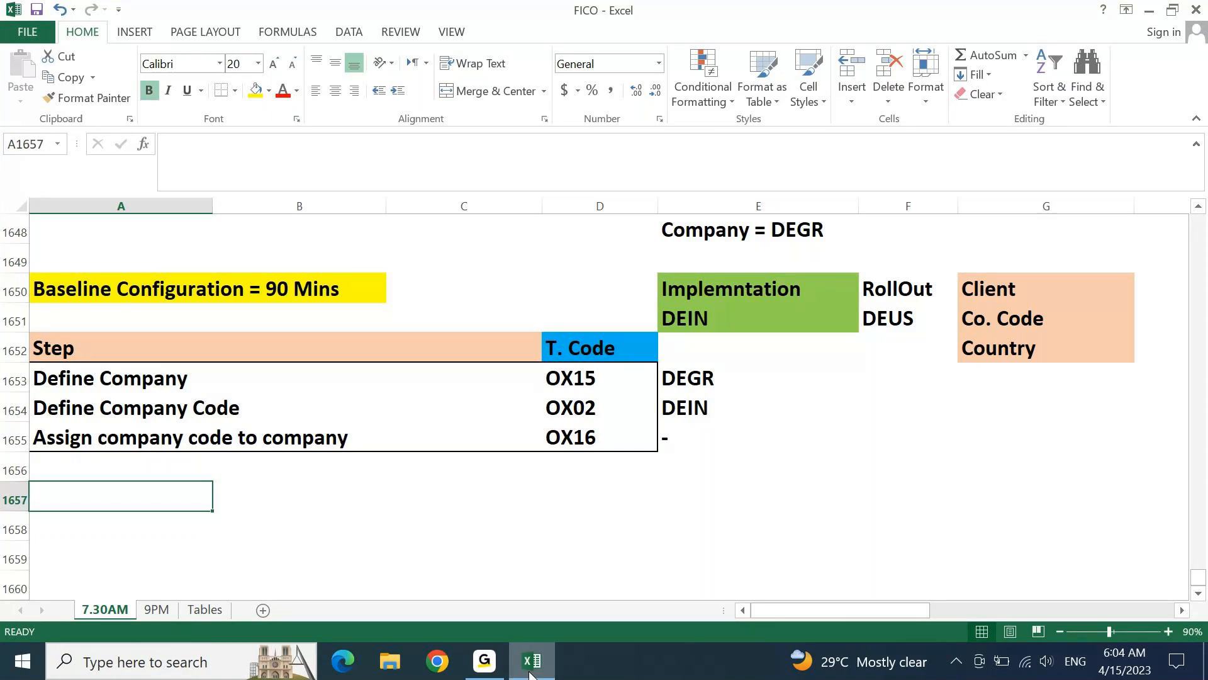
# Enter "Define Chart of Accounts" as a configuration step in cell A1657
pyautogui.write('Define Cha')
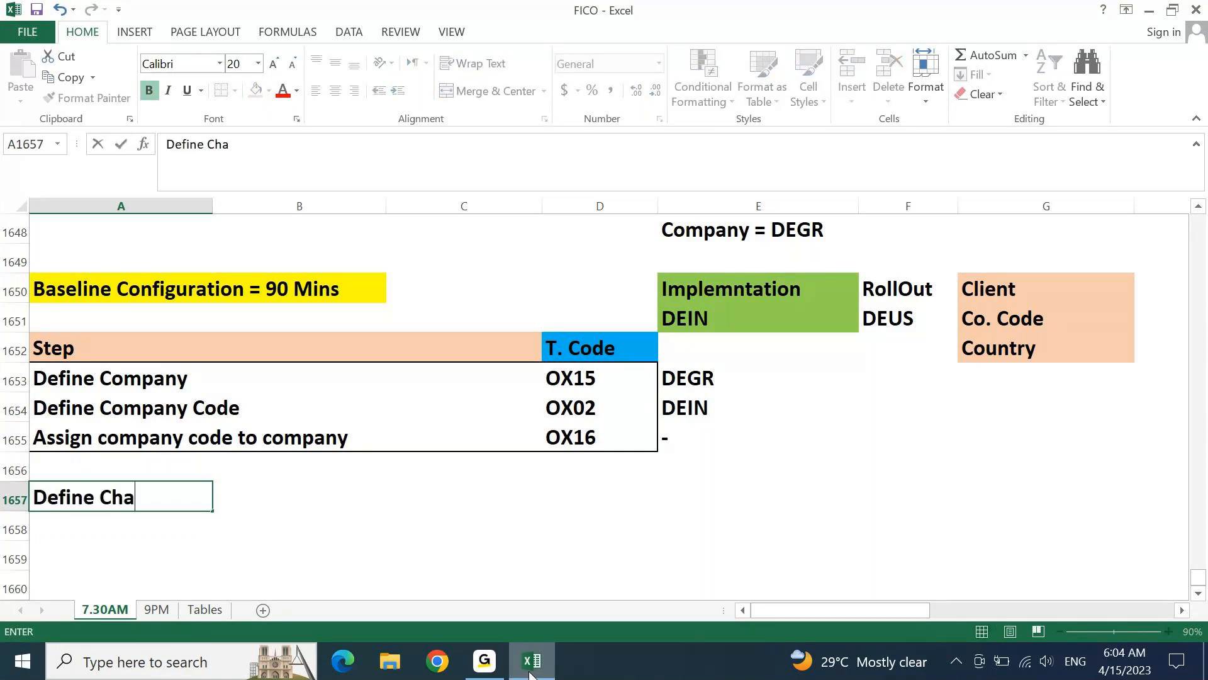
pyautogui.write('rt of Accounts')
pyautogui.press('Return')
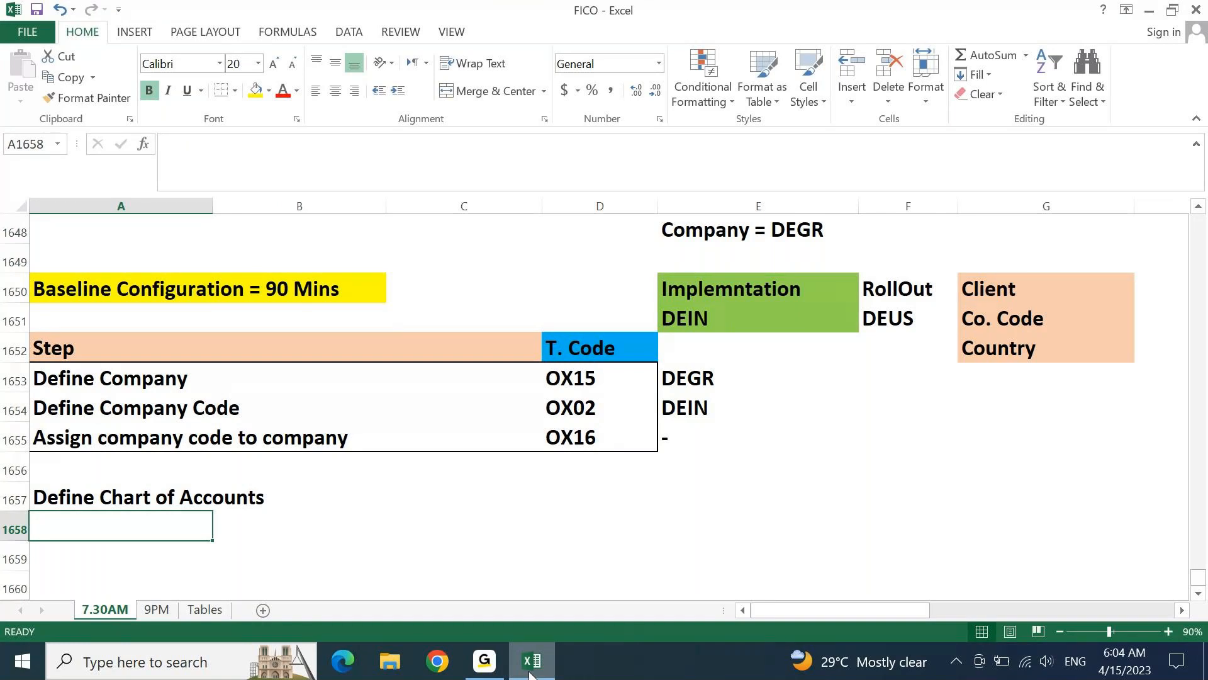
# Enter "Assign Co. Code to Chart of Accounts" as a configuration step in cell A1658
pyautogui.write('Ass')
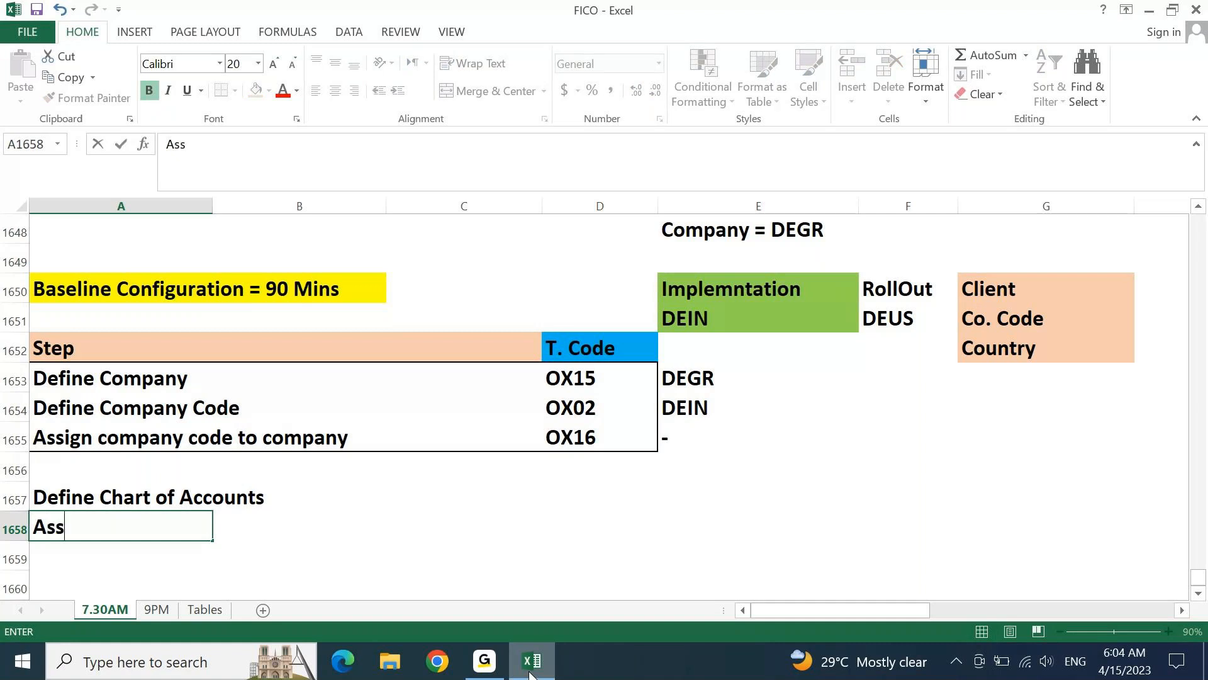
pyautogui.write('ign Co. Code to C')
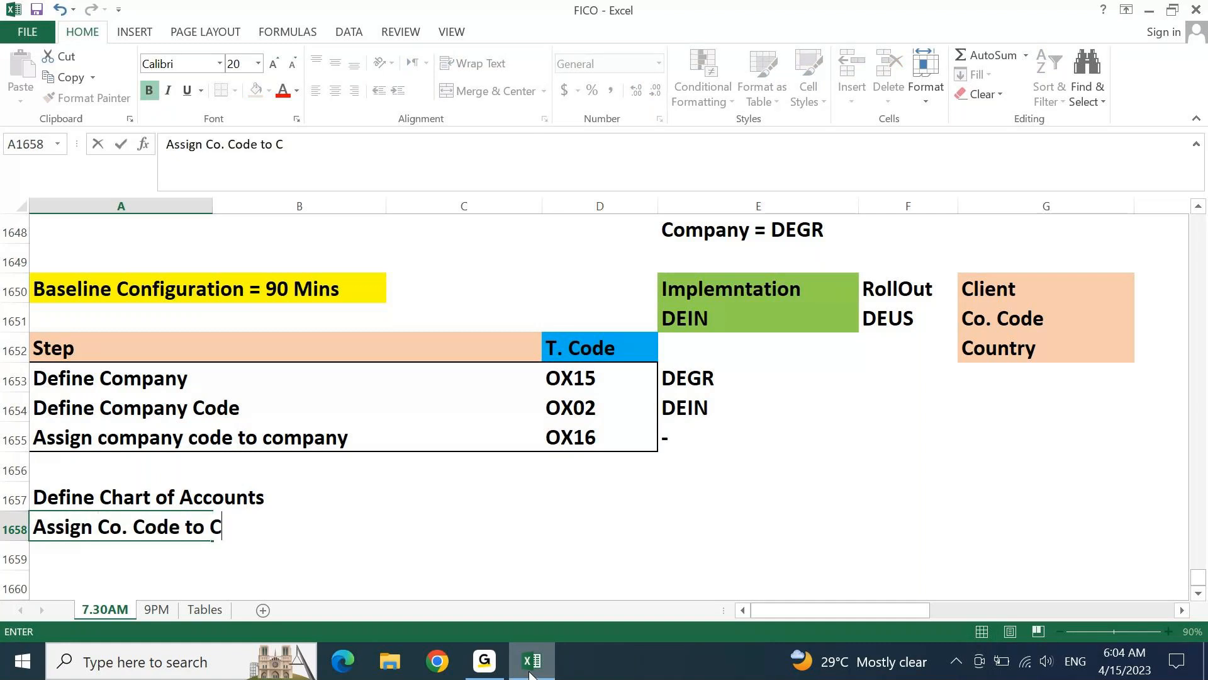
pyautogui.write('hart of ')
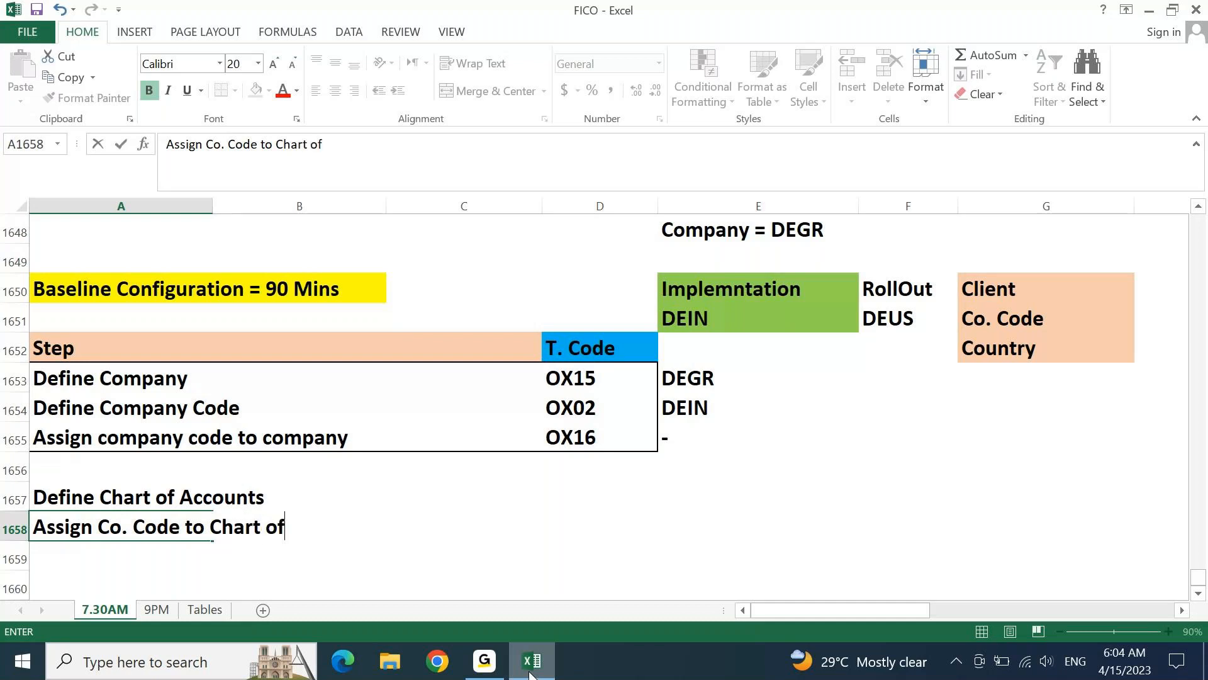
pyautogui.write('Accounts')
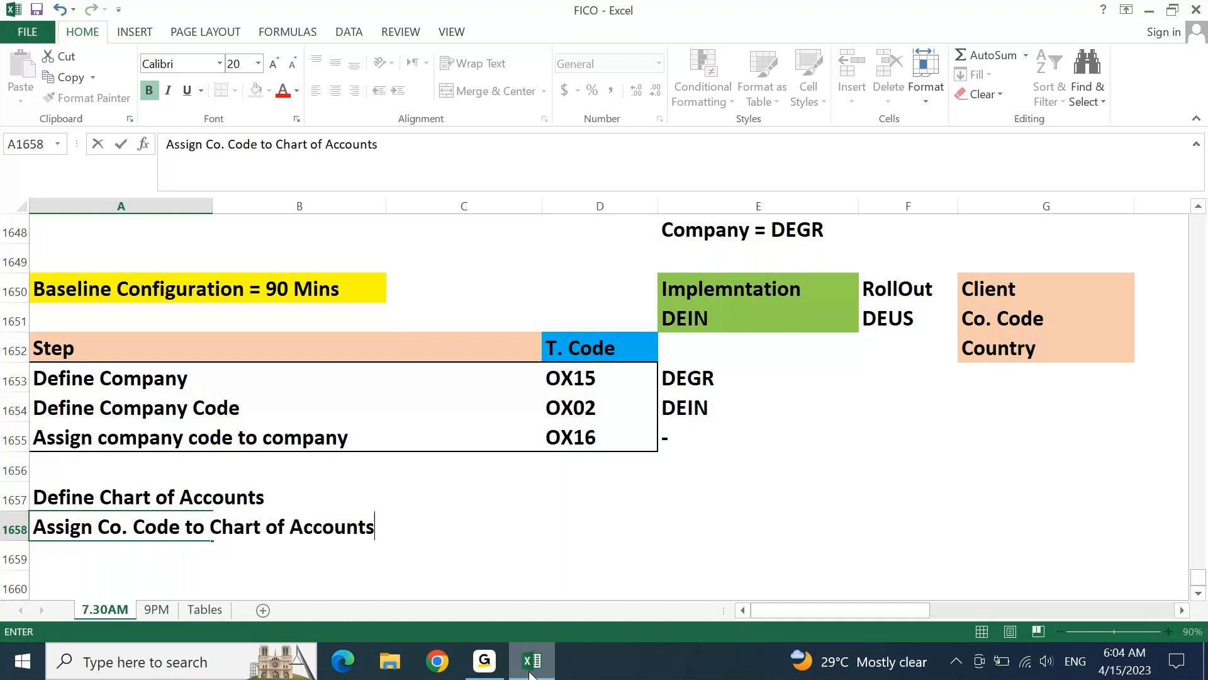
pyautogui.press('Return')
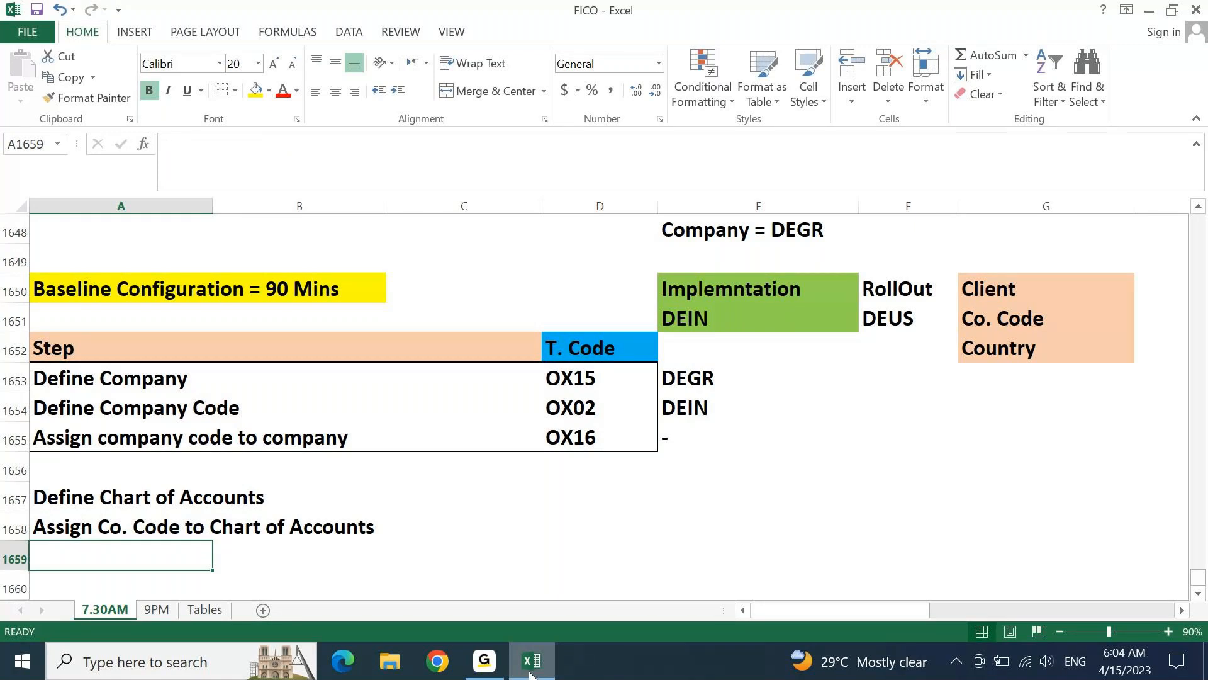
# Enter "Define Account Groups" as a configuration step in cell A1659
pyautogui.write('Define A')
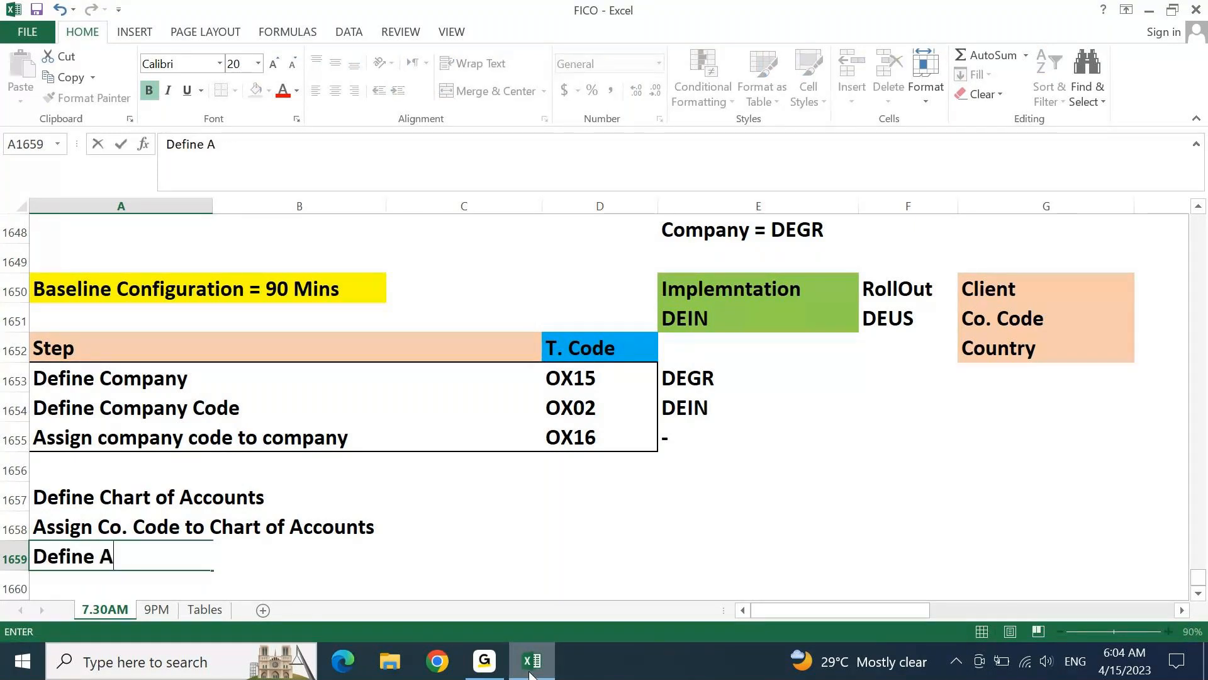
pyautogui.write('ccount Grp')
pyautogui.press('BackSpace')
pyautogui.write('o')
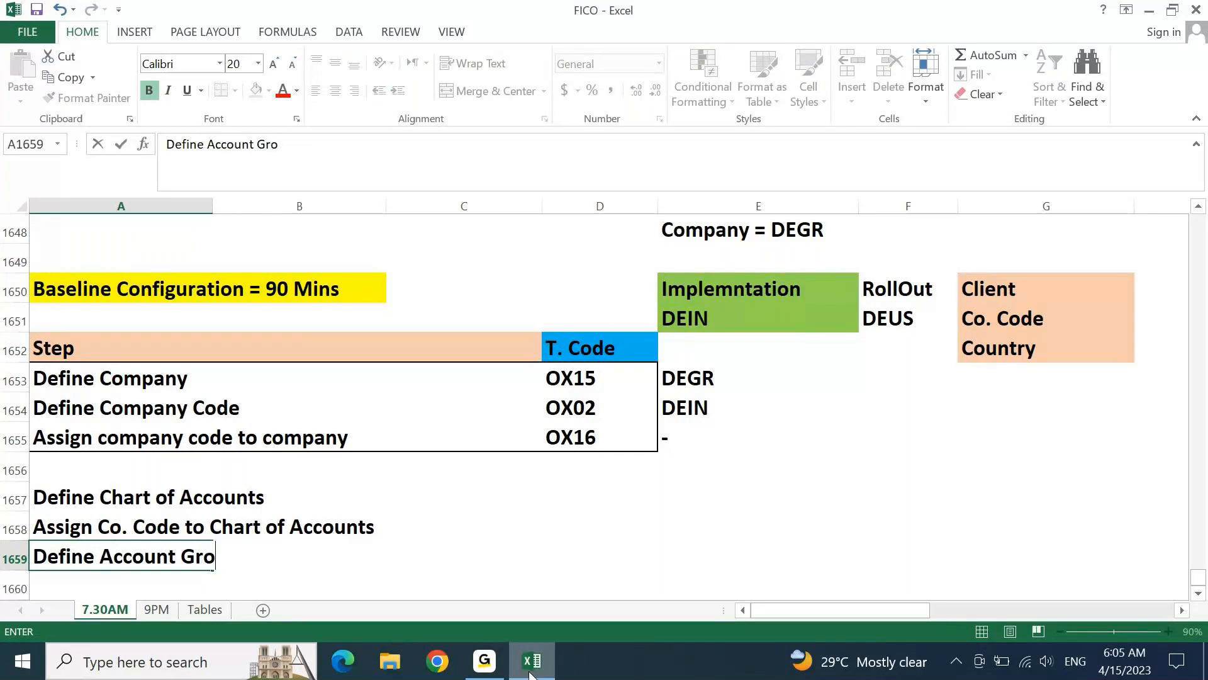
pyautogui.write('ups')
pyautogui.press('Return')
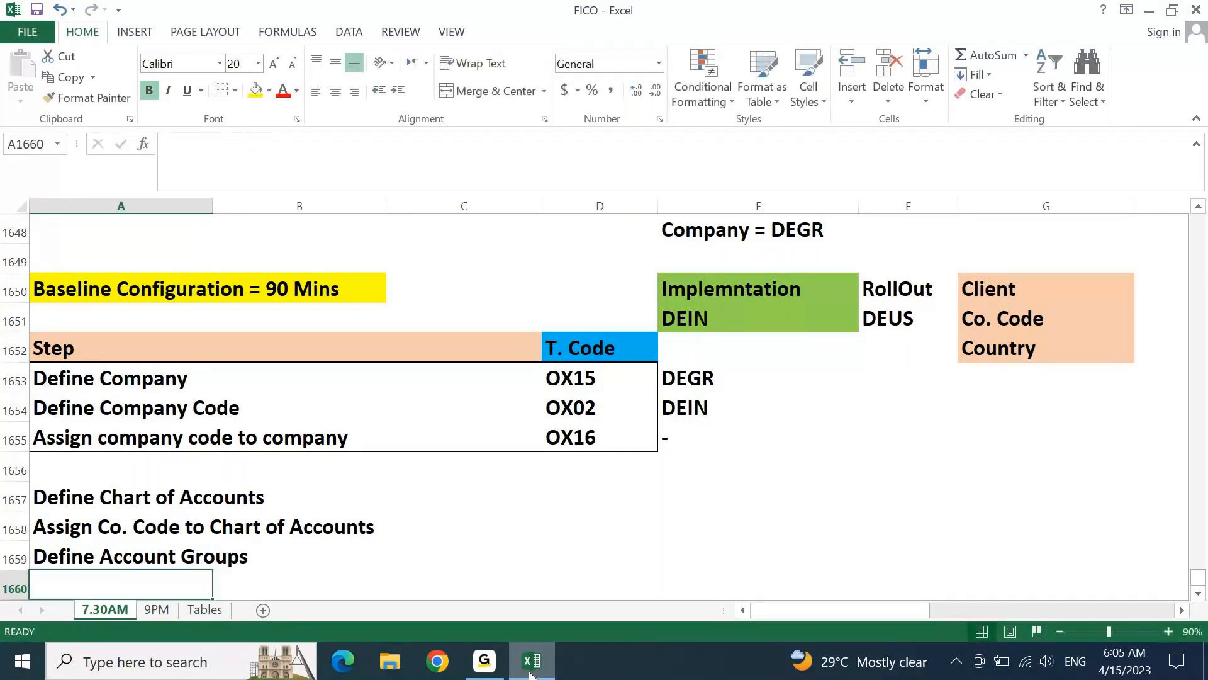
# Enter "Define Retained Earnings Accounts" as a configuration step in cell A1660
pyautogui.write('Define Reta')
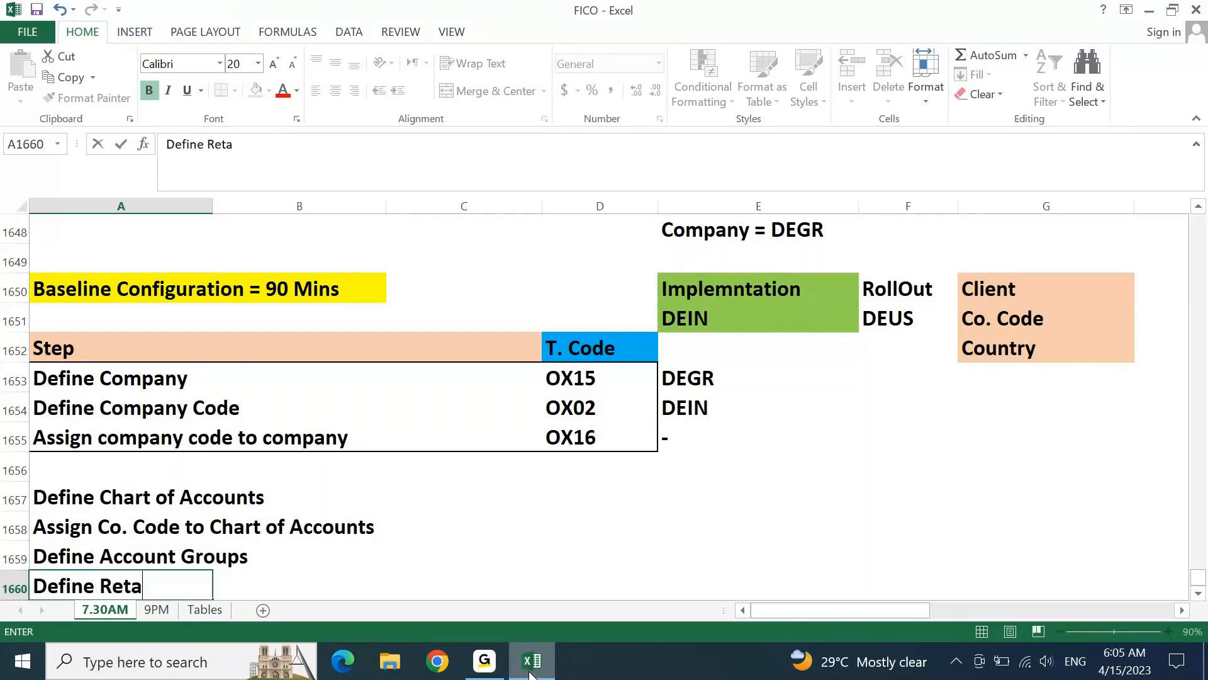
pyautogui.write('ined Ea')
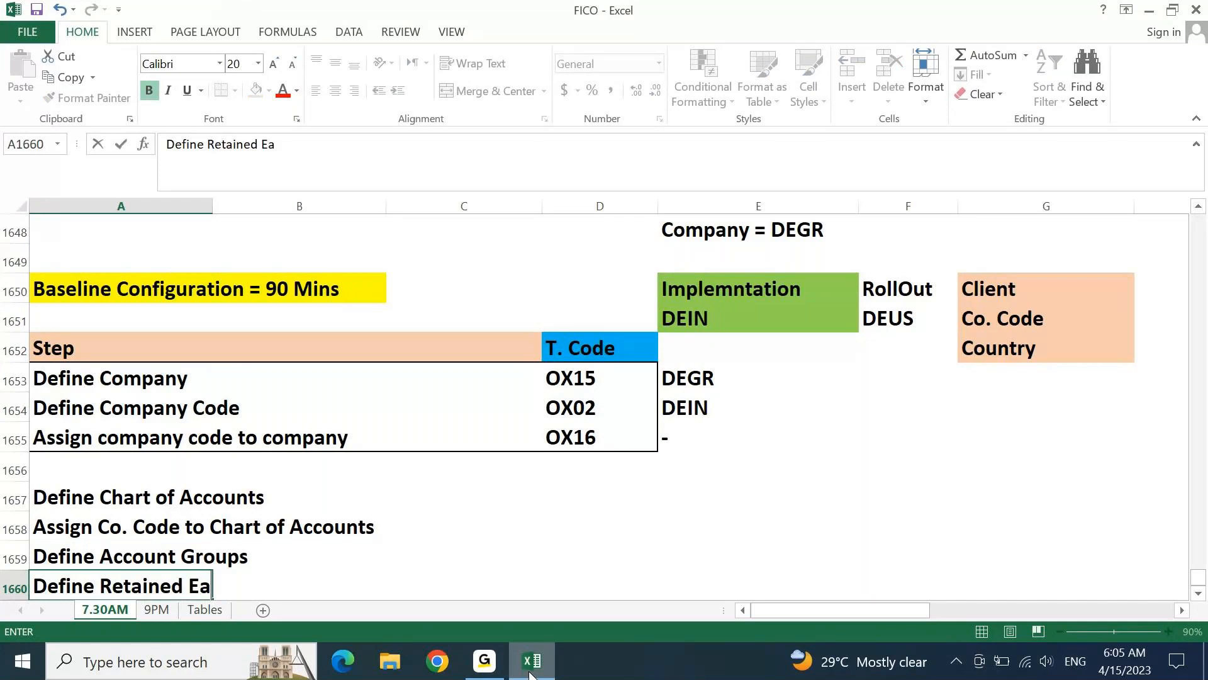
pyautogui.write('rnings A')
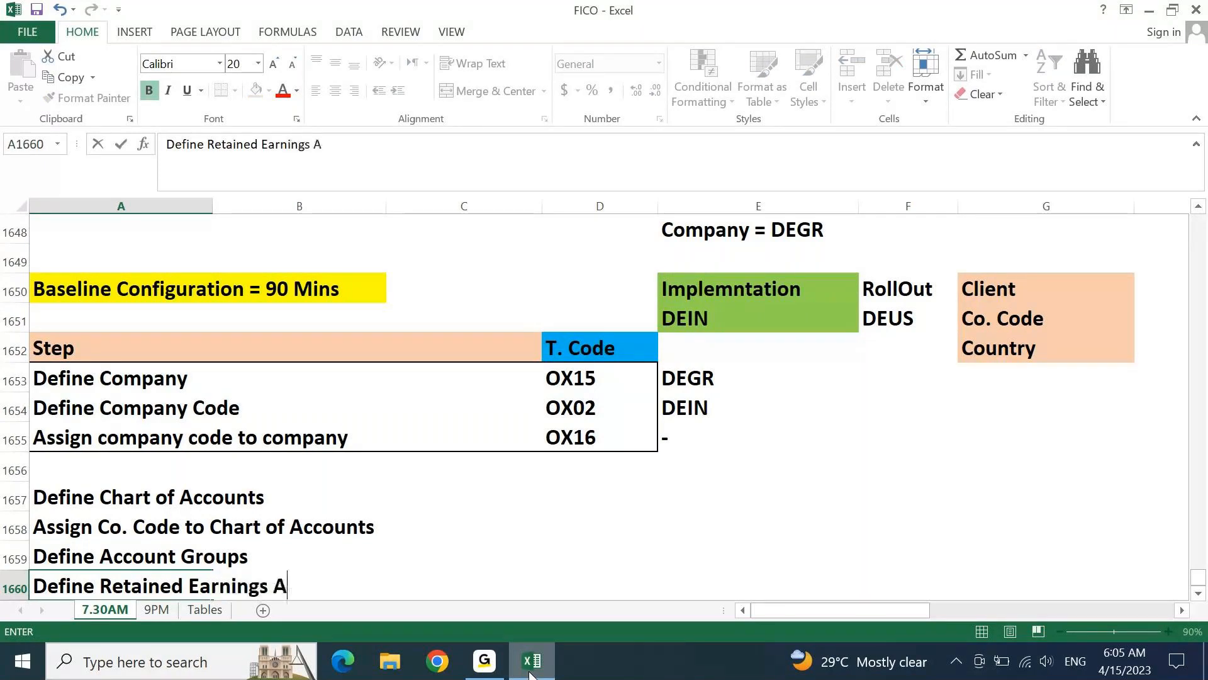
pyautogui.write('ccounts')
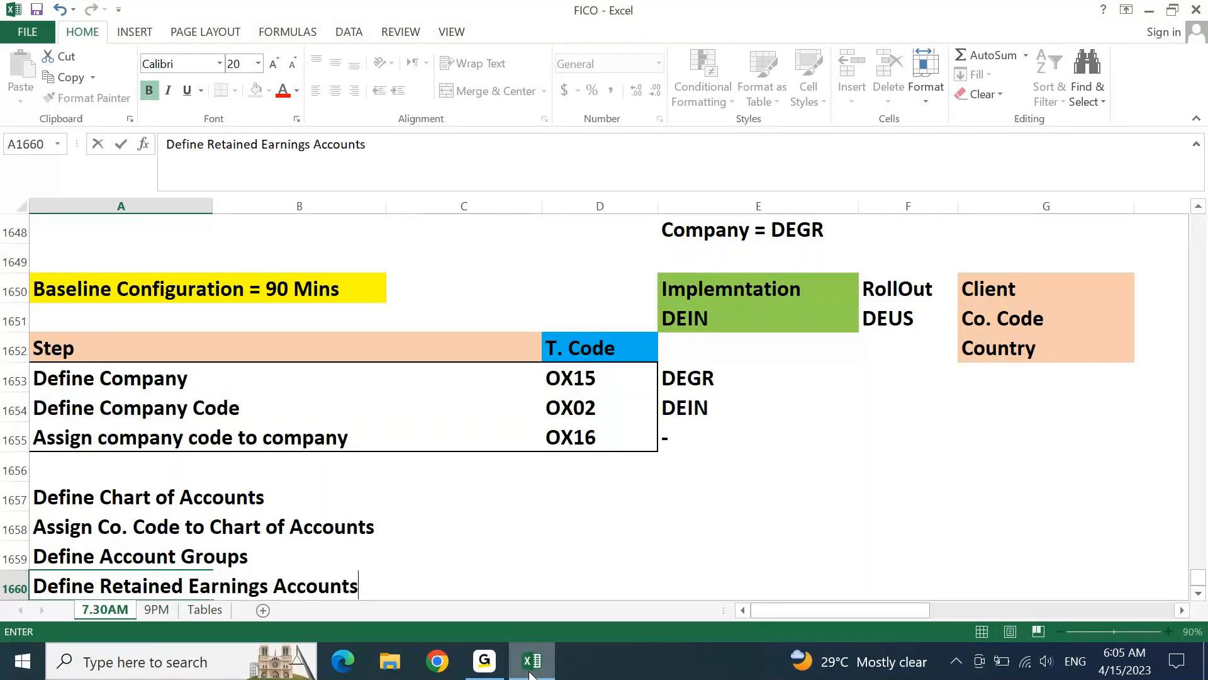
pyautogui.press('Return')
# Put a thick box border around the new configuration steps in A1657:D1660
pyautogui.press('Up')
pyautogui.press('Up')
pyautogui.press('Up')
pyautogui.press('Up')
pyautogui.hotkey('shift', 'Right')
pyautogui.hotkey('shift', 'Right')
pyautogui.hotkey('shift', 'Right')
pyautogui.hotkey('shift', 'Down')
pyautogui.hotkey('shift', 'Down')
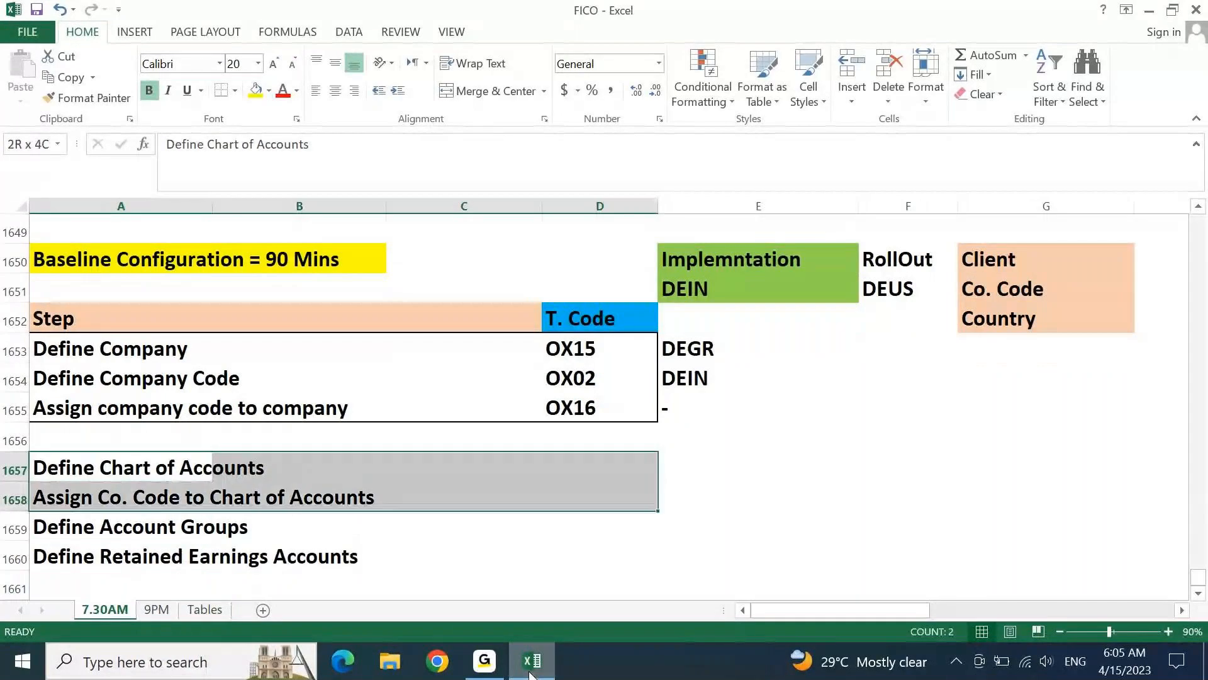
pyautogui.hotkey('shift', 'Down')
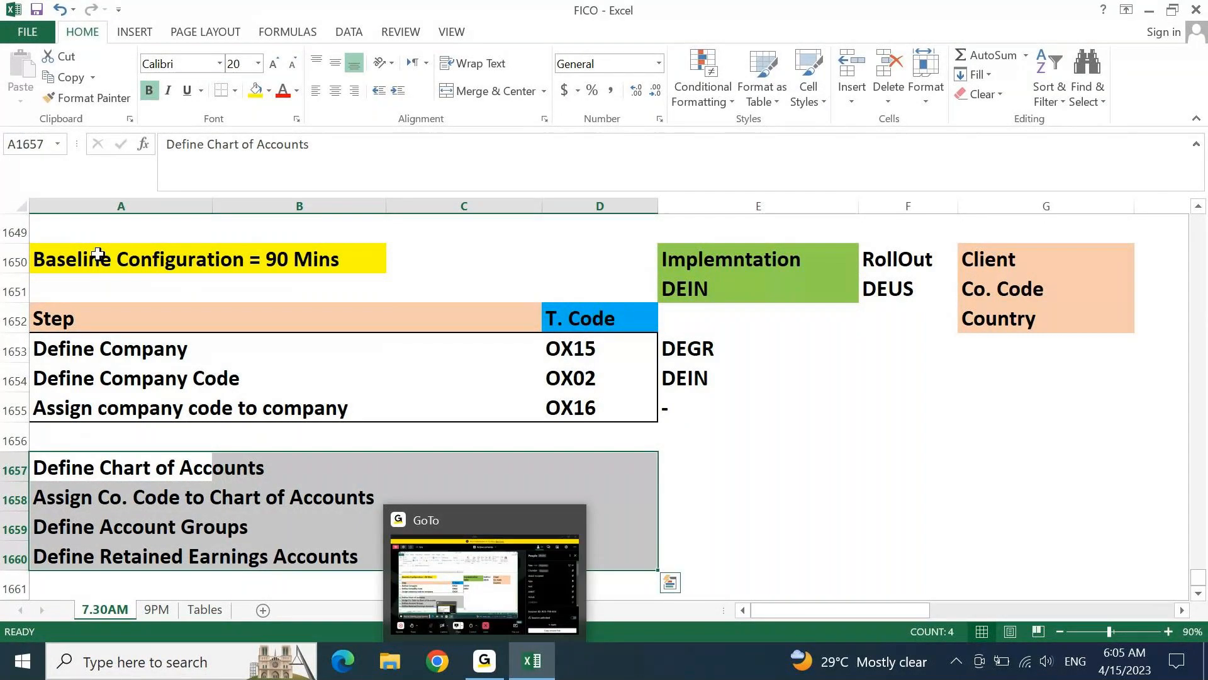
pyautogui.click(235, 91)
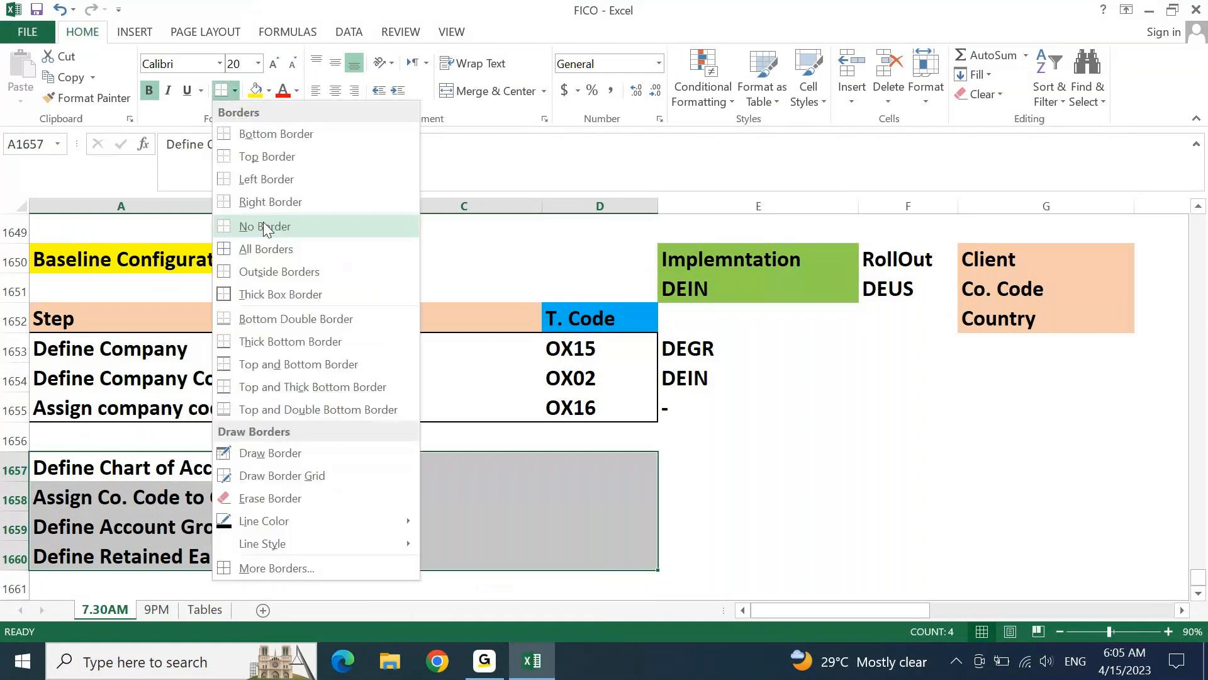
pyautogui.click(276, 294)
pyautogui.click(721, 528)
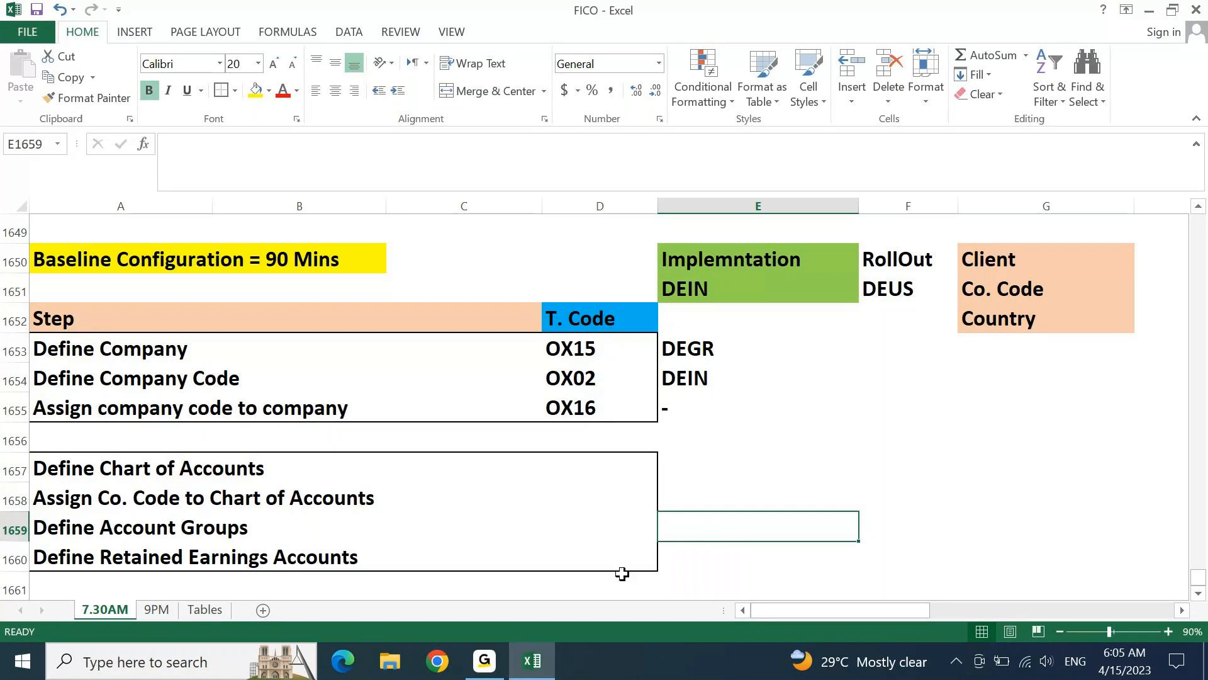
# Launch SAP Logon from the desktop and open the logon screen of the S4 1909 connection
pyautogui.press('super+d')
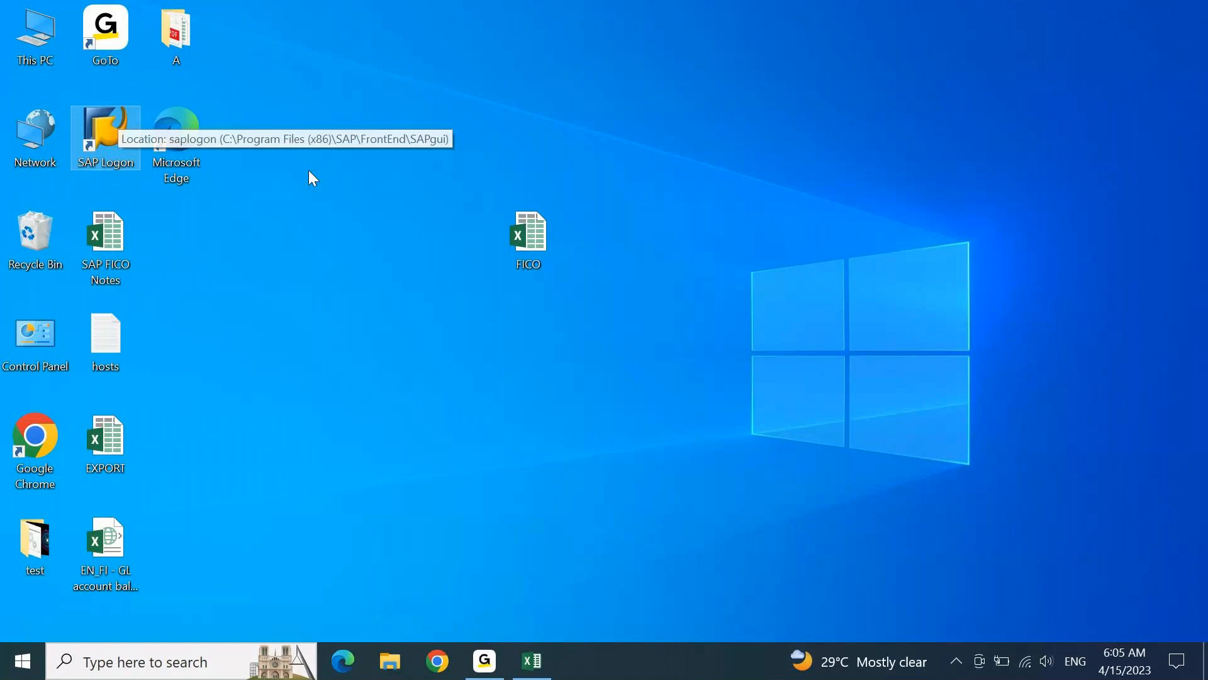
pyautogui.click(532, 661)
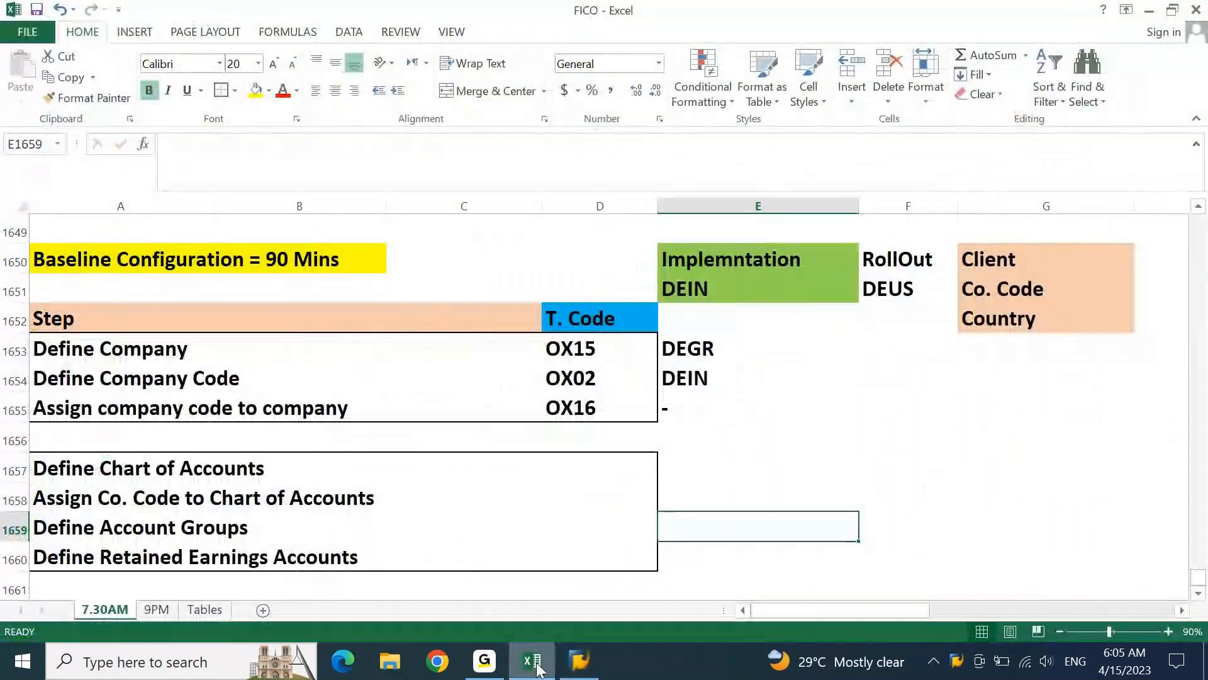
pyautogui.click(578, 661)
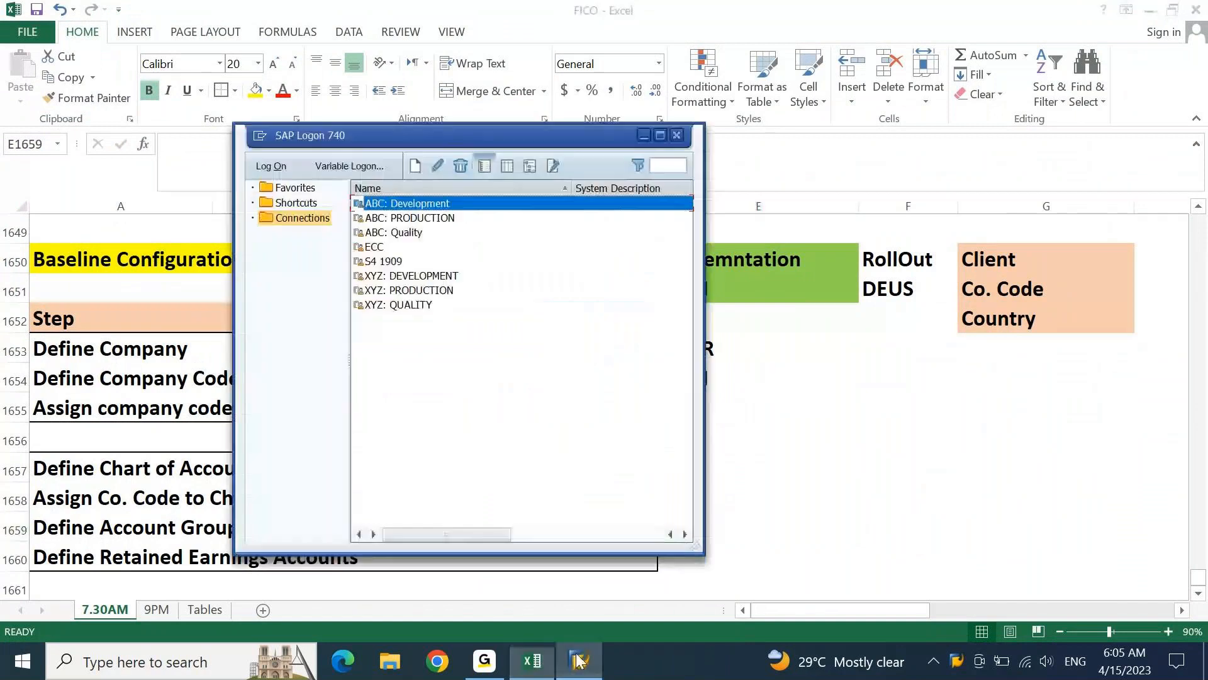
pyautogui.doubleClick(369, 263)
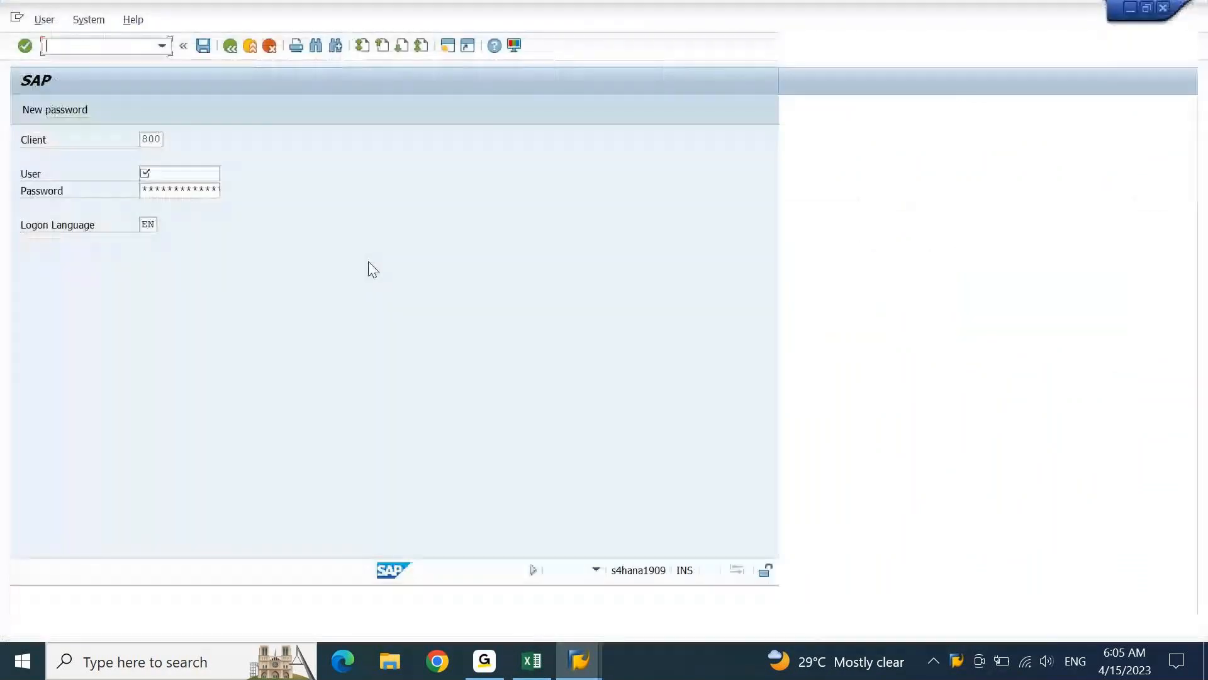
# Try to log on to client 800 with the user name and the account password, repeating the password entry
pyautogui.write('ajay')
pyautogui.press('Tab')
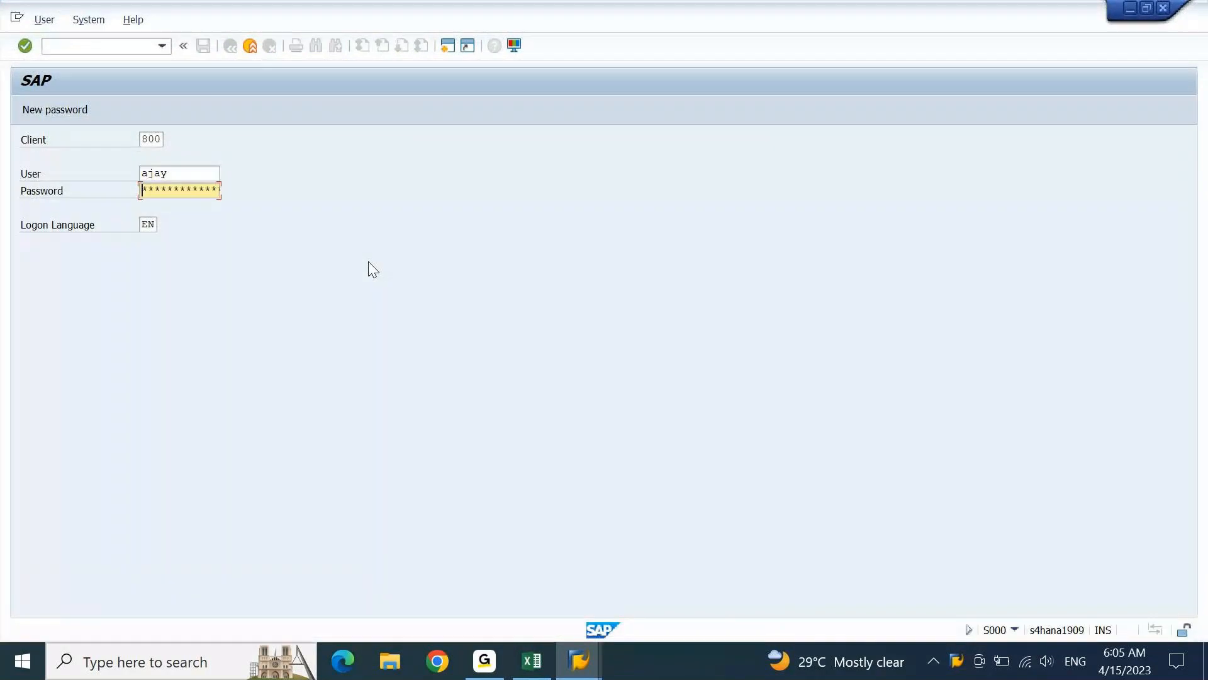
pyautogui.press('Return')
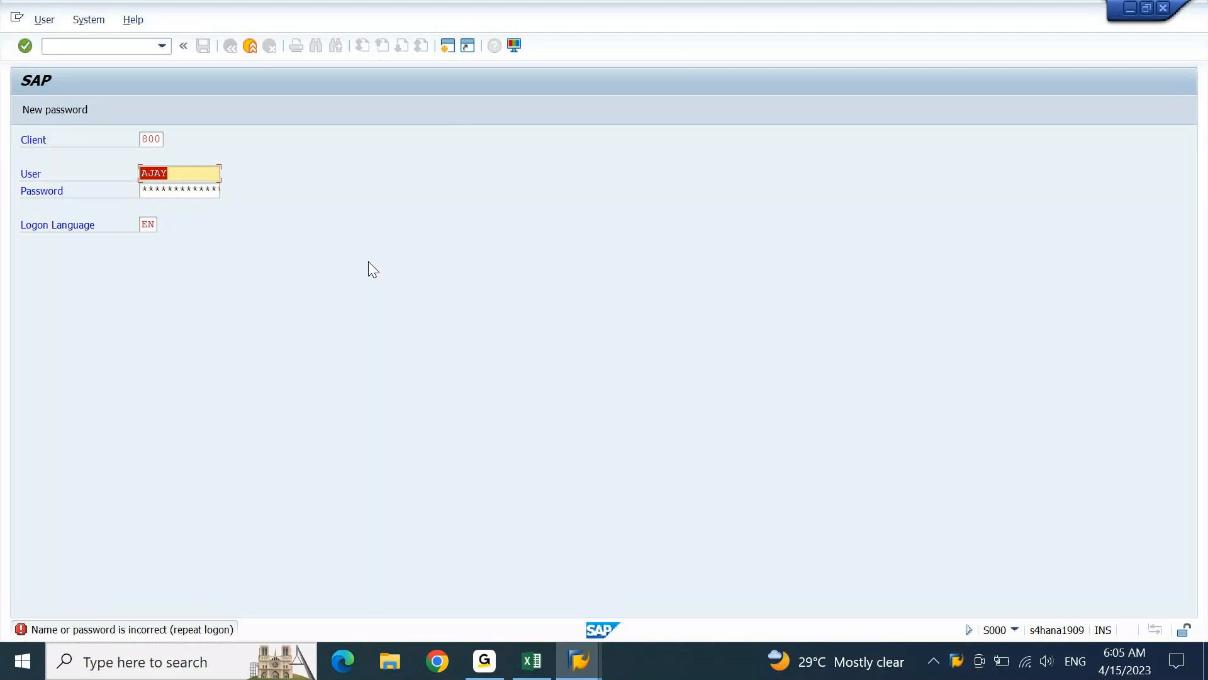
pyautogui.press('Tab')
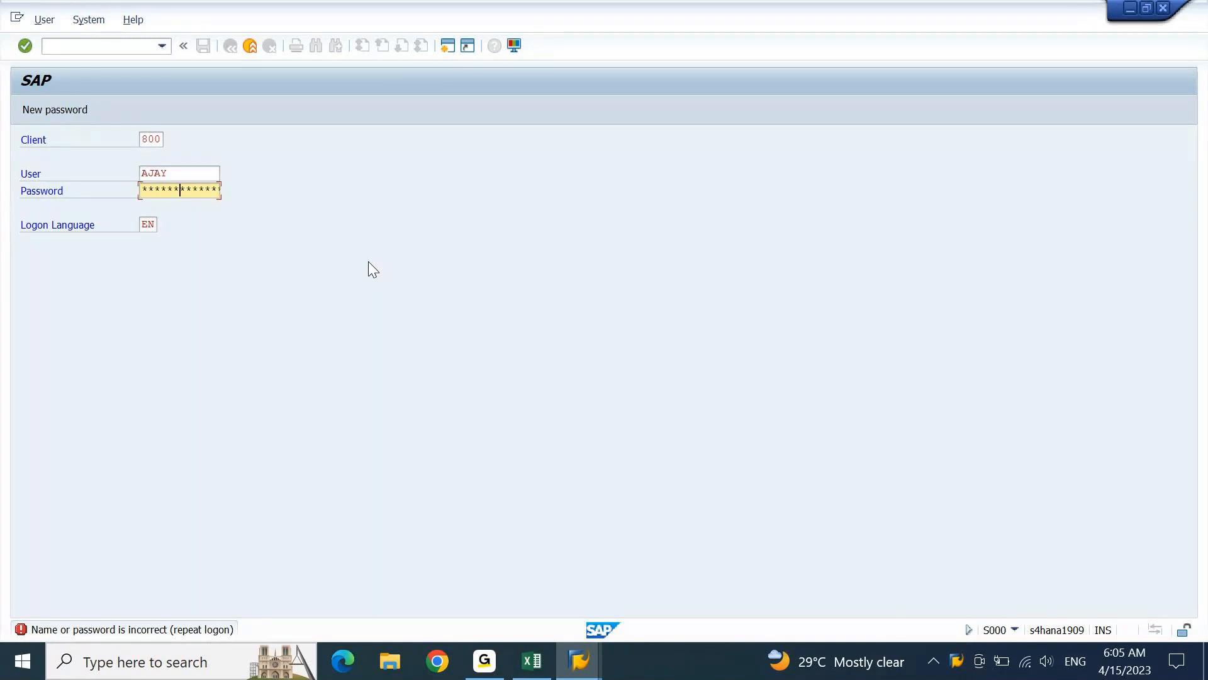
pyautogui.press('Return')
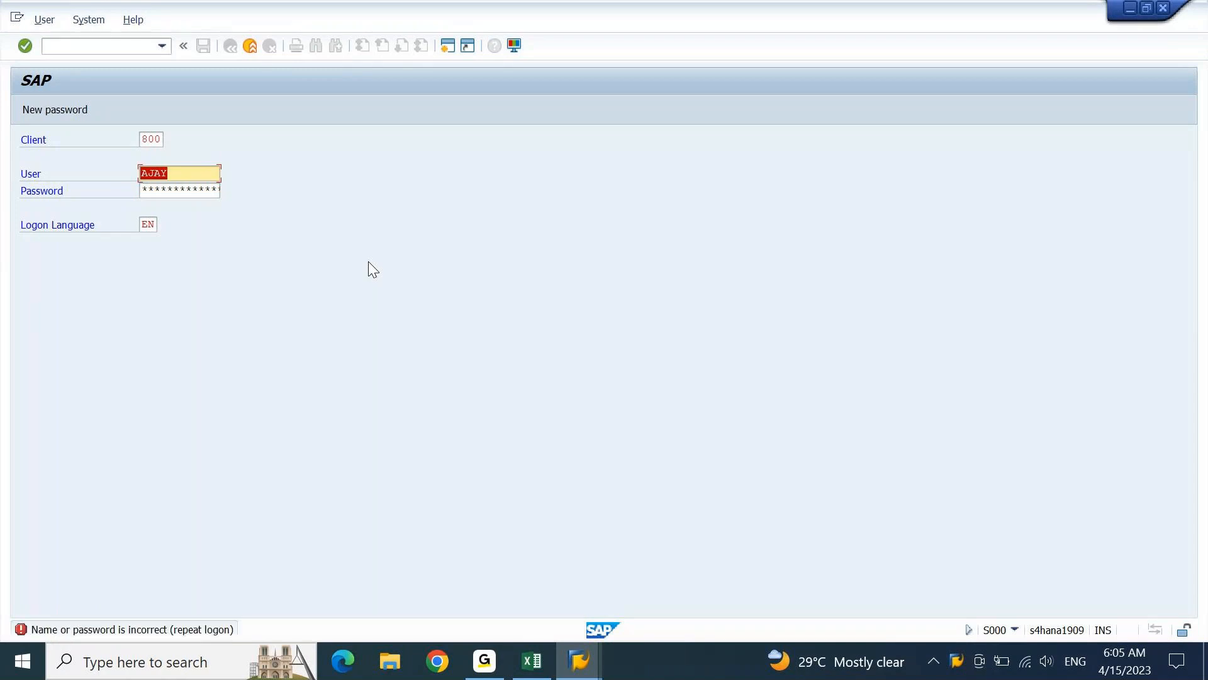
# Replace the user name with a different user ID and try to log on with its account password
pyautogui.write('aj01')
pyautogui.press('Tab')
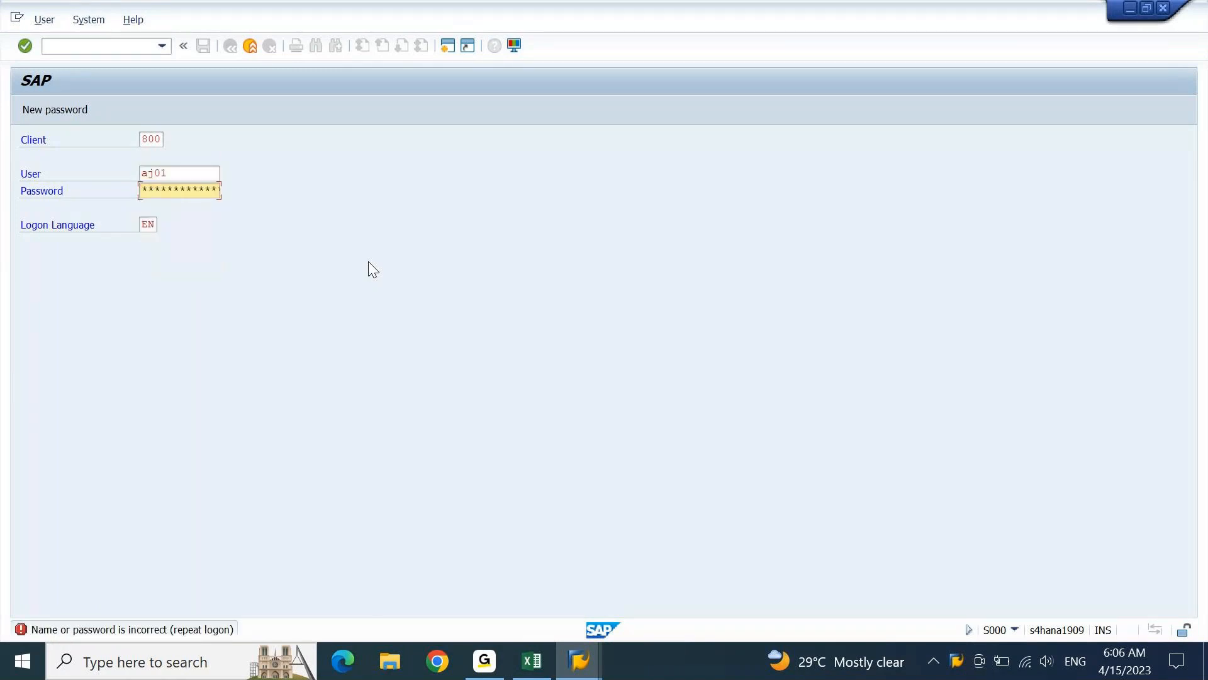
pyautogui.press('Return')
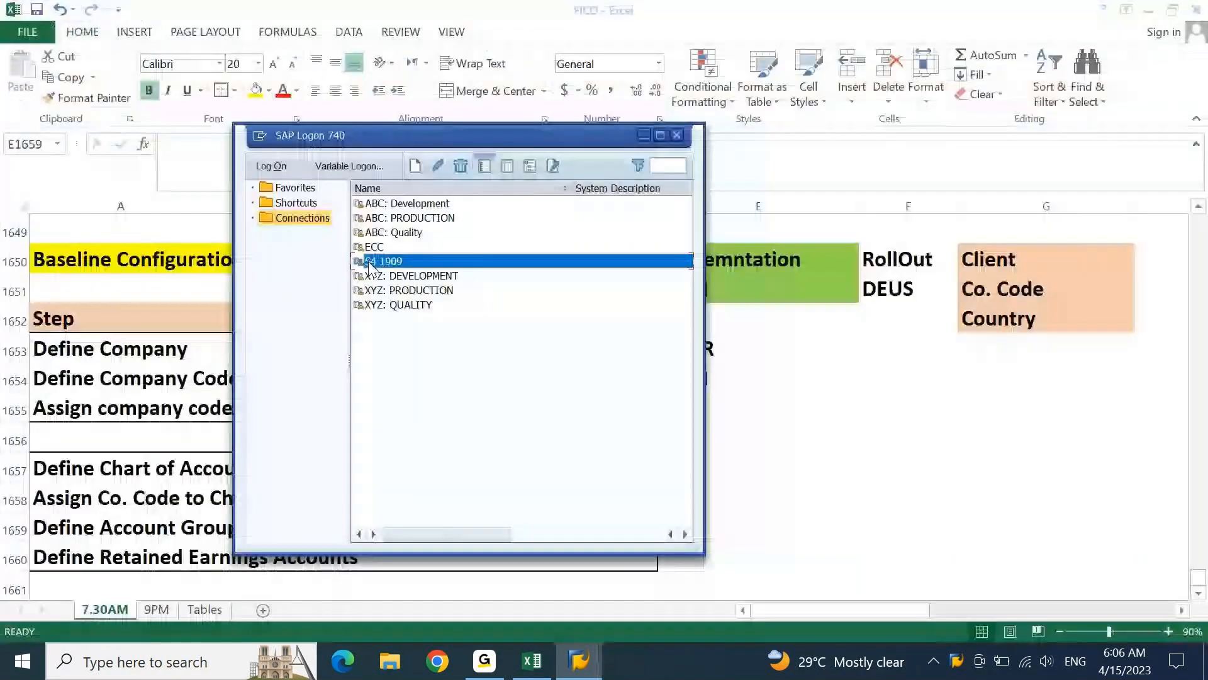
# Reopen the S4 1909 connection, try another user ID with its account password, and dismiss the new-password dialog
pyautogui.click(368, 261)
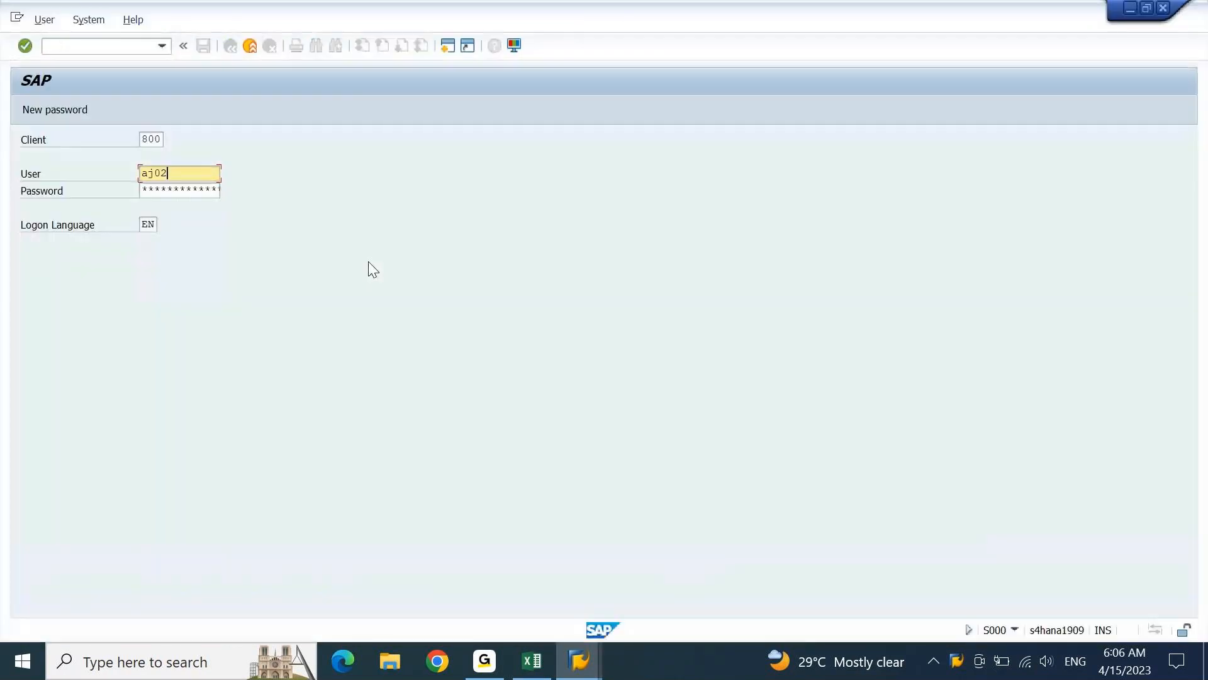
pyautogui.press('Tab')
pyautogui.press('Return')
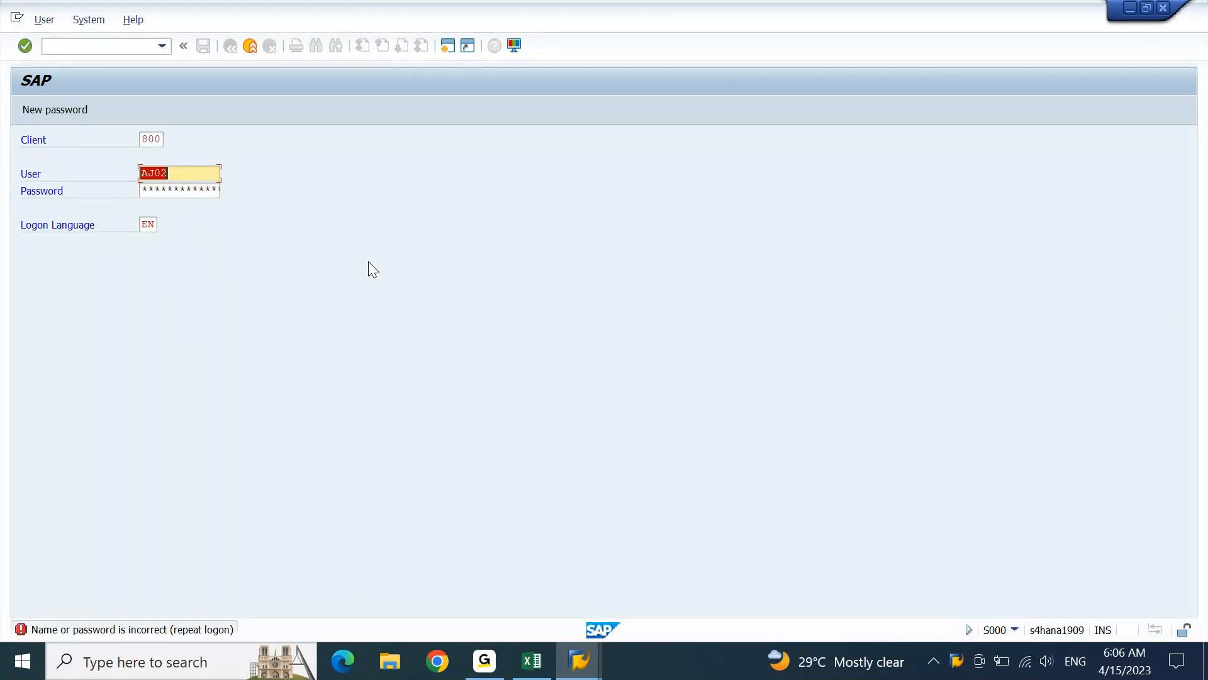
pyautogui.press('Tab')
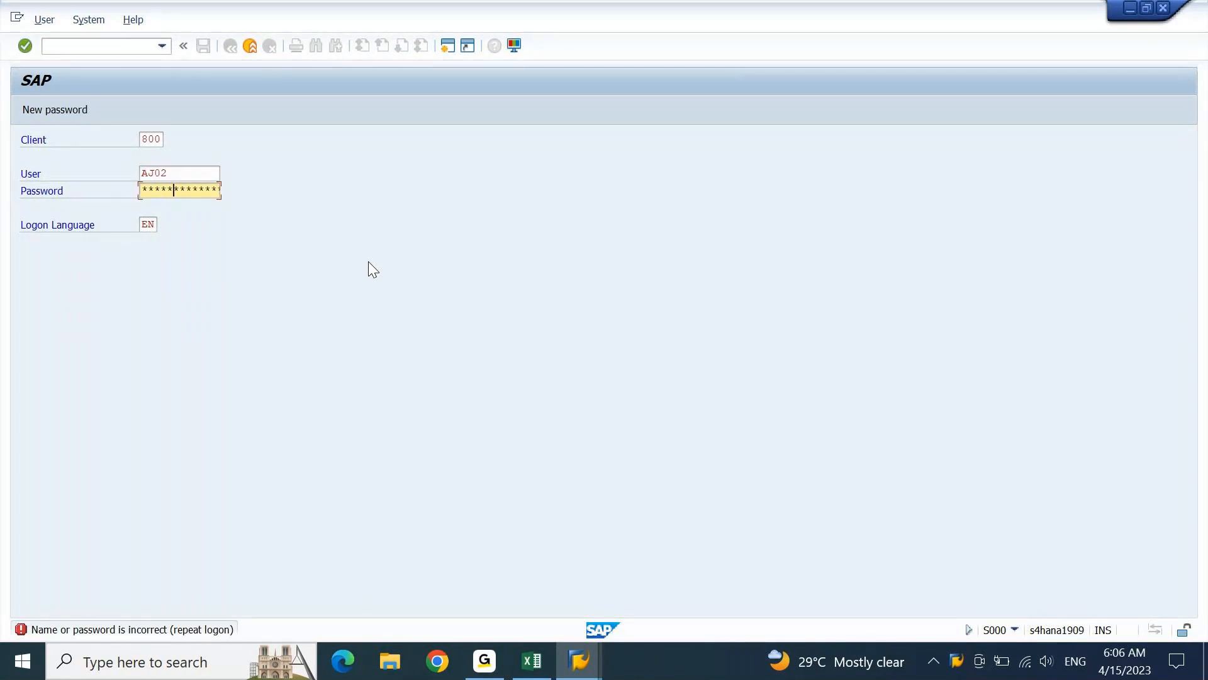
pyautogui.press('Return')
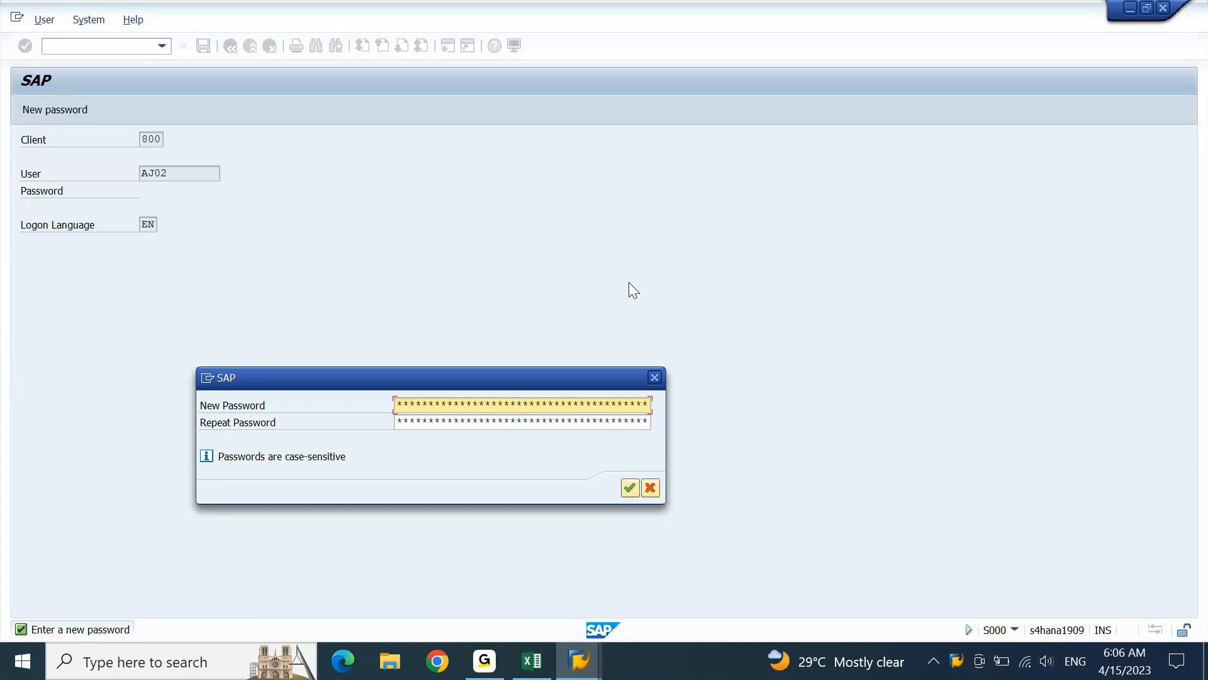
pyautogui.click(653, 378)
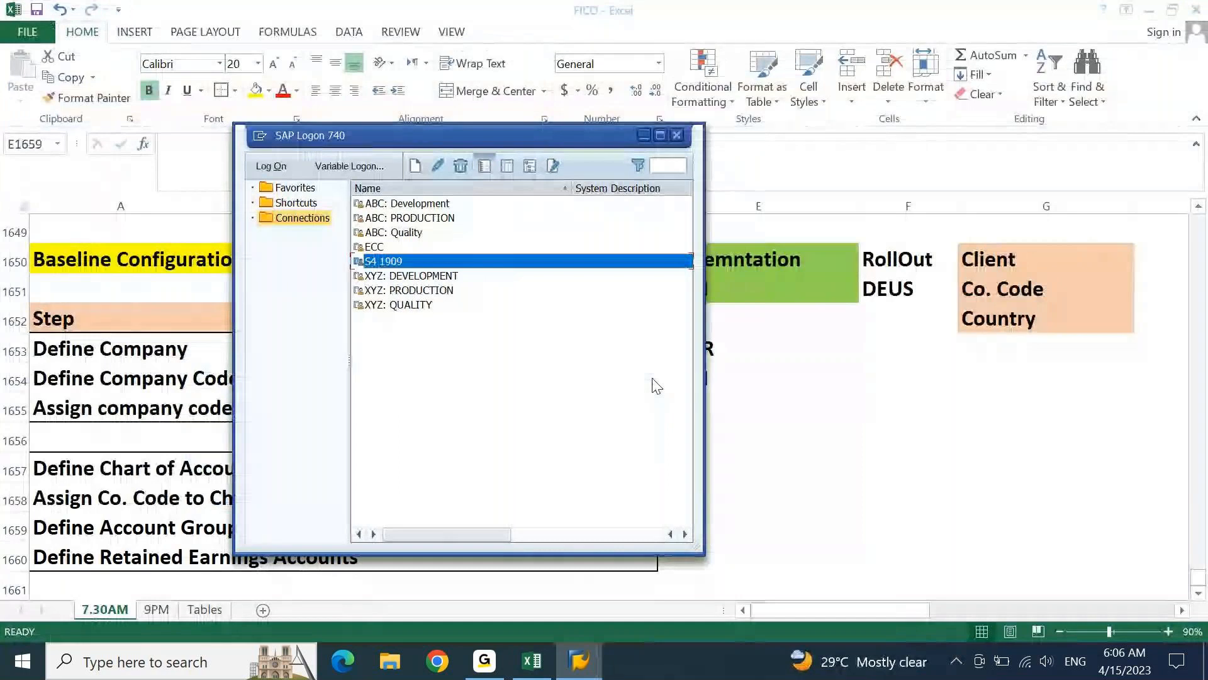
# Reopen the S4 1909 connection and log on to client 800 with another user ID and its account password
pyautogui.press('Return')
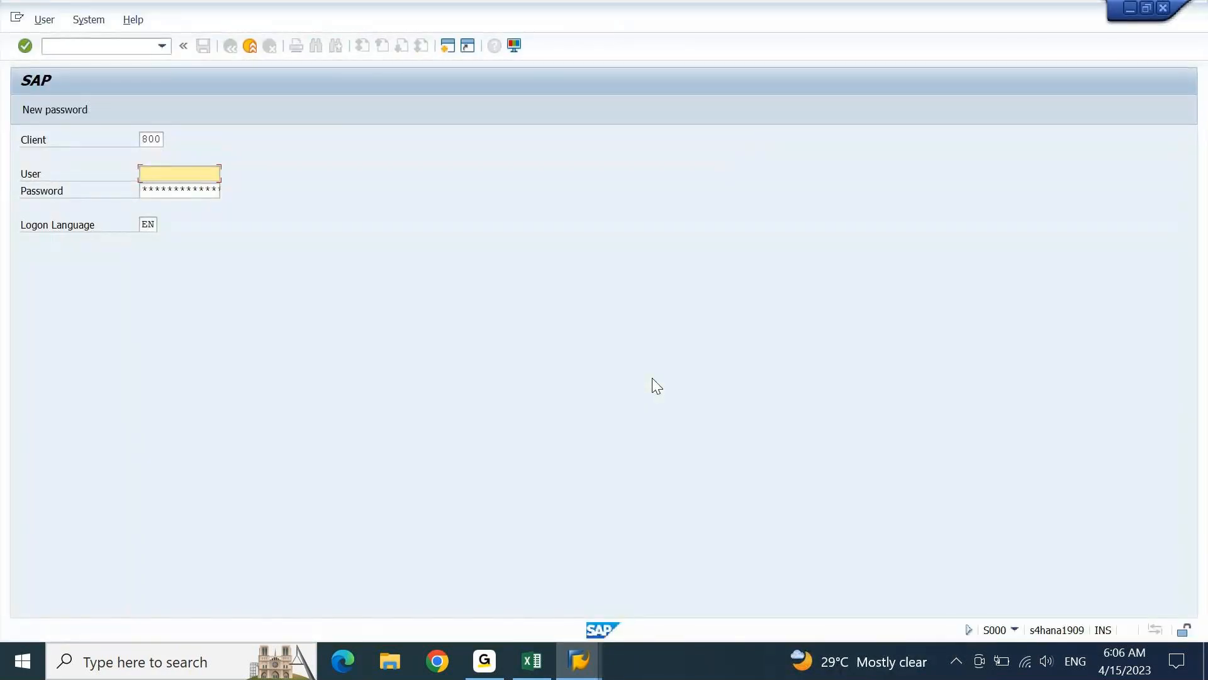
pyautogui.press('Tab')
pyautogui.hotkey('shift', 'Tab')
pyautogui.write('aj08')
pyautogui.press('Tab')
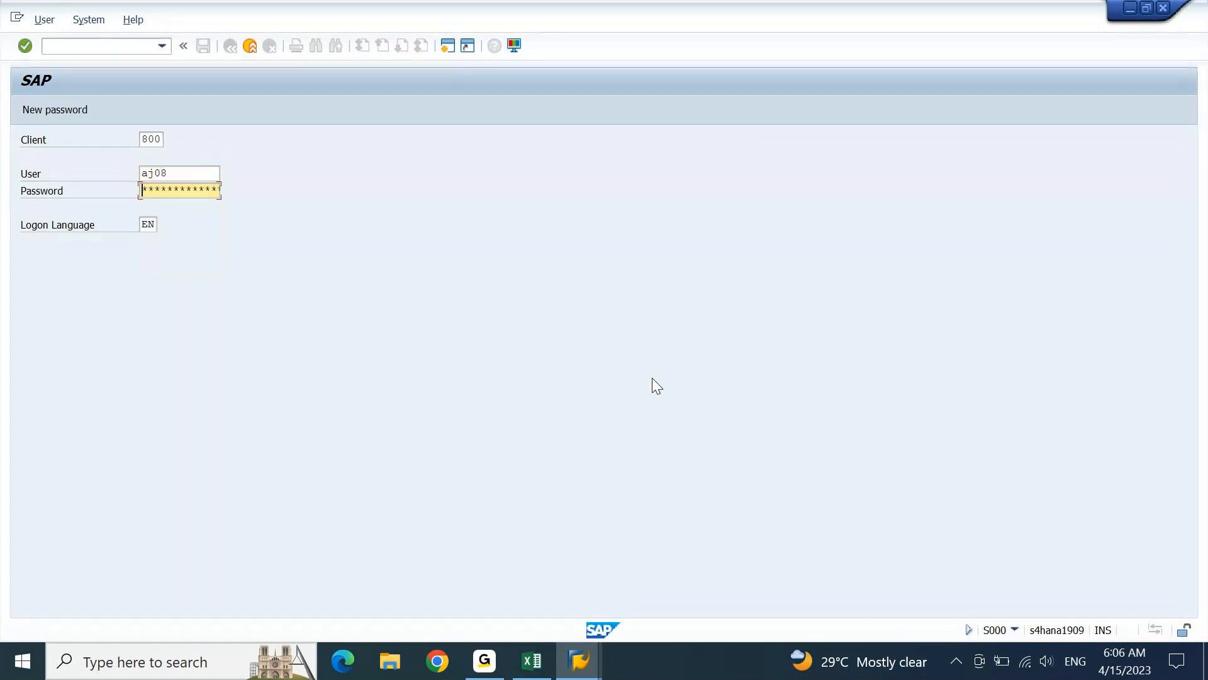
pyautogui.press('Return')
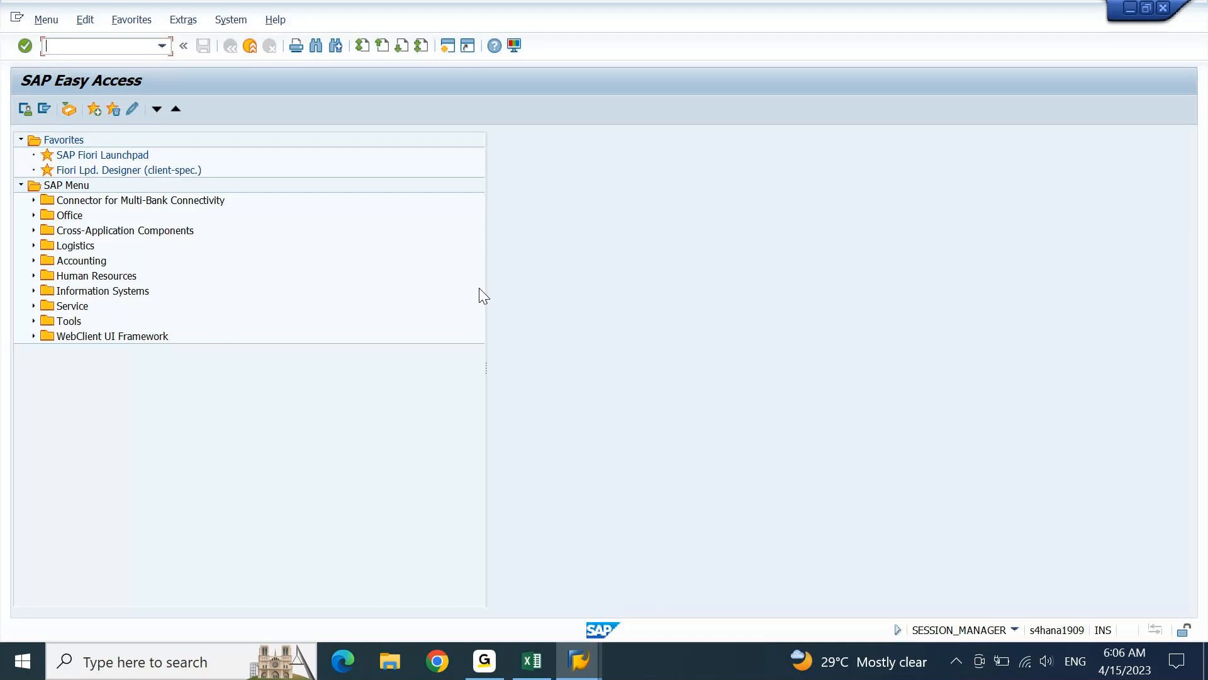
# Add the transaction SPRO to the Favorites folder
pyautogui.click(50, 142)
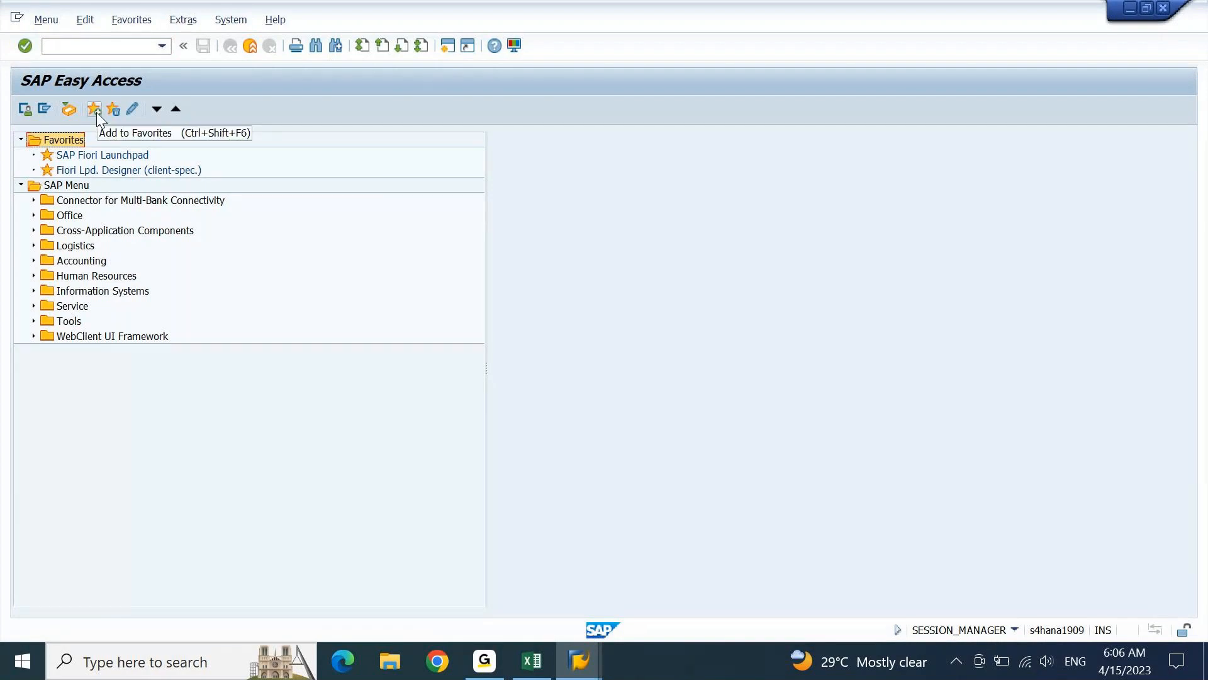
pyautogui.rightClick(71, 141)
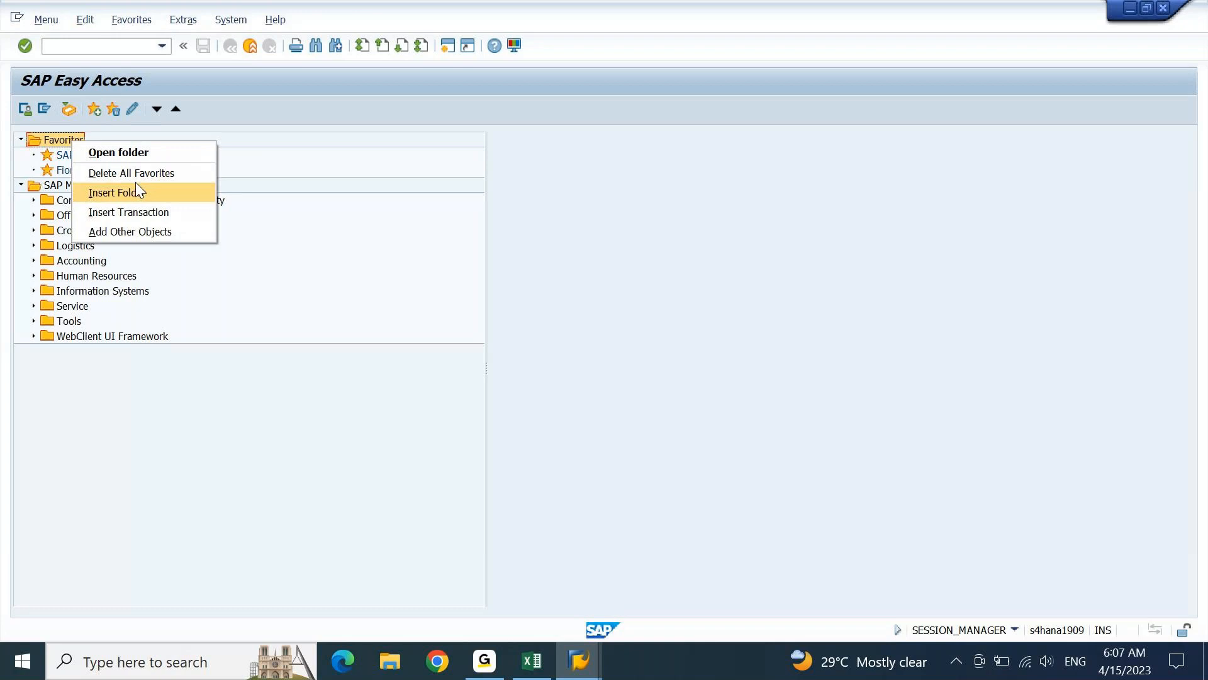
pyautogui.click(156, 217)
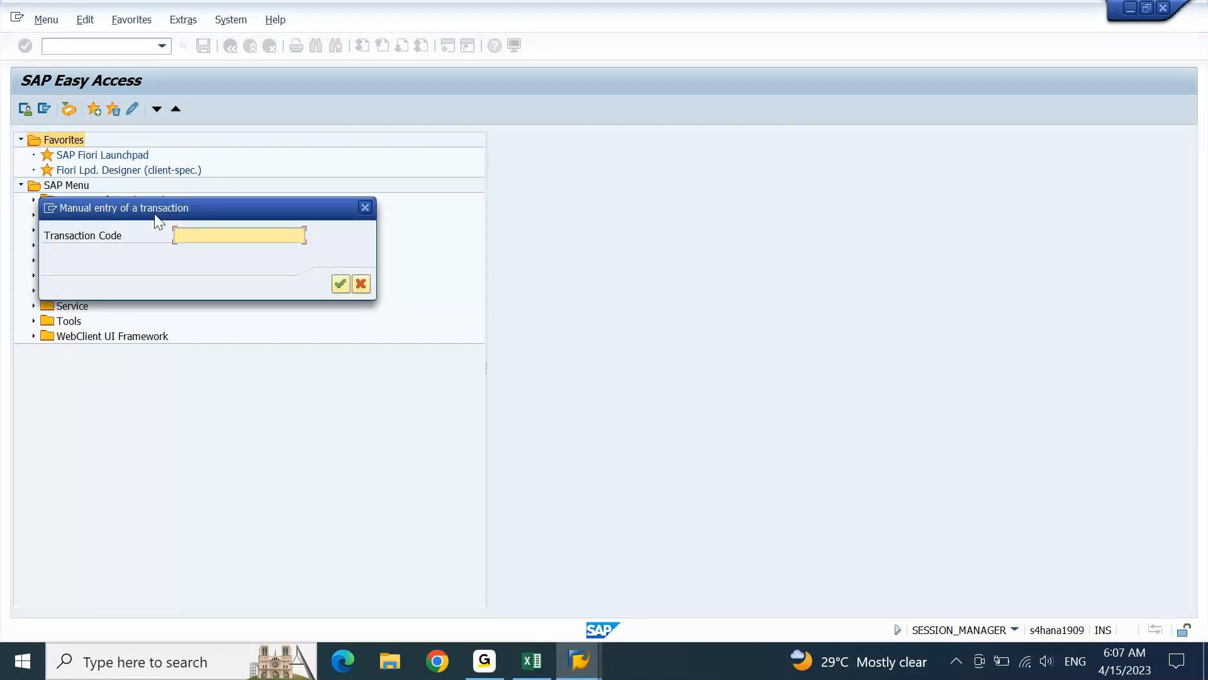
pyautogui.write('SPRO')
pyautogui.press('Return')
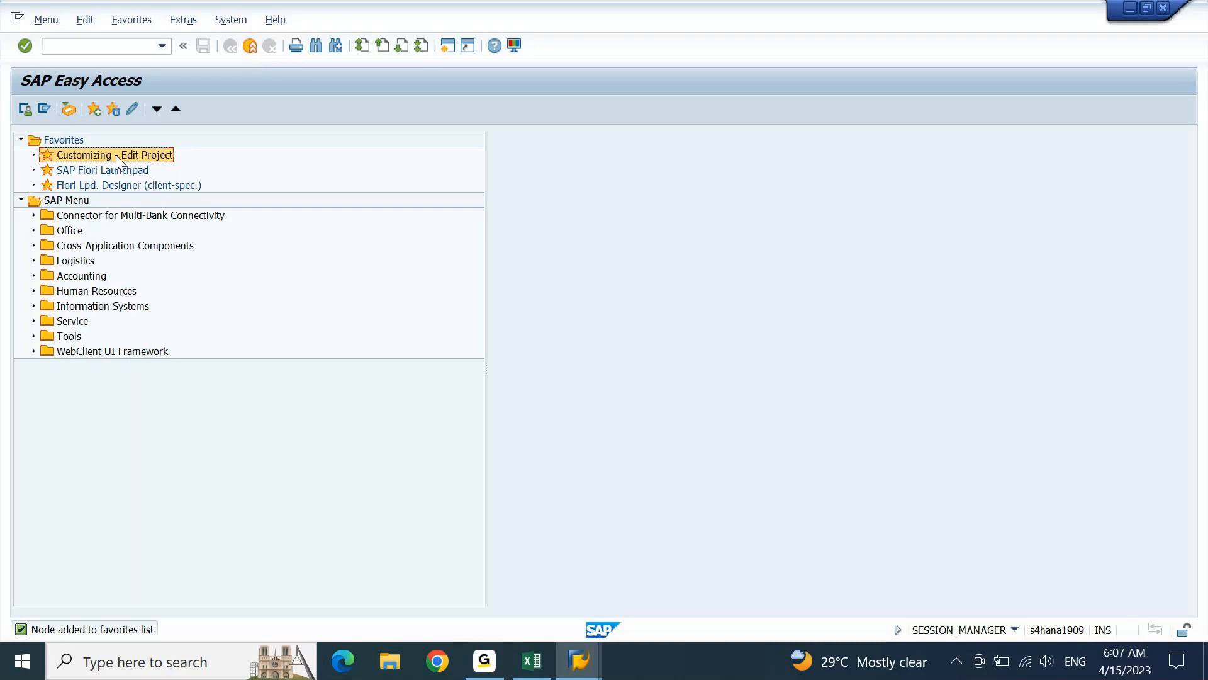
# Open the Customizing - Edit Project favorite and display the SAP Reference IMG
pyautogui.click(102, 148)
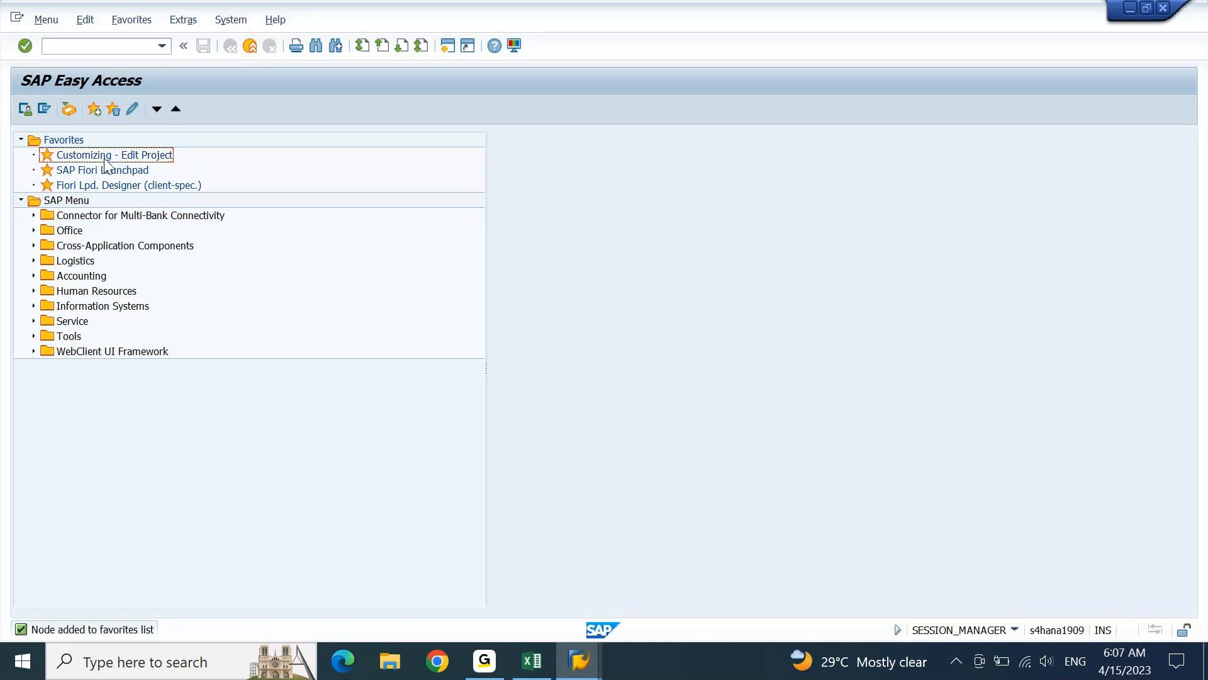
pyautogui.doubleClick(103, 156)
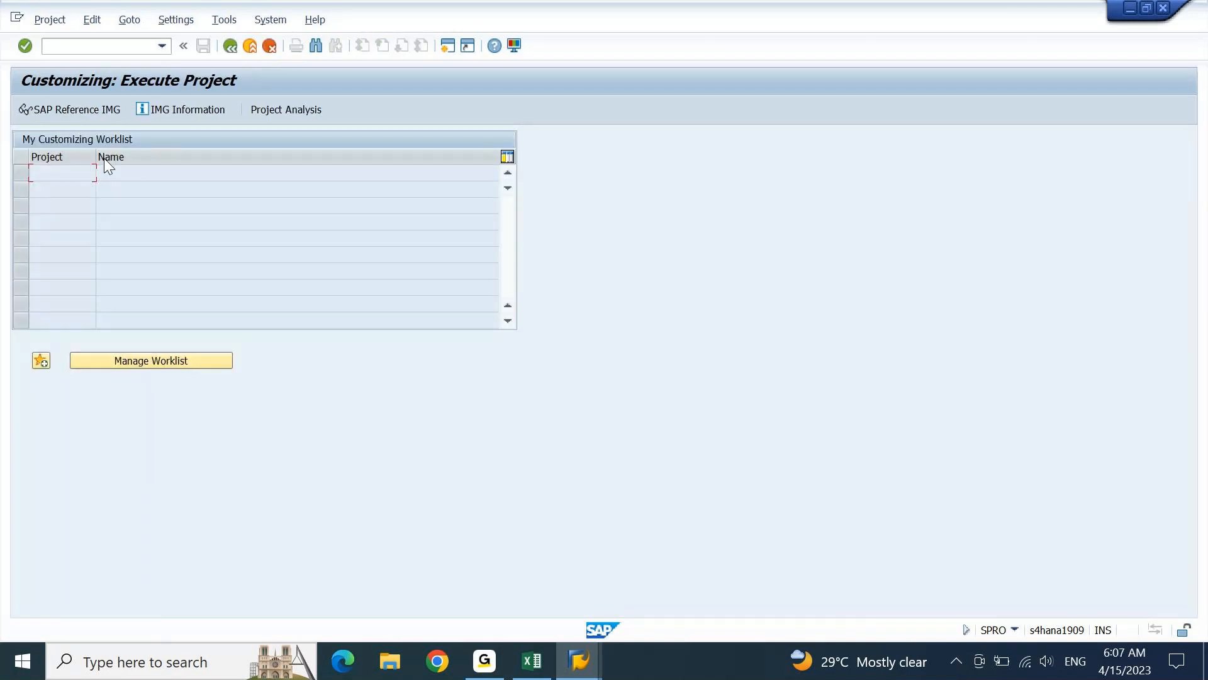
pyautogui.click(84, 114)
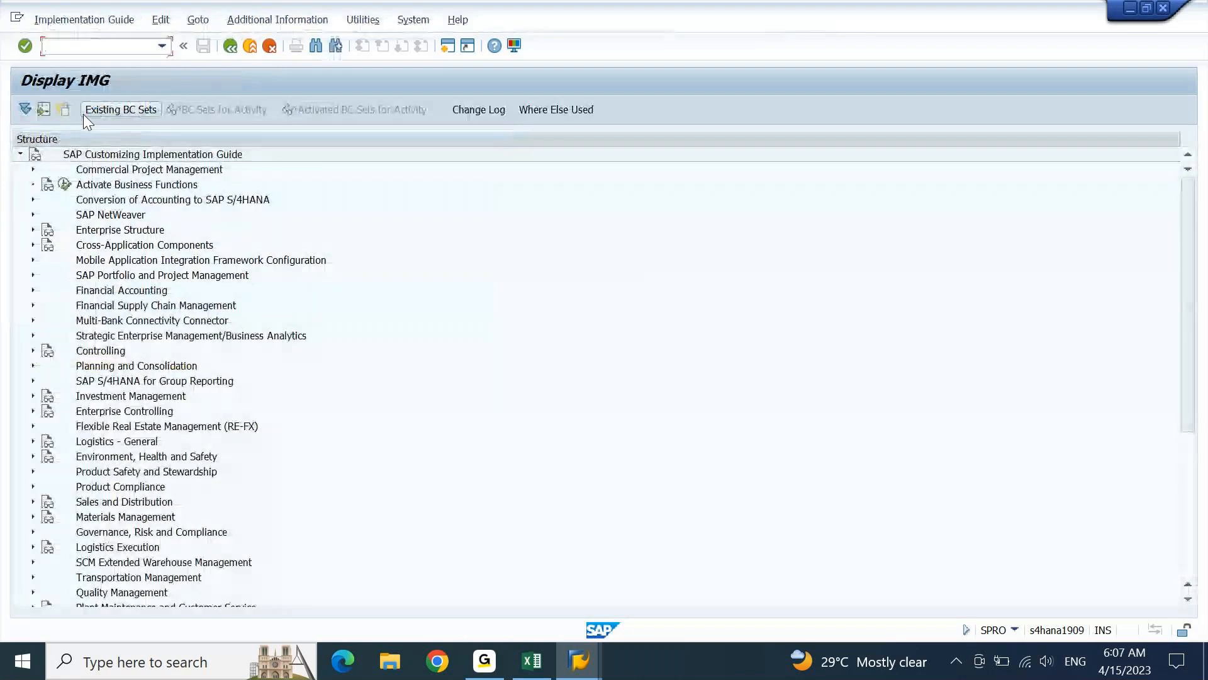
# Check the baseline configuration steps in the FICO workbook in Excel, and return to the IMG structure in SAP
pyautogui.click(145, 245)
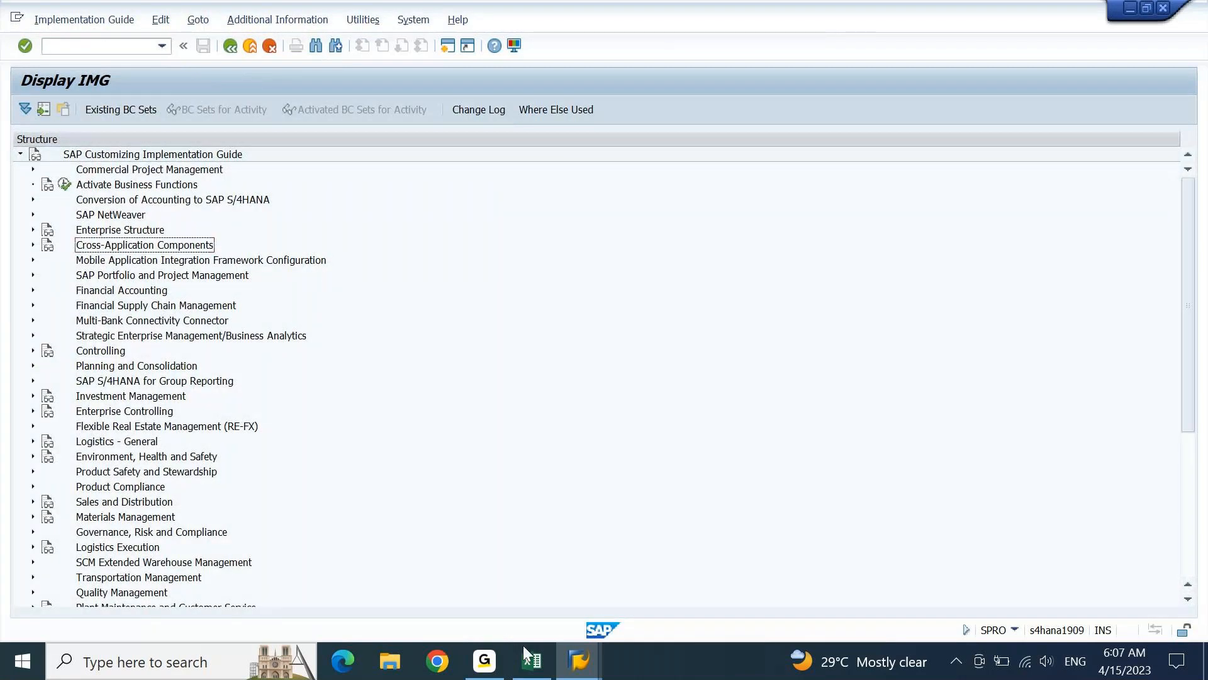
pyautogui.click(532, 660)
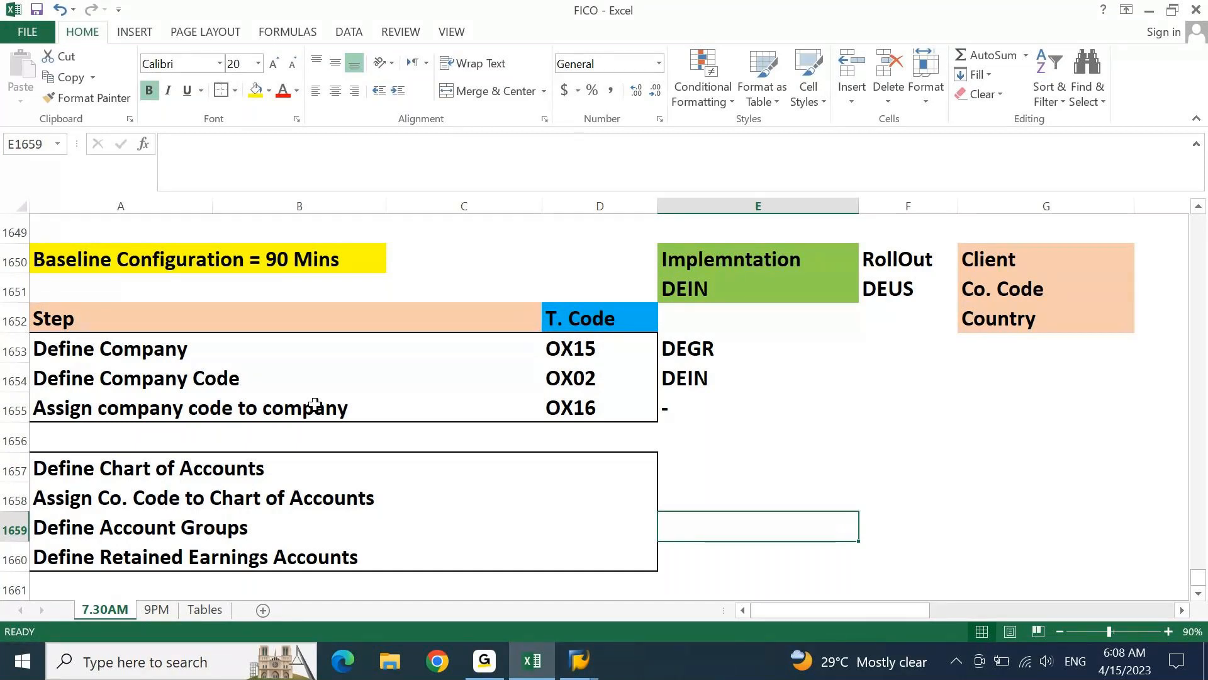
pyautogui.click(546, 673)
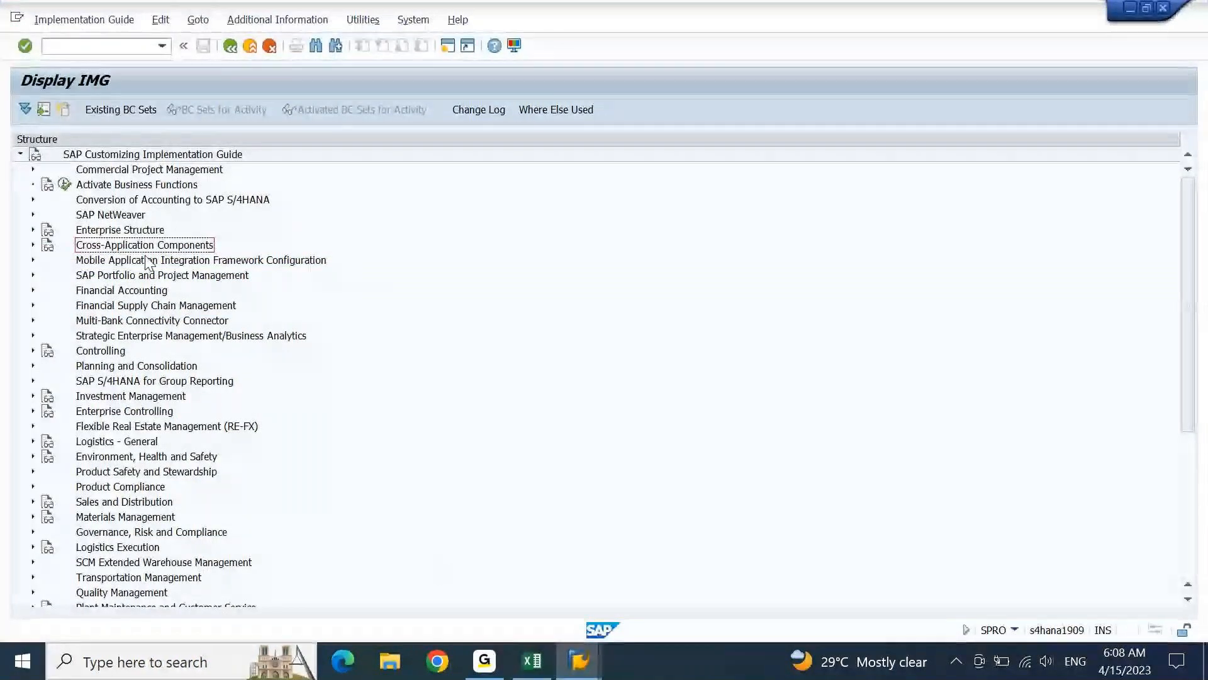
# Expand the Financial Accounting node in the IMG structure
pyautogui.click(135, 234)
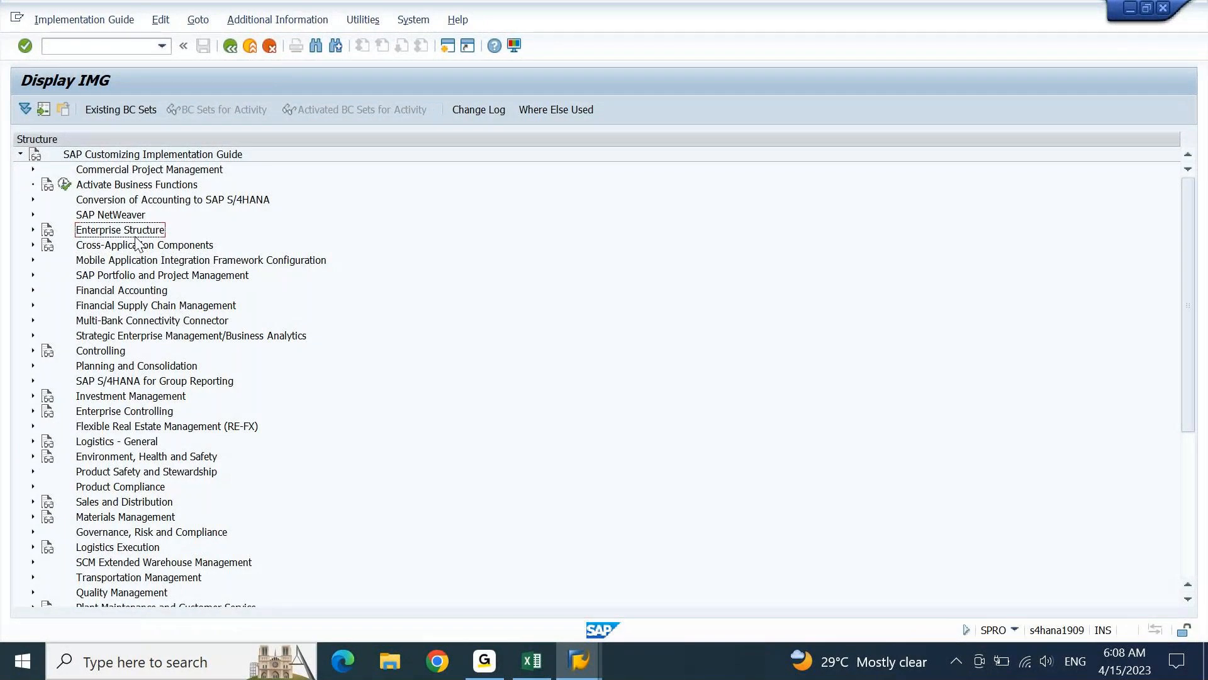
pyautogui.press('Down')
pyautogui.press('Down')
pyautogui.press('Down')
pyautogui.press('Down')
pyautogui.press('Right')
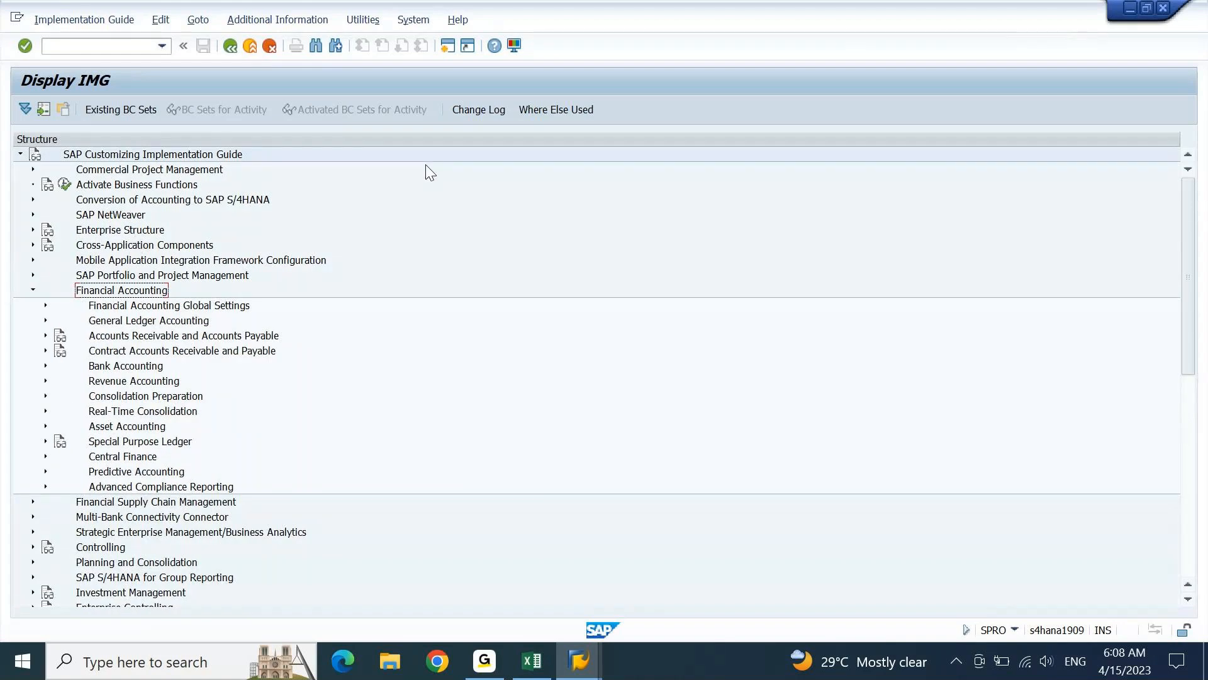
# Expand Financial Accounting Global Settings and look through its first entries
pyautogui.press('Down')
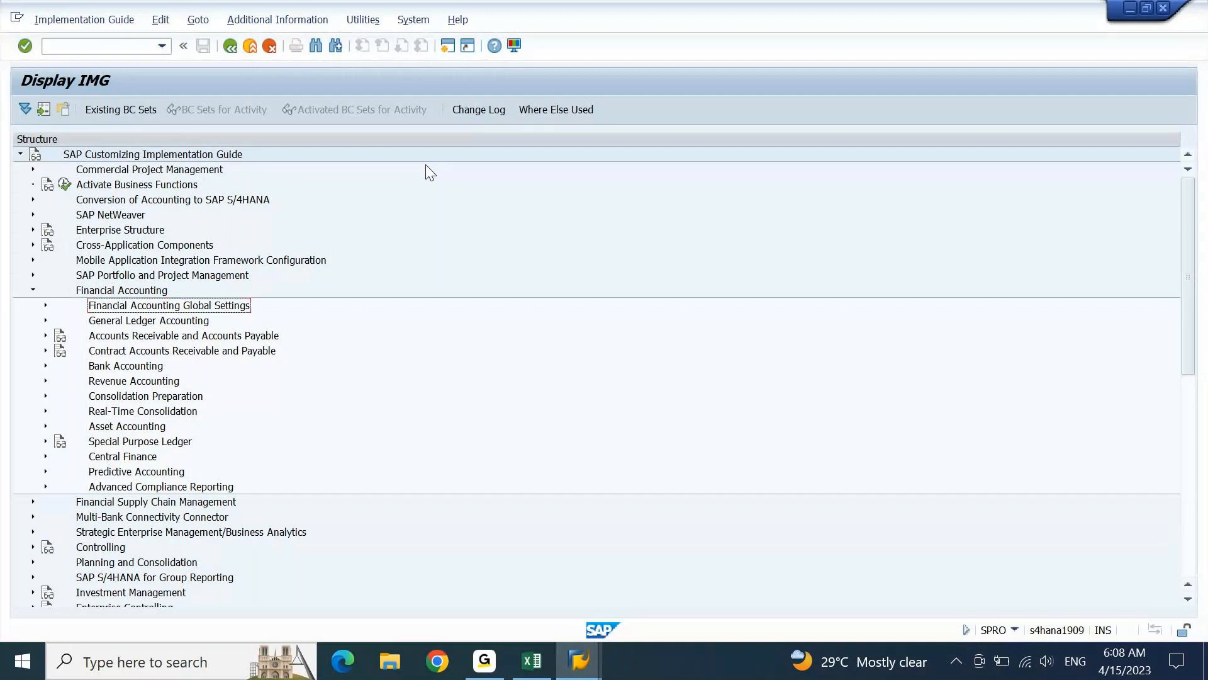
pyautogui.press('Right')
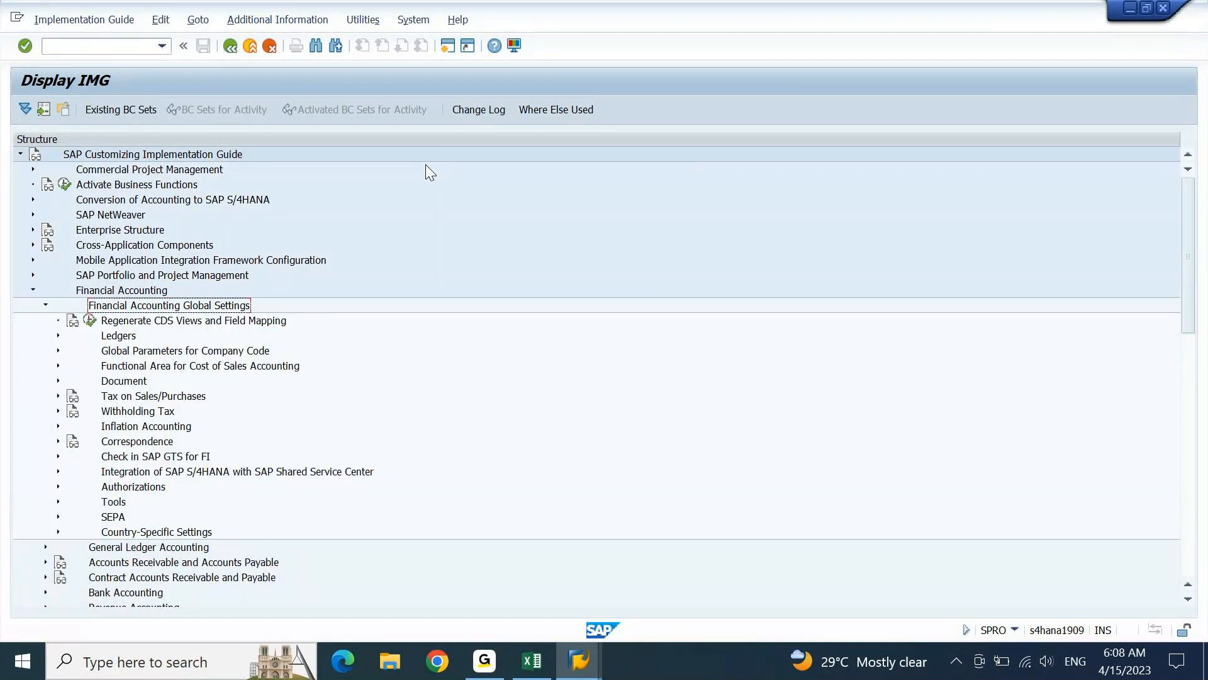
pyautogui.press('Down')
pyautogui.press('Down')
pyautogui.press('Down')
pyautogui.press('Down')
pyautogui.press('Down')
pyautogui.press('Down')
pyautogui.press('Down')
pyautogui.press('Down')
pyautogui.press('Down')
pyautogui.press('Down')
pyautogui.press('Down')
pyautogui.press('Down')
pyautogui.press('Down')
pyautogui.press('Up')
pyautogui.press('Up')
pyautogui.press('Up')
pyautogui.press('Up')
pyautogui.press('Up')
pyautogui.press('Up')
pyautogui.press('Up')
pyautogui.press('Up')
pyautogui.press('Up')
pyautogui.press('Up')
pyautogui.press('Up')
pyautogui.press('Up')
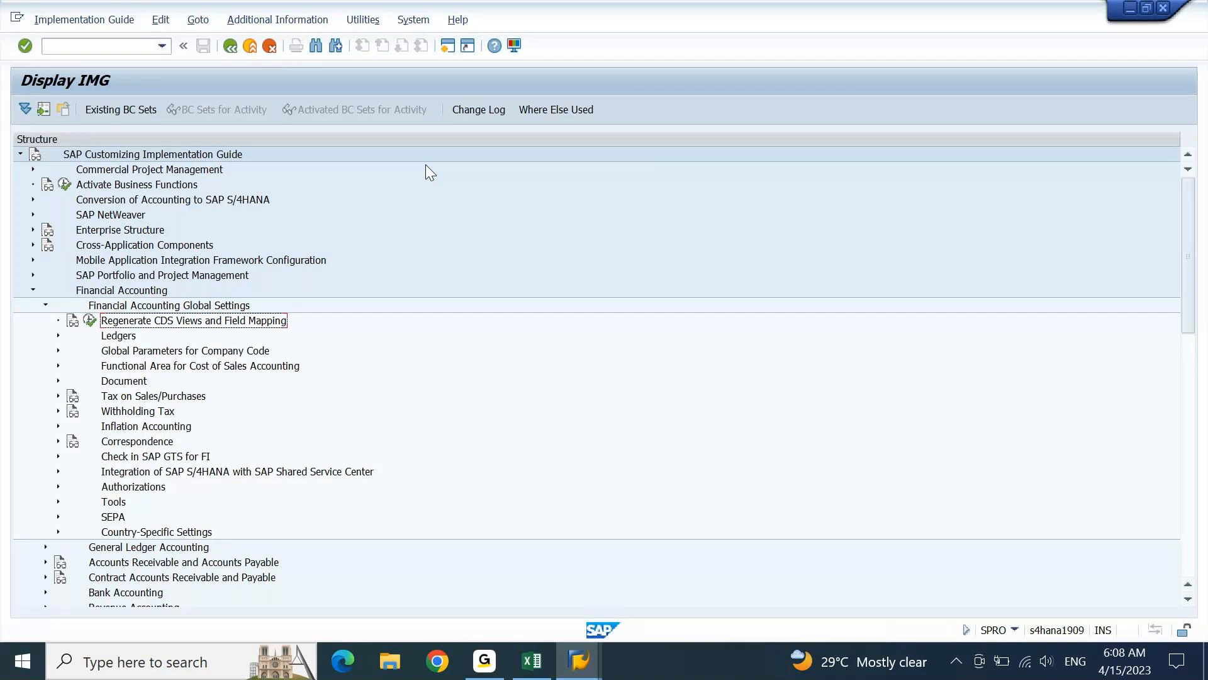
# Expand the Ledgers node and look through its subnodes
pyautogui.press('Down')
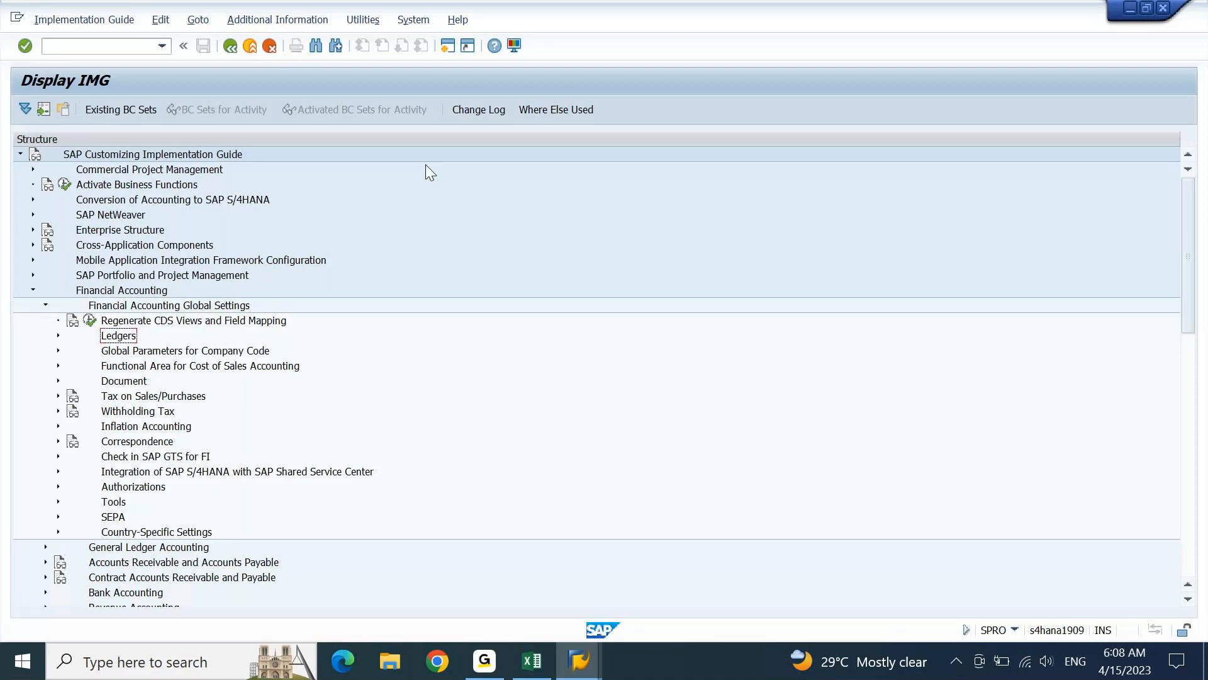
pyautogui.press('Right')
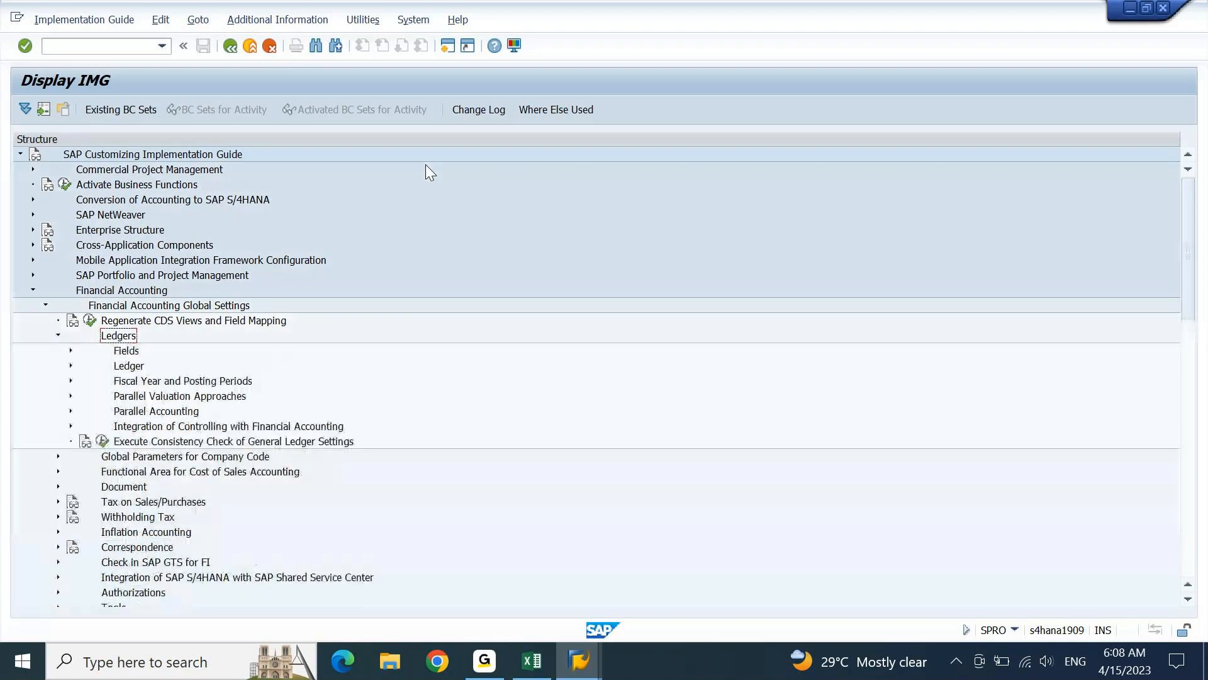
pyautogui.press('Down')
# View the activities under the Ledger subnode, and collapse the structure back to Financial Accounting Global Settings
pyautogui.press('Down')
pyautogui.press('Down')
pyautogui.press('Down')
pyautogui.press('Down')
pyautogui.press('Down')
pyautogui.press('Up')
pyautogui.press('Up')
pyautogui.press('Up')
pyautogui.press('Up')
pyautogui.press('Up')
pyautogui.press('Down')
pyautogui.press('Right')
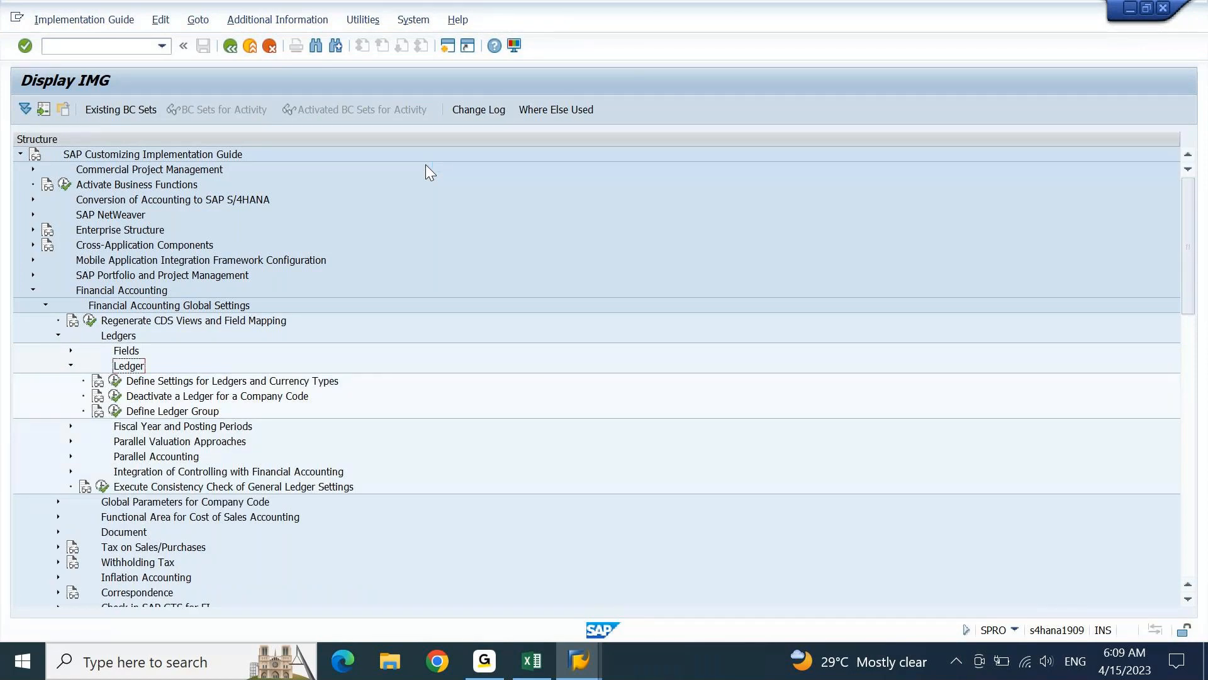
pyautogui.press('Down')
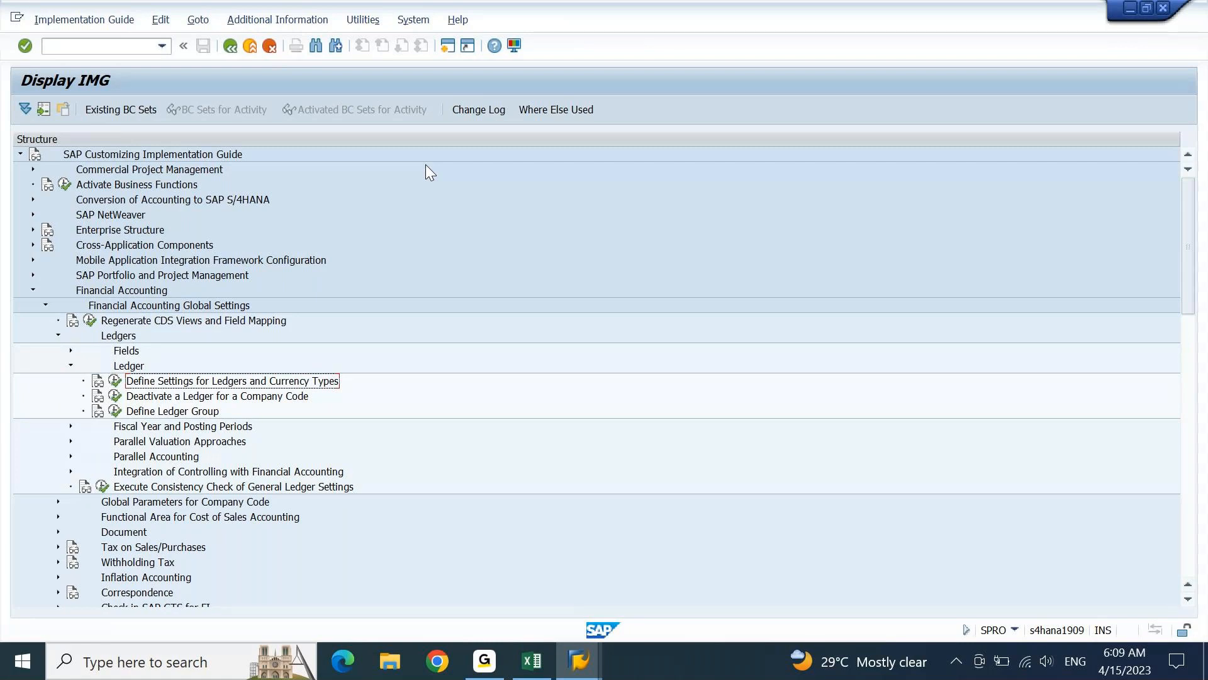
pyautogui.press('Left')
pyautogui.press('Left')
pyautogui.press('Up')
pyautogui.press('Up')
pyautogui.press('Up')
pyautogui.press('Down')
pyautogui.press('Left')
pyautogui.press('Left')
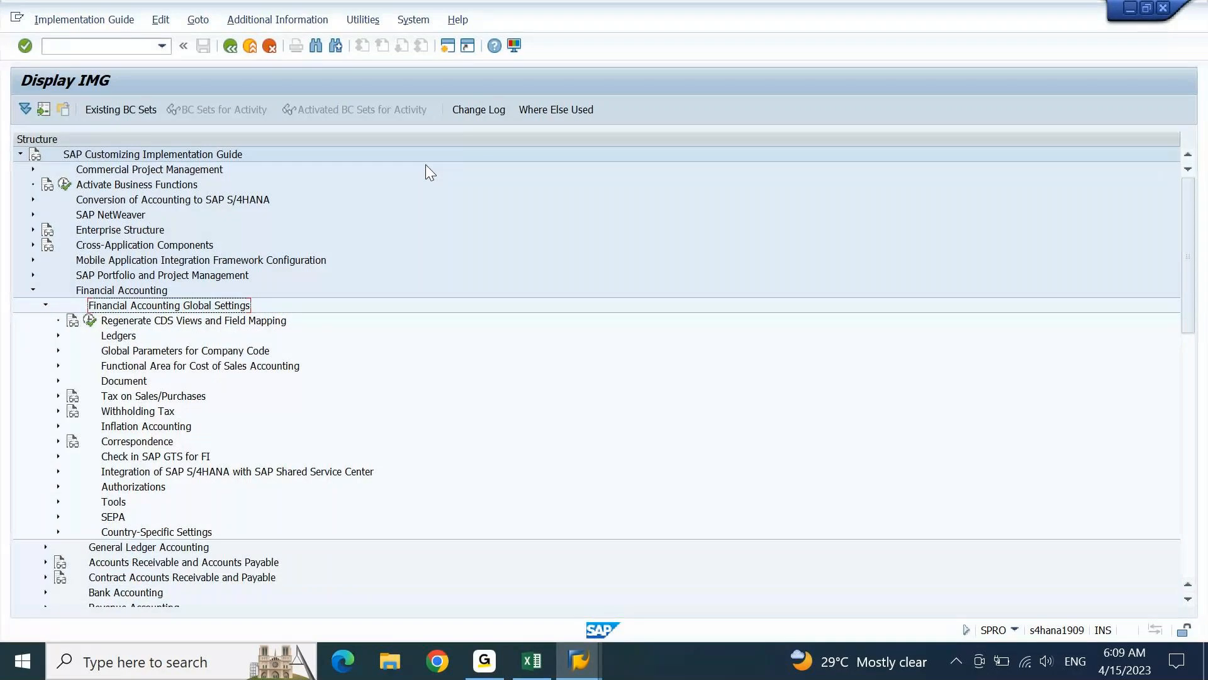
# Review the Financial Accounting Global Settings entries down to Tax on Sales/Purchases and back
pyautogui.press('Down')
pyautogui.press('Down')
pyautogui.press('Down')
pyautogui.press('Down')
pyautogui.press('Down')
pyautogui.press('Down')
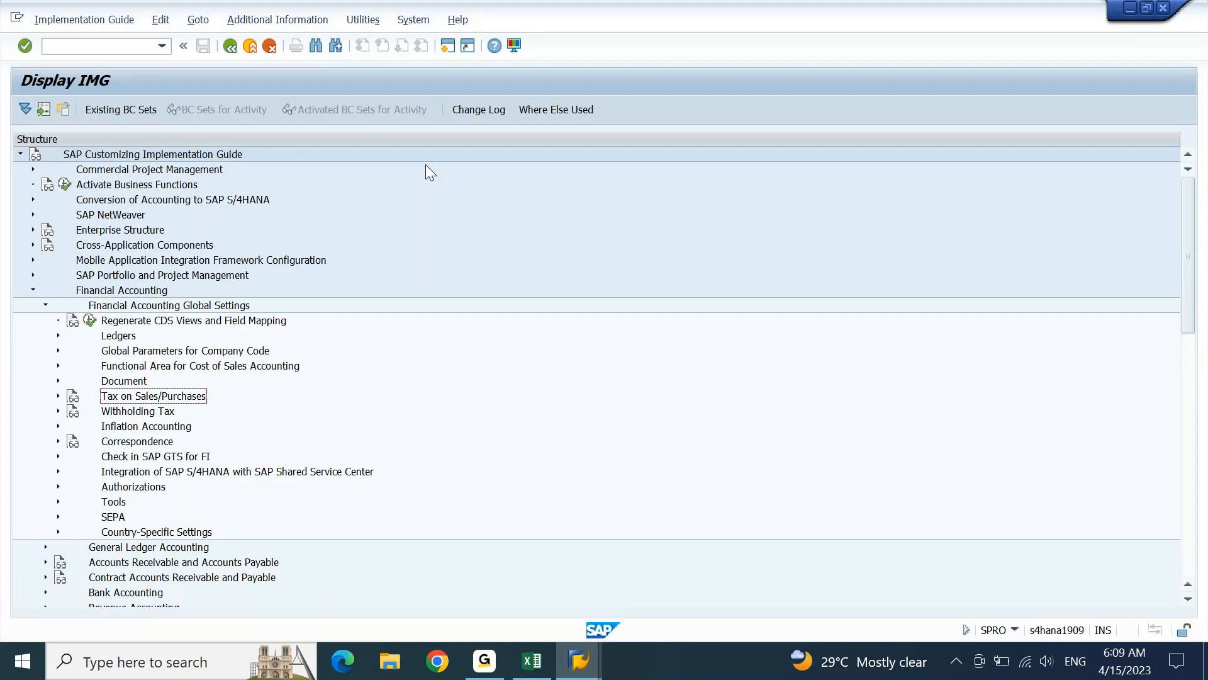
pyautogui.press('Up')
pyautogui.press('Up')
pyautogui.press('Up')
pyautogui.press('Up')
pyautogui.press('Up')
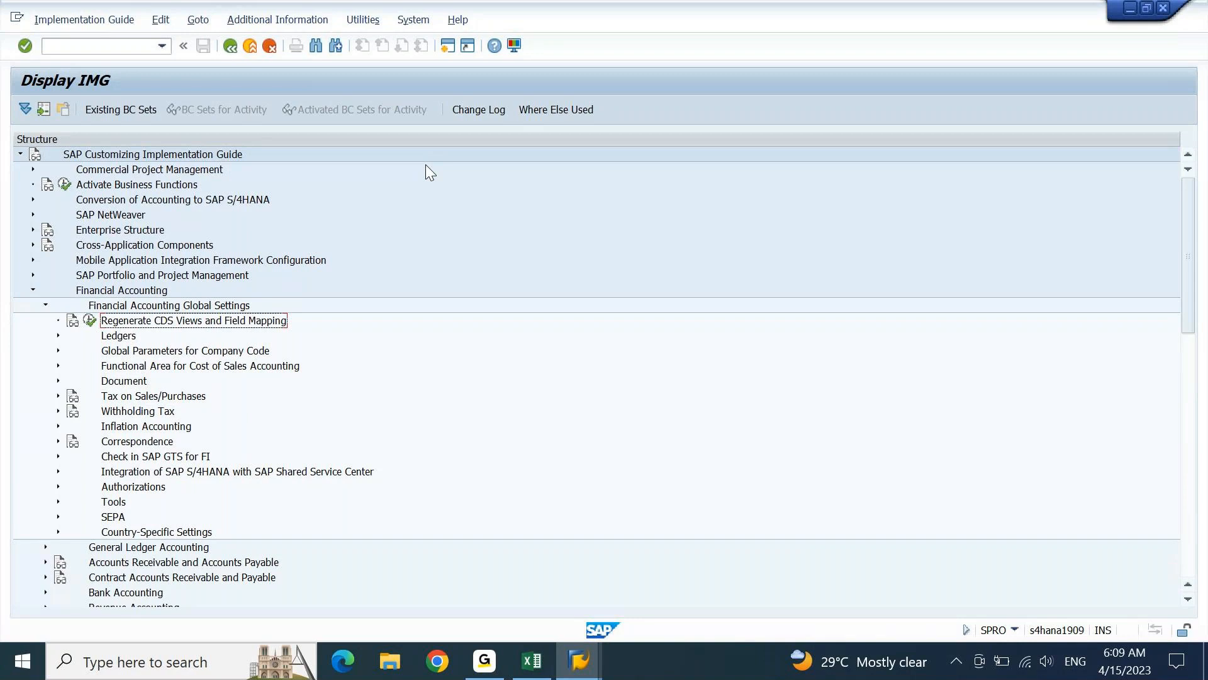
pyautogui.press('Up')
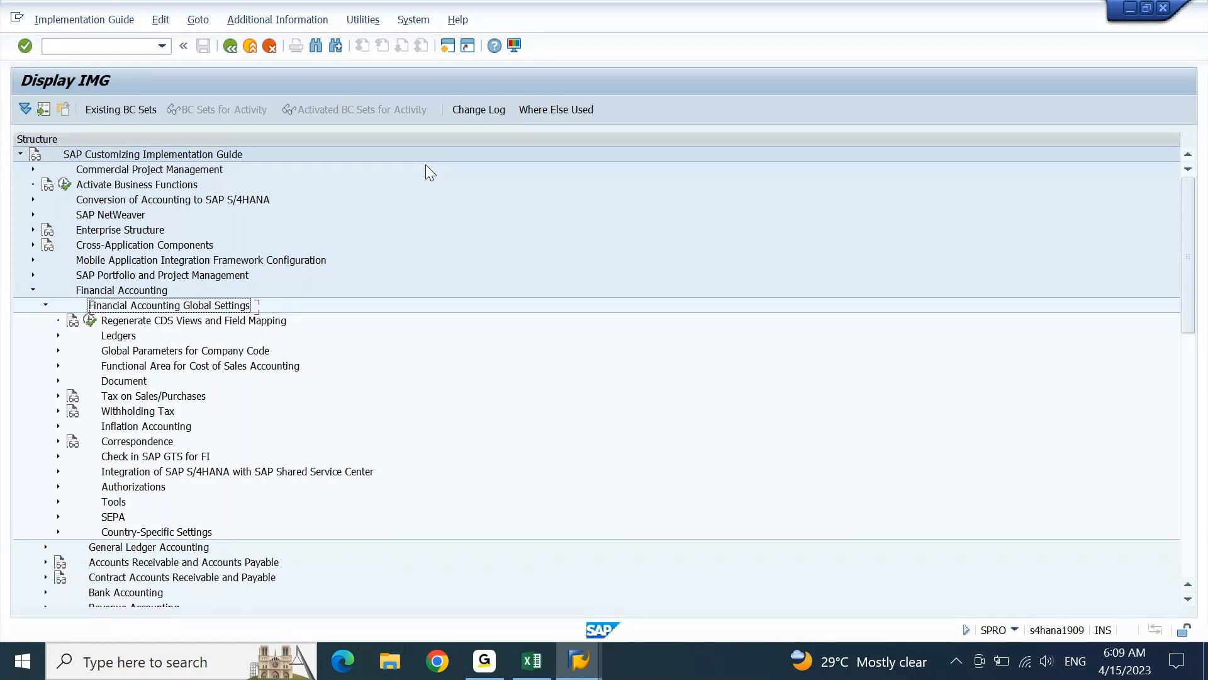
# Collapse Financial Accounting Global Settings and expand General Ledger Accounting with its Master Data node
pyautogui.press('Left')
pyautogui.press('Down')
pyautogui.press('Right')
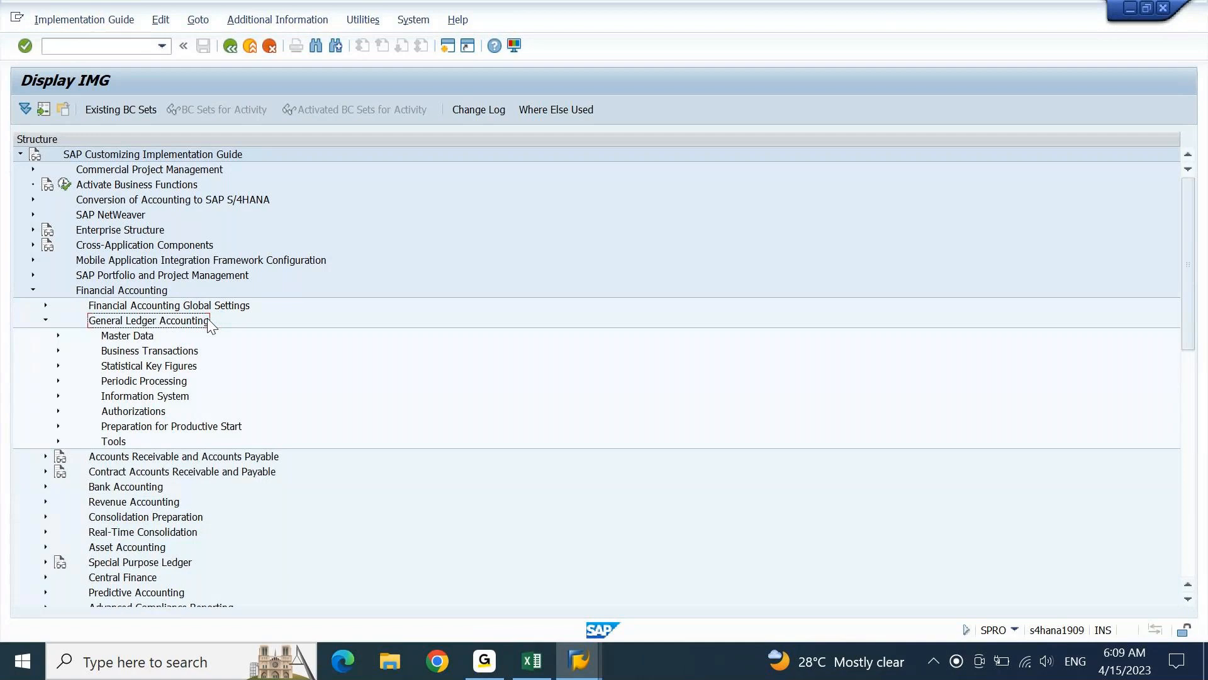
pyautogui.press('Down')
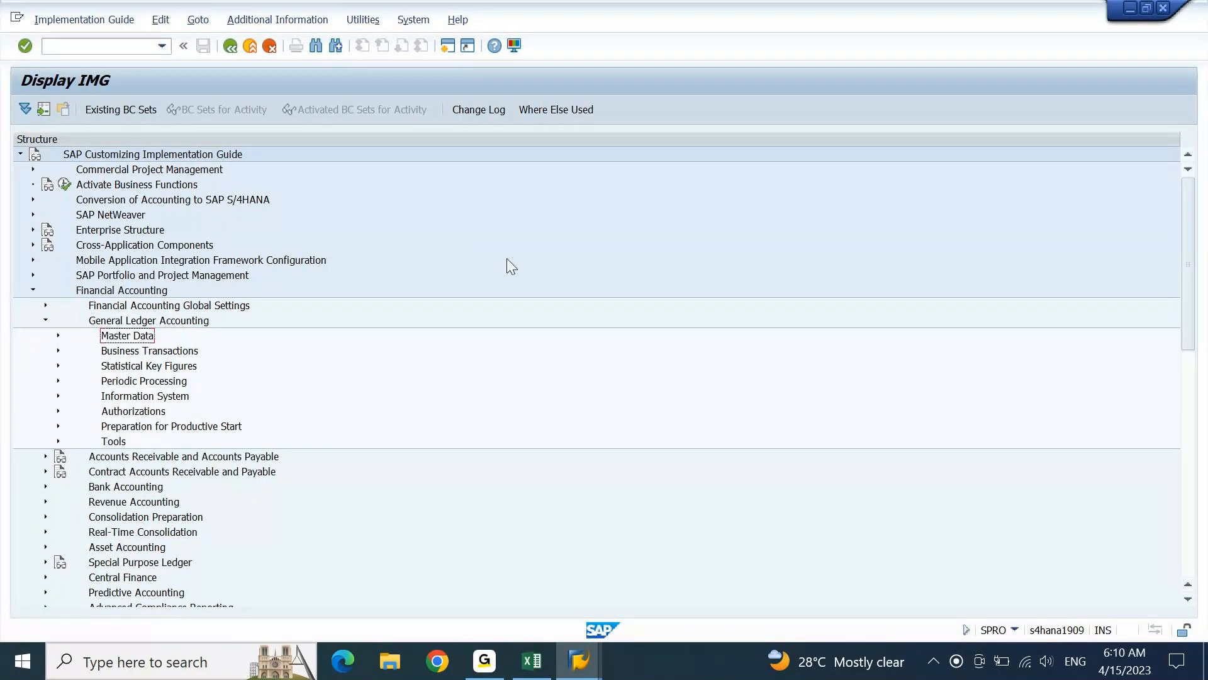
pyautogui.press('Right')
# Expand G/L Accounts and its Preparations subnode, and select Revise Chart of Accounts
pyautogui.press('Down')
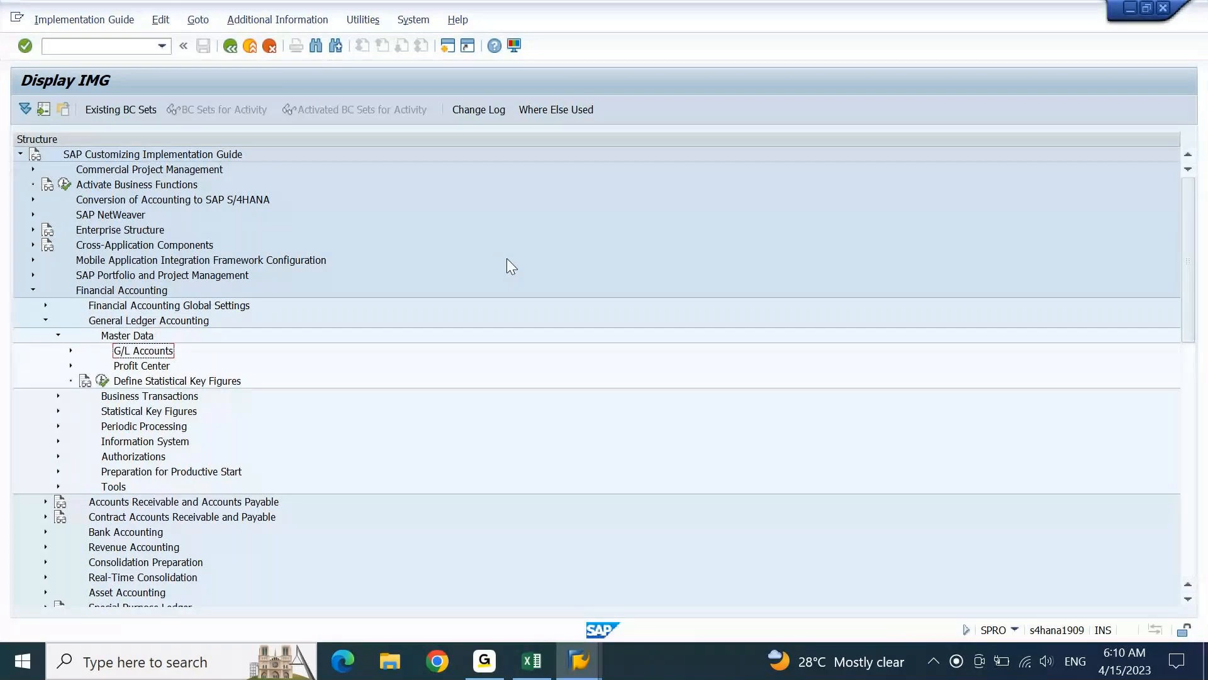
pyautogui.press('Right')
pyautogui.press('Down')
pyautogui.press('Down')
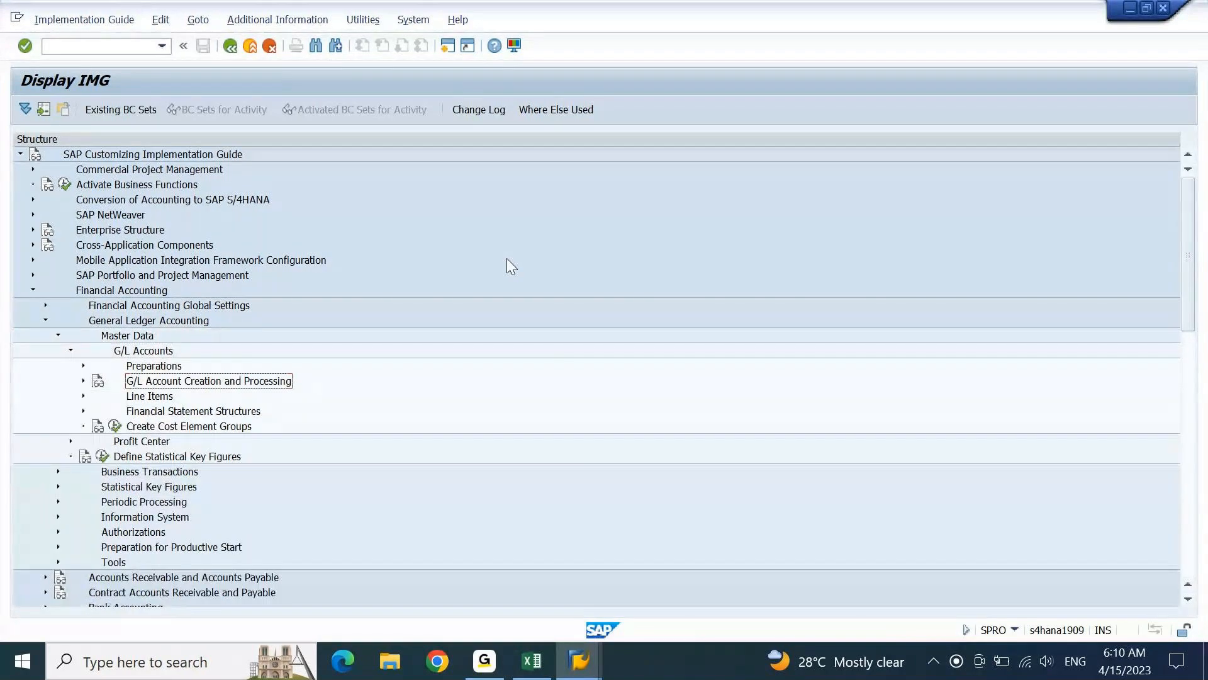
pyautogui.press('Up')
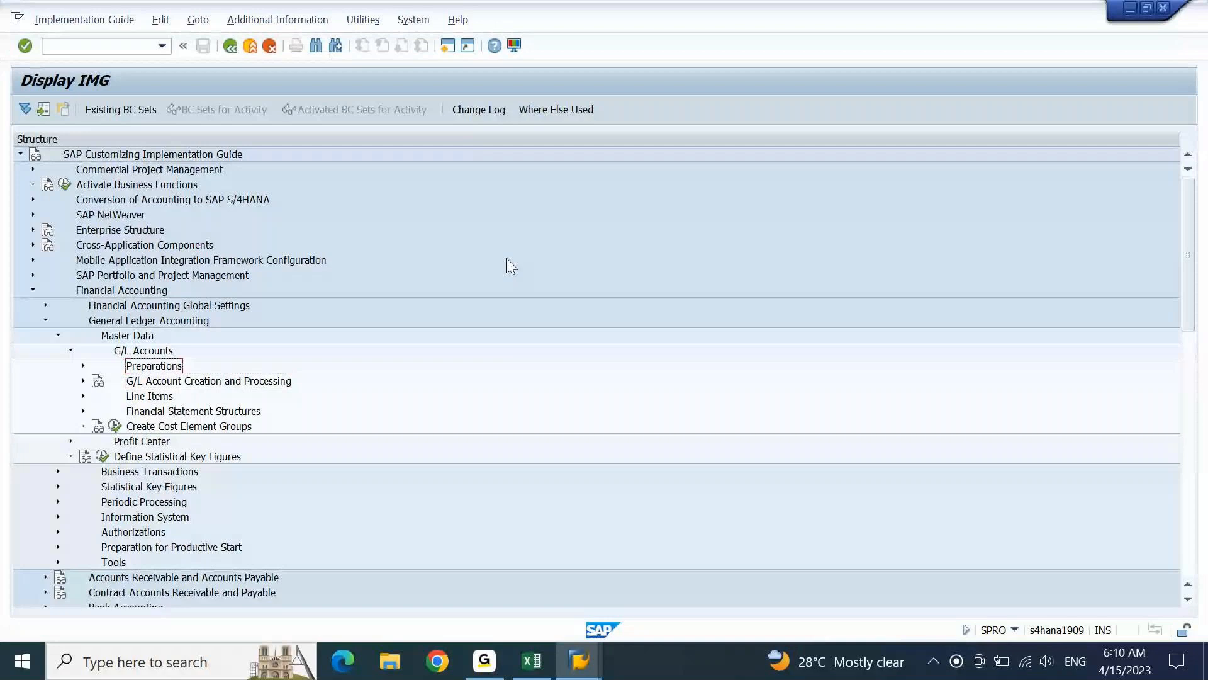
pyautogui.press('Right')
pyautogui.press('Down')
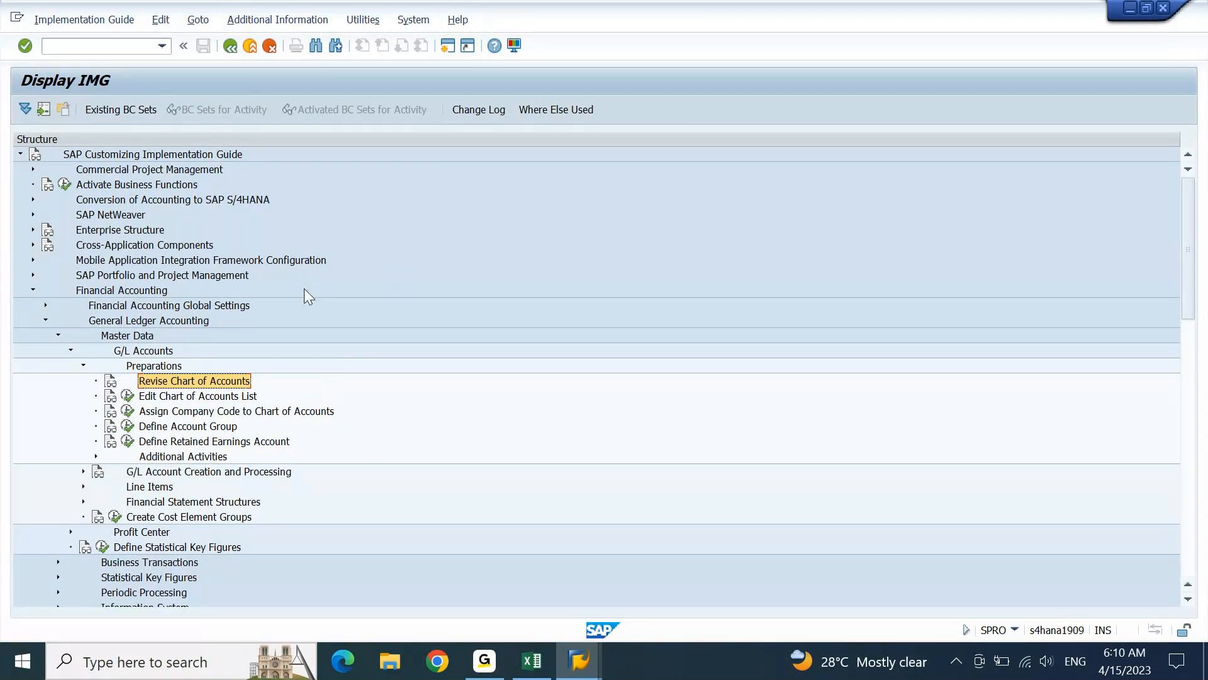
# Show the IMG Activity keys as additional information in the IMG structure, and widen that column to read the full keys
pyautogui.click(278, 20)
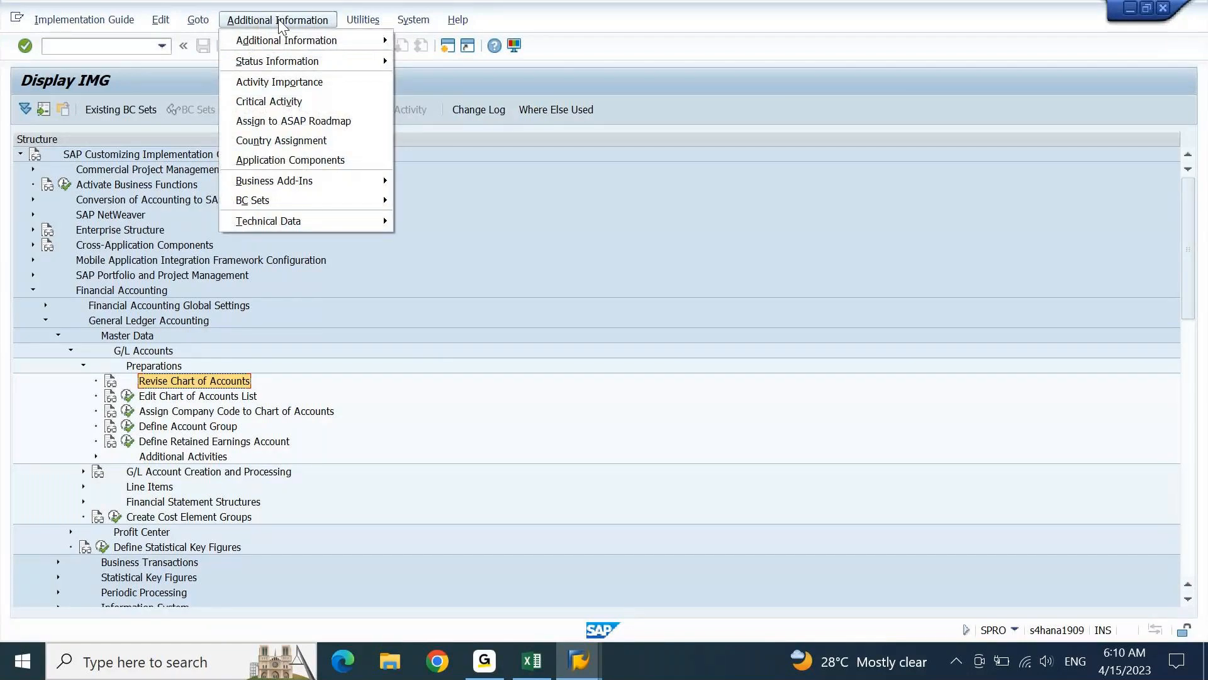
pyautogui.moveTo(352, 41)
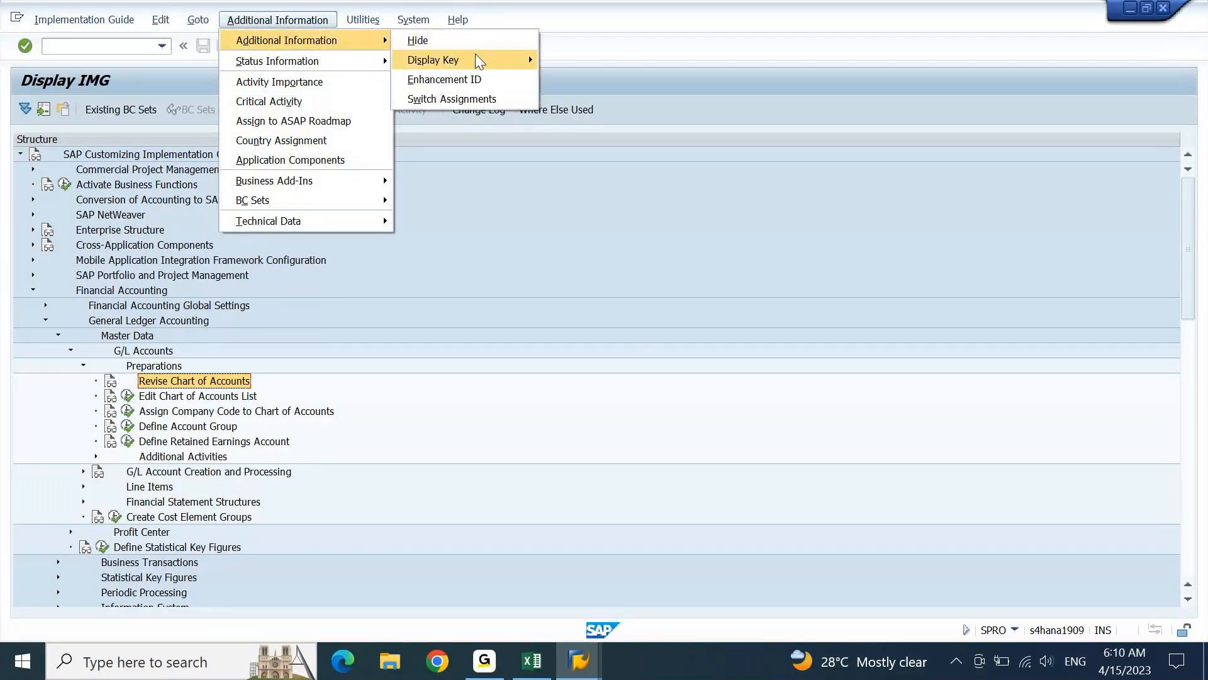
pyautogui.moveTo(476, 55)
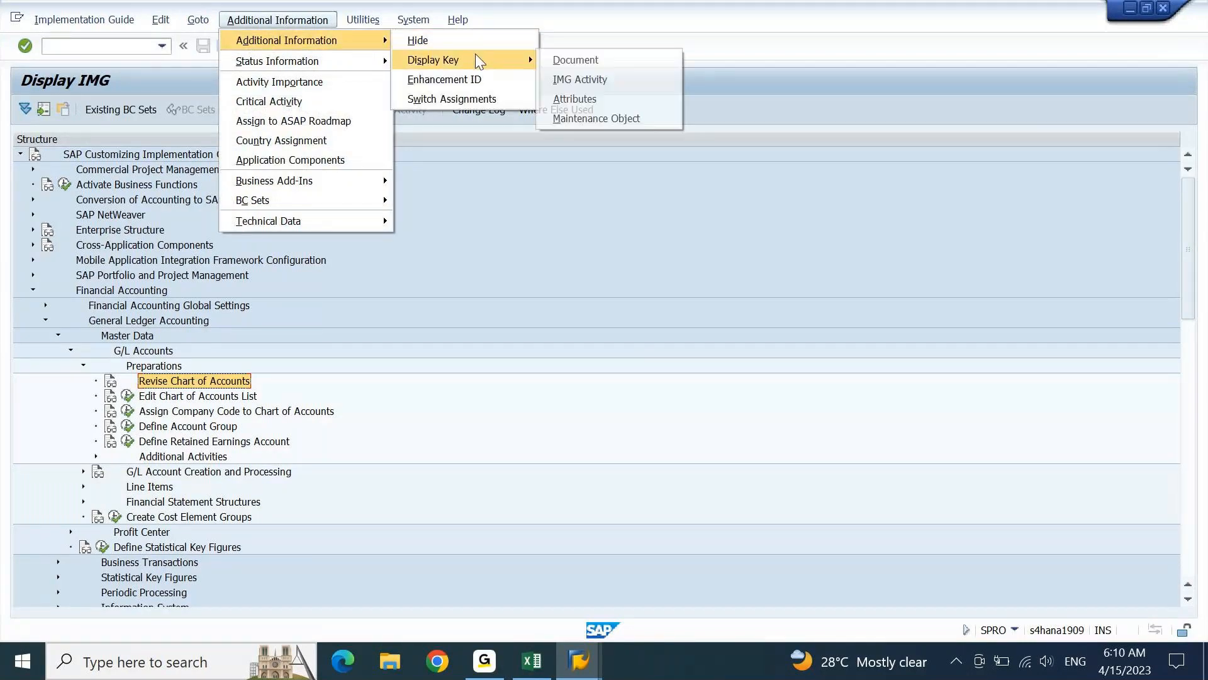
pyautogui.click(643, 79)
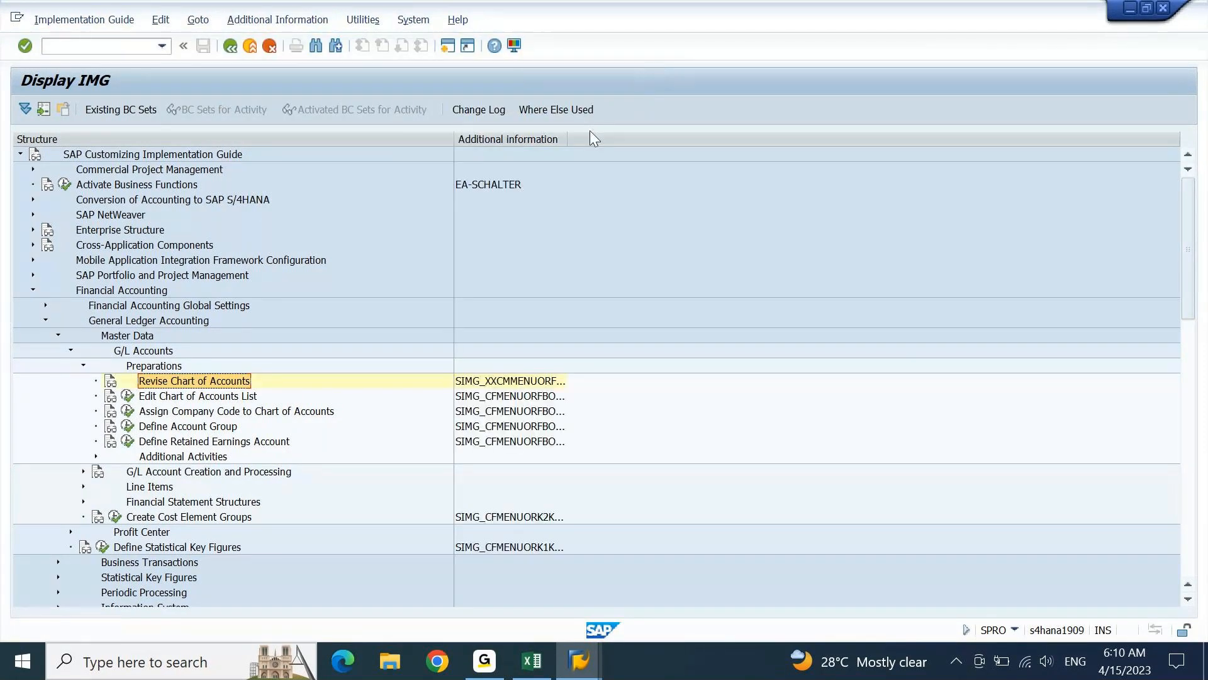
pyautogui.moveTo(567, 140); pyautogui.dragTo(719, 150)
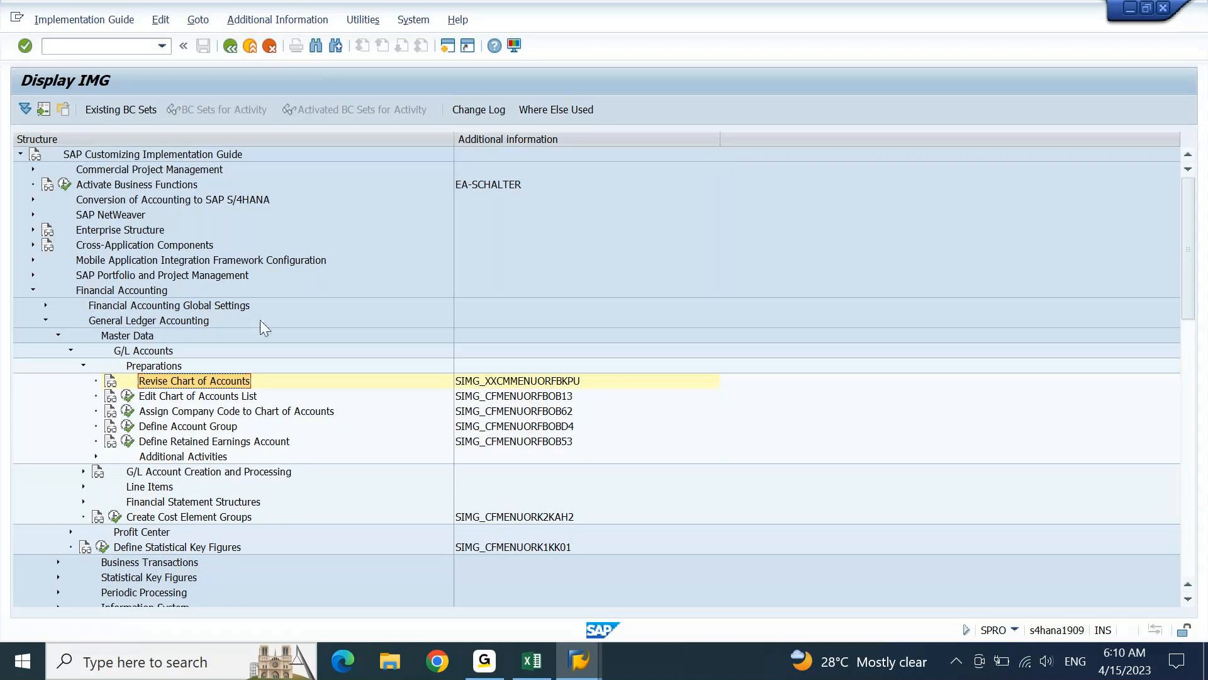
# Check the Edit Chart of Accounts List activity key and enter OB13 as the transaction code for Define Chart of Accounts in the FICO workbook
pyautogui.click(318, 397)
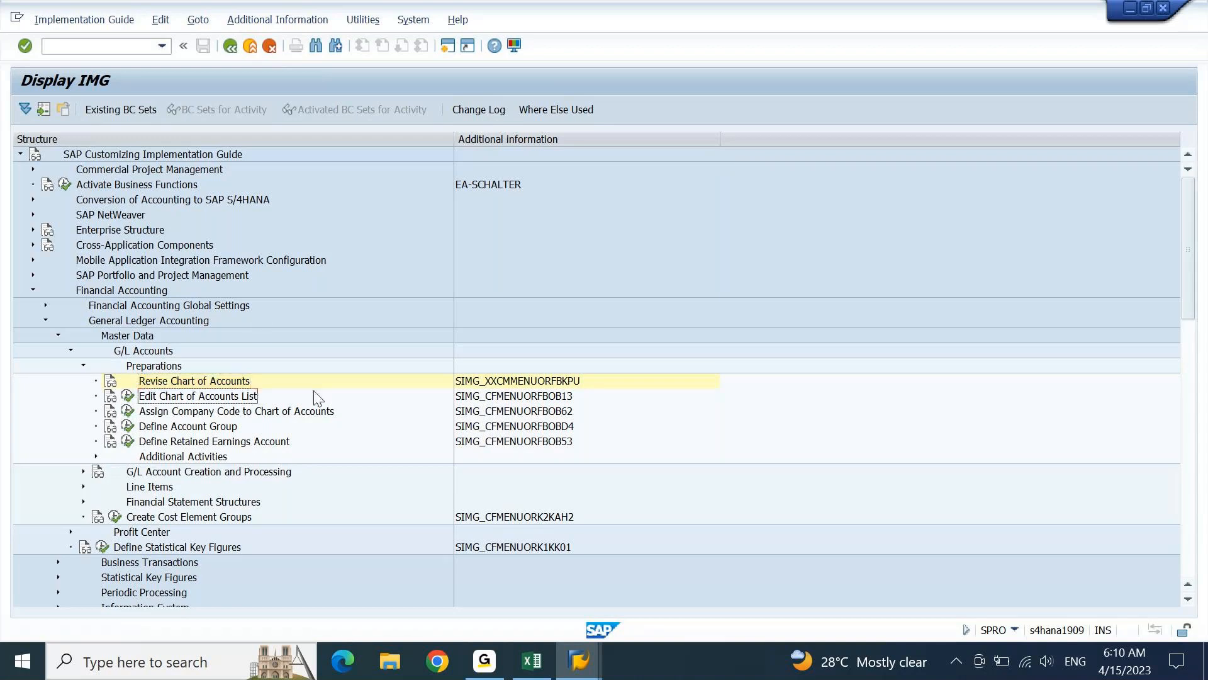
pyautogui.click(540, 397)
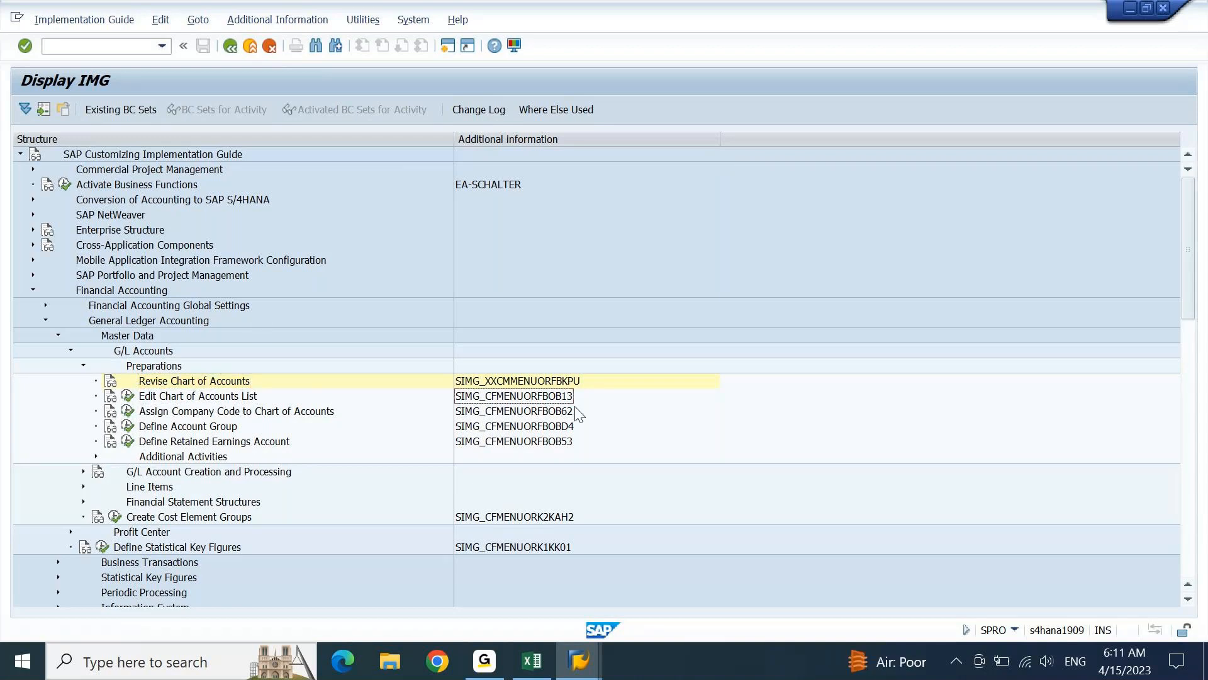
pyautogui.click(533, 661)
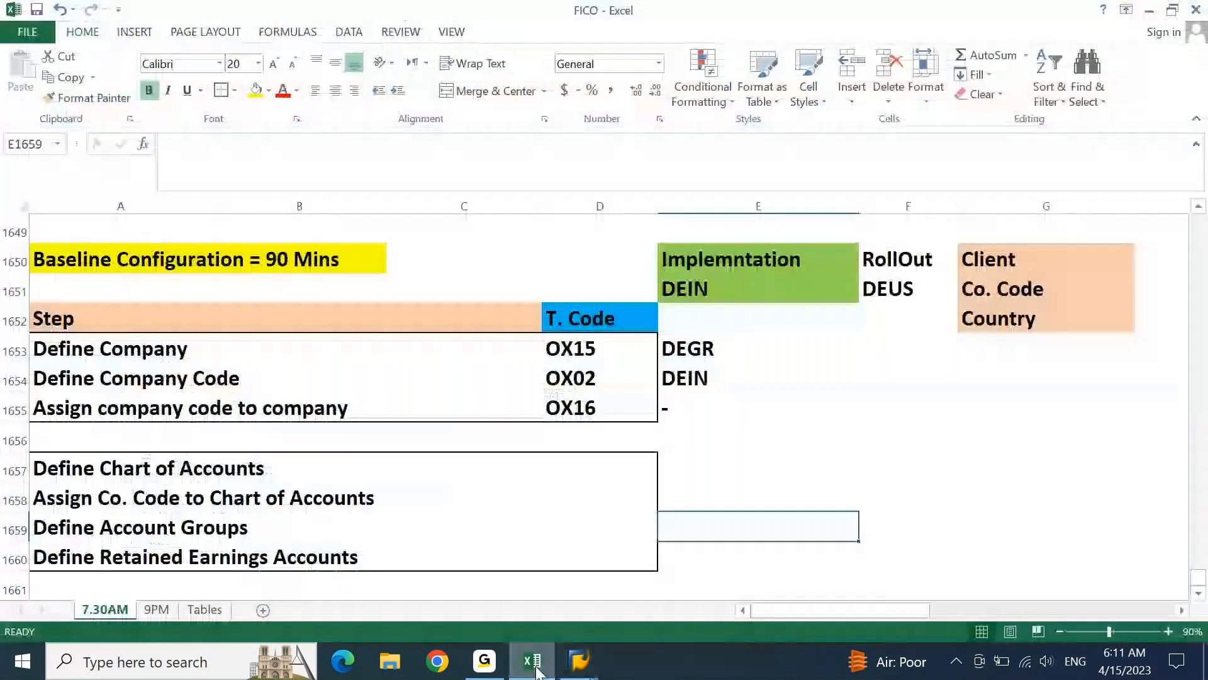
pyautogui.press('Left')
pyautogui.press('Up')
pyautogui.press('Up')
pyautogui.press('Up')
pyautogui.press('Down')
pyautogui.write('O')
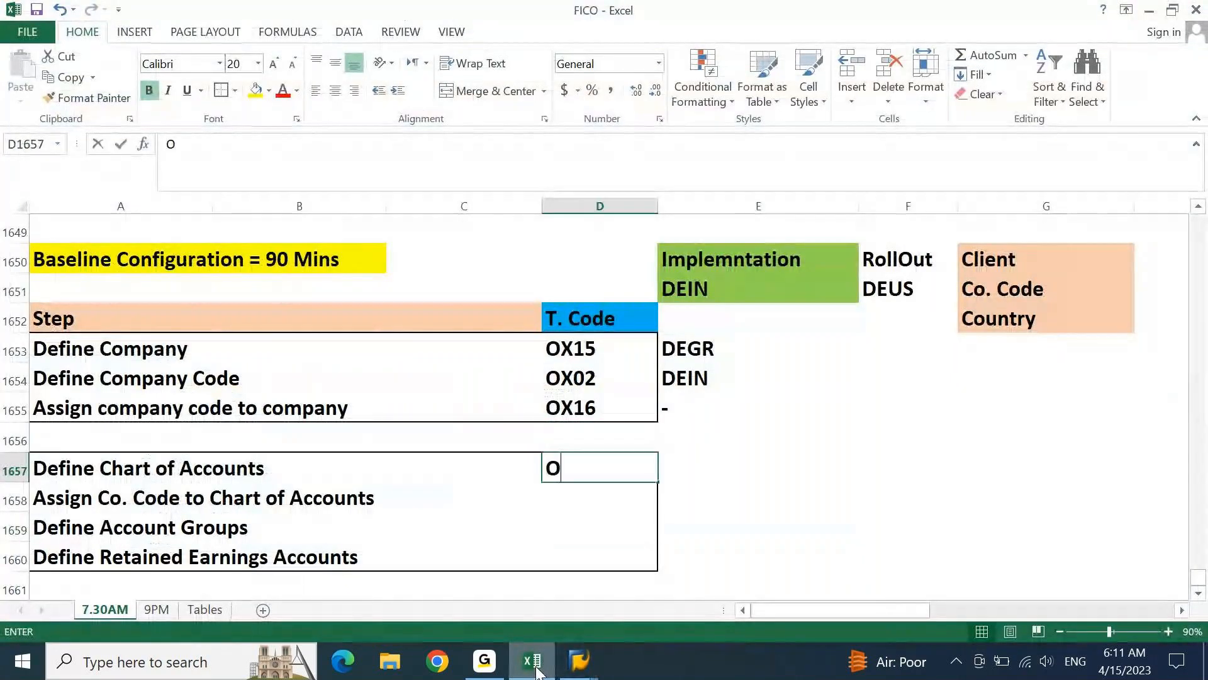
pyautogui.write('B13')
pyautogui.press('Return')
# Check the Assign Company Code to Chart of Accounts key in the IMG and record OB62 beside its step in the FICO workbook
pyautogui.click(533, 668)
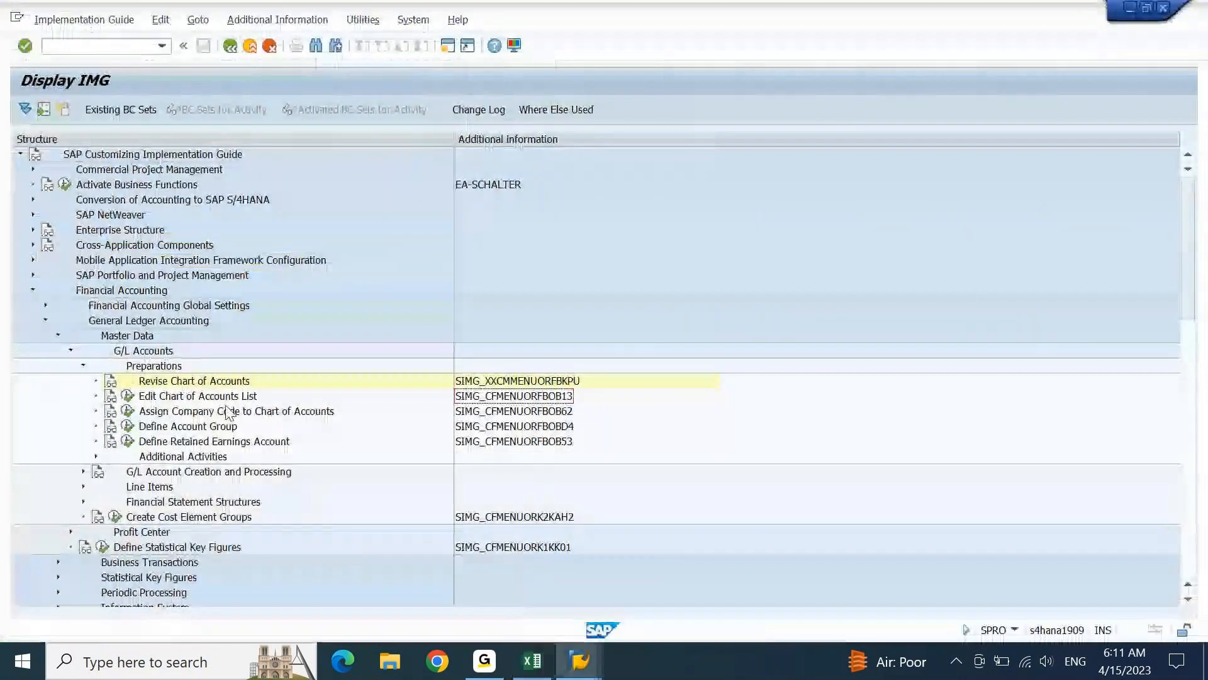
pyautogui.click(189, 413)
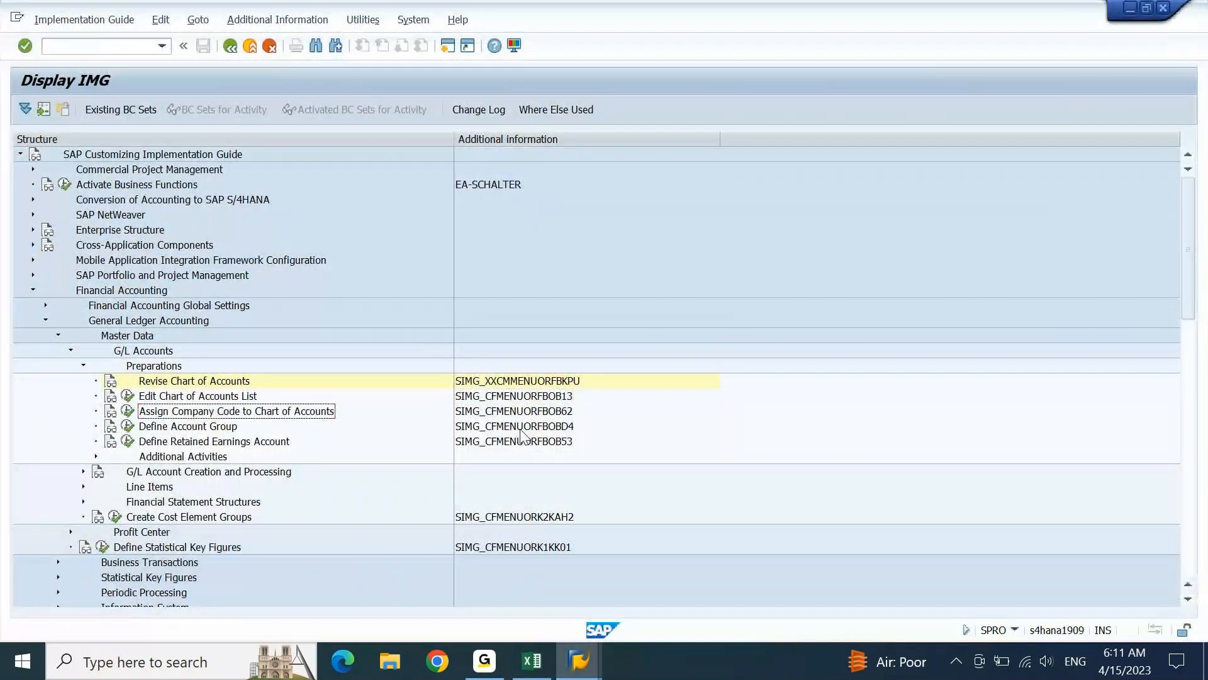
pyautogui.click(558, 413)
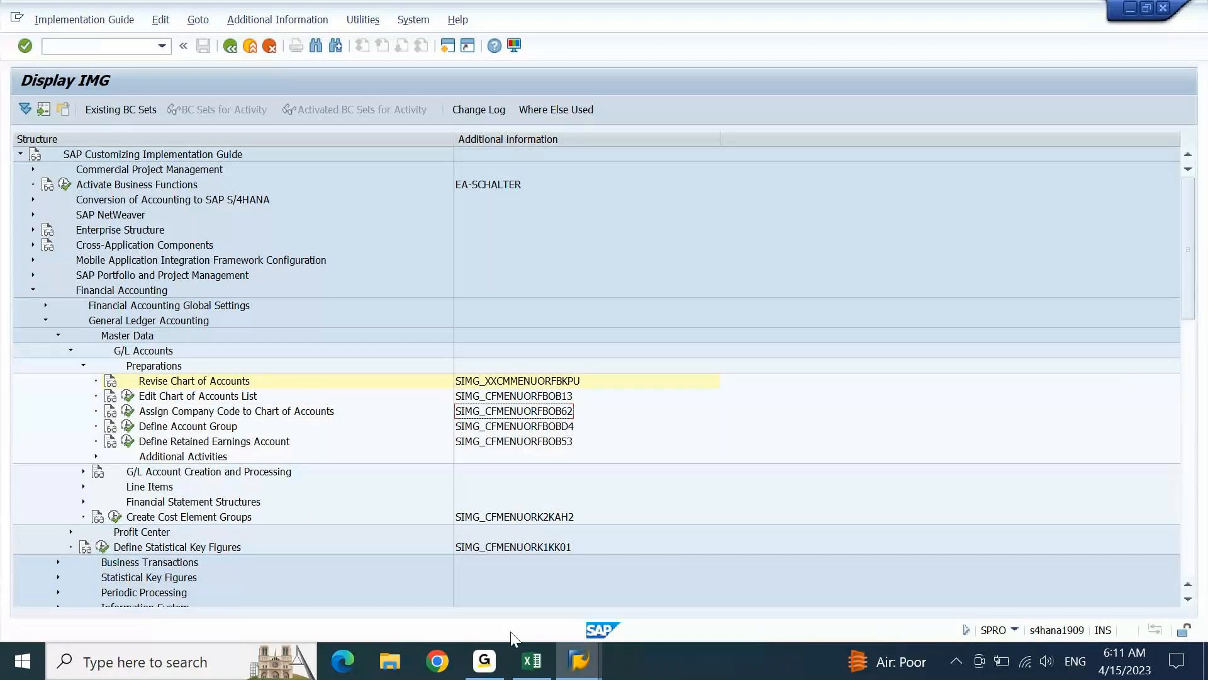
pyautogui.click(532, 661)
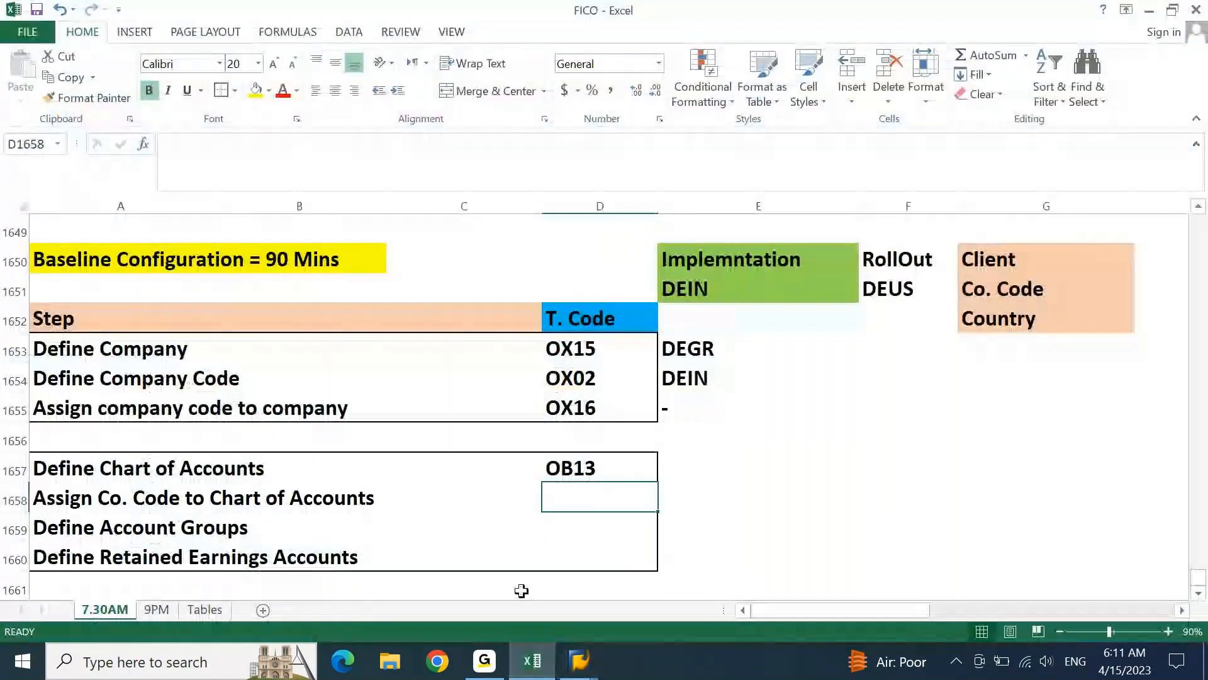
pyautogui.write('OB62')
pyautogui.press('Return')
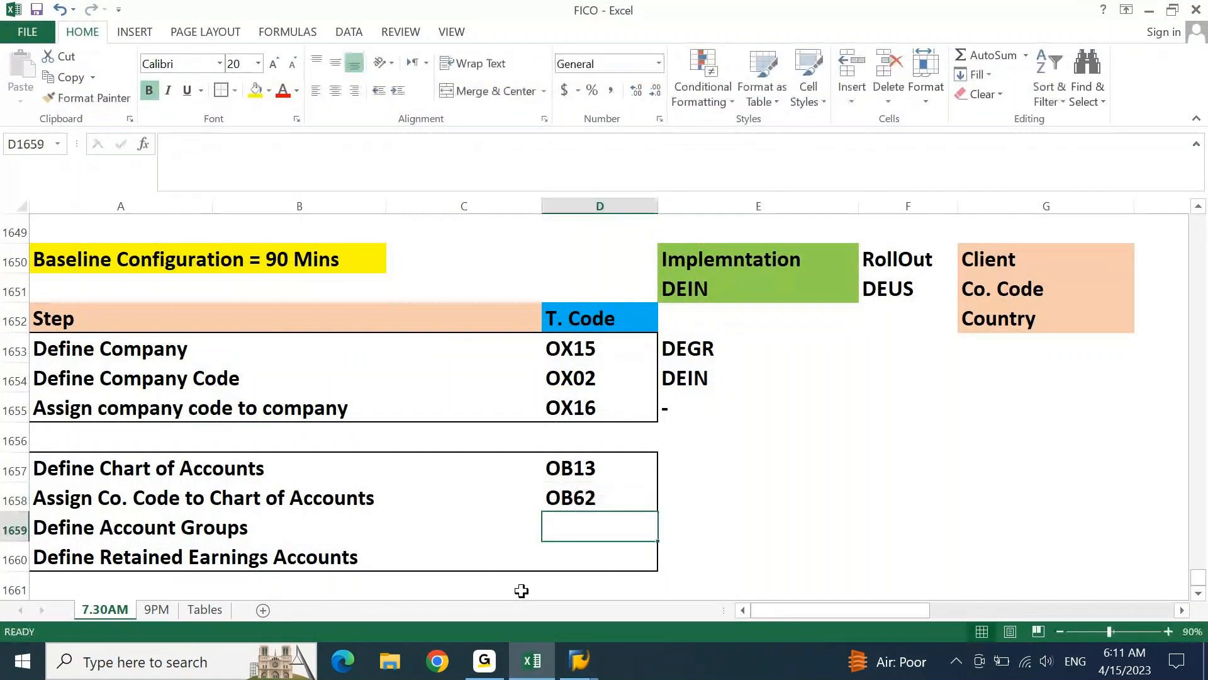
# Look up the Define Account Group key in the IMG and enter OBD4 beside Define Account Groups in the FICO workbook
pyautogui.click(531, 664)
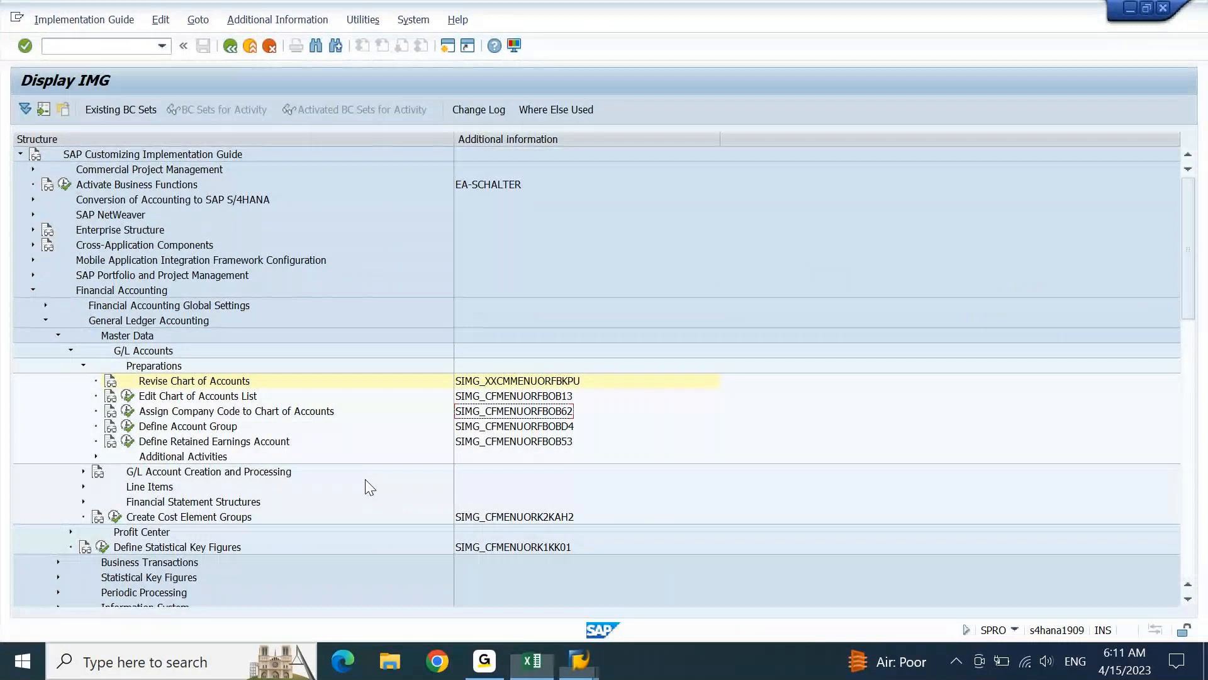
pyautogui.click(511, 430)
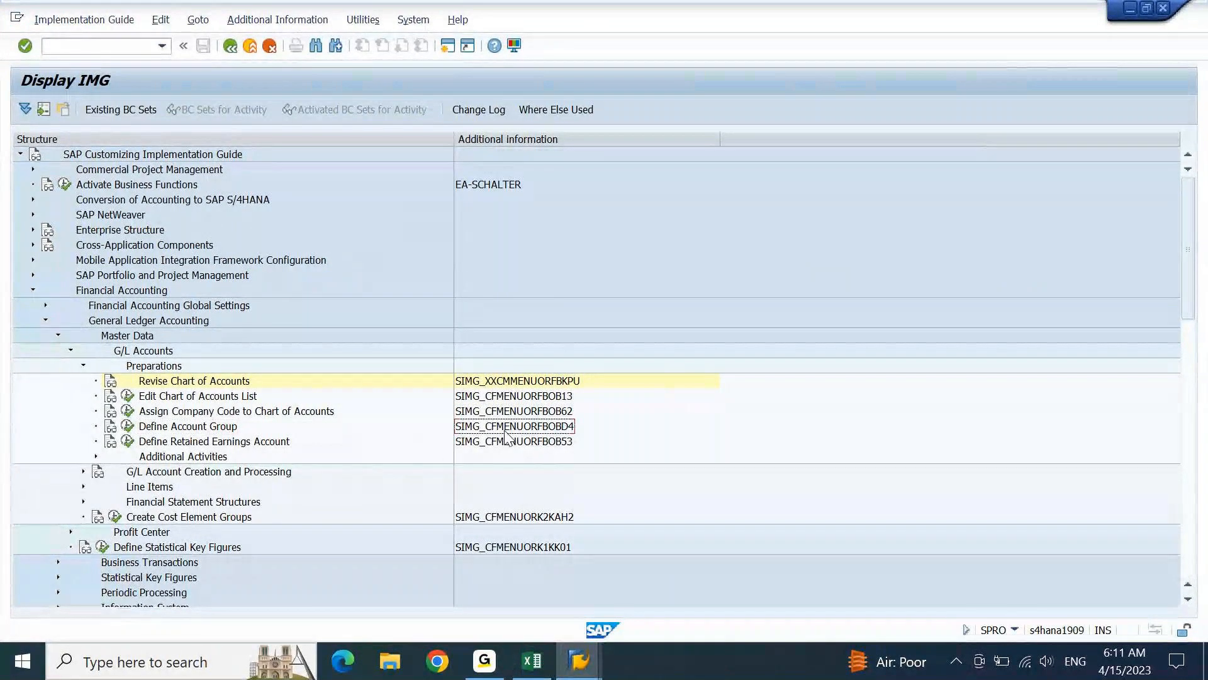
pyautogui.click(532, 660)
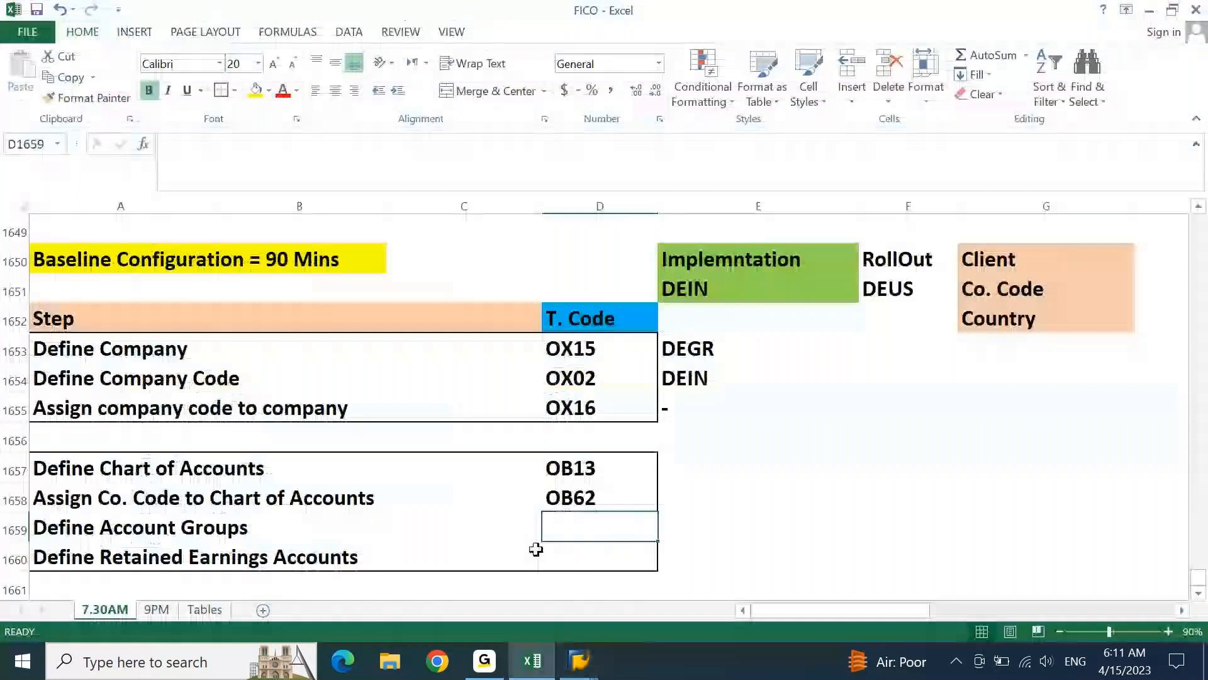
pyautogui.write('OBD4')
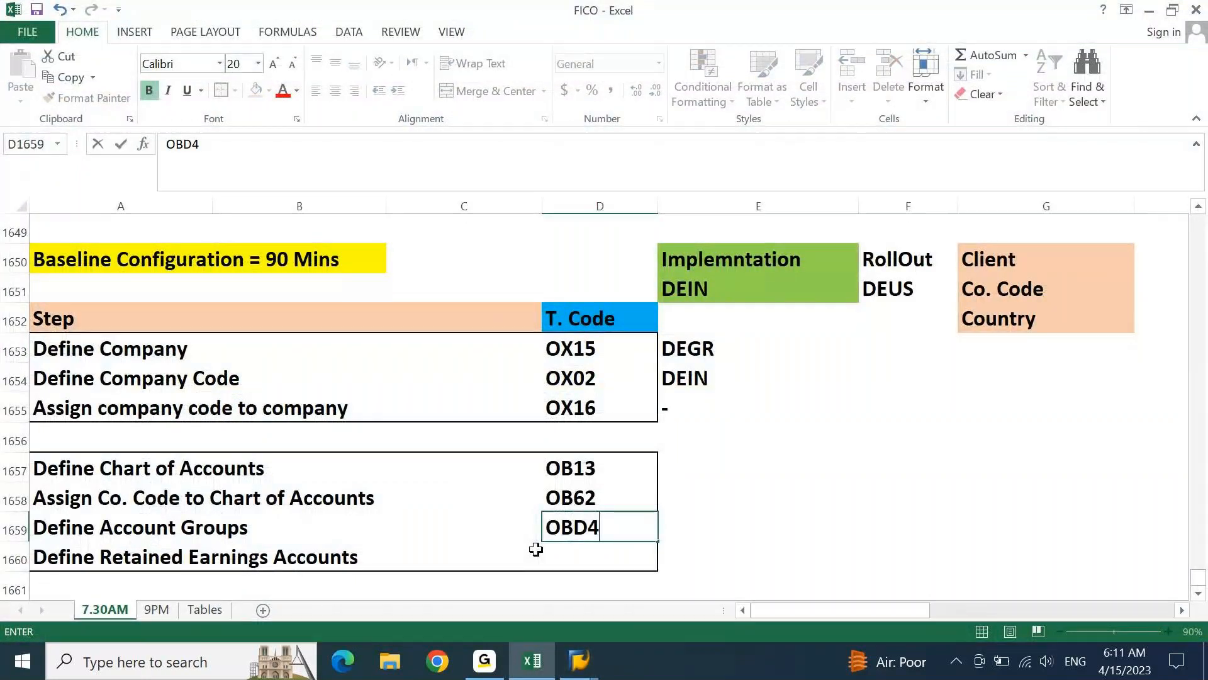
pyautogui.press('Return')
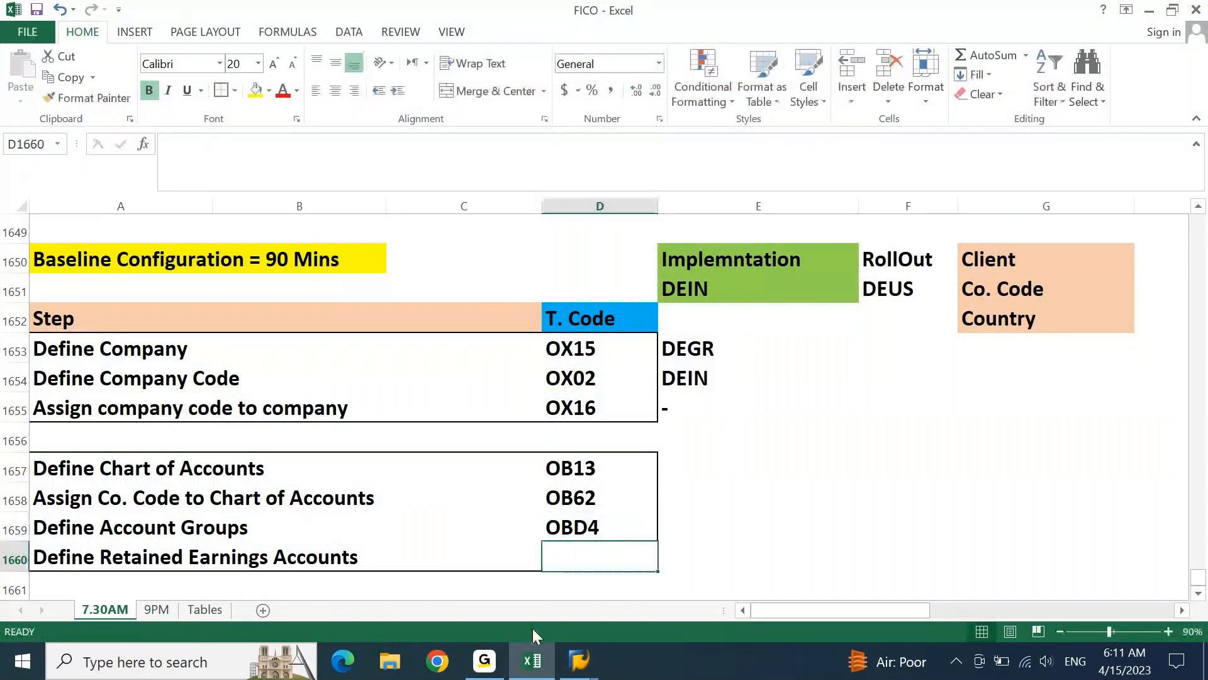
# Look up the Define Retained Earnings Account key in the IMG and enter OB53 beside its step in the FICO workbook
pyautogui.click(532, 660)
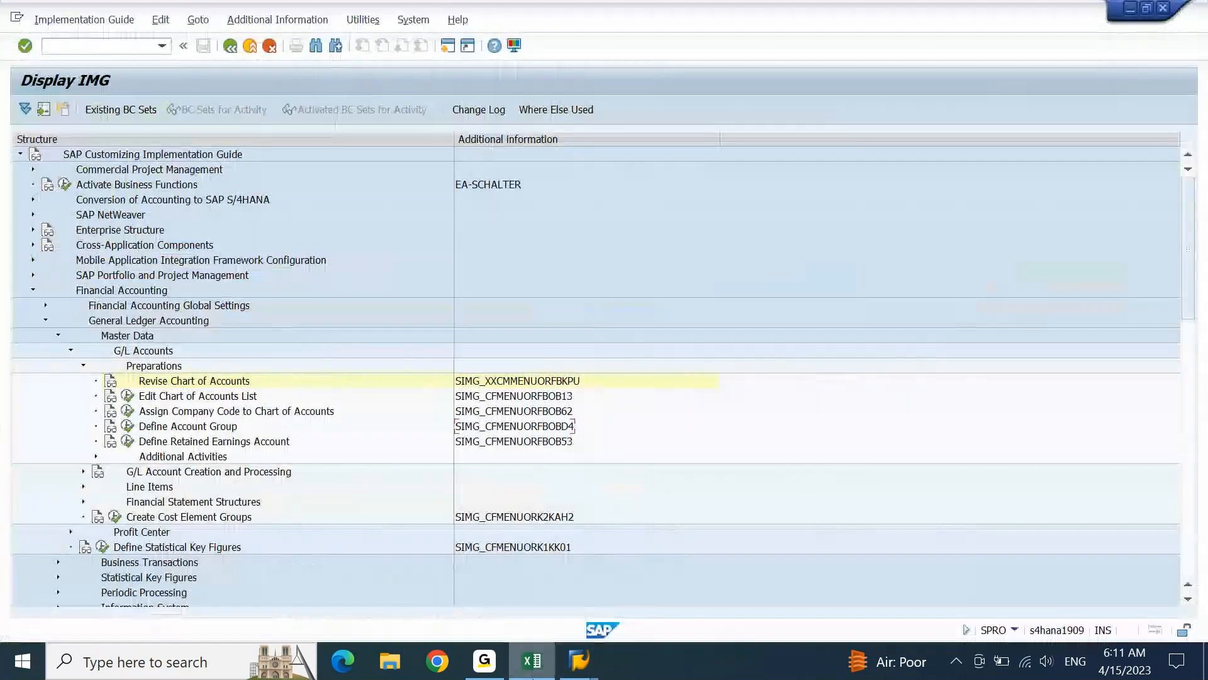
pyautogui.click(532, 668)
pyautogui.write('O')
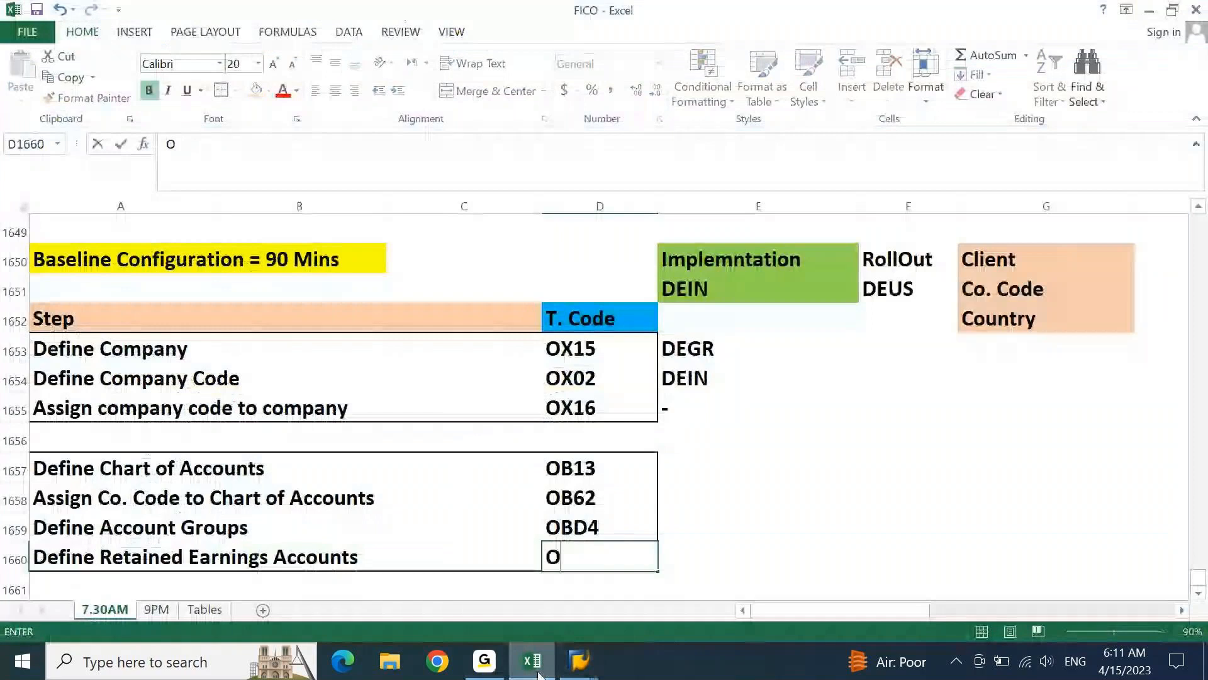
pyautogui.write('B53')
pyautogui.press('Return')
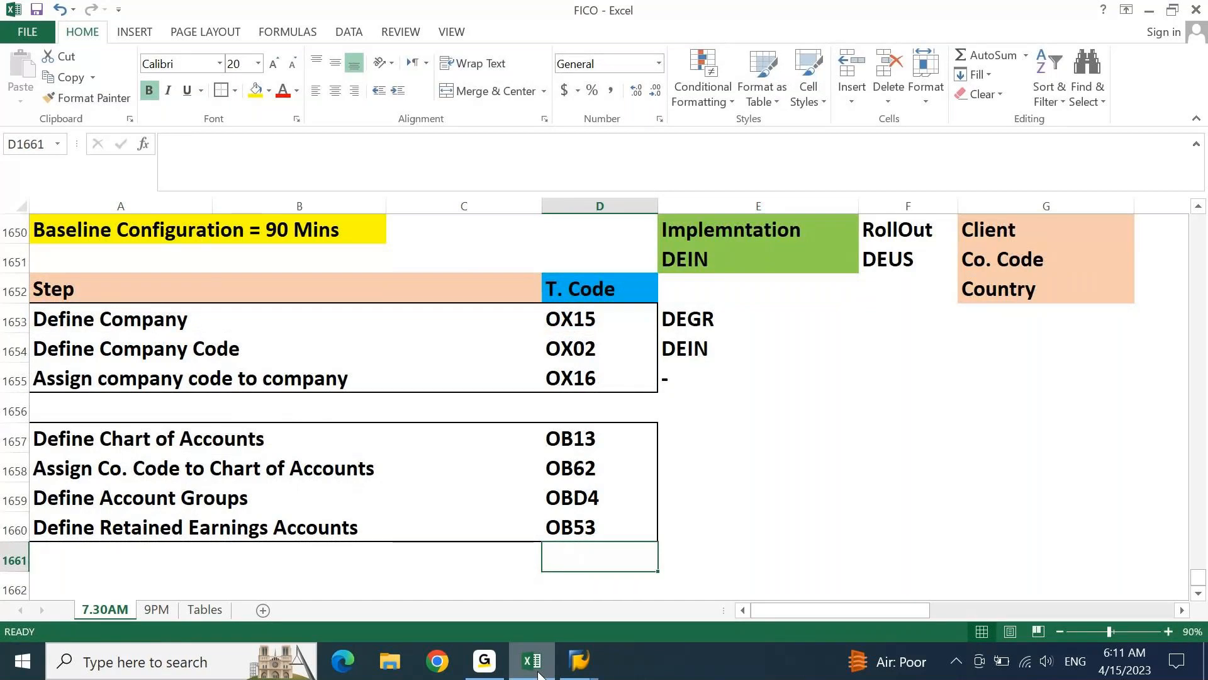
pyautogui.press('Home')
pyautogui.press('Up')
pyautogui.press('Up')
pyautogui.press('Up')
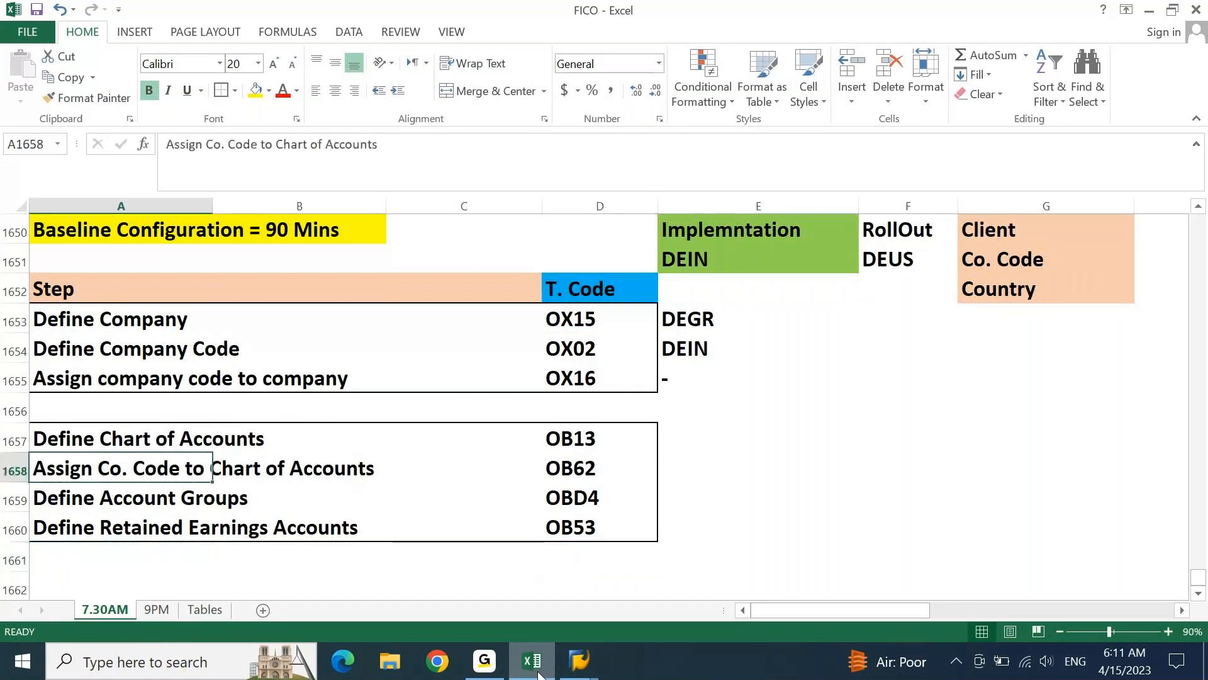
pyautogui.press('Down')
pyautogui.press('Down')
pyautogui.press('Down')
pyautogui.press('Down')
pyautogui.press('Down')
pyautogui.press('Down')
pyautogui.press('Down')
pyautogui.press('Down')
pyautogui.press('Down')
pyautogui.press('Down')
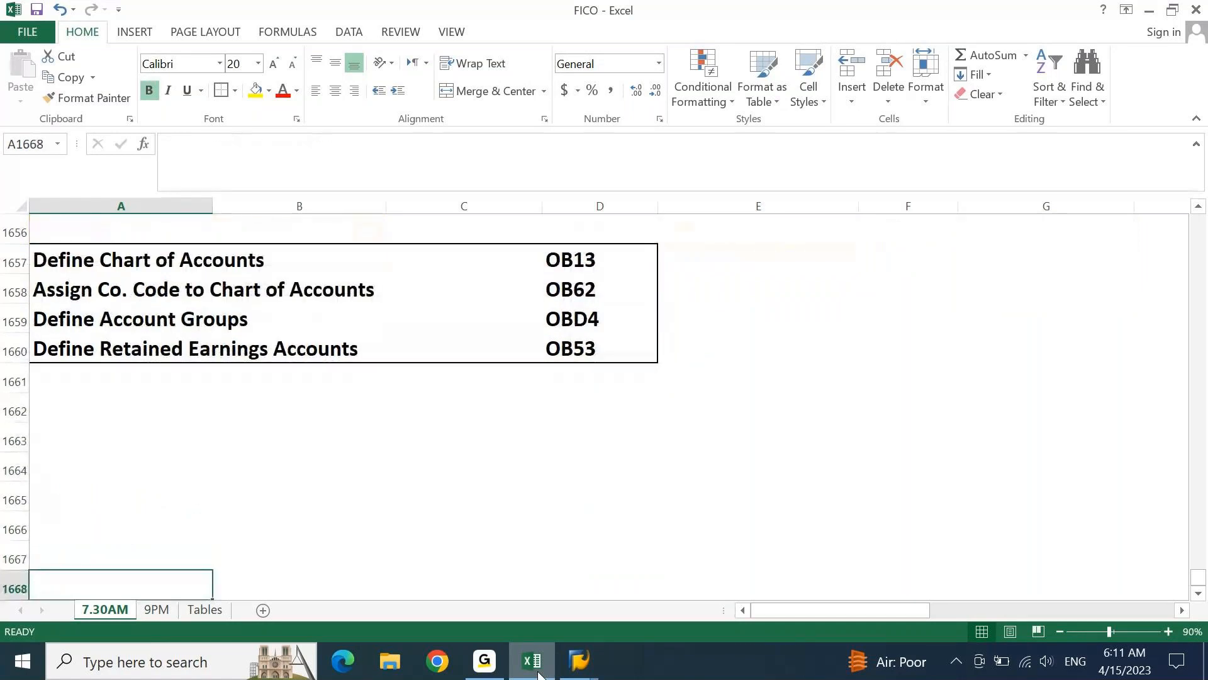
# Enter the note "COA = 3 Types" in cell I1658, below the Implementation note
pyautogui.press('Up')
pyautogui.press('Up')
pyautogui.press('Up')
pyautogui.press('Up')
pyautogui.press('Up')
pyautogui.press('Up')
pyautogui.press('Up')
pyautogui.press('Up')
pyautogui.press('Up')
pyautogui.press('Up')
pyautogui.press('Up')
pyautogui.press('Right')
pyautogui.press('Right')
pyautogui.press('Right')
pyautogui.press('Right')
pyautogui.press('Right')
pyautogui.press('Right')
pyautogui.press('Right')
pyautogui.press('Right')
pyautogui.press('Right')
pyautogui.press('Right')
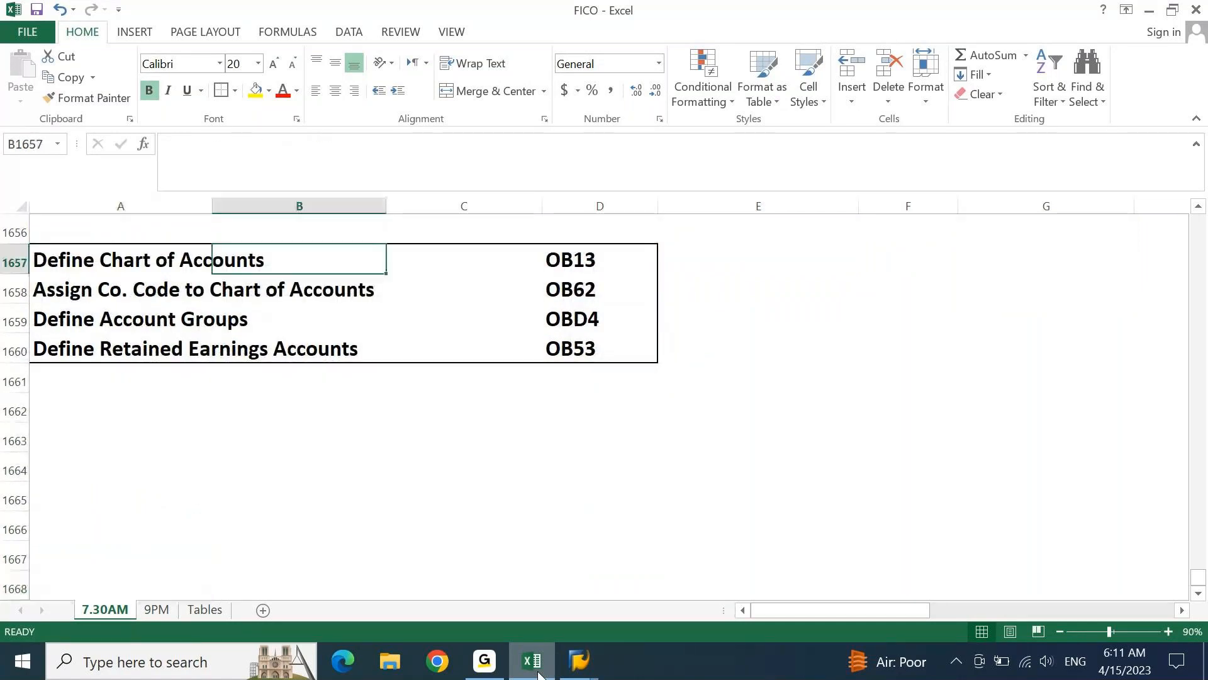
pyautogui.press('Left')
pyautogui.press('Left')
pyautogui.press('Left')
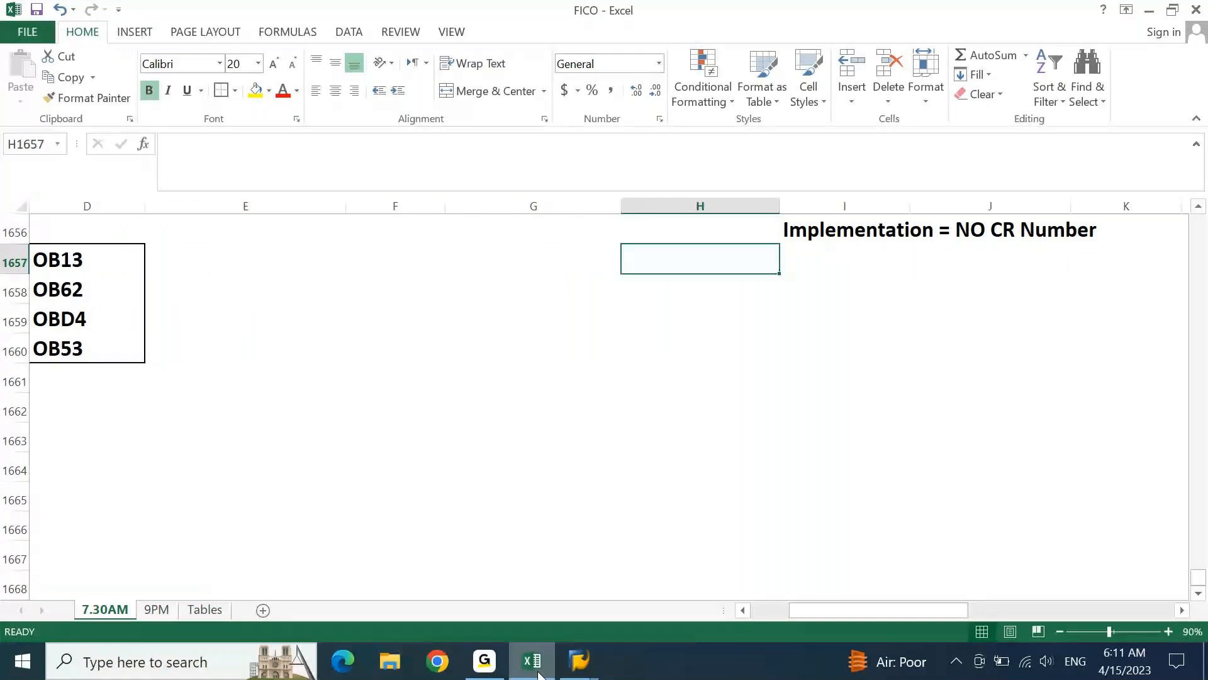
pyautogui.press('Right')
pyautogui.press('Down')
pyautogui.write('COA =')
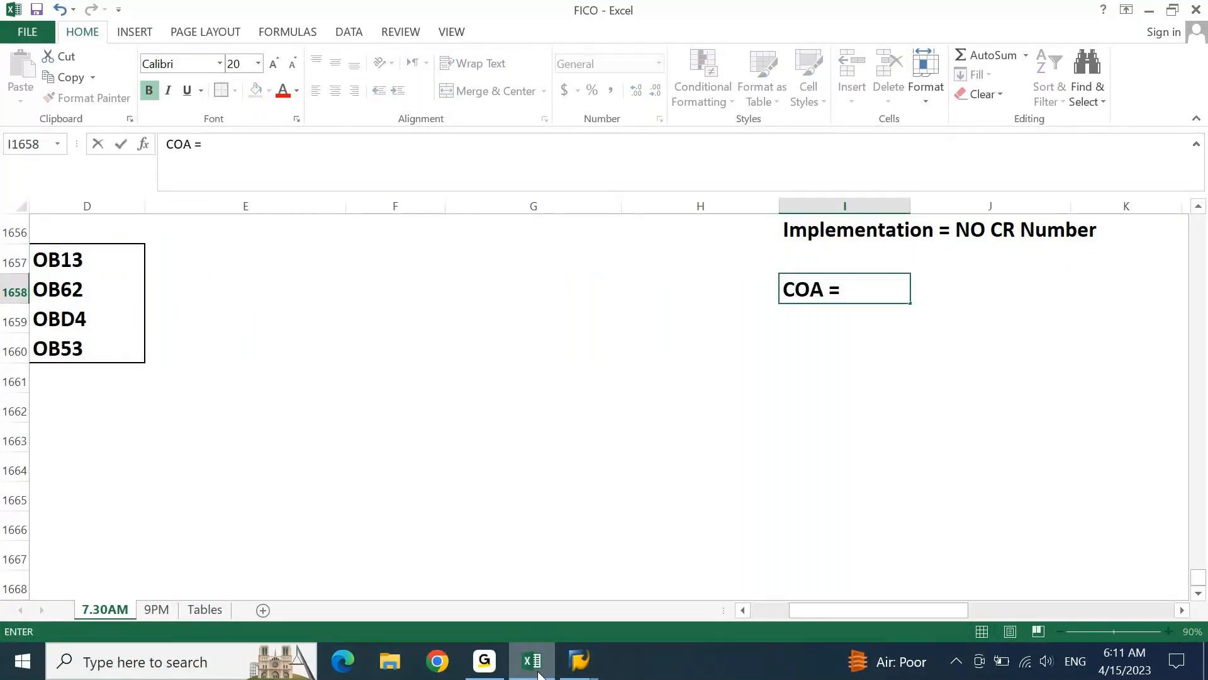
pyautogui.write(' 3 Types of')
pyautogui.press('BackSpace')
pyautogui.press('BackSpace')
pyautogui.press('BackSpace')
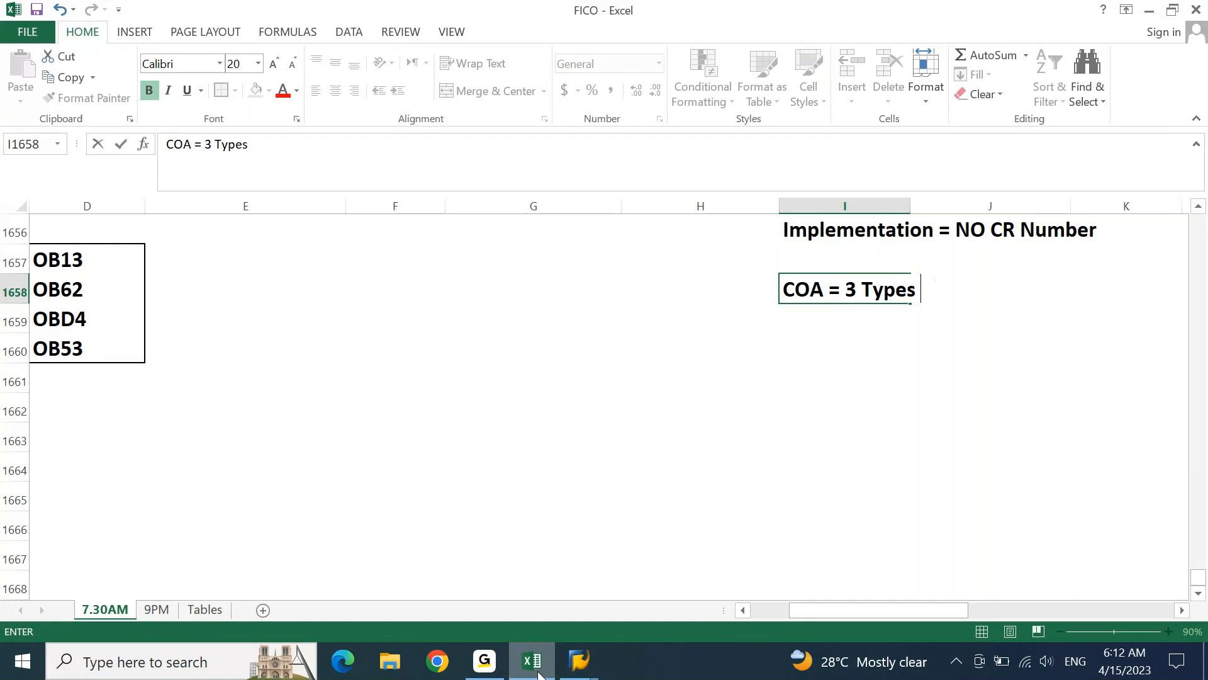
pyautogui.press('Return')
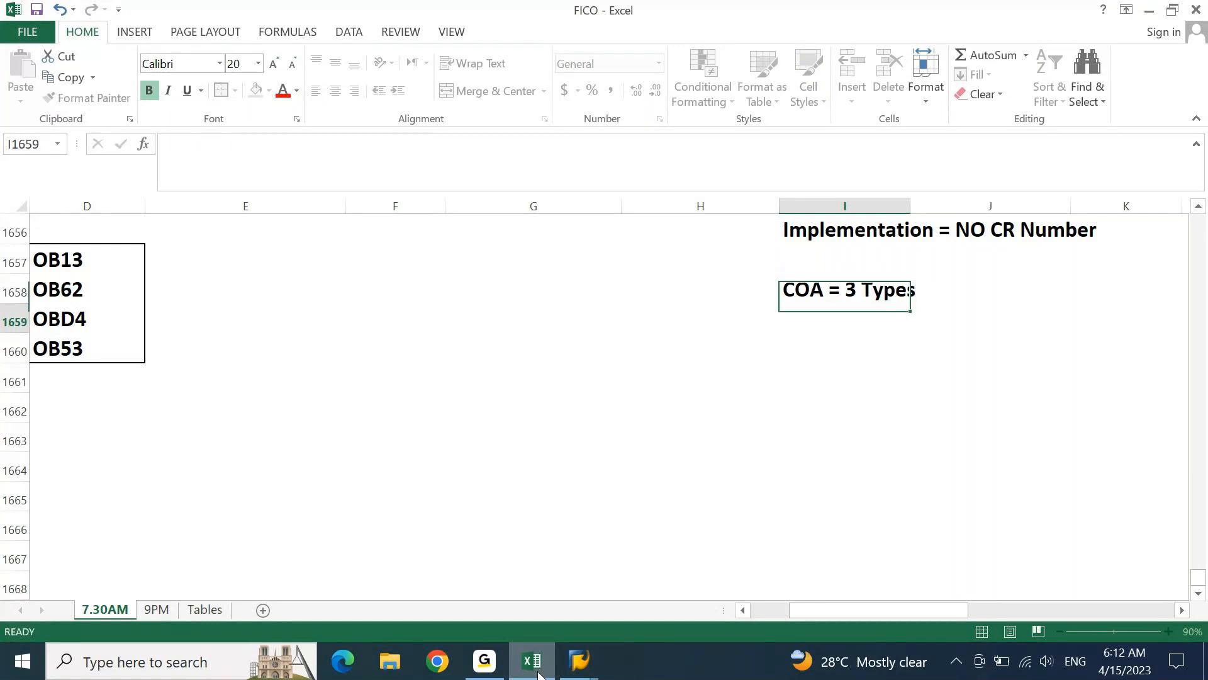
# List the types in I1659 as "1 = Operating COA, 2 = Country COA, 3 = Group COA", and return to Define Account Groups in column A
pyautogui.write('1 = Operati')
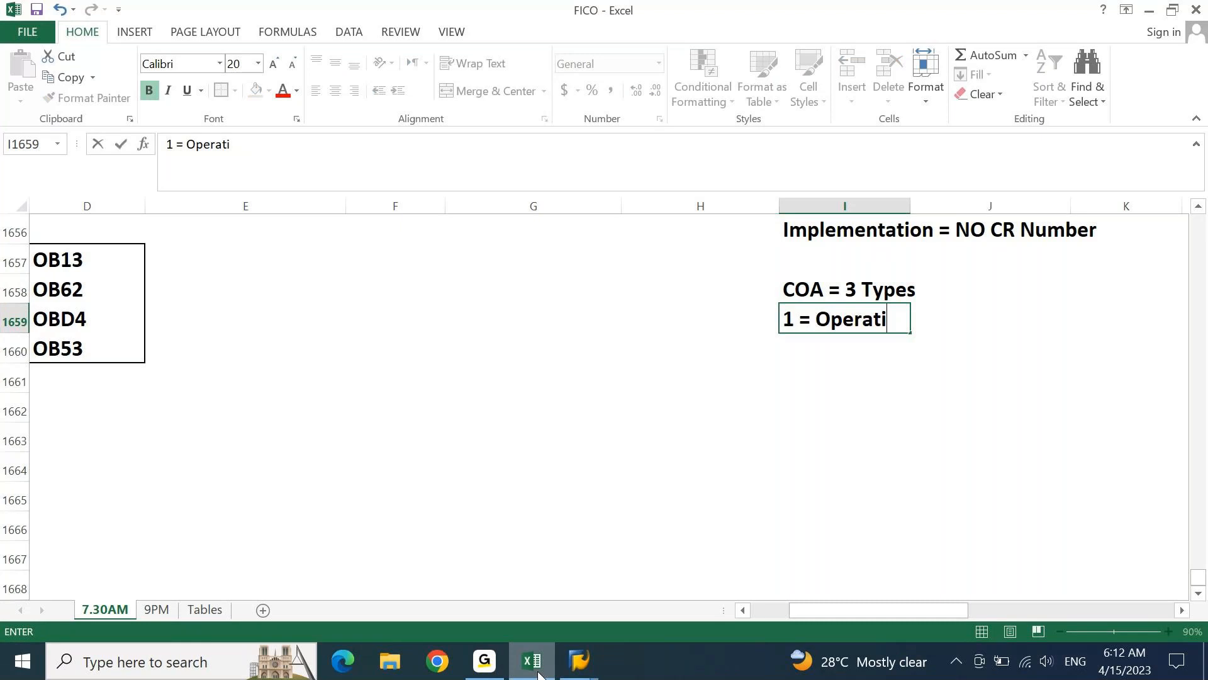
pyautogui.write('ng COA, ')
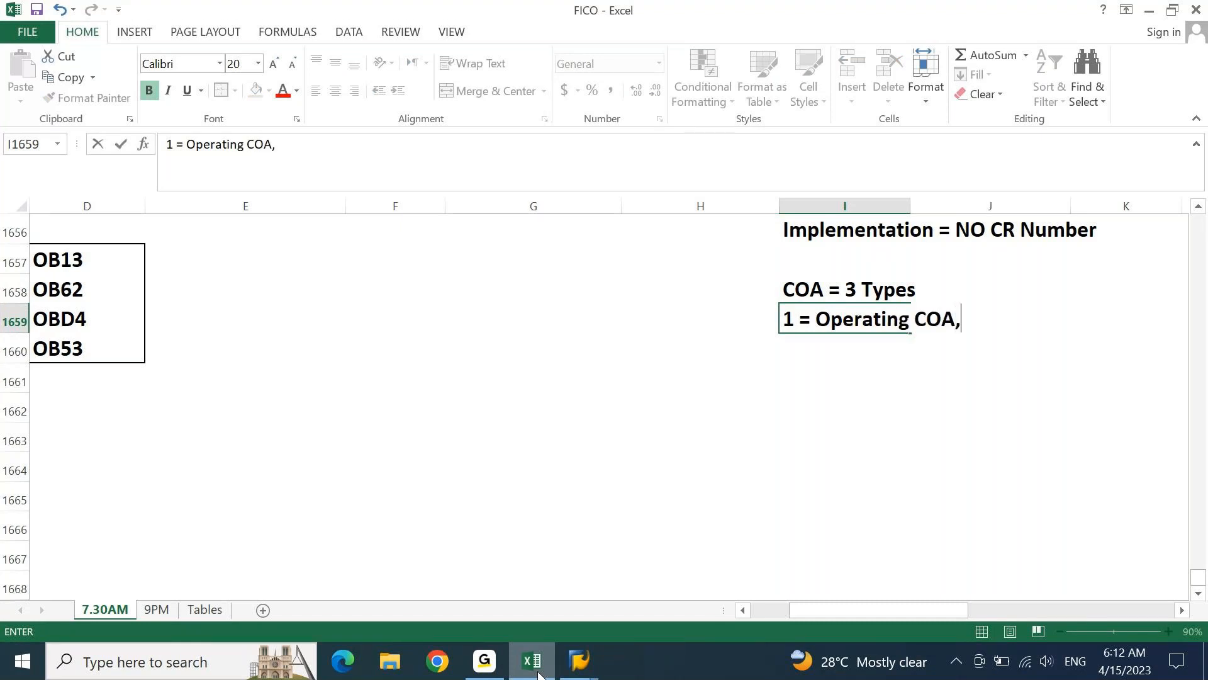
pyautogui.write('2 = Count')
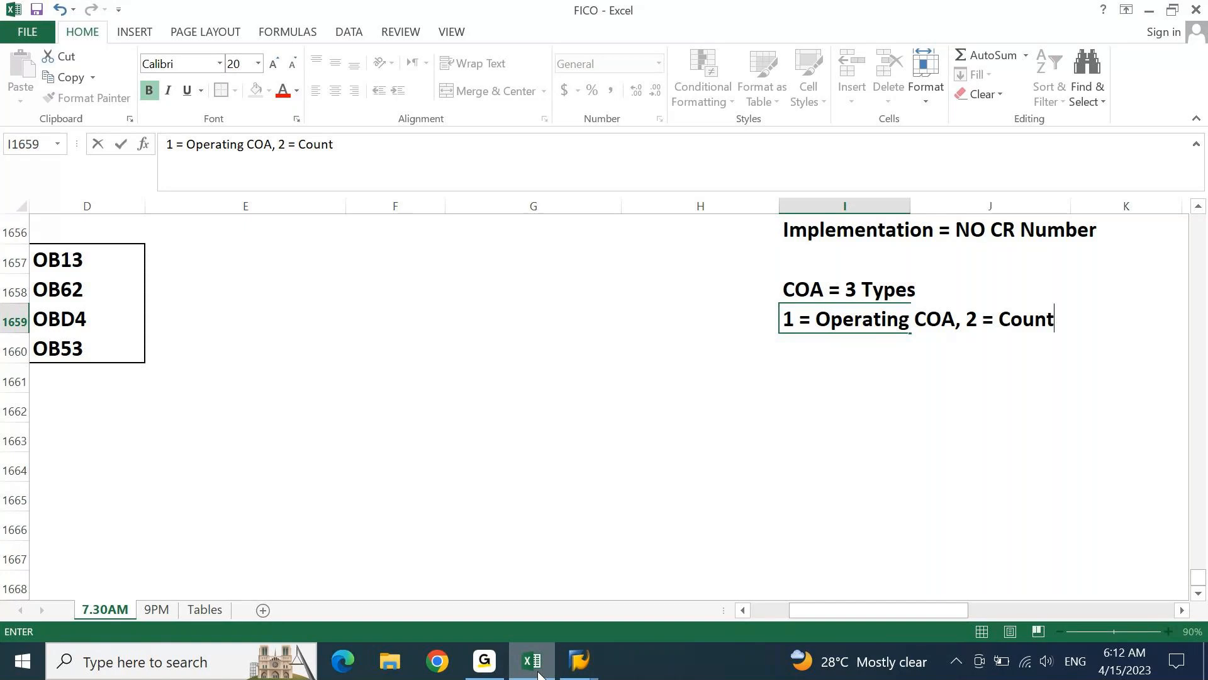
pyautogui.write('ry COA, 3 = Group CPA')
pyautogui.press('BackSpace')
pyautogui.write('CPA')
pyautogui.press('BackSpace')
pyautogui.press('BackSpace')
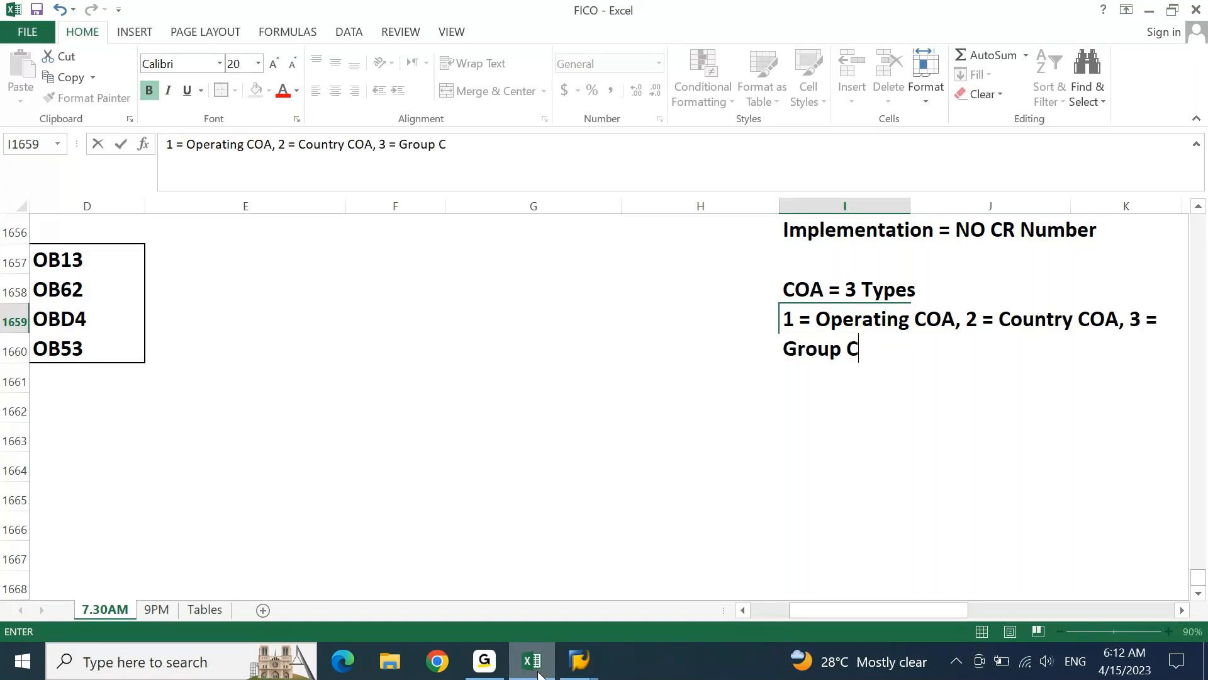
pyautogui.press('Return')
pyautogui.press('Up')
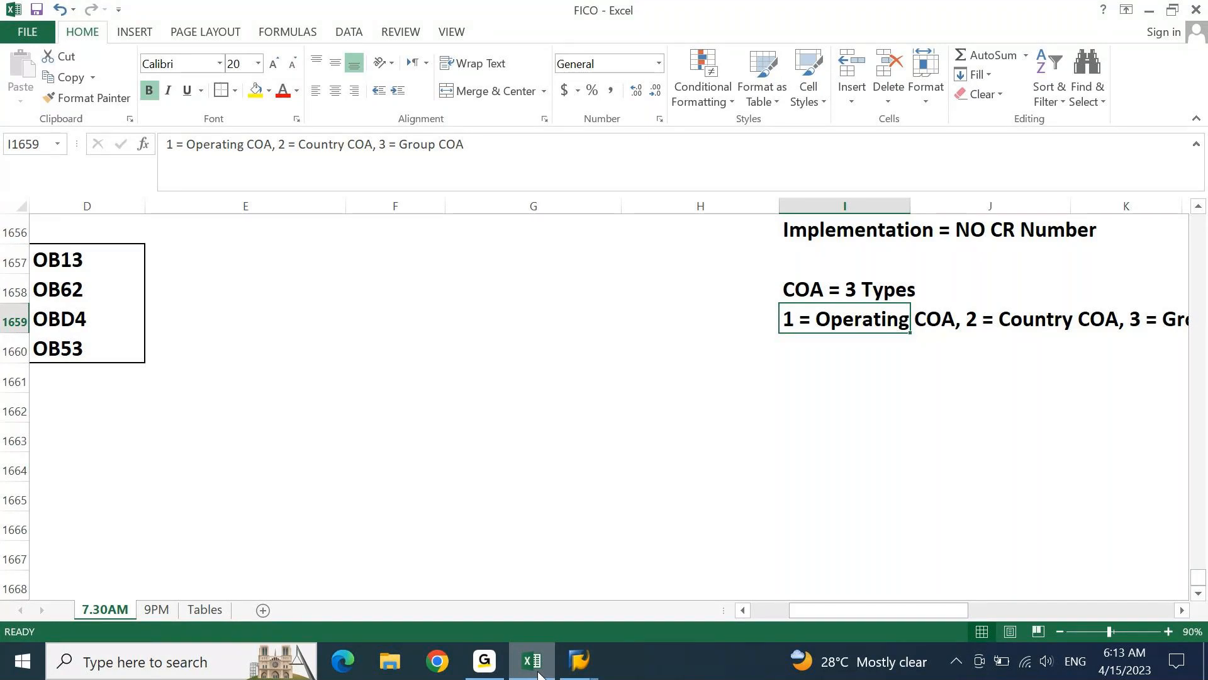
pyautogui.hotkey('ctrl', 'Left')
pyautogui.hotkey('ctrl', 'Left')
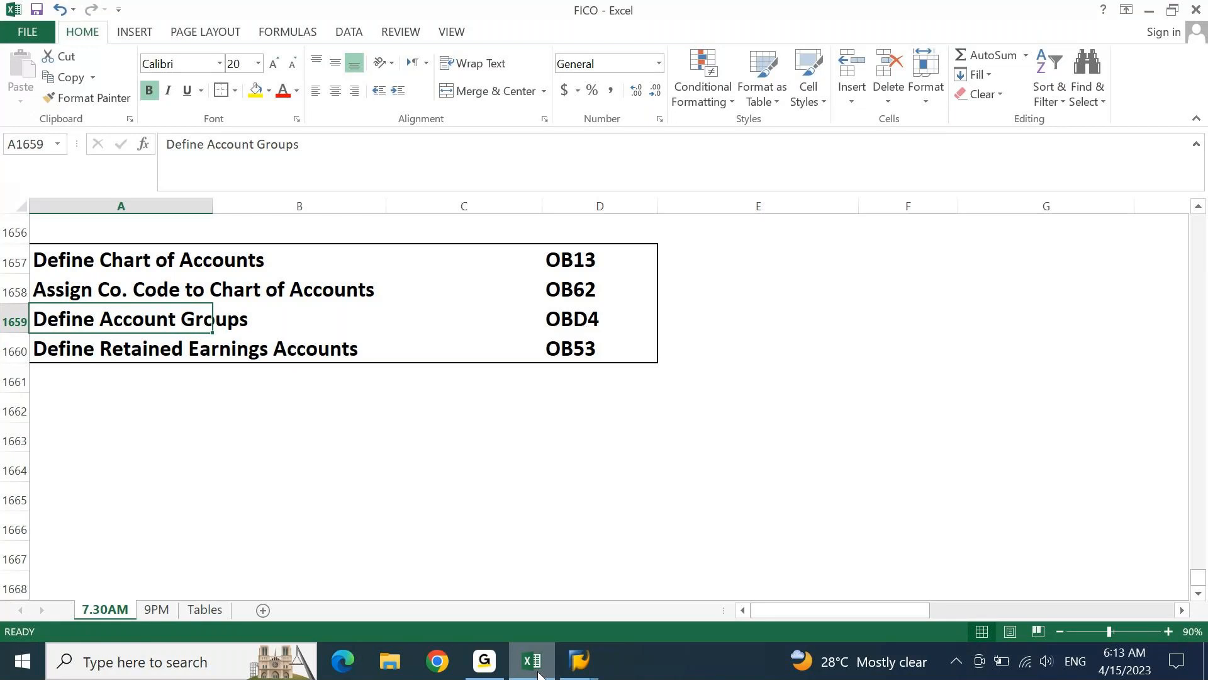
# Switch to SAP, execute the Edit Chart of Accounts List activity in the IMG and start a new entry
pyautogui.moveTo(579, 661)
pyautogui.click(708, 624)
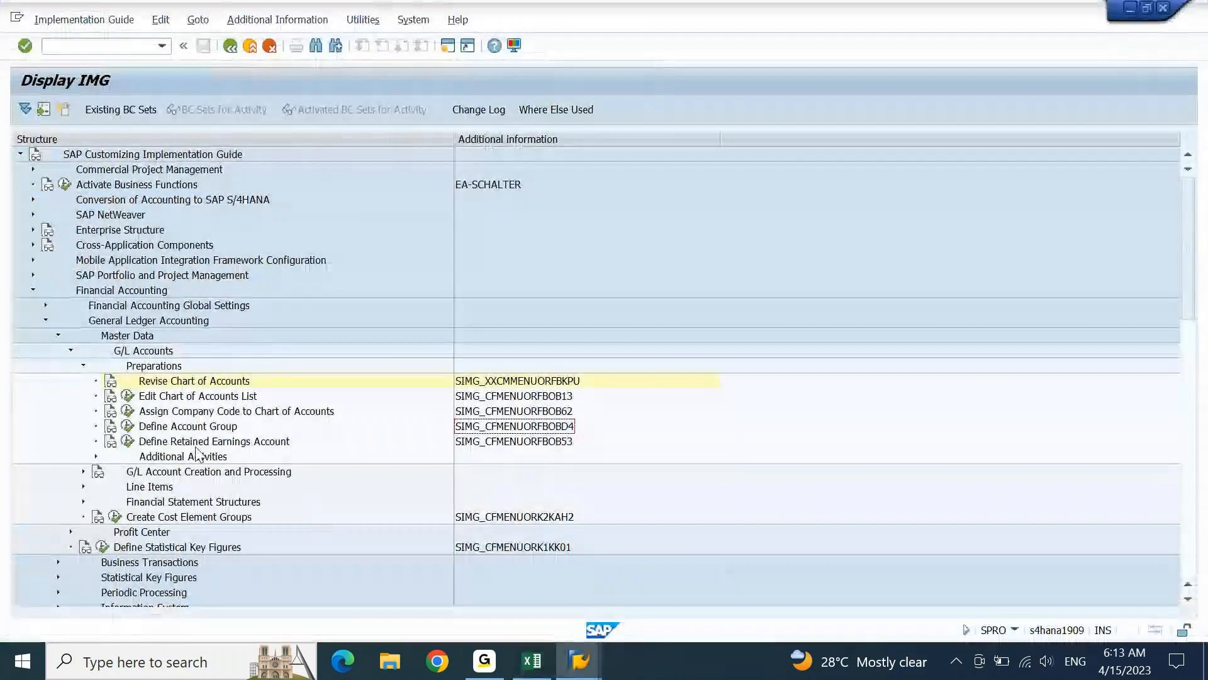
pyautogui.click(128, 396)
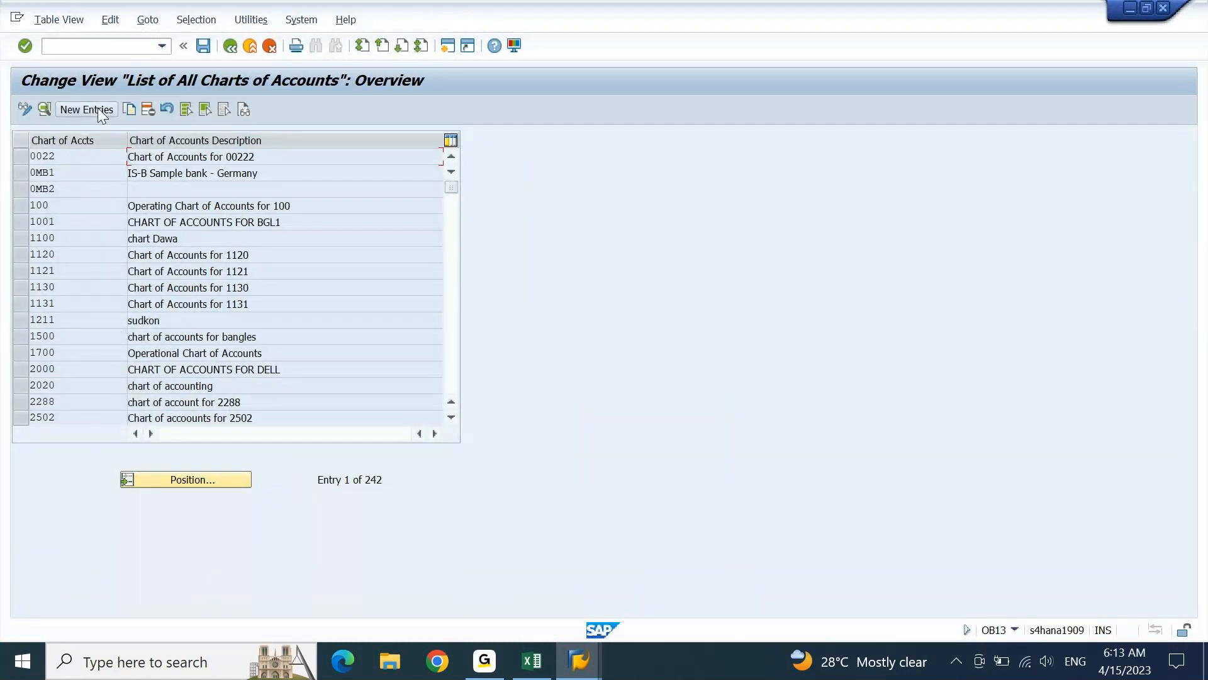
pyautogui.click(100, 114)
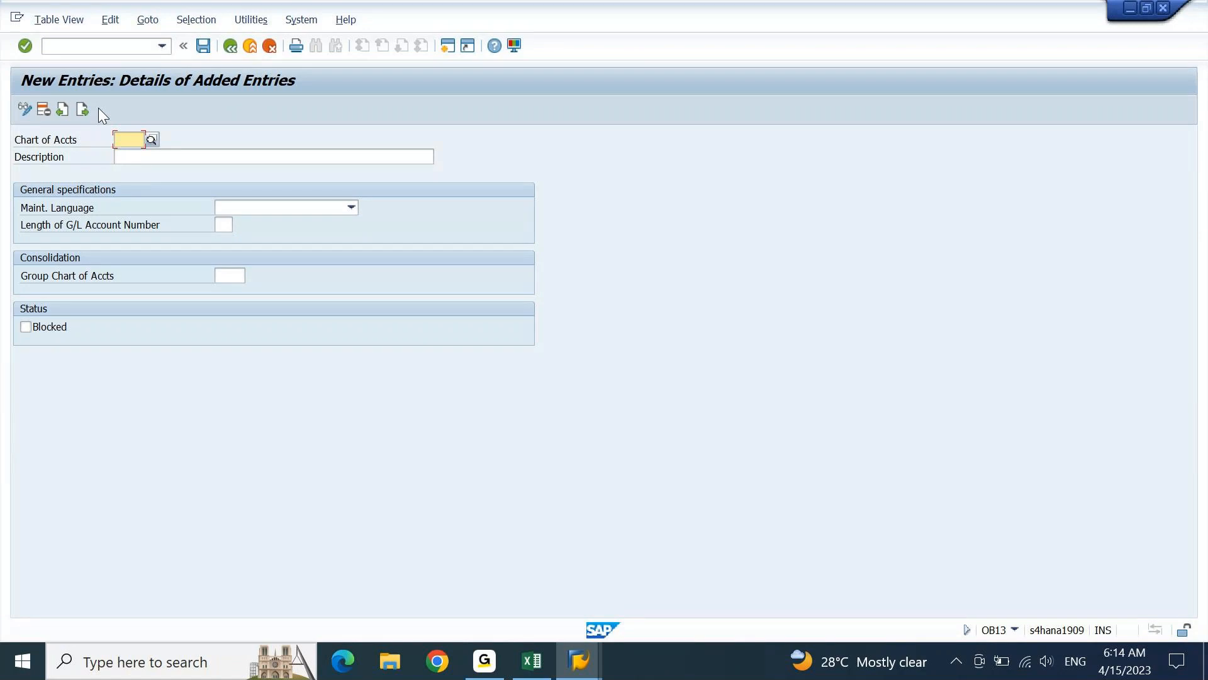
# Examine the company, implementation and rollout codes in the FICO workbook's baseline configuration table
pyautogui.click(534, 664)
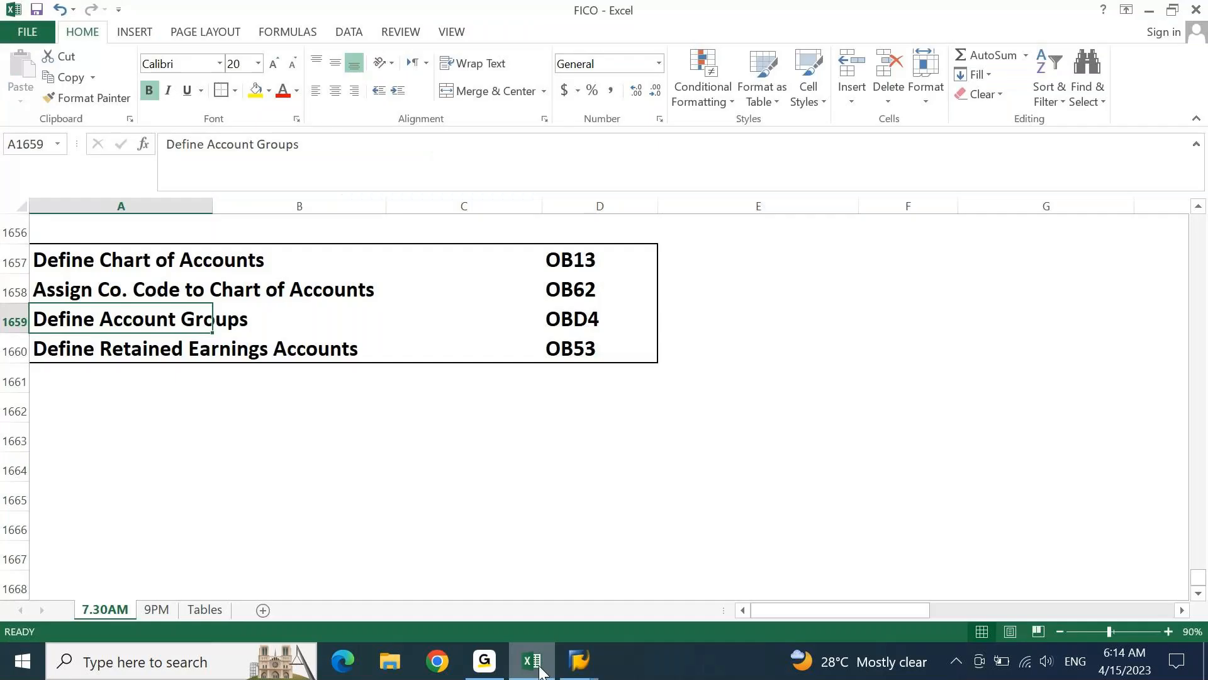
pyautogui.press('Up')
pyautogui.press('Up')
pyautogui.press('Up')
pyautogui.press('Up')
pyautogui.press('Up')
pyautogui.press('Up')
pyautogui.press('Up')
pyautogui.press('Up')
pyautogui.press('Up')
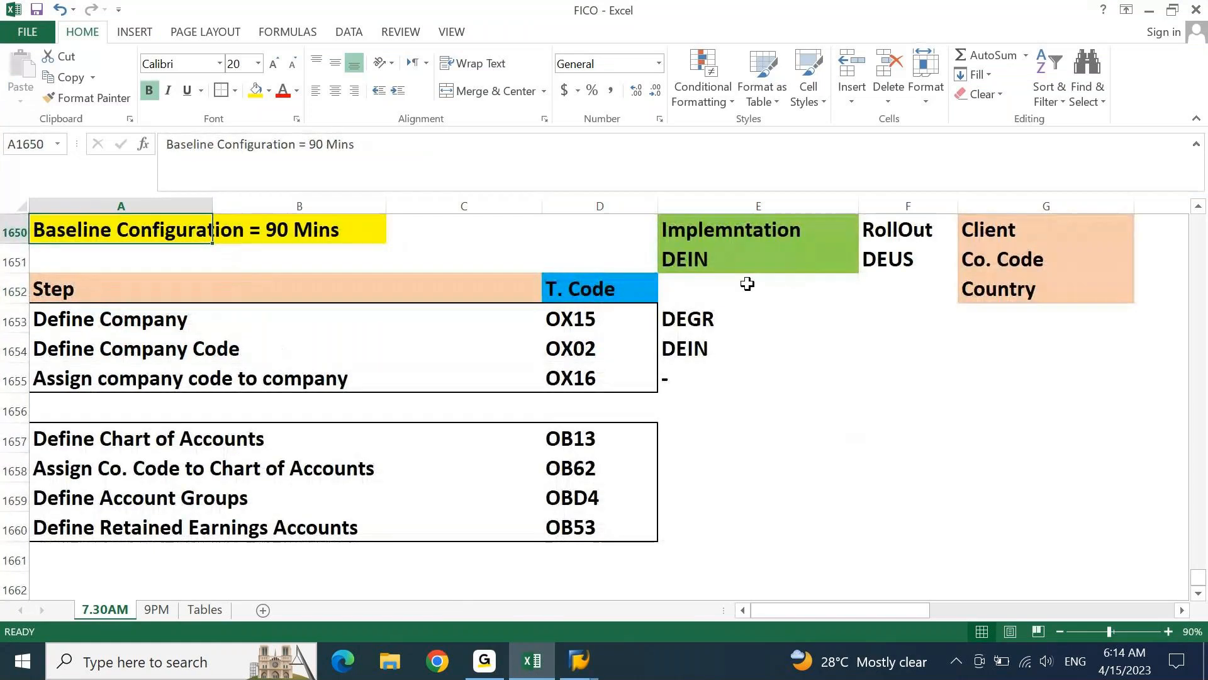
pyautogui.click(733, 270)
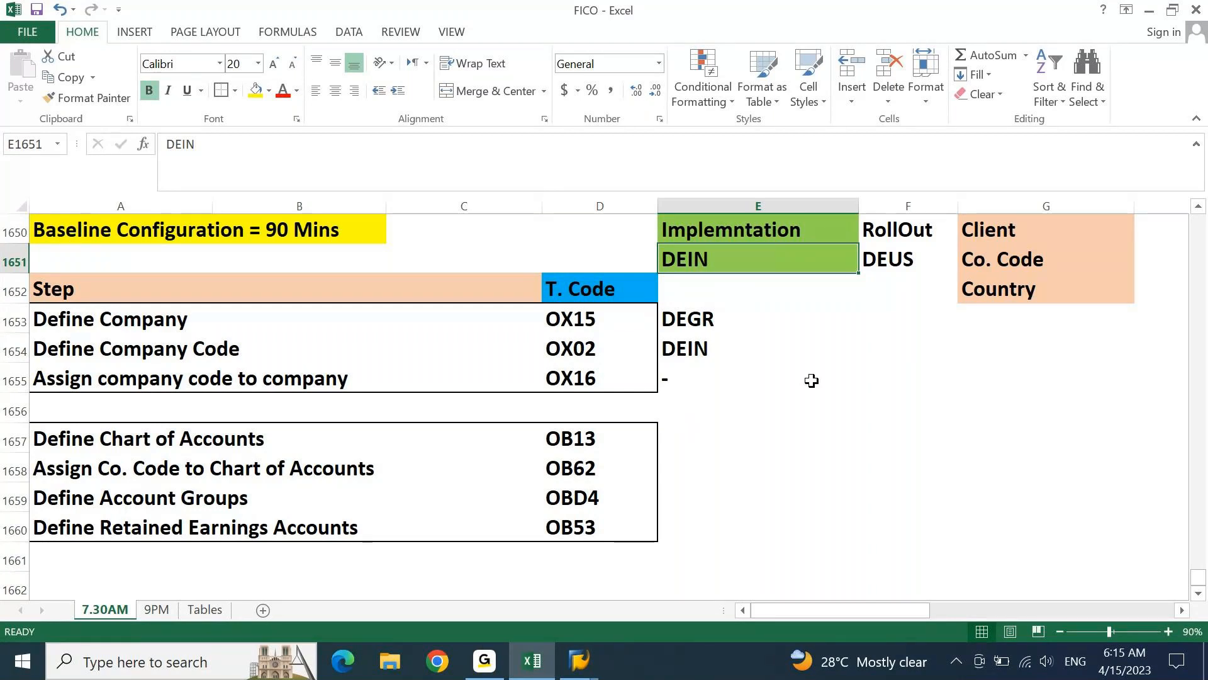
pyautogui.click(902, 263)
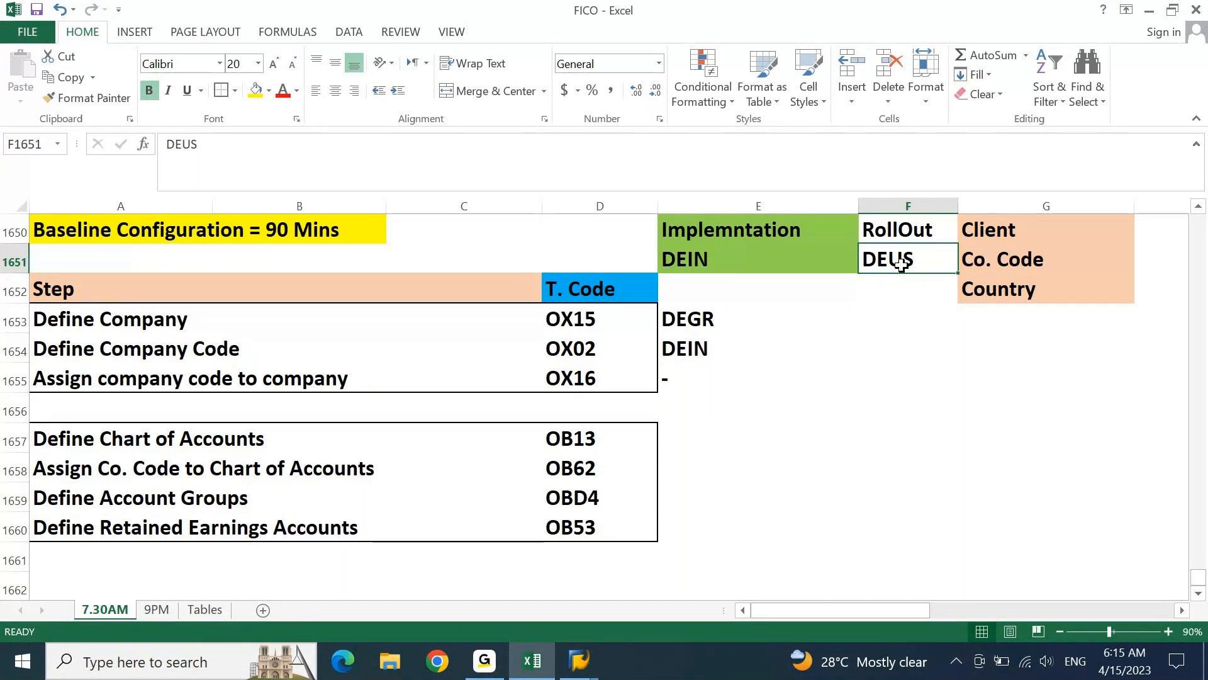
pyautogui.press('Up')
pyautogui.press('Up')
pyautogui.press('Left')
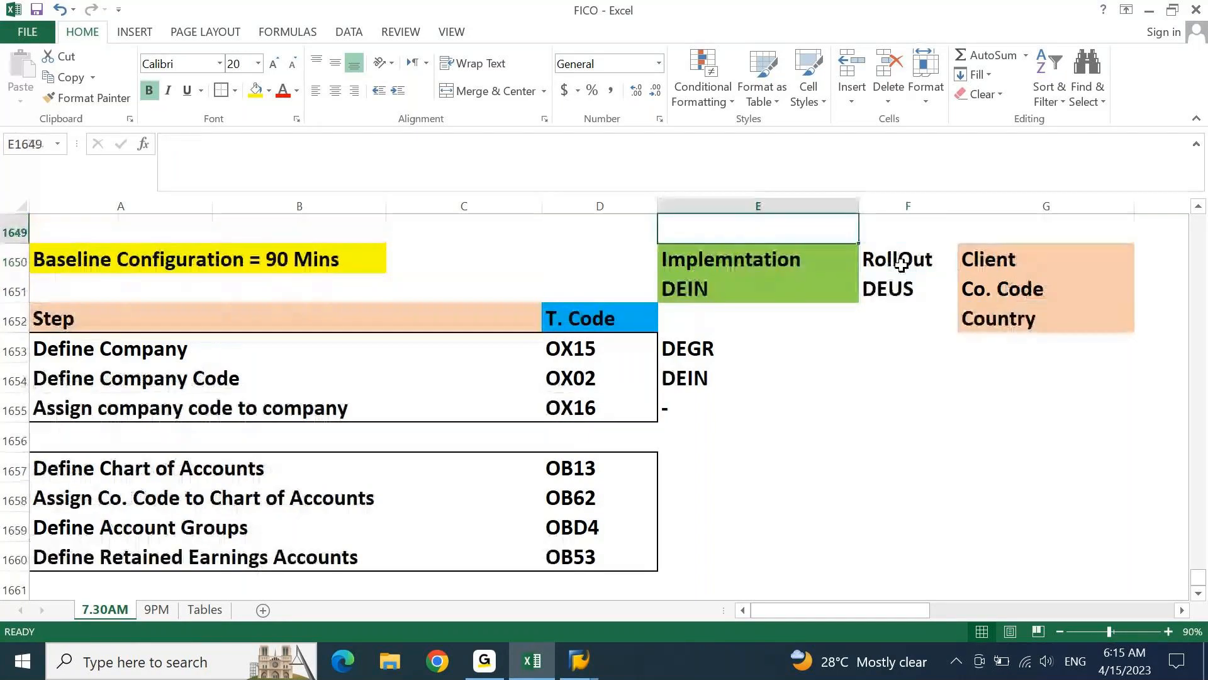
pyautogui.press('Up')
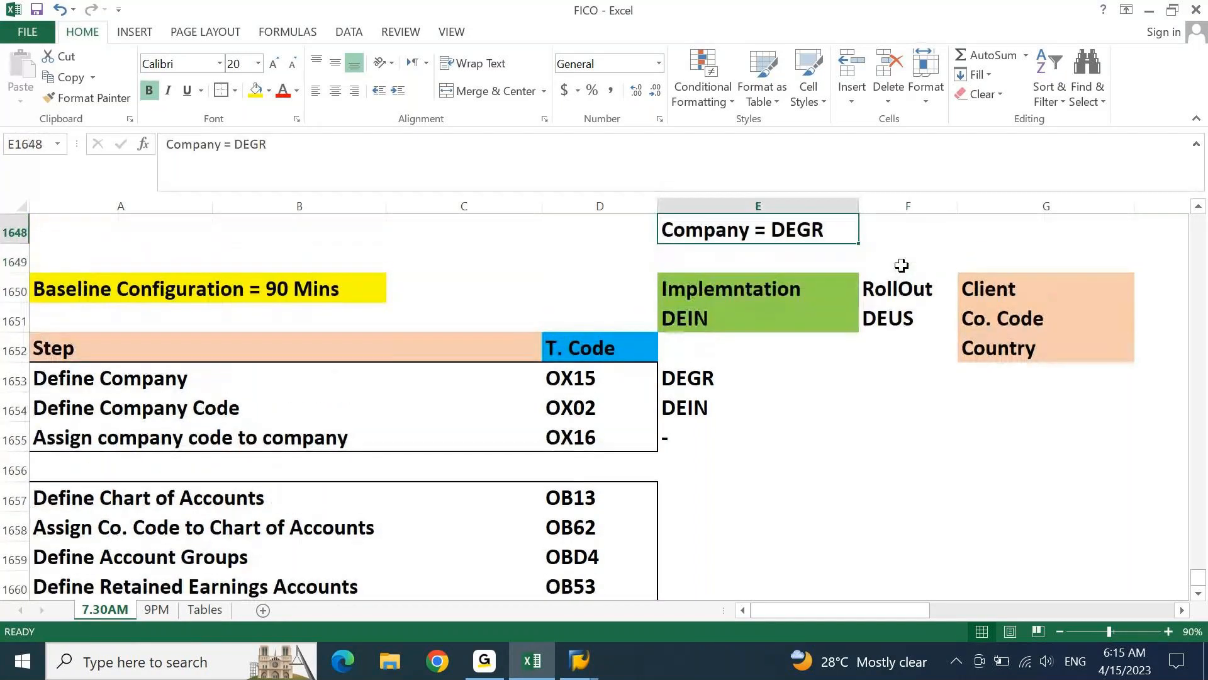
pyautogui.press('Down')
pyautogui.press('Down')
pyautogui.press('Down')
pyautogui.press('Down')
pyautogui.press('Down')
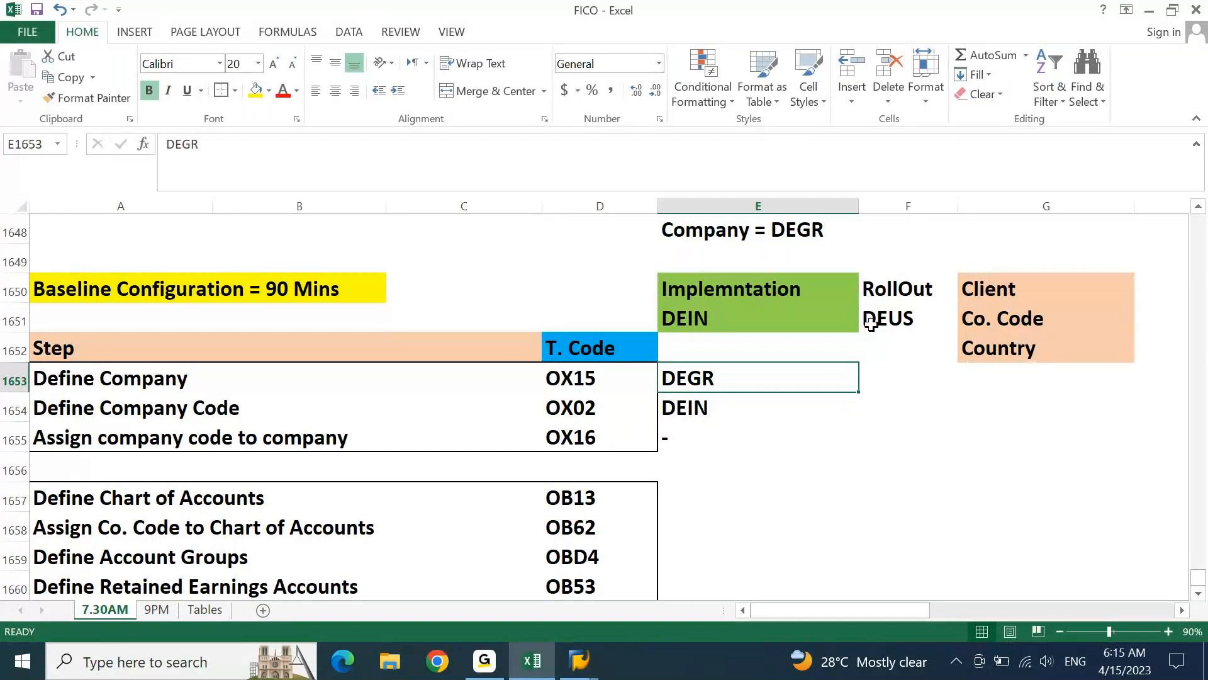
# Switch back to SAP and enter DEGR as the chart of accounts key for the new entry
pyautogui.click(544, 668)
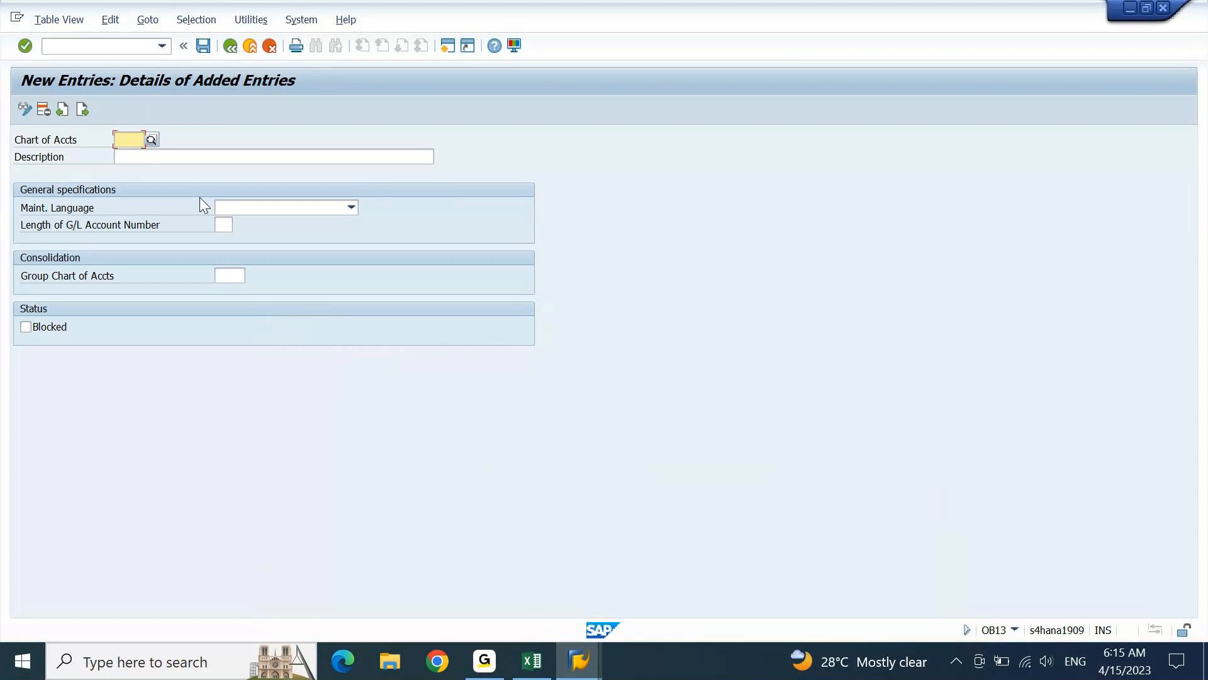
pyautogui.write('DE')
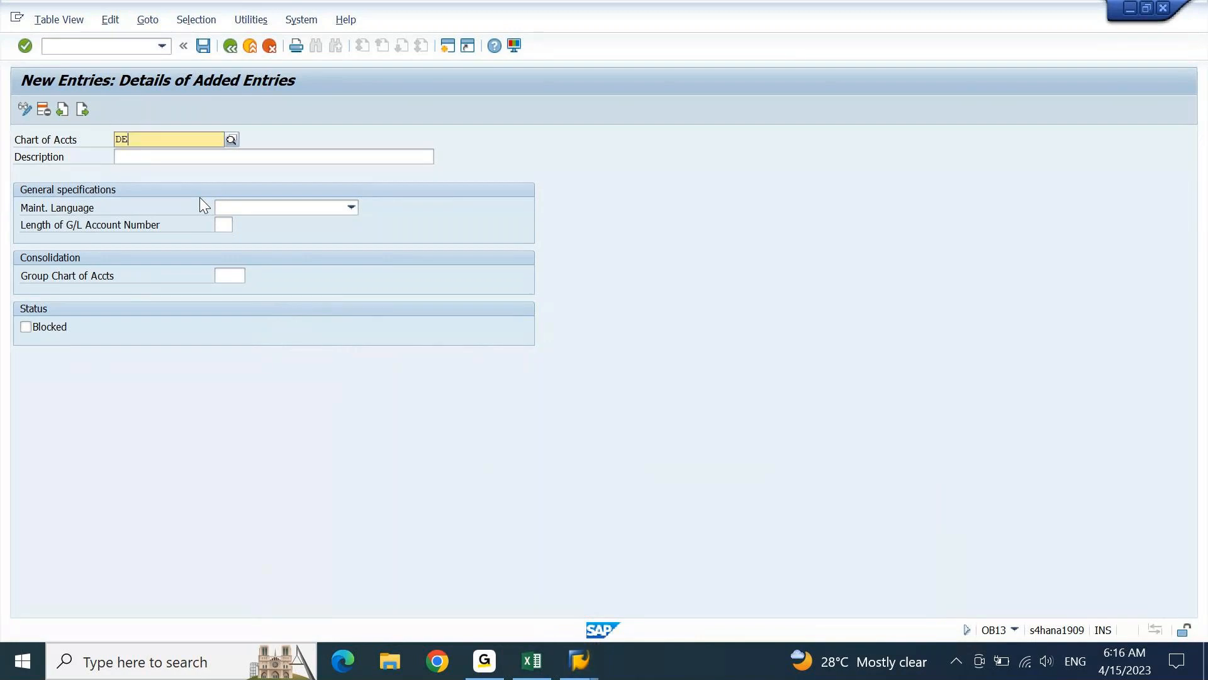
pyautogui.write('GR')
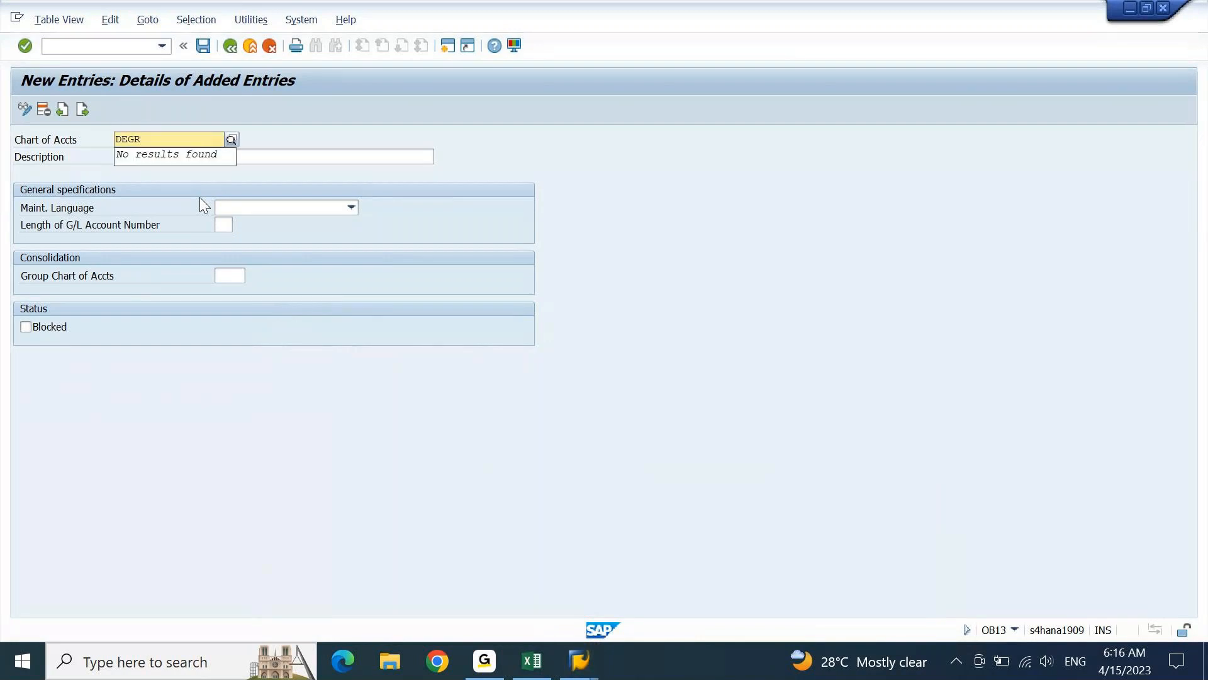
pyautogui.press('Tab')
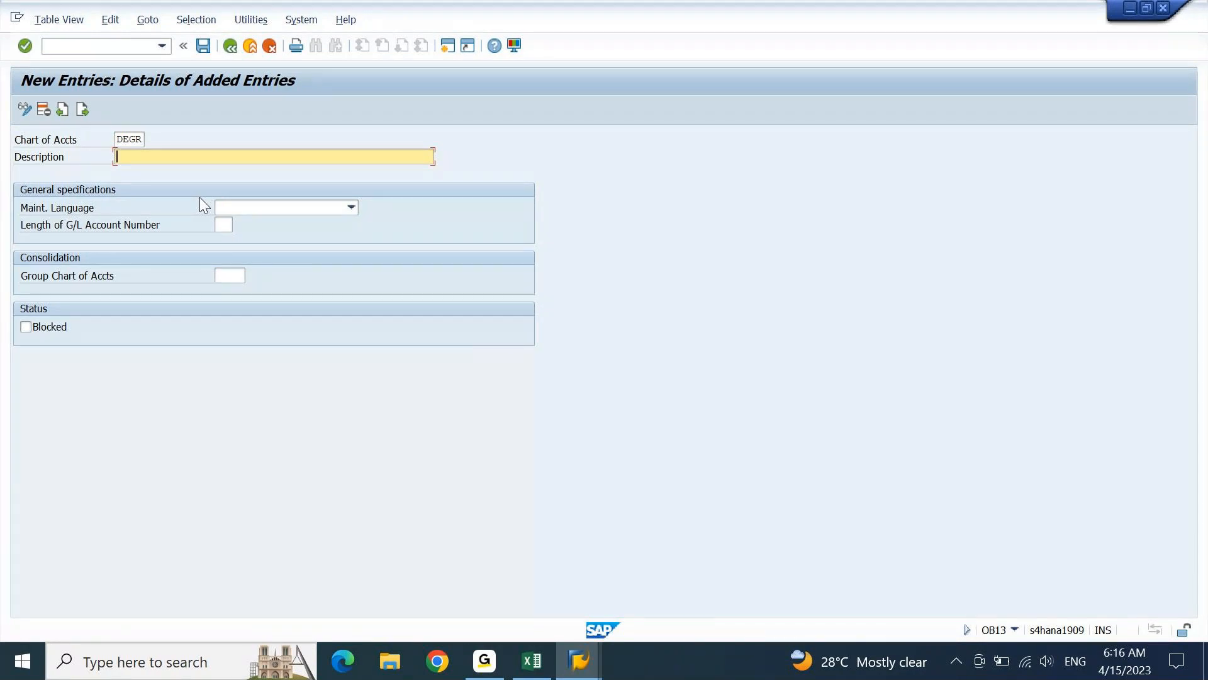
# Describe the new chart of accounts as "Operating Chart of Accounts for DELL Group - DEGR"
pyautogui.write('Operating Chart of Accounts for ')
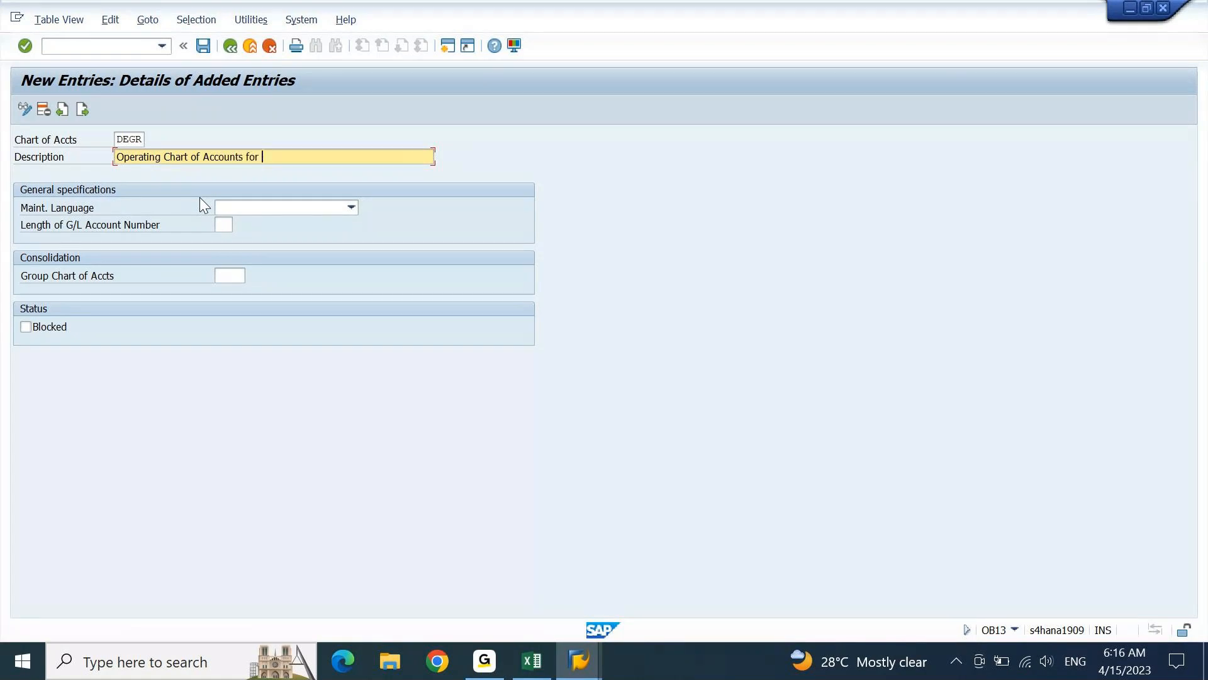
pyautogui.write('DELL Group - DEGR')
pyautogui.press('Tab')
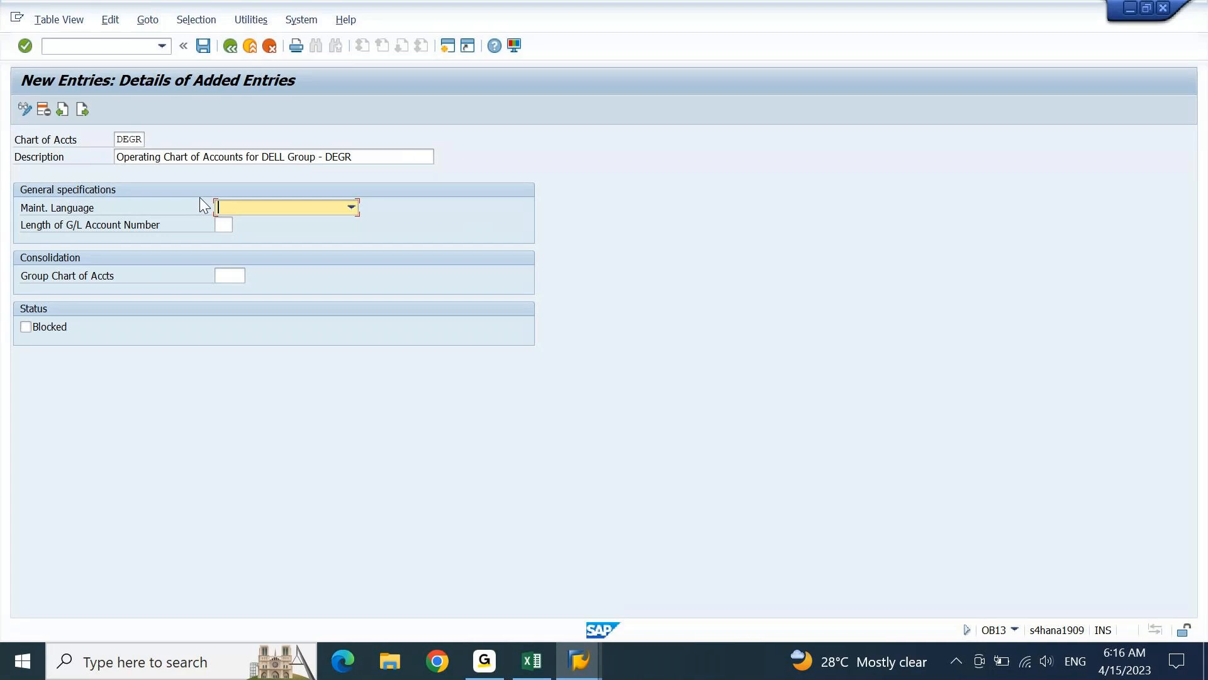
# Set the maintenance language of the new chart of accounts to EN English
pyautogui.press('F4')
pyautogui.press('e')
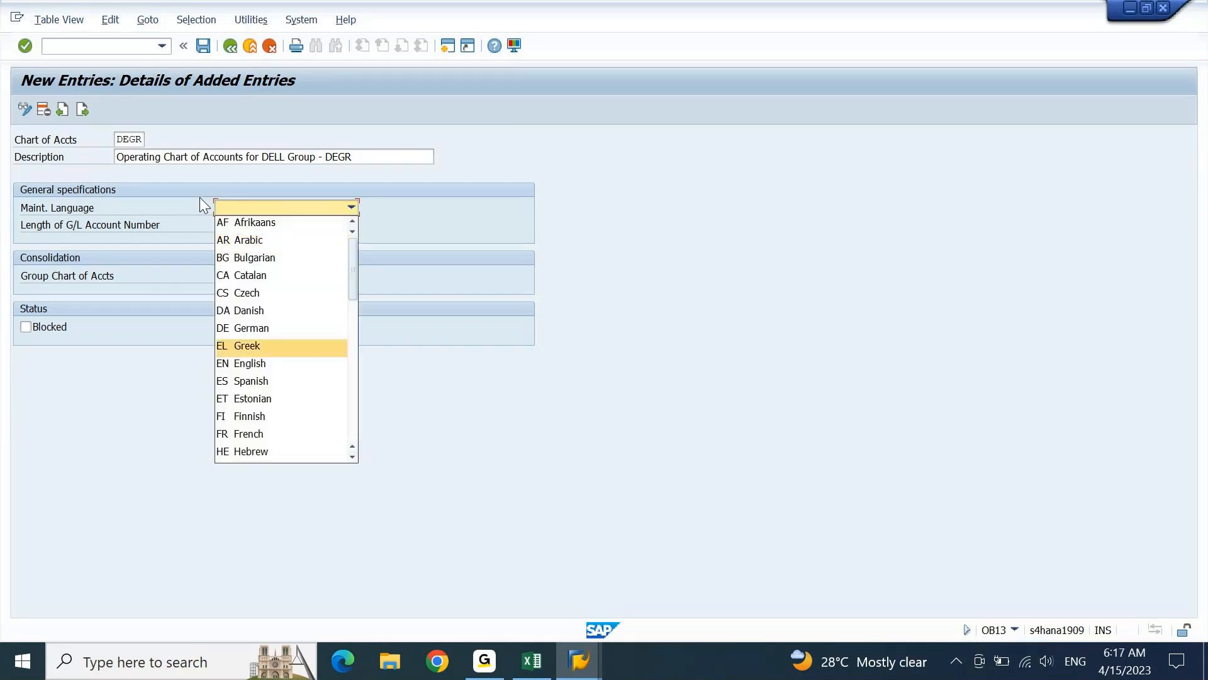
pyautogui.press('n')
pyautogui.press('Return')
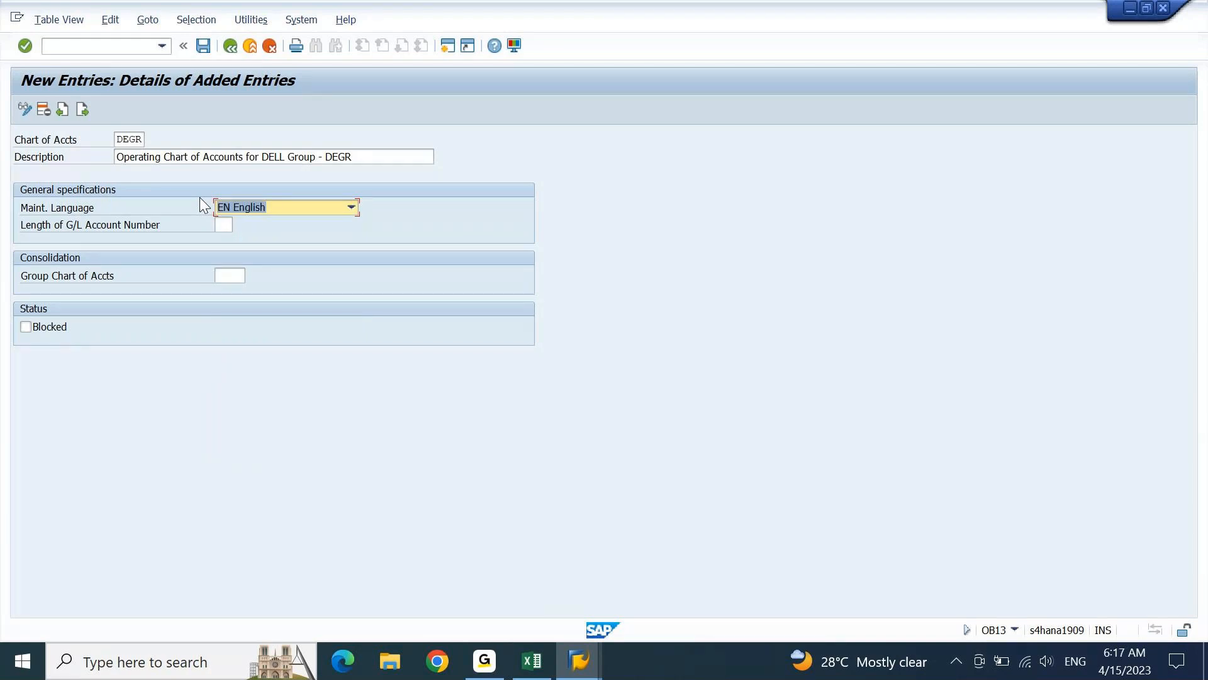
pyautogui.press('Tab')
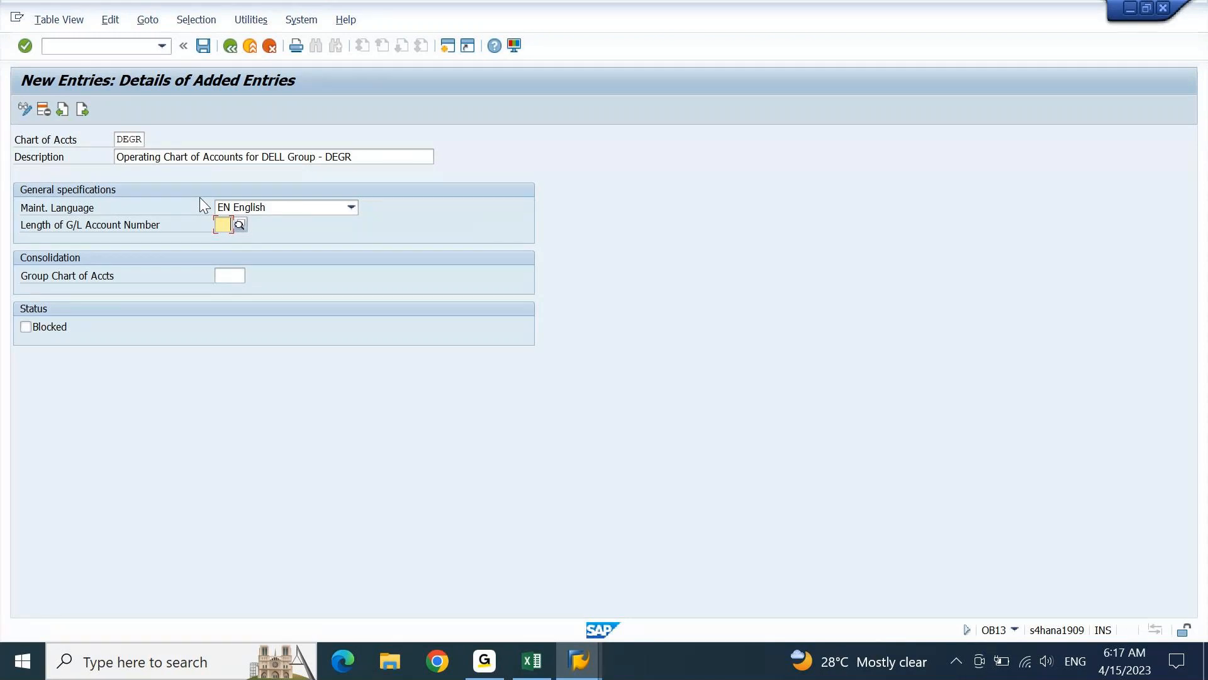
# Set the length of the G/L account number to 8 and leave the group chart of accounts blank
pyautogui.write('6')
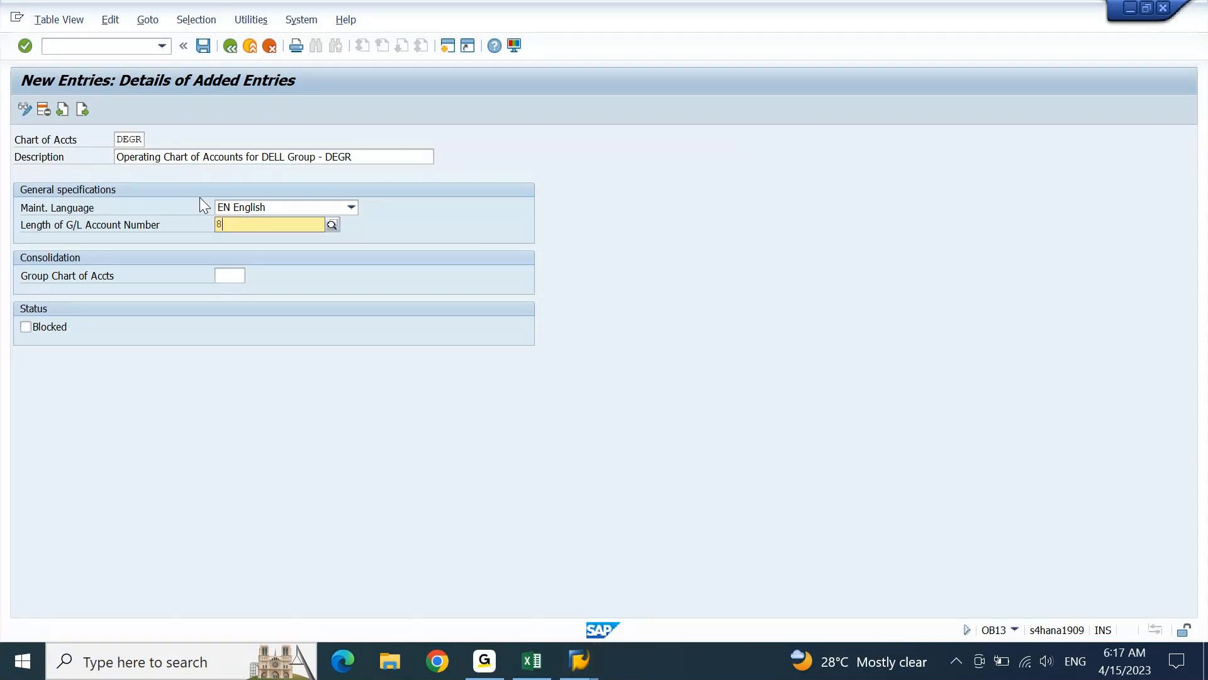
pyautogui.write('8')
pyautogui.press('Tab')
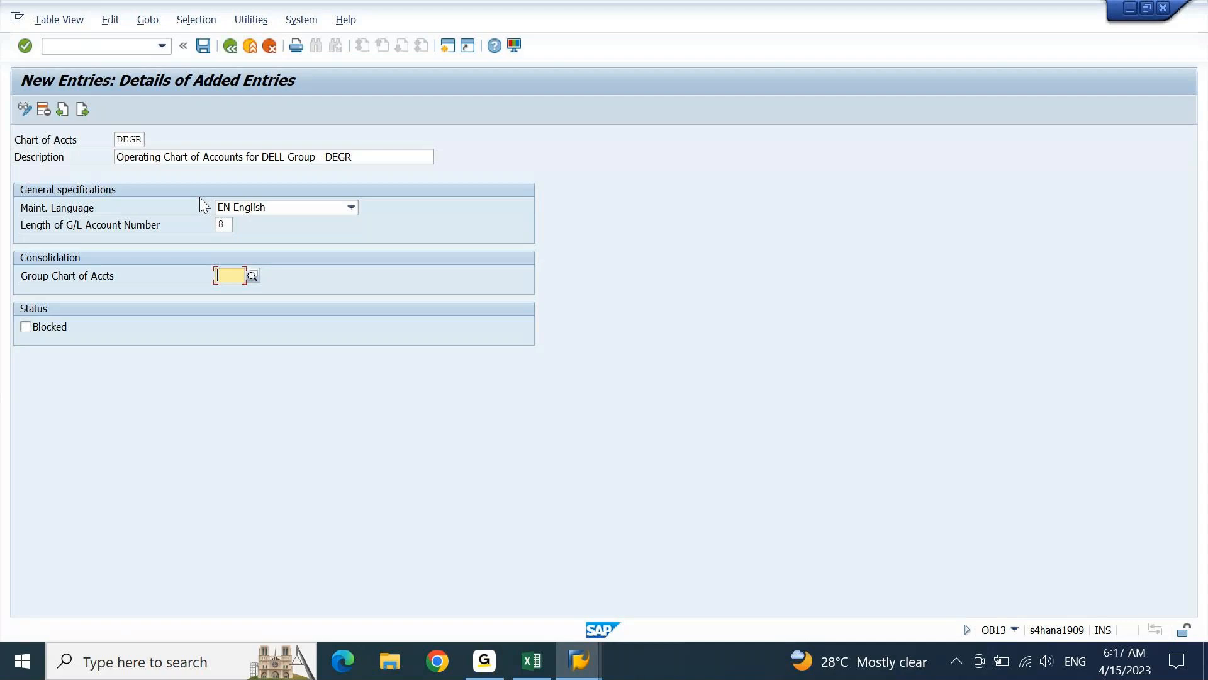
pyautogui.press('Return')
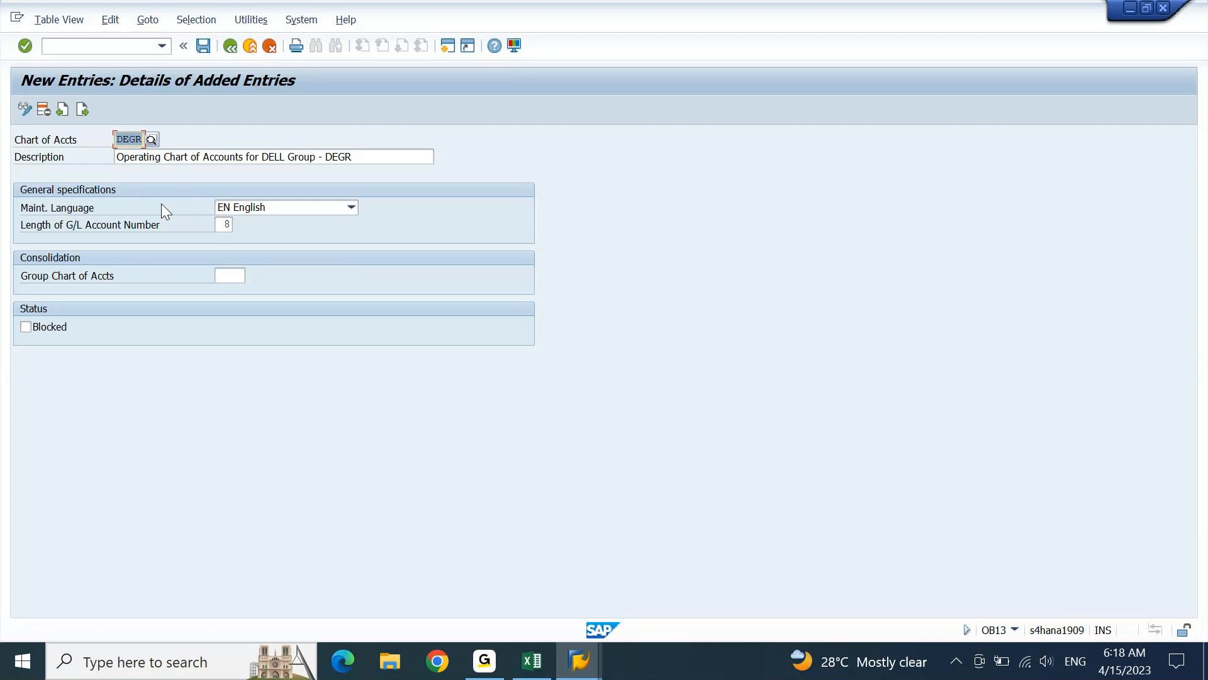
pyautogui.click(243, 280)
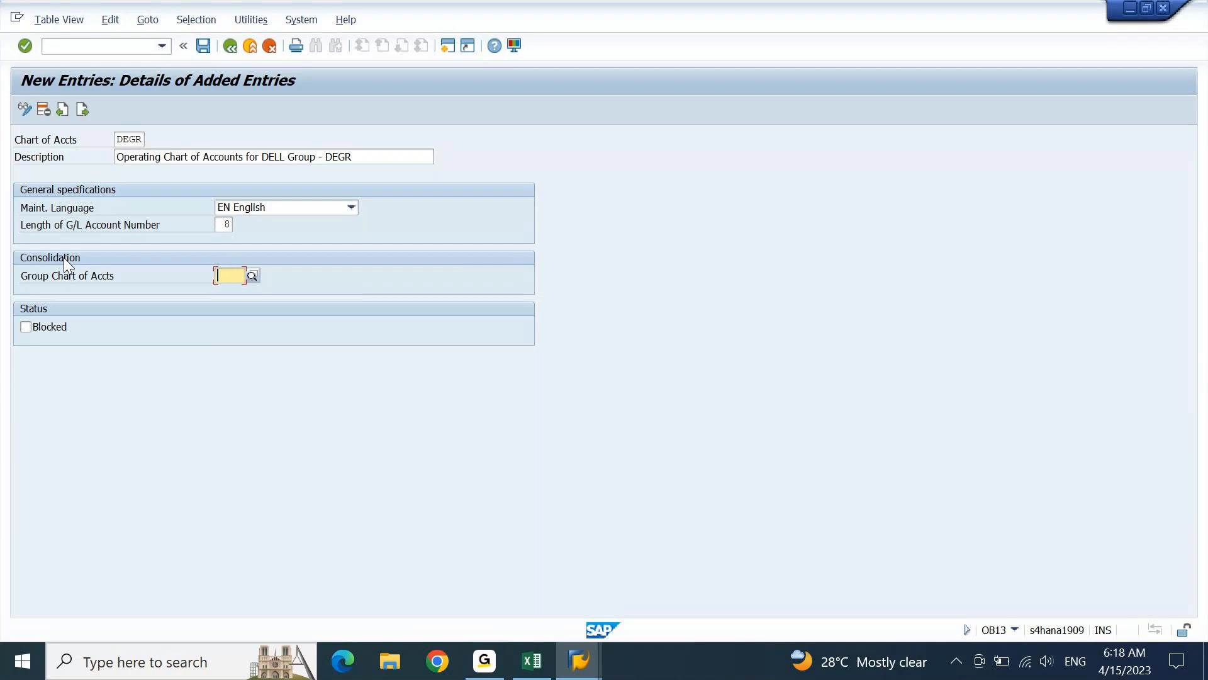
pyautogui.press('Return')
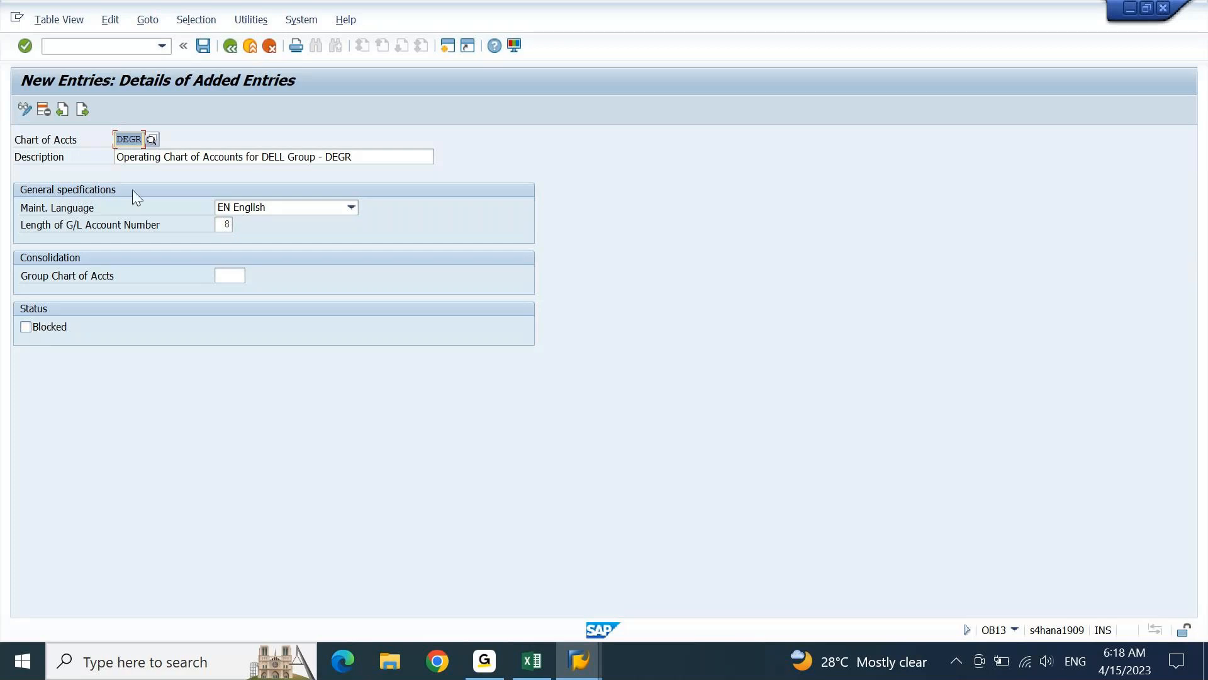
# Save the DEGR chart of accounts, checking the user's own requests before accepting the proposed customizing request
pyautogui.click(209, 49)
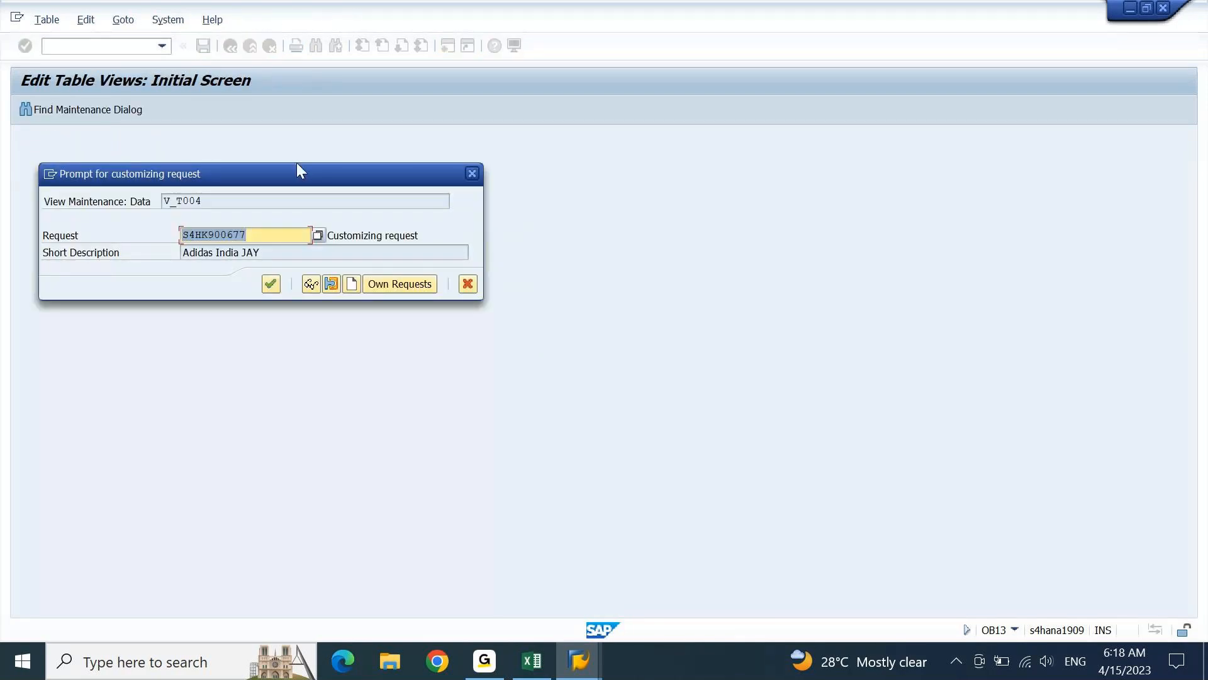
pyautogui.moveTo(318, 178); pyautogui.dragTo(482, 162)
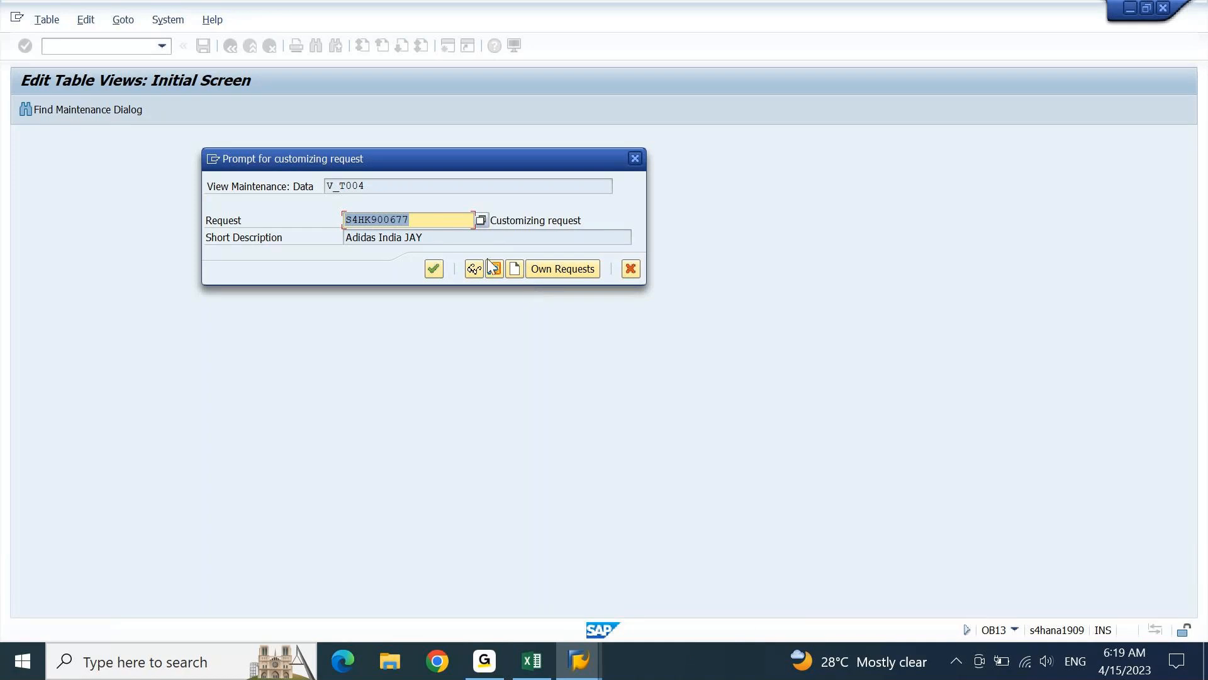
pyautogui.press('Tab')
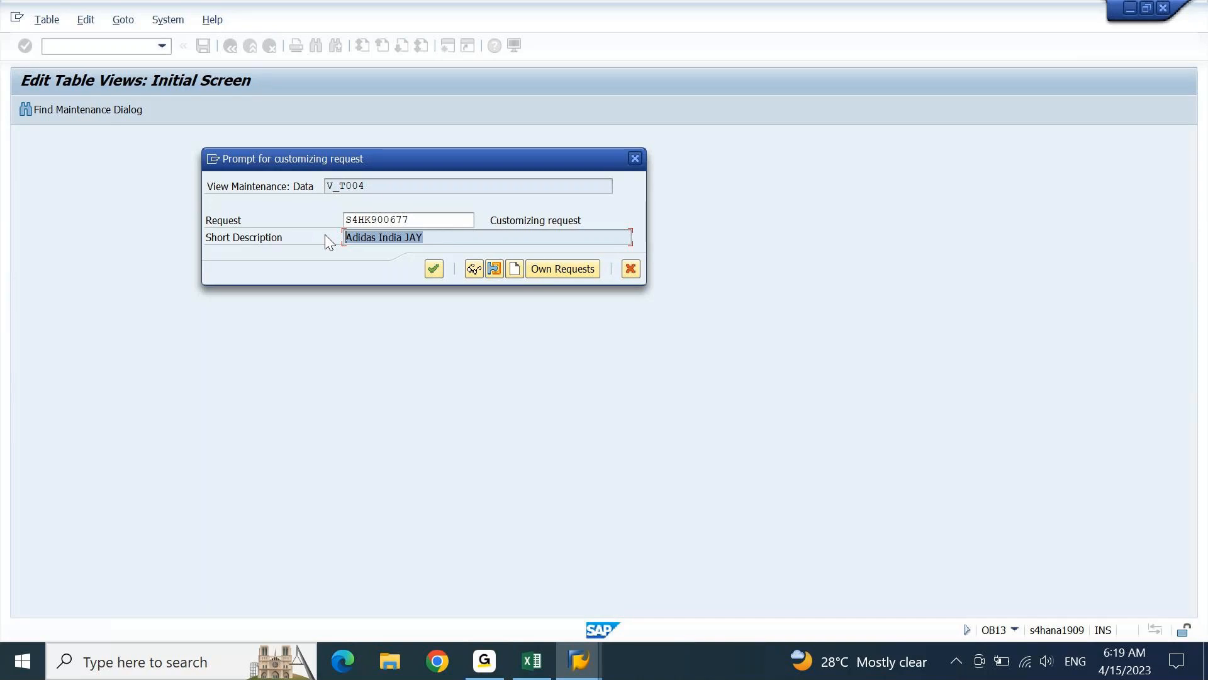
pyautogui.click(560, 244)
pyautogui.click(564, 270)
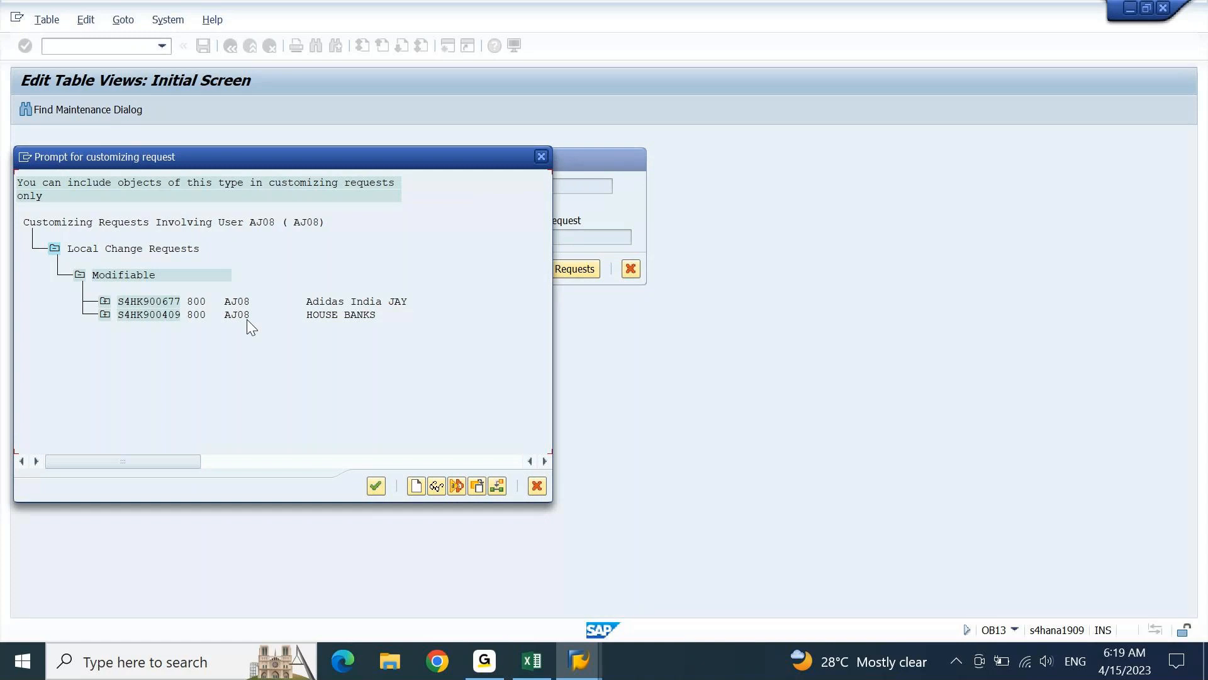
pyautogui.click(542, 156)
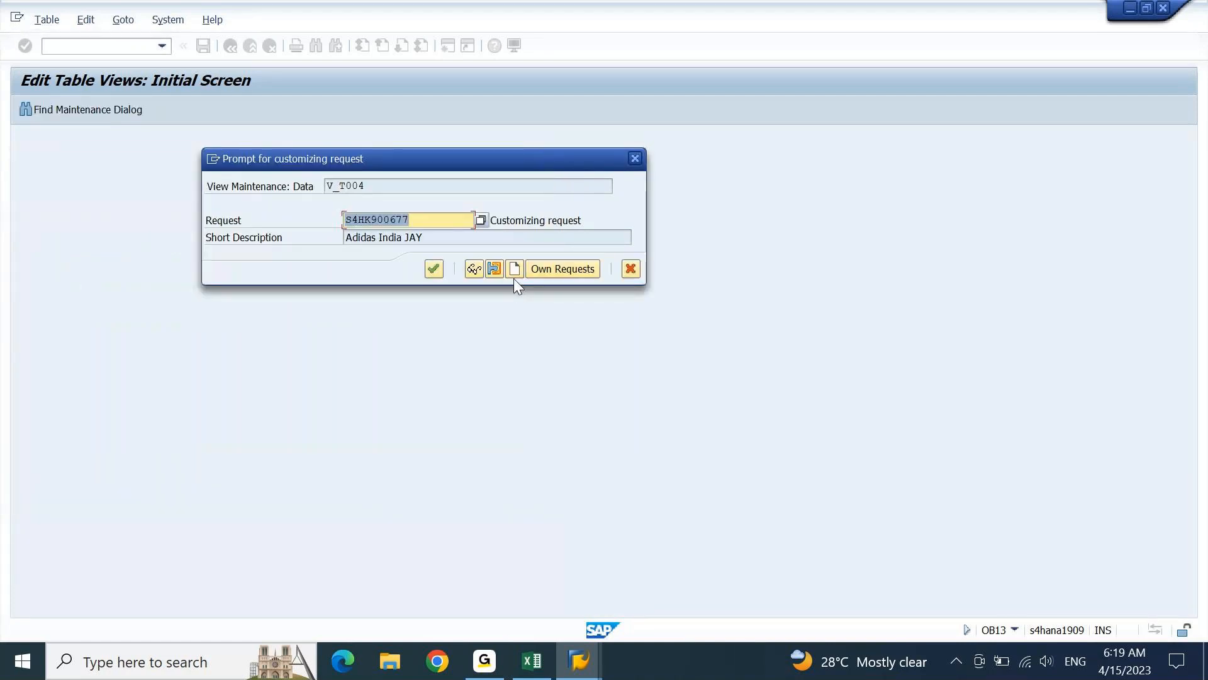
pyautogui.click(557, 271)
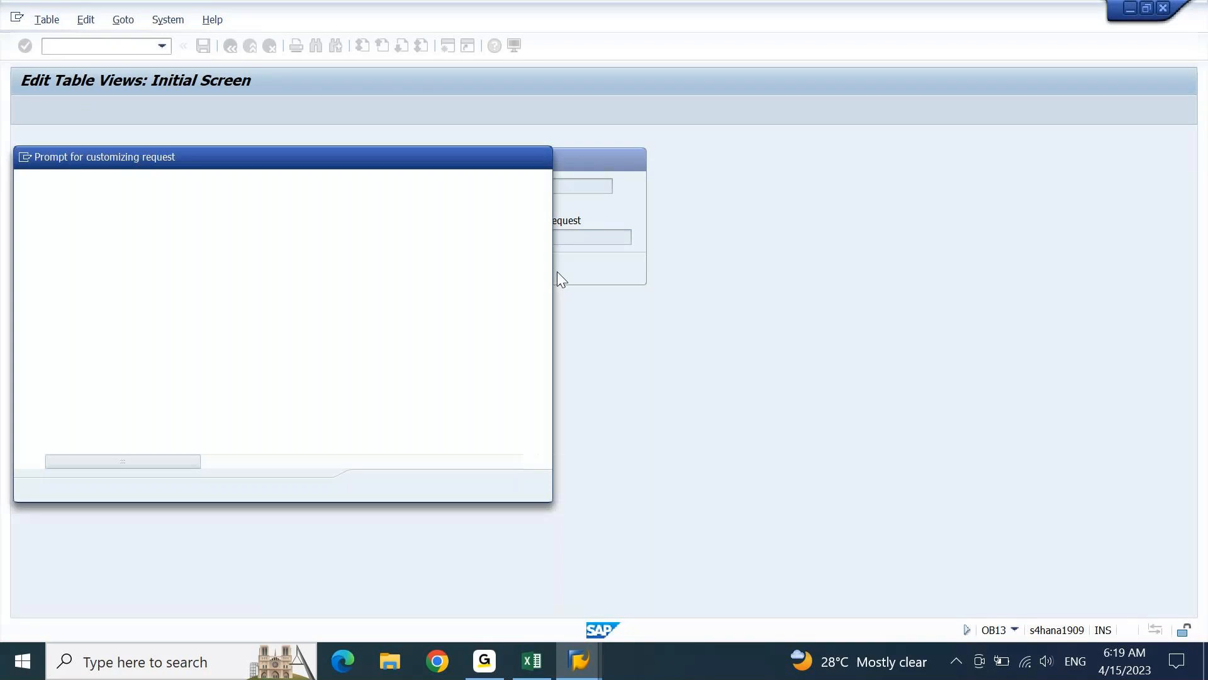
pyautogui.click(545, 156)
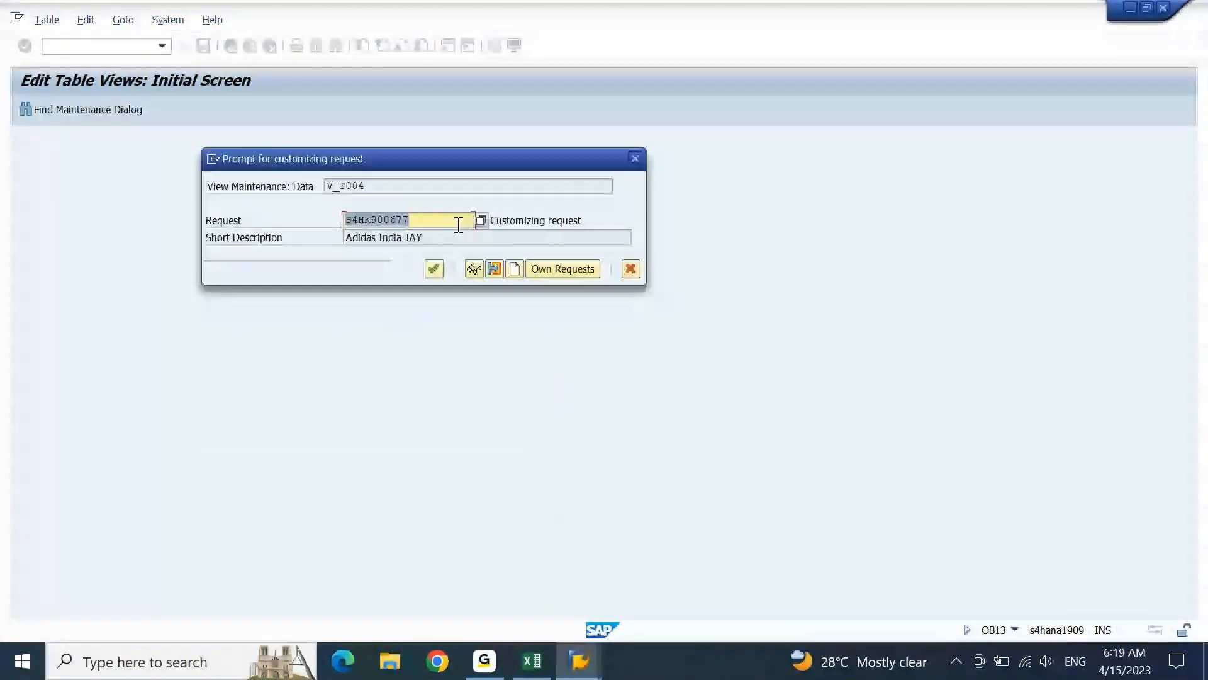
pyautogui.press('Return')
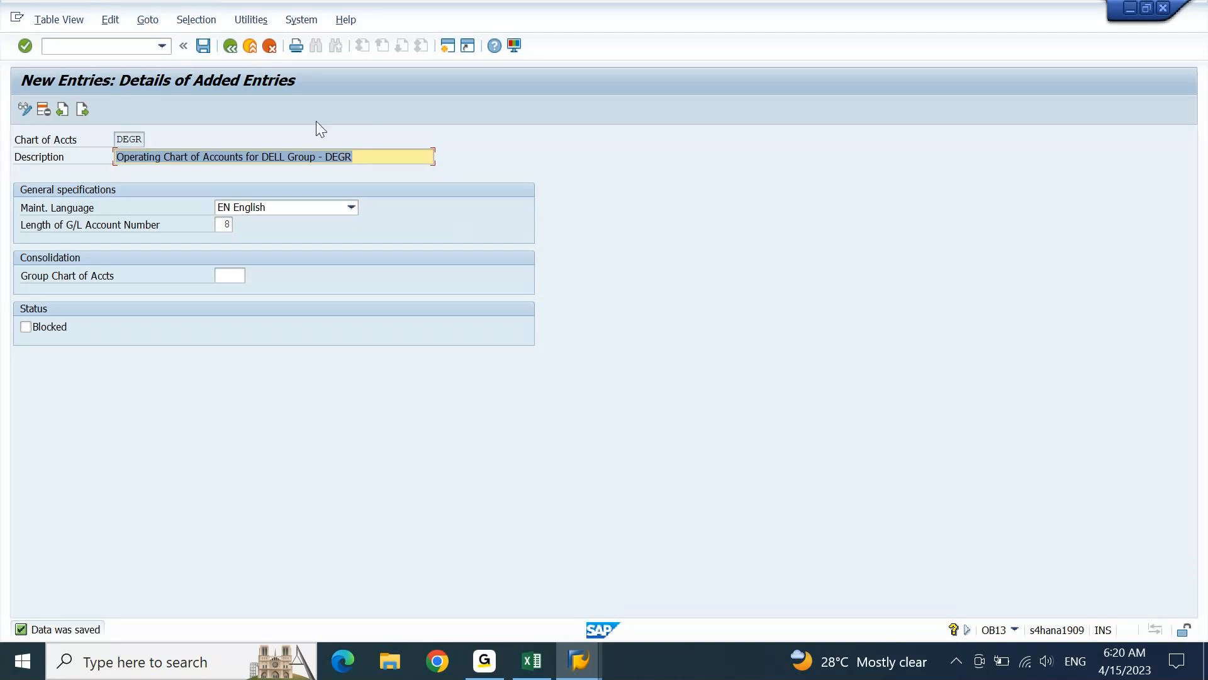
# Return to the IMG structure and select the Assign Company Code to Chart of Accounts activity
pyautogui.click(234, 46)
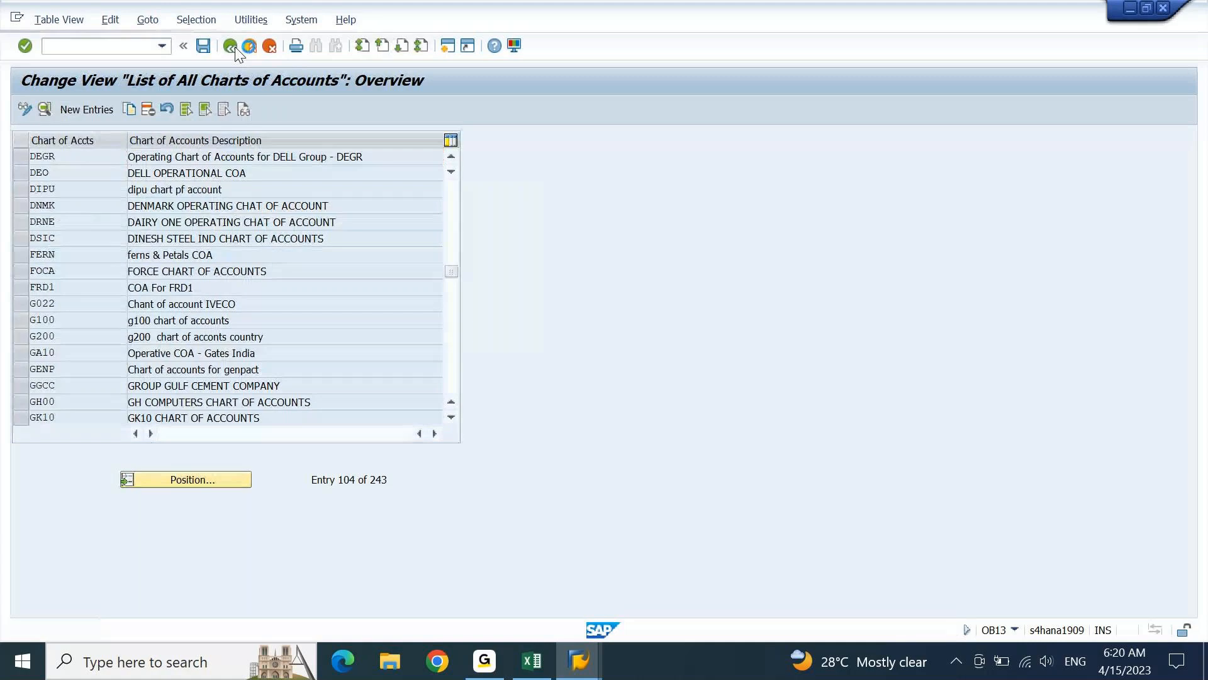
pyautogui.click(233, 48)
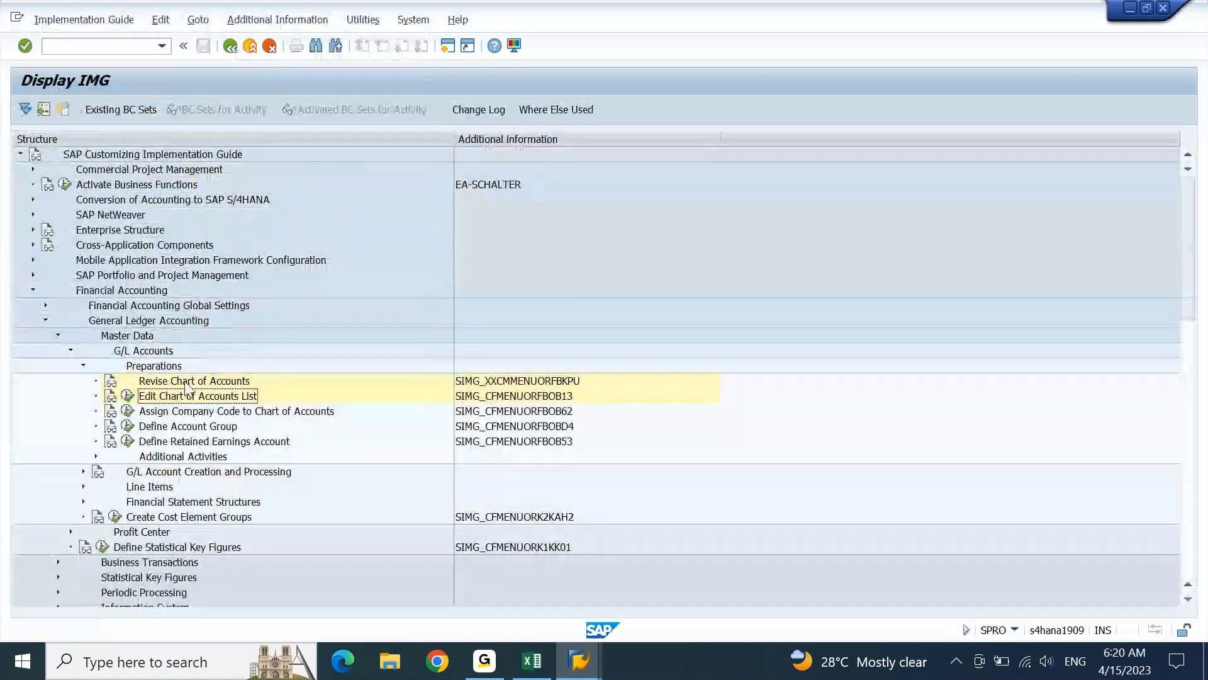
pyautogui.click(200, 414)
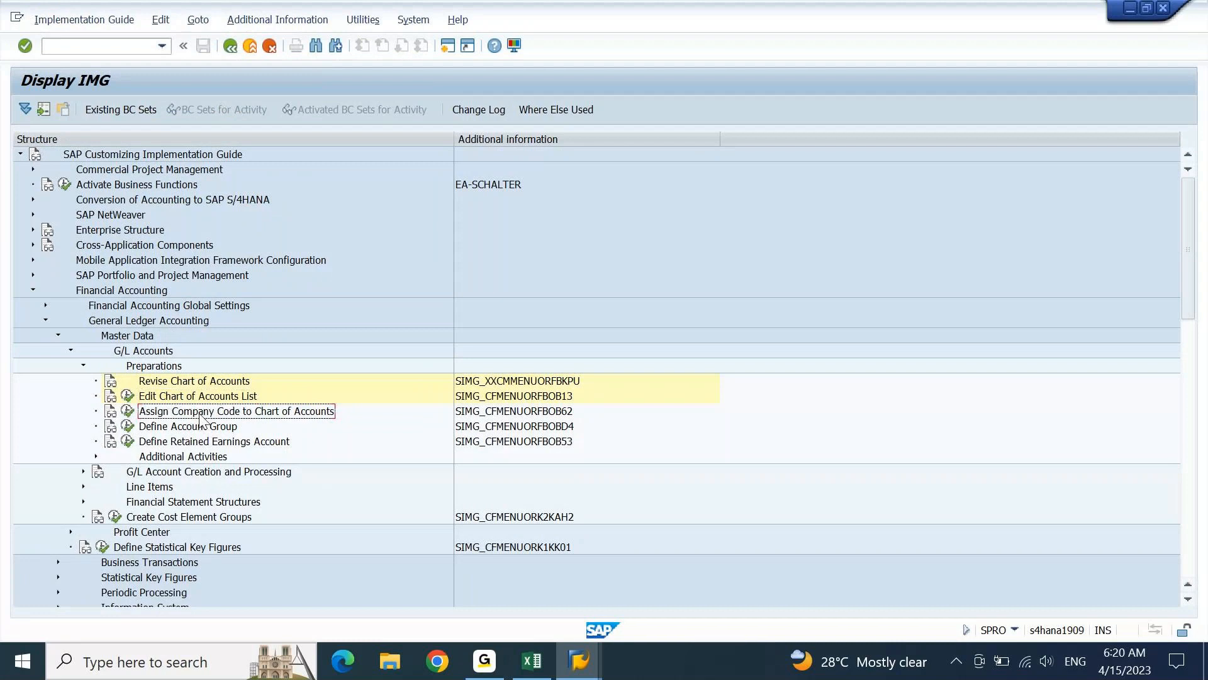
# Open the Assign Company Code to Chart of Accounts activity, locate and select company code DEIN, and narrow the City column
pyautogui.click(126, 415)
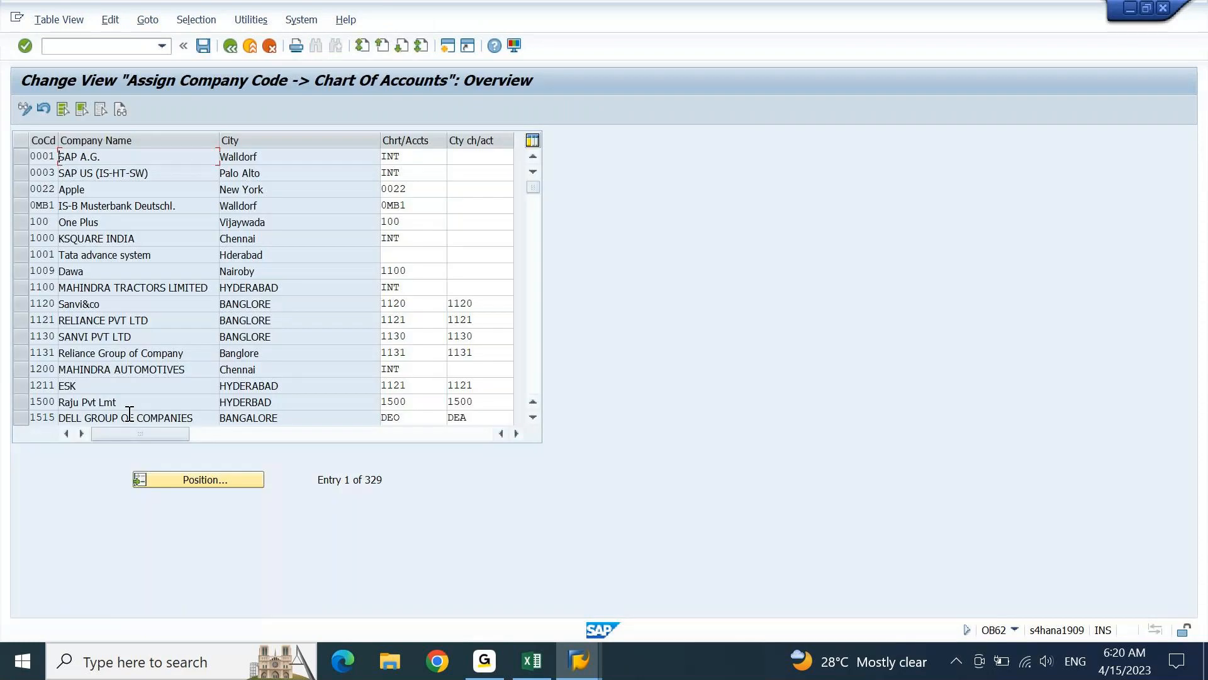
pyautogui.click(214, 479)
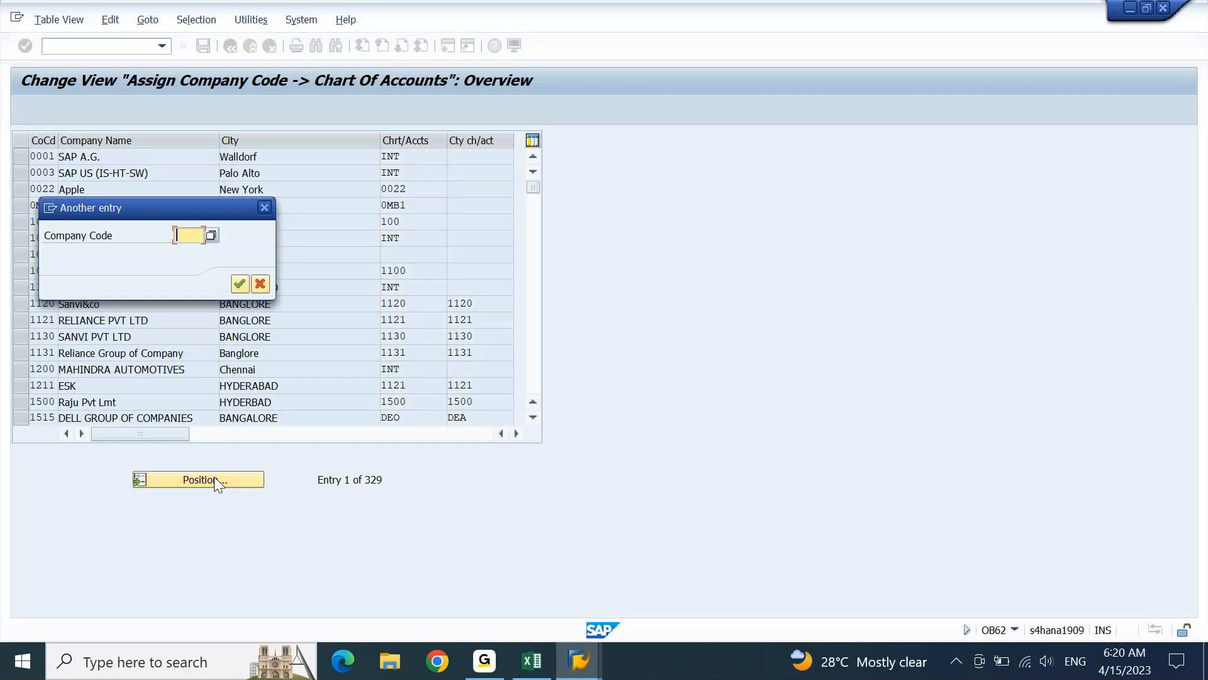
pyautogui.write('DEIN')
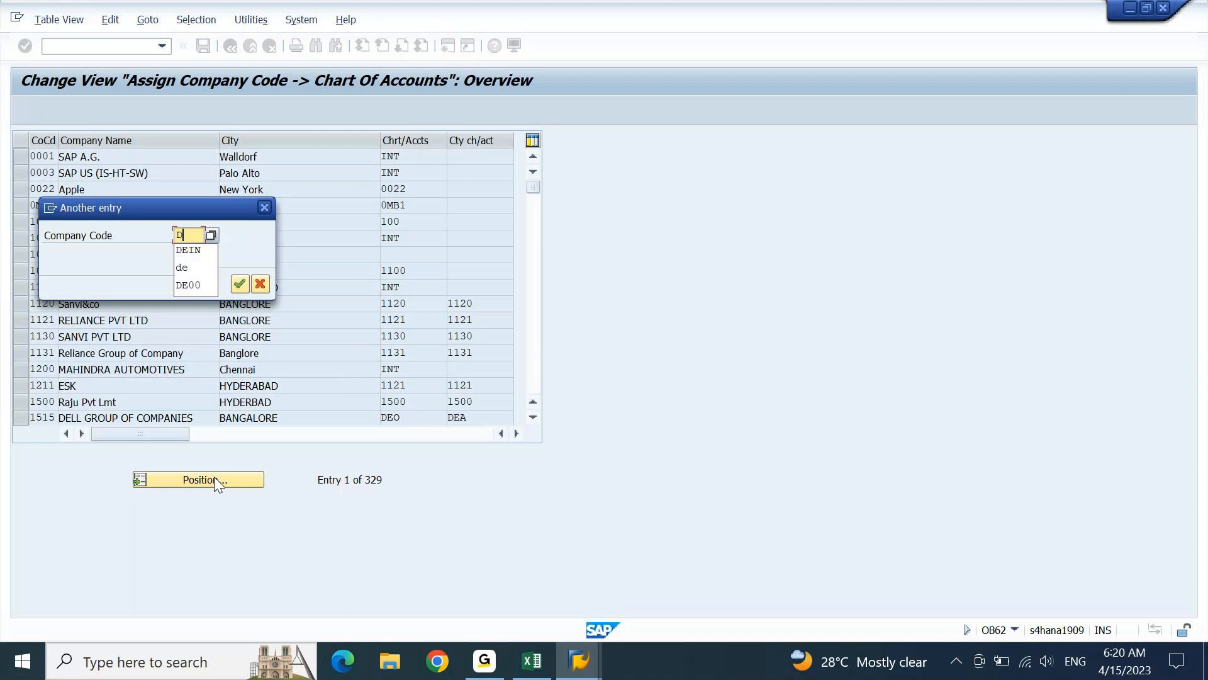
pyautogui.click(239, 284)
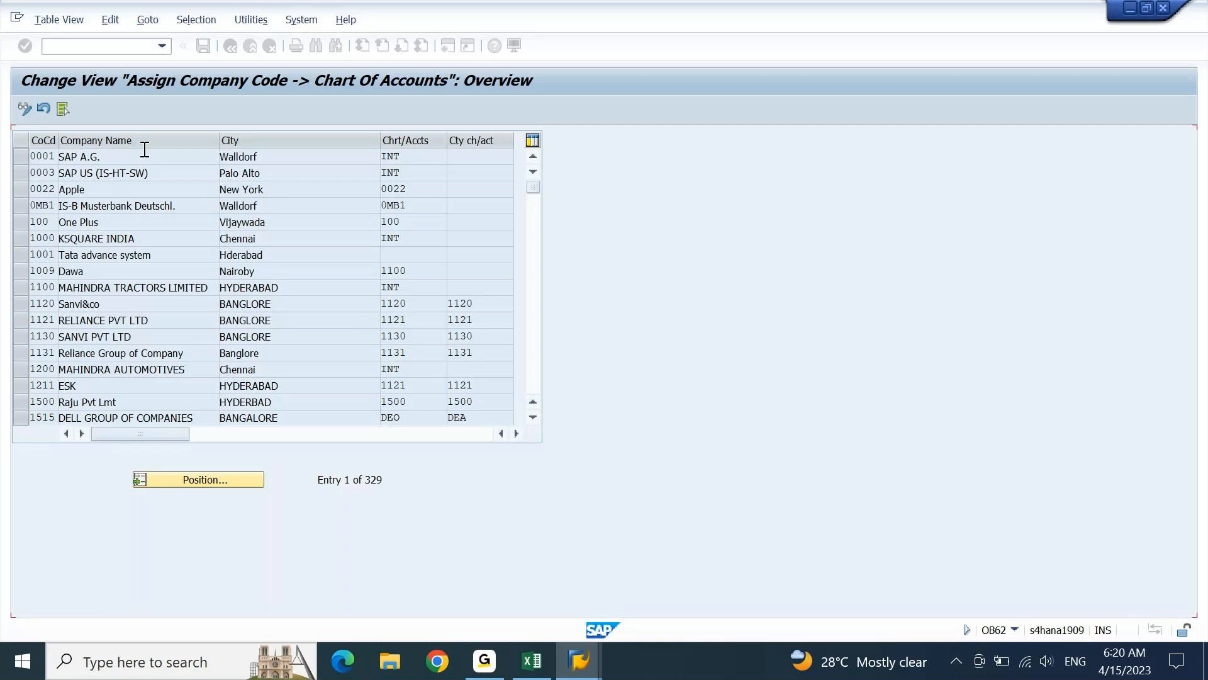
pyautogui.click(21, 159)
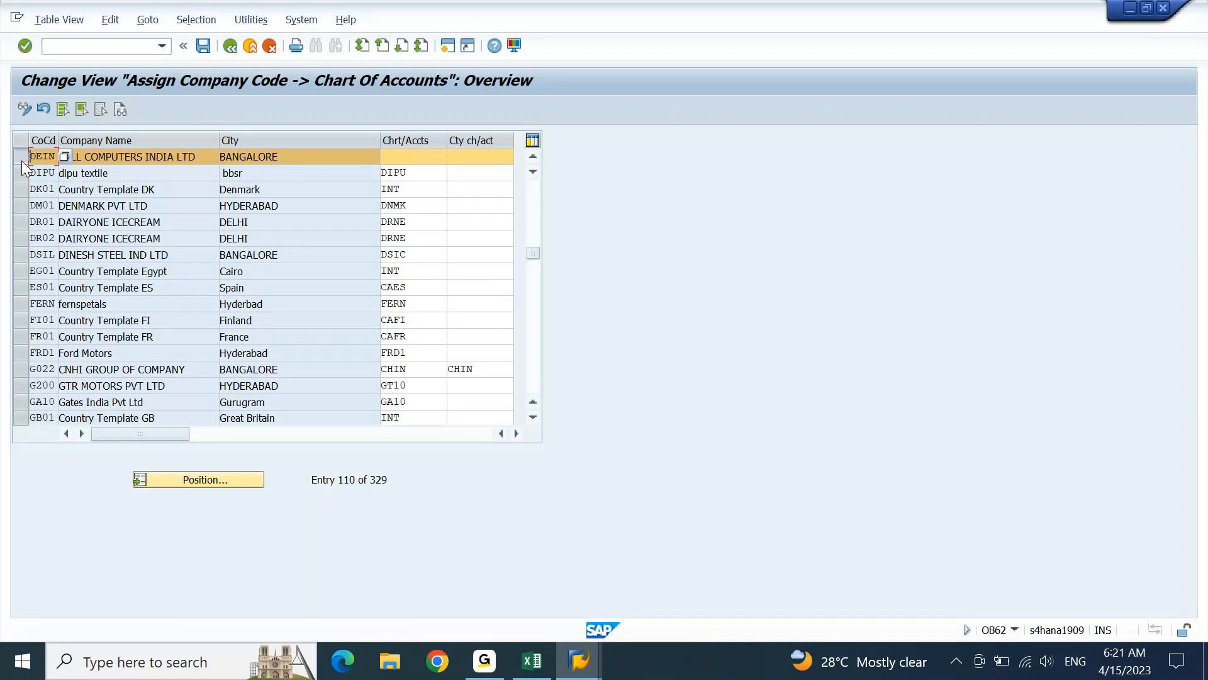
pyautogui.moveTo(380, 140); pyautogui.dragTo(343, 143)
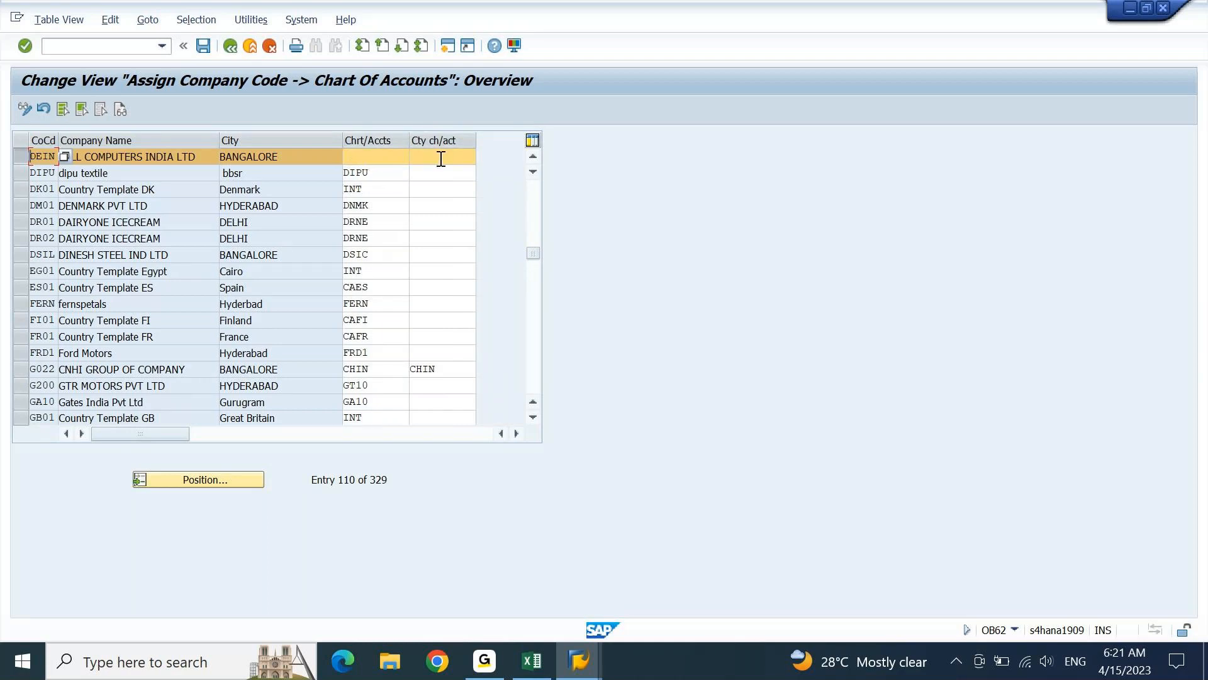
pyautogui.click(391, 162)
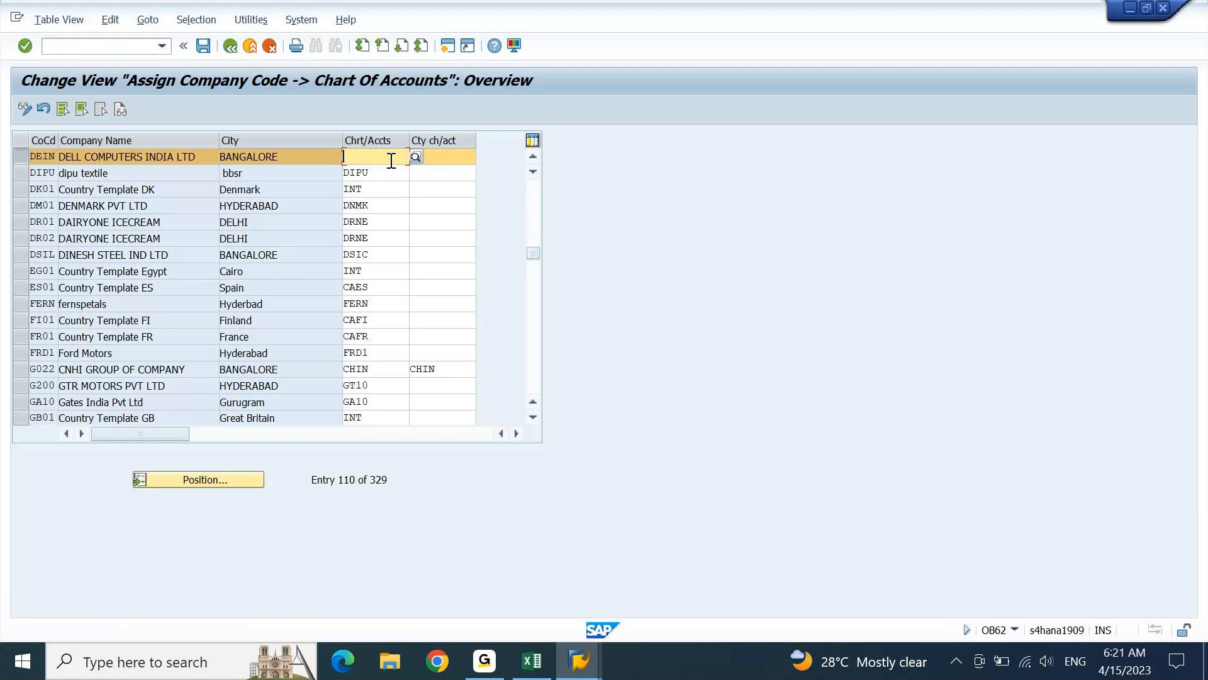
pyautogui.press('F4')
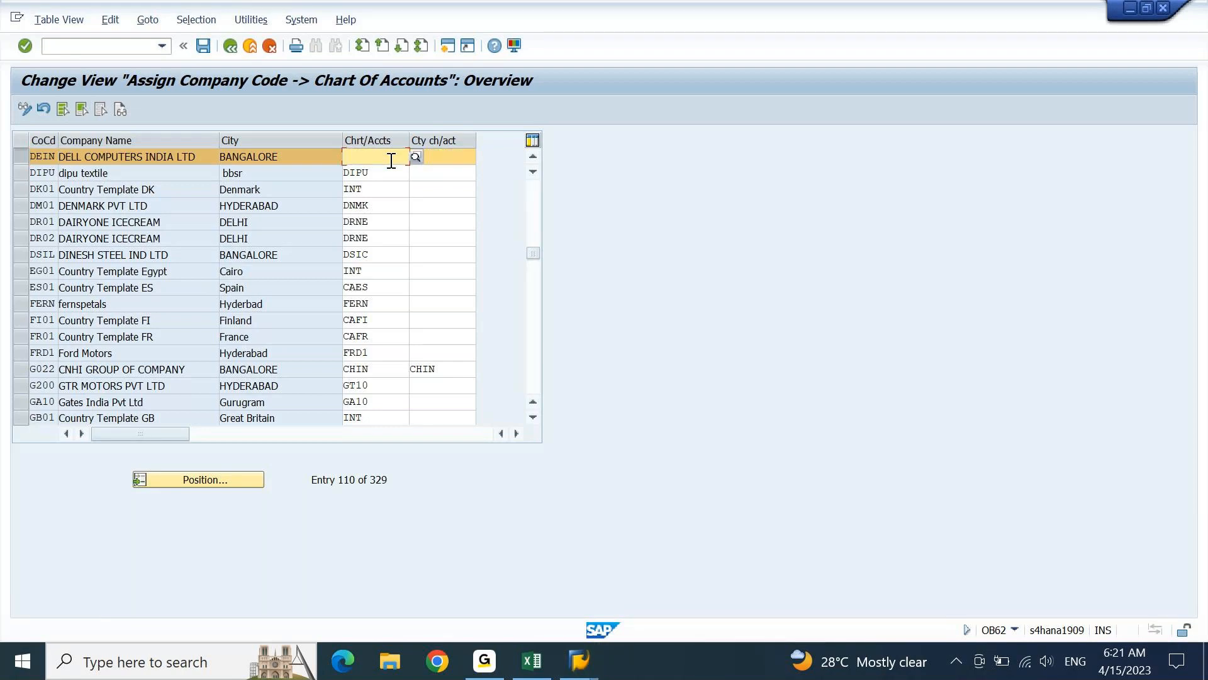
pyautogui.press('Tab')
pyautogui.click(391, 161)
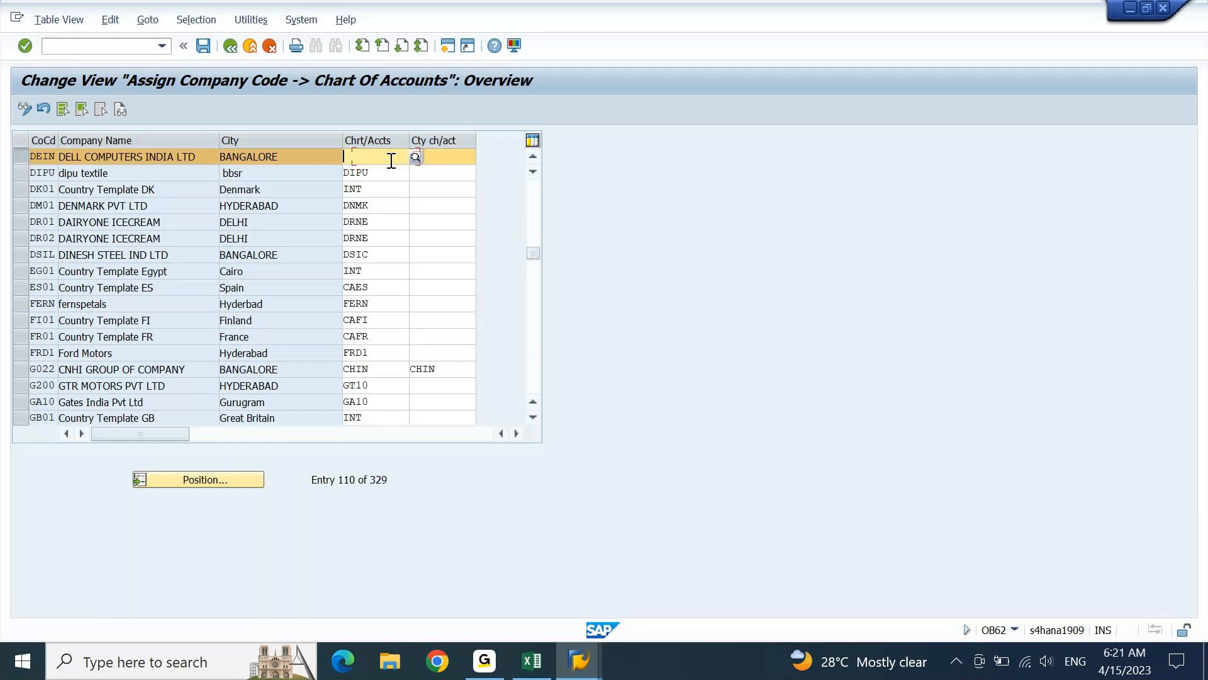
pyautogui.write('OPERATING')
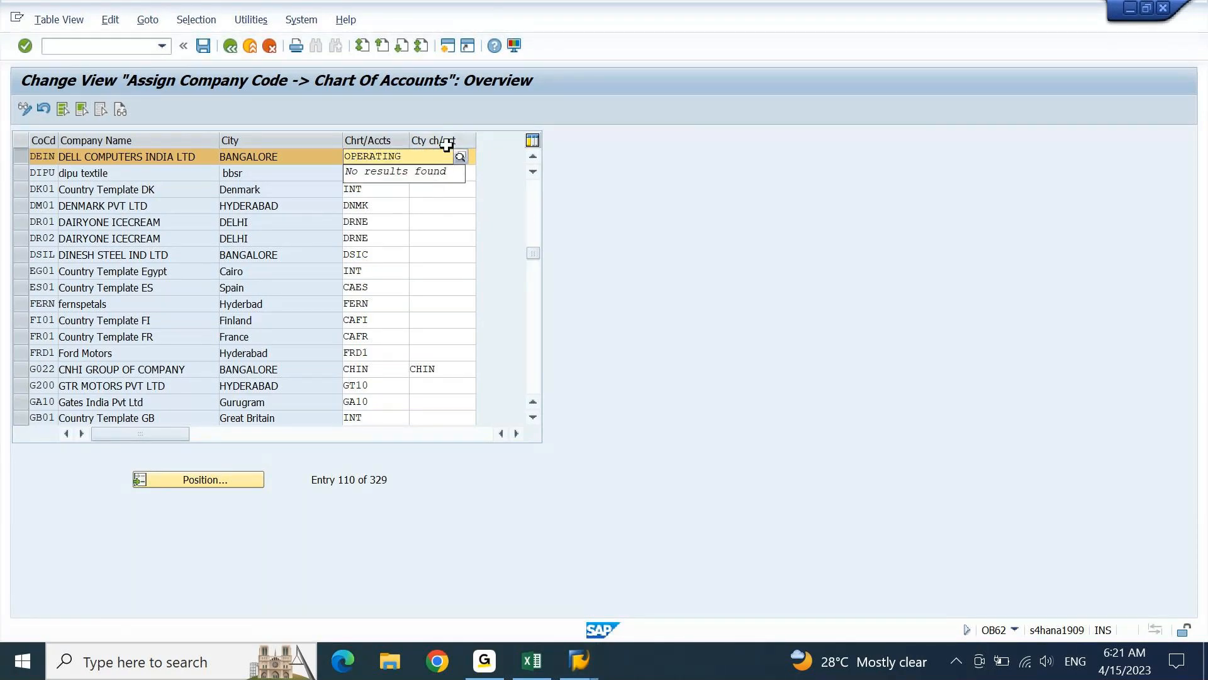
pyautogui.click(448, 190)
# Assign the DEGR chart of accounts to company code DEIN
pyautogui.click(379, 161)
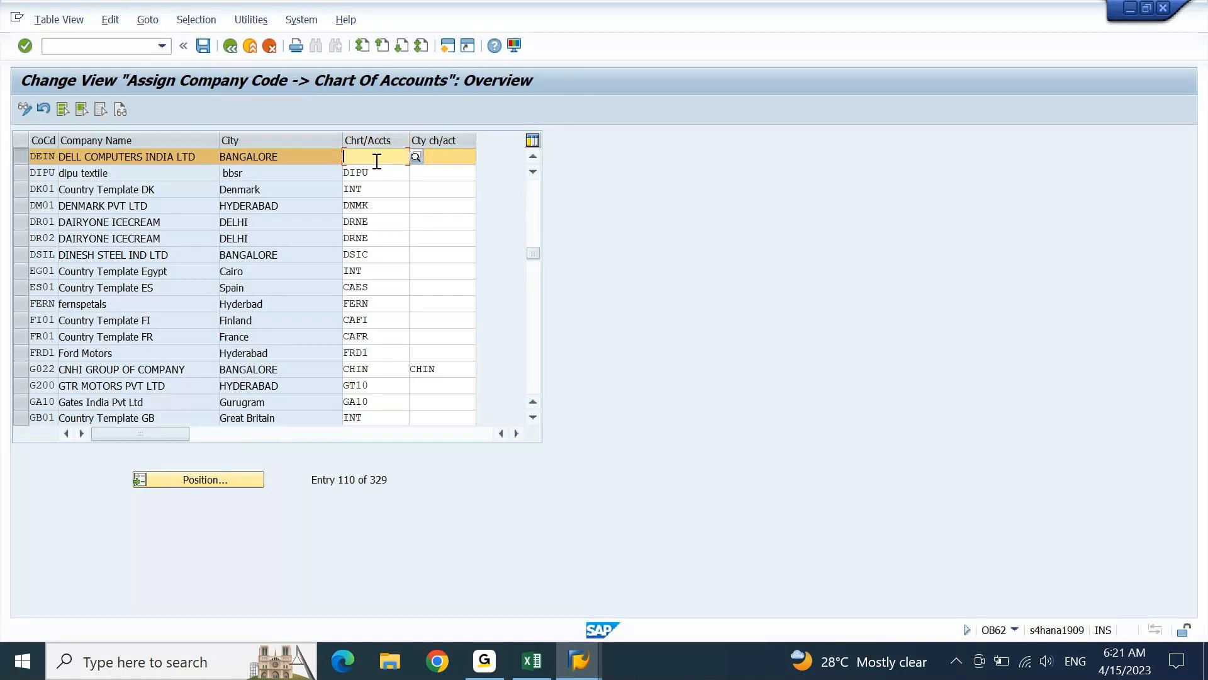
pyautogui.write('DWGR')
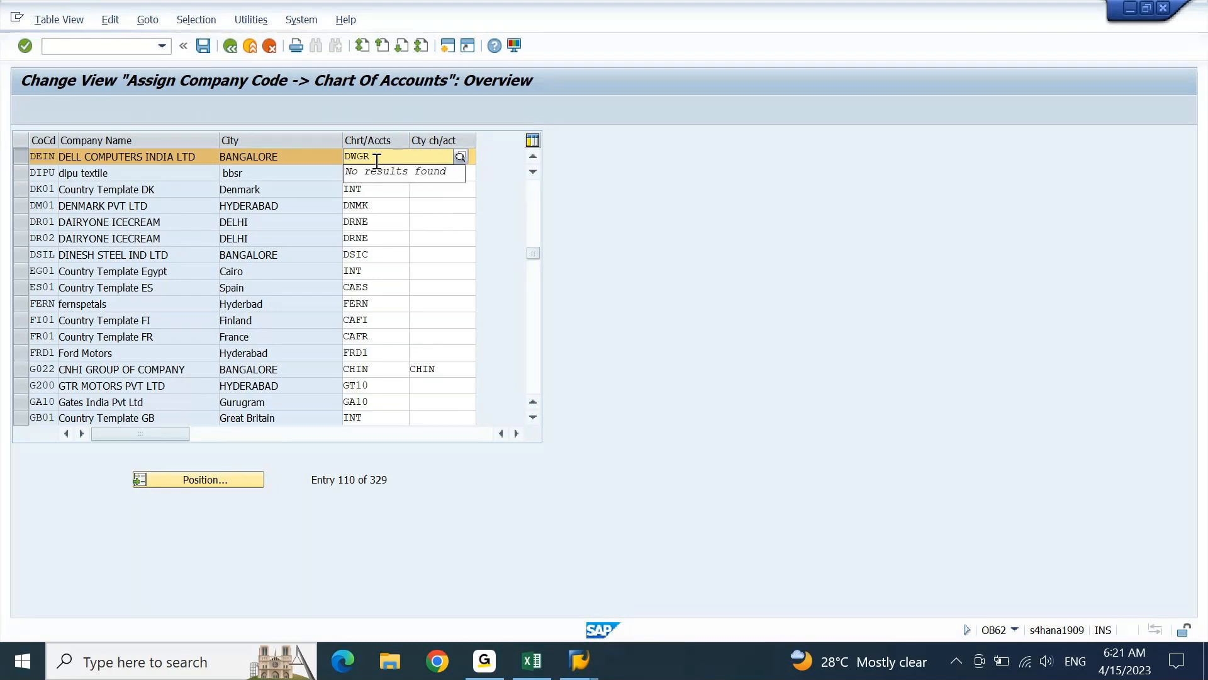
pyautogui.press('BackSpace')
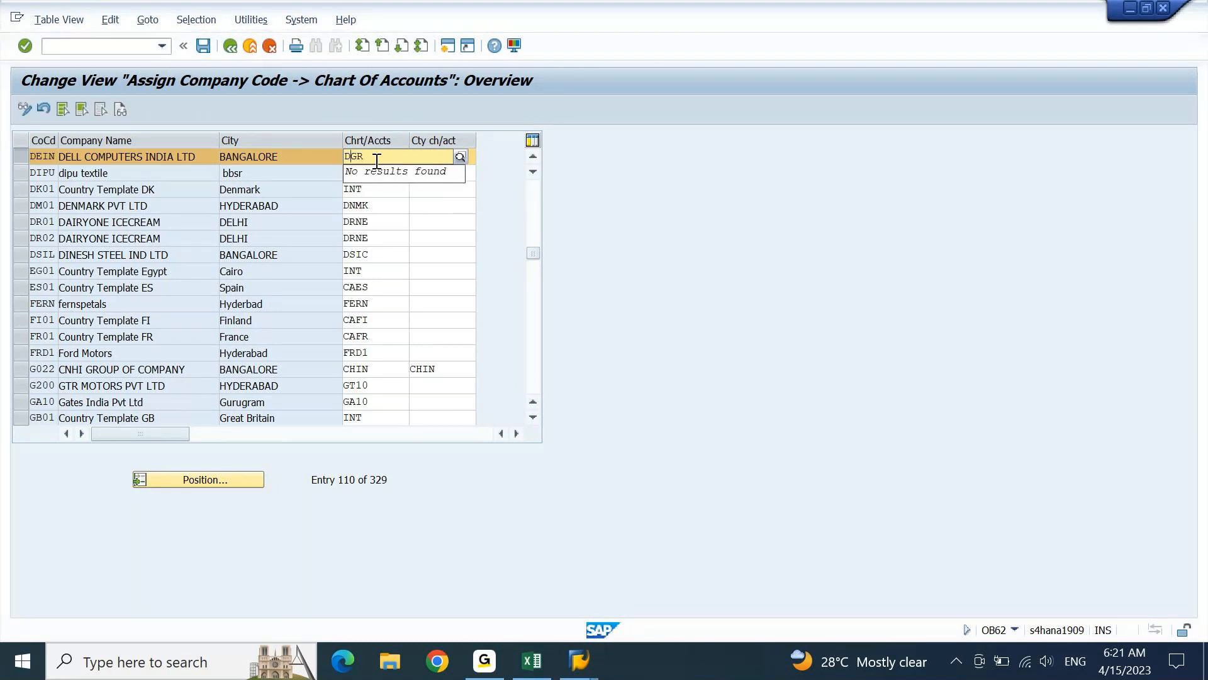
pyautogui.write('E')
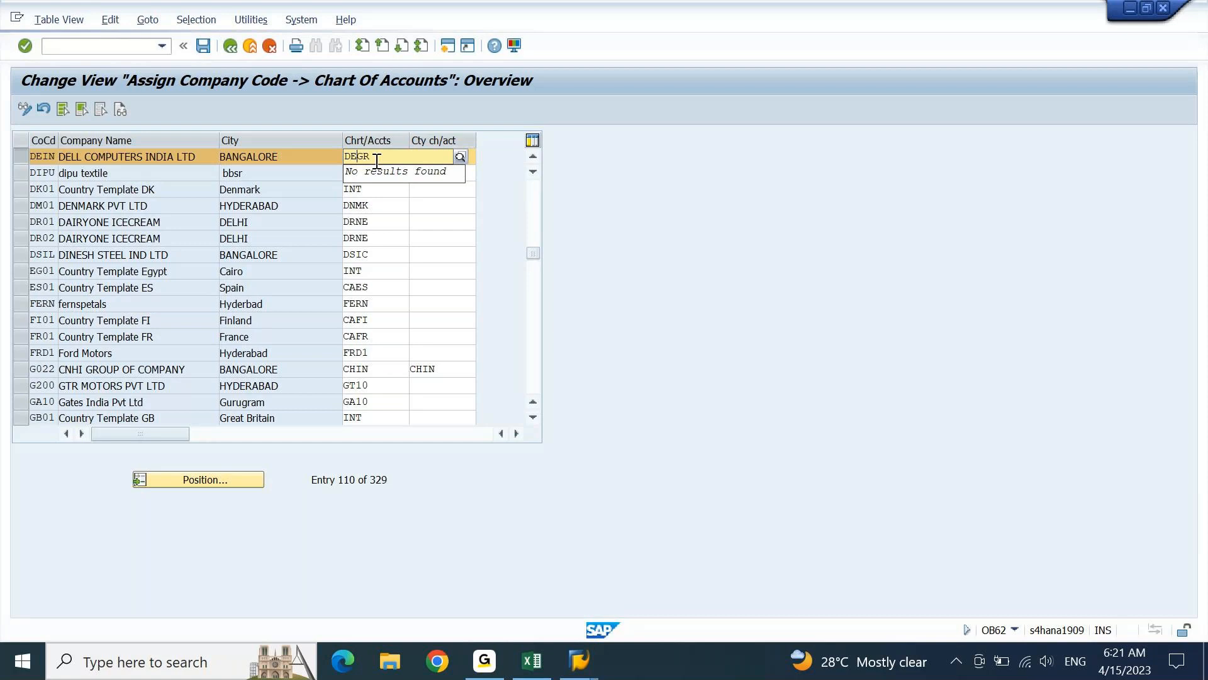
pyautogui.press('Return')
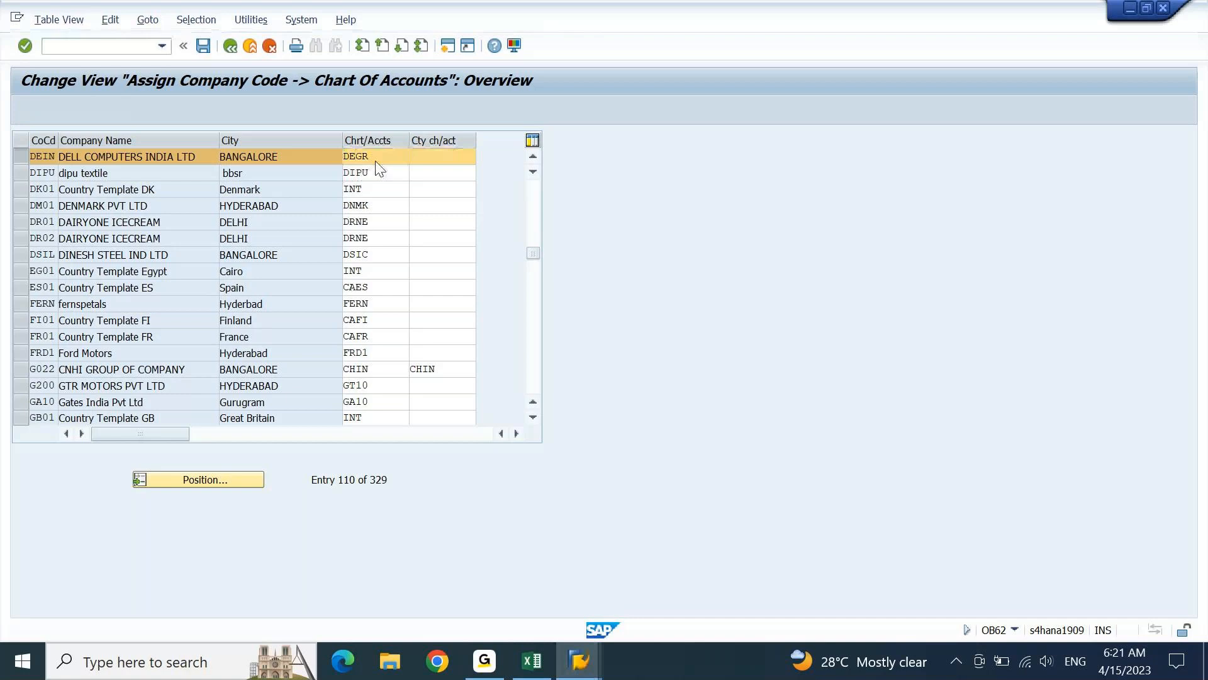
# Try to assign DEIN as the chart of accounts for company code DEIN
pyautogui.doubleClick(377, 161)
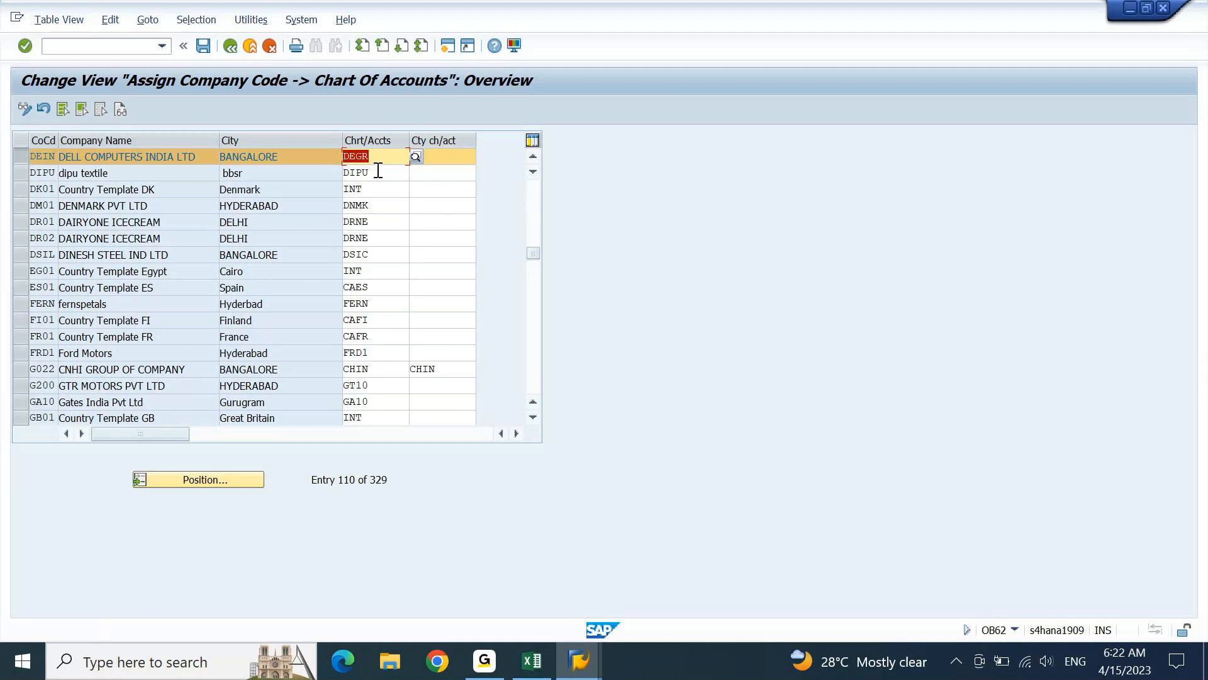
pyautogui.click(390, 154)
pyautogui.press('BackSpace')
pyautogui.press('BackSpace')
pyautogui.write('IN')
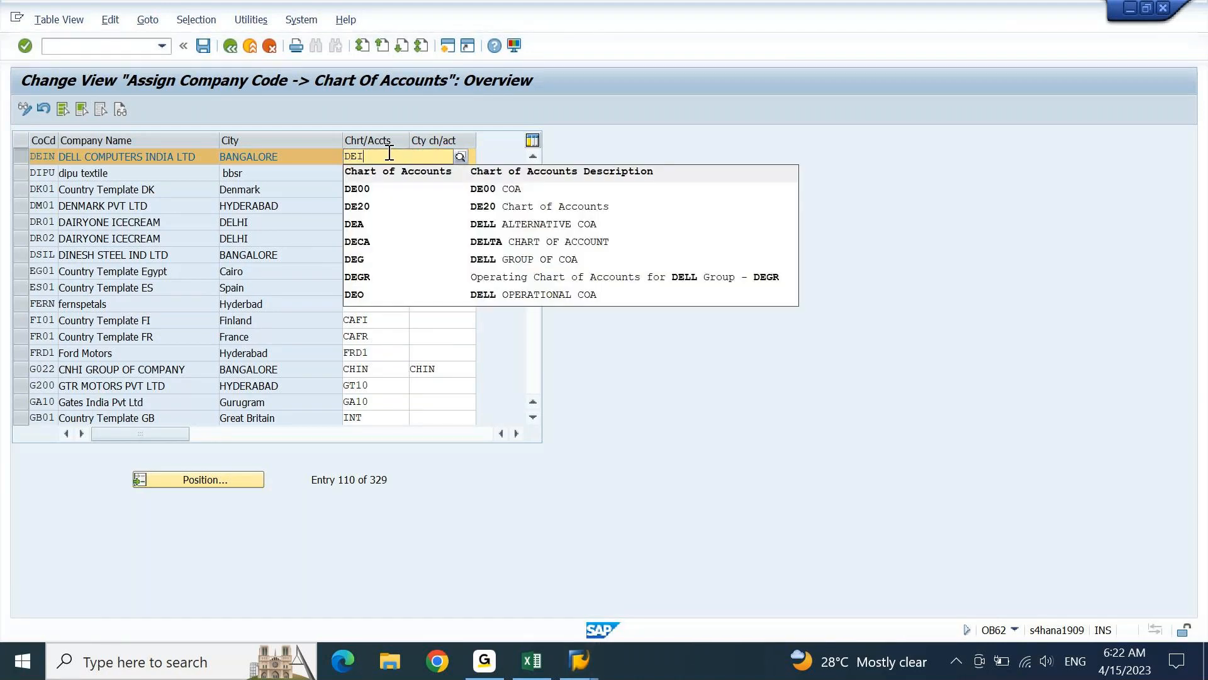
pyautogui.press('Return')
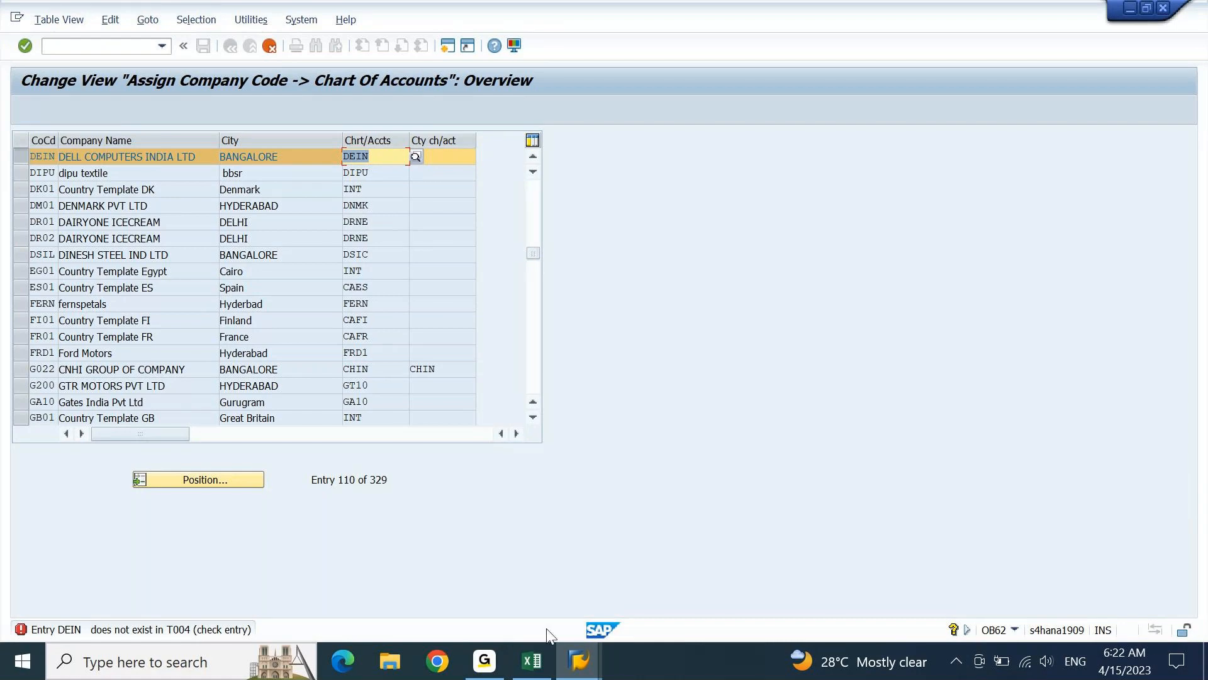
# Switch to the FICO workbook in Excel and enter table T004 in the first free row of the Tables sheet
pyautogui.click(532, 671)
pyautogui.click(222, 614)
pyautogui.press('Up')
pyautogui.press('Up')
pyautogui.press('Up')
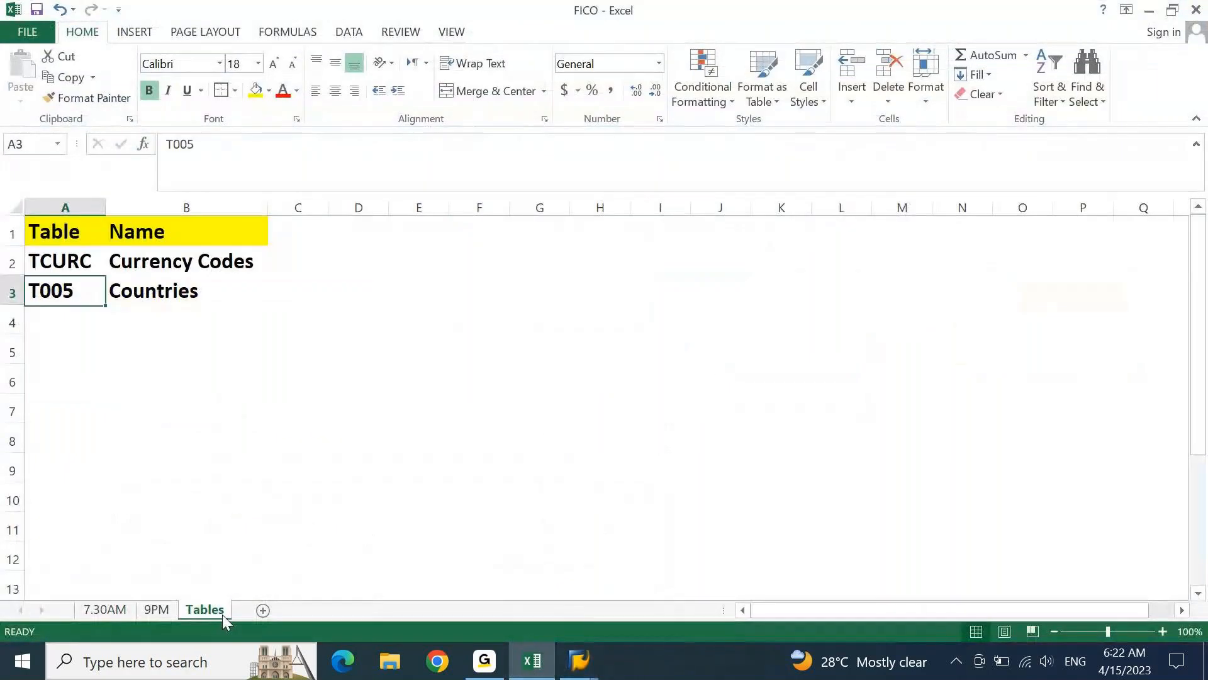
pyautogui.press('Down')
pyautogui.write('T004')
# Name table T004 "Chart of Accounts" in the Name column and return to the 7.30AM sheet
pyautogui.press('Tab')
pyautogui.write('CHA')
pyautogui.press('BackSpace')
pyautogui.press('BackSpace')
pyautogui.write('hart ')
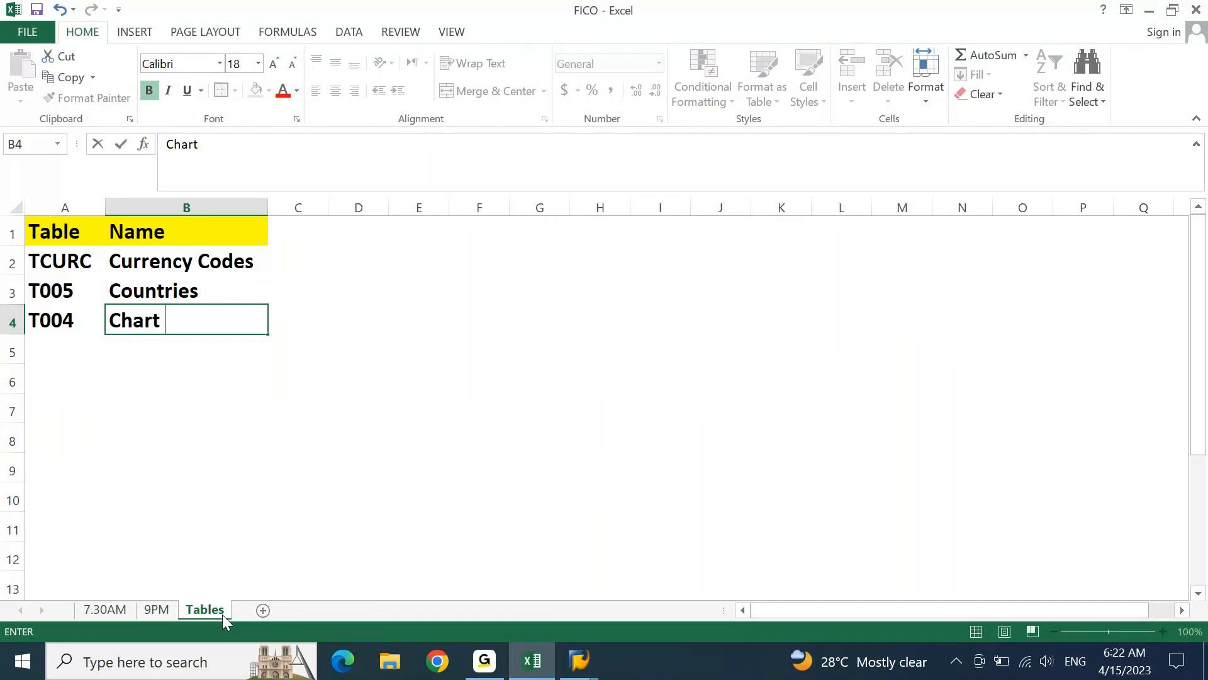
pyautogui.write('of Acco')
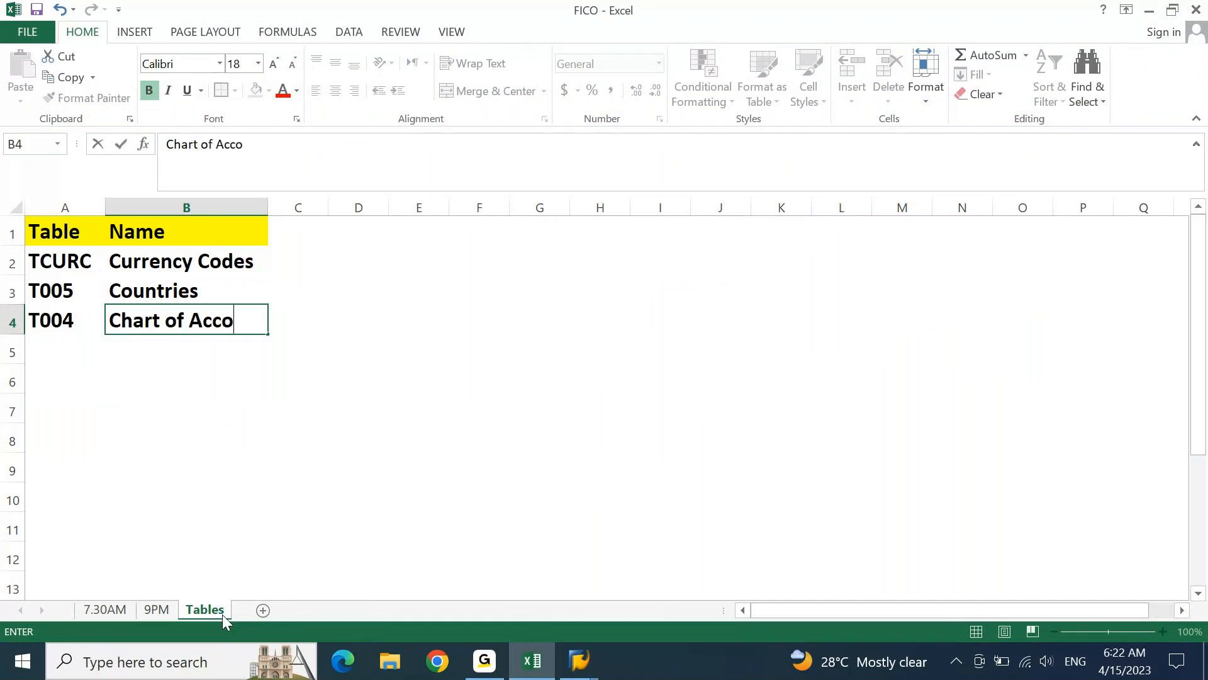
pyautogui.write('unts')
pyautogui.press('Return')
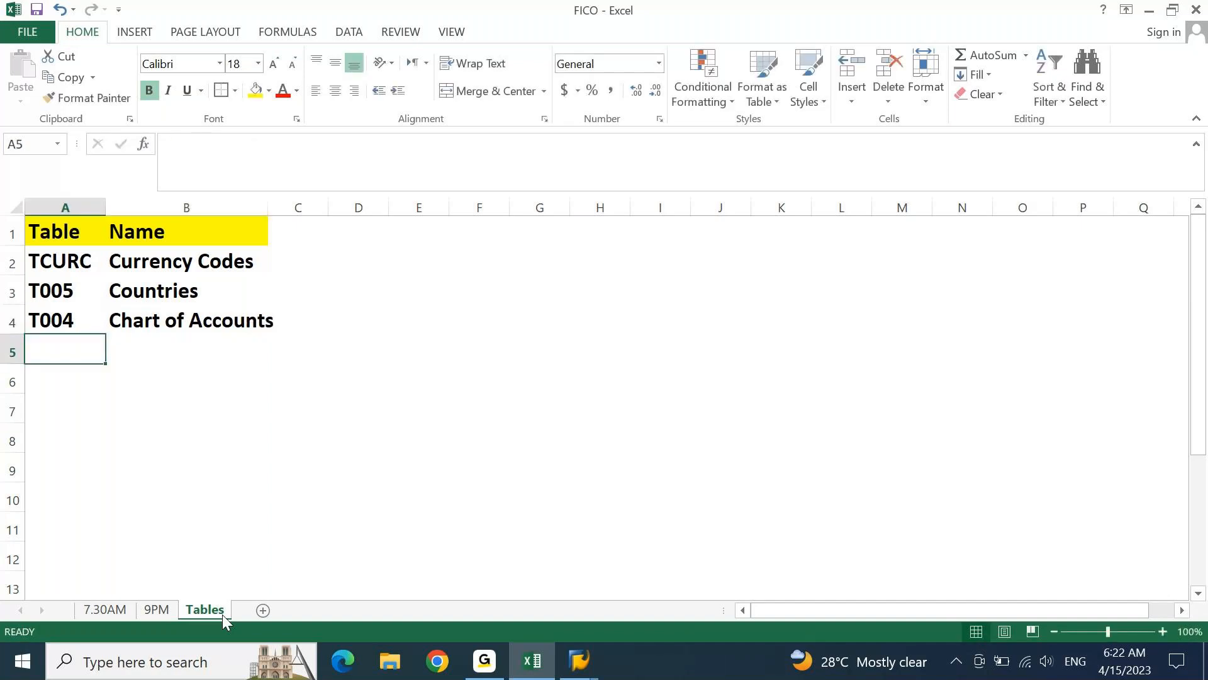
pyautogui.click(105, 610)
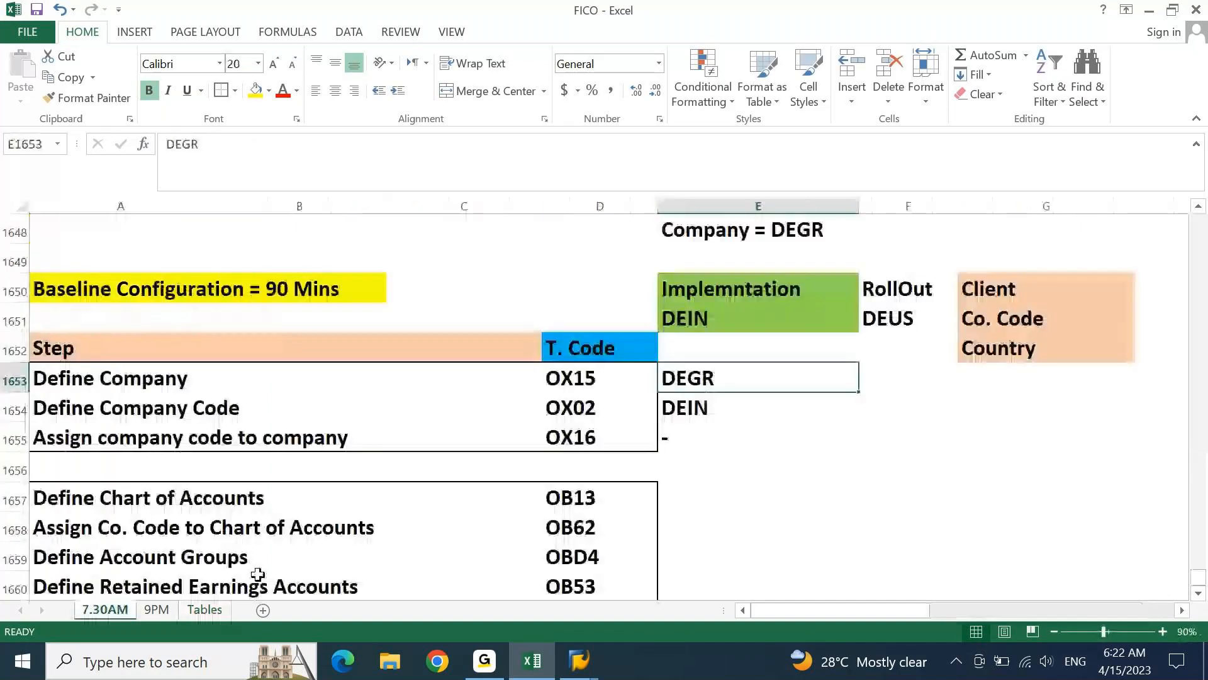
# Switch back to SAP, set the chart of accounts for company code DEIN to DEGR, and save with the proposed customizing request
pyautogui.click(545, 664)
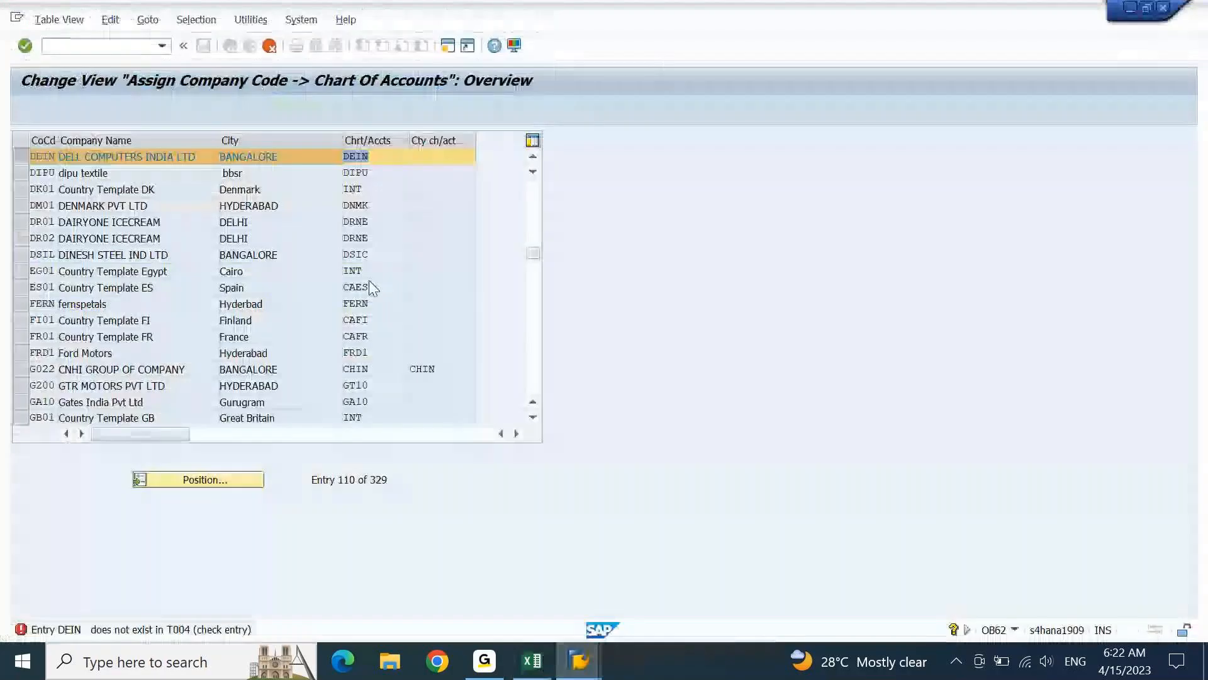
pyautogui.press('Return')
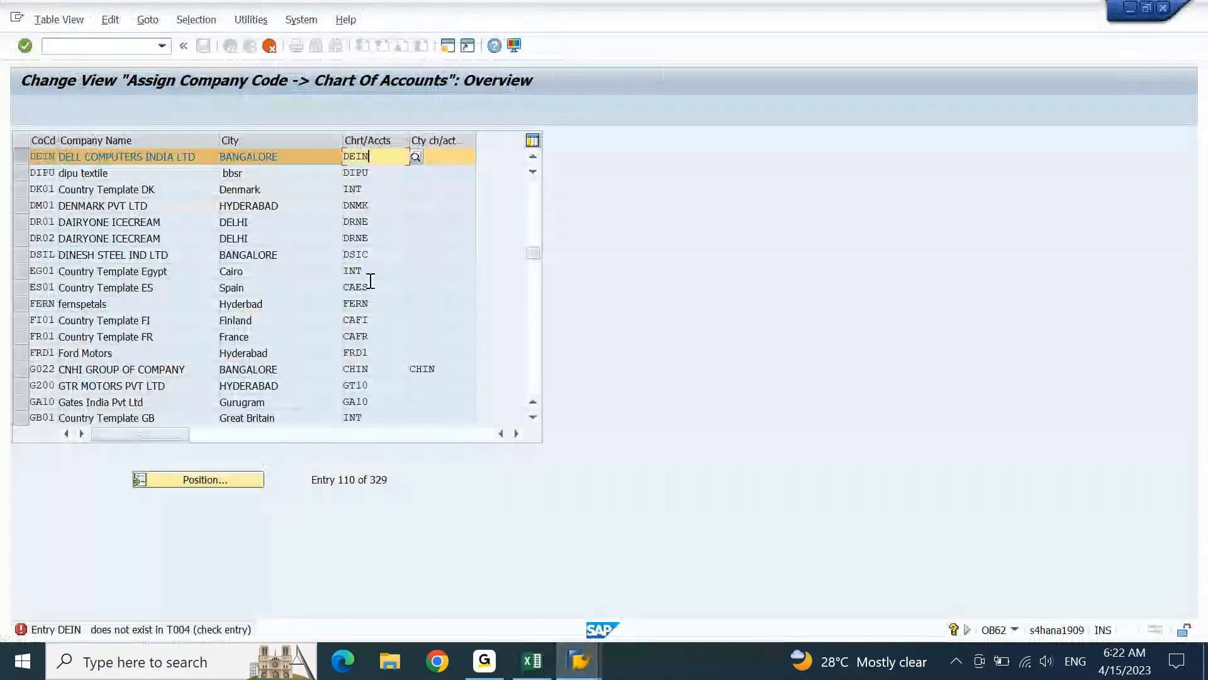
pyautogui.hotkey('shift', 'Left')
pyautogui.hotkey('shift', 'Left')
pyautogui.write('gr')
pyautogui.press('Return')
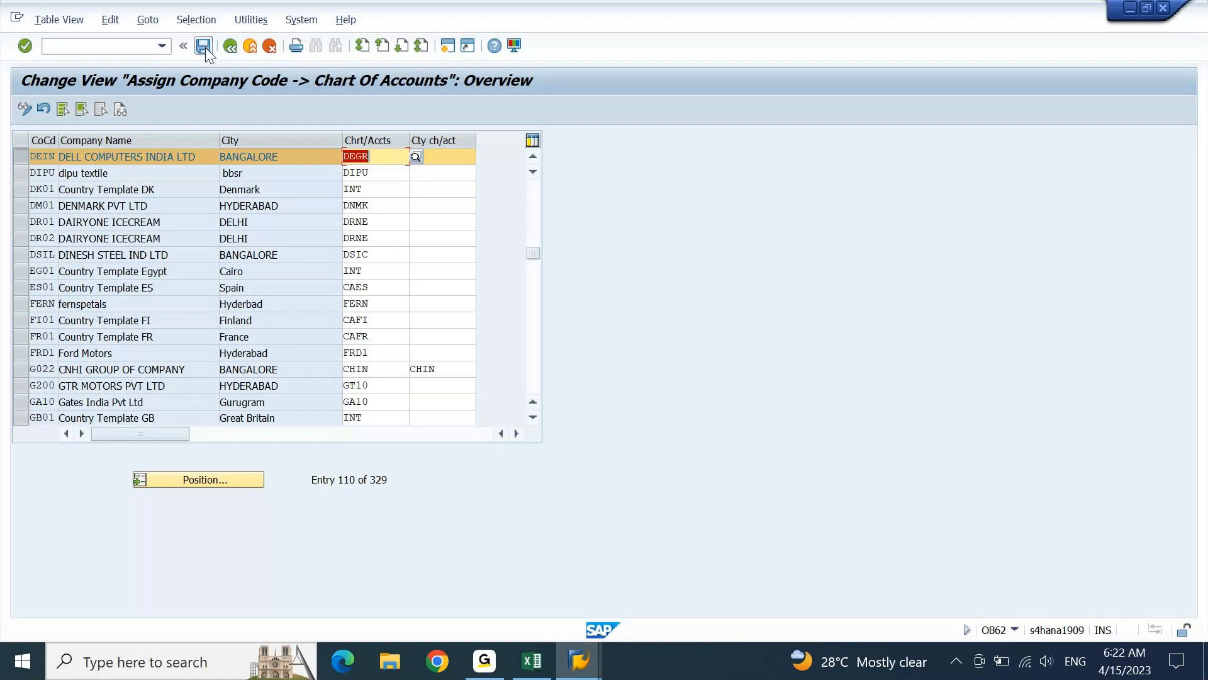
pyautogui.click(203, 45)
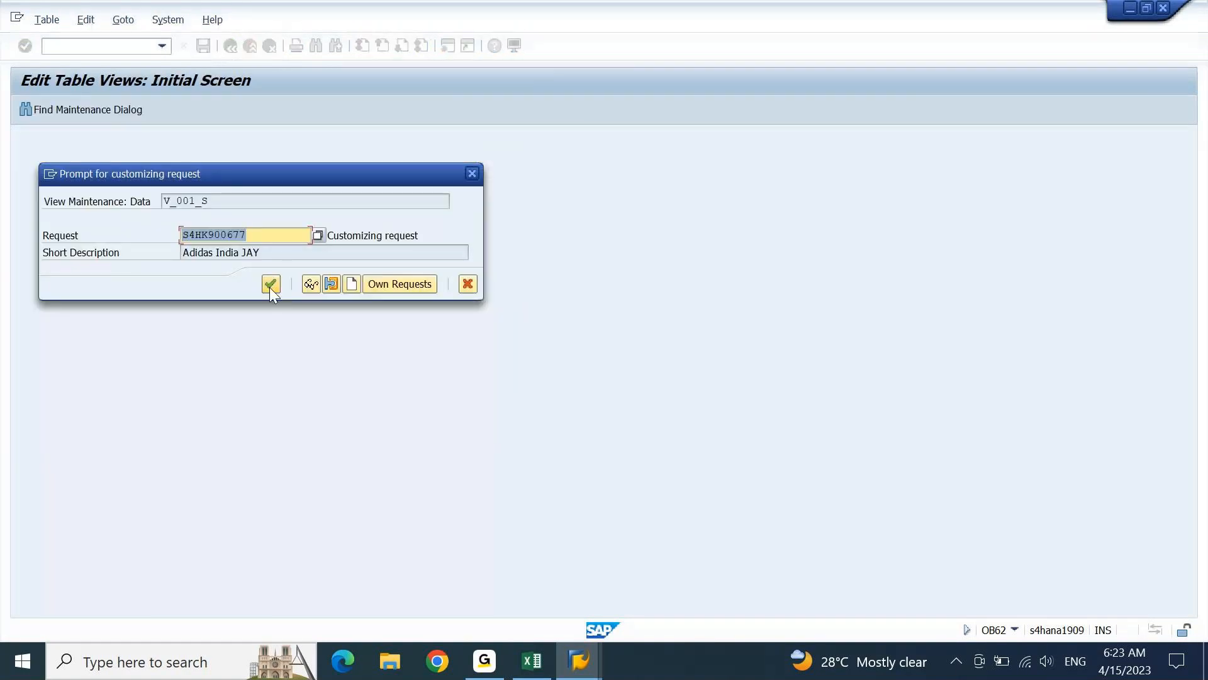
pyautogui.click(270, 286)
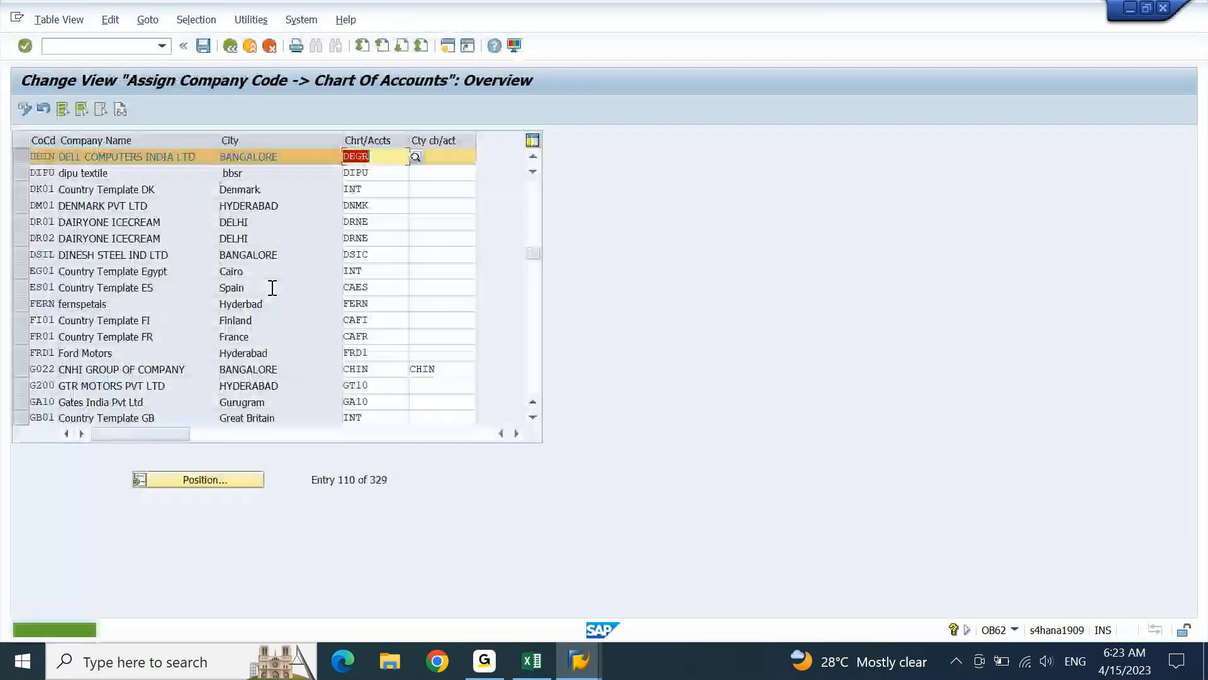
# Switch to the FICO workbook in Excel and select the OBD4 code of the Define Account Groups step
pyautogui.click(540, 672)
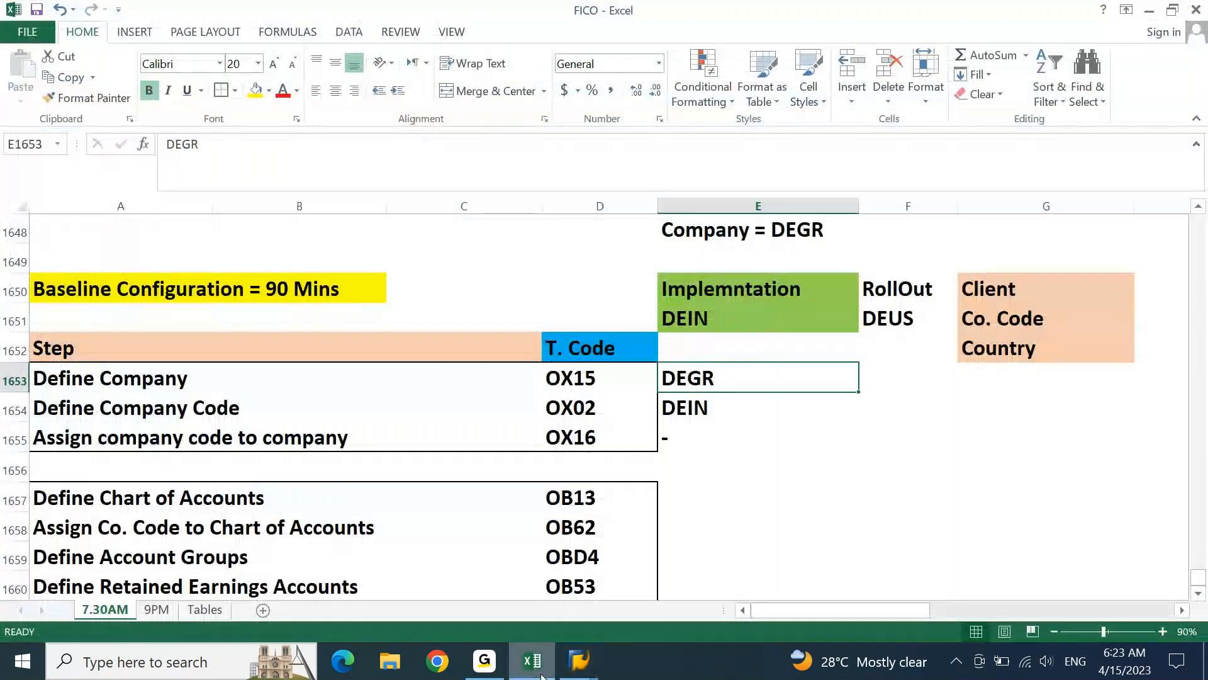
pyautogui.press('Down')
pyautogui.press('Left')
pyautogui.press('Down')
pyautogui.press('Down')
pyautogui.press('Down')
pyautogui.press('Down')
pyautogui.press('Down')
pyautogui.press('Down')
pyautogui.press('Down')
pyautogui.press('Down')
pyautogui.press('Down')
pyautogui.press('Down')
pyautogui.press('Down')
pyautogui.press('Down')
pyautogui.press('Down')
pyautogui.press('Down')
pyautogui.press('Down')
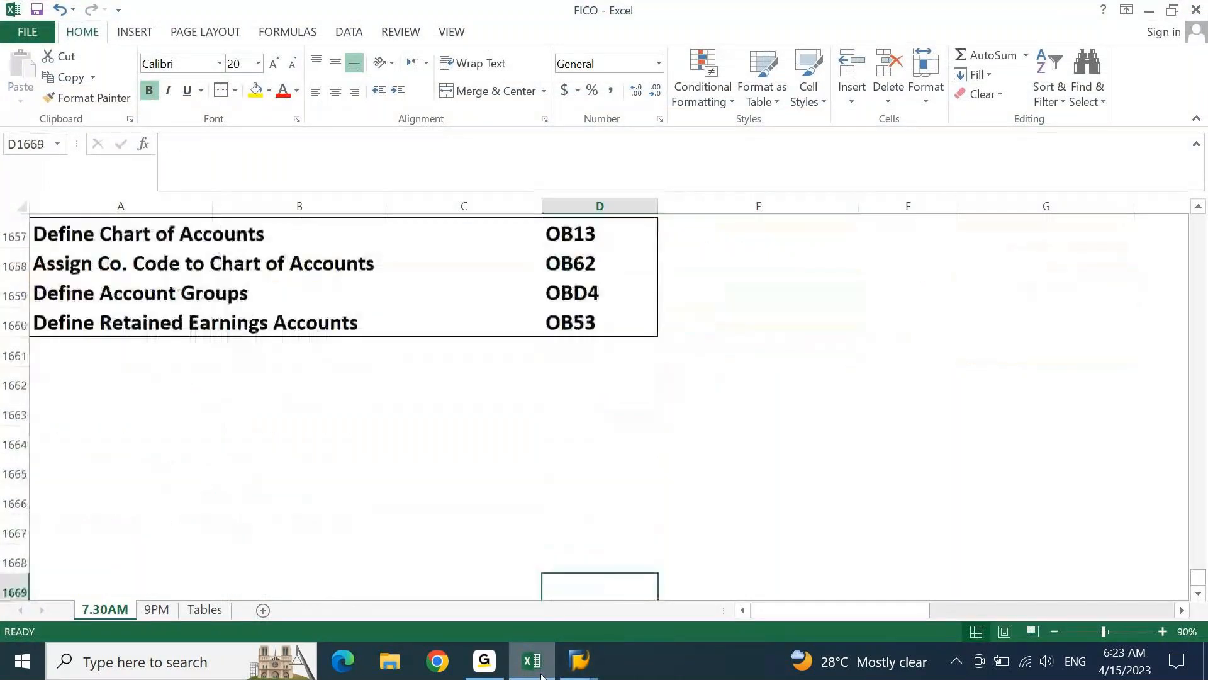
pyautogui.press('Up')
pyautogui.press('Up')
pyautogui.press('Up')
pyautogui.press('Up')
pyautogui.press('Up')
pyautogui.press('Up')
pyautogui.press('Up')
pyautogui.press('Up')
pyautogui.press('Up')
pyautogui.press('Up')
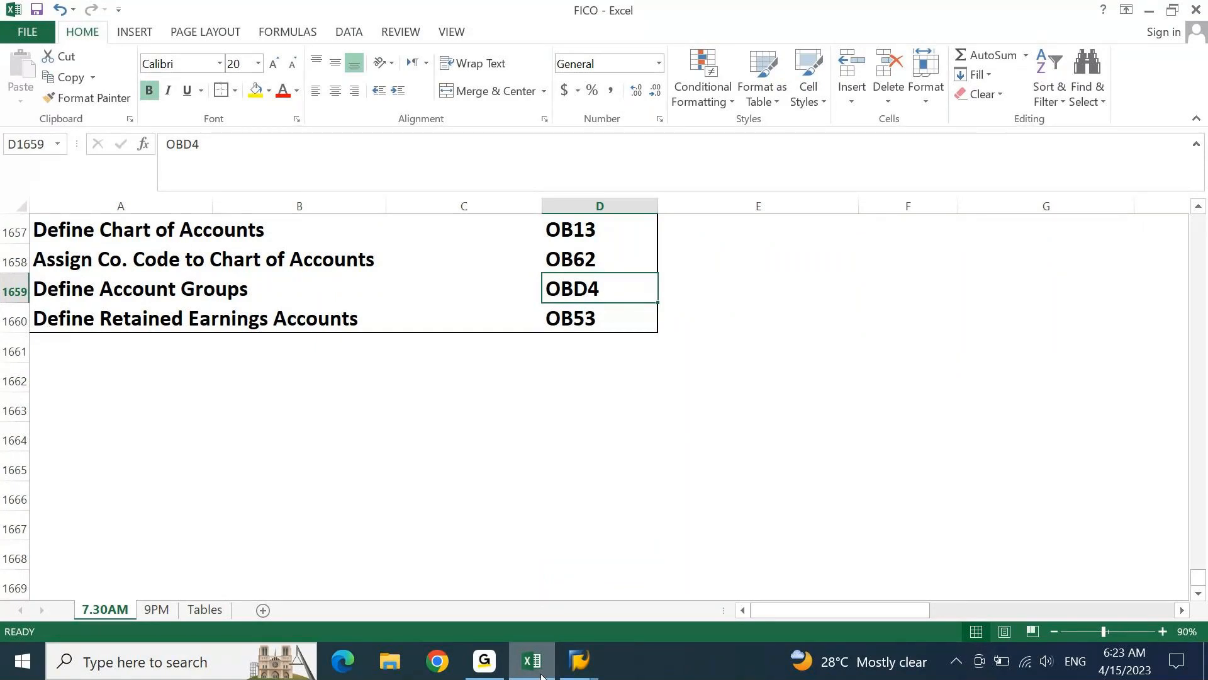
# Enter the note "Assets = 1, Liability = 2, Income = 3, Expense = 4" in E1659 beside the OBD4 code
pyautogui.press('Right')
pyautogui.press('Right')
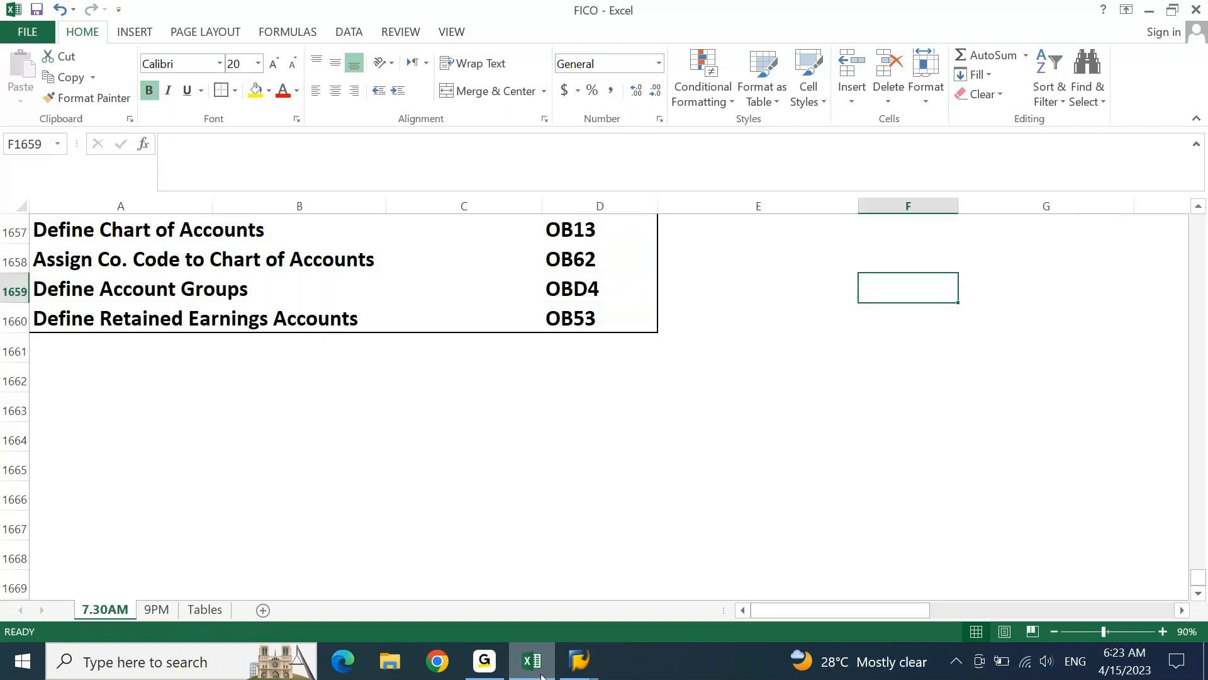
pyautogui.press('Left')
pyautogui.press('Right')
pyautogui.press('Left')
pyautogui.press('F2')
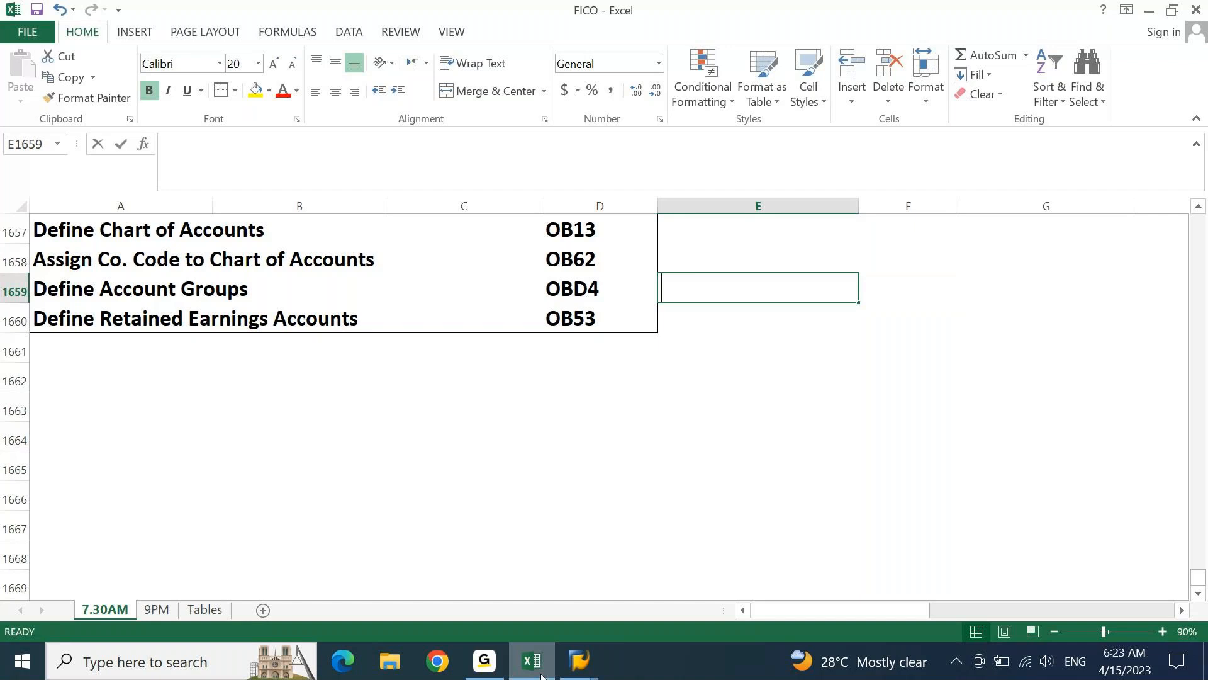
pyautogui.write('Assets = 1')
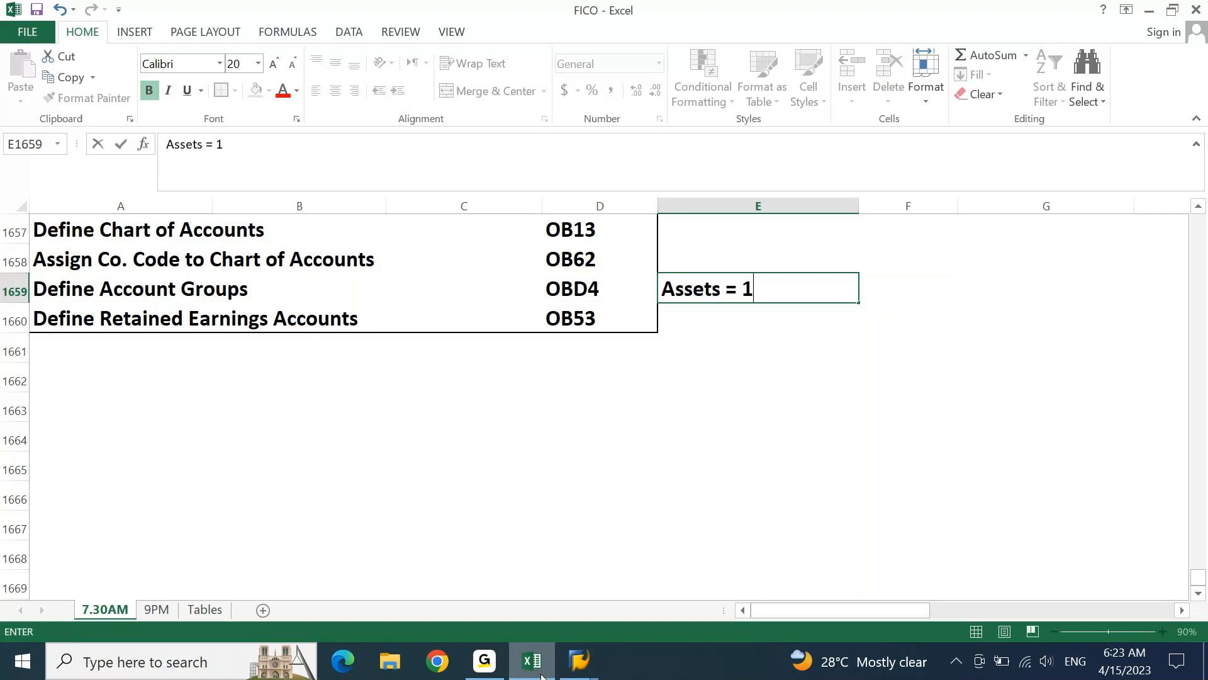
pyautogui.write(', Liabilit')
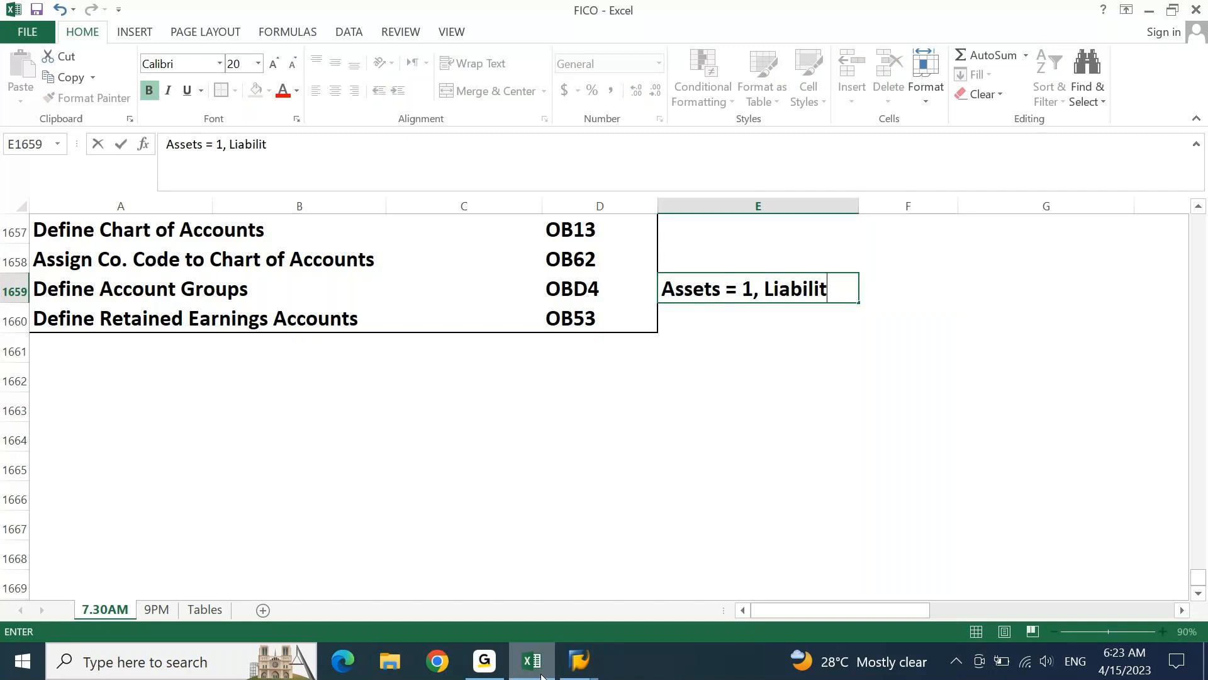
pyautogui.write('y = 2, Income = 3, ')
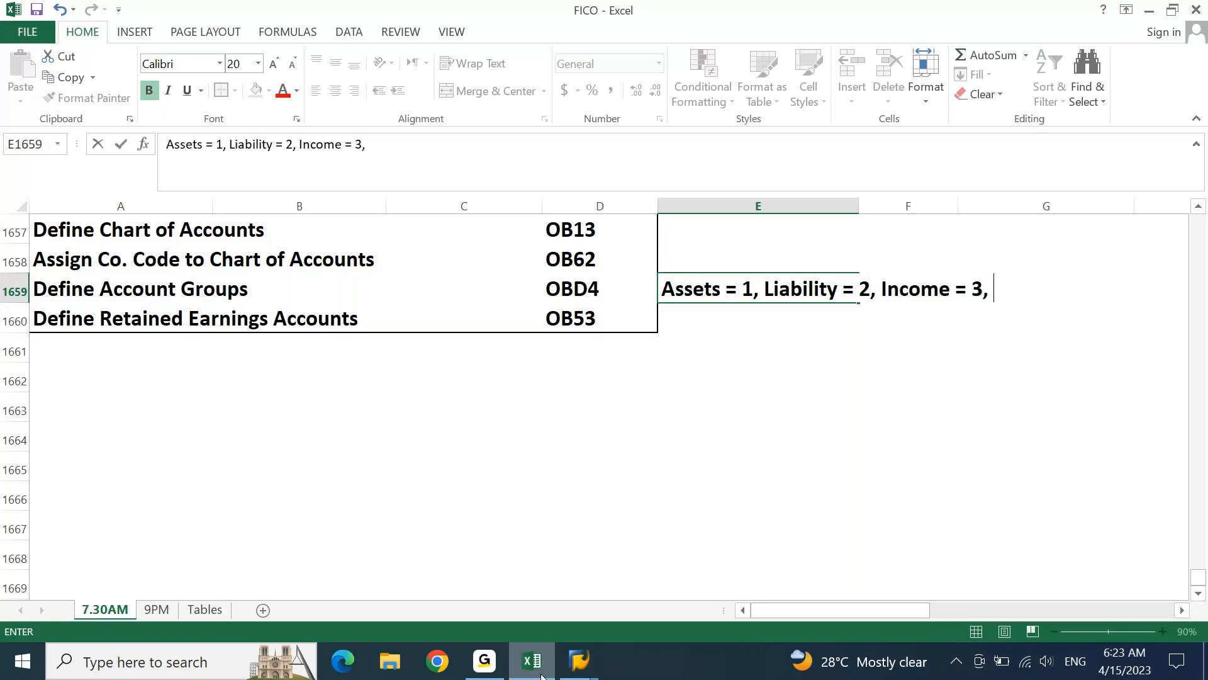
pyautogui.write('Expense = 4')
pyautogui.press('Return')
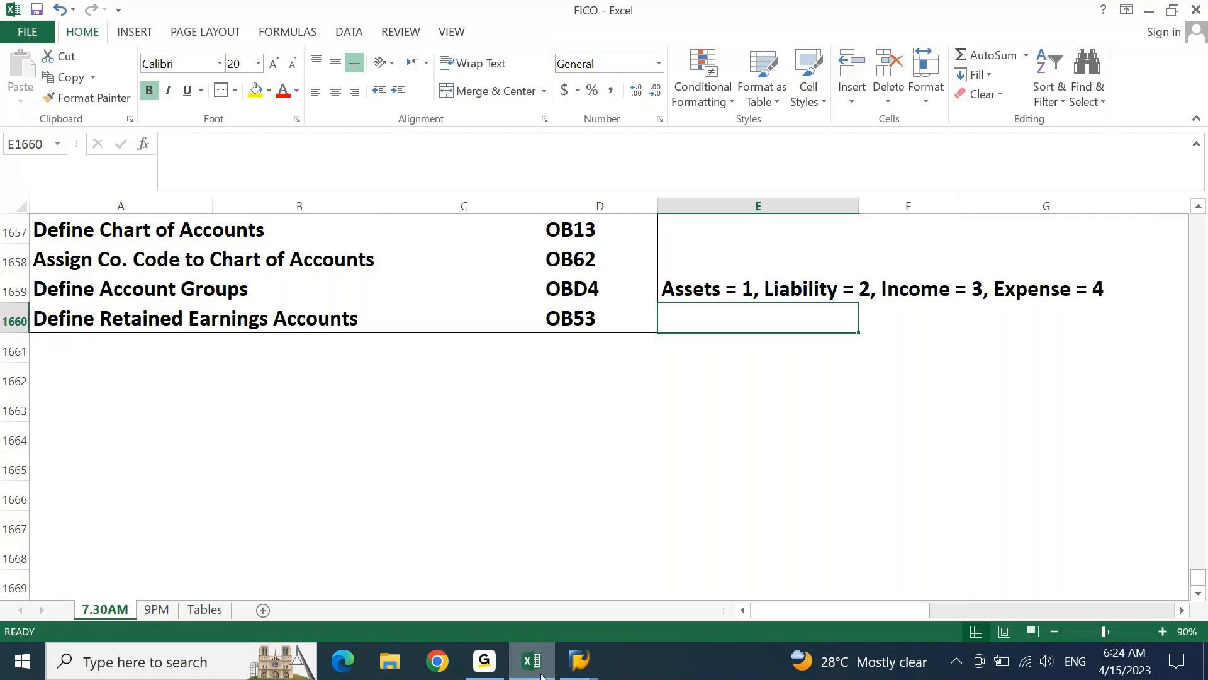
pyautogui.press('Right')
pyautogui.write('Assets')
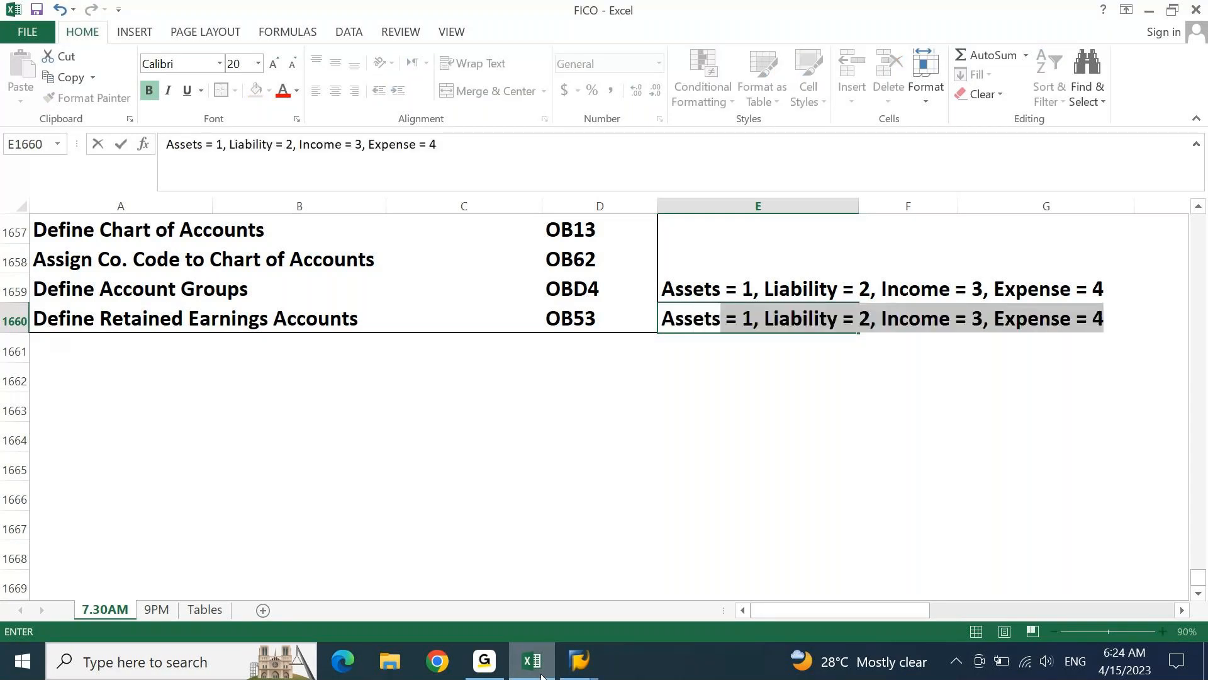
pyautogui.write(':')
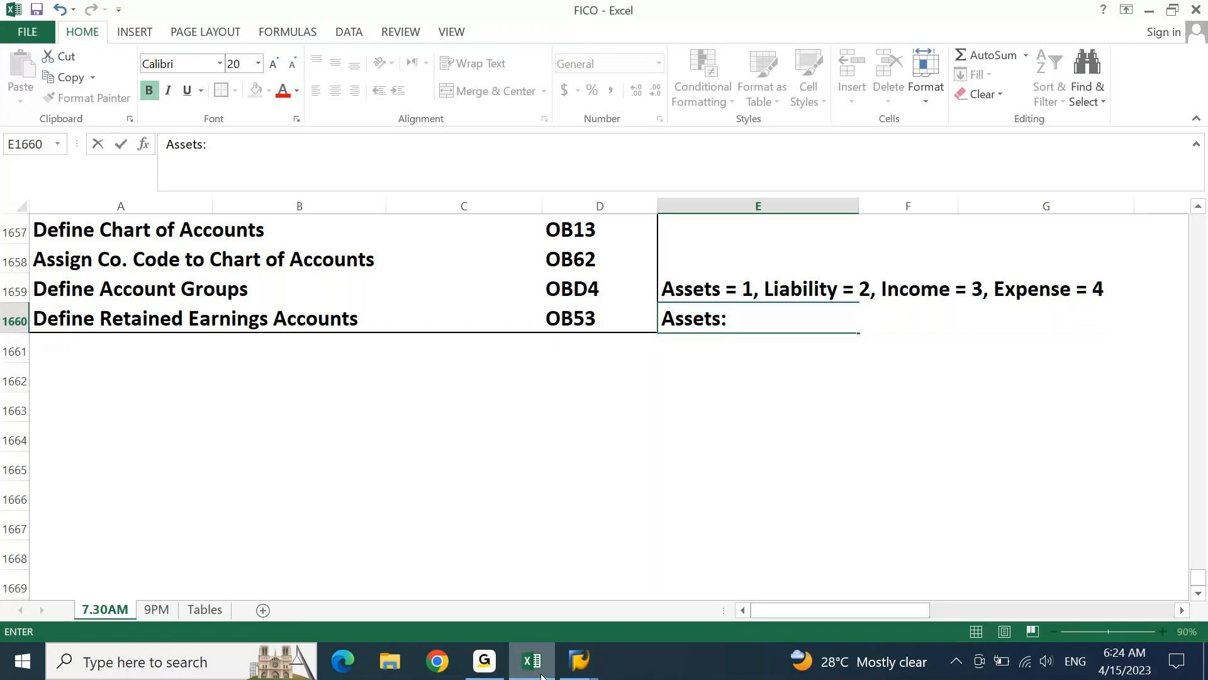
pyautogui.press('Return')
pyautogui.press('Up')
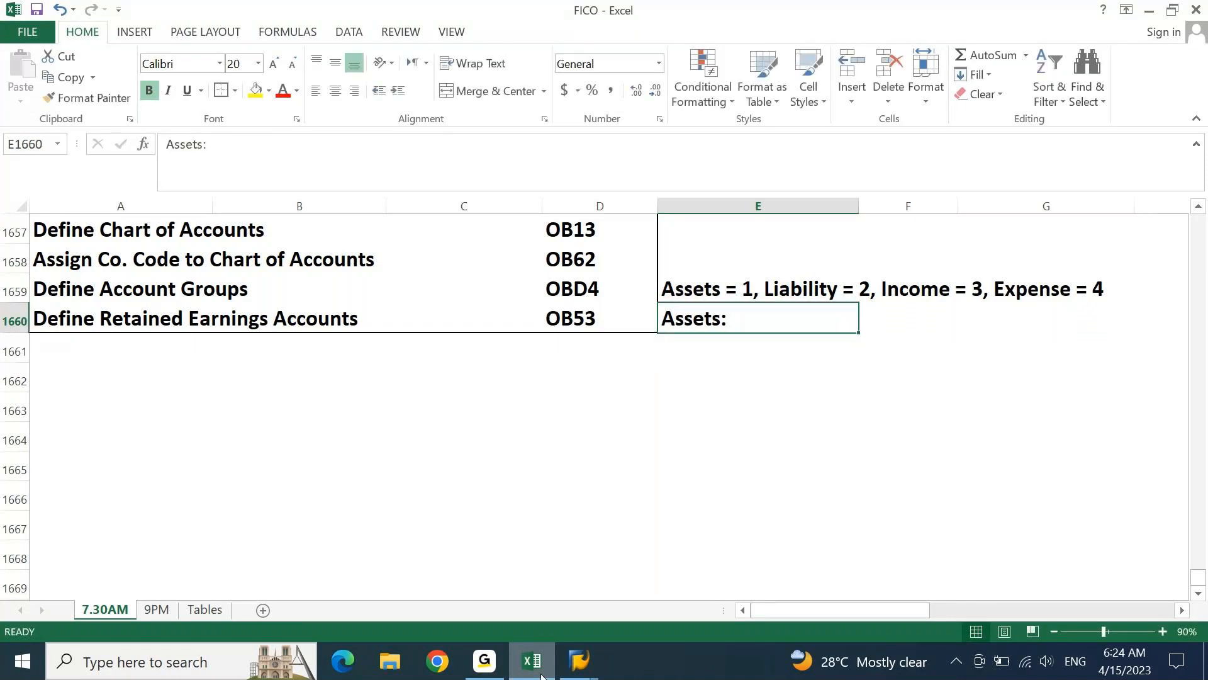
pyautogui.hotkey('alt', 'Tab')
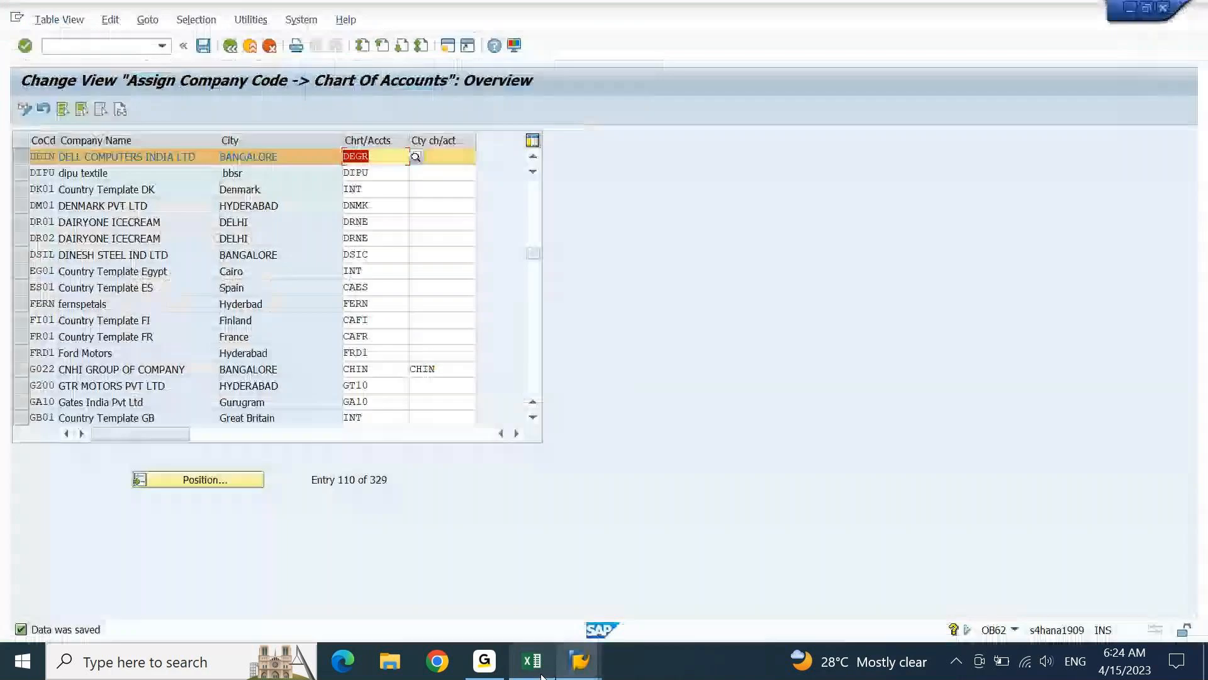
pyautogui.click(541, 676)
pyautogui.press('Delete')
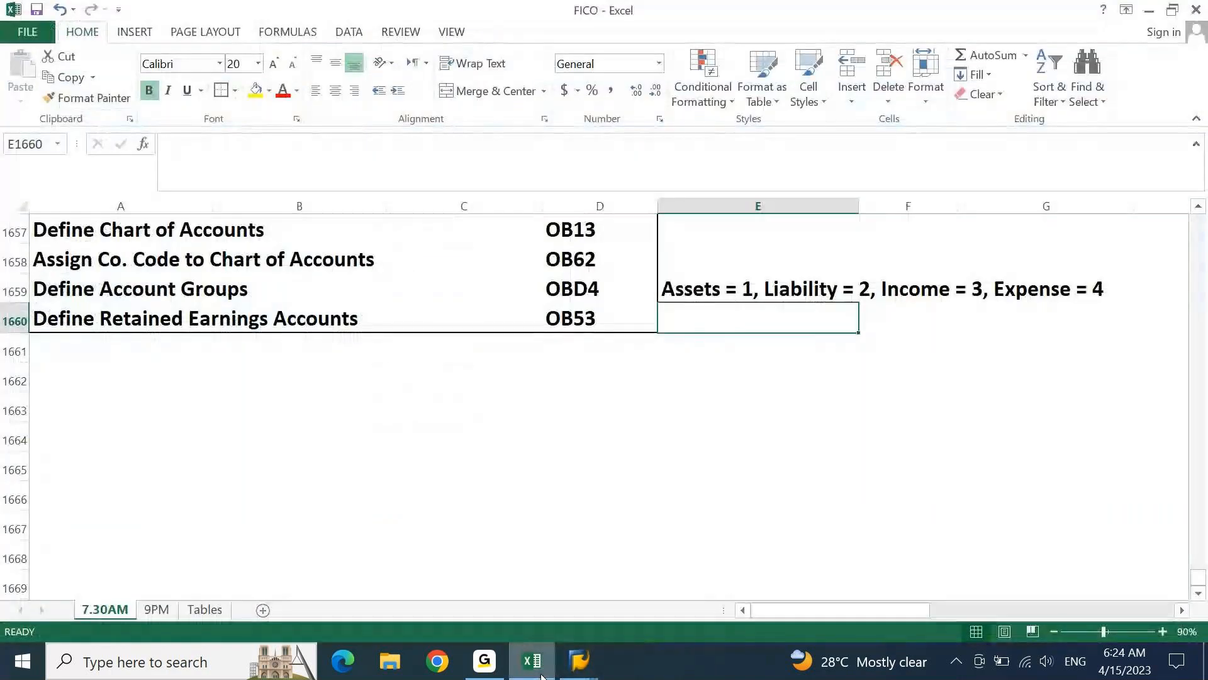
# Switch back to SAP, leave the chart of accounts assignment, and open new entries for G/L account groups from Define Account Group
pyautogui.hotkey('alt', 'Tab')
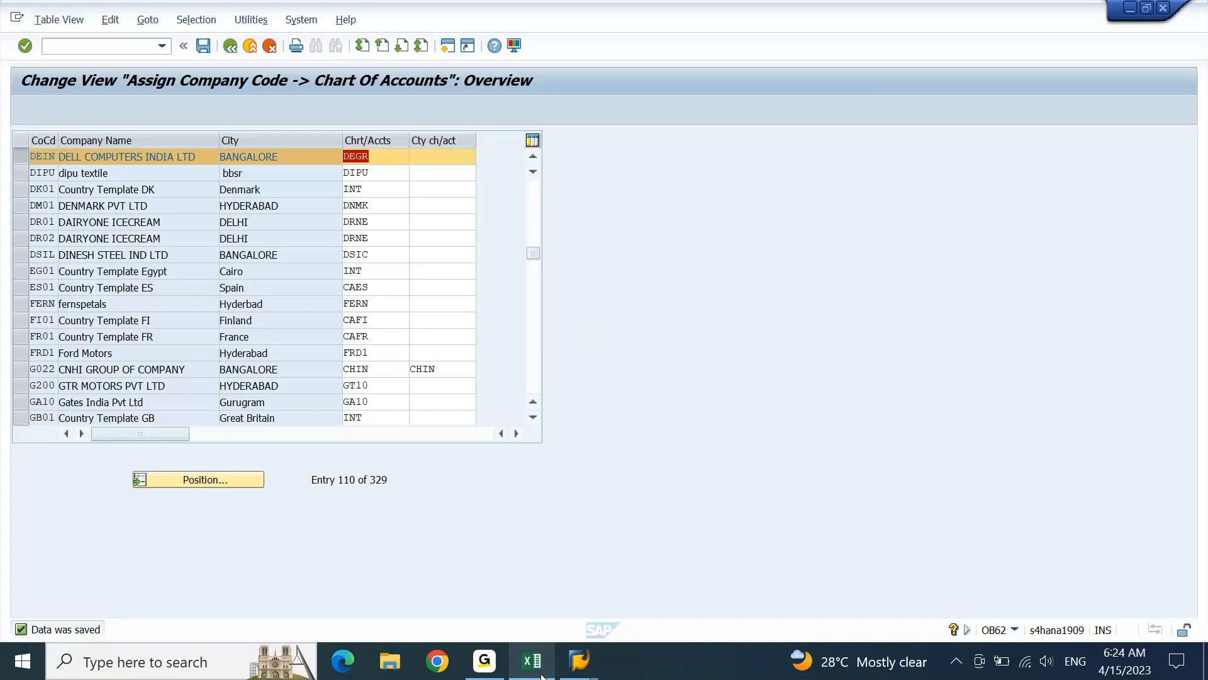
pyautogui.click(231, 47)
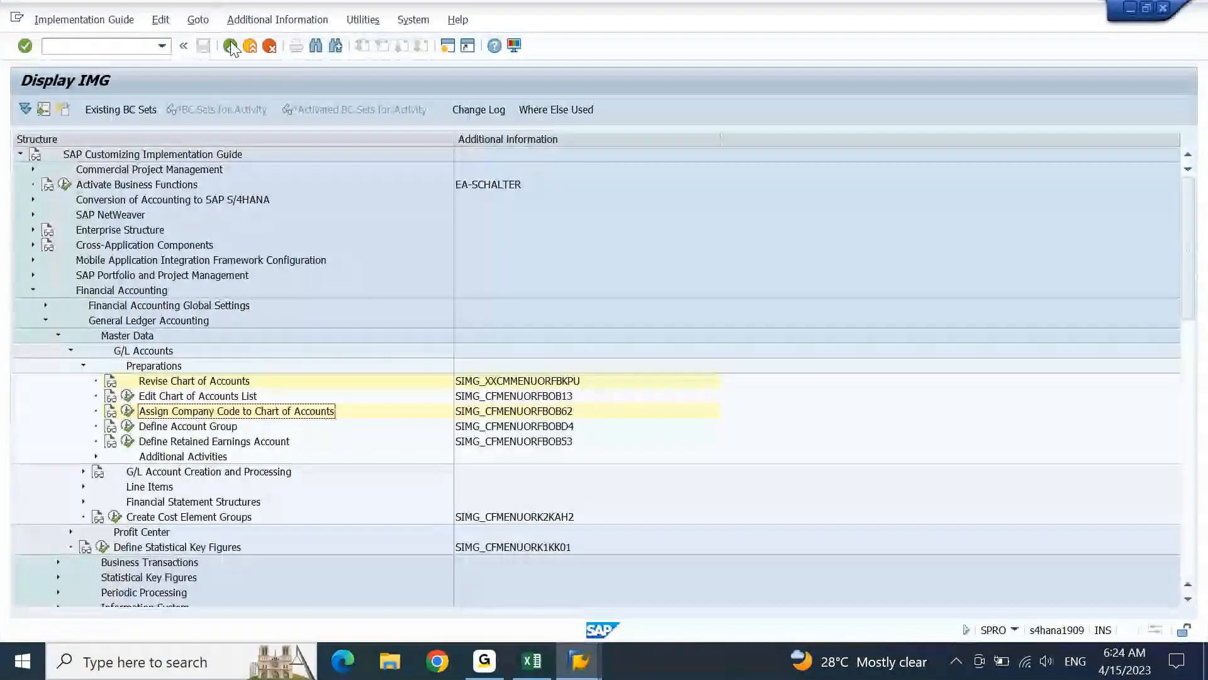
pyautogui.click(210, 427)
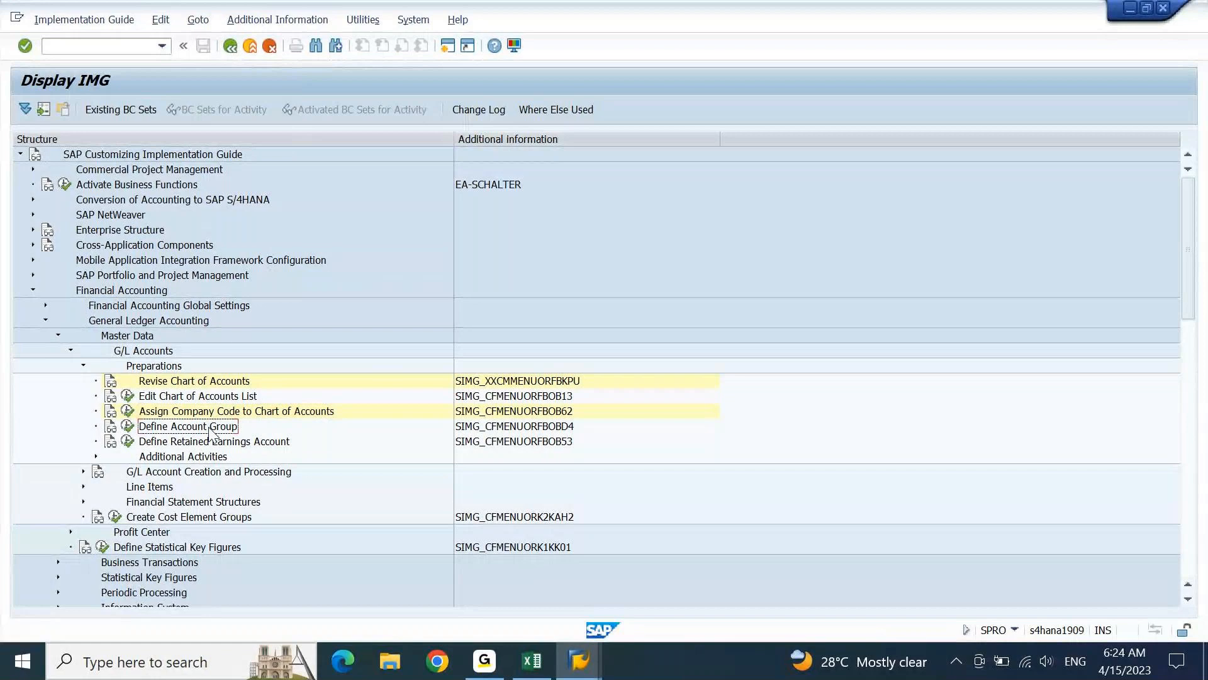
pyautogui.click(128, 428)
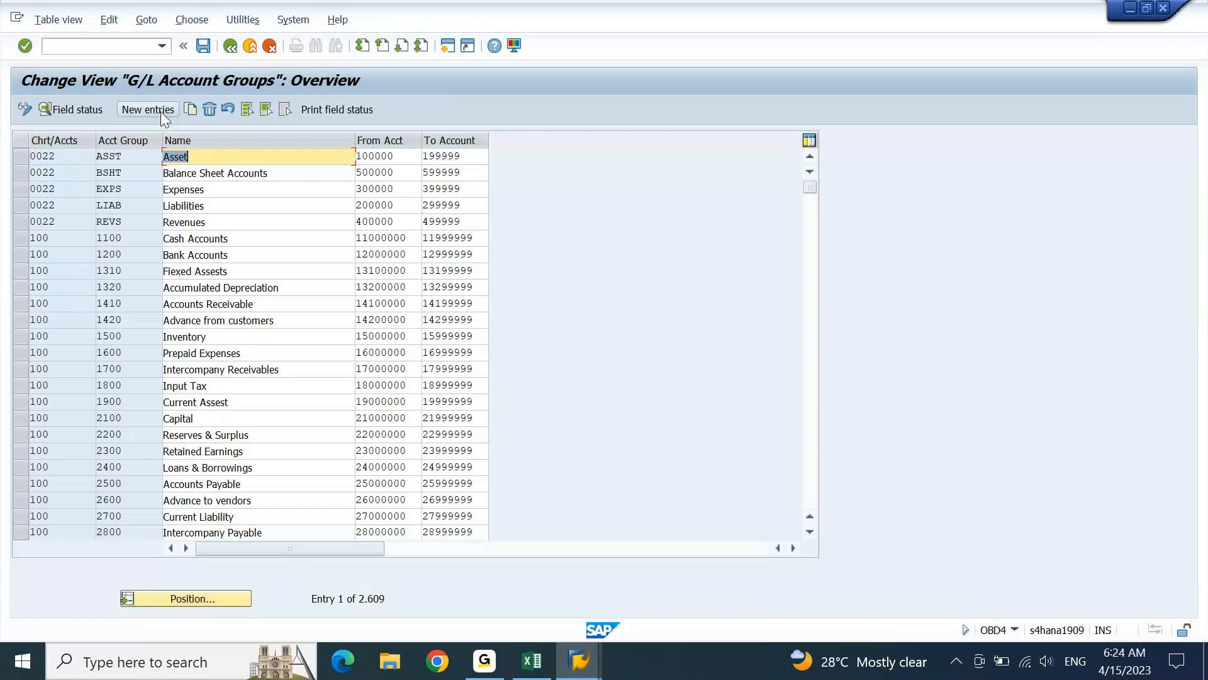
pyautogui.click(160, 112)
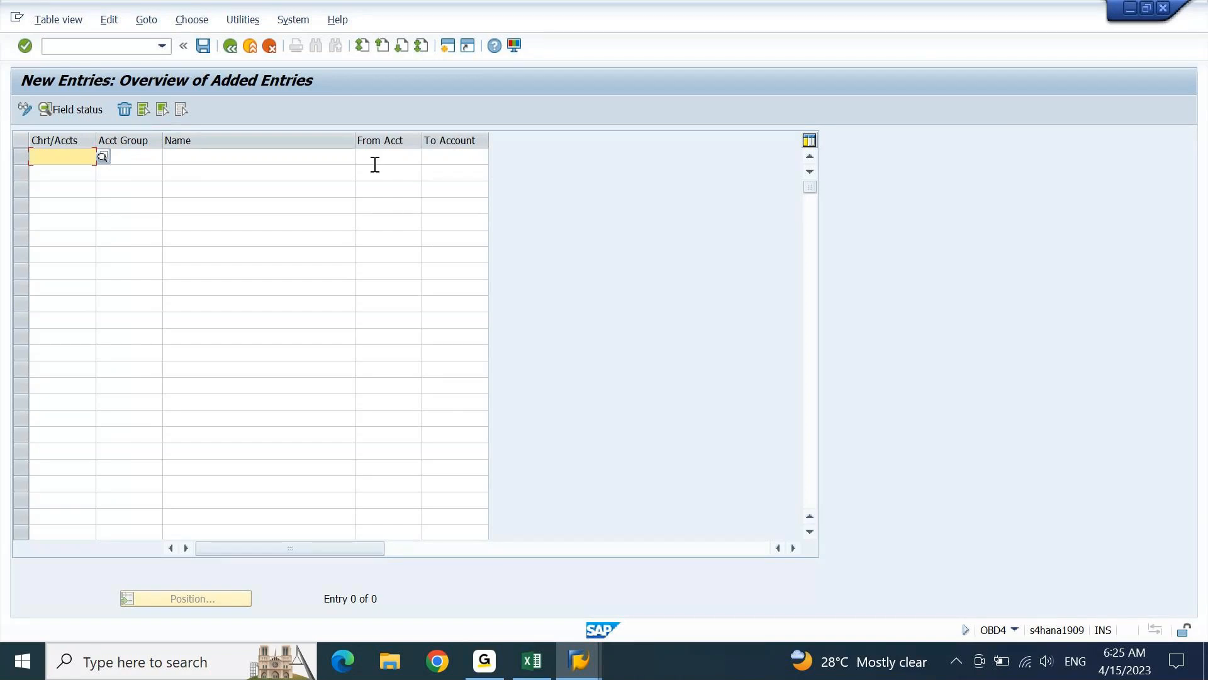
# Switch to the FICO workbook in Excel and review the notes beside the Define Account Groups row
pyautogui.click(532, 662)
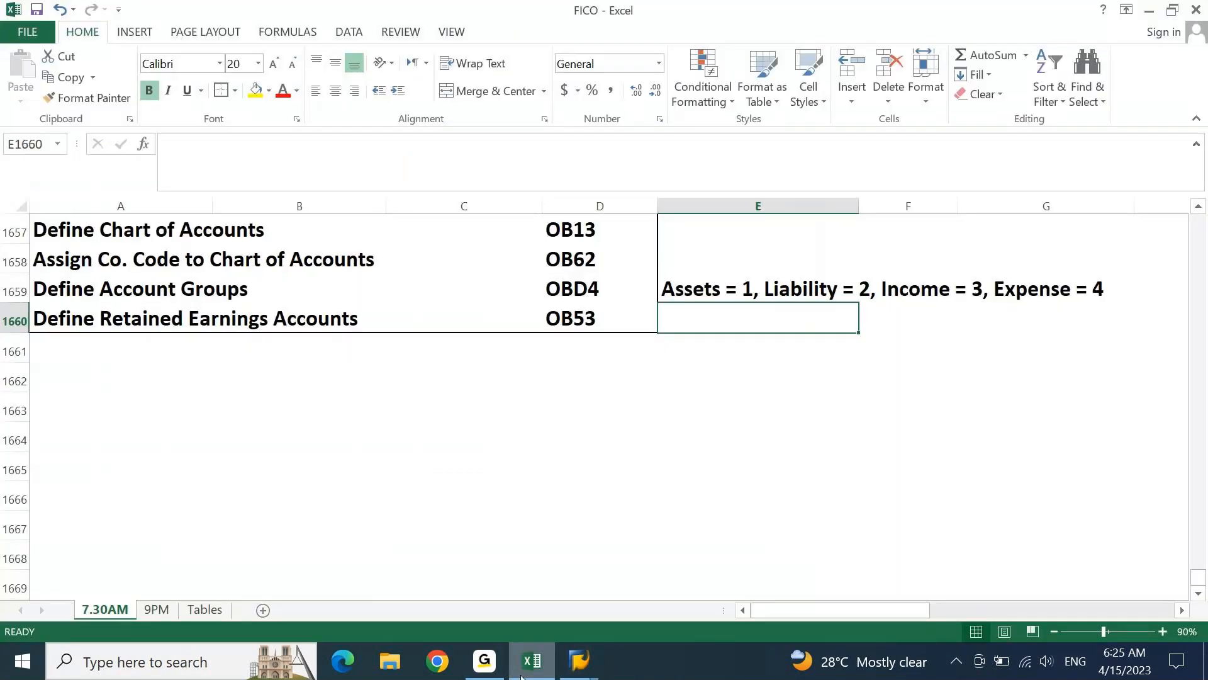
pyautogui.press('Return')
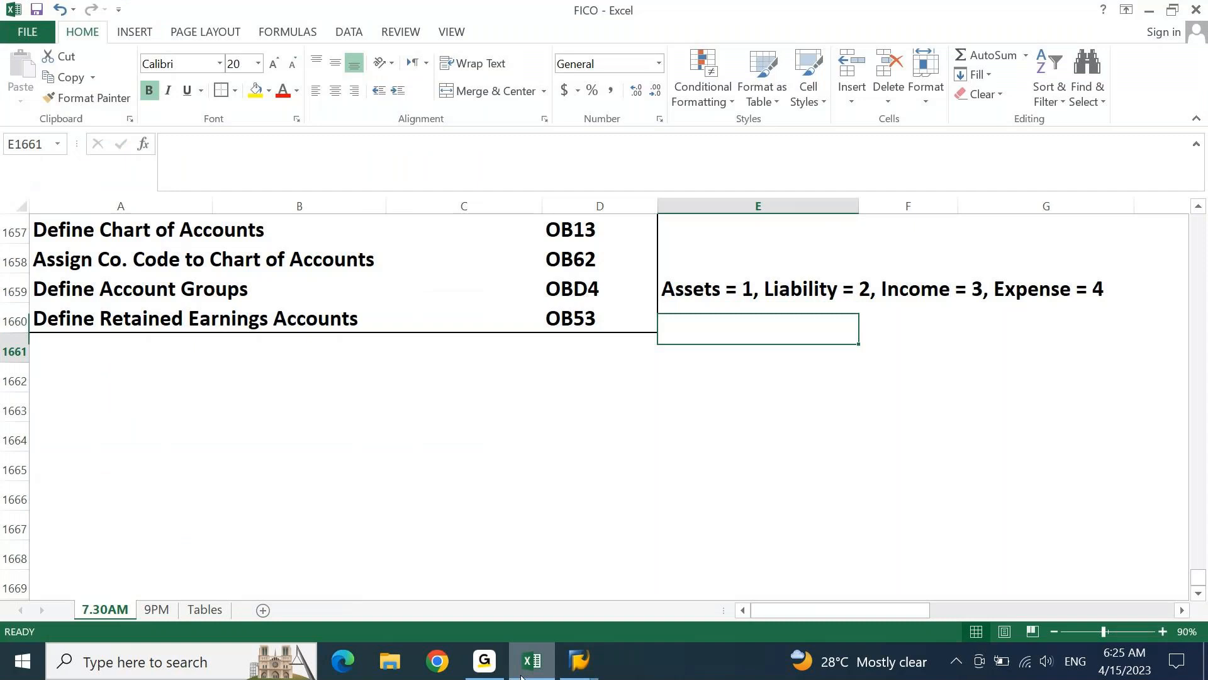
pyautogui.press('Up')
pyautogui.press('Up')
pyautogui.press('Right')
pyautogui.press('Right')
pyautogui.press('Right')
pyautogui.press('Right')
pyautogui.press('Right')
pyautogui.press('Left')
pyautogui.press('Left')
pyautogui.press('Left')
pyautogui.press('Left')
pyautogui.press('Left')
pyautogui.press('Left')
pyautogui.press('Right')
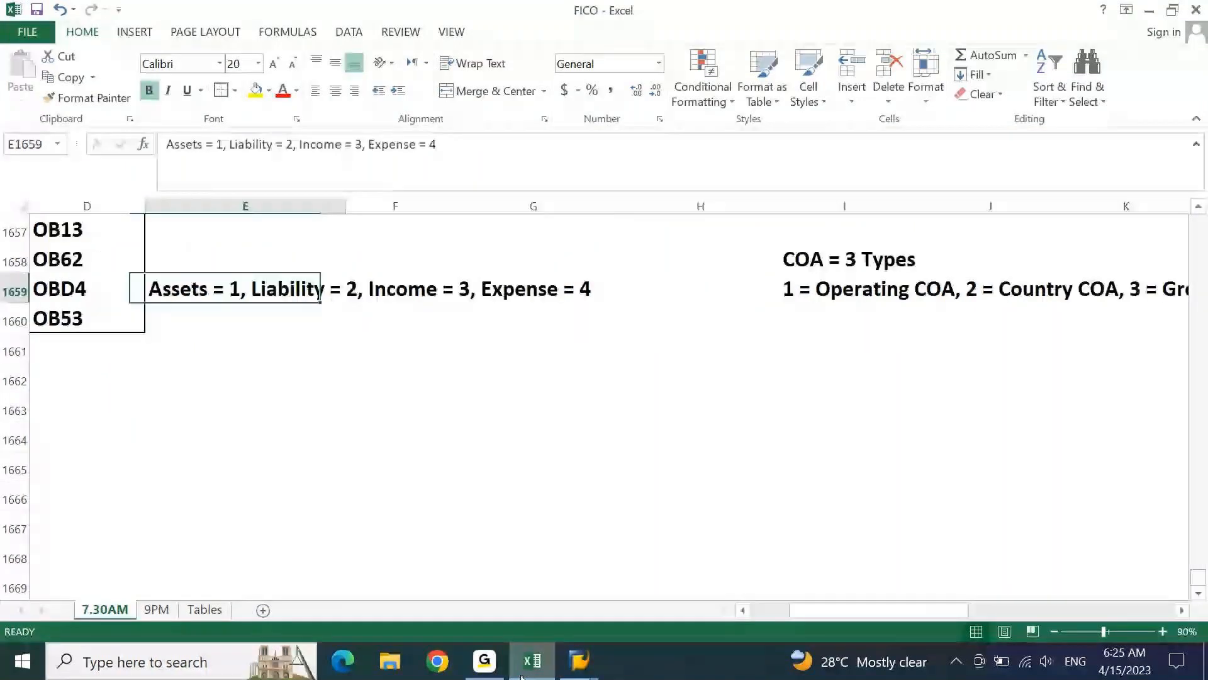
pyautogui.press('Down')
pyautogui.press('Down')
pyautogui.press('Right')
pyautogui.write('coa')
pyautogui.press('BackSpace')
pyautogui.press('BackSpace')
pyautogui.press('BackSpace')
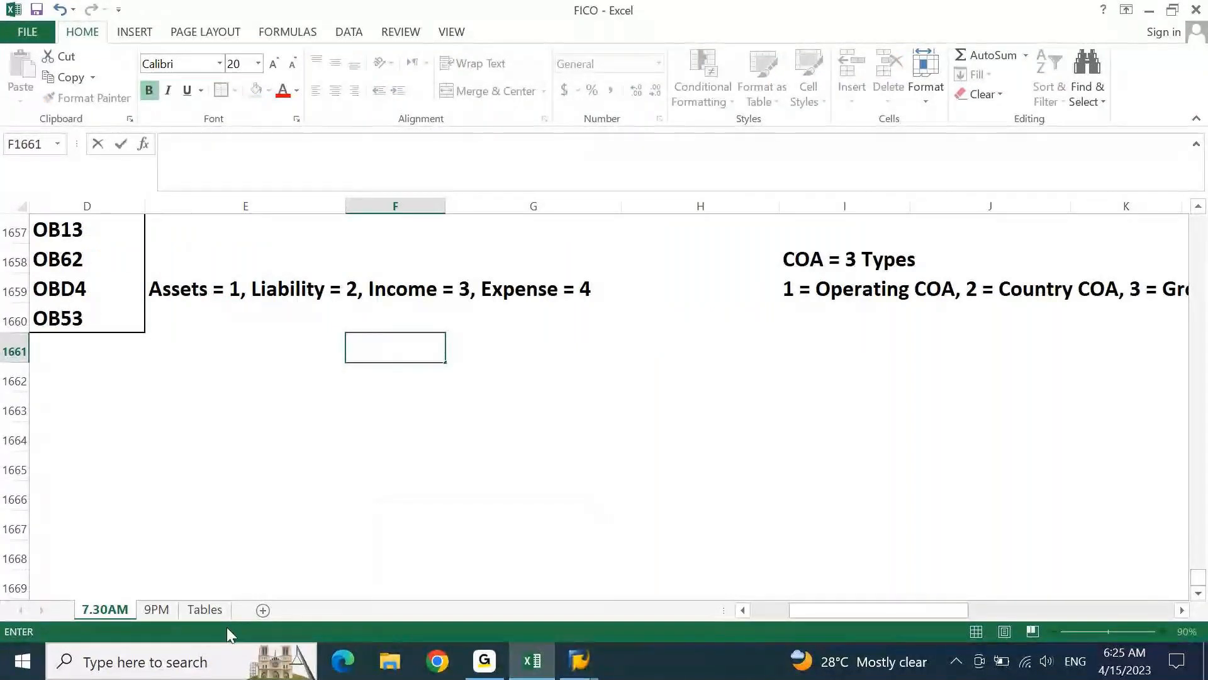
# Go to the Tables sheet and enter the title "ACCOUNT GROUPS IN COA" in cell H1
pyautogui.click(196, 609)
pyautogui.click(196, 609)
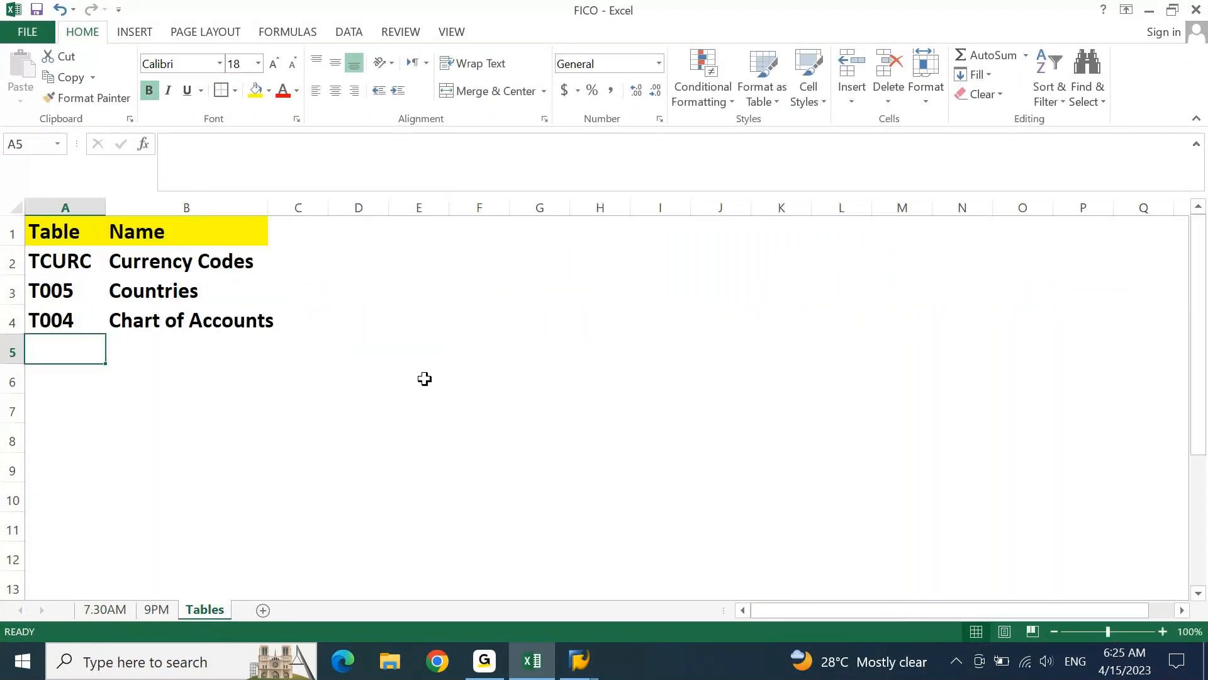
pyautogui.click(602, 243)
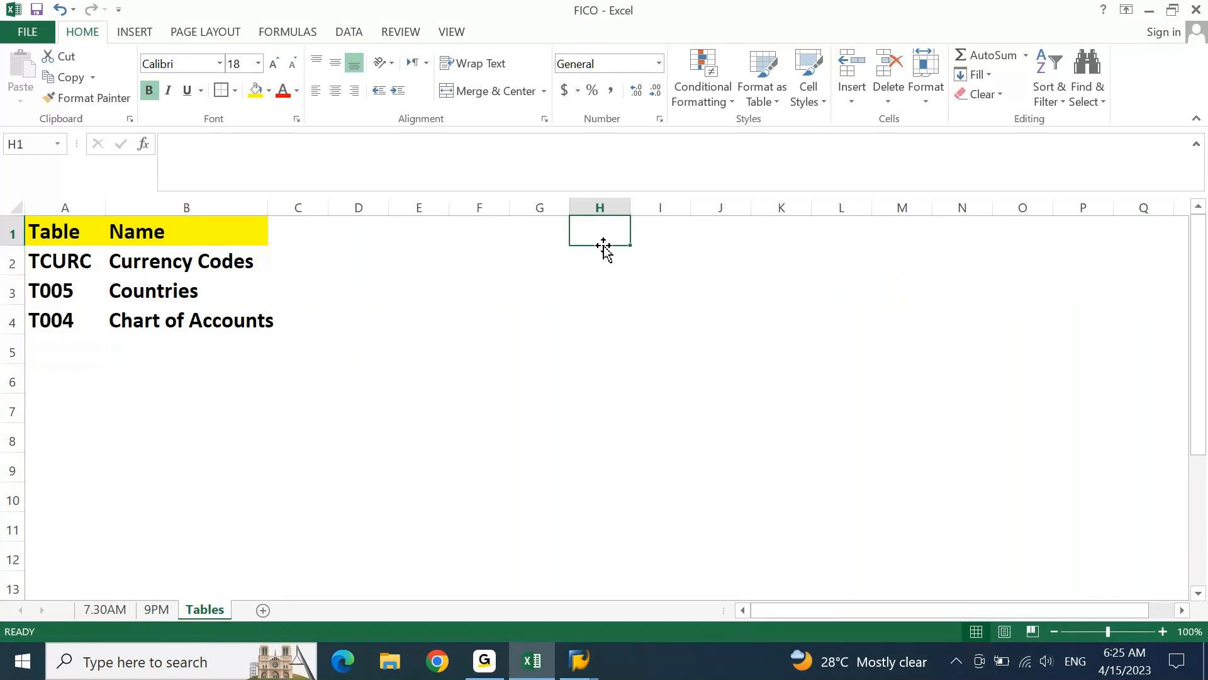
pyautogui.write('ACCOUNT ')
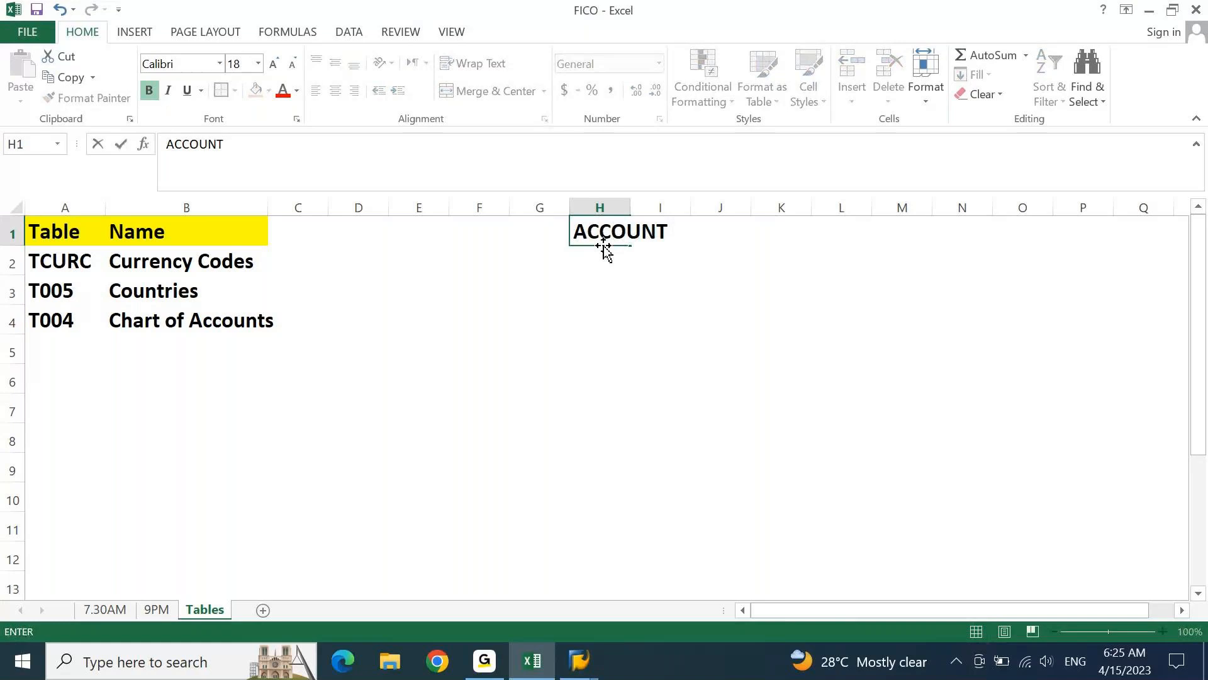
pyautogui.write('GROUPS IN COA')
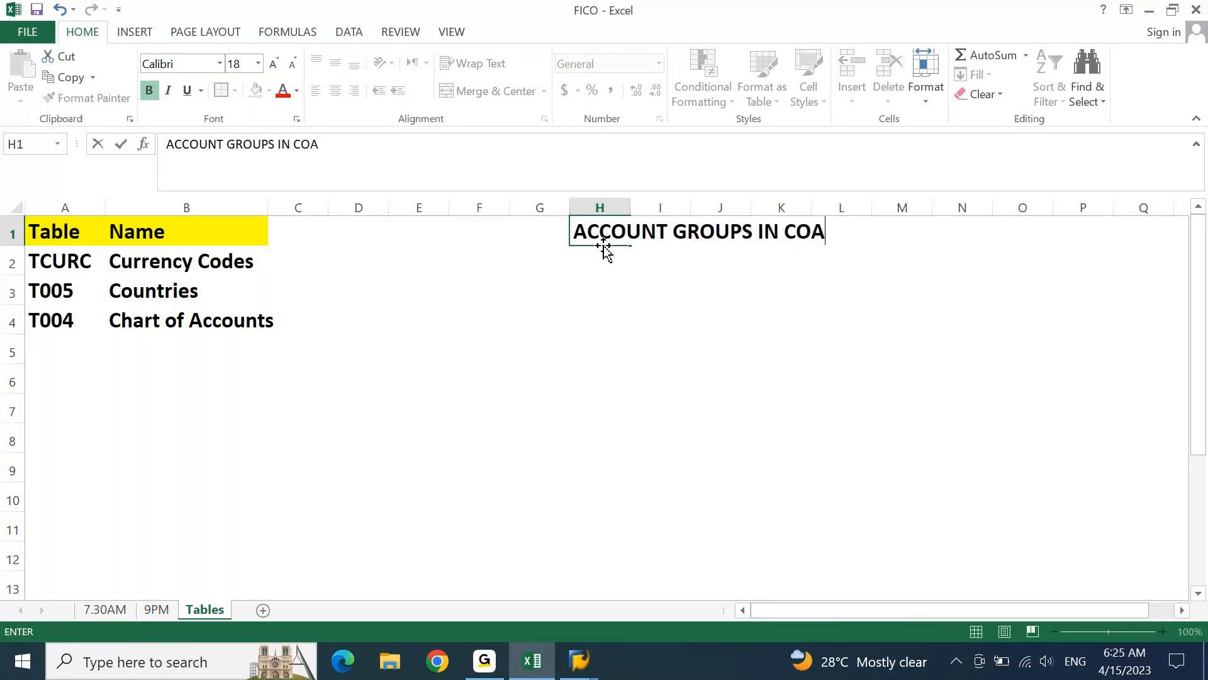
pyautogui.press('Return')
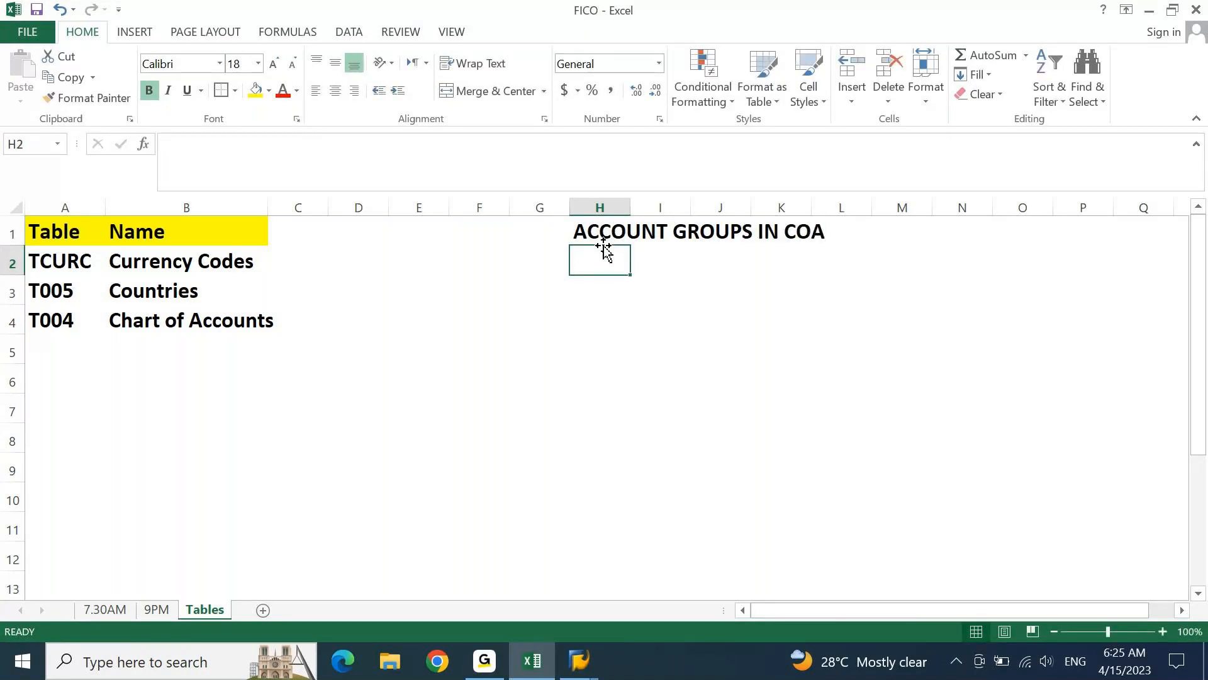
# Enter the headers COA, A/C GRP and NAME in H2 to J2, following the columns of SAP's new entries view
pyautogui.write('COA')
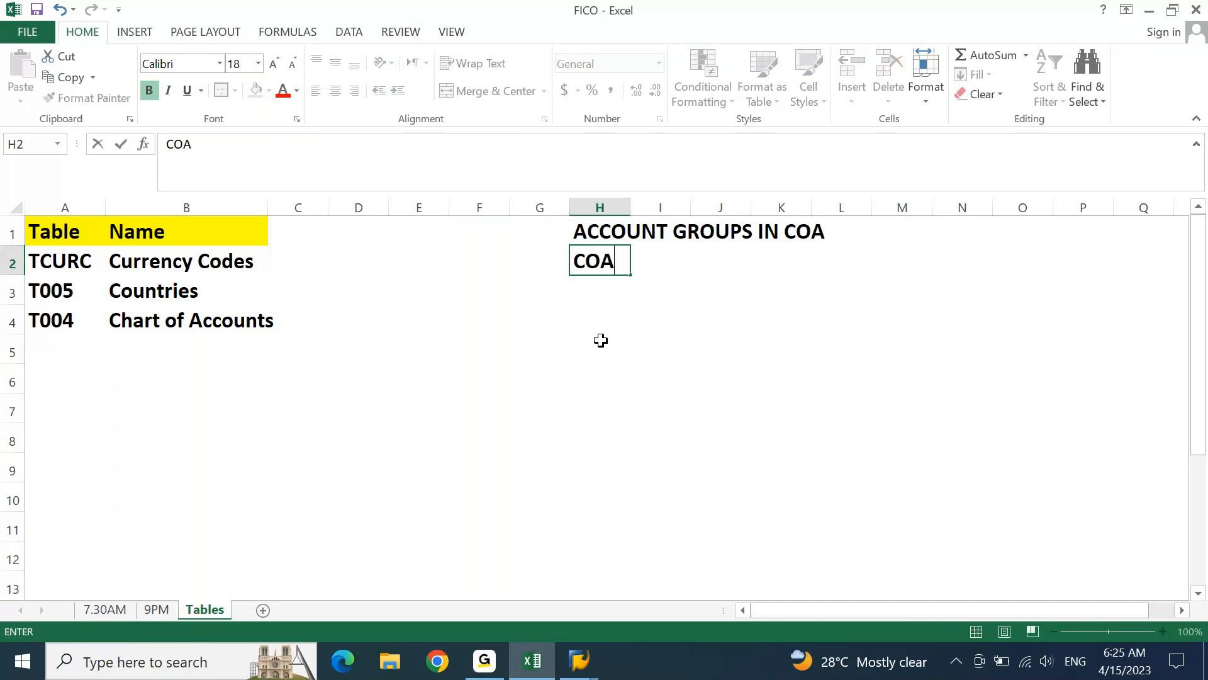
pyautogui.press('Tab')
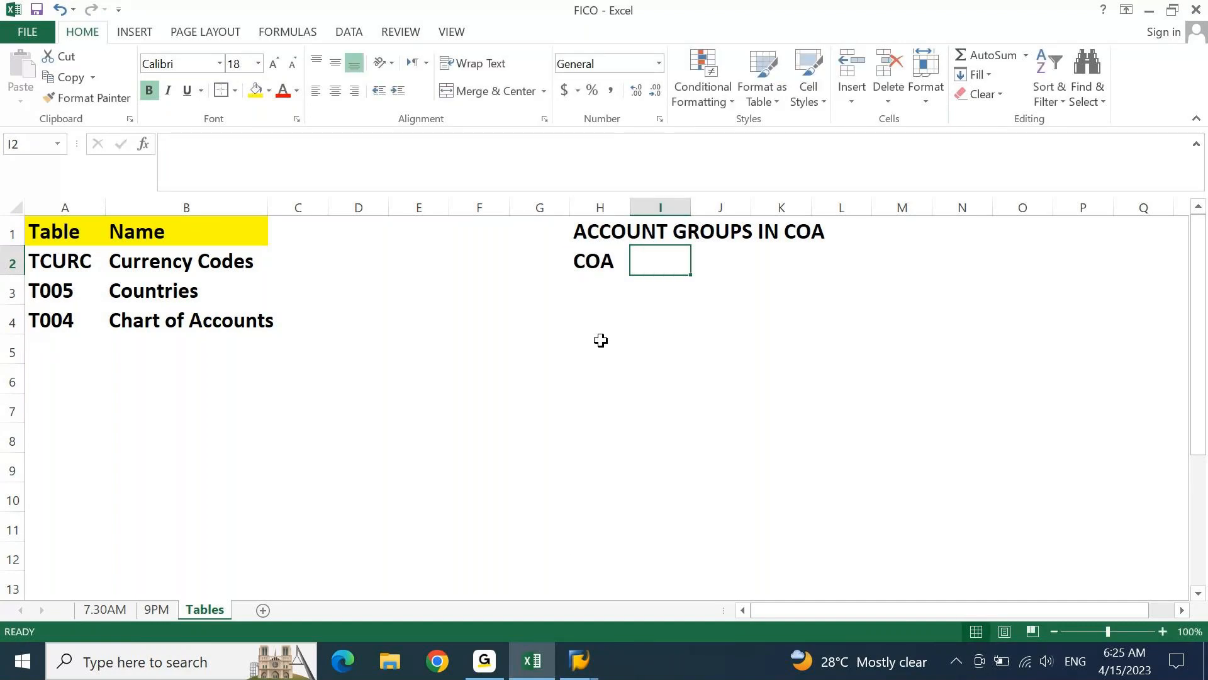
pyautogui.hotkey('alt', 'Tab')
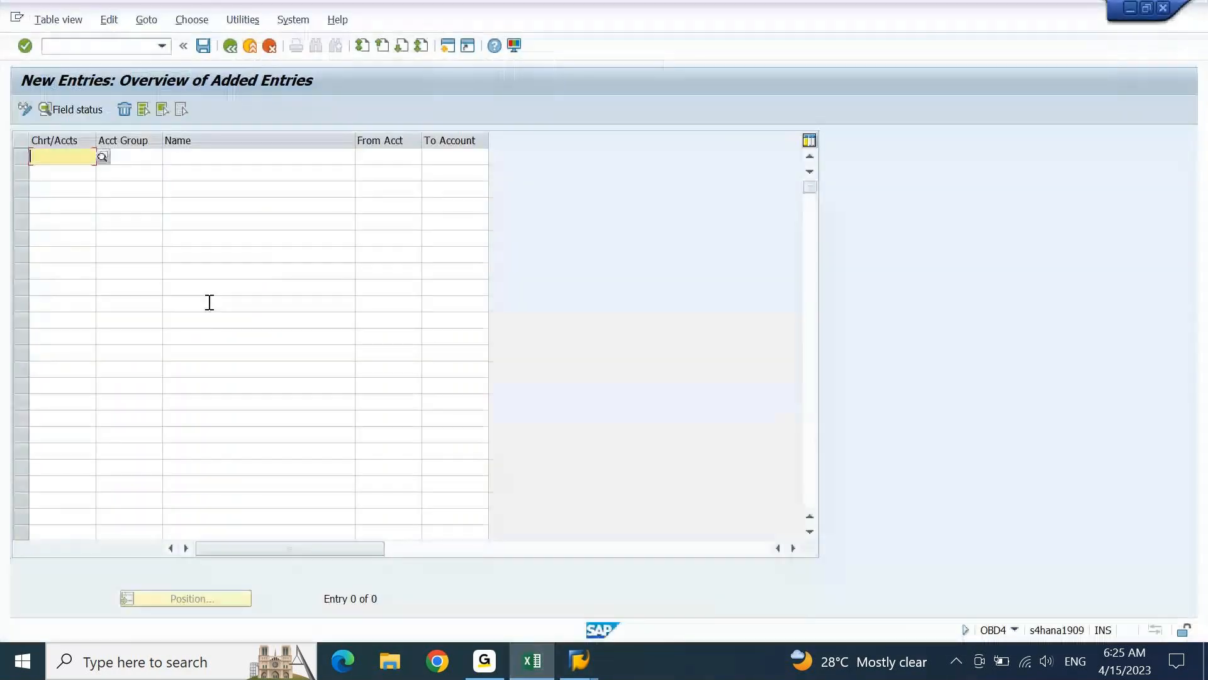
pyautogui.click(532, 660)
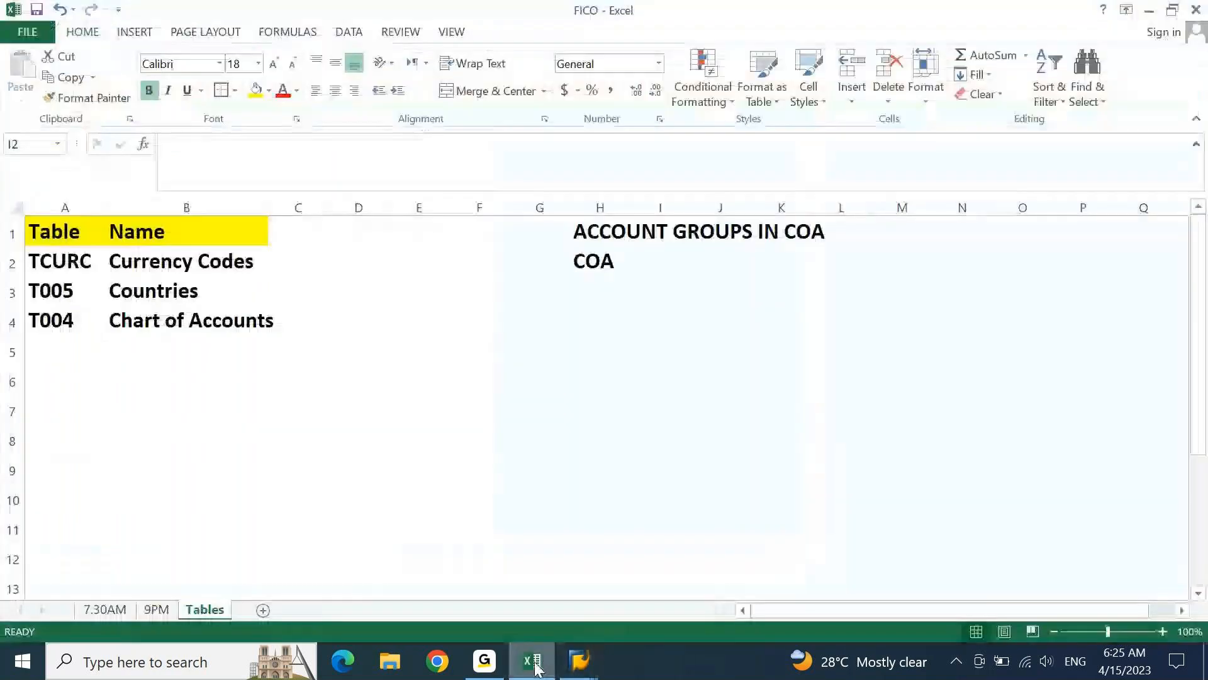
pyautogui.click(649, 265)
pyautogui.write('A/C ')
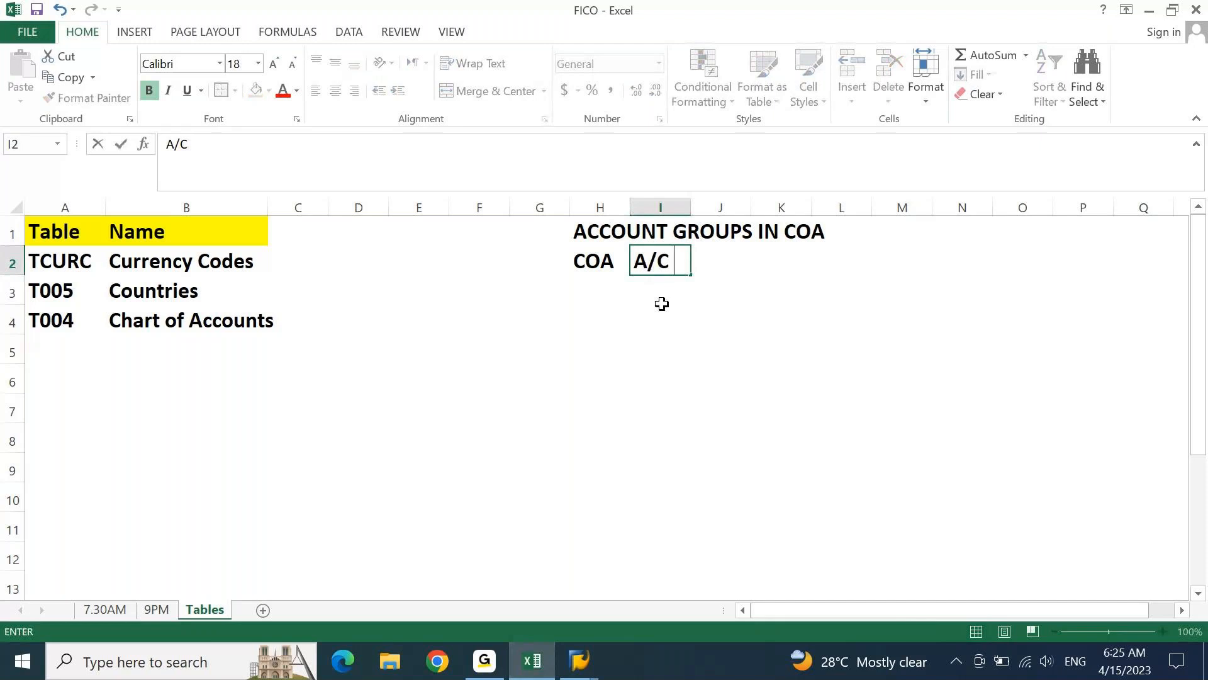
pyautogui.write('GRP')
pyautogui.press('Tab')
pyautogui.write('N')
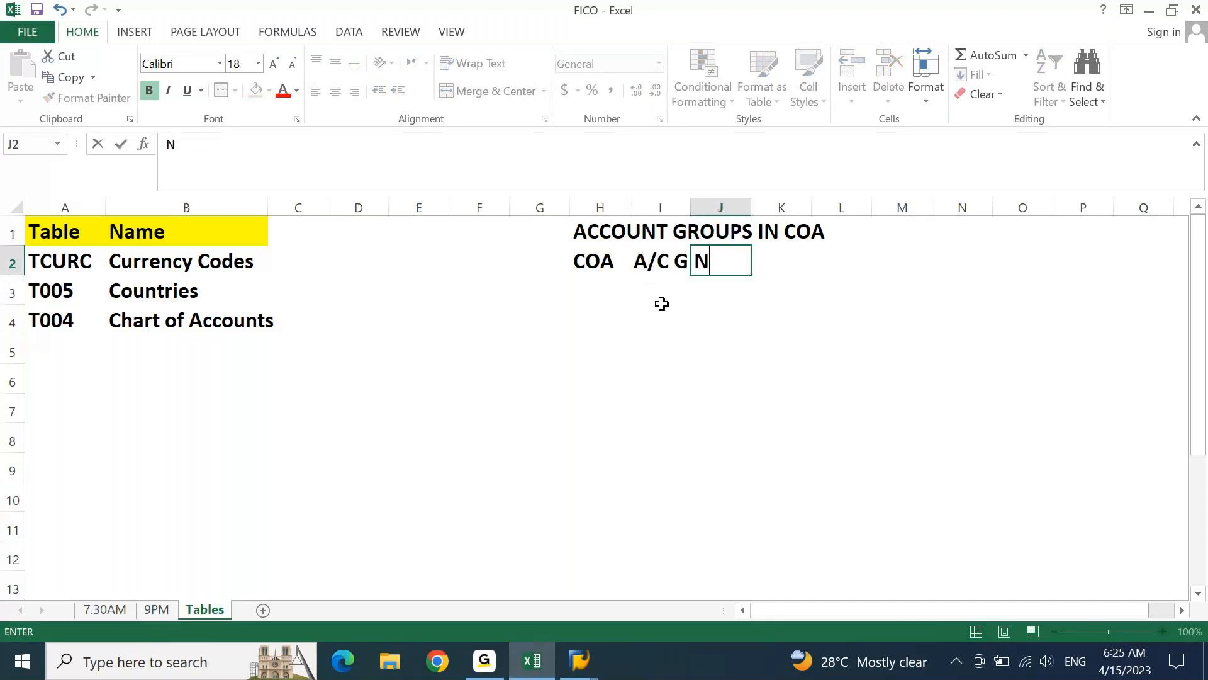
pyautogui.write('AME')
pyautogui.hotkey('ctrl', 'Return')
# AutoFit the width of the A/C GRP column
pyautogui.press('Left')
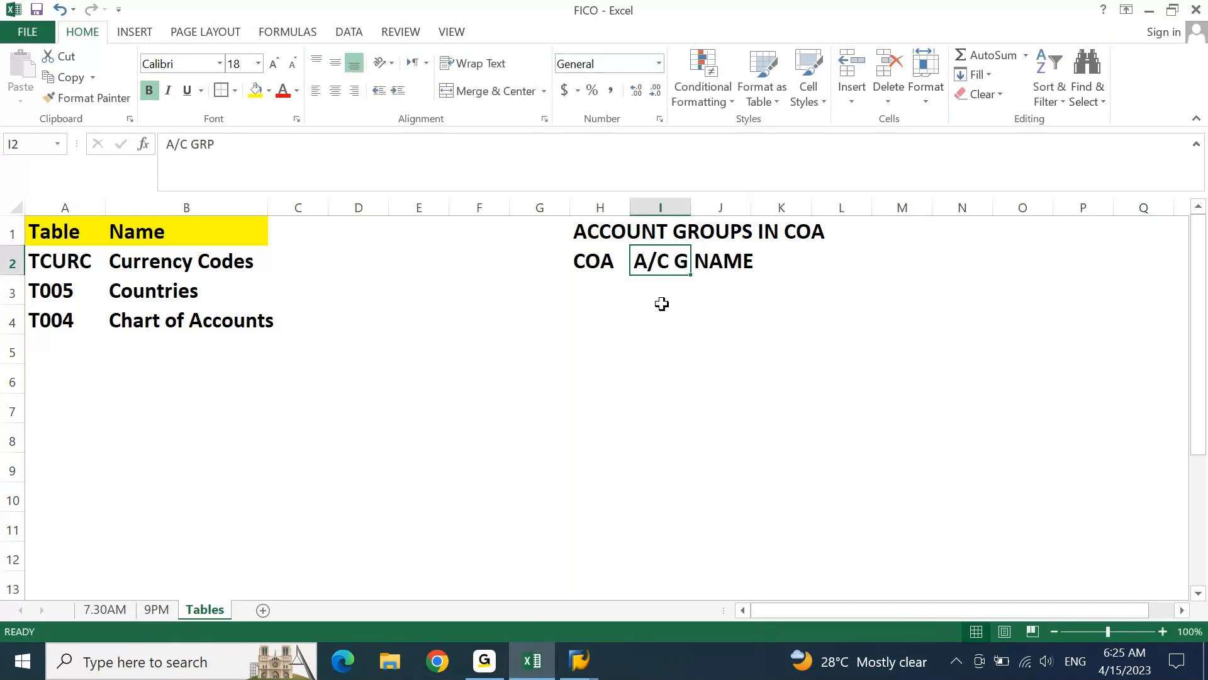
pyautogui.hotkey('alt', 'h')
pyautogui.press('o')
pyautogui.press('i')
# Enter the header FROM A/C in K2, after NAME, and move on to cell M2
pyautogui.press('Right')
pyautogui.press('Right')
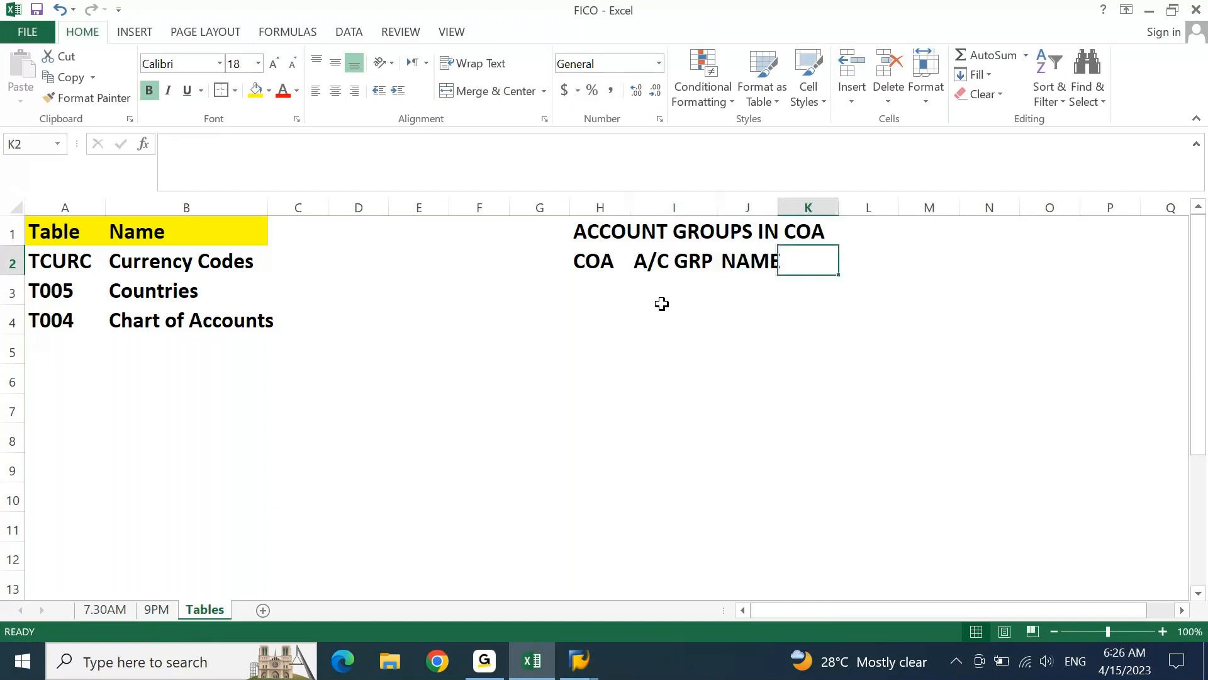
pyautogui.write('FROM A')
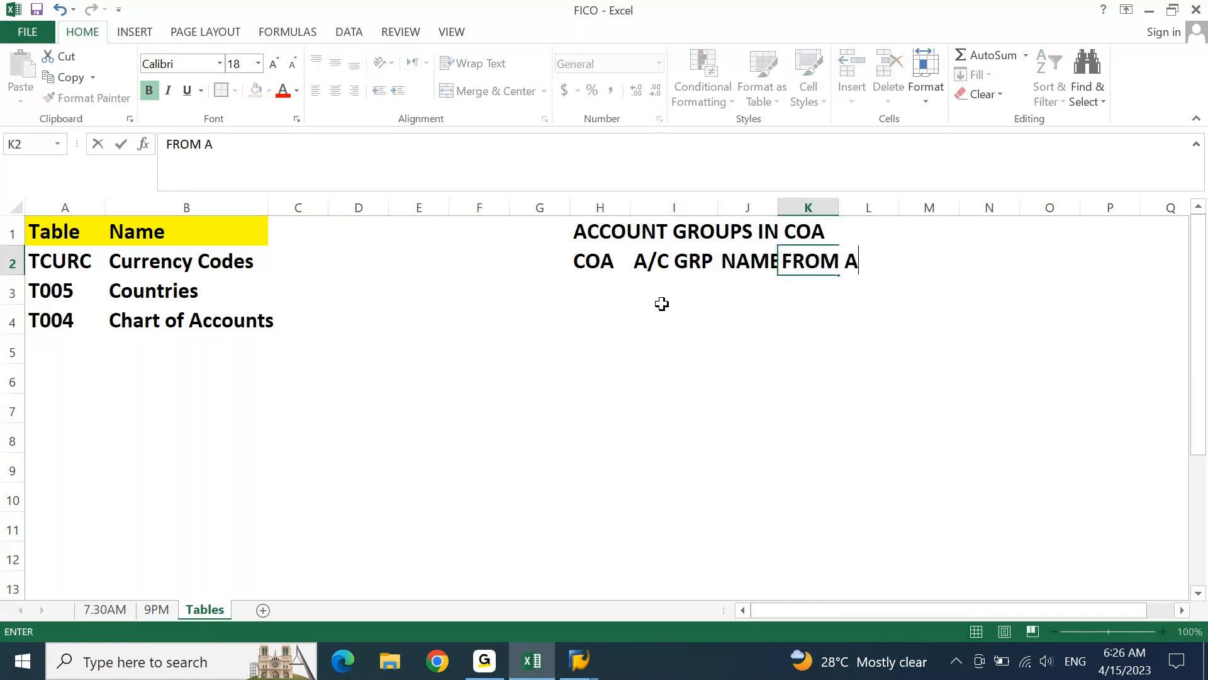
pyautogui.write('/C')
pyautogui.press('Tab')
pyautogui.press('Tab')
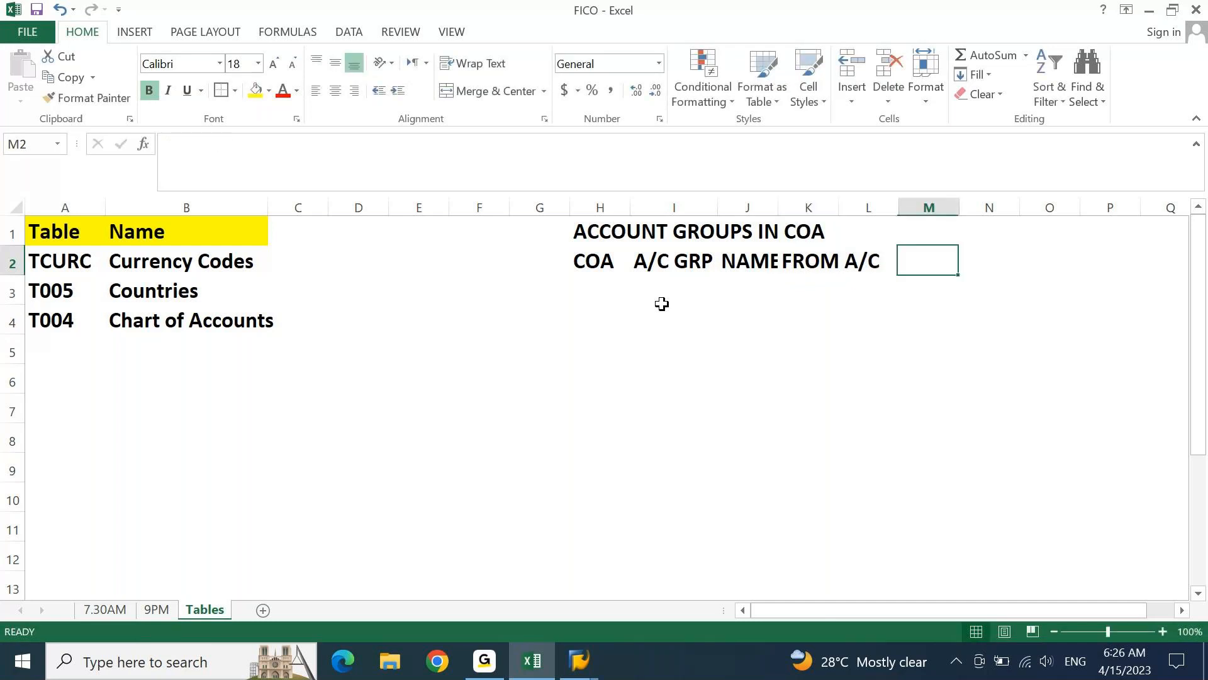
# Enter the header TO A/C in cell M2 and return to the NAME header in J2
pyautogui.write('TO A')
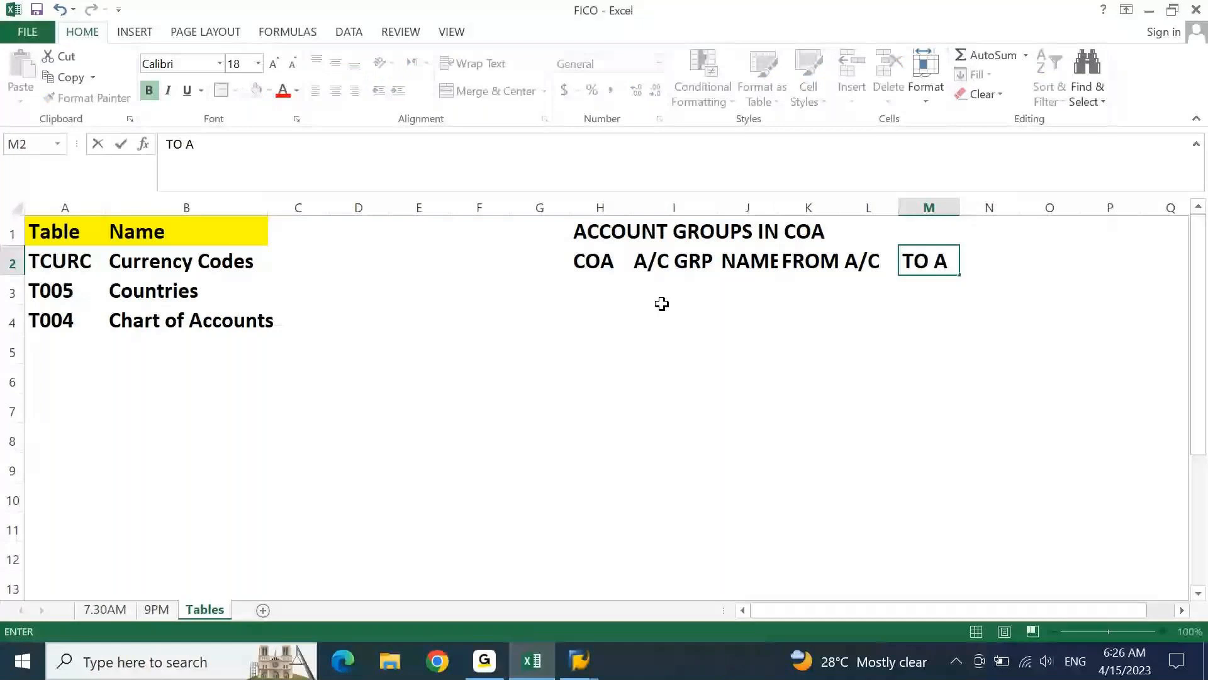
pyautogui.write('/C')
pyautogui.press('Return')
pyautogui.press('Up')
pyautogui.press('Left')
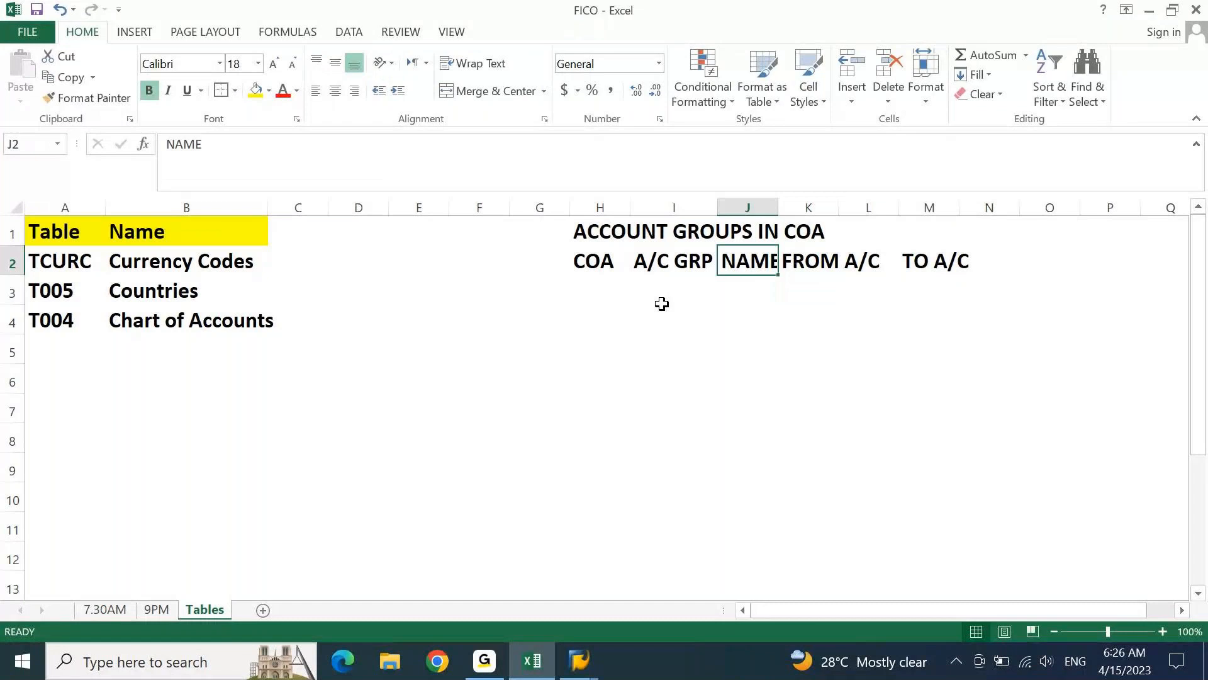
# AutoFit the widths of the NAME and FROM A/C columns, J and K
pyautogui.hotkey('alt', 'h')
pyautogui.press('o')
pyautogui.press('i')
pyautogui.press('Right')
pyautogui.hotkey('alt', 'h')
pyautogui.press('o')
pyautogui.press('i')
# Move the TO A/C header from M2 to L2, beside FROM A/C, and AutoFit column L
pyautogui.press('Right')
pyautogui.press('Right')
pyautogui.hotkey('ctrl', 'x')
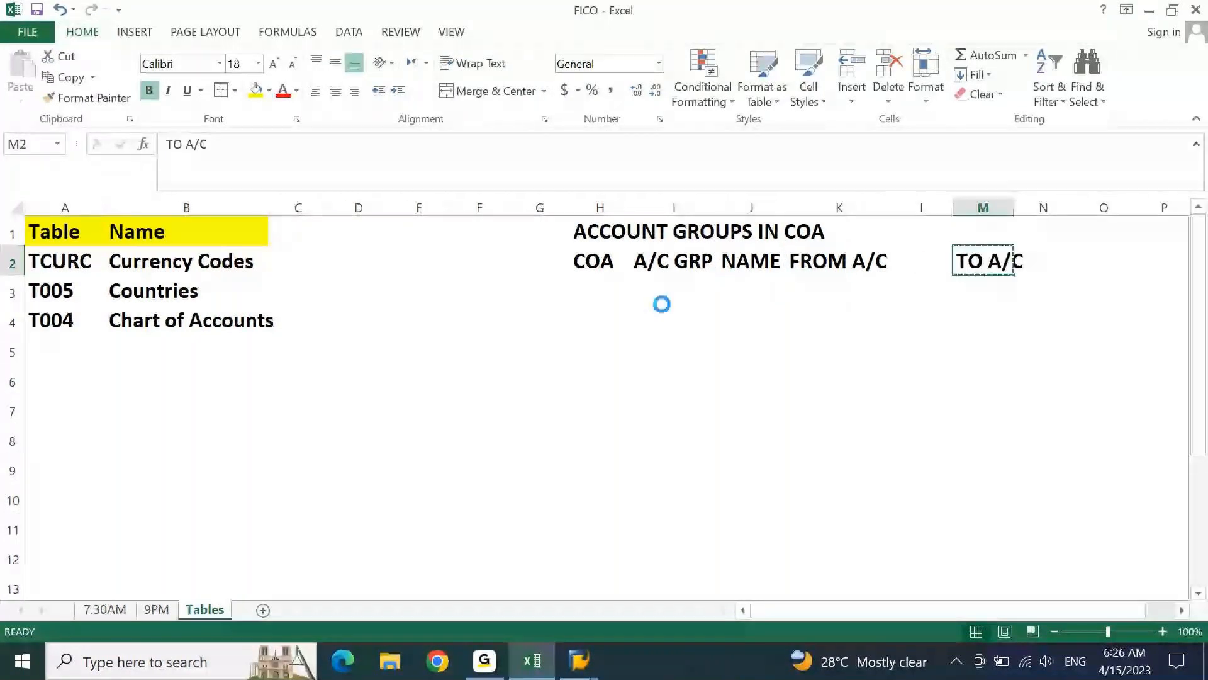
pyautogui.press('Left')
pyautogui.hotkey('ctrl', 'v')
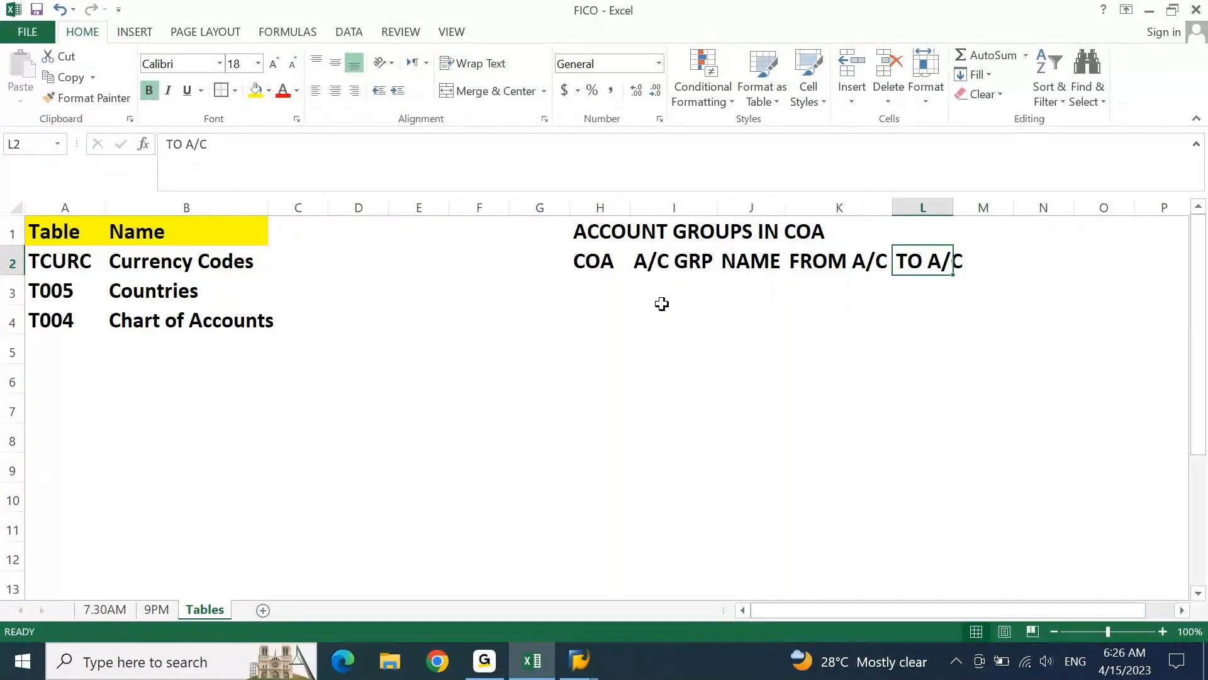
pyautogui.press('alt')
pyautogui.press('h')
pyautogui.press('o')
pyautogui.press('i')
# Apply all borders to the account groups table from H2 to L14
pyautogui.hotkey('ctrl', 'Left')
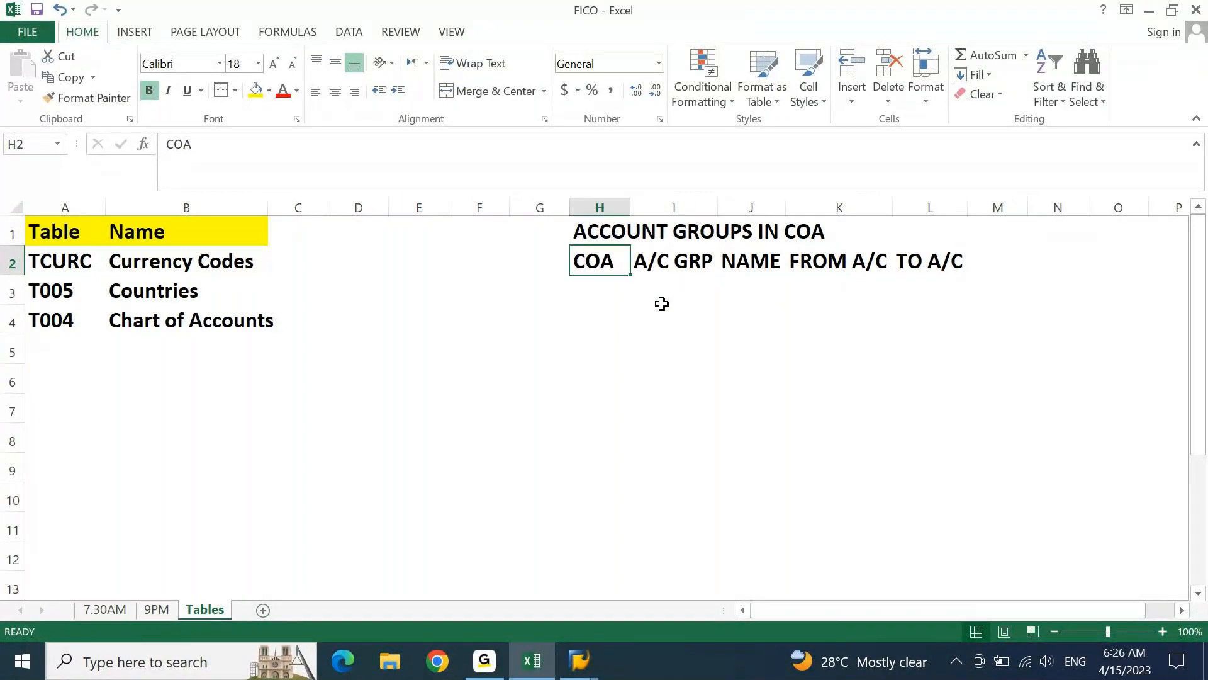
pyautogui.hotkey('shift', 'Right')
pyautogui.hotkey('shift', 'Right')
pyautogui.hotkey('shift', 'Right')
pyautogui.hotkey('shift', 'Right')
pyautogui.hotkey('shift', 'Down')
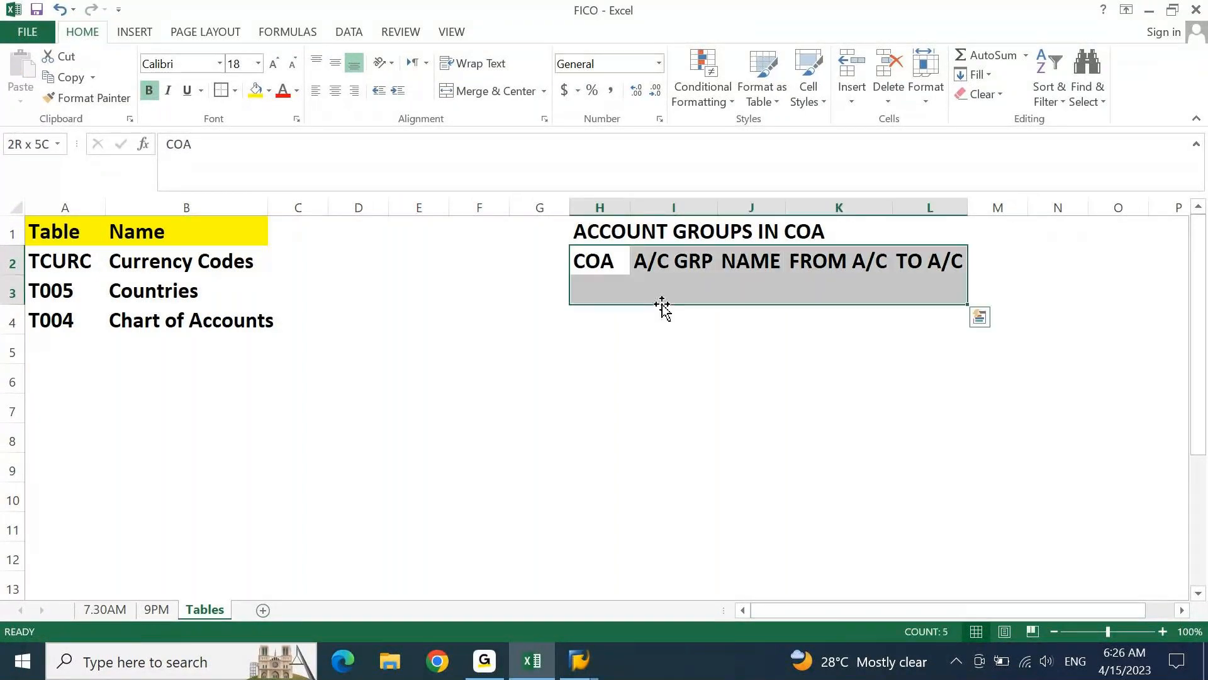
pyautogui.hotkey('shift', 'Down')
pyautogui.hotkey('shift', 'Down')
pyautogui.hotkey('shift', 'Down')
pyautogui.hotkey('shift', 'Down')
pyautogui.hotkey('shift', 'Down')
pyautogui.hotkey('shift', 'Down')
pyautogui.hotkey('shift', 'Down')
pyautogui.hotkey('shift', 'Down')
pyautogui.hotkey('shift', 'Down')
pyautogui.hotkey('shift', 'Down')
pyautogui.hotkey('shift', 'Down')
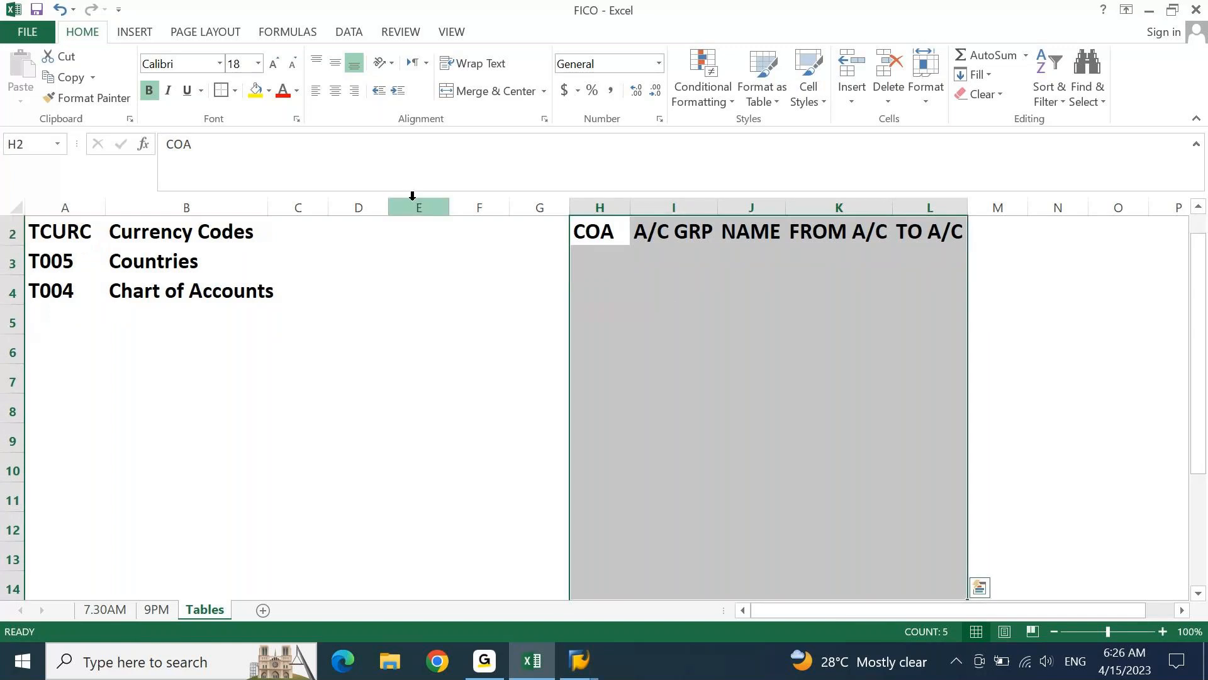
pyautogui.click(235, 90)
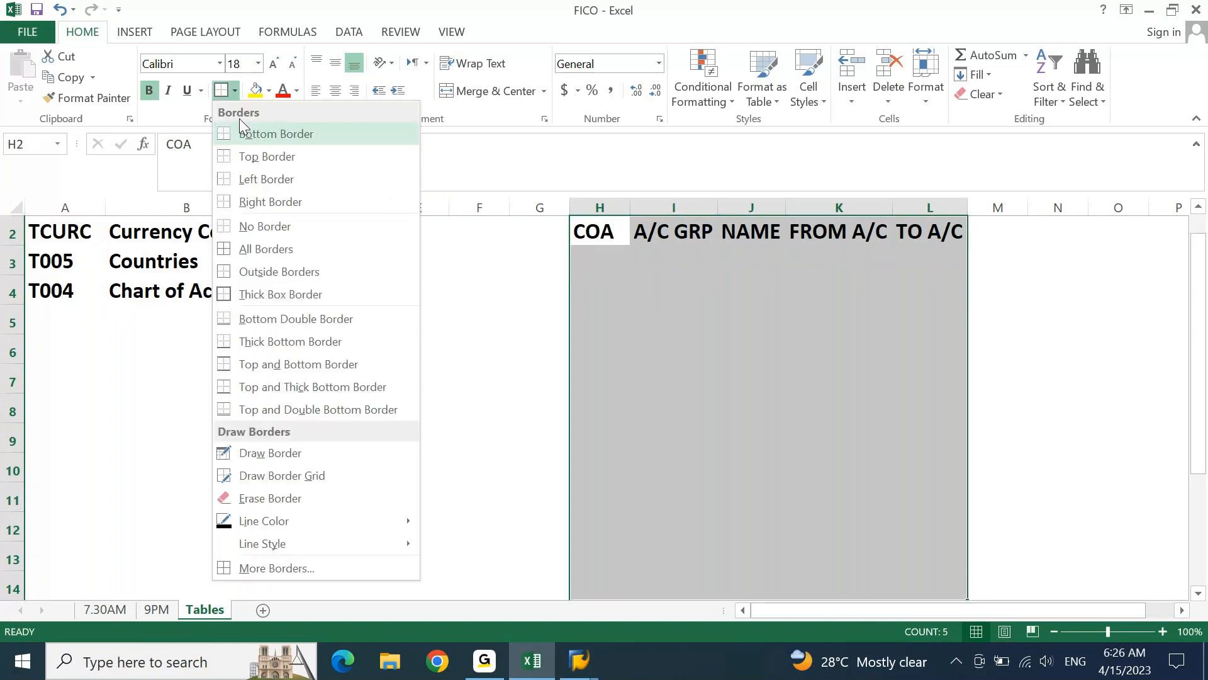
pyautogui.click(281, 255)
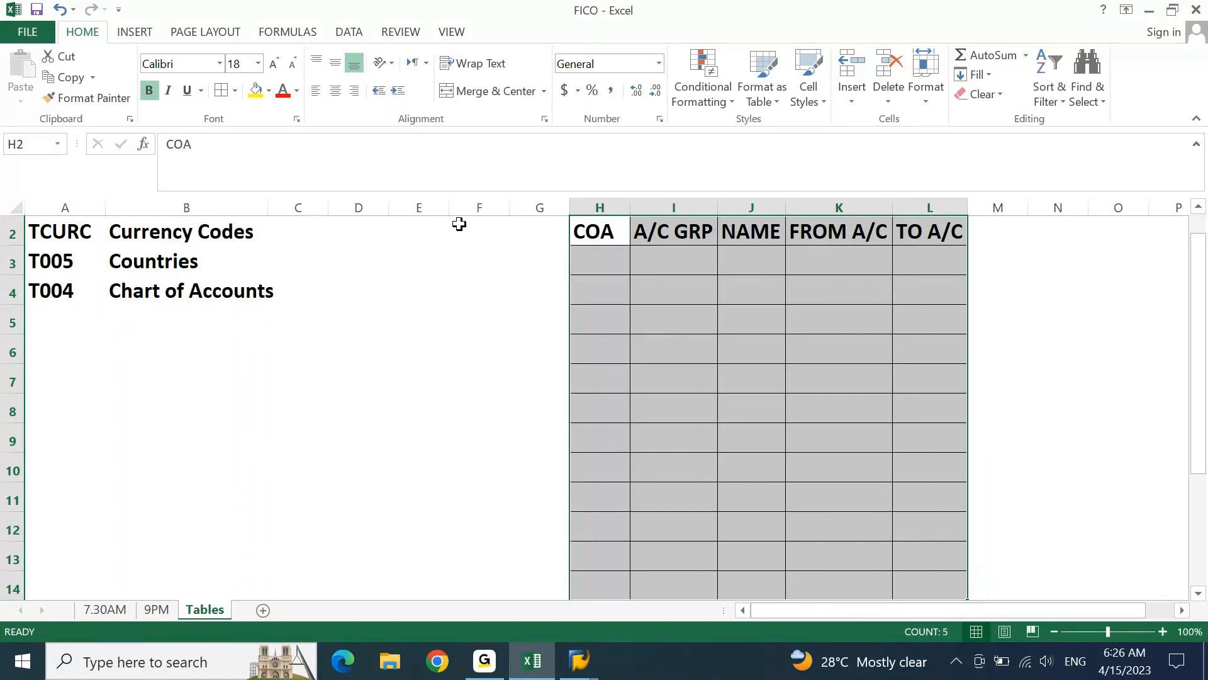
# Fill the header row H2 to L2 with a light gold colour
pyautogui.press('Left')
pyautogui.press('Up')
pyautogui.press('Down')
pyautogui.press('Right')
pyautogui.hotkey('shift', 'Right')
pyautogui.hotkey('shift', 'Right')
pyautogui.hotkey('shift', 'Right')
pyautogui.hotkey('shift', 'Right')
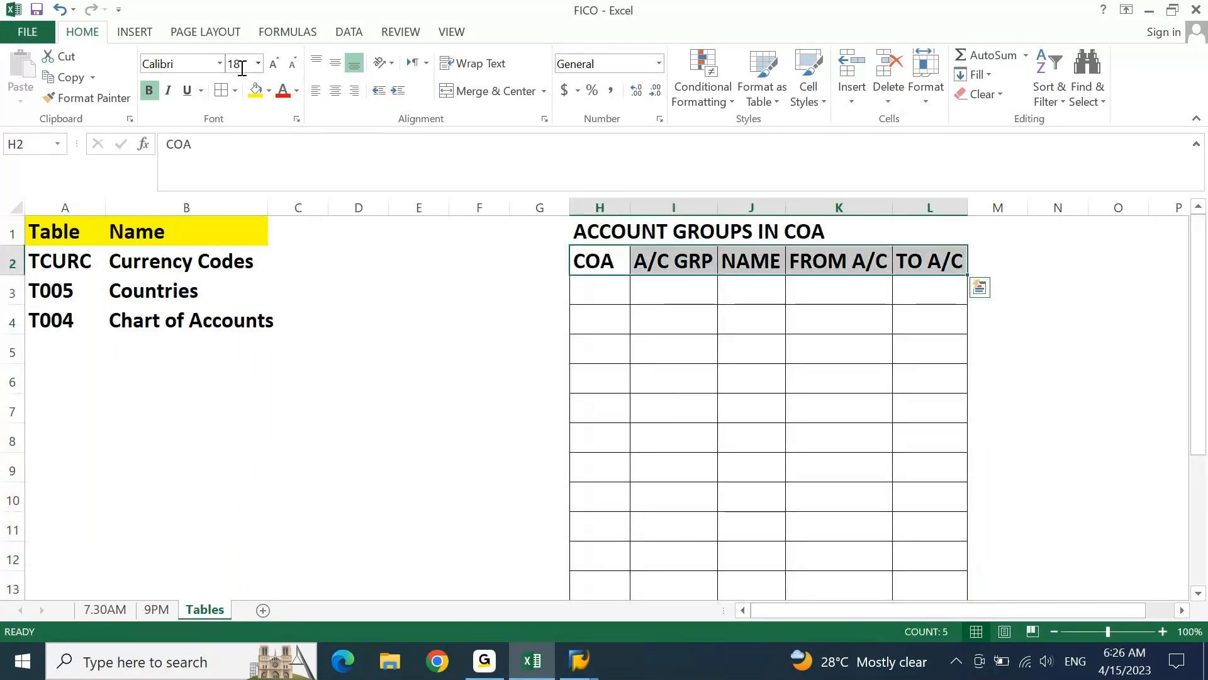
pyautogui.click(269, 90)
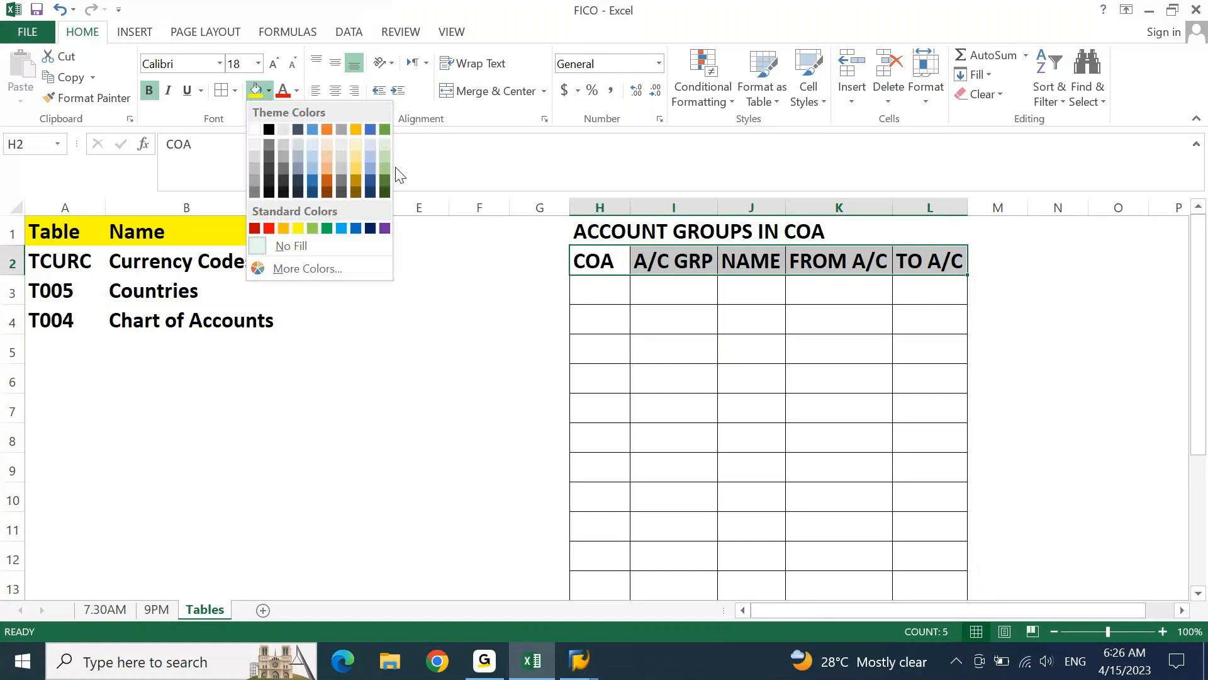
pyautogui.click(353, 157)
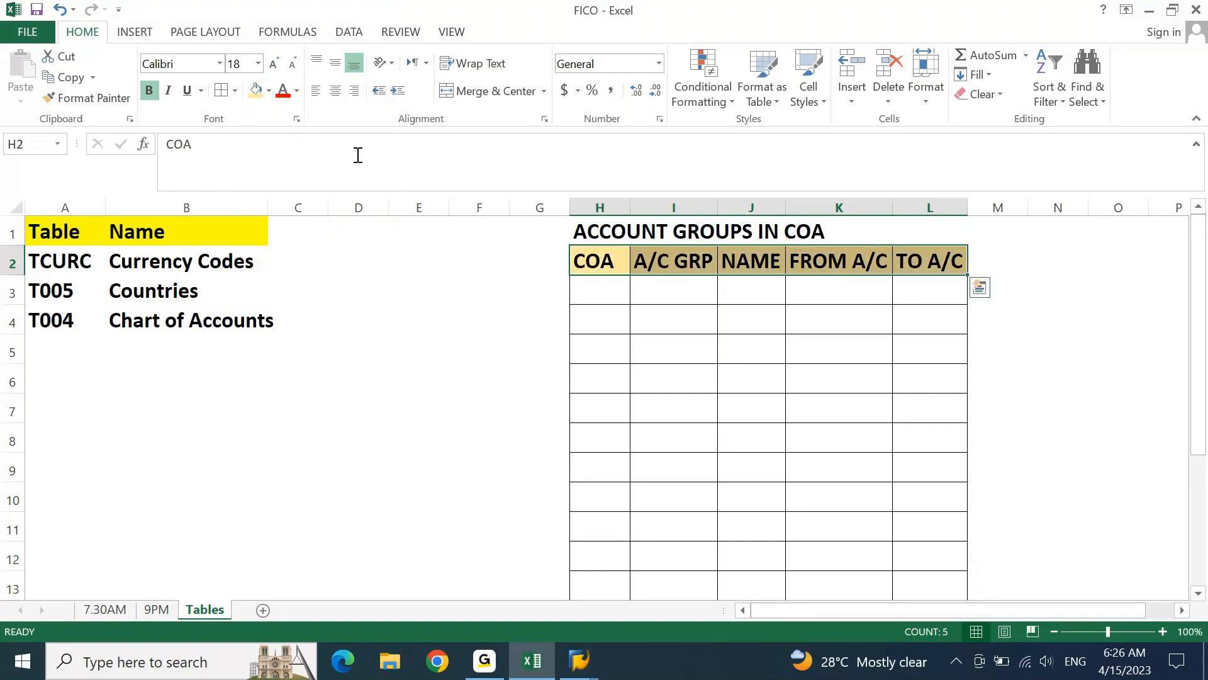
# Enter DEGR in H3 and copy it down the COA column to H15, after checking SAP's new entries view
pyautogui.press('Down')
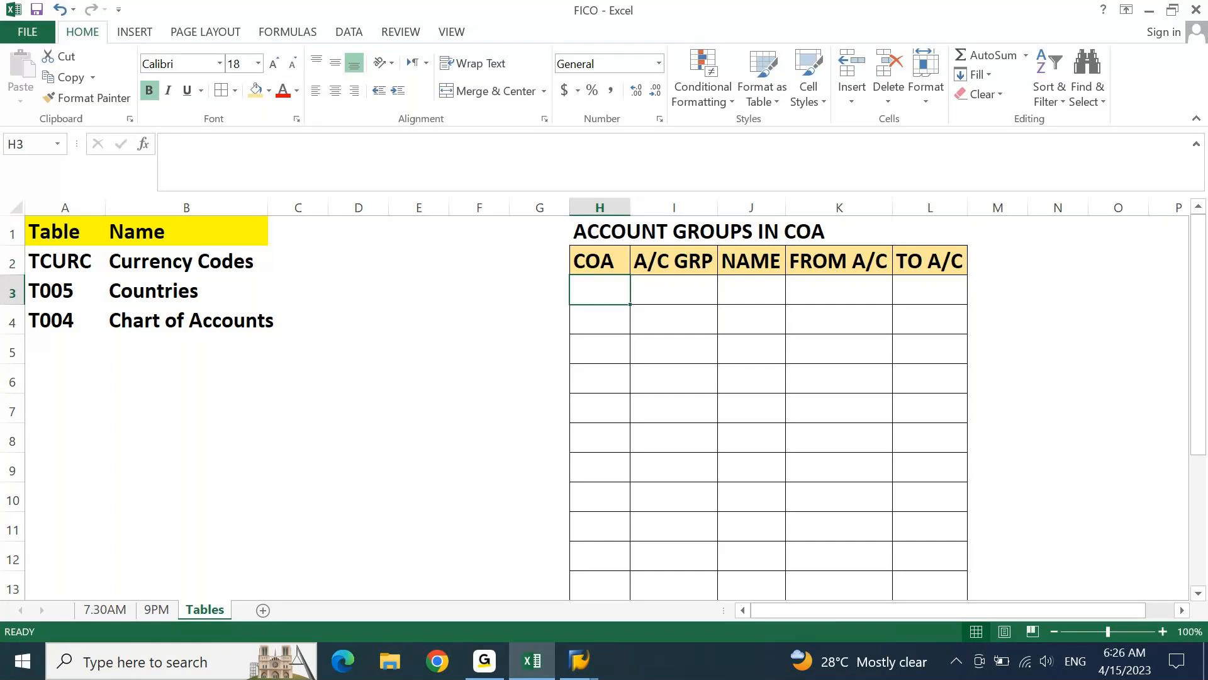
pyautogui.click(546, 664)
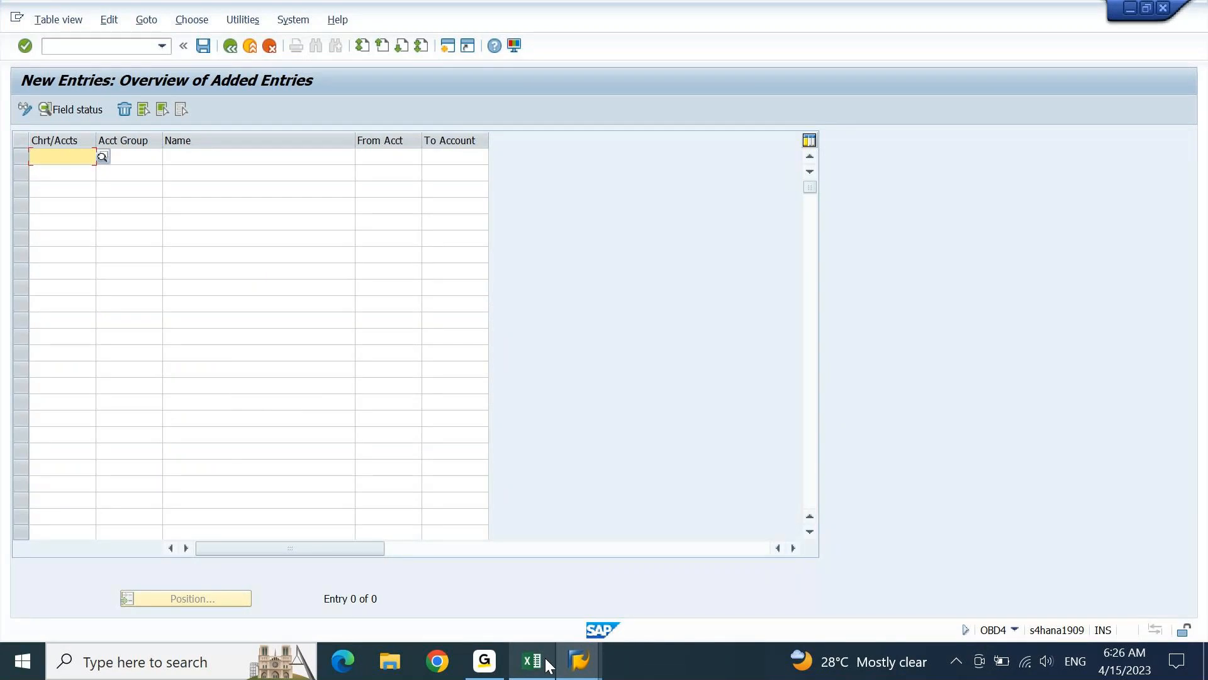
pyautogui.click(532, 661)
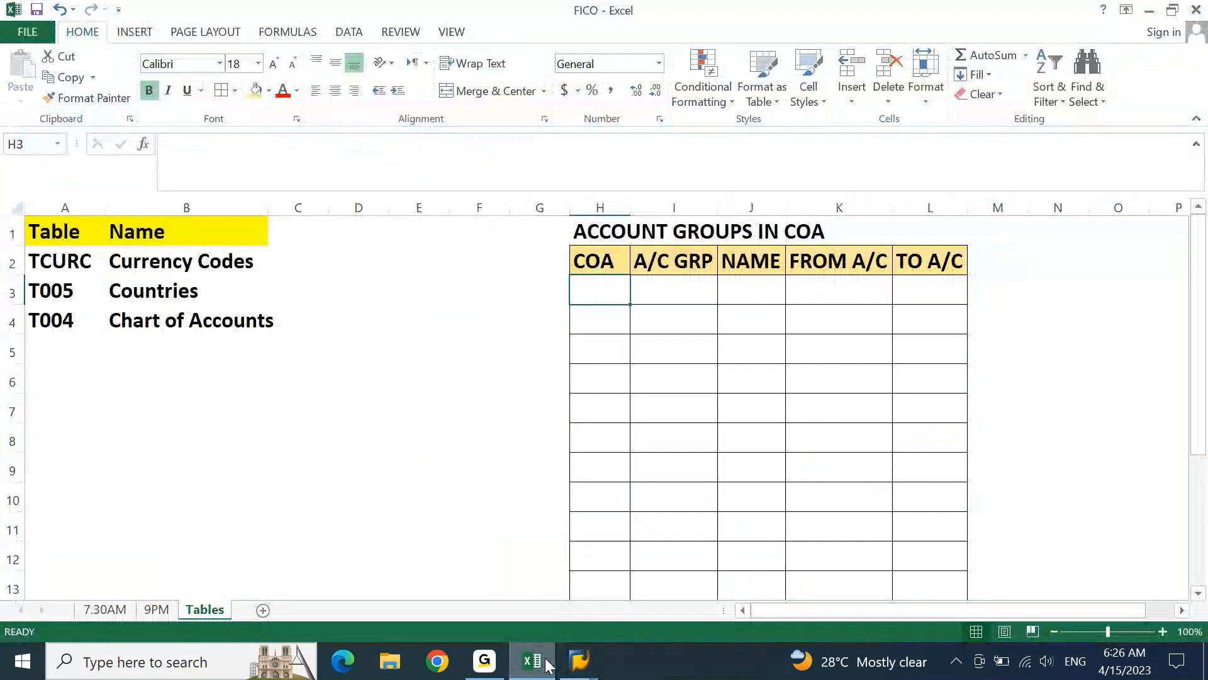
pyautogui.write('DEGR')
pyautogui.press('Return')
pyautogui.press('Up')
pyautogui.hotkey('ctrl', 'c')
pyautogui.hotkey('shift', 'Down')
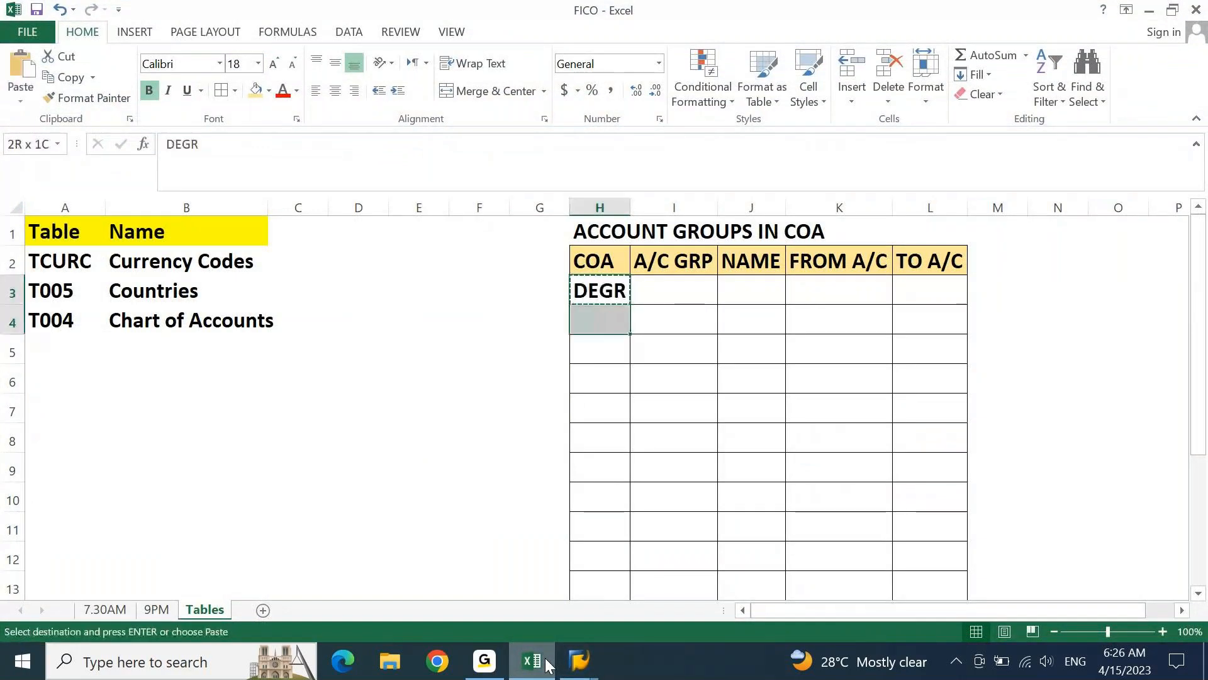
pyautogui.hotkey('shift', 'Down')
pyautogui.hotkey('shift', 'Down')
pyautogui.hotkey('shift', 'Down')
pyautogui.hotkey('shift', 'Down')
pyautogui.hotkey('shift', 'Down')
pyautogui.hotkey('shift', 'Down')
pyautogui.hotkey('shift', 'Down')
pyautogui.hotkey('shift', 'Down')
pyautogui.hotkey('shift', 'Down')
pyautogui.hotkey('shift', 'Down')
pyautogui.hotkey('shift', 'Down')
pyautogui.hotkey('ctrl', 'v')
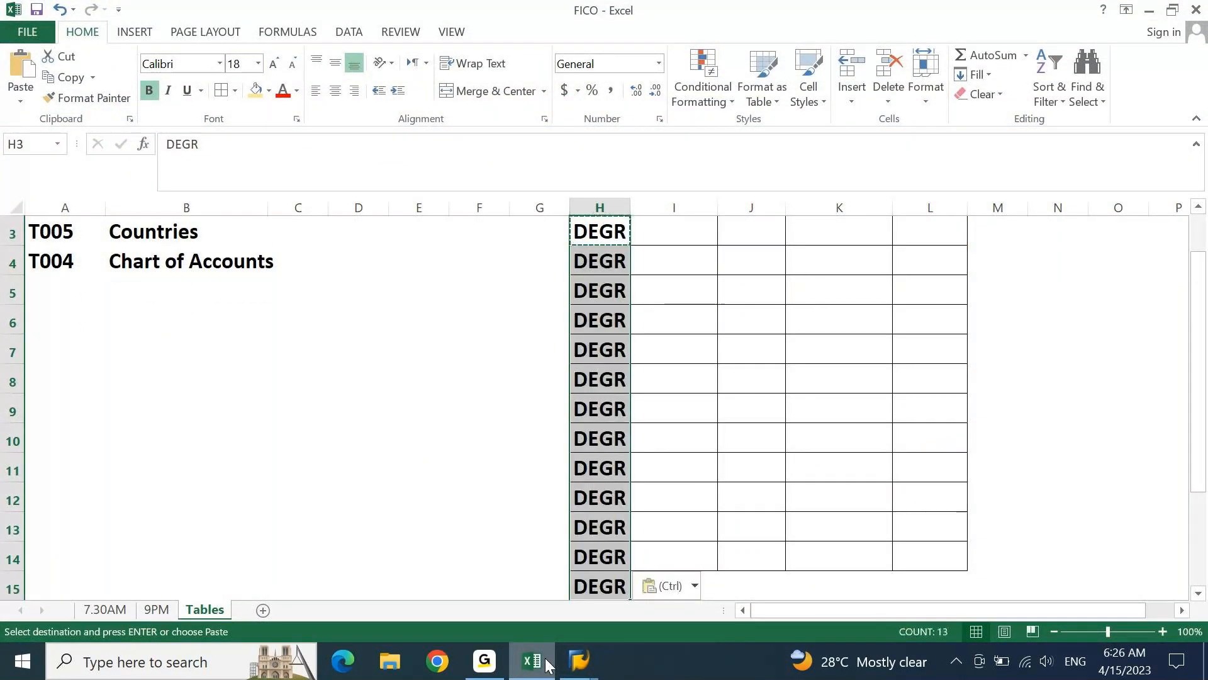
pyautogui.press('Escape')
# Enter the first account group name, FIXED ASSETS, in cell J3 under NAME
pyautogui.hotkey('ctrl', 'Up')
pyautogui.press('Right')
pyautogui.press('Down')
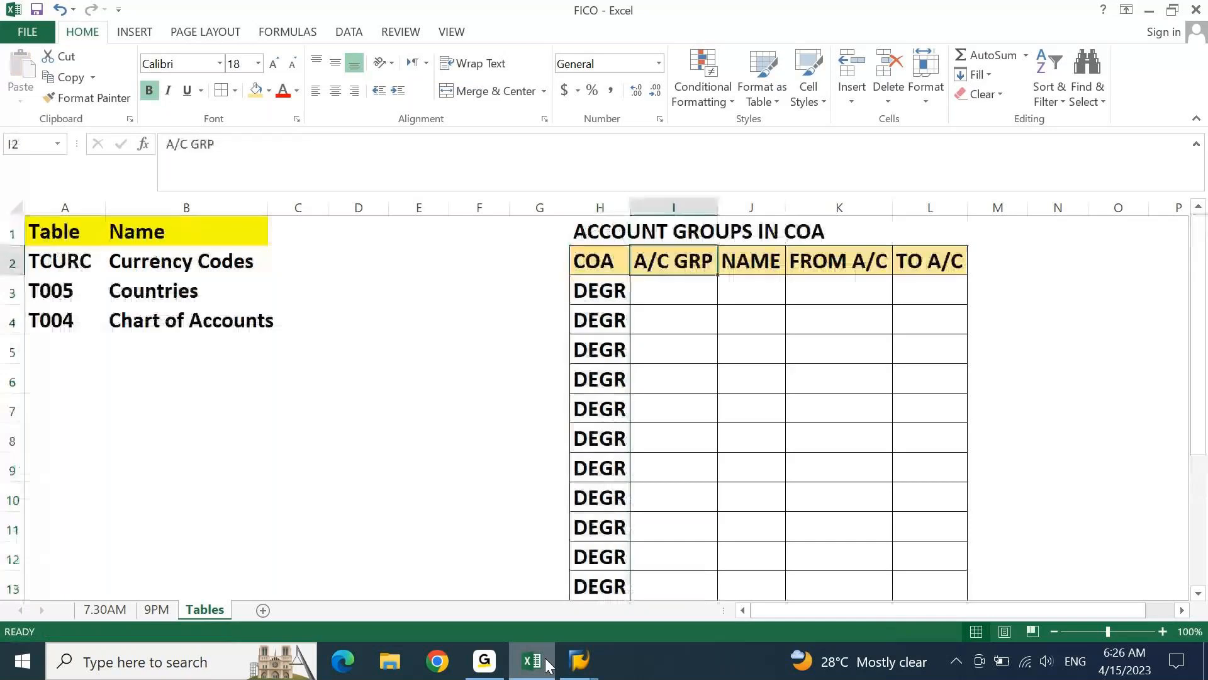
pyautogui.press('Right')
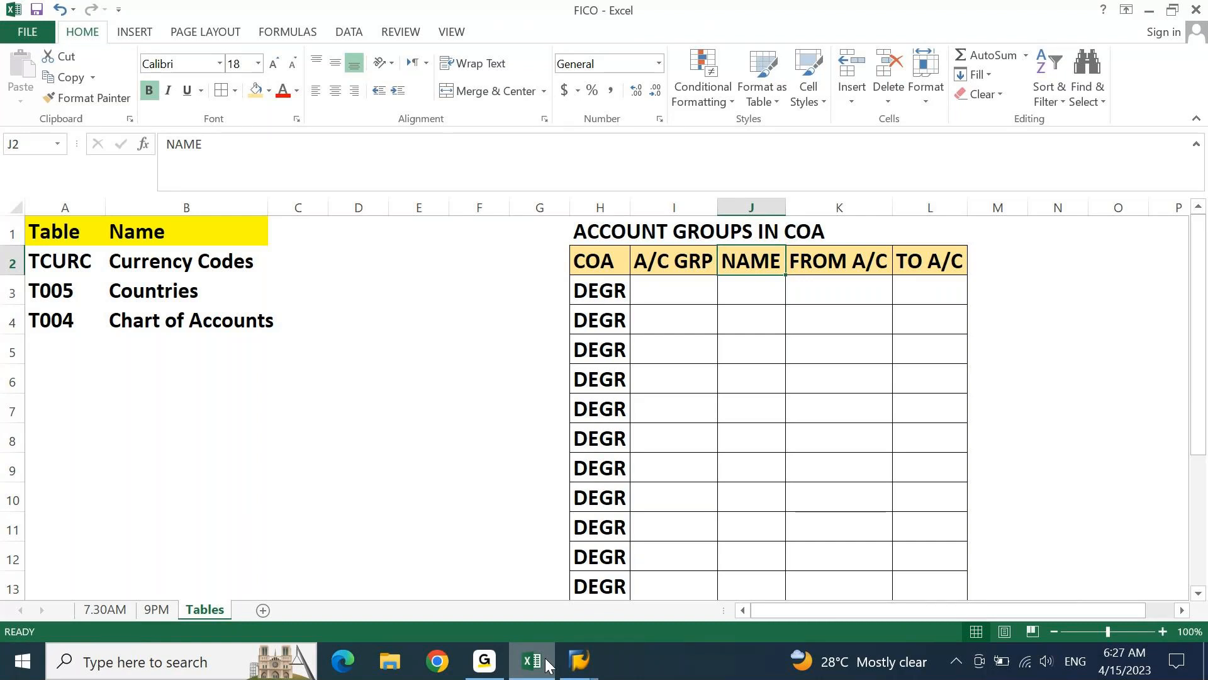
pyautogui.press('Return')
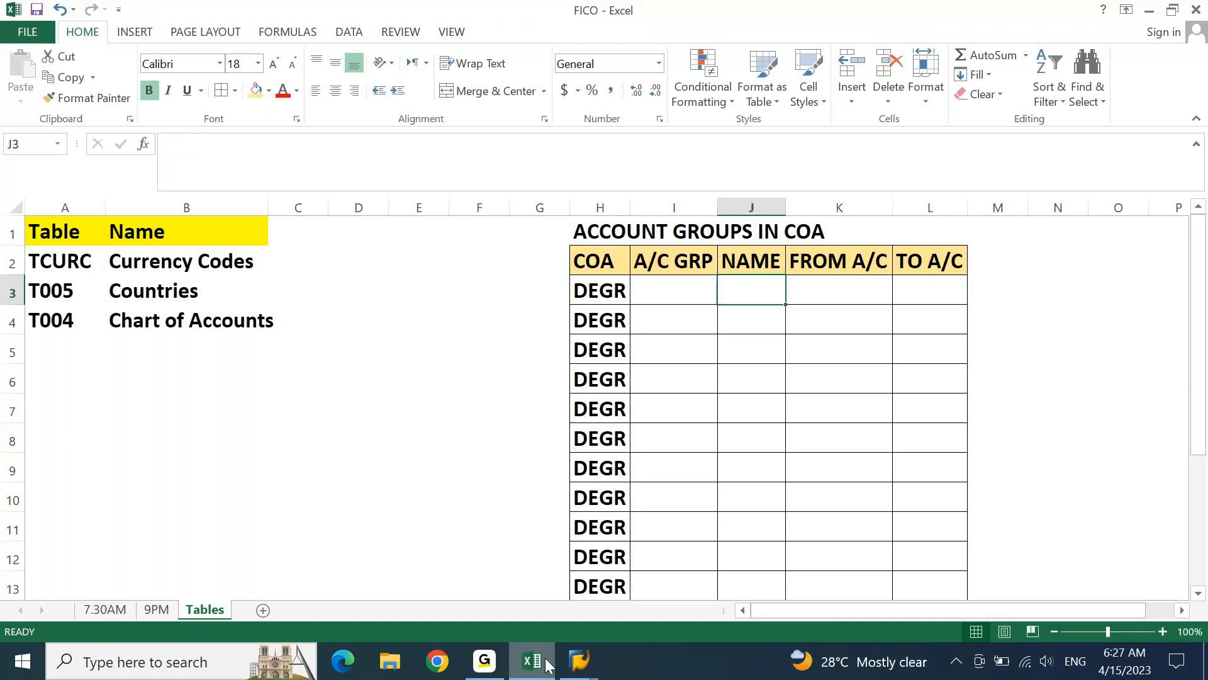
pyautogui.write('FIE')
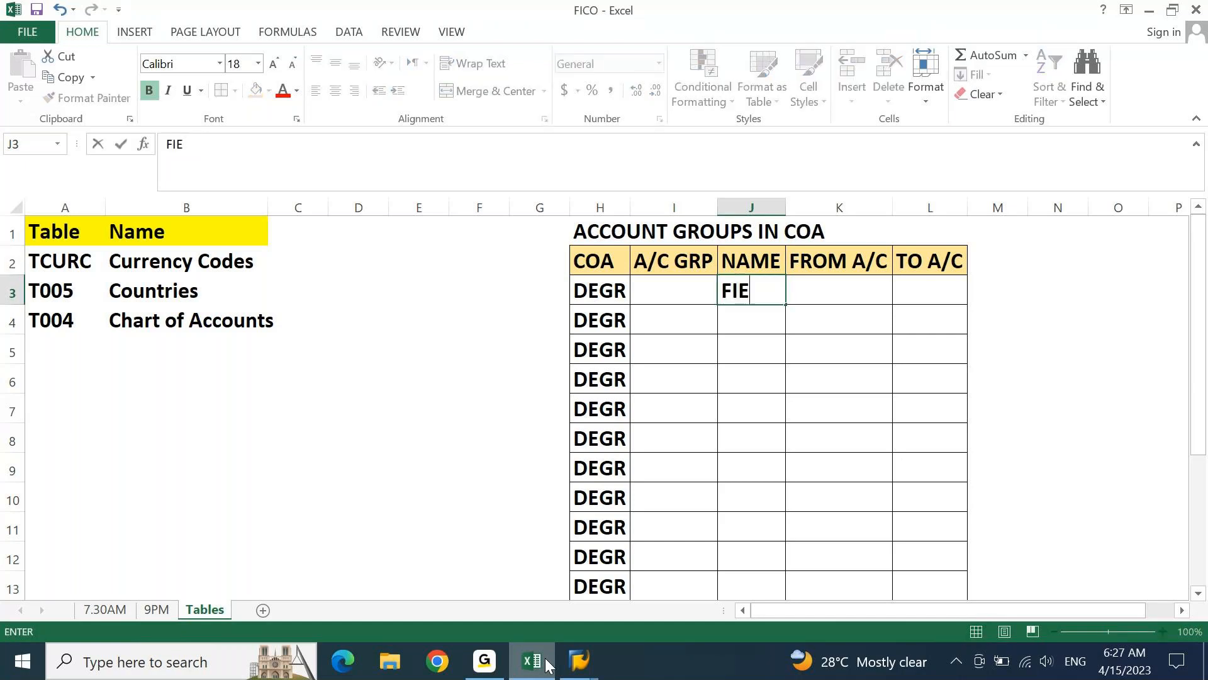
pyautogui.press('BackSpace')
pyautogui.write('XED AS')
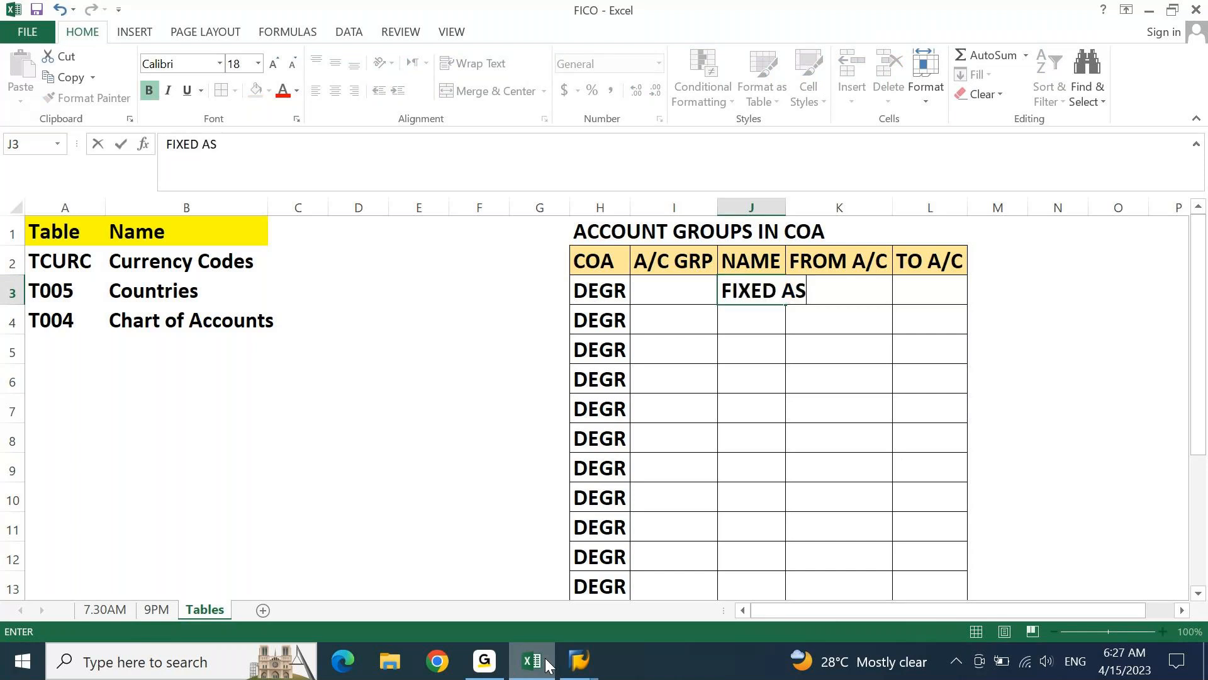
pyautogui.write('SETS')
# AutoFit the NAME column to the FIXED ASSETS entry and move on to J4
pyautogui.hotkey('alt', 'o')
pyautogui.press('c')
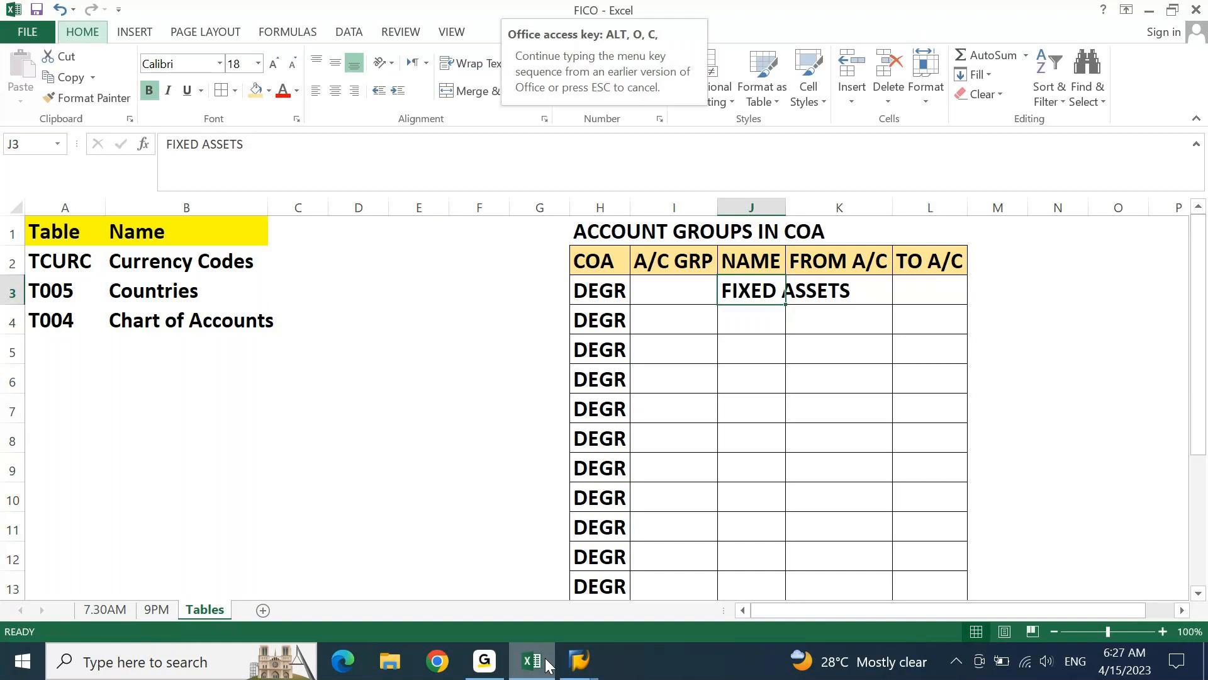
pyautogui.press('a')
pyautogui.press('Down')
# Enter the account group names ACC. DEPRECIATION, CASH and BANK in J4 to J6, widening the NAME column to fit
pyautogui.write('A')
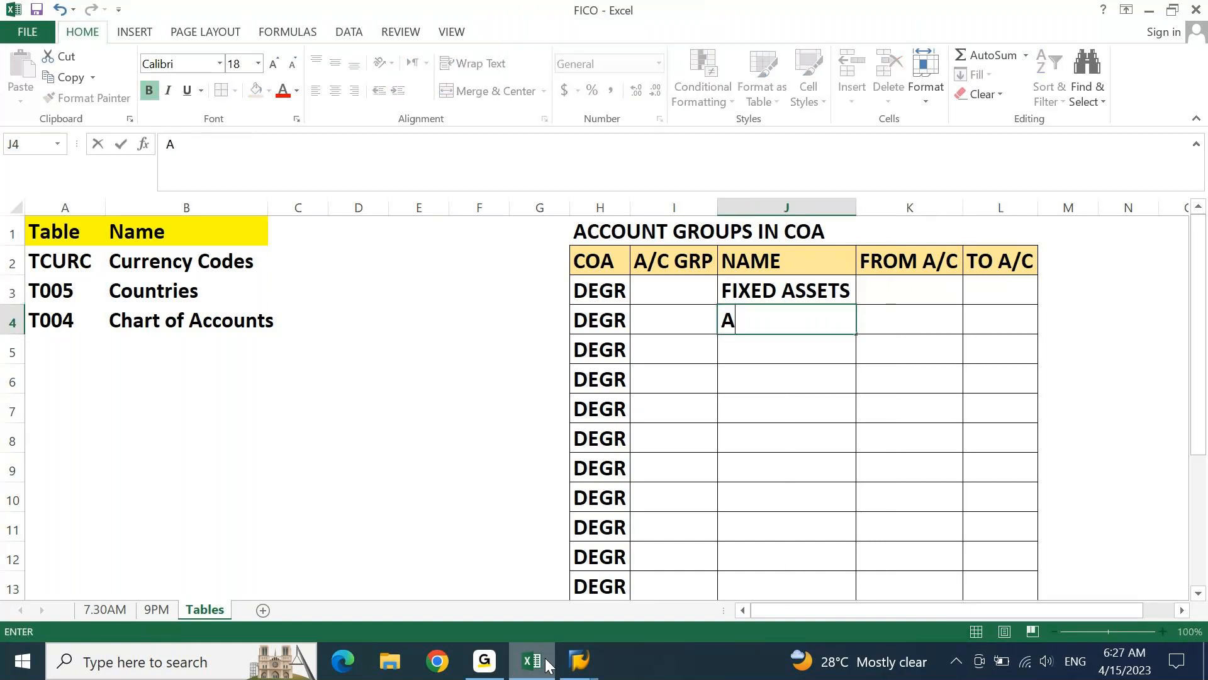
pyautogui.write('CC. dEP')
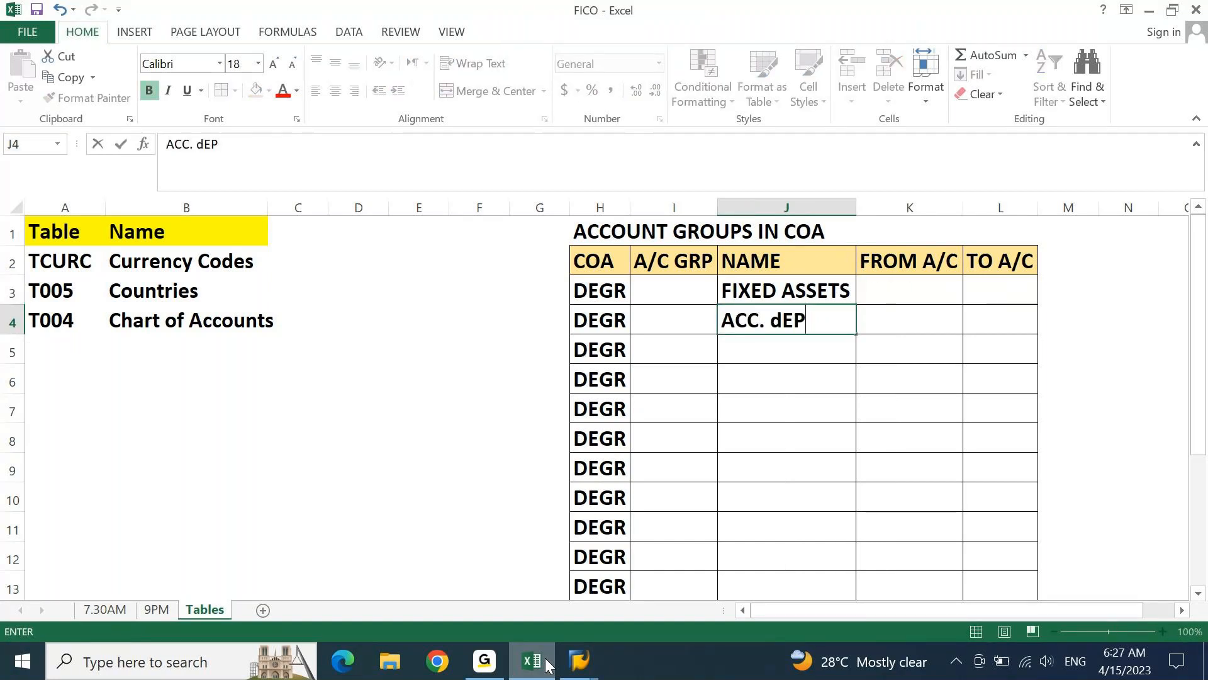
pyautogui.press('BackSpace')
pyautogui.press('BackSpace')
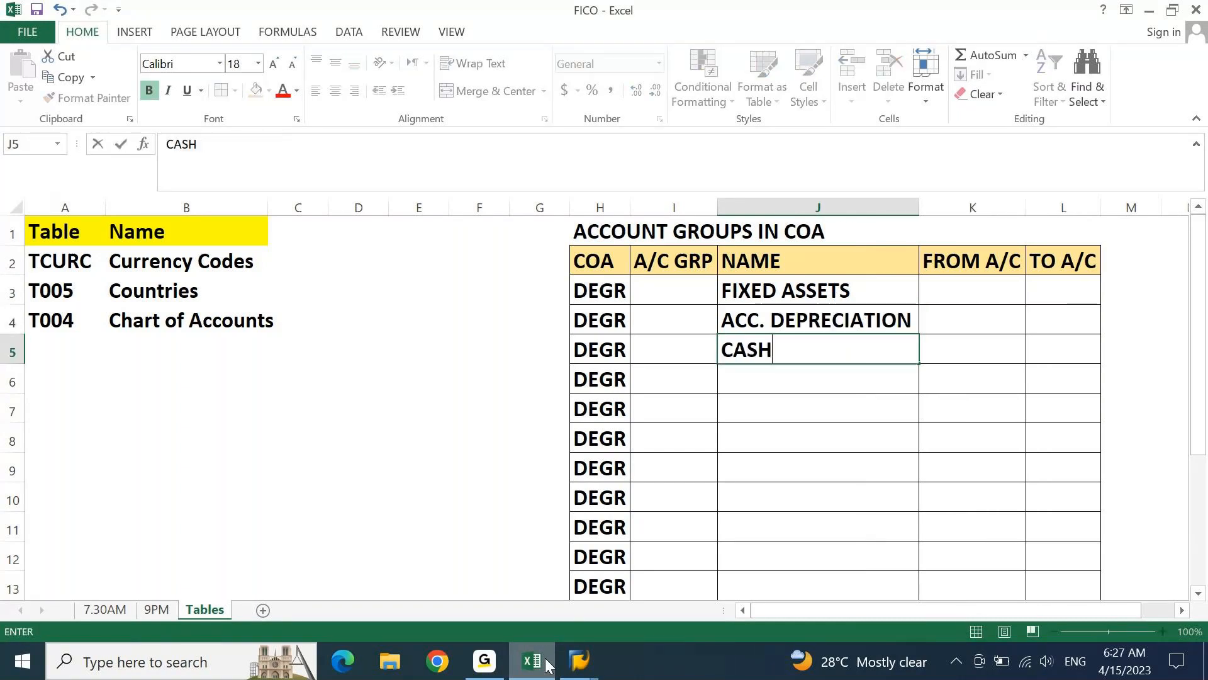
pyautogui.press('Return')
pyautogui.write('BANK')
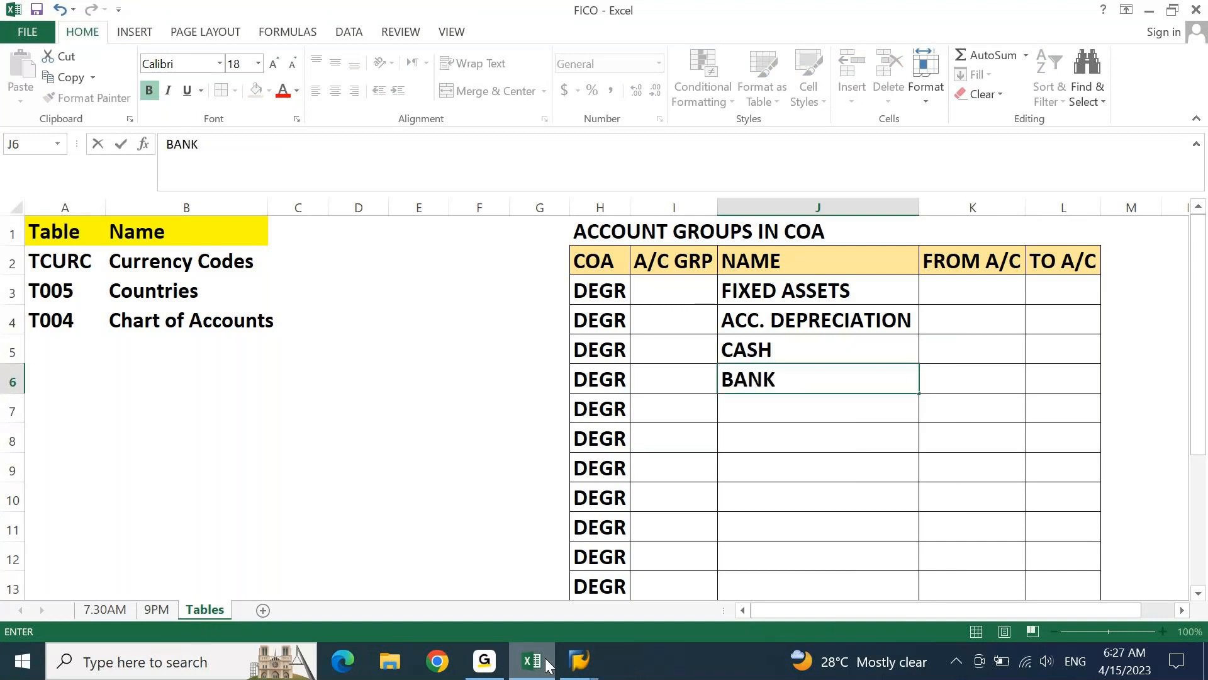
pyautogui.press('Return')
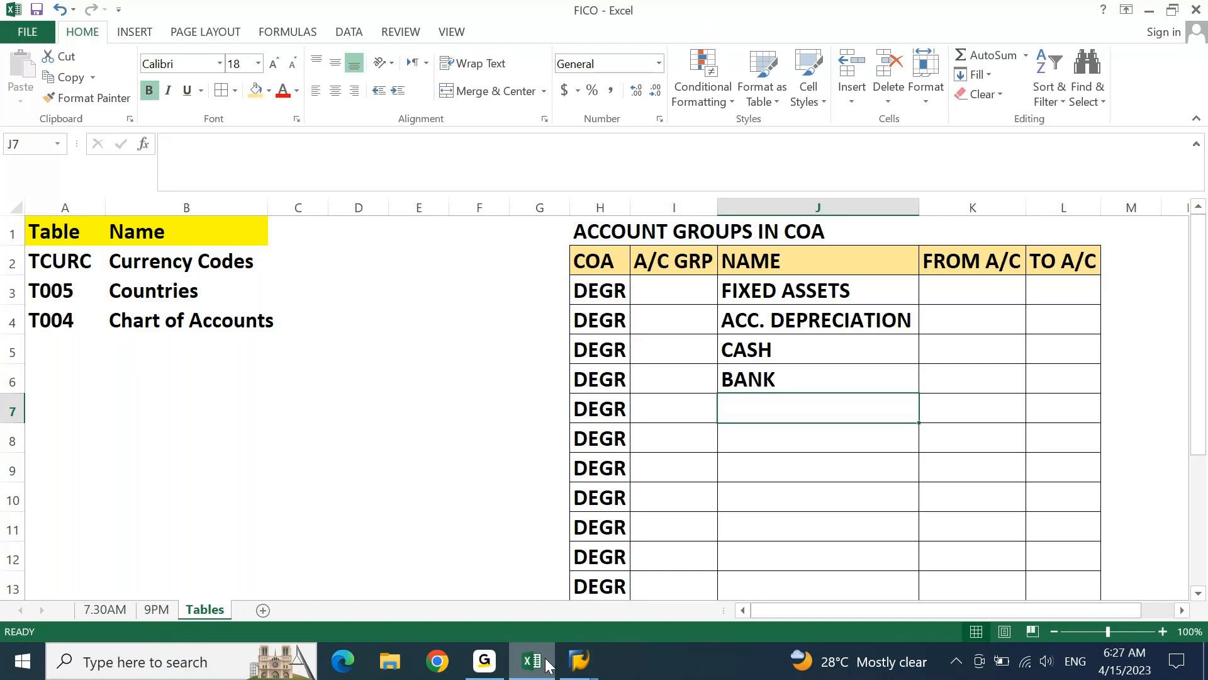
# Enter the account group names INVENTORY and ACC. RECEIVABLE in J7 and J8
pyautogui.write('INVENTORY')
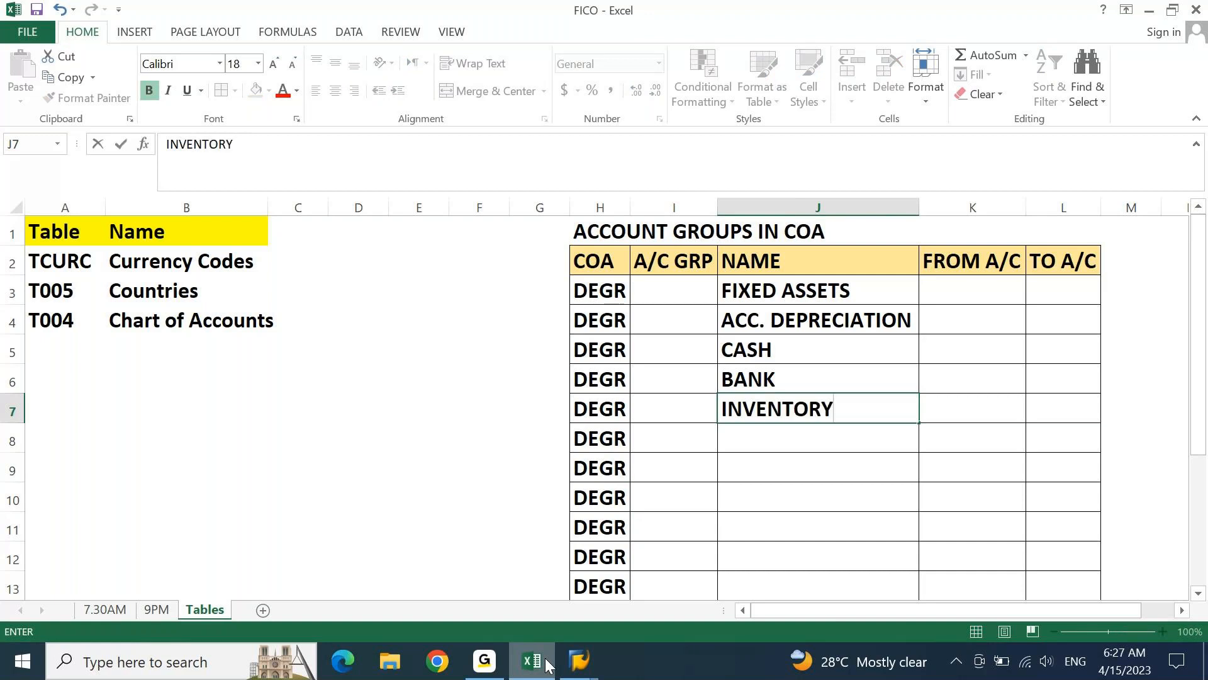
pyautogui.press('Return')
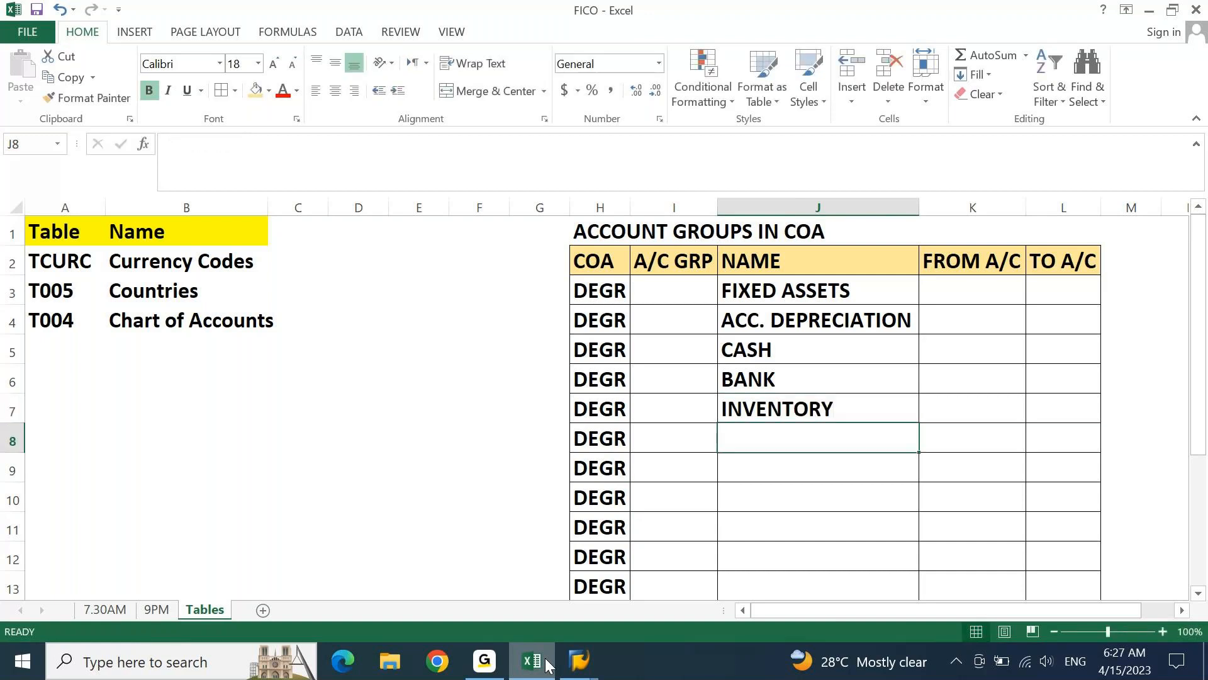
pyautogui.write('ACC. ')
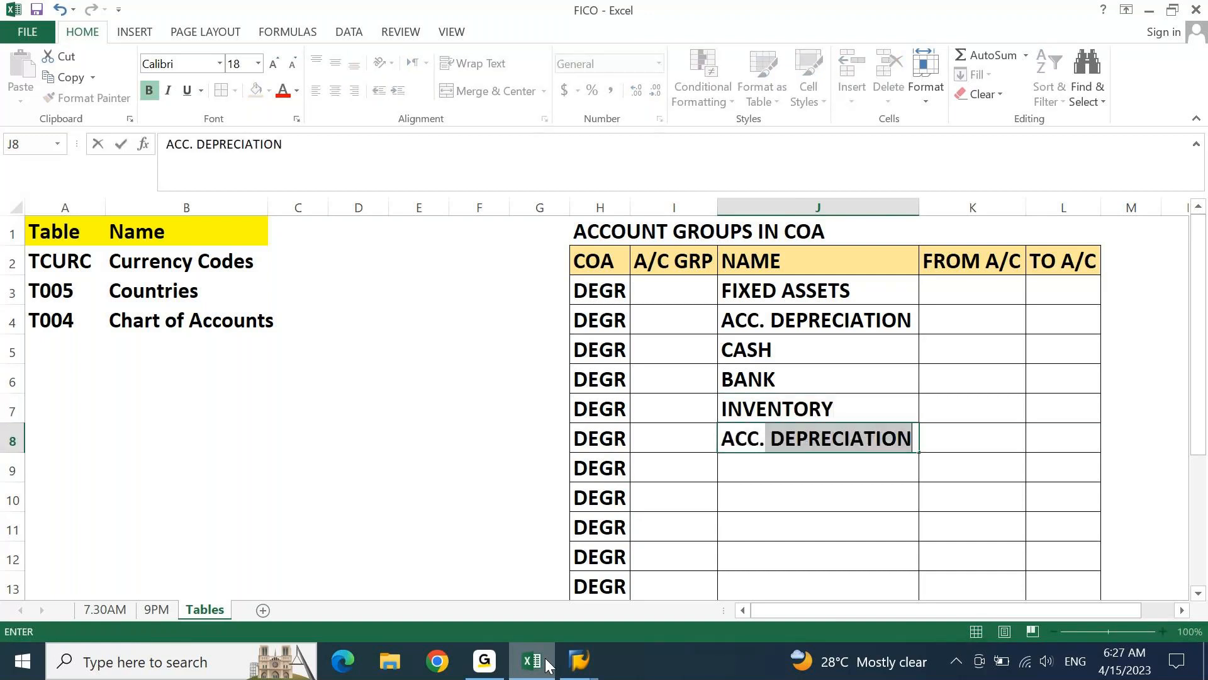
pyautogui.write('RECEI')
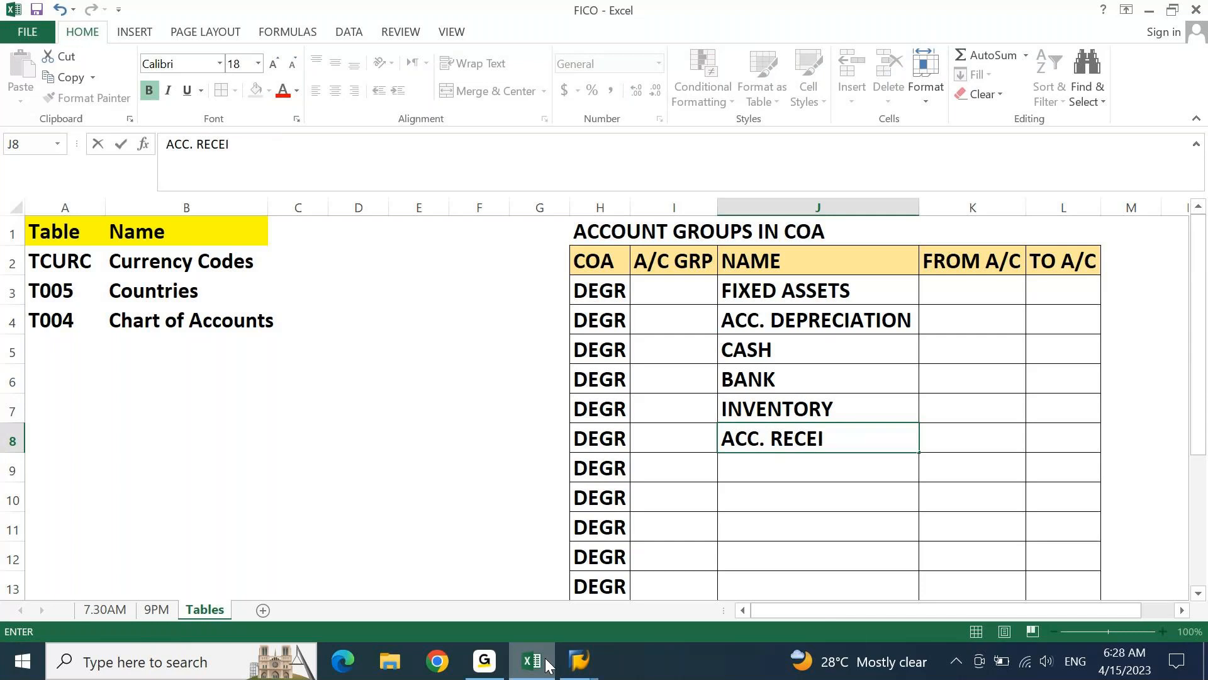
pyautogui.write('VABLE')
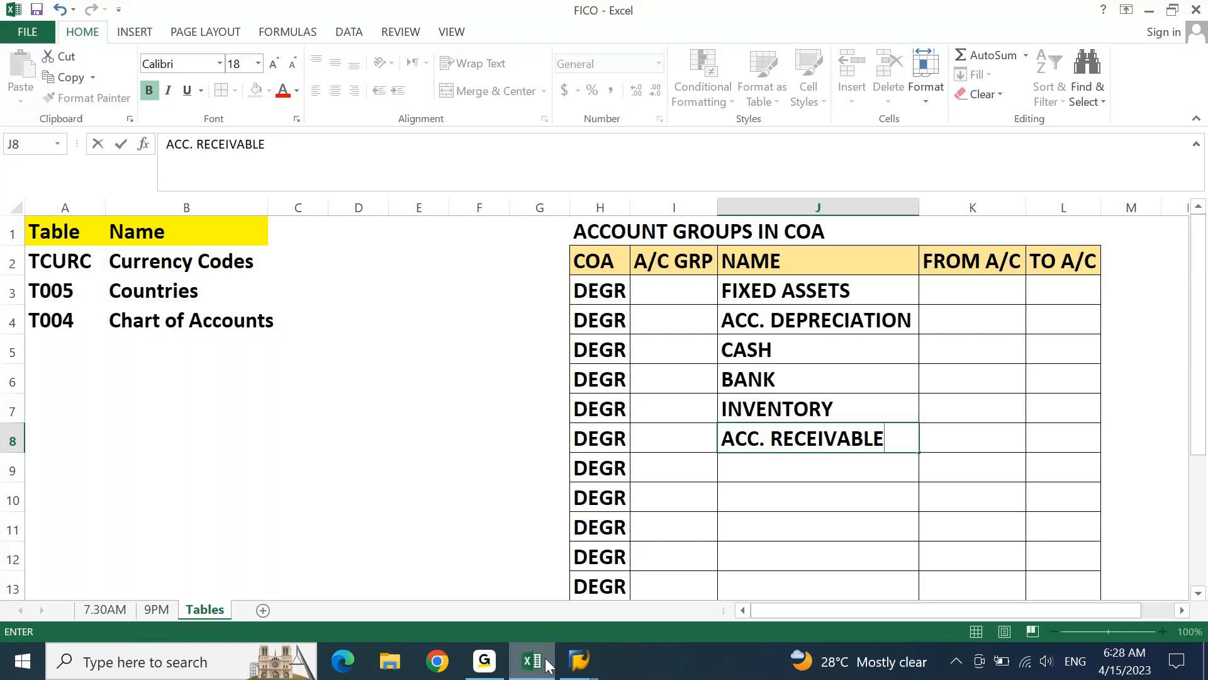
pyautogui.press('Return')
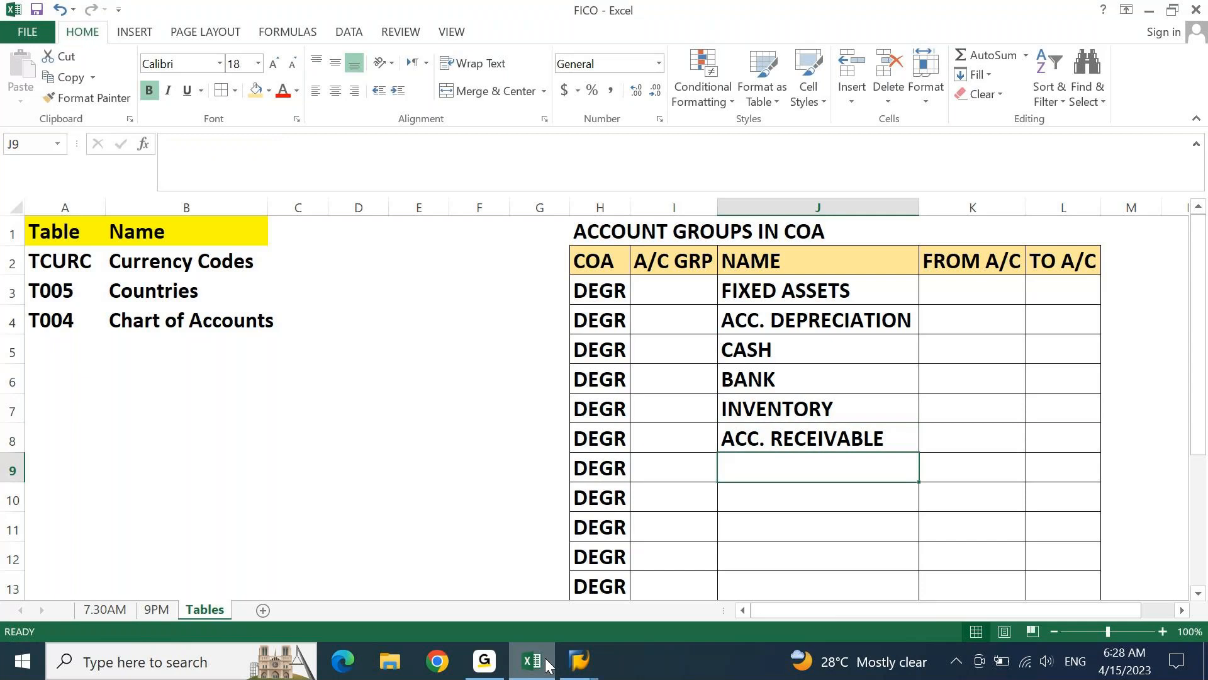
pyautogui.write('AD')
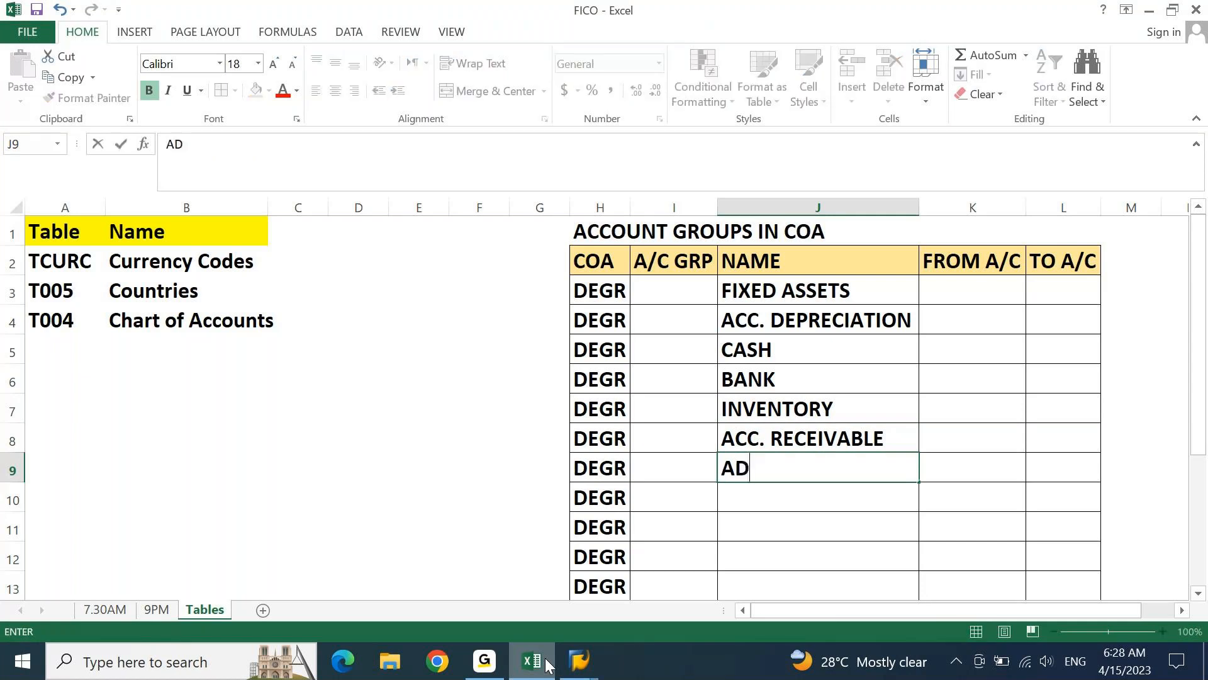
pyautogui.write('V. TO')
pyautogui.press('Escape')
# Enter the account group name CUSTOMER ADVANCES in J9 and AutoFit the NAME column
pyautogui.write('CUSTOM')
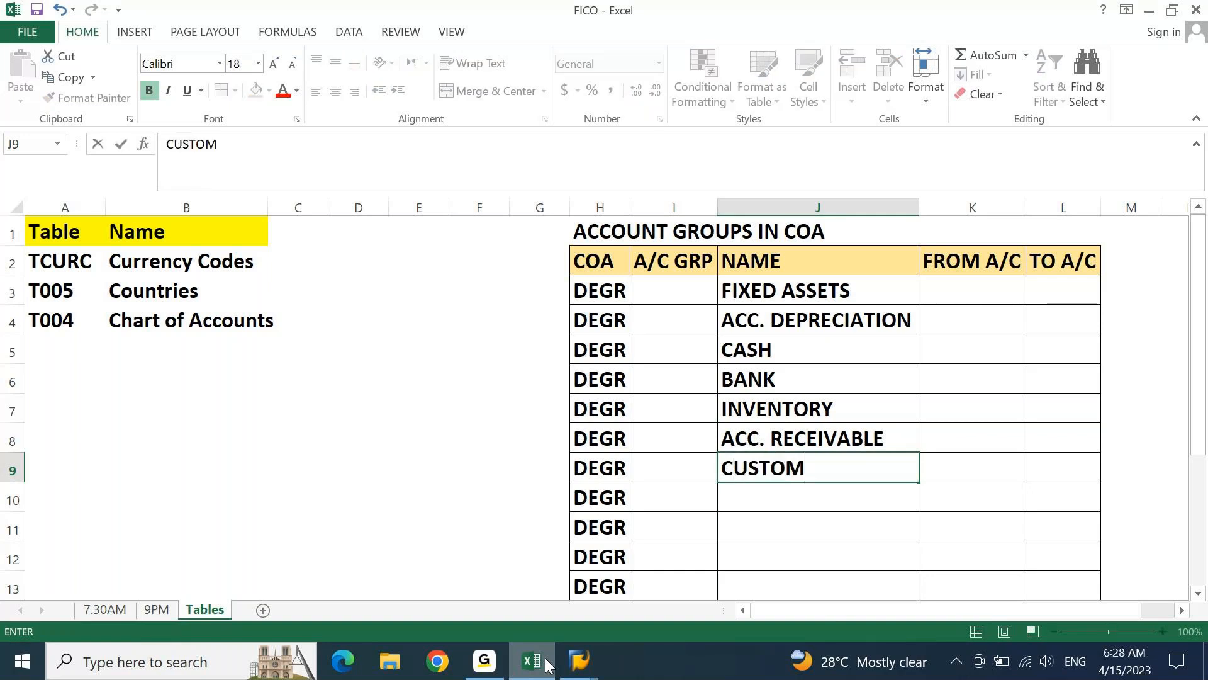
pyautogui.write('ER ADVANCES')
pyautogui.press('Return')
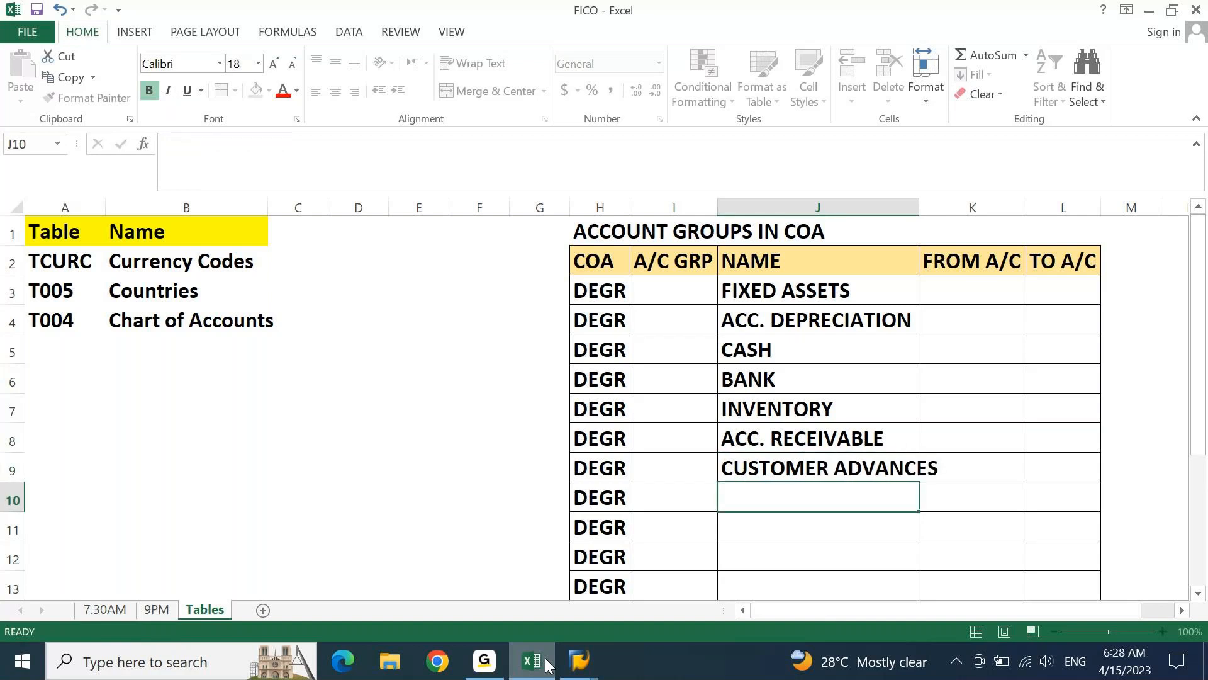
pyautogui.press('Up')
pyautogui.hotkey('alt', 'o')
pyautogui.press('c')
pyautogui.press('a')
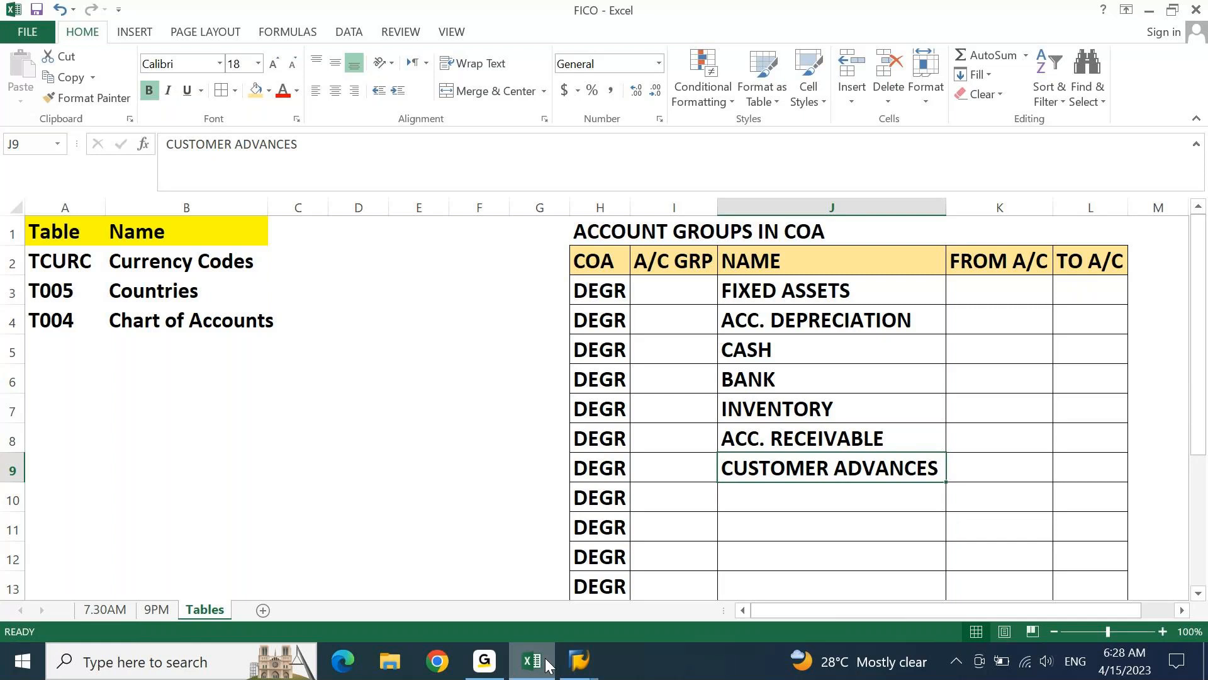
# Enter the account group name PREPAID EXPENSES in J10
pyautogui.press('Return')
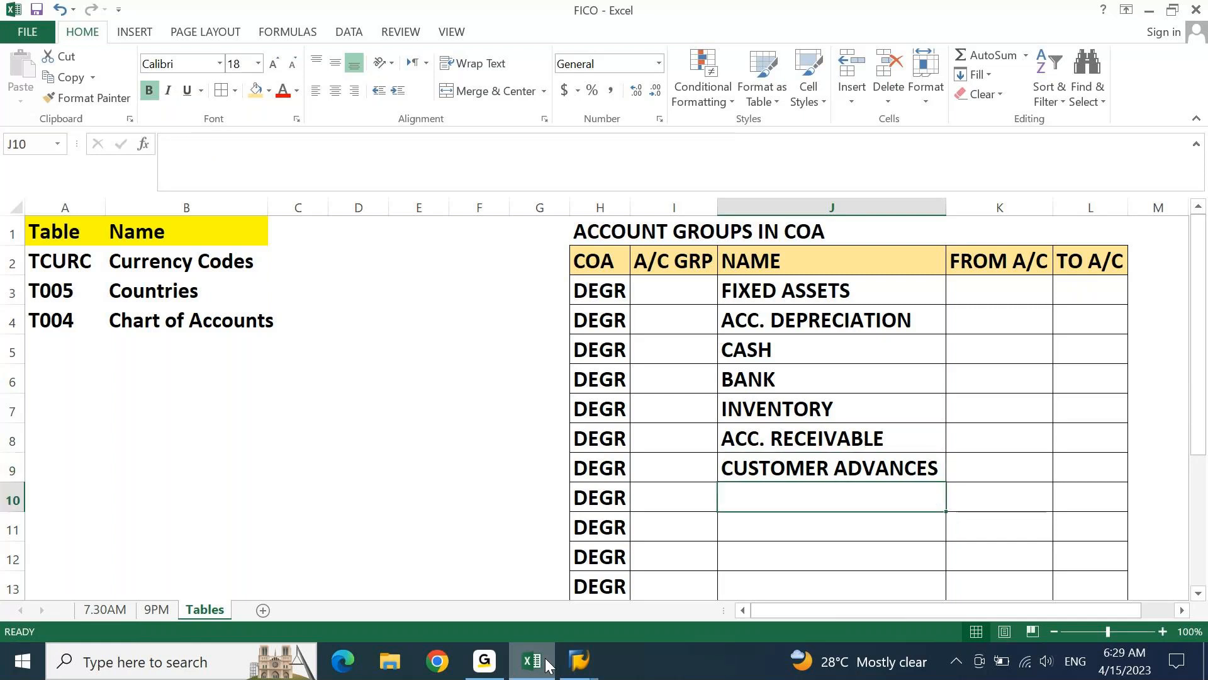
pyautogui.press('Return')
pyautogui.press('Return')
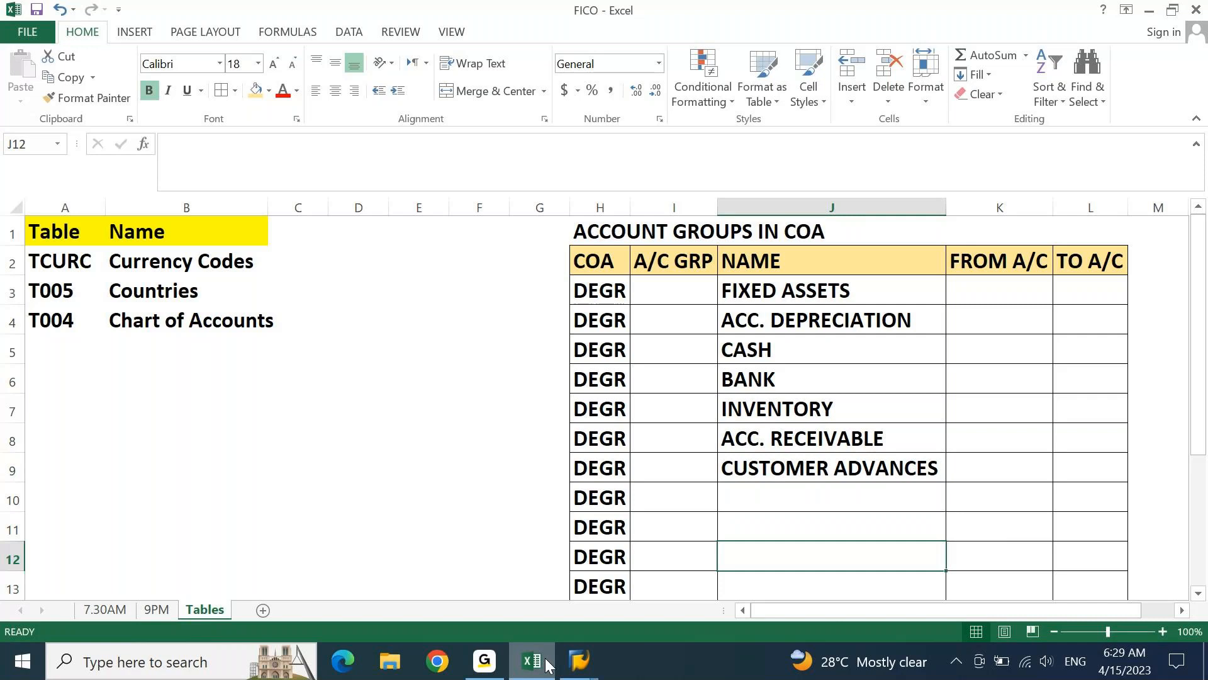
pyautogui.press('Up')
pyautogui.press('Up')
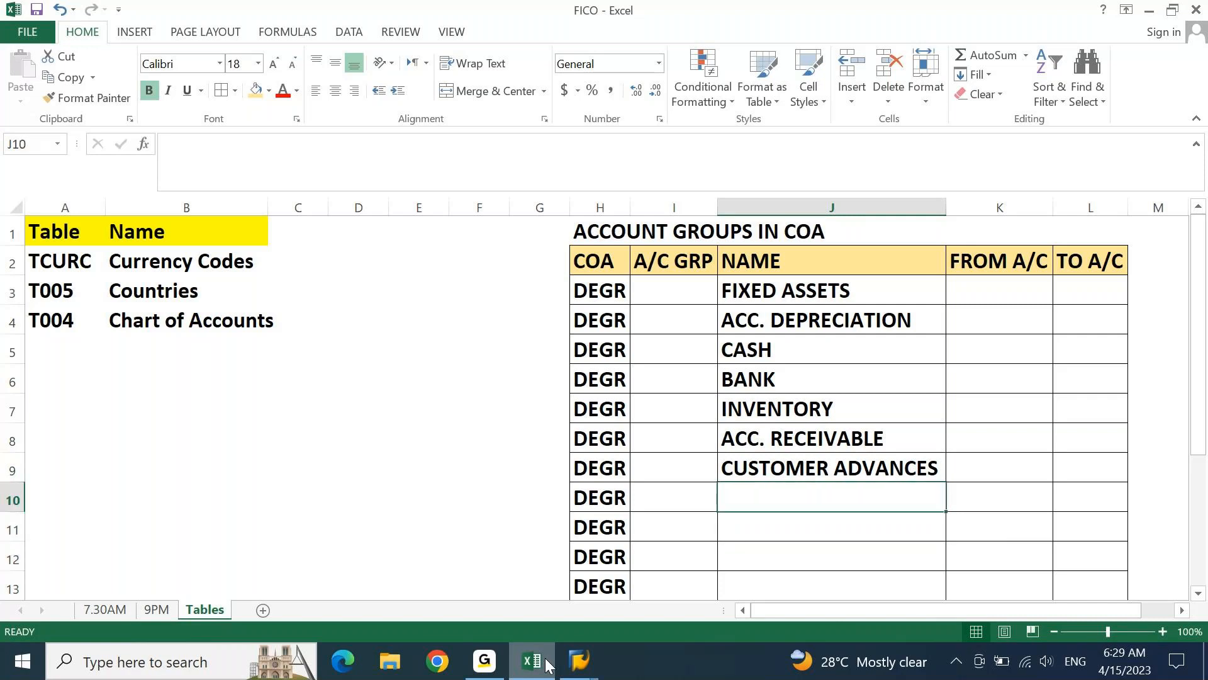
pyautogui.write('P')
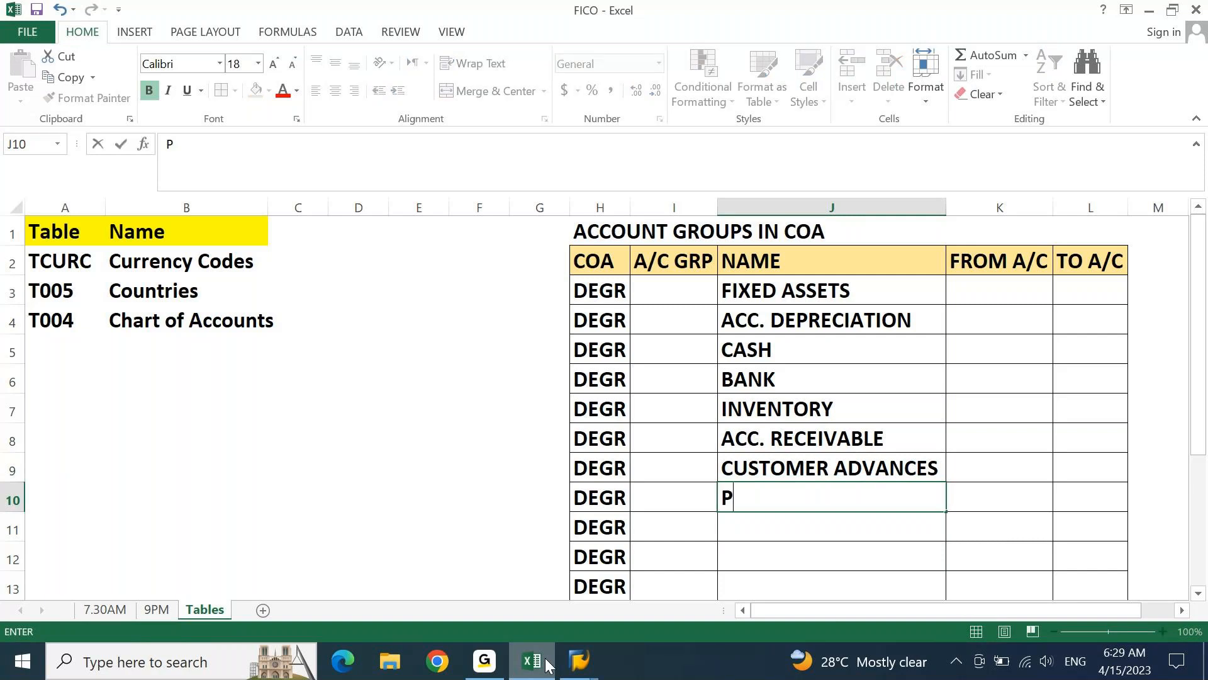
pyautogui.write('REPAID EXPE')
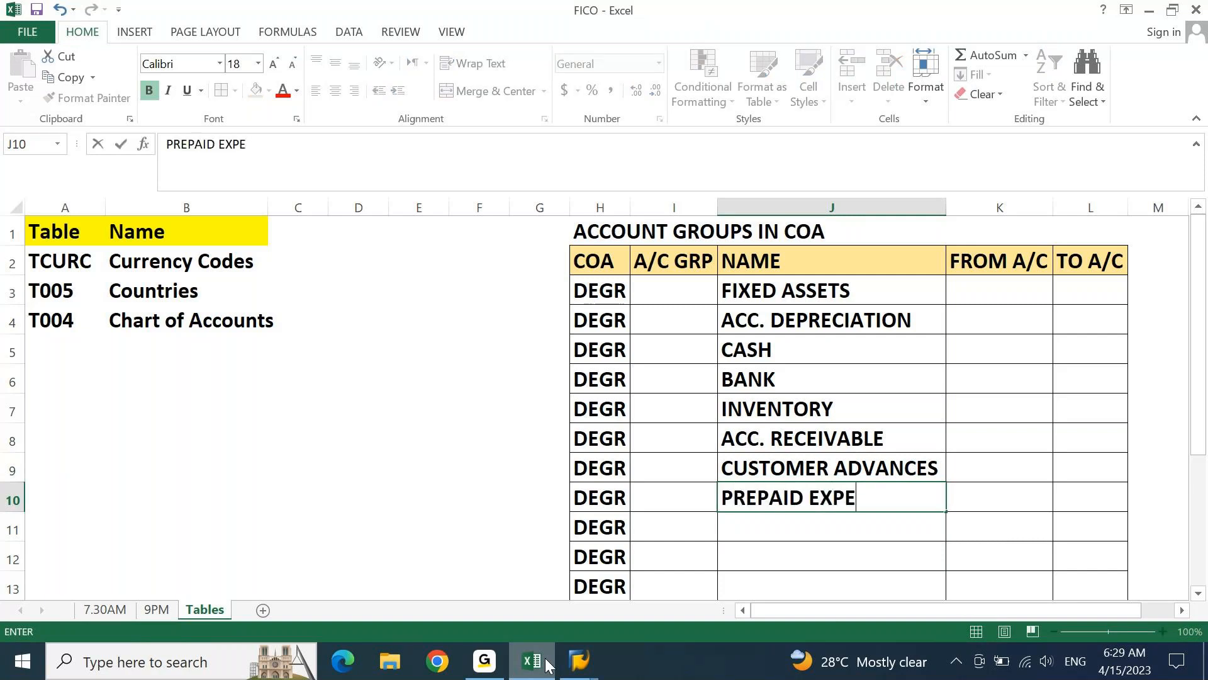
pyautogui.write('NSES')
pyautogui.press('Down')
pyautogui.press('Down')
pyautogui.press('Down')
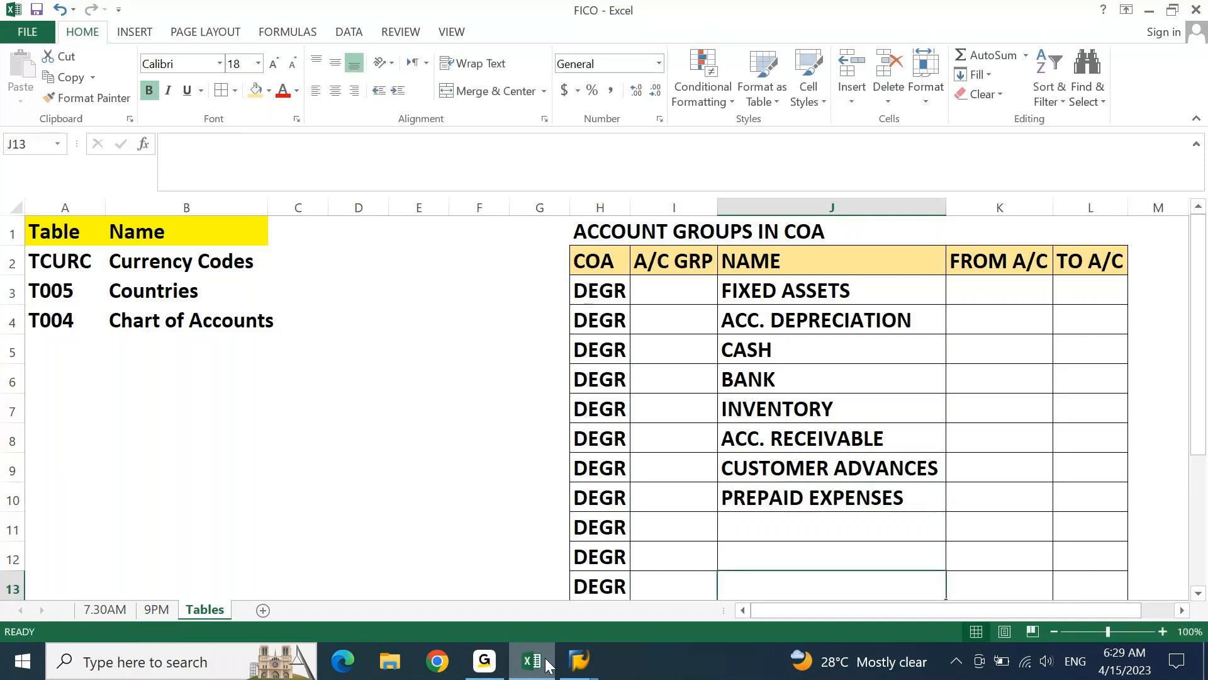
# Enter the account group name INPUT TAXES in J11
pyautogui.press('Up')
pyautogui.press('Up')
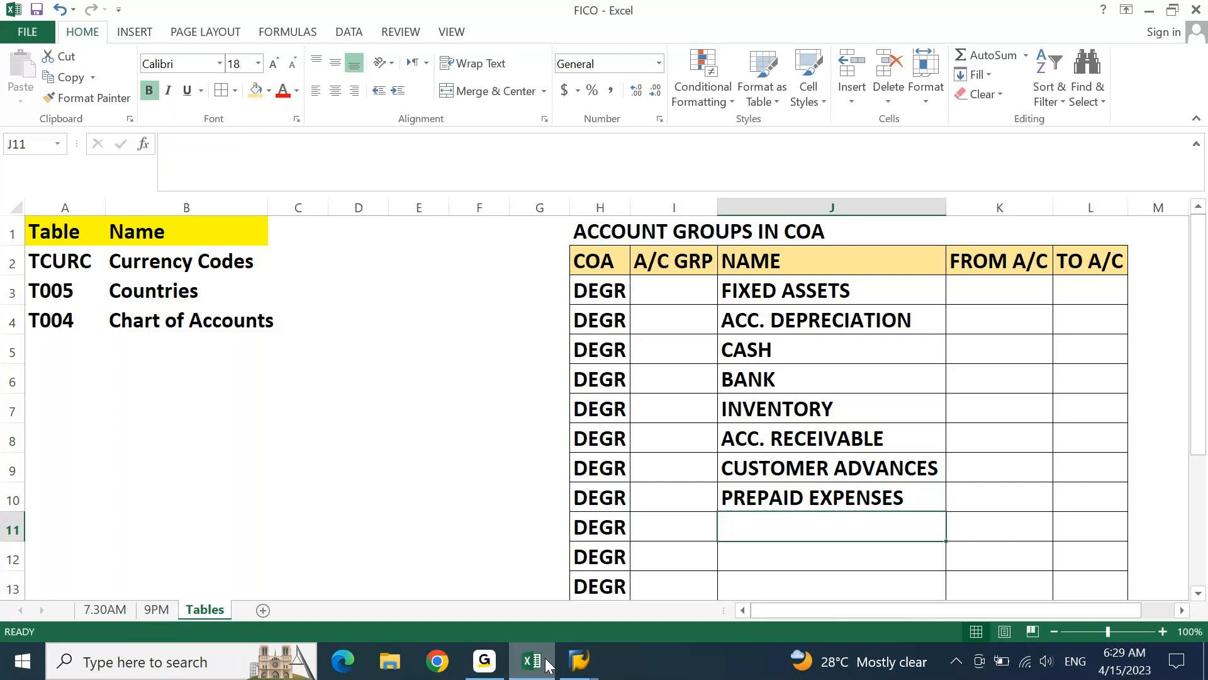
pyautogui.write('TAX')
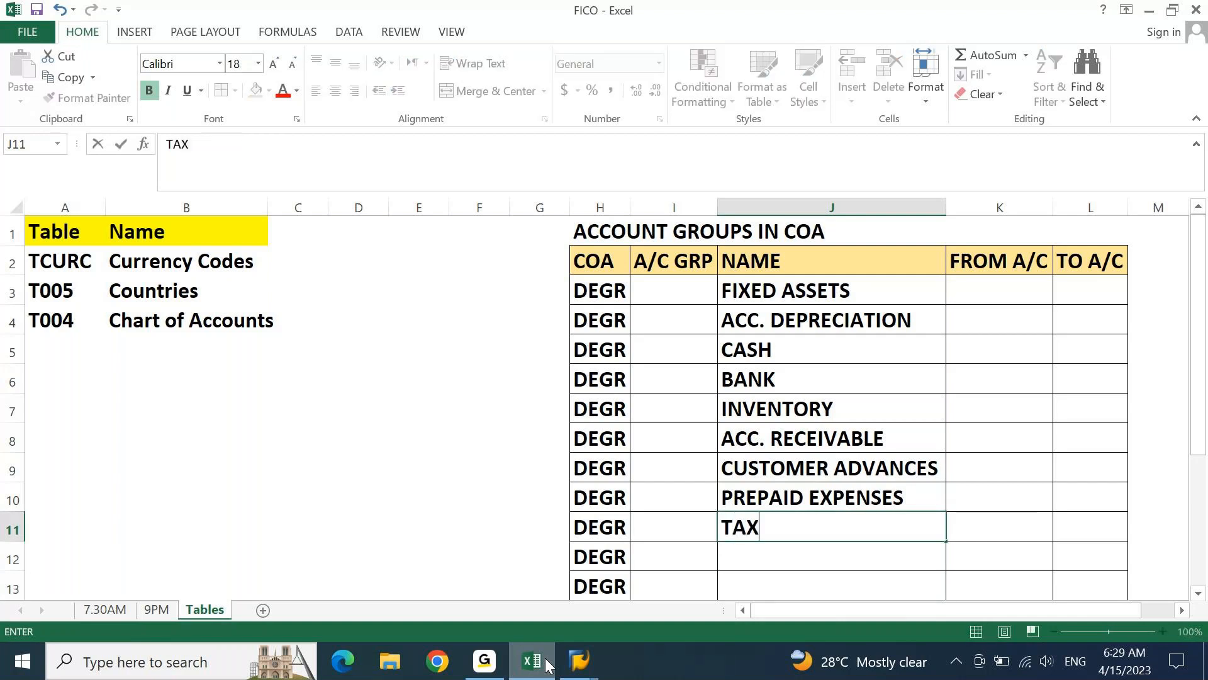
pyautogui.press('BackSpace')
pyautogui.press('BackSpace')
pyautogui.press('BackSpace')
pyautogui.write('IN')
pyautogui.write('PUT ')
pyautogui.write('A')
pyautogui.write('AXE')
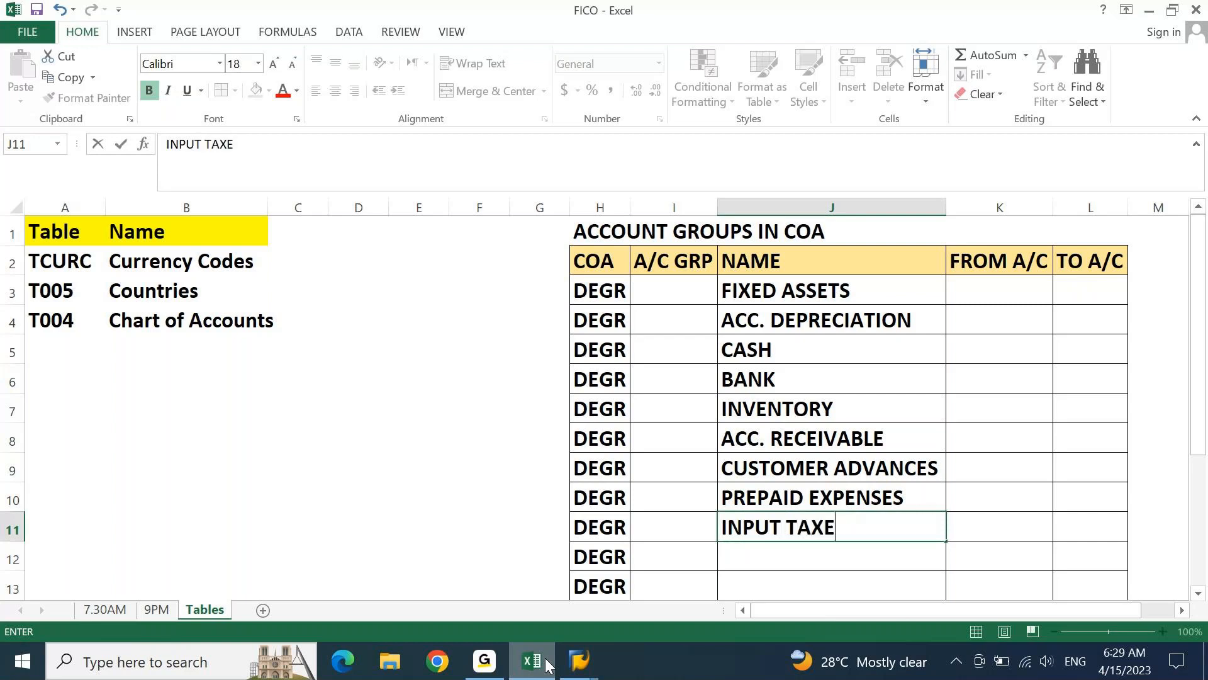
pyautogui.write('S')
pyautogui.press('Return')
pyautogui.press('Return')
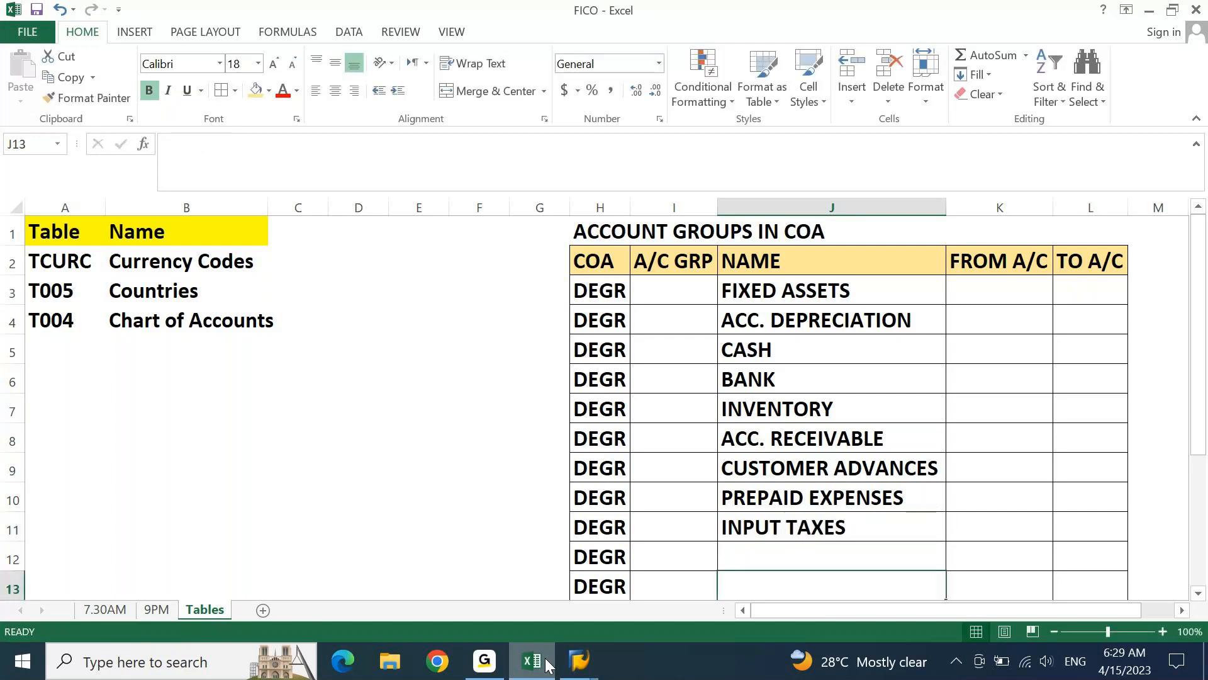
# Enter the account group name INVESTMENTS in J12
pyautogui.press('Return')
pyautogui.press('Up')
pyautogui.press('Up')
pyautogui.write('INVES')
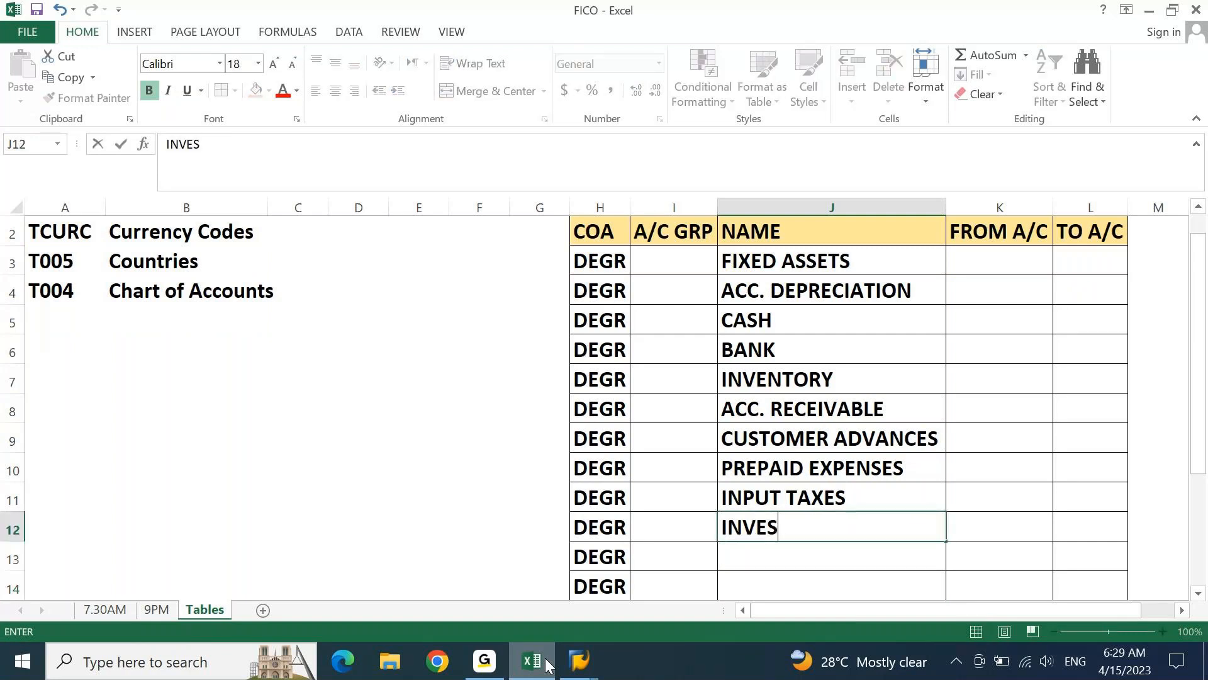
pyautogui.write('TMENTS')
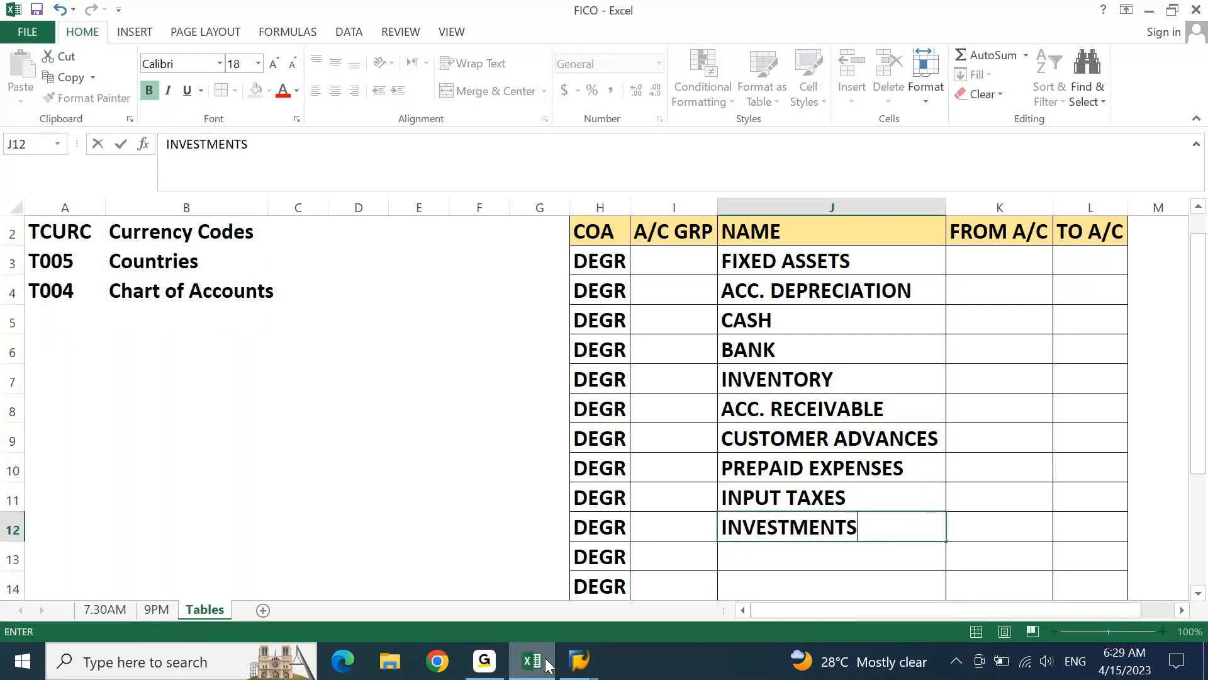
pyautogui.press('Return')
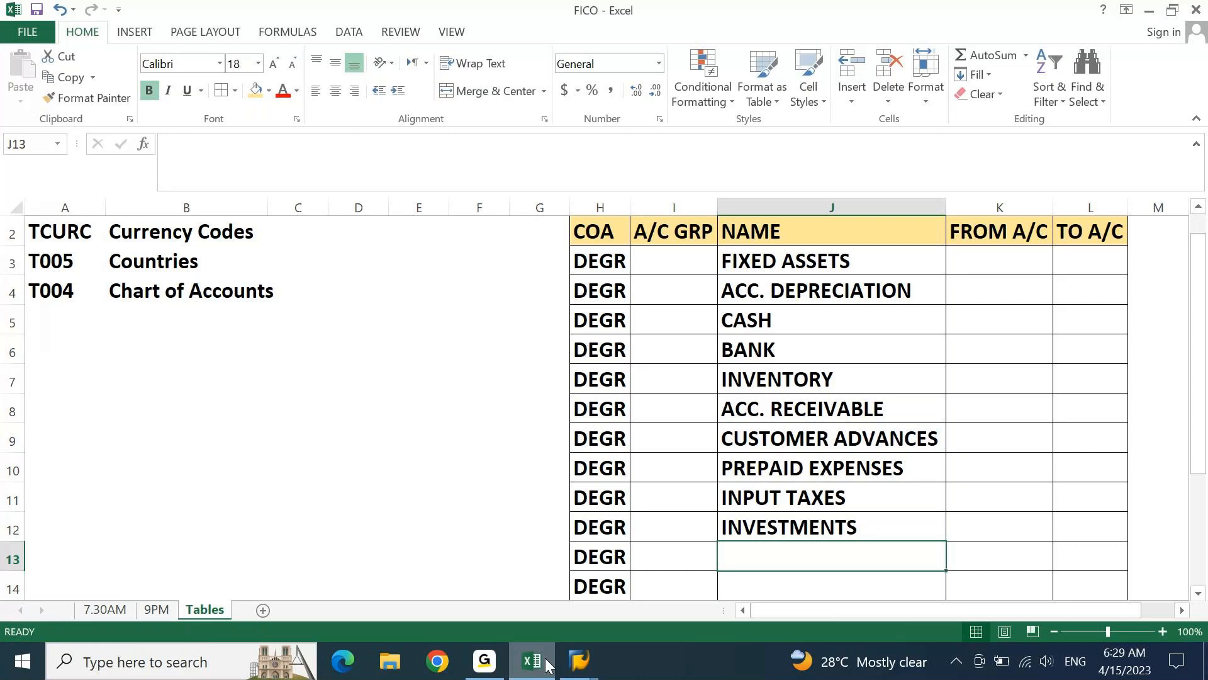
# Enter the account group name LOANS & ADVANCES in J13
pyautogui.write('LOAND')
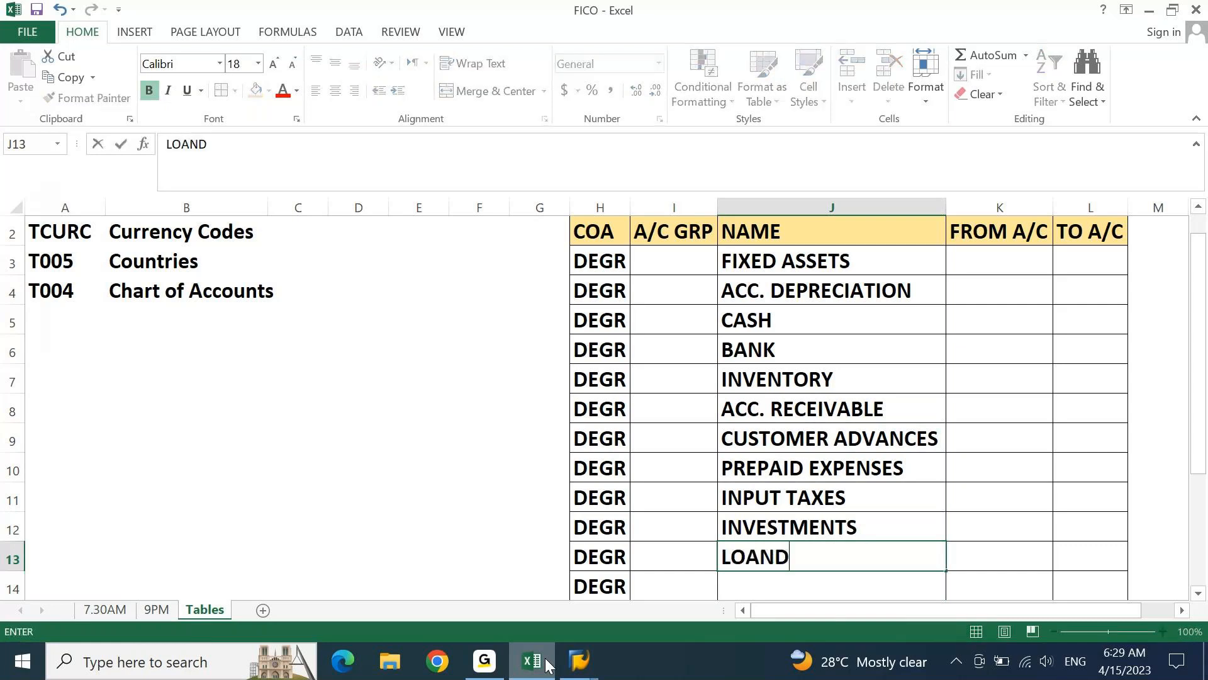
pyautogui.press('BackSpace')
pyautogui.write('S & AD')
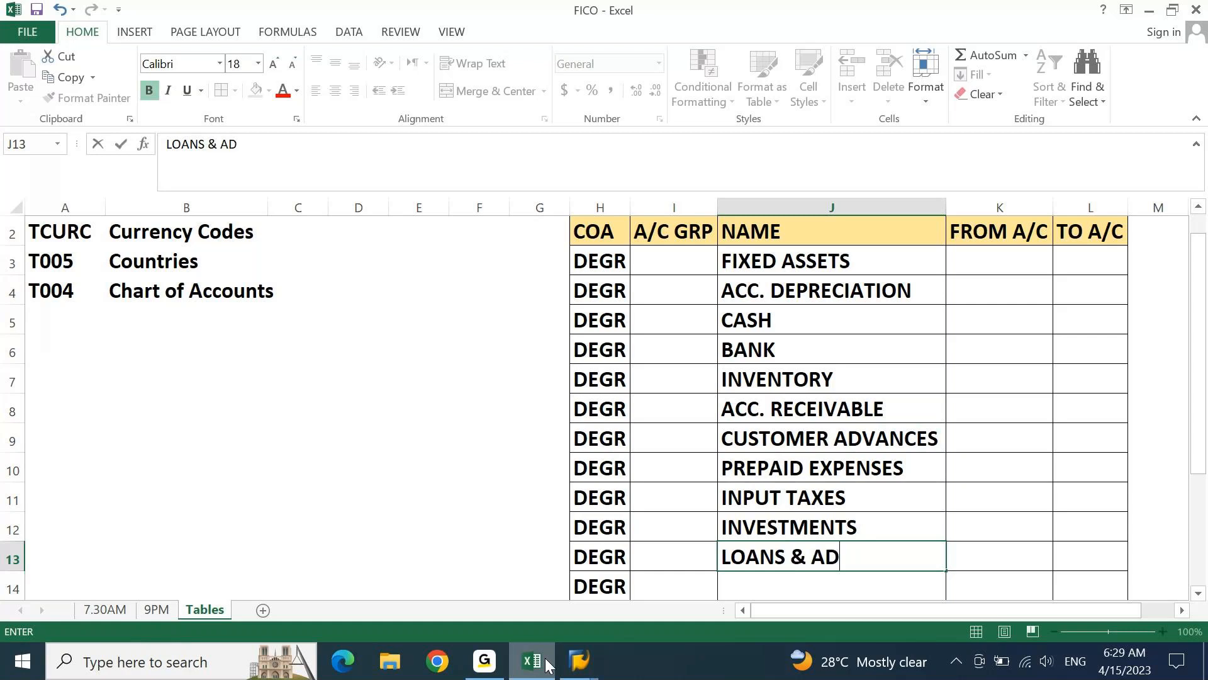
pyautogui.write('VANCES')
pyautogui.press('Return')
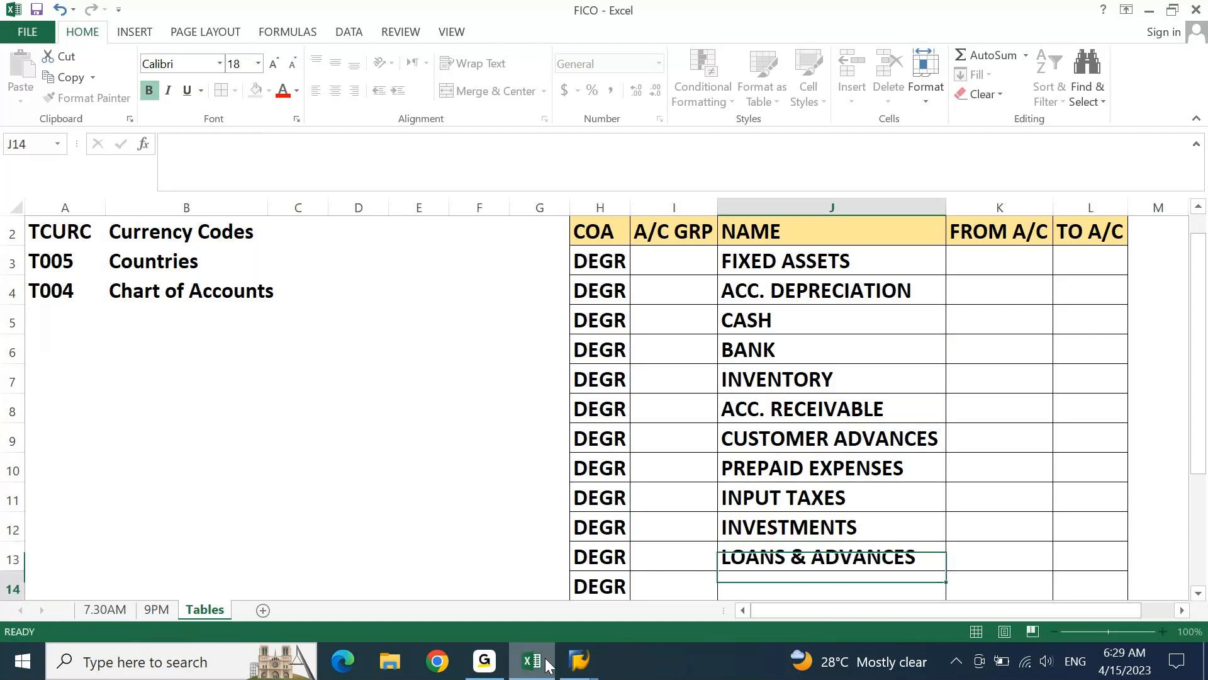
# Enter the account group name INTER CO. RECEIVABLES in J14
pyautogui.write('INTER CO')
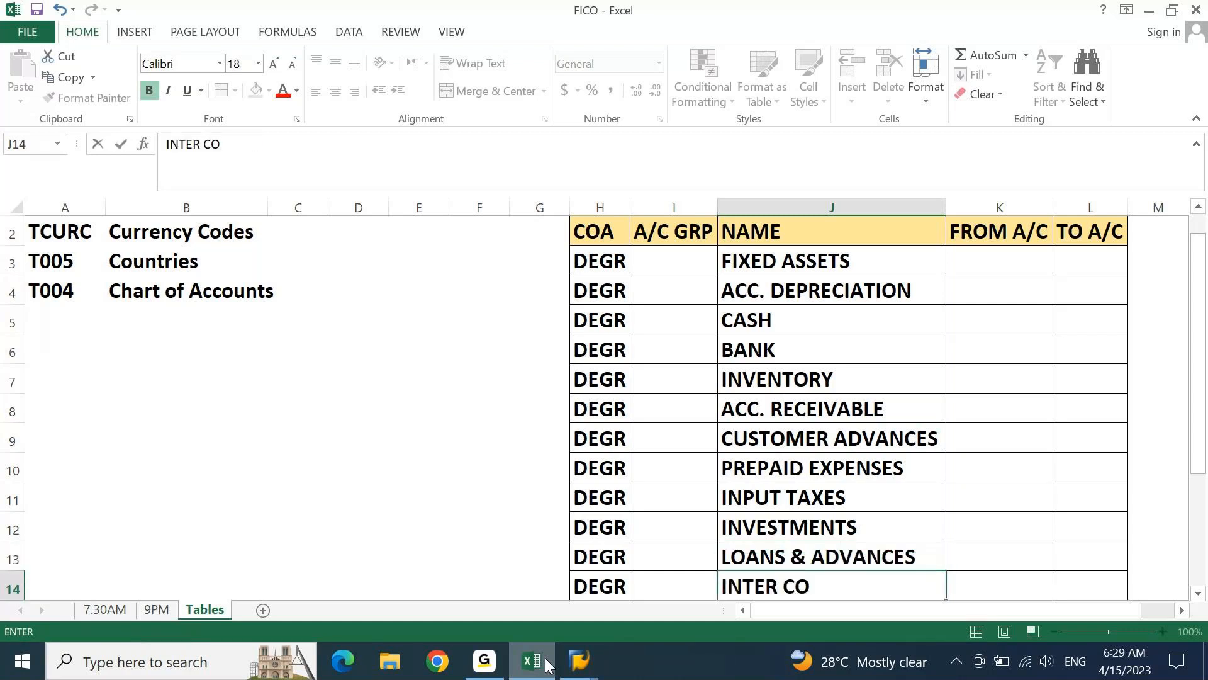
pyautogui.write('. RECEIVABLES')
pyautogui.press('Return')
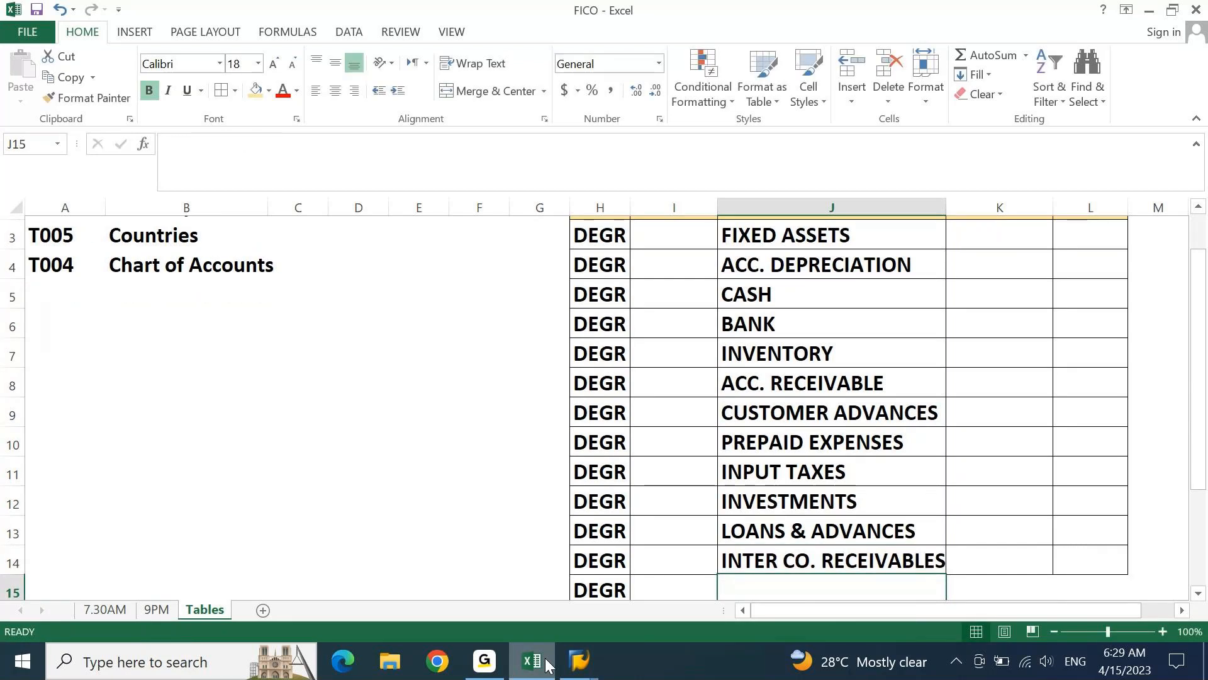
pyautogui.press('Return')
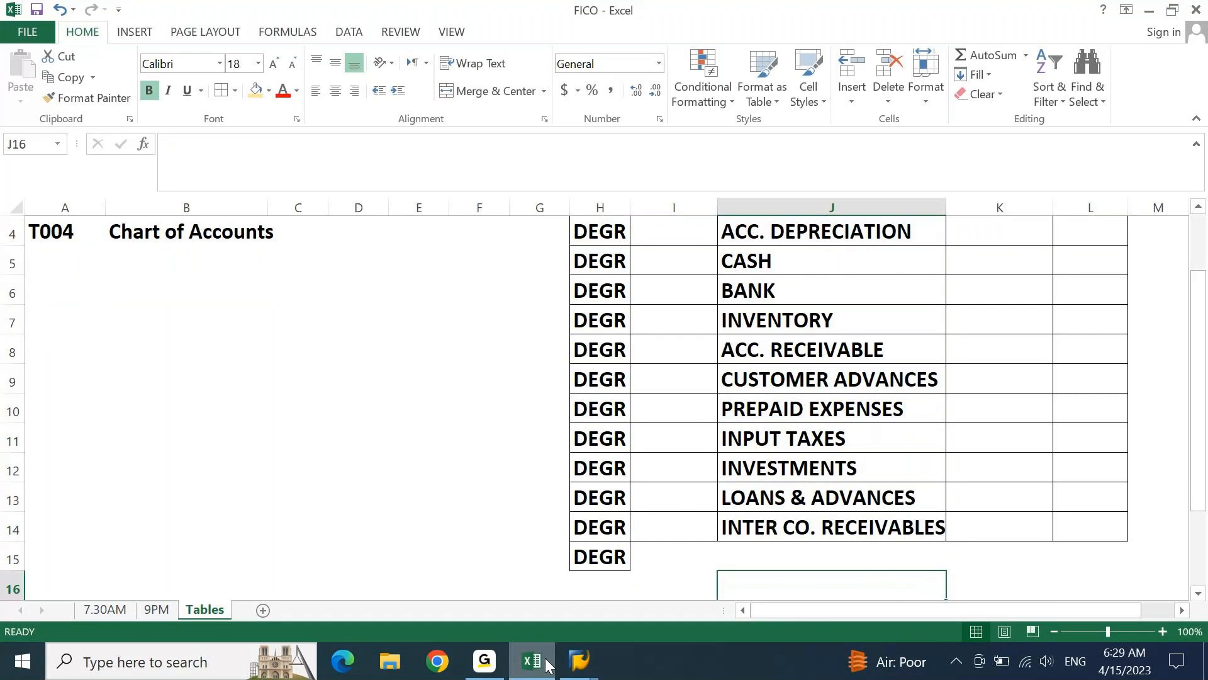
# Zoom the sheet out to 80% and review the whole account groups table, from its headings to the last DEGR row
pyautogui.hotkey('ctrl', 'Up')
pyautogui.hotkey('ctrl', 'Up')
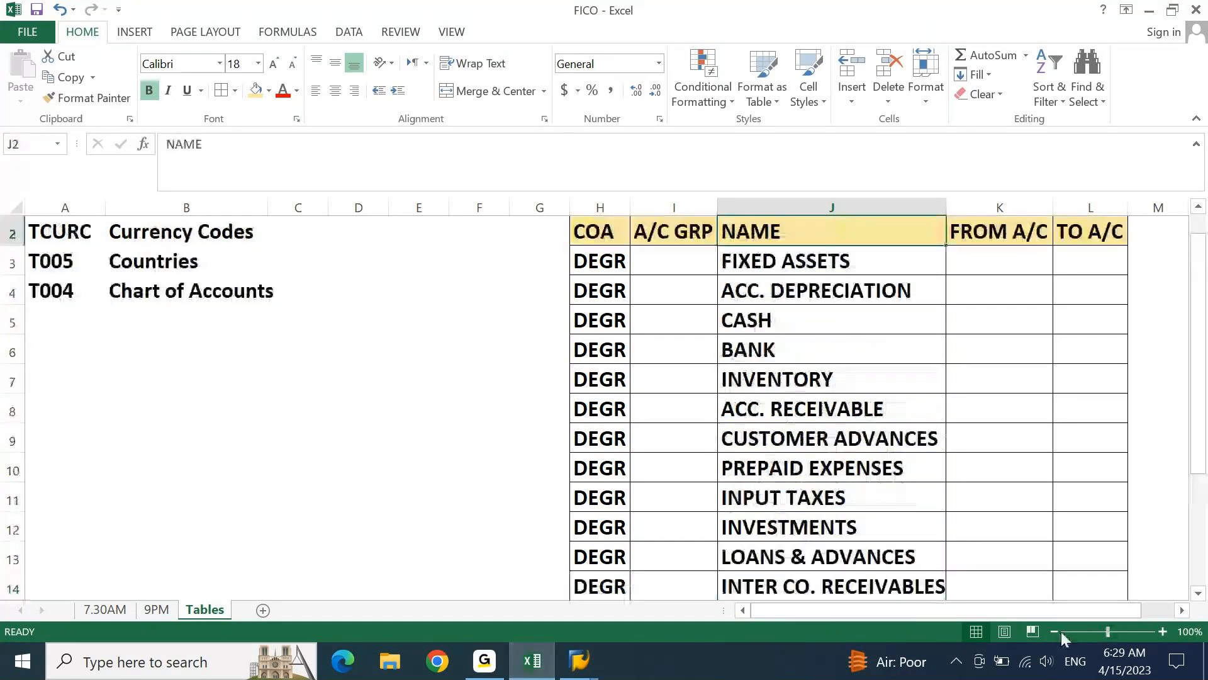
pyautogui.click(1054, 632)
pyautogui.click(1054, 632)
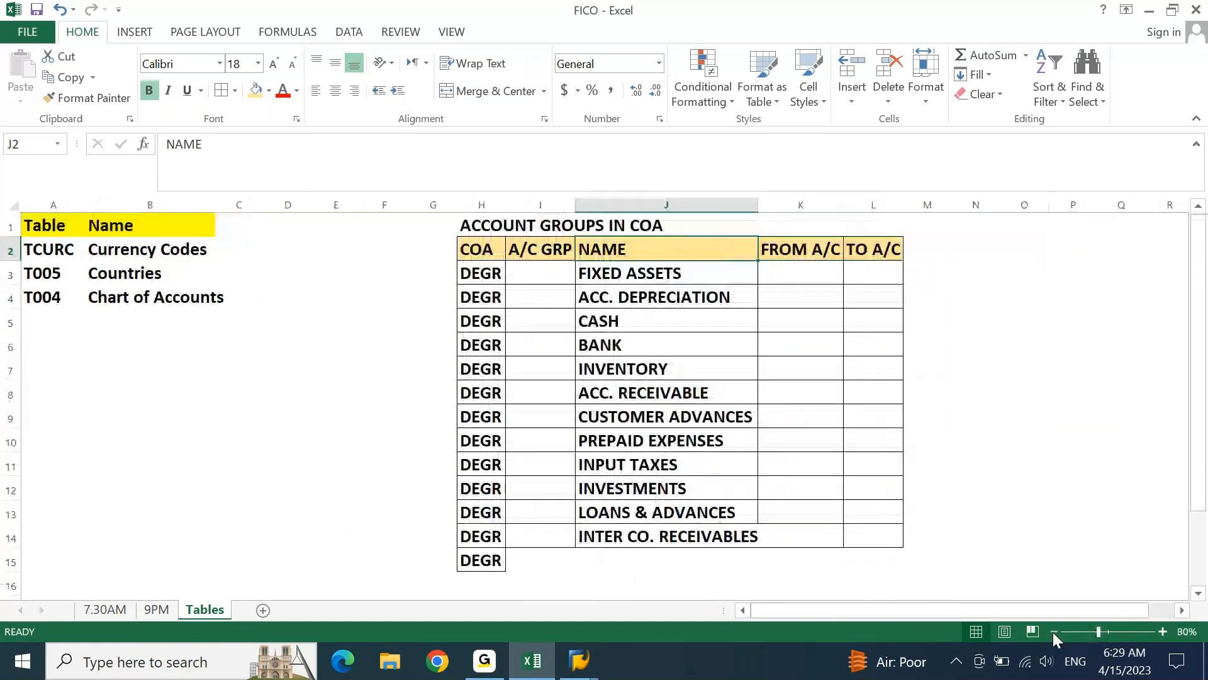
pyautogui.press('Down')
pyautogui.press('Left')
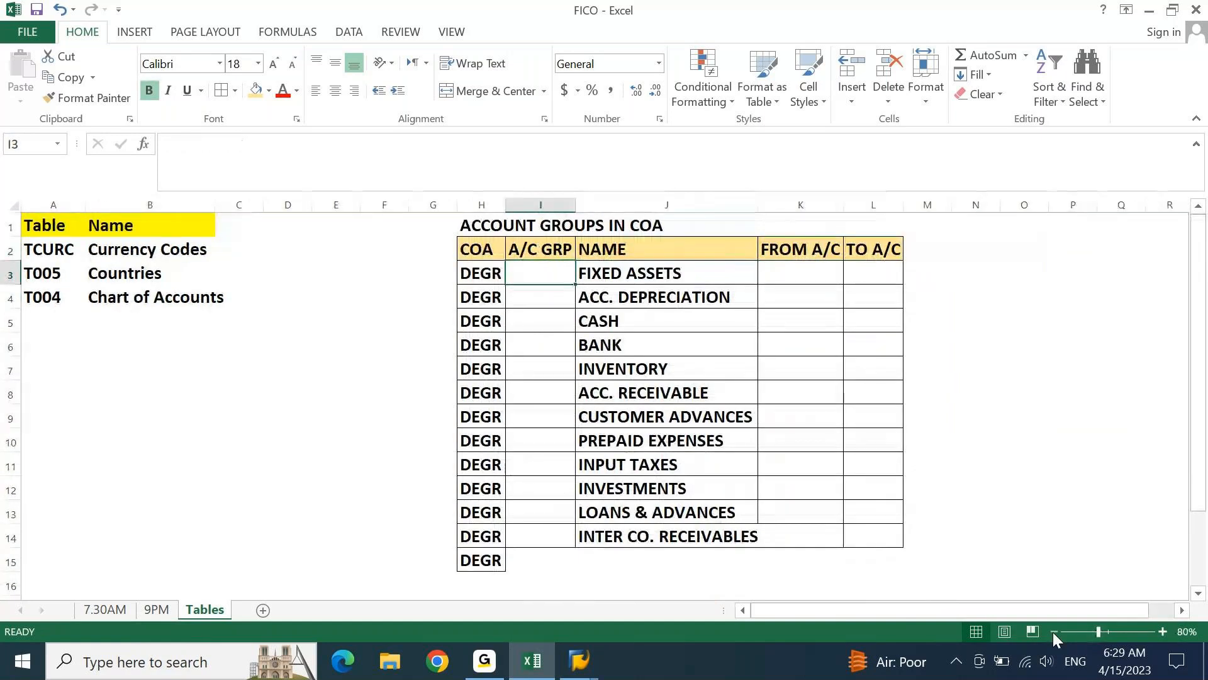
pyautogui.press('Left')
pyautogui.hotkey('ctrl', 'Down')
pyautogui.press('Down')
pyautogui.press('Down')
pyautogui.press('Down')
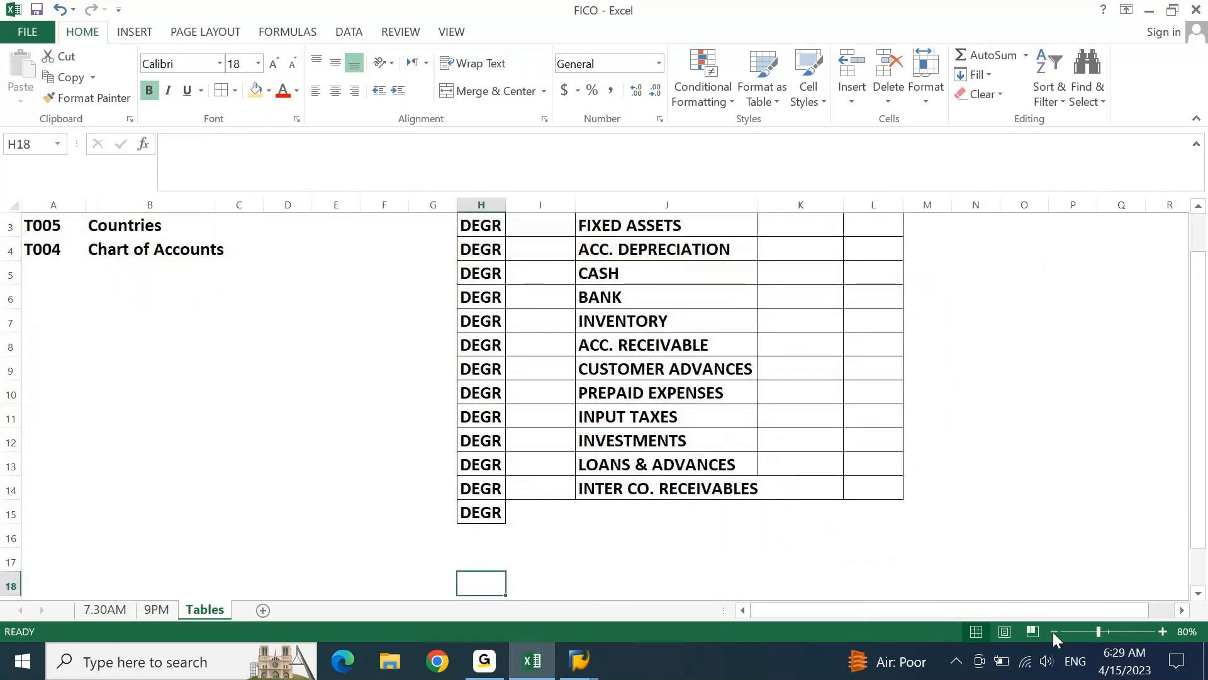
pyautogui.hotkey('ctrl', 'Up')
pyautogui.hotkey('ctrl', 'Up')
pyautogui.press('Right')
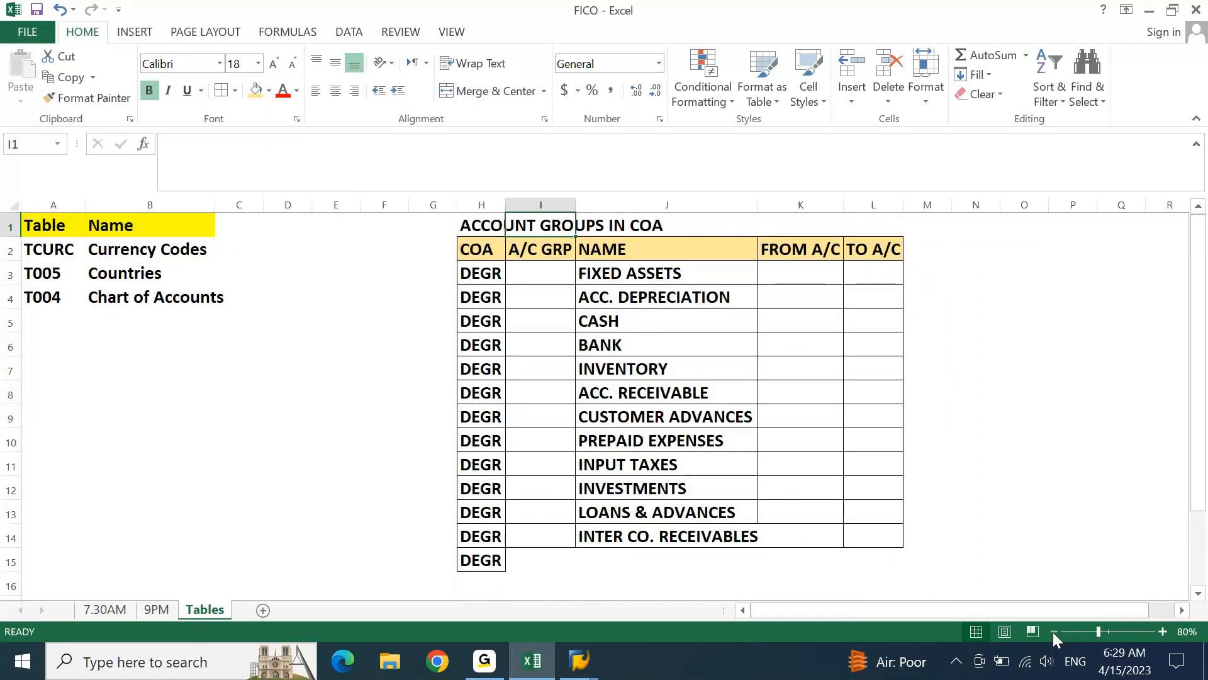
pyautogui.press('Down')
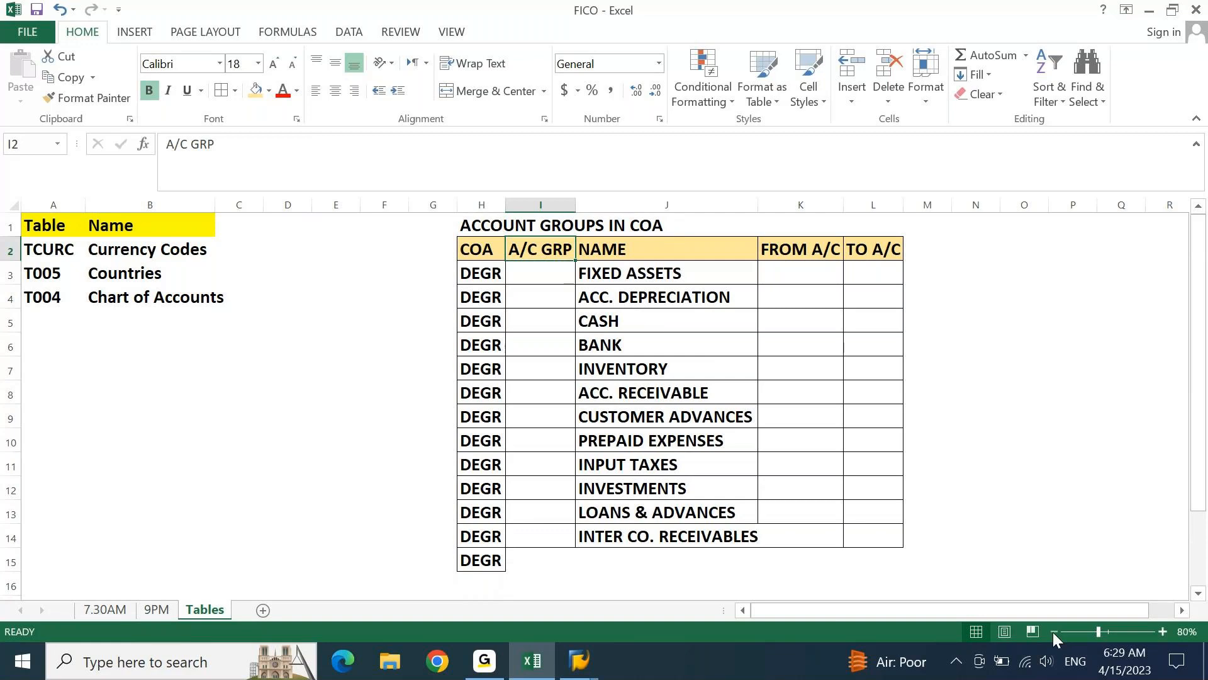
pyautogui.press('Down')
pyautogui.press('Right')
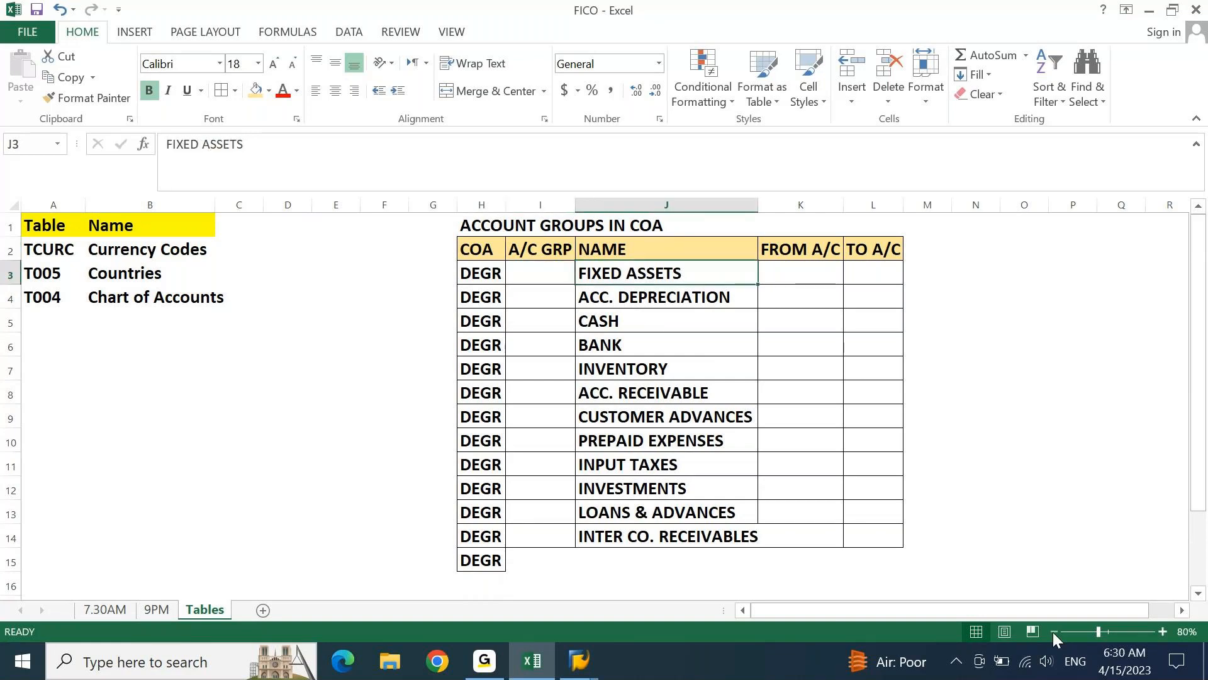
# Enter the account group name CURRENT ASSETS in J15, below INTER CO. RECEIVABLES
pyautogui.hotkey('ctrl', 'Down')
pyautogui.press('Down')
pyautogui.write('cu')
pyautogui.press('BackSpace')
pyautogui.press('BackSpace')
pyautogui.press('BackSpace')
pyautogui.write('C')
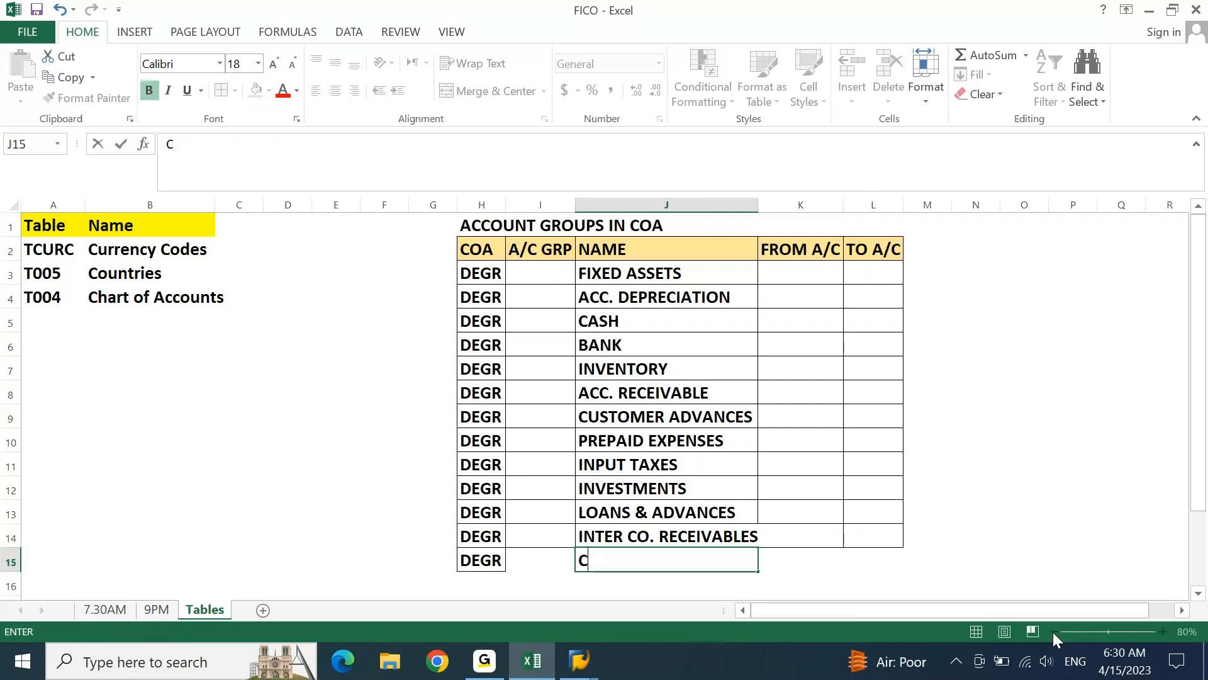
pyautogui.write('URRENT ASSETS')
pyautogui.press('Return')
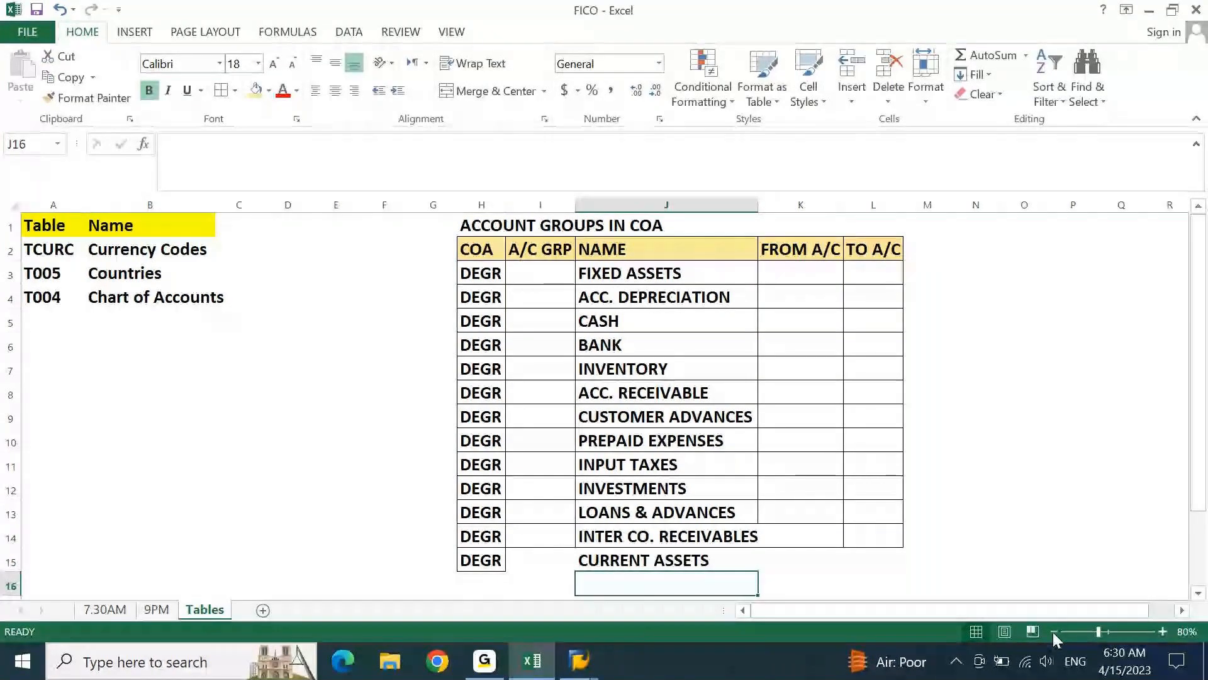
# Look over the NAME column entries from CURRENT ASSETS back up to FIXED ASSETS
pyautogui.press('Up')
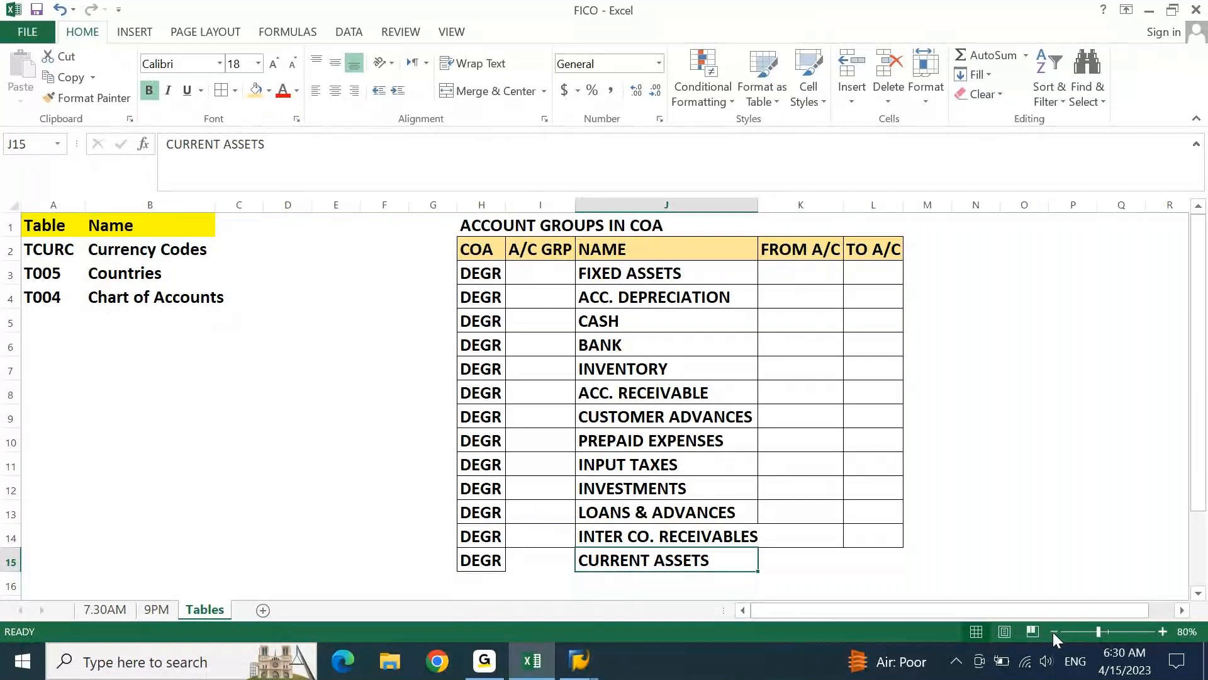
pyautogui.press('Down')
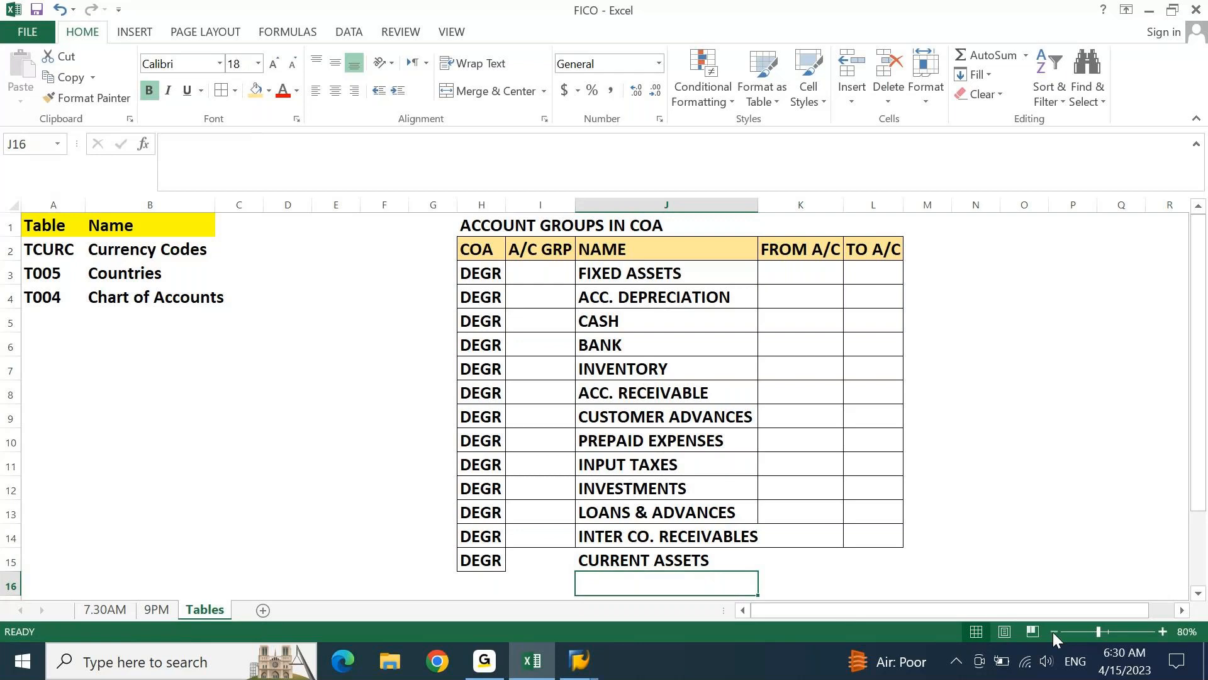
pyautogui.press('Down')
pyautogui.press('Down')
pyautogui.press('Up')
pyautogui.press('Up')
pyautogui.press('Up')
pyautogui.press('Up')
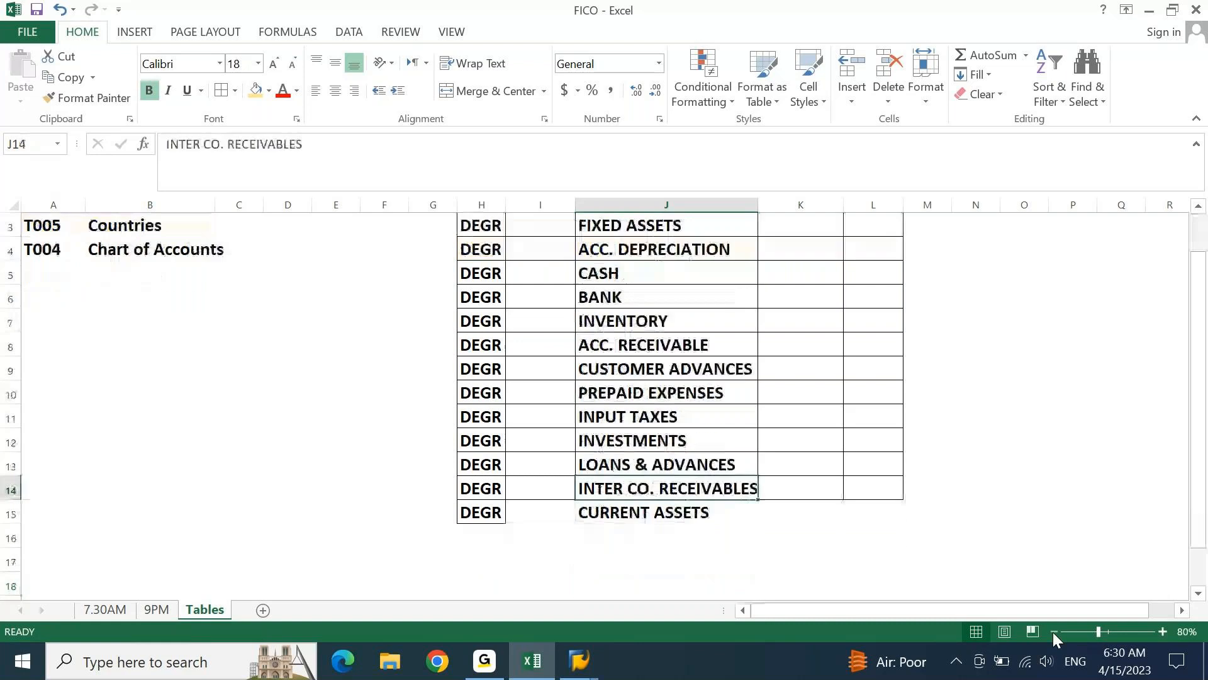
pyautogui.hotkey('ctrl', 'Up')
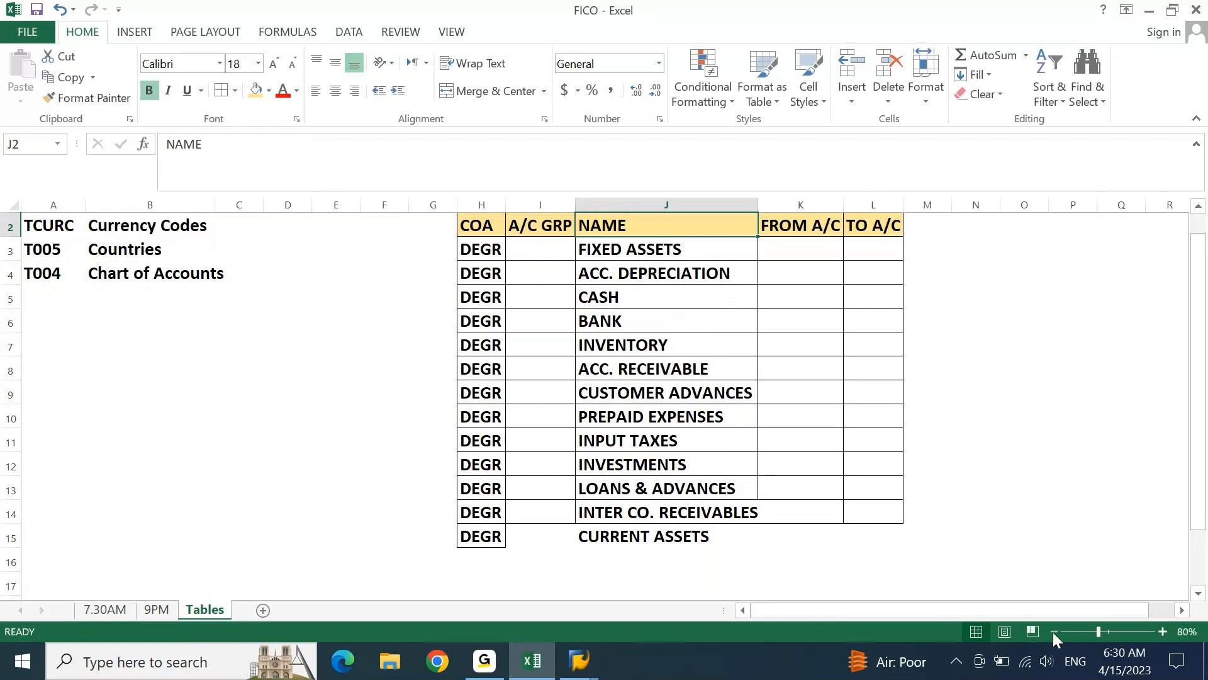
pyautogui.press('Down')
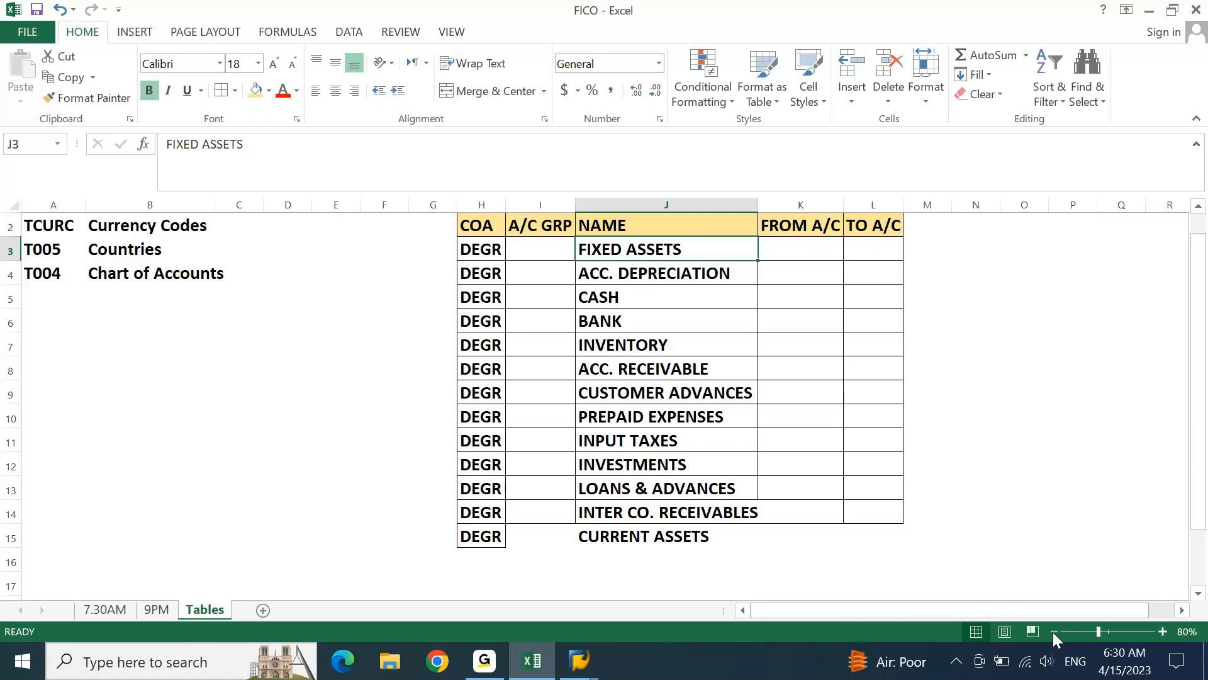
# Switch to SAP and go through the first new account group row's fields up to From Acct
pyautogui.click(586, 667)
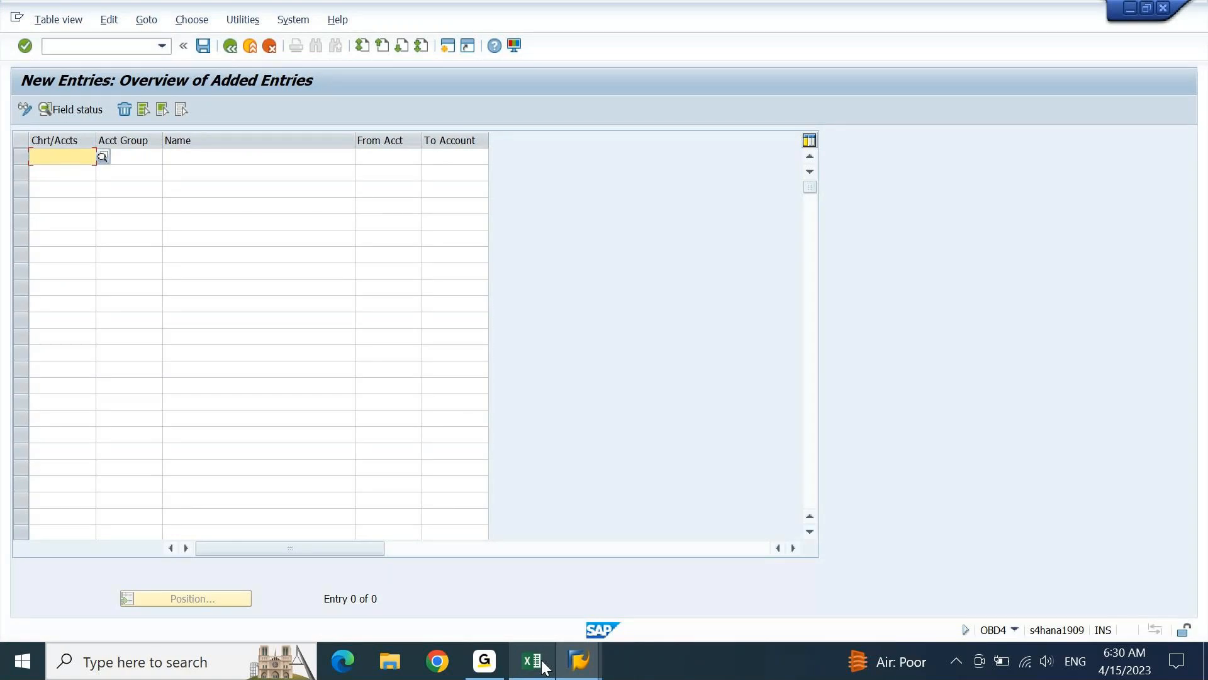
pyautogui.press('Tab')
pyautogui.press('Tab')
pyautogui.press('Tab')
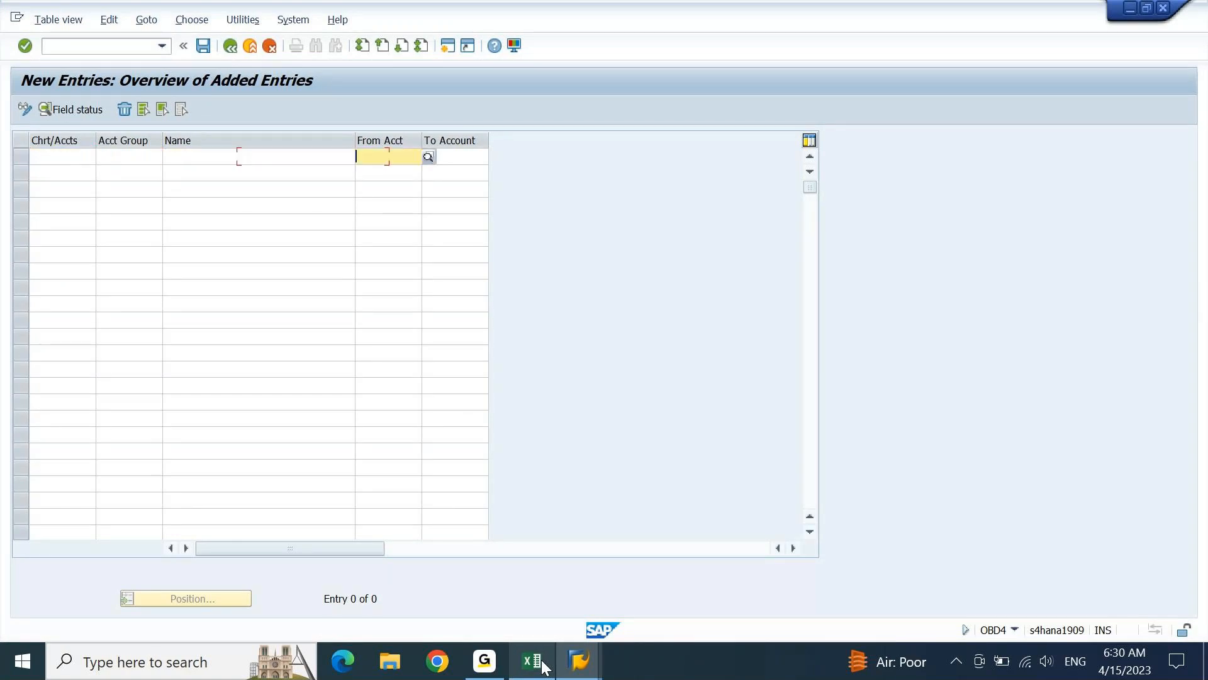
# Move to To Account in SAP, then check the FICO workbook's table headings and the 7.30AM sheet's numbering note beside OBD4
pyautogui.press('Tab')
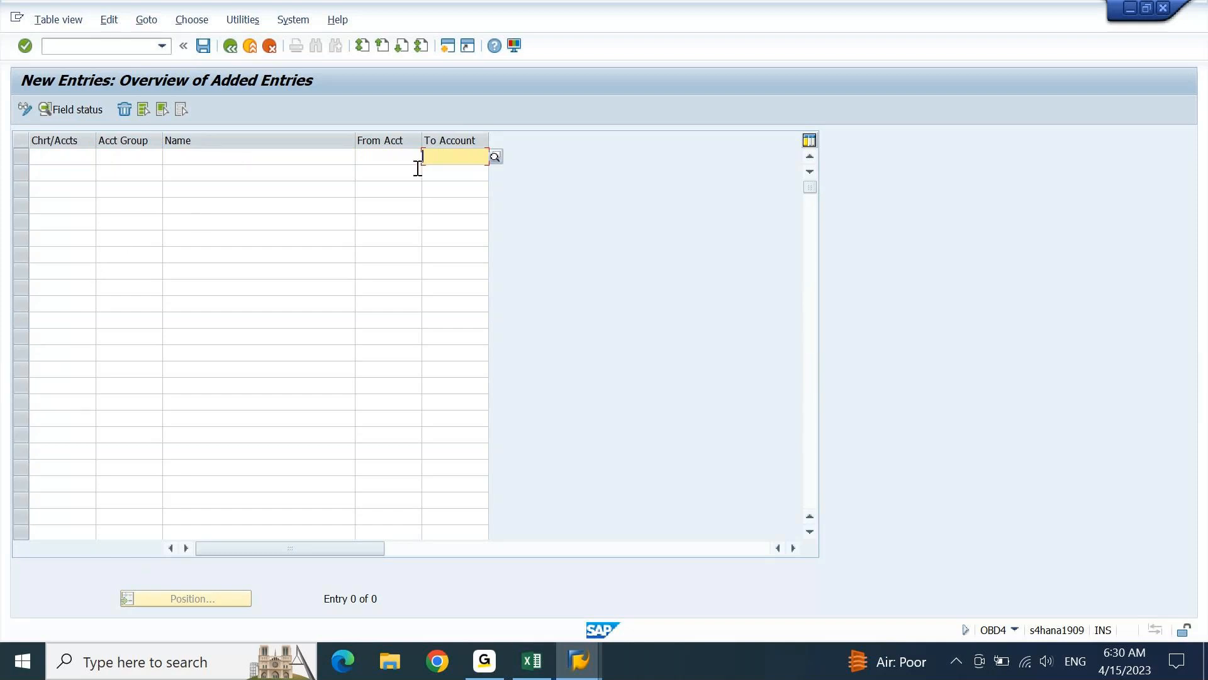
pyautogui.click(532, 661)
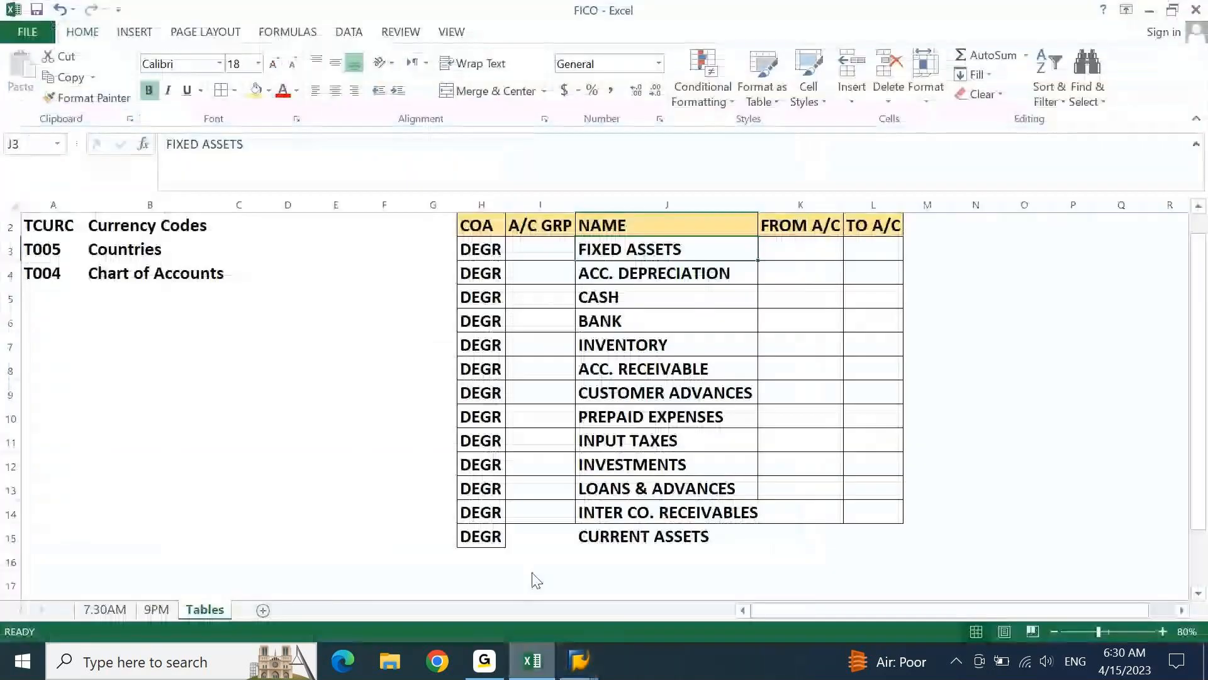
pyautogui.moveTo(476, 224); pyautogui.dragTo(846, 228)
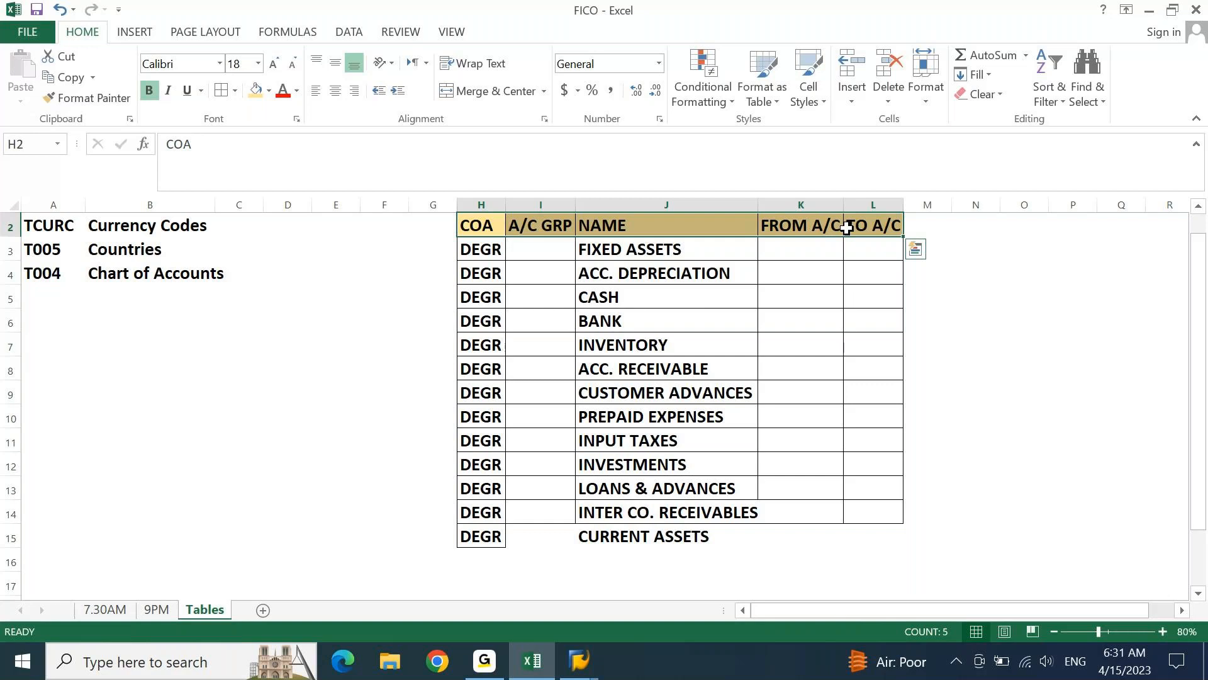
pyautogui.click(119, 609)
pyautogui.click(192, 285)
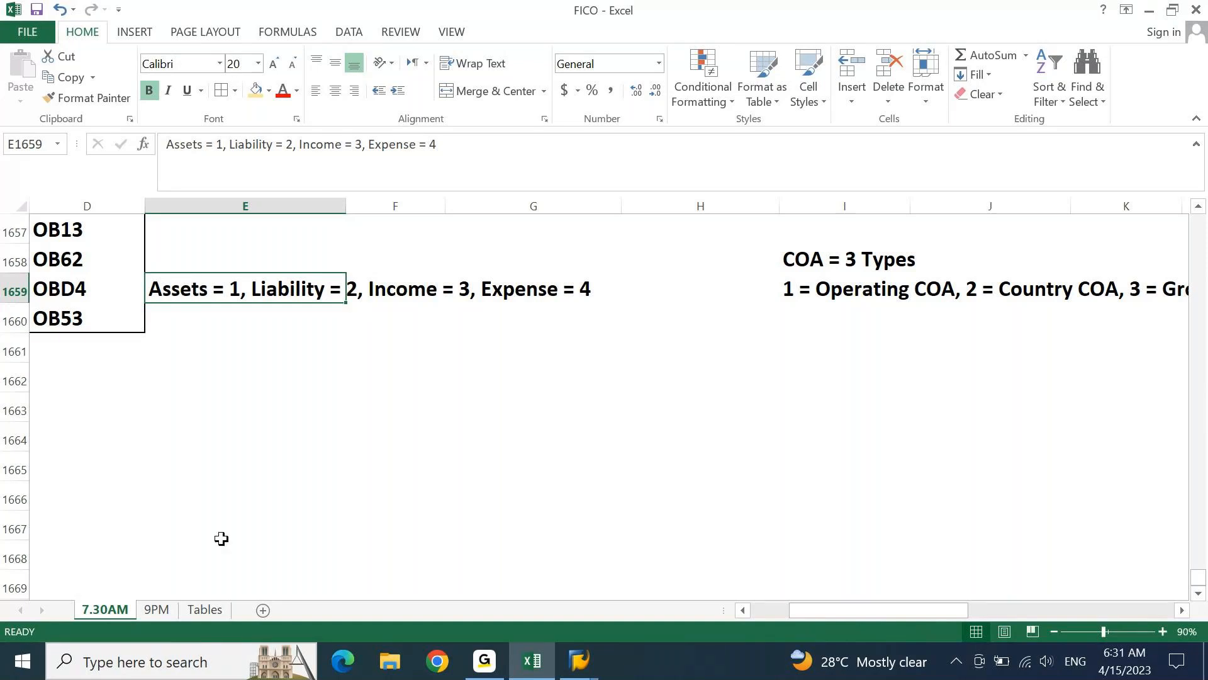
# On the Tables sheet, enter 1 in FROM A/C for FIXED ASSETS and copy it across K3:L15
pyautogui.click(205, 609)
pyautogui.click(779, 254)
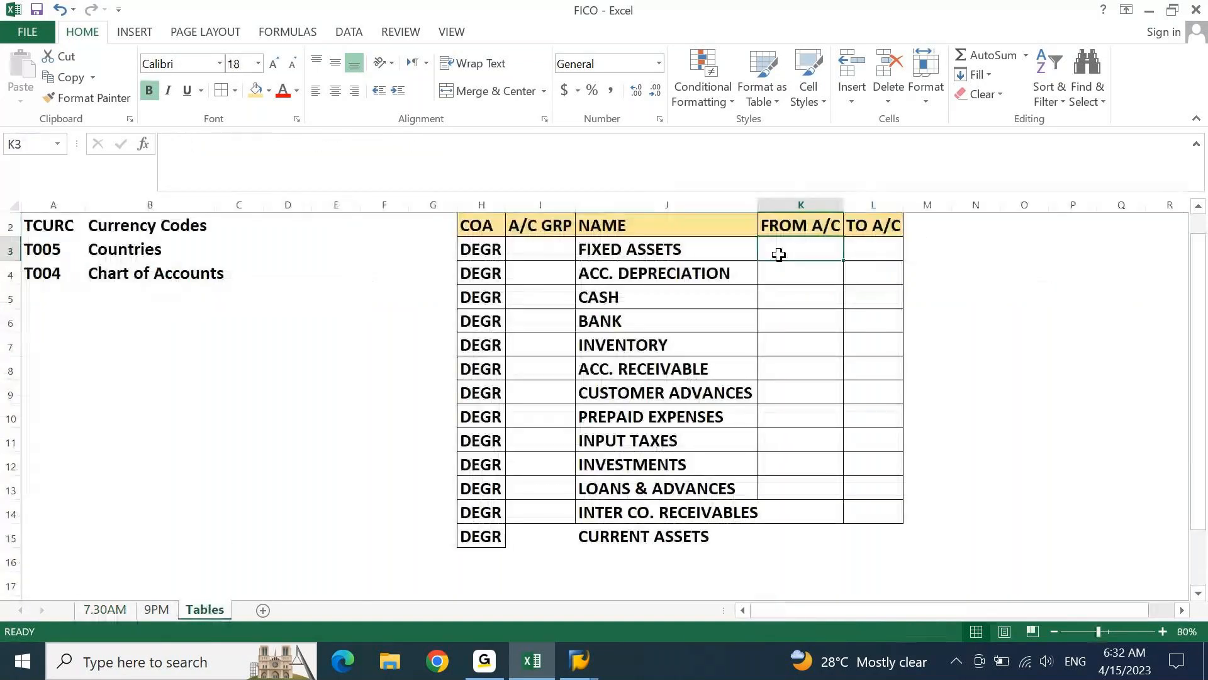
pyautogui.write('1')
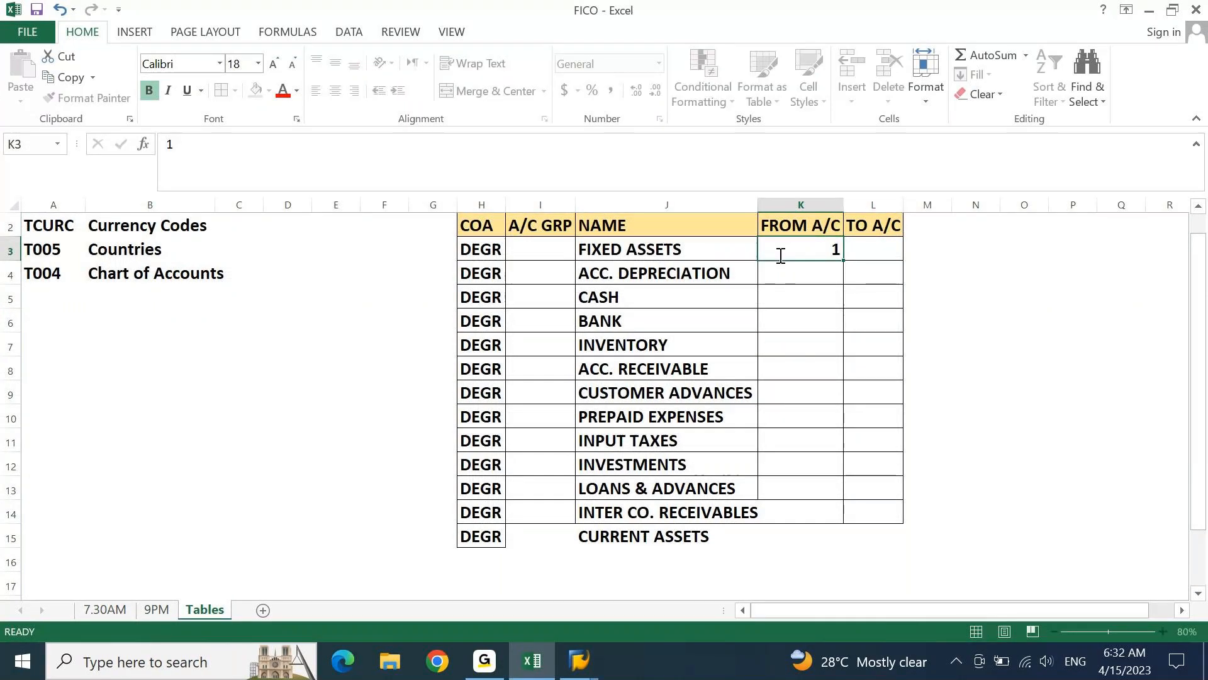
pyautogui.press('Return')
pyautogui.press('Up')
pyautogui.hotkey('ctrl', 'c')
pyautogui.press('Left')
pyautogui.hotkey('ctrl', 'Down')
pyautogui.press('Right')
pyautogui.hotkey('shift', 'Right')
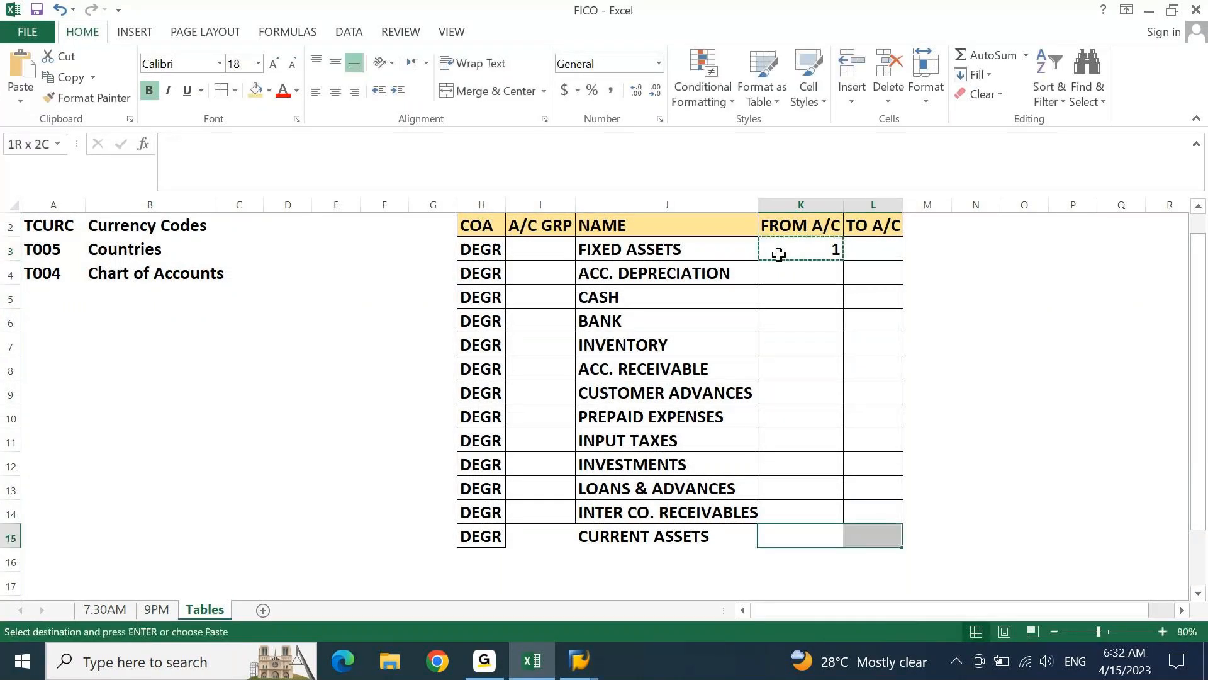
pyautogui.hotkey('ctrl', 'shift', 'Up')
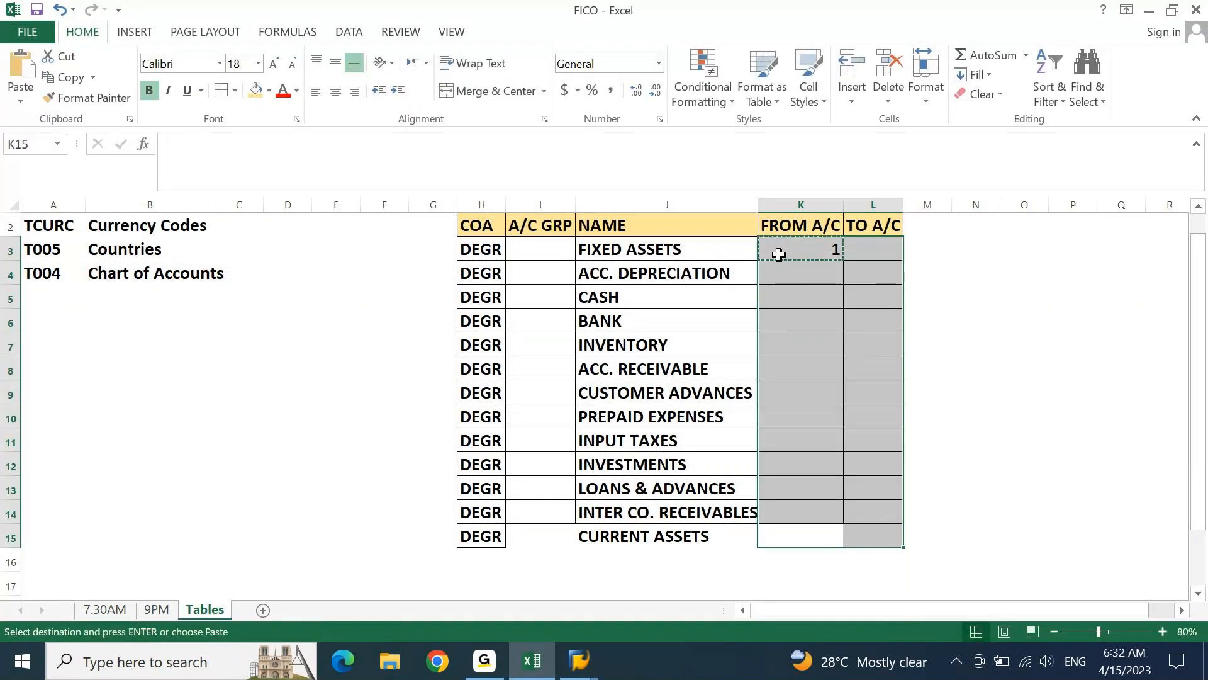
pyautogui.press('Return')
# Apply cell borders to the CURRENT ASSETS row, H15:L15
pyautogui.press('Left')
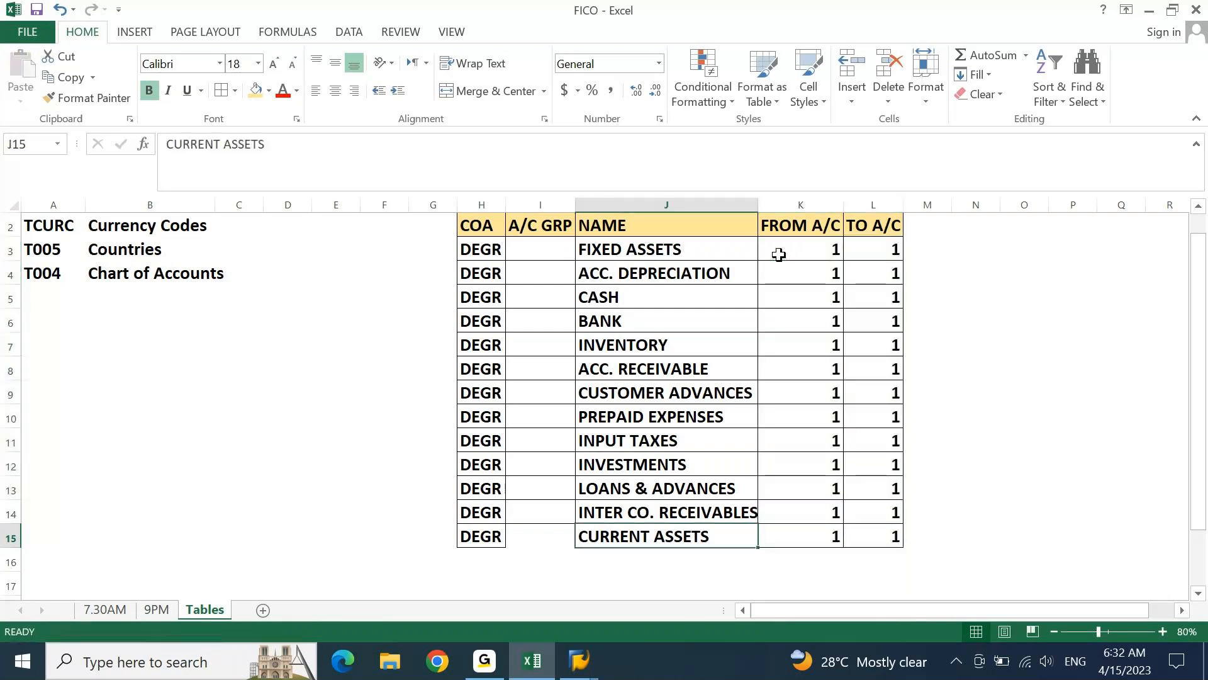
pyautogui.hotkey('ctrl', 'Left')
pyautogui.hotkey('shift', 'Right')
pyautogui.hotkey('shift', 'Right')
pyautogui.hotkey('shift', 'Right')
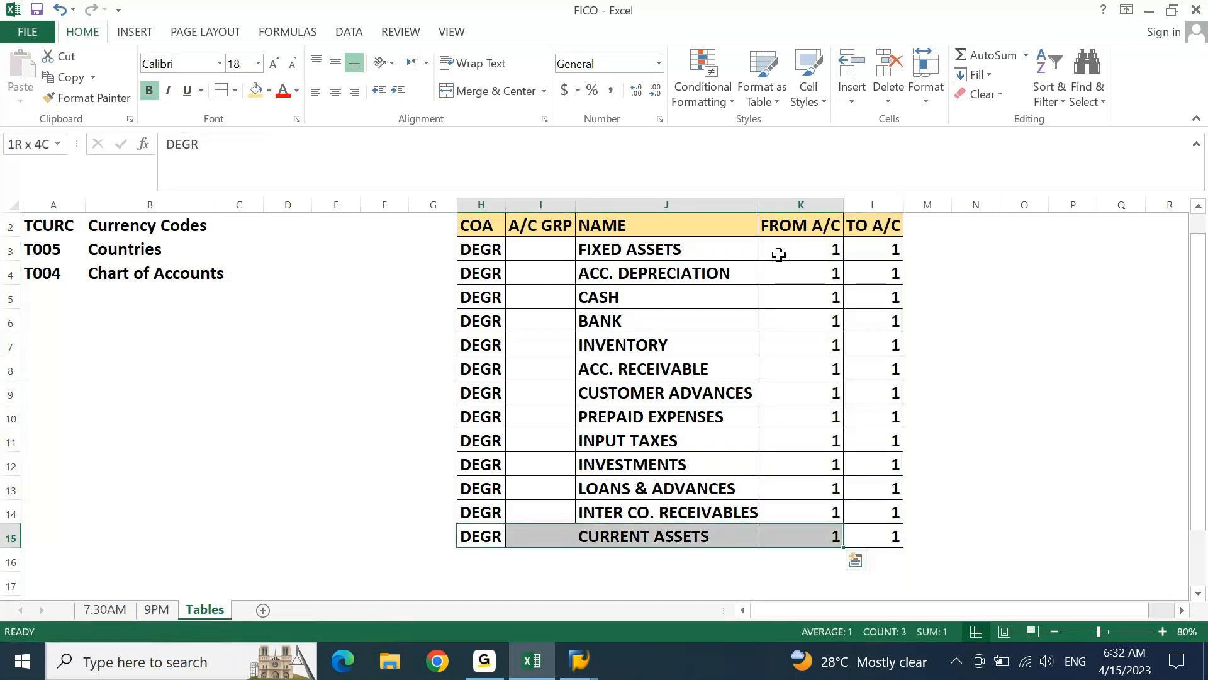
pyautogui.hotkey('shift', 'Right')
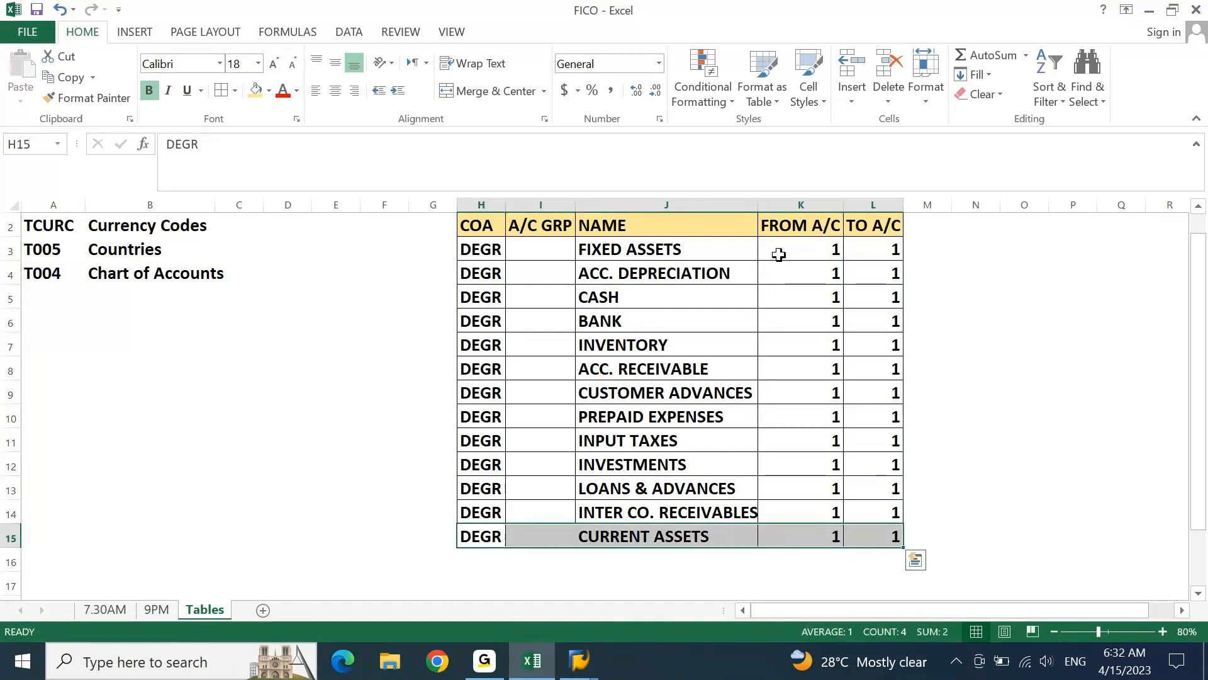
pyautogui.click(217, 93)
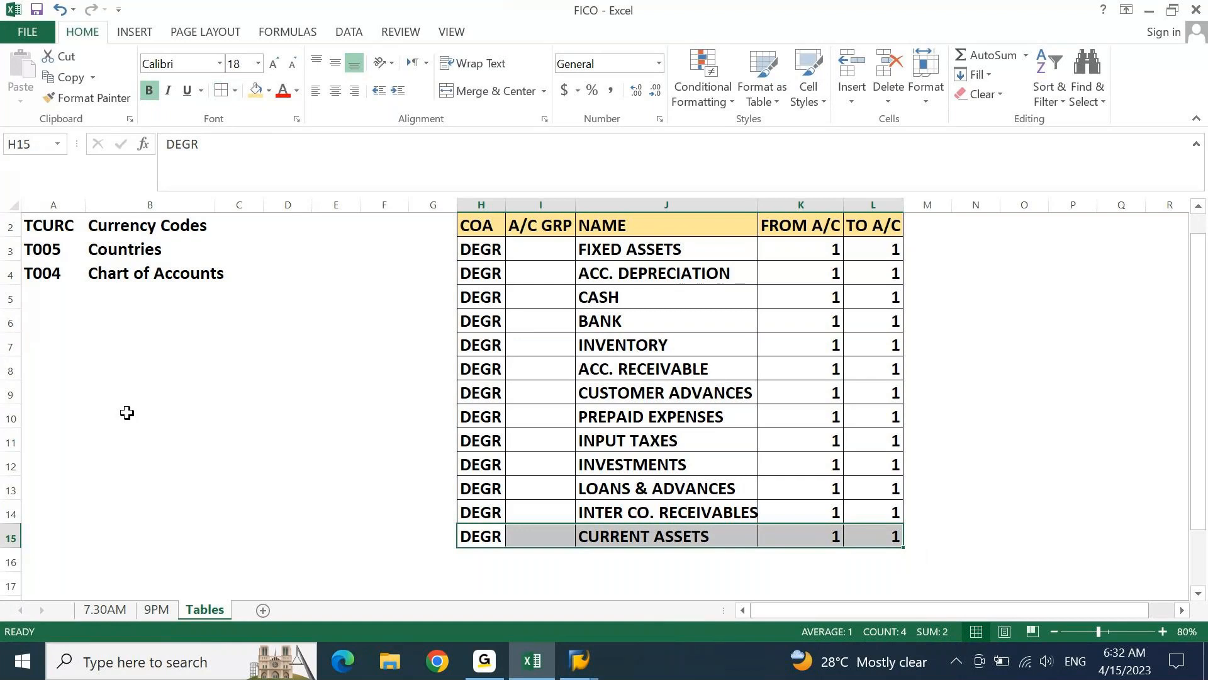
# Recheck the 7.30AM sheet's numbering note, then review the Tables sheet's headings and FROM A/C column from K3 to K15
pyautogui.click(105, 609)
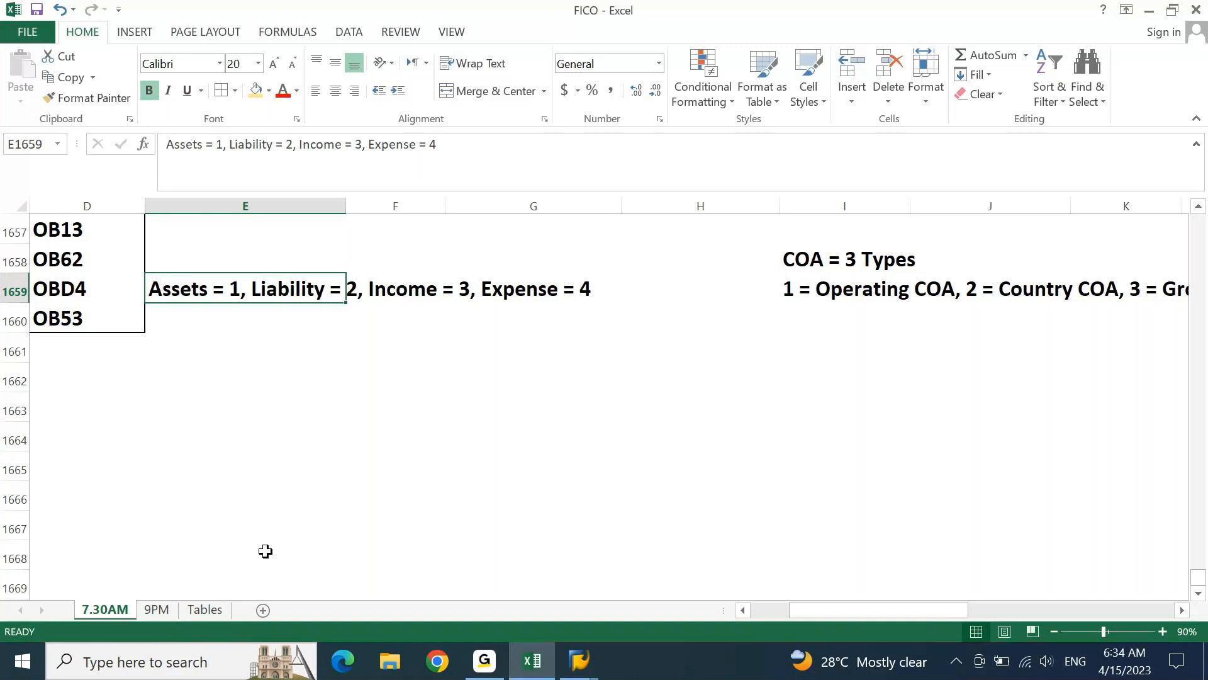
pyautogui.click(205, 609)
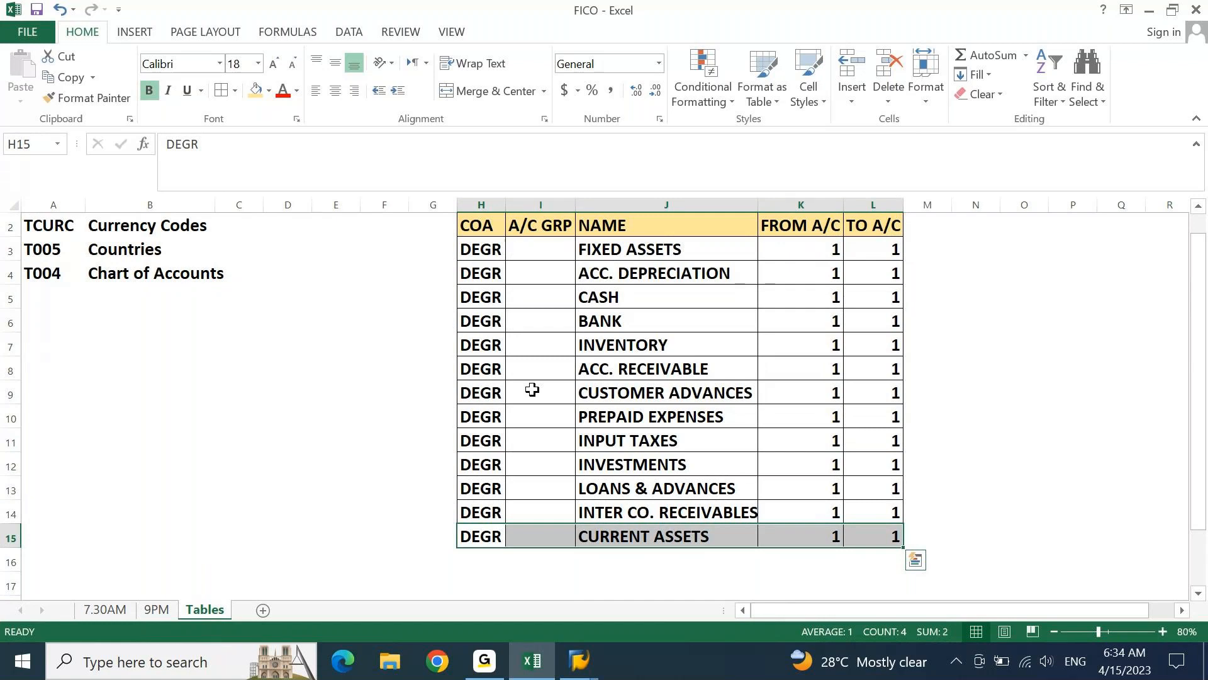
pyautogui.hotkey('ctrl', 'Up')
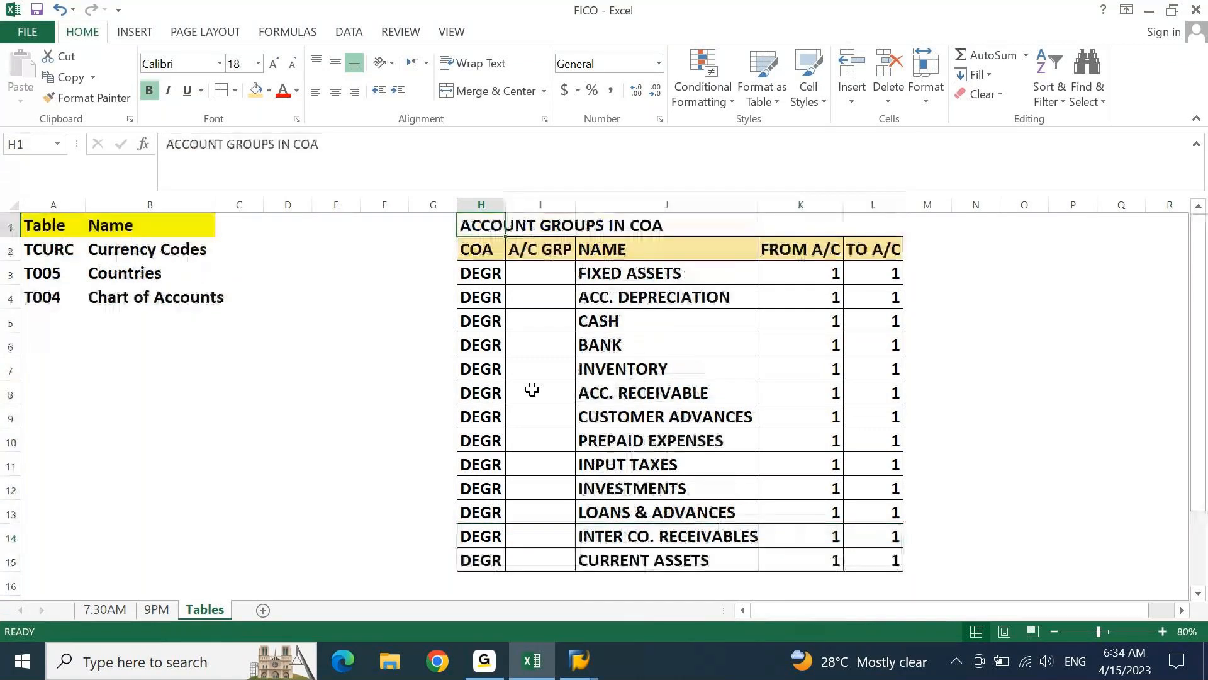
pyautogui.press('Down')
pyautogui.hotkey('ctrl', 'Right')
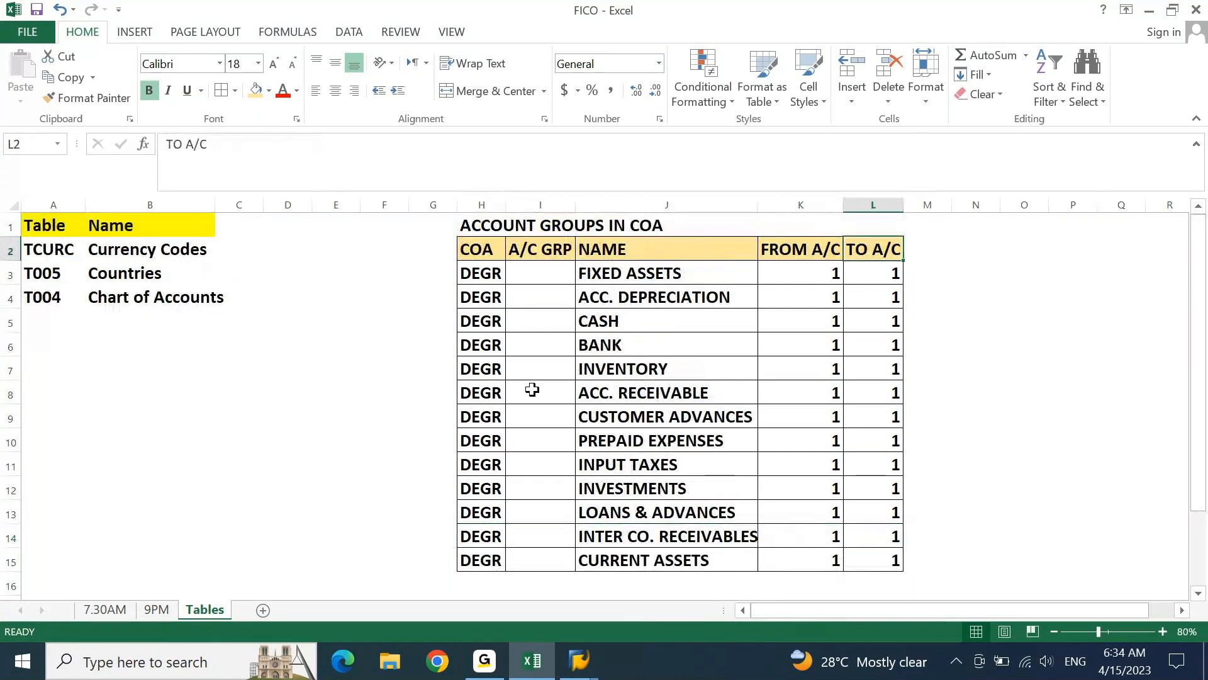
pyautogui.press('Left')
pyautogui.hotkey('ctrl', 'Down')
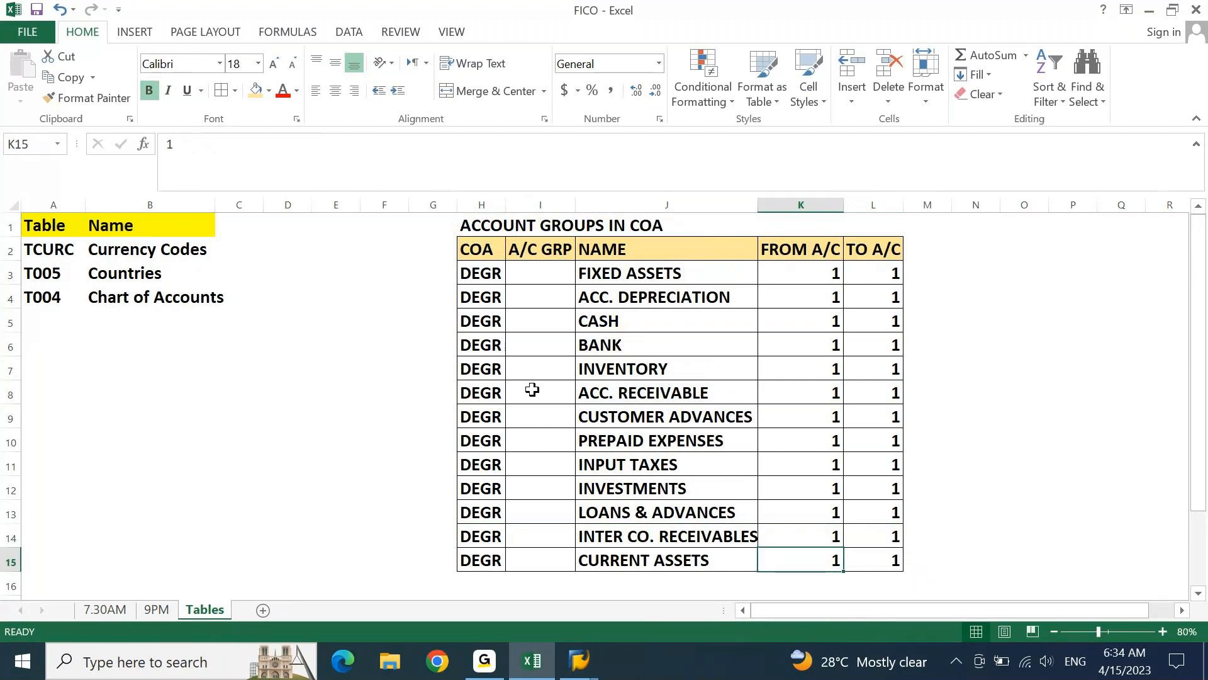
pyautogui.hotkey('ctrl', 'Up')
pyautogui.press('Down')
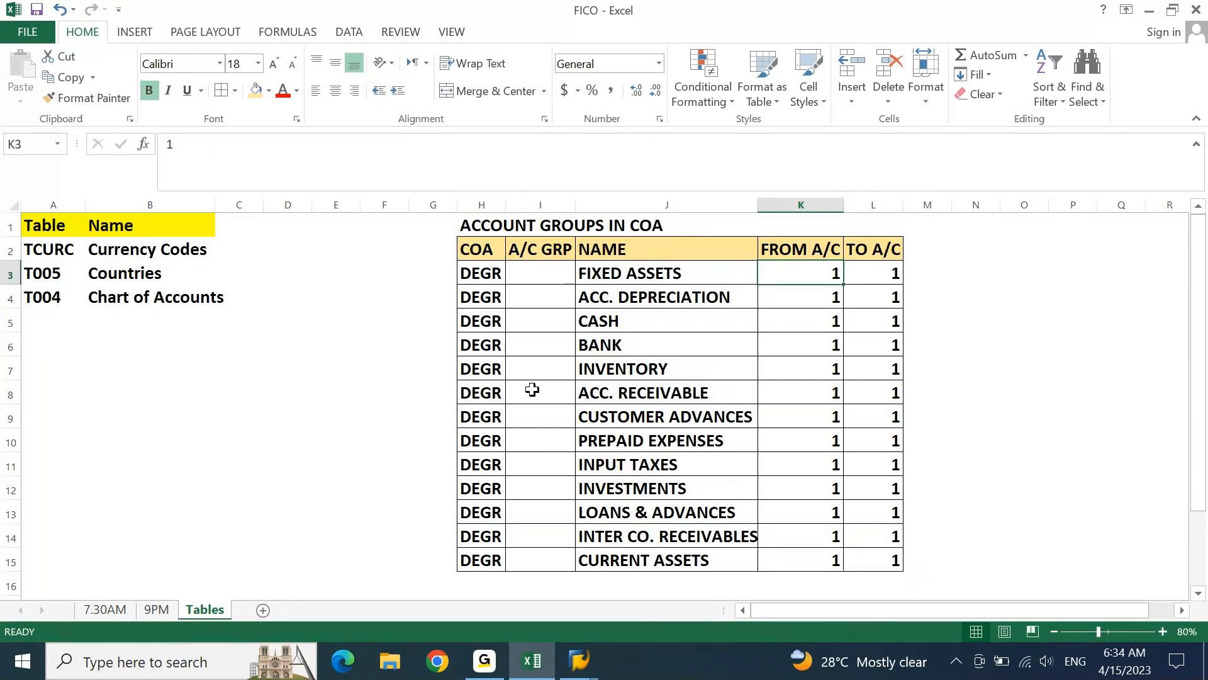
pyautogui.hotkey('ctrl', 'shift', 'Down')
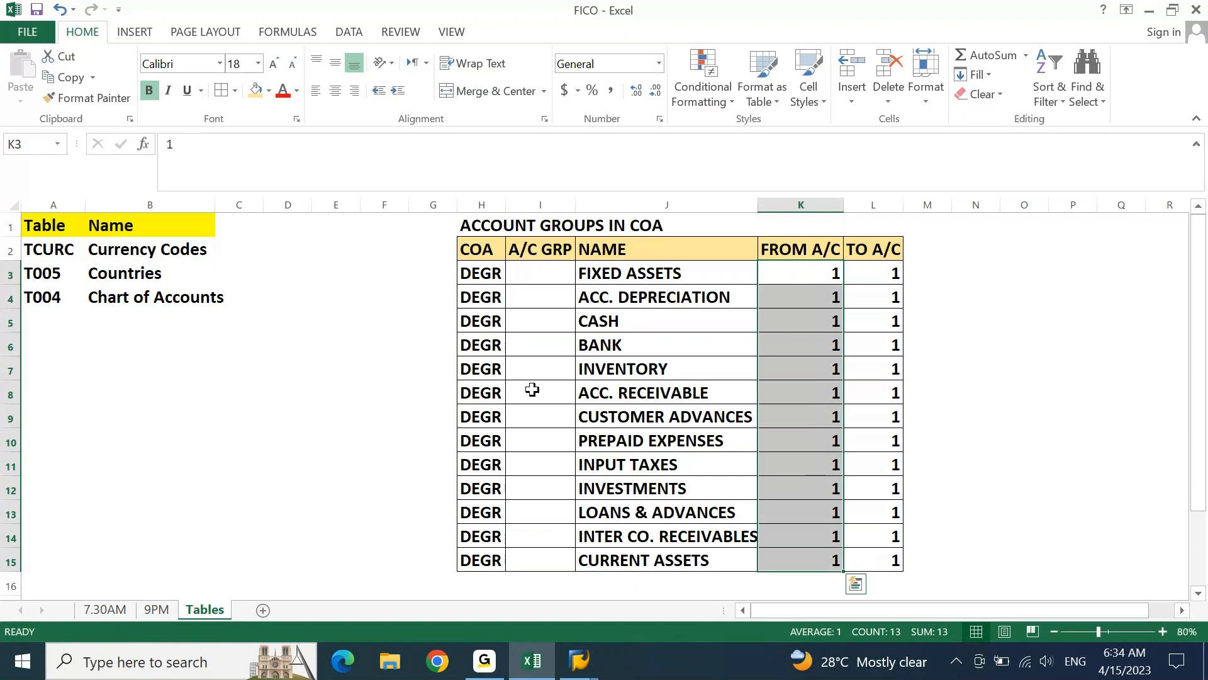
pyautogui.press('Left')
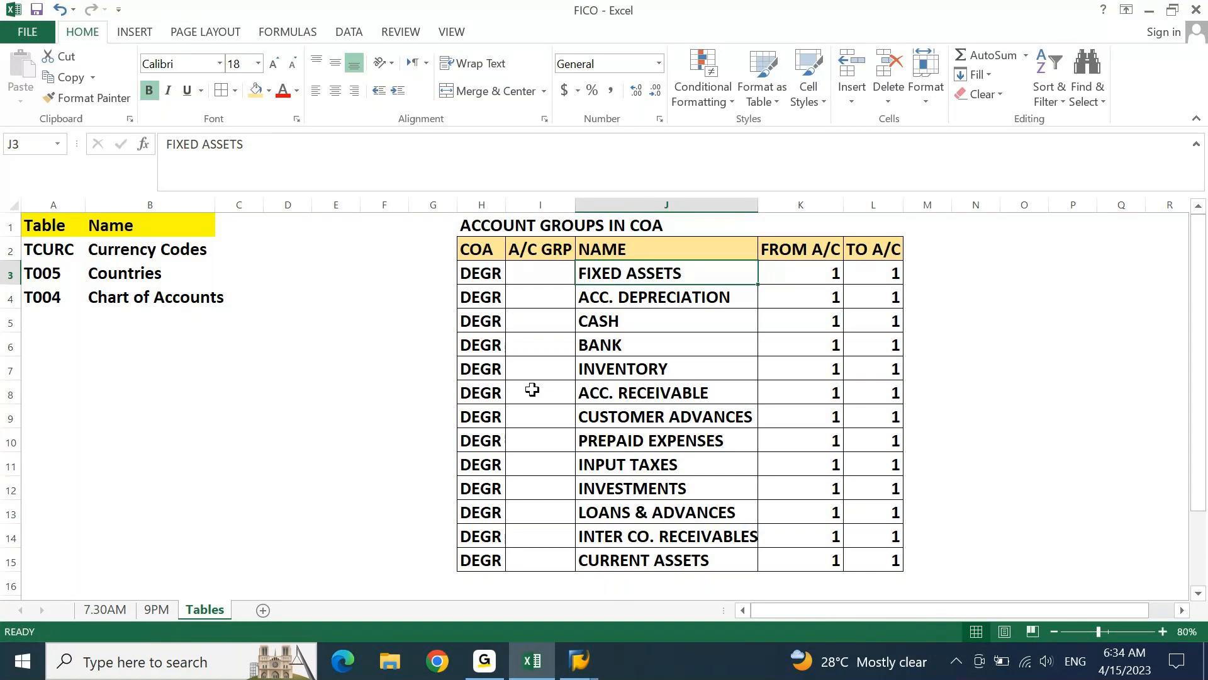
# Enter the numbers 11, 12 and 13 in M3:M5, beside FIXED ASSETS, ACC. DEPRECIATION and CASH
pyautogui.press('Right')
pyautogui.press('Right')
pyautogui.press('Right')
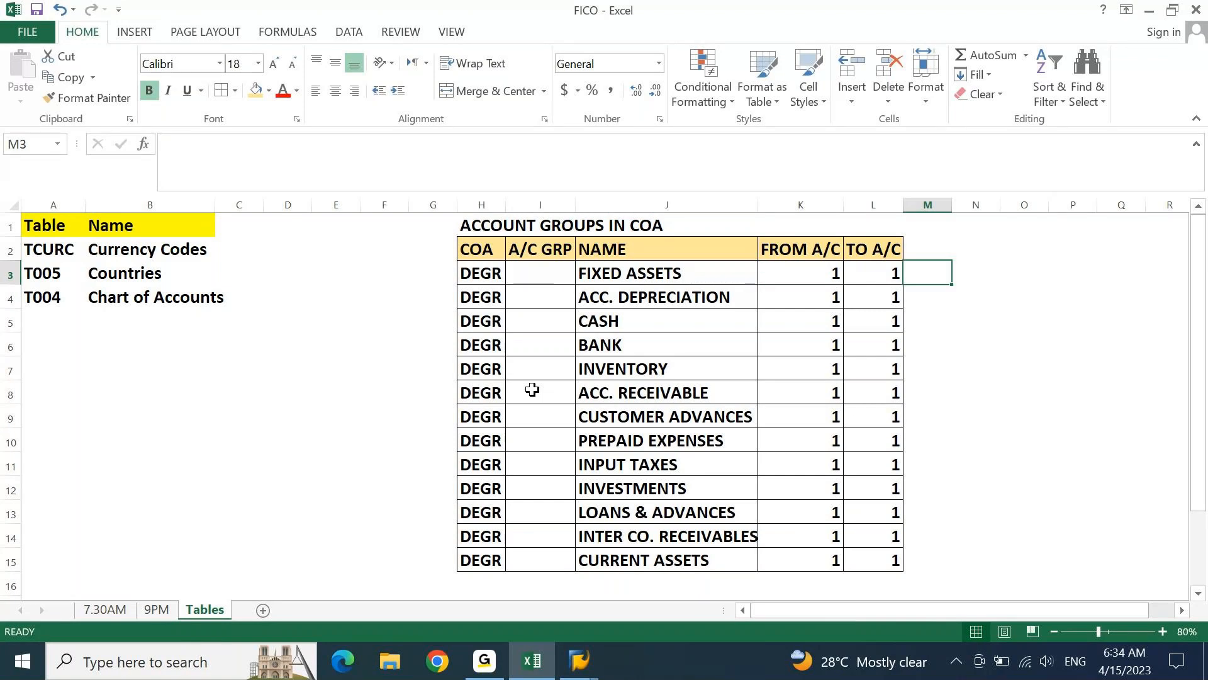
pyautogui.write('11')
pyautogui.press('Return')
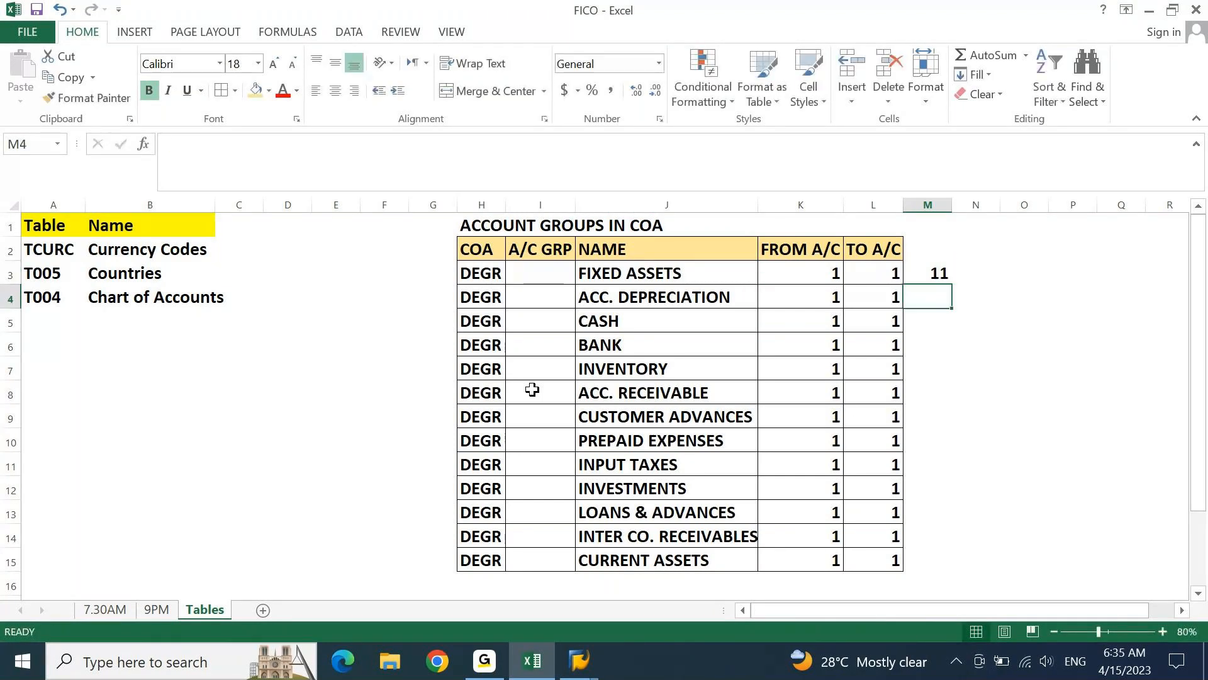
pyautogui.write('12')
pyautogui.press('Return')
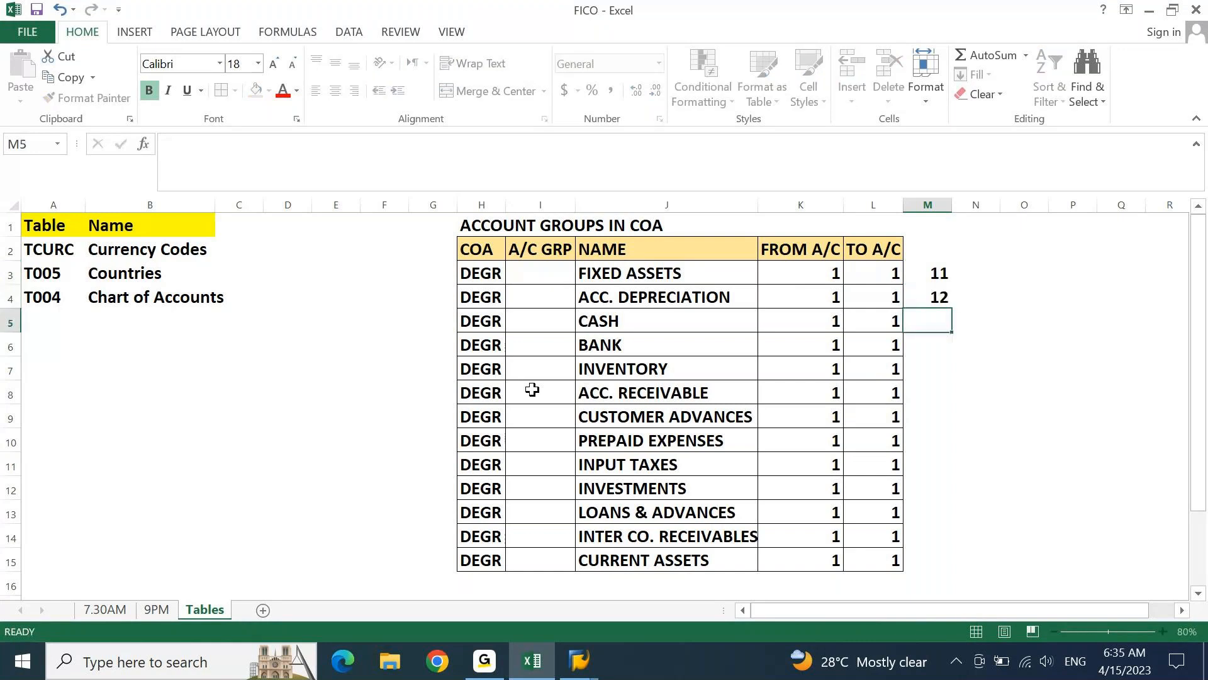
pyautogui.write('1')
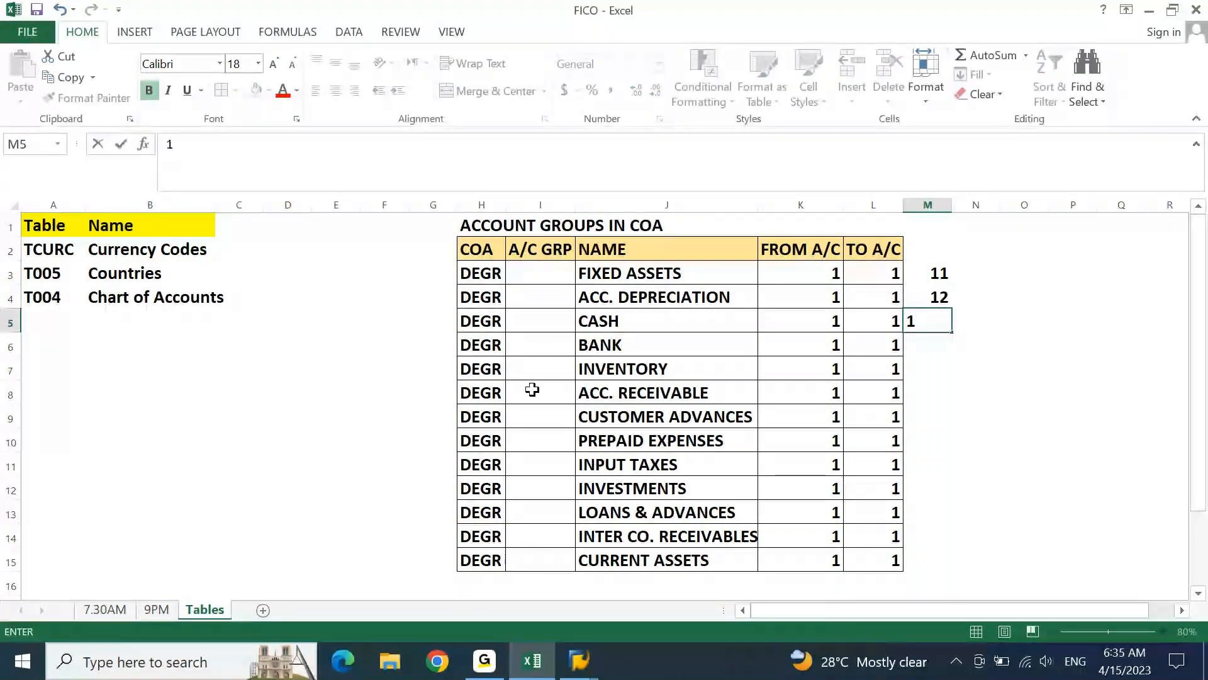
pyautogui.write('3')
pyautogui.press('Return')
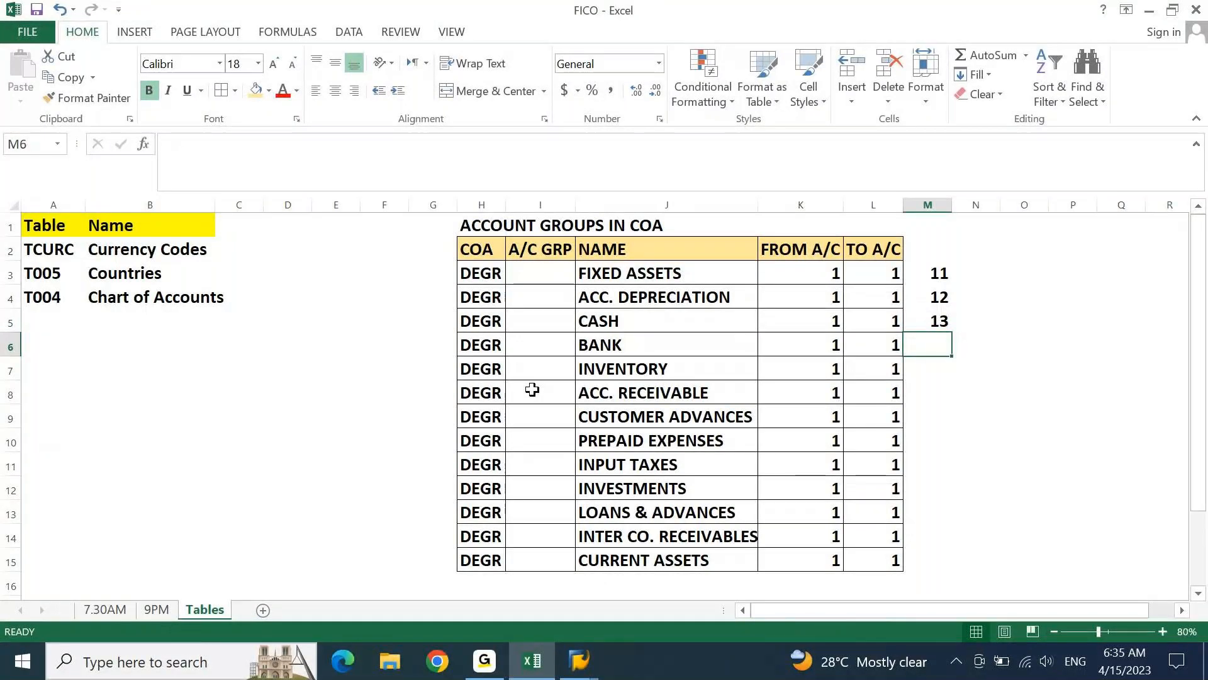
# Extend the number series in column M down to M15, beside CURRENT ASSETS
pyautogui.press('Up')
pyautogui.press('Up')
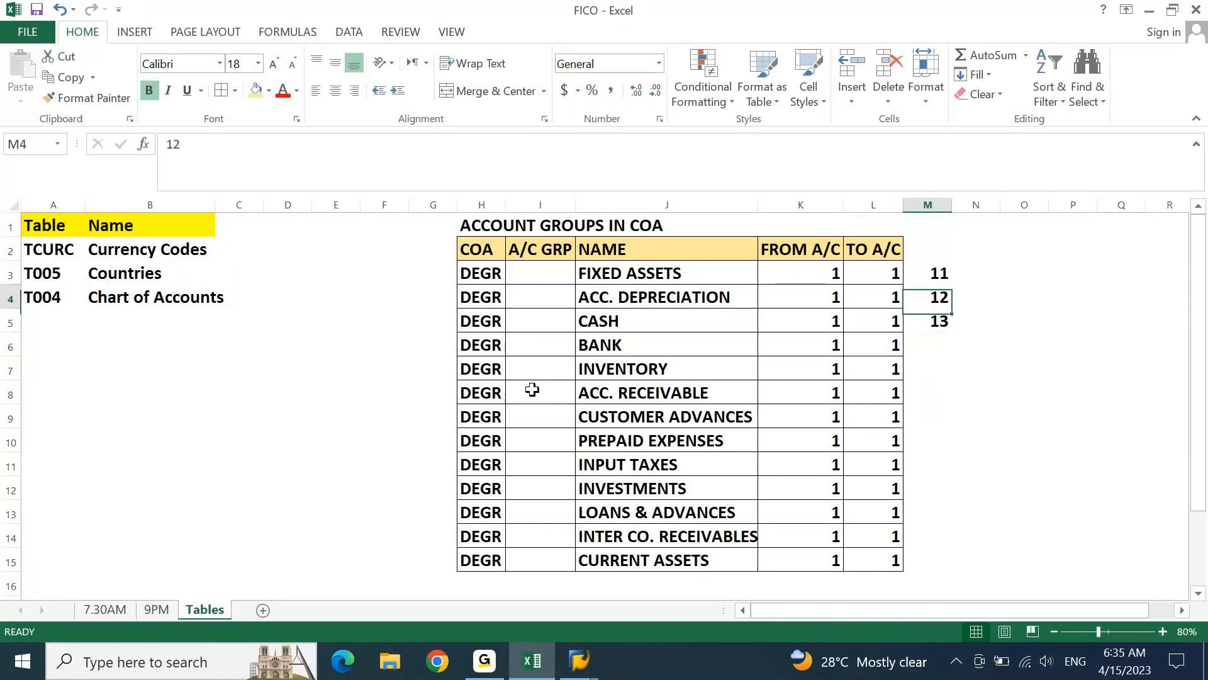
pyautogui.hotkey('shift', 'Up')
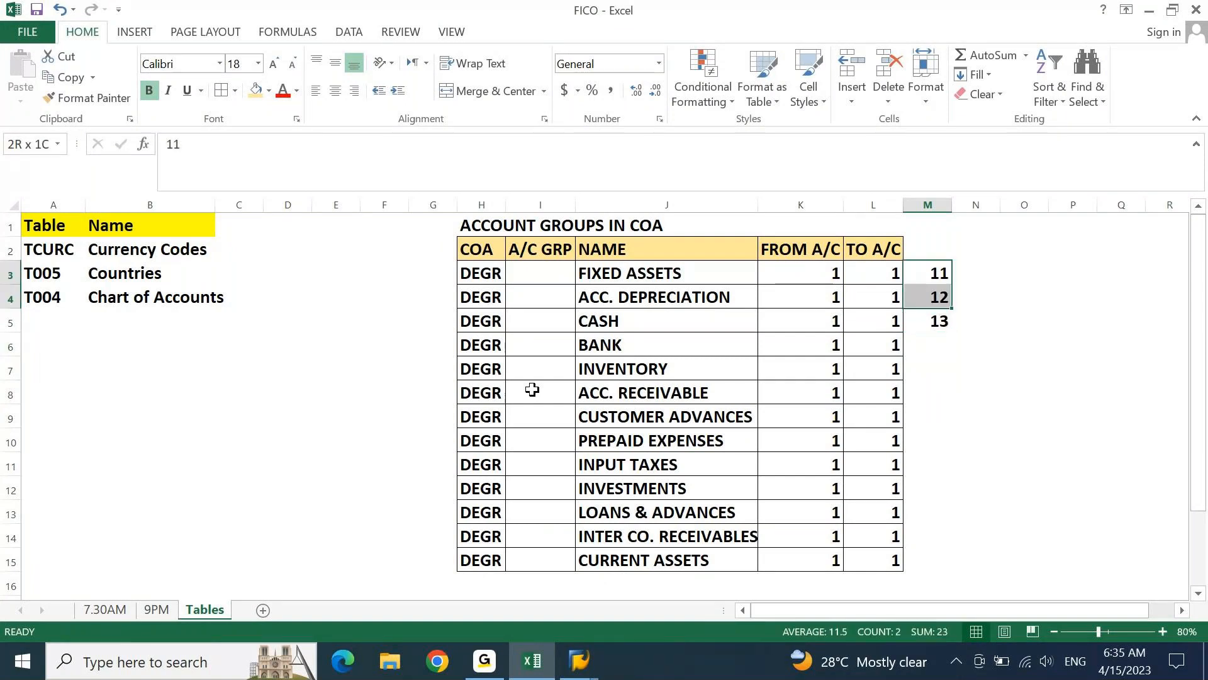
pyautogui.moveTo(952, 308); pyautogui.dragTo(941, 560)
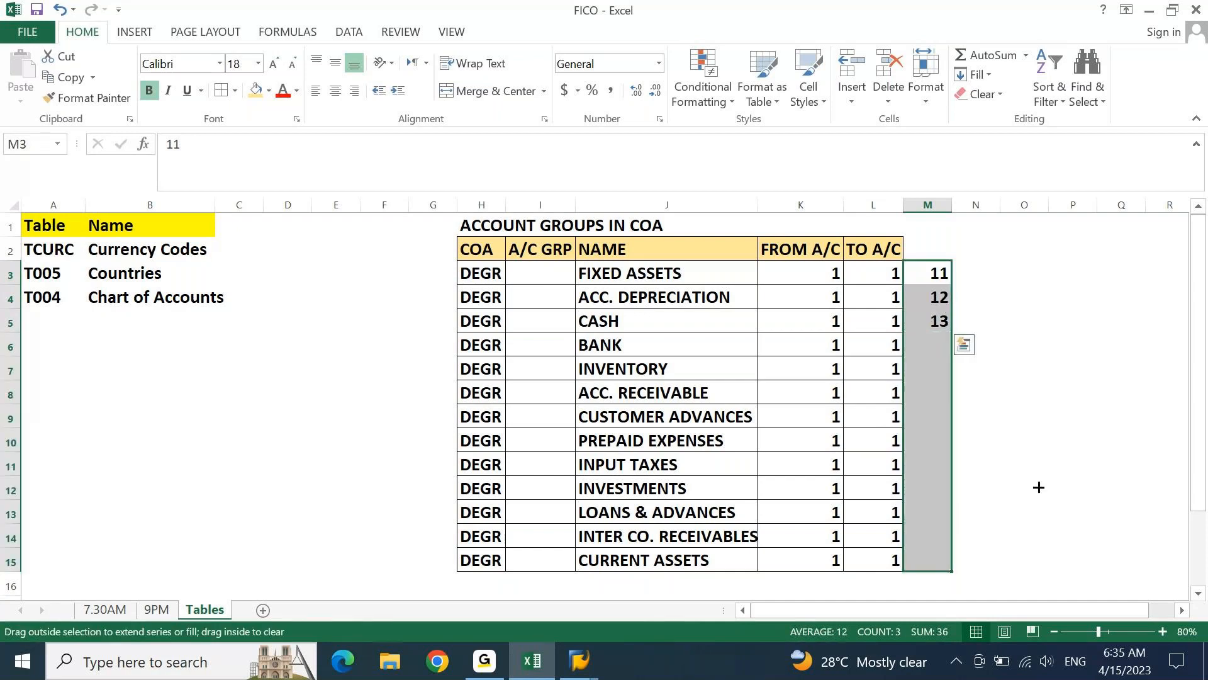
pyautogui.moveTo(1039, 487); pyautogui.dragTo(1038, 483)
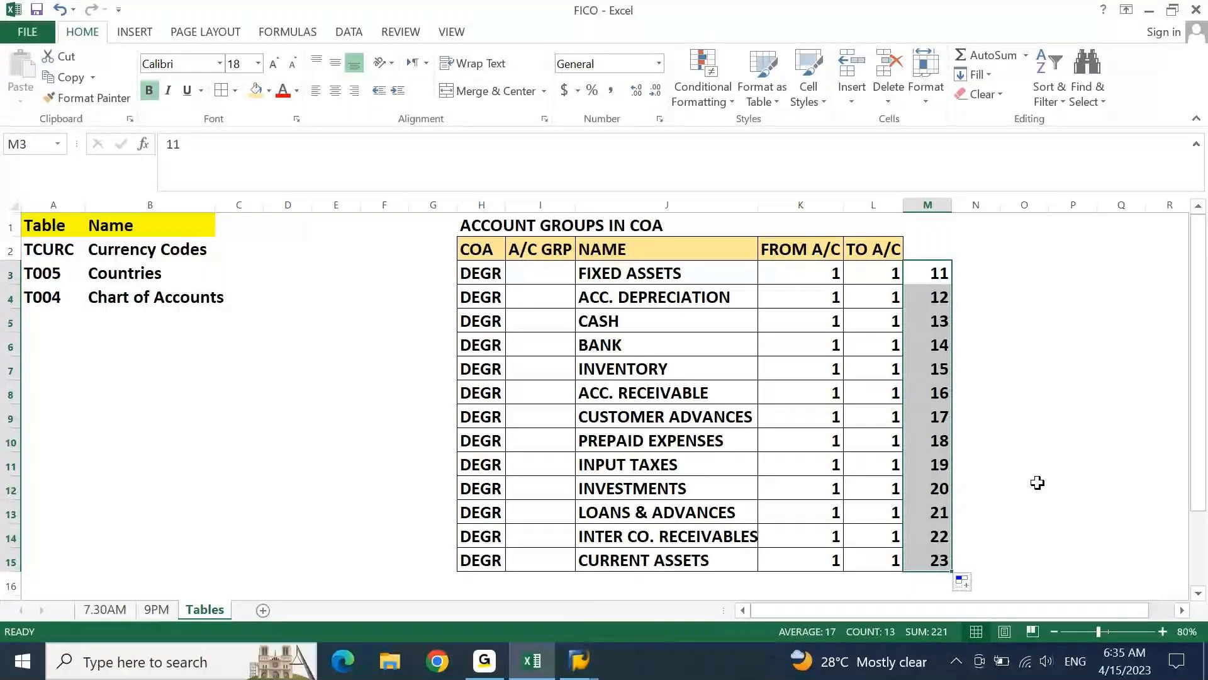
# Replace the numbers in M12:M15, from INVESTMENTS to CURRENT ASSETS, with 10, 11, 12 and 13
pyautogui.press('Down')
pyautogui.press('Down')
pyautogui.press('Down')
pyautogui.press('Down')
pyautogui.press('Down')
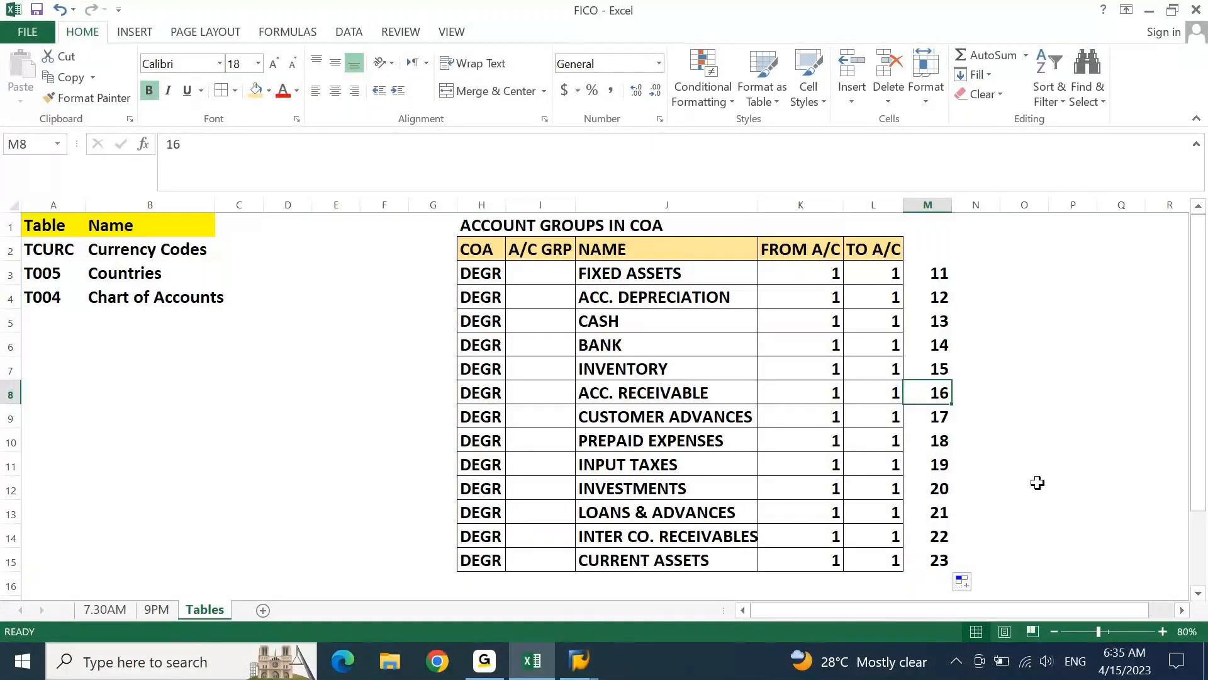
pyautogui.press('Down')
pyautogui.press('Down')
pyautogui.press('Down')
pyautogui.press('Down')
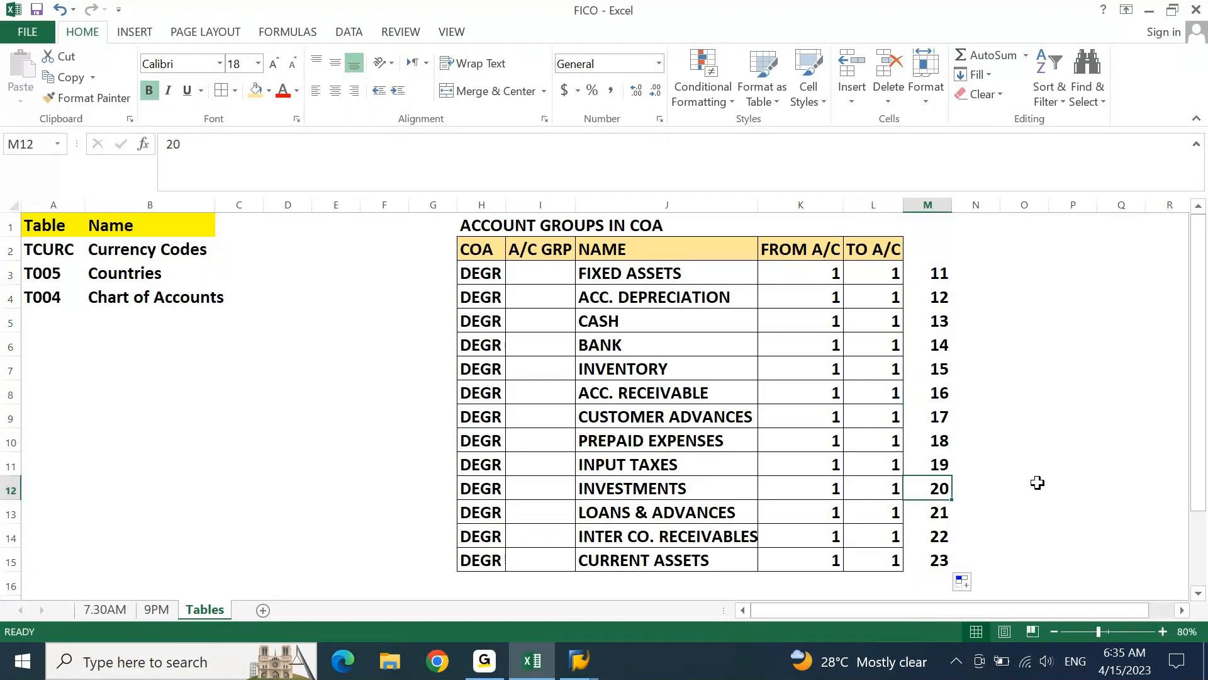
pyautogui.write('10')
pyautogui.press('Return')
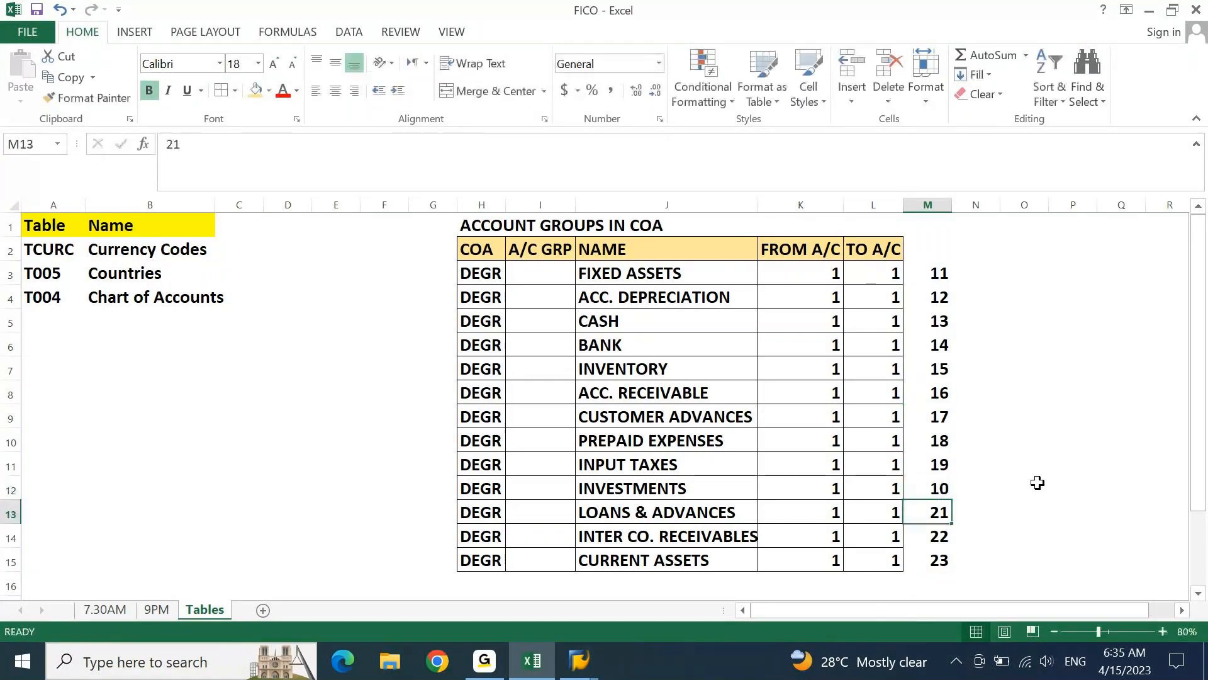
pyautogui.write('11')
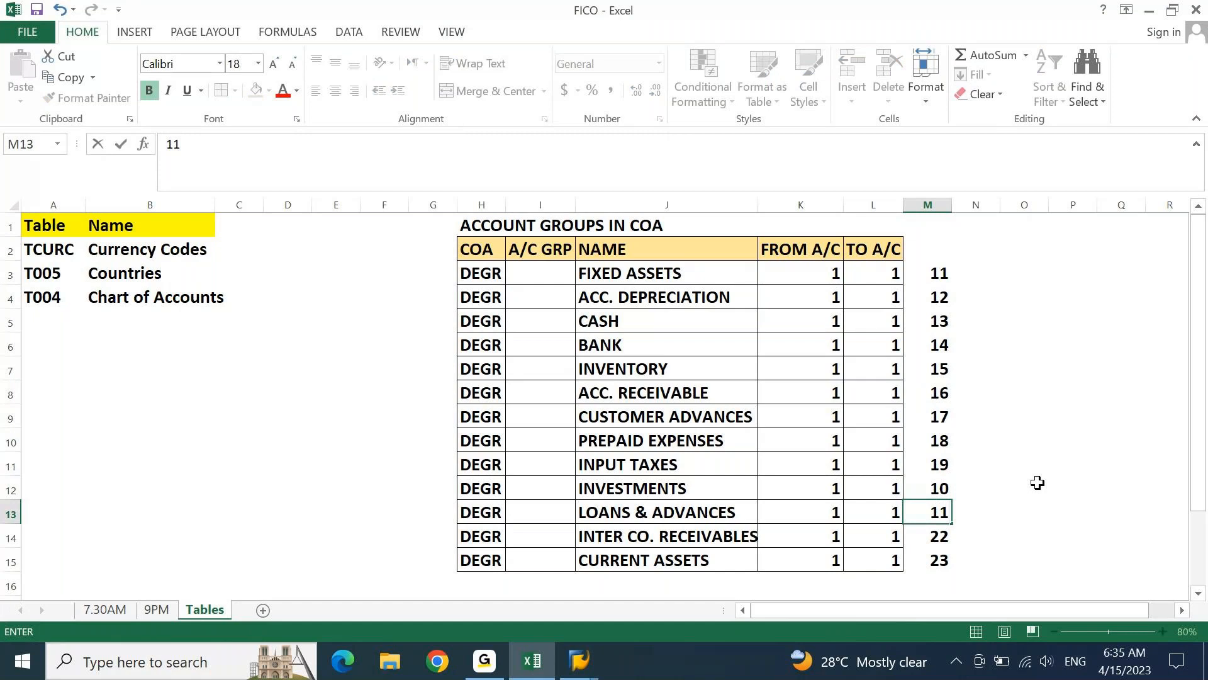
pyautogui.press('Return')
pyautogui.write('12')
pyautogui.press('Return')
pyautogui.write('13')
pyautogui.press('Return')
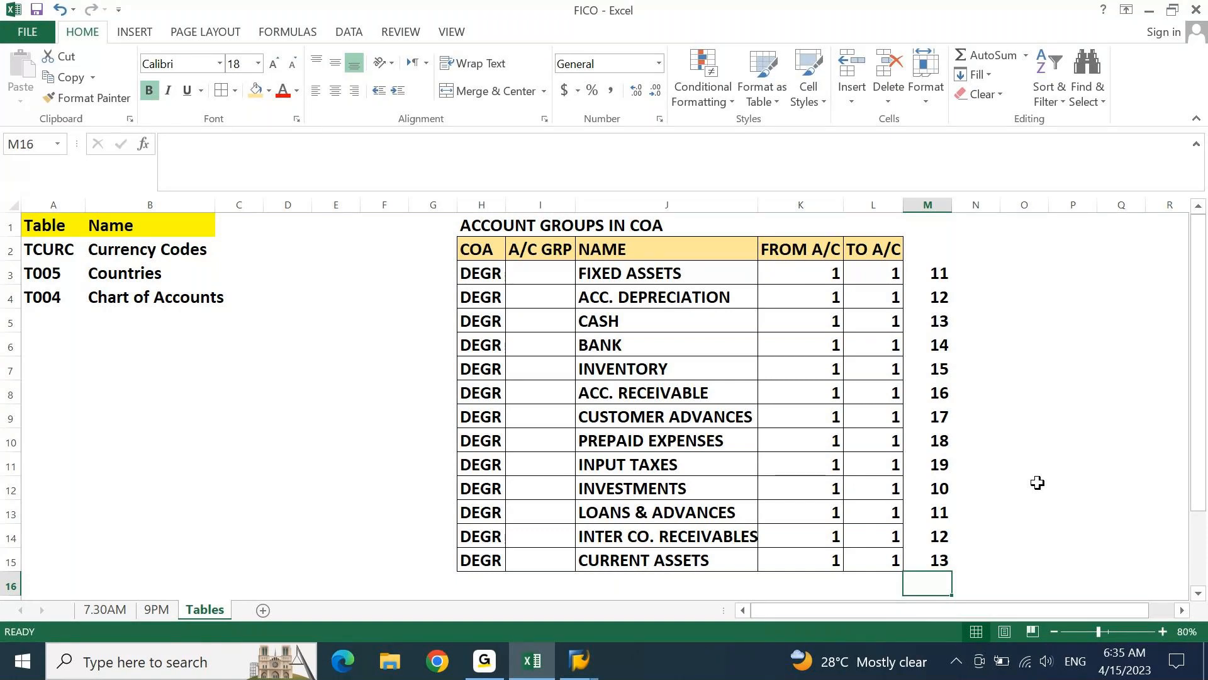
# Shade the number cells M3:M15 with the light orange fill
pyautogui.moveTo(939, 273); pyautogui.dragTo(944, 562)
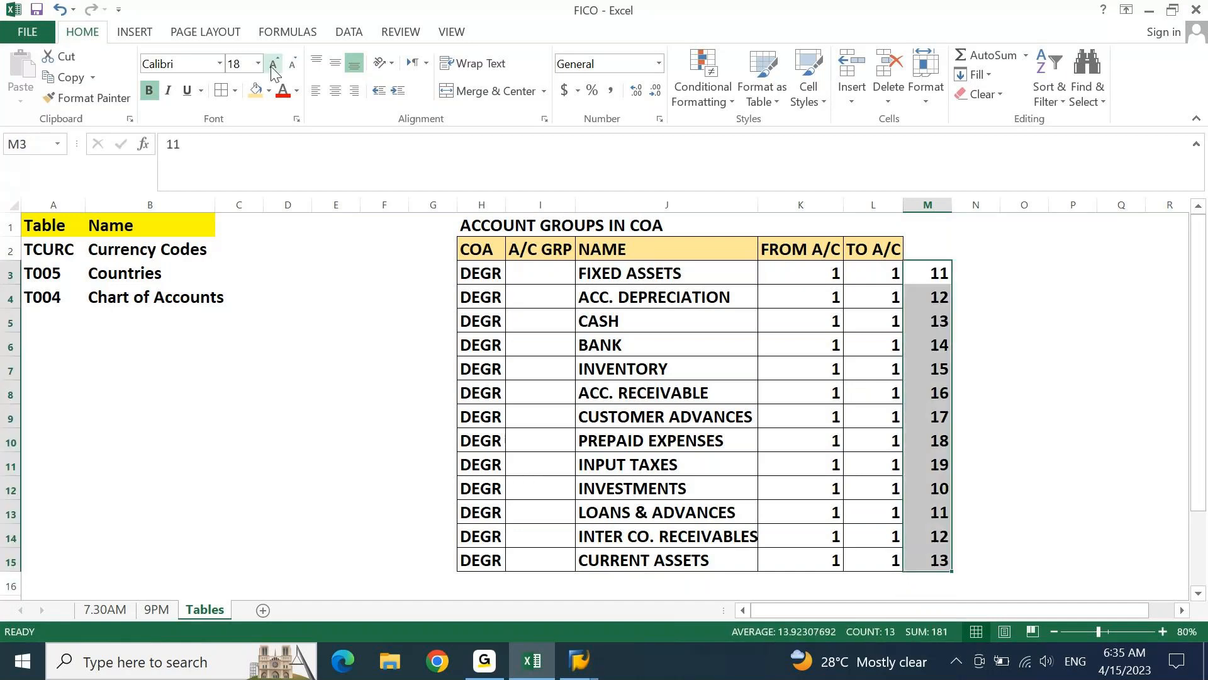
pyautogui.click(256, 89)
pyautogui.click(1168, 368)
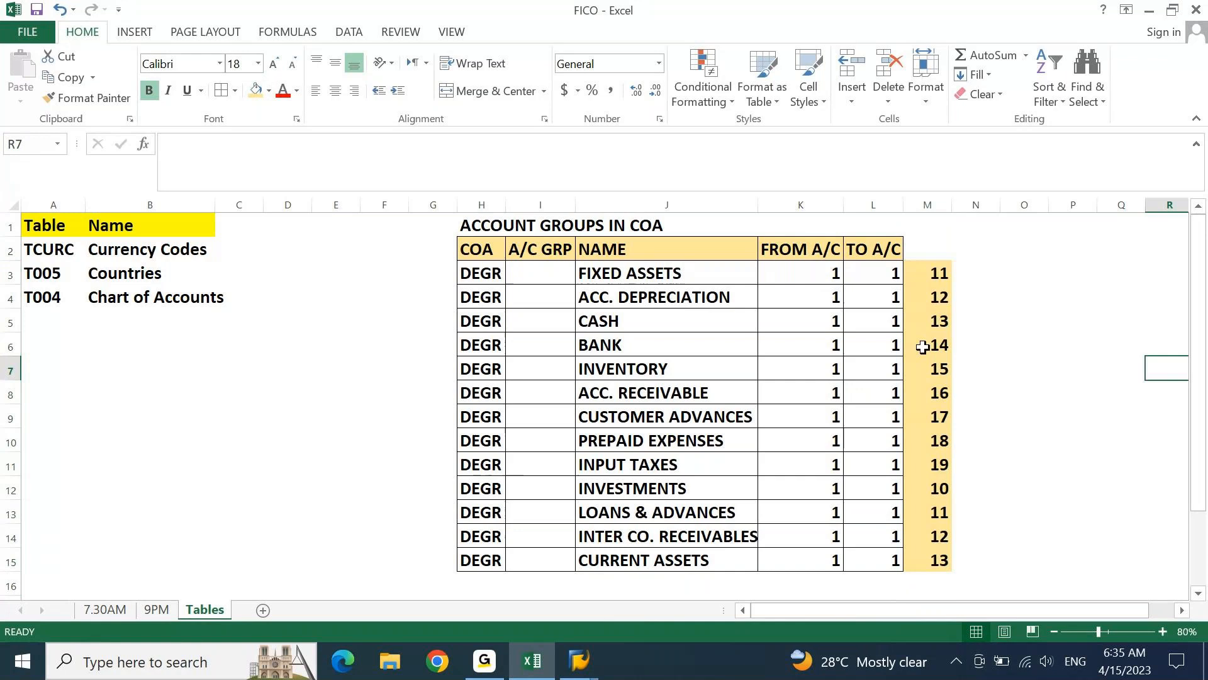
pyautogui.click(940, 280)
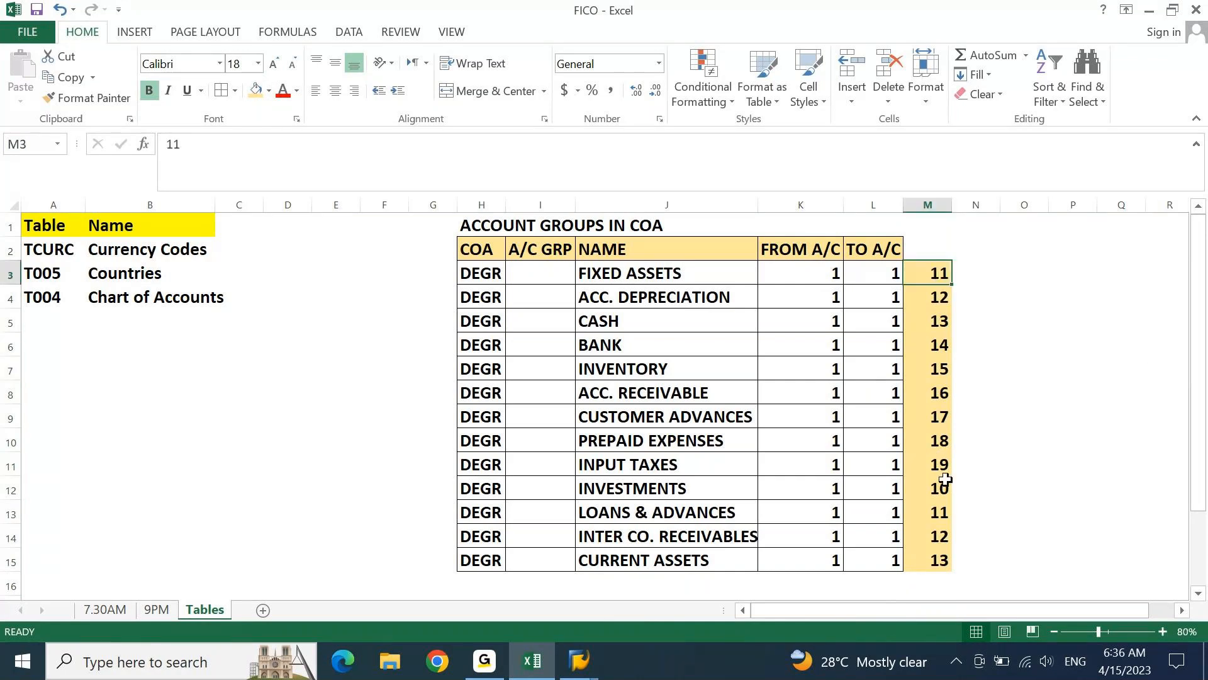
pyautogui.moveTo(941, 510); pyautogui.dragTo(936, 563)
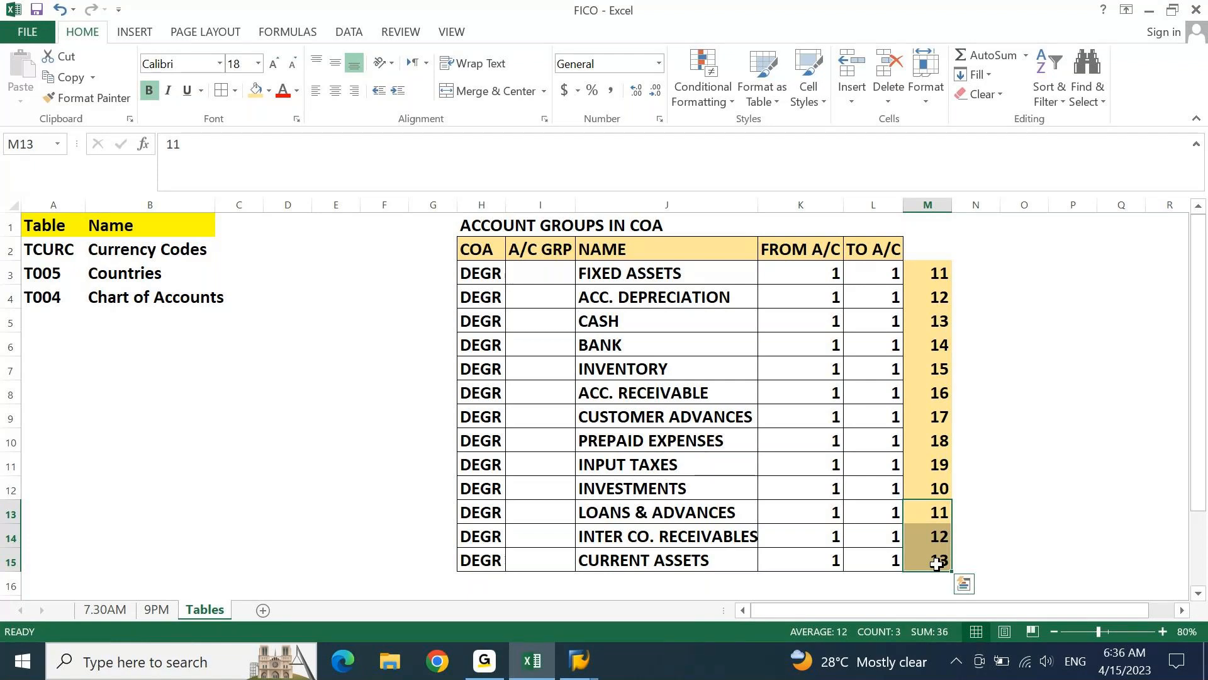
# Clear all the numbers from column M beside the account groups table
pyautogui.hotkey('ctrl', 'Up')
pyautogui.hotkey('ctrl', 'space')
pyautogui.press('Delete')
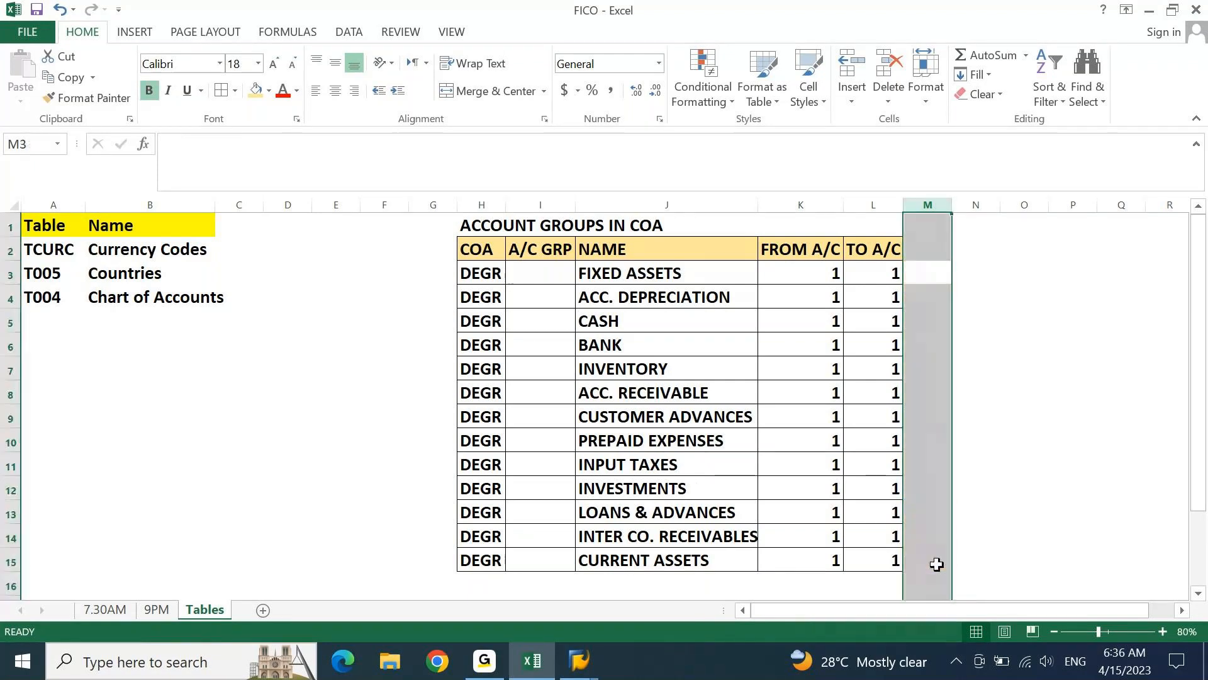
# Review the FIXED ASSETS and ACC. DEPRECIATION names along with the FROM A/C and TO A/C cells beside them
pyautogui.press('Left')
pyautogui.press('Left')
pyautogui.press('Left')
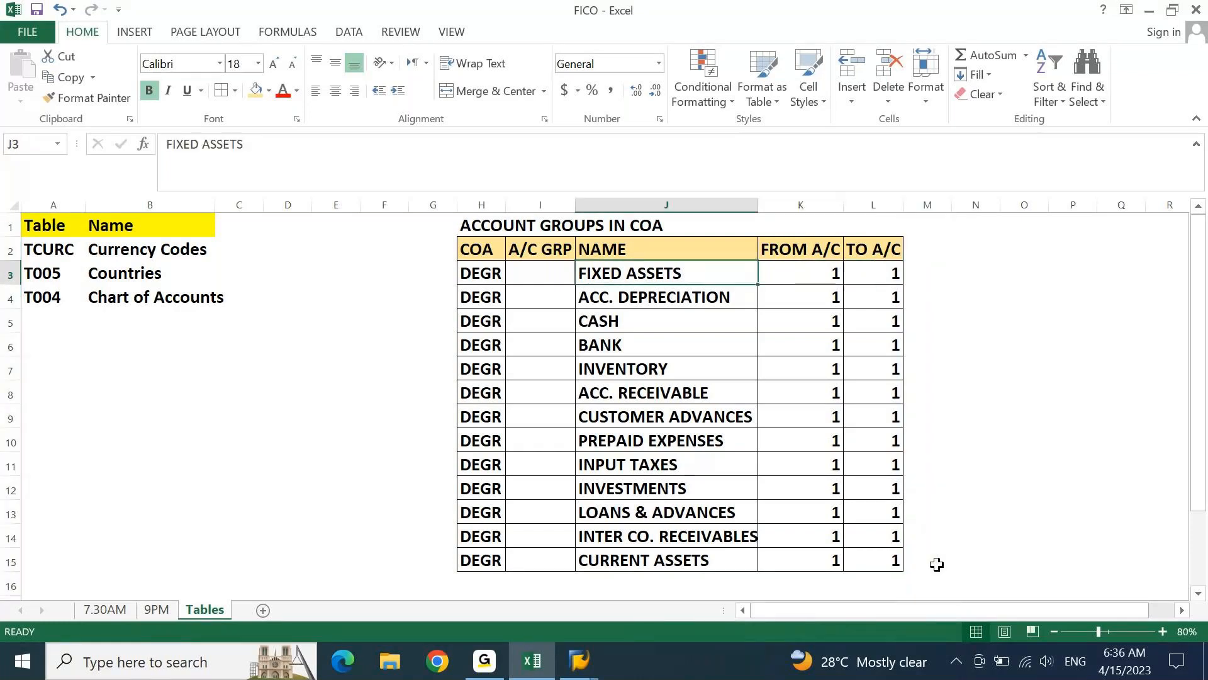
pyautogui.press('Right')
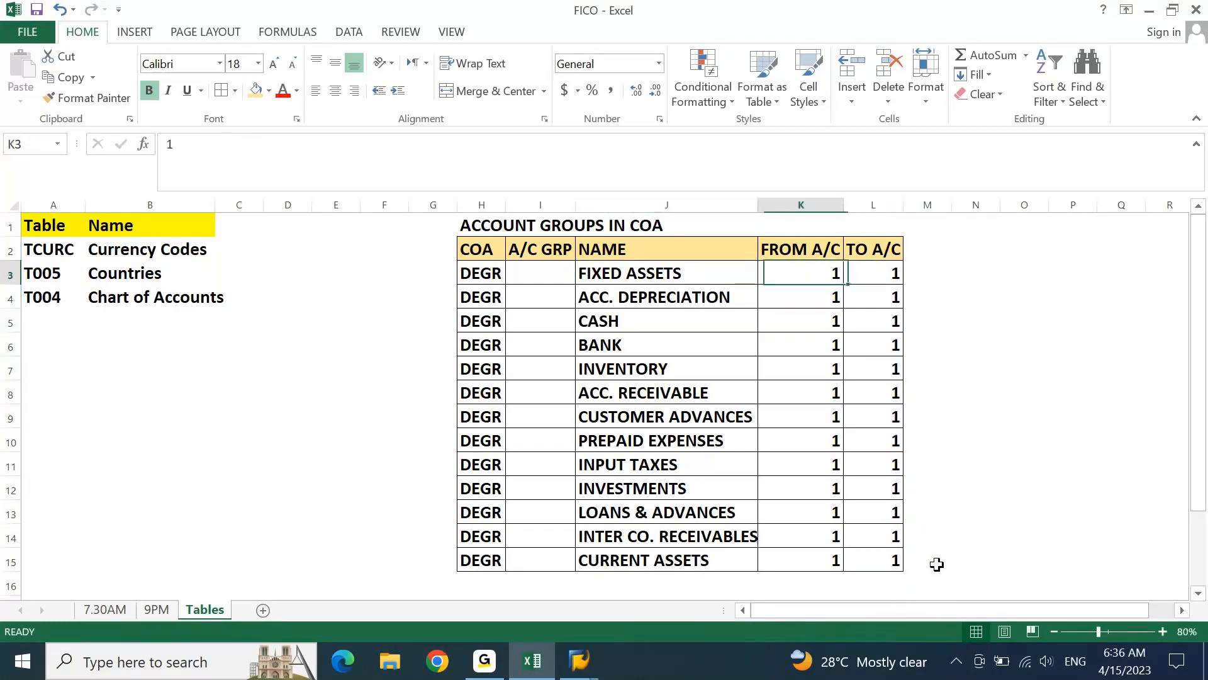
pyautogui.press('Right')
pyautogui.press('Right')
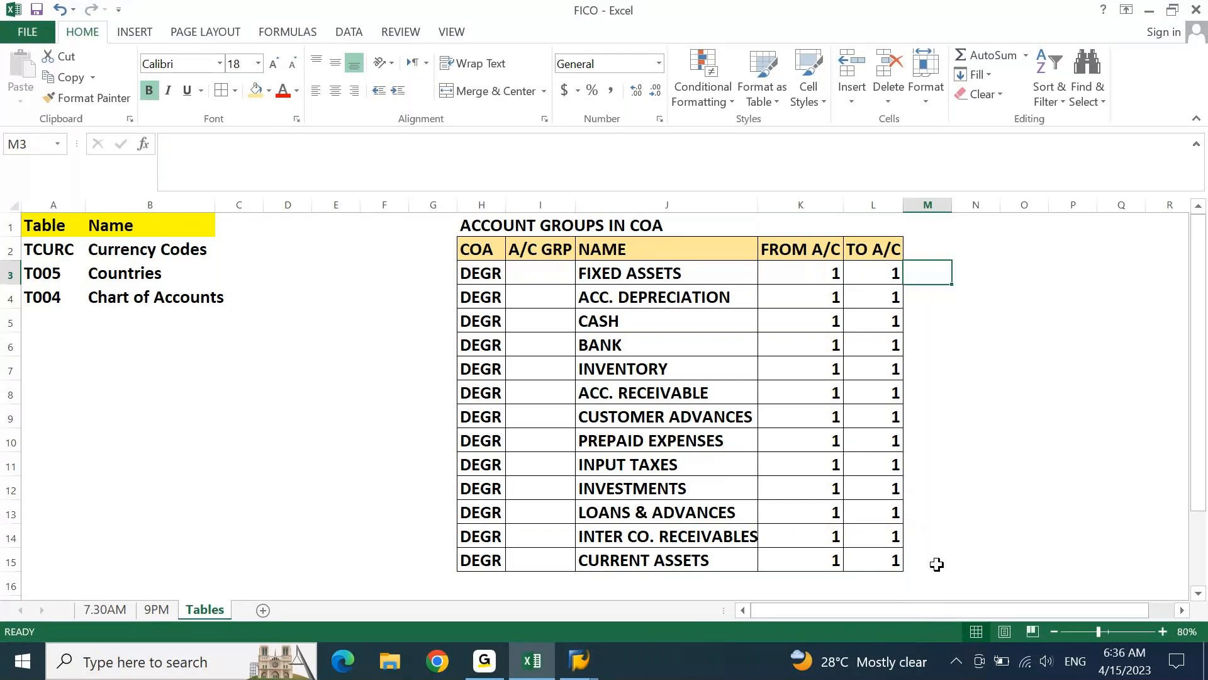
pyautogui.press('Left')
pyautogui.press('Left')
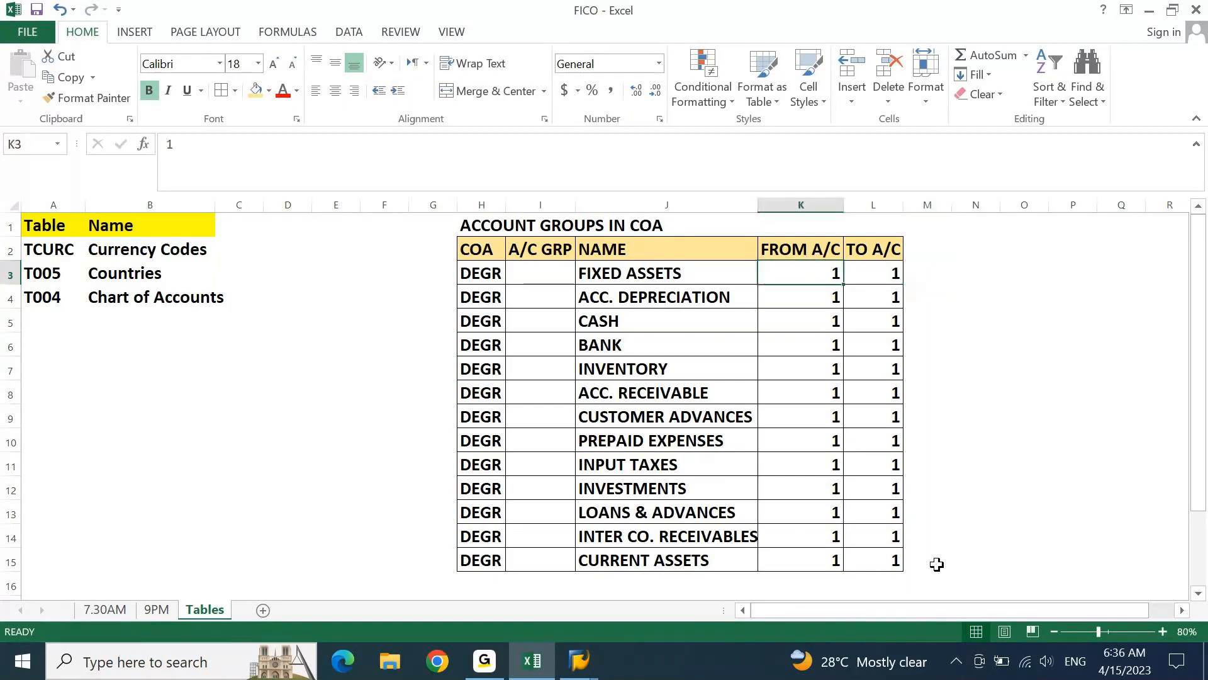
pyautogui.press('Left')
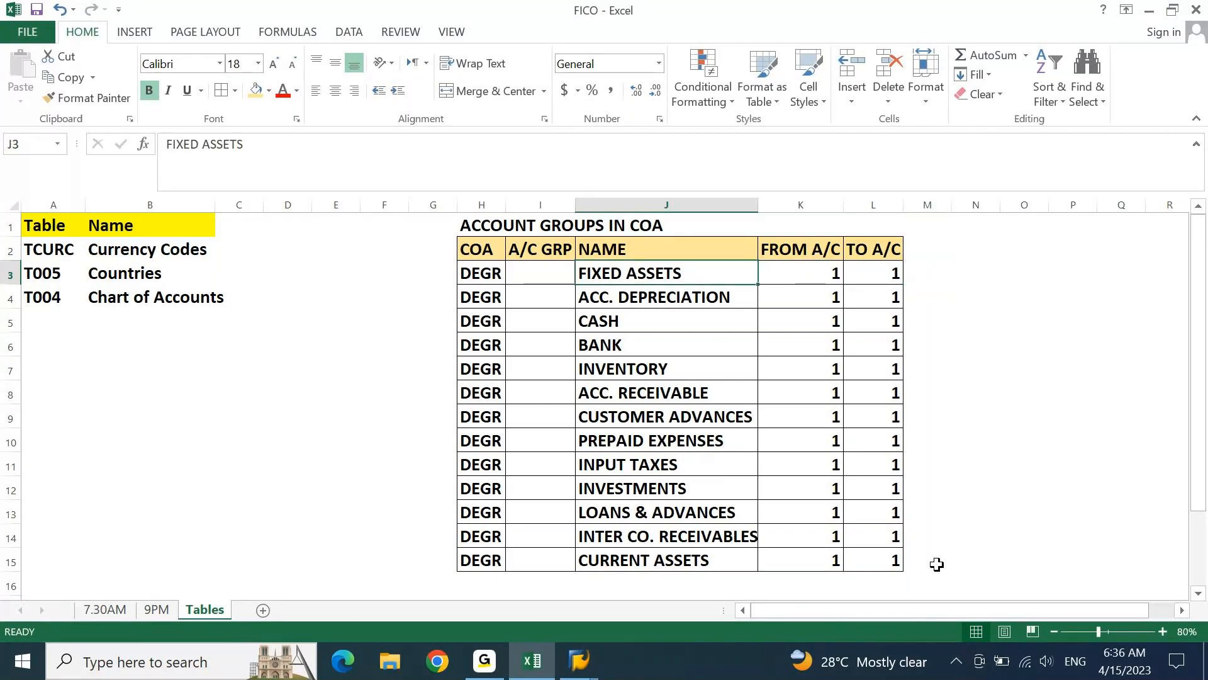
pyautogui.hotkey('shift', 'Down')
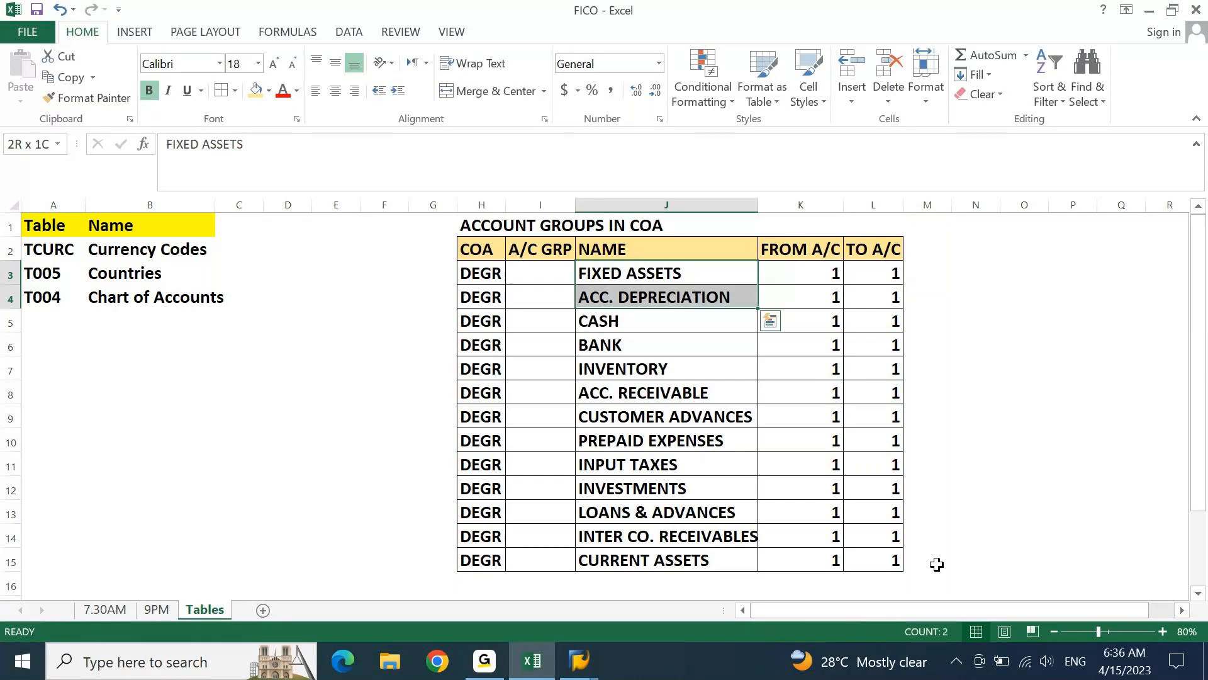
pyautogui.press('Right')
pyautogui.press('Right')
pyautogui.press('Right')
pyautogui.press('Right')
pyautogui.press('Left')
pyautogui.hotkey('shift', 'Down')
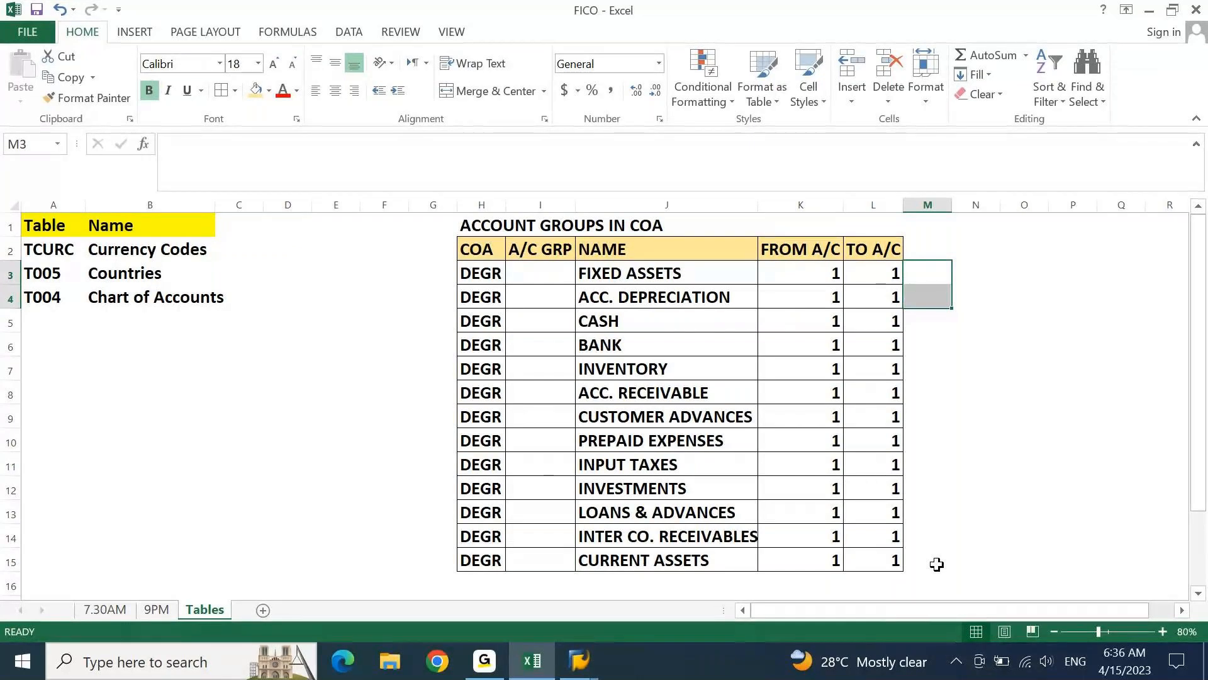
pyautogui.hotkey('shift', 'Up')
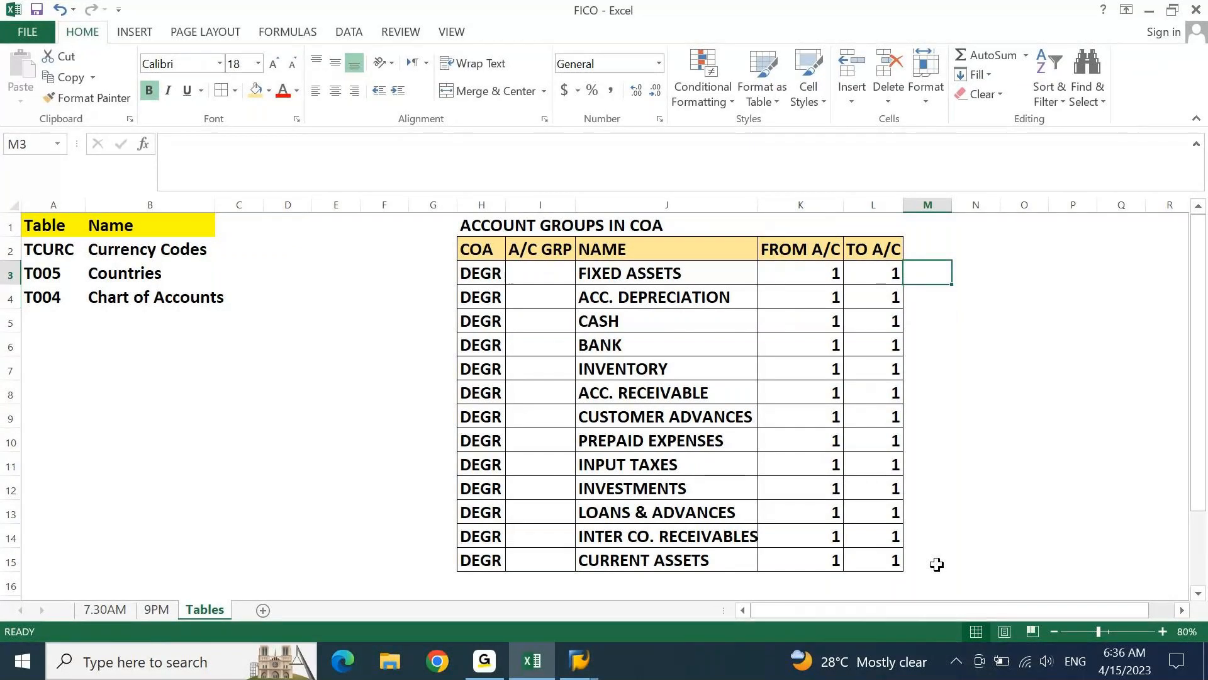
# Enter 10 in both M3 and M4, beside FIXED ASSETS and ACC. DEPRECIATION
pyautogui.write('10')
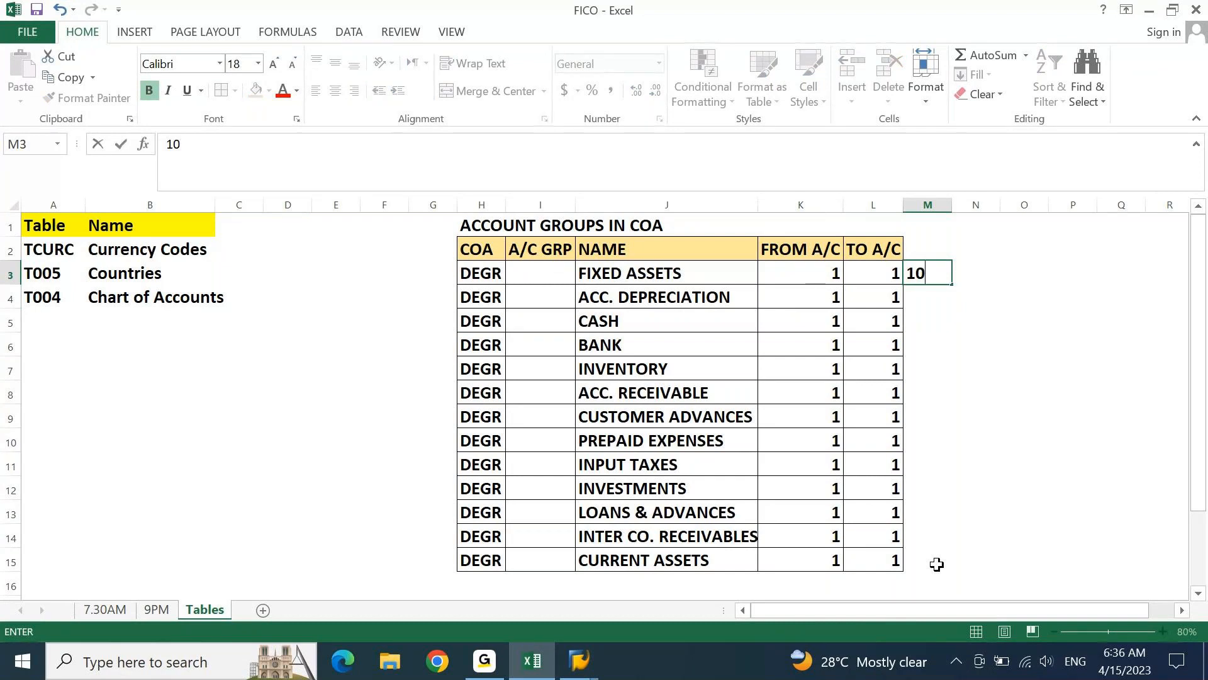
pyautogui.press('Return')
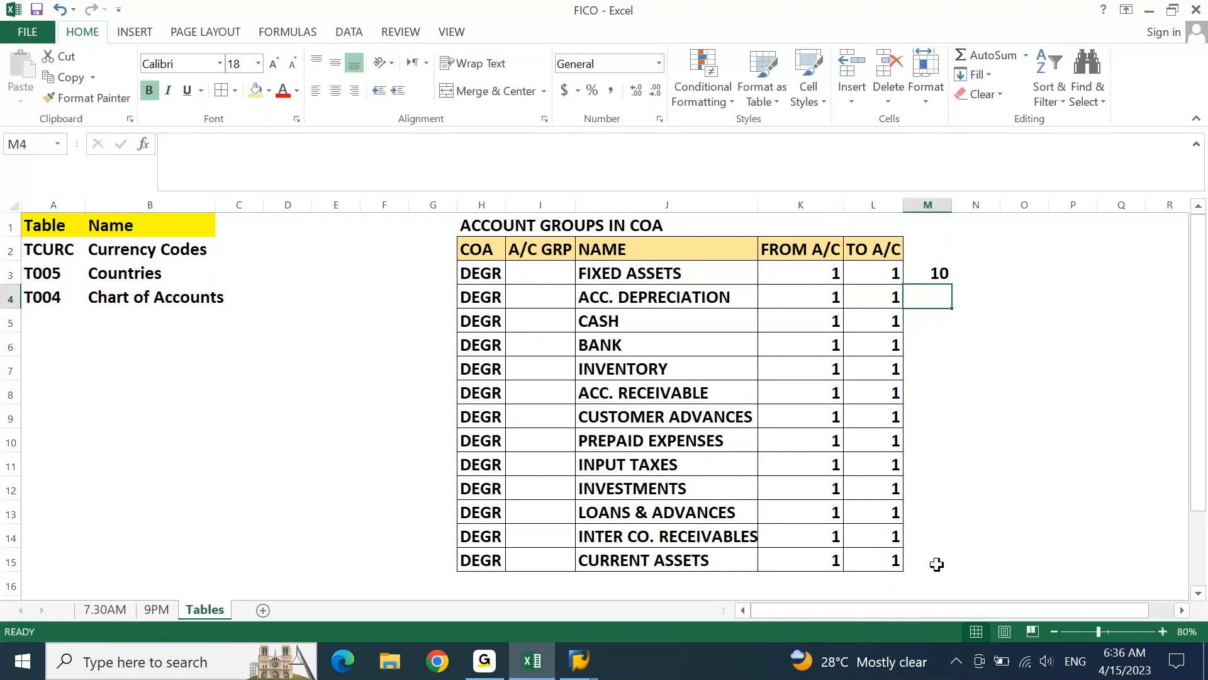
pyautogui.write('10')
pyautogui.press('Return')
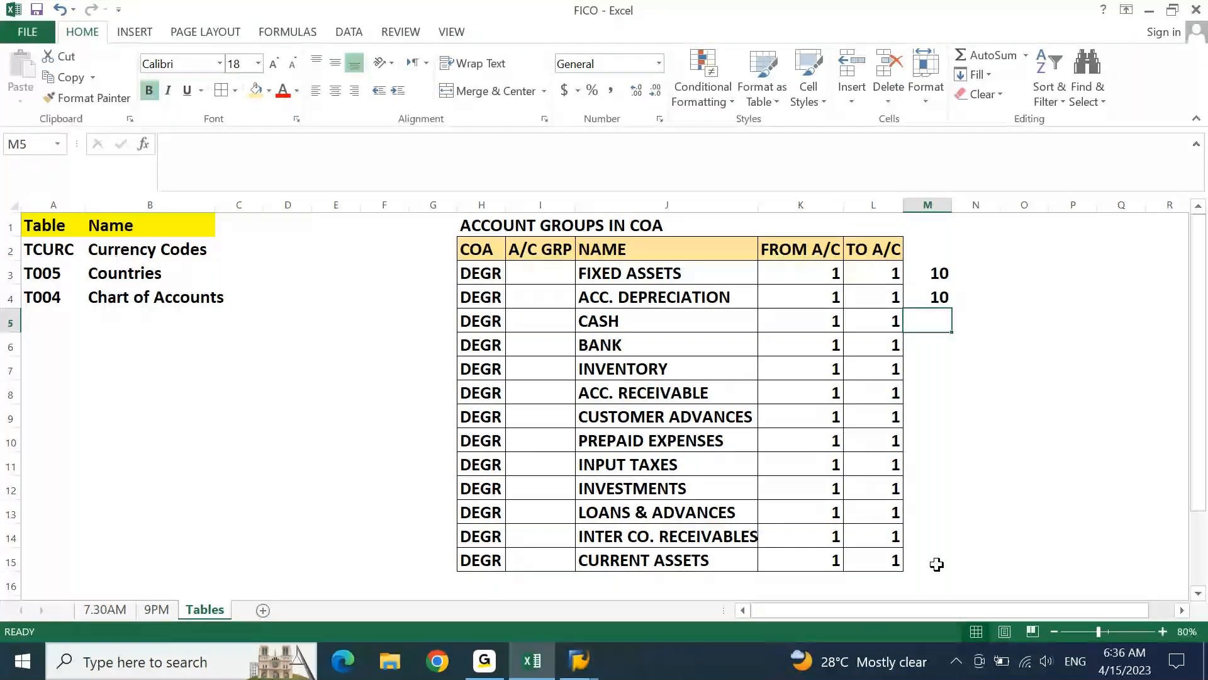
# Examine the account groups table's headings and first two rows across H2:L4
pyautogui.press('Up')
pyautogui.press('Left')
pyautogui.hotkey('shift', 'Up')
pyautogui.hotkey('shift', 'Up')
pyautogui.hotkey('shift', 'Left')
pyautogui.hotkey('shift', 'Left')
pyautogui.hotkey('shift', 'Left')
pyautogui.hotkey('shift', 'Left')
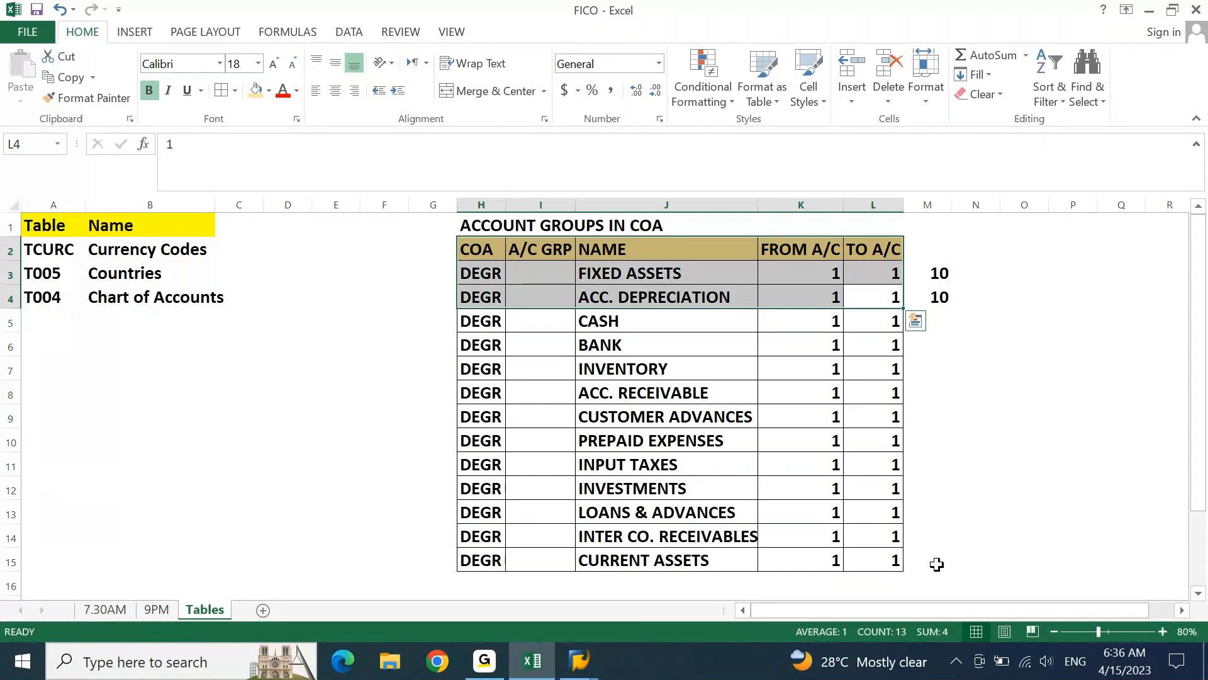
pyautogui.press('Left')
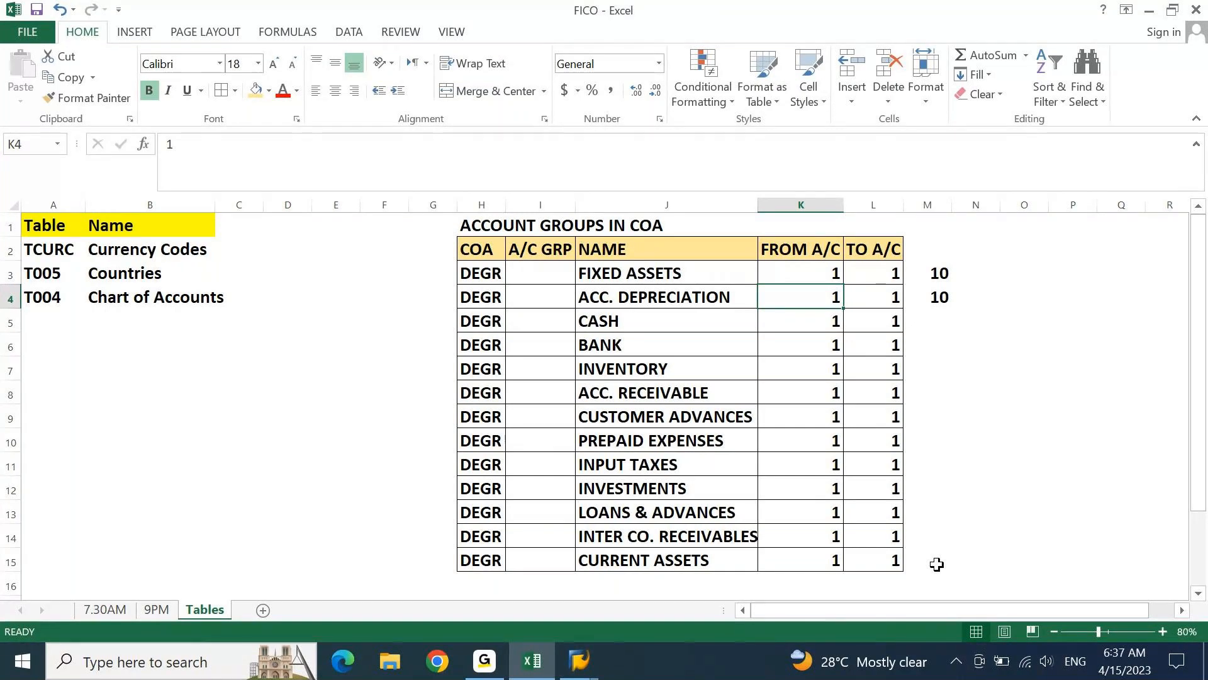
# Try filling the number 10 down into M5, beside CASH
pyautogui.press('Down')
pyautogui.press('Right')
pyautogui.press('Right')
pyautogui.hotkey('ctrl', 'd')
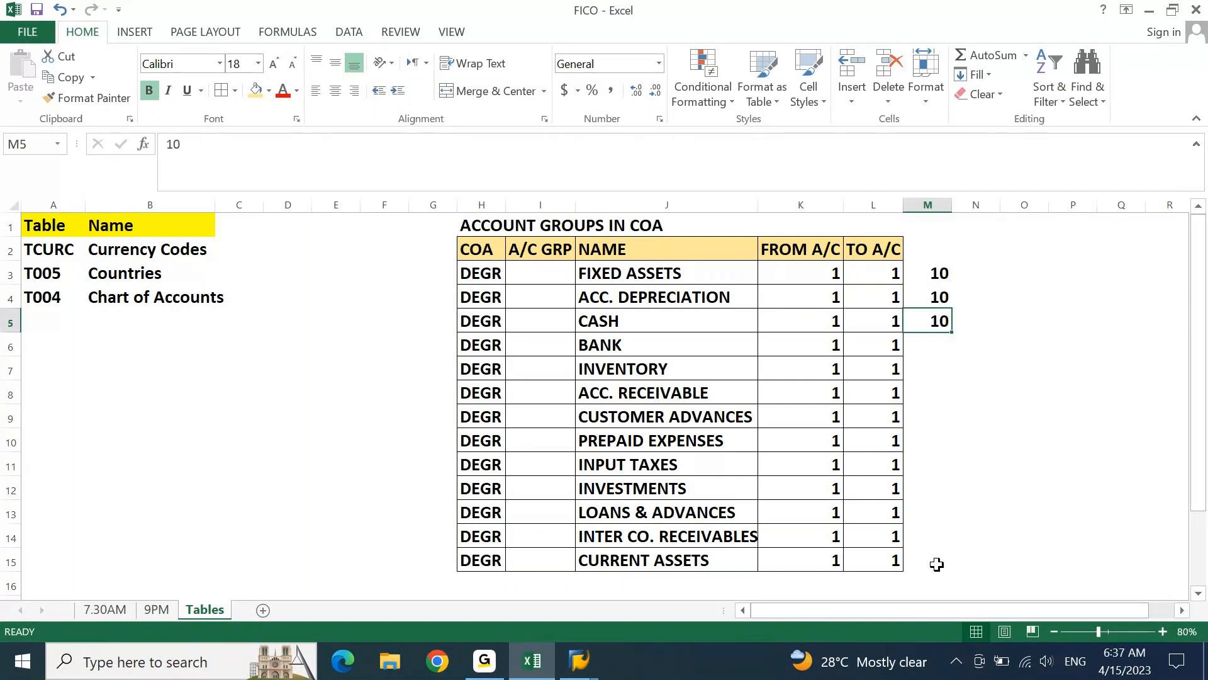
pyautogui.press('Down')
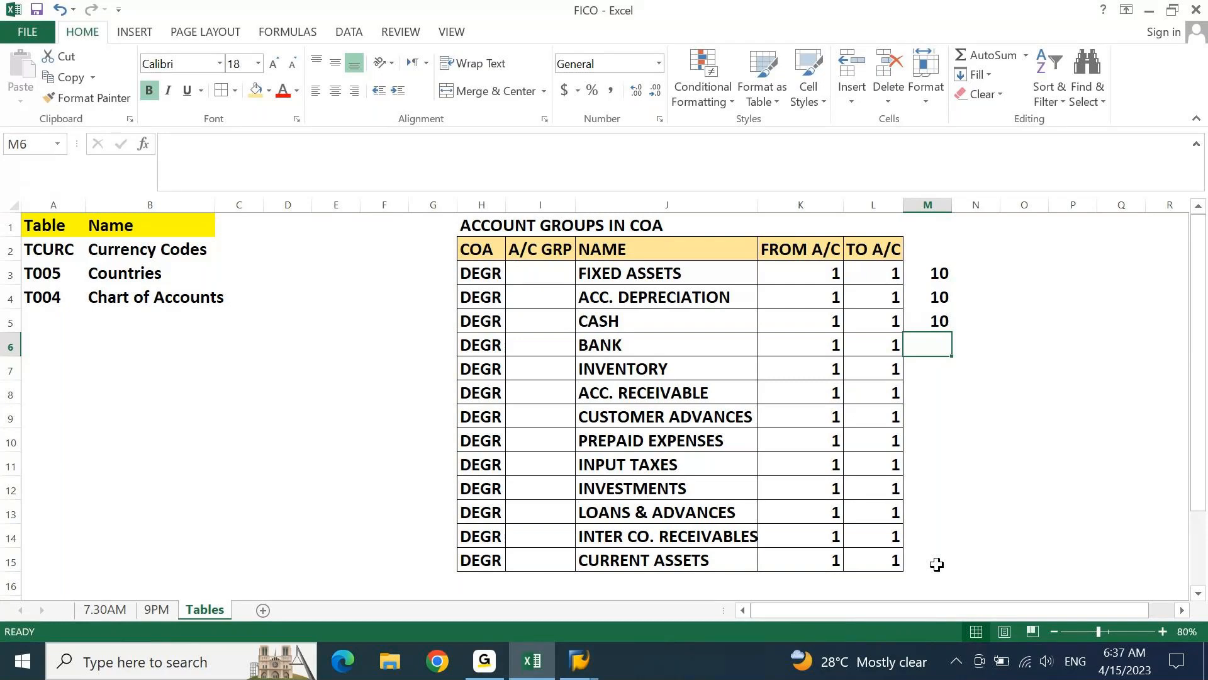
pyautogui.press('Up')
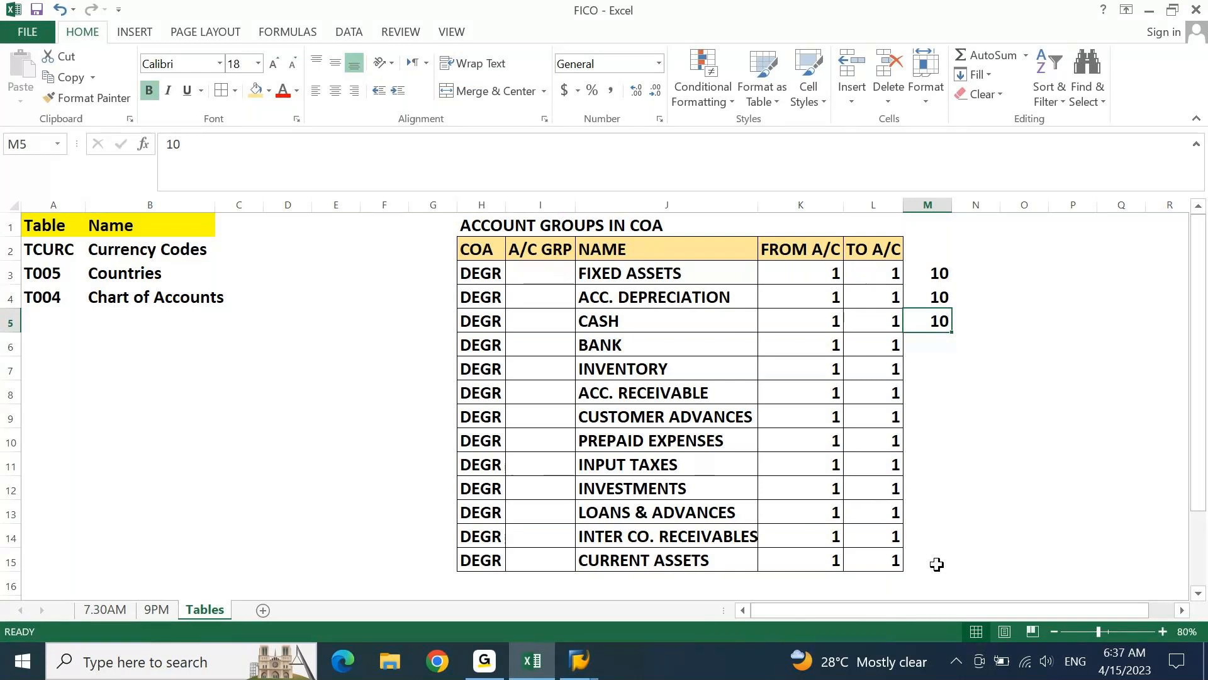
pyautogui.press('Delete')
# Extend the prefixes in column M to 101 for FIXED ASSETS and 102 for ACC. DEPRECIATION
pyautogui.press('Up')
pyautogui.press('Up')
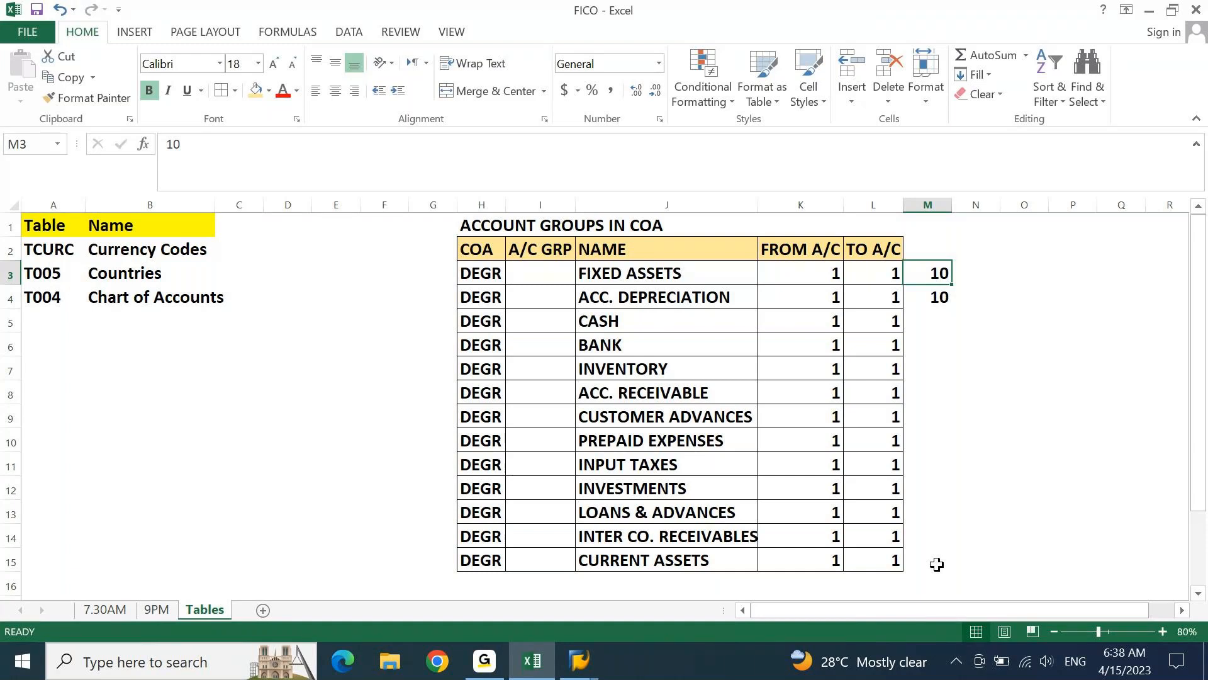
pyautogui.press('F2')
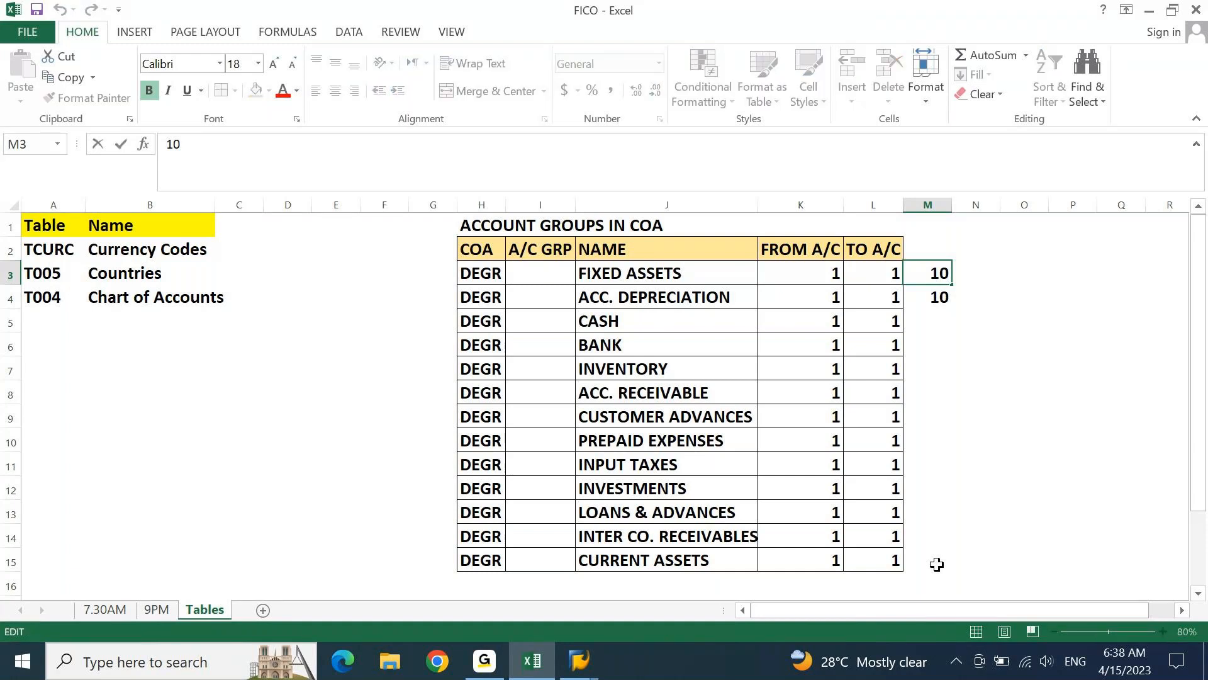
pyautogui.write('1')
pyautogui.press('Return')
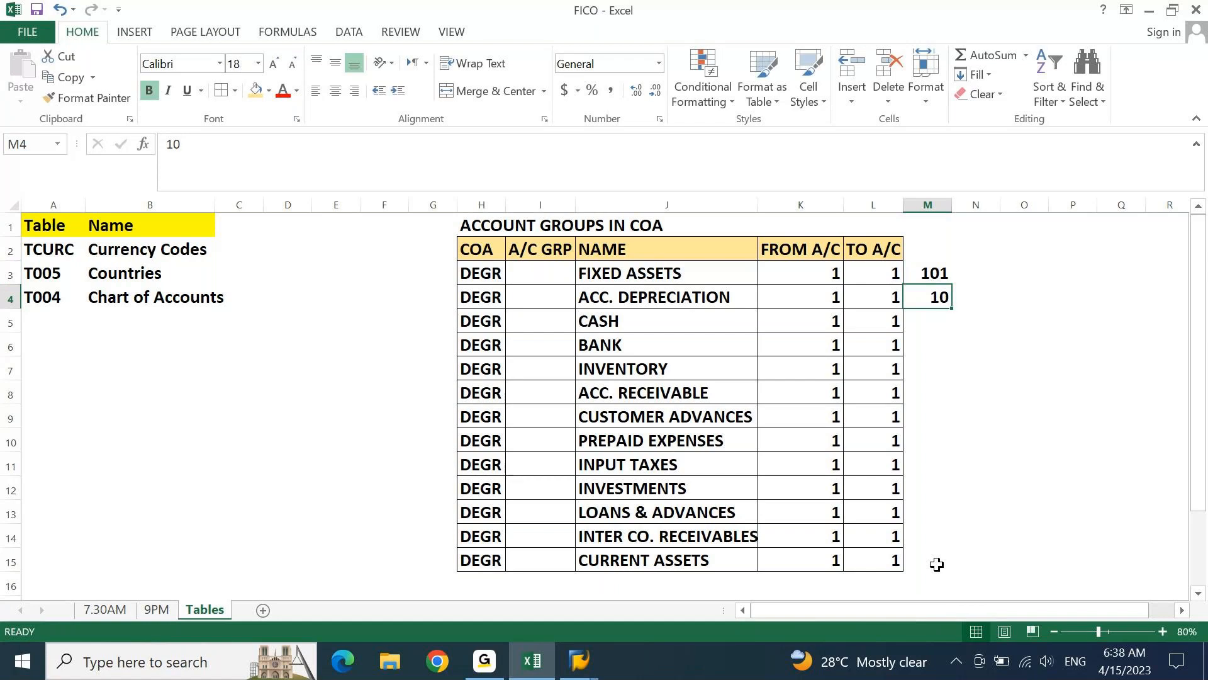
pyautogui.press('F2')
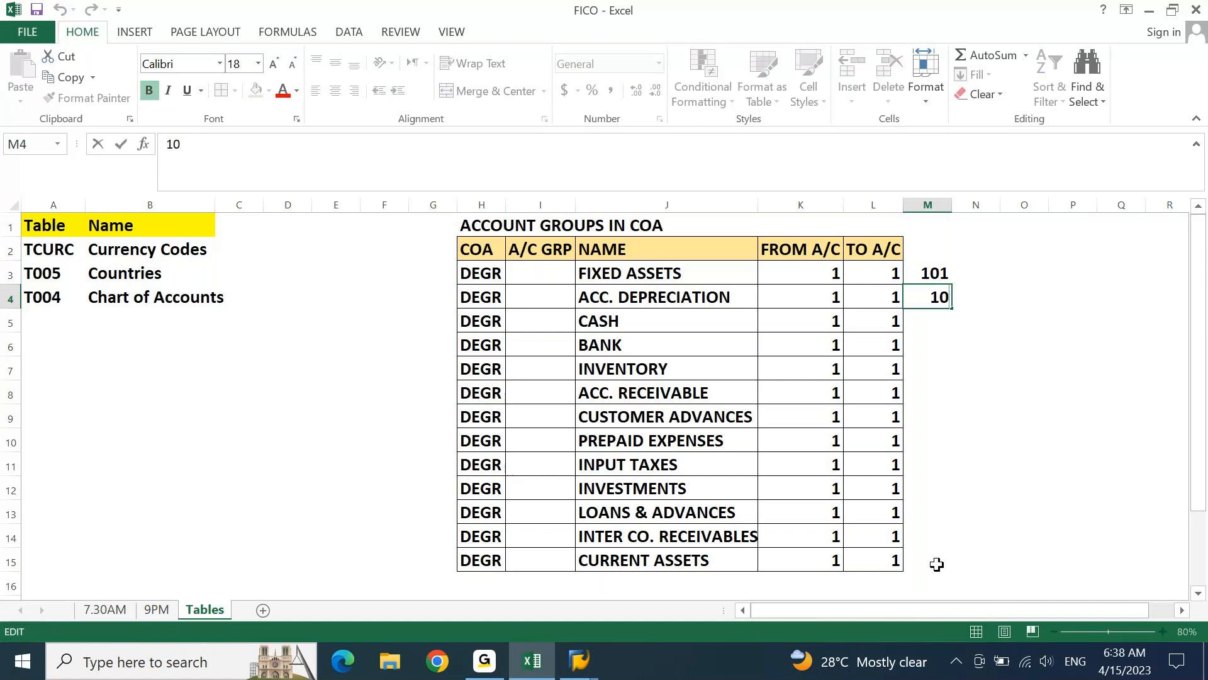
pyautogui.write('2')
pyautogui.press('Return')
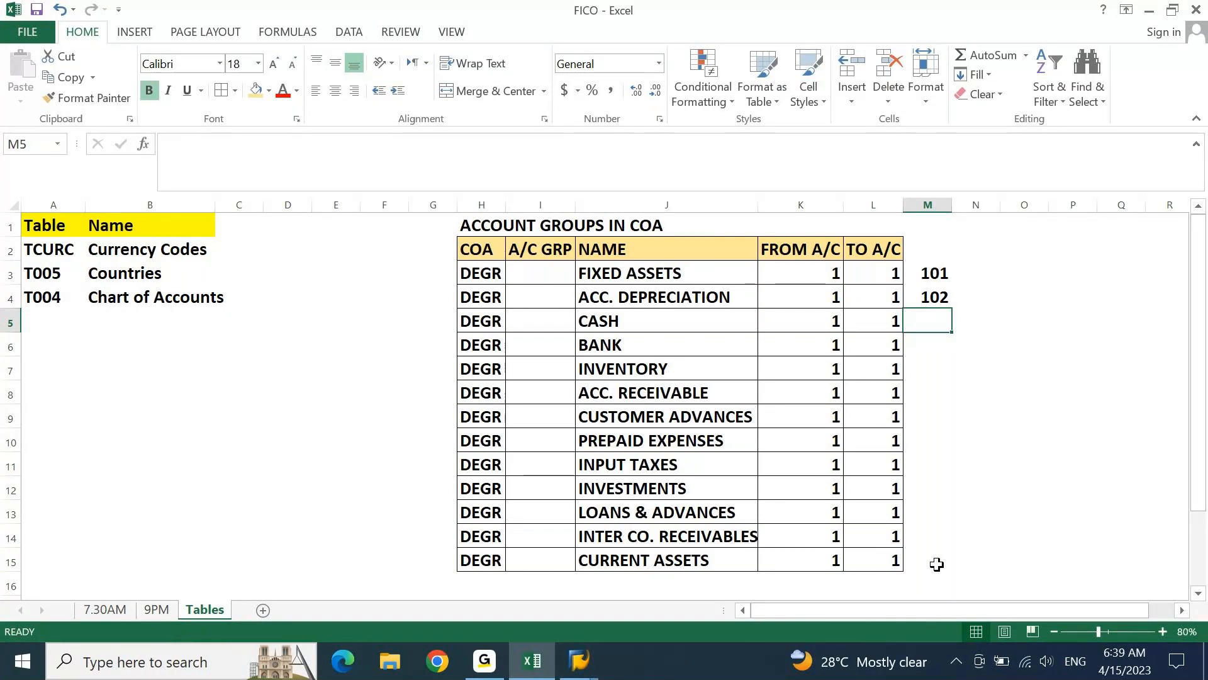
# Set the FROM A/C value of FIXED ASSETS in K3 to 10100000
pyautogui.press('Up')
pyautogui.press('Up')
pyautogui.press('Left')
pyautogui.press('Left')
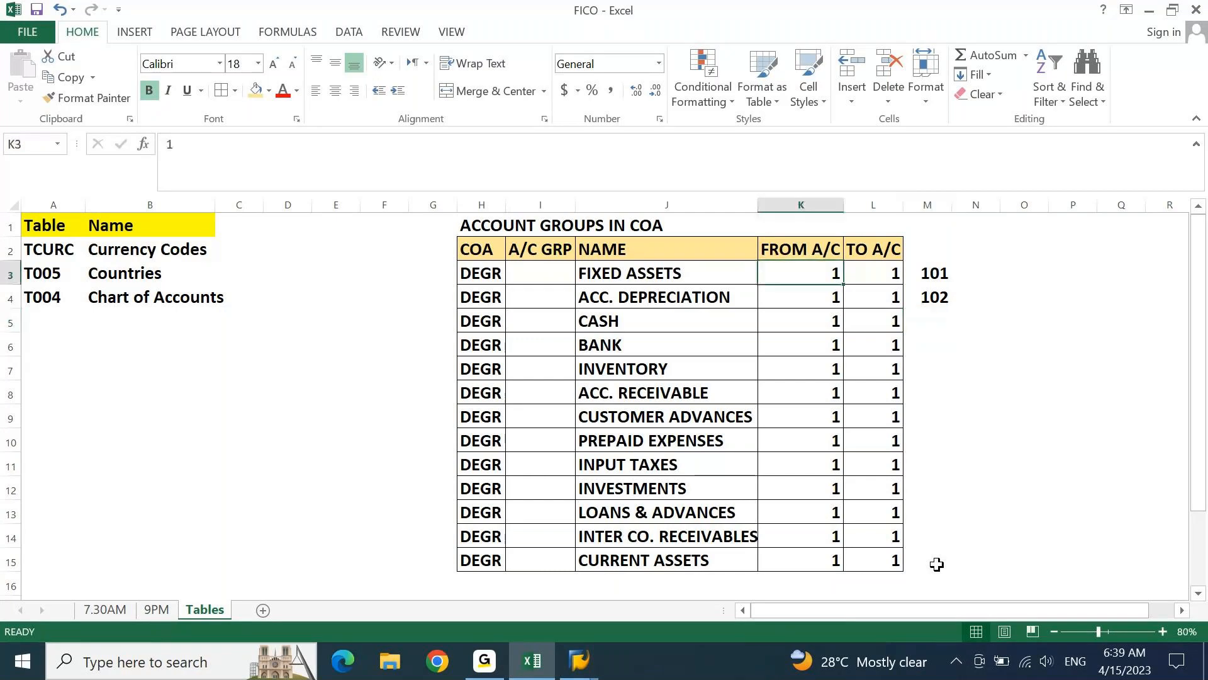
pyautogui.press('F2')
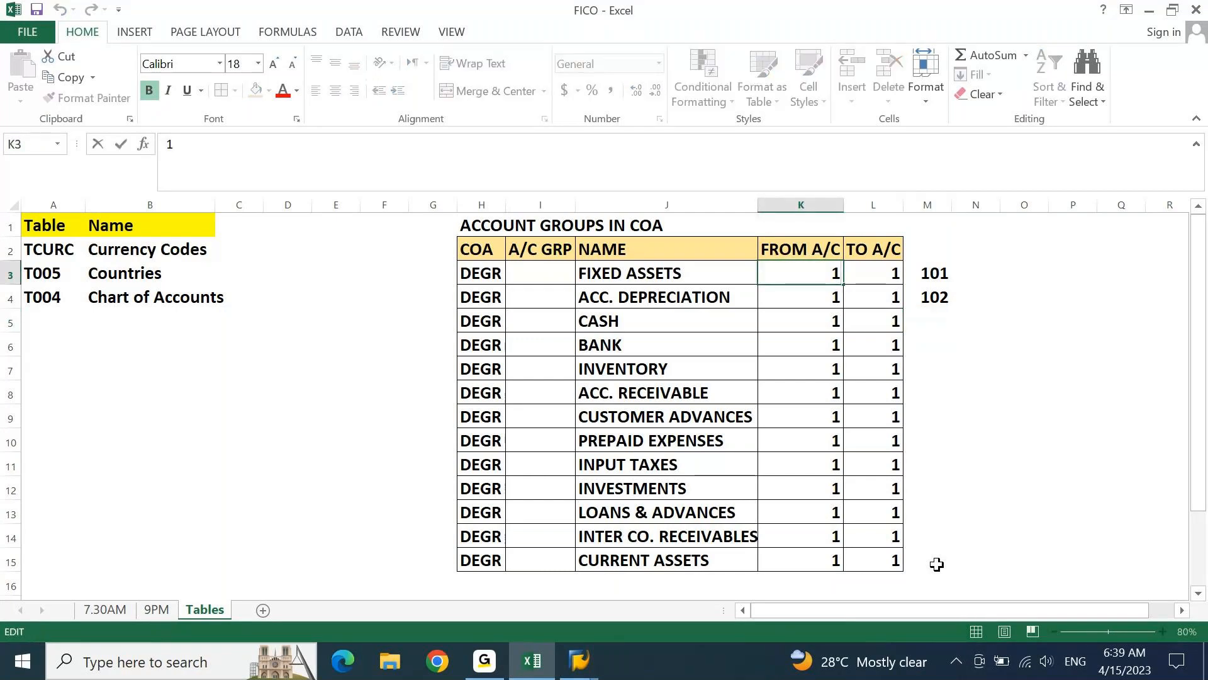
pyautogui.write('01')
pyautogui.write('00000')
pyautogui.press('Return')
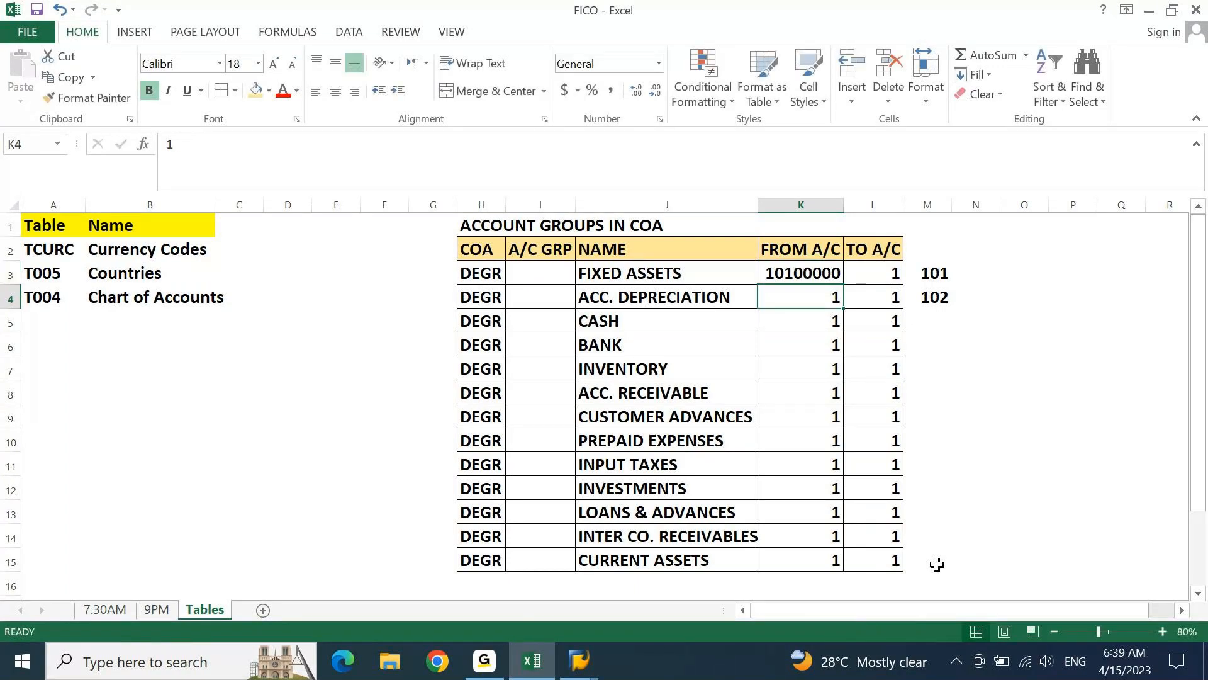
# Set the TO A/C value of FIXED ASSETS in L3 to 10199999
pyautogui.press('Up')
pyautogui.press('Right')
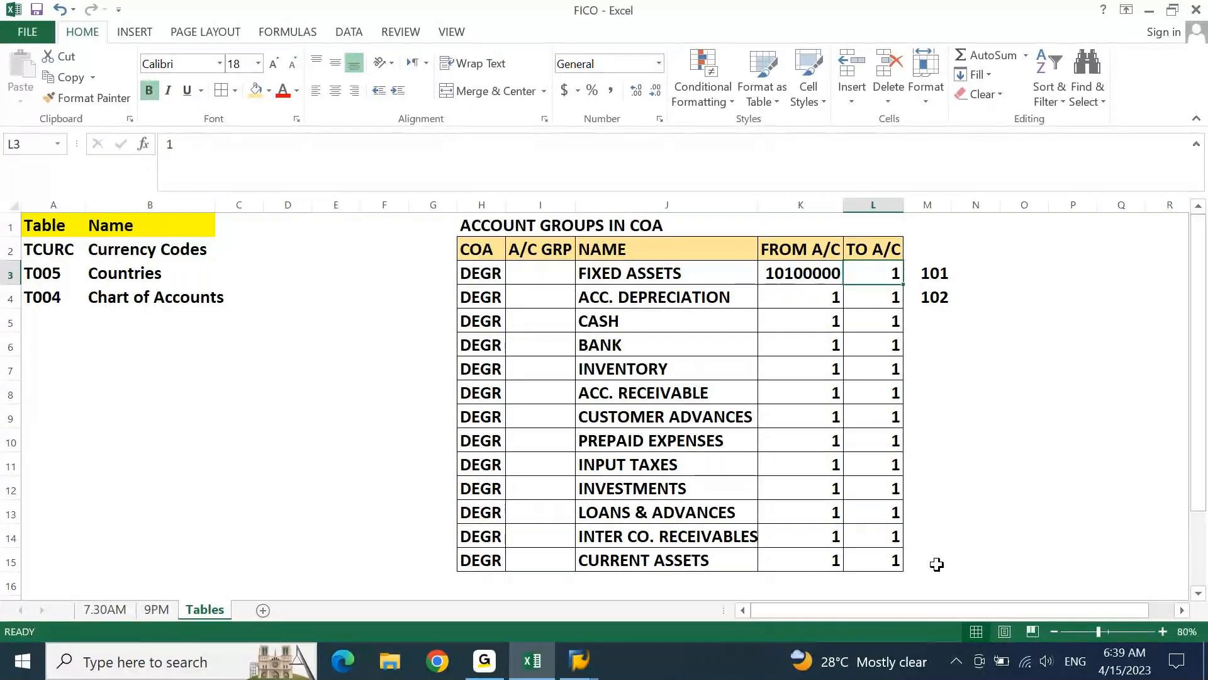
pyautogui.press('F2')
pyautogui.write('01')
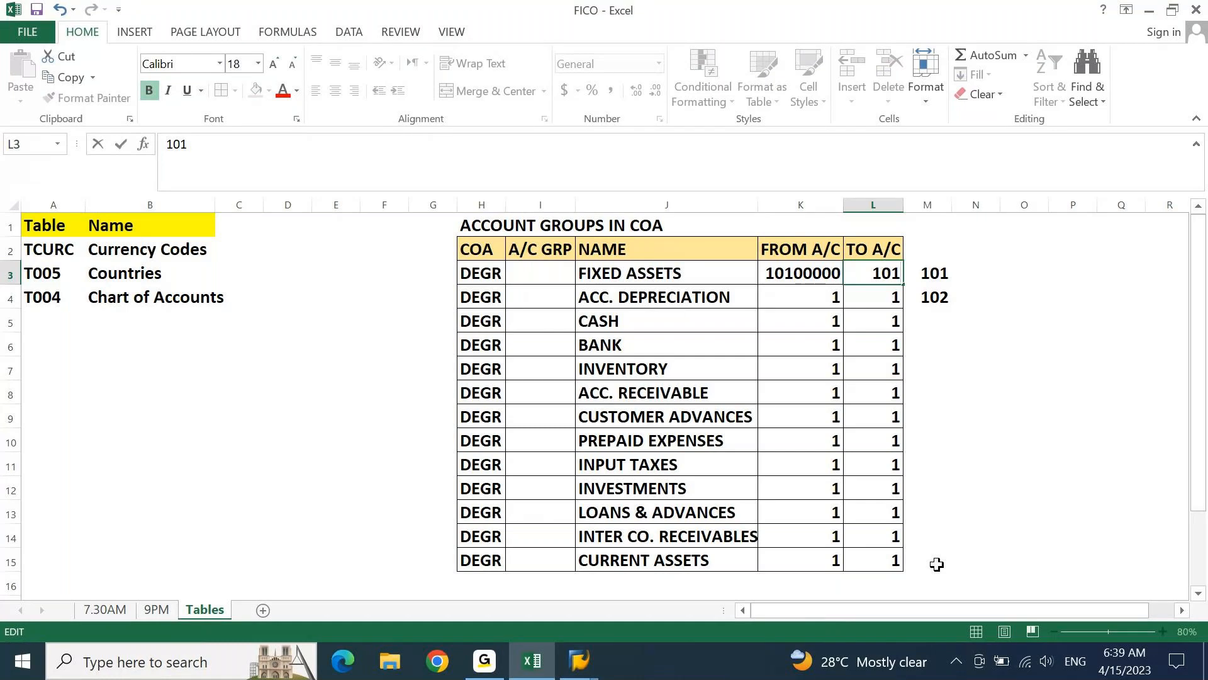
pyautogui.write('99999')
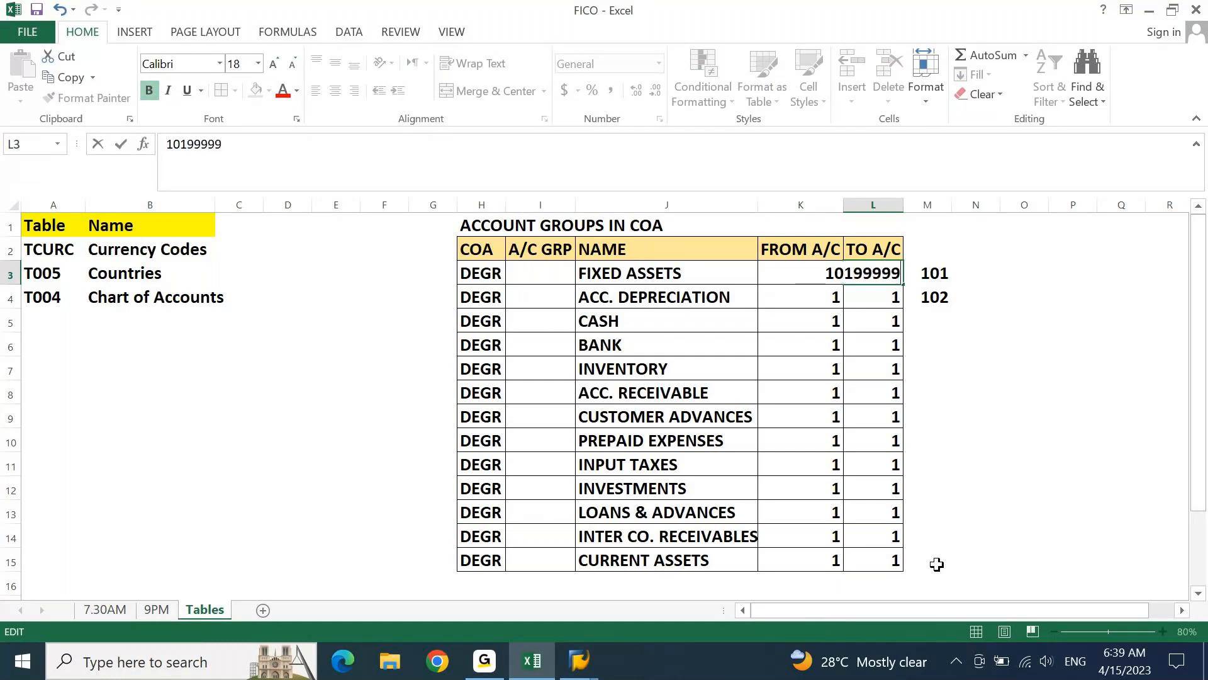
pyautogui.hotkey('ctrl', 'Return')
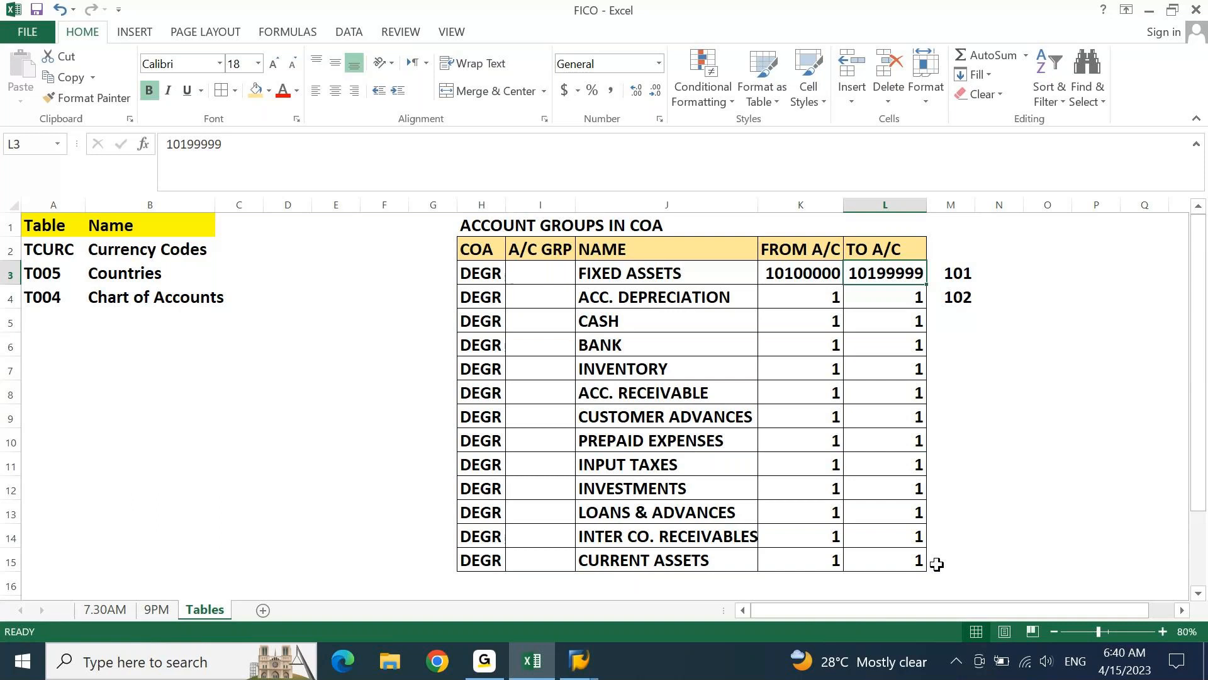
# Set the FROM A/C value of ACC. DEPRECIATION in K4 to 10200000
pyautogui.press('Down')
pyautogui.press('Left')
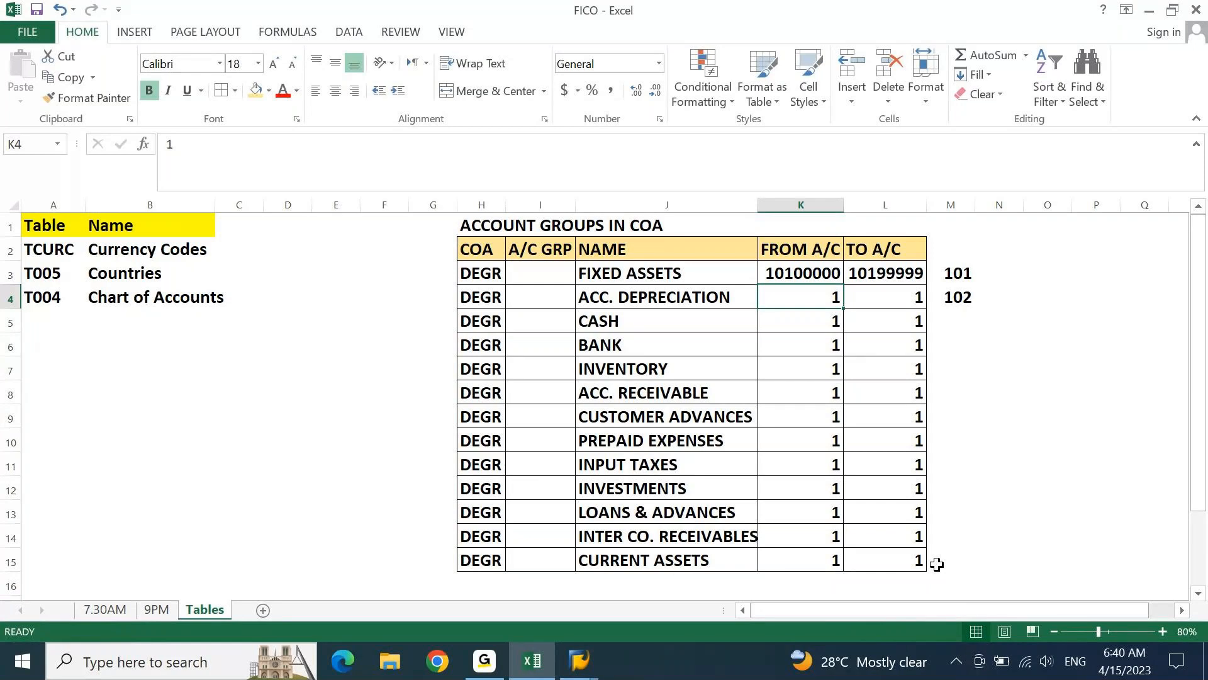
pyautogui.click(586, 138)
pyautogui.write('02')
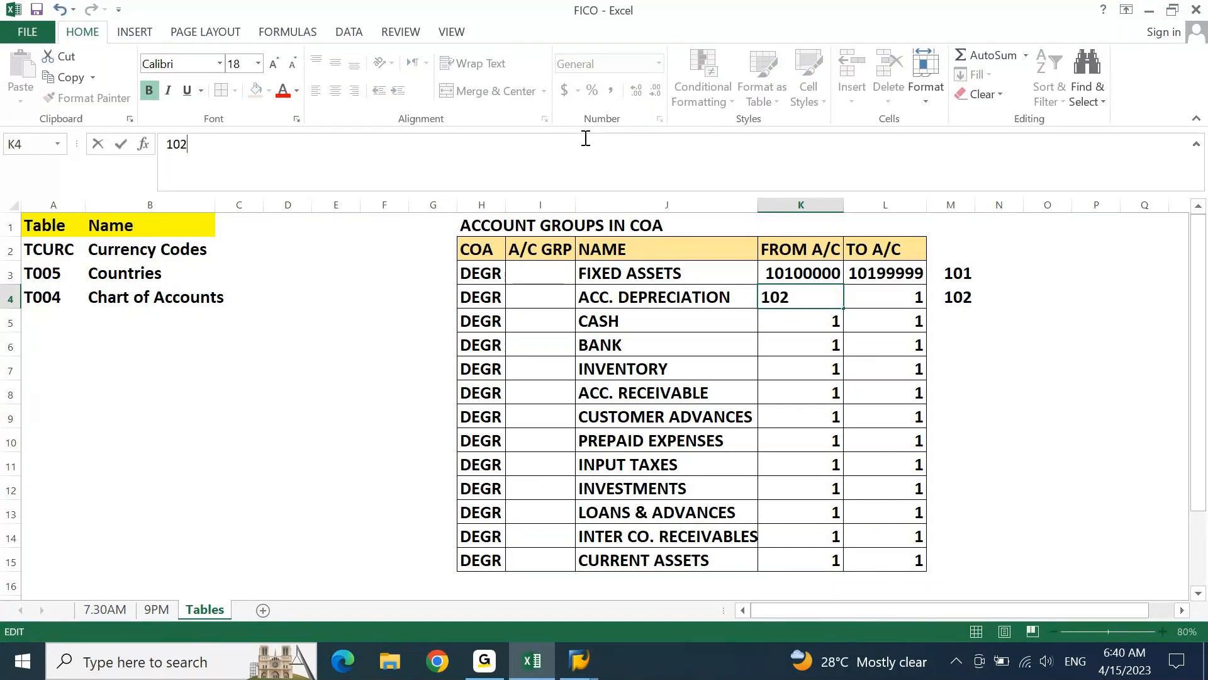
pyautogui.write('00000')
pyautogui.press('Tab')
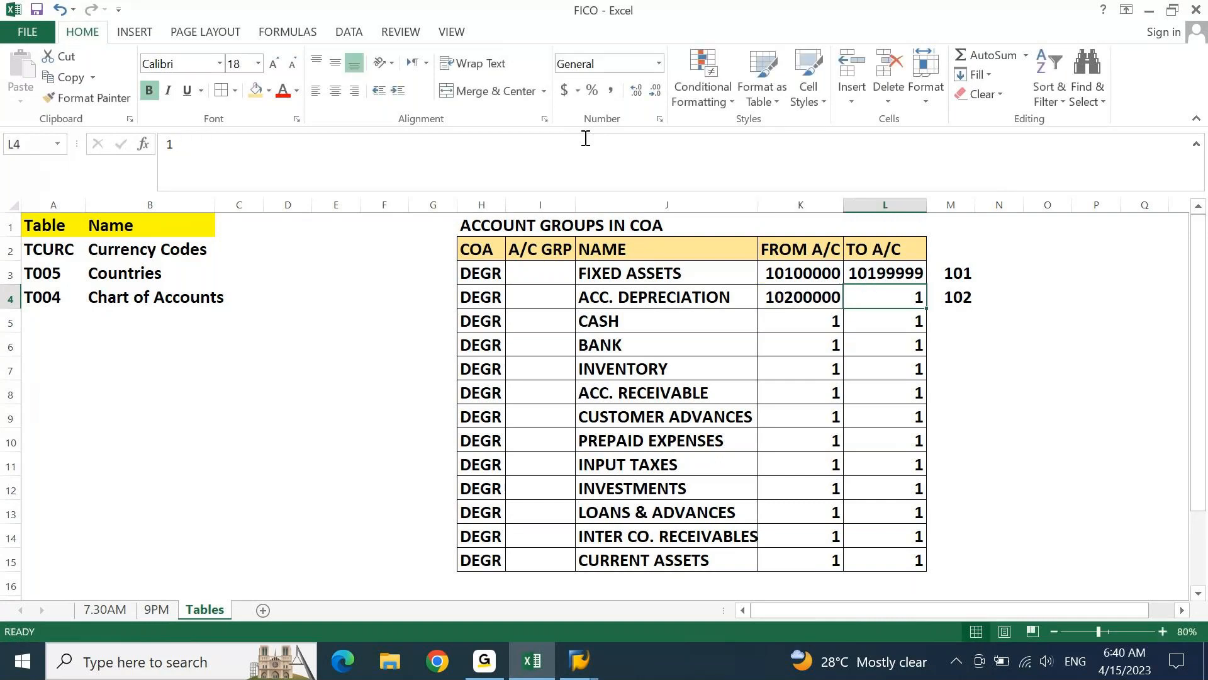
# Set the TO A/C value of ACC. DEPRECIATION in L4 to 10299999
pyautogui.click(586, 137)
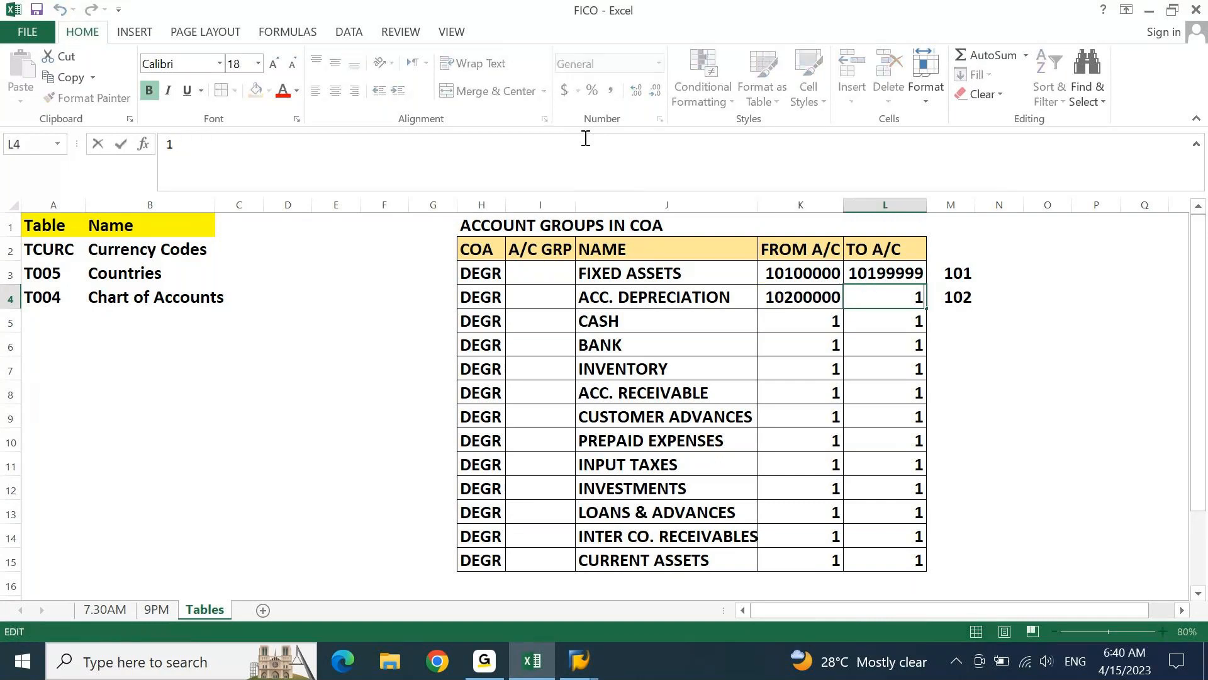
pyautogui.write('02')
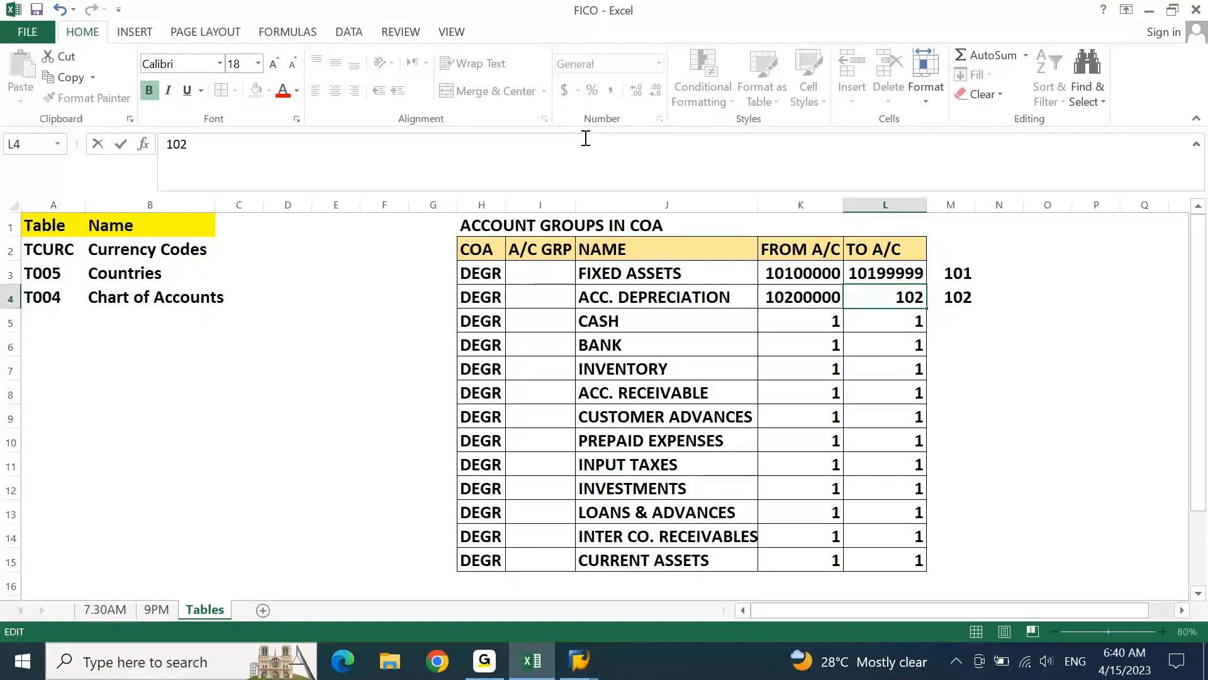
pyautogui.write('99999')
pyautogui.press('Return')
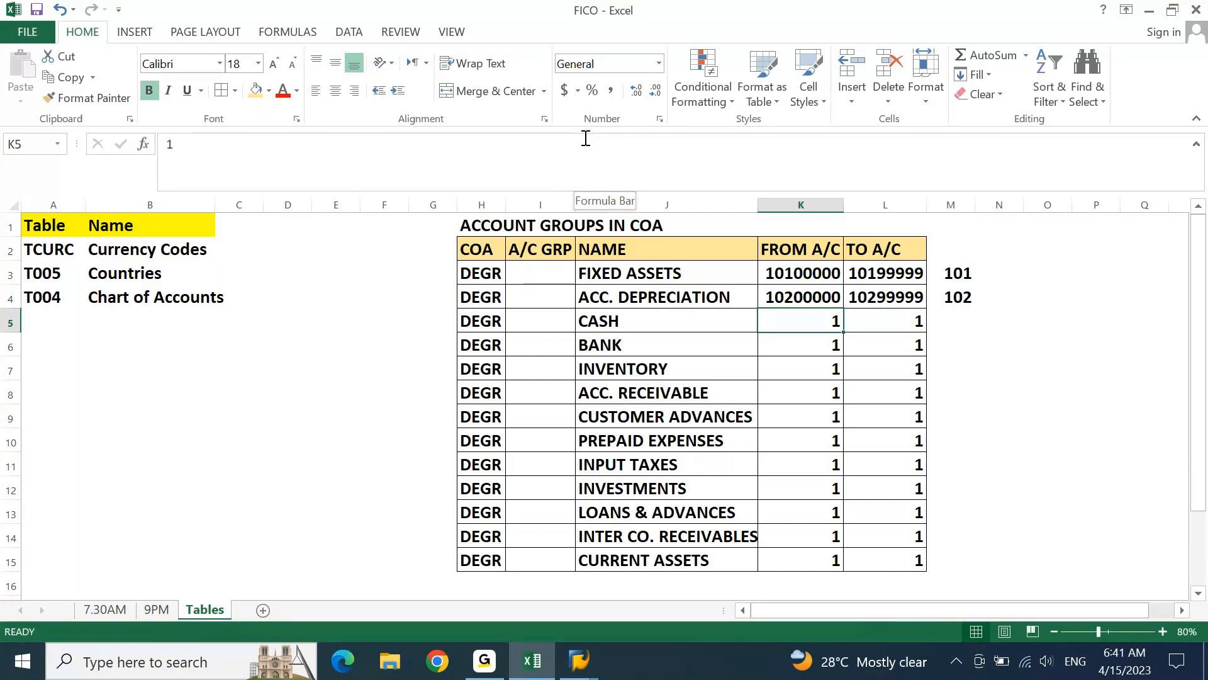
# Enter the prefixes 11 for CASH in M5 and 12 for BANK in M6
pyautogui.press('Right')
pyautogui.press('Right')
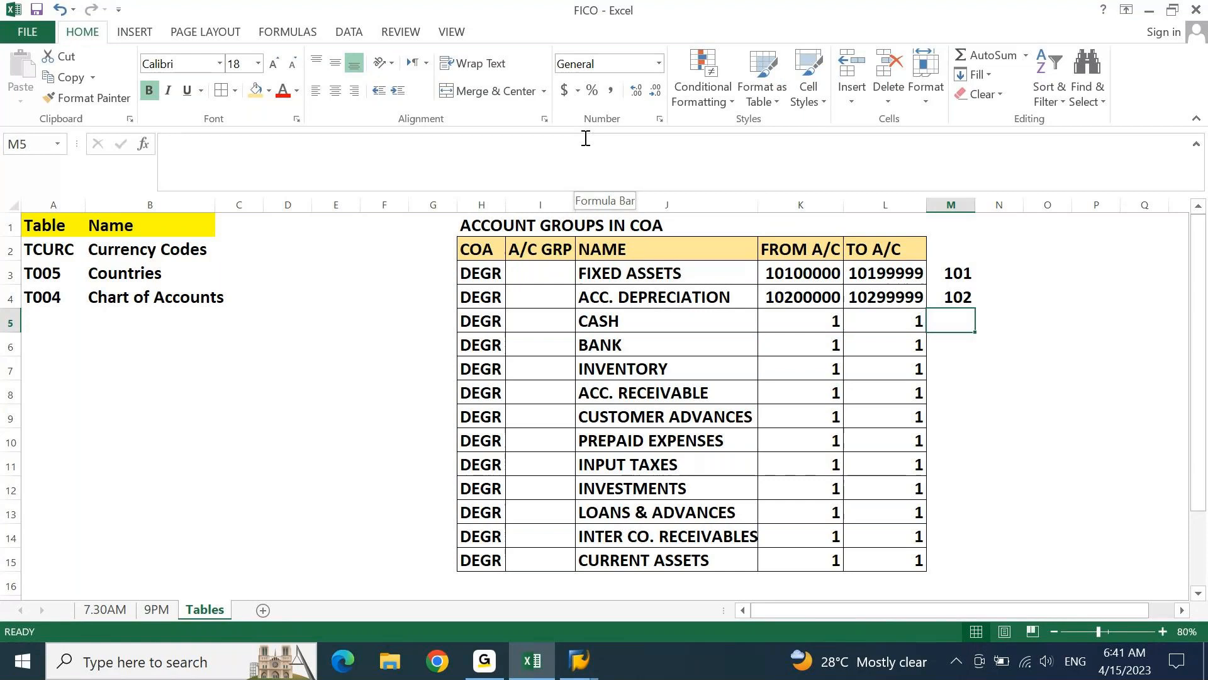
pyautogui.write('11')
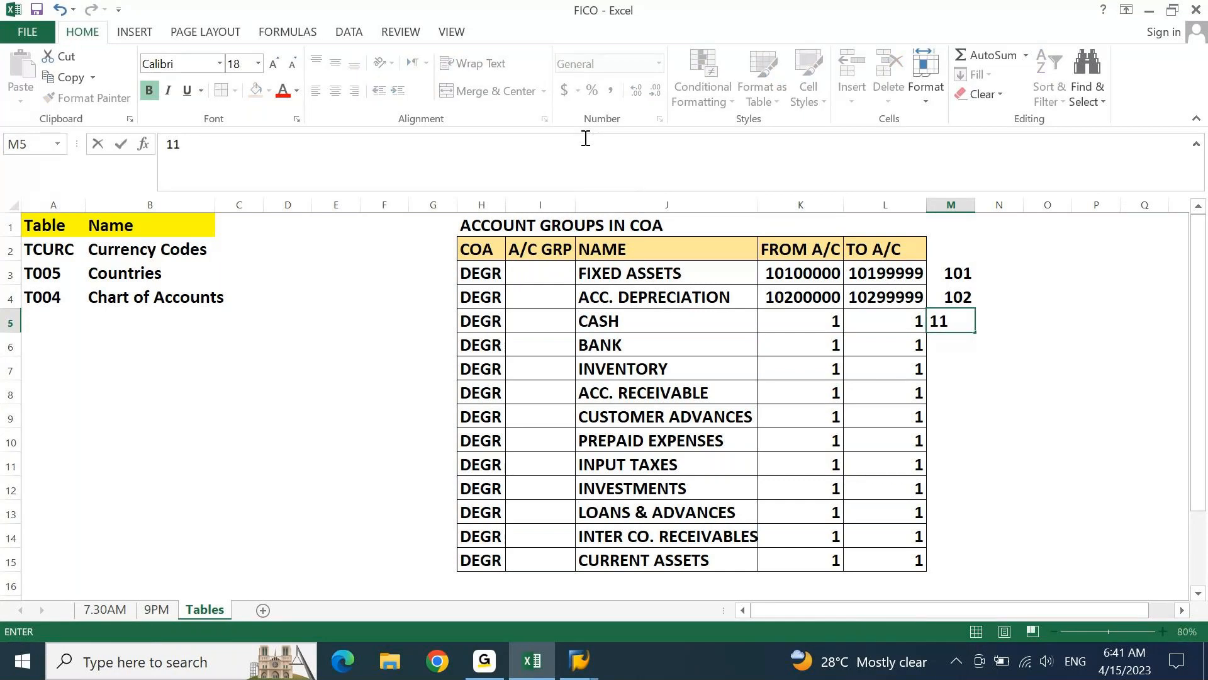
pyautogui.press('Return')
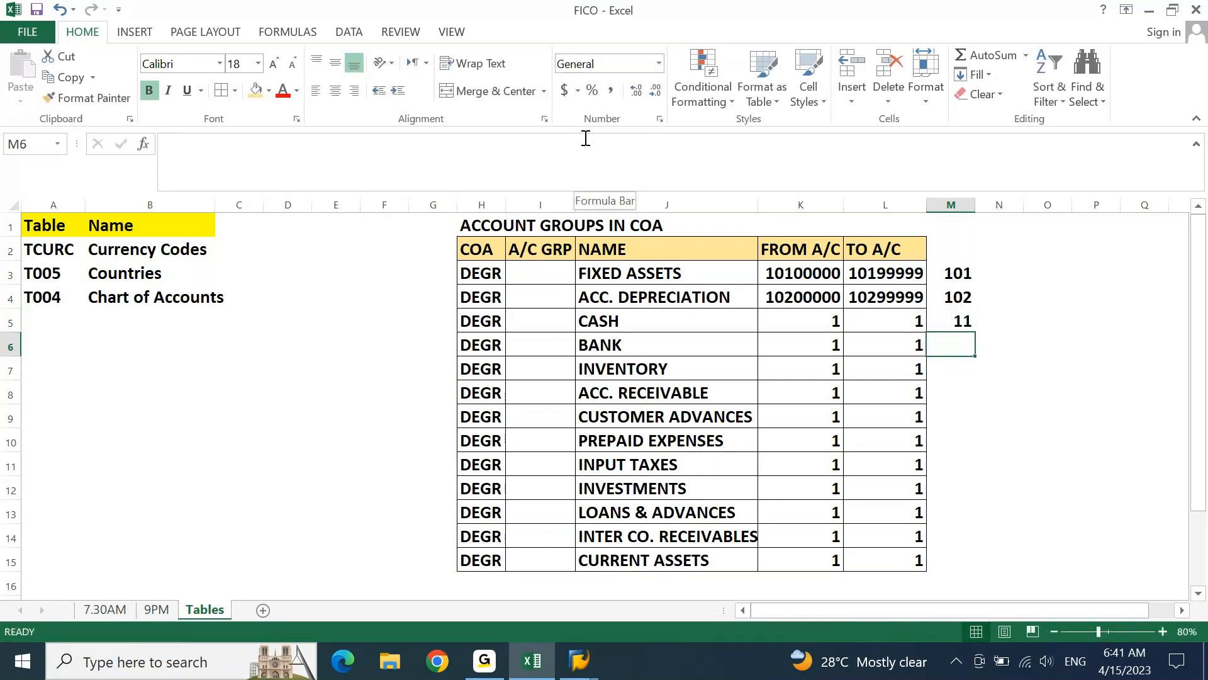
pyautogui.write('12')
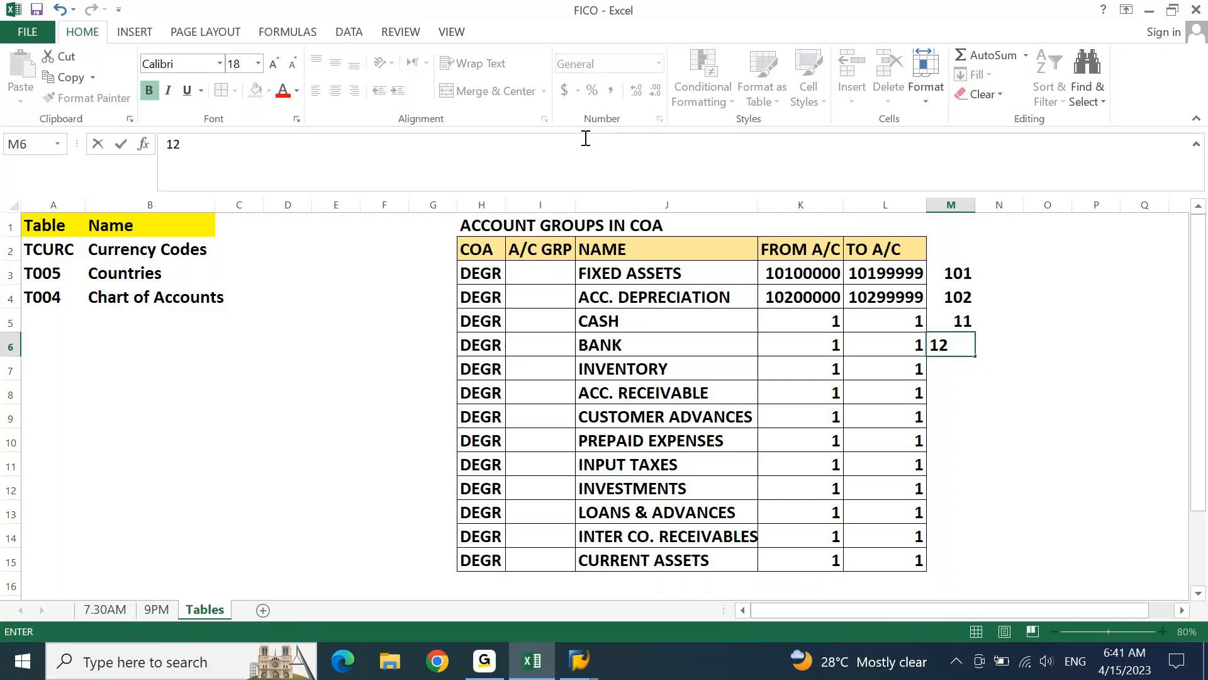
pyautogui.press('Return')
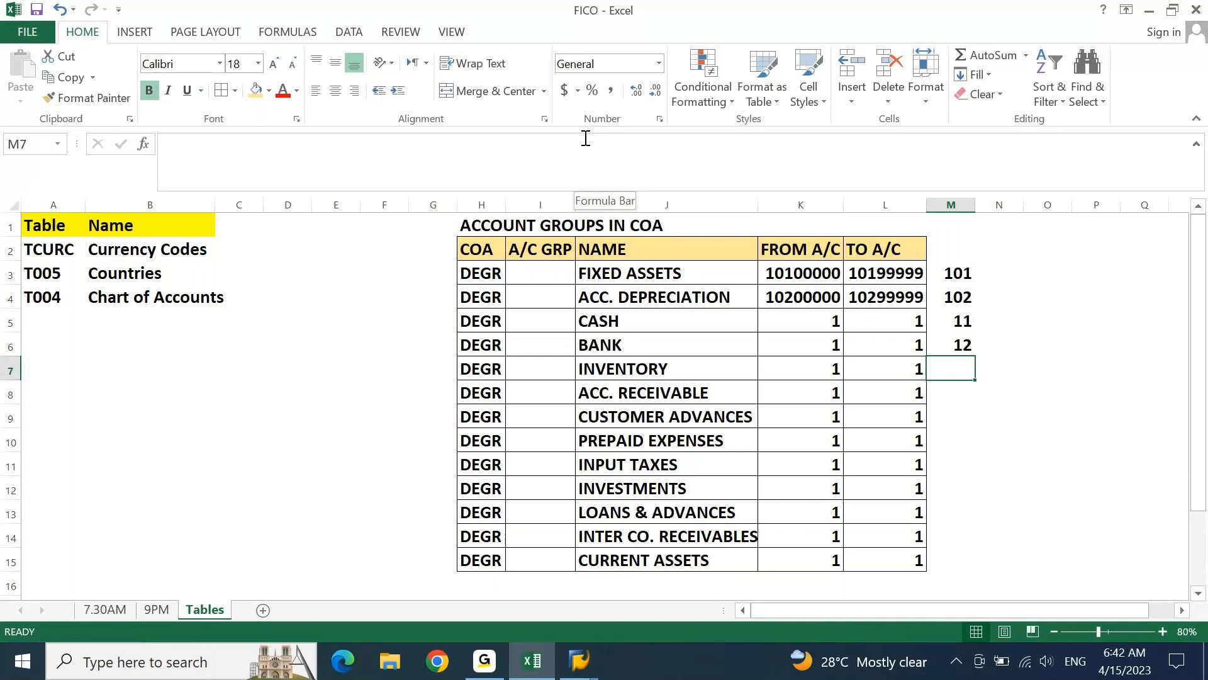
# Set the FROM A/C value of CASH in K5 to 11000000
pyautogui.press('Up')
pyautogui.press('Left')
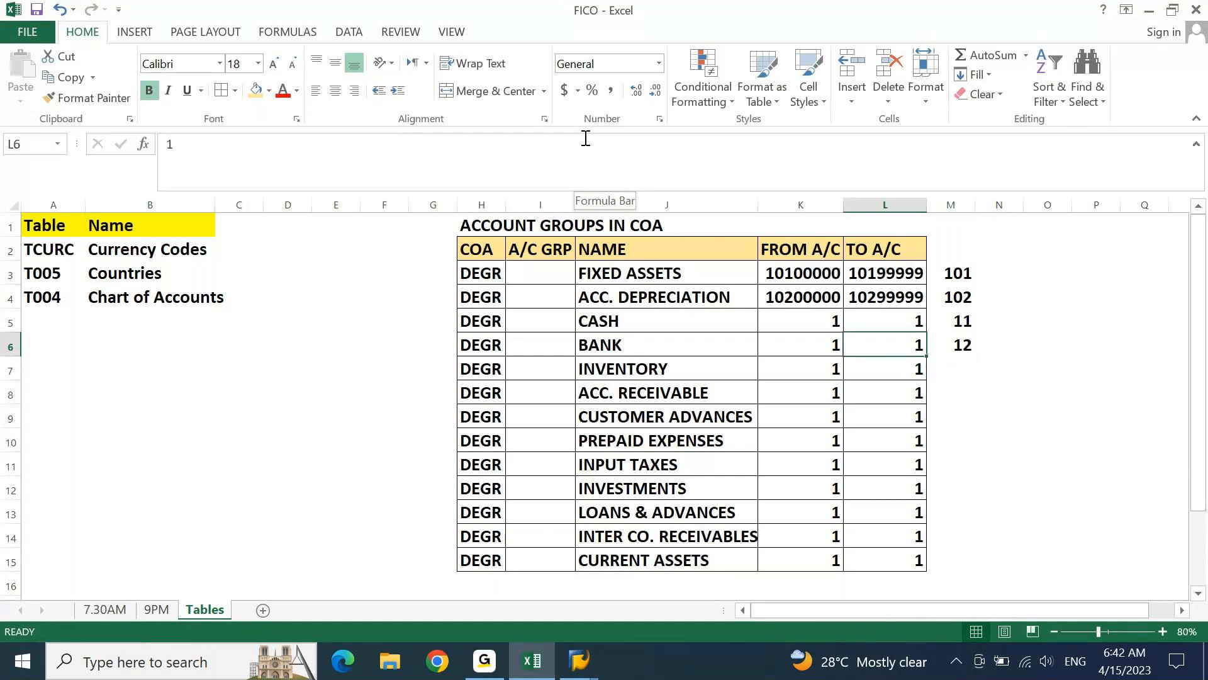
pyautogui.press('Up')
pyautogui.press('Left')
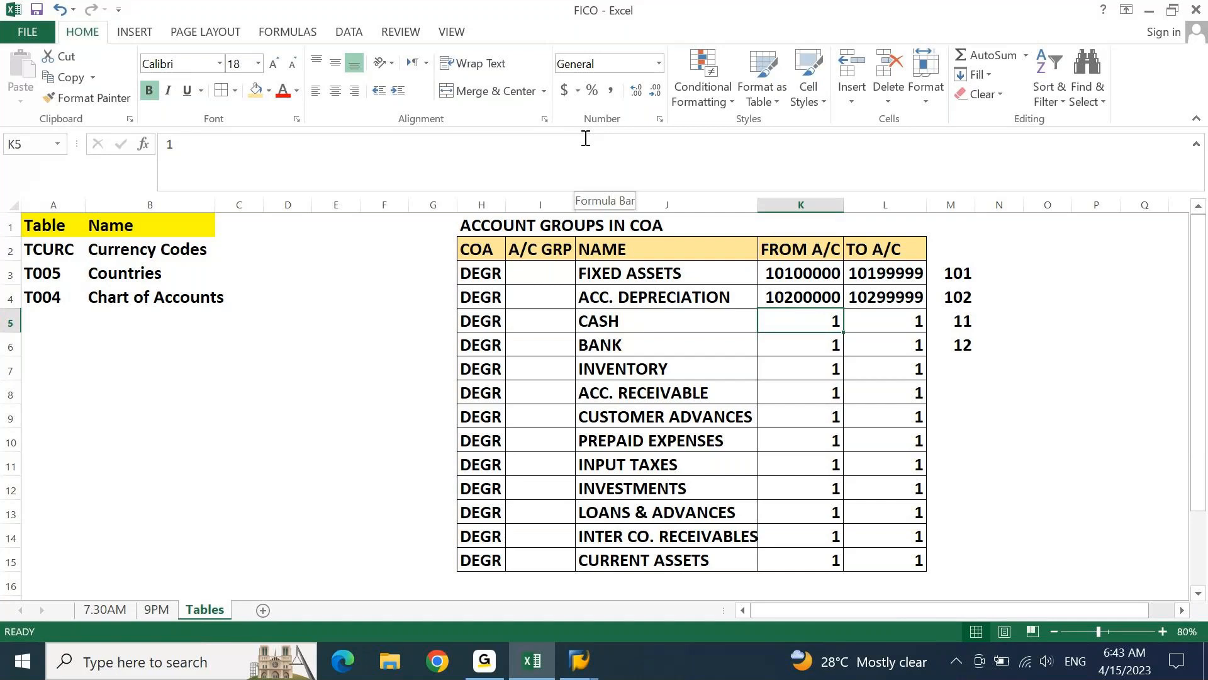
pyautogui.click(585, 138)
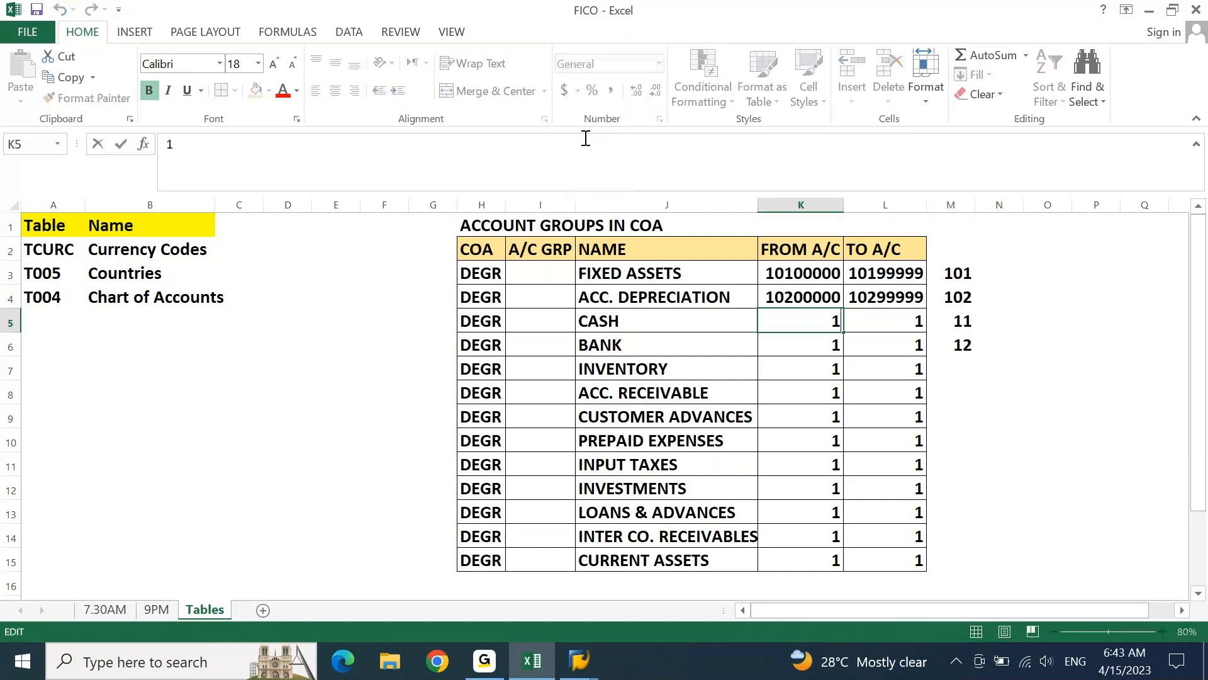
pyautogui.write('100000')
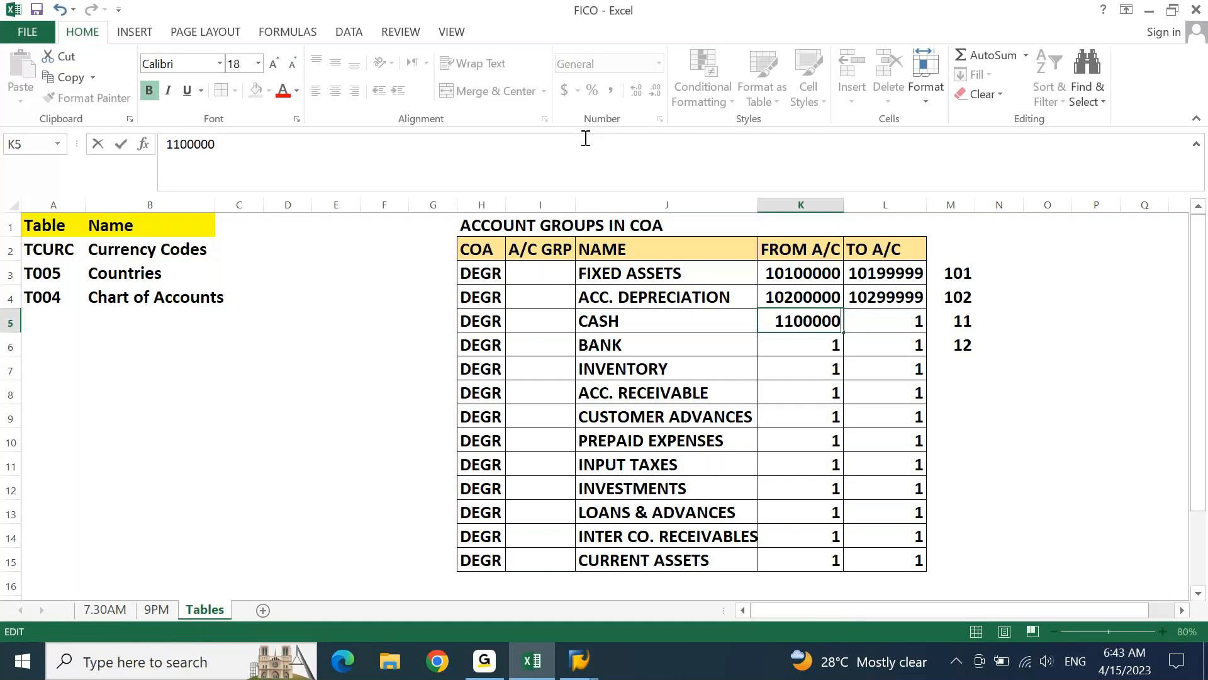
pyautogui.write('0')
pyautogui.press('Tab')
# Set the TO A/C value of CASH in L5 to 11999999
pyautogui.write('11')
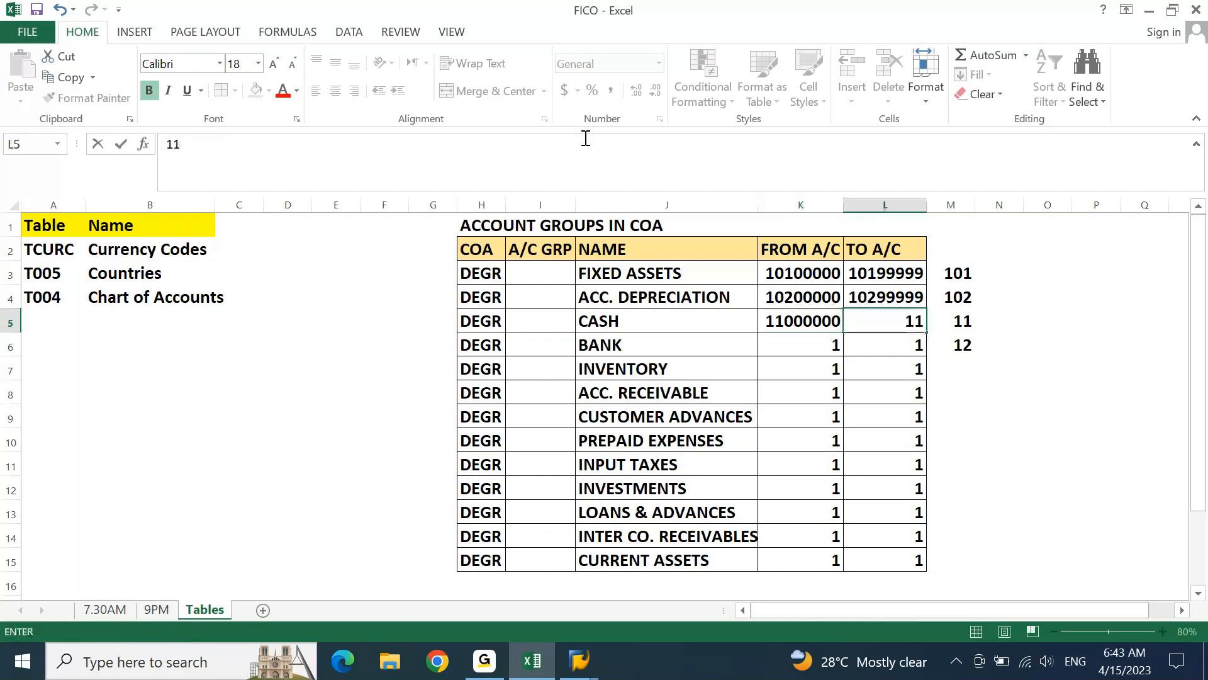
pyautogui.write('999999')
pyautogui.press('Return')
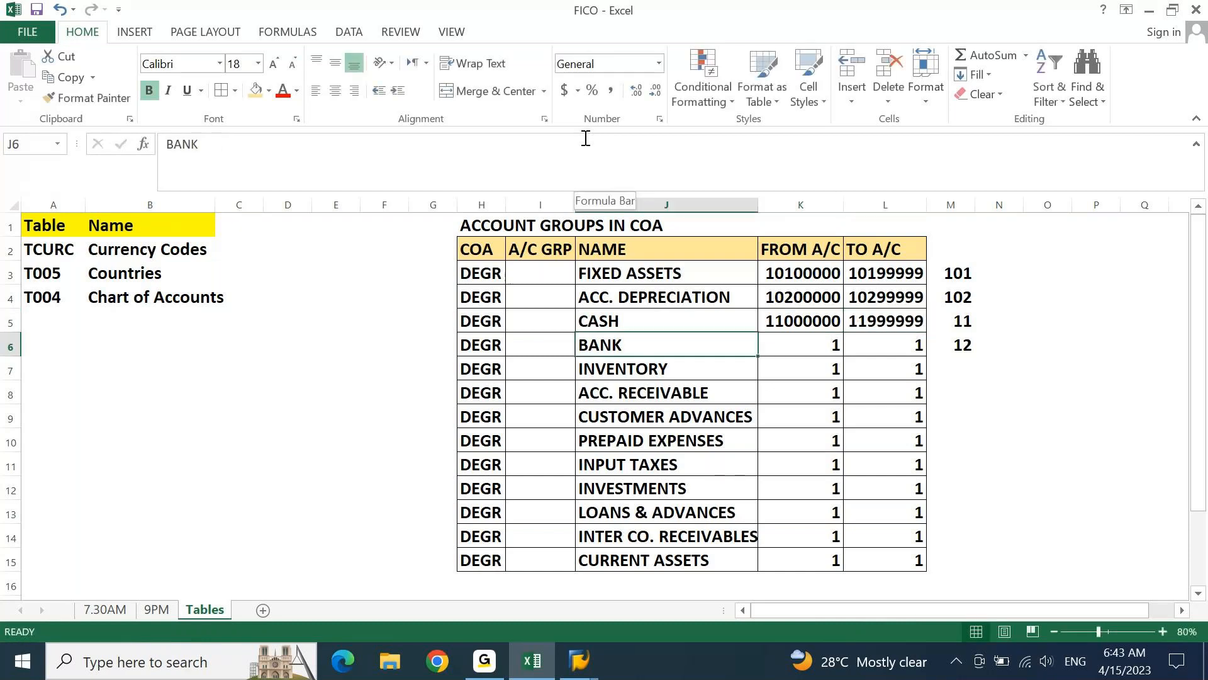
# Set the FROM A/C value of BANK in K6 to 12000000
pyautogui.press('Tab')
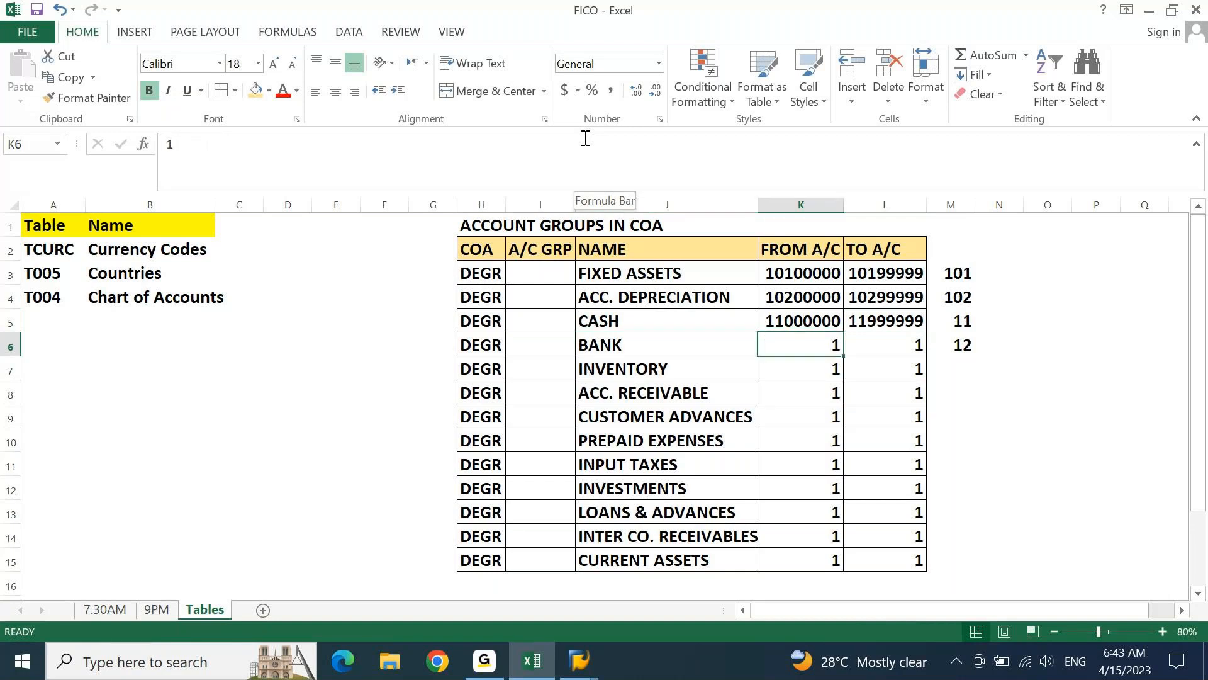
pyautogui.write('12')
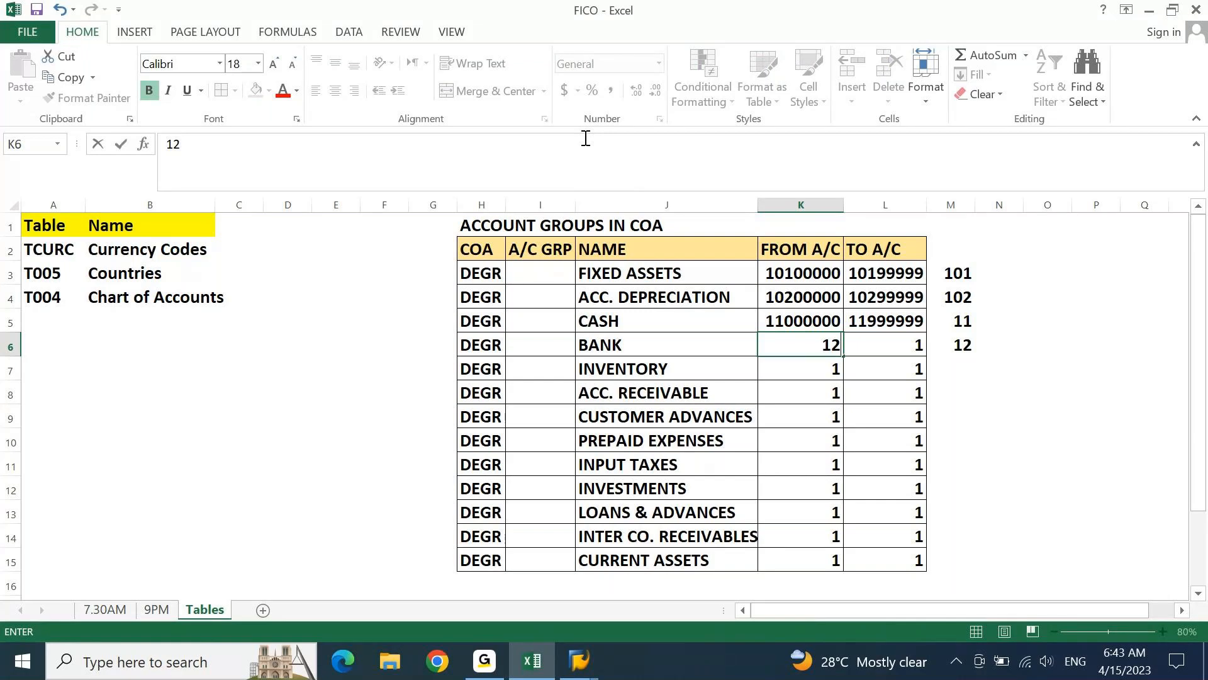
pyautogui.write('000000')
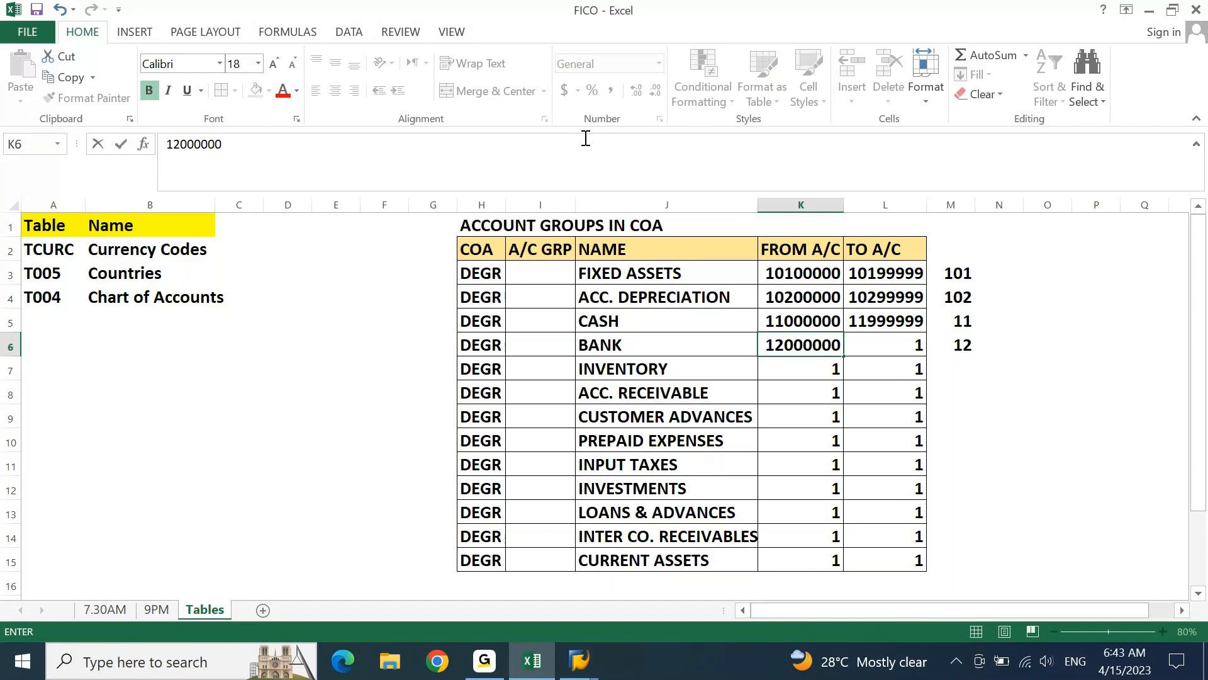
pyautogui.press('Tab')
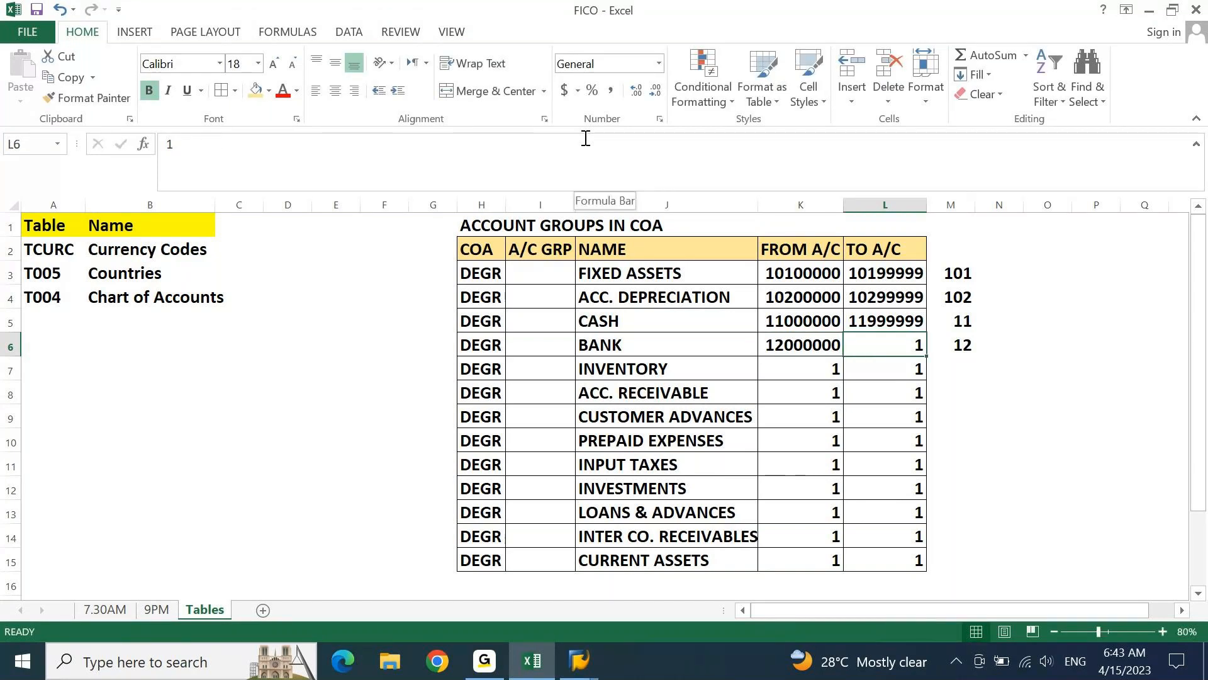
# Set the TO A/C value of BANK in L6 to 12999999
pyautogui.write('12')
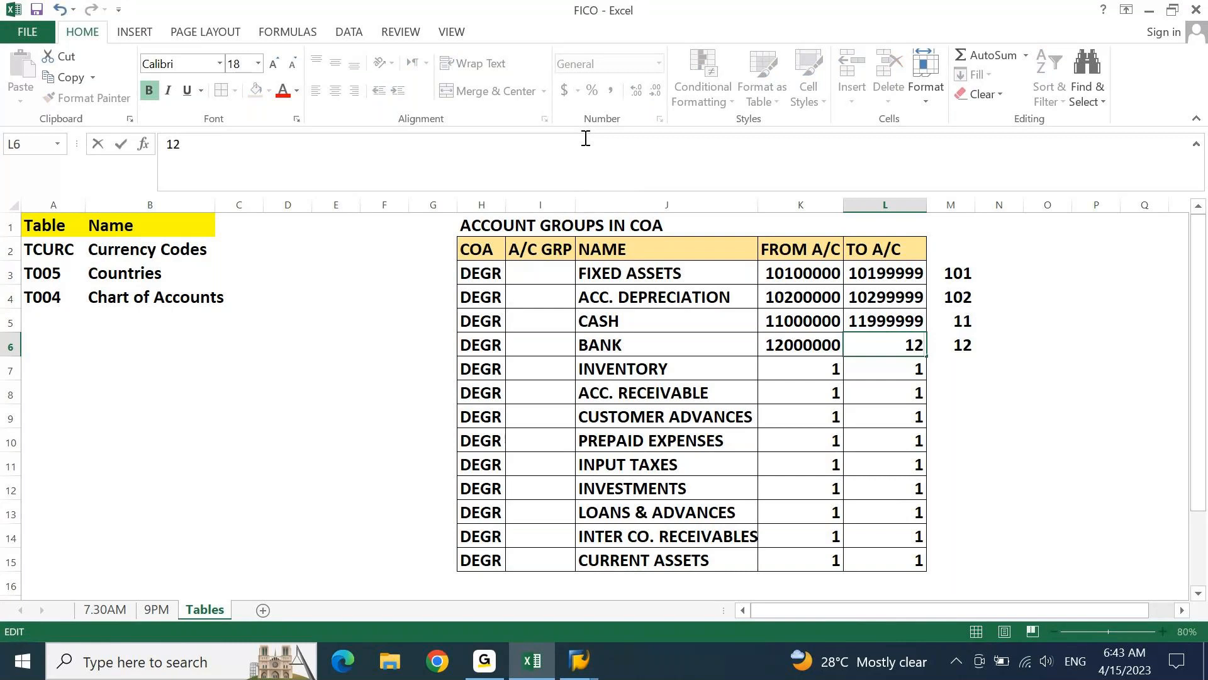
pyautogui.write('9999')
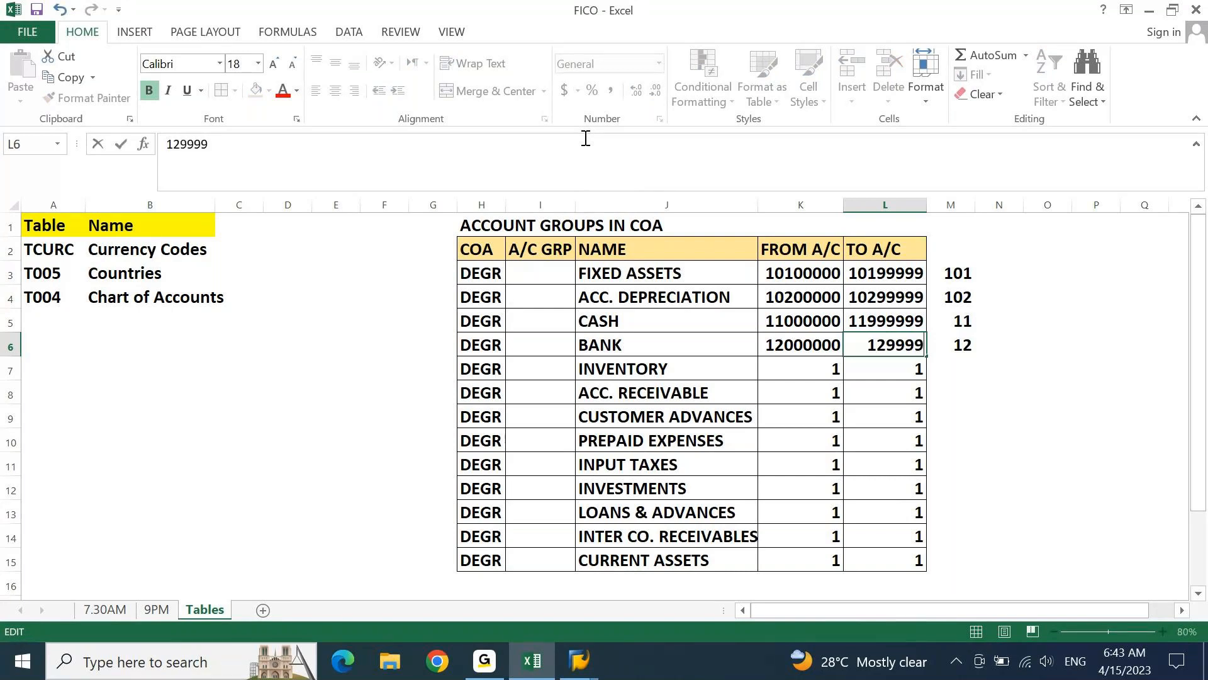
pyautogui.write('99')
pyautogui.press('Return')
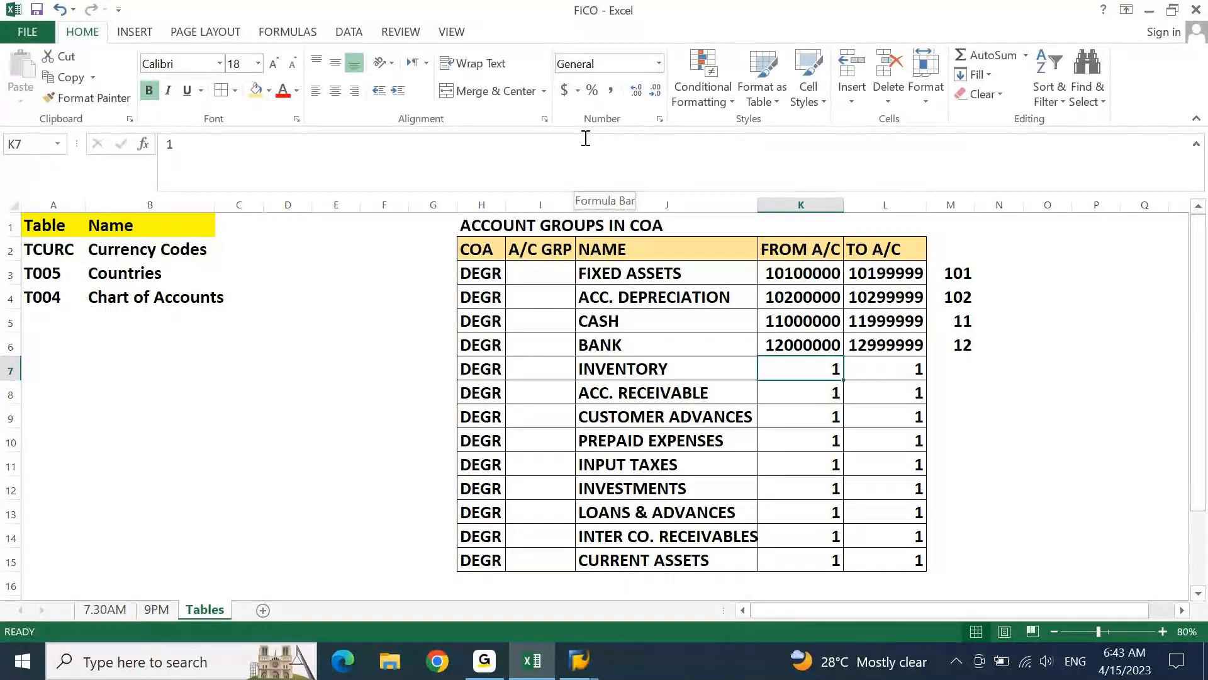
# Enter the prefix 13 for INVENTORY in M7
pyautogui.press('Down')
pyautogui.press('Up')
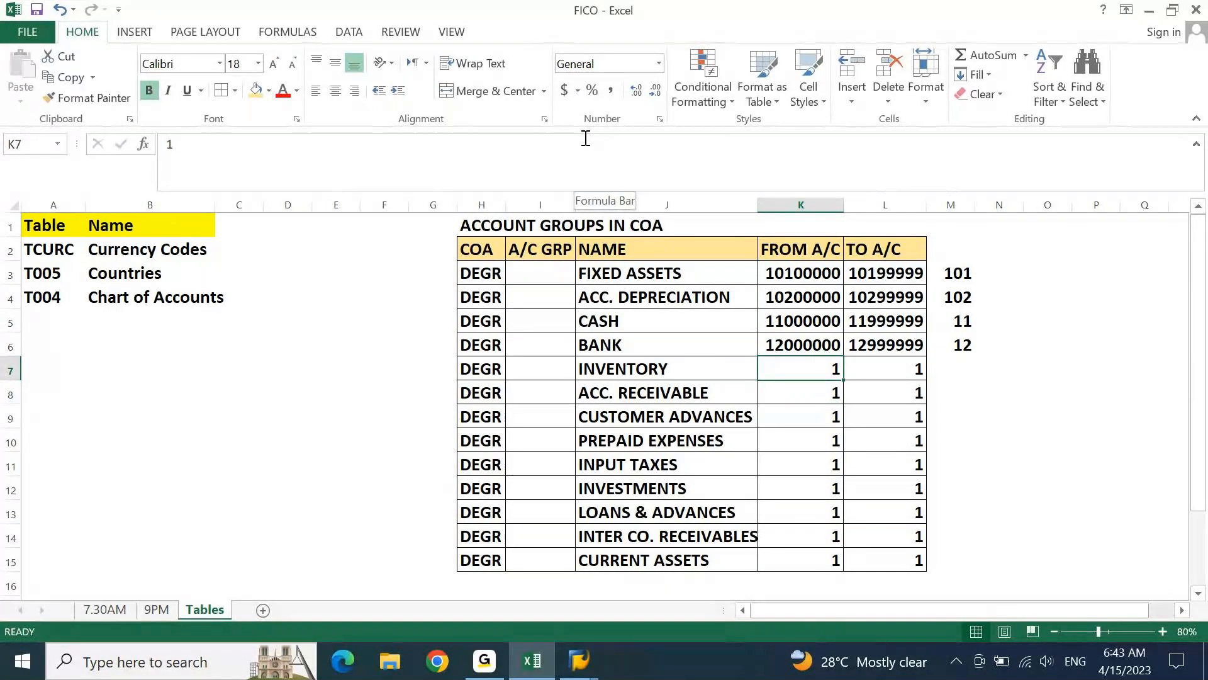
pyautogui.press('Right')
pyautogui.press('Right')
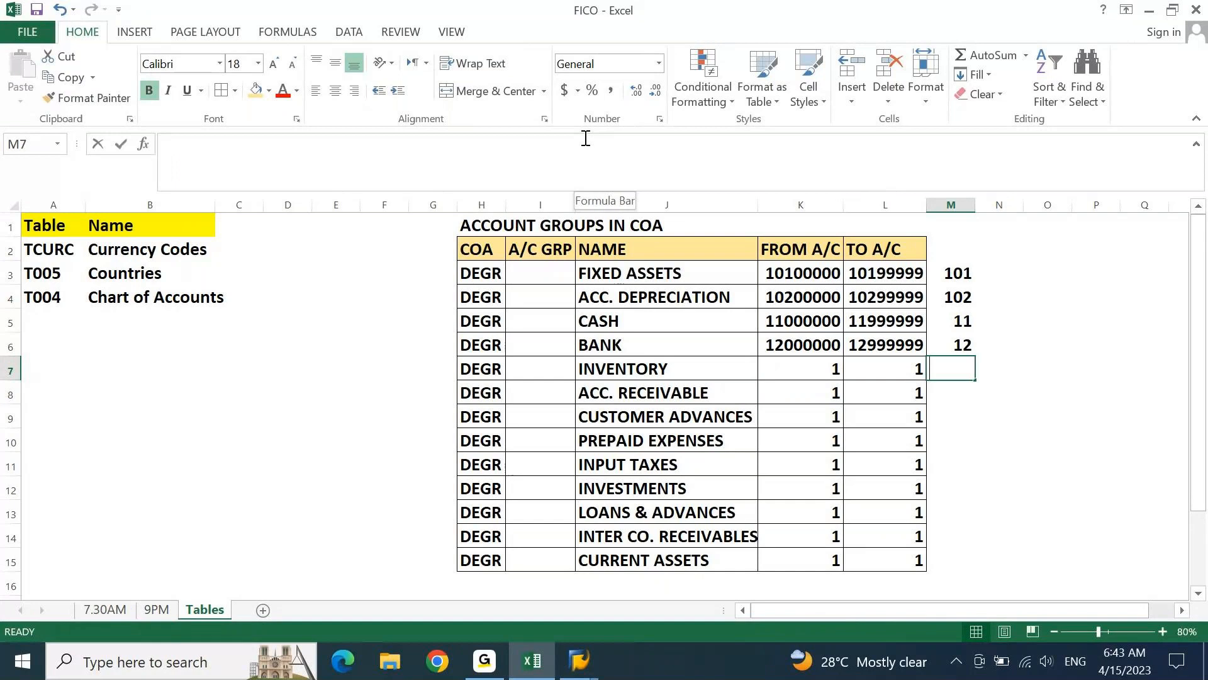
pyautogui.write('13')
pyautogui.press('Return')
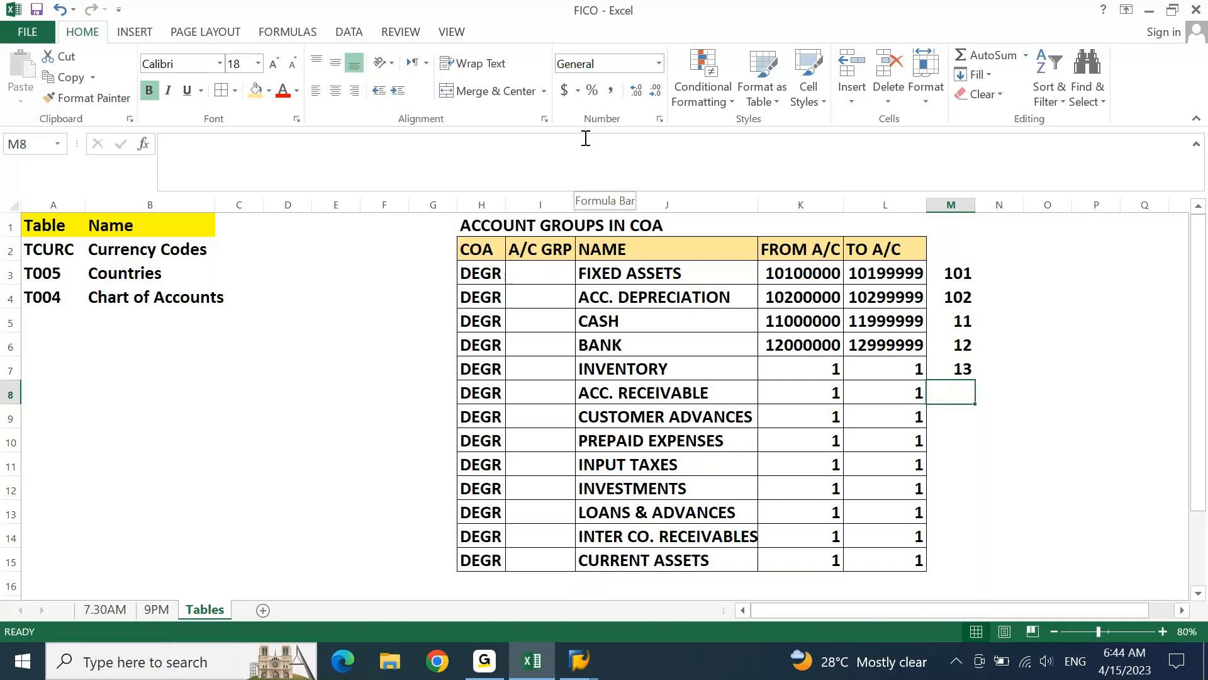
# Set the FROM A/C value of INVENTORY in K7 to 13000000
pyautogui.press('Up')
pyautogui.press('Left')
pyautogui.press('Left')
pyautogui.write('1')
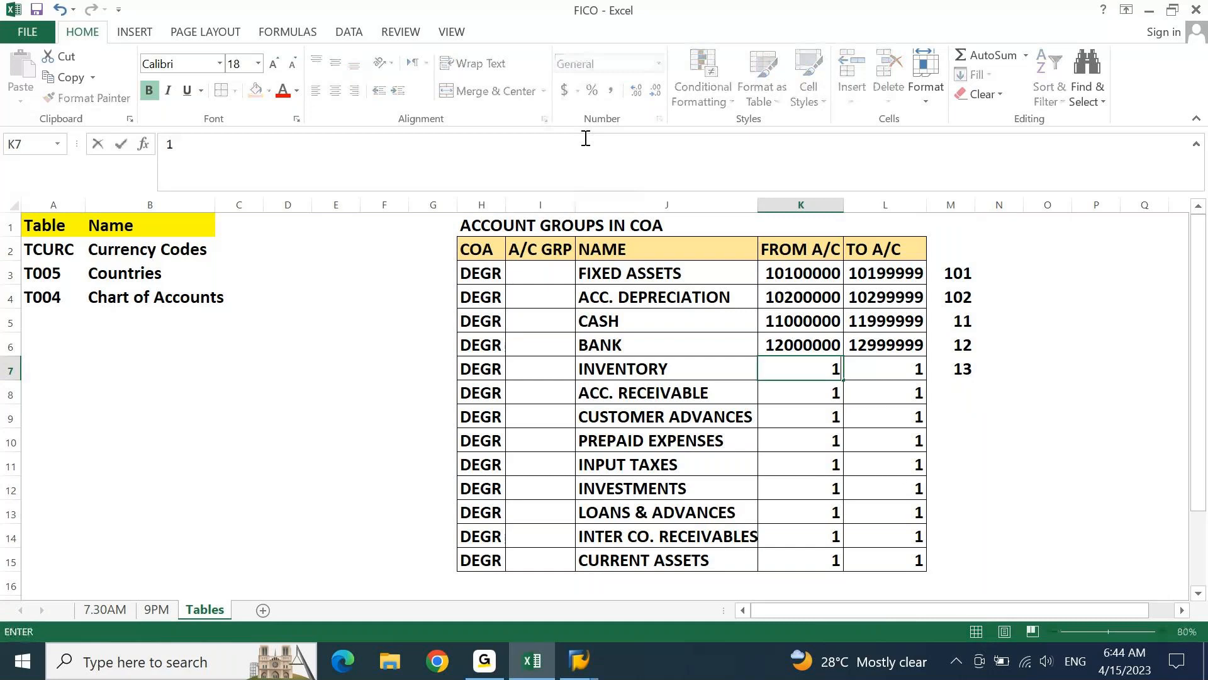
pyautogui.write('3000000')
pyautogui.press('Tab')
# Set the TO A/C value of INVENTORY in L7 to 13999999
pyautogui.write('13')
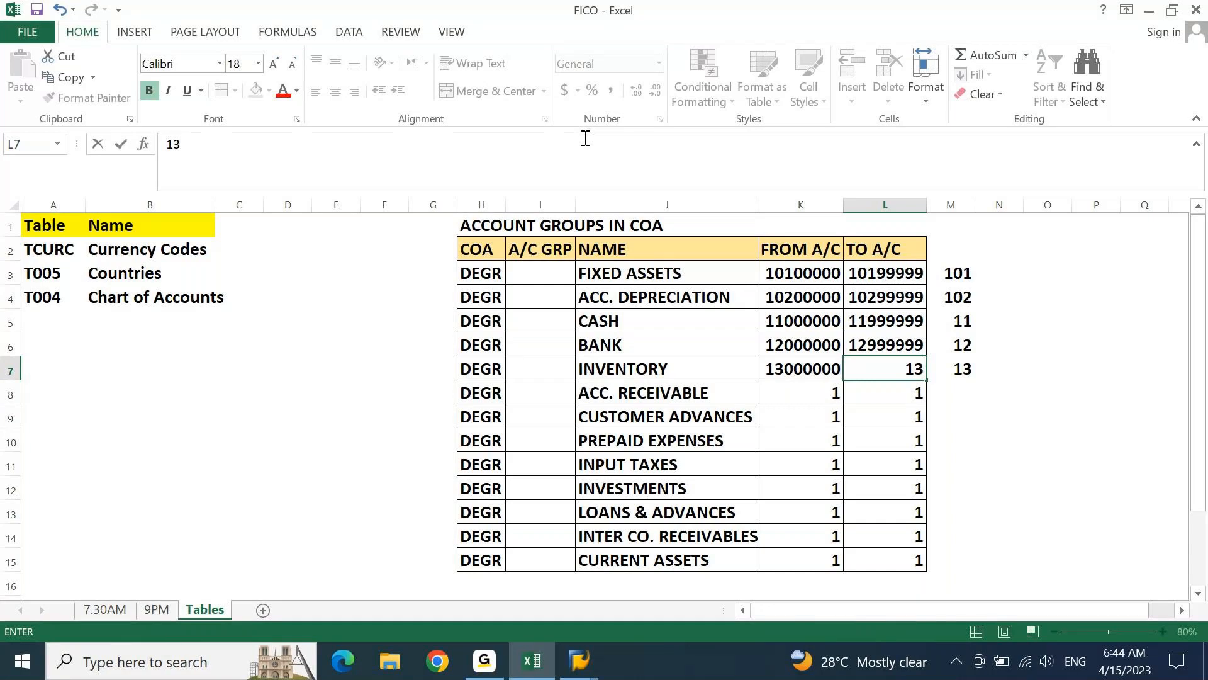
pyautogui.write('999999')
pyautogui.press('Return')
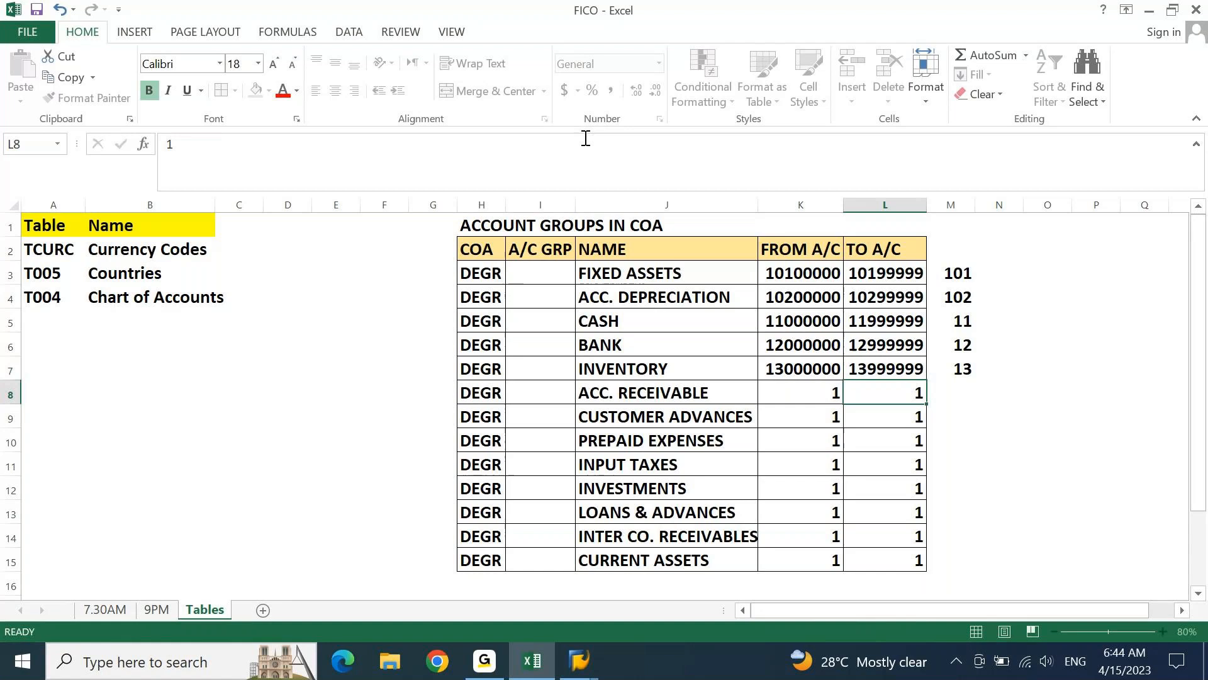
# Enter the prefix 14 for both ACC. RECEIVABLE in M8 and CUSTOMER ADVANCES in M9
pyautogui.press('Right')
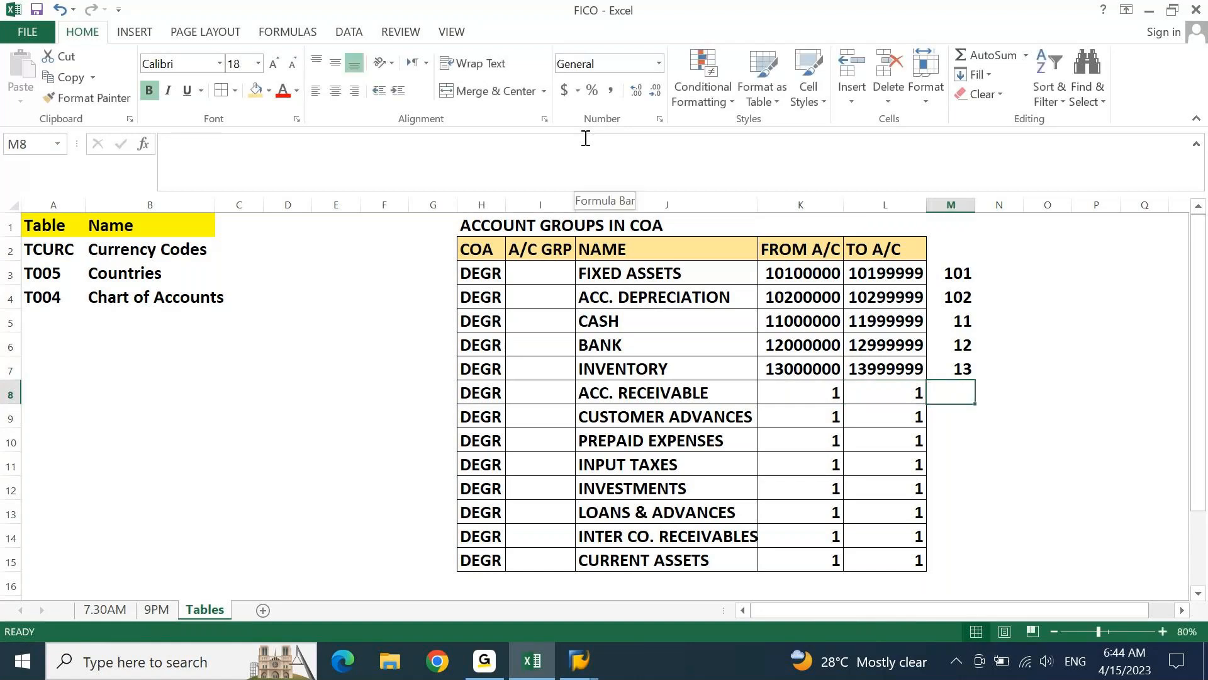
pyautogui.write('14')
pyautogui.press('Return')
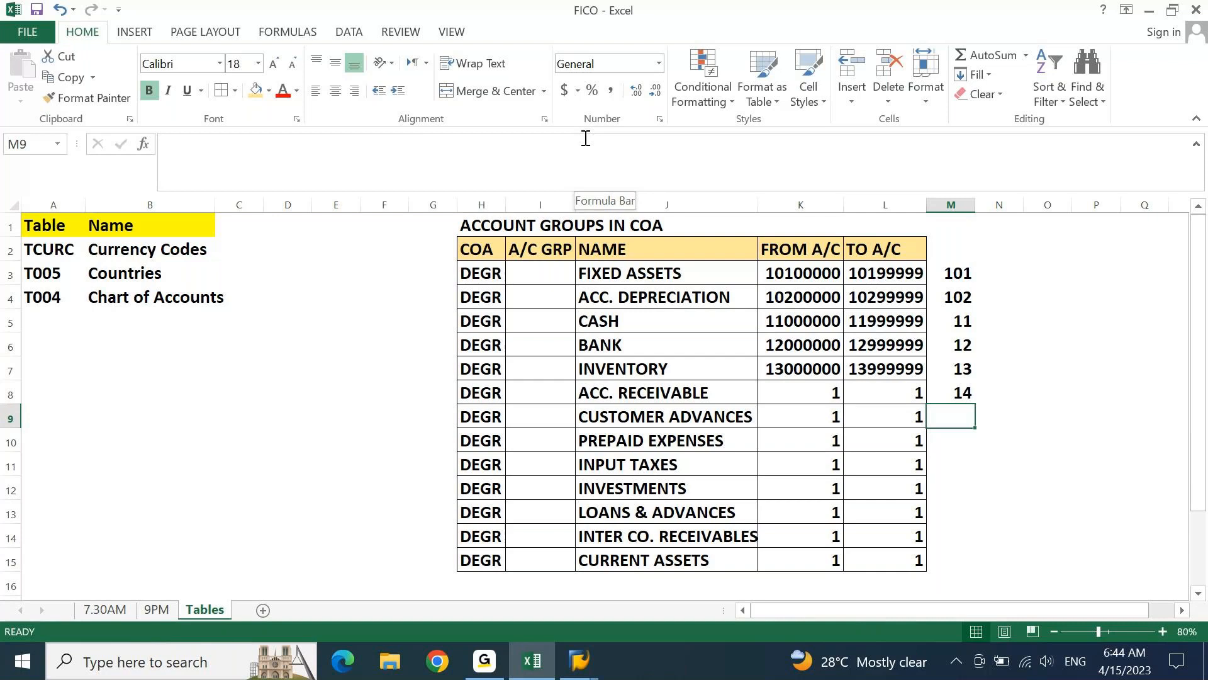
pyautogui.write('14')
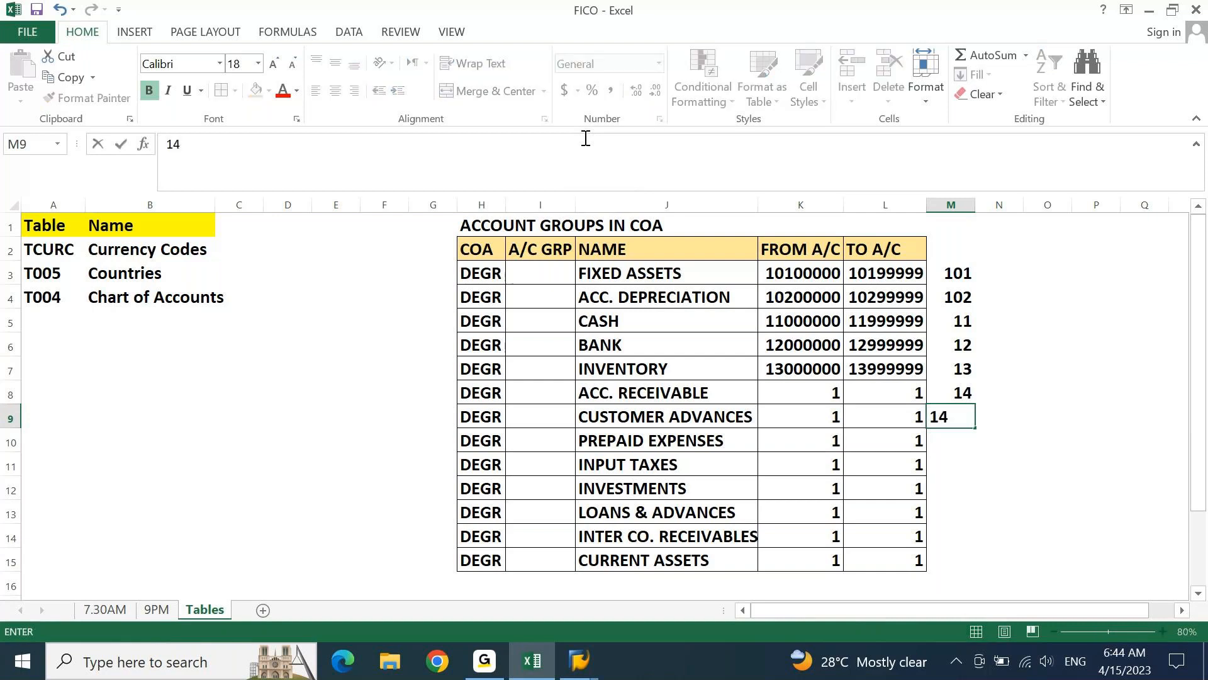
pyautogui.press('Up')
# Extend the ACC. RECEIVABLE prefix in M8 to 141
pyautogui.click(585, 137)
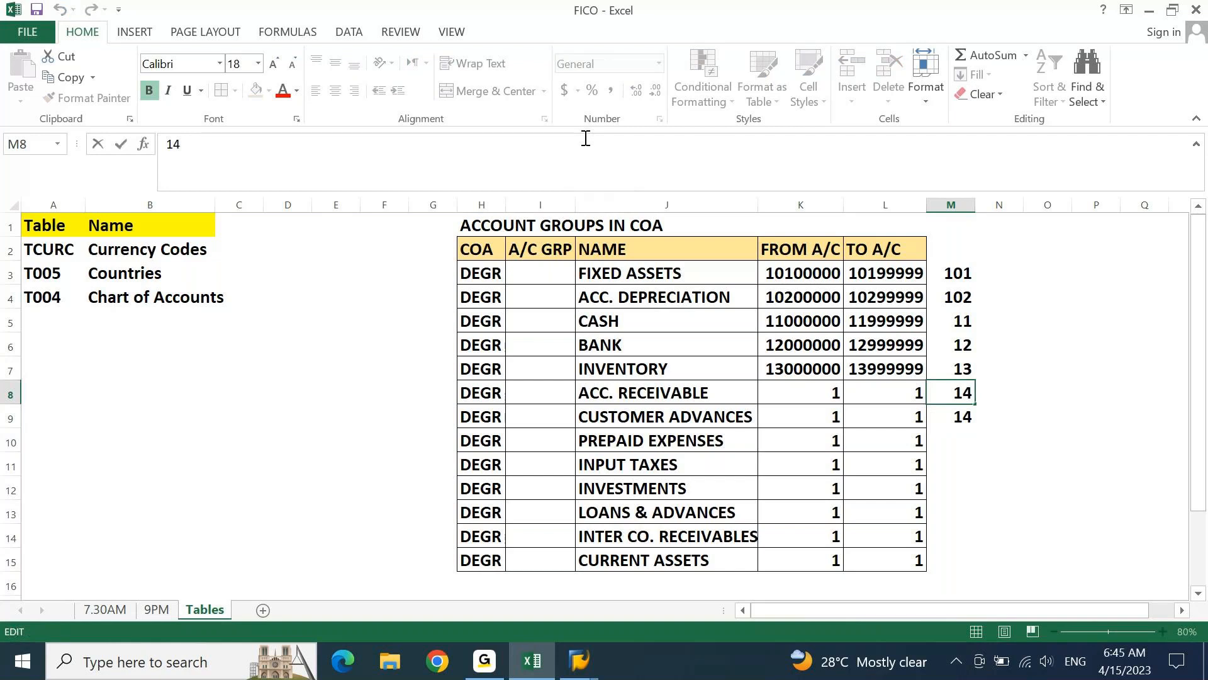
pyautogui.write('1')
pyautogui.press('Return')
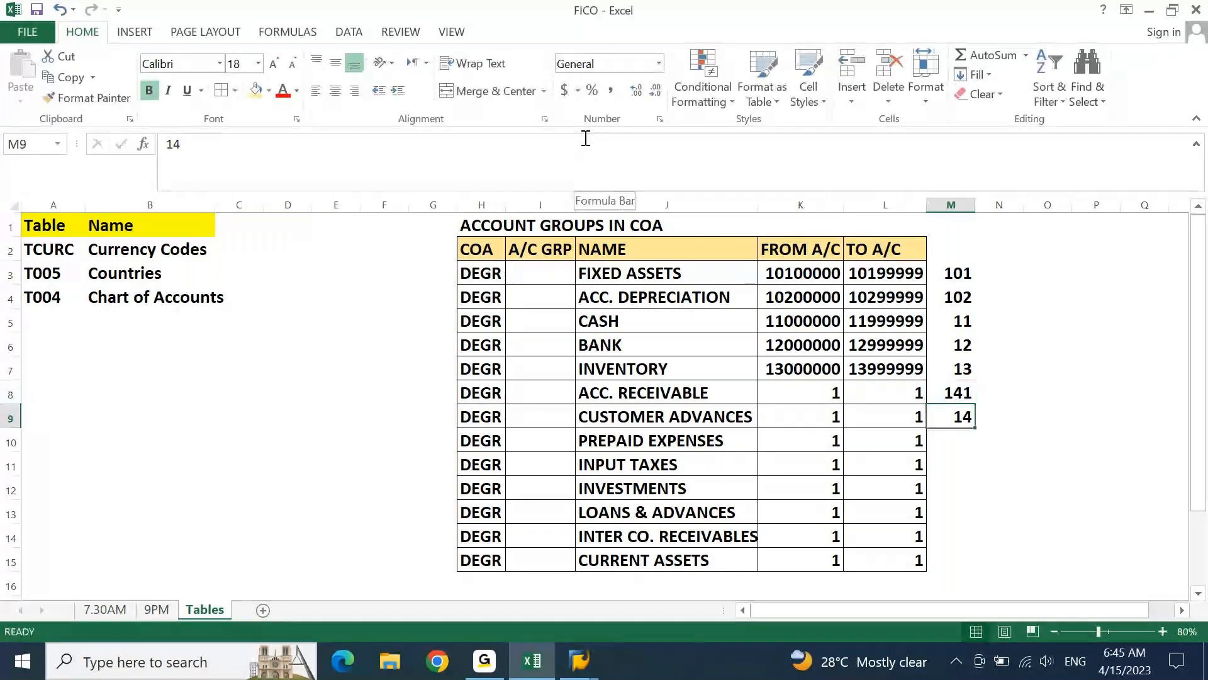
# Extend the CUSTOMER ADVANCES prefix in M9 to 142
pyautogui.click(585, 138)
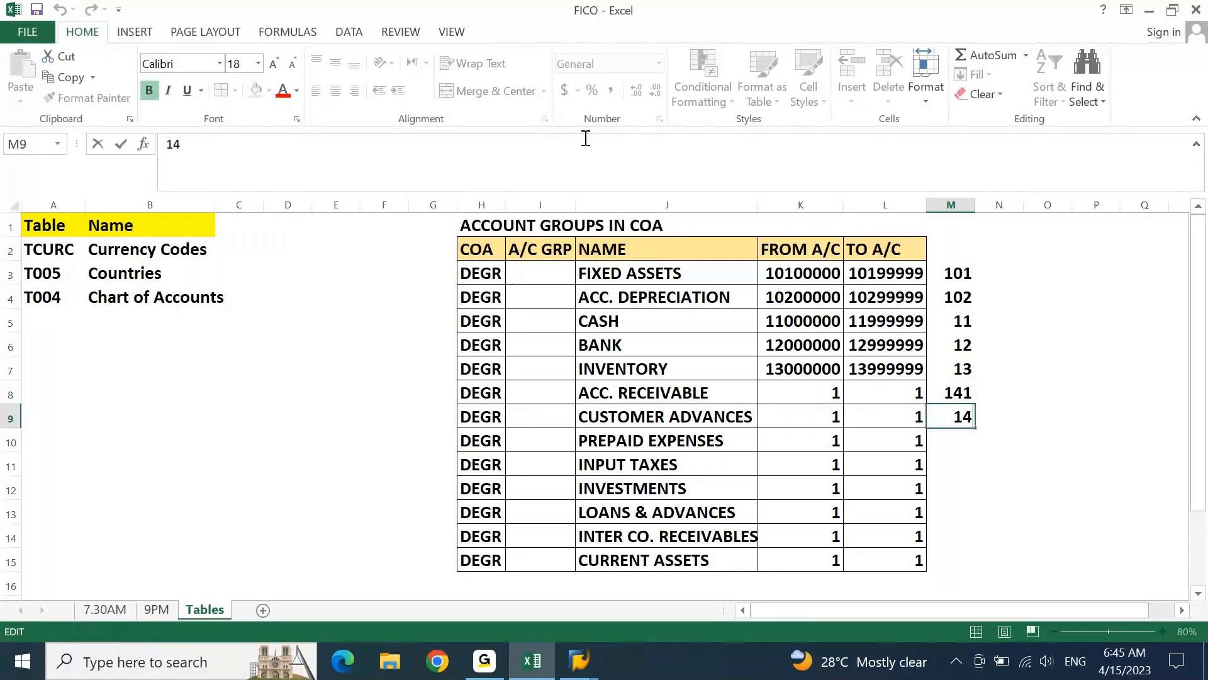
pyautogui.write('2')
pyautogui.press('Return')
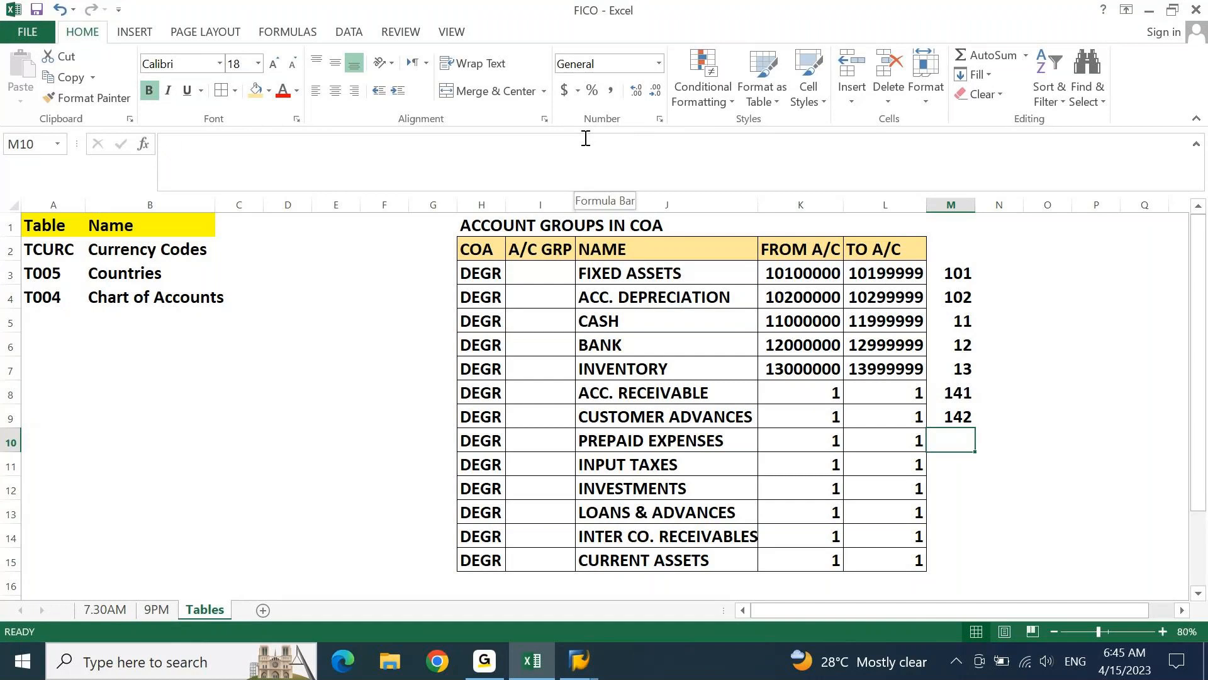
# Set the ACC. RECEIVABLE range to FROM A/C 14100000 in K8 and TO A/C 14199999 in L8
pyautogui.press('Up')
pyautogui.press('Up')
pyautogui.press('Left')
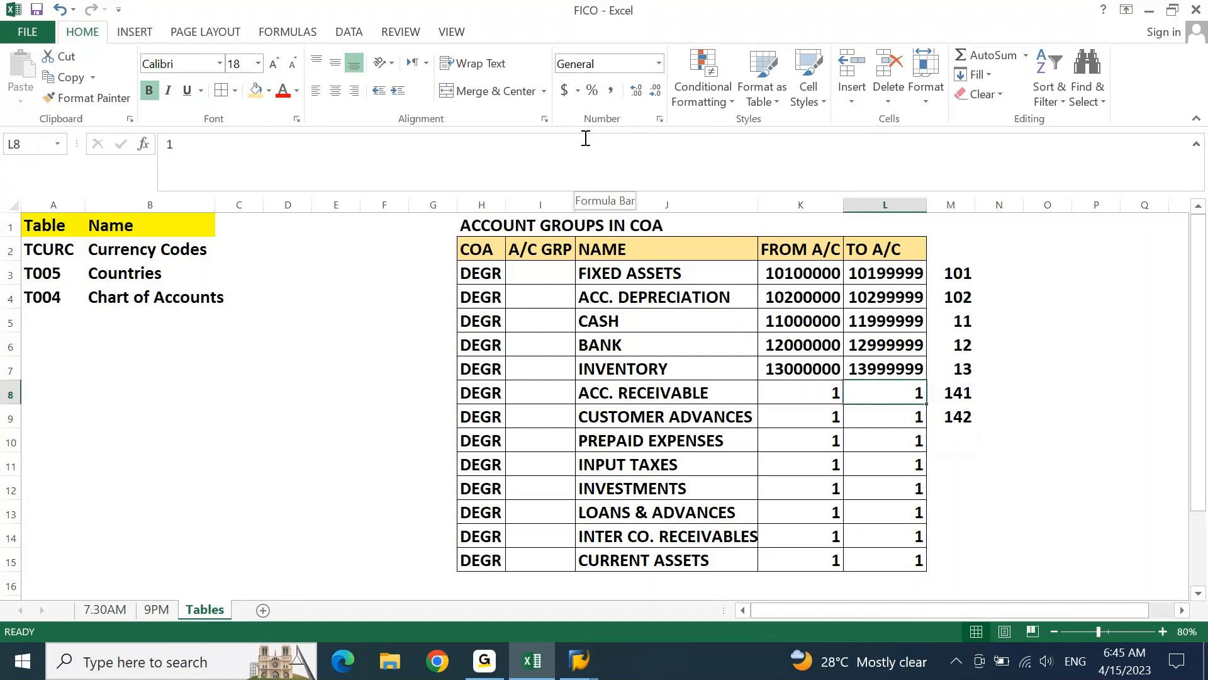
pyautogui.press('Left')
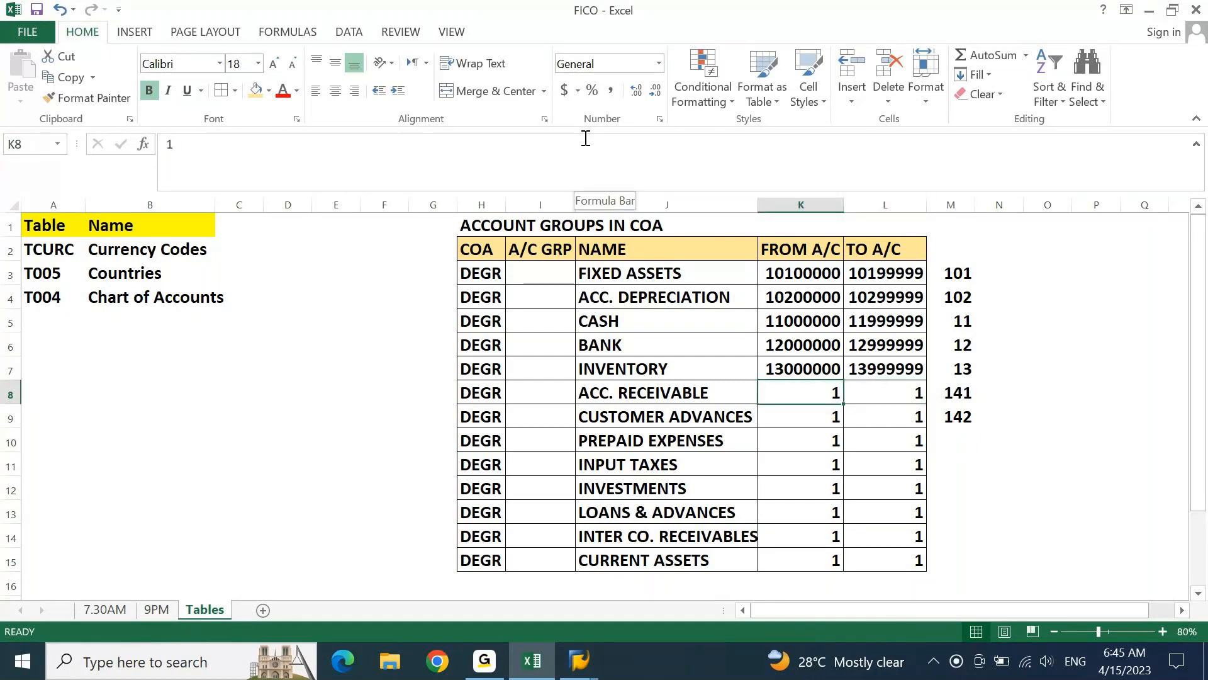
pyautogui.write('141')
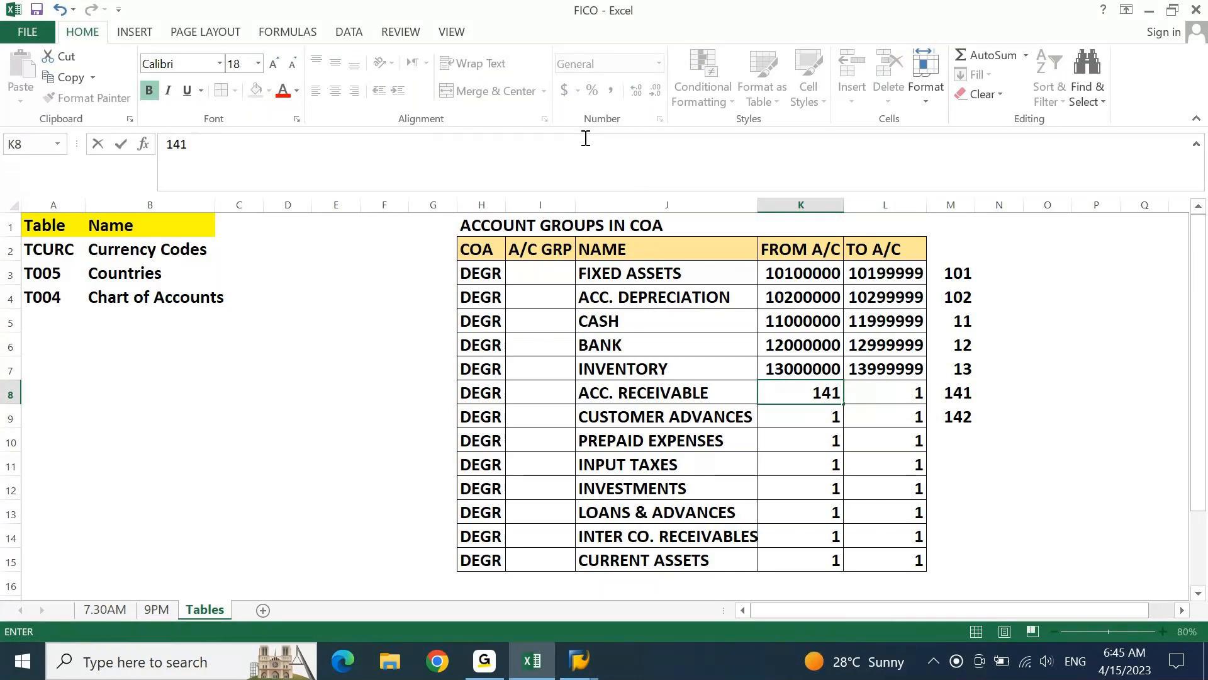
pyautogui.write('00000')
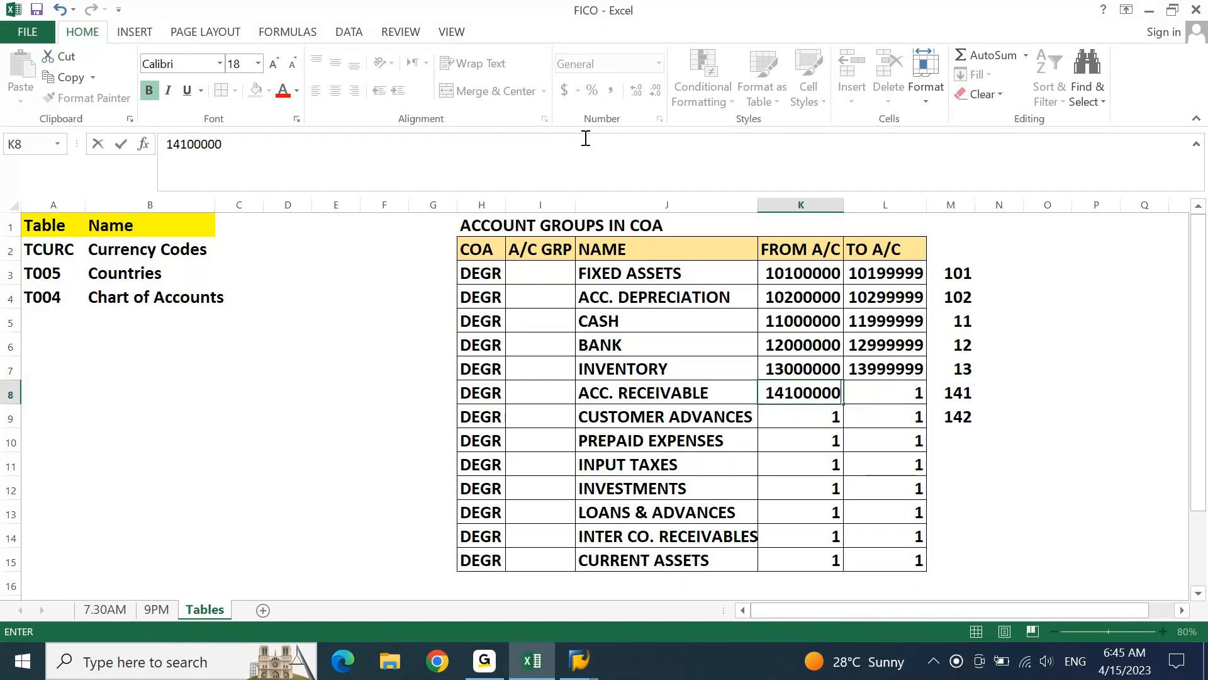
pyautogui.press('Tab')
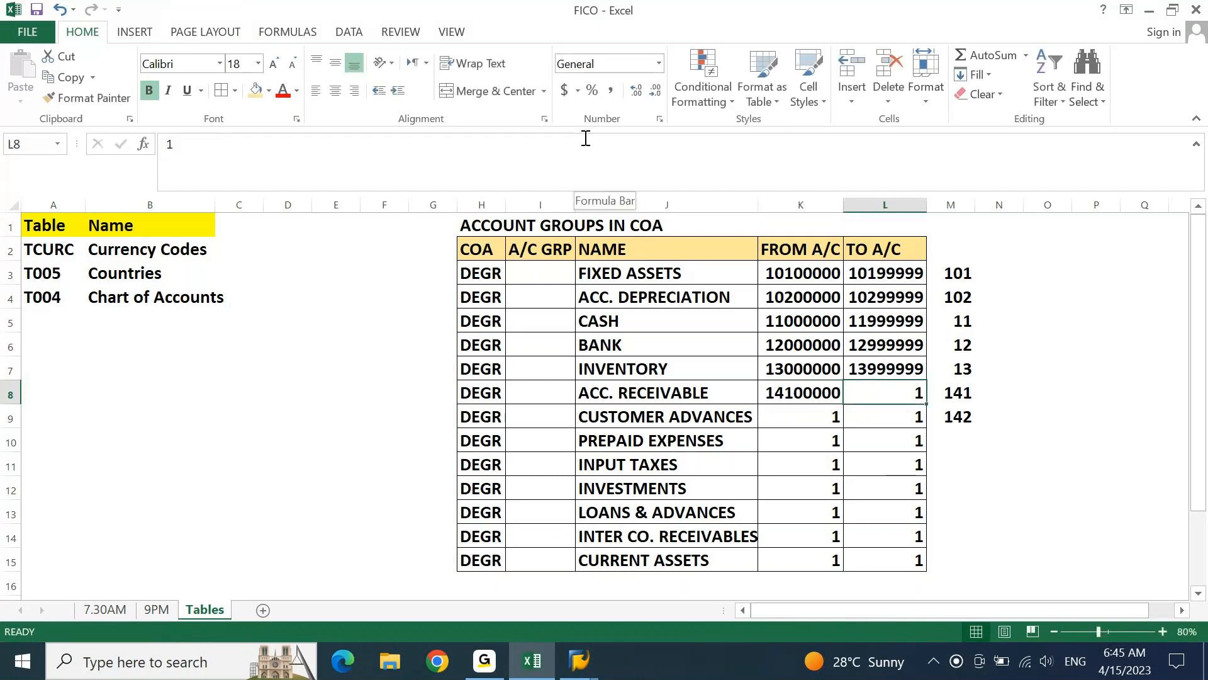
pyautogui.write('14')
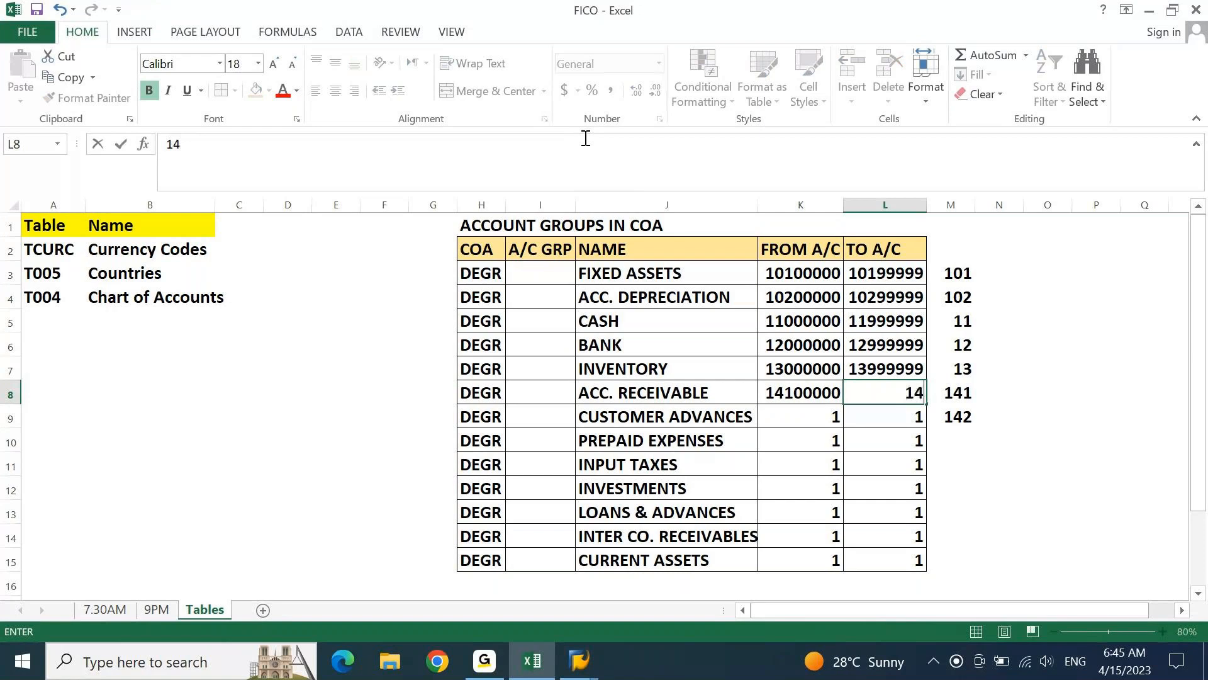
pyautogui.write('199999')
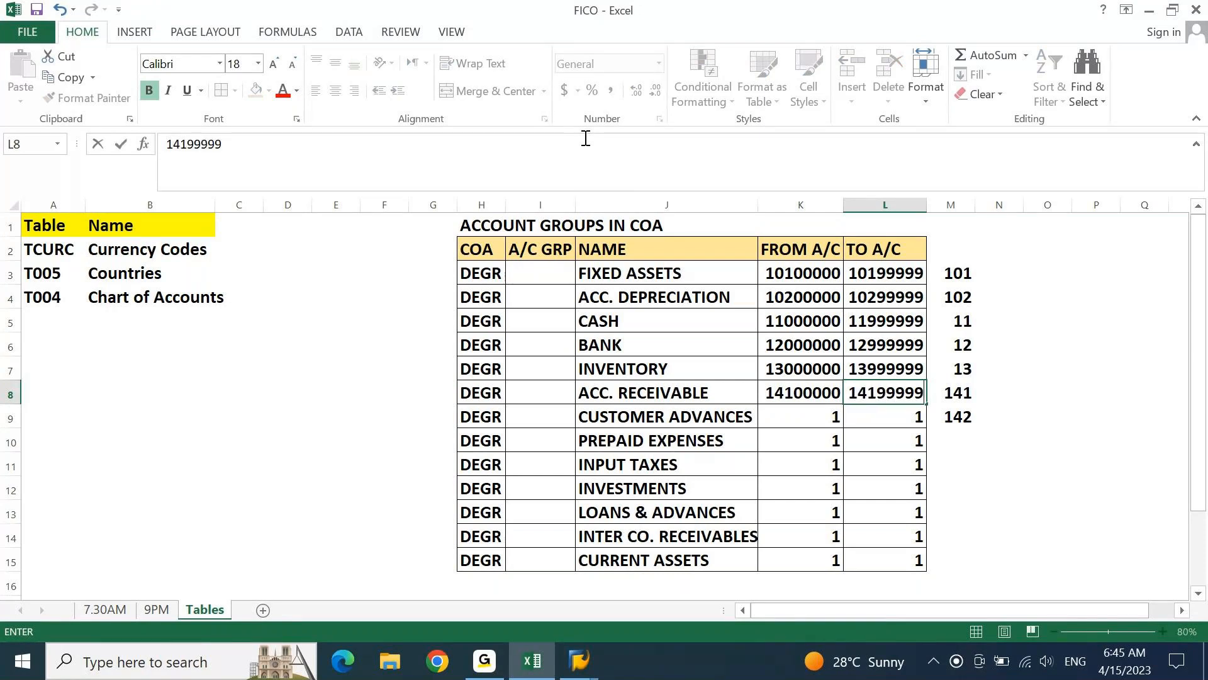
pyautogui.press('Return')
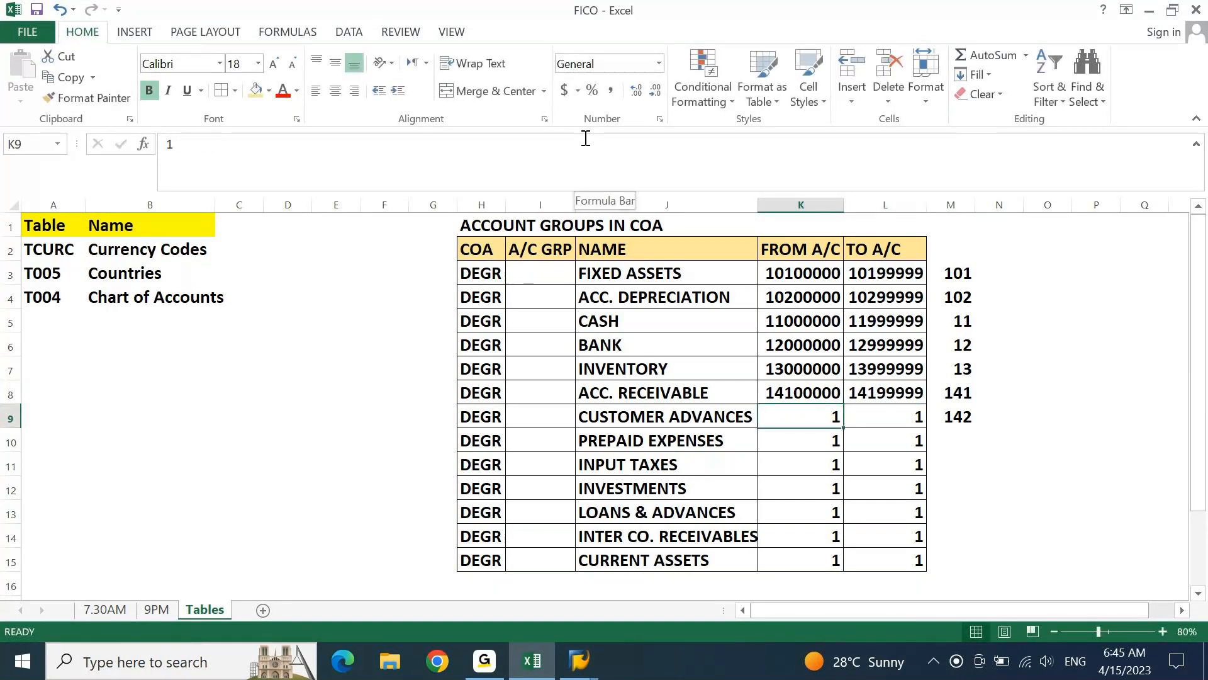
# Set the CUSTOMER ADVANCES range to FROM A/C 14200000 in K9 and TO A/C 14299999 in L9
pyautogui.write('142')
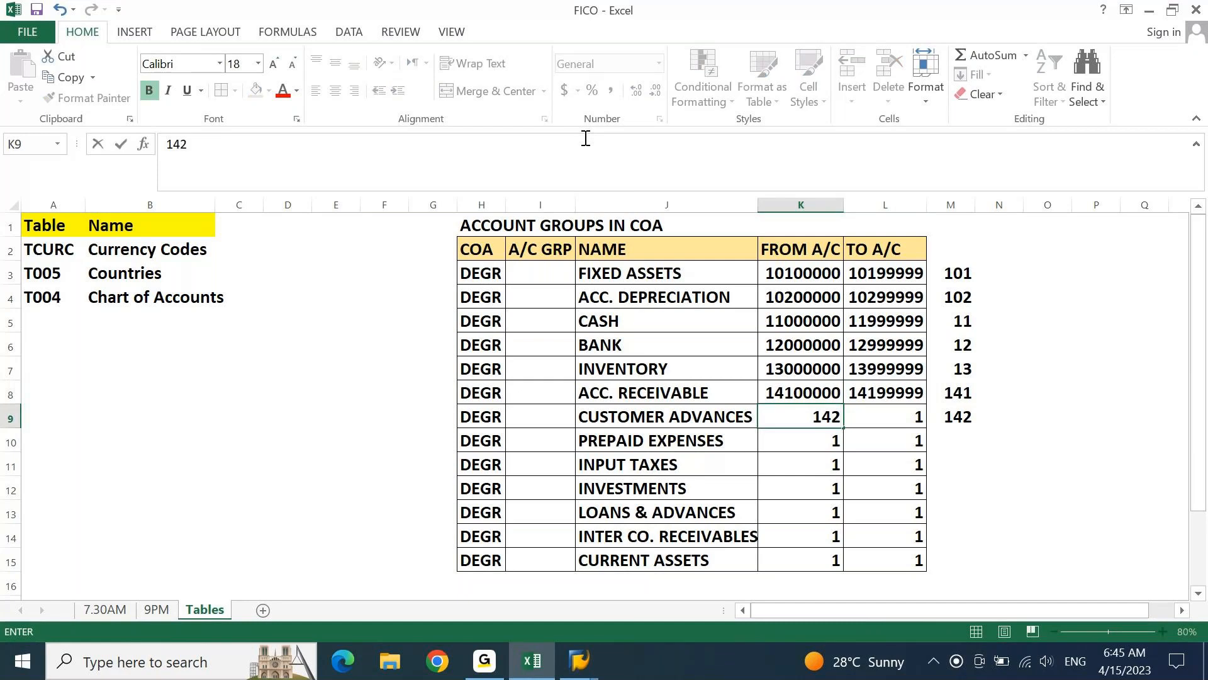
pyautogui.write('000000')
pyautogui.press('BackSpace')
pyautogui.press('Tab')
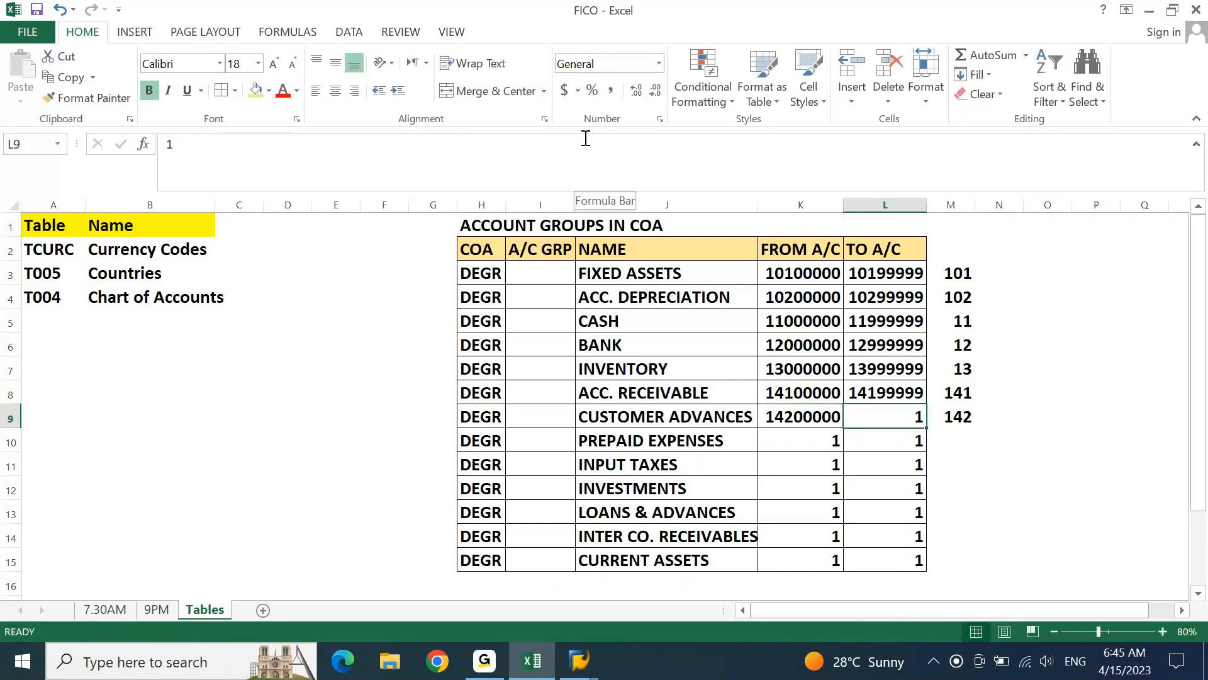
pyautogui.write('14199999')
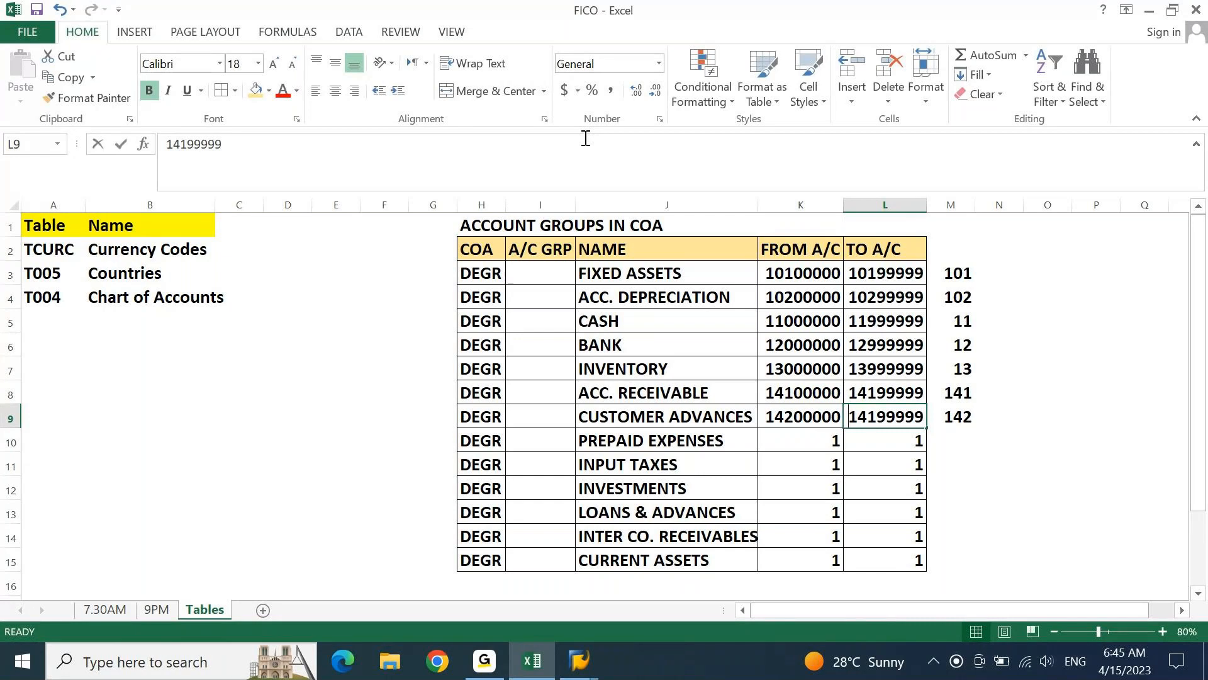
pyautogui.press('Return')
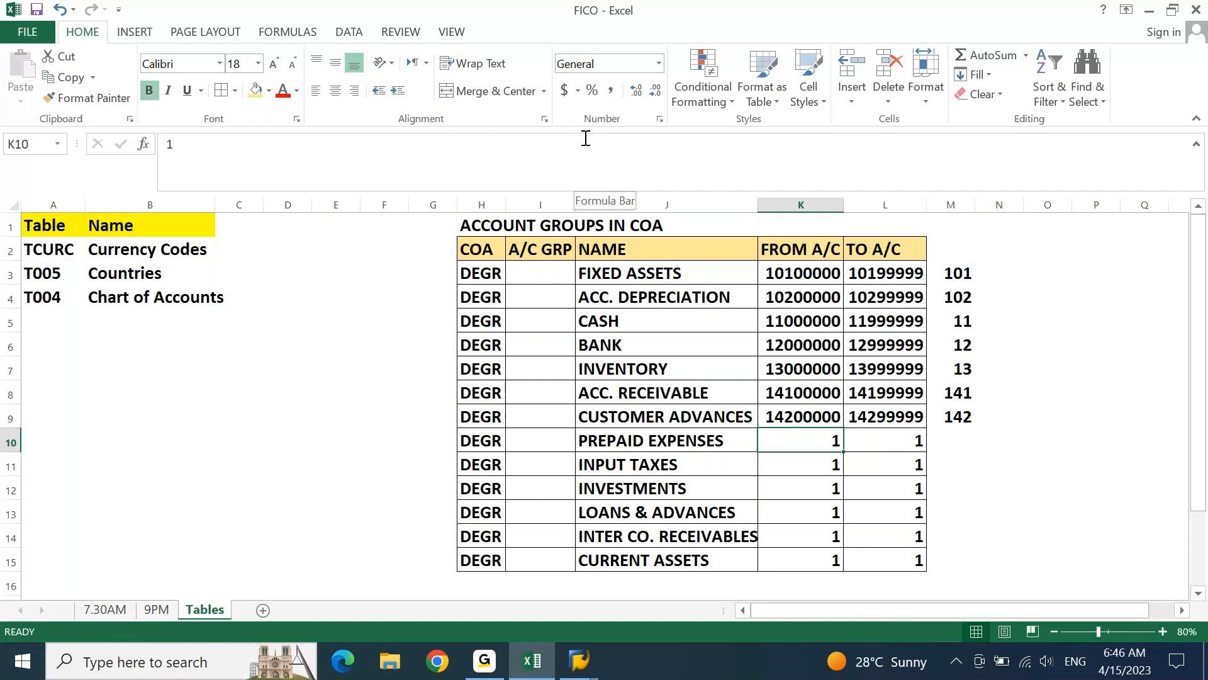
# Enter the prefix 15 for both PREPAID EXPENSES in M10 and INPUT TAXES in M11
pyautogui.press('Right')
pyautogui.press('Right')
pyautogui.write('15')
pyautogui.press('Return')
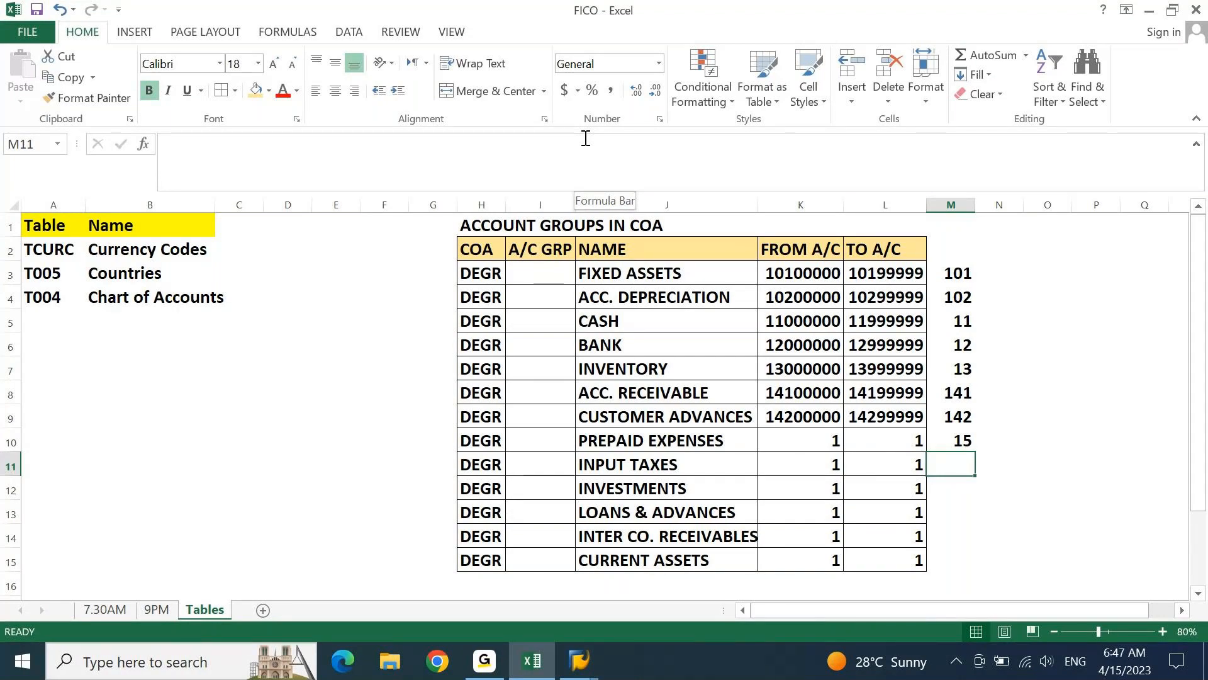
pyautogui.press('Up')
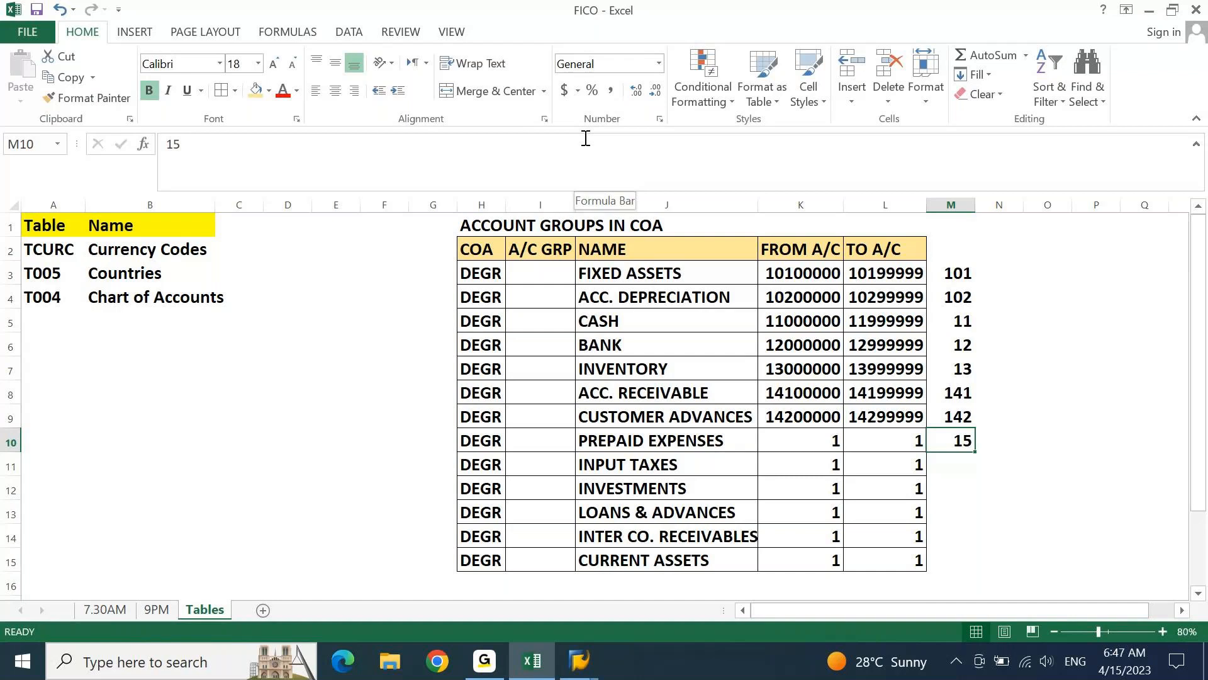
pyautogui.press('Down')
pyautogui.write('15')
pyautogui.press('Return')
# Enter the prefixes 16 for INVESTMENTS in M12 and 17 for LOANS & ADVANCES in M13
pyautogui.write('16')
pyautogui.press('Return')
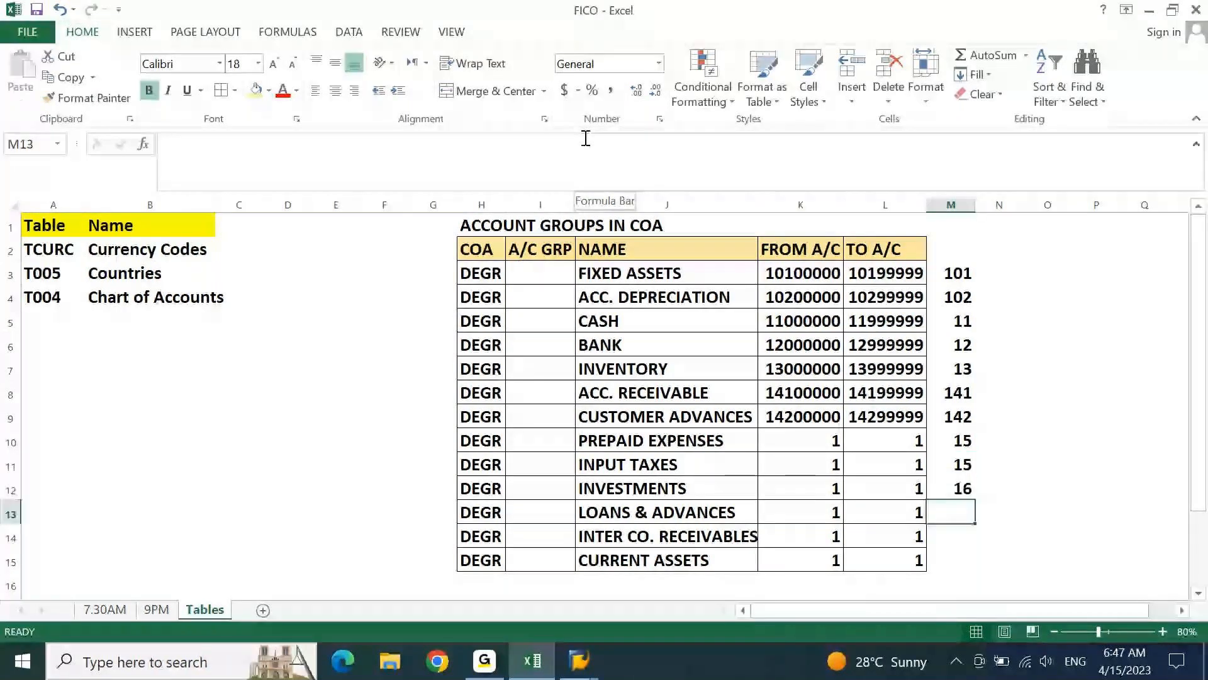
pyautogui.write('1')
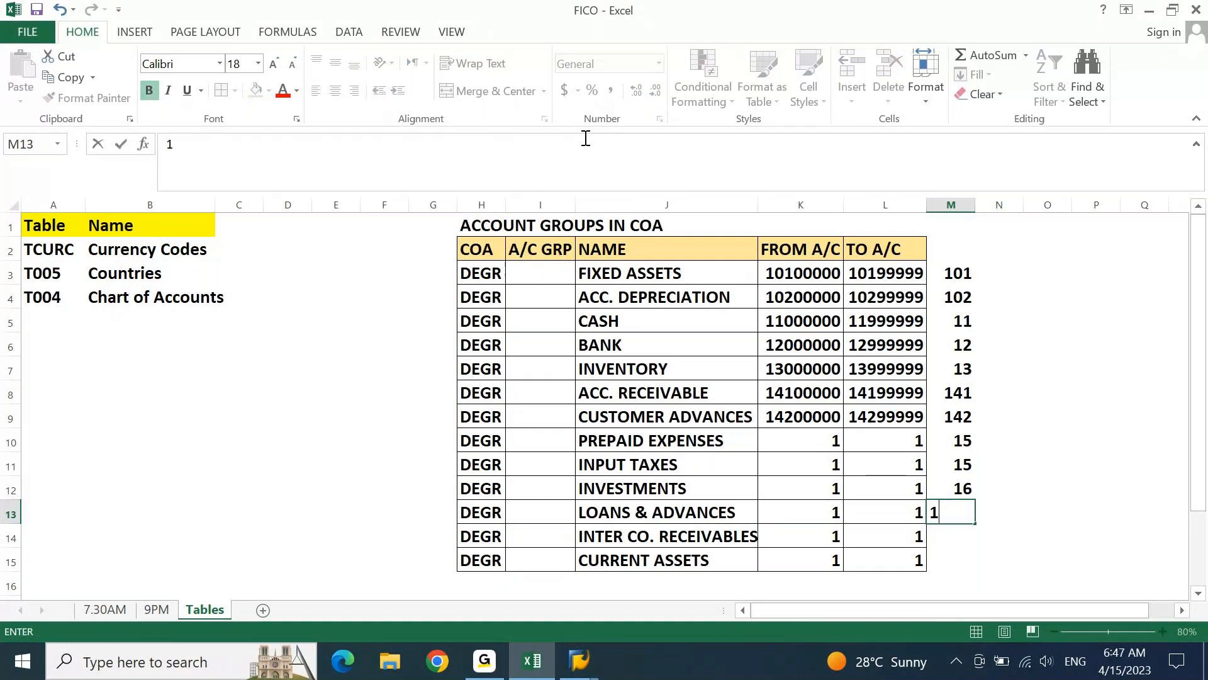
pyautogui.write('7')
pyautogui.press('Return')
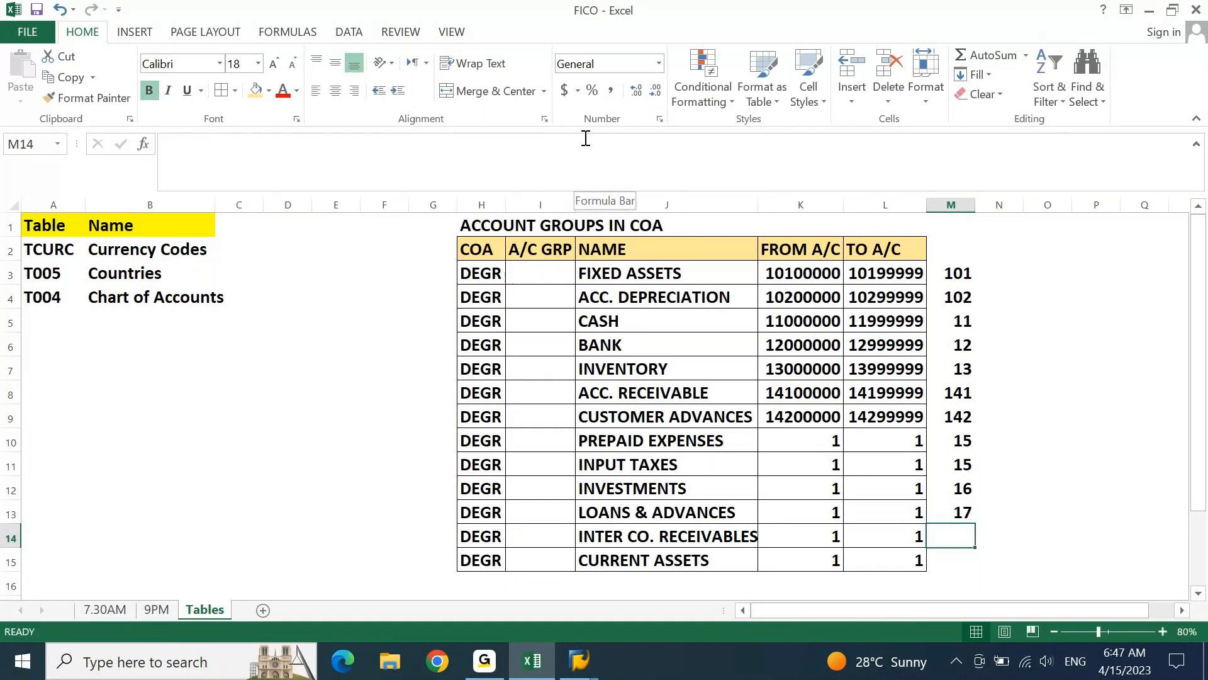
pyautogui.press('Up')
pyautogui.press('Up')
pyautogui.press('Up')
pyautogui.press('Up')
pyautogui.press('Up')
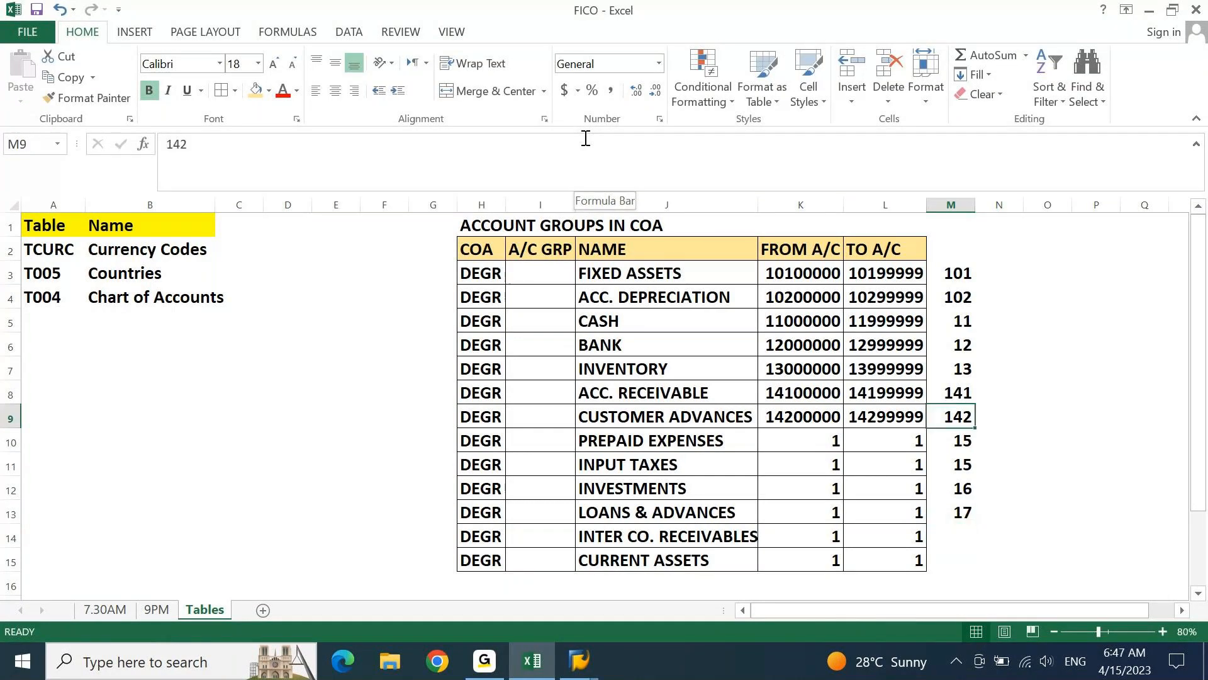
pyautogui.press('Up')
pyautogui.press('Down')
pyautogui.press('Down')
pyautogui.press('Down')
pyautogui.press('Down')
pyautogui.press('Down')
pyautogui.press('Down')
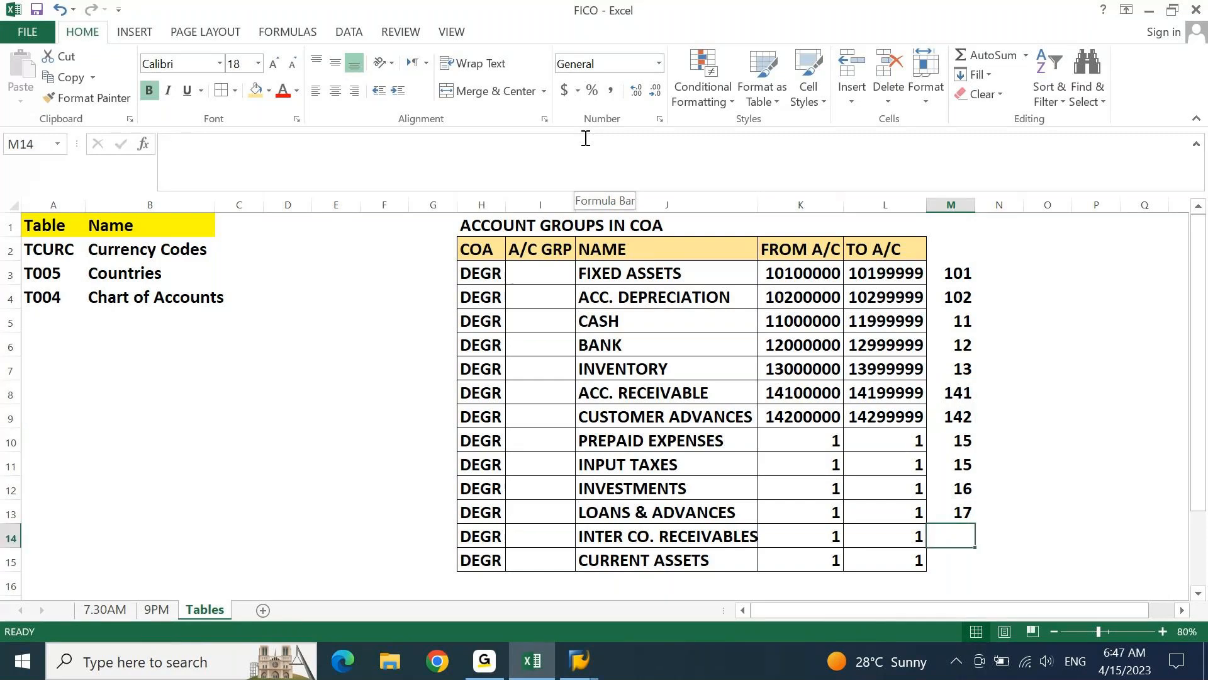
# Enter the prefix 18 for both INTER CO. RECEIVABLES in M14 and CURRENT ASSETS in M15
pyautogui.write('1')
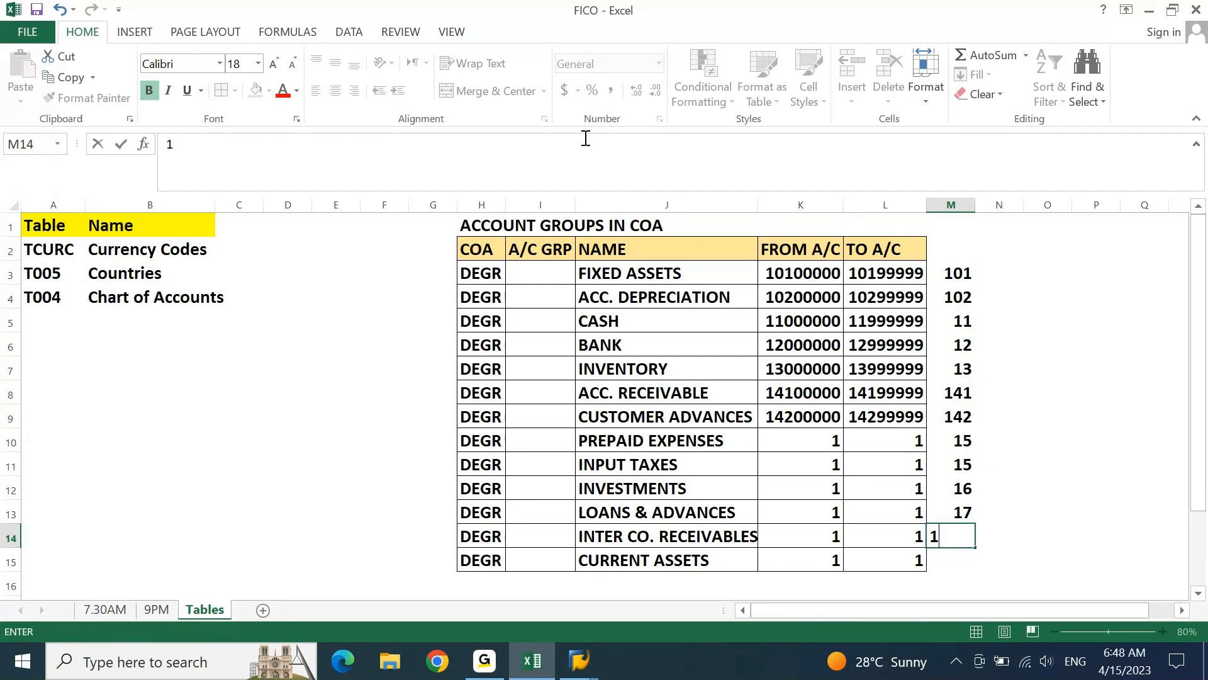
pyautogui.press('Escape')
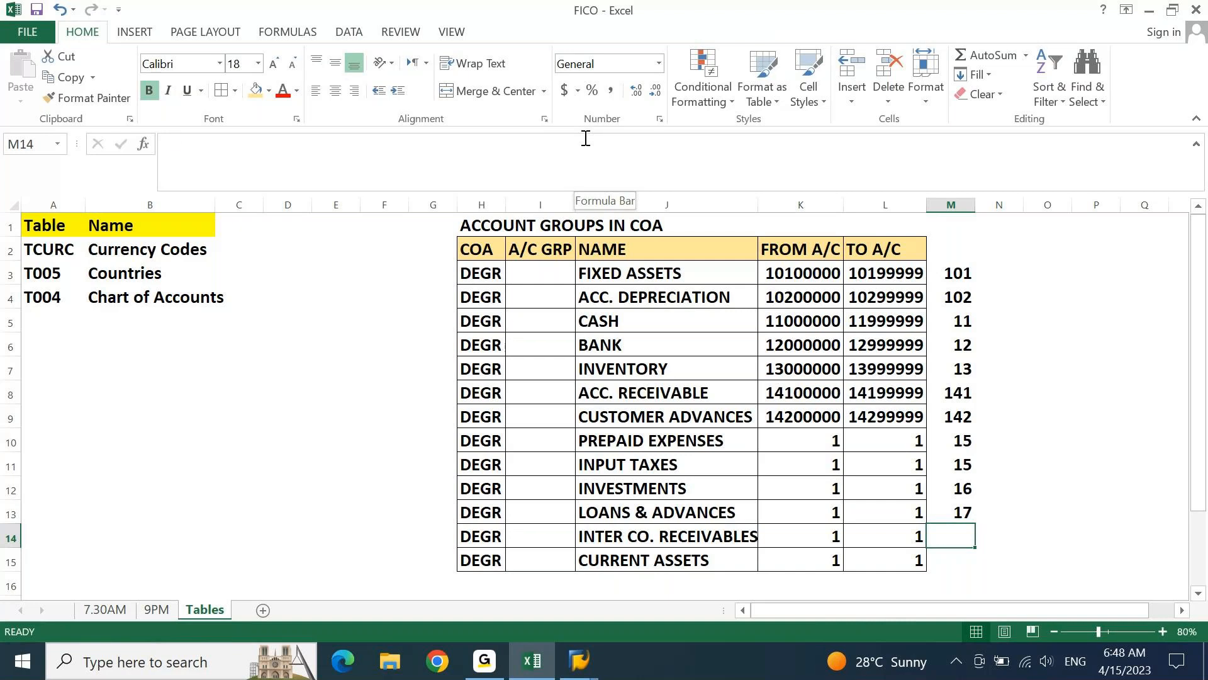
pyautogui.write('18')
pyautogui.press('Return')
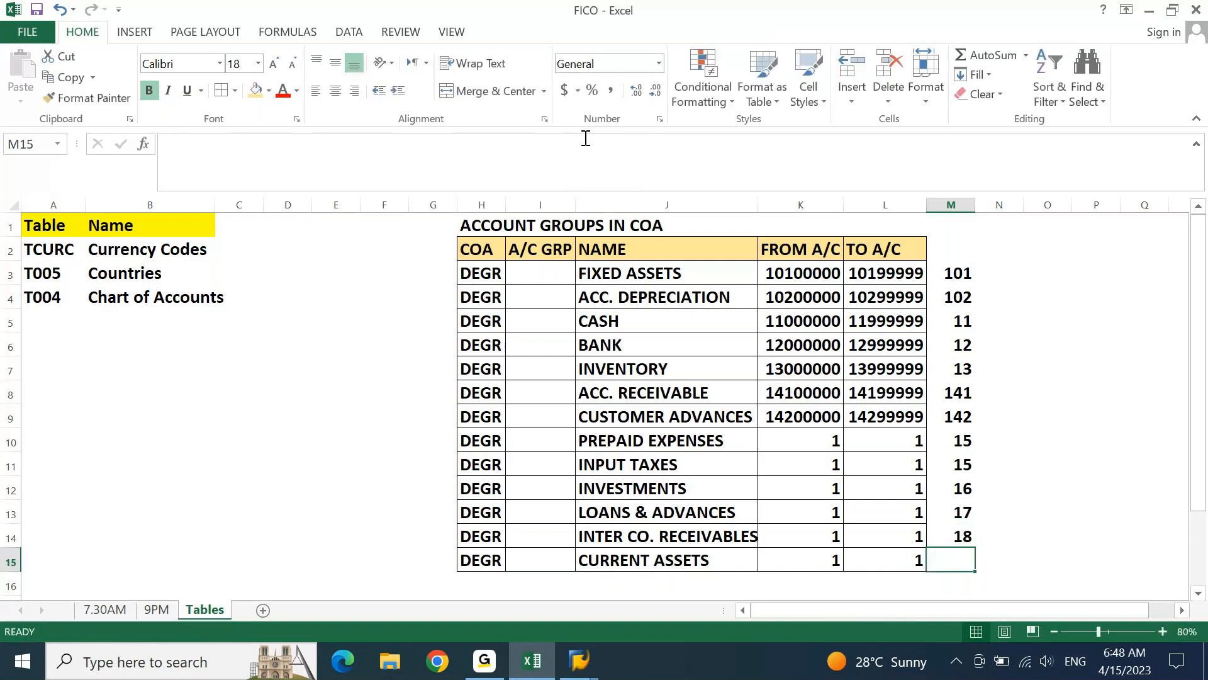
pyautogui.write('18')
pyautogui.press('Return')
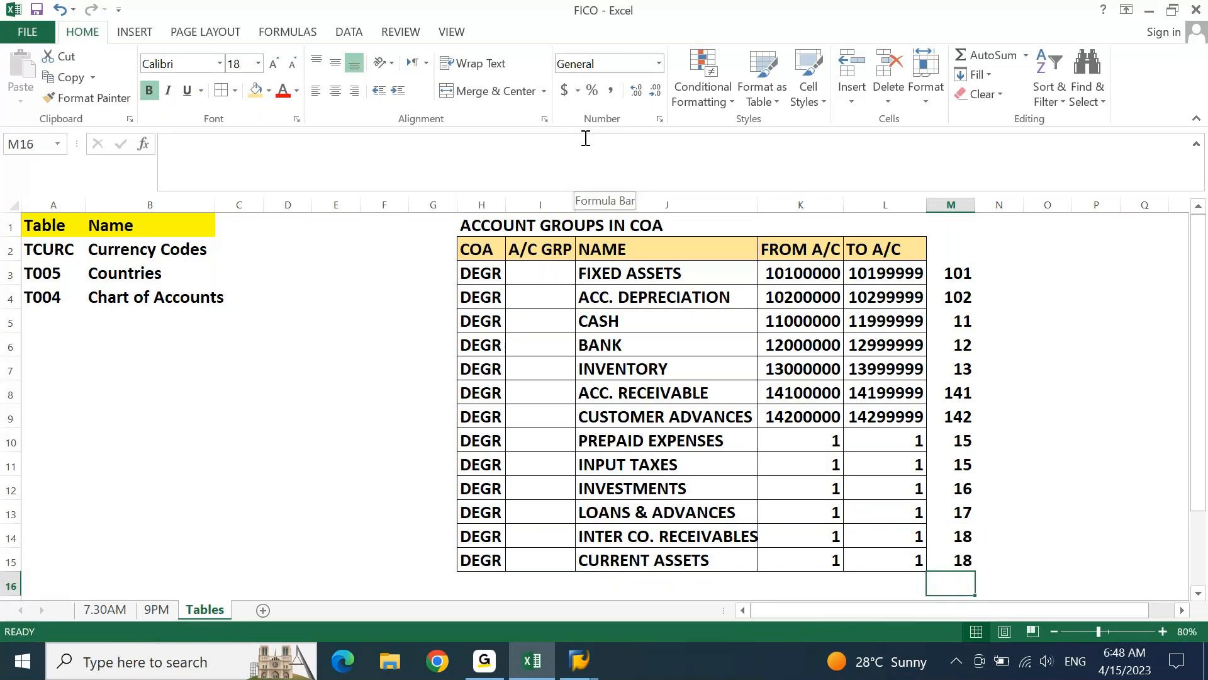
# Extend the prefixes to 151 for PREPAID EXPENSES in M10 and 152 for INPUT TAXES in M11
pyautogui.press('Up')
pyautogui.press('Up')
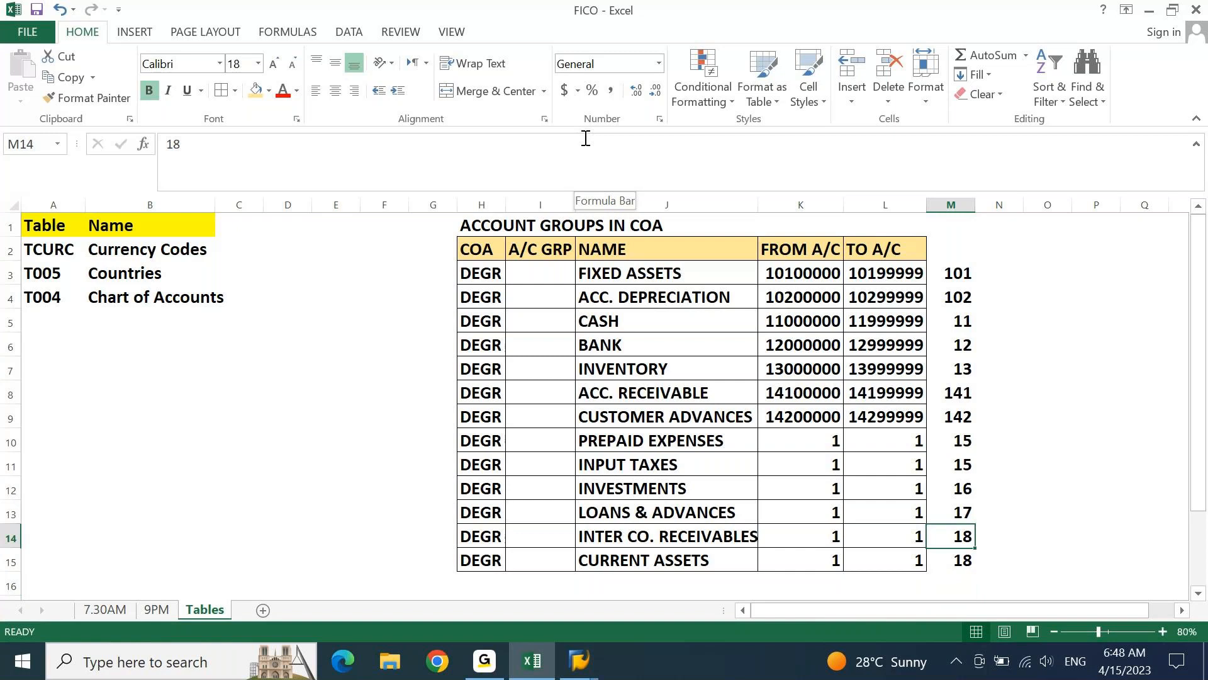
pyautogui.press('Up')
pyautogui.press('Up')
pyautogui.press('Up')
pyautogui.press('Up')
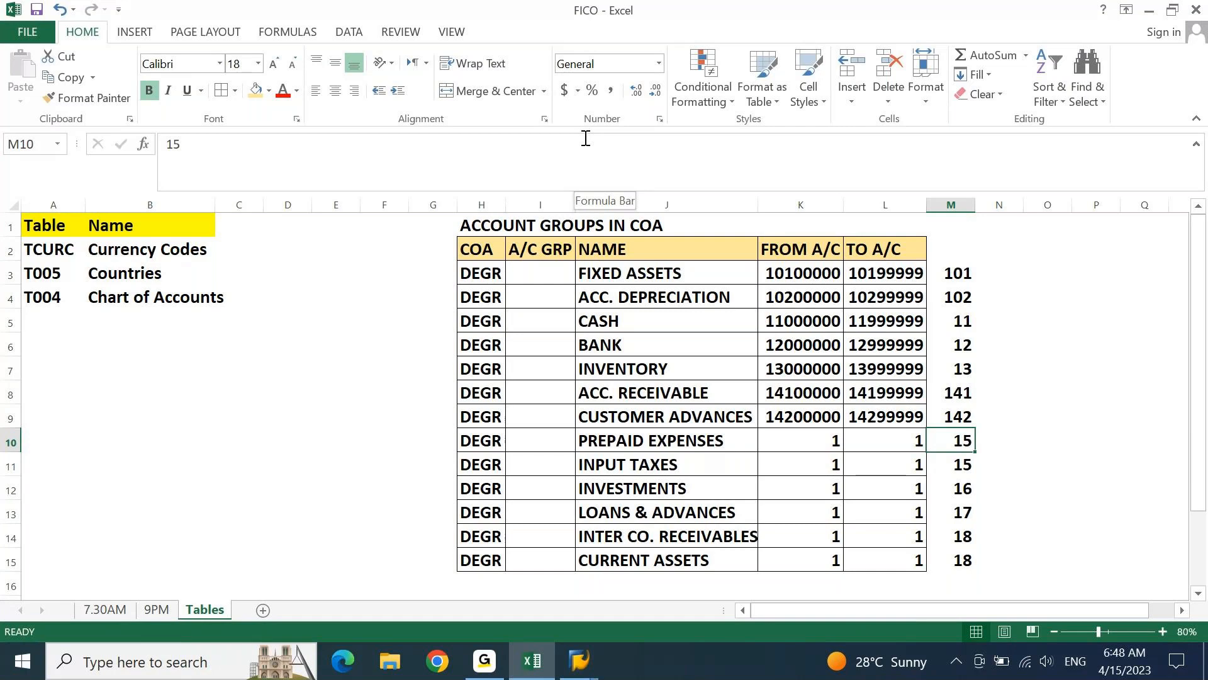
pyautogui.press('Down')
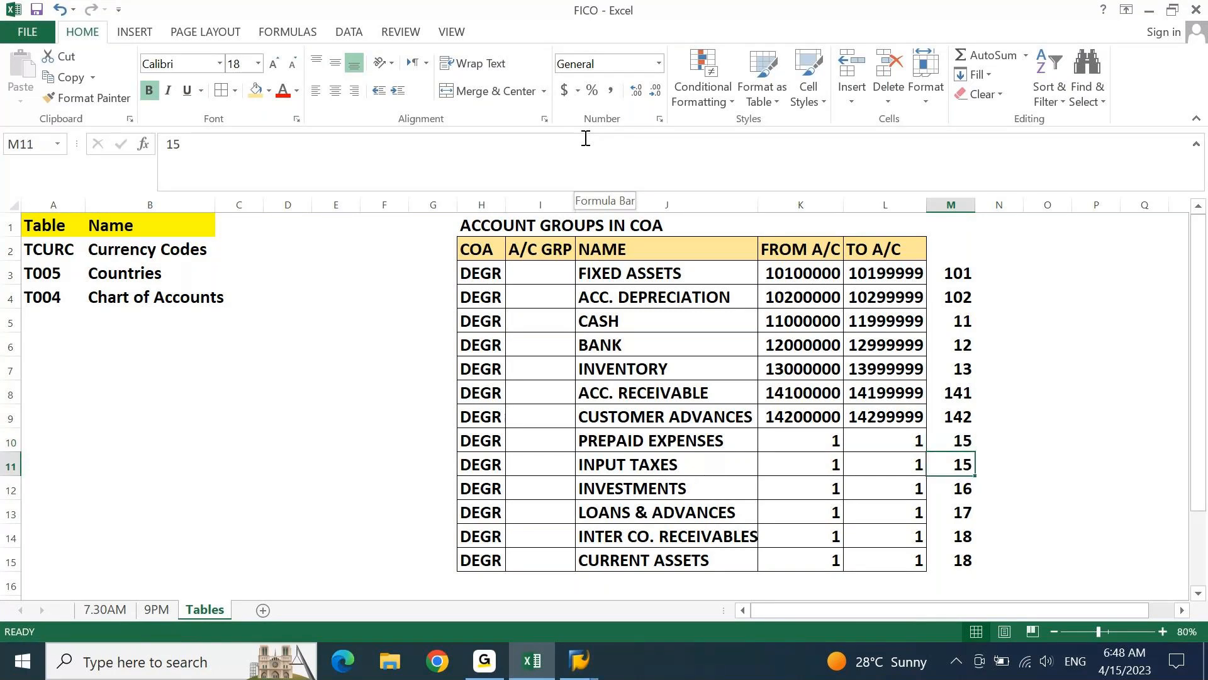
pyautogui.press('Up')
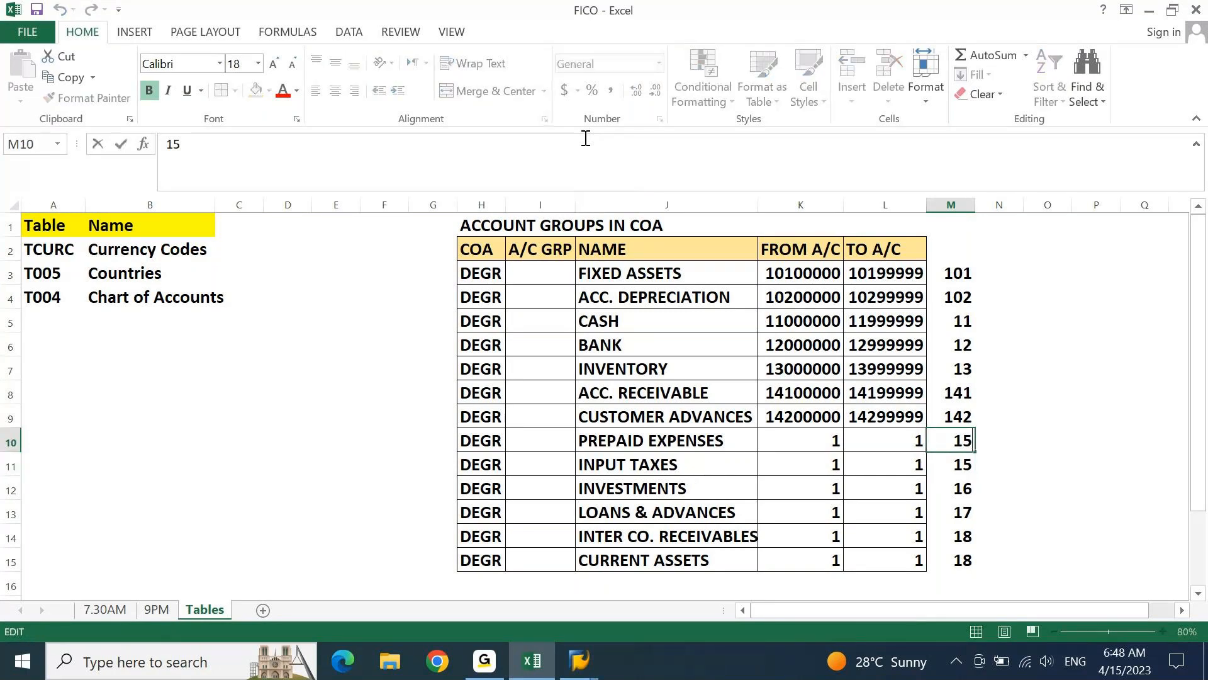
pyautogui.write('151')
pyautogui.press('Return')
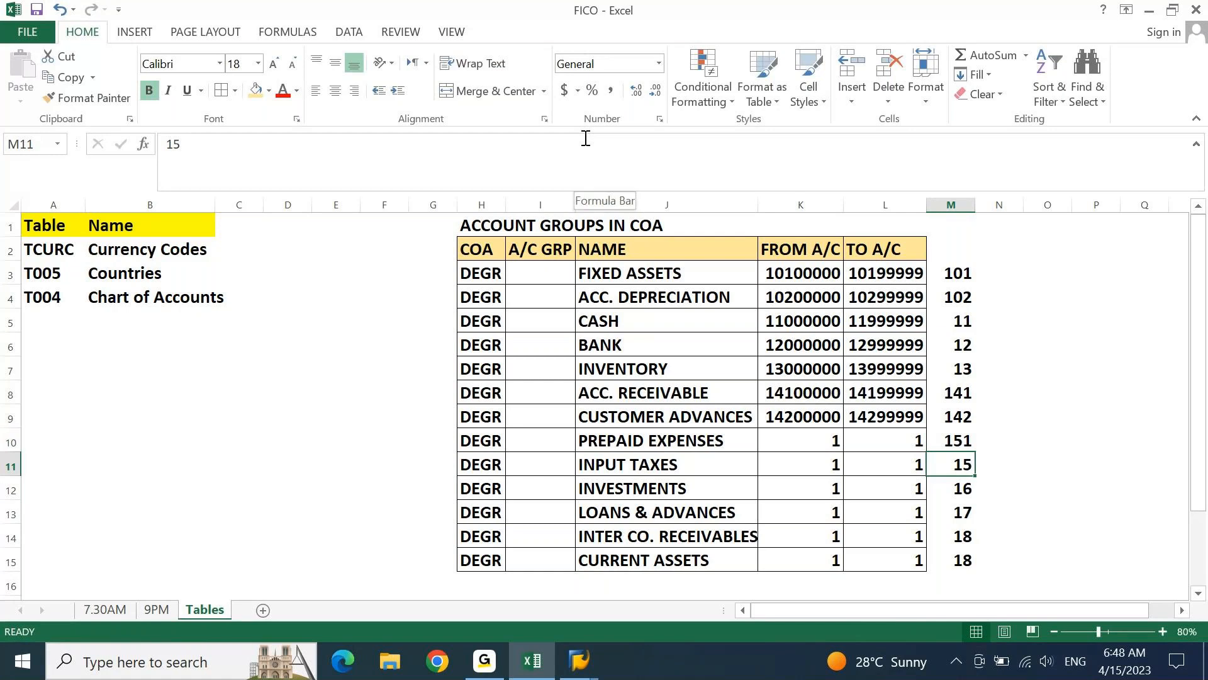
pyautogui.write('152')
pyautogui.press('Return')
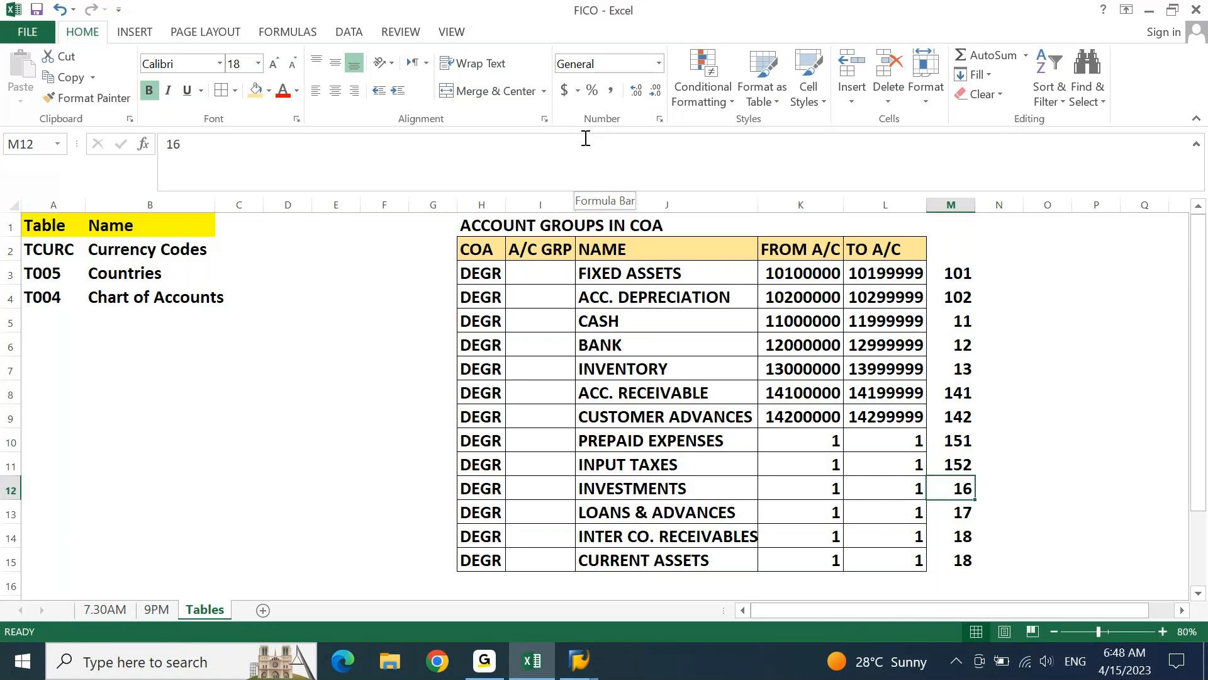
# Extend the prefixes to 181 for INTER CO. RECEIVABLES in M14 and 182 for CURRENT ASSETS in M15
pyautogui.press('Return')
pyautogui.press('Return')
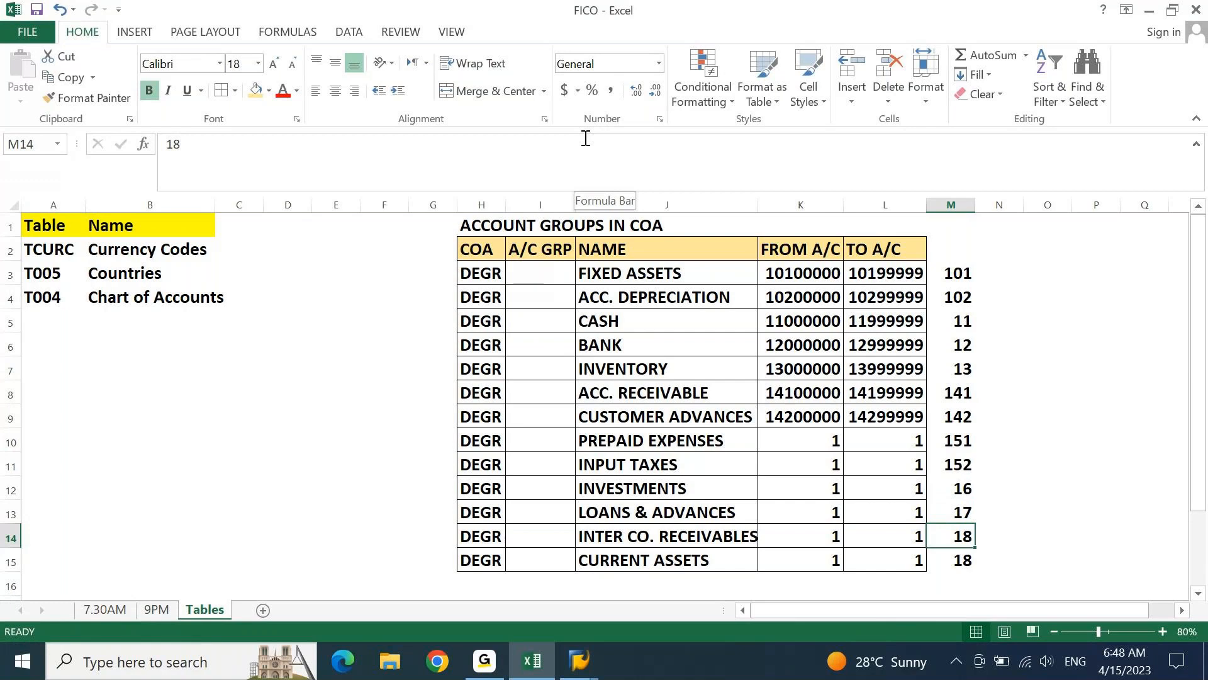
pyautogui.click(585, 138)
pyautogui.write('1')
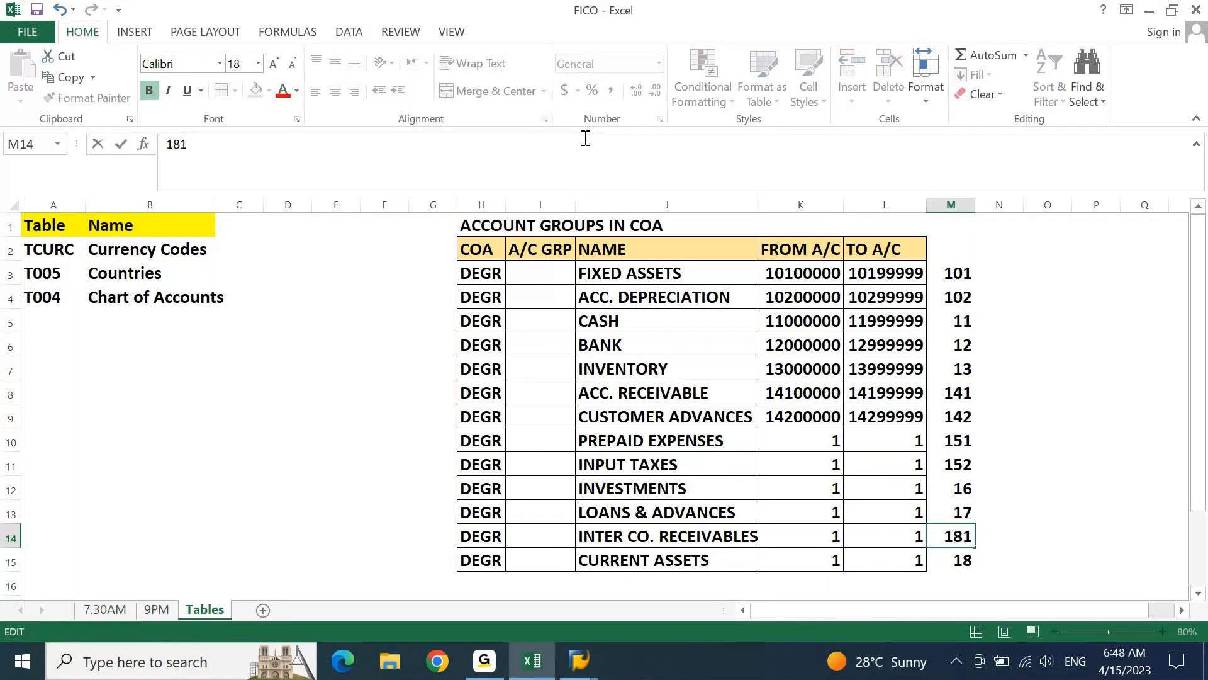
pyautogui.press('Return')
pyautogui.click(585, 138)
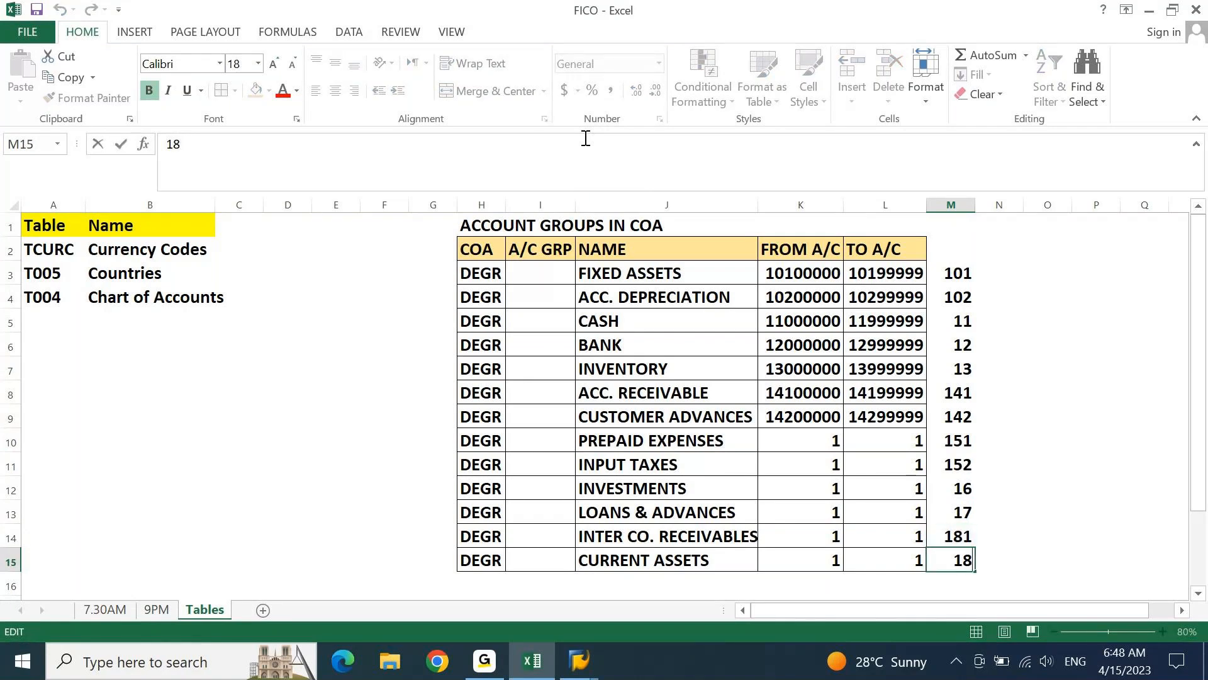
pyautogui.write('2')
pyautogui.press('Return')
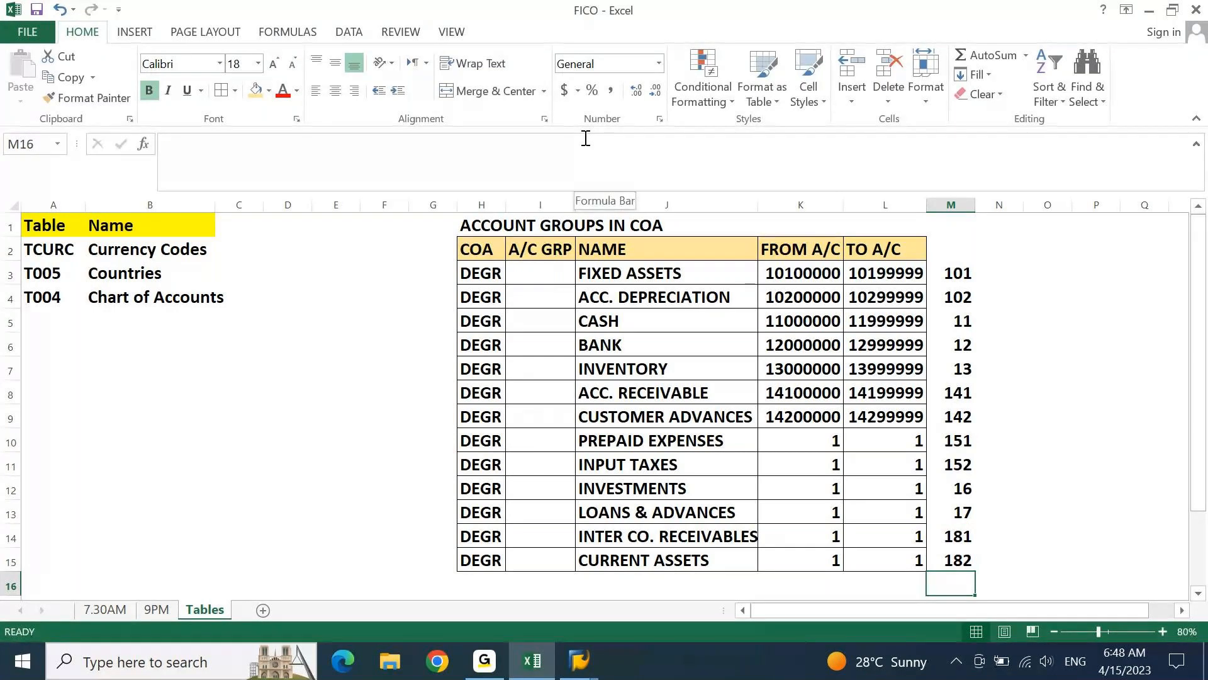
# Enter the PREPAID EXPENSES account range in row 10, from 15100000 in K10 to 15199999 in L10
pyautogui.press('Up')
pyautogui.press('Up')
pyautogui.press('Up')
pyautogui.press('Up')
pyautogui.press('Up')
pyautogui.press('Up')
pyautogui.press('Left')
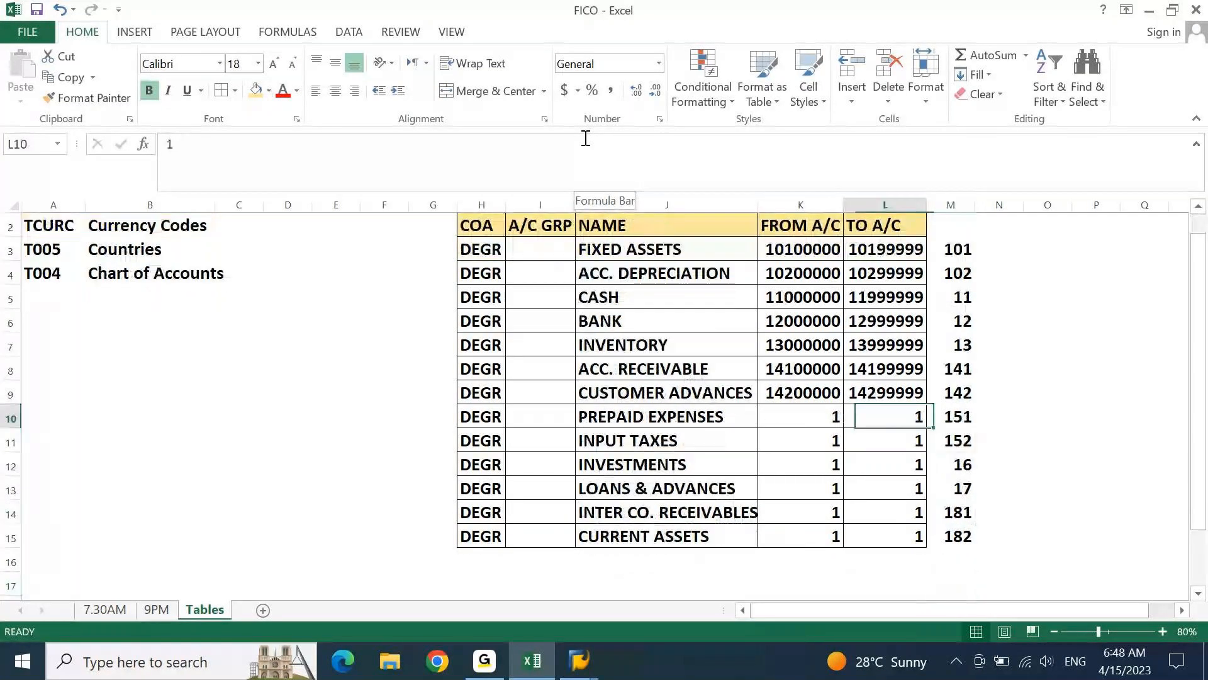
pyautogui.press('Left')
pyautogui.write('151')
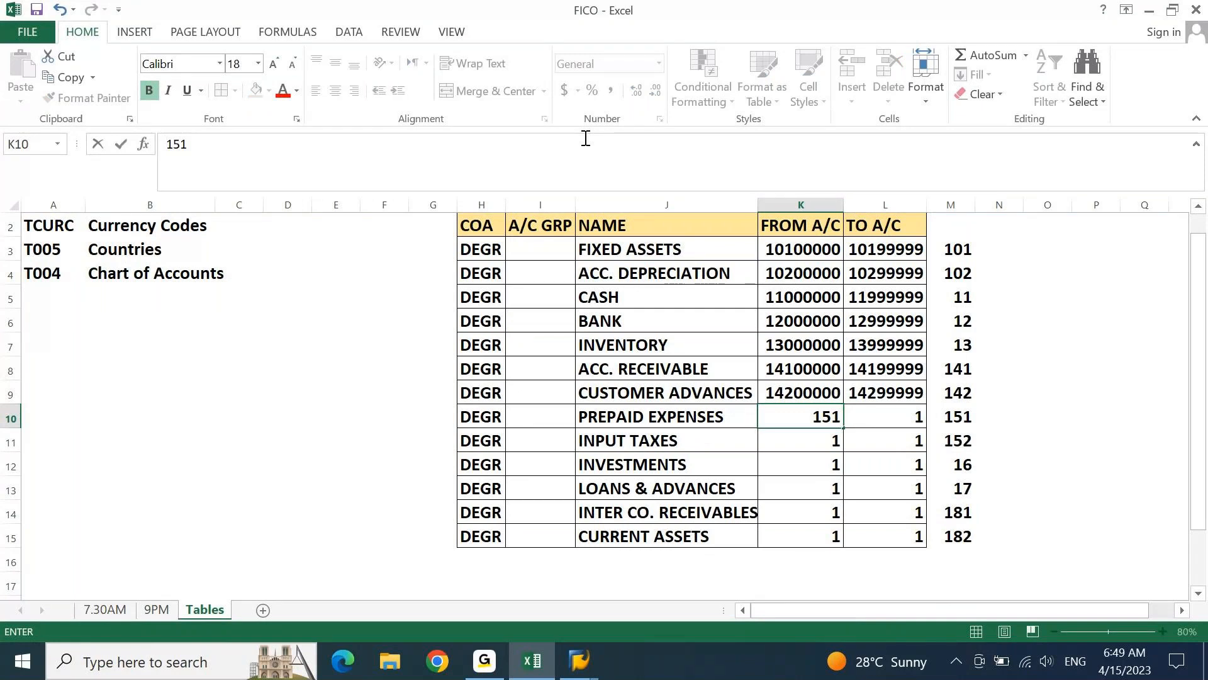
pyautogui.write('00000')
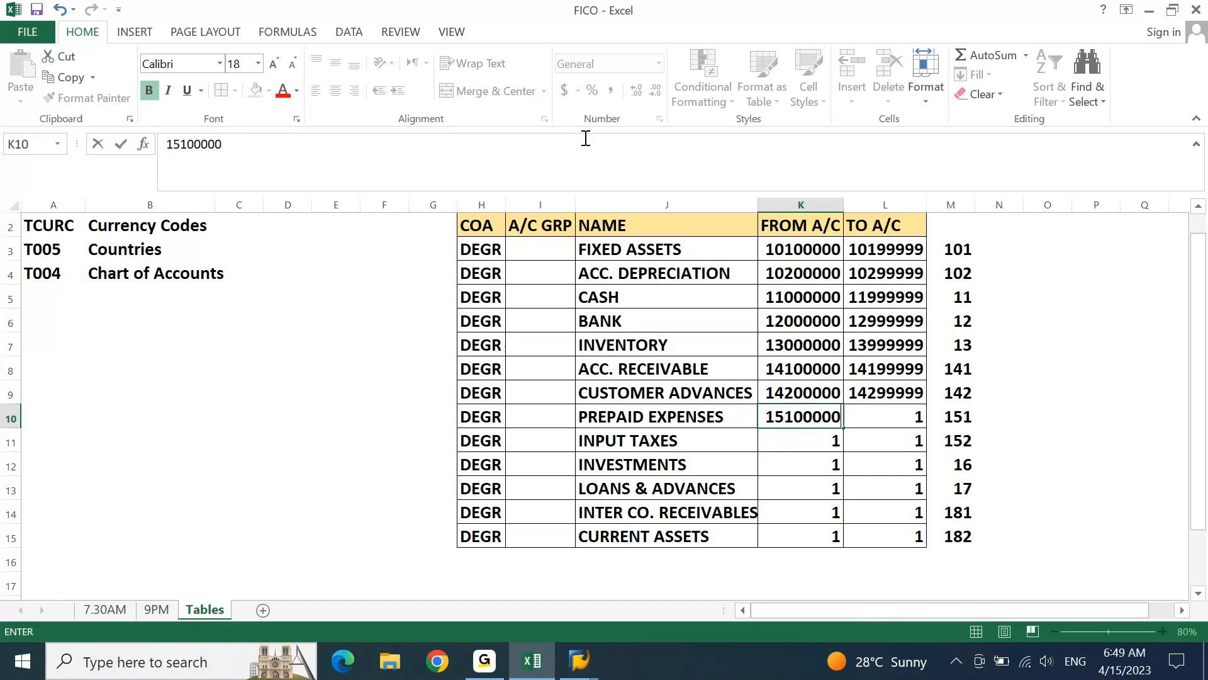
pyautogui.press('Tab')
pyautogui.write('151')
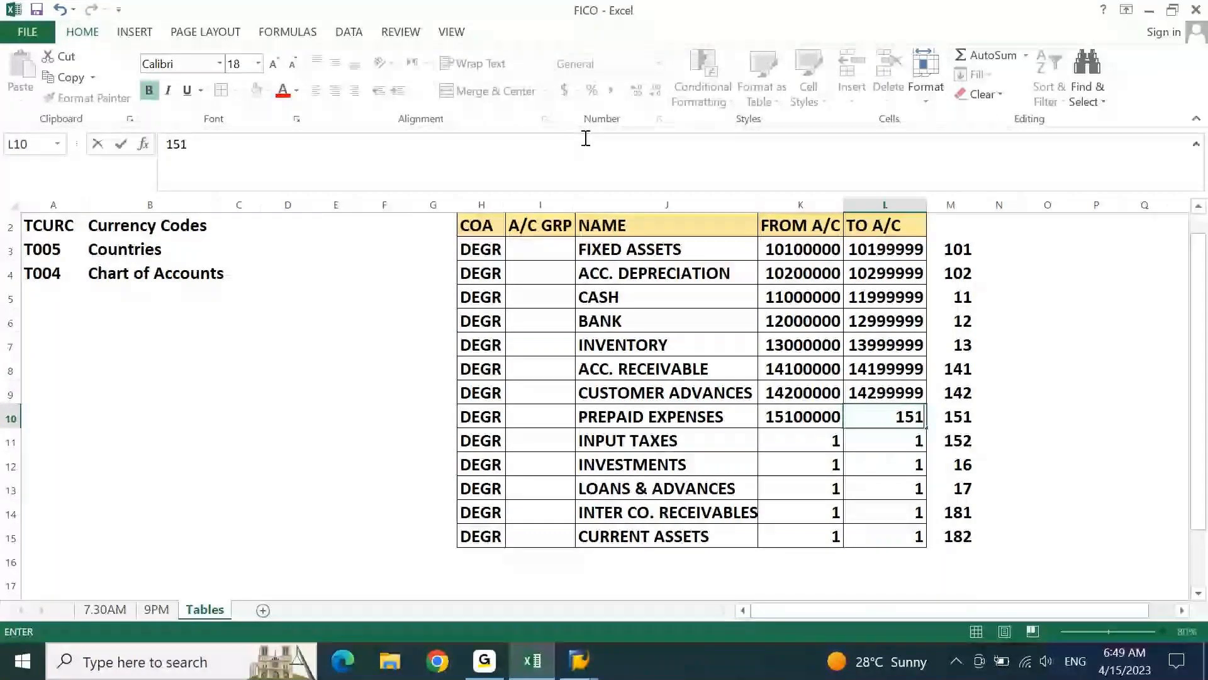
pyautogui.write('99999')
pyautogui.press('Return')
# Enter the INPUT TAXES account range in row 11, from 15200000 in K11 to 15299999 in L11
pyautogui.press('Tab')
pyautogui.press('Tab')
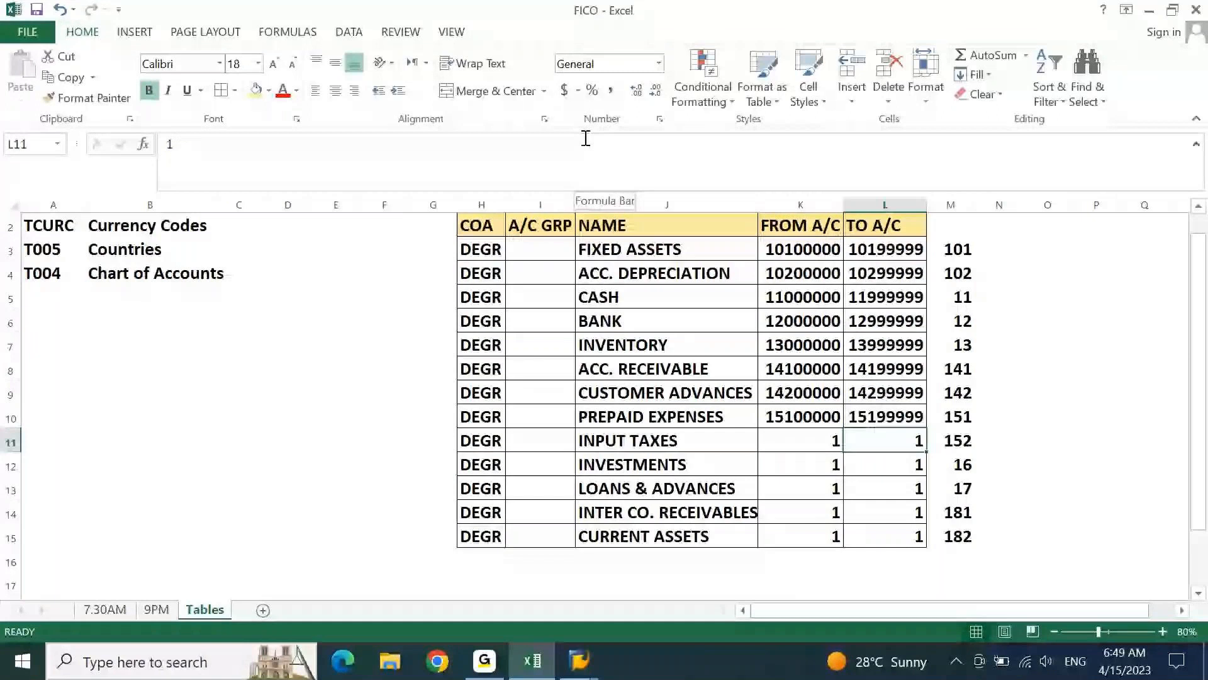
pyautogui.press('Left')
pyautogui.write('15200000')
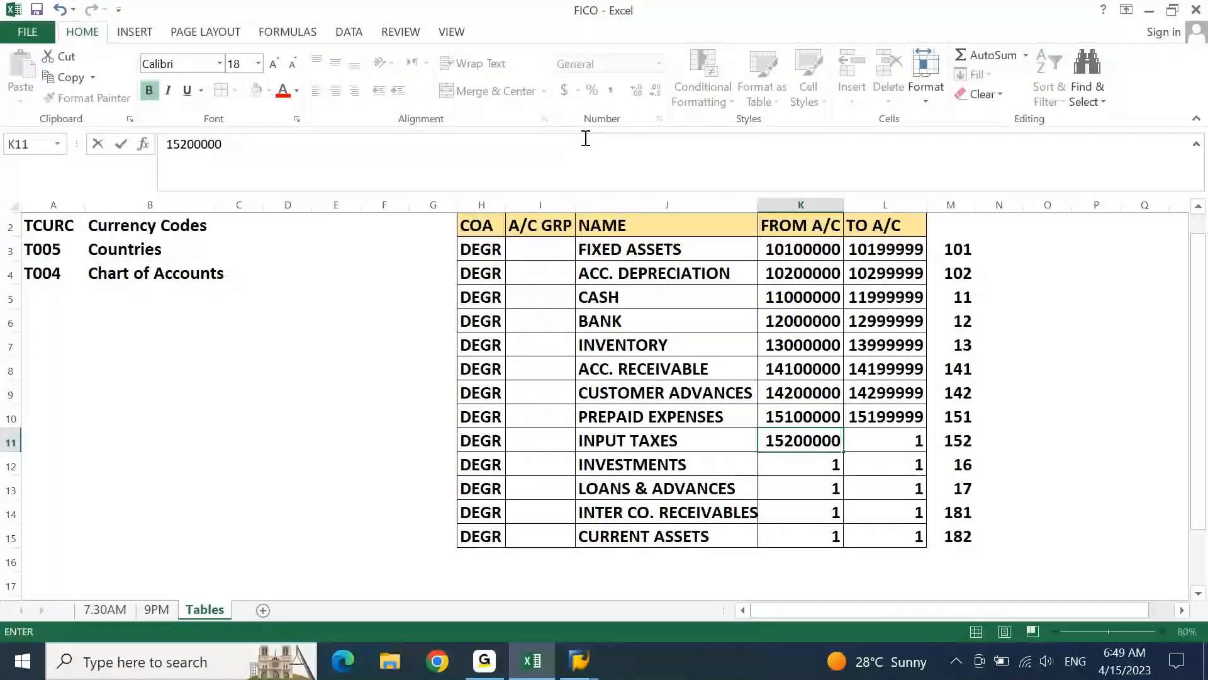
pyautogui.press('Tab')
pyautogui.write('152')
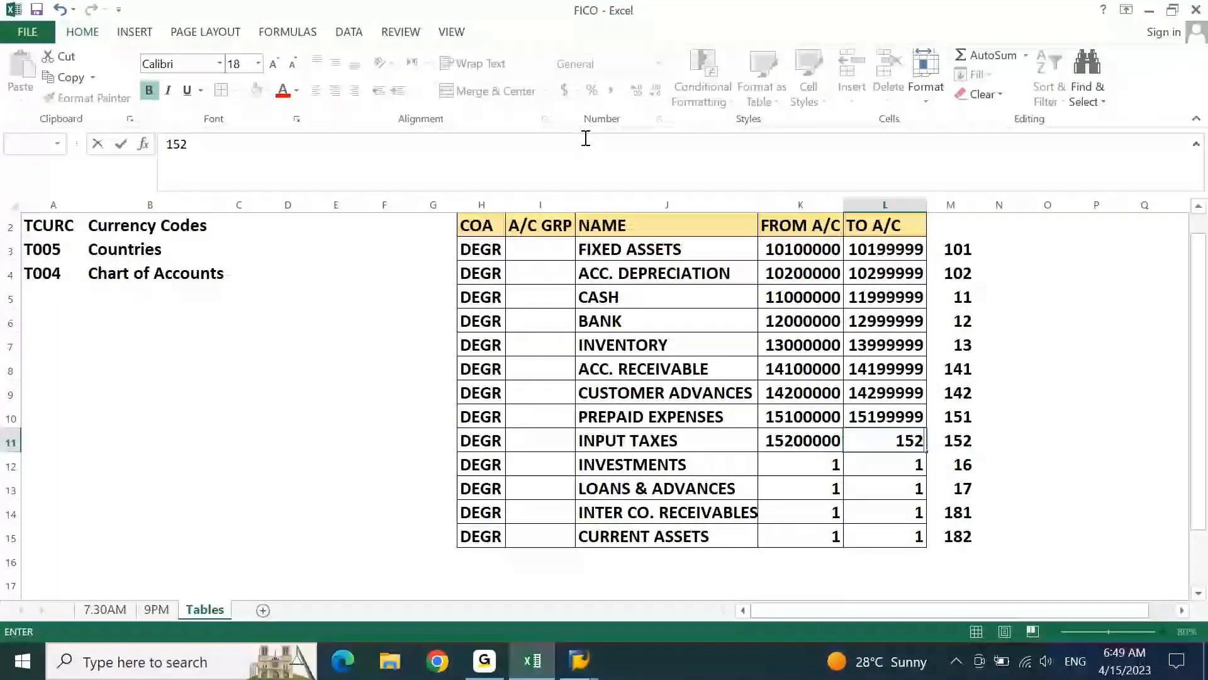
pyautogui.write('99999')
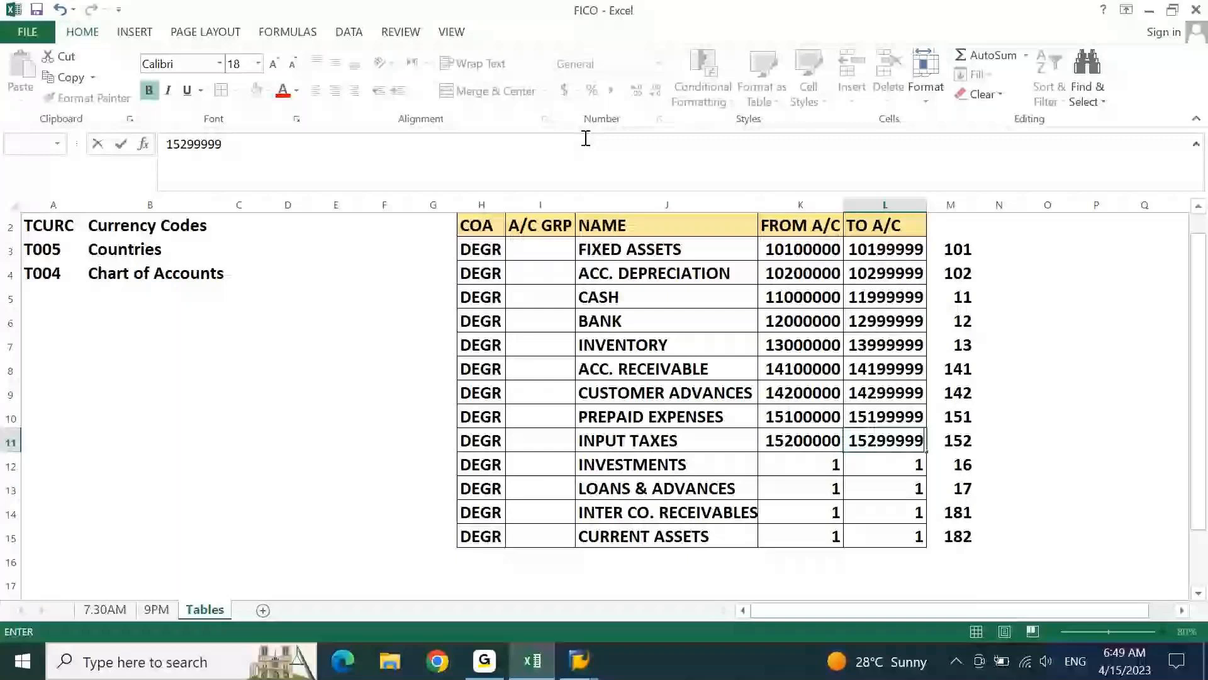
pyautogui.press('Return')
# Enter the INVESTMENTS account range in row 12, from 16000000 in K12 to 16999999 in L12
pyautogui.write('16000')
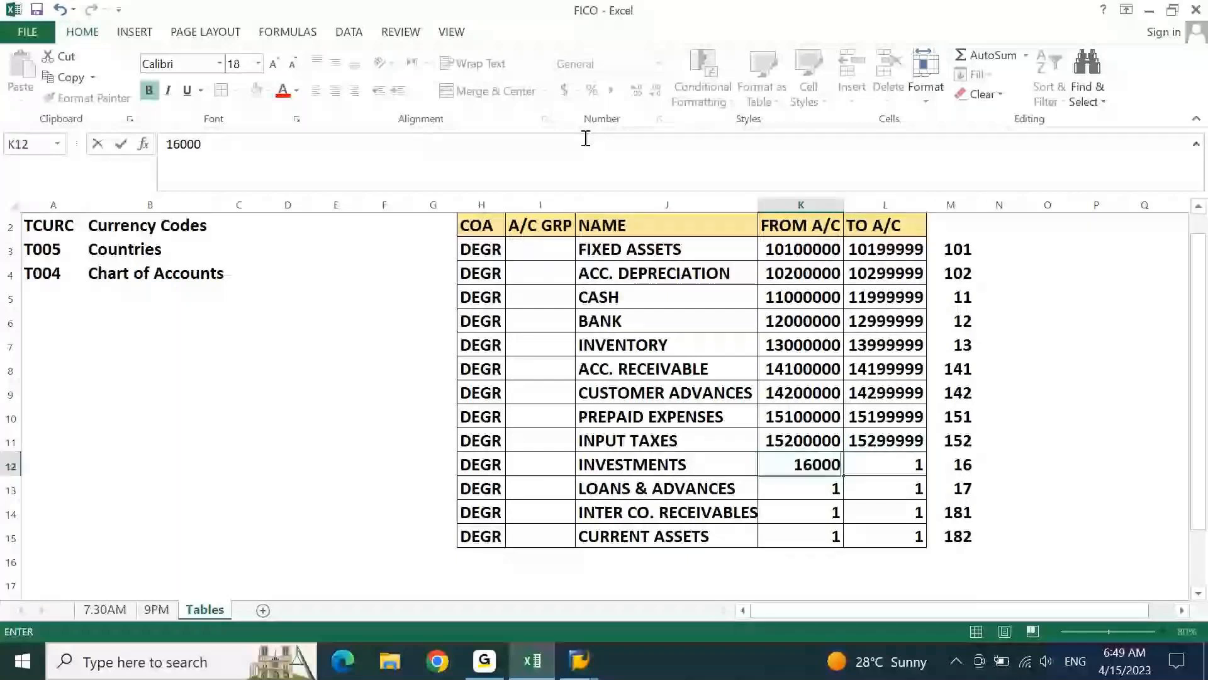
pyautogui.write('000')
pyautogui.press('Tab')
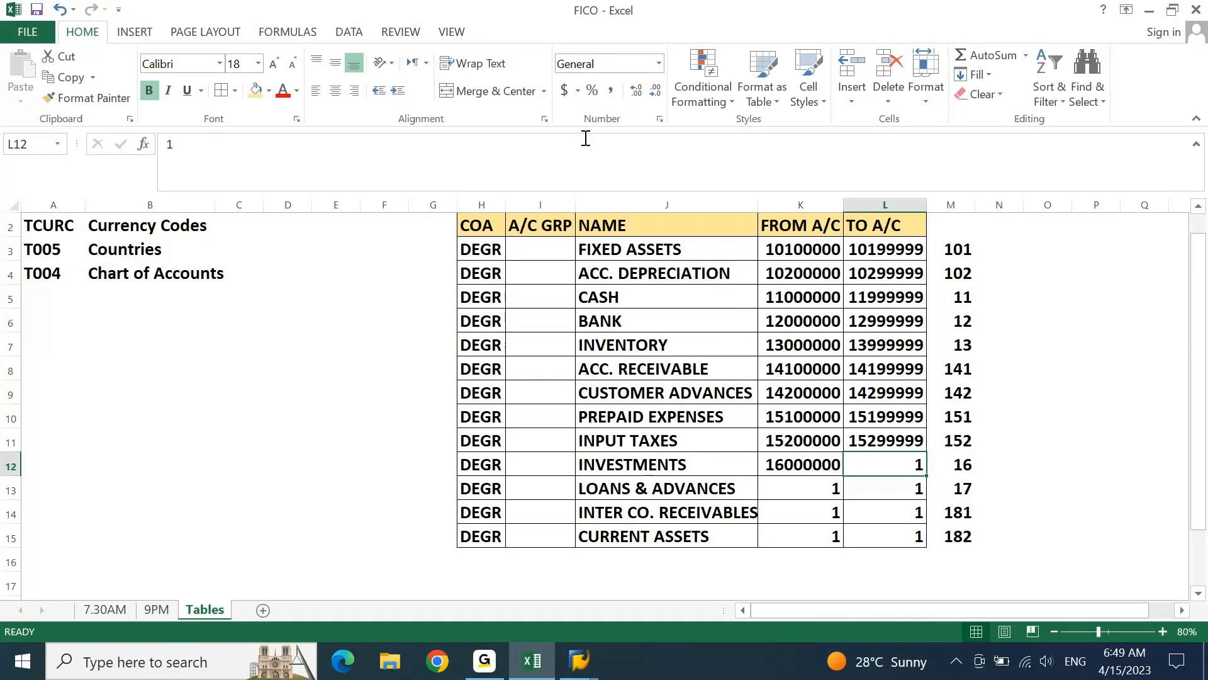
pyautogui.write('16999999')
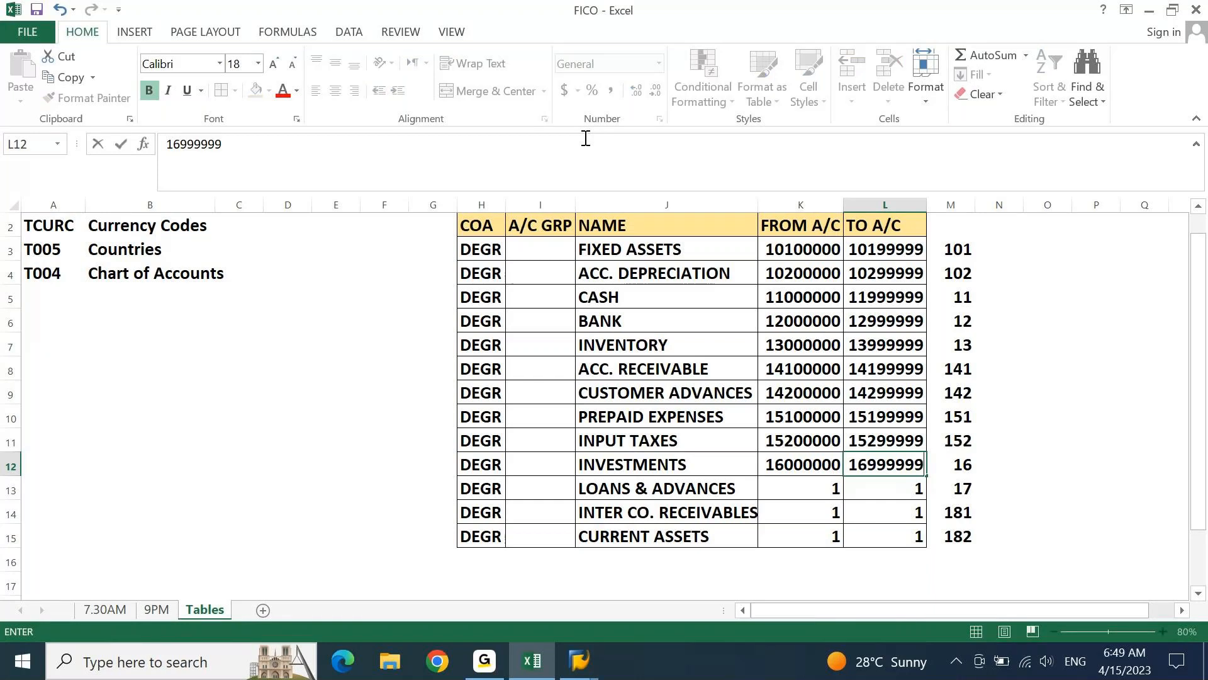
pyautogui.press('Return')
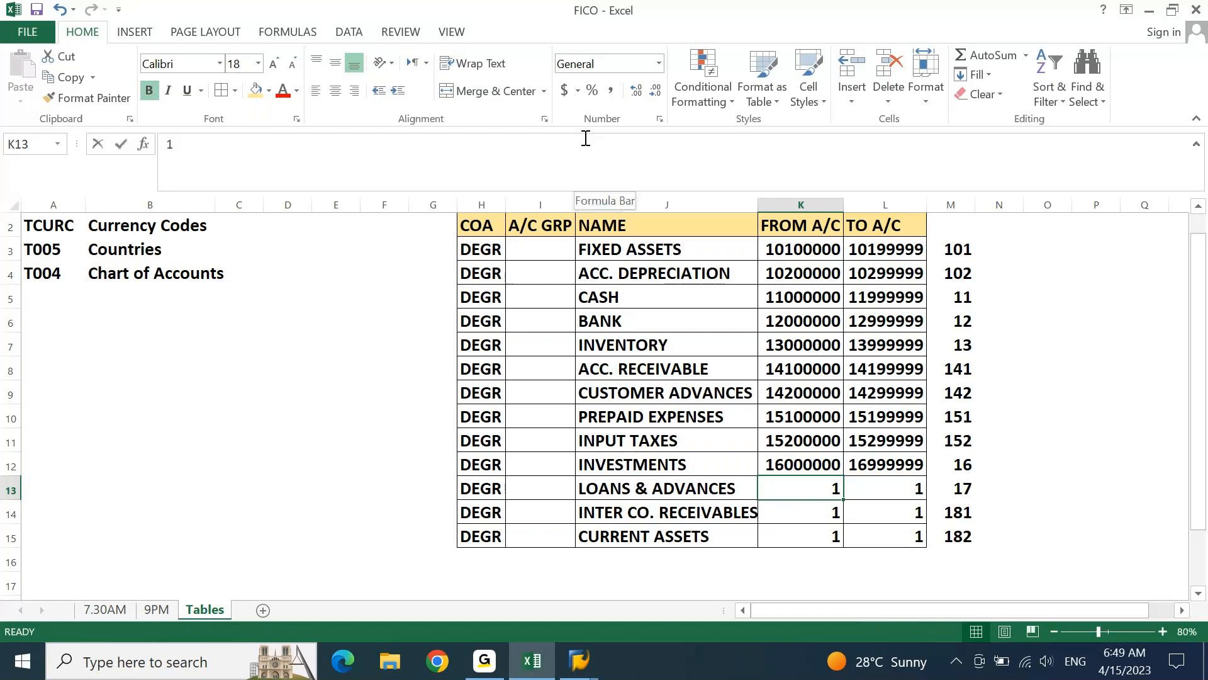
# Enter the LOANS & ADVANCES account range in row 13, from 17000000 in K13 to 17999999 in L13
pyautogui.write('17000')
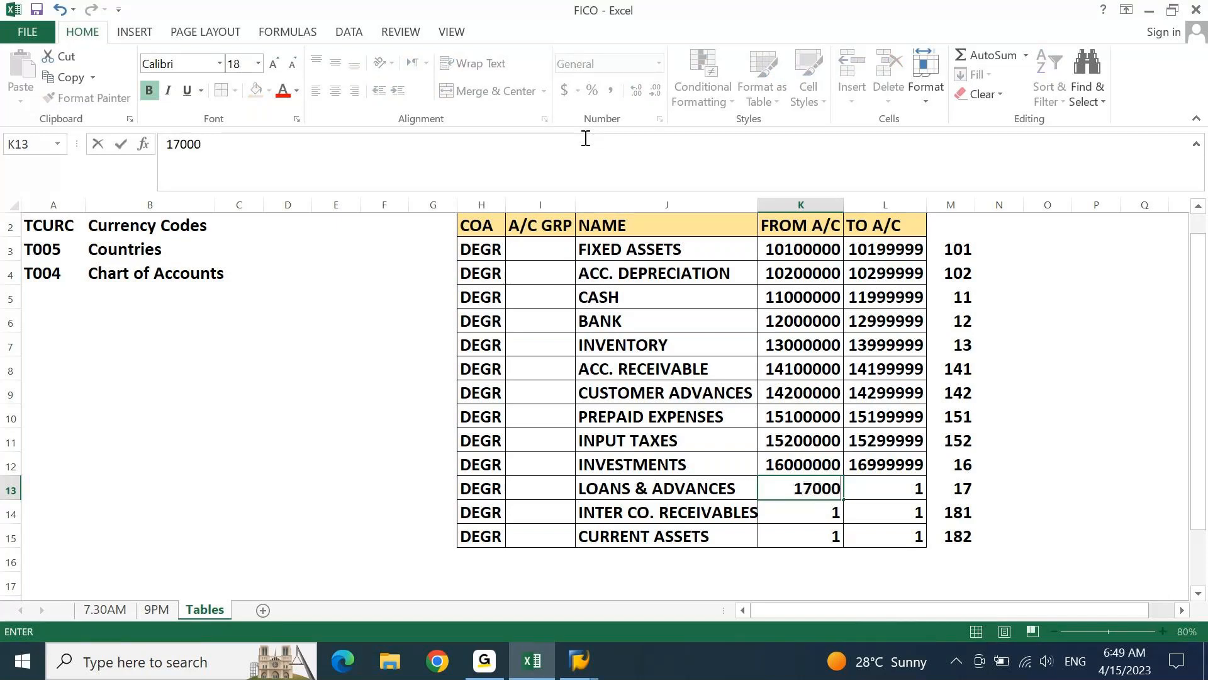
pyautogui.write('000')
pyautogui.press('Tab')
pyautogui.write('17')
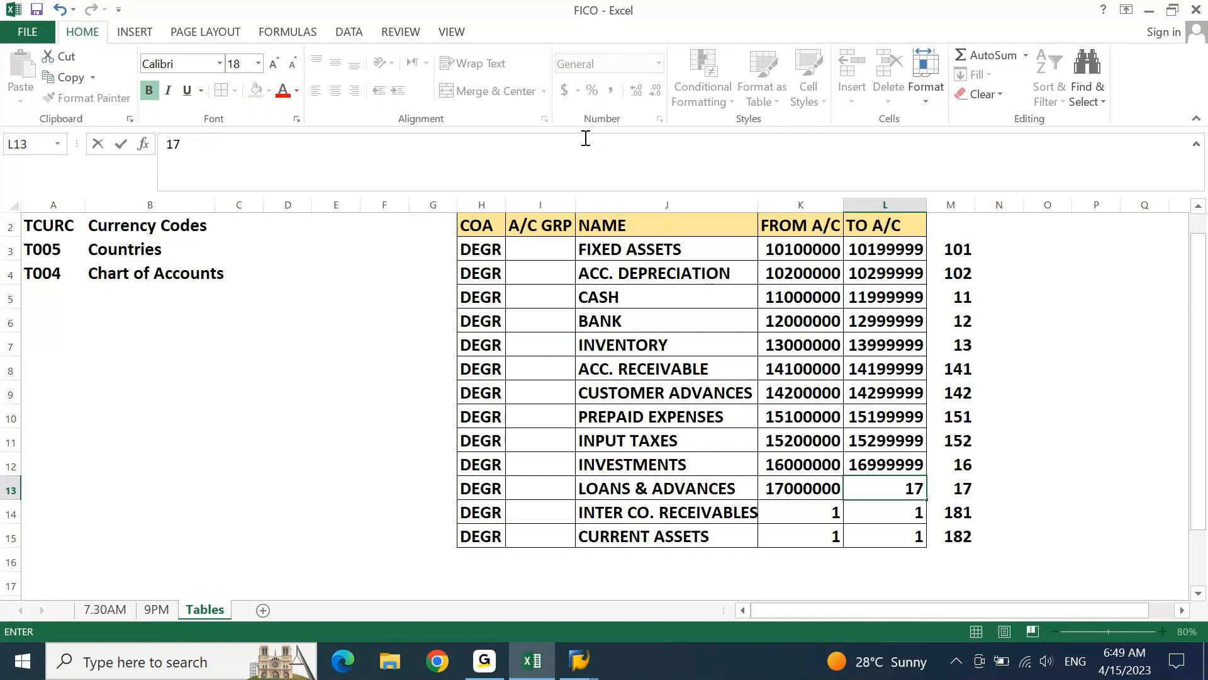
pyautogui.write('999999')
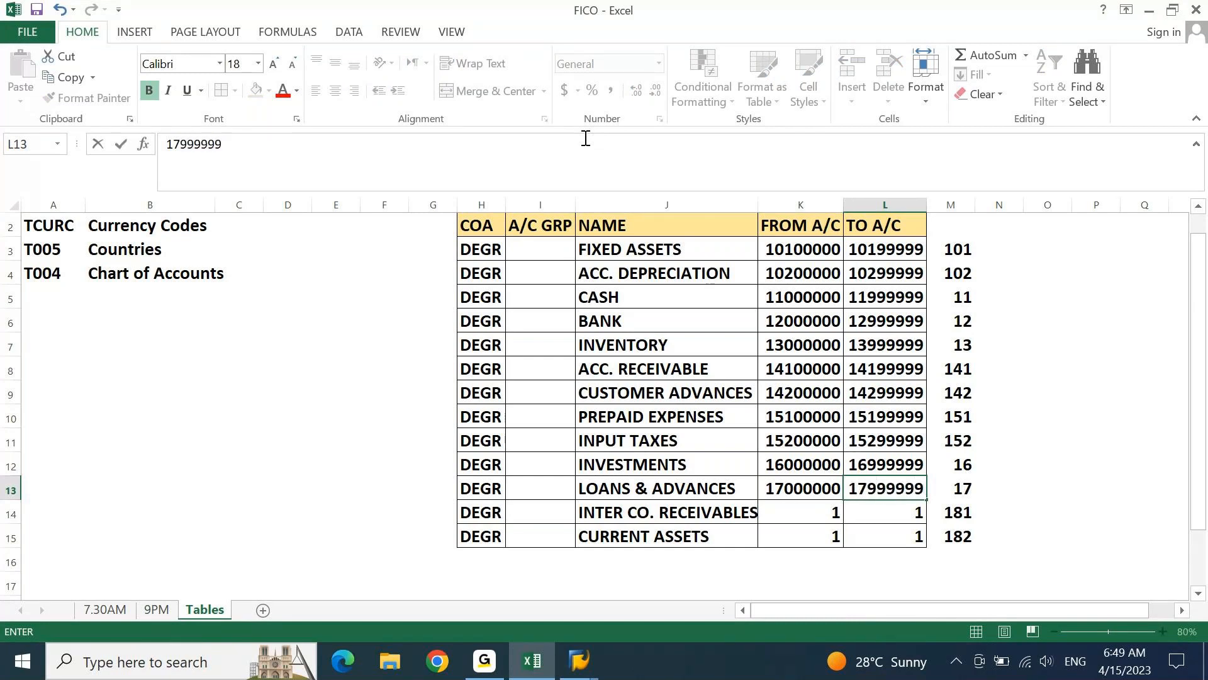
pyautogui.hotkey('ctrl', 'Return')
# Enter the INTER CO. RECEIVABLES account range in row 14, from 18100000 in K14 to 18199999 in L14
pyautogui.press('Down')
pyautogui.press('Left')
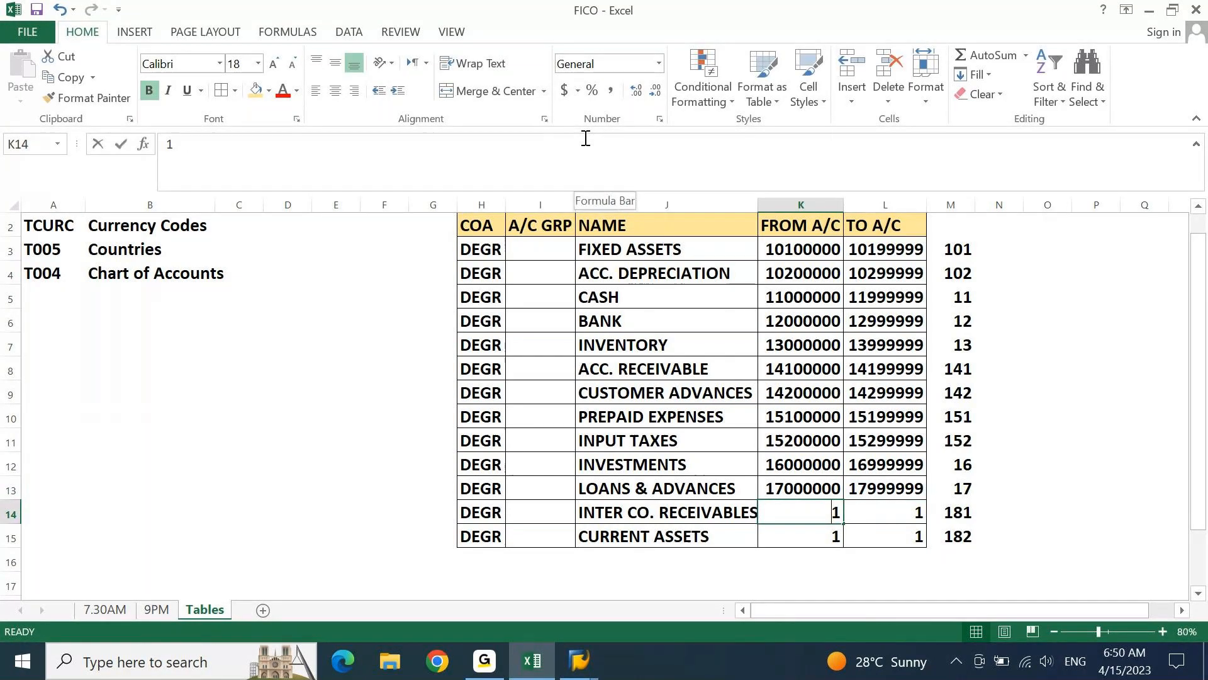
pyautogui.write('18')
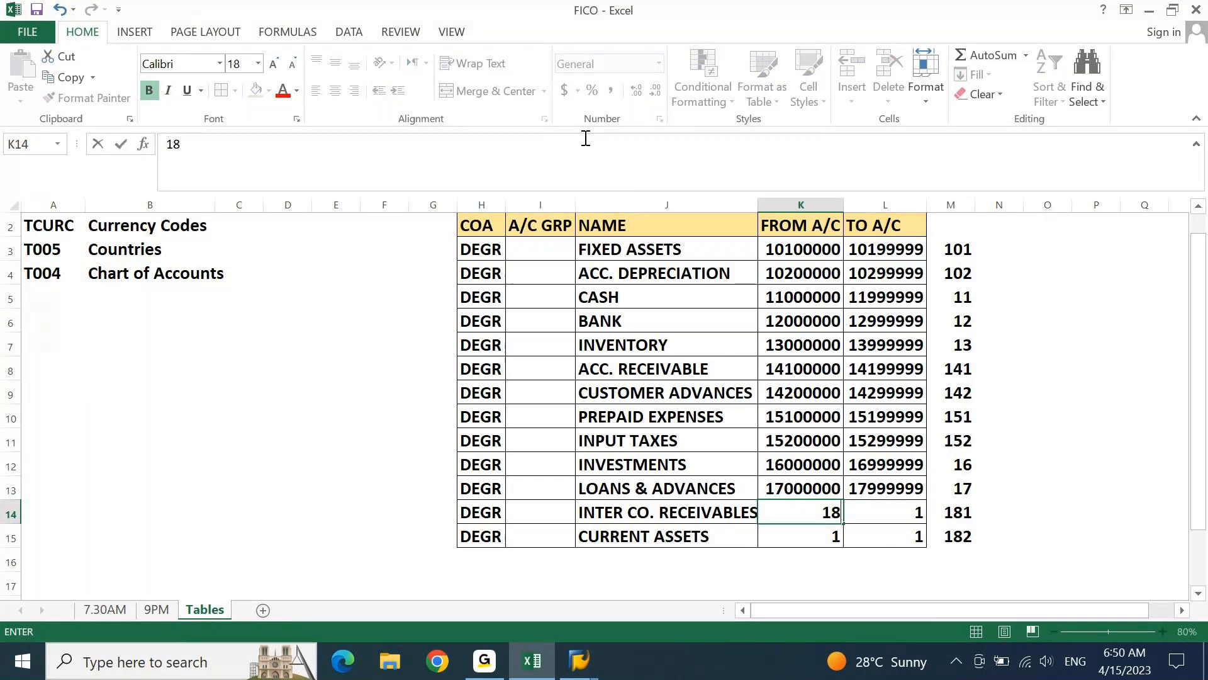
pyautogui.write('10000')
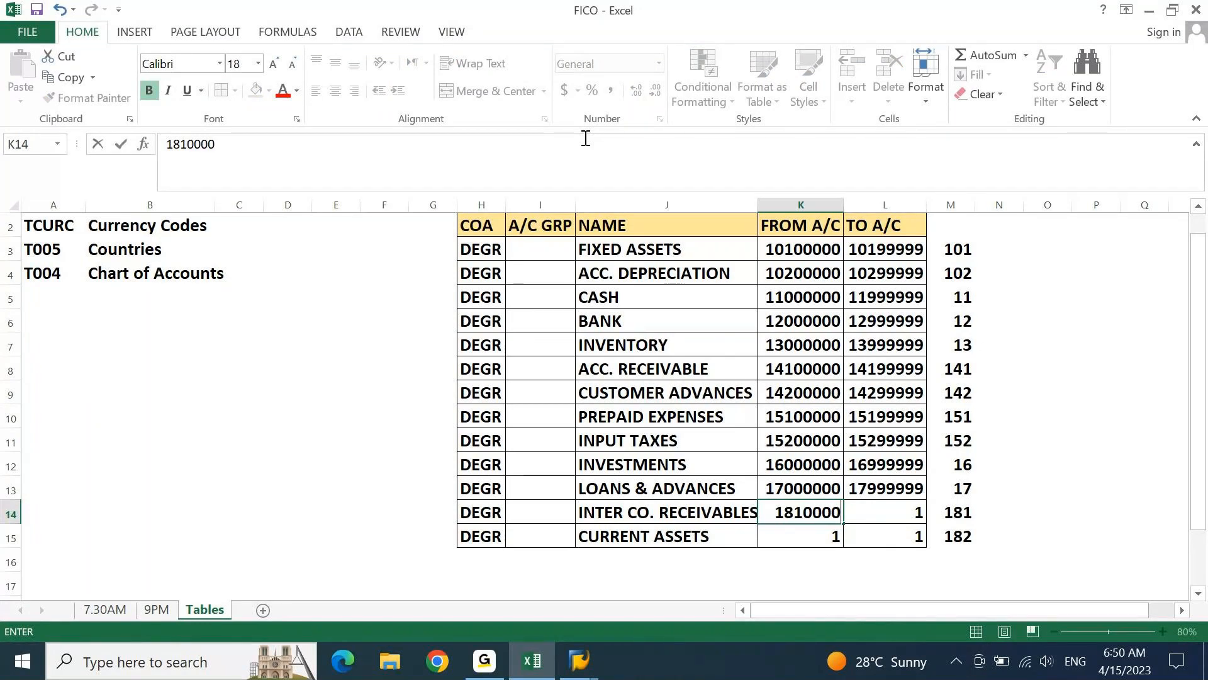
pyautogui.write('0')
pyautogui.press('Tab')
pyautogui.write('181')
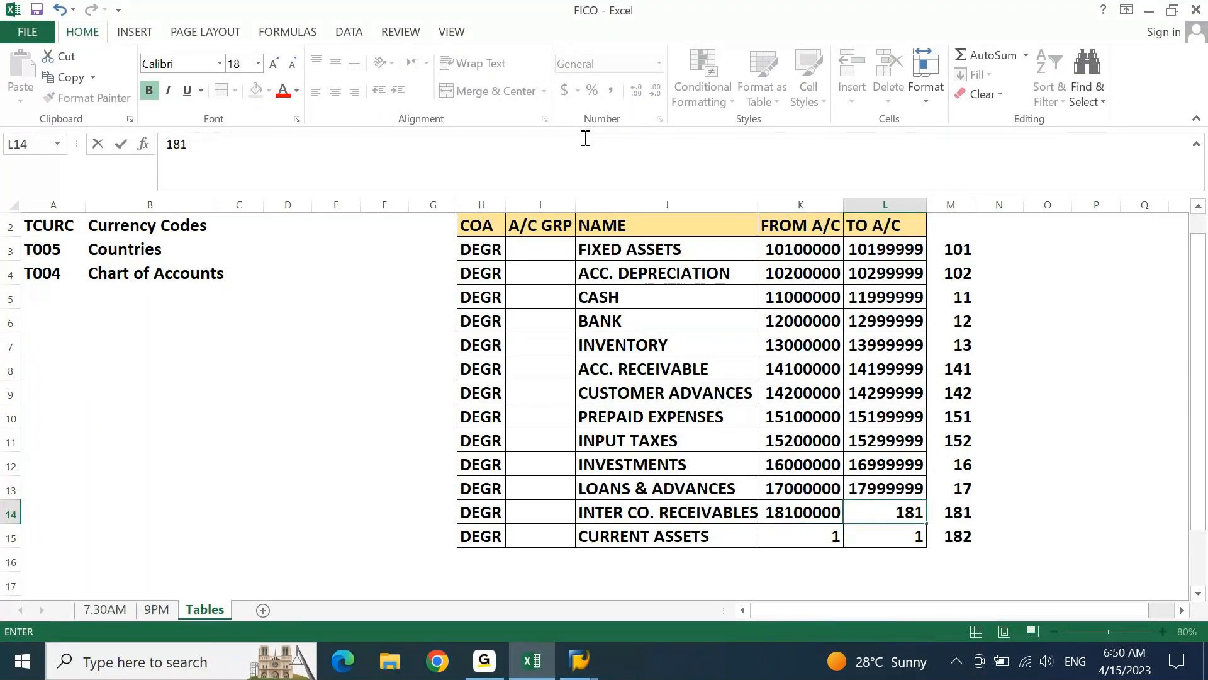
pyautogui.write('99999')
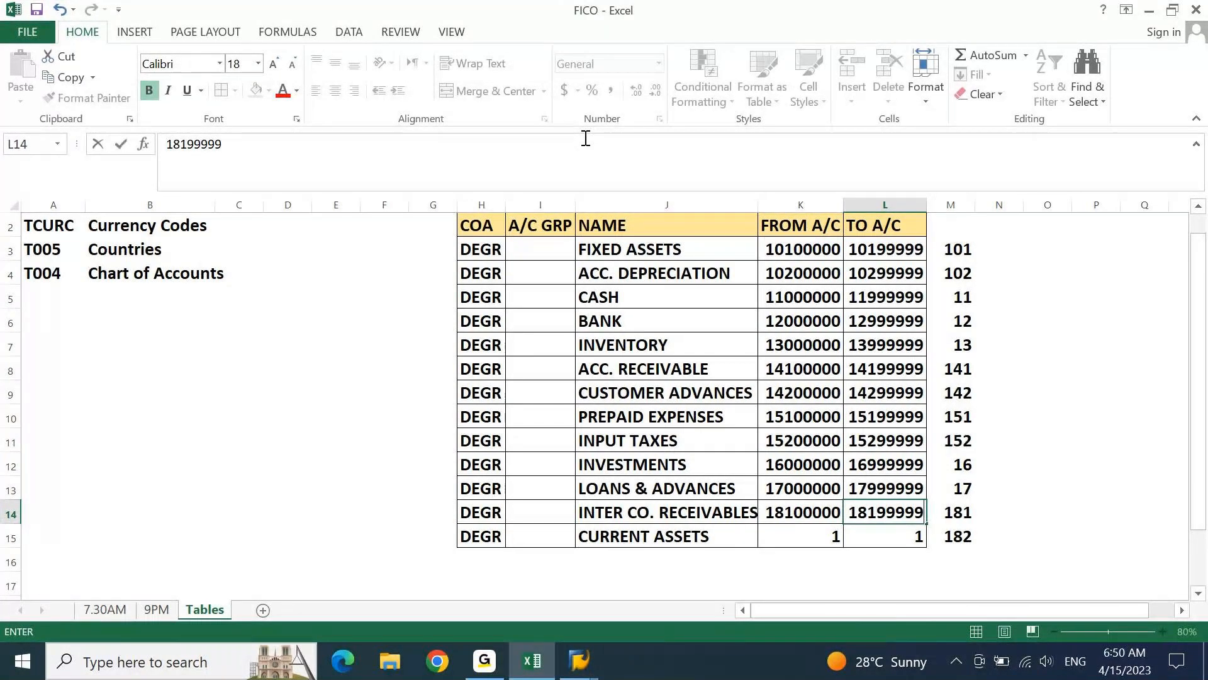
pyautogui.press('Return')
# Copy the INTER CO. RECEIVABLES range into the CURRENT ASSETS row and change it to 18200000 in K15 and 18299999 in L15
pyautogui.hotkey('ctrl', "'")
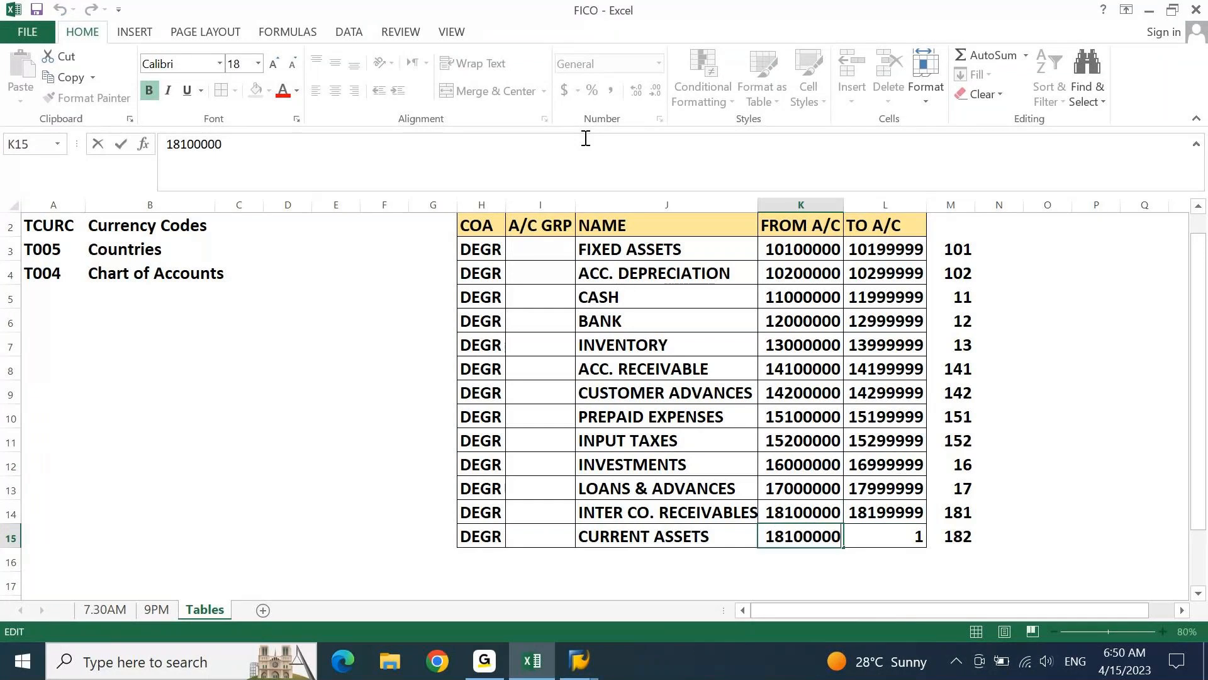
pyautogui.click(188, 144)
pyautogui.hotkey('shift', 'Left')
pyautogui.write('2')
pyautogui.press('Tab')
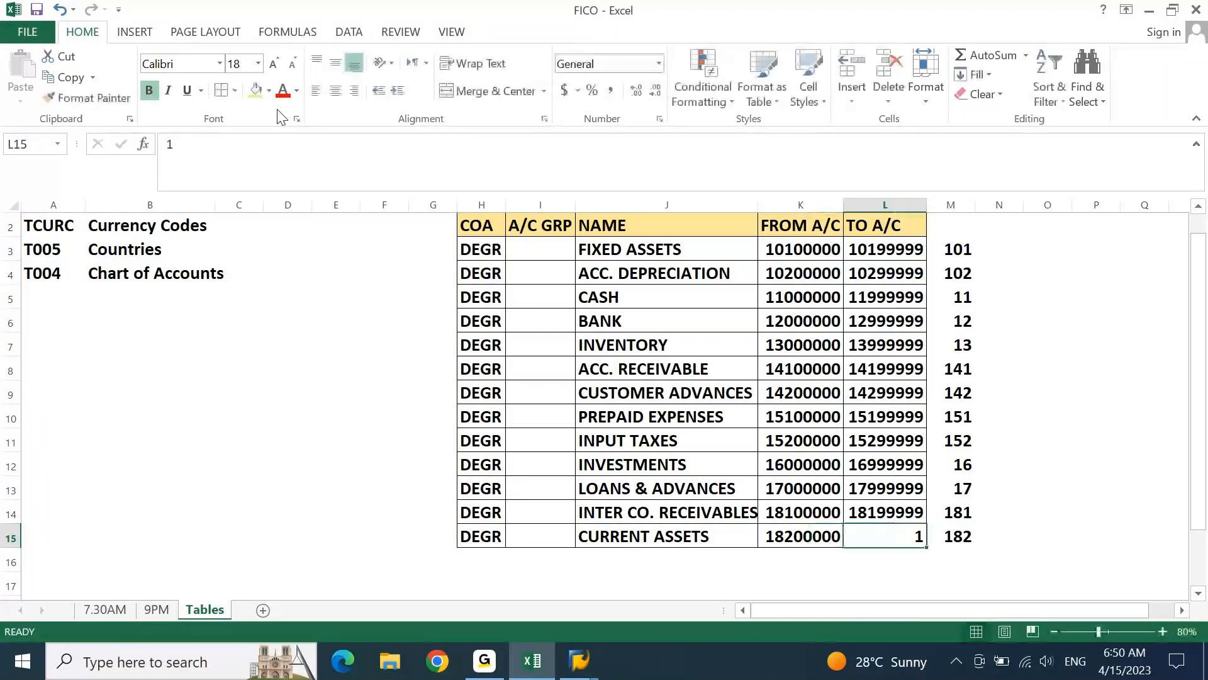
pyautogui.hotkey('ctrl', 'd')
pyautogui.click(188, 145)
pyautogui.hotkey('shift', 'Left')
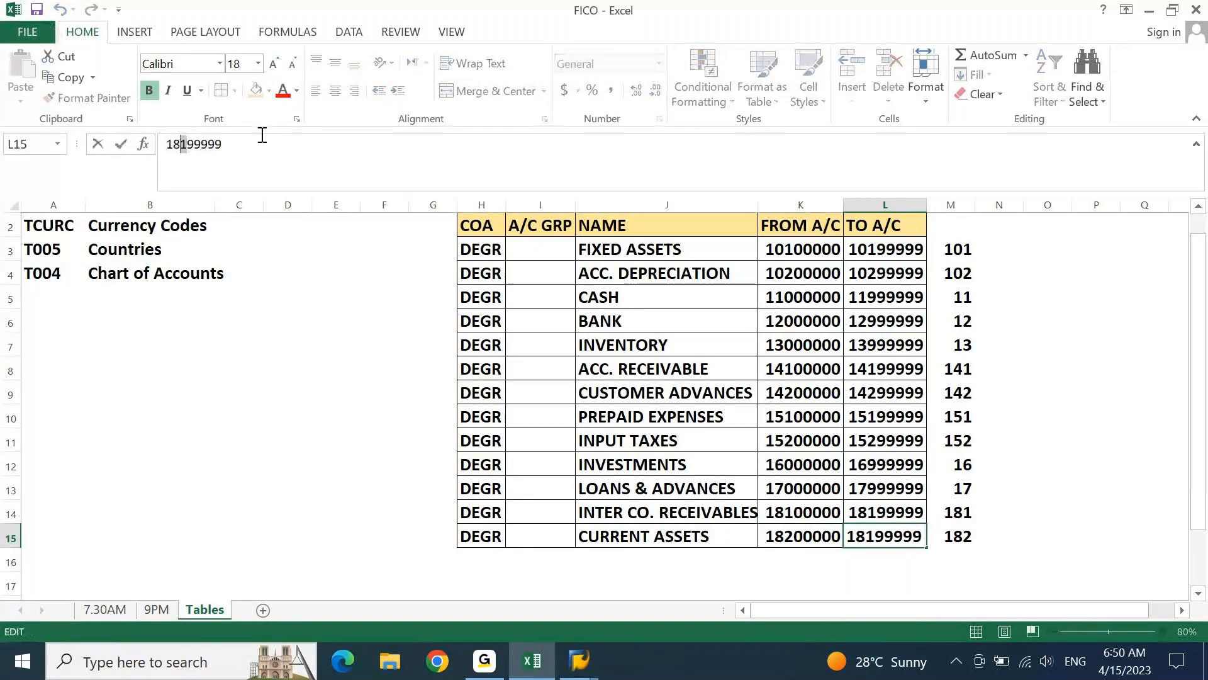
pyautogui.write('2')
pyautogui.press('Return')
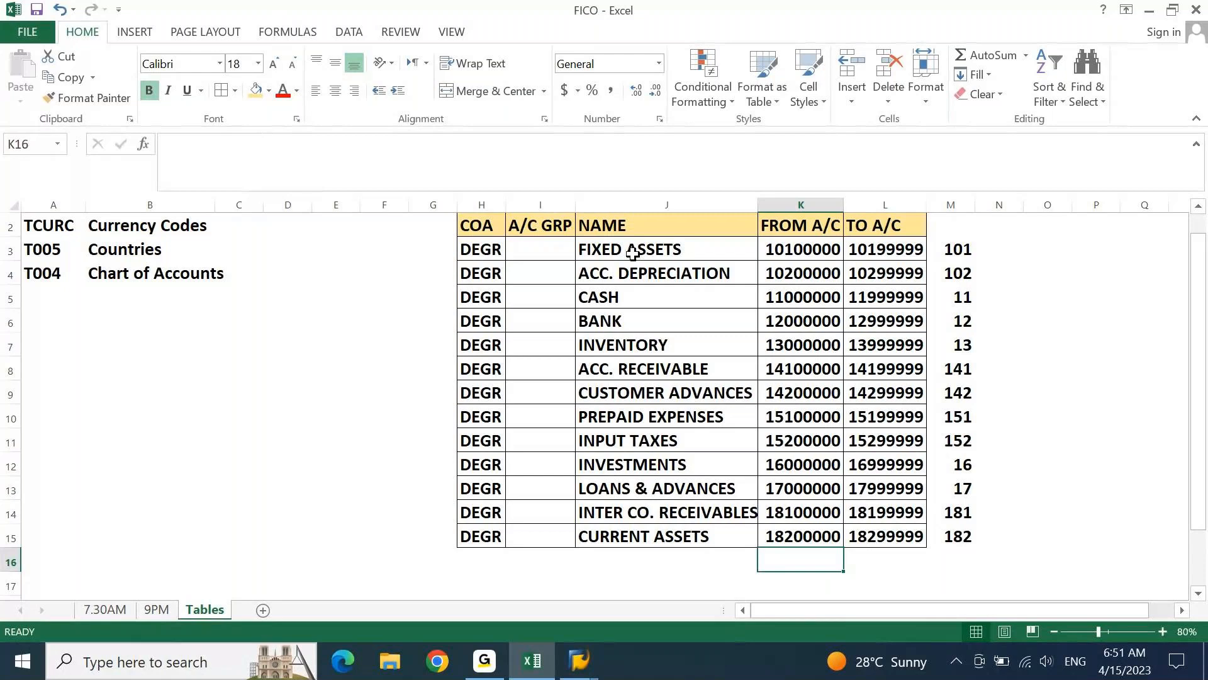
pyautogui.moveTo(632, 254); pyautogui.dragTo(655, 535)
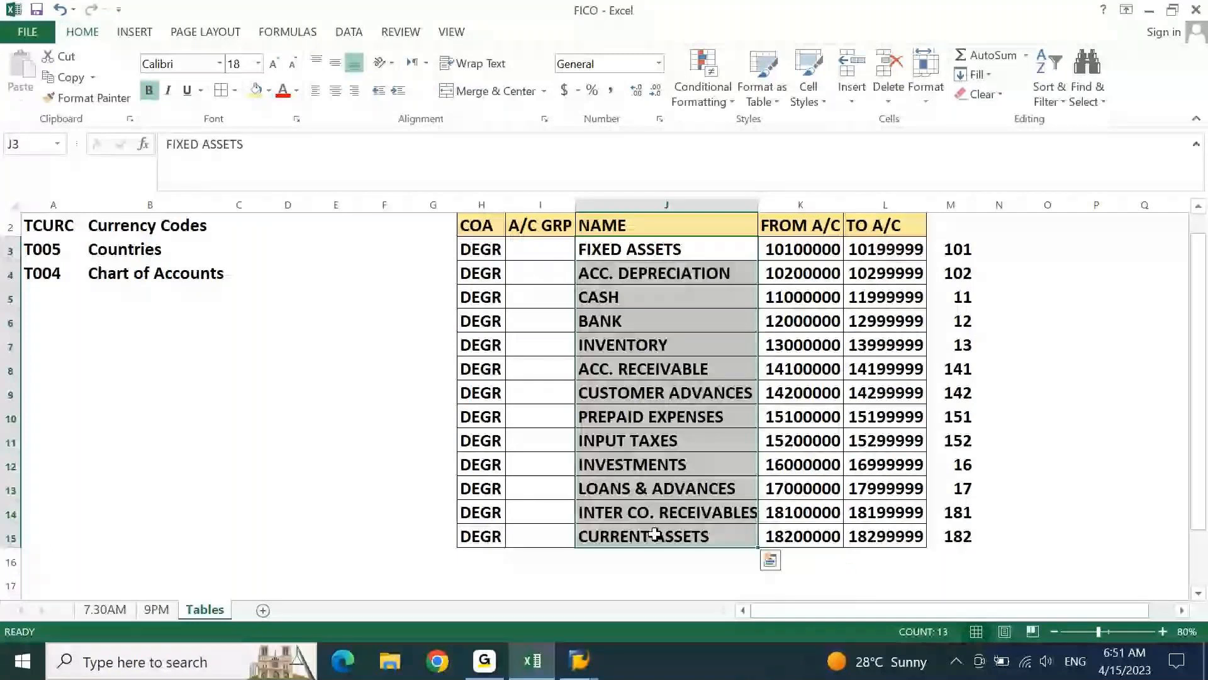
pyautogui.click(611, 339)
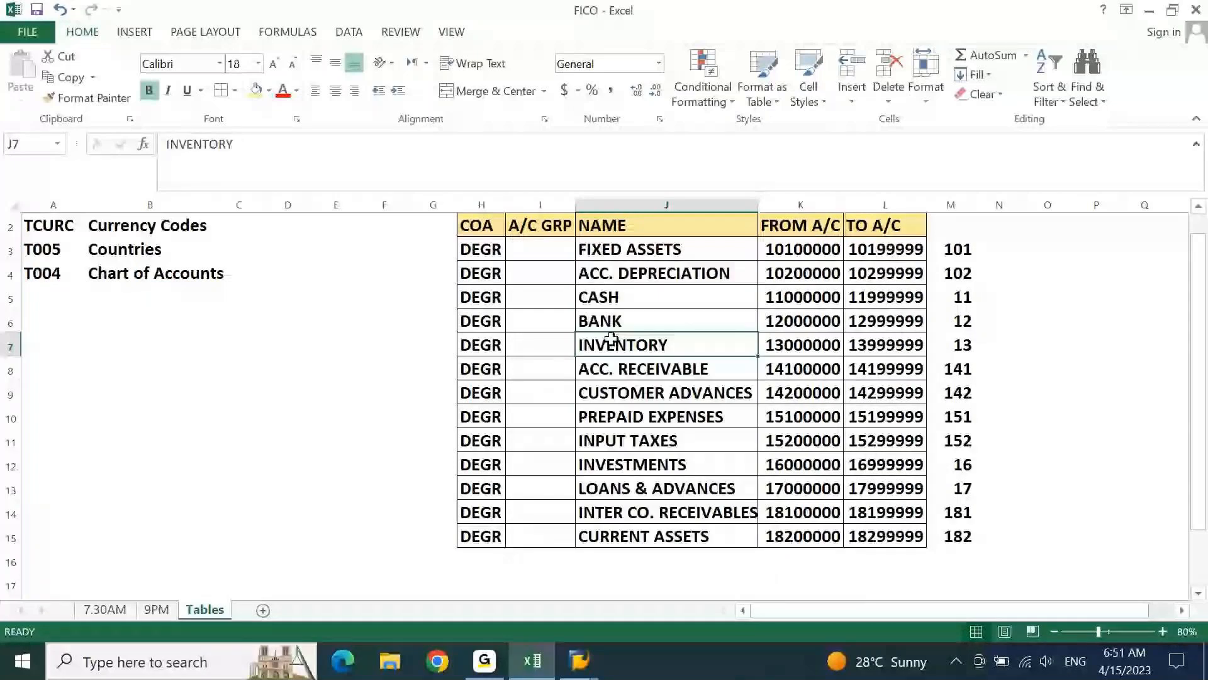
pyautogui.moveTo(629, 416); pyautogui.dragTo(629, 440)
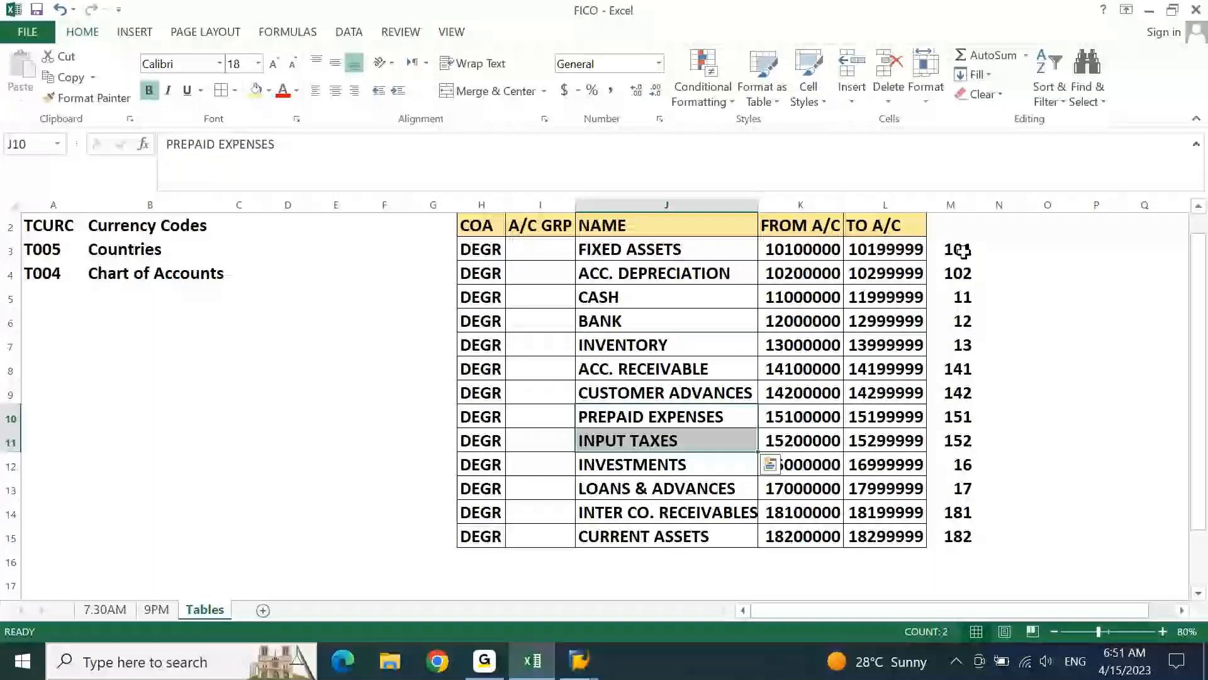
pyautogui.click(963, 251)
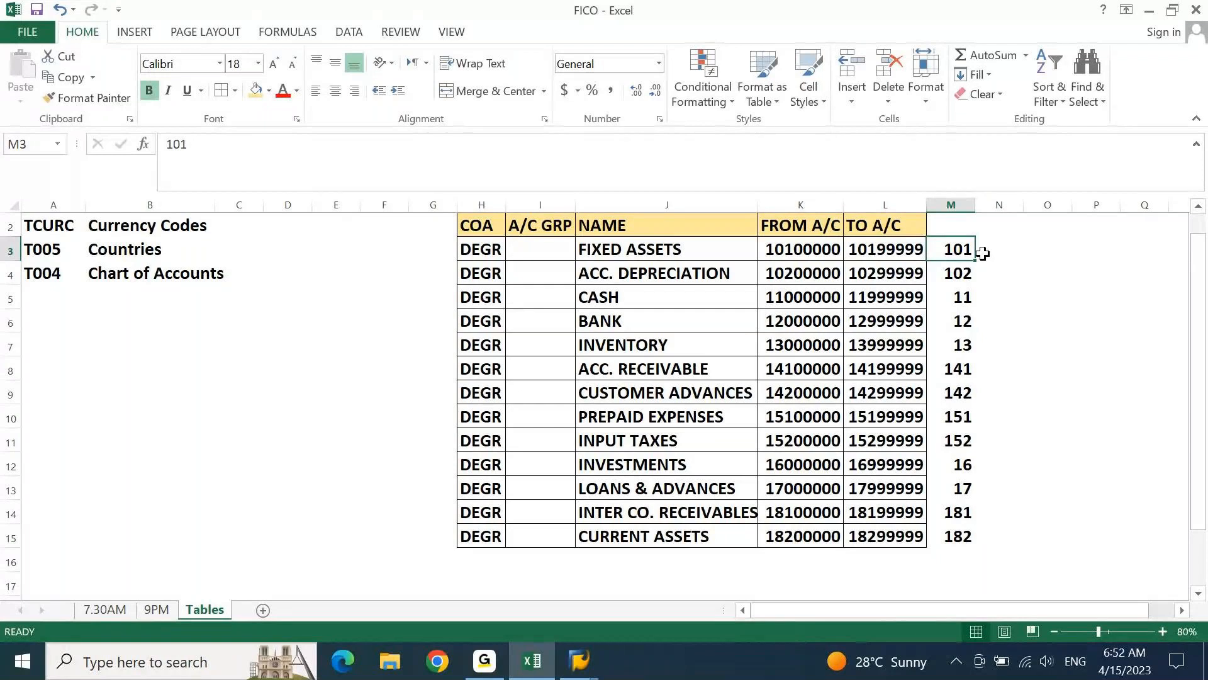
pyautogui.moveTo(969, 252); pyautogui.dragTo(960, 421)
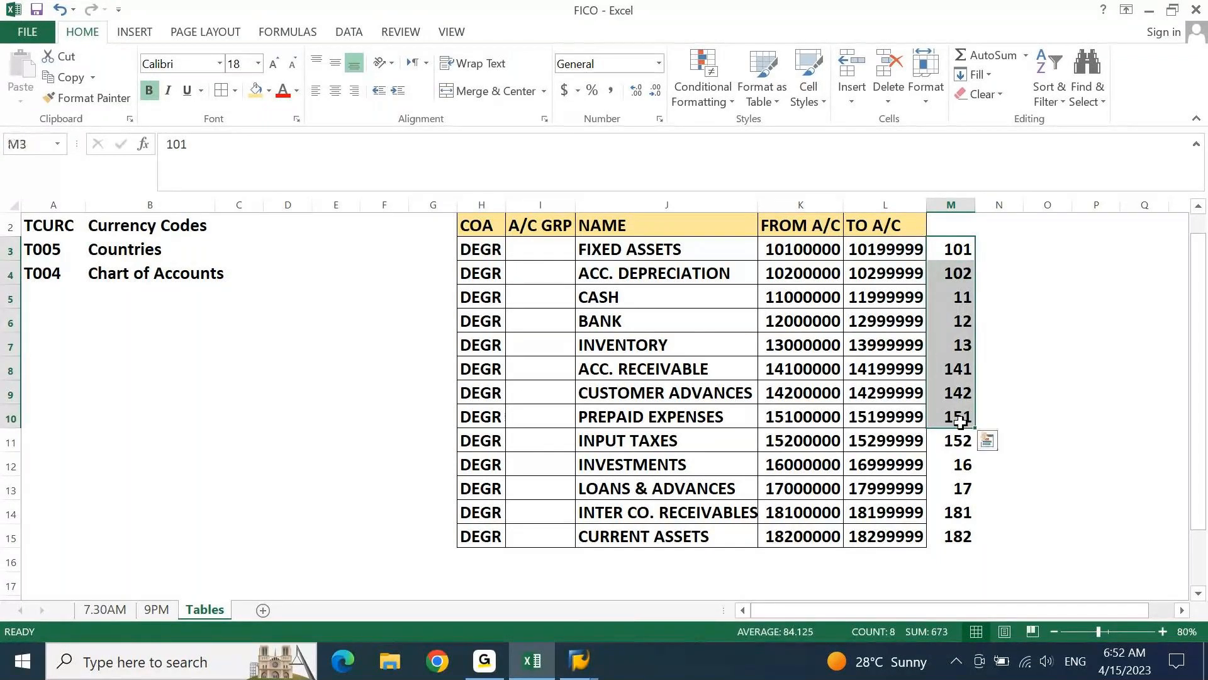
pyautogui.click(1011, 398)
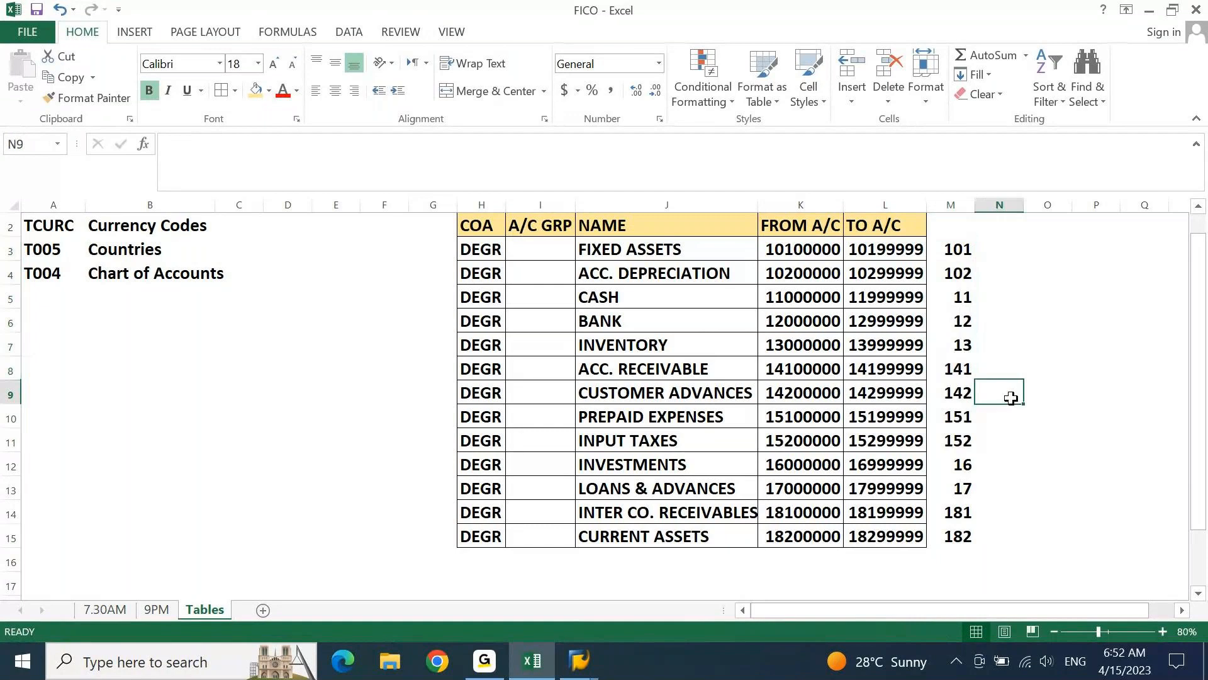
pyautogui.click(1021, 377)
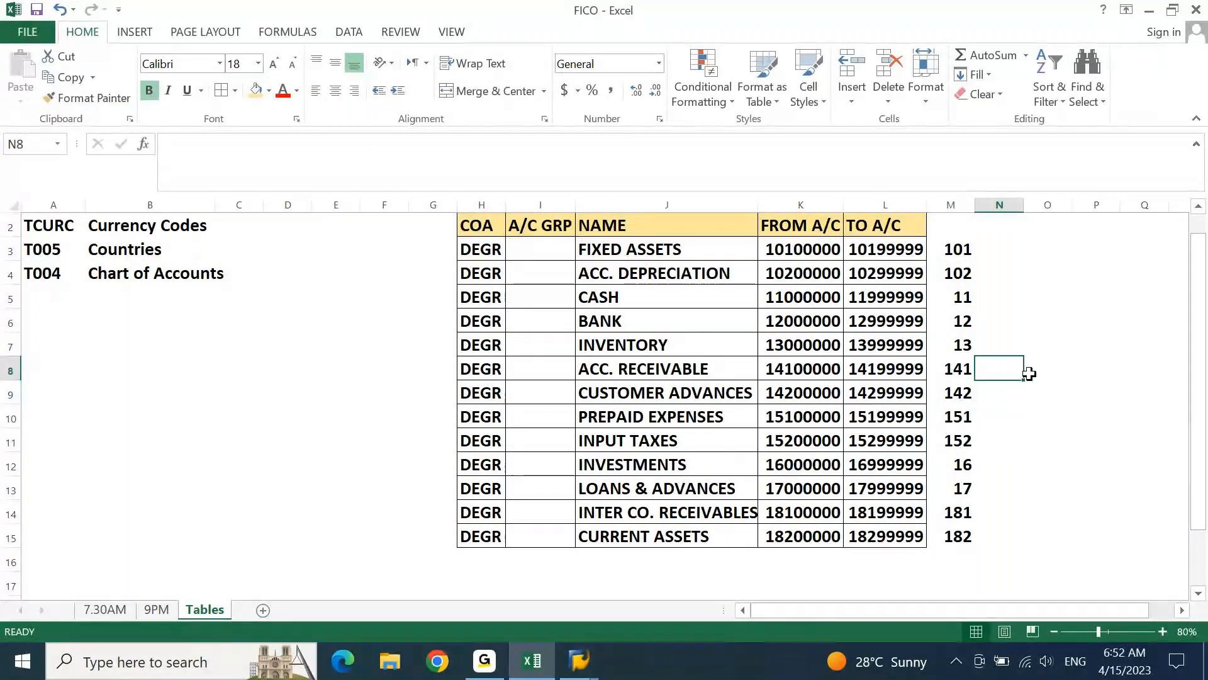
# Enter the notes PNL in O7 and BS in O8 beside the account group table
pyautogui.doubleClick(1037, 349)
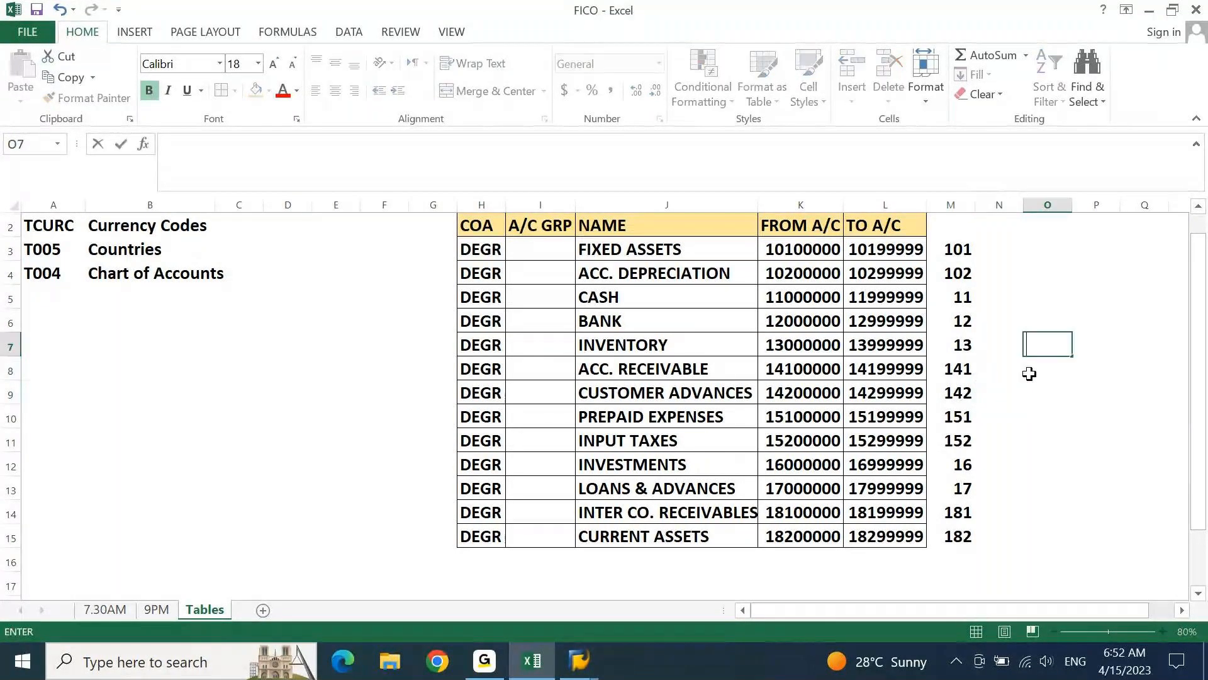
pyautogui.write('PNL')
pyautogui.press('Return')
pyautogui.write('BS')
pyautogui.press('Return')
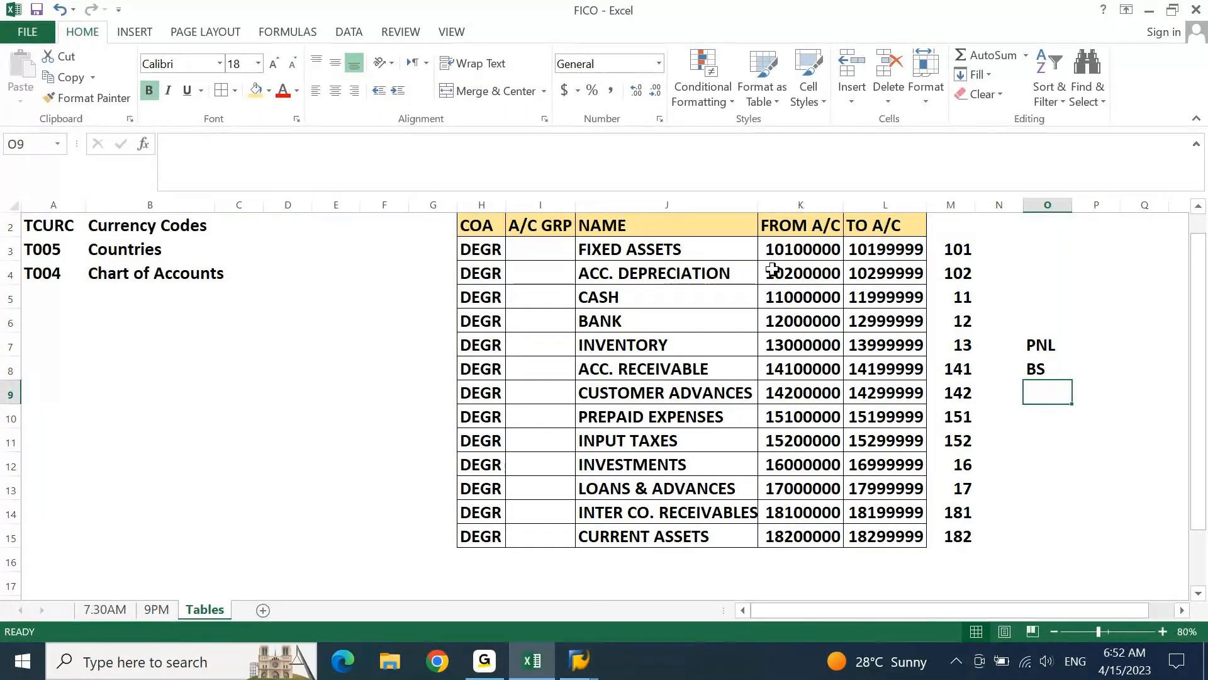
# Review the account names in column J and the COA and A/C GRP columns of the account group table
pyautogui.moveTo(724, 250); pyautogui.dragTo(705, 408)
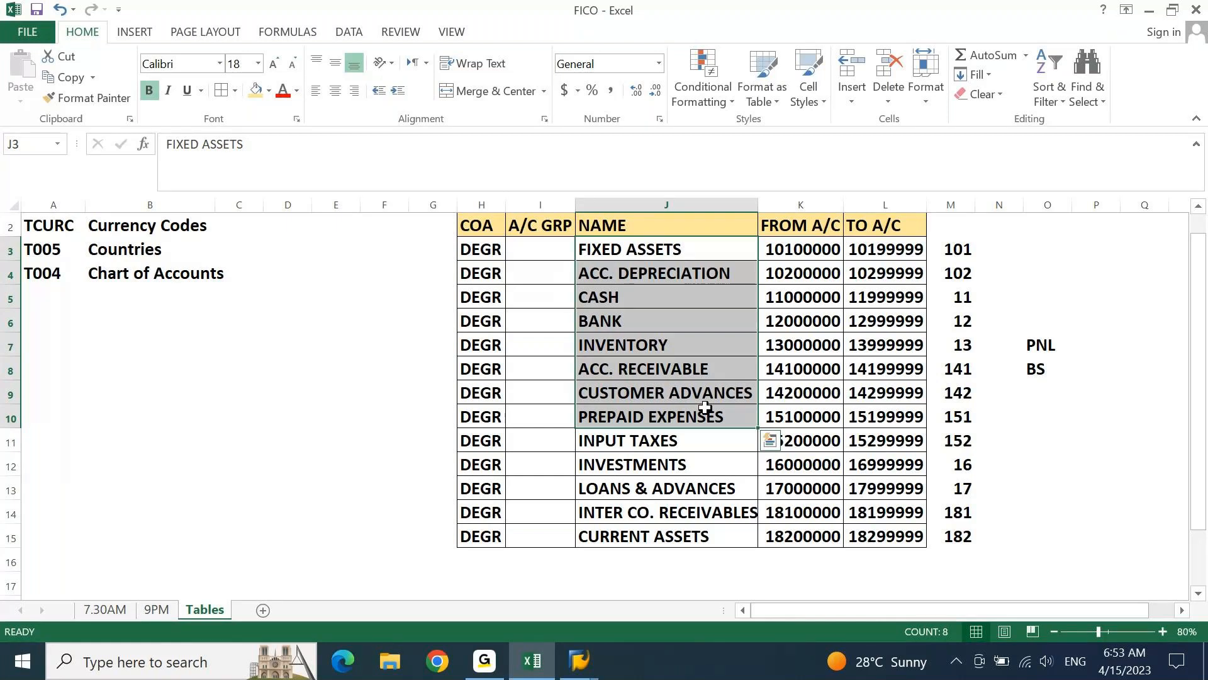
pyautogui.press('Up')
pyautogui.press('Left')
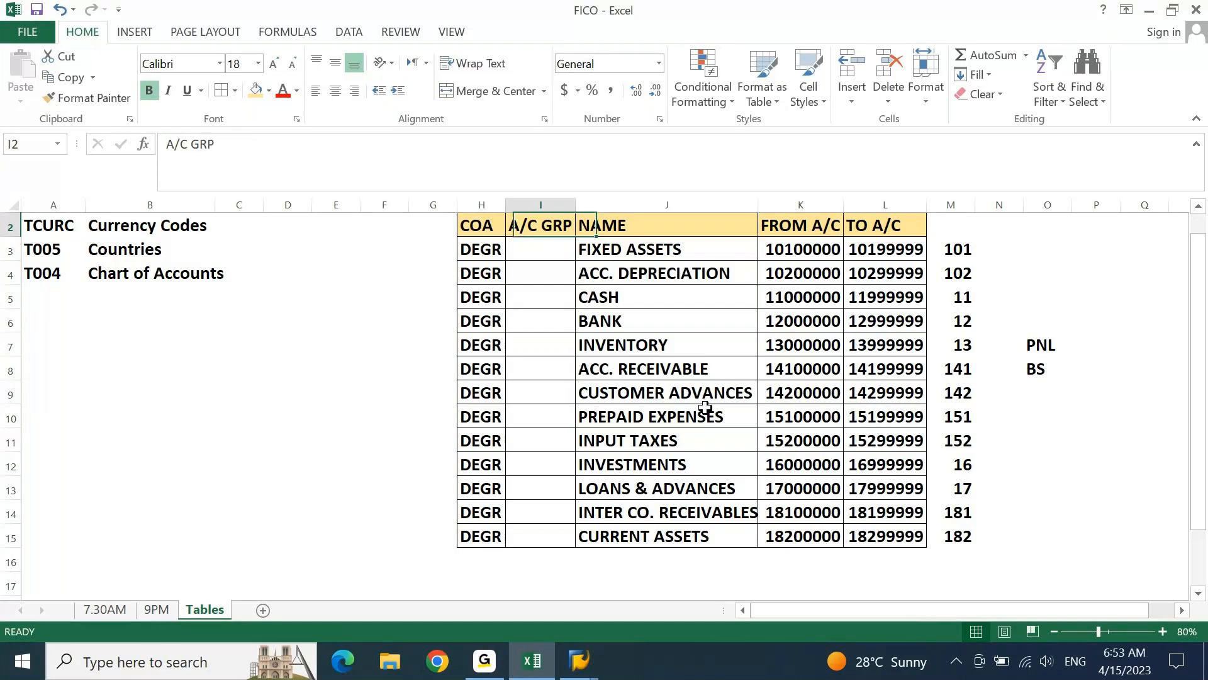
pyautogui.press('Left')
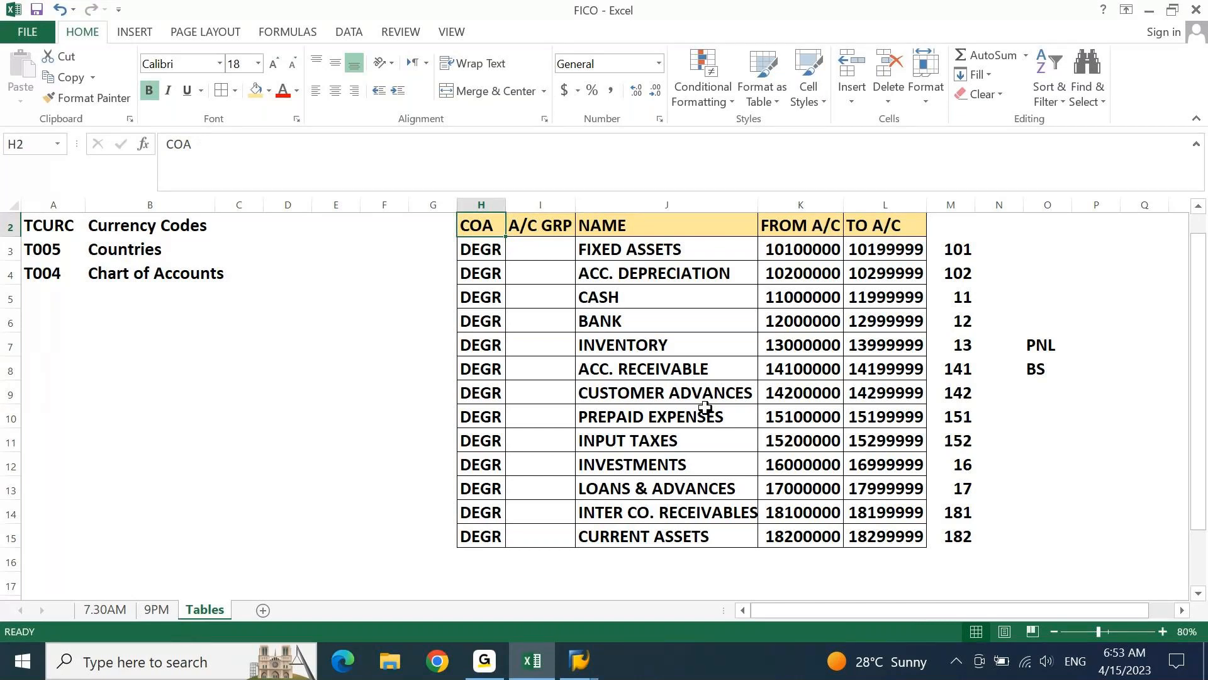
pyautogui.press('Right')
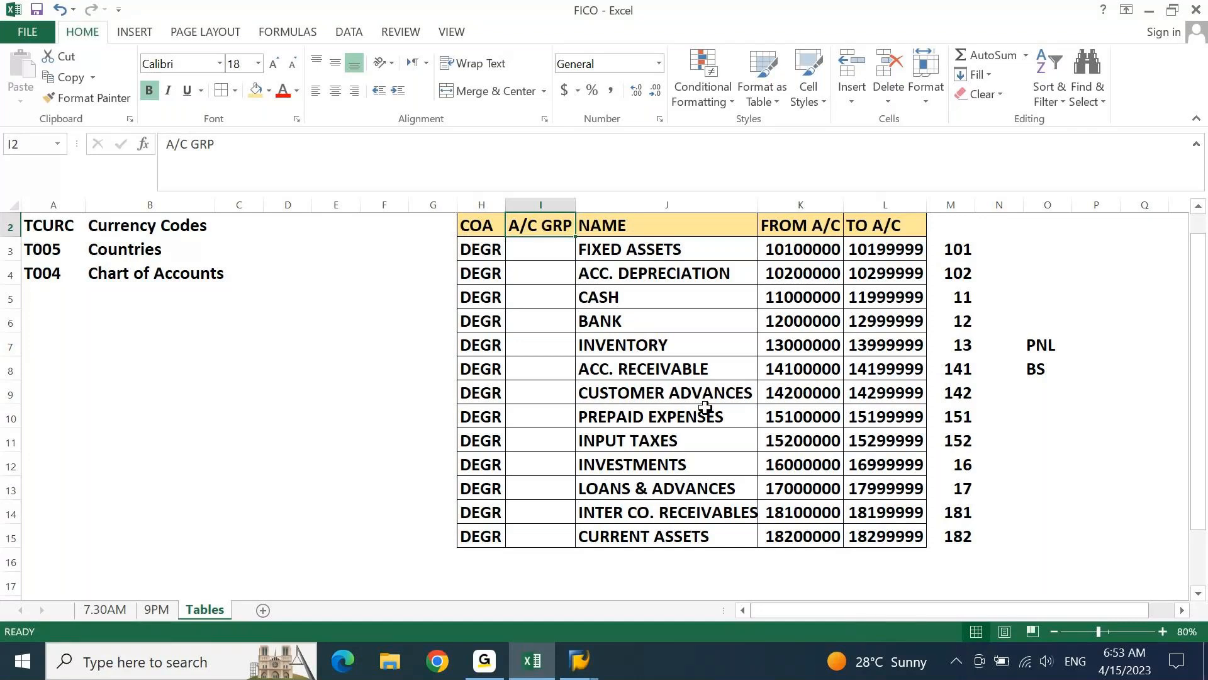
pyautogui.press('Down')
pyautogui.press('Right')
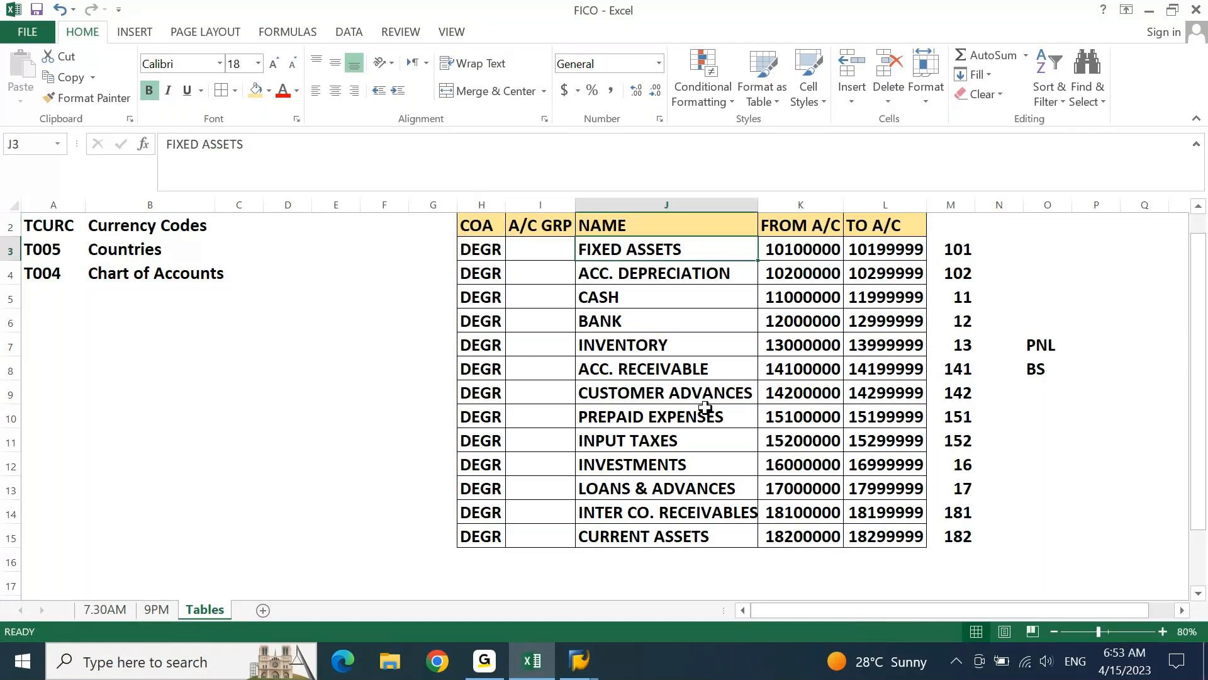
pyautogui.press('Left')
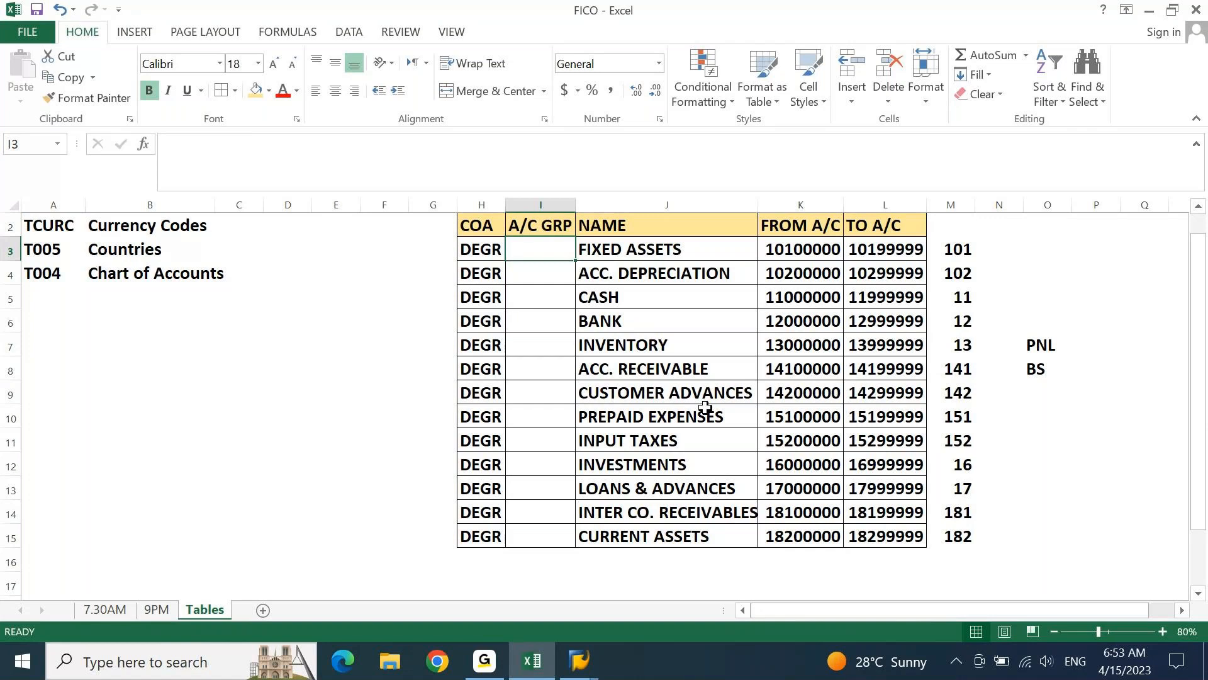
pyautogui.press('Down')
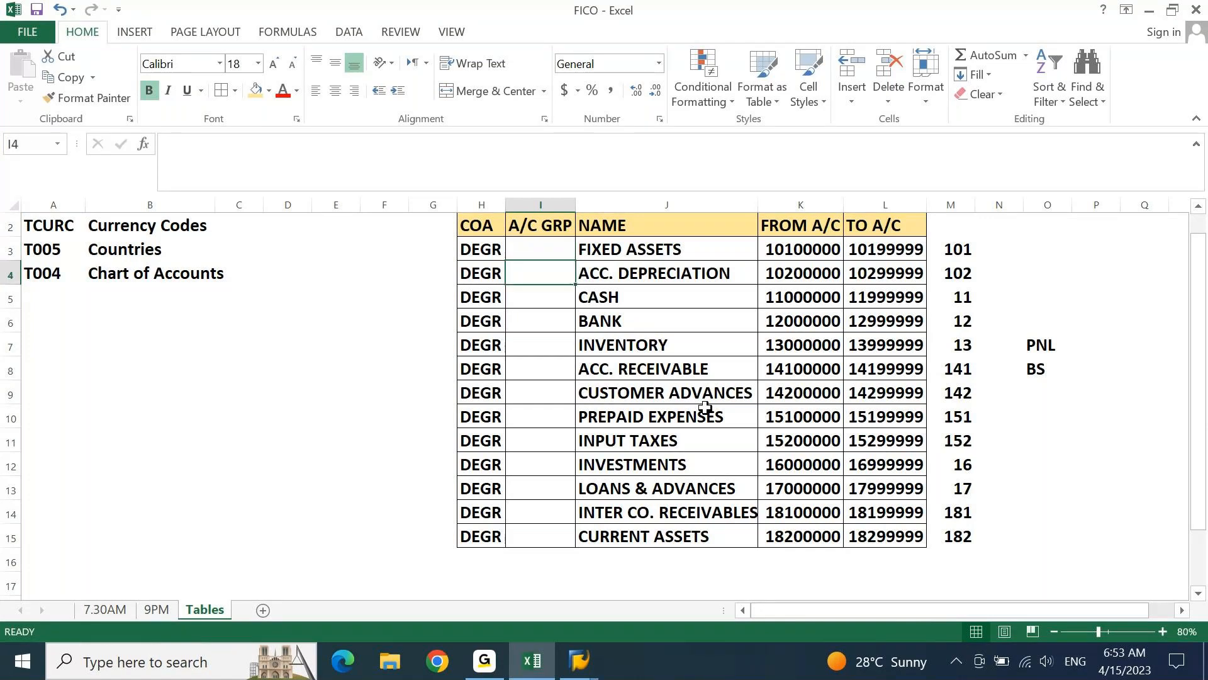
pyautogui.press('Up')
pyautogui.press('Up')
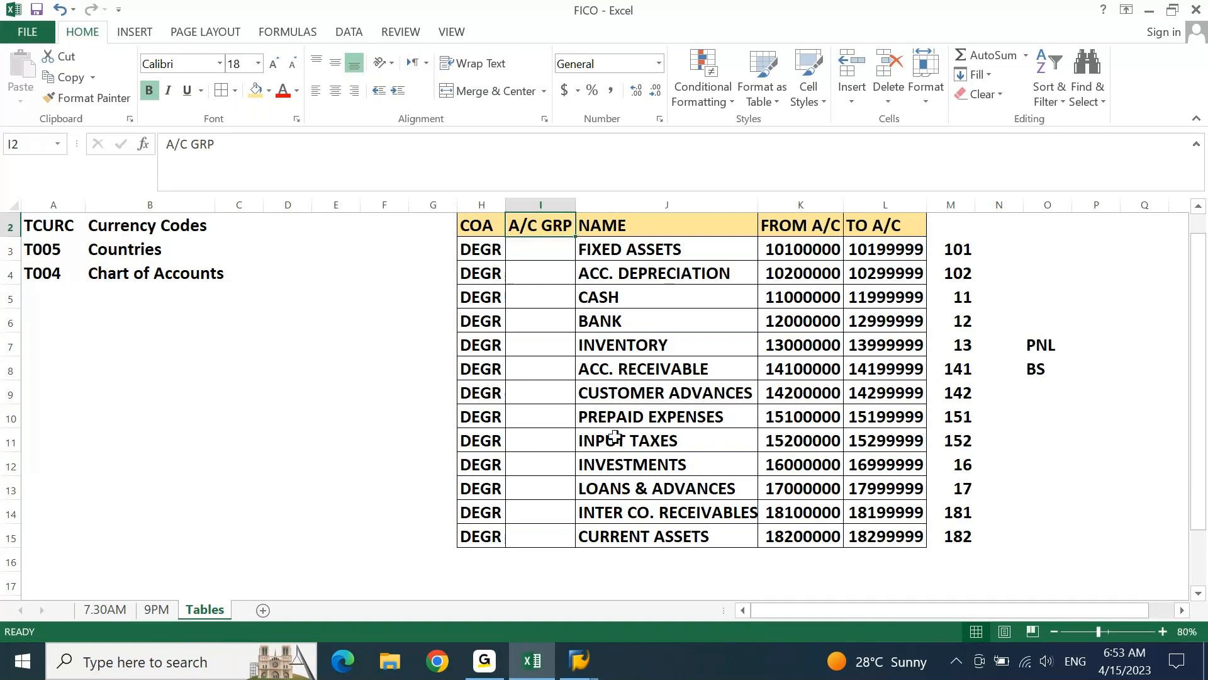
pyautogui.click(549, 250)
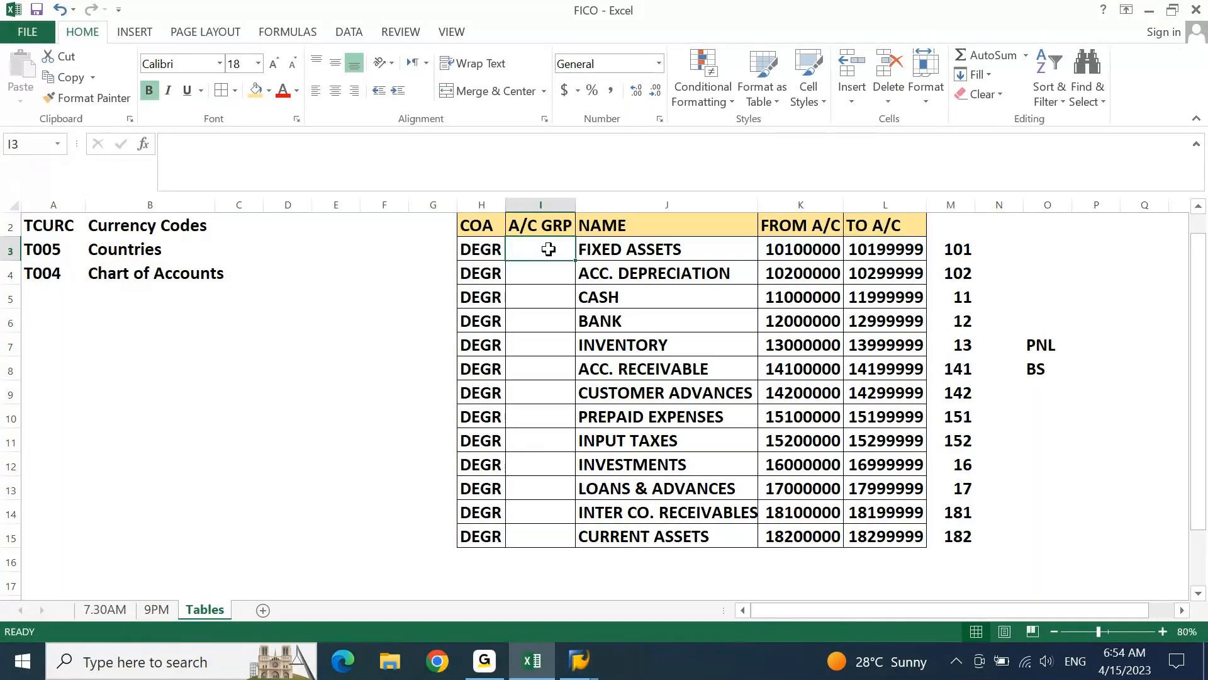
pyautogui.write('DG')
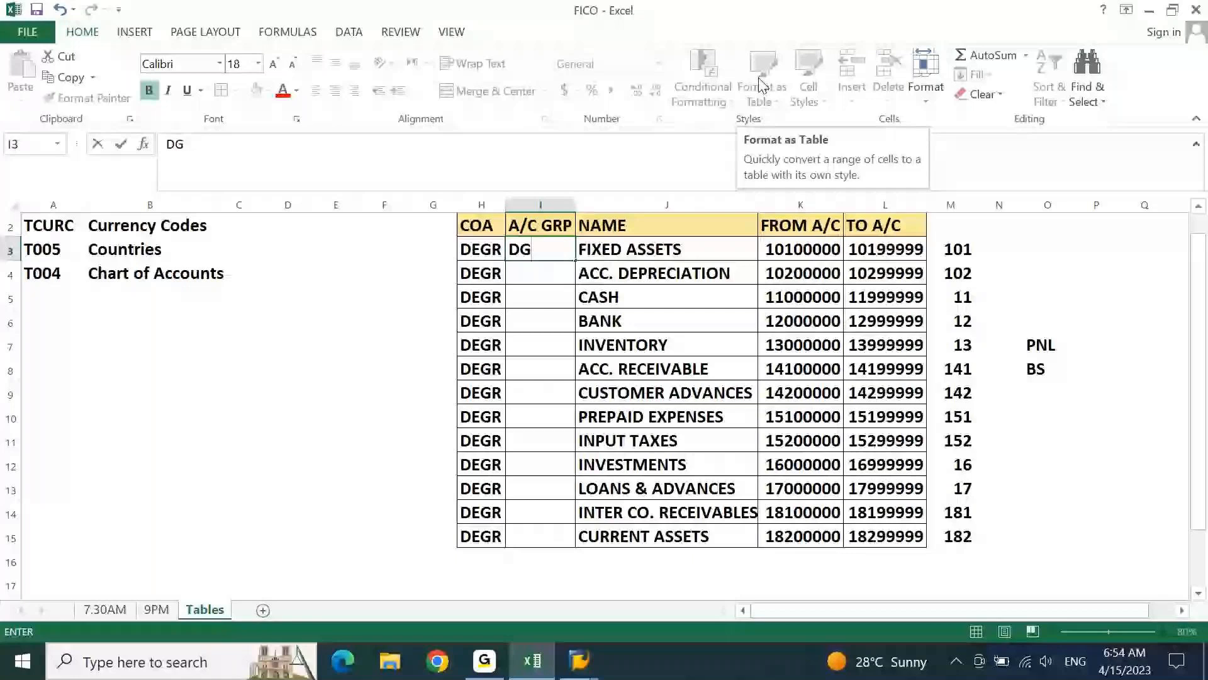
pyautogui.press('BackSpace')
pyautogui.press('BackSpace')
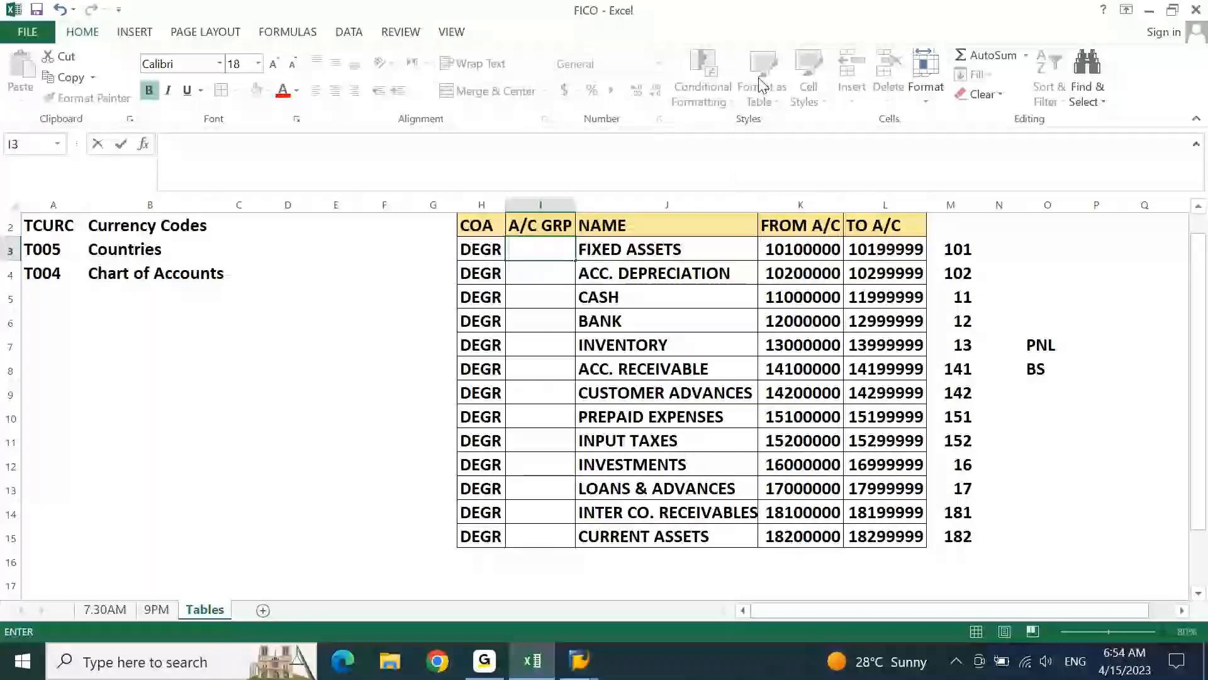
pyautogui.click(885, 321)
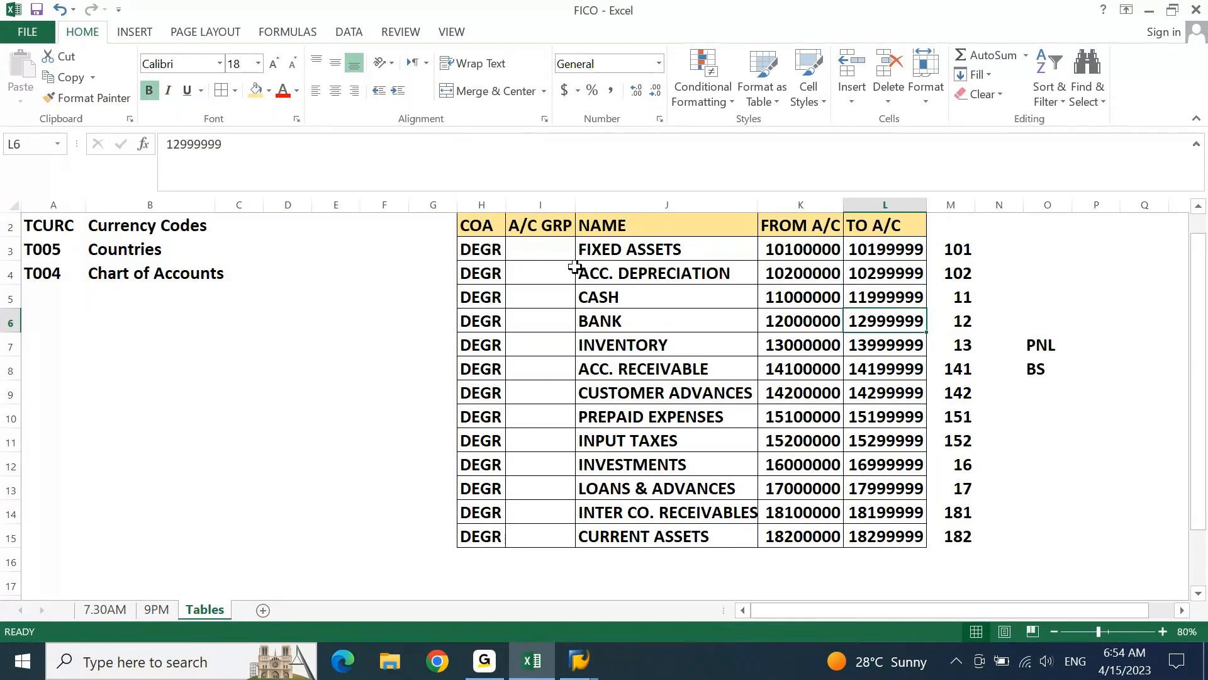
# Enter account group 1010 for FIXED ASSETS in I3 and 1020 for ACC. DEPRECIATION in I4
pyautogui.click(551, 253)
pyautogui.write('1010')
pyautogui.press('Return')
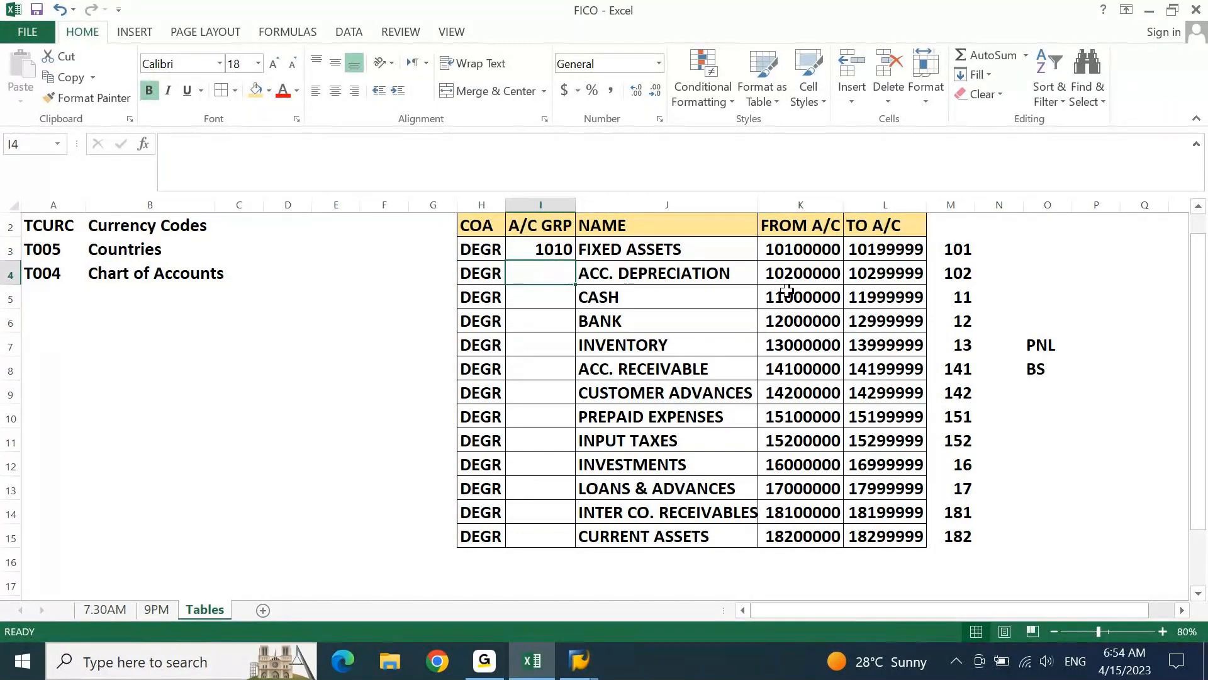
pyautogui.write('1020')
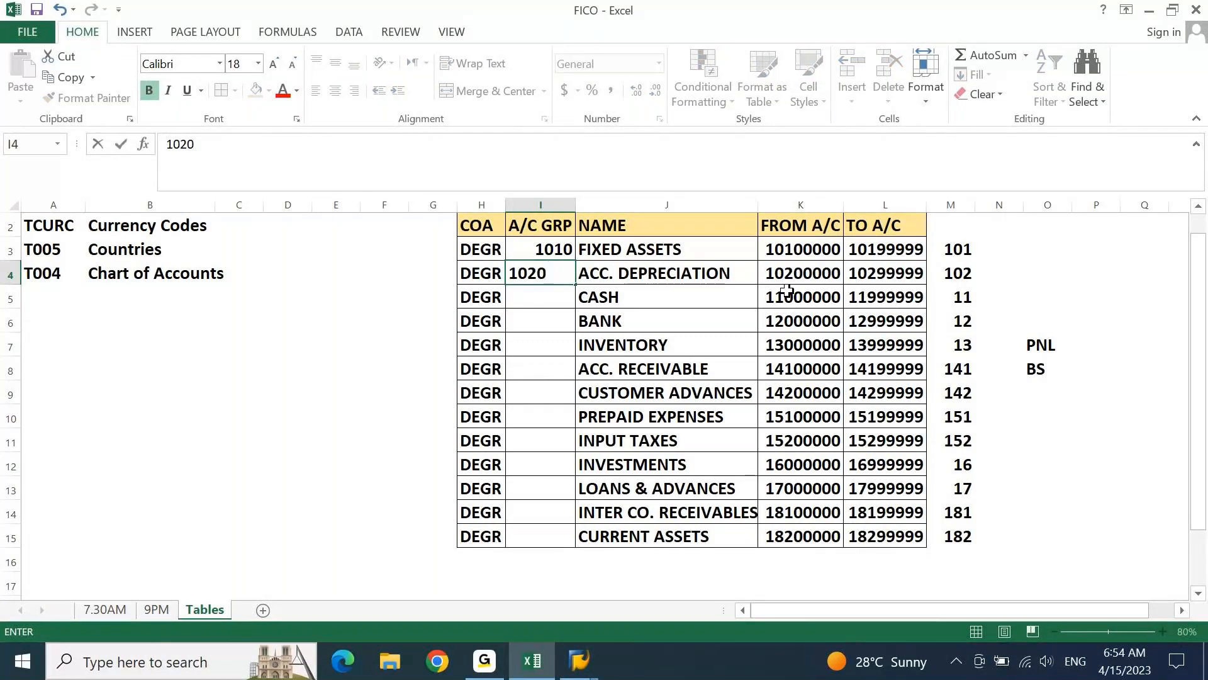
pyautogui.press('Return')
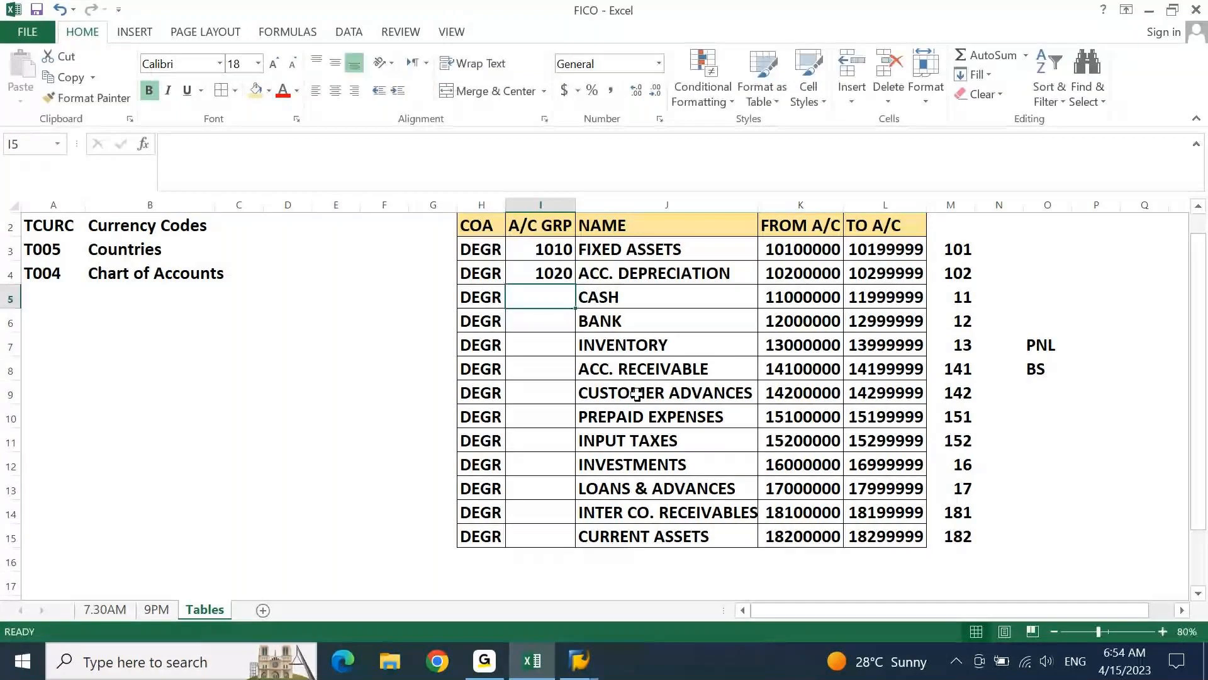
# Enter account group 1100 for CASH in I5 and 1200 for BANK in I6
pyautogui.write('11')
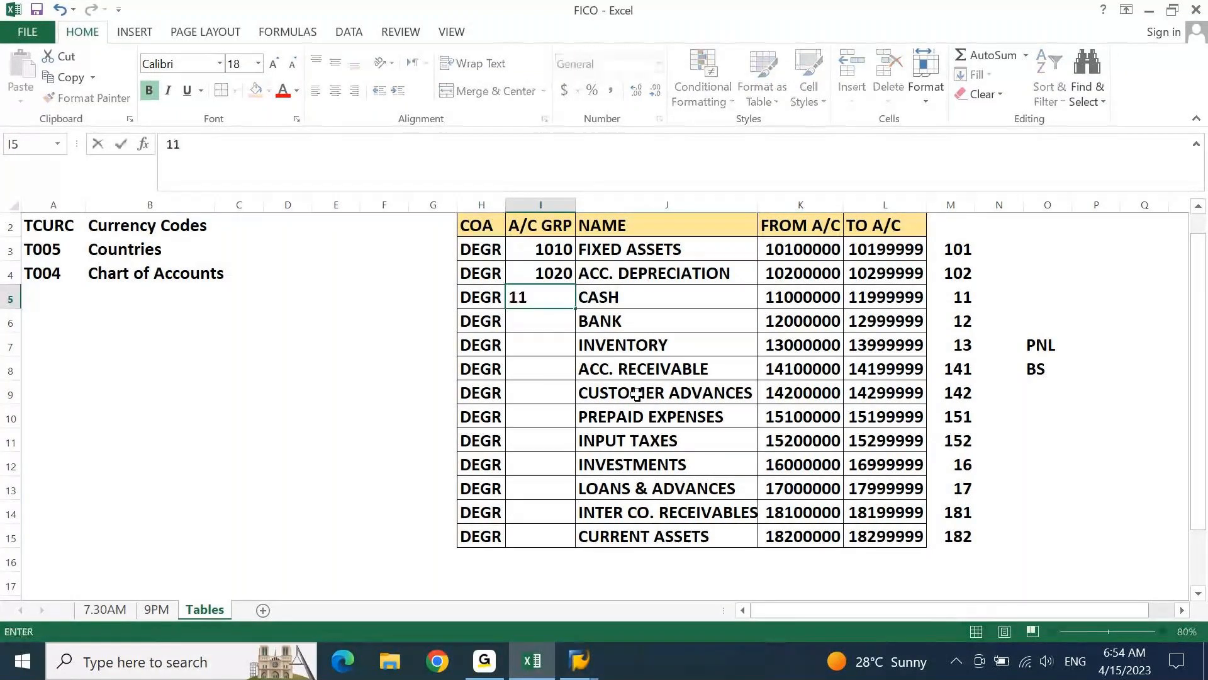
pyautogui.write('00')
pyautogui.press('Return')
pyautogui.write('1')
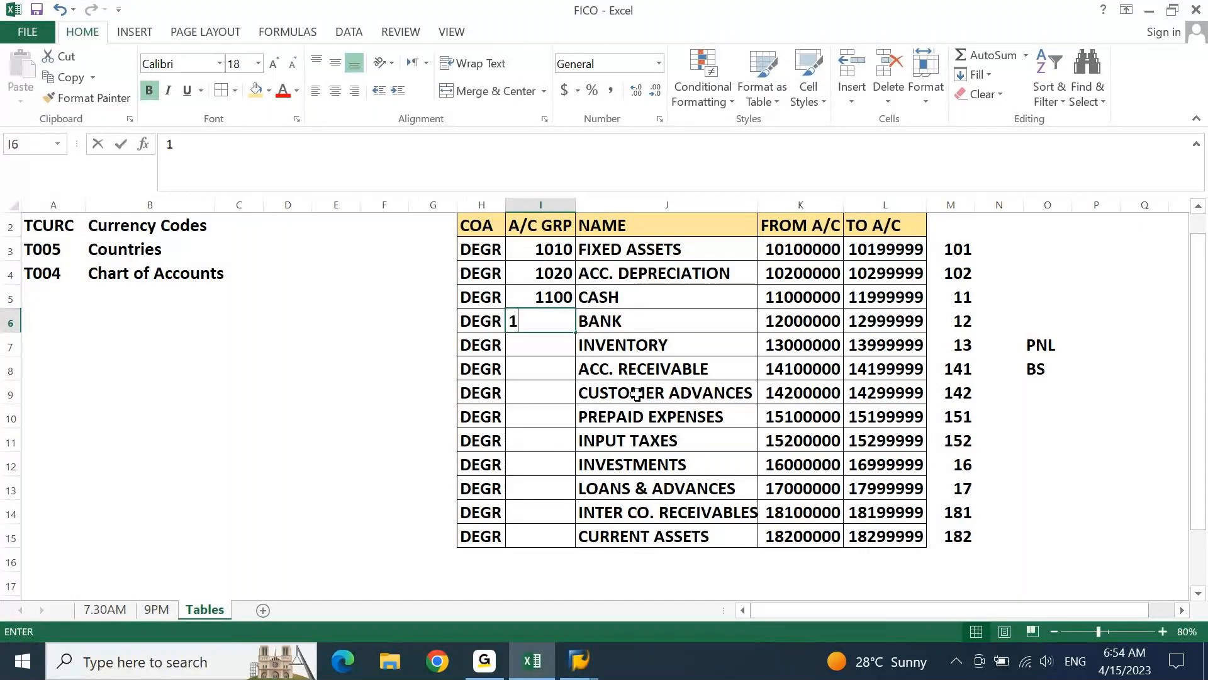
pyautogui.write('200')
pyautogui.press('Return')
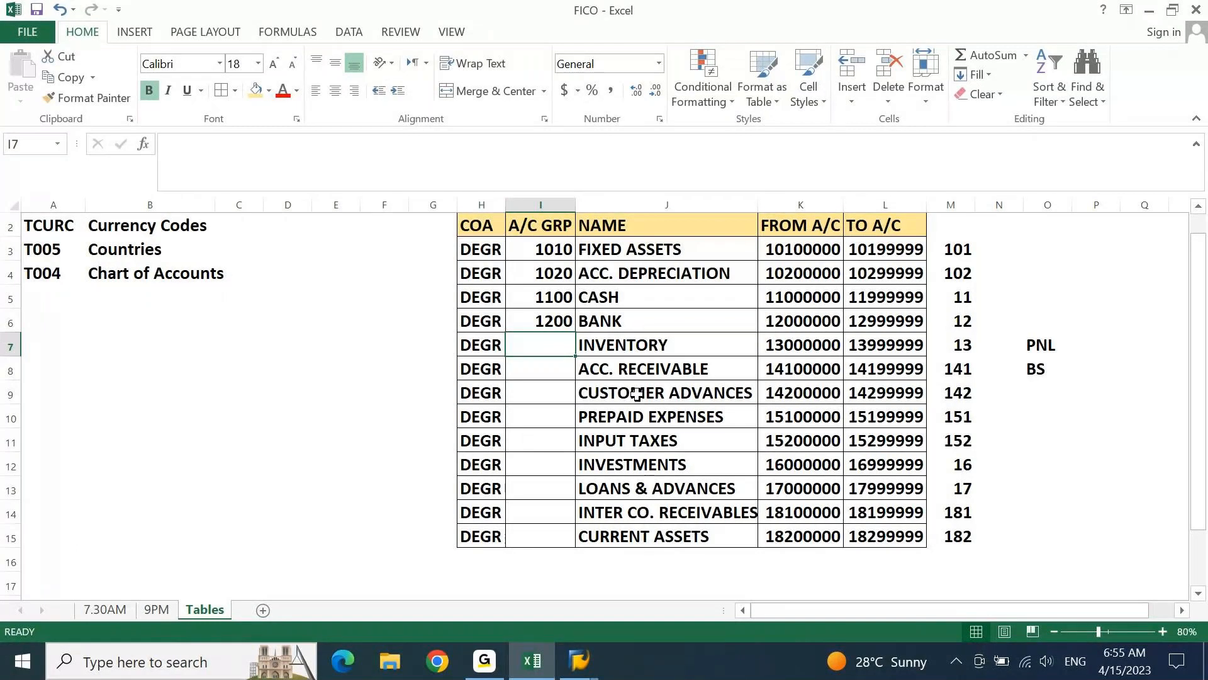
# Clear the numeric account group codes from I3:I6
pyautogui.press('Up')
pyautogui.hotkey('shift', 'Up')
pyautogui.hotkey('shift', 'Up')
pyautogui.hotkey('shift', 'Up')
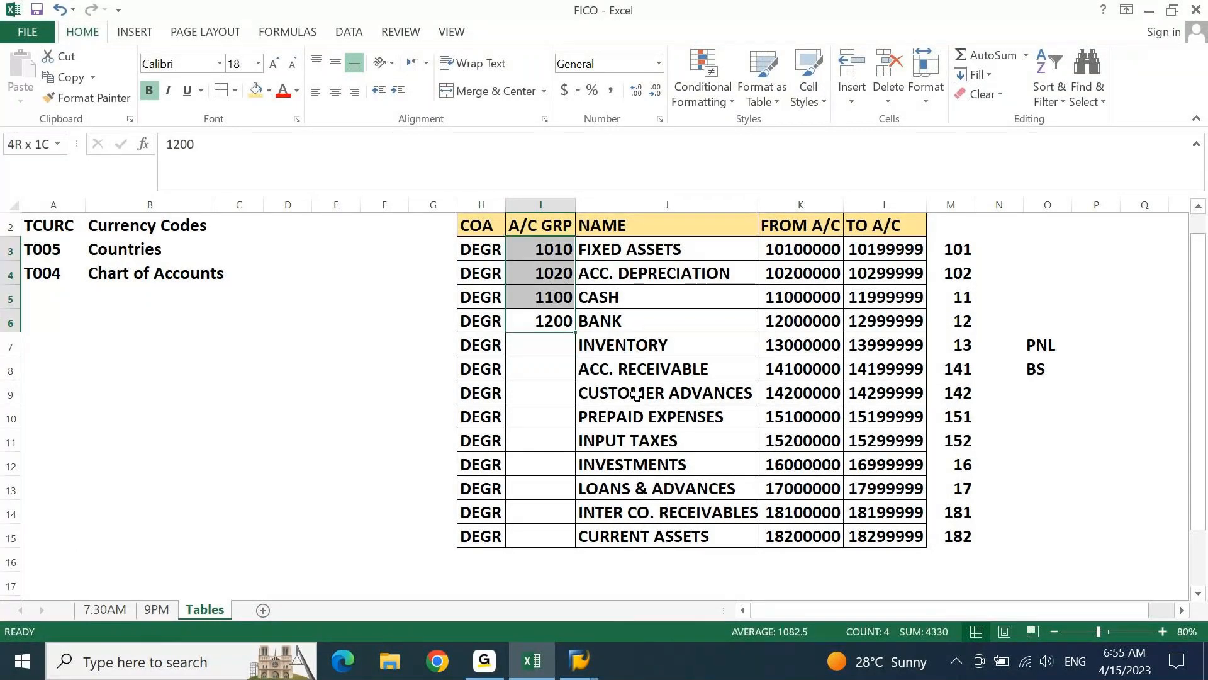
pyautogui.press('Delete')
# Enter the letter-based account group code DGFA for FIXED ASSETS in I3
pyautogui.press('Up')
pyautogui.press('Up')
pyautogui.press('Up')
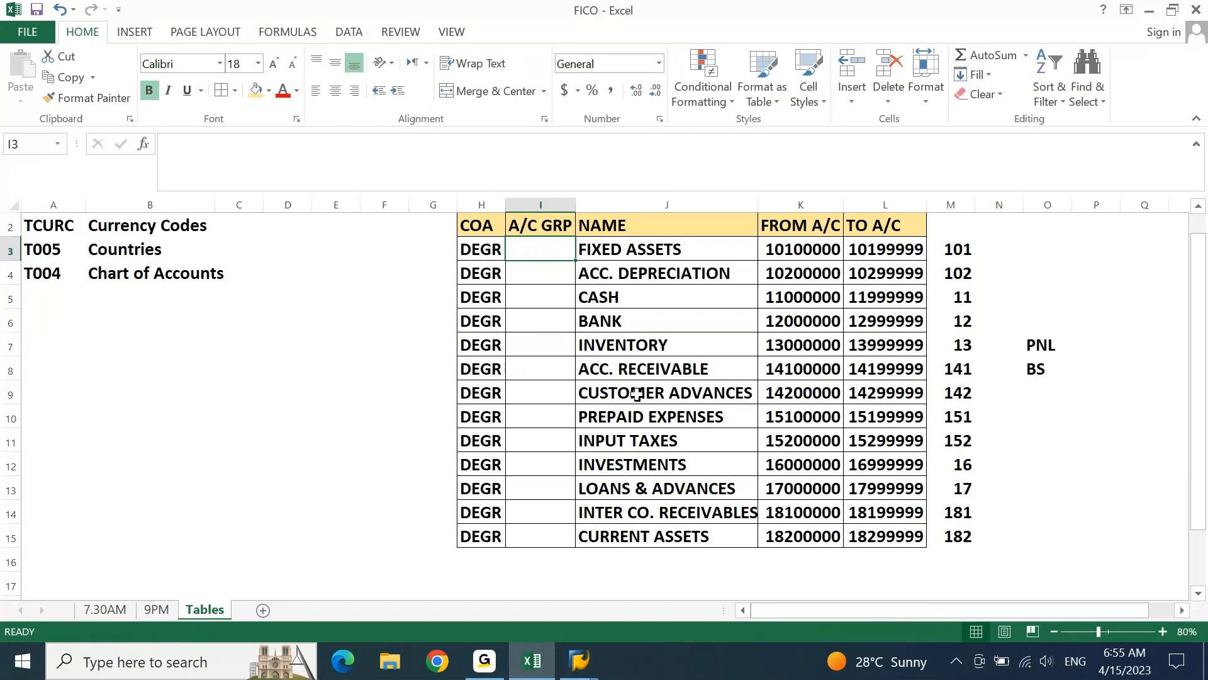
pyautogui.write('D')
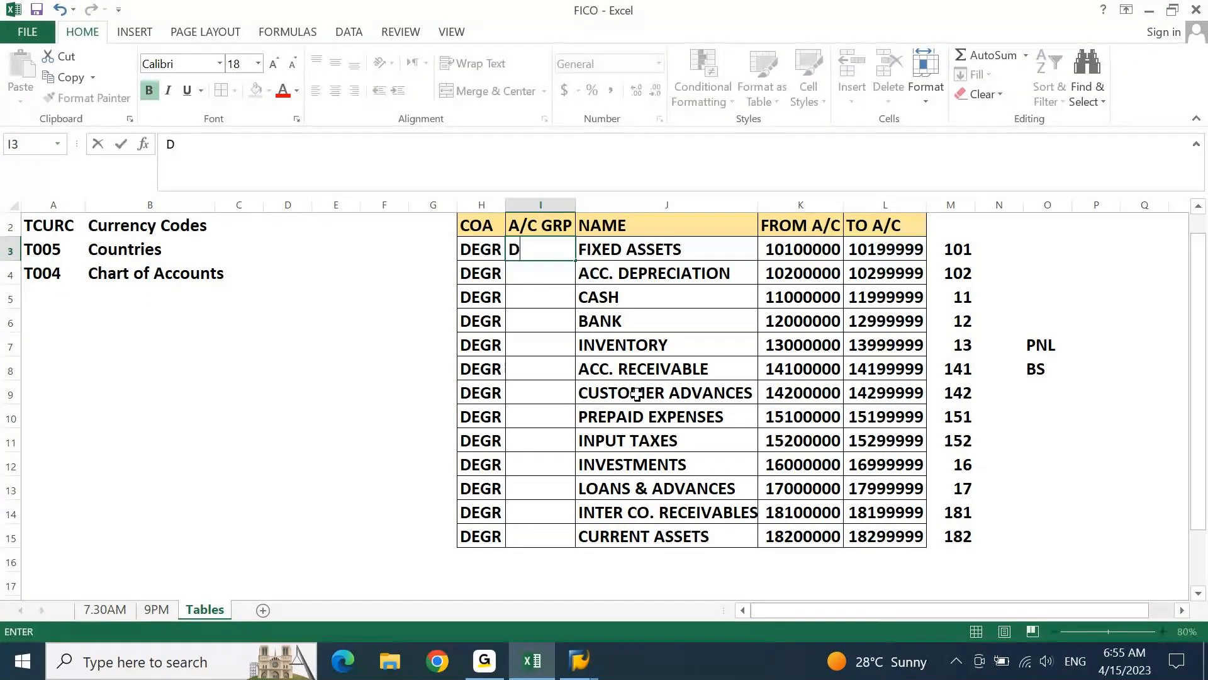
pyautogui.write('GFA')
pyautogui.press('Return')
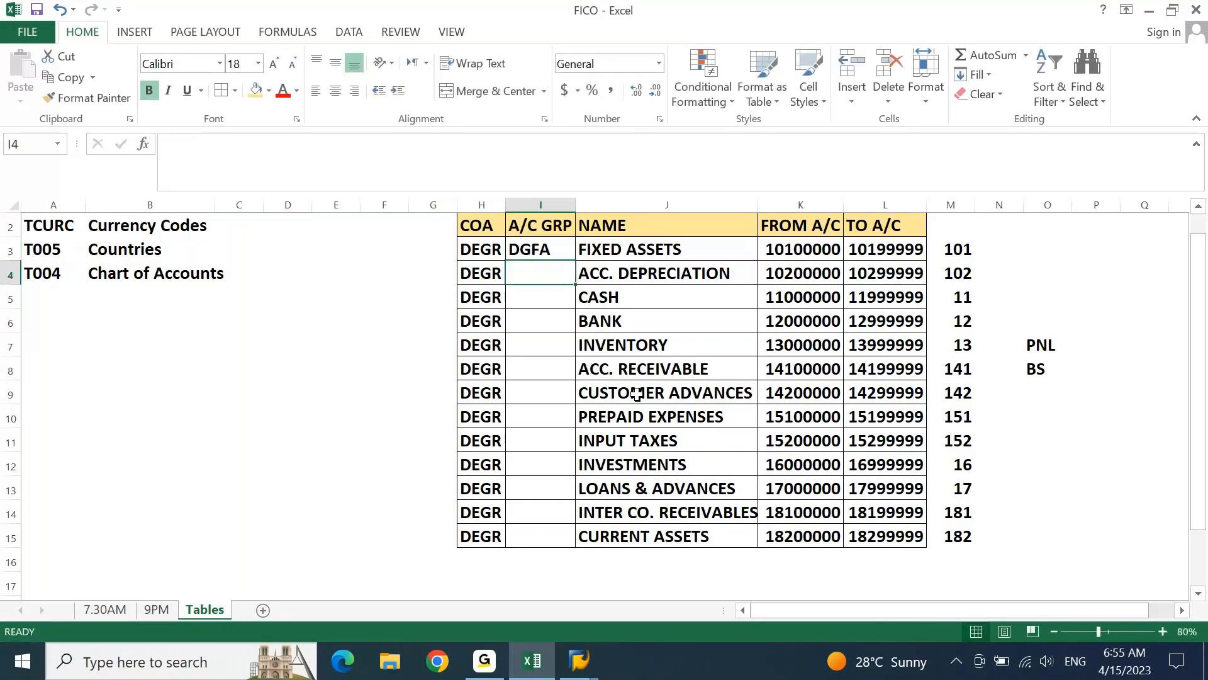
# Enter account group code DGADE for ACC. DEPRECIATION in I4, accepting the suggested fill for the rows below
pyautogui.write('DG')
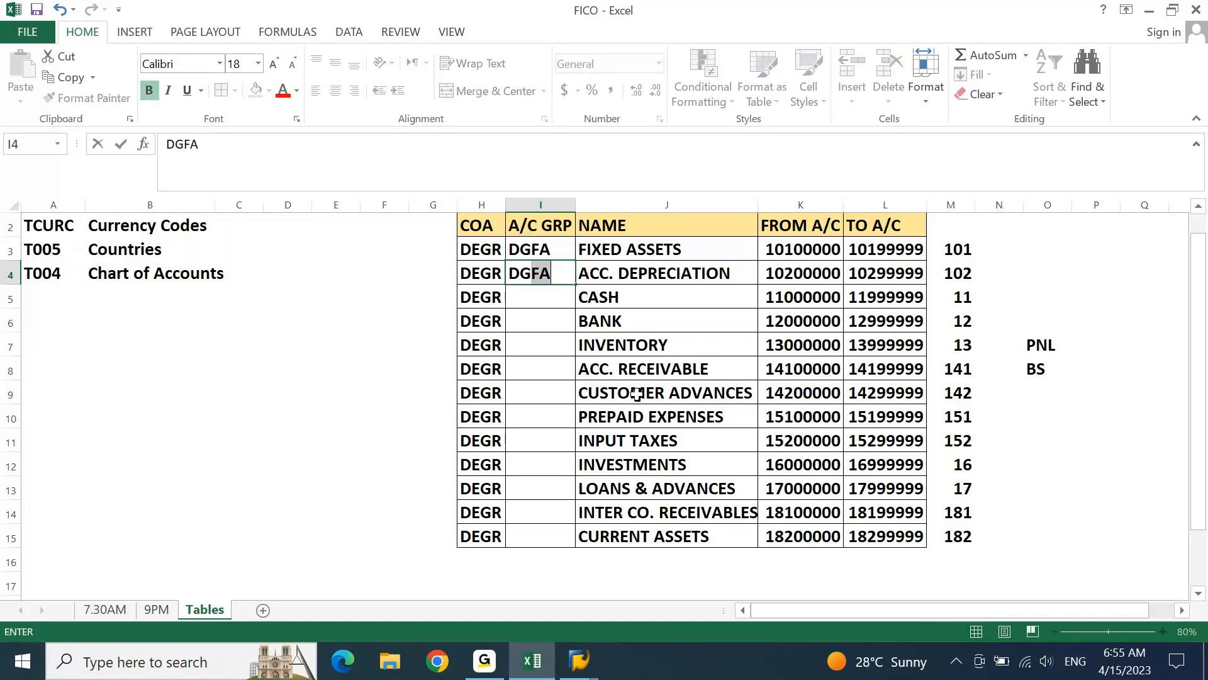
pyautogui.write('AD')
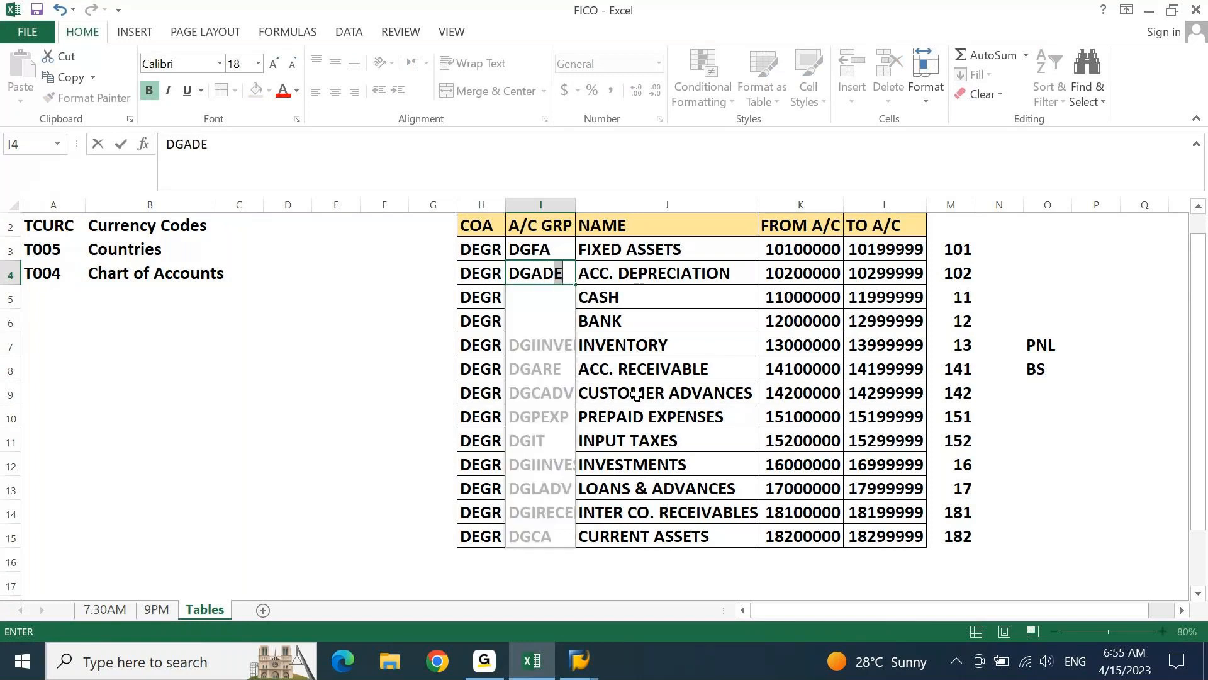
pyautogui.press('Return')
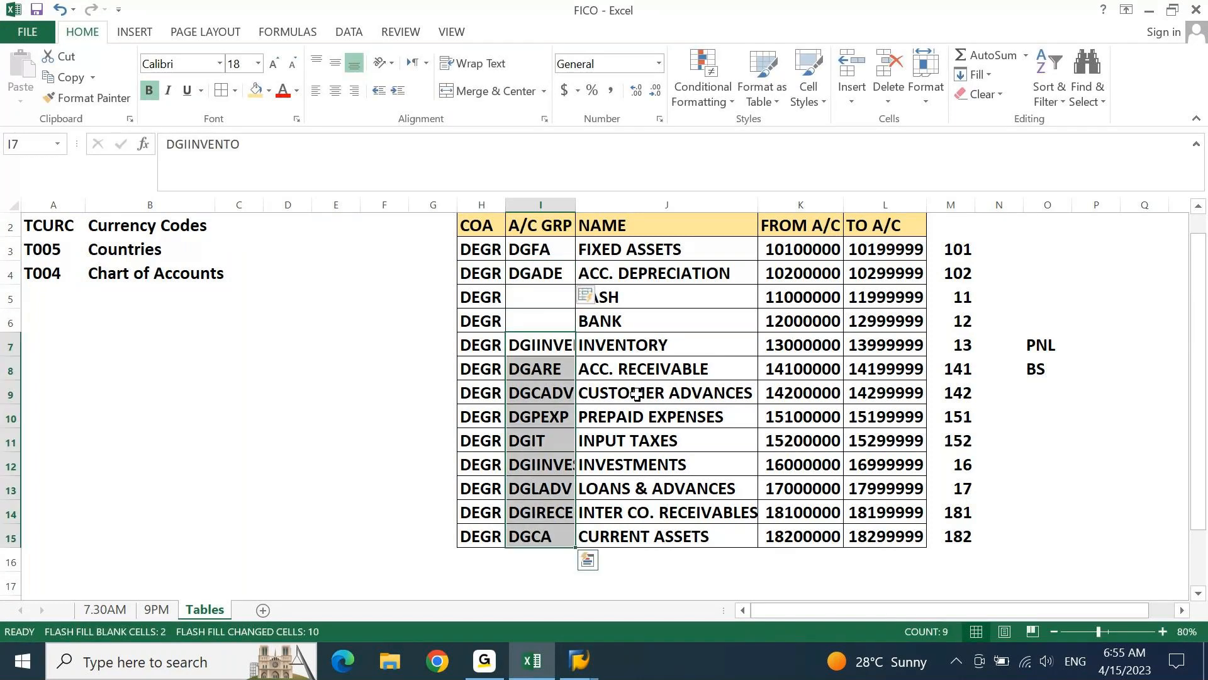
# Clear the filled account group codes in I7:I15, and undo the last changes in the A/C GRP column
pyautogui.press('Delete')
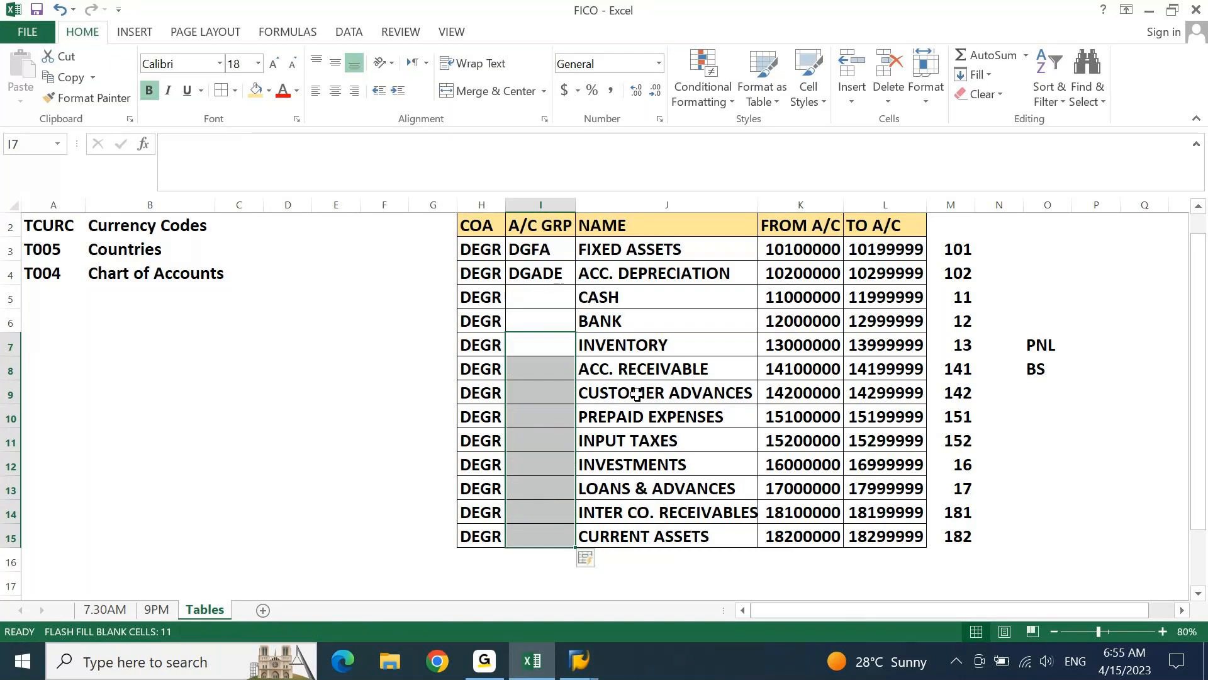
pyautogui.hotkey('ctrl', 'z')
pyautogui.hotkey('ctrl', 'z')
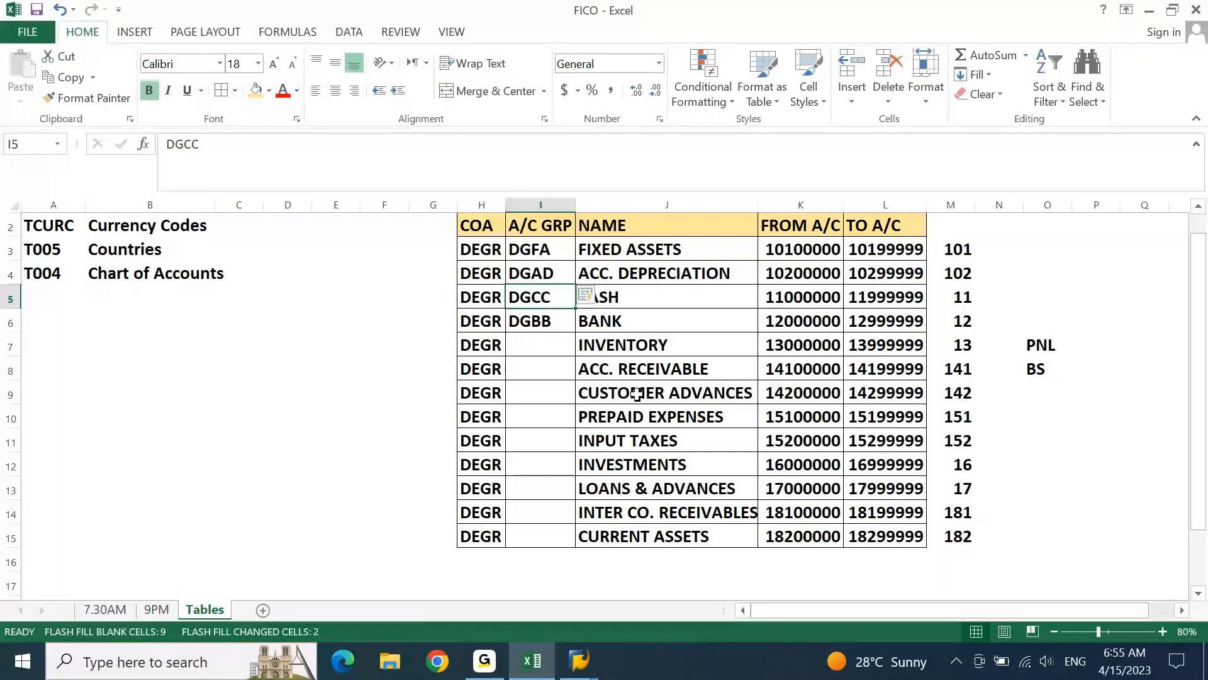
# Clear the letter-based account group codes from I3:I6 and return to I3
pyautogui.press('Up')
pyautogui.press('Up')
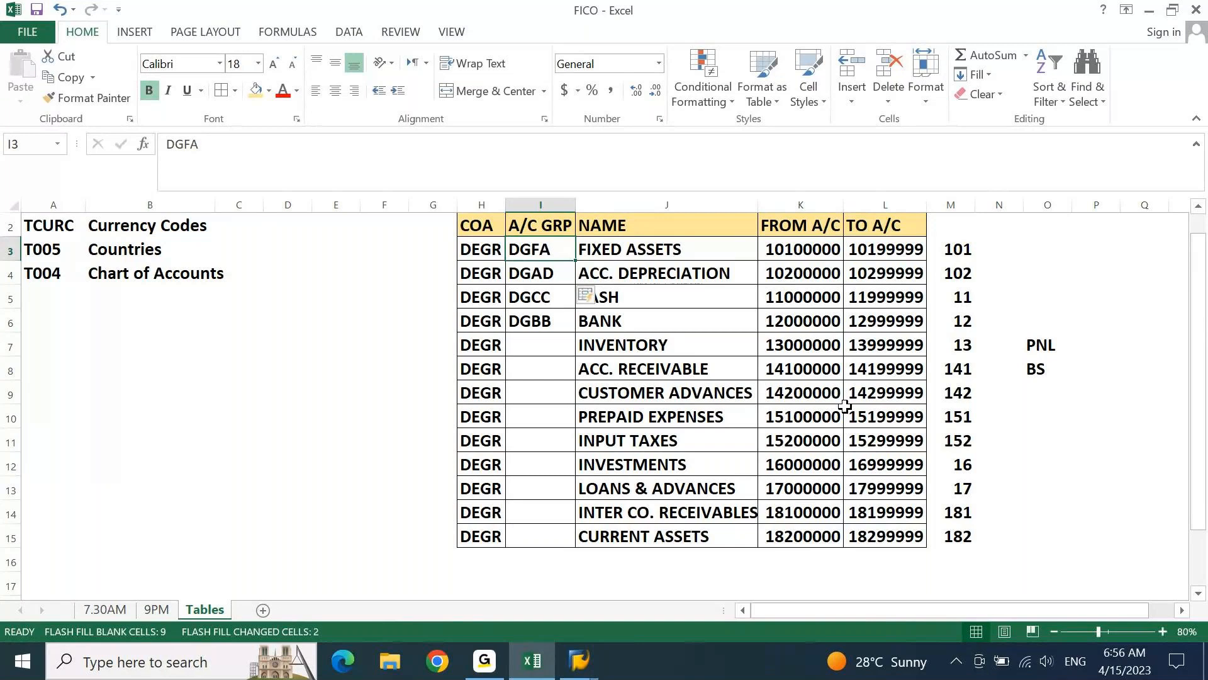
pyautogui.hotkey('ctrl', 'shift', 'Down')
pyautogui.press('Delete')
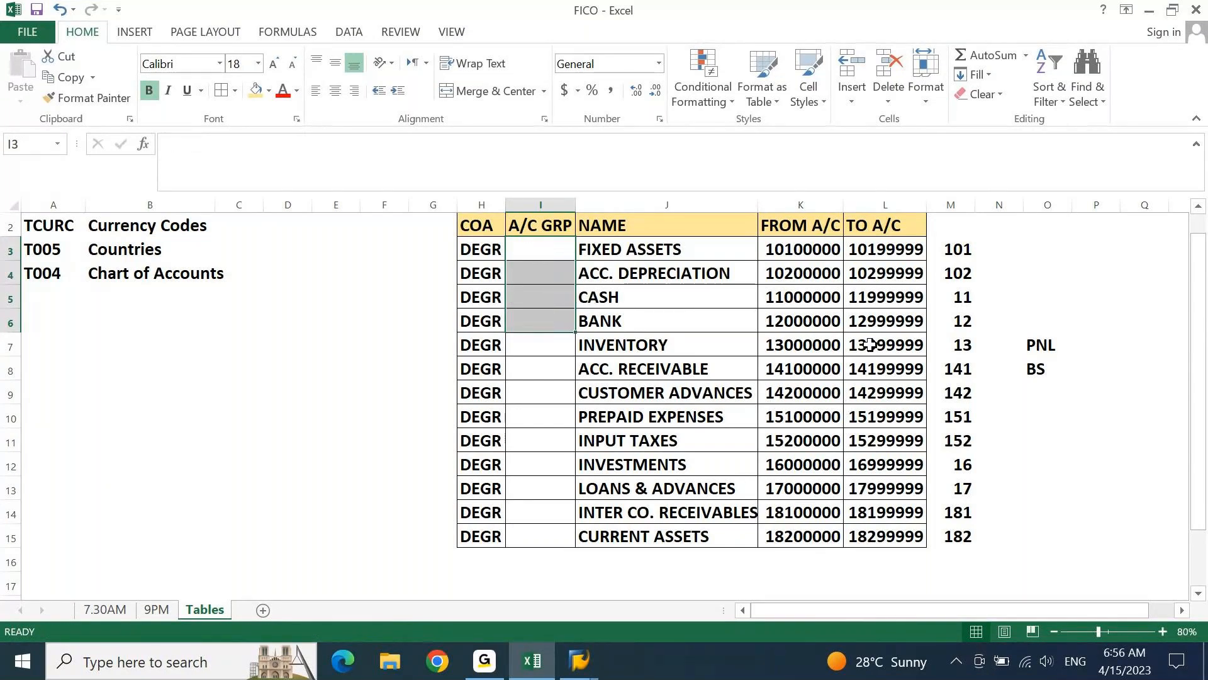
pyautogui.press('Down')
pyautogui.press('Up')
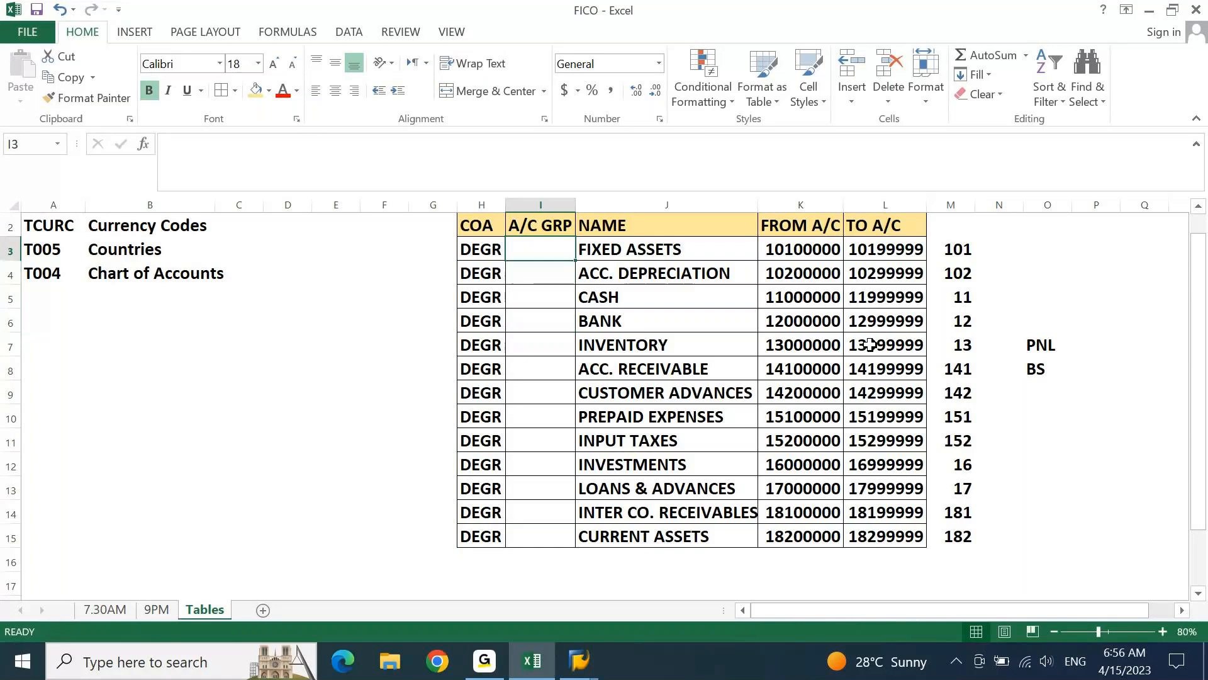
pyautogui.press('Right')
pyautogui.press('Right')
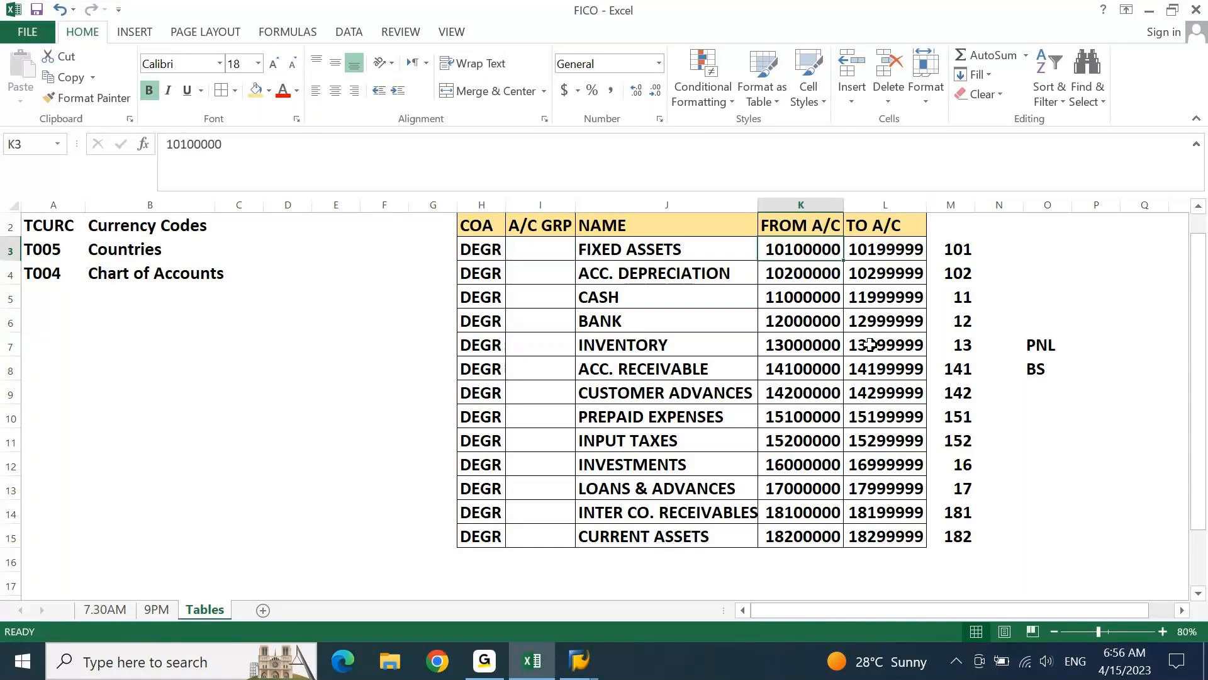
pyautogui.press('Right')
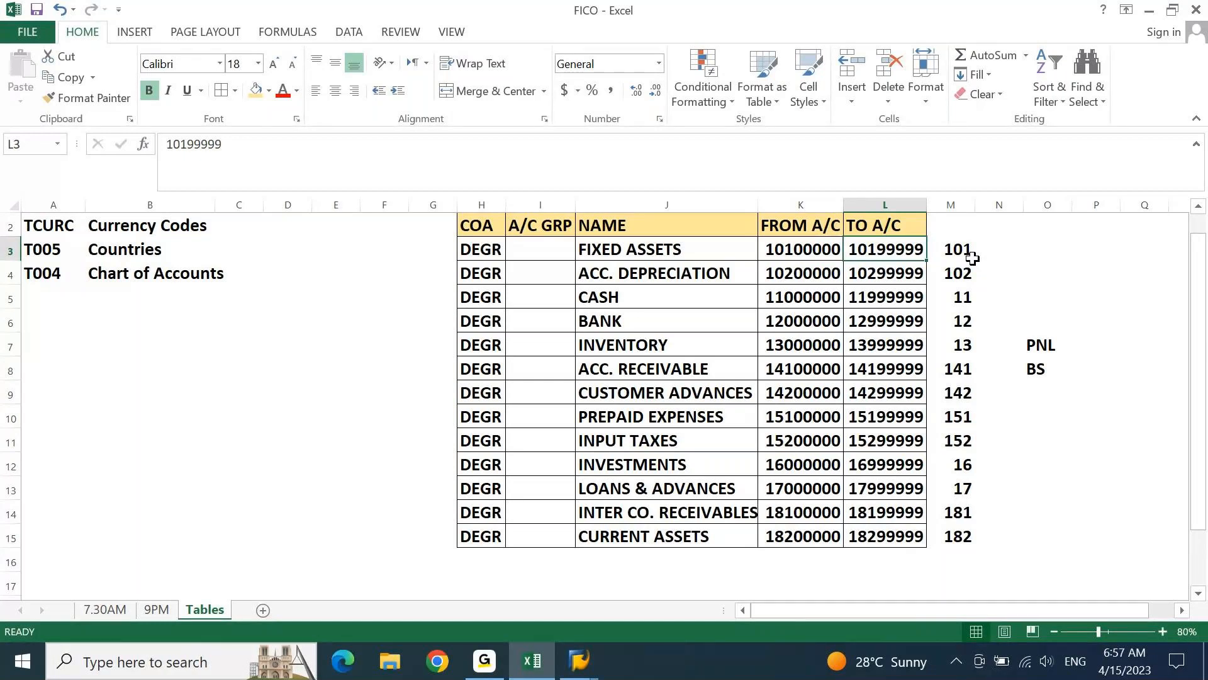
pyautogui.press('Left')
pyautogui.press('Left')
pyautogui.press('Left')
pyautogui.write('=-')
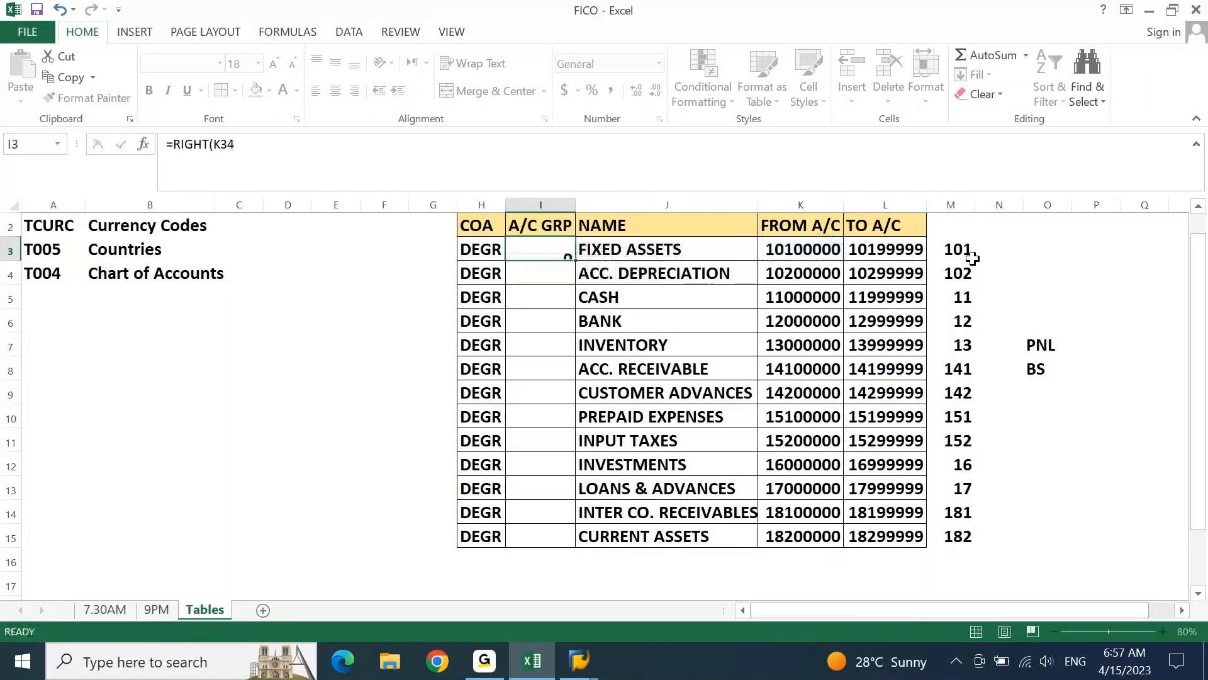
pyautogui.press('Return')
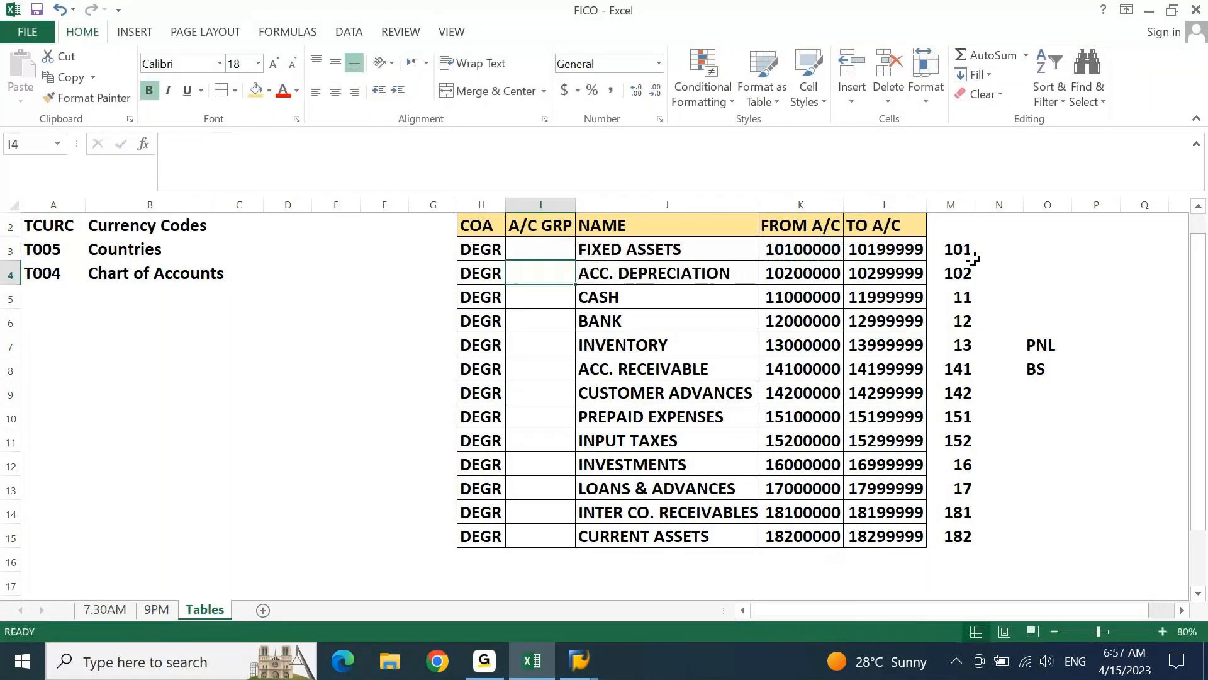
pyautogui.press('Up')
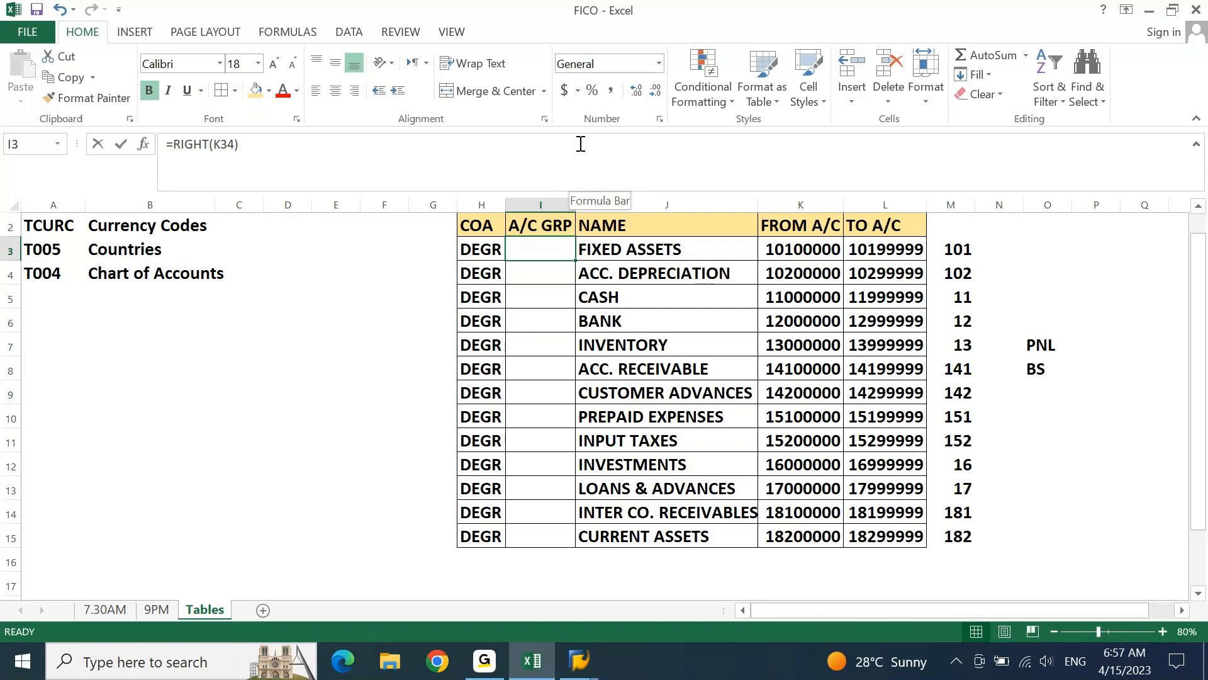
# Enter the formula =RIGHT(K3,4) in I3 to take the account group code from the FROM A/C number
pyautogui.write('=R')
pyautogui.write('IGHT(')
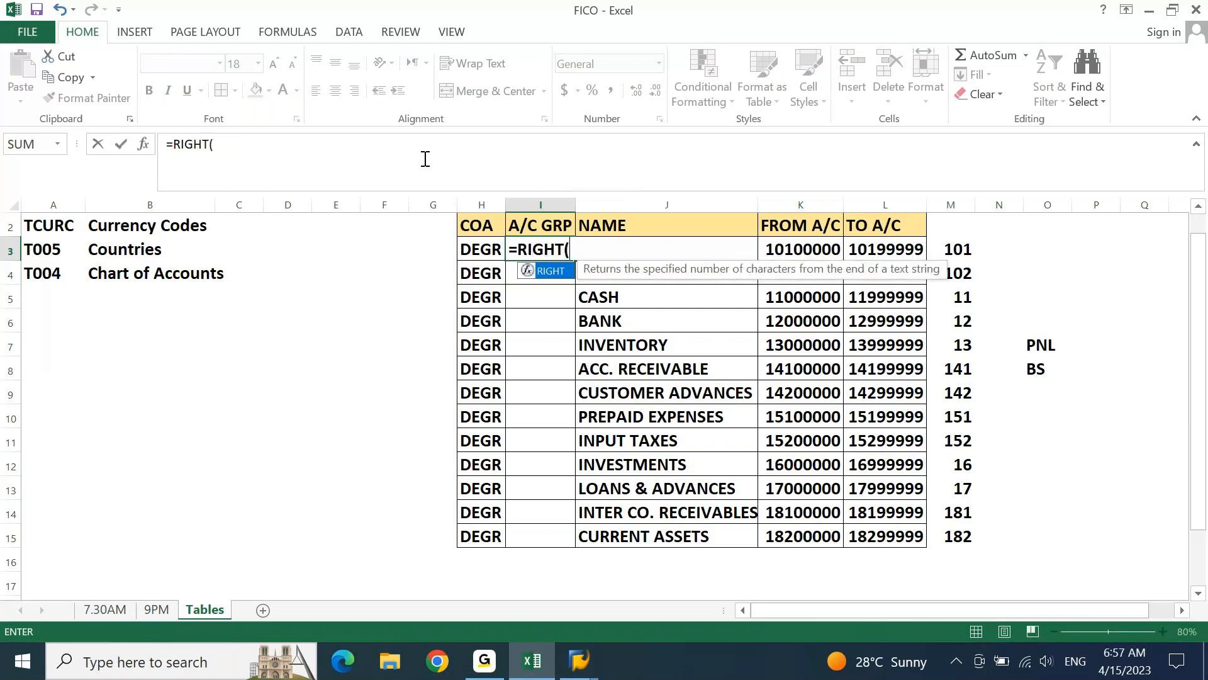
pyautogui.press('Right')
pyautogui.press('Right')
pyautogui.write(',4')
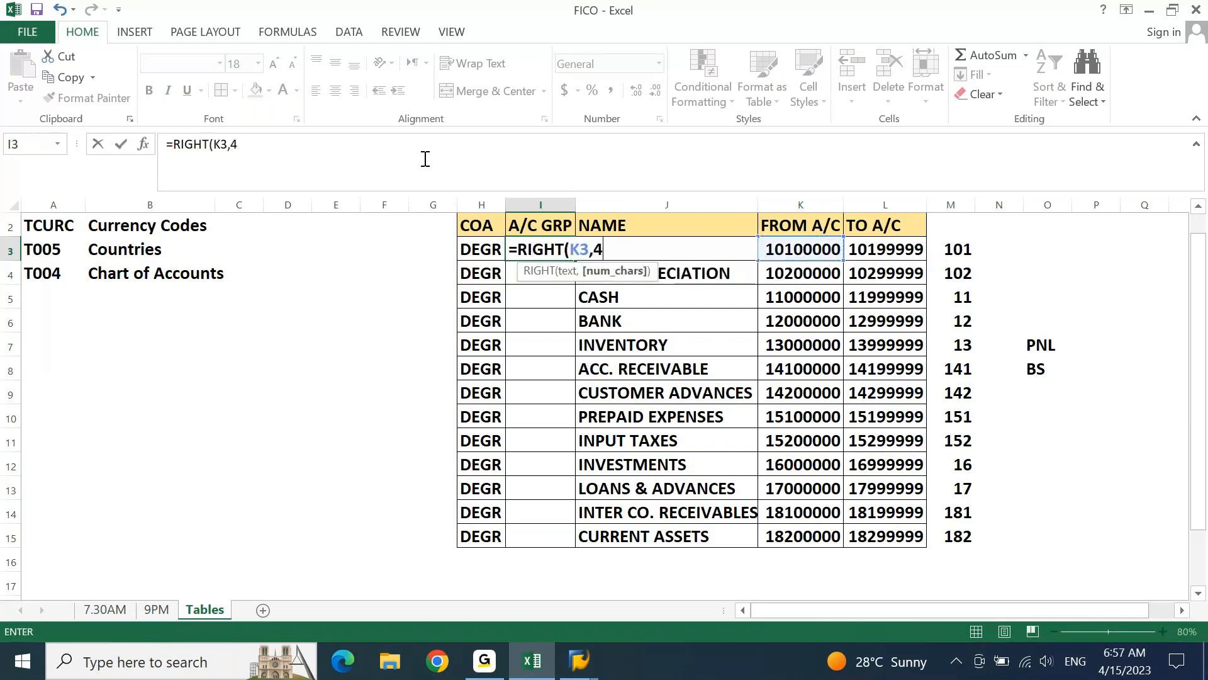
pyautogui.press('Return')
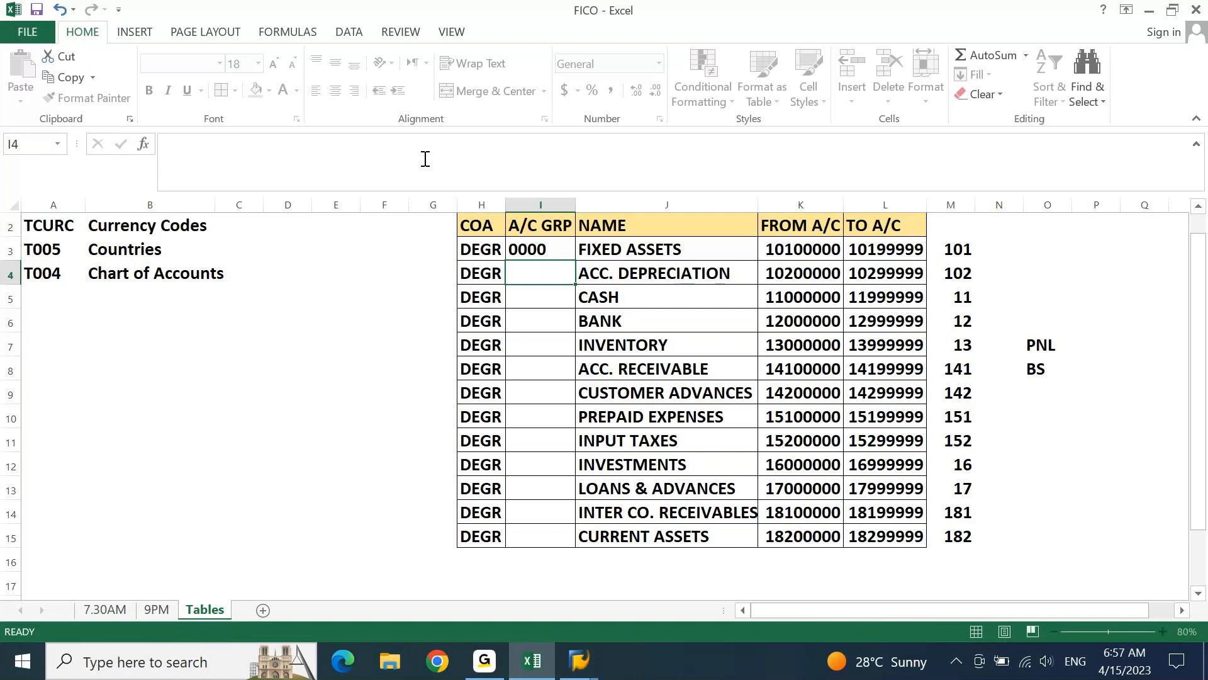
pyautogui.press('Up')
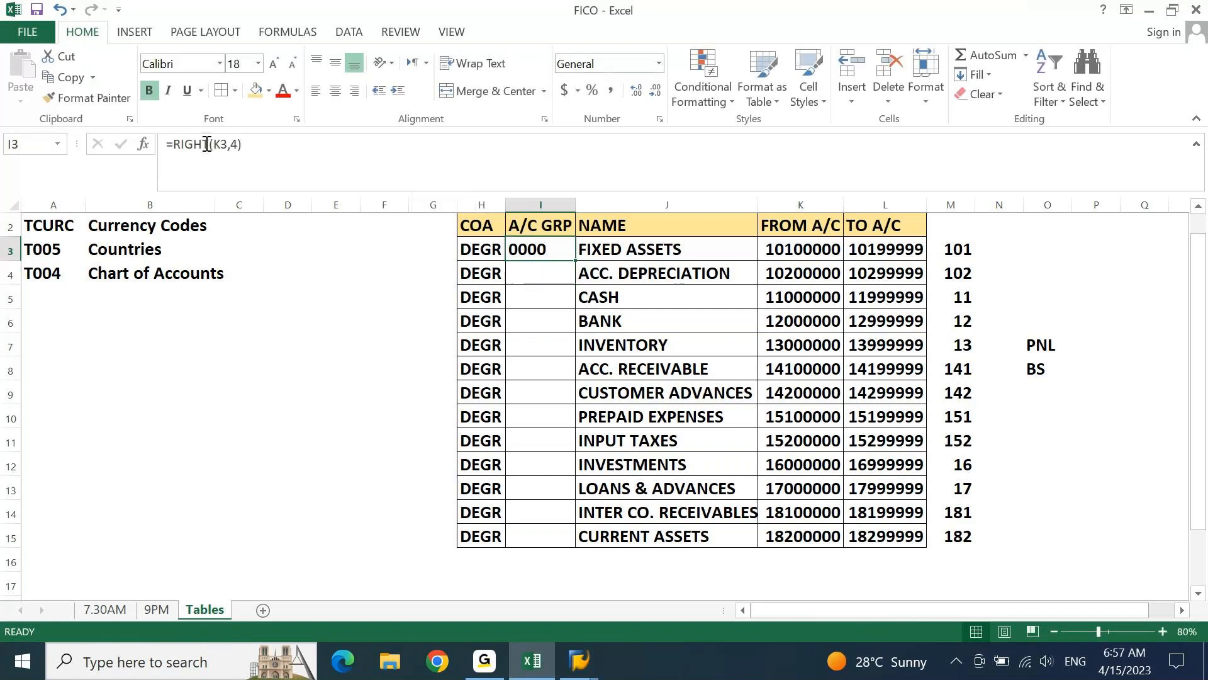
# Change the function in I3 to LEFT so the formula is =LEFT(K3,4)
pyautogui.click(207, 144)
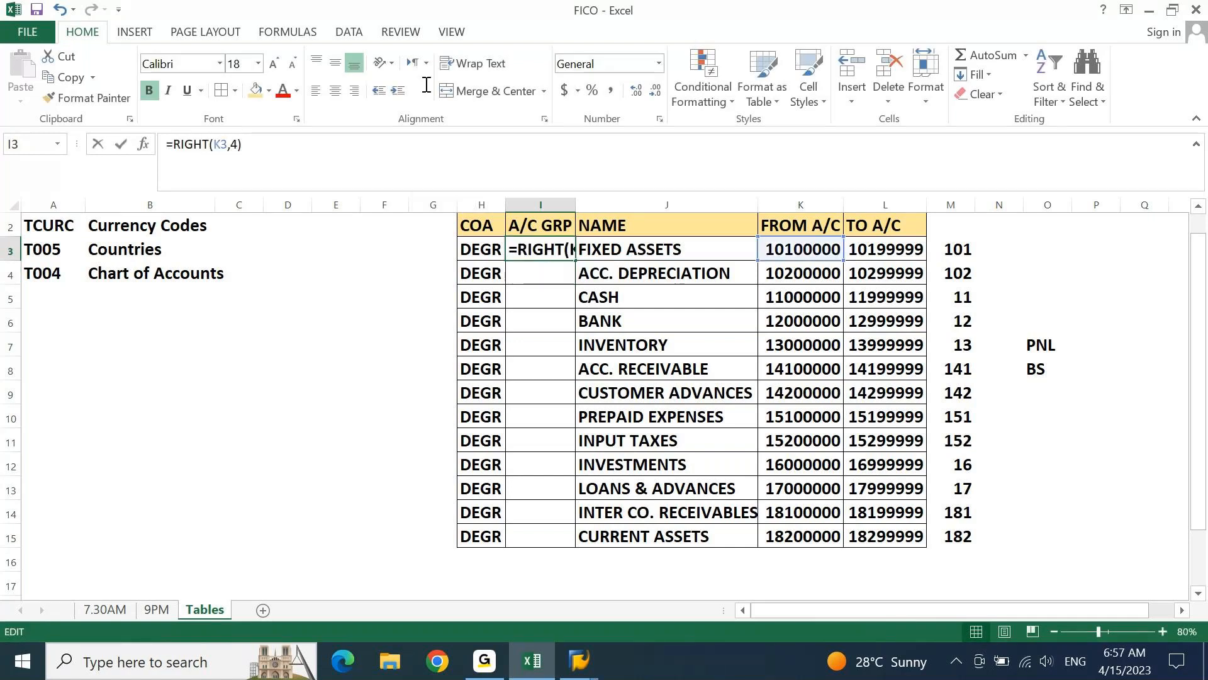
pyautogui.write('le')
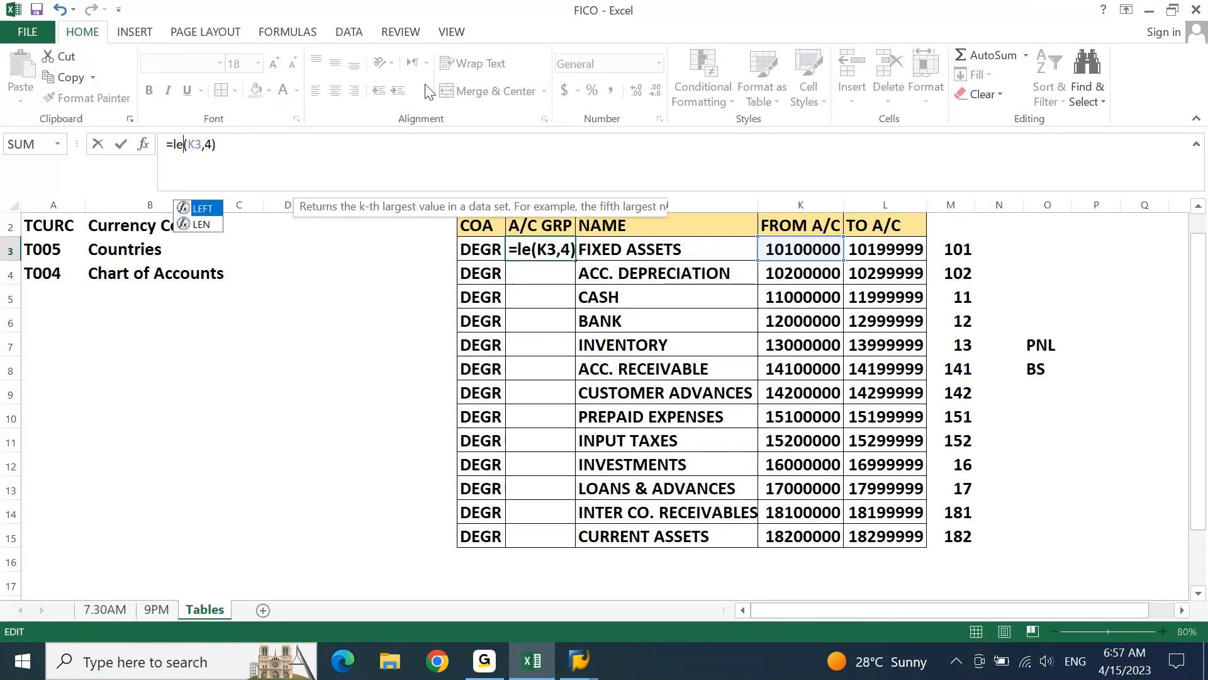
pyautogui.write('ft')
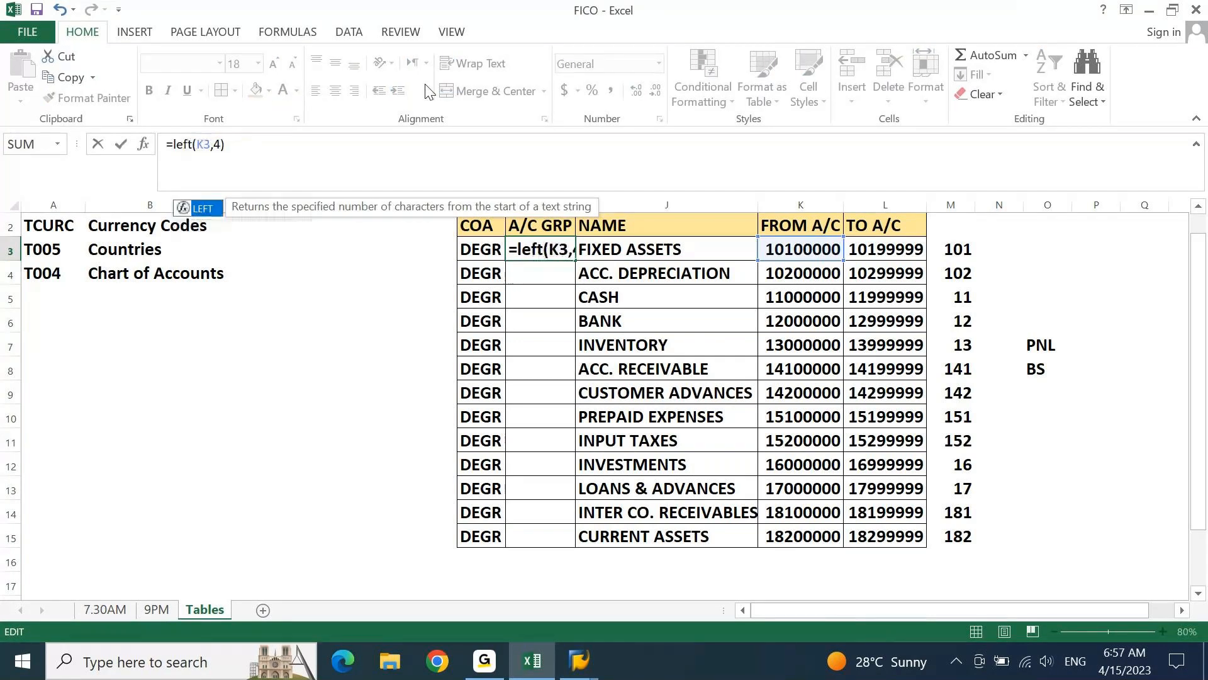
pyautogui.press('Return')
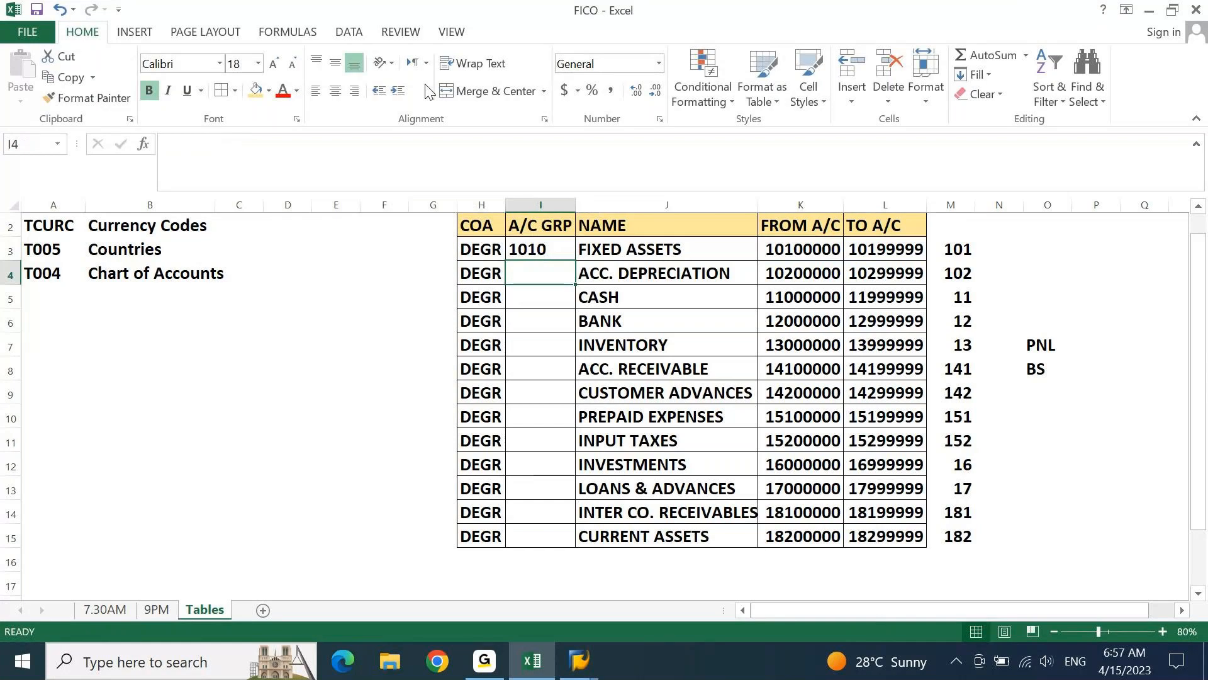
pyautogui.press('Up')
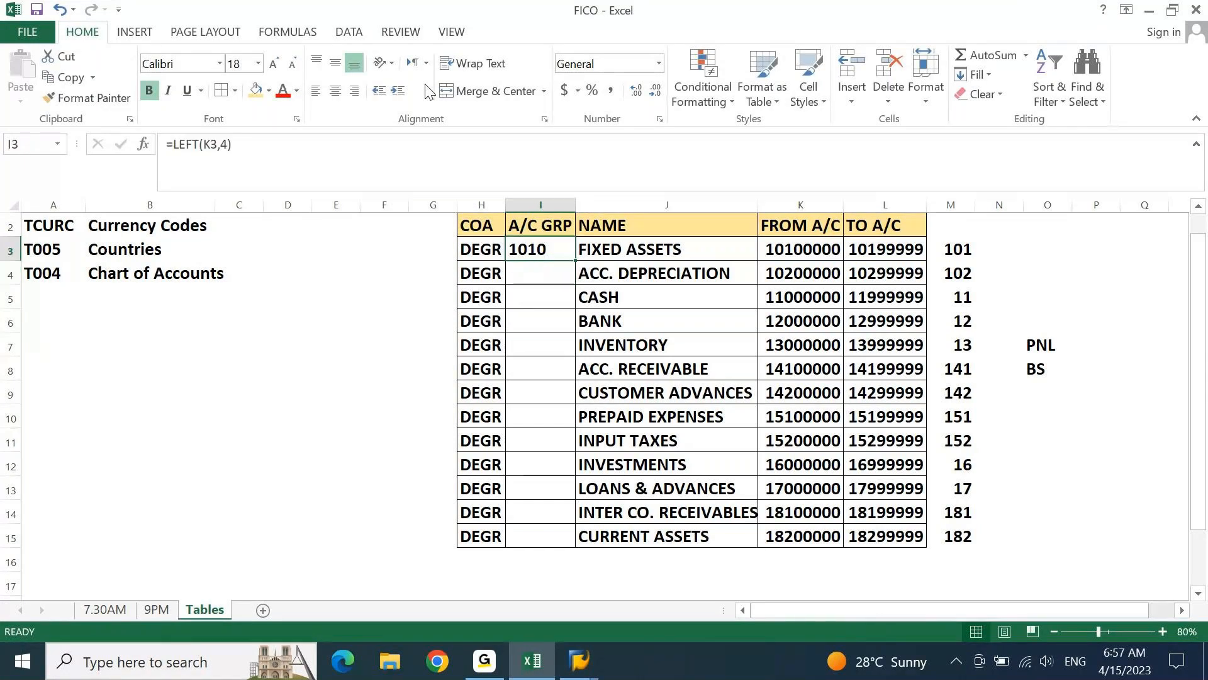
# Copy the LEFT formula from I3 down the A/C GRP column through CURRENT ASSETS in I15
pyautogui.hotkey('ctrl', 'c')
pyautogui.press('Left')
pyautogui.hotkey('ctrl', 'Down')
pyautogui.press('Right')
pyautogui.hotkey('ctrl', 'shift', 'Up')
pyautogui.hotkey('ctrl', 'v')
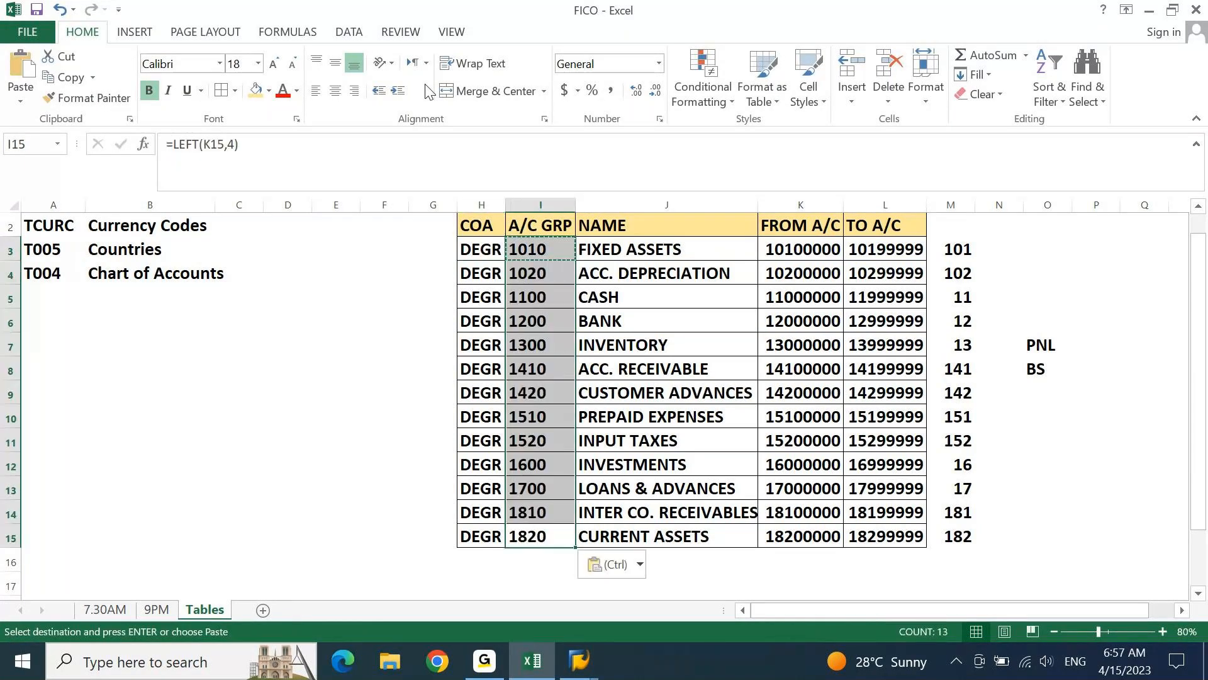
pyautogui.press('Escape')
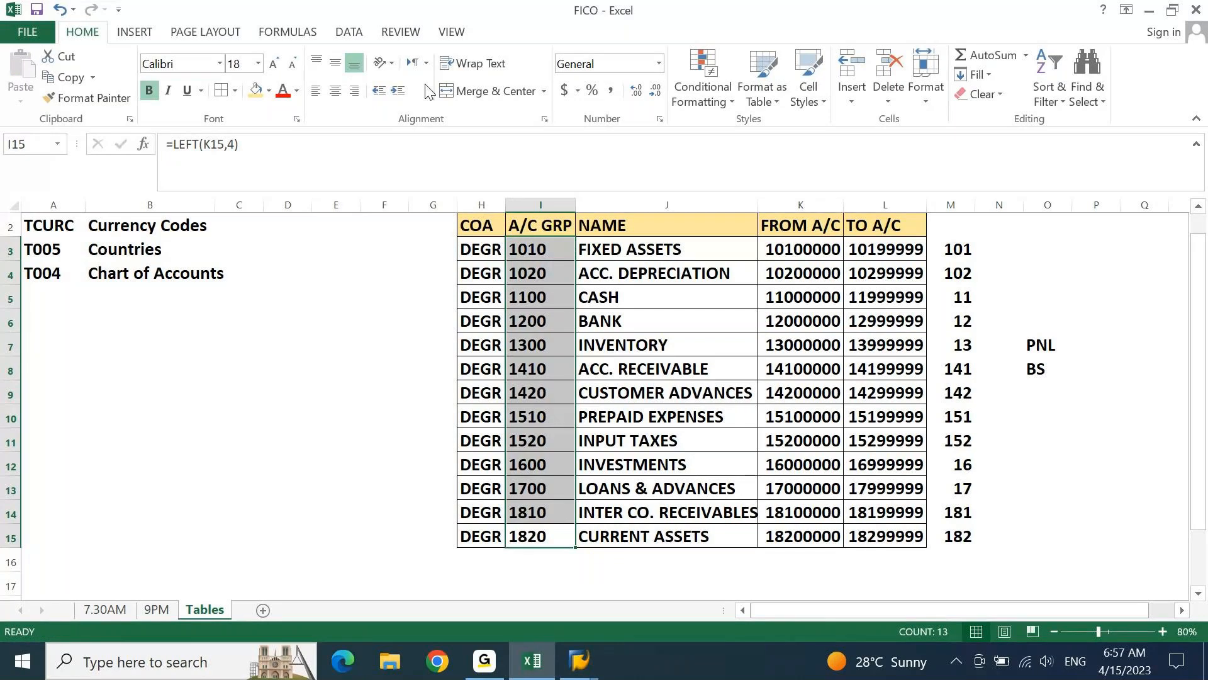
# Replace the A/C GRP formulas in I3:I15 with their values and centre the codes
pyautogui.hotkey('ctrl', 'c')
pyautogui.hotkey('ctrl', 'v')
pyautogui.hotkey('ctrl', 'alt', 'v')
pyautogui.press('v')
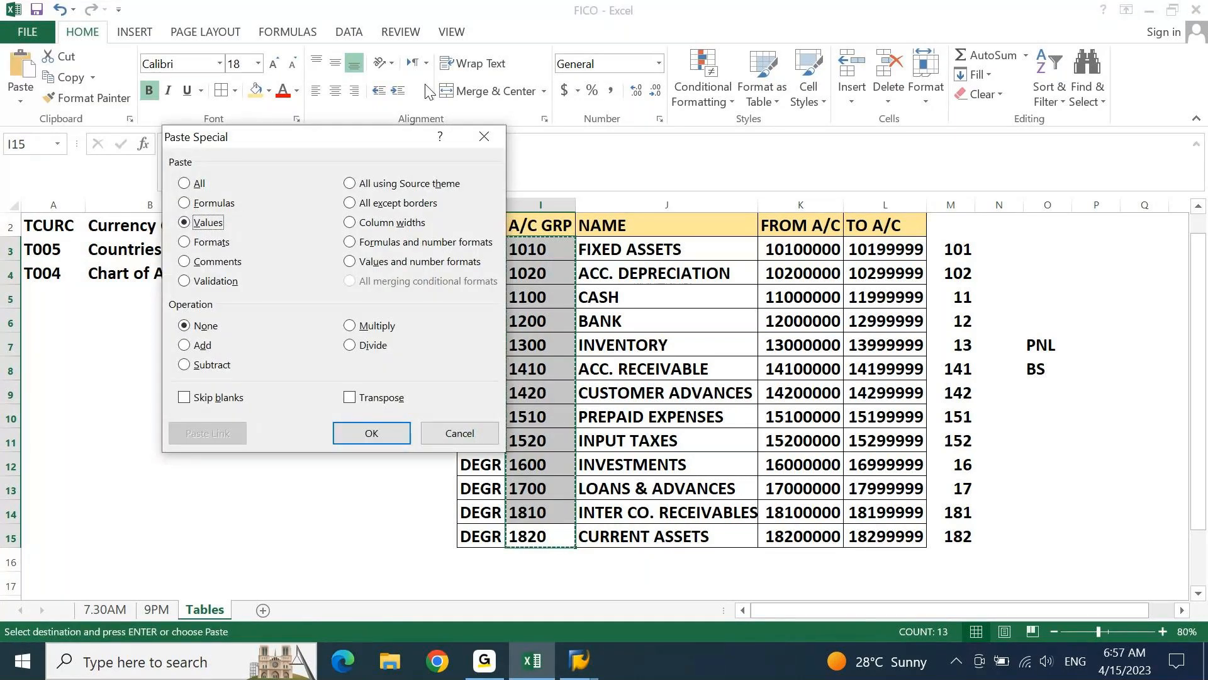
pyautogui.press('Return')
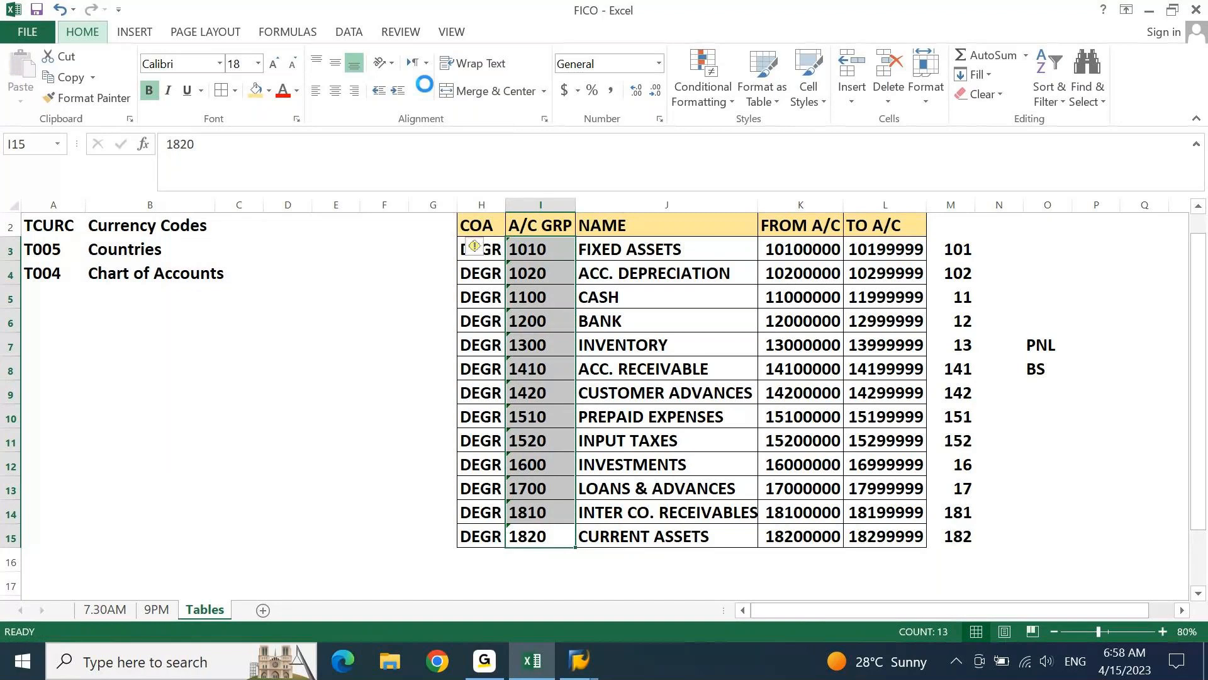
pyautogui.click(343, 96)
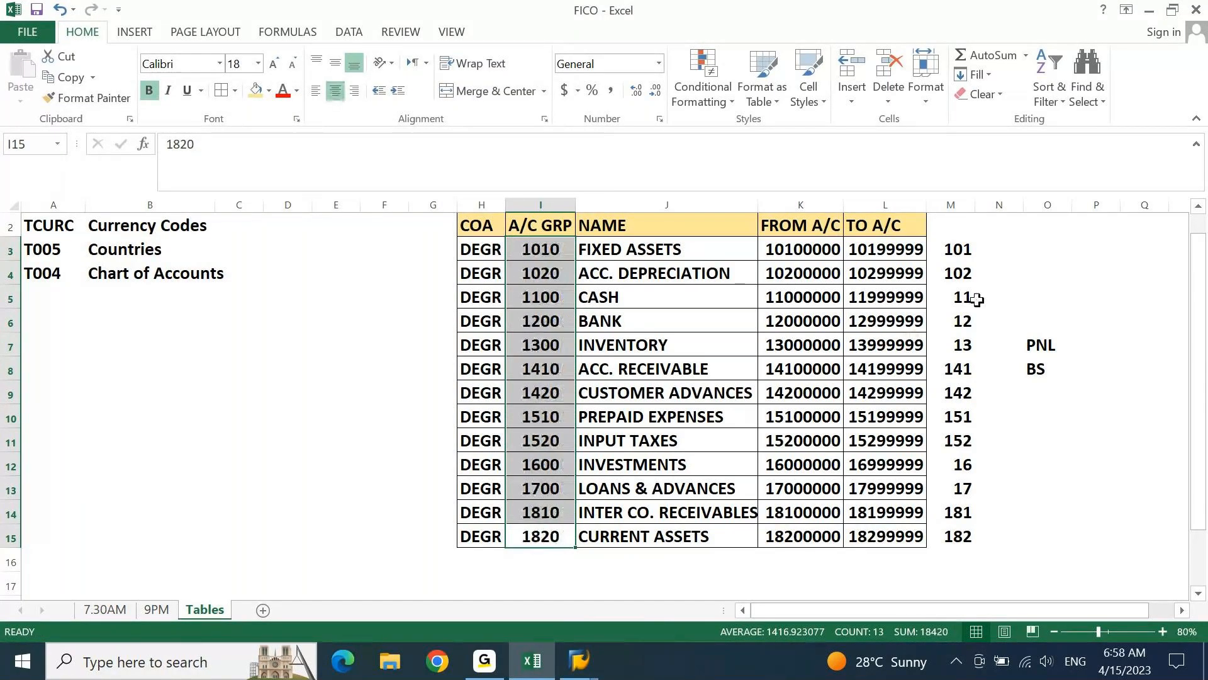
# Extend the table grid by applying all borders to H15:L51
pyautogui.click(978, 301)
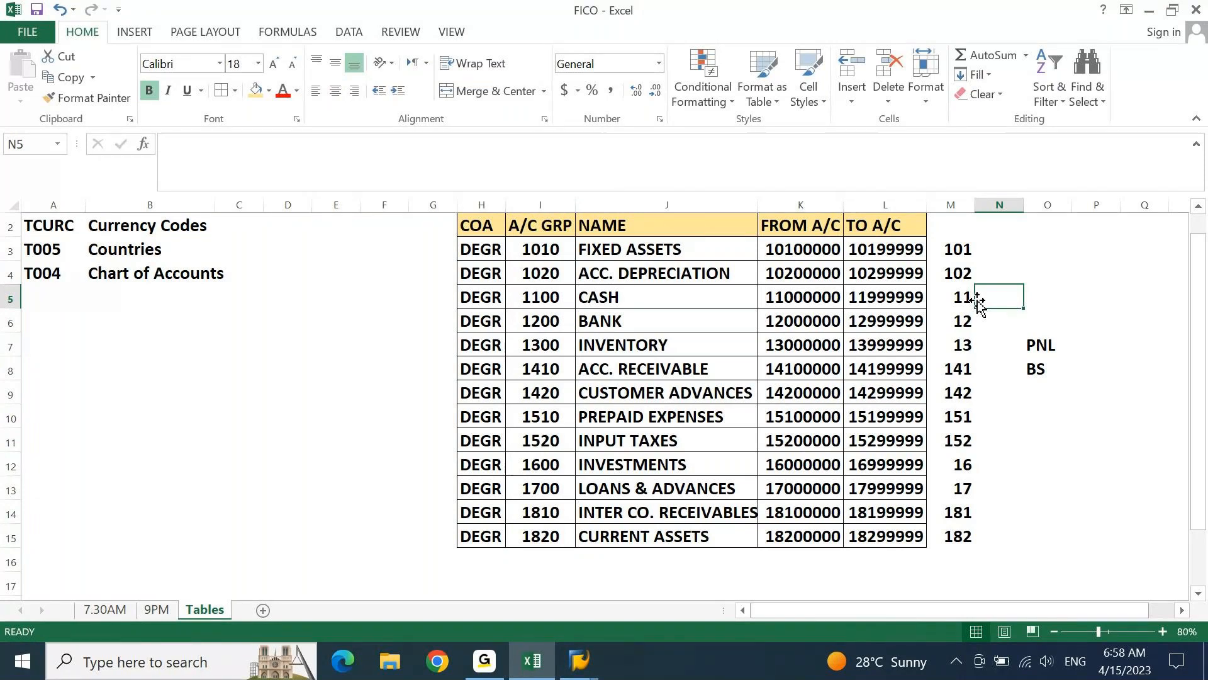
pyautogui.press('Left')
pyautogui.press('Left')
pyautogui.press('Left')
pyautogui.press('Left')
pyautogui.press('Left')
pyautogui.press('Left')
pyautogui.press('Down')
pyautogui.press('Down')
pyautogui.press('Down')
pyautogui.press('Down')
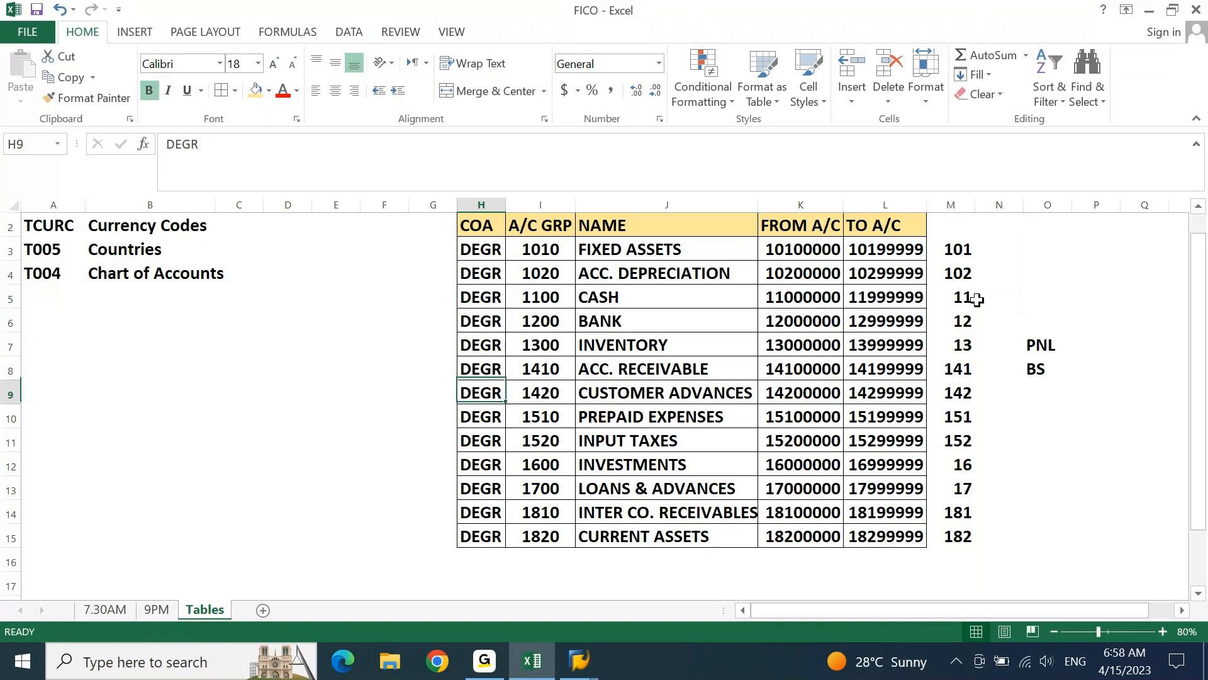
pyautogui.press('Down')
pyautogui.press('Down')
pyautogui.press('Down')
pyautogui.press('Down')
pyautogui.hotkey('ctrl', 'Down')
pyautogui.hotkey('shift', 'Right')
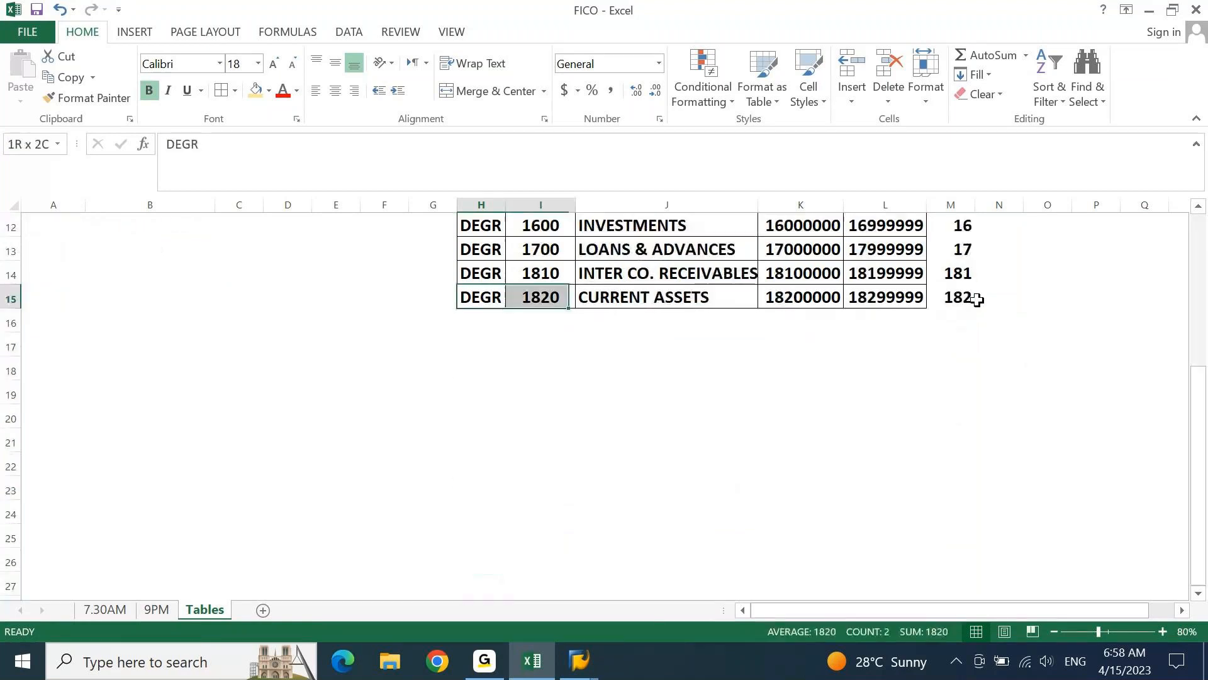
pyautogui.hotkey('shift', 'Right')
pyautogui.hotkey('shift', 'Right')
pyautogui.hotkey('shift', 'Right')
pyautogui.hotkey('shift', 'Down')
pyautogui.hotkey('shift', 'Down')
pyautogui.hotkey('shift', 'Down')
pyautogui.hotkey('shift', 'Down')
pyautogui.hotkey('shift', 'Down')
pyautogui.hotkey('shift', 'Down')
pyautogui.hotkey('shift', 'Down')
pyautogui.hotkey('shift', 'Down')
pyautogui.hotkey('shift', 'Down')
pyautogui.hotkey('shift', 'Down')
pyautogui.hotkey('shift', 'Down')
pyautogui.hotkey('shift', 'Down')
pyautogui.hotkey('shift', 'Down')
pyautogui.hotkey('shift', 'Down')
pyautogui.hotkey('shift', 'Down')
pyautogui.hotkey('shift', 'Down')
pyautogui.hotkey('shift', 'Down')
pyautogui.hotkey('shift', 'Down')
pyautogui.hotkey('shift', 'Down')
pyautogui.hotkey('shift', 'Down')
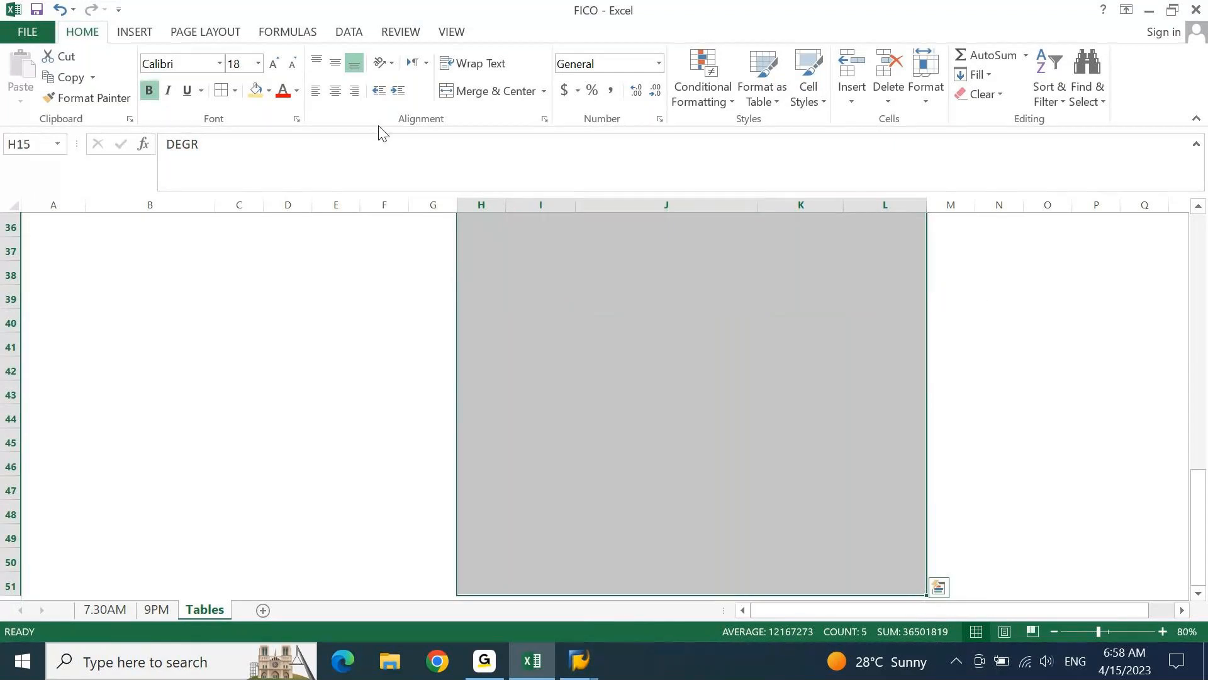
pyautogui.click(220, 92)
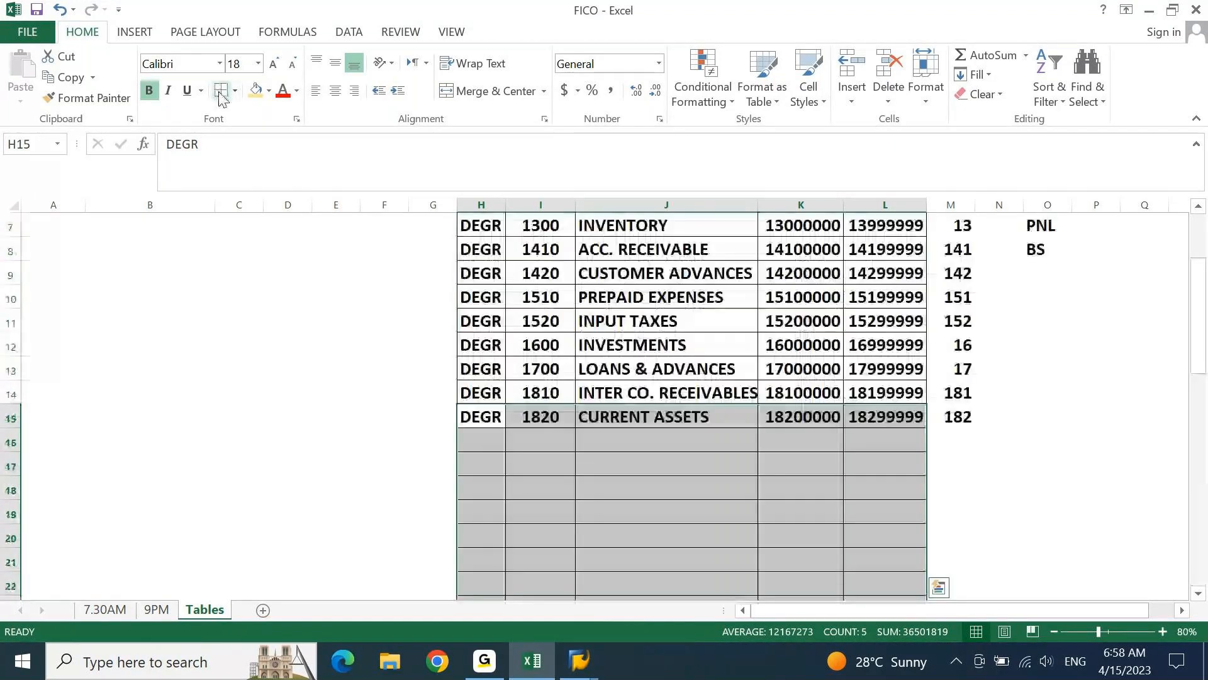
pyautogui.press('Down')
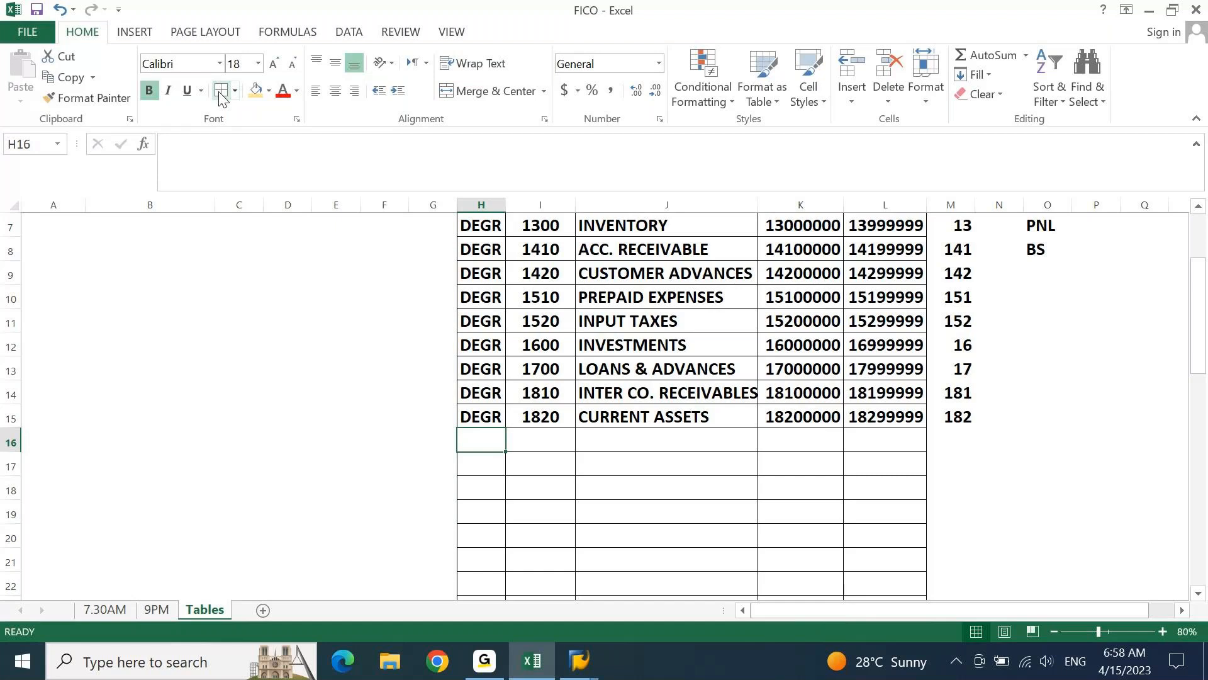
# Copy the DEGR entries from H3:H15 into H17:H29, leaving row 16 blank
pyautogui.press('Up')
pyautogui.hotkey('ctrl', 'shift', 'Up')
pyautogui.hotkey('shift', 'Down')
pyautogui.hotkey('shift', 'Down')
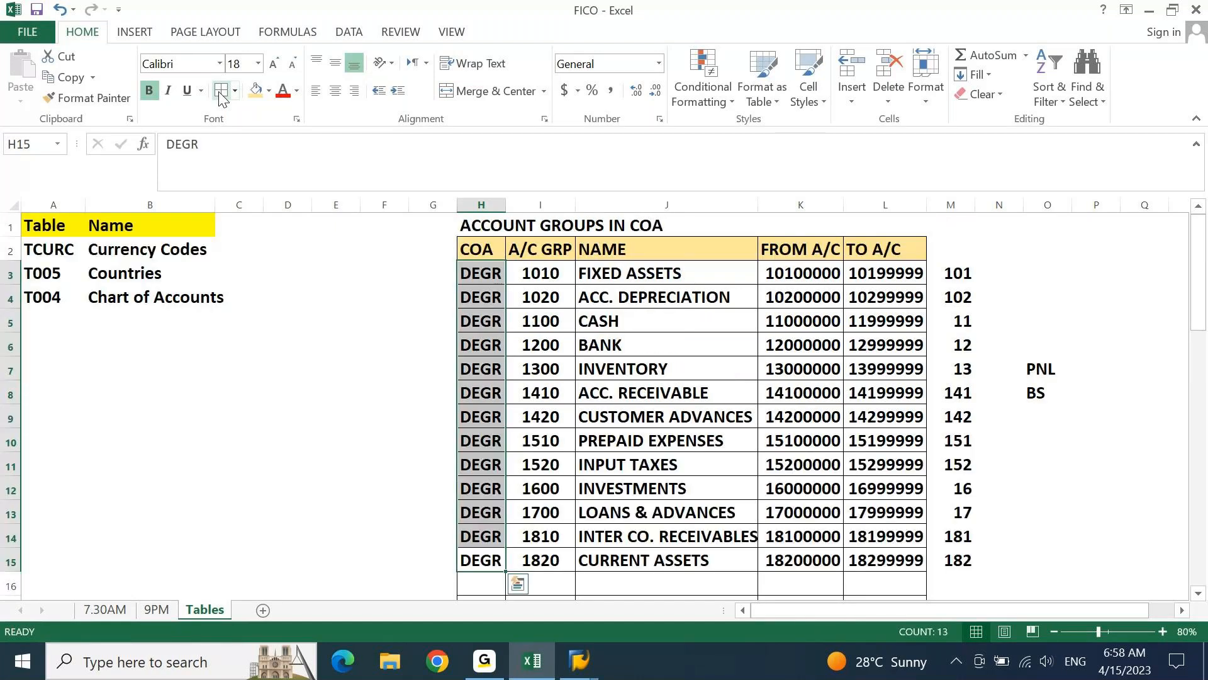
pyautogui.press('Down')
pyautogui.press('Down')
# Enter the account group names CAPITAL in J17 and RETAINED EARNINGS in J18
pyautogui.press('Right')
pyautogui.press('Right')
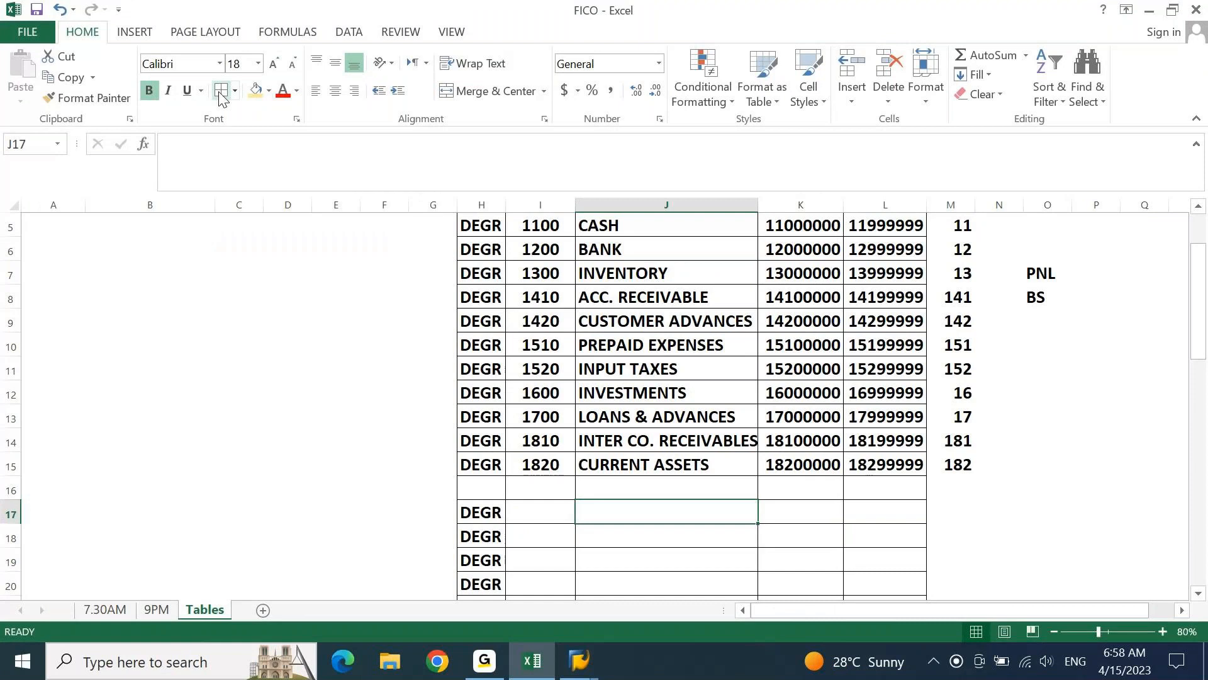
pyautogui.write('CAPITA')
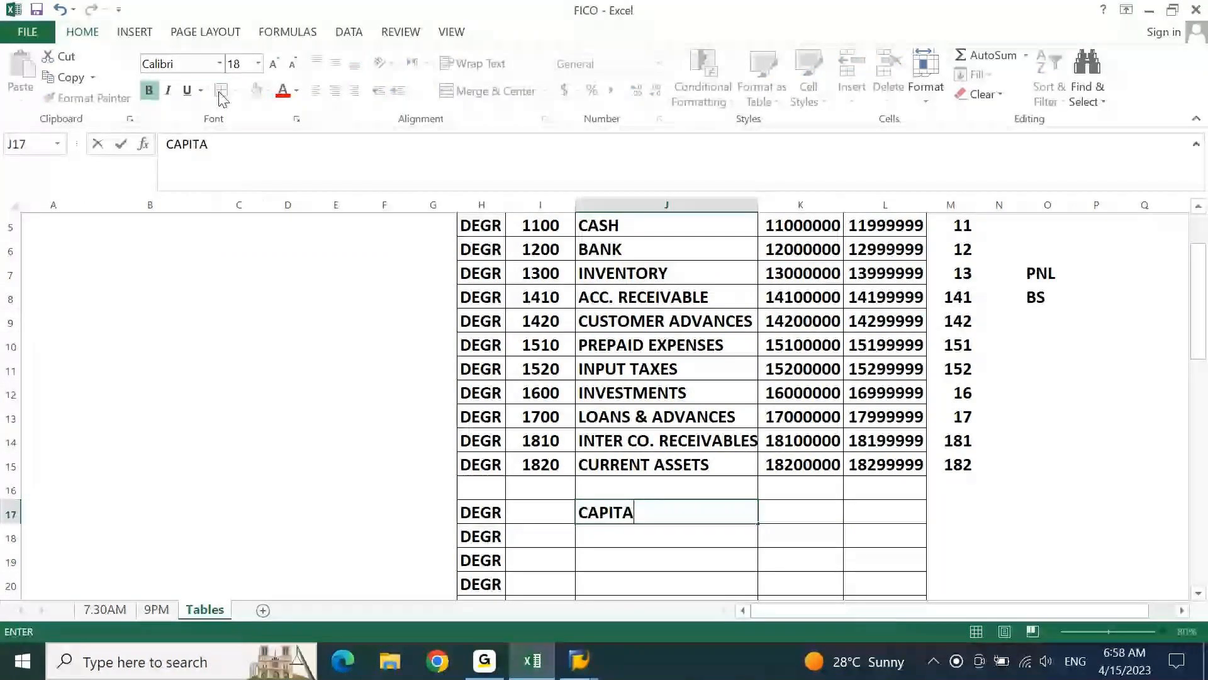
pyautogui.write('L')
pyautogui.press('Return')
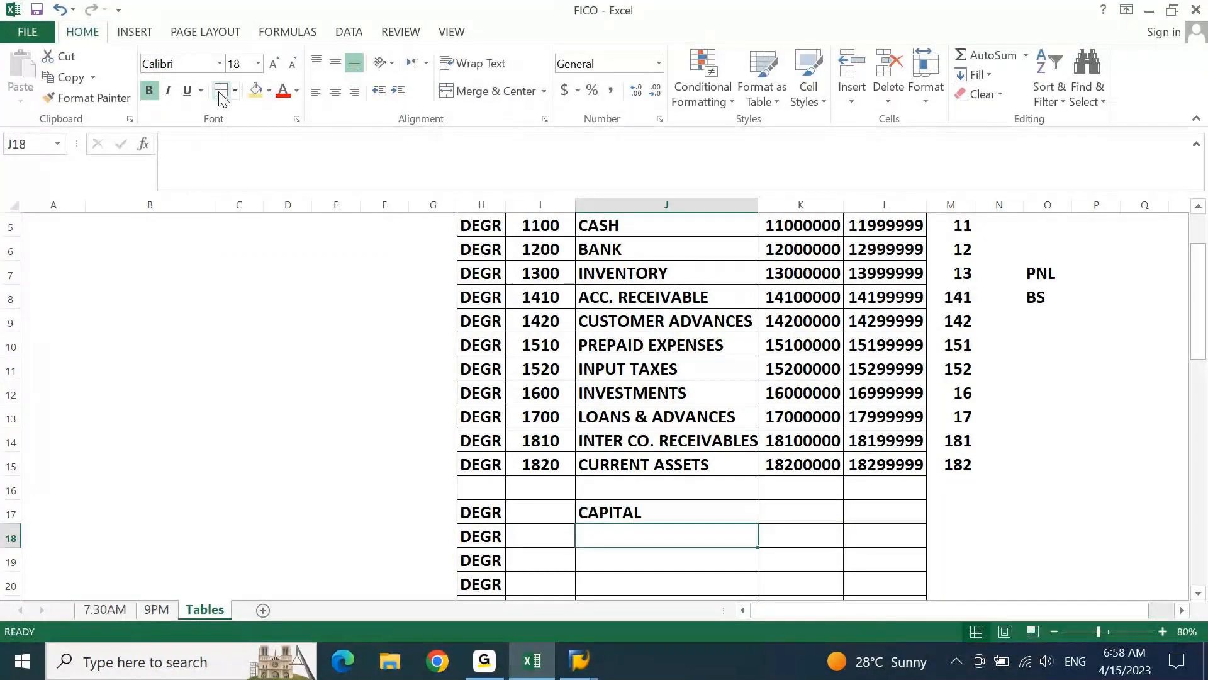
pyautogui.write('RETAINED EARNINGS')
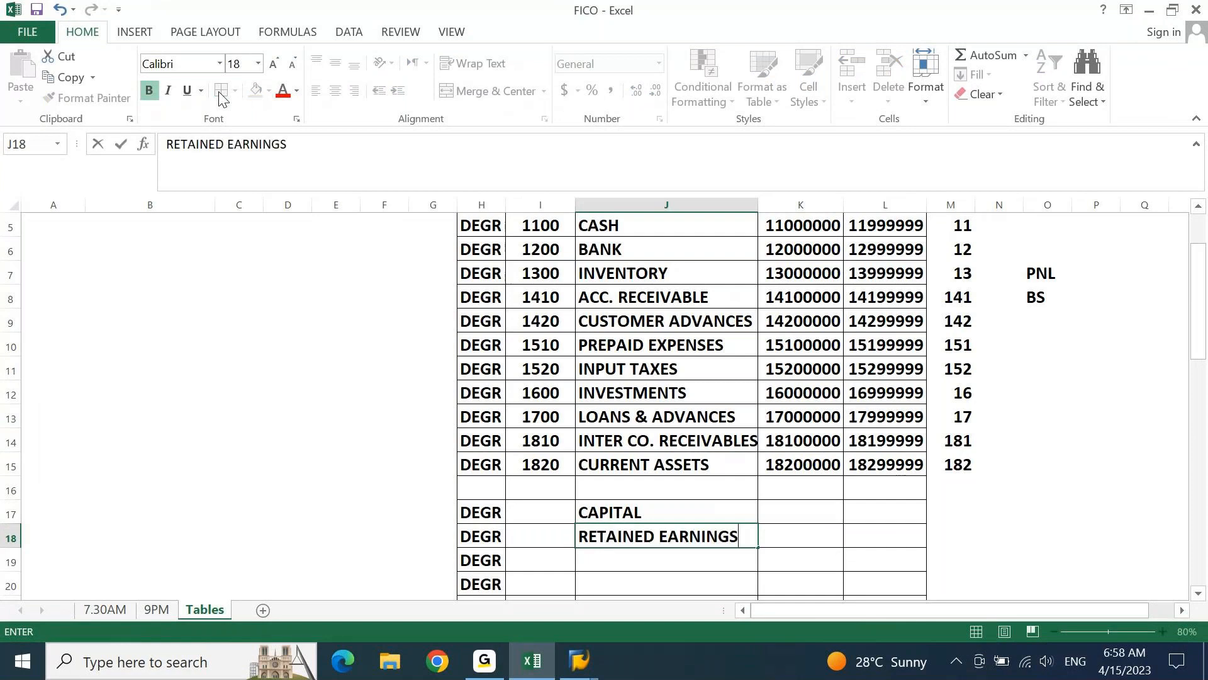
pyautogui.press('Return')
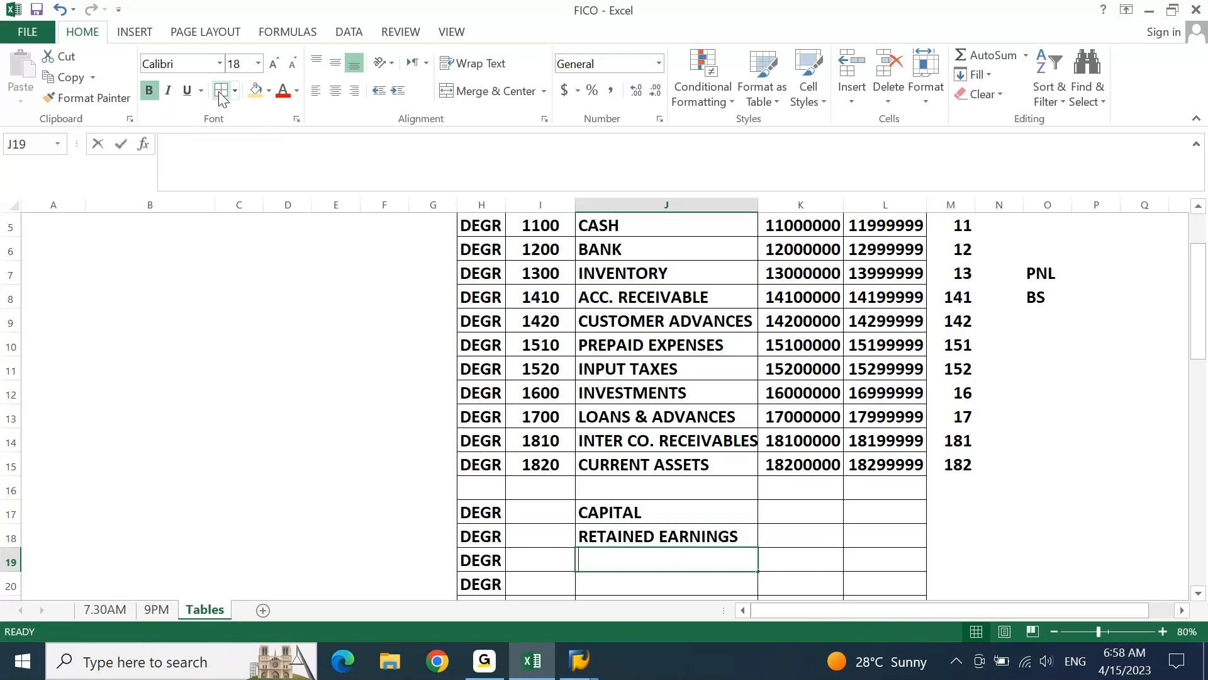
# Enter the account group name RESERVES in J19
pyautogui.write('RESERVES AND SURPL')
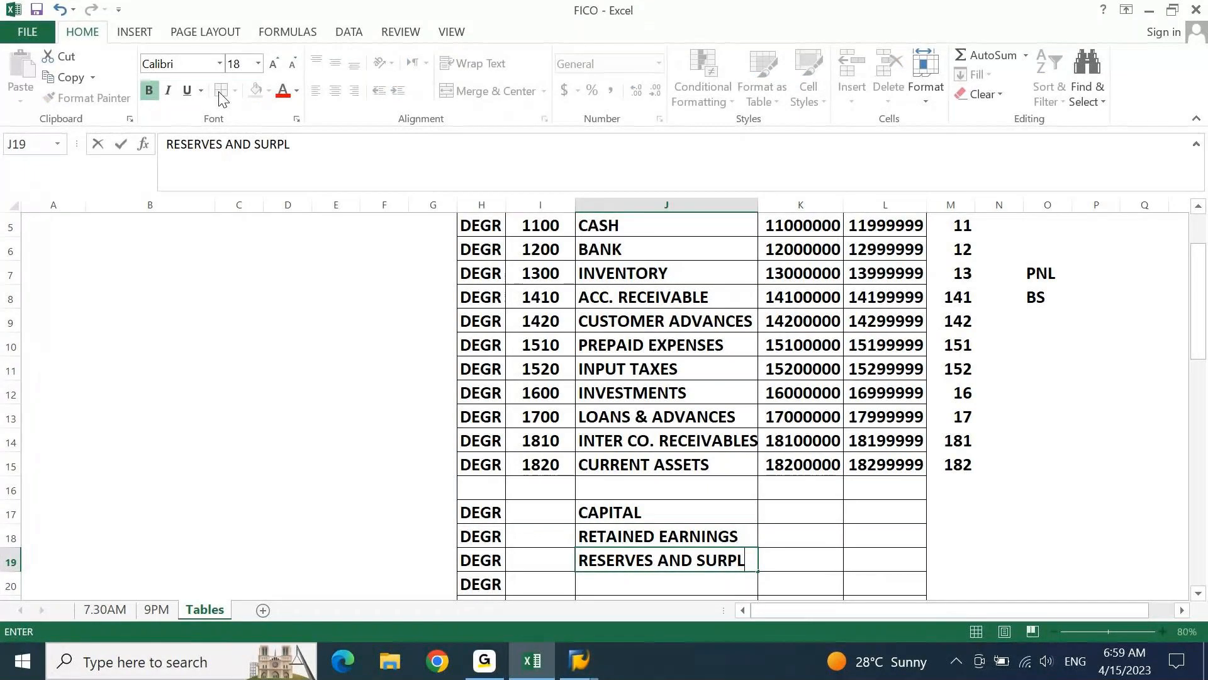
pyautogui.press('BackSpace')
pyautogui.press('BackSpace')
pyautogui.press('BackSpace')
pyautogui.press('BackSpace')
pyautogui.press('BackSpace')
pyautogui.press('BackSpace')
pyautogui.press('BackSpace')
pyautogui.press('BackSpace')
pyautogui.press('BackSpace')
pyautogui.press('BackSpace')
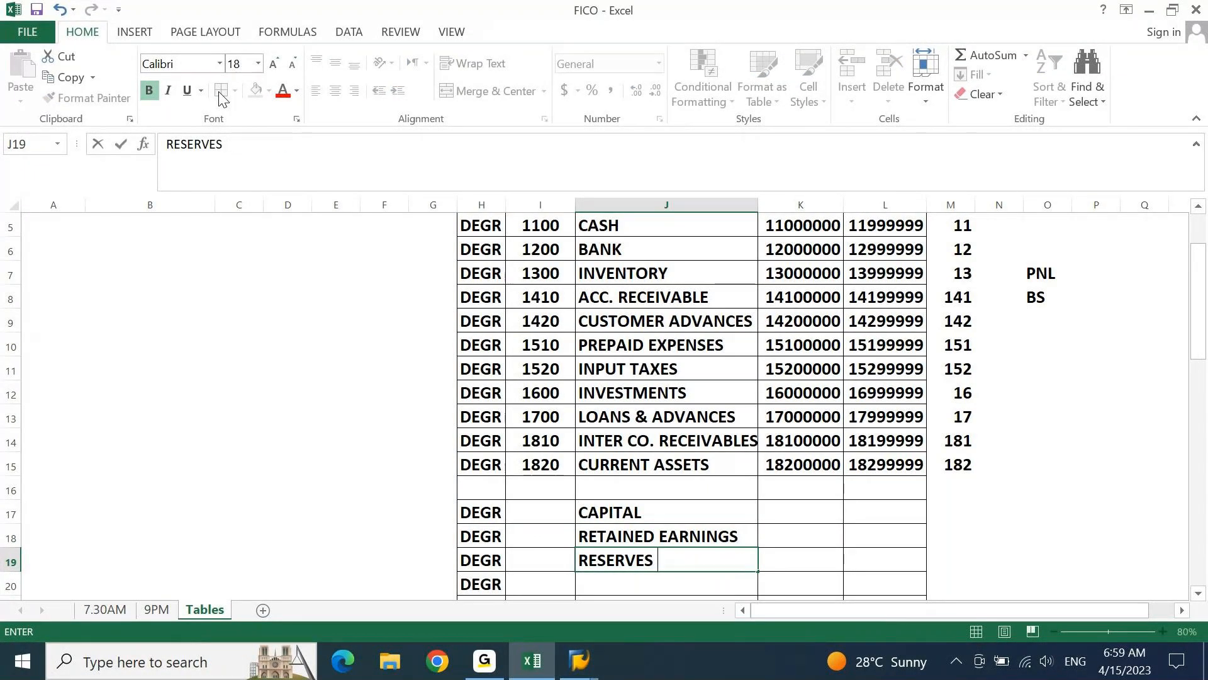
pyautogui.press('Return')
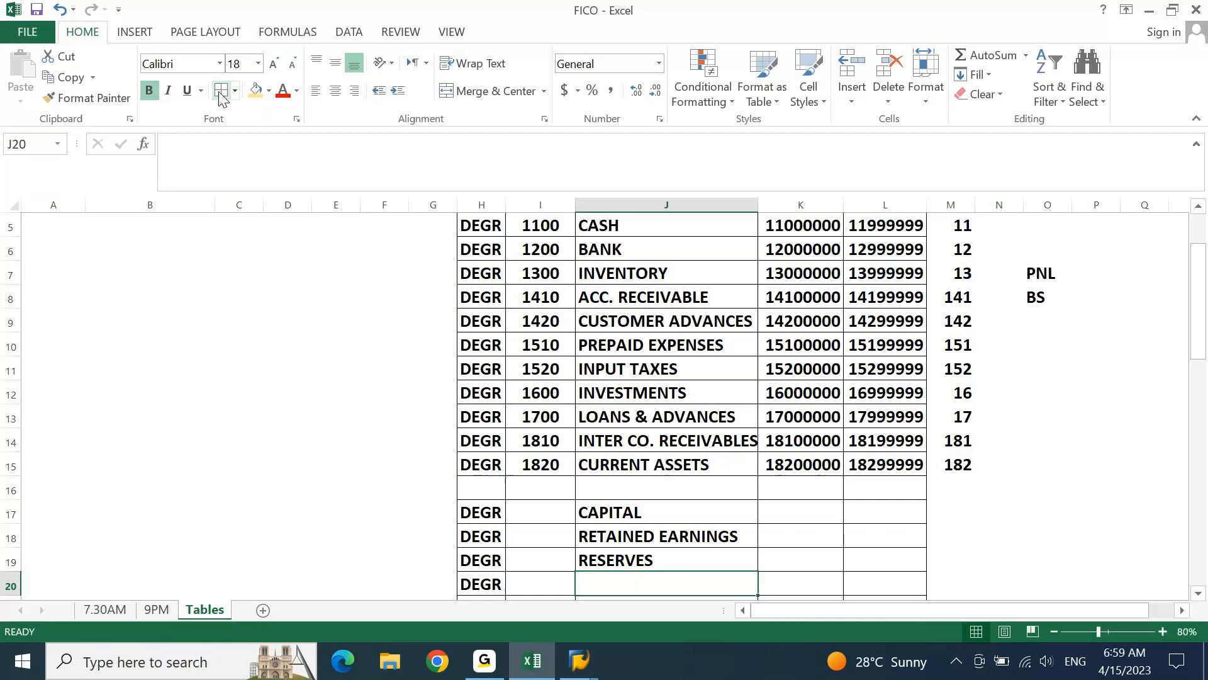
# Enter the account group name BANK LOANS in J20
pyautogui.scroll(-4, 224, 100)
pyautogui.write('BANK L')
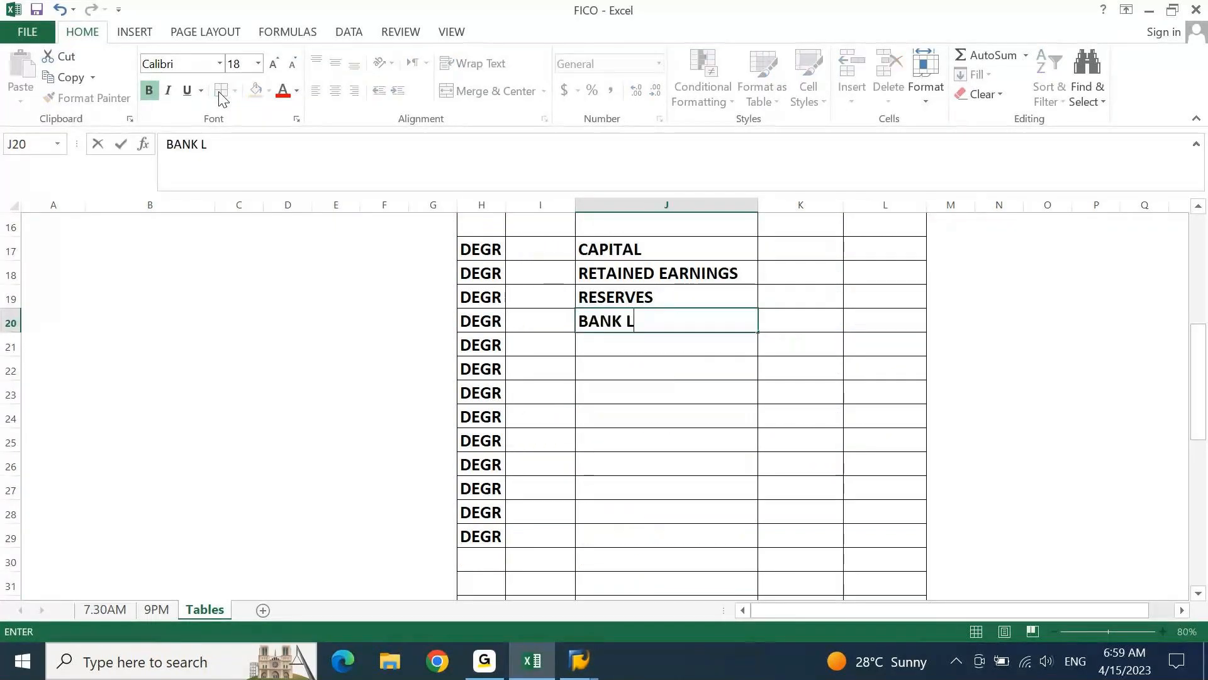
pyautogui.write('OANS')
pyautogui.press('Return')
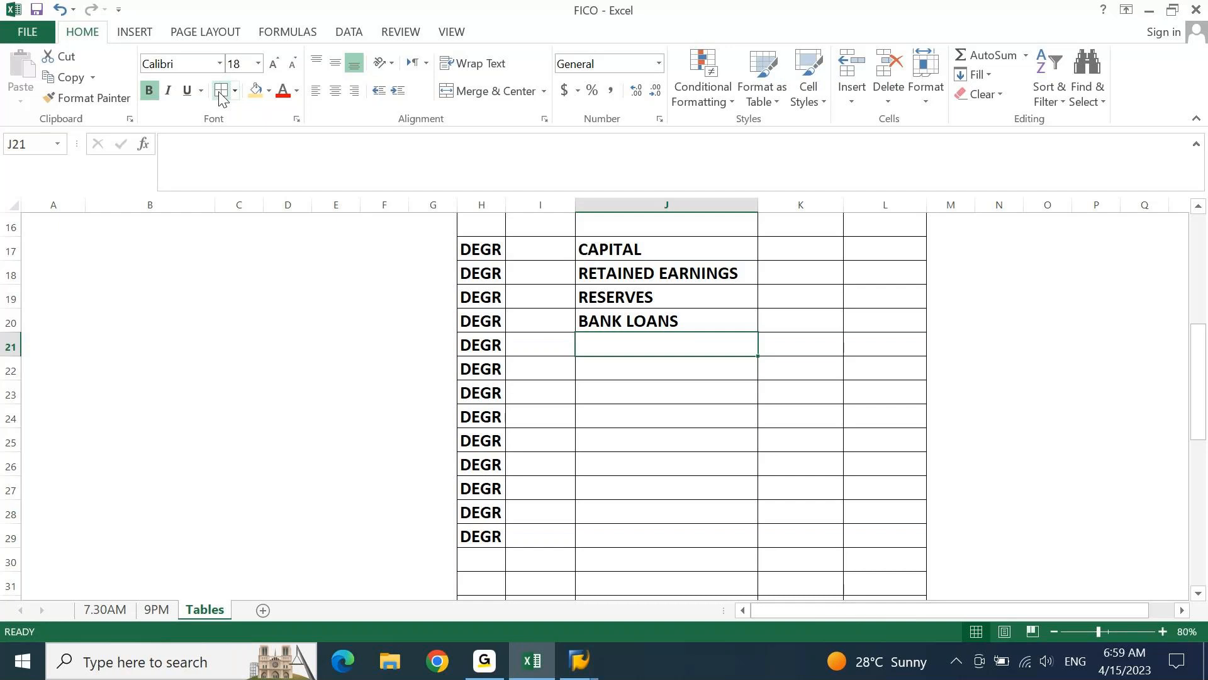
# Replace the J20 account group name with SECURED LOANS and enter UNSECURED LOANS in J21
pyautogui.press('Up')
pyautogui.write('SECURED ')
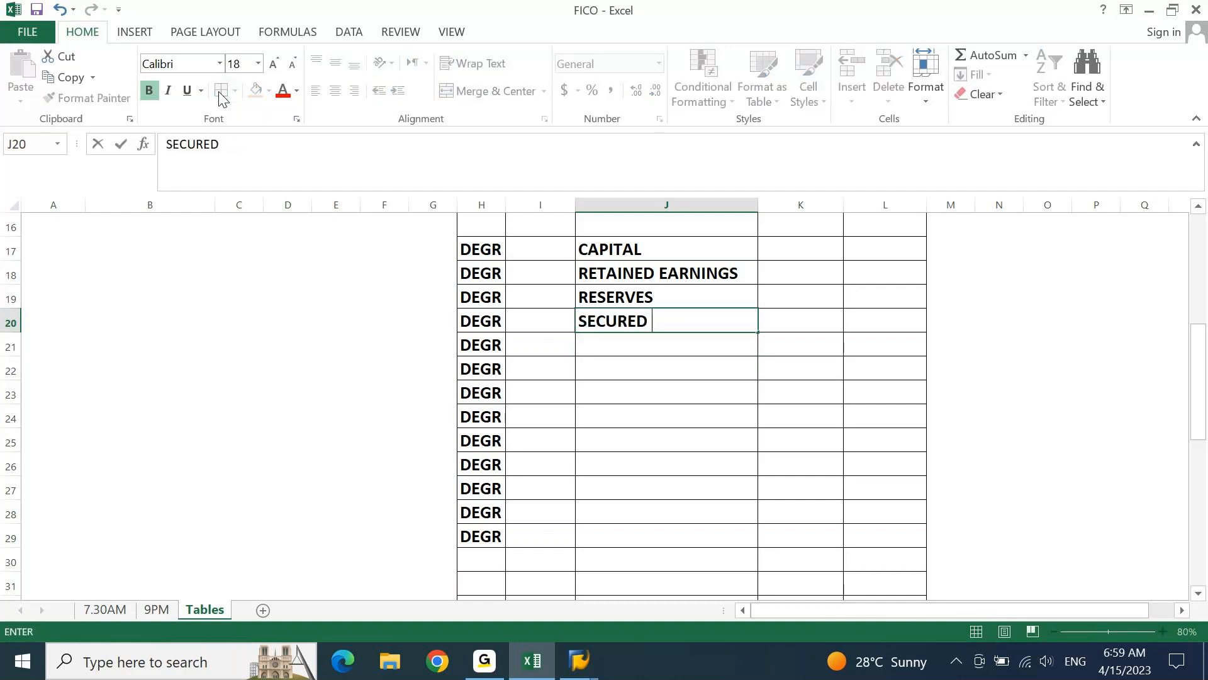
pyautogui.write('LOAN')
pyautogui.write('S')
pyautogui.press('Return')
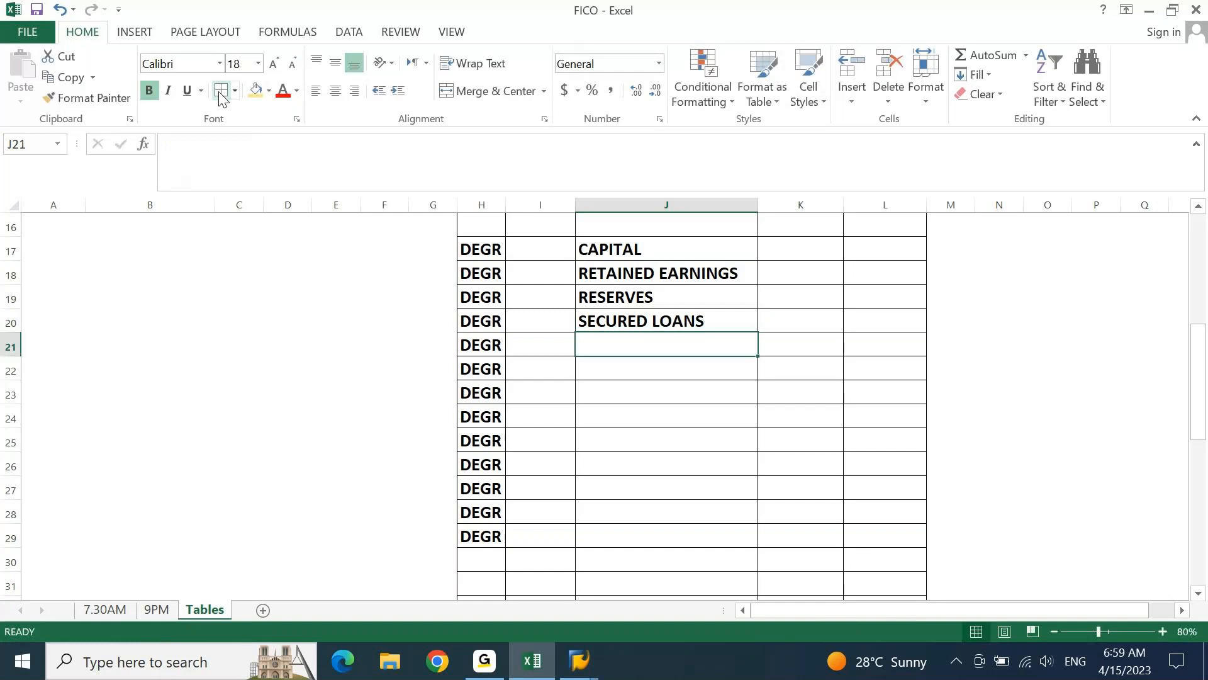
pyautogui.write('UNSECURED LO')
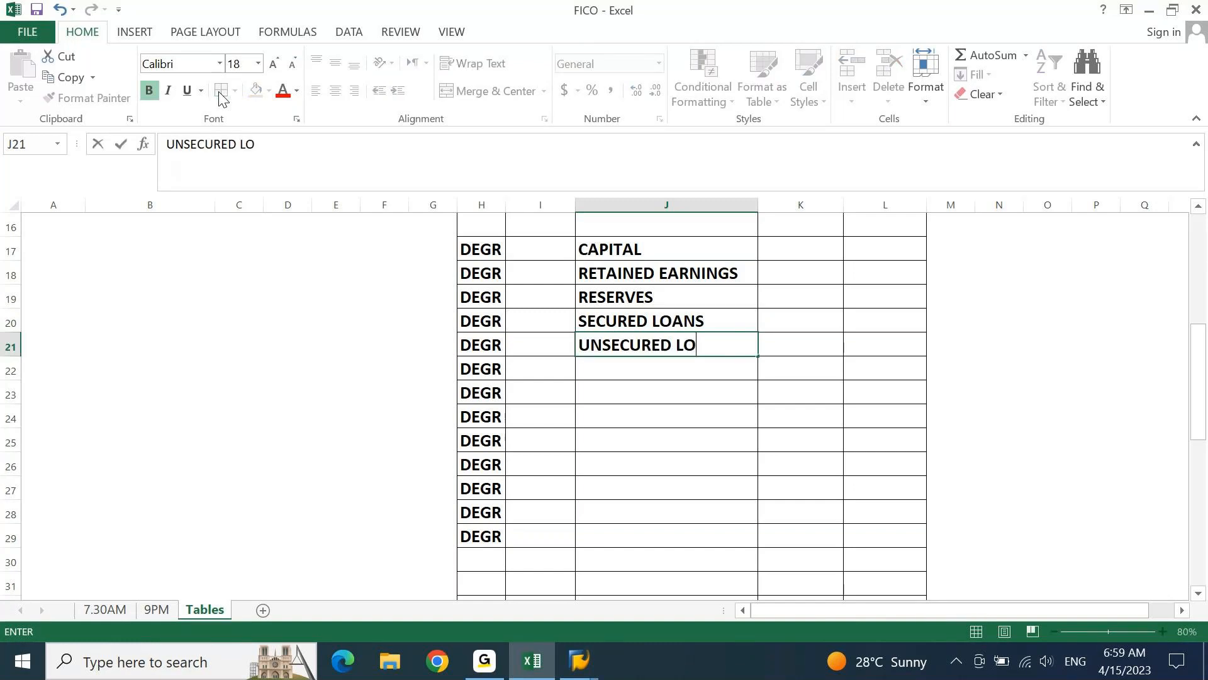
pyautogui.write('ANS')
pyautogui.press('Return')
# Enter the account group names ACCOUNTS PAYABLE in J22 and VENDOR ADVANCES in J23
pyautogui.write('AC')
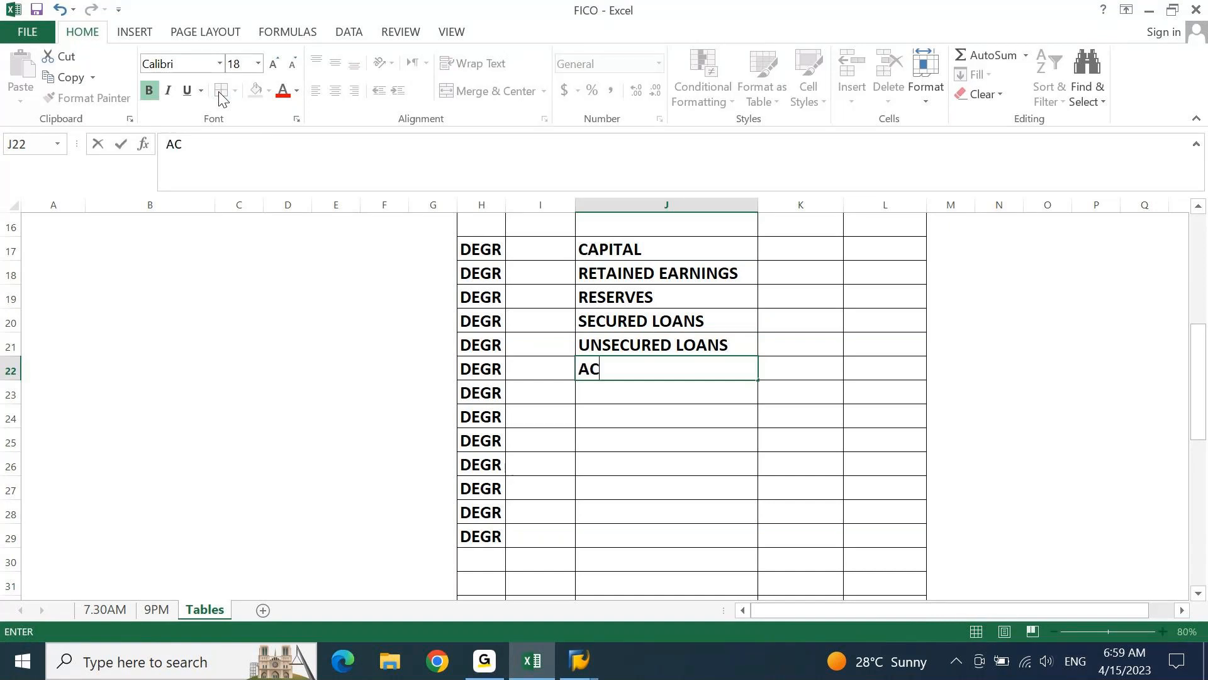
pyautogui.write('COUNTS PAYABLE')
pyautogui.press('Return')
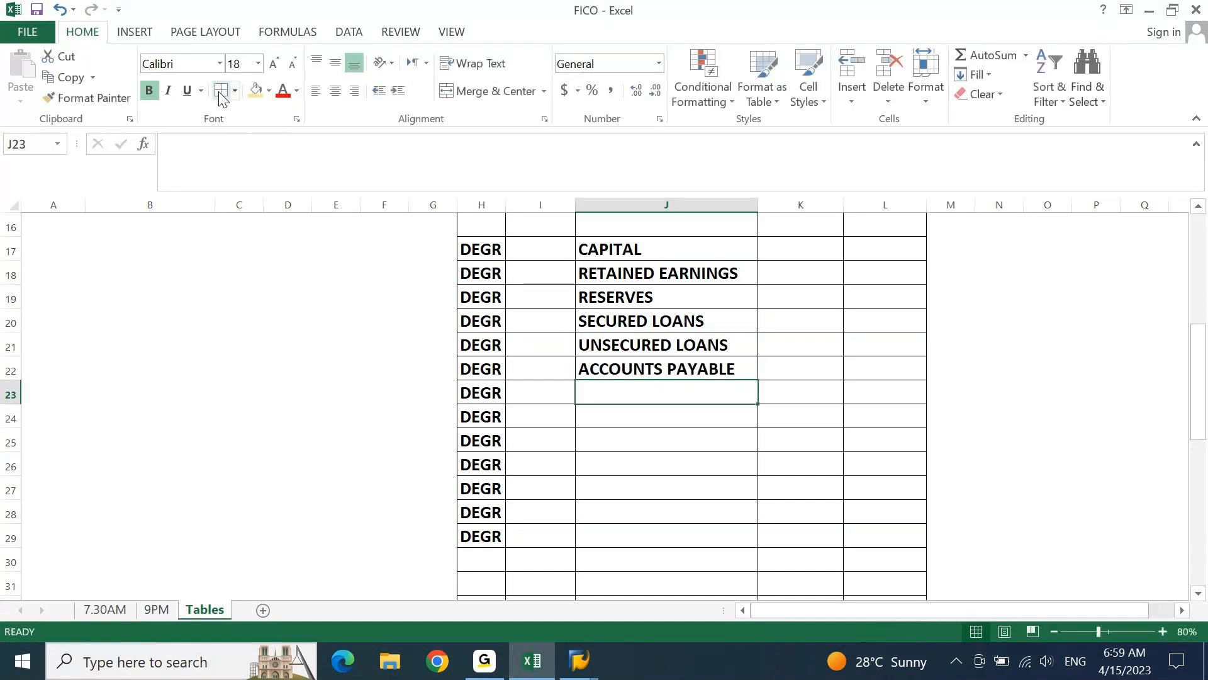
pyautogui.write('VEN')
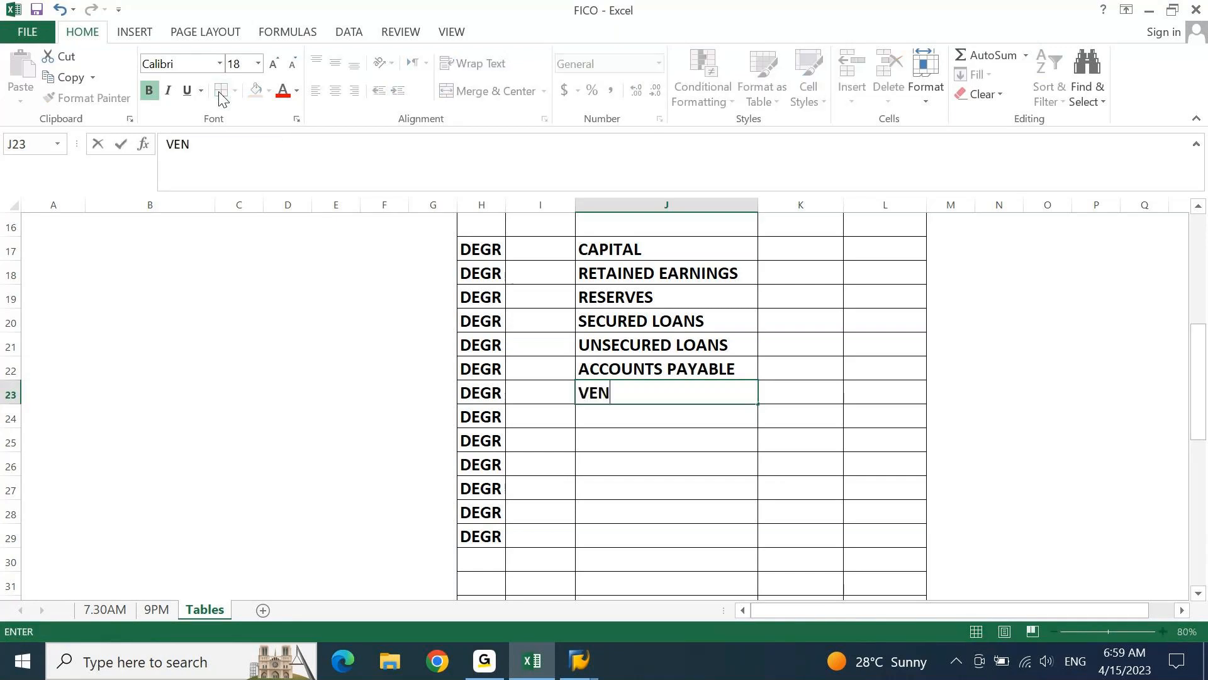
pyautogui.write('DOR ADVA')
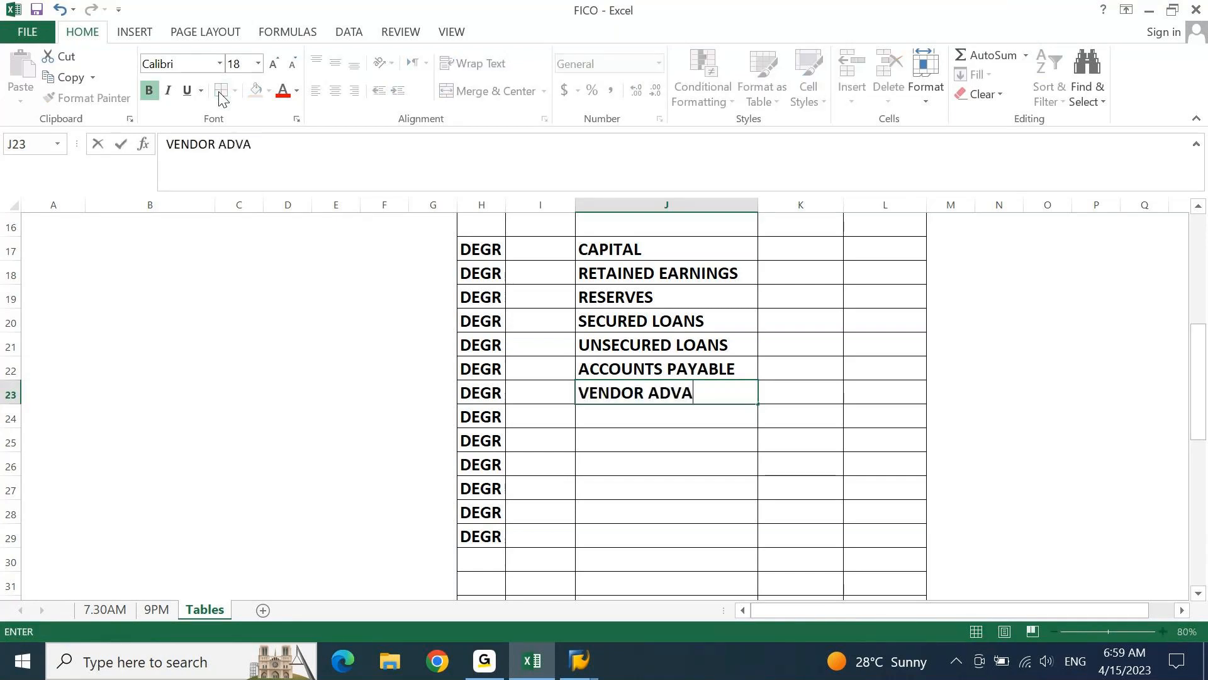
pyautogui.write('NCES')
pyautogui.press('Return')
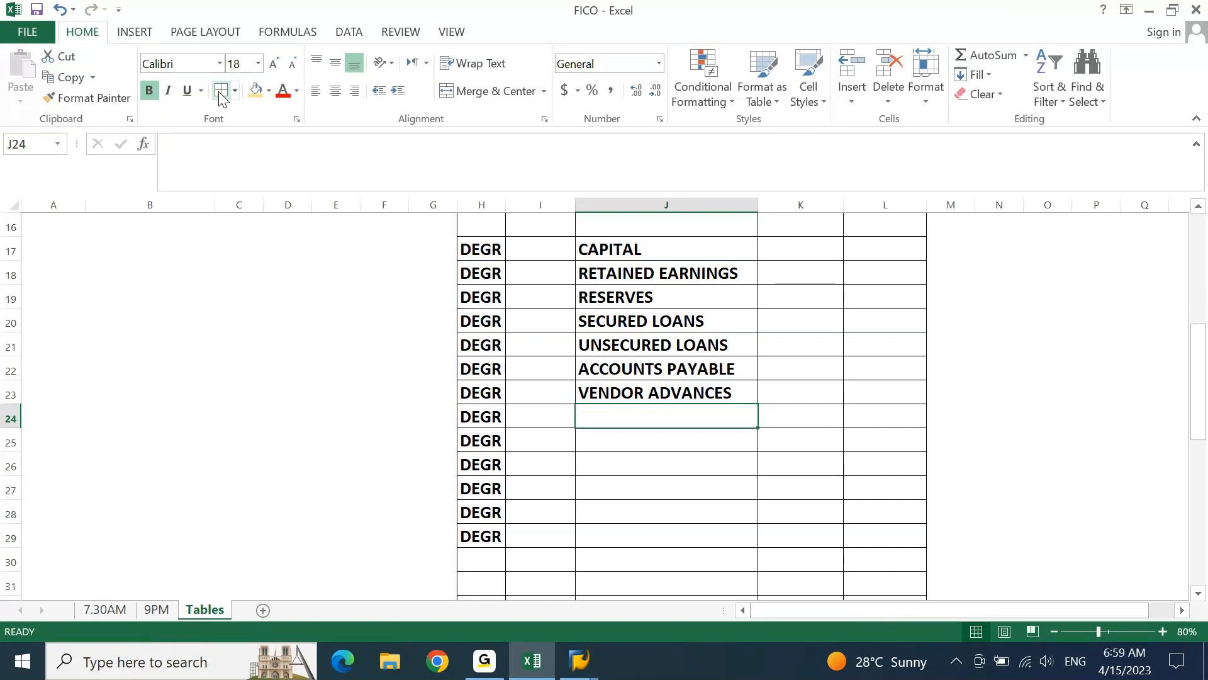
# Enter the account group names PROVISIONS in J24 and TAXES PAYABLE in J25
pyautogui.write('PROVIS')
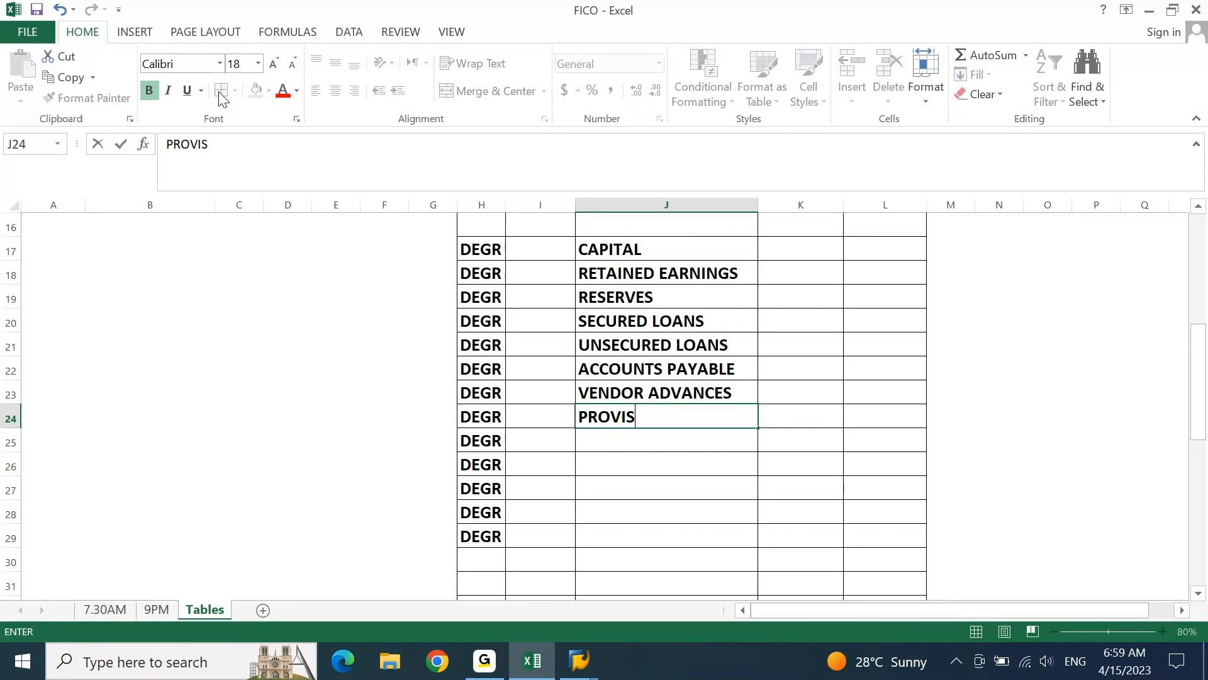
pyautogui.write('IONS')
pyautogui.press('Return')
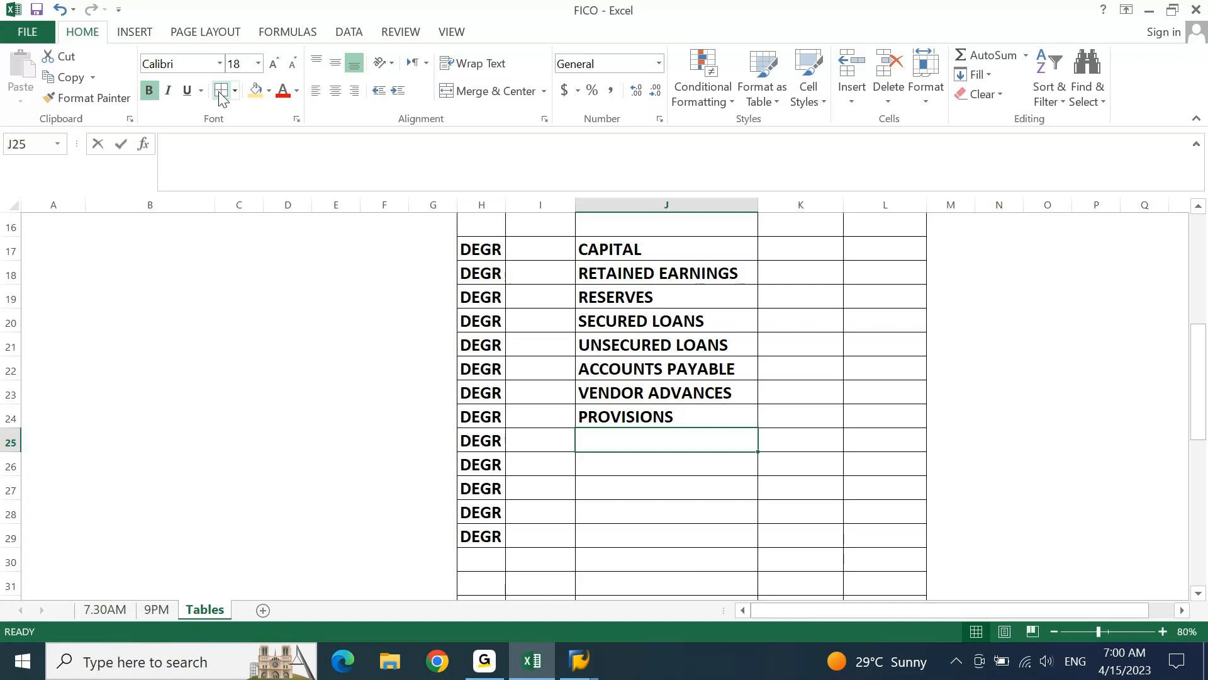
pyautogui.write('TAXES PAYAB')
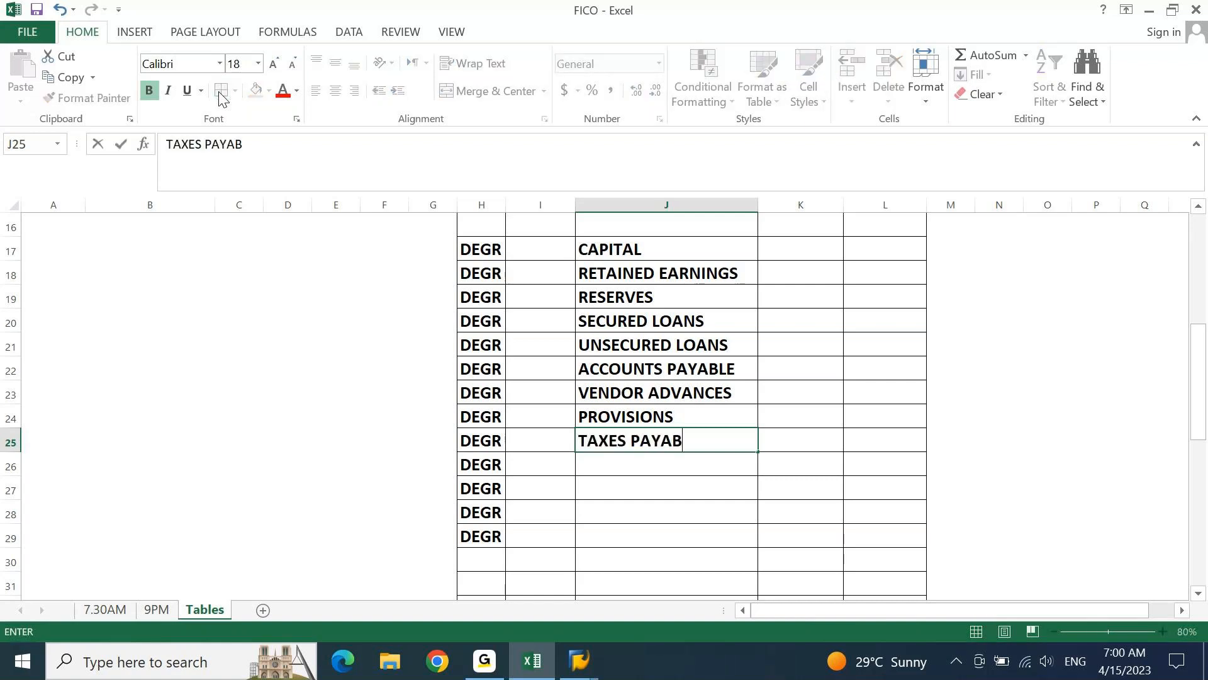
pyautogui.write('LE')
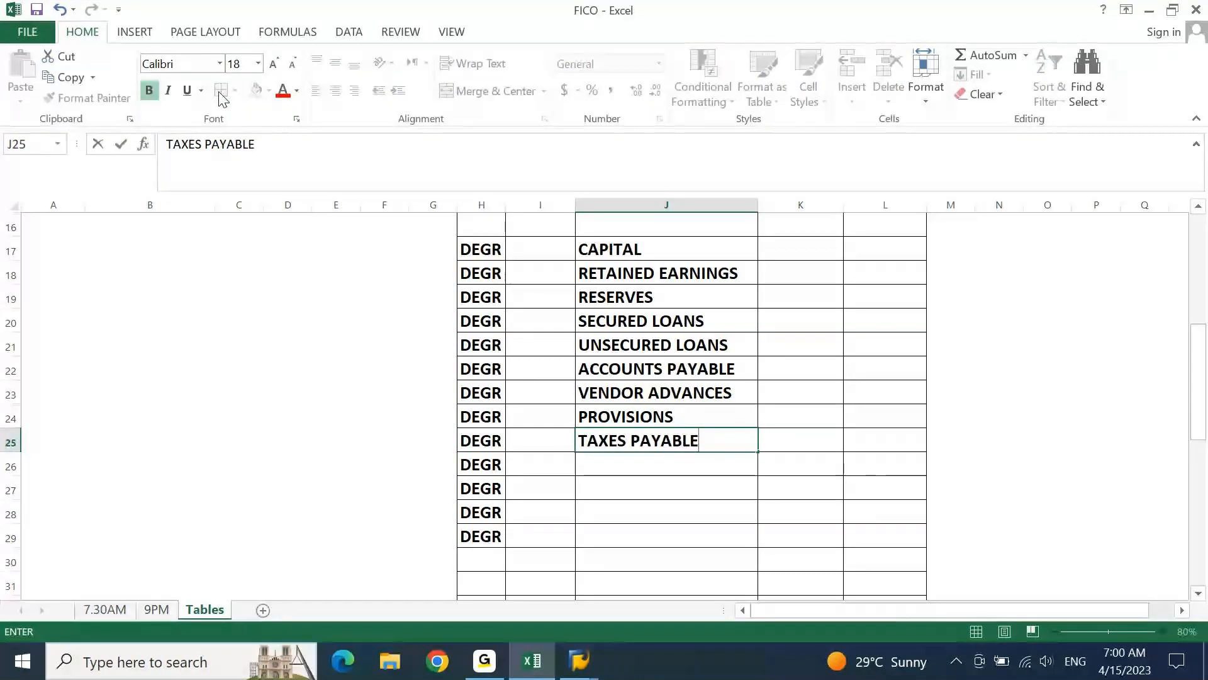
pyautogui.press('Return')
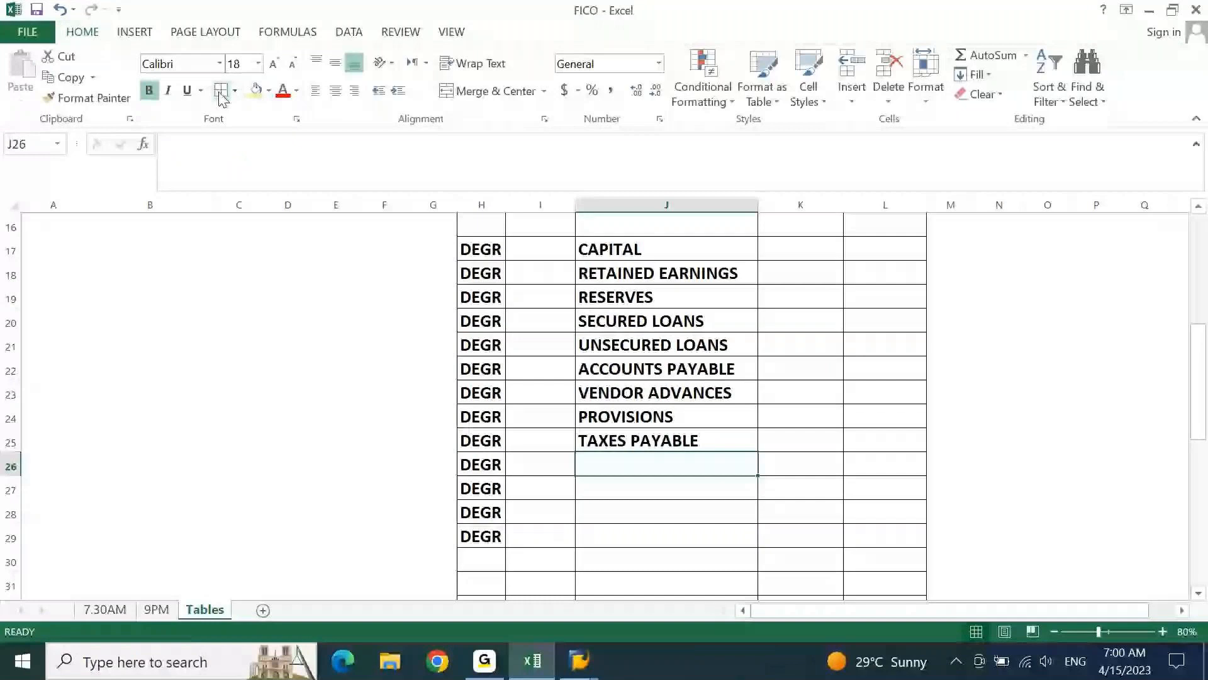
# Enter the account group name OUTSTANDING EXPENSES in J26 and AutoFit column J to it
pyautogui.write('OU')
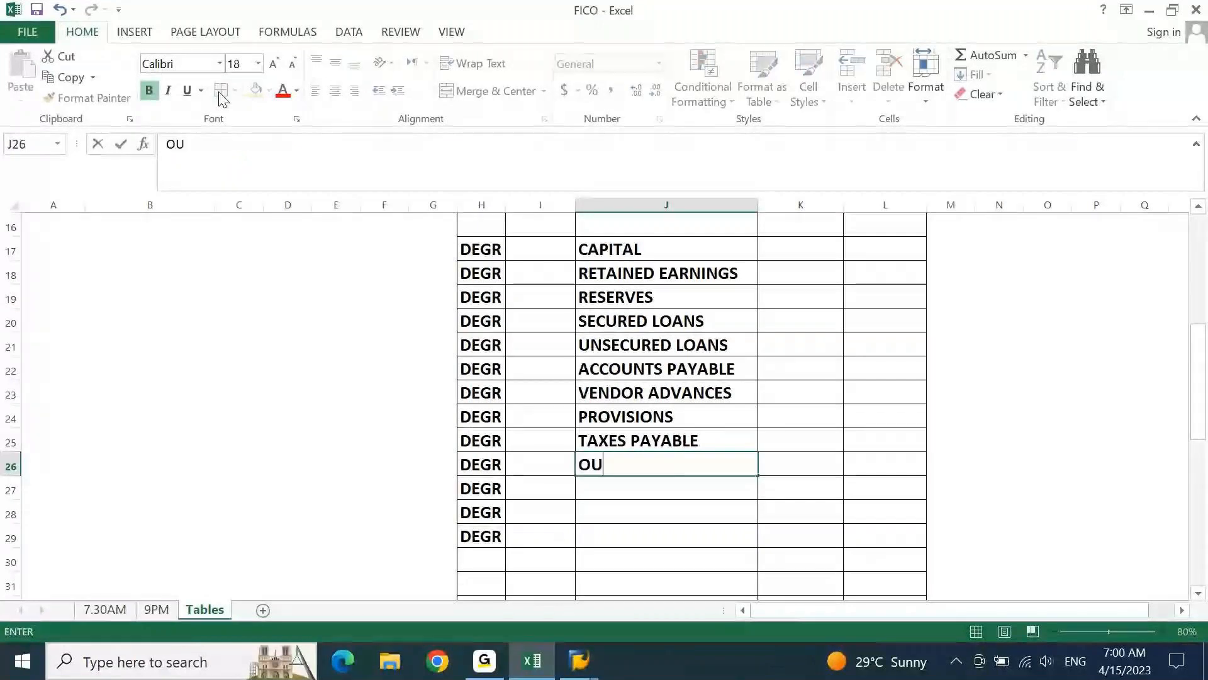
pyautogui.write('TSTAND')
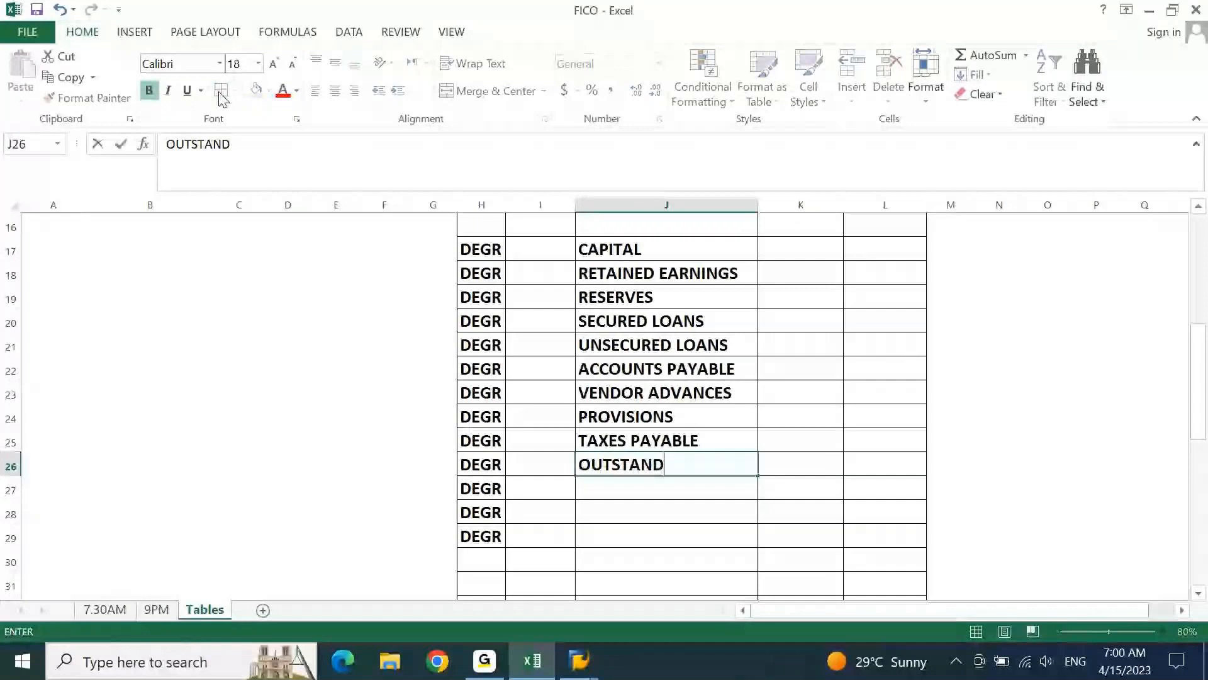
pyautogui.write('ING EXP')
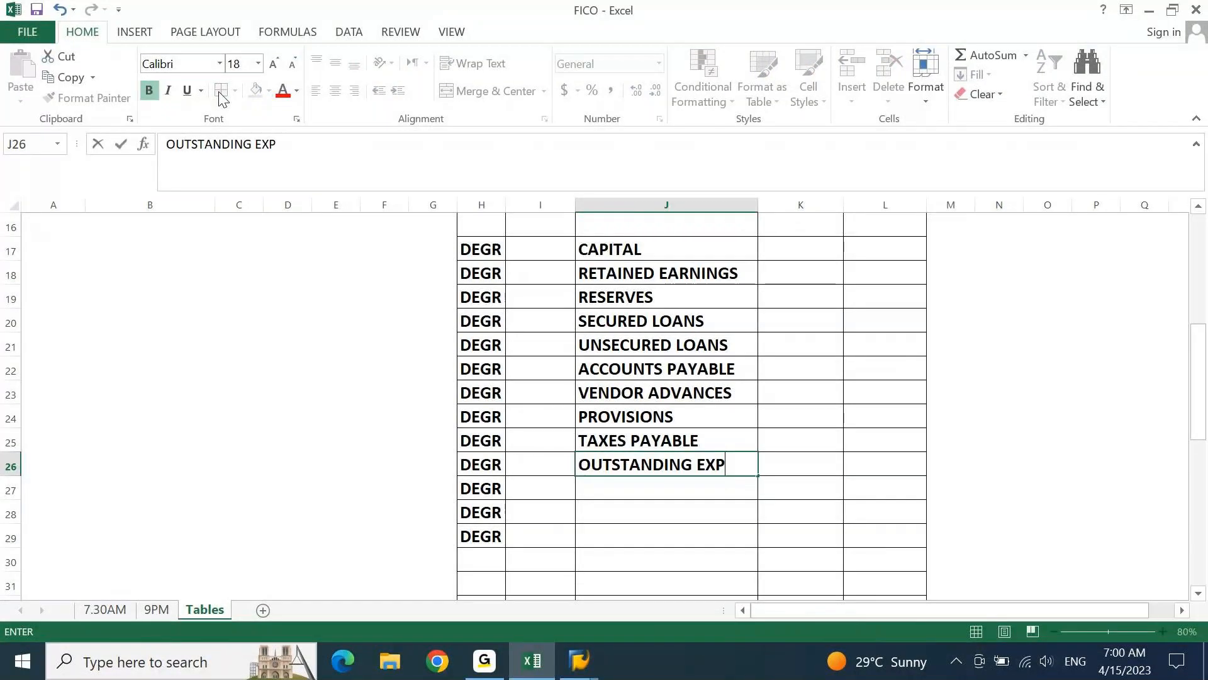
pyautogui.write('ENSES')
pyautogui.press('Return')
pyautogui.press('Up')
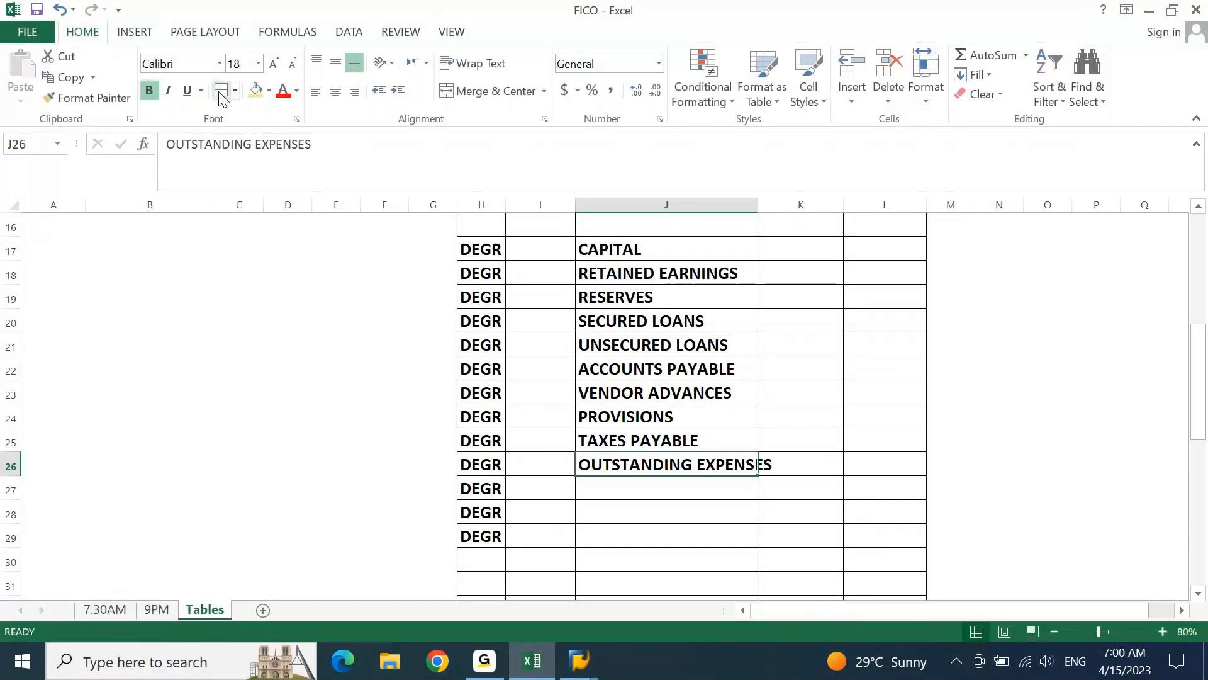
pyautogui.hotkey('alt', 'h')
pyautogui.press('o')
pyautogui.press('i')
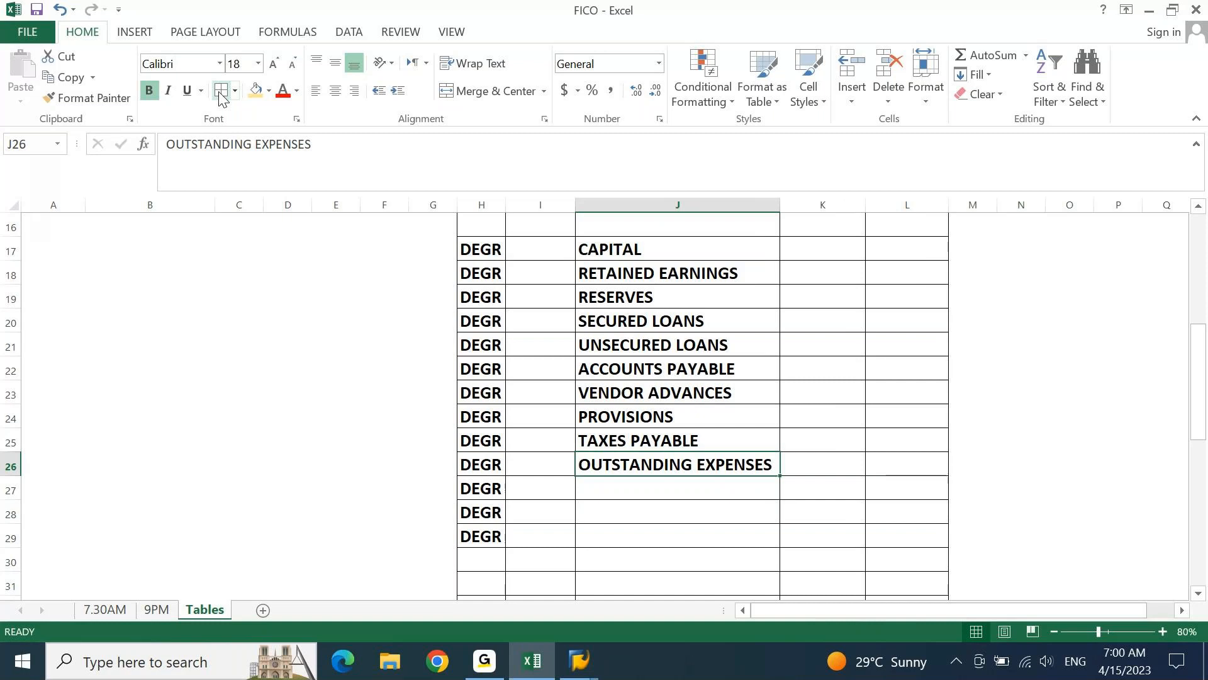
# Enter the account group name BANK OVER DRAFT in J27
pyautogui.press('Down')
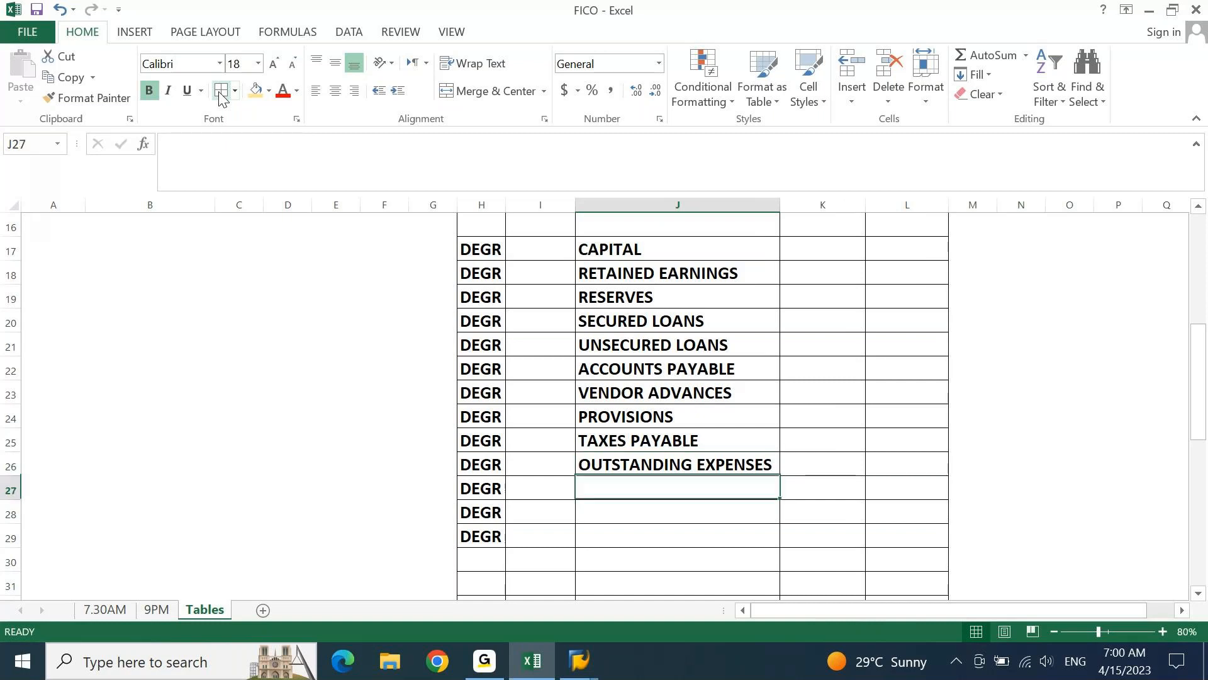
pyautogui.write('BANK O')
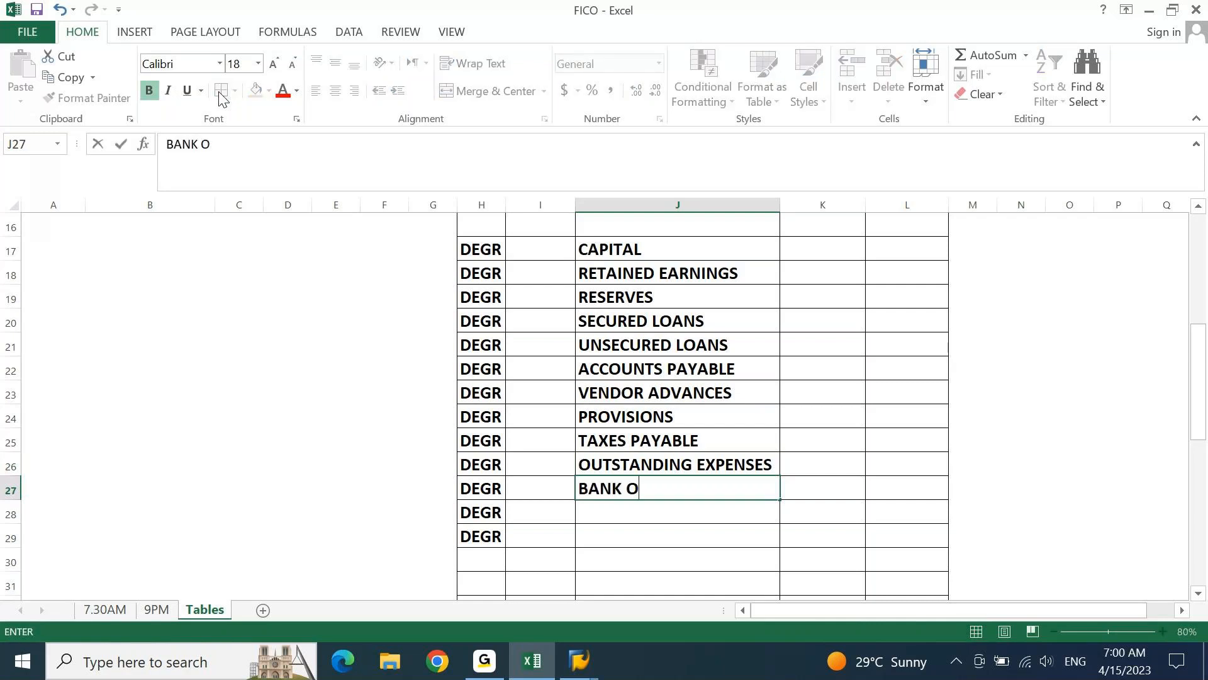
pyautogui.write('VER DRAFT')
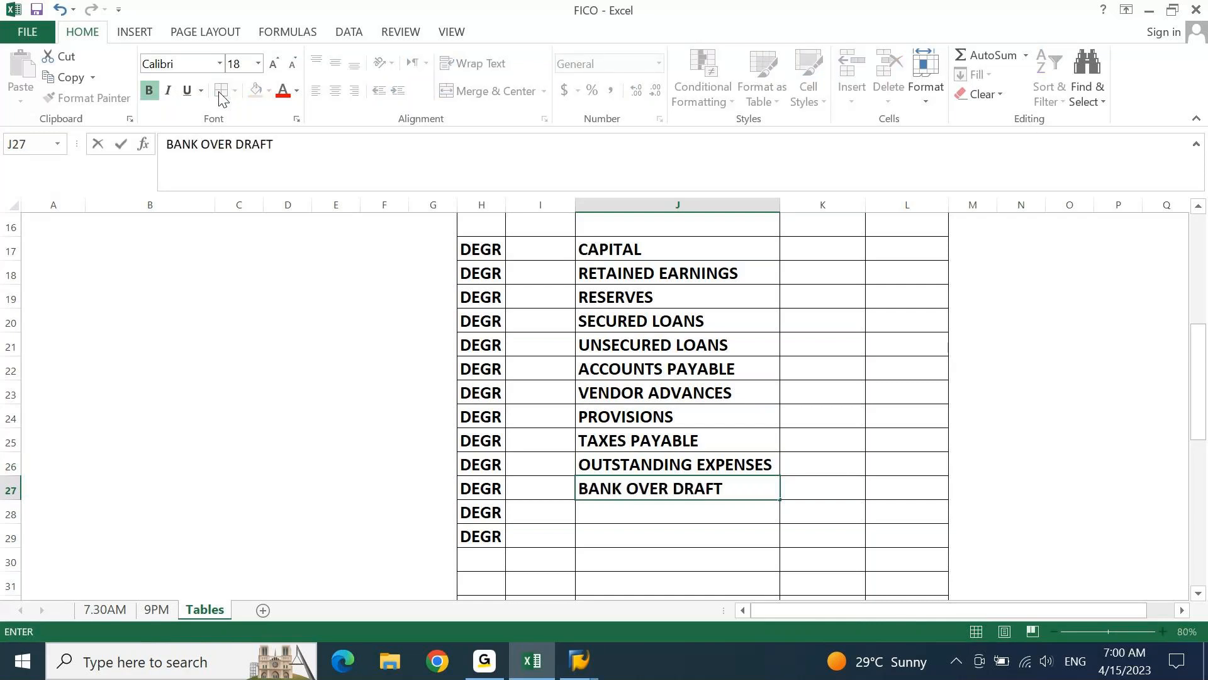
pyautogui.press('Return')
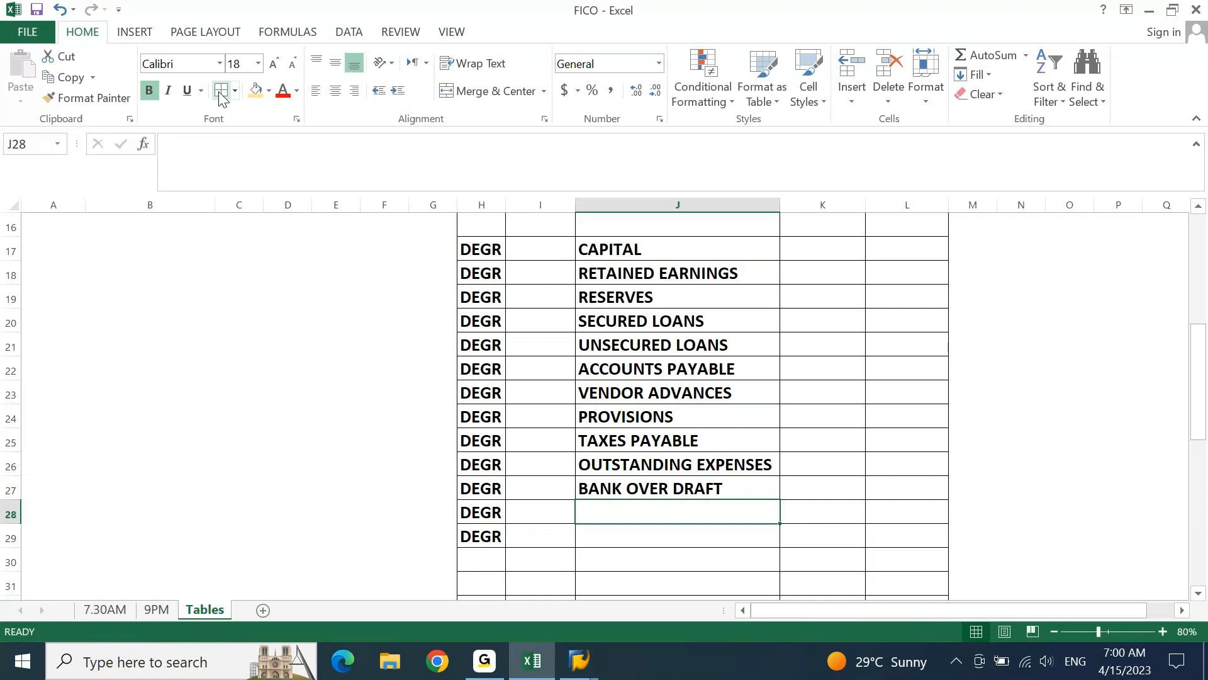
# Enter the account group name INCOME RECEIVED IN ADVANCE in J28
pyautogui.write('INCME')
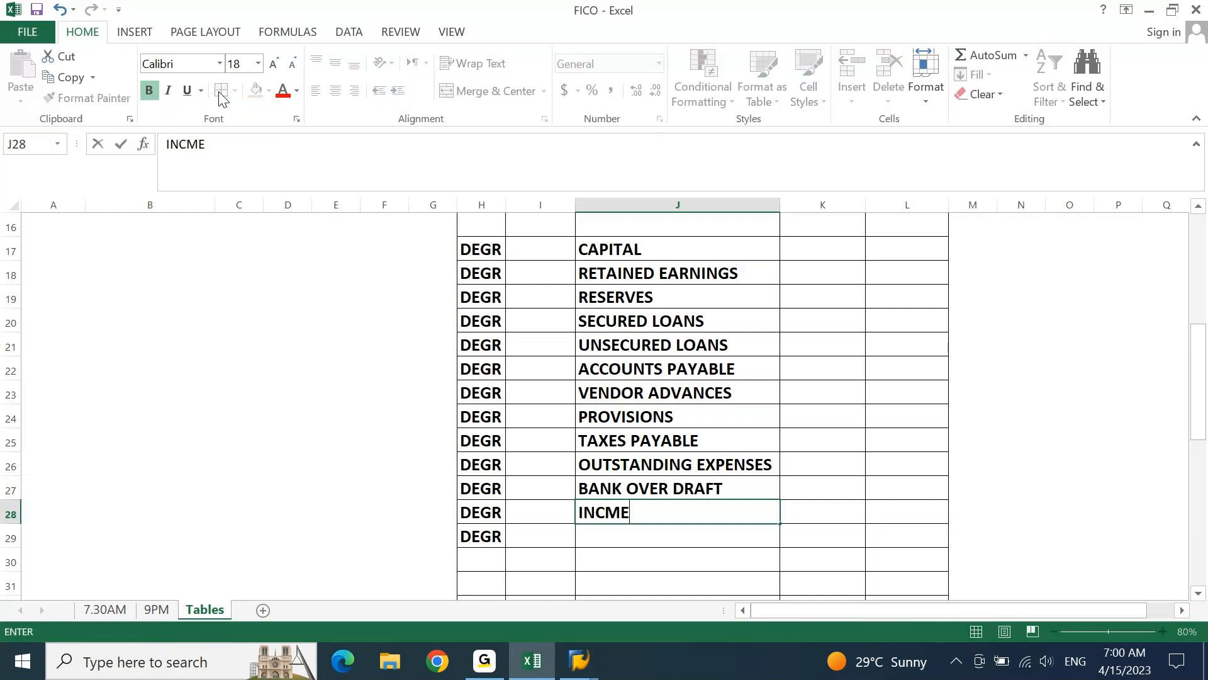
pyautogui.press('BackSpace')
pyautogui.press('BackSpace')
pyautogui.write('OME REC')
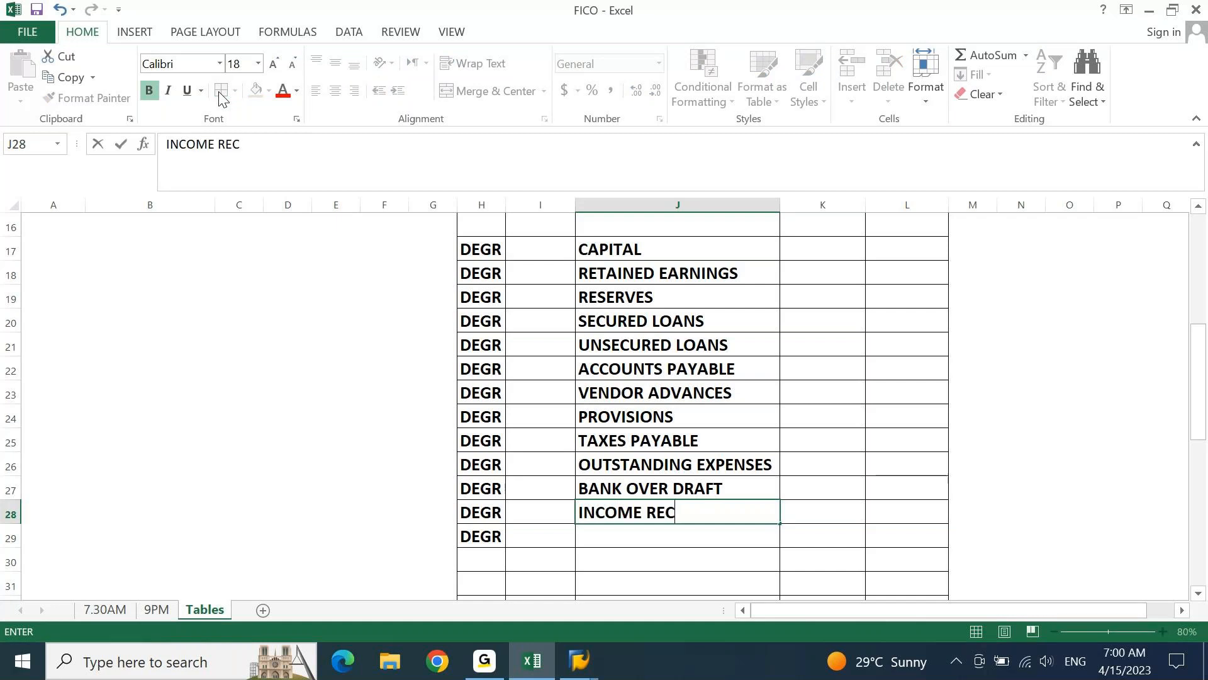
pyautogui.write('EIVED IN IA')
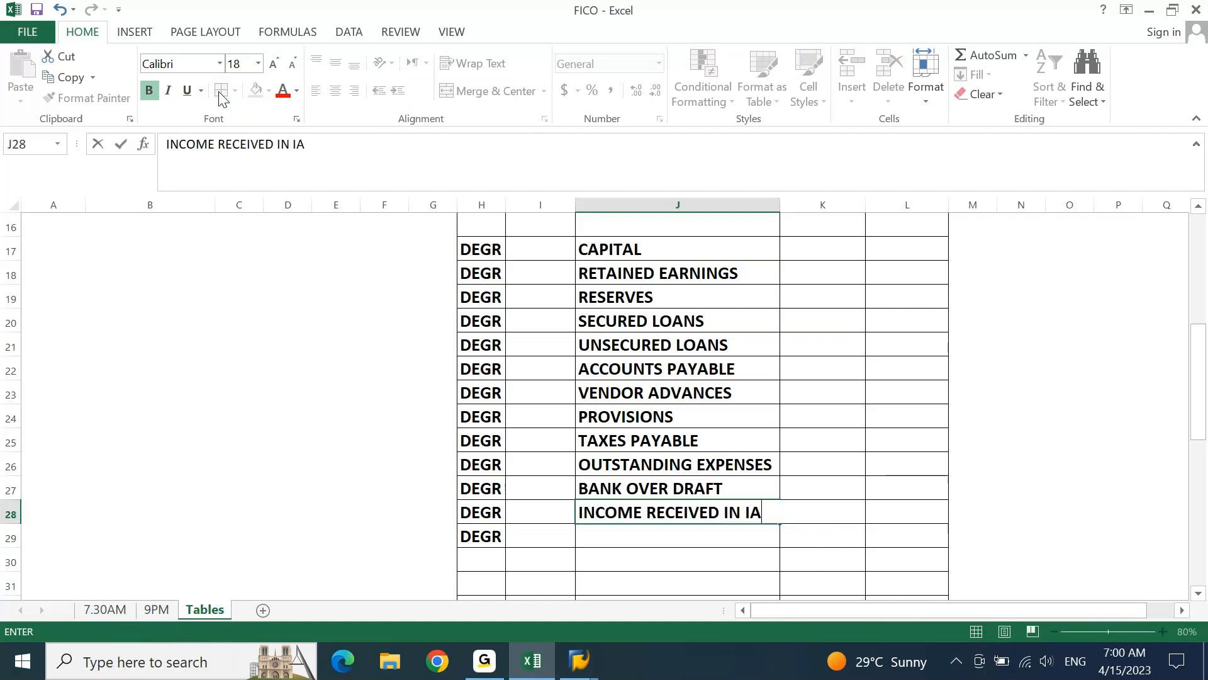
pyautogui.press('BackSpace')
pyautogui.press('BackSpace')
pyautogui.write('ADVANCE')
pyautogui.press('Return')
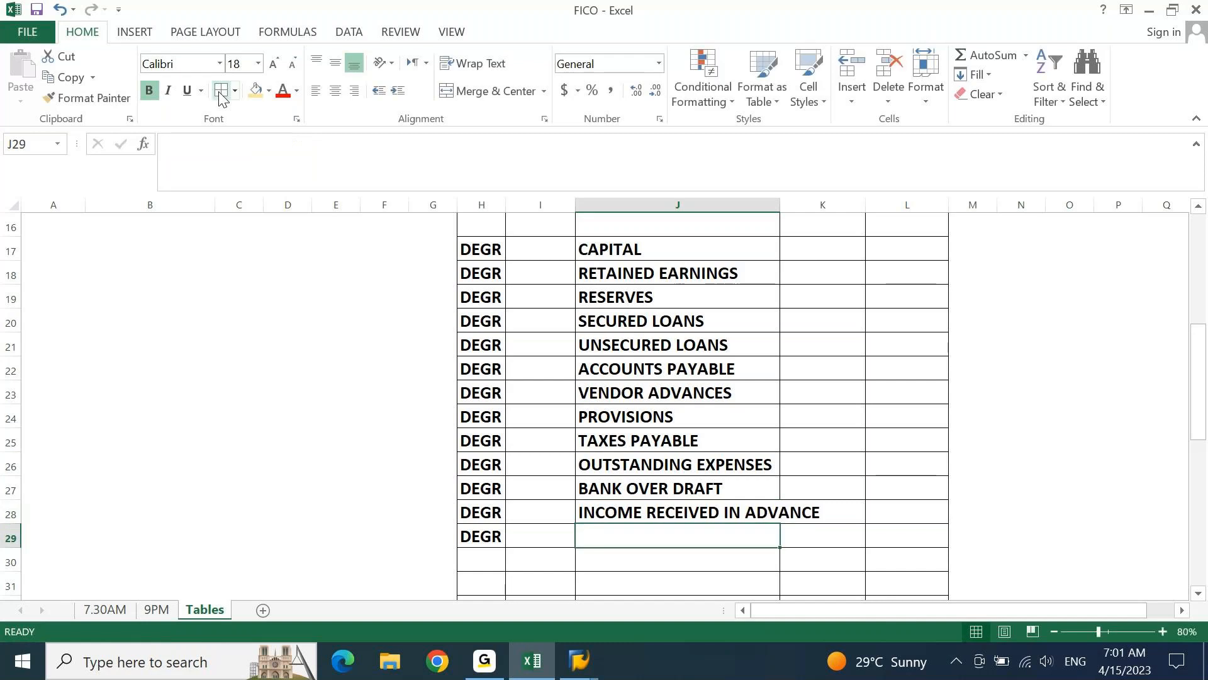
# AutoFit column J to the width of the INCOME RECEIVED IN ADVANCE entry
pyautogui.press('Up')
pyautogui.hotkey('alt', 'h')
pyautogui.press('o')
pyautogui.press('i')
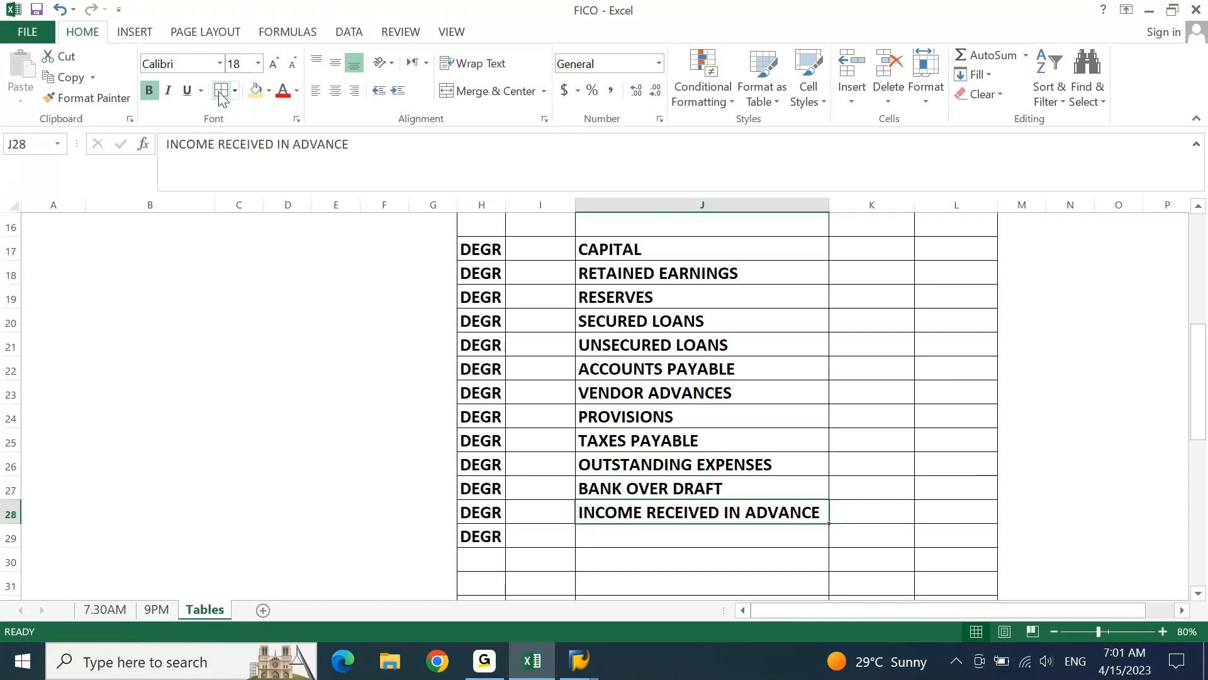
# Clear the surplus DEGR entry from H29
pyautogui.press('Down')
pyautogui.press('Left')
pyautogui.press('Left')
pyautogui.press('Delete')
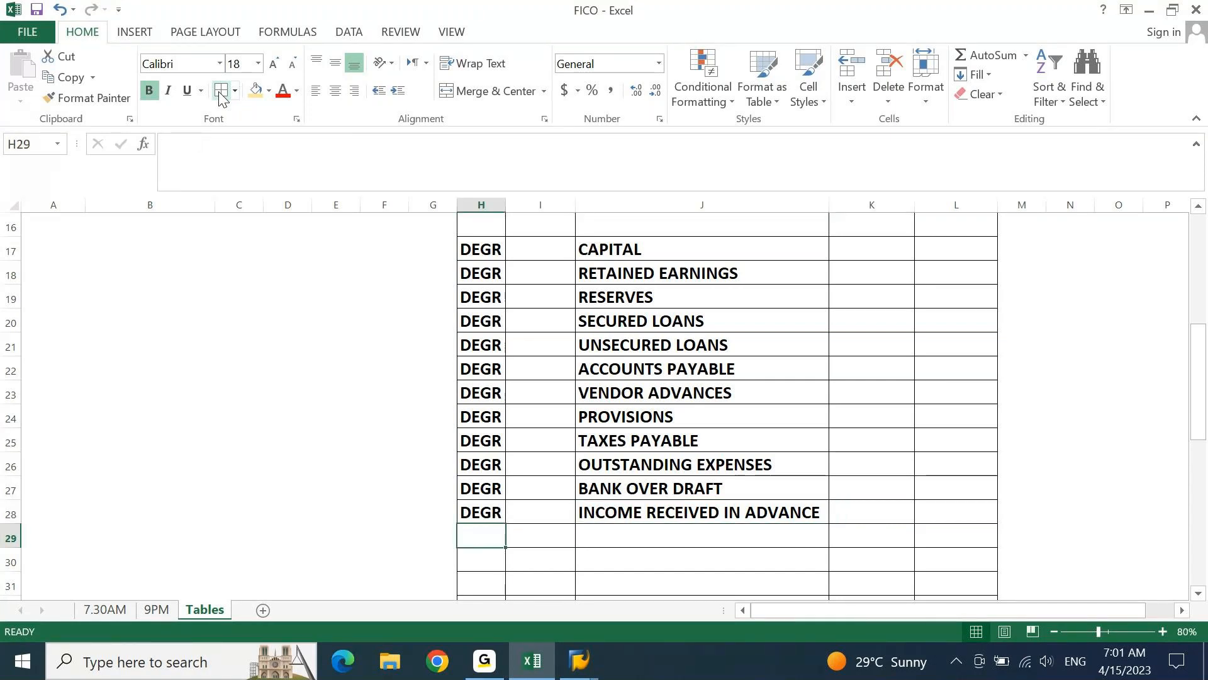
# Enter 2 in both number range cells of the CAPITAL row, K17 and L17
pyautogui.hotkey('ctrl', 'Up')
pyautogui.press('Right')
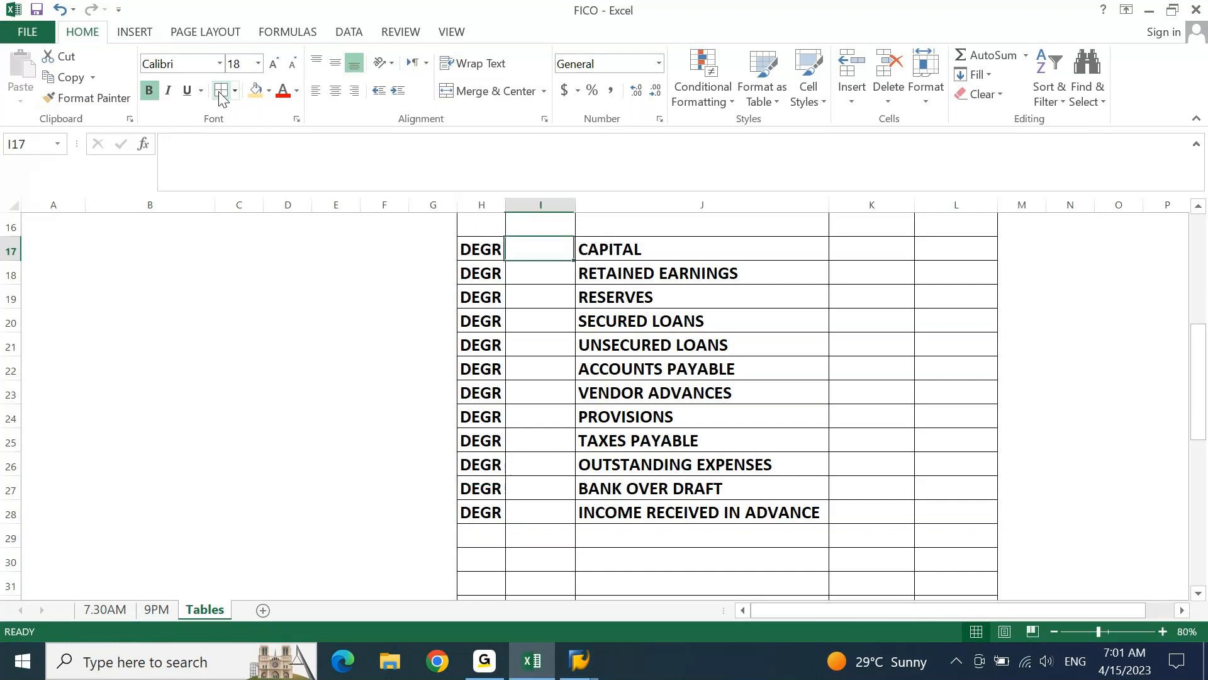
pyautogui.press('Right')
pyautogui.press('Right')
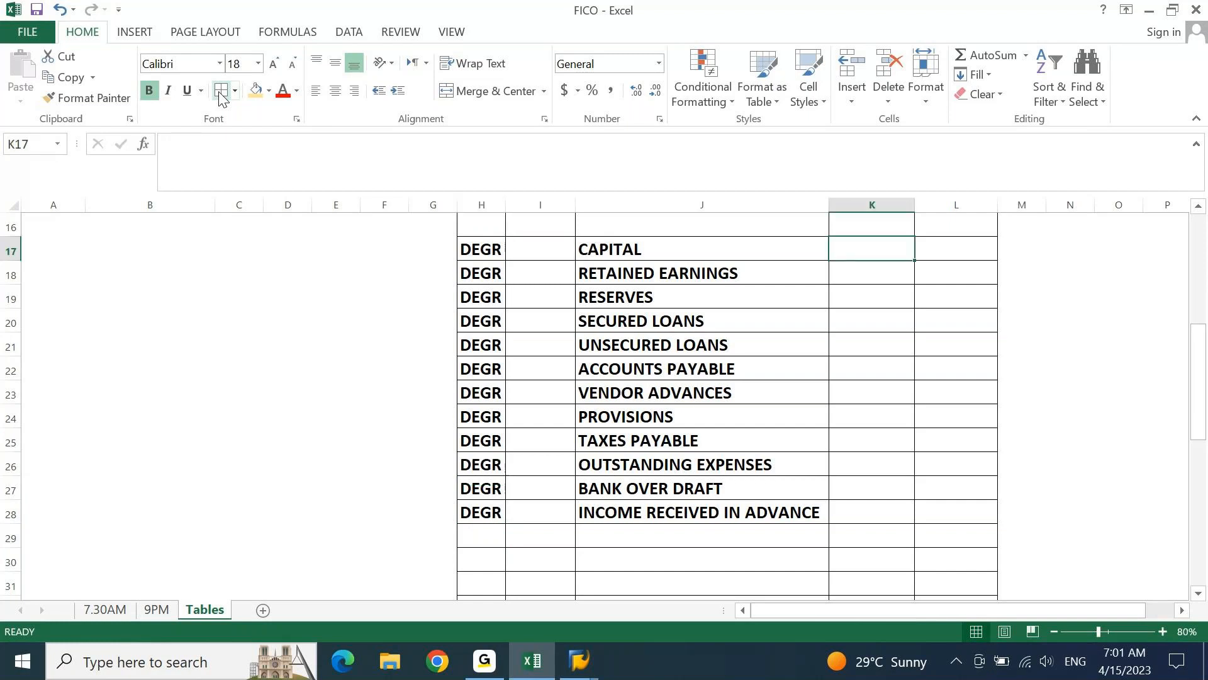
pyautogui.write('2')
pyautogui.press('Tab')
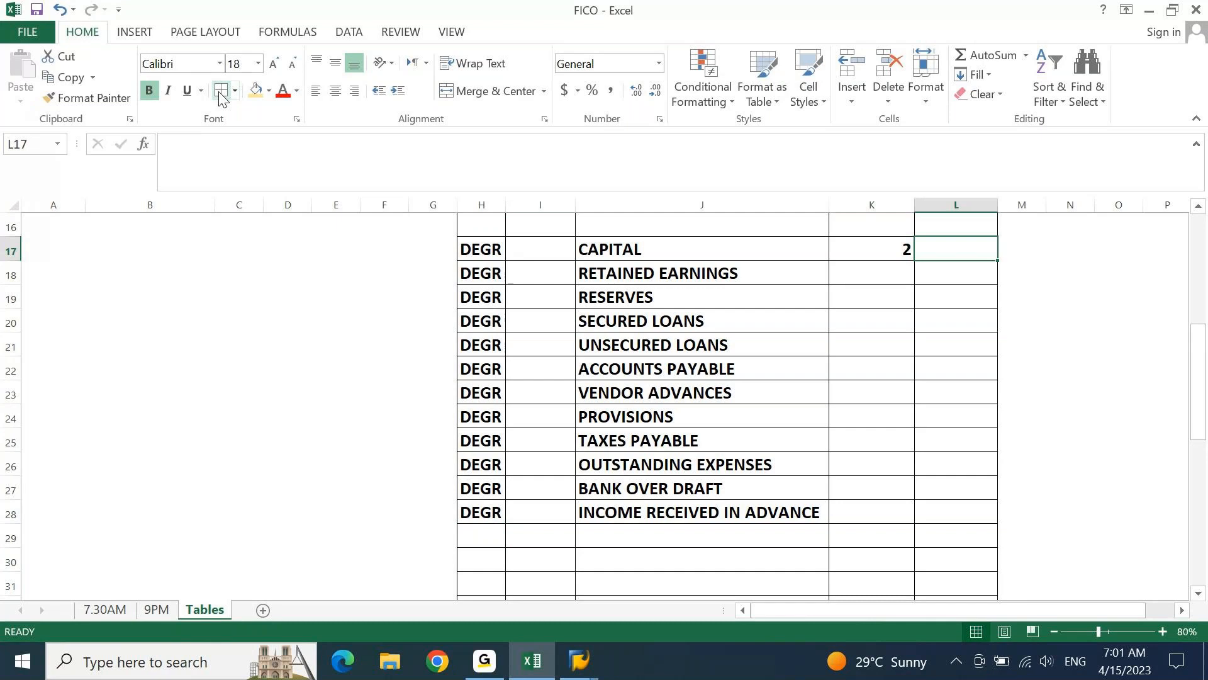
pyautogui.write('2')
pyautogui.press('Tab')
# Copy CAPITAL's number range values of 2 into columns K and L for all liability groups down to row 28
pyautogui.press('Left')
pyautogui.press('Left')
pyautogui.hotkey('shift', 'Right')
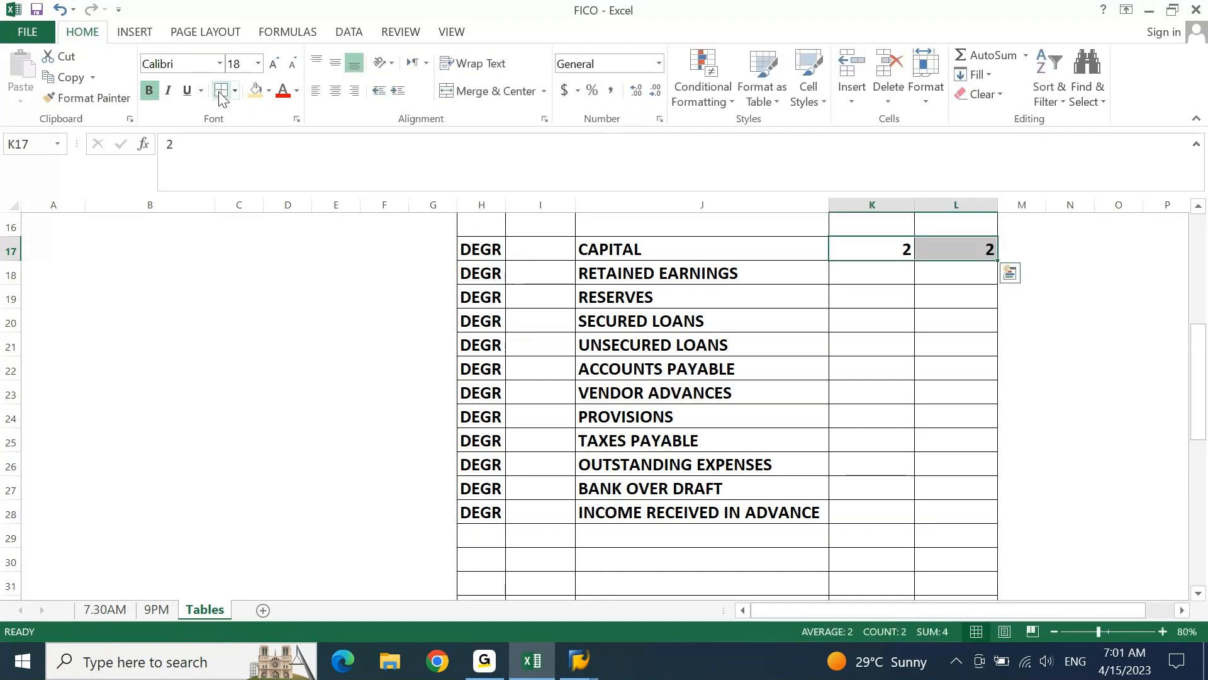
pyautogui.hotkey('ctrl', 'c')
pyautogui.press('Down')
pyautogui.press('Down')
pyautogui.press('Down')
pyautogui.press('Down')
pyautogui.press('Down')
pyautogui.press('Down')
pyautogui.press('Down')
pyautogui.press('Down')
pyautogui.press('Down')
pyautogui.press('Down')
pyautogui.press('Down')
pyautogui.hotkey('shift', 'Right')
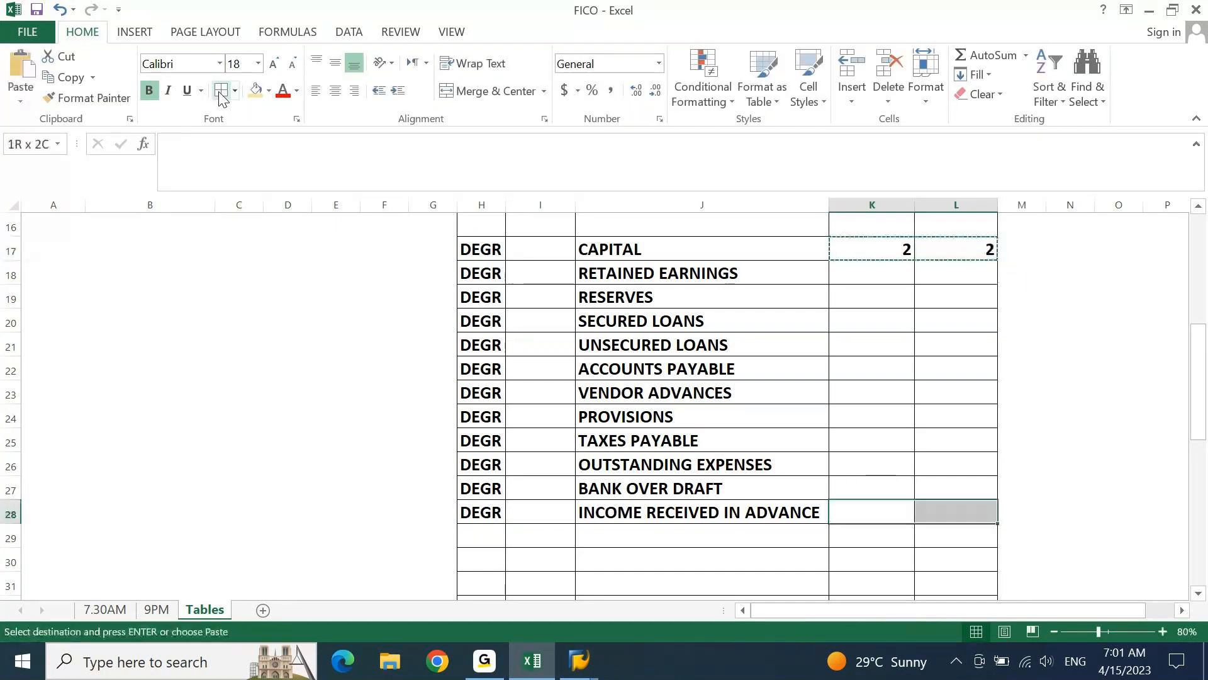
pyautogui.hotkey('ctrl', 'shift', 'Up')
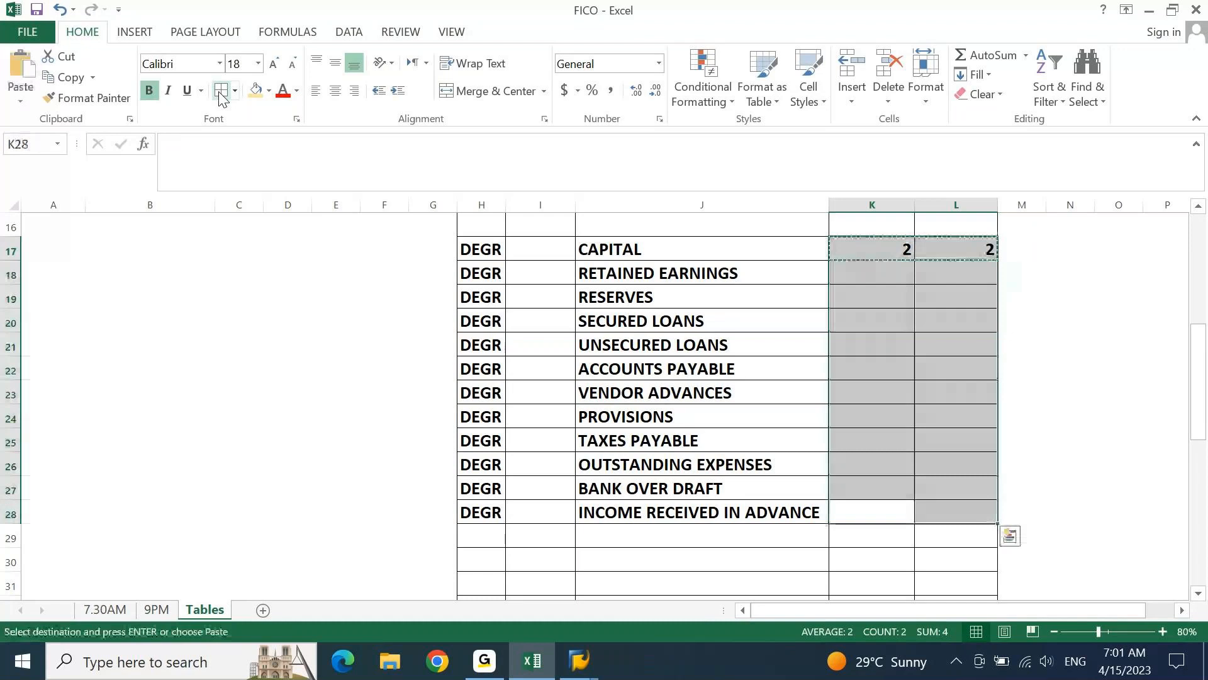
pyautogui.hotkey('ctrl', 'v')
pyautogui.press('Escape')
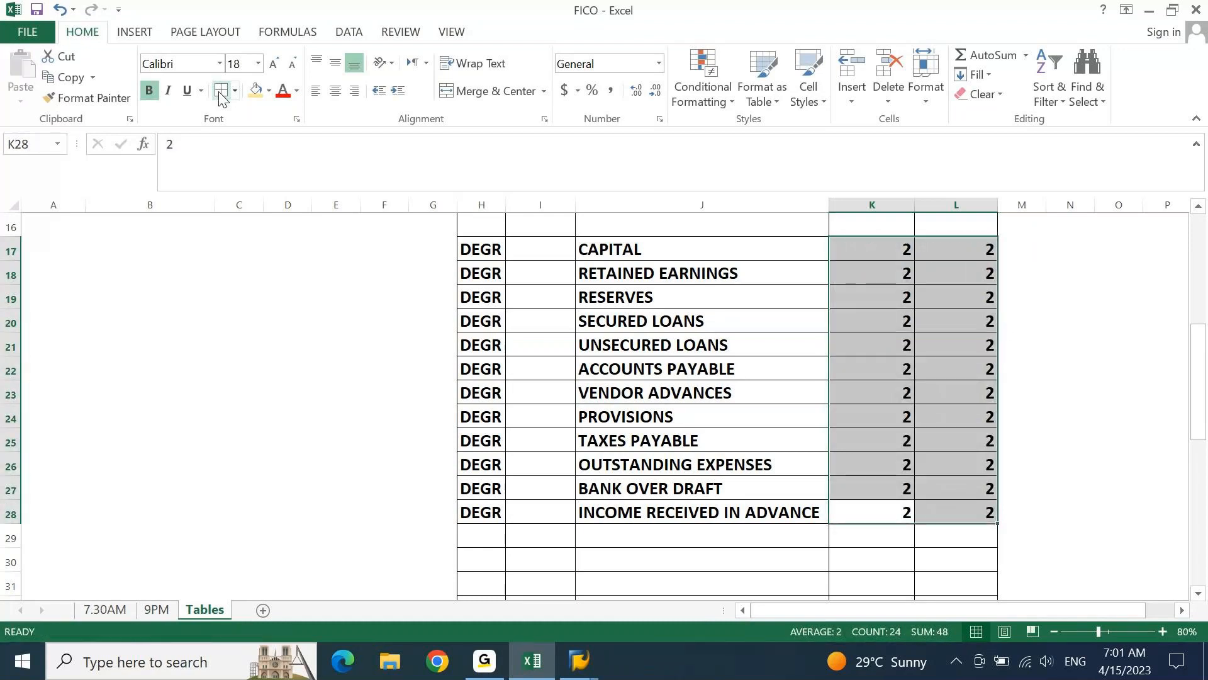
# Enter the codes 21, 22 and 23 in M17:M19 beside CAPITAL, RETAINED EARNINGS and RESERVES
pyautogui.hotkey('ctrl', 'Up')
pyautogui.hotkey('ctrl', 'shift', 'Down')
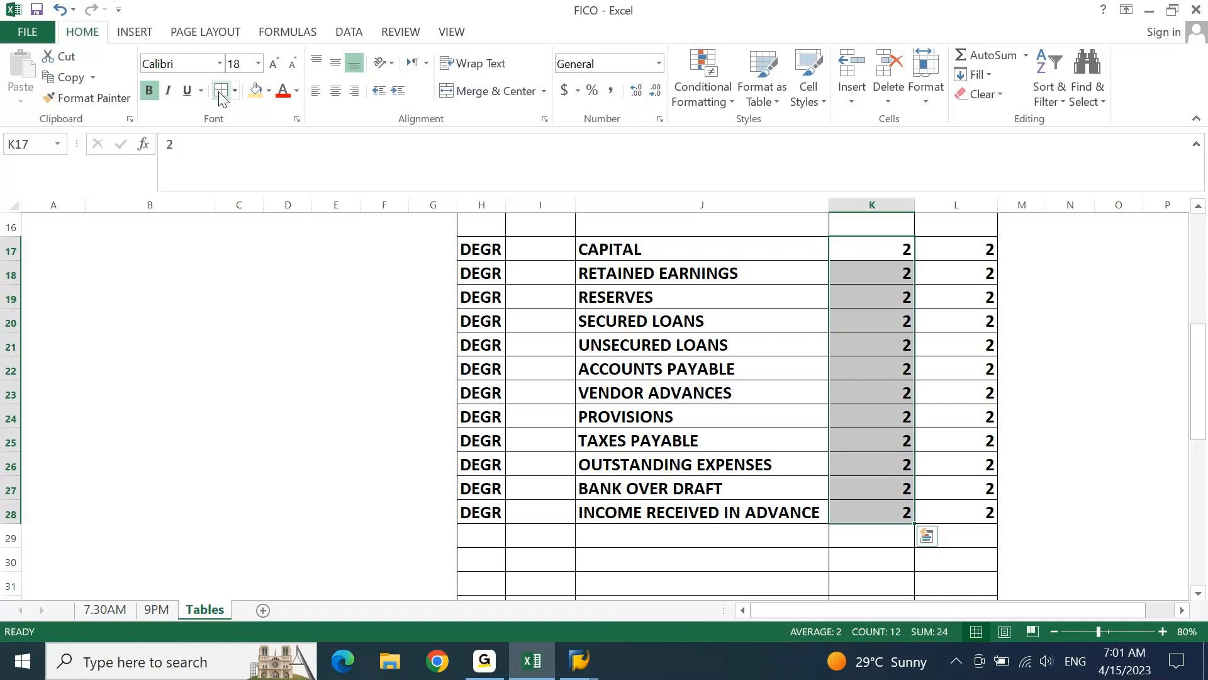
pyautogui.press('Left')
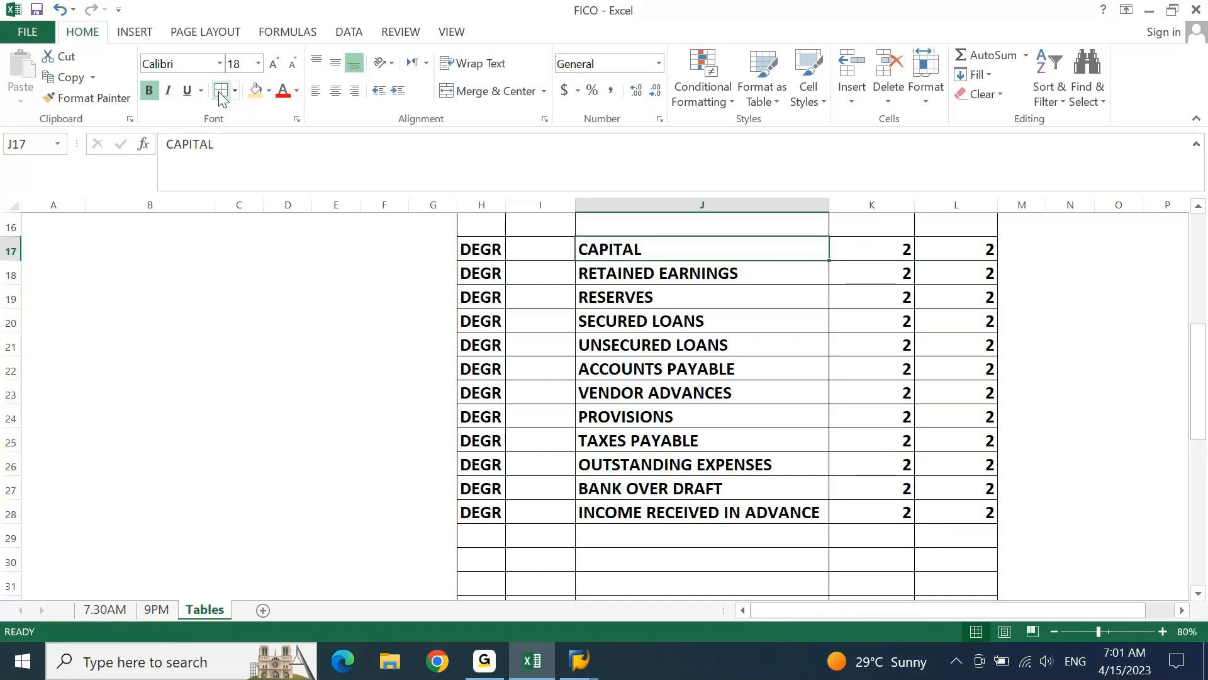
pyautogui.press('Right')
pyautogui.press('Right')
pyautogui.press('Right')
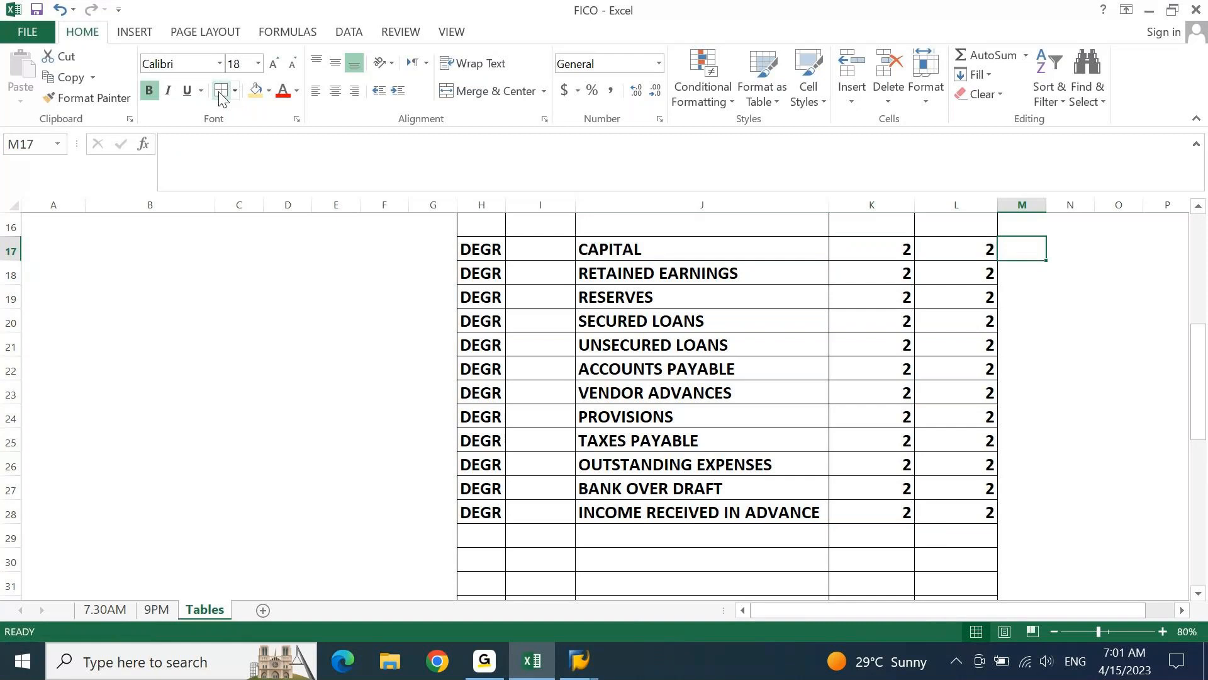
pyautogui.write('21')
pyautogui.press('Return')
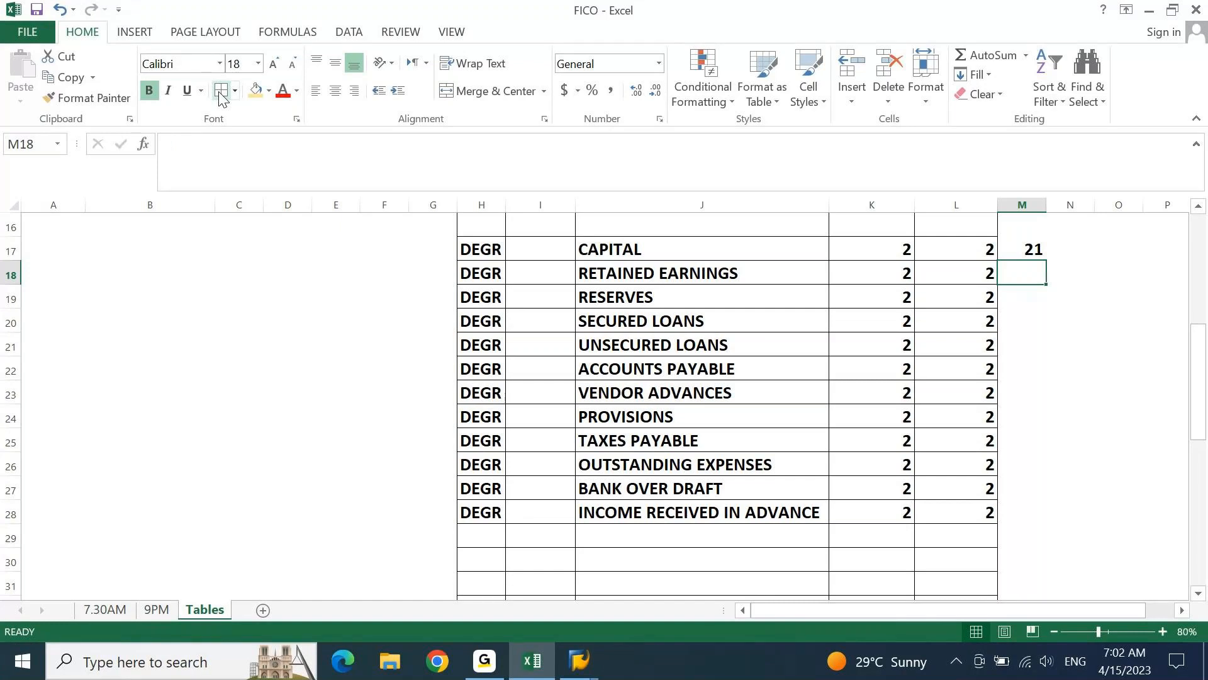
pyautogui.write('22')
pyautogui.press('Return')
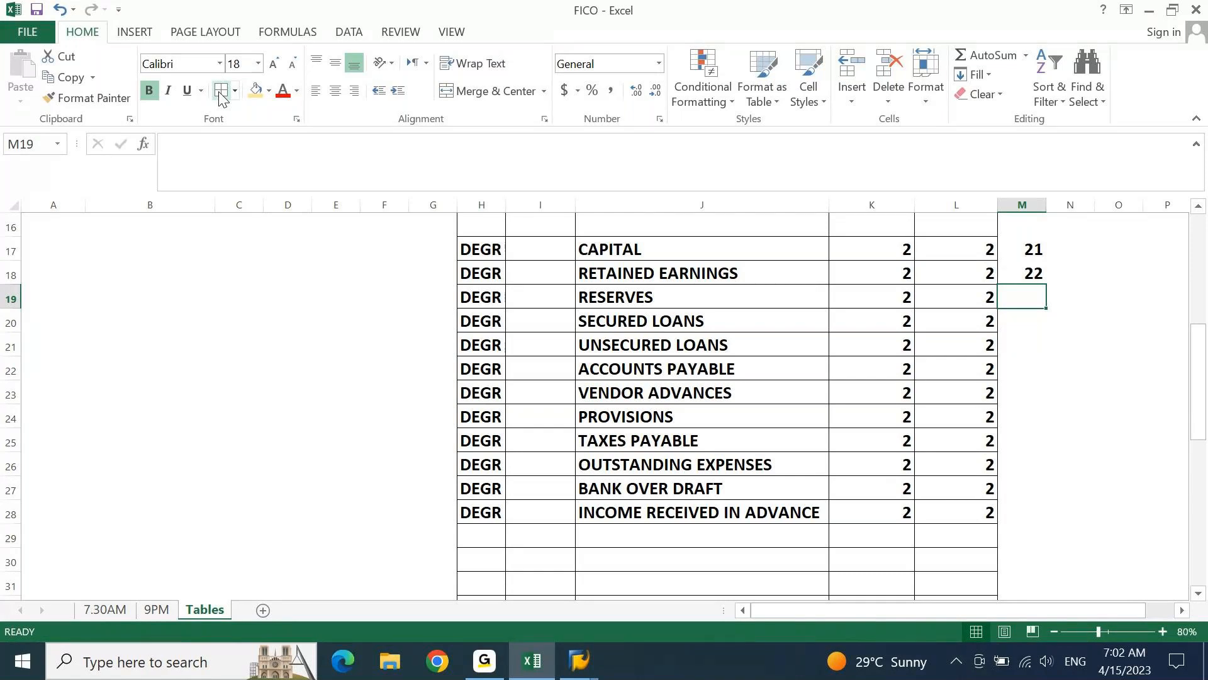
pyautogui.write('2')
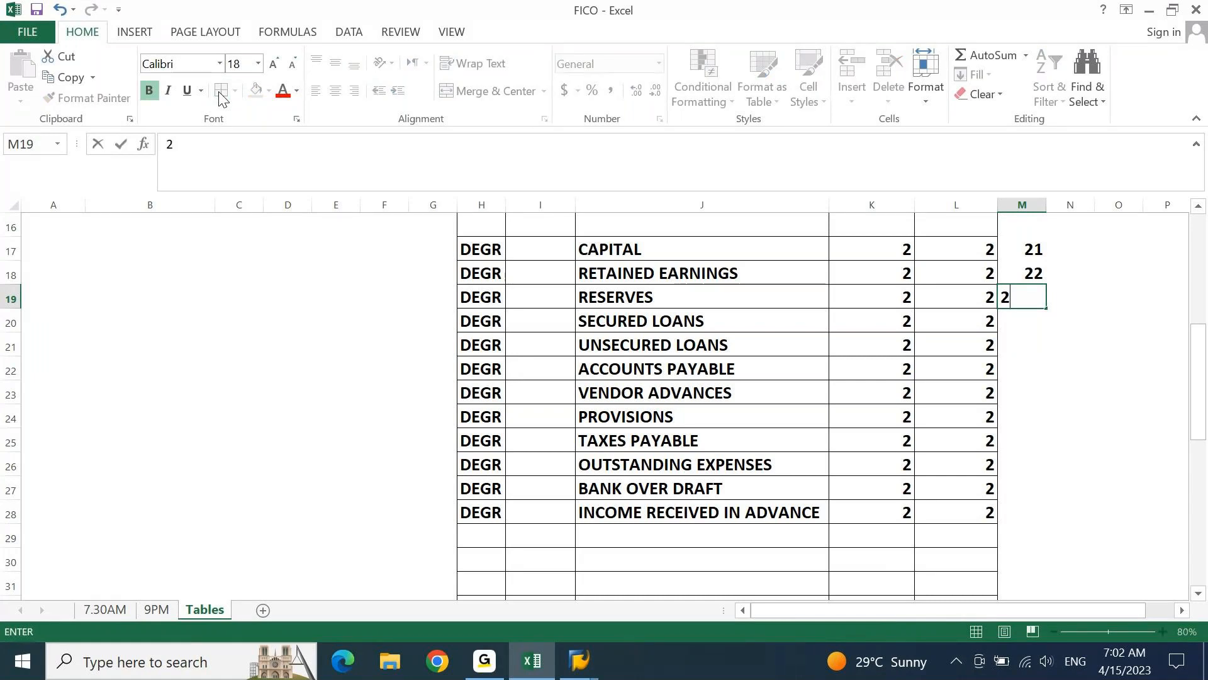
pyautogui.write('3')
pyautogui.press('Return')
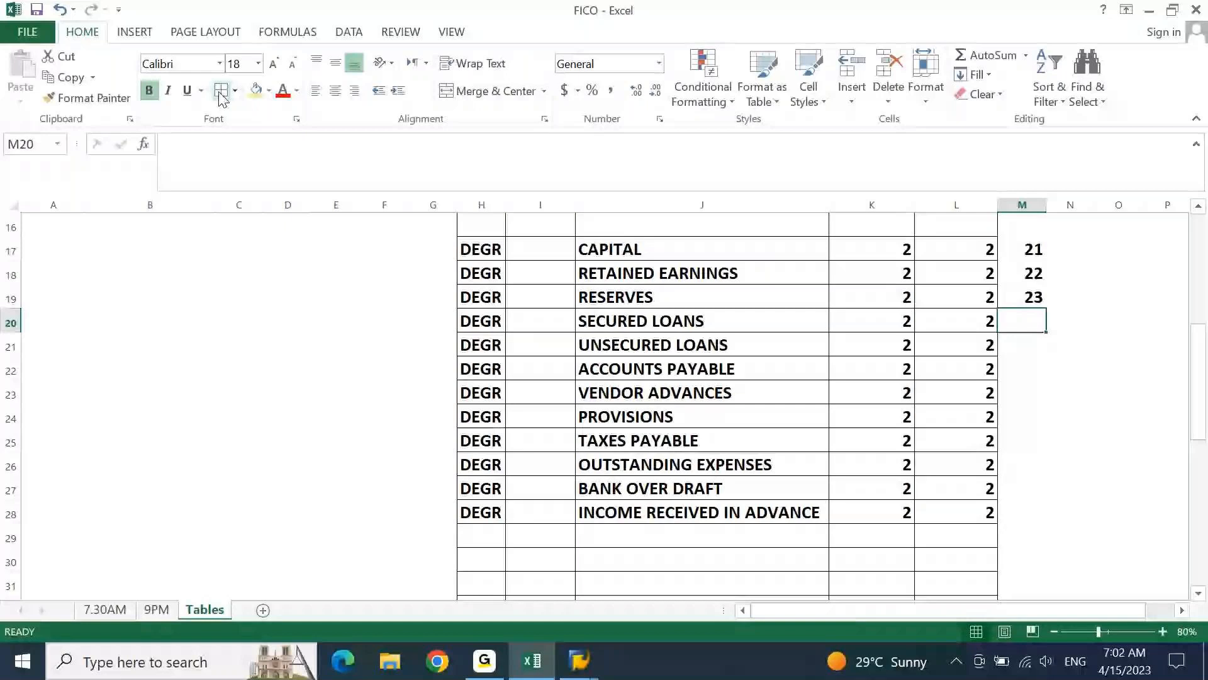
# Change the codes for RETAINED EARNINGS and RESERVES to 221 in M18 and 222 in M19
pyautogui.press('Up')
pyautogui.press('Up')
pyautogui.press('F2')
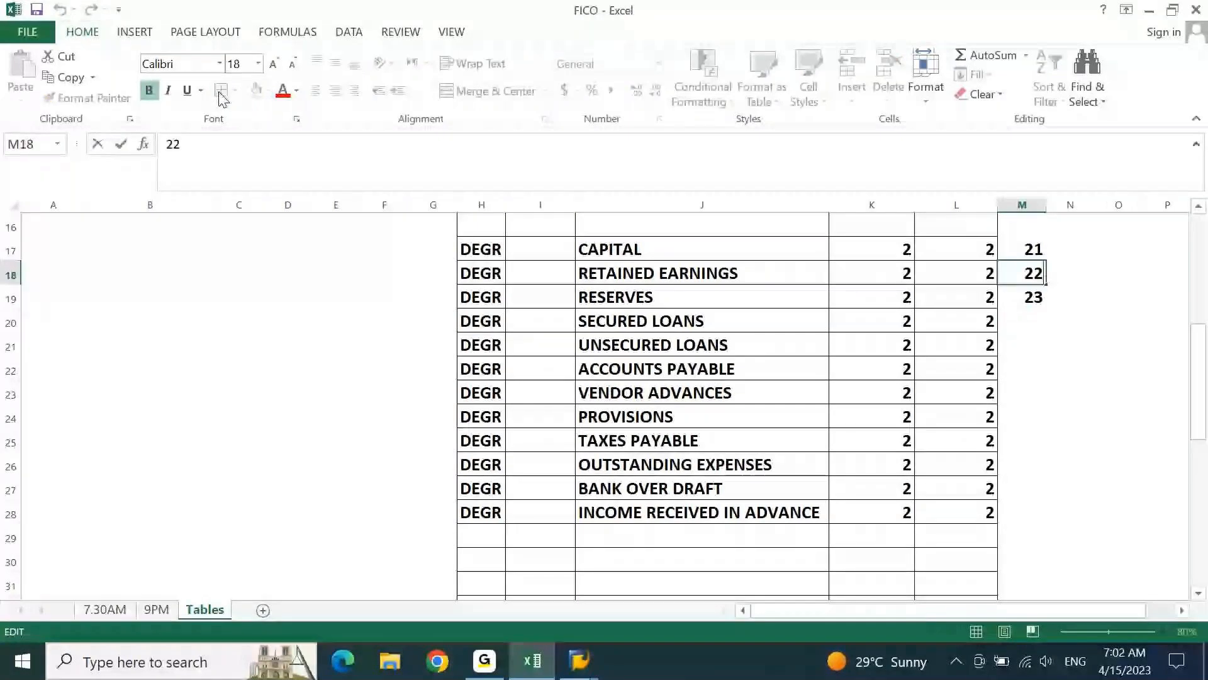
pyautogui.write('1')
pyautogui.press('Return')
pyautogui.press('Return')
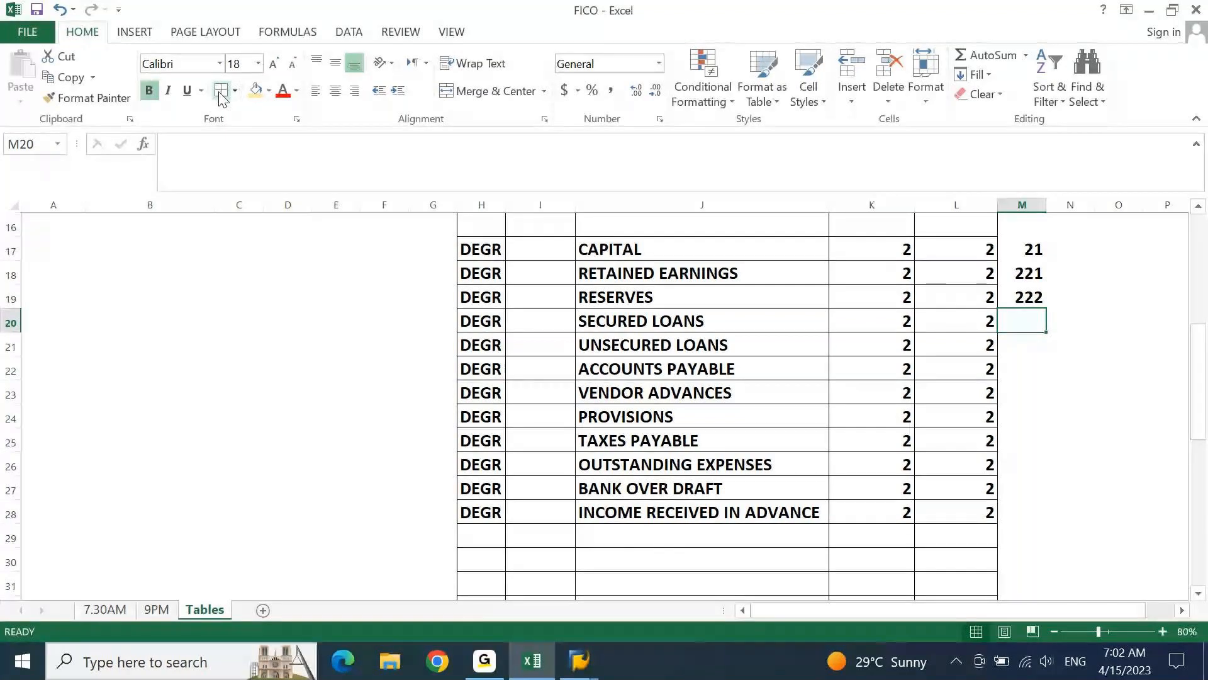
# Enter the codes 231, 232, 241 and 242 in M20:M23 for the two loan groups, ACCOUNTS PAYABLE and VENDOR ADVANCES
pyautogui.write('231')
pyautogui.press('Return')
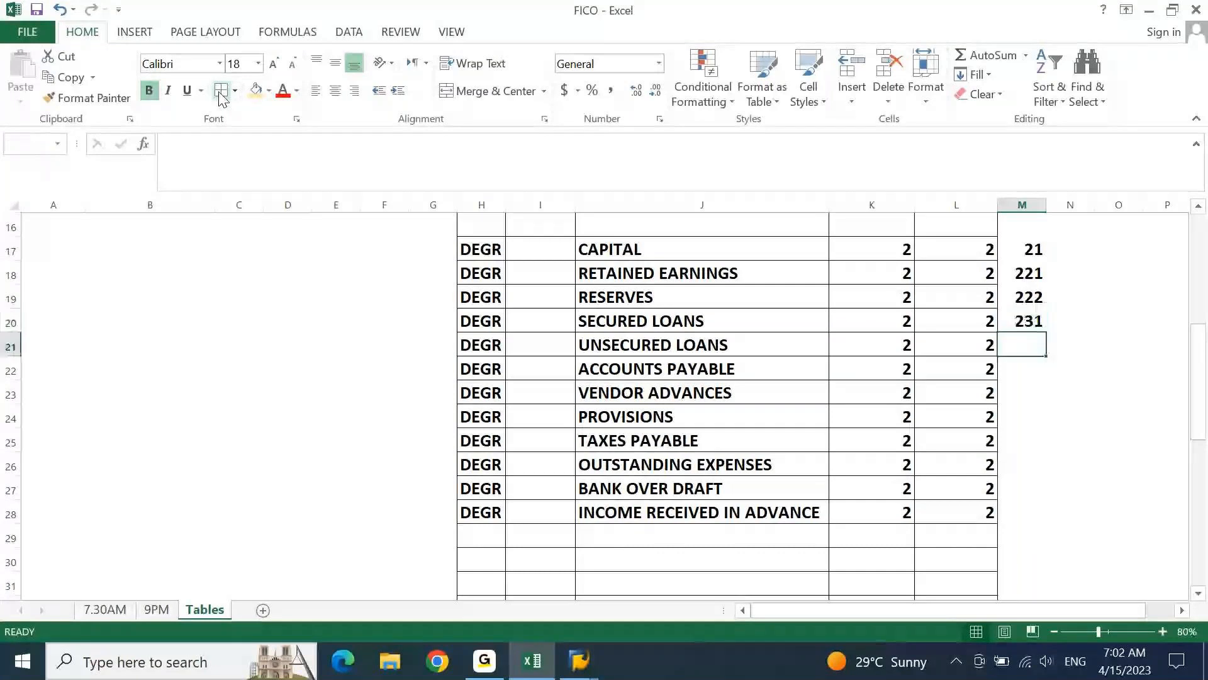
pyautogui.write('232')
pyautogui.press('Return')
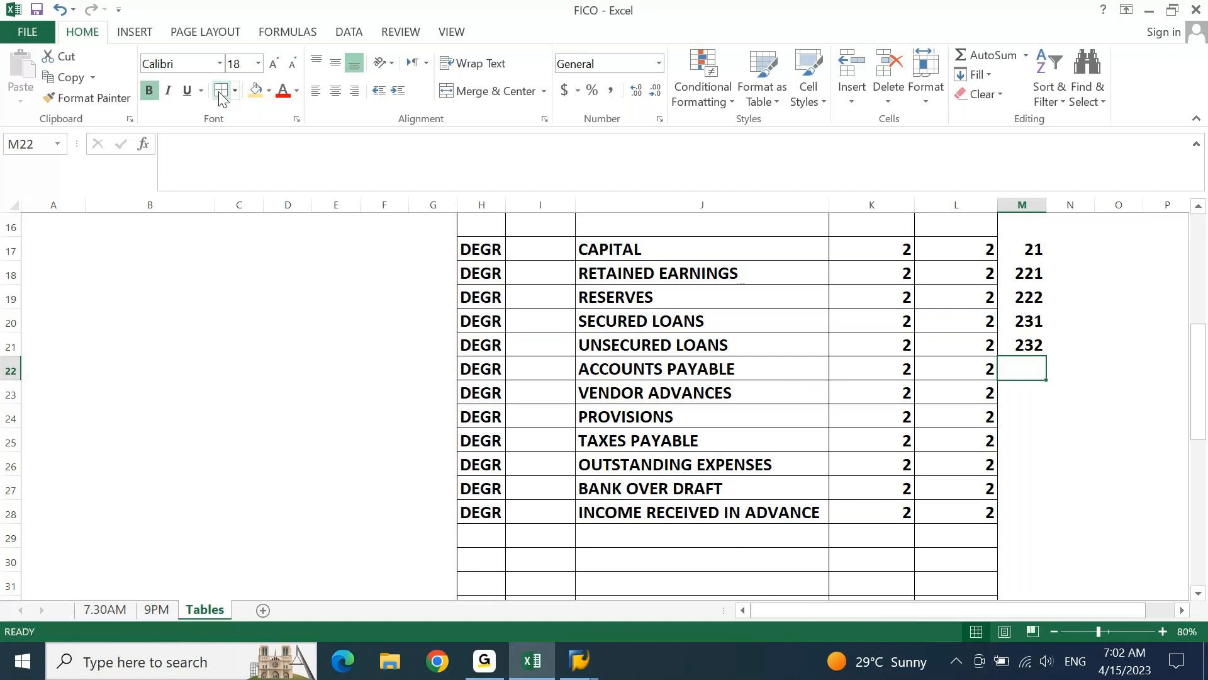
pyautogui.write('241')
pyautogui.press('Return')
pyautogui.write('242')
pyautogui.press('Return')
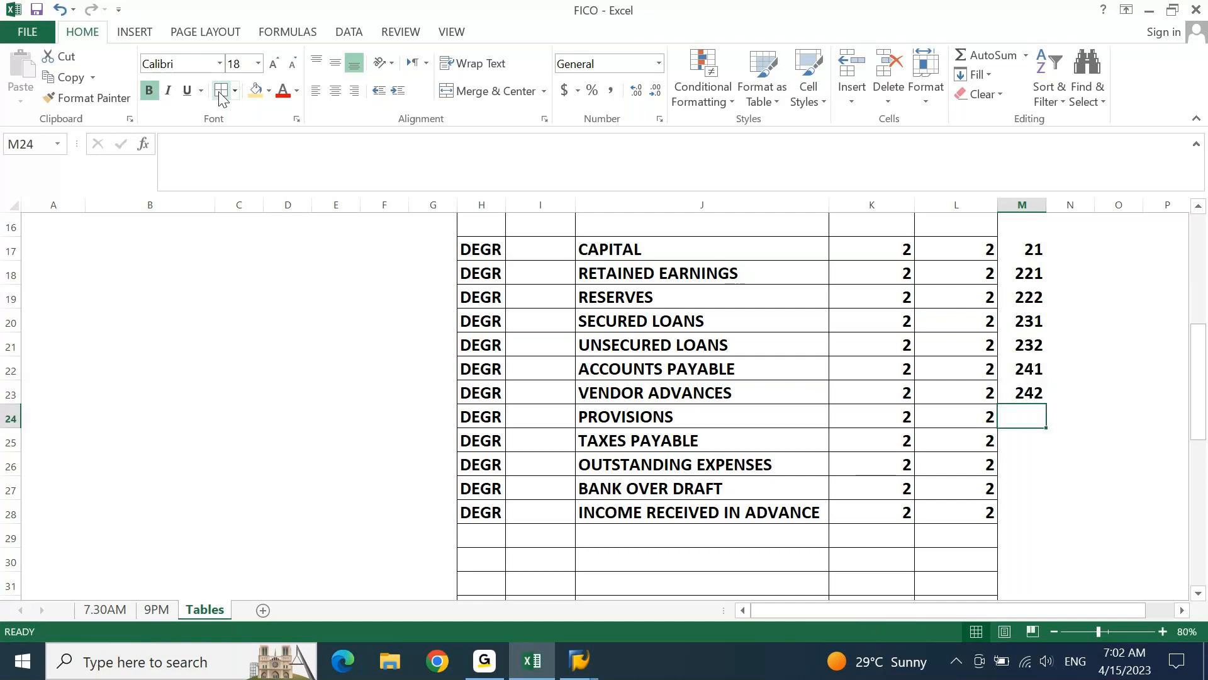
# Enter the code 233 in M27 beside BANK OVER DRAFT, continuing the loan series
pyautogui.hotkey('shift', 'Down')
pyautogui.hotkey('shift', 'Down')
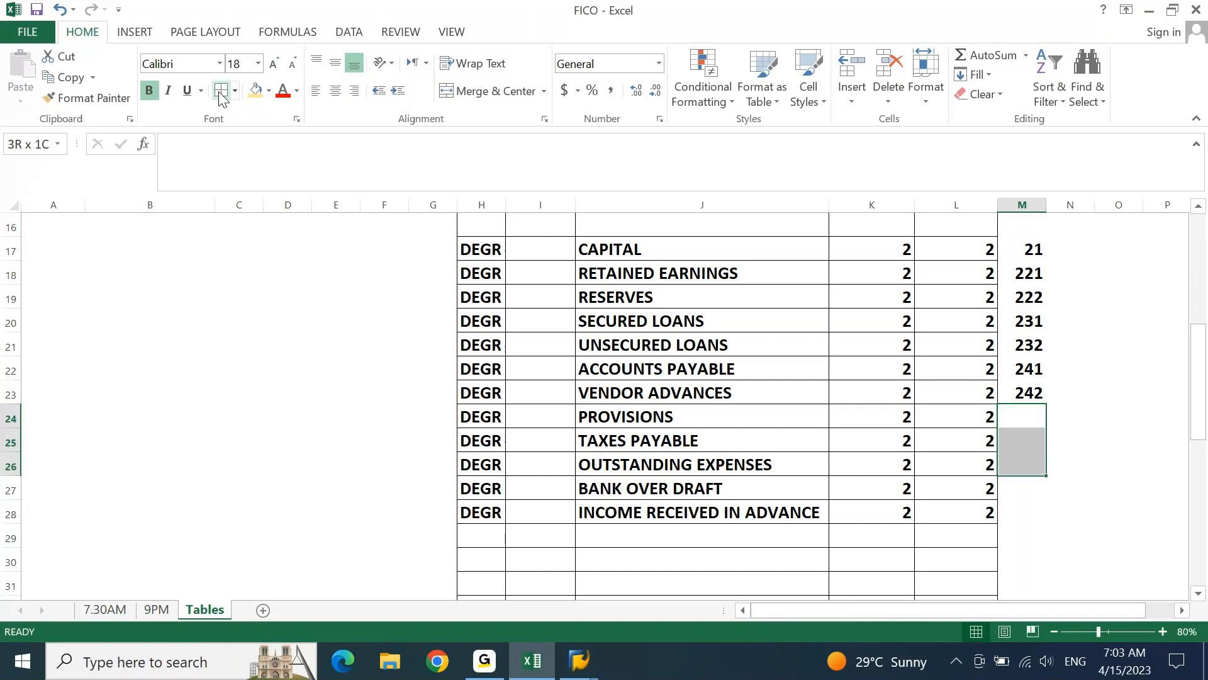
pyautogui.press('Down')
pyautogui.press('Down')
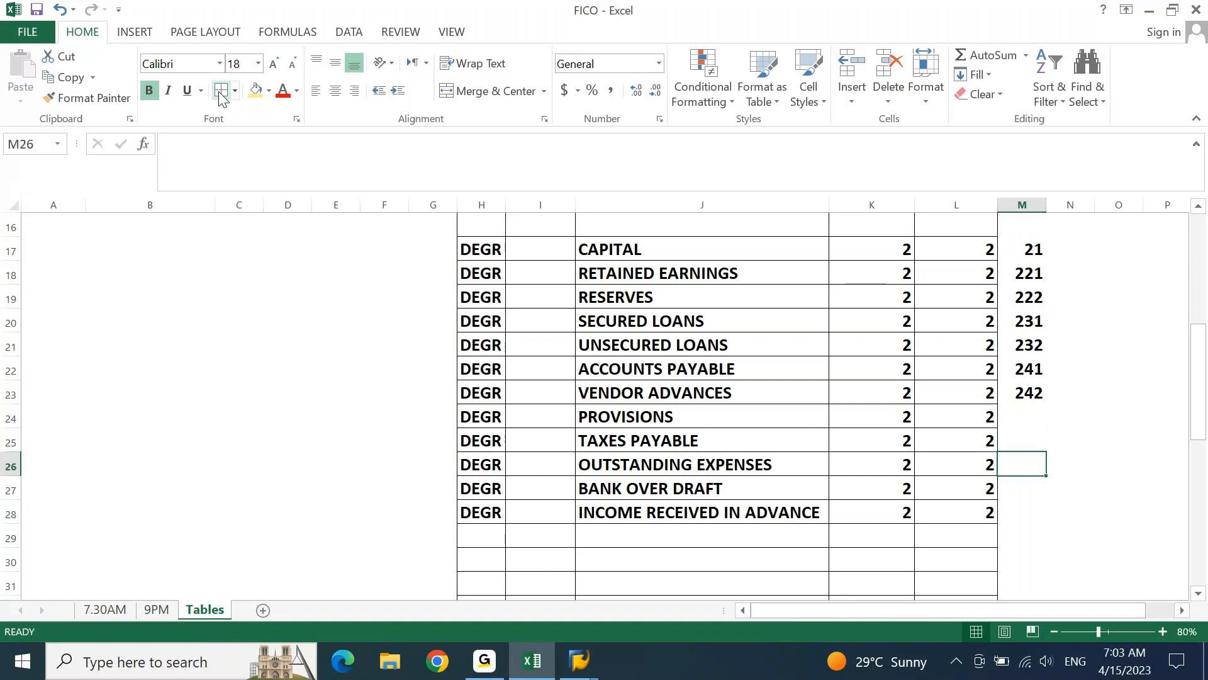
pyautogui.press('Up')
pyautogui.press('Up')
pyautogui.press('Up')
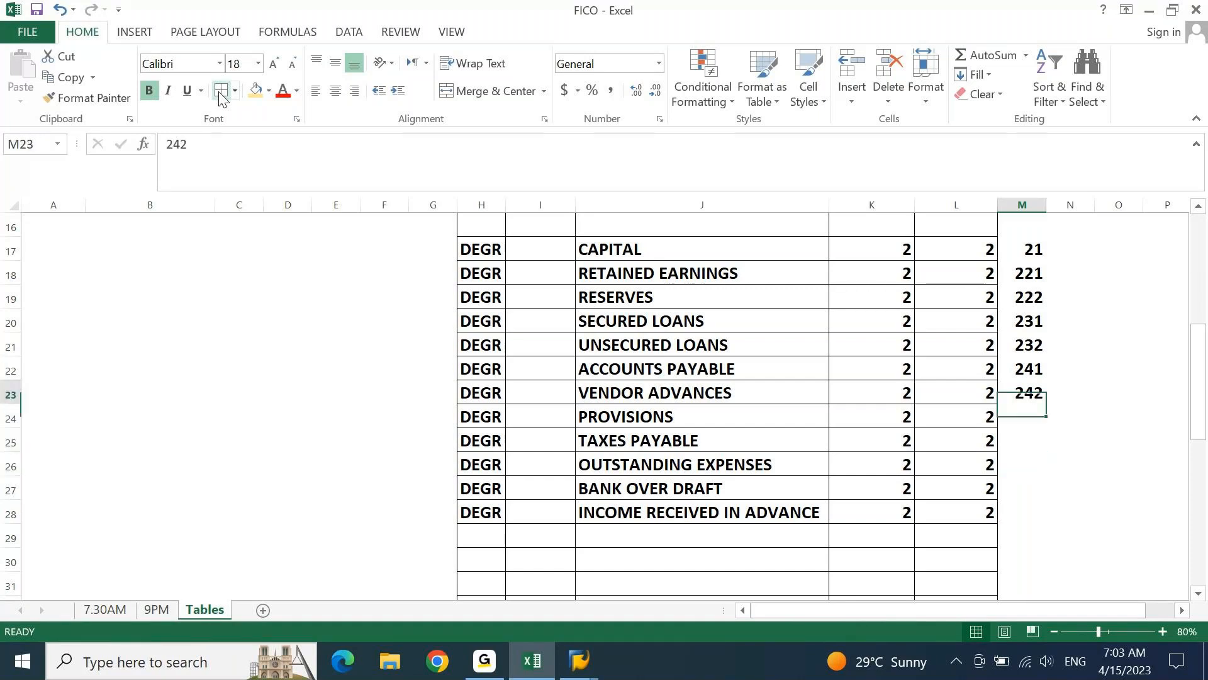
pyautogui.press('Up')
pyautogui.press('Up')
pyautogui.press('Up')
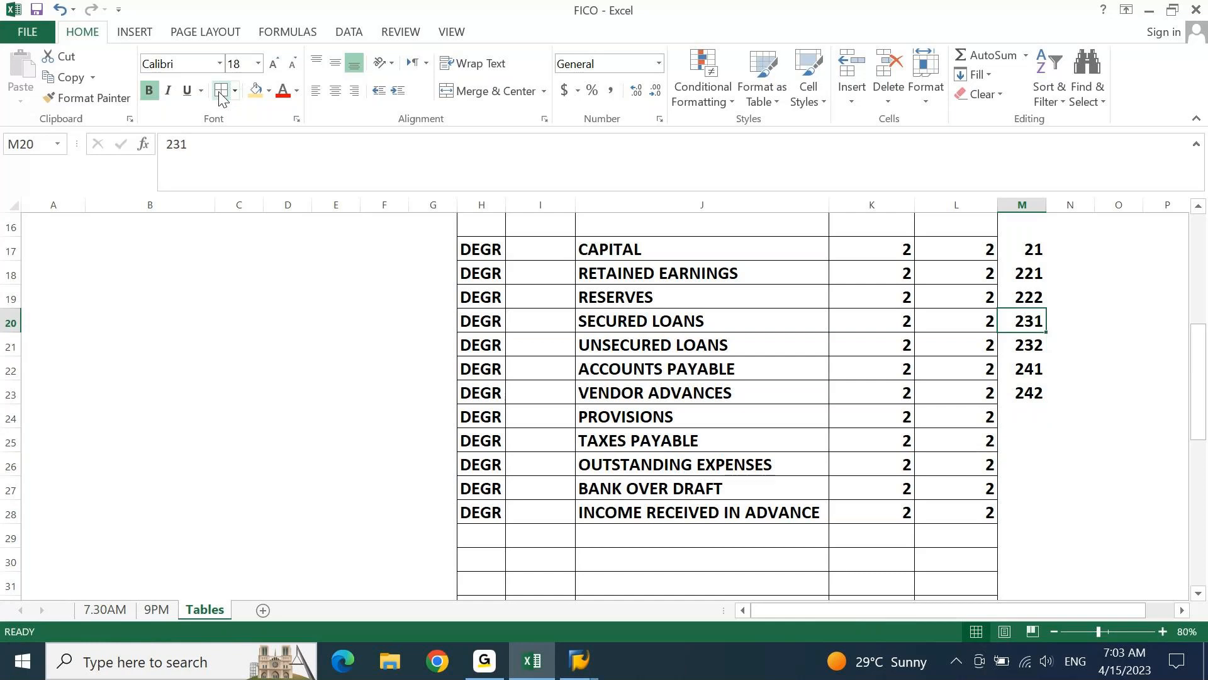
pyautogui.press('Down')
pyautogui.press('Down')
pyautogui.press('Down')
pyautogui.press('Down')
pyautogui.press('Down')
pyautogui.press('Down')
pyautogui.press('Down')
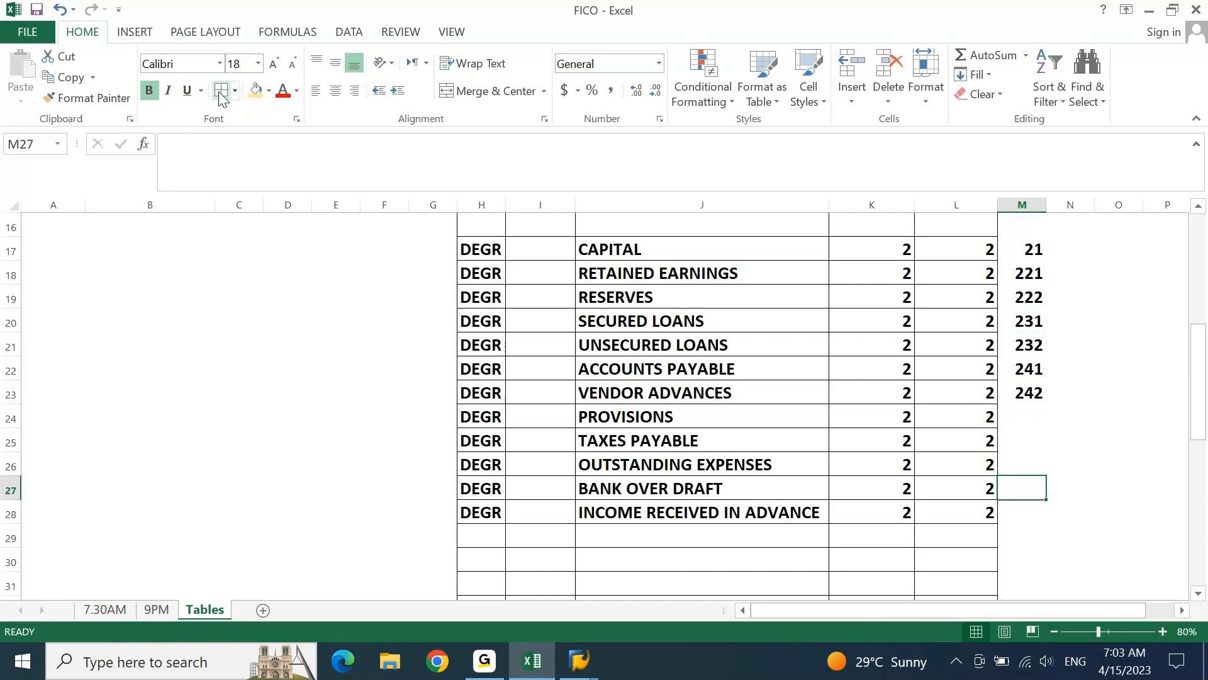
pyautogui.write('233')
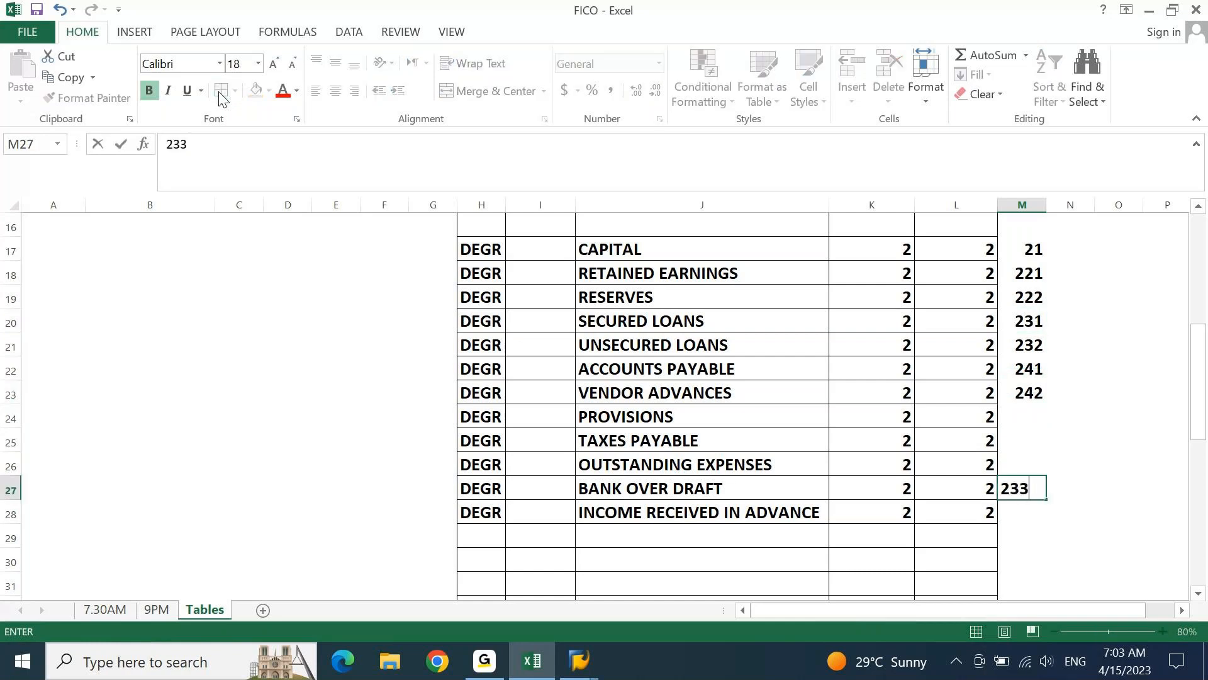
pyautogui.press('Return')
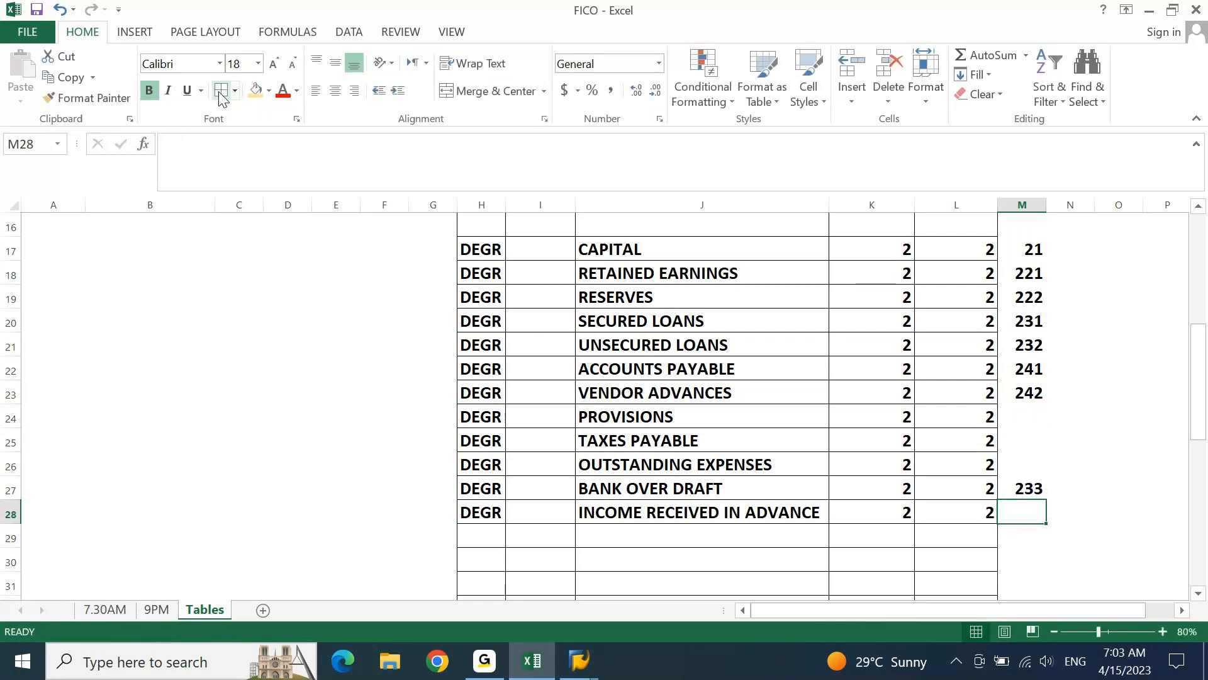
# Enter the codes 251, 252 and 253 in M24:M26 for PROVISIONS, TAXES PAYABLE and OUTSTANDING EXPENSES
pyautogui.press('Up')
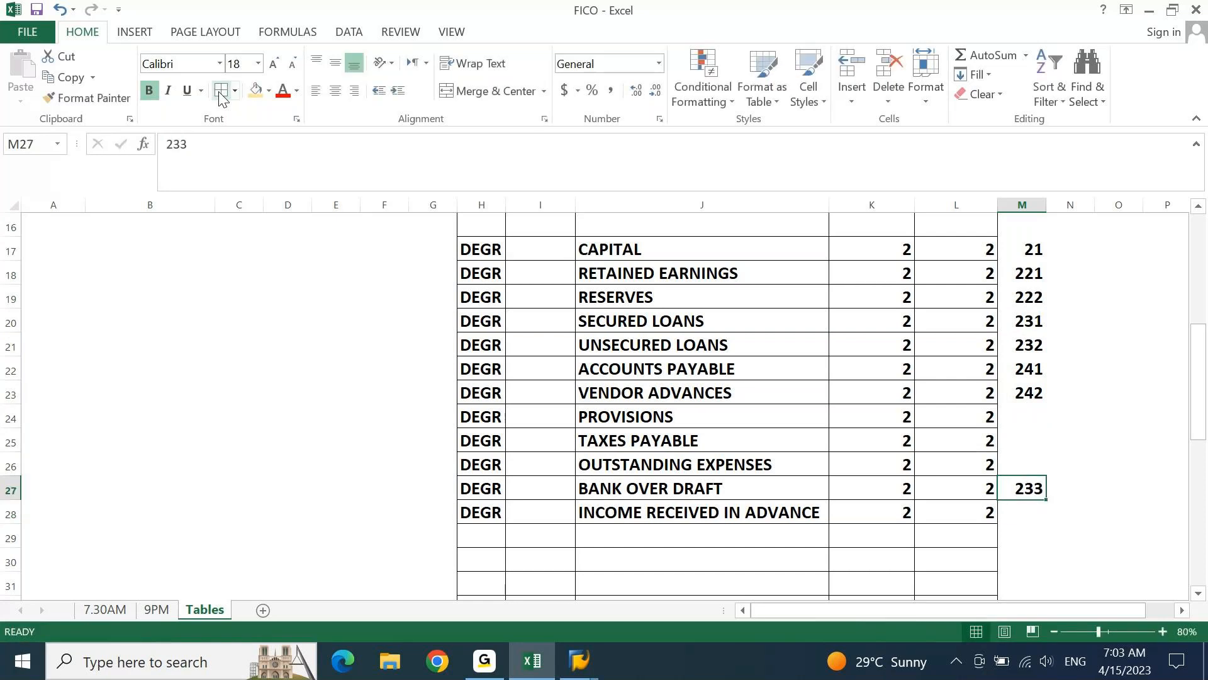
pyautogui.press('Up')
pyautogui.press('Up')
pyautogui.press('Up')
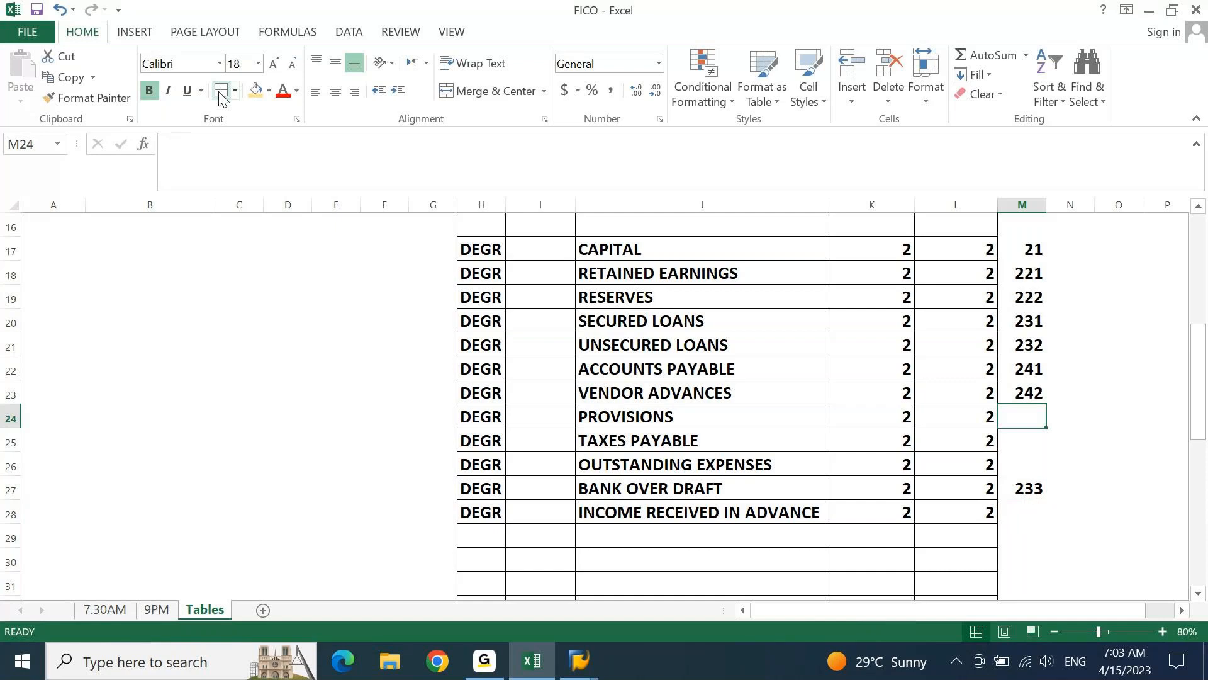
pyautogui.press('Up')
pyautogui.hotkey('shift', 'Down')
pyautogui.hotkey('shift', 'Down')
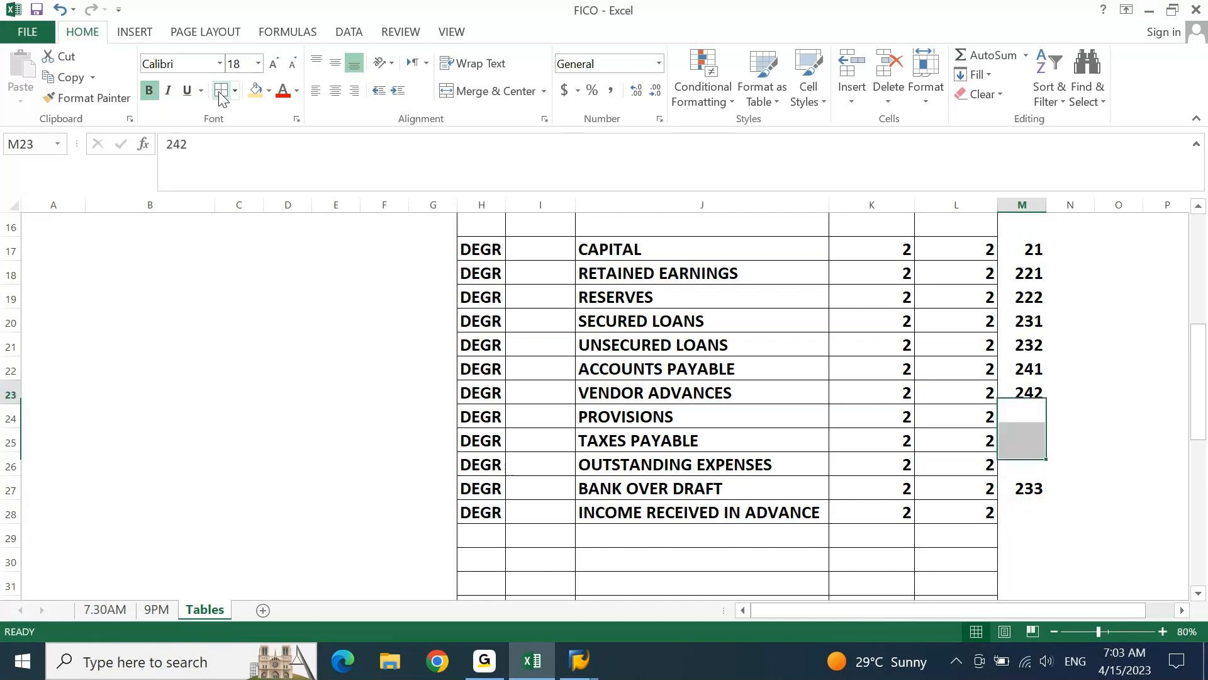
pyautogui.press('Down')
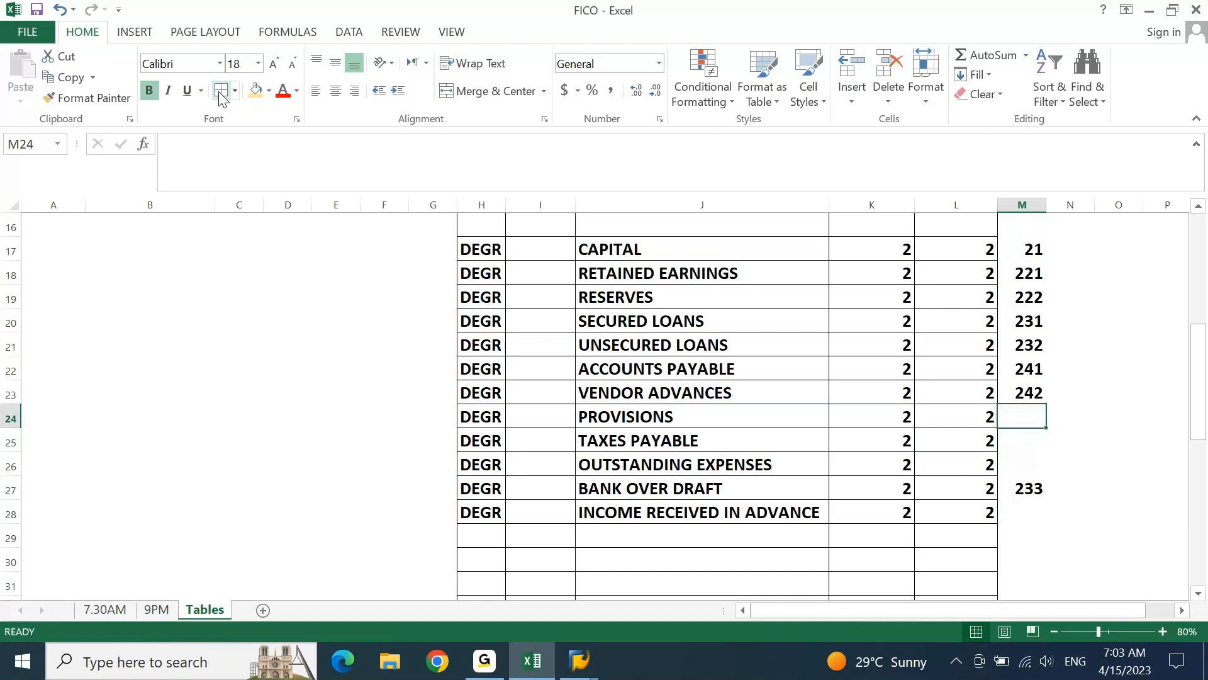
pyautogui.write('25')
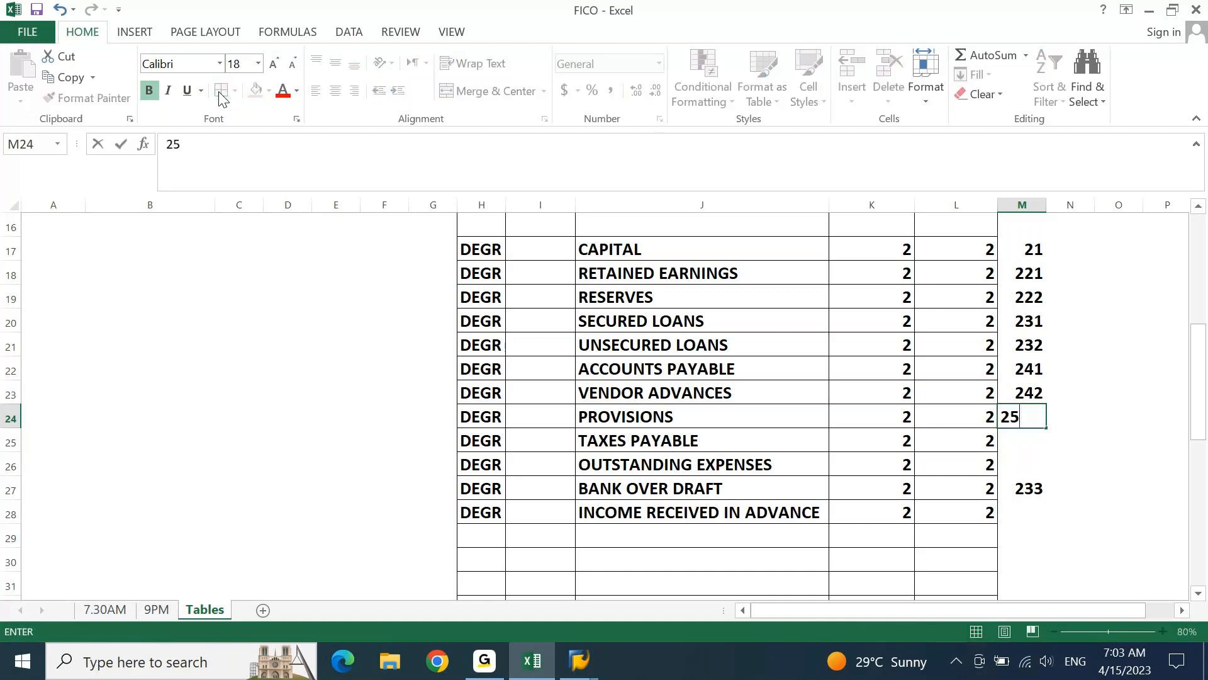
pyautogui.write('1')
pyautogui.press('Return')
pyautogui.write('252')
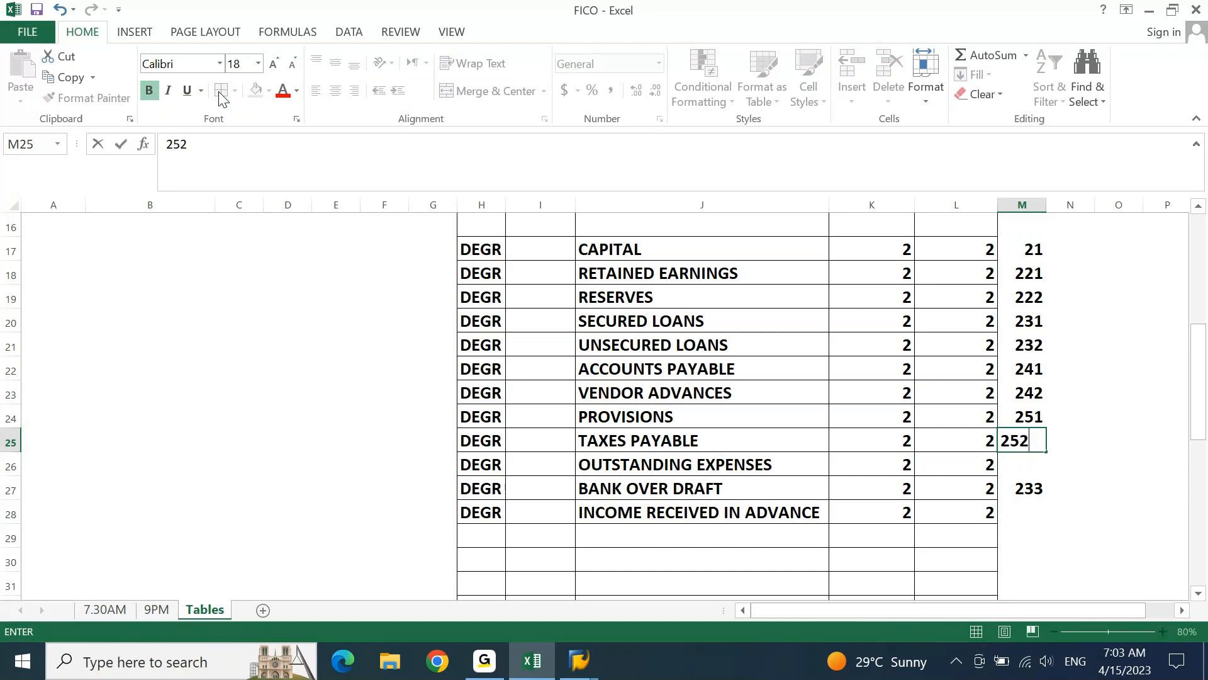
pyautogui.press('Return')
pyautogui.write('253')
pyautogui.press('Return')
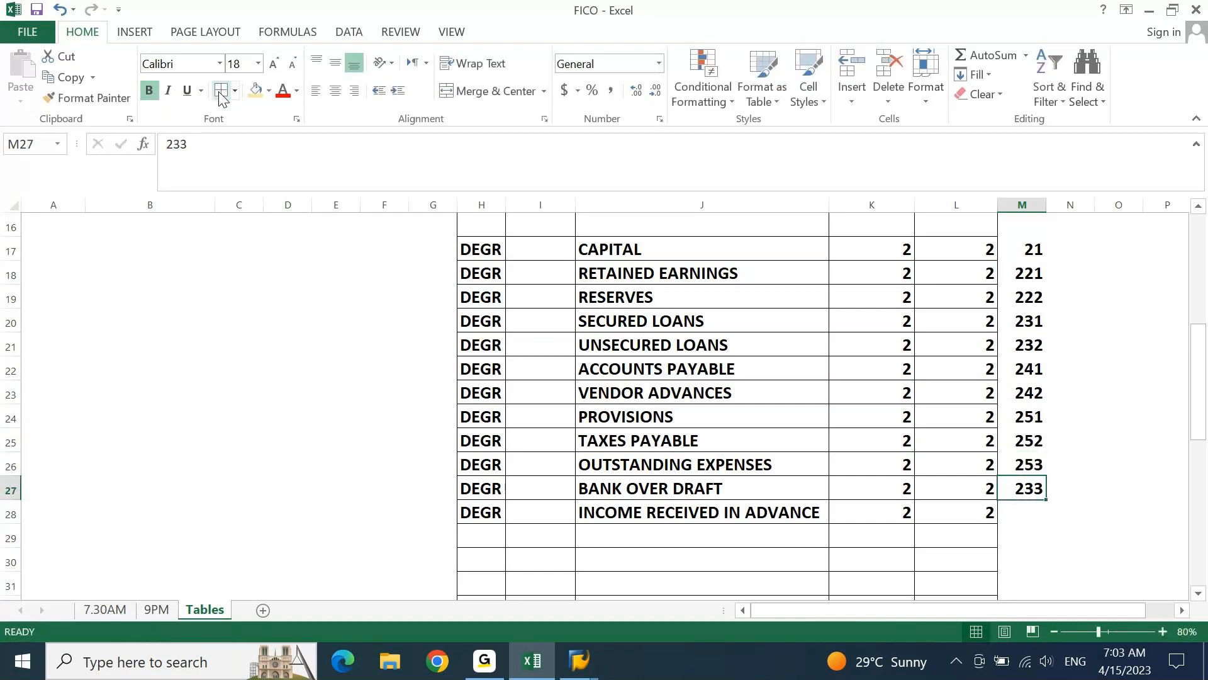
# Enter the code 254 in M28 for INCOME RECEIVED IN ADVANCE and select the liability codes M17:M28
pyautogui.press('Return')
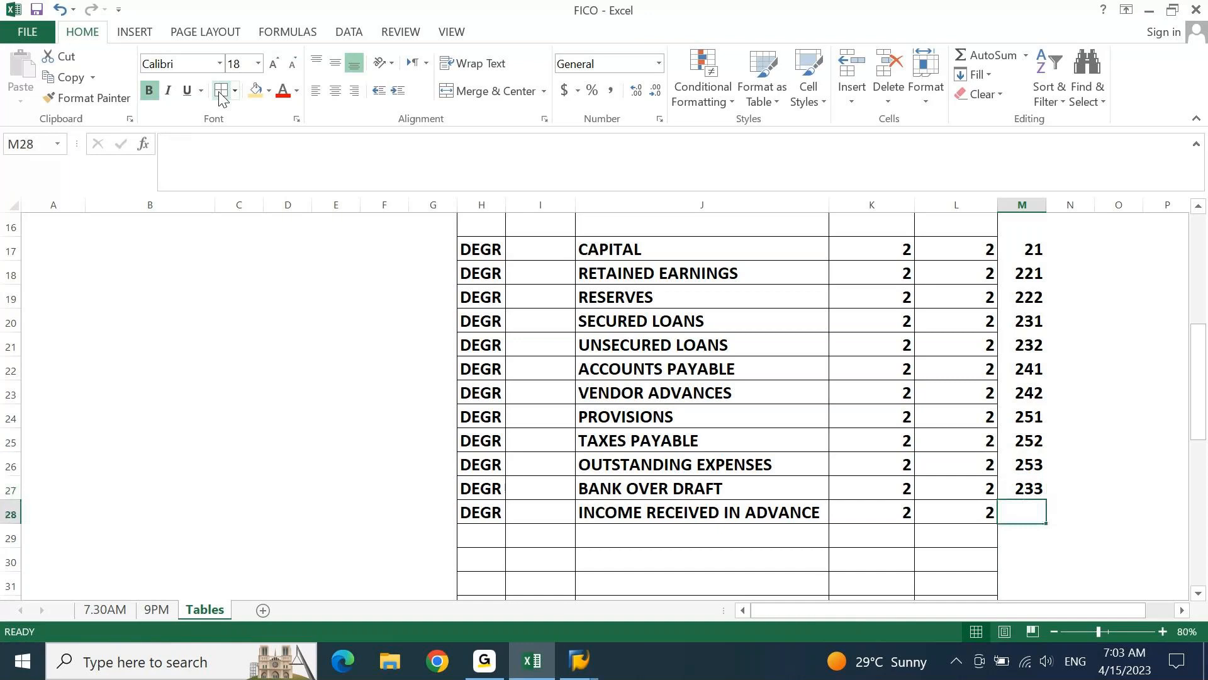
pyautogui.press('Up')
pyautogui.press('Up')
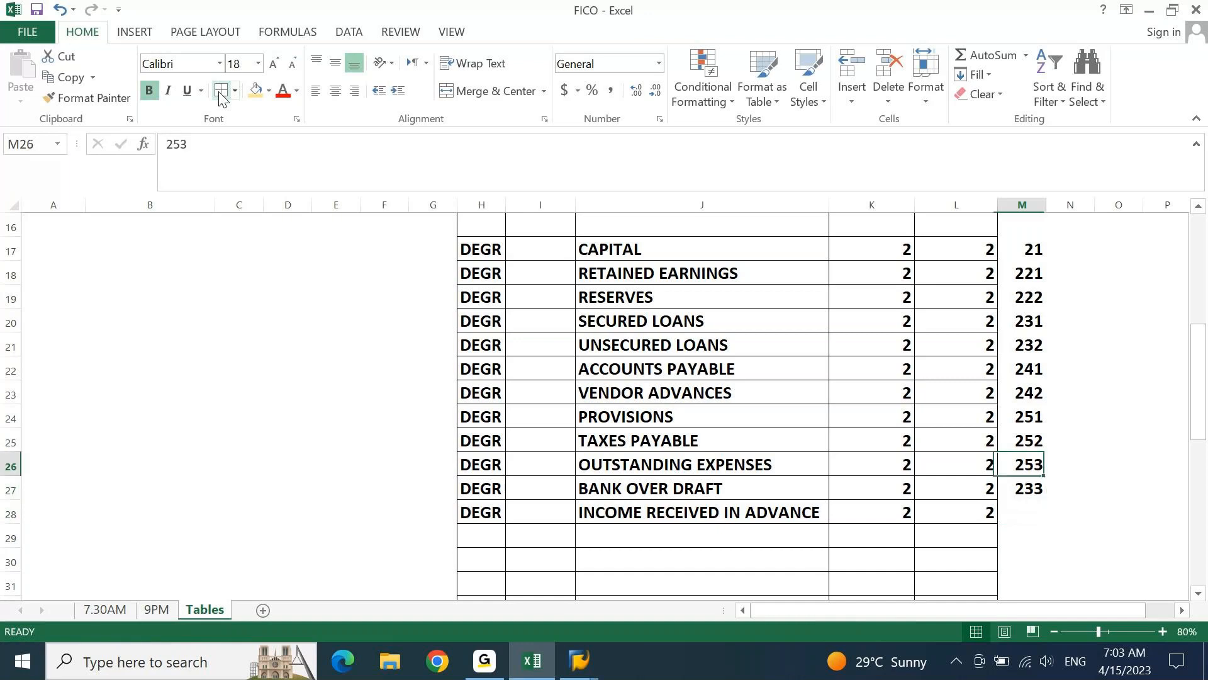
pyautogui.press('Down')
pyautogui.press('Down')
pyautogui.write('25')
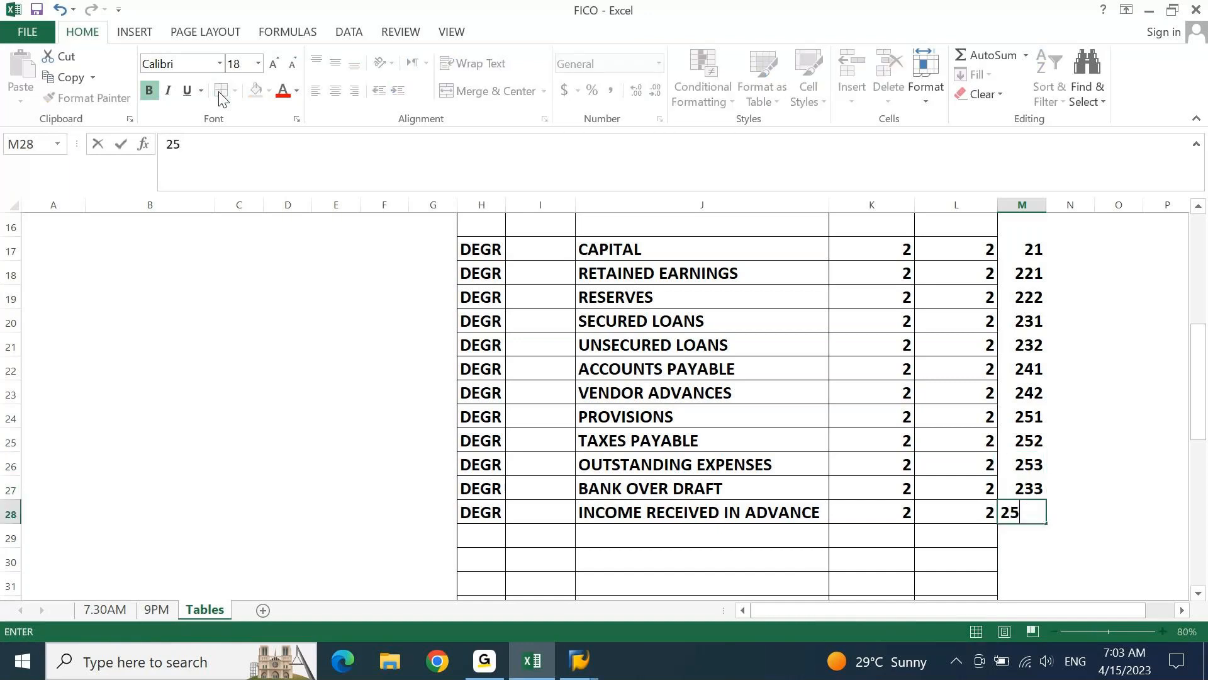
pyautogui.write('4')
pyautogui.press('Return')
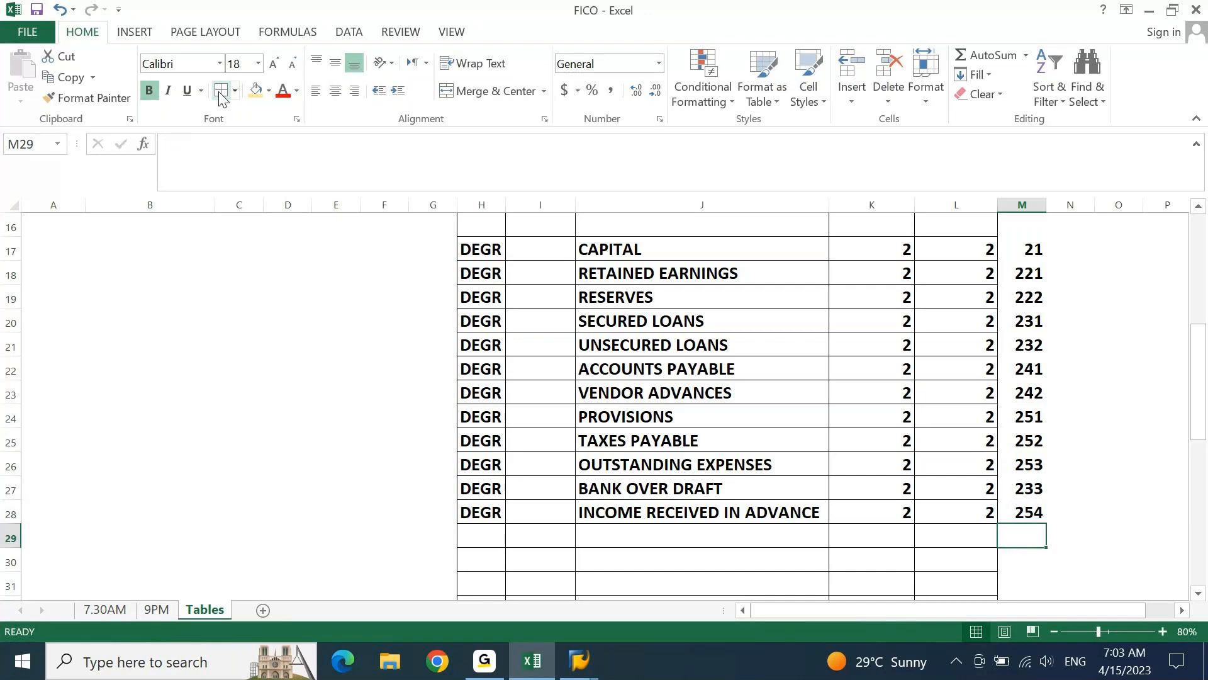
pyautogui.press('Up')
pyautogui.hotkey('ctrl', 'shift', 'Up')
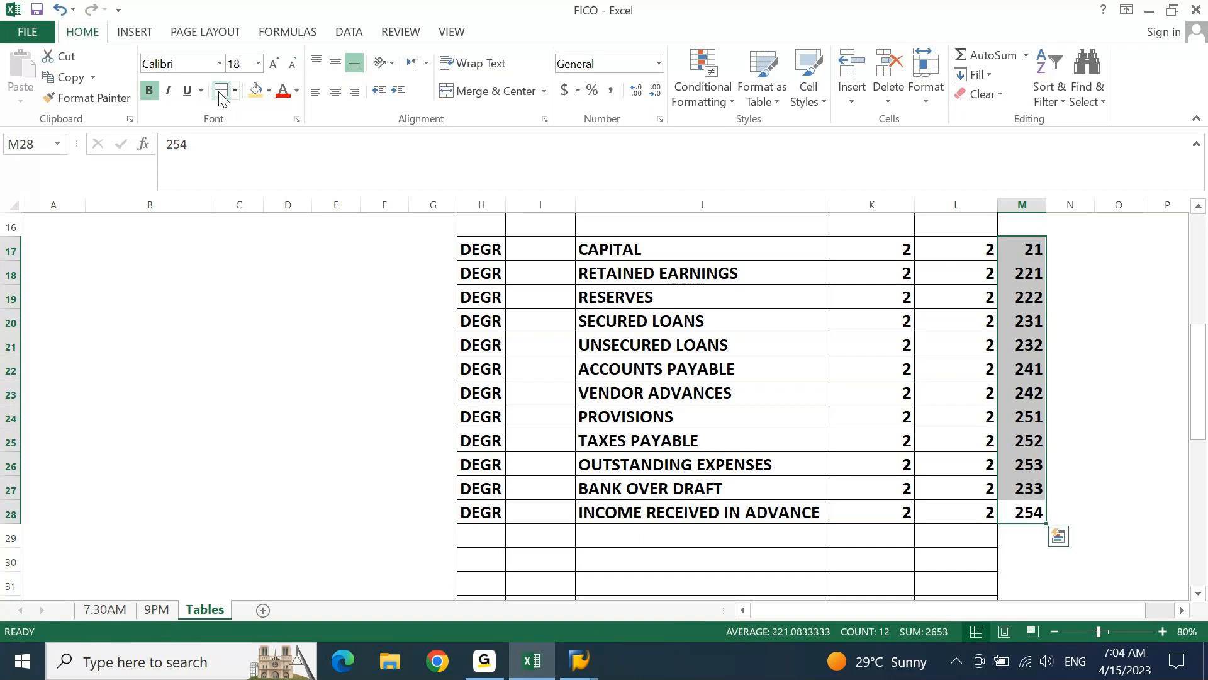
# Add the note "Naming Convention" in R20, beside the liability account groups
pyautogui.press('Right')
pyautogui.press('Right')
pyautogui.press('Right')
pyautogui.press('Right')
pyautogui.press('Right')
pyautogui.press('Up')
pyautogui.press('Up')
pyautogui.press('Up')
pyautogui.press('Up')
pyautogui.press('Up')
pyautogui.press('Up')
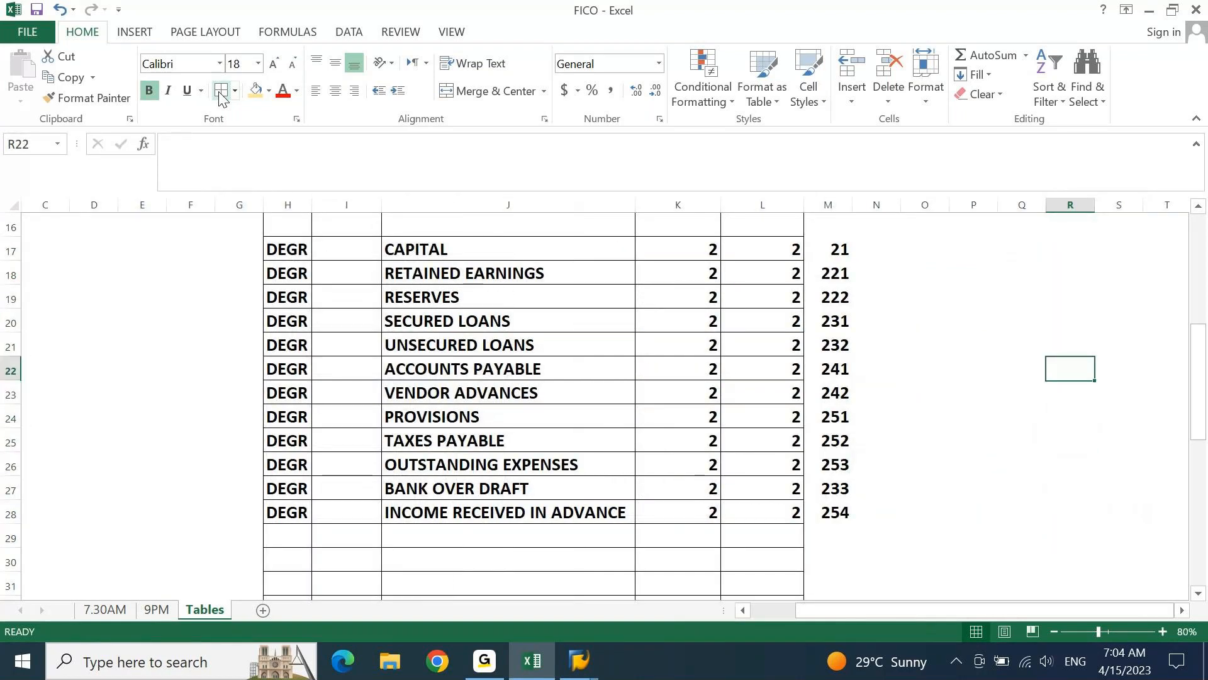
pyautogui.press('Up')
pyautogui.press('Up')
pyautogui.write('nAMING ')
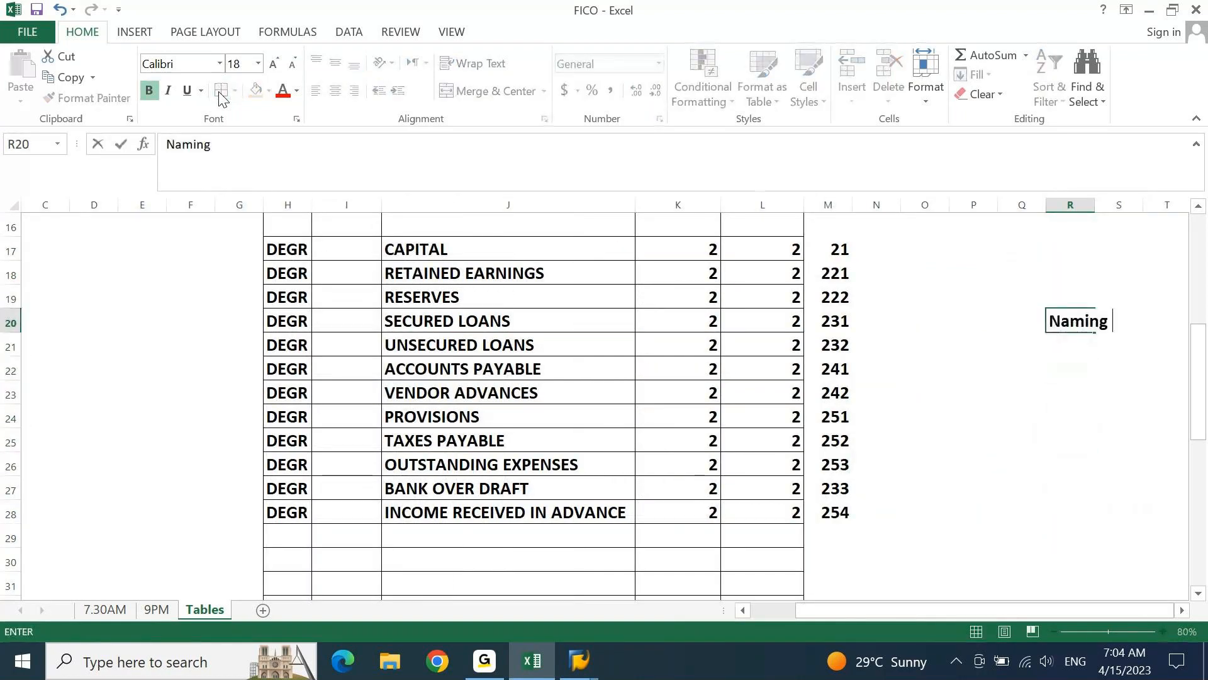
pyautogui.write('COnven')
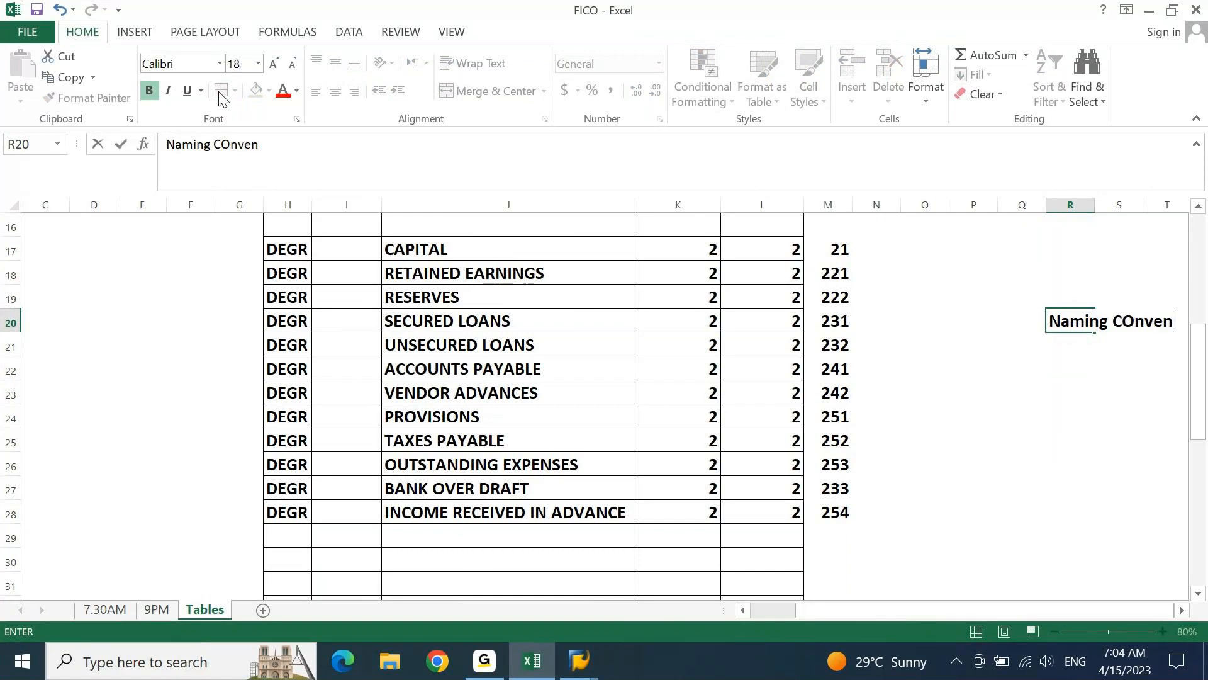
pyautogui.write('tion')
pyautogui.press('Right')
pyautogui.press('Right')
pyautogui.press('Right')
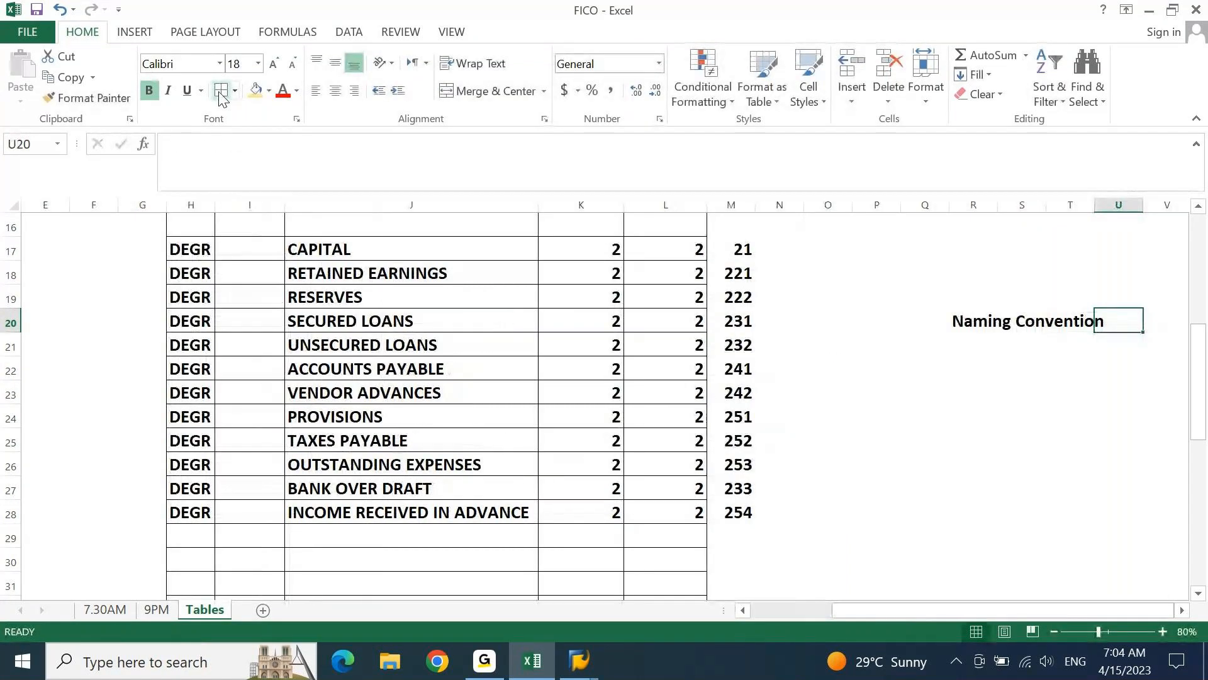
pyautogui.press('Left')
pyautogui.press('Left')
pyautogui.press('Left')
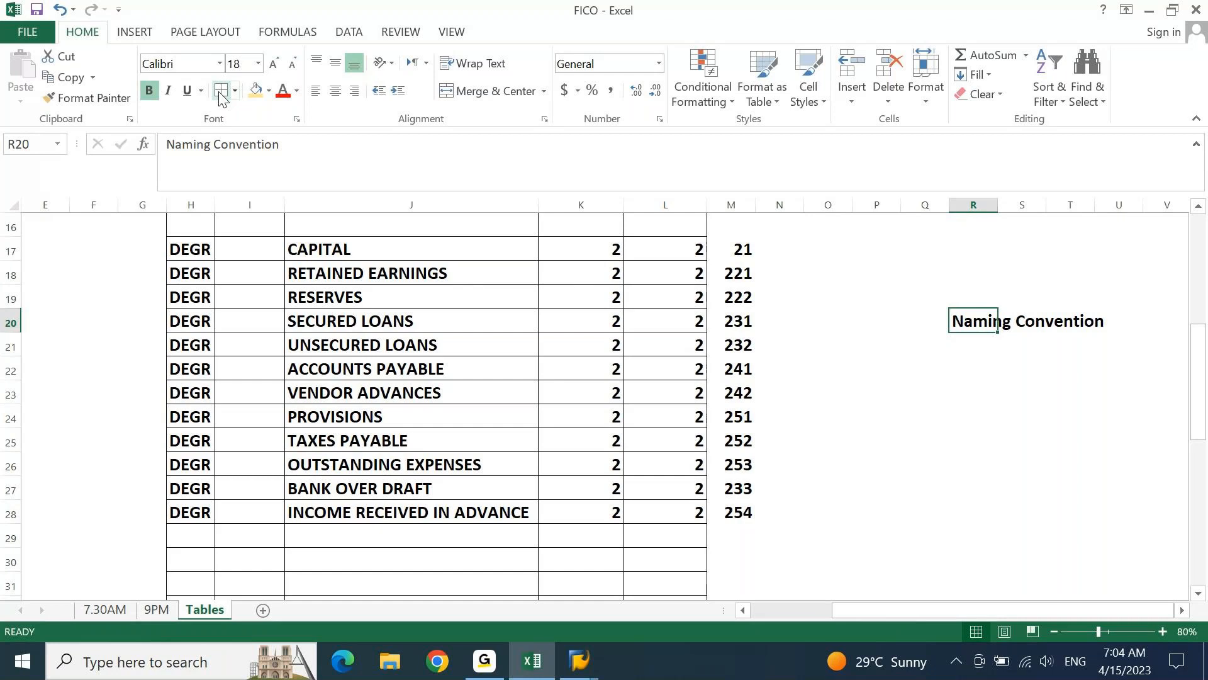
pyautogui.hotkey('ctrl', 'Left')
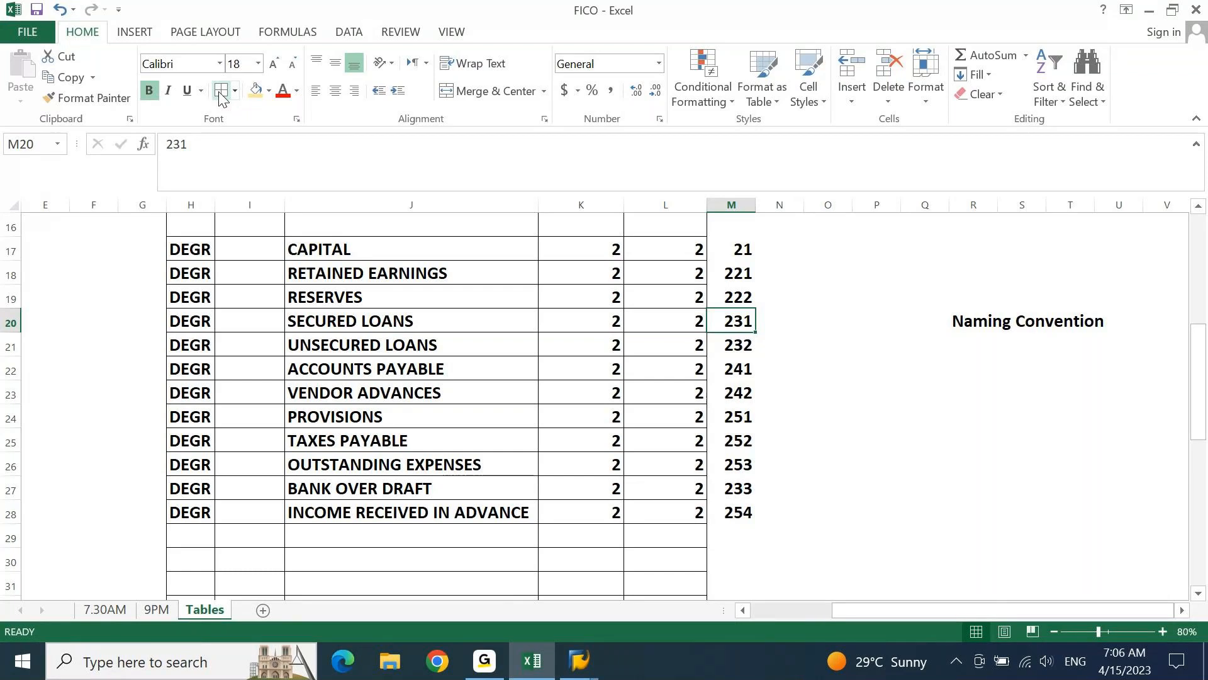
# Enter the notes "6 years exp" in Q24 and "3 years exp" in Q25
pyautogui.click(931, 406)
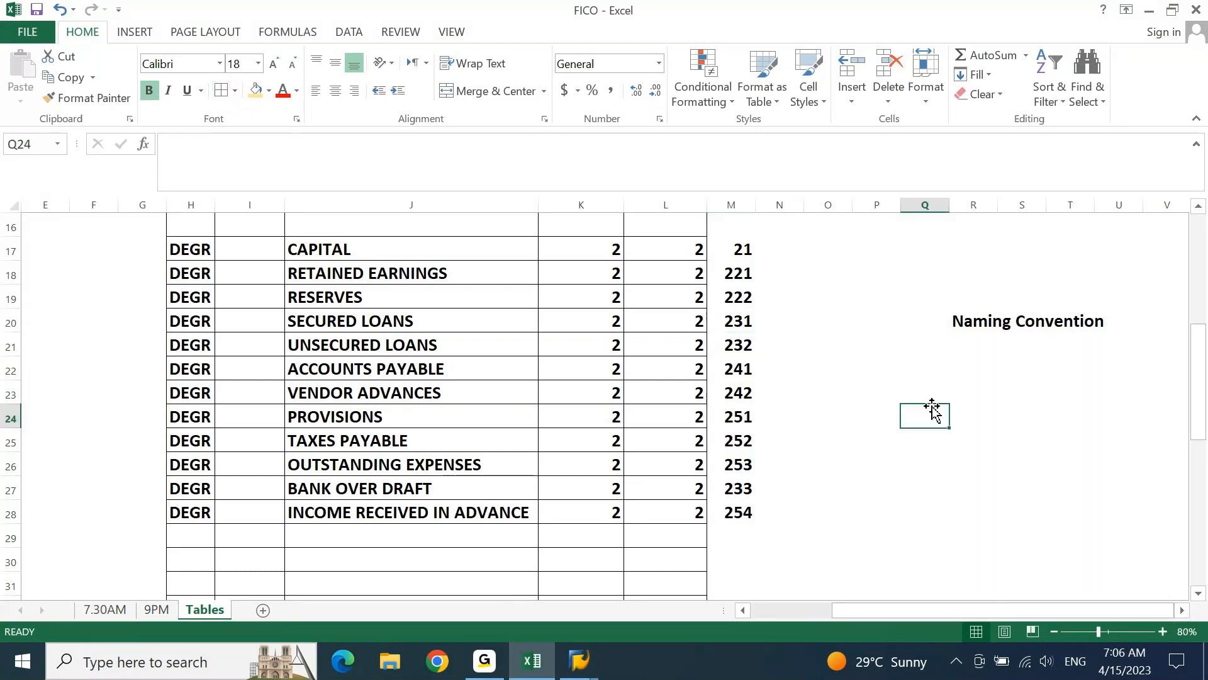
pyautogui.write('6 years e')
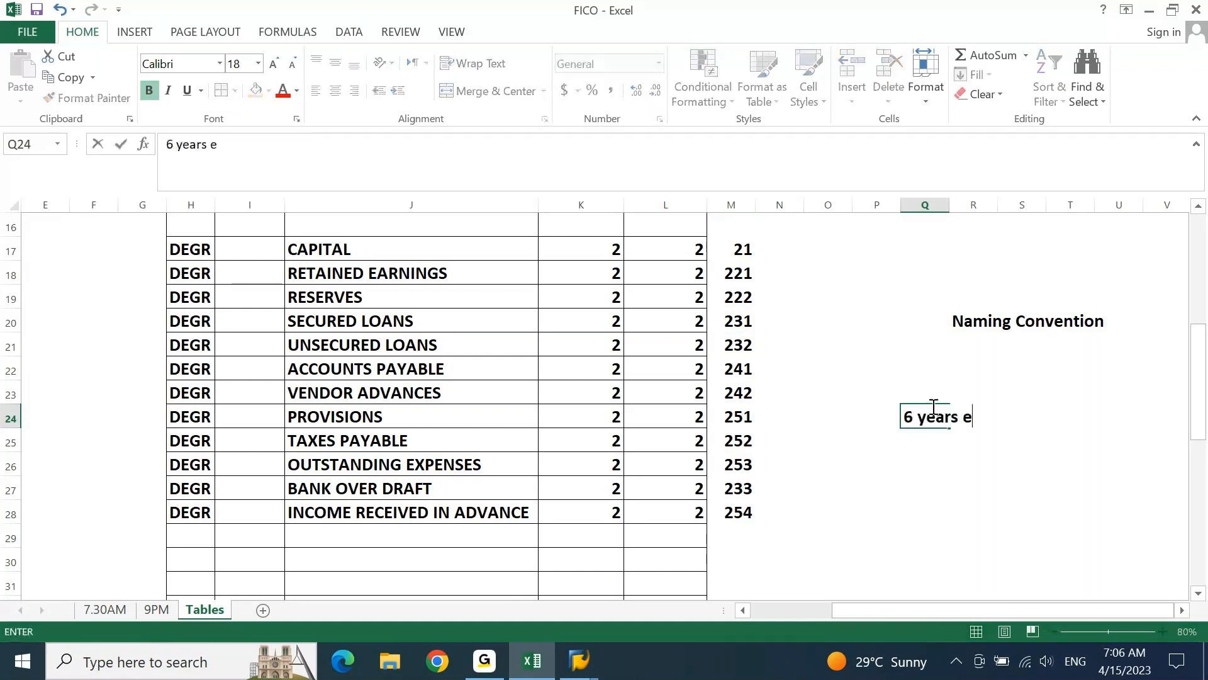
pyautogui.write('xp')
pyautogui.press('Return')
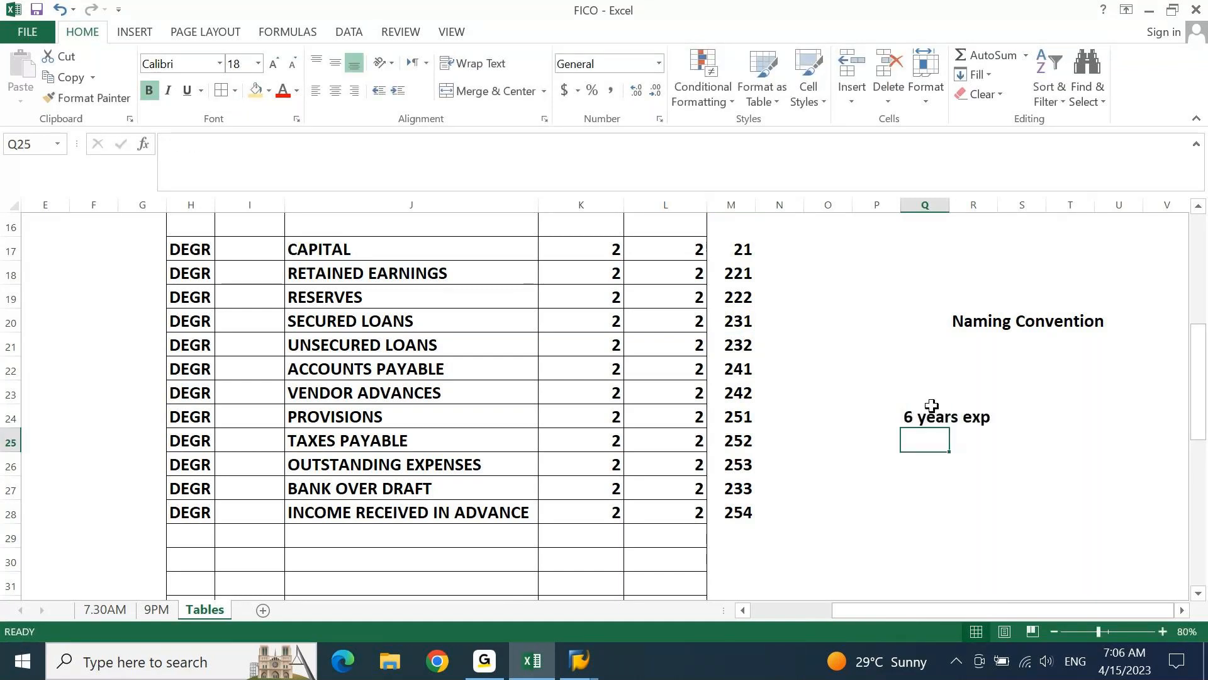
pyautogui.write('3 years exp')
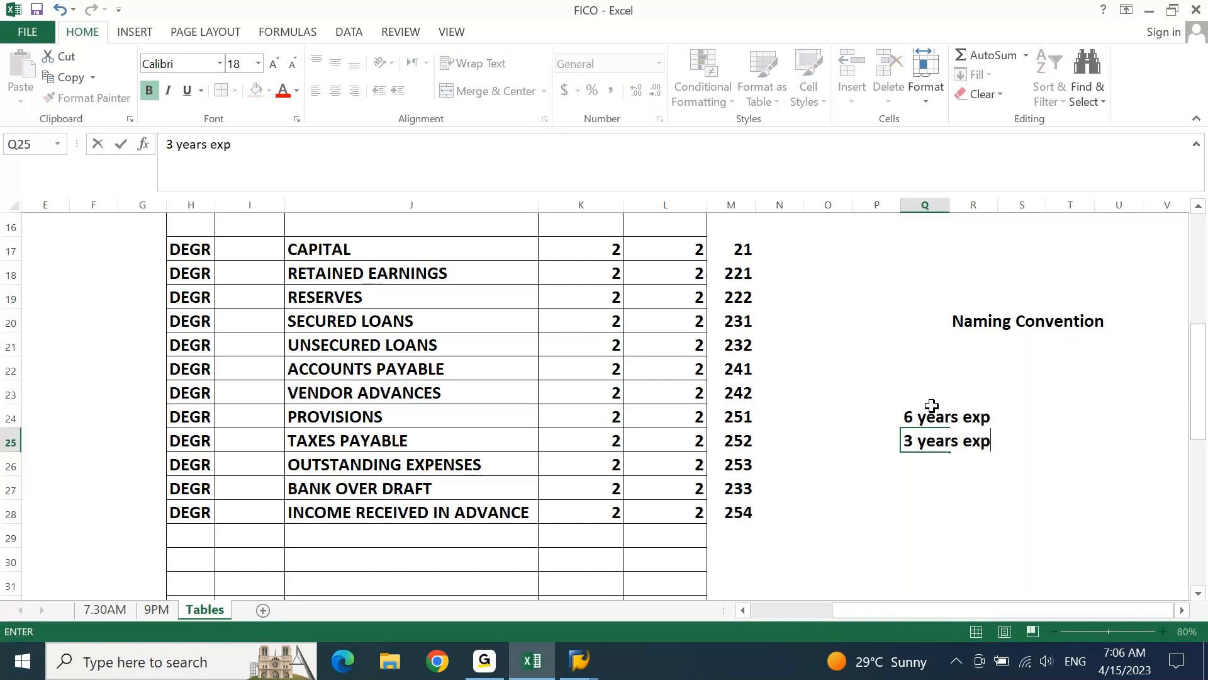
pyautogui.press('Return')
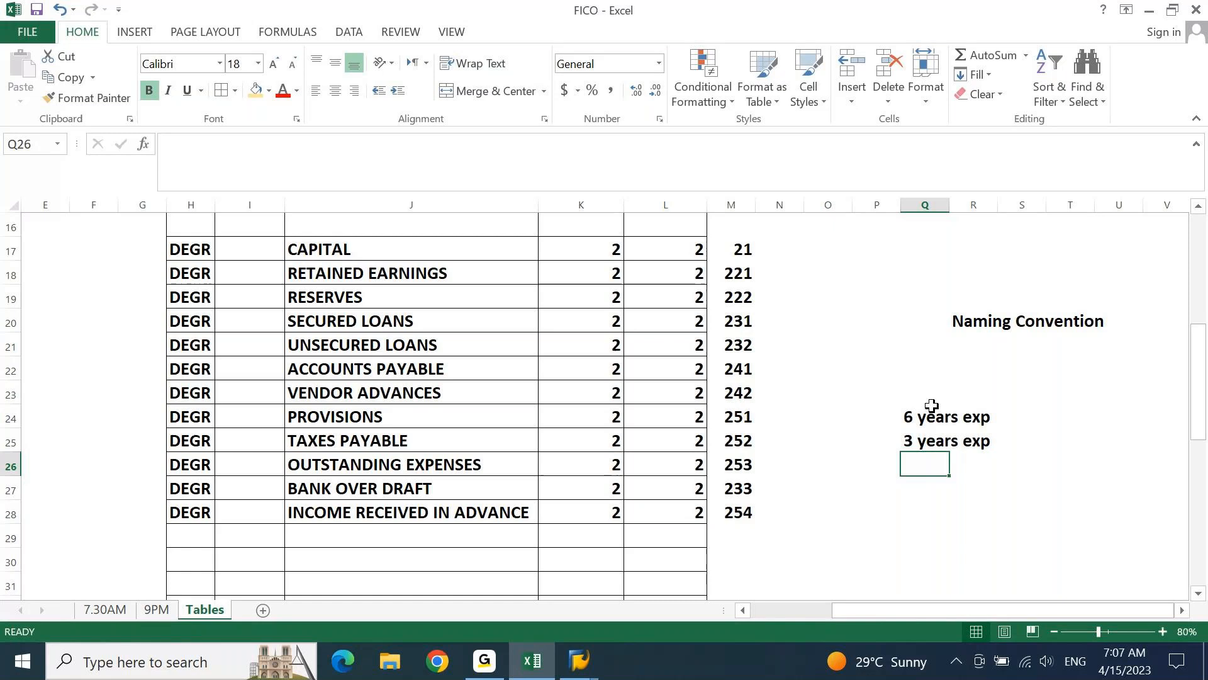
# Remove the two years-of-experience notes from Q24:Q25
pyautogui.click(932, 406)
pyautogui.hotkey('shift', 'Down')
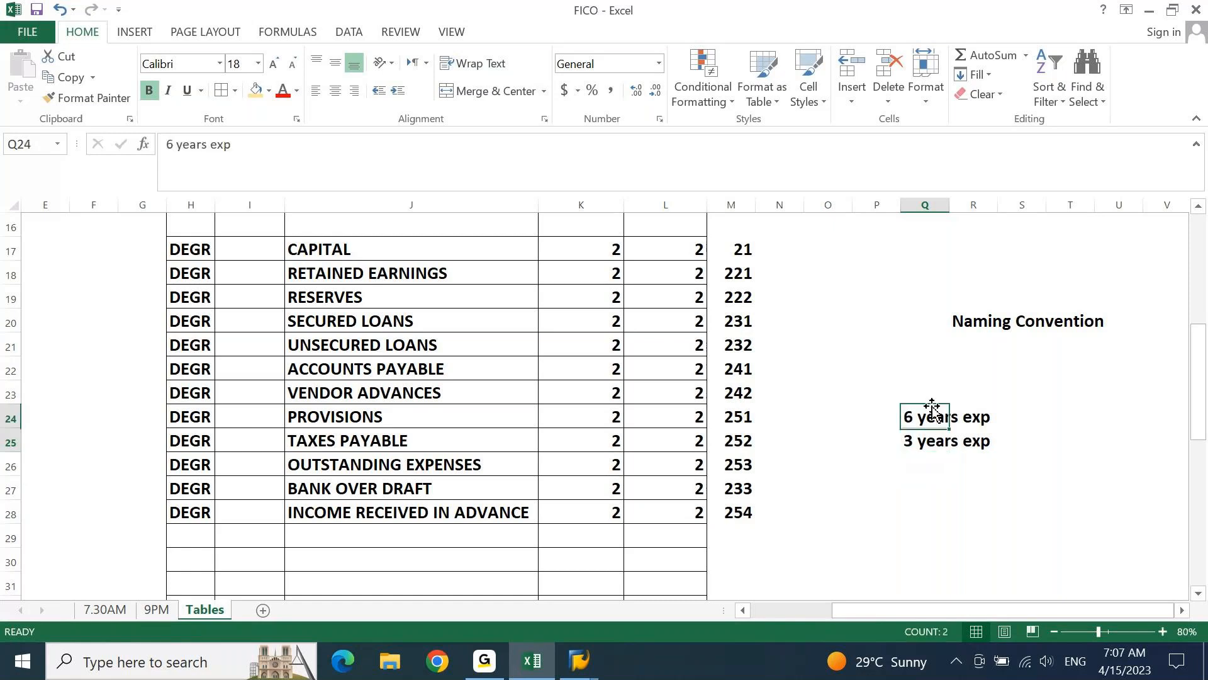
pyautogui.hotkey('shift', 'Right')
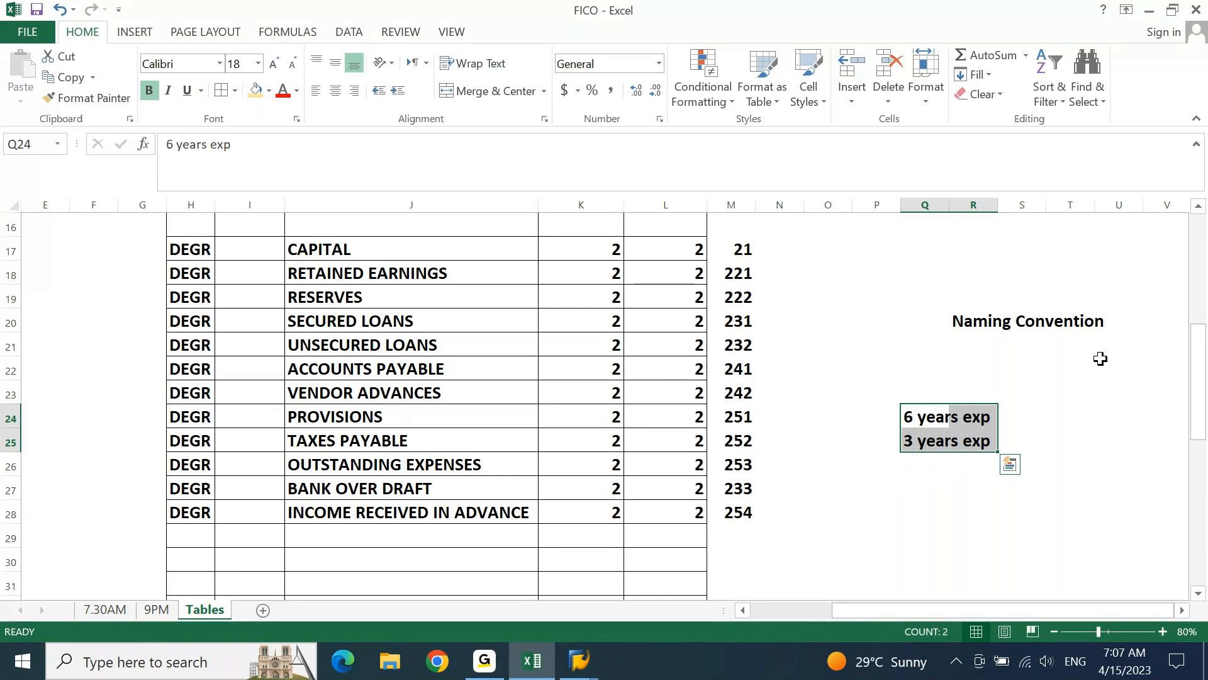
pyautogui.hotkey('ctrl', 'z')
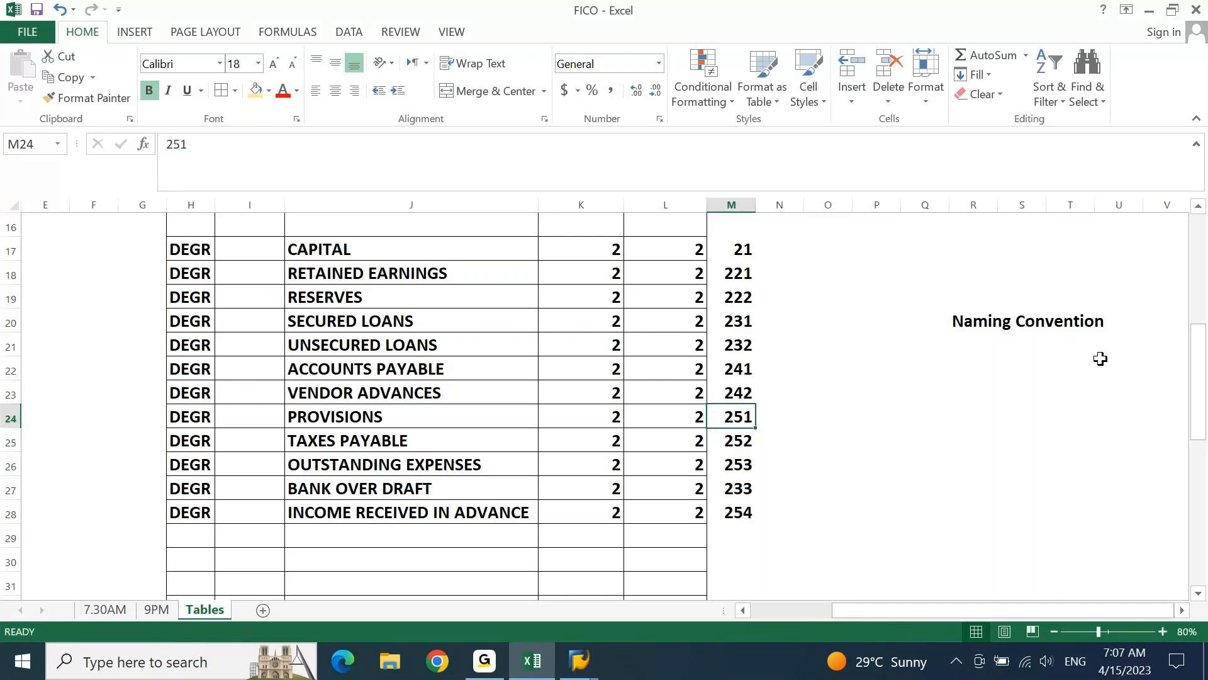
# Enter 21000000 in K17 as the start of CAPITAL's number range
pyautogui.press('Left')
pyautogui.press('Left')
pyautogui.press('Left')
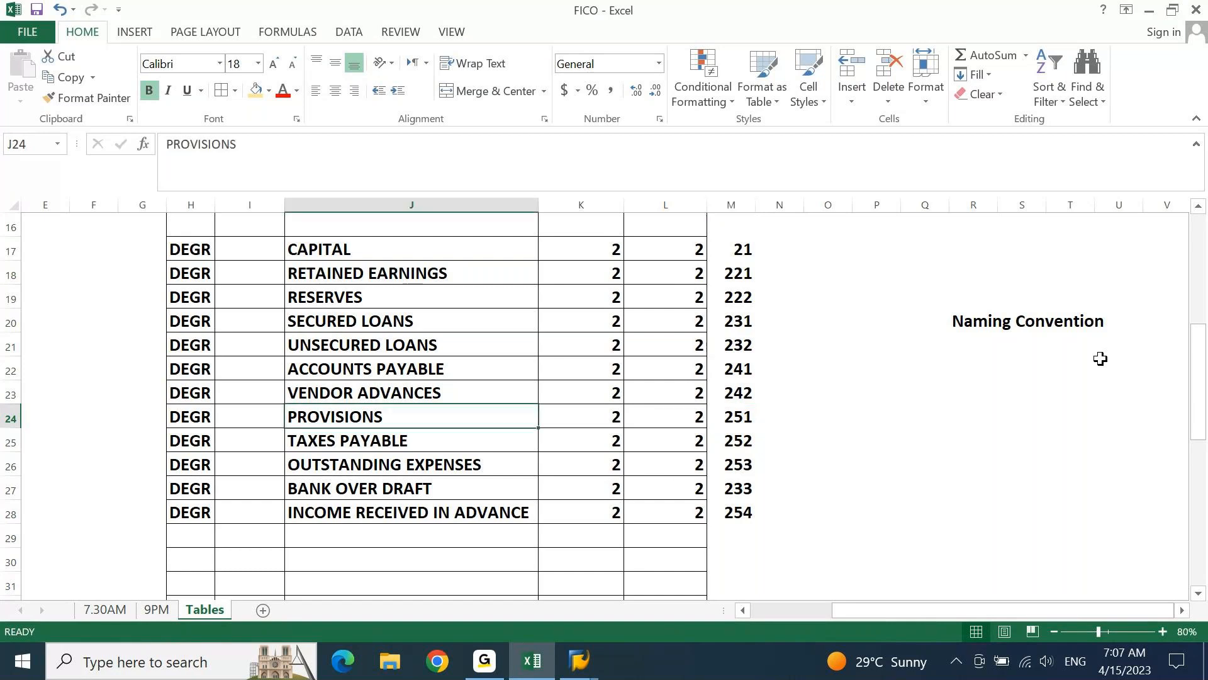
pyautogui.press('Left')
pyautogui.press('Up')
pyautogui.press('Up')
pyautogui.press('Up')
pyautogui.press('Up')
pyautogui.press('Up')
pyautogui.press('Up')
pyautogui.press('Up')
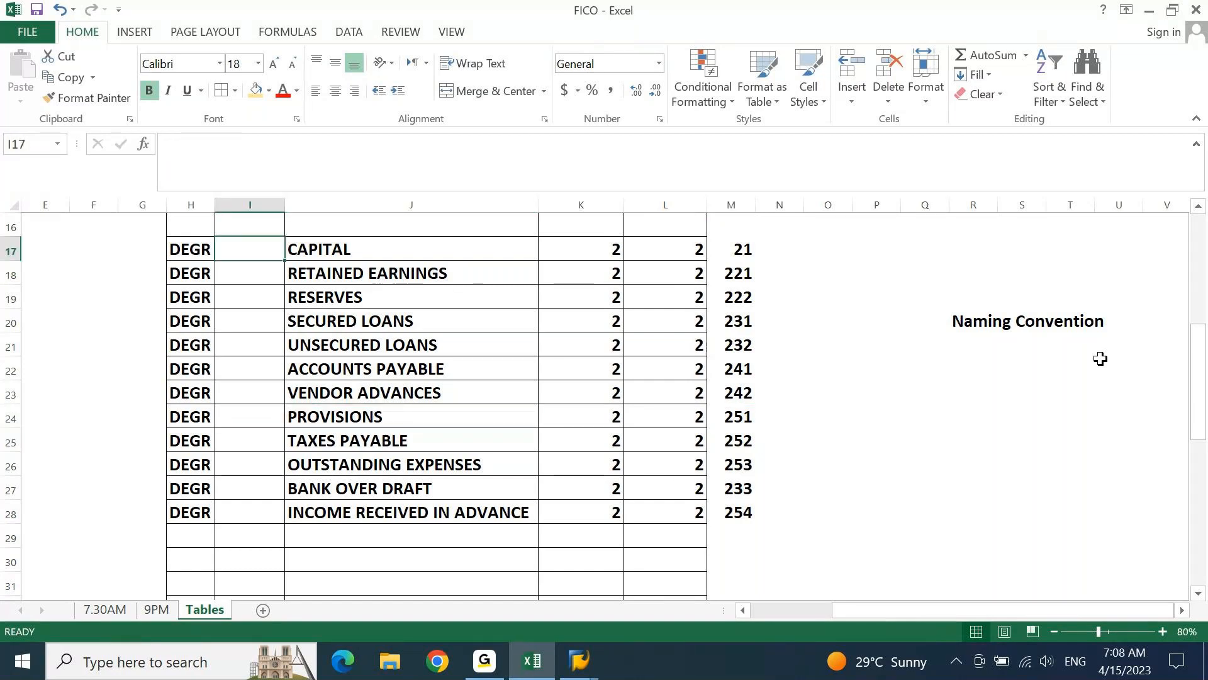
pyautogui.press('Right')
pyautogui.press('Right')
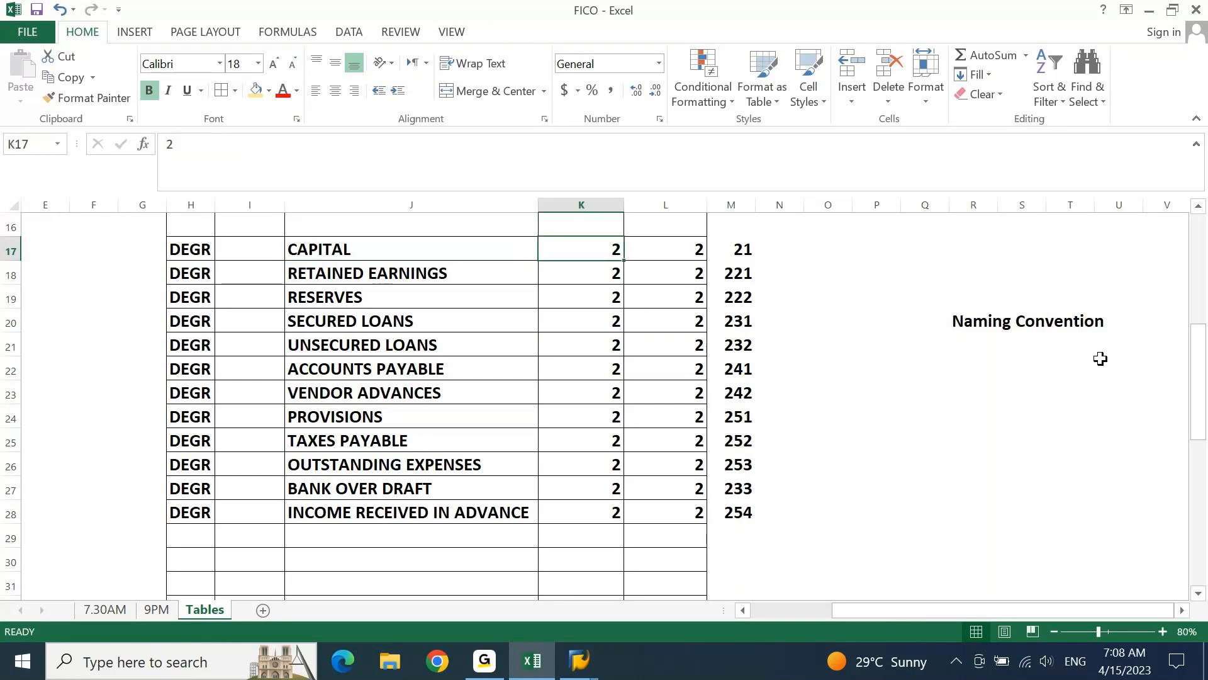
pyautogui.write('21')
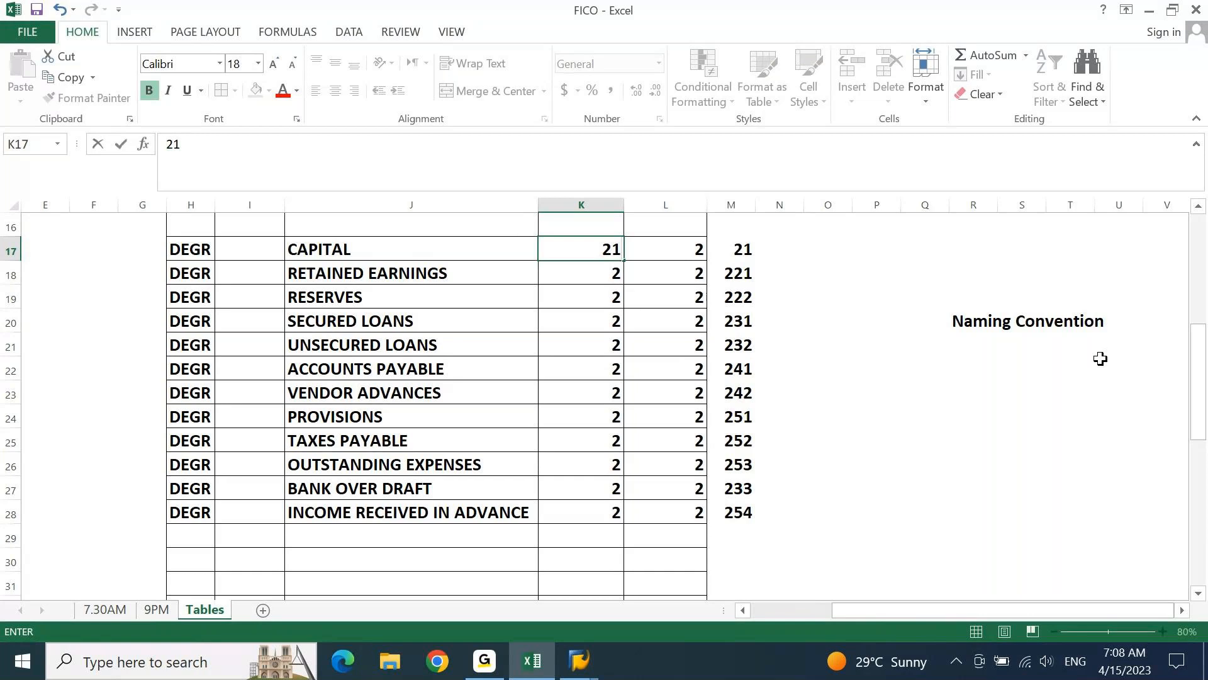
pyautogui.write('000000')
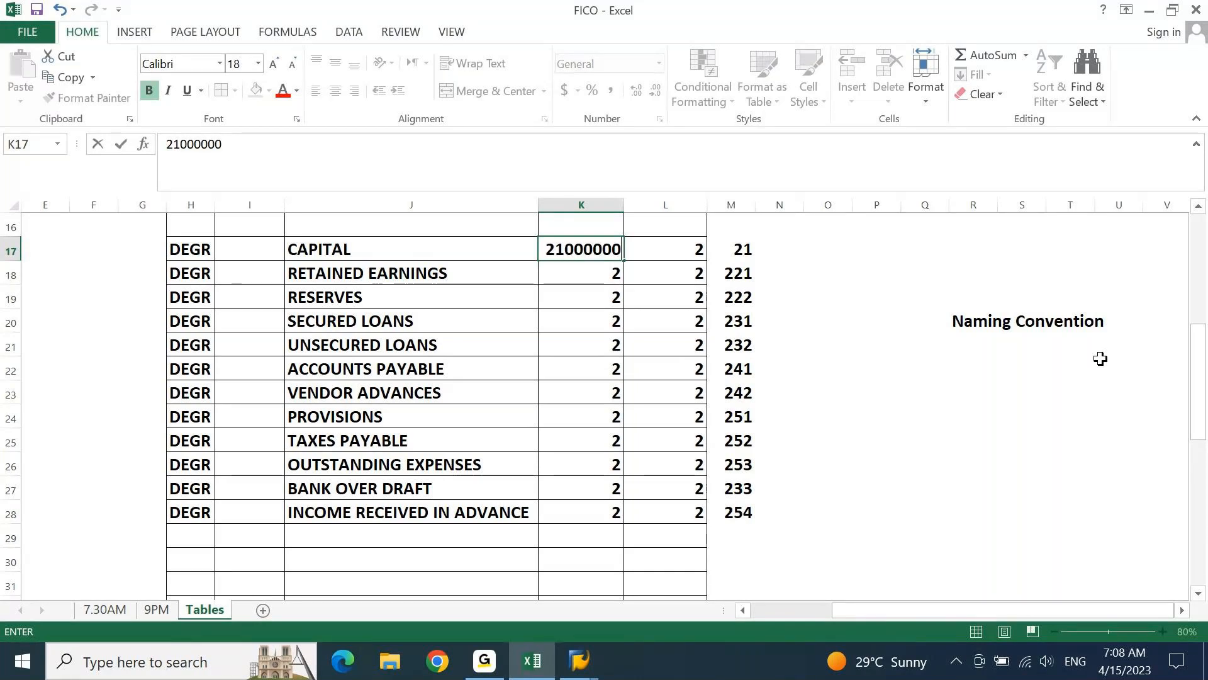
# Enter 21999999 in L17 as the end of CAPITAL's number range
pyautogui.press('Tab')
pyautogui.write('21')
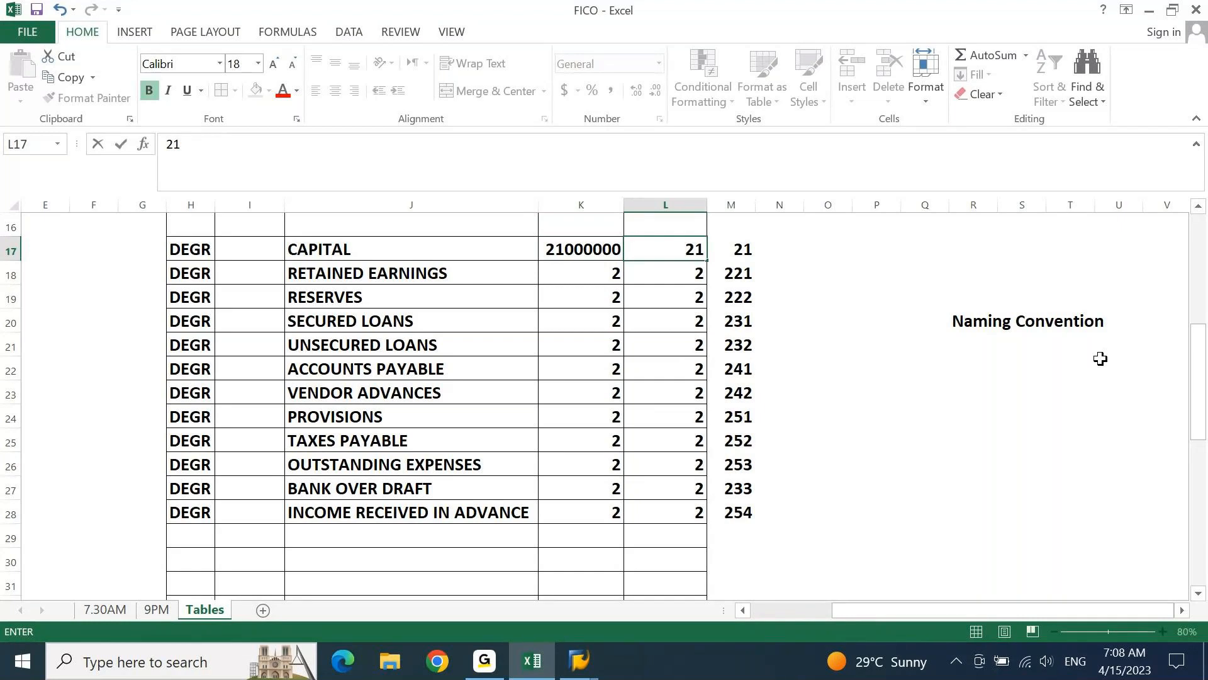
pyautogui.write('9999')
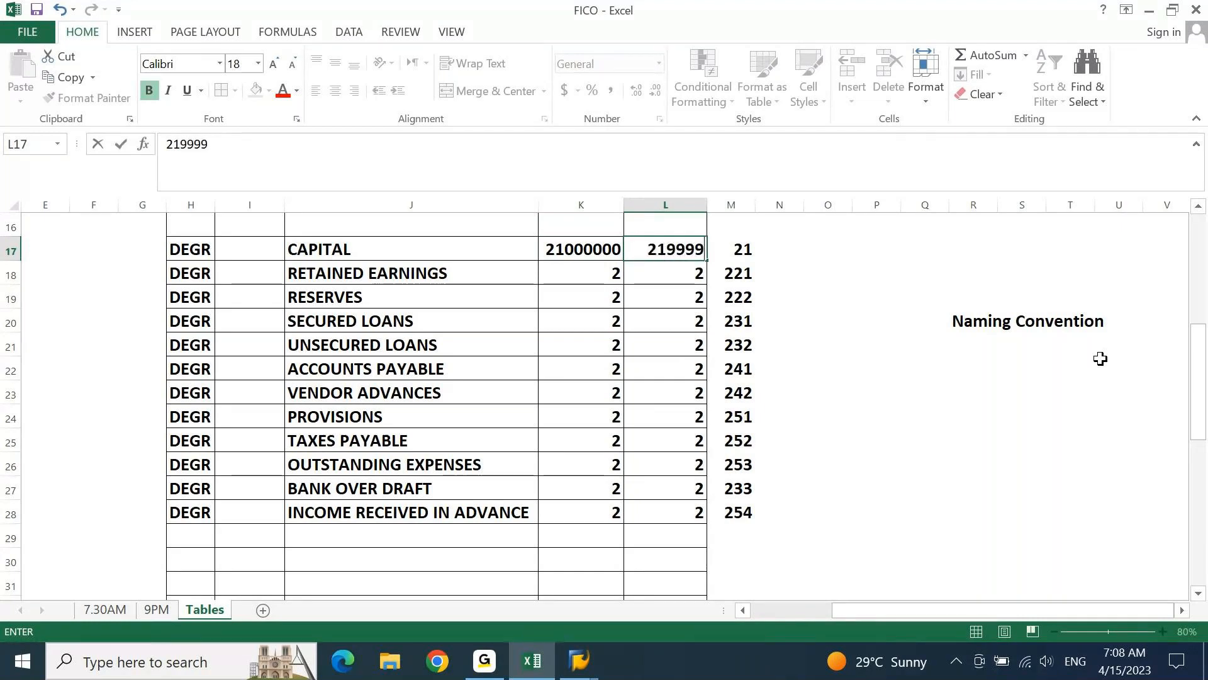
pyautogui.write('99')
pyautogui.press('Return')
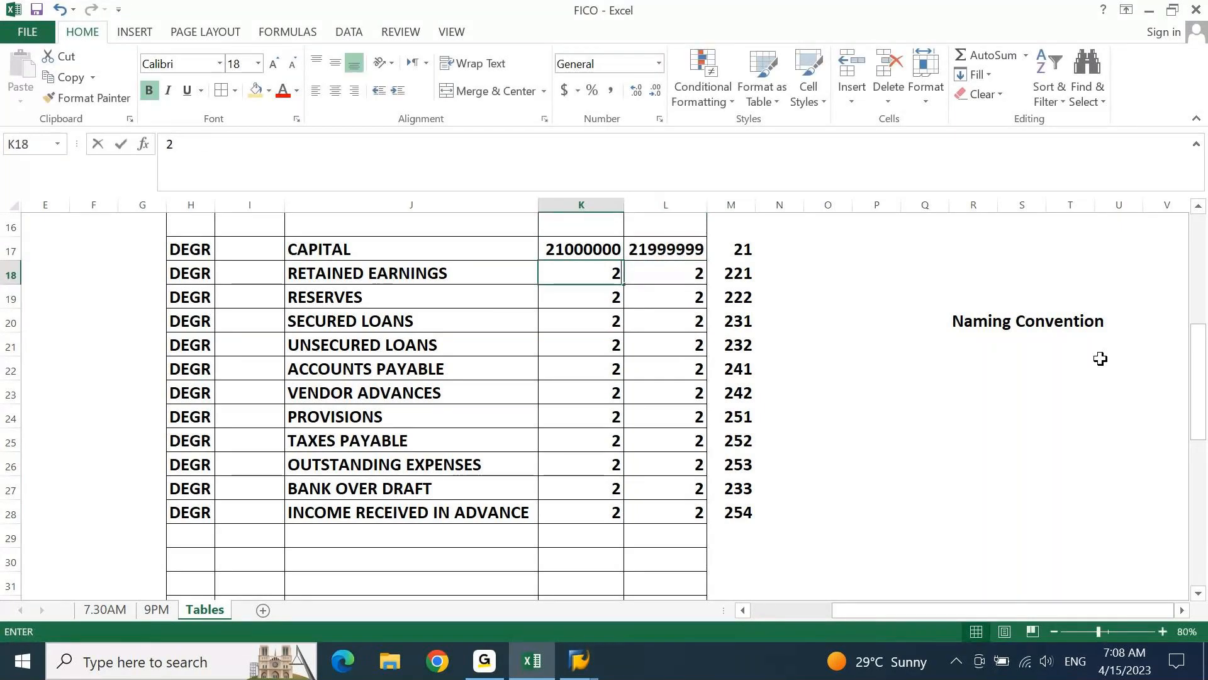
# Set the RETAINED EARNINGS number range in K18:L18 to 22100000 through 22199999
pyautogui.write('22')
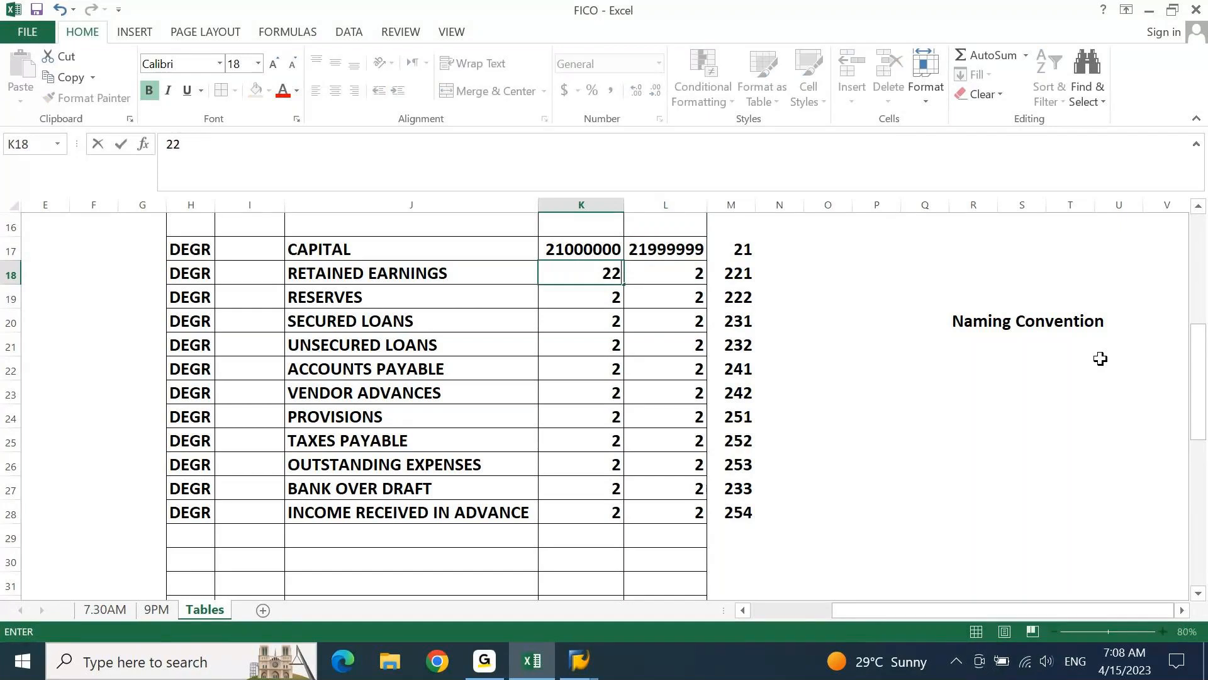
pyautogui.write('100000')
pyautogui.press('Tab')
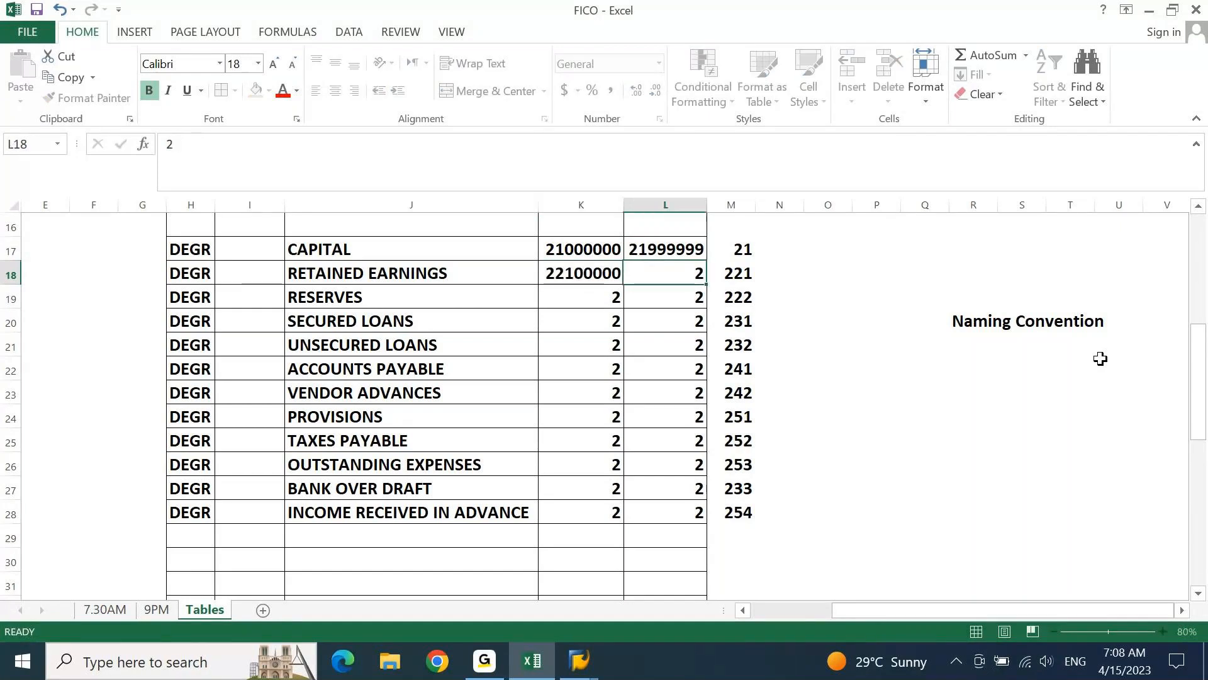
pyautogui.write('2219999')
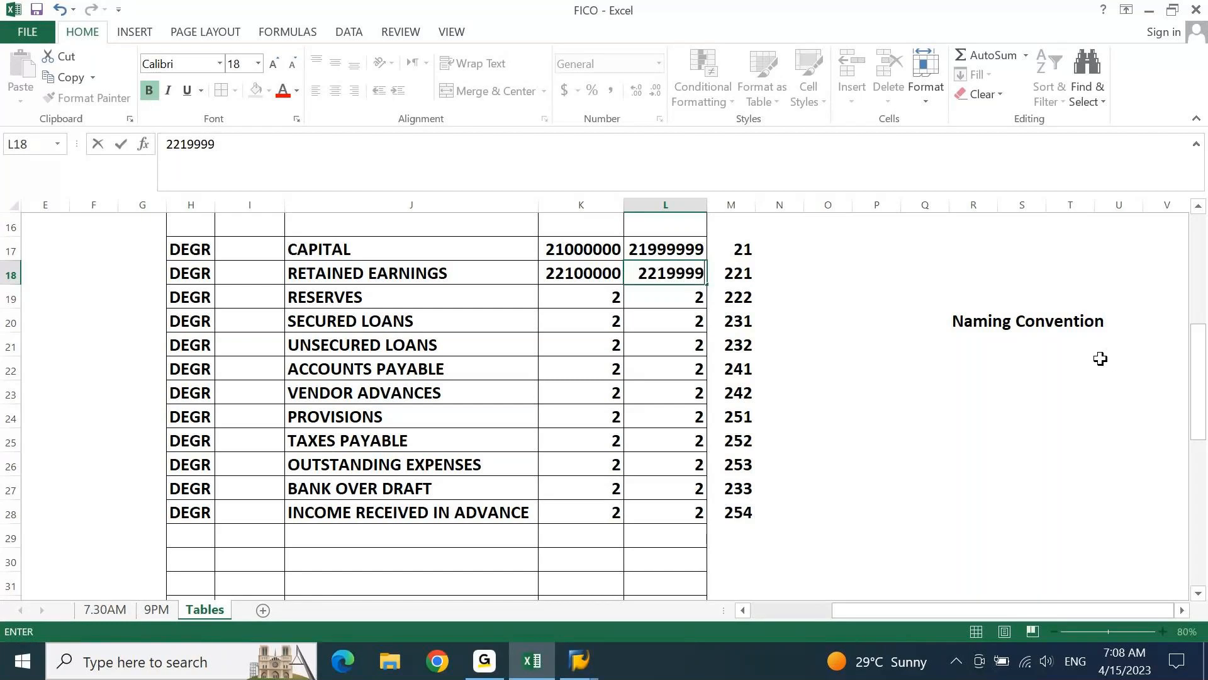
pyautogui.write('9')
pyautogui.press('Return')
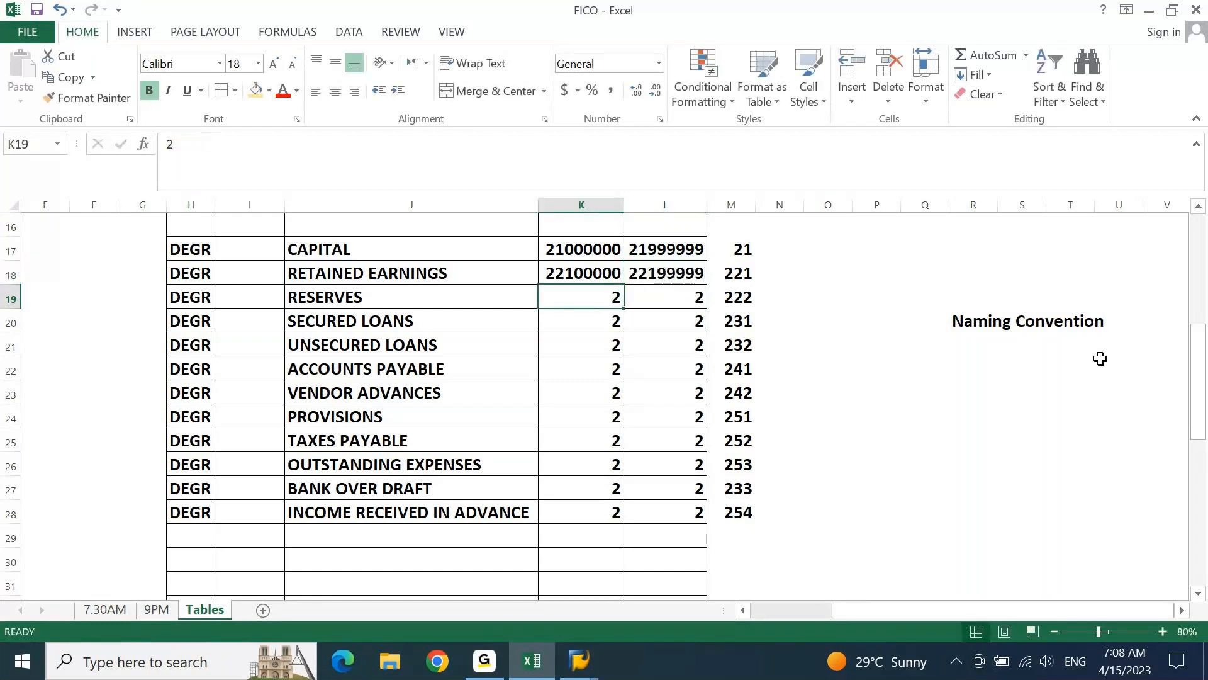
# Set the RESERVES number range in K19:L19 to 22200000 through 22299999
pyautogui.write('2220000')
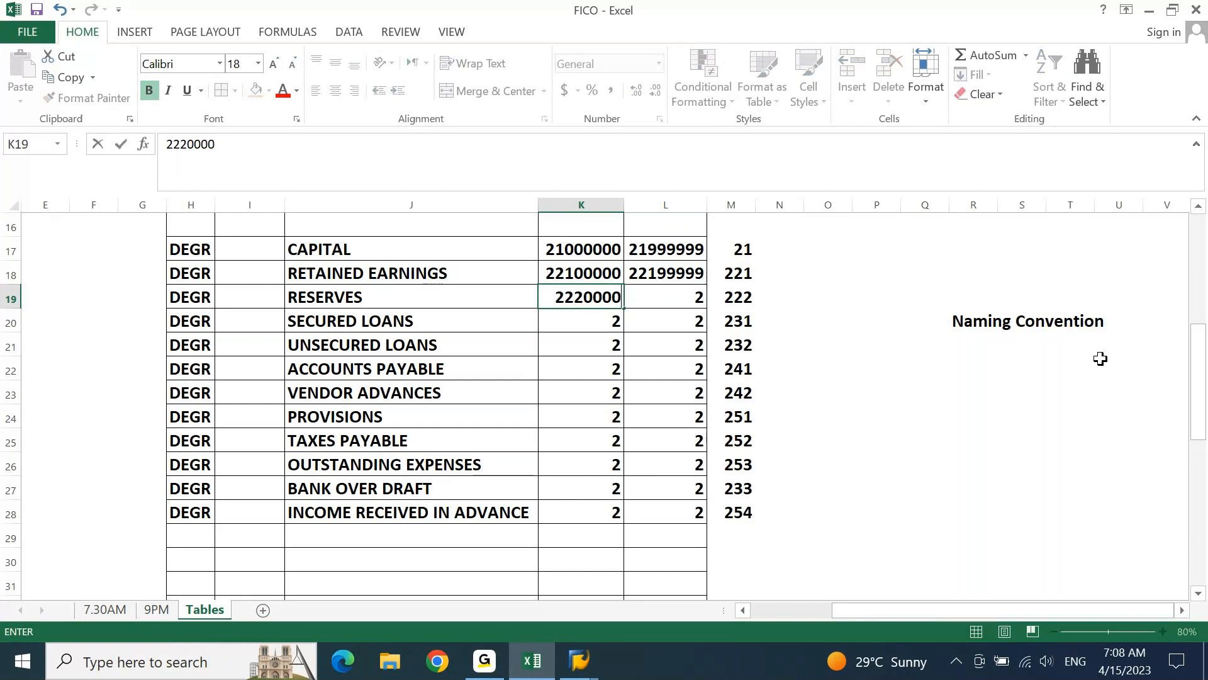
pyautogui.write('0')
pyautogui.press('Tab')
pyautogui.write('2')
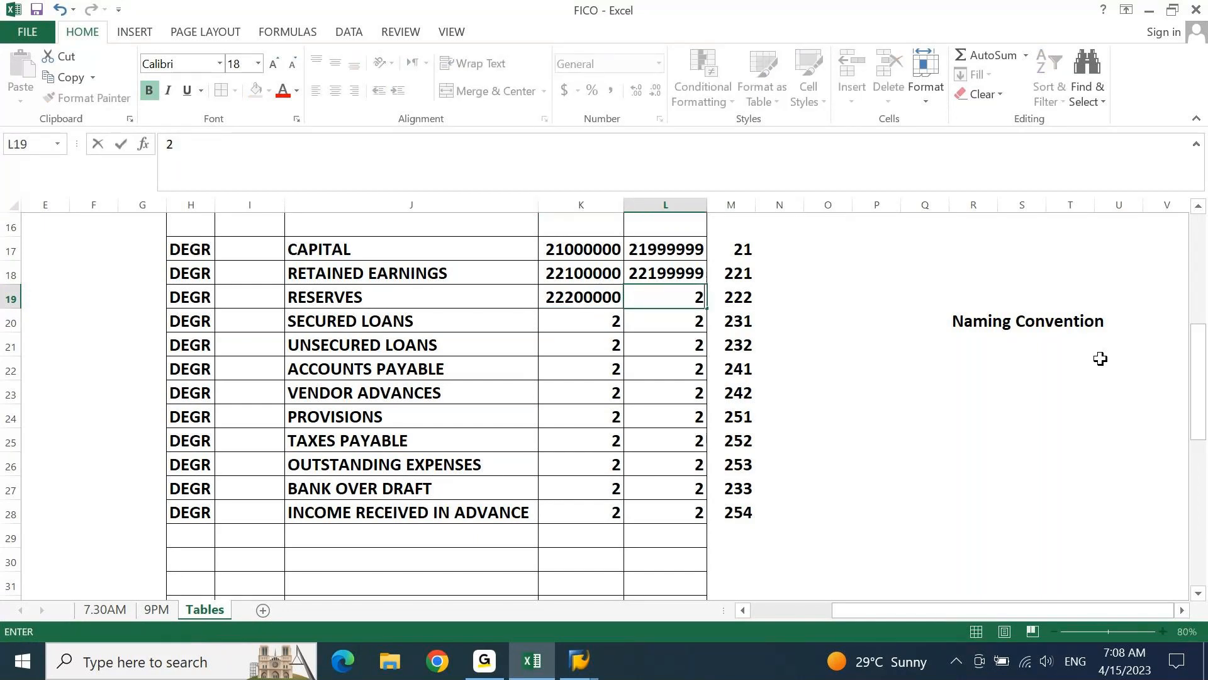
pyautogui.write('2299999')
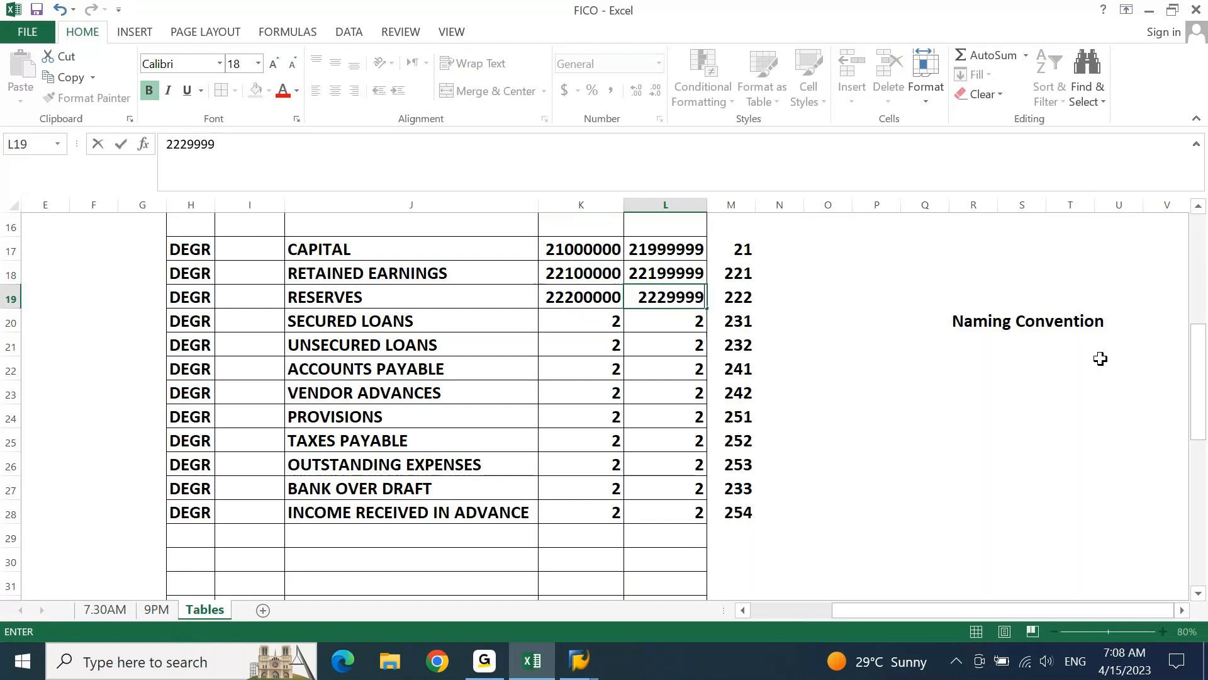
pyautogui.press('Return')
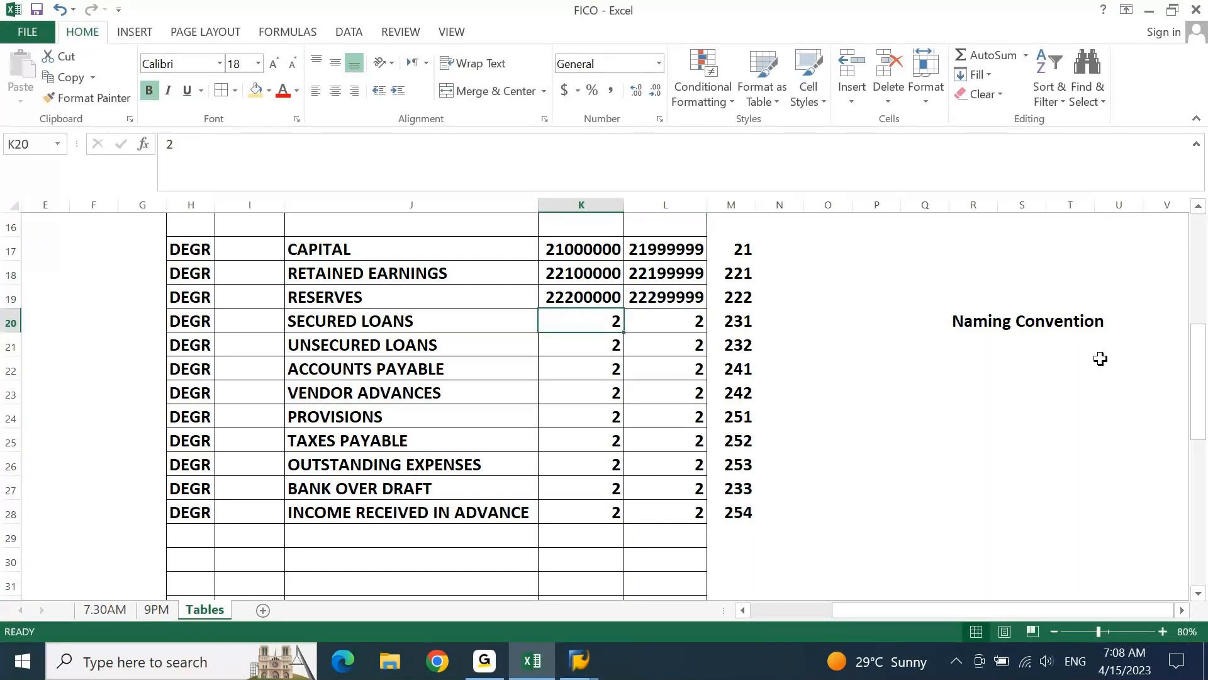
# Set the SECURED LOANS number range in K20:L20 to 23100000 through 23199999
pyautogui.write('231')
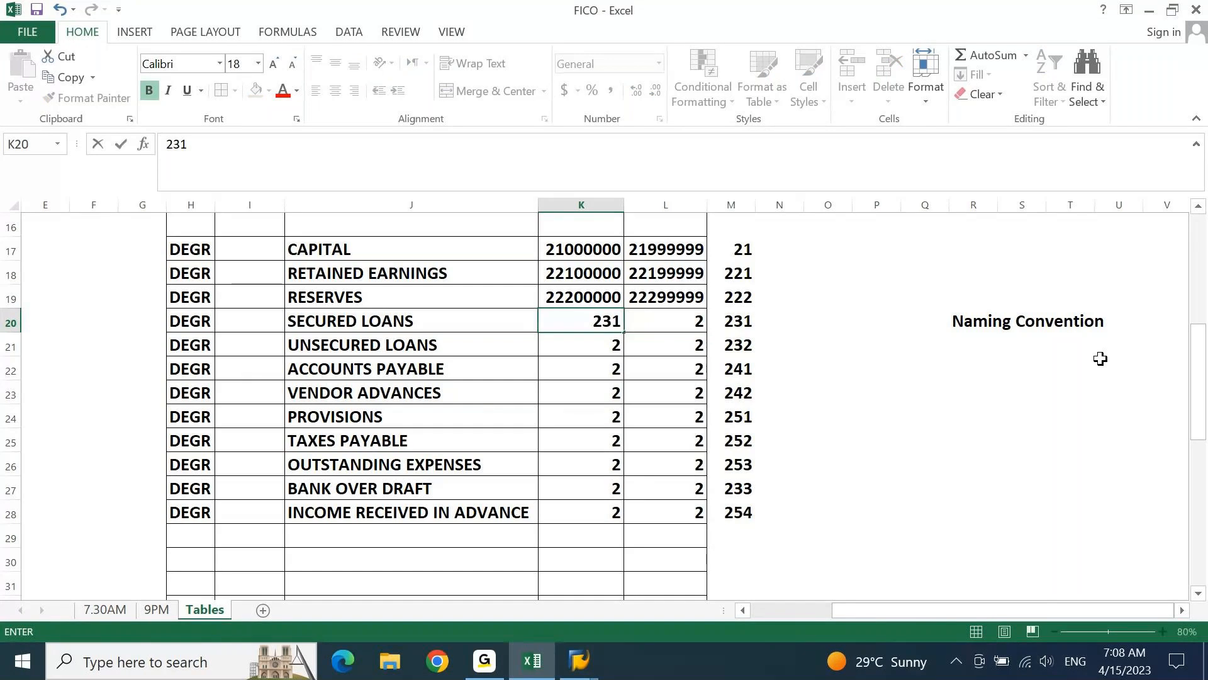
pyautogui.write('00000')
pyautogui.press('Tab')
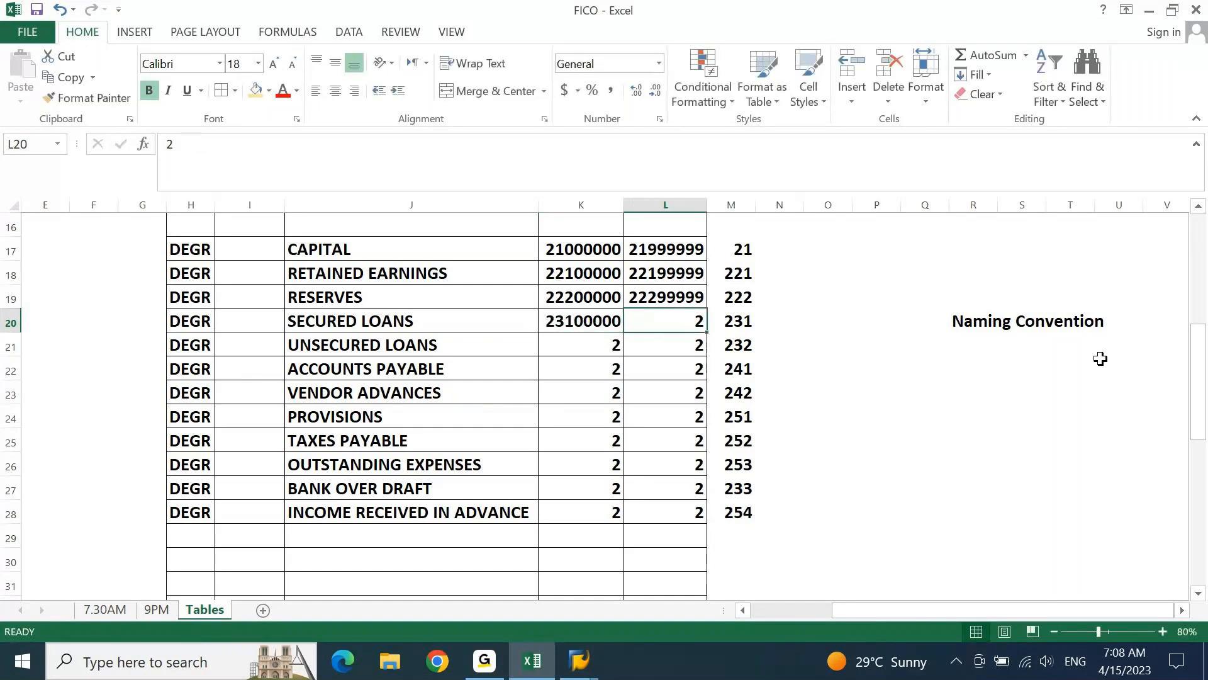
pyautogui.write('2319')
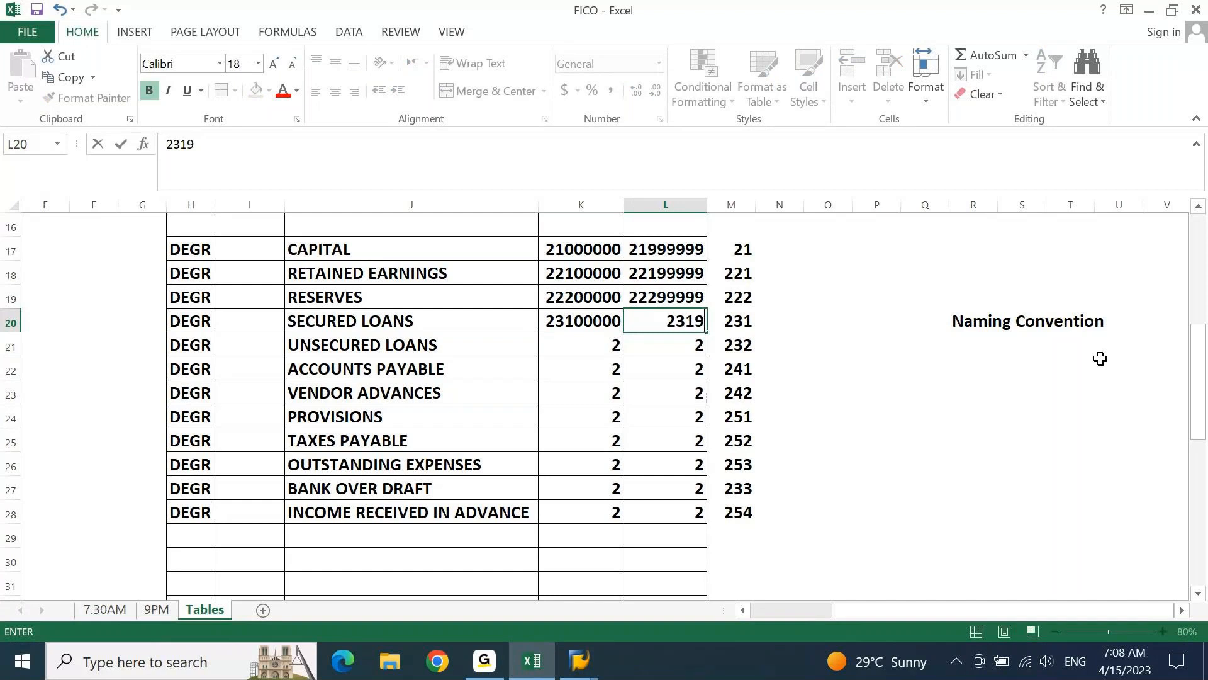
pyautogui.write('9999')
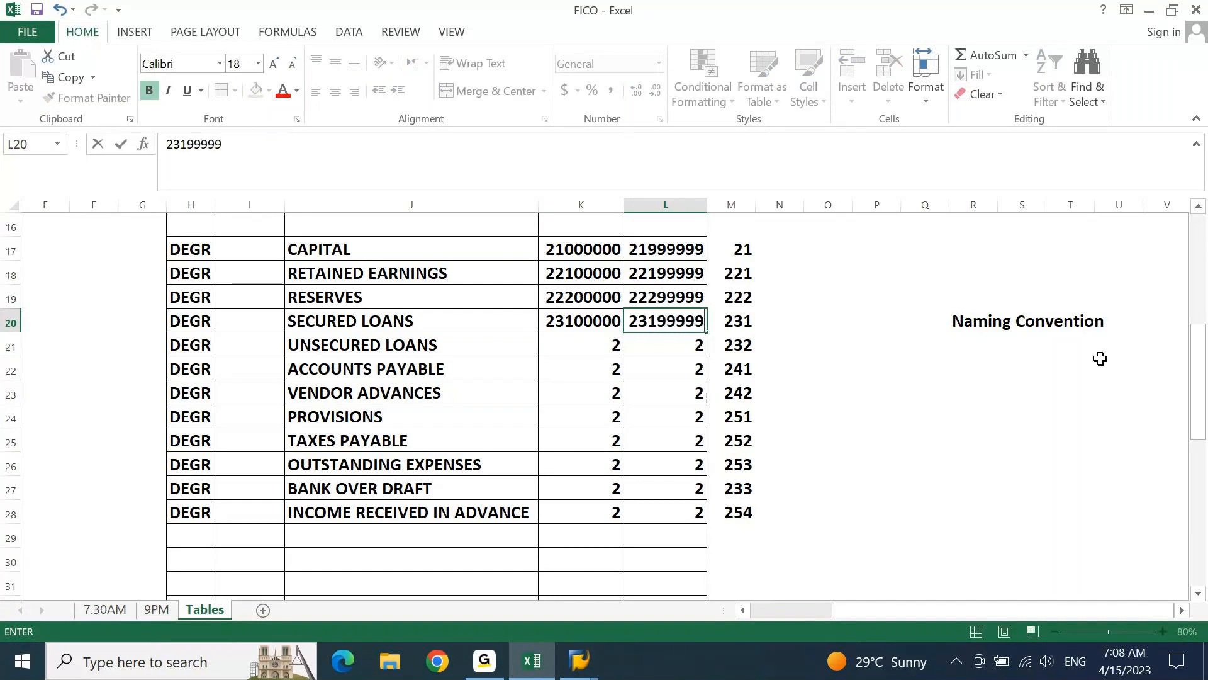
pyautogui.press('Return')
# Set the UNSECURED LOANS number range in K21:L21 to 23200000 through 23299999
pyautogui.write('23200000')
pyautogui.press('Tab')
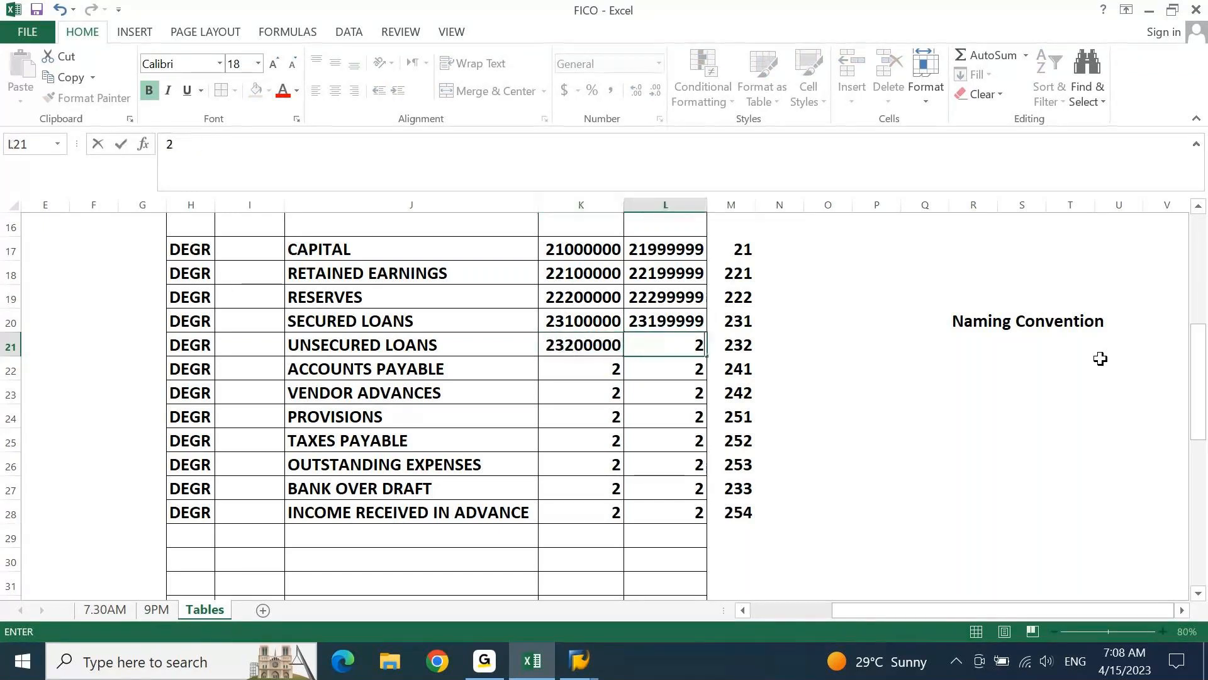
pyautogui.write('23299')
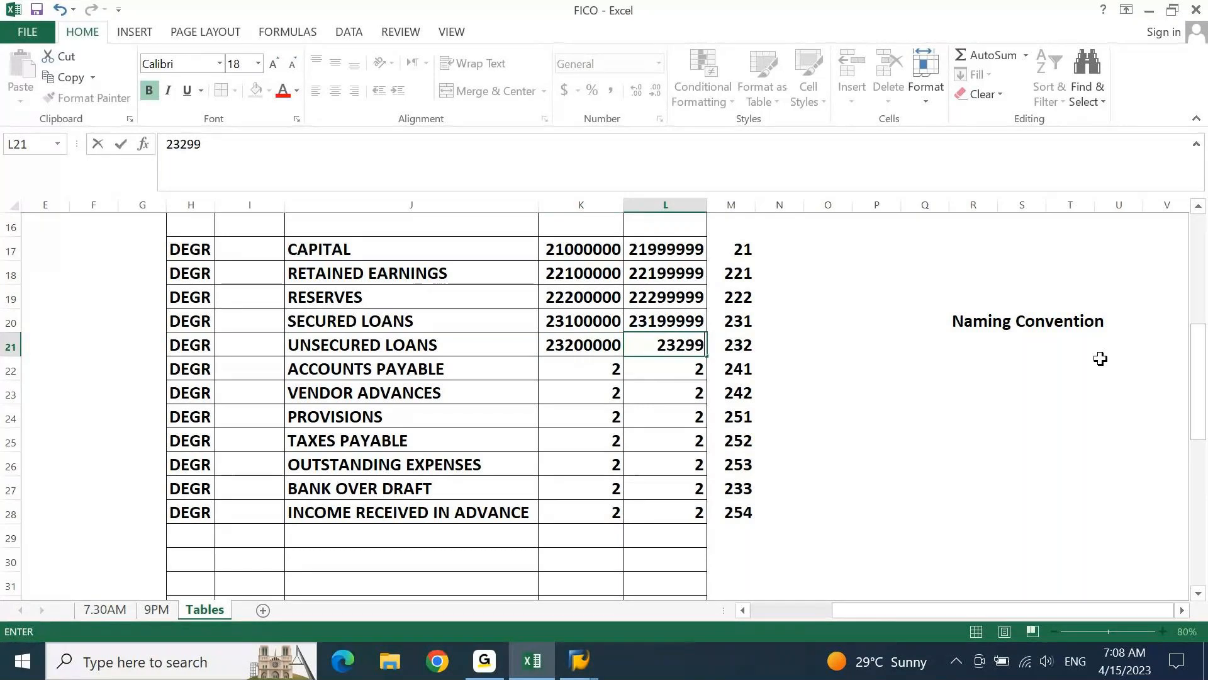
pyautogui.write('999')
pyautogui.press('Return')
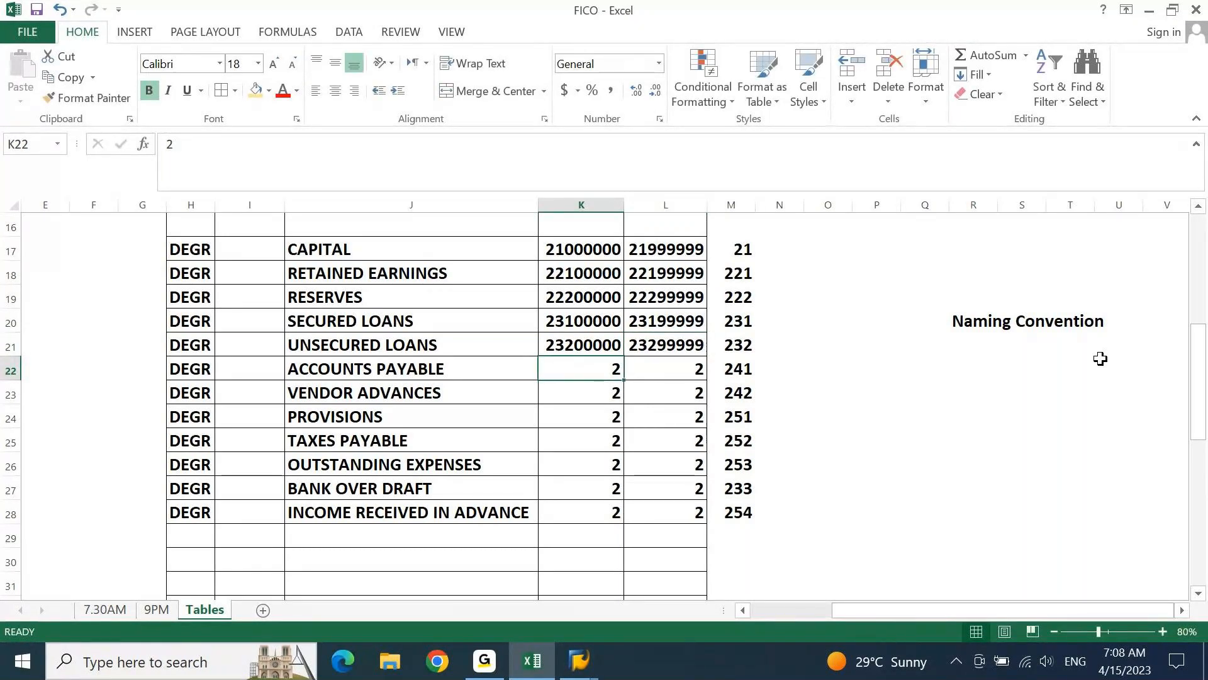
# Set the ACCOUNTS PAYABLE number range in K22:L22 to 24100000 through 24199999
pyautogui.write('24100')
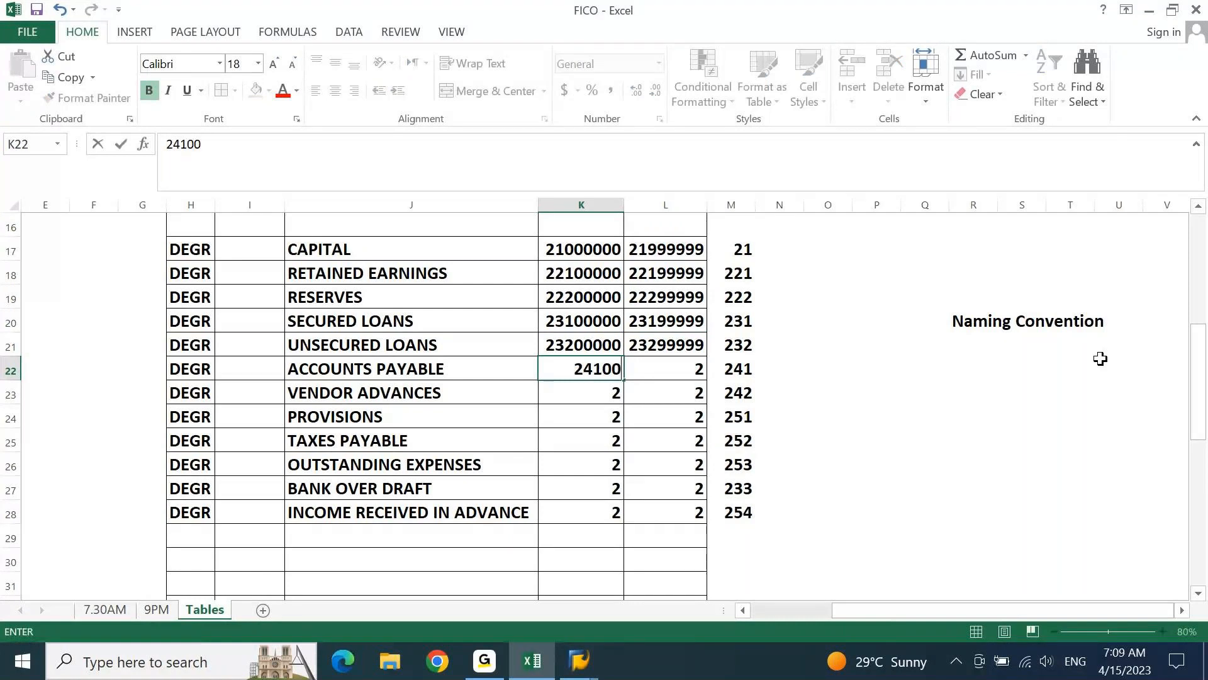
pyautogui.write('000')
pyautogui.press('Tab')
pyautogui.write('241')
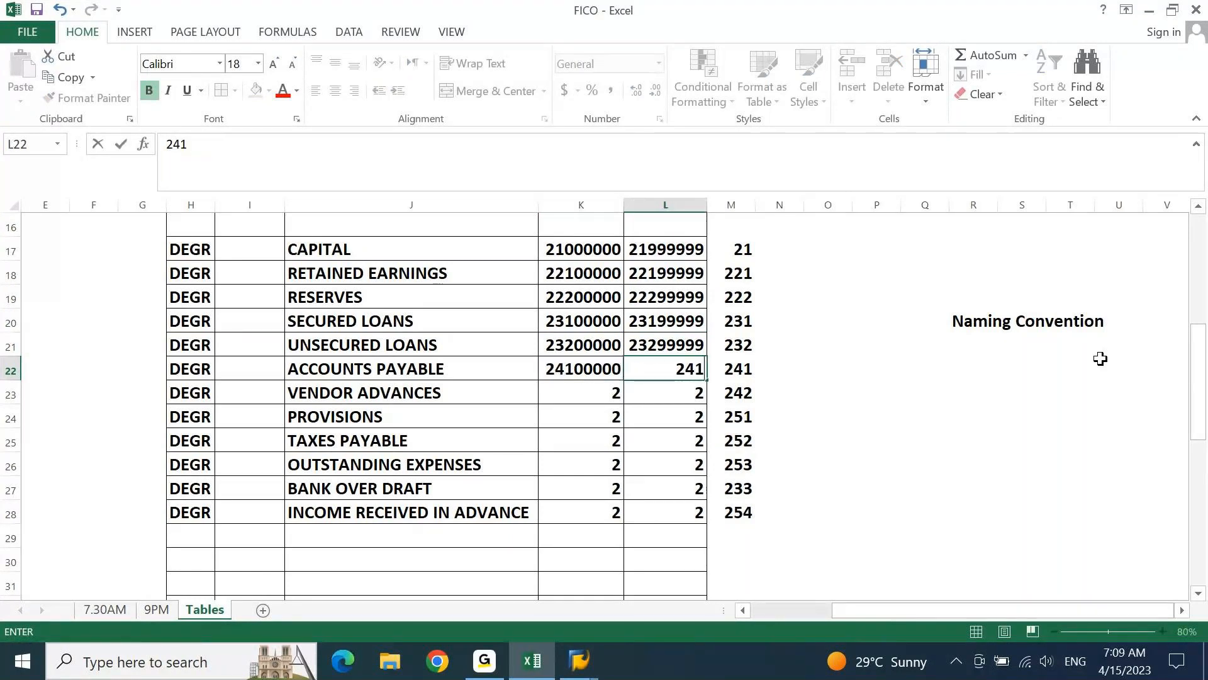
pyautogui.write('99999')
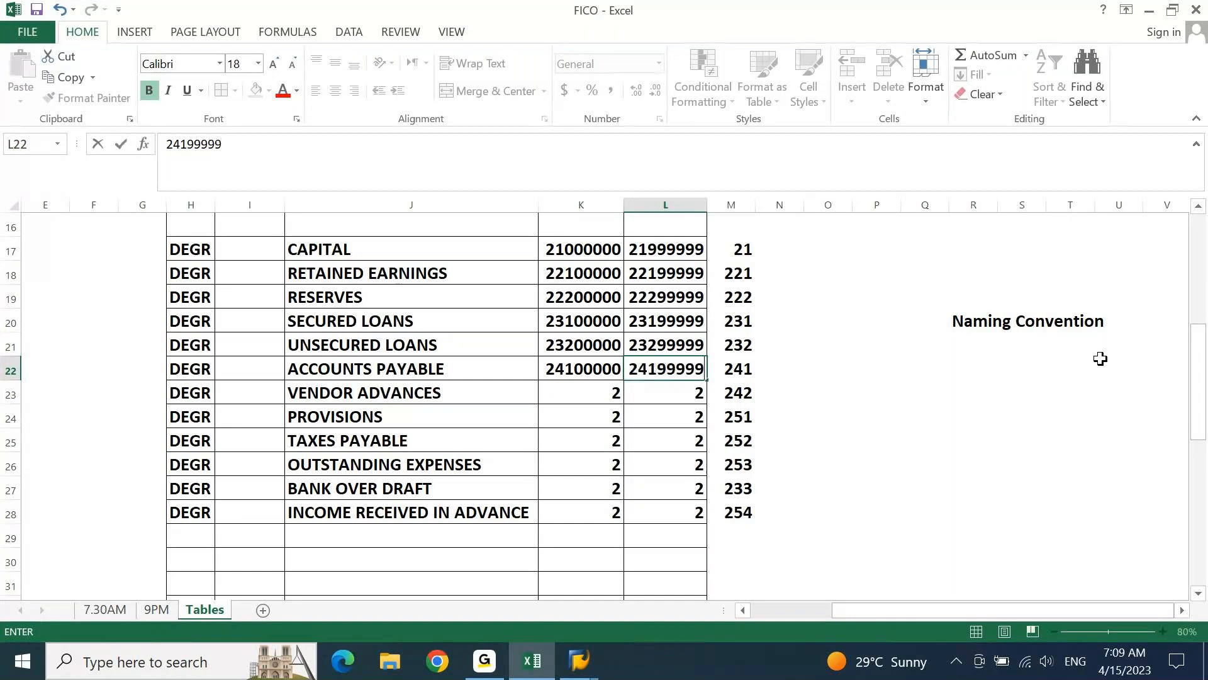
pyautogui.press('Return')
# Set the VENDOR ADVANCES number range in K23:L23 to 24200000 through 24299999
pyautogui.write('242')
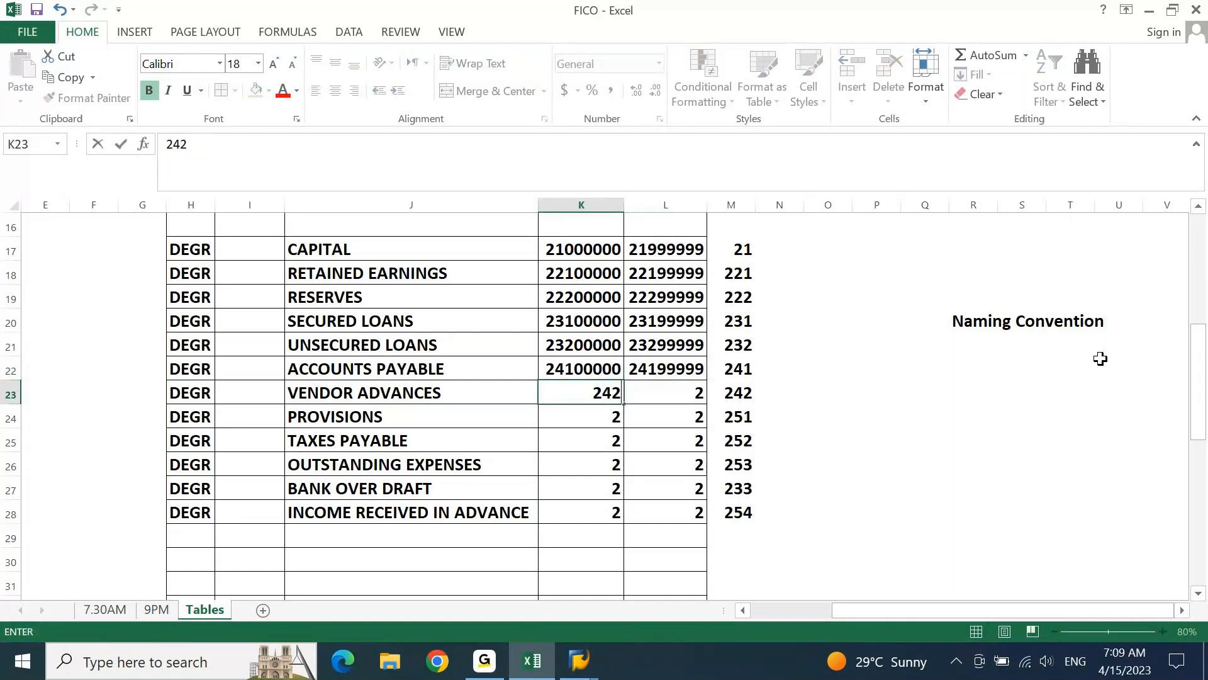
pyautogui.write('00000')
pyautogui.press('Tab')
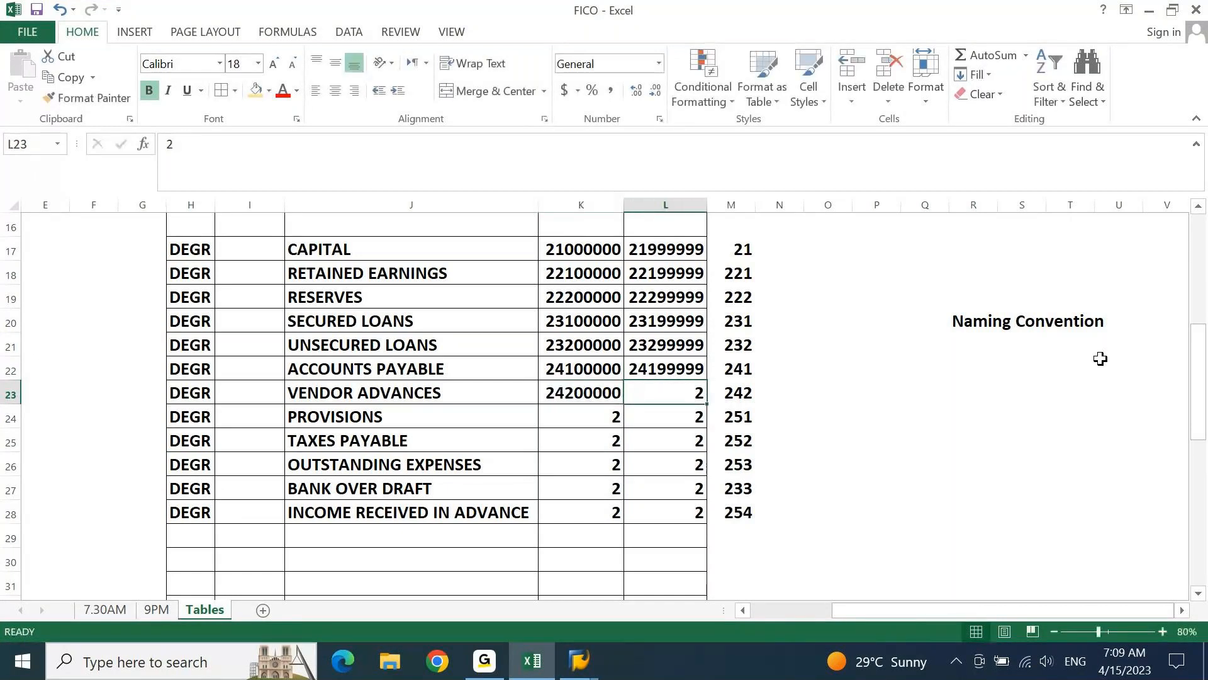
pyautogui.write('2420')
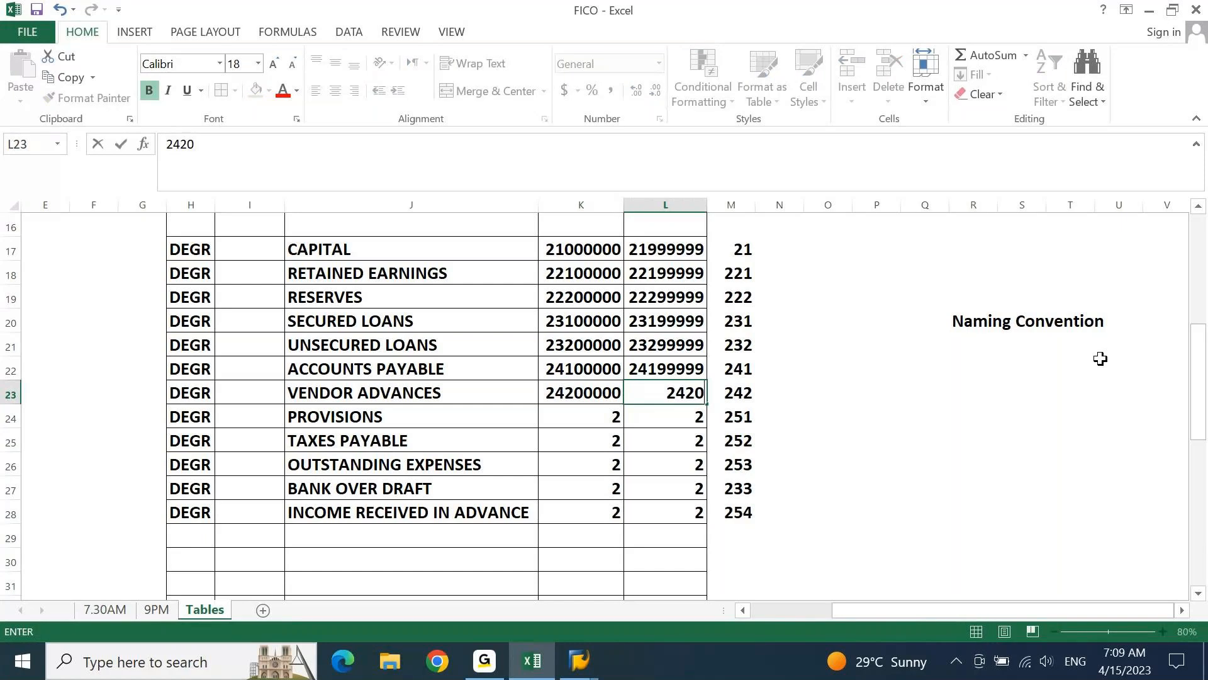
pyautogui.press('BackSpace')
pyautogui.write('99999')
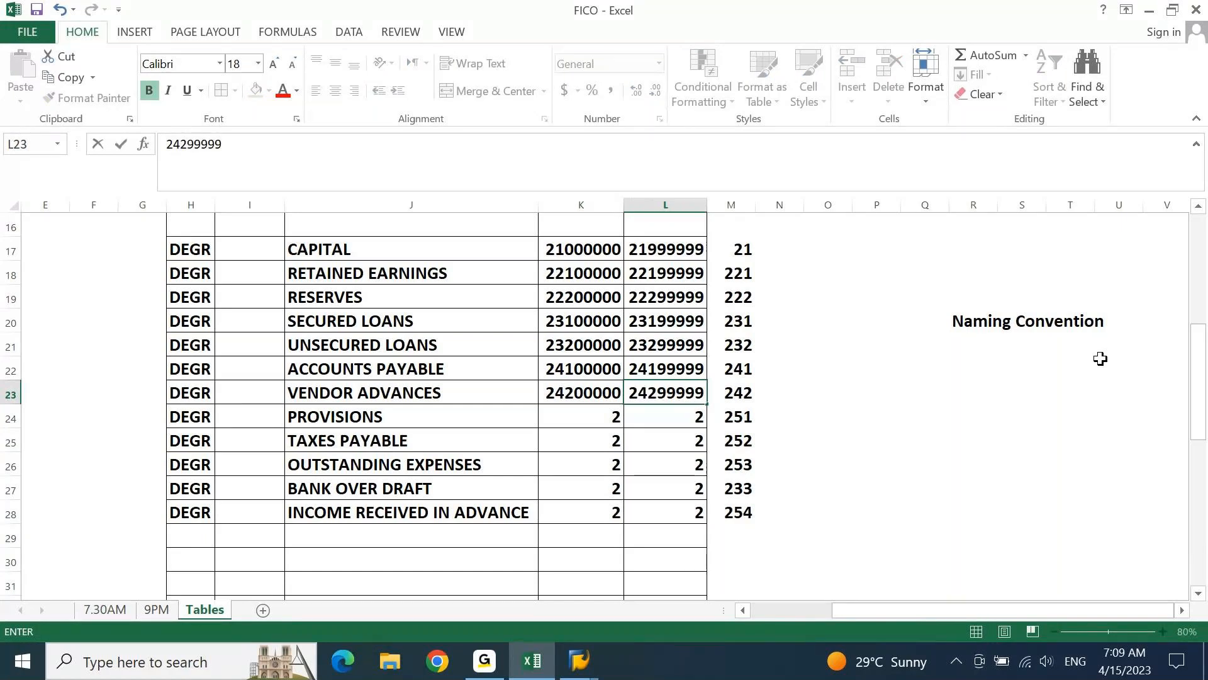
pyautogui.press('Return')
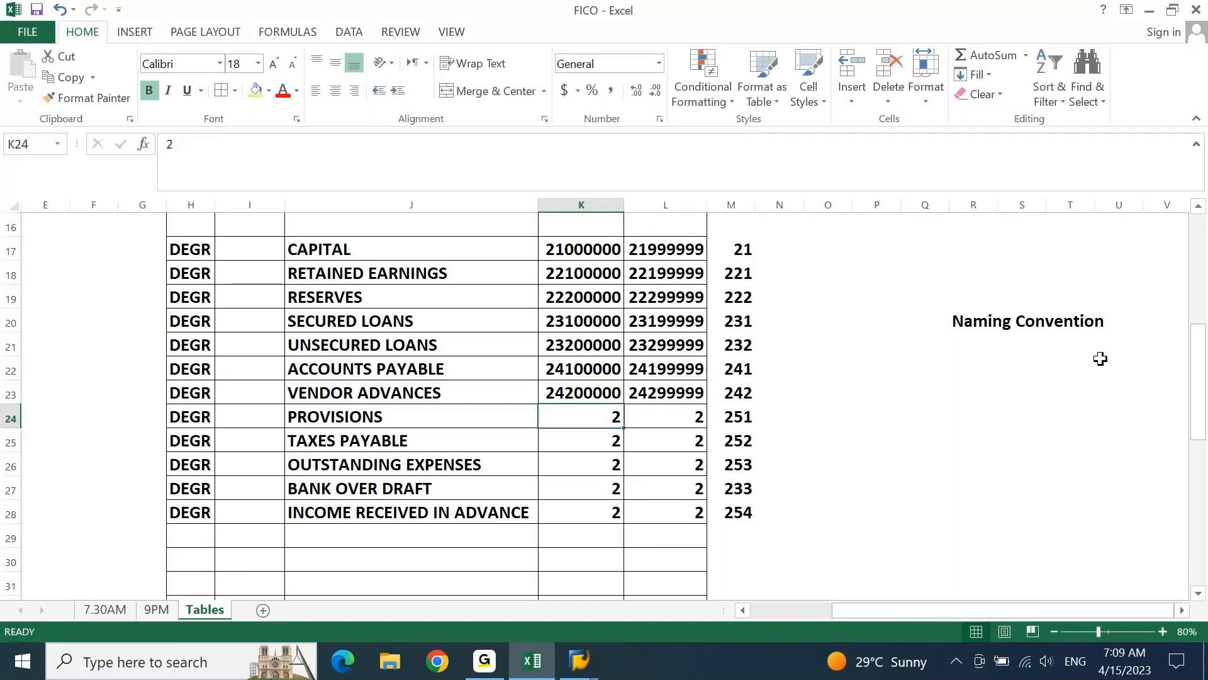
# Set the PROVISIONS number range in K24:L24 to 25100000 through 25199999
pyautogui.write('251000')
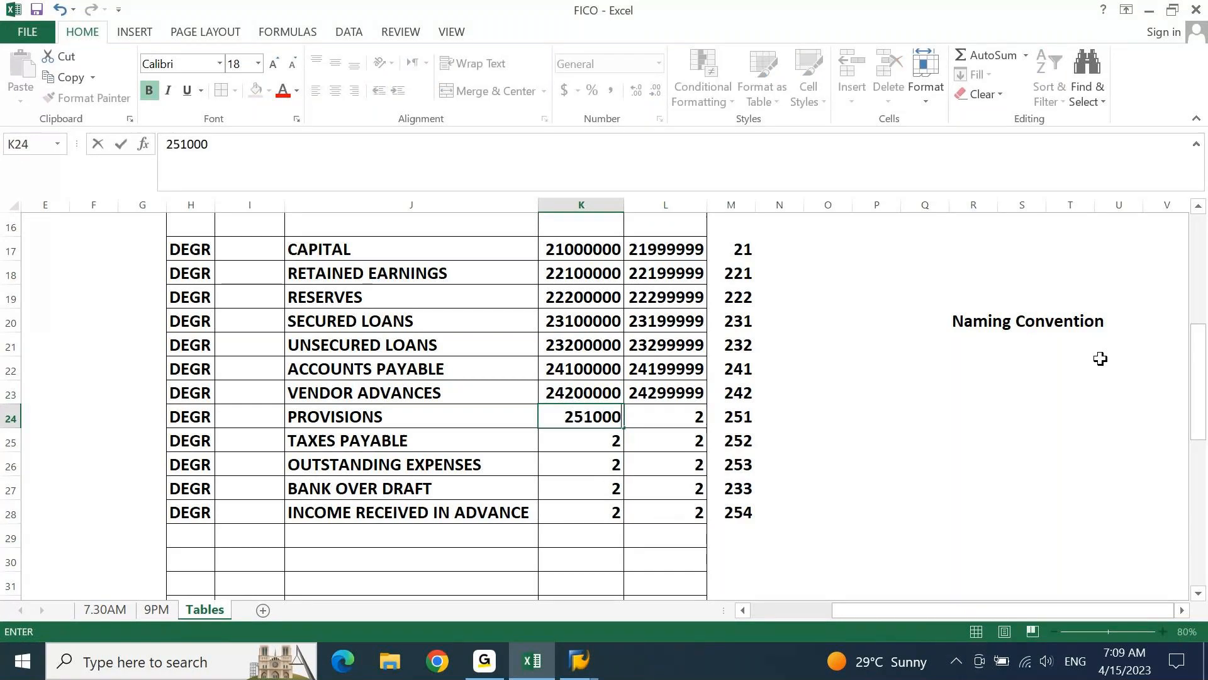
pyautogui.write('00')
pyautogui.press('Tab')
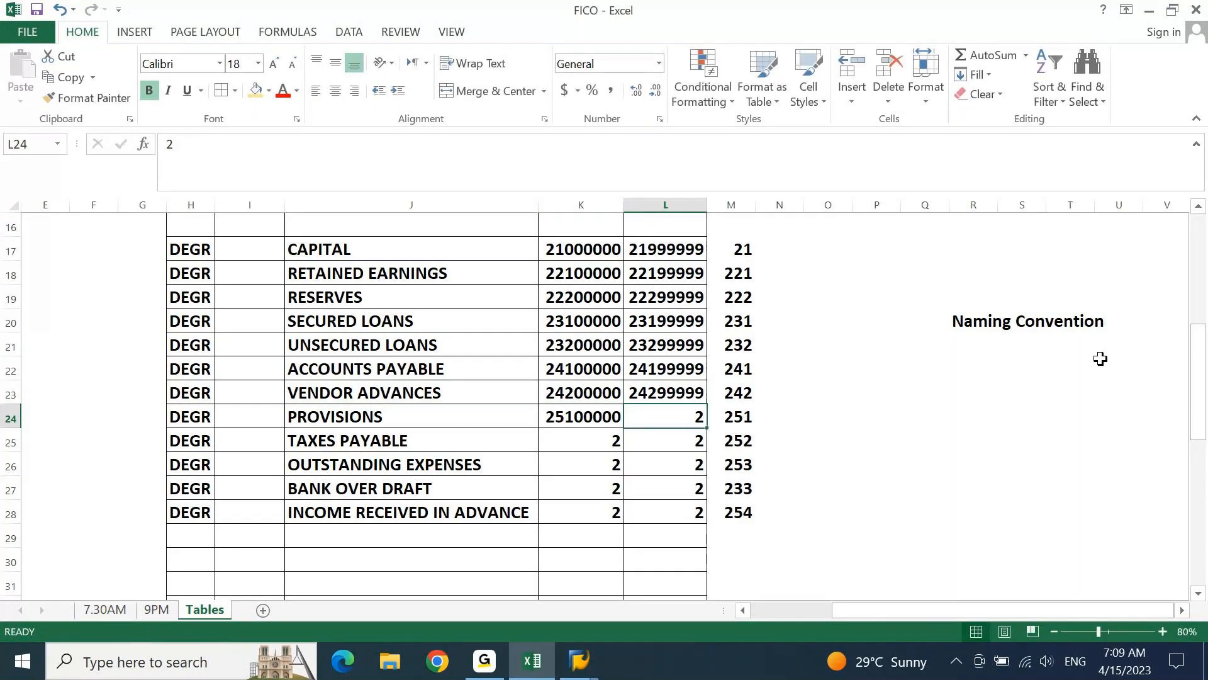
pyautogui.write('2519')
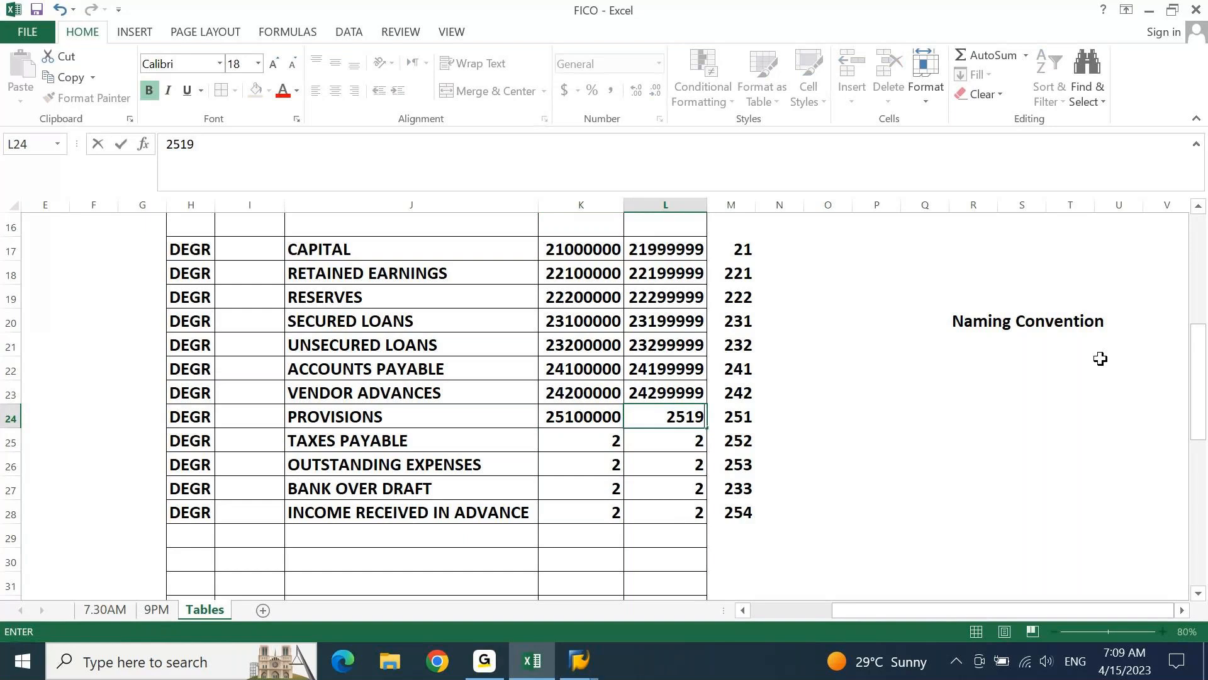
pyautogui.write('9999')
pyautogui.hotkey('ctrl', 'Return')
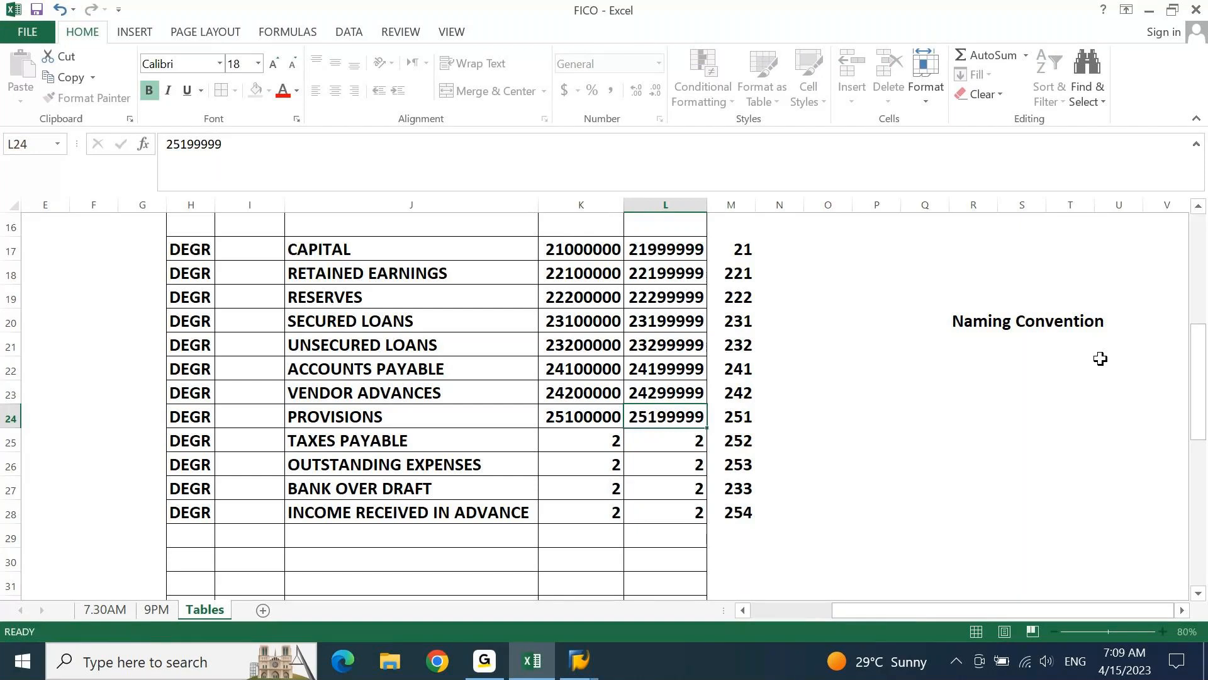
# Fill the PROVISIONS range values 25100000 and 25199999 down into K25:L28 as a base for the remaining liability groups
pyautogui.press('Down')
pyautogui.press('Left')
pyautogui.hotkey('ctrl', 'd')
pyautogui.press('Down')
pyautogui.hotkey('ctrl', 'd')
pyautogui.press('Down')
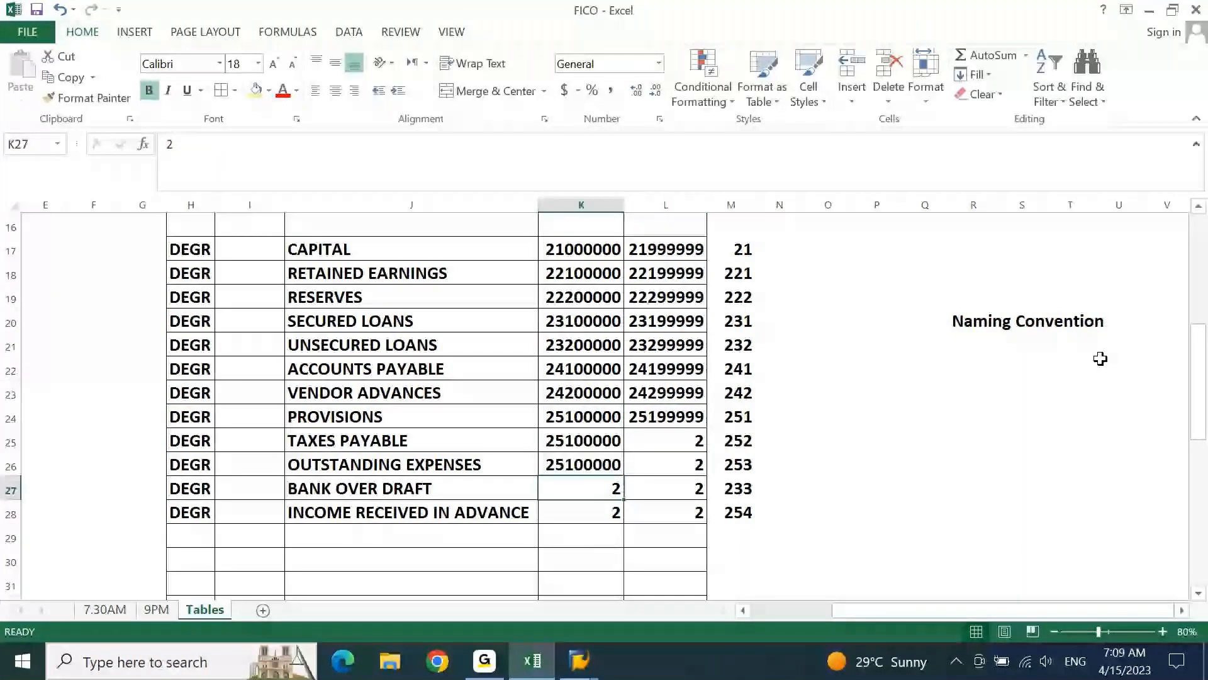
pyautogui.hotkey('ctrl', 'd')
pyautogui.press('Down')
pyautogui.hotkey('ctrl', 'd')
pyautogui.press('Right')
pyautogui.hotkey('ctrl', 'shift', 'Up')
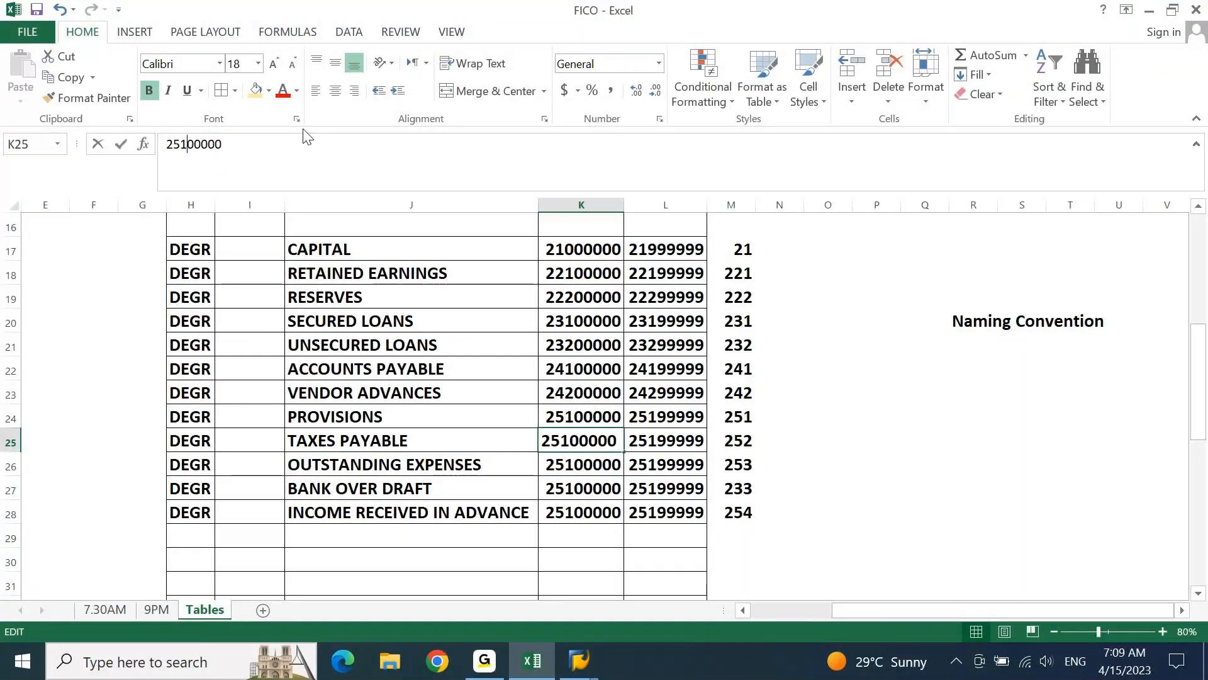
# Change the range start numbers in K25:K28 to 25200000, 25300000, 25400000 and 25500000
pyautogui.press('BackSpace')
pyautogui.write('2')
pyautogui.press('Return')
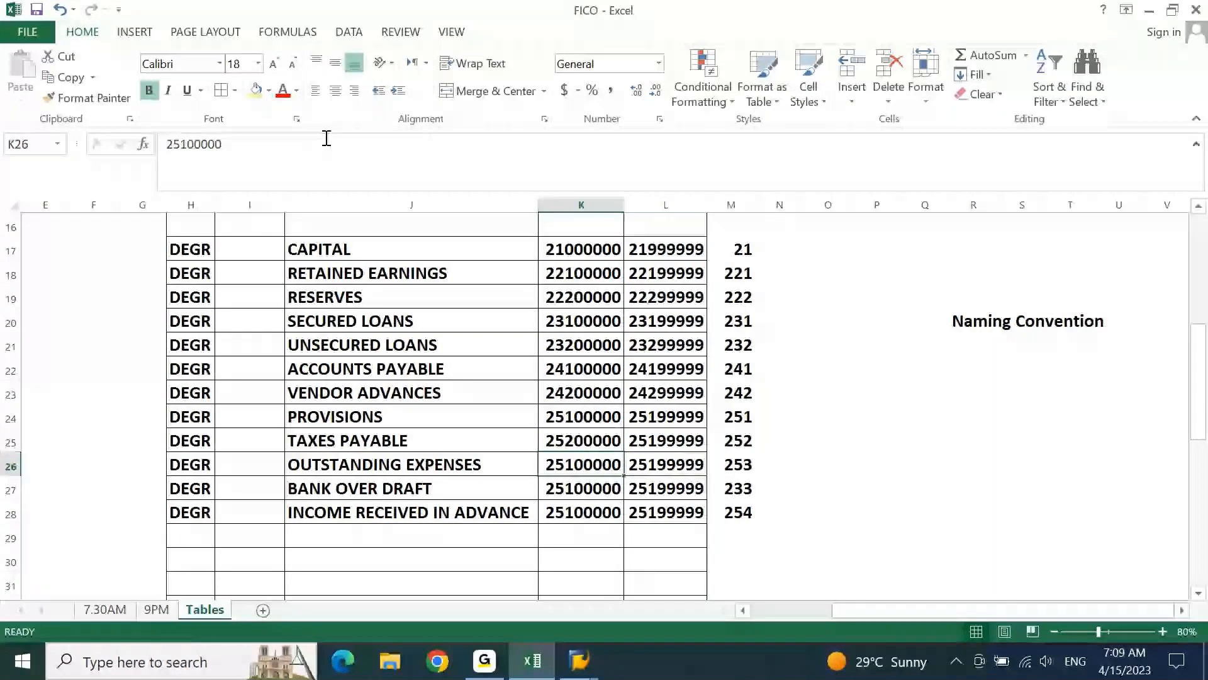
pyautogui.click(187, 145)
pyautogui.press('BackSpace')
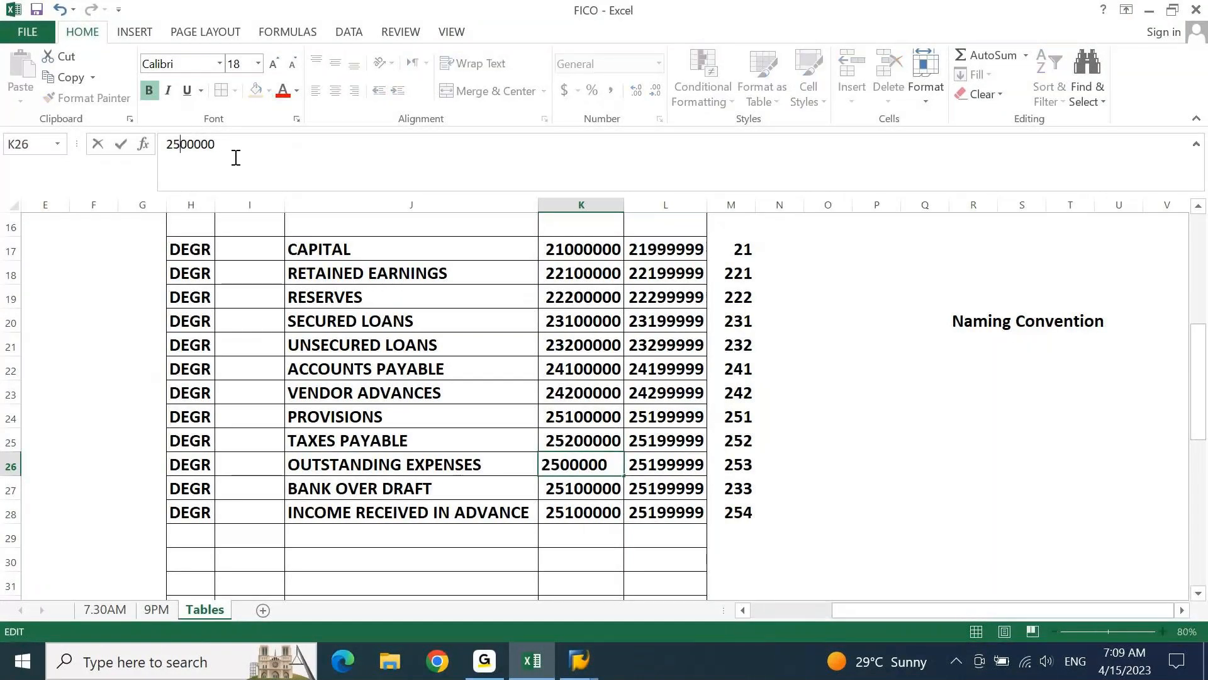
pyautogui.write('3')
pyautogui.press('Return')
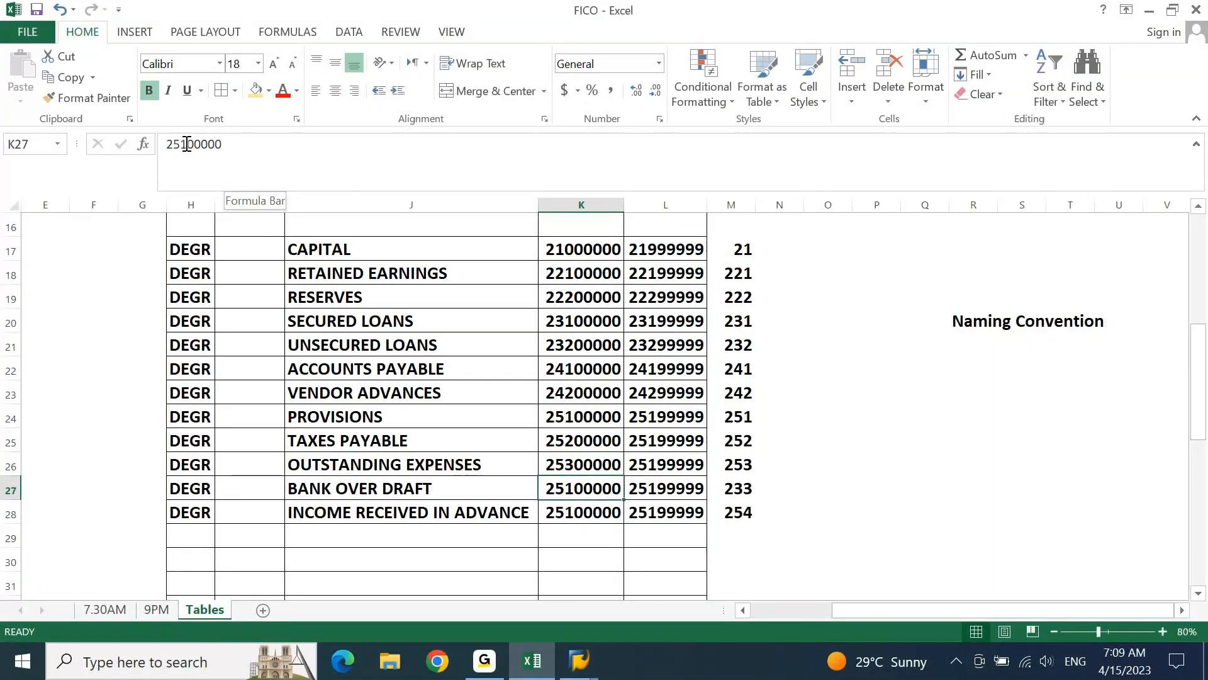
pyautogui.click(187, 145)
pyautogui.press('BackSpace')
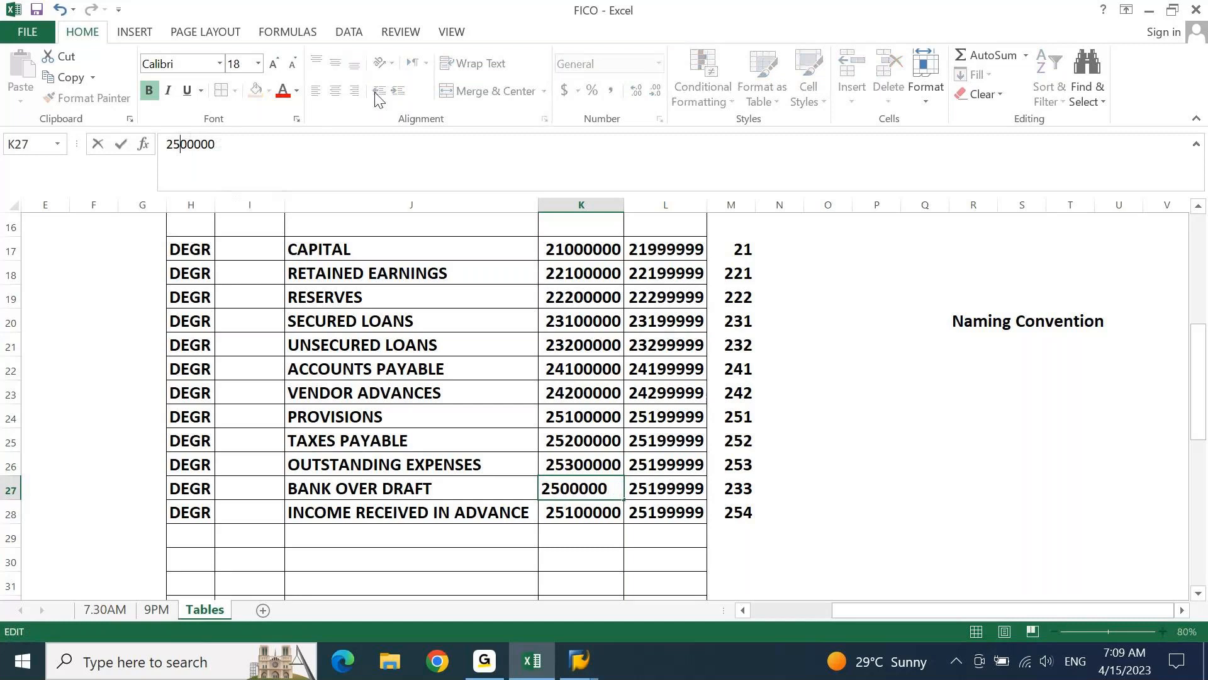
pyautogui.write('4')
pyautogui.press('Return')
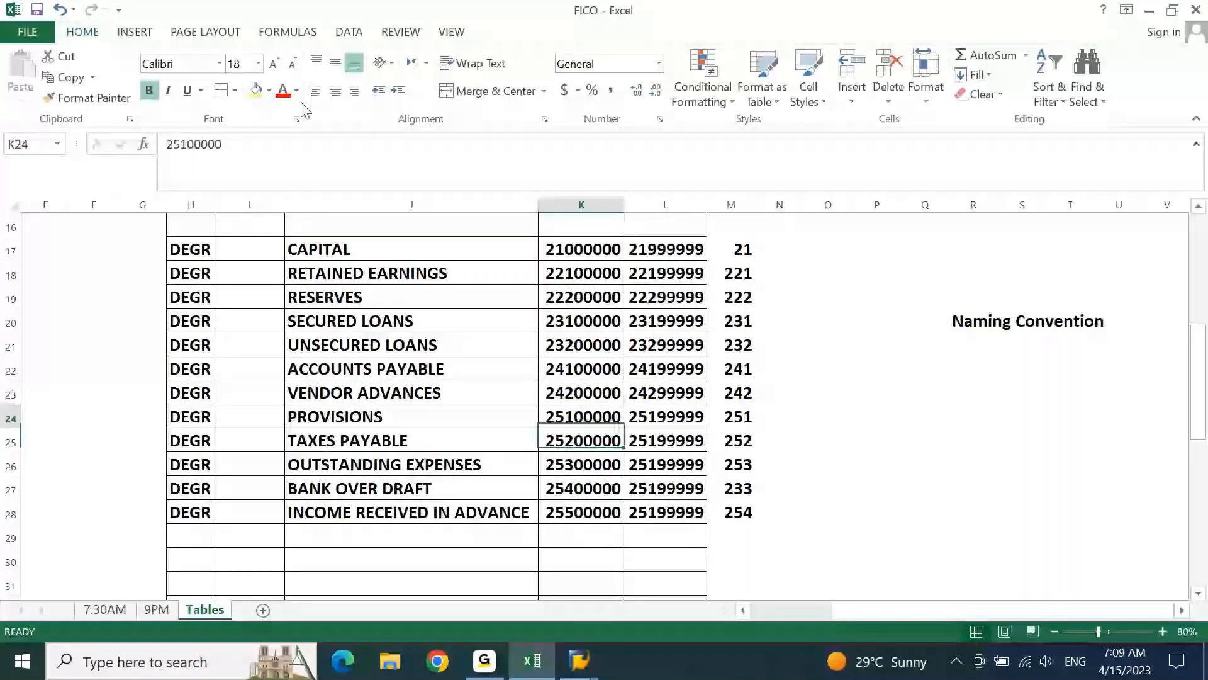
# Set the range end numbers to 25299999 for TAXES PAYABLE in L25 and 25399999 for OUTSTANDING EXPENSES in L26
pyautogui.press('Right')
pyautogui.press('Down')
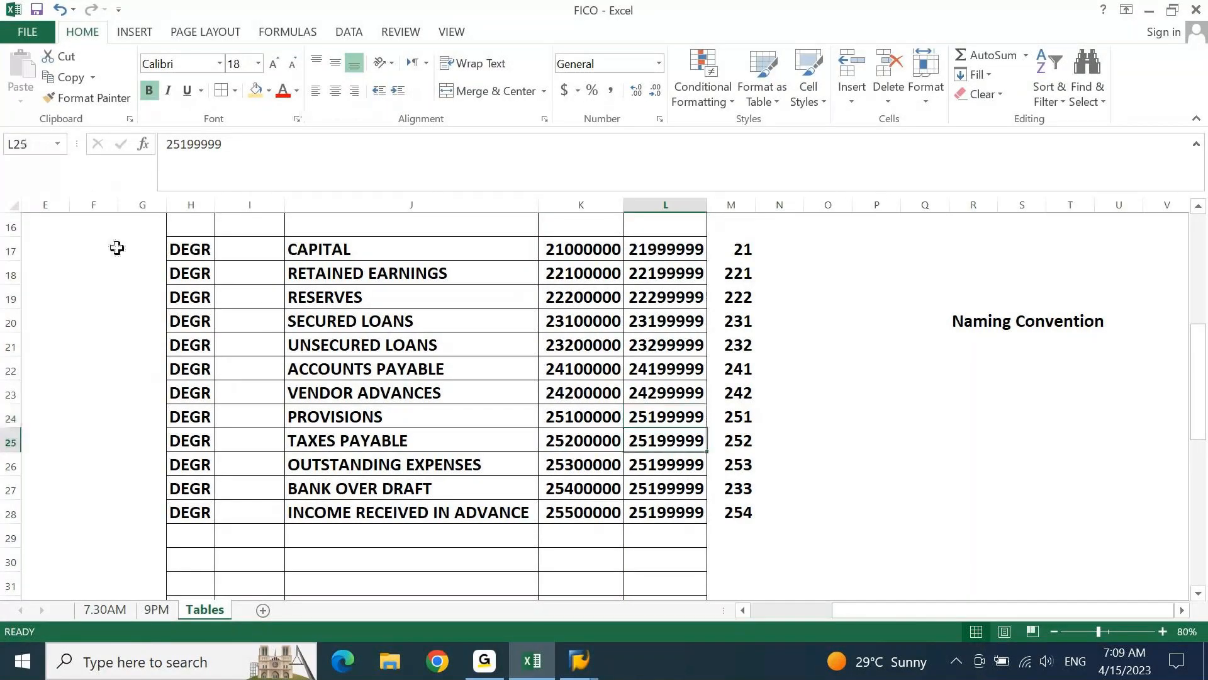
pyautogui.write('25299999')
pyautogui.press('Return')
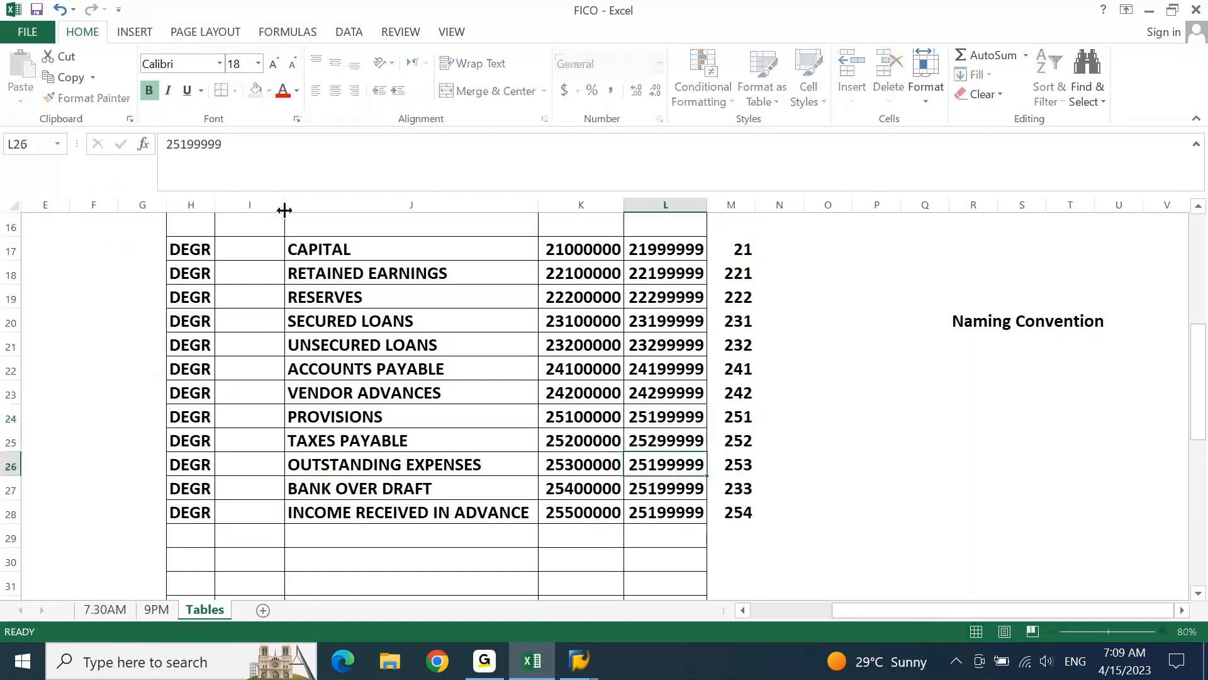
pyautogui.write('25399999')
pyautogui.press('Return')
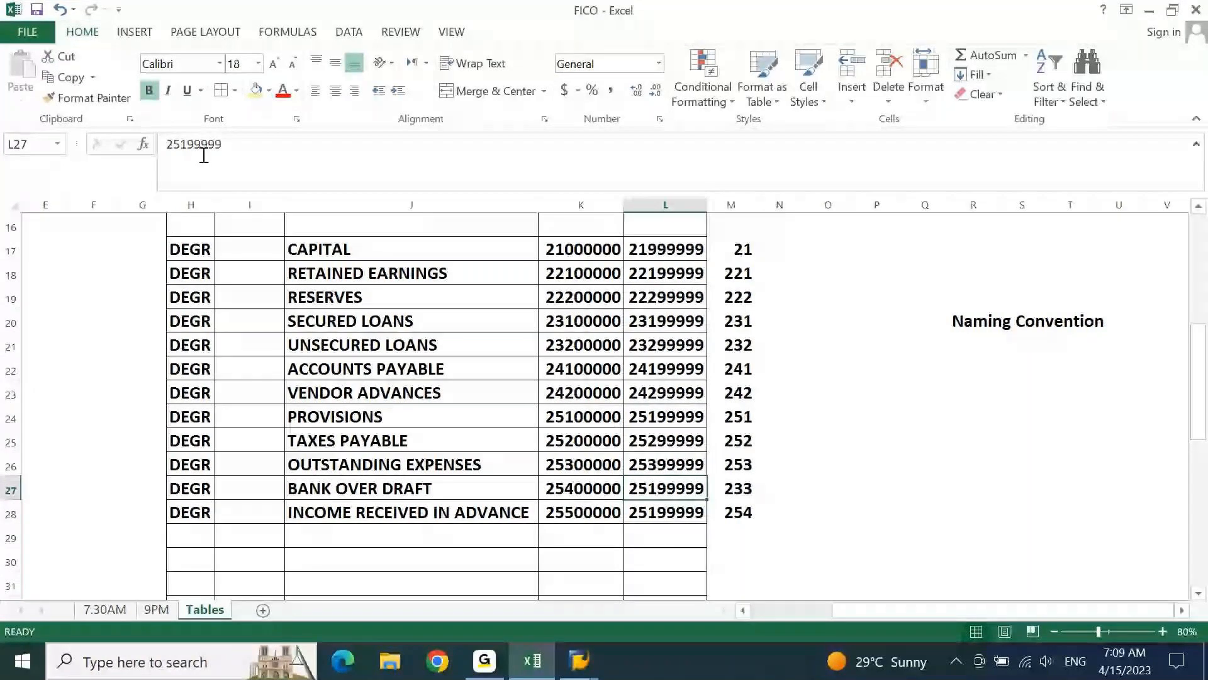
# Set the range end numbers to 25499999 for BANK OVER DRAFT in L27 and 25599999 for INCOME RECEIVED IN ADVANCE in L28
pyautogui.click(185, 144)
pyautogui.press('BackSpace')
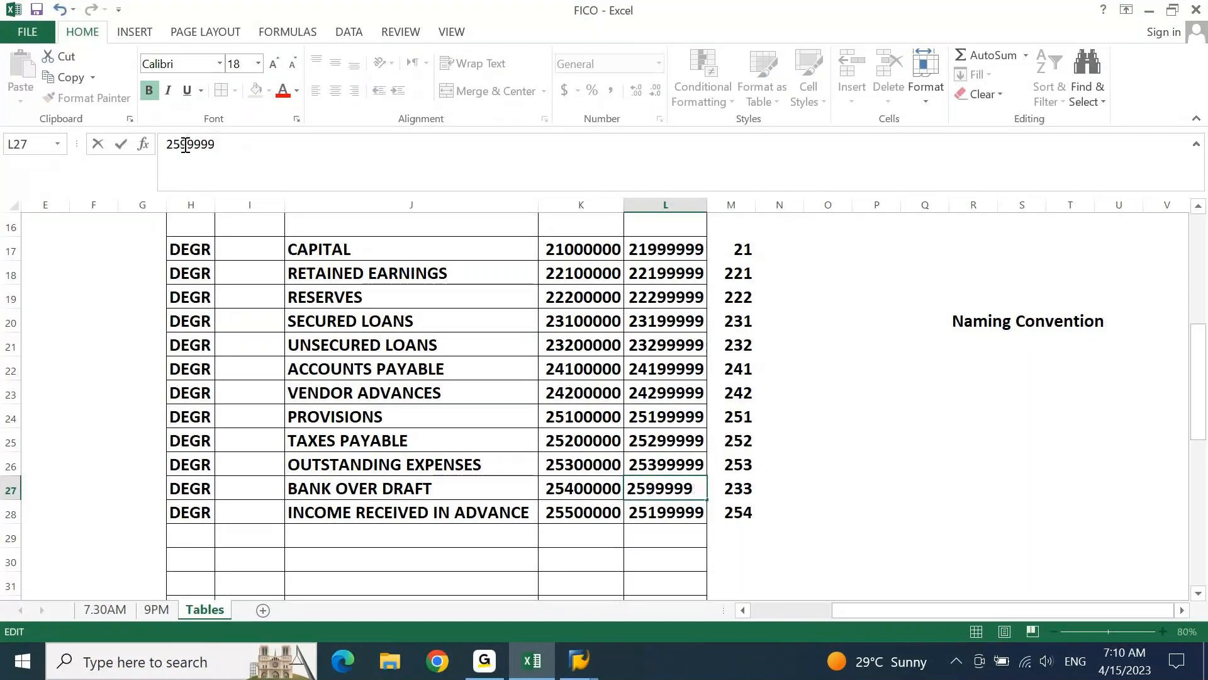
pyautogui.write('4')
pyautogui.press('Return')
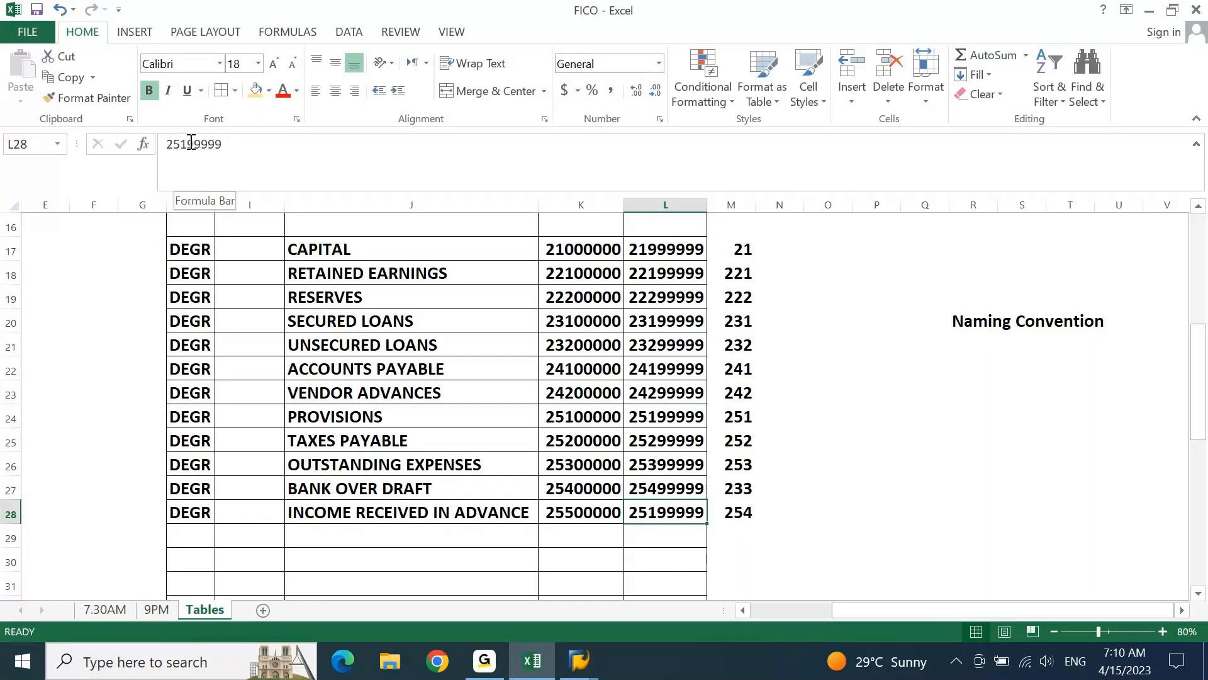
pyautogui.click(188, 143)
pyautogui.press('BackSpace')
pyautogui.write('5')
pyautogui.press('Return')
# Enter the formula =LEFT(K17,4) in I17 to derive CAPITAL's group code from its range start number
pyautogui.hotkey('ctrl', 'Up')
pyautogui.hotkey('ctrl', 'Up')
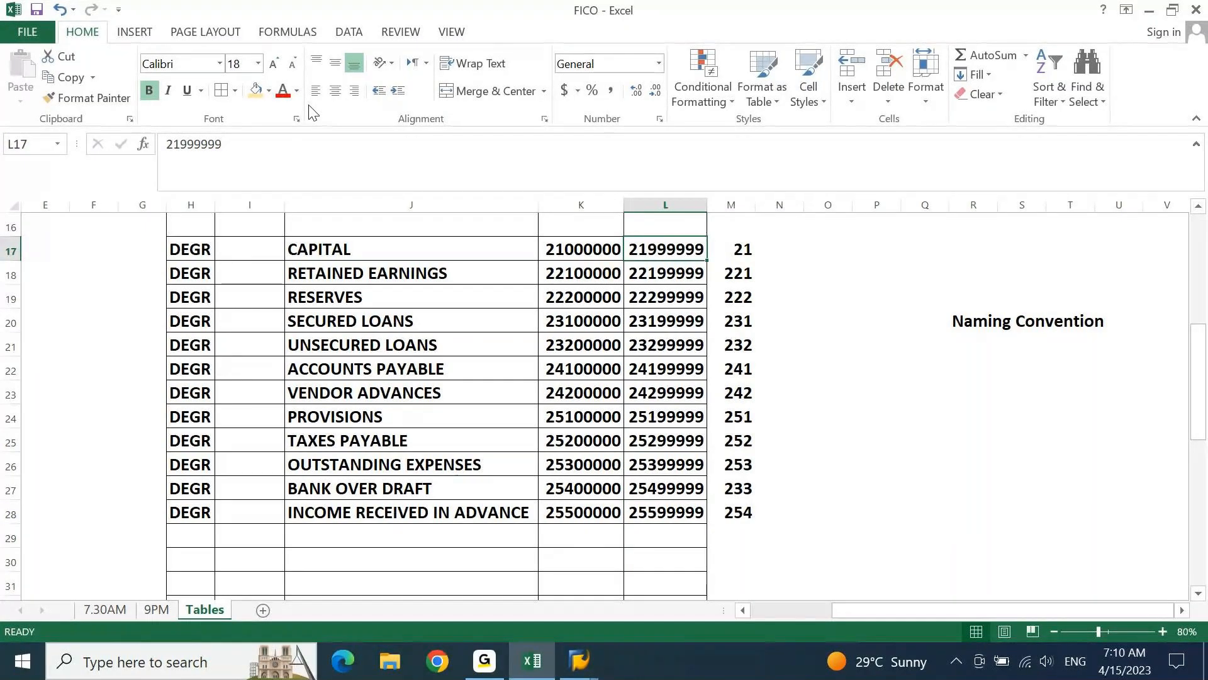
pyautogui.press('Left')
pyautogui.press('Left')
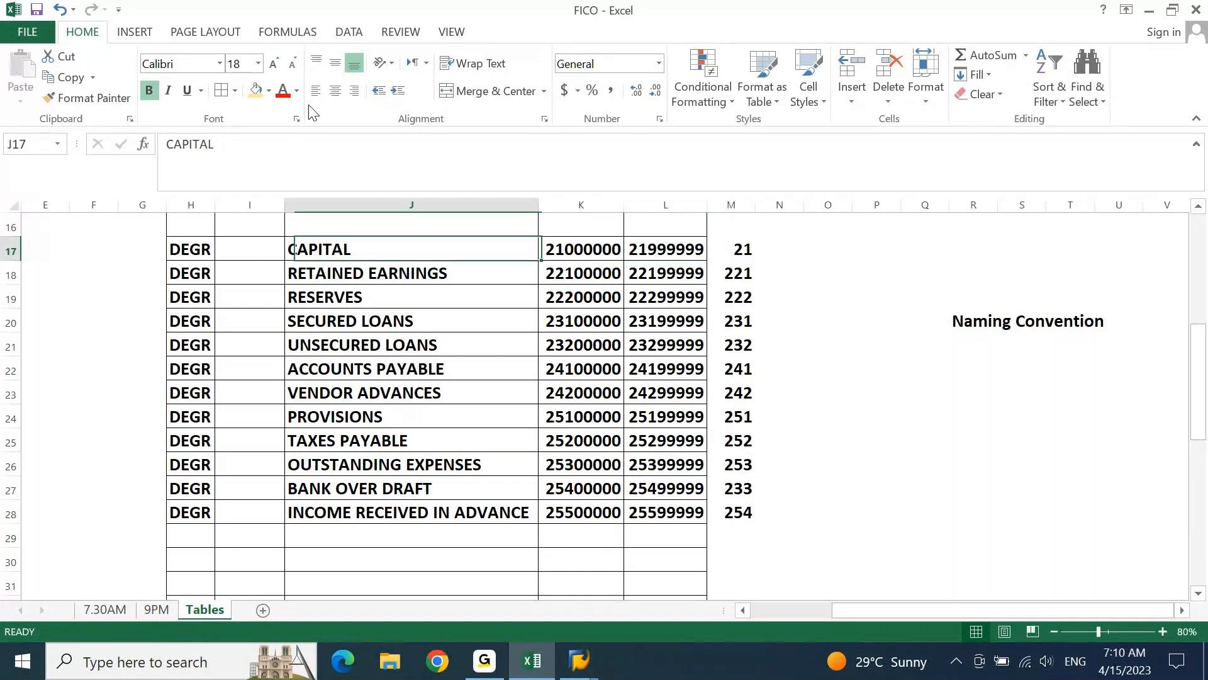
pyautogui.press('Left')
pyautogui.write('-left')
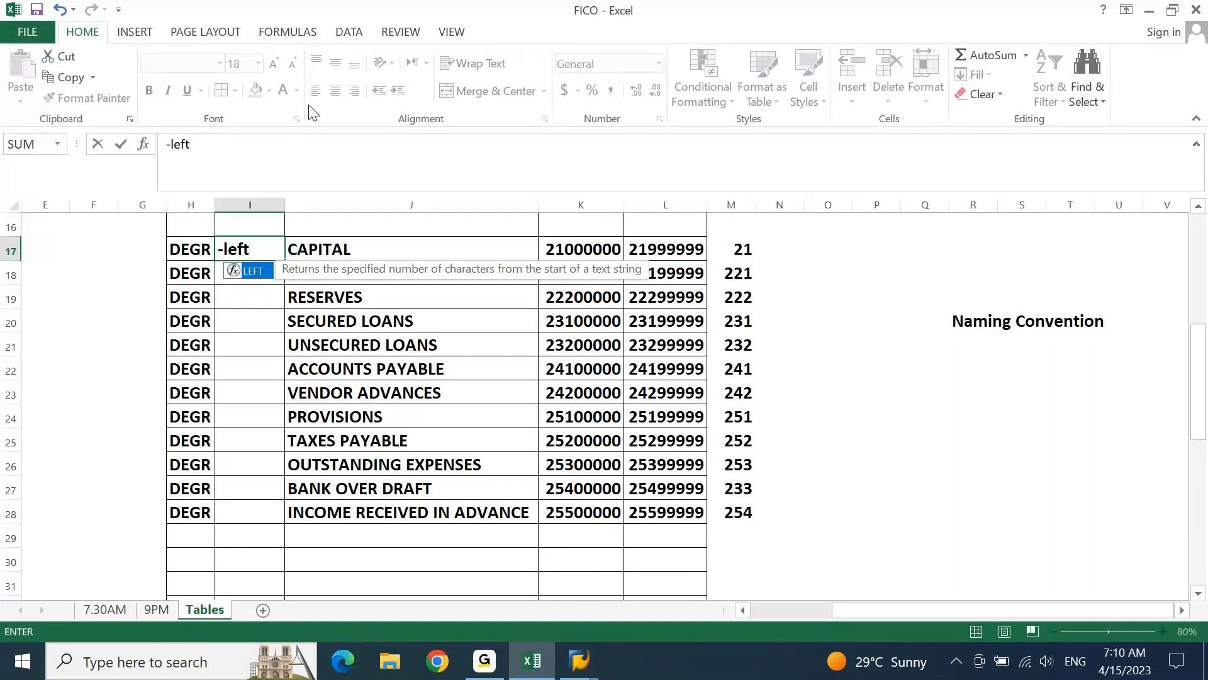
pyautogui.press('Escape')
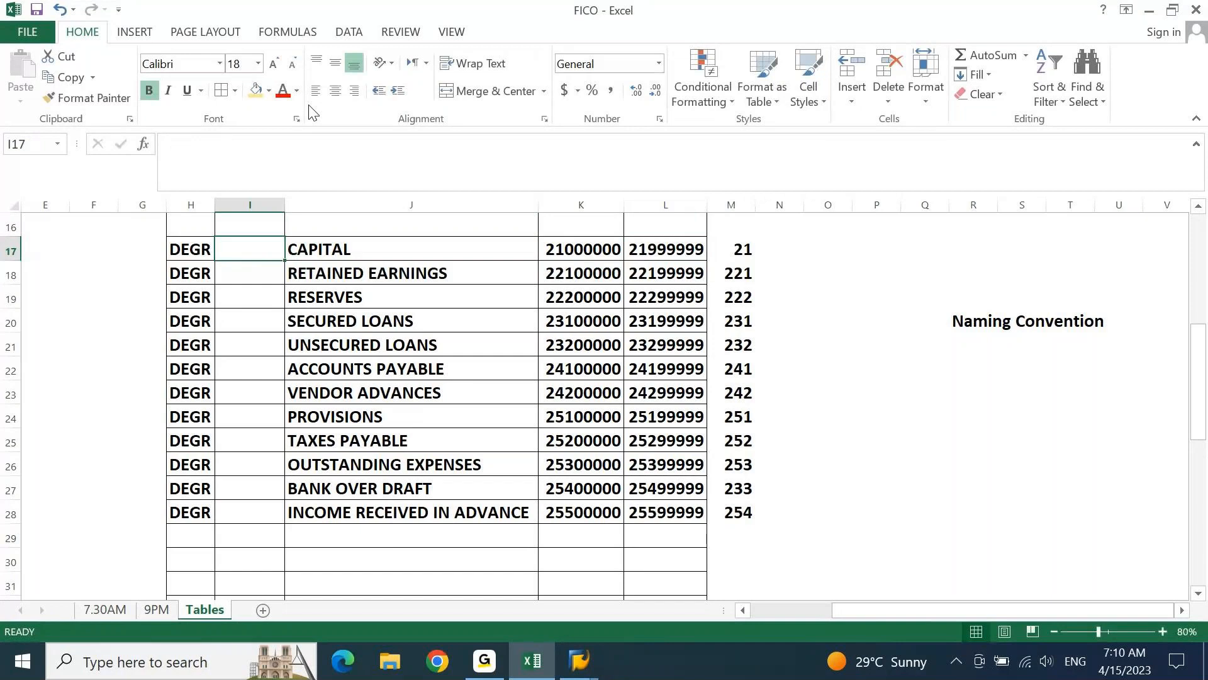
pyautogui.write('=left')
pyautogui.press('Tab')
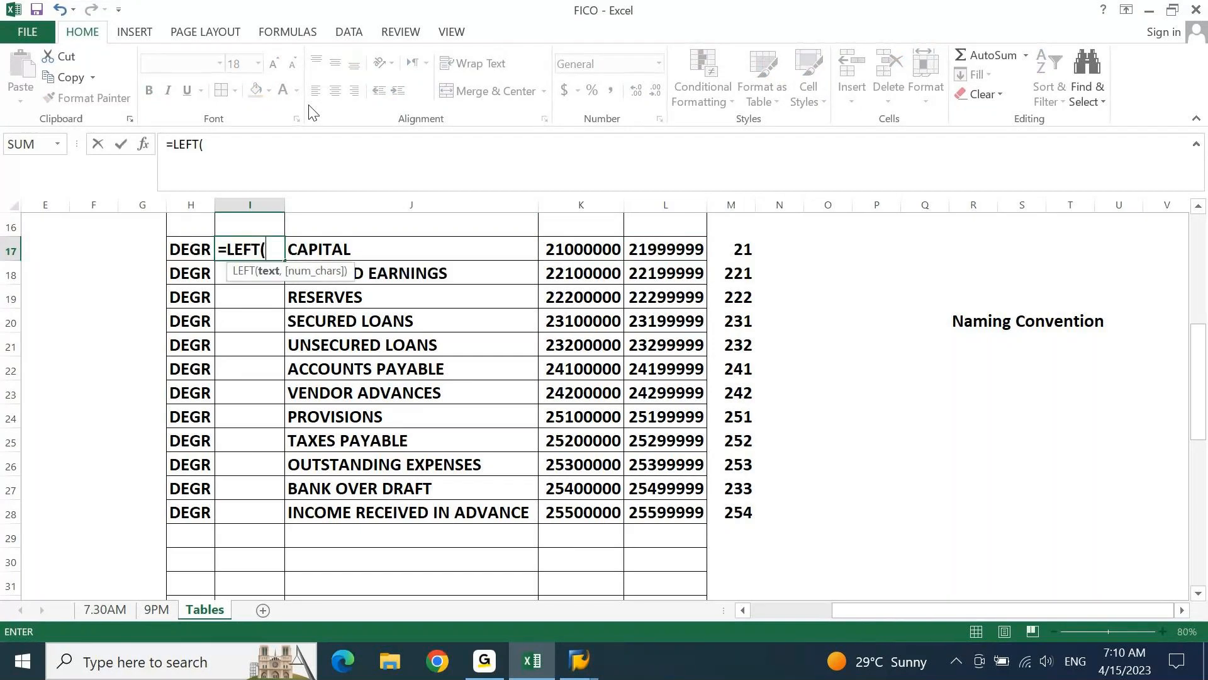
pyautogui.write('K17,4')
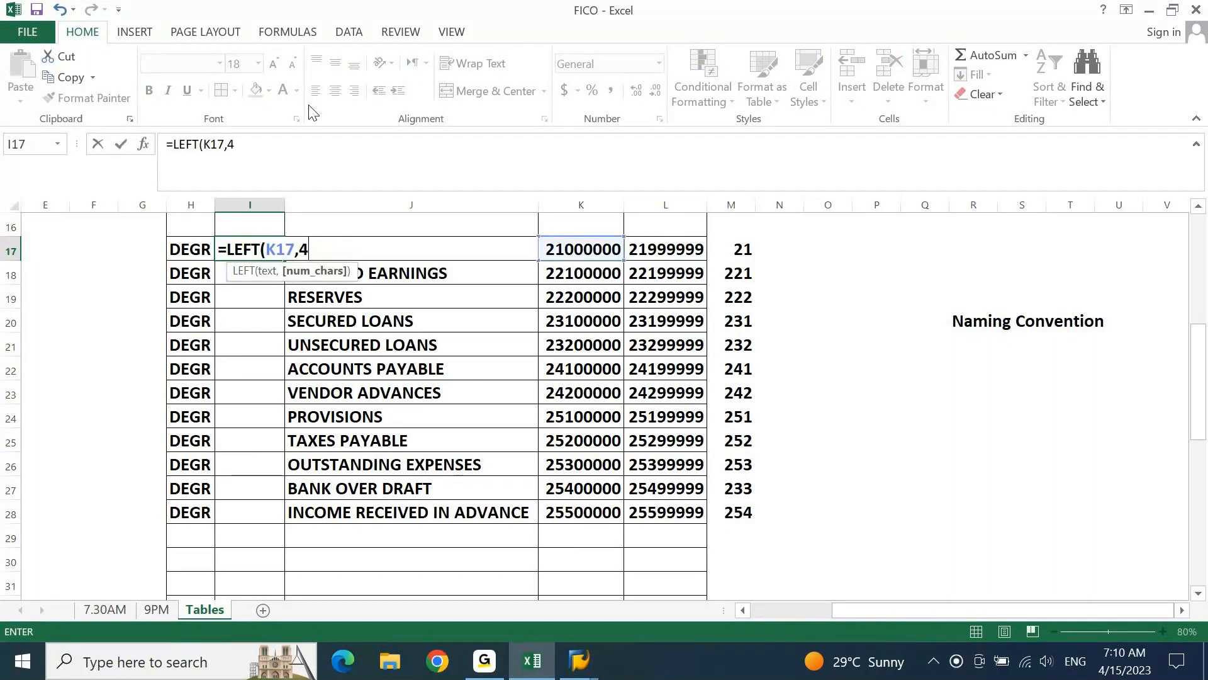
pyautogui.press('Return')
pyautogui.press('Up')
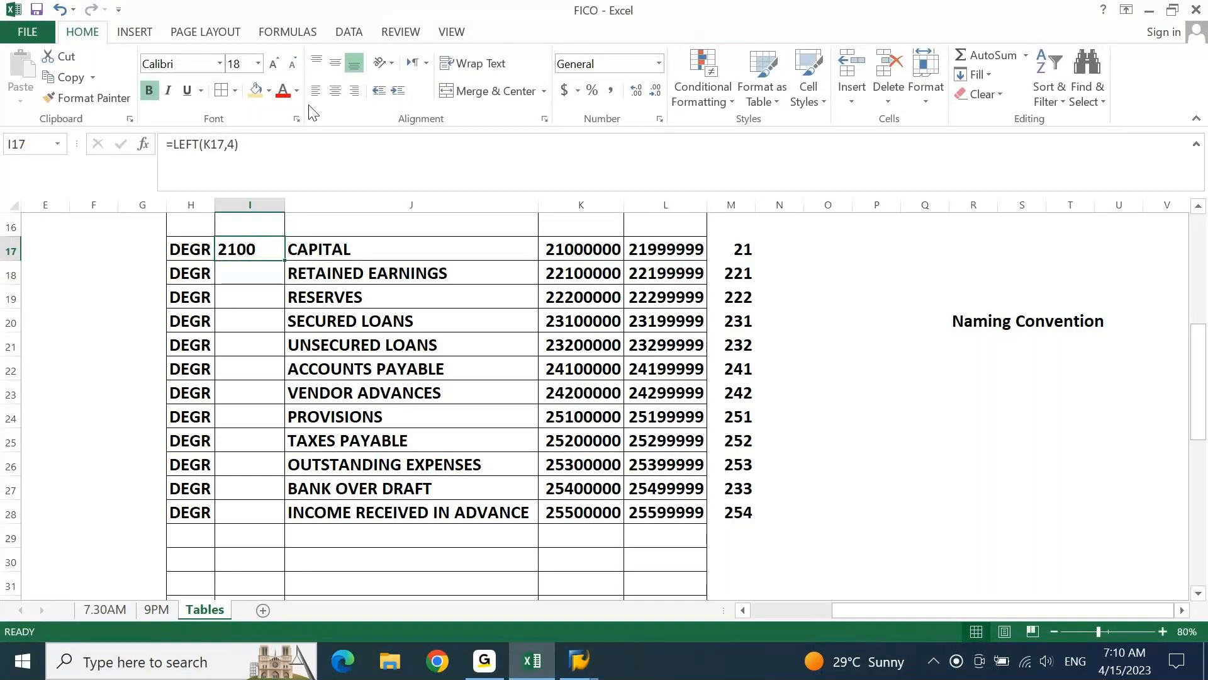
# Copy the I17 group code formula down through I28 for all the liability groups
pyautogui.hotkey('ctrl', 'c')
pyautogui.hotkey('shift', 'Down')
pyautogui.hotkey('shift', 'Down')
pyautogui.hotkey('shift', 'Down')
pyautogui.hotkey('shift', 'Down')
pyautogui.hotkey('shift', 'Down')
pyautogui.hotkey('shift', 'Down')
pyautogui.hotkey('shift', 'Down')
pyautogui.hotkey('shift', 'Down')
pyautogui.hotkey('shift', 'Down')
pyautogui.hotkey('shift', 'Down')
pyautogui.hotkey('shift', 'Down')
pyautogui.hotkey('ctrl', 'v')
pyautogui.press('Escape')
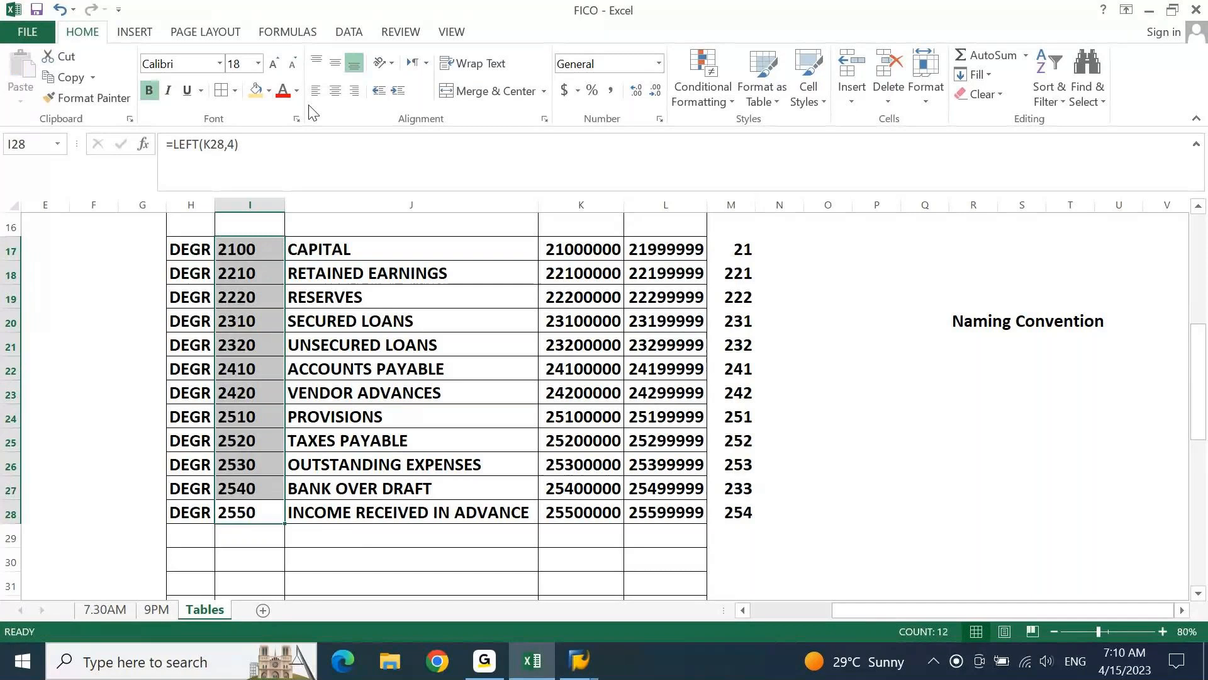
# Replace the group code formulas in I17:I28 with their values
pyautogui.hotkey('ctrl', 'c')
pyautogui.hotkey('ctrl', 'alt', 'v')
pyautogui.press('v')
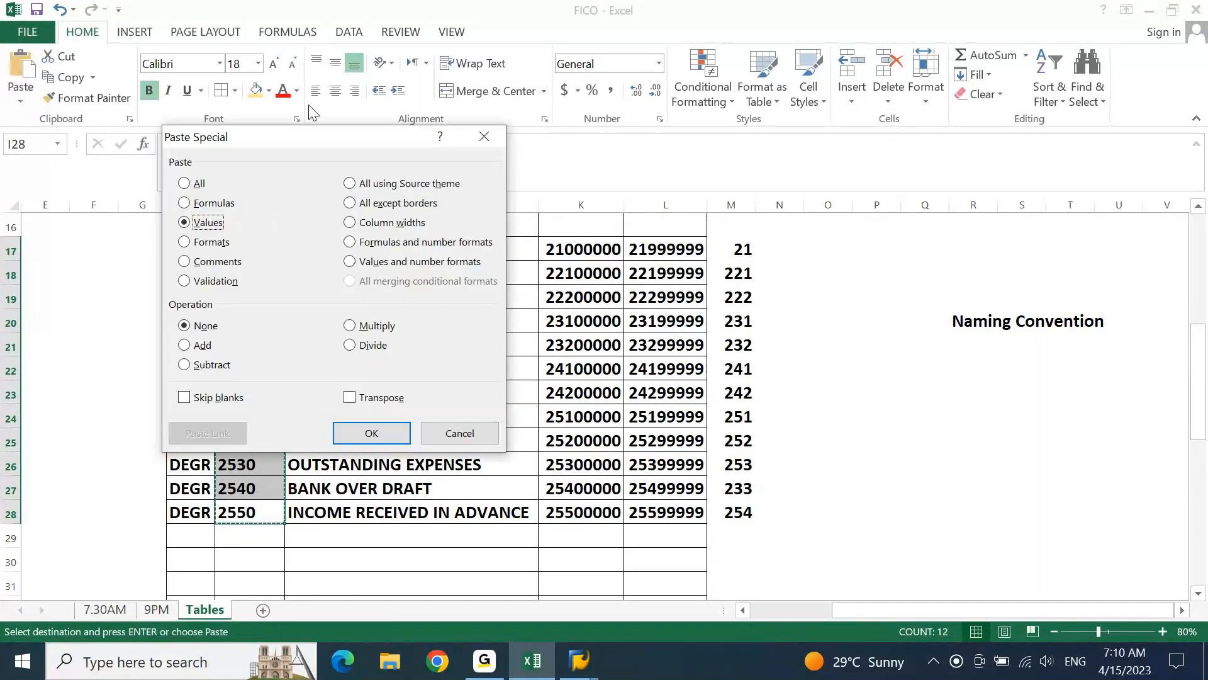
pyautogui.press('Return')
pyautogui.press('alt')
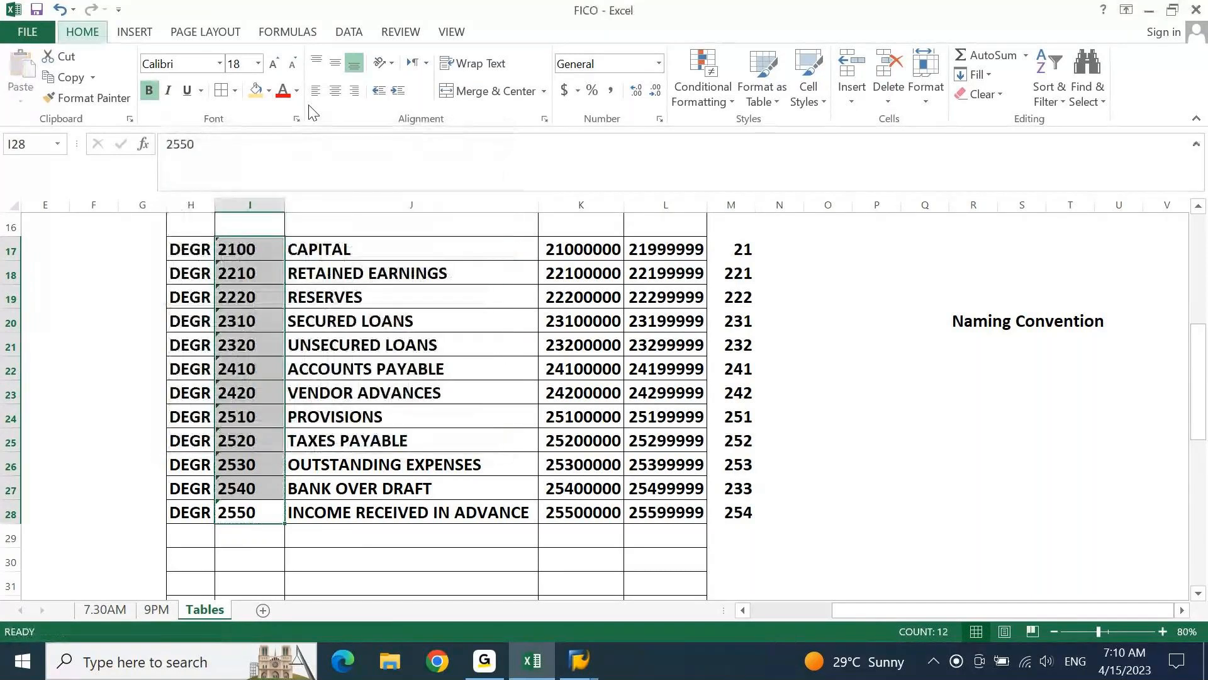
pyautogui.press('Escape')
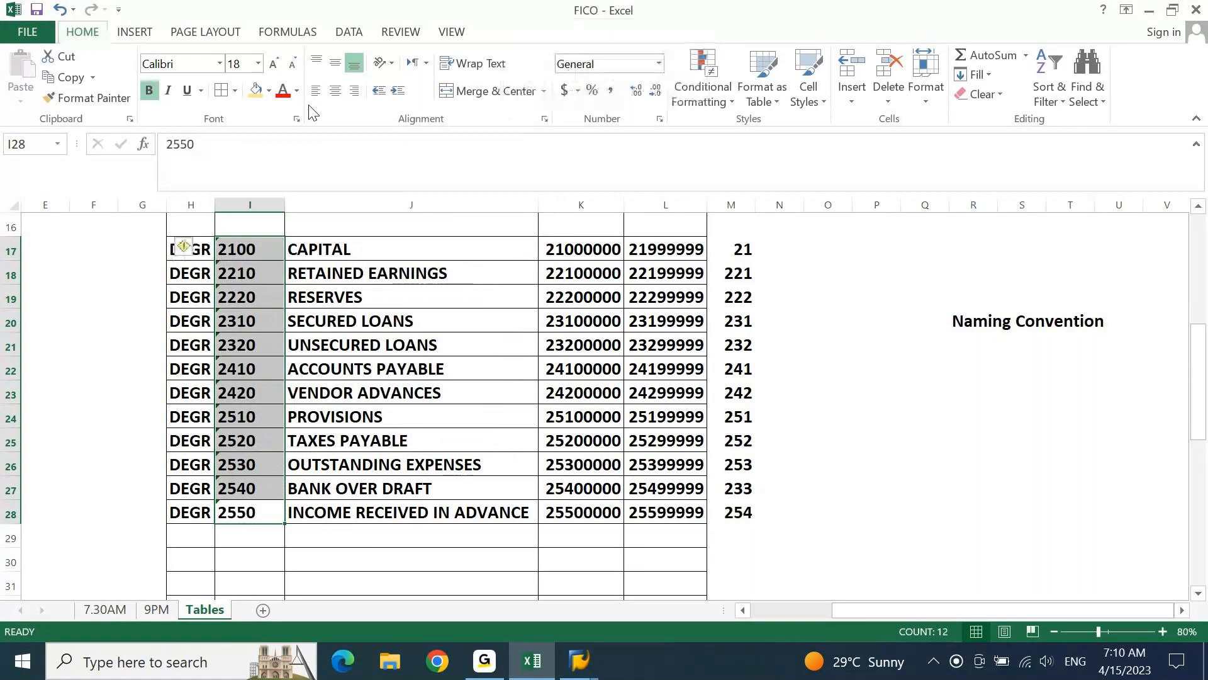
# Convert the group codes in I17:I28 to numbers with Text to Columns and centre them
pyautogui.hotkey('alt', 'a')
pyautogui.press('e')
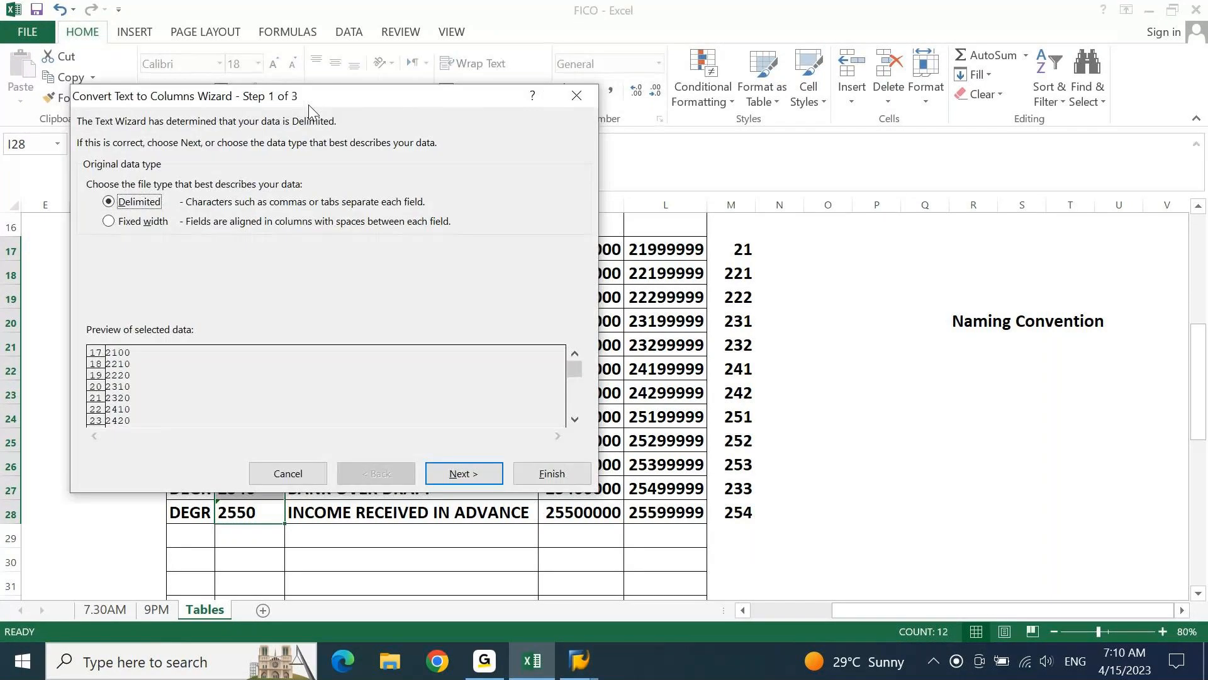
pyautogui.press('f')
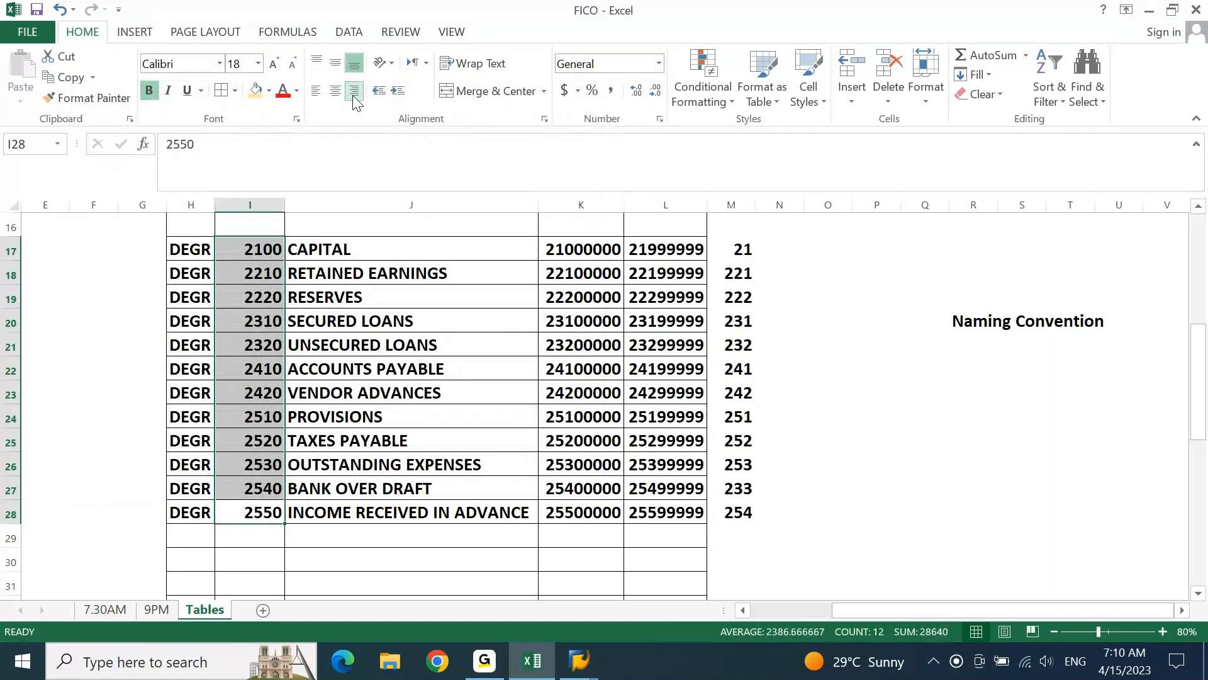
pyautogui.press('Down')
pyautogui.press('Up')
pyautogui.hotkey('ctrl', 'shift', 'Up')
pyautogui.click(334, 91)
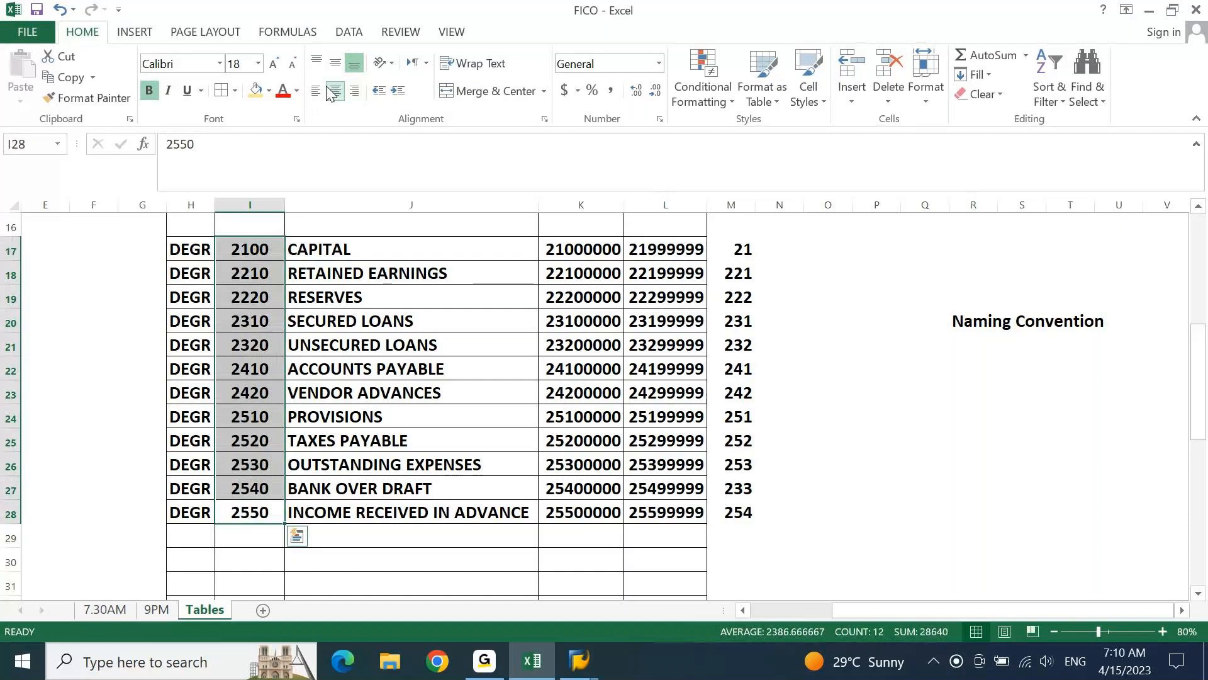
pyautogui.press('Up')
pyautogui.press('Up')
pyautogui.press('Up')
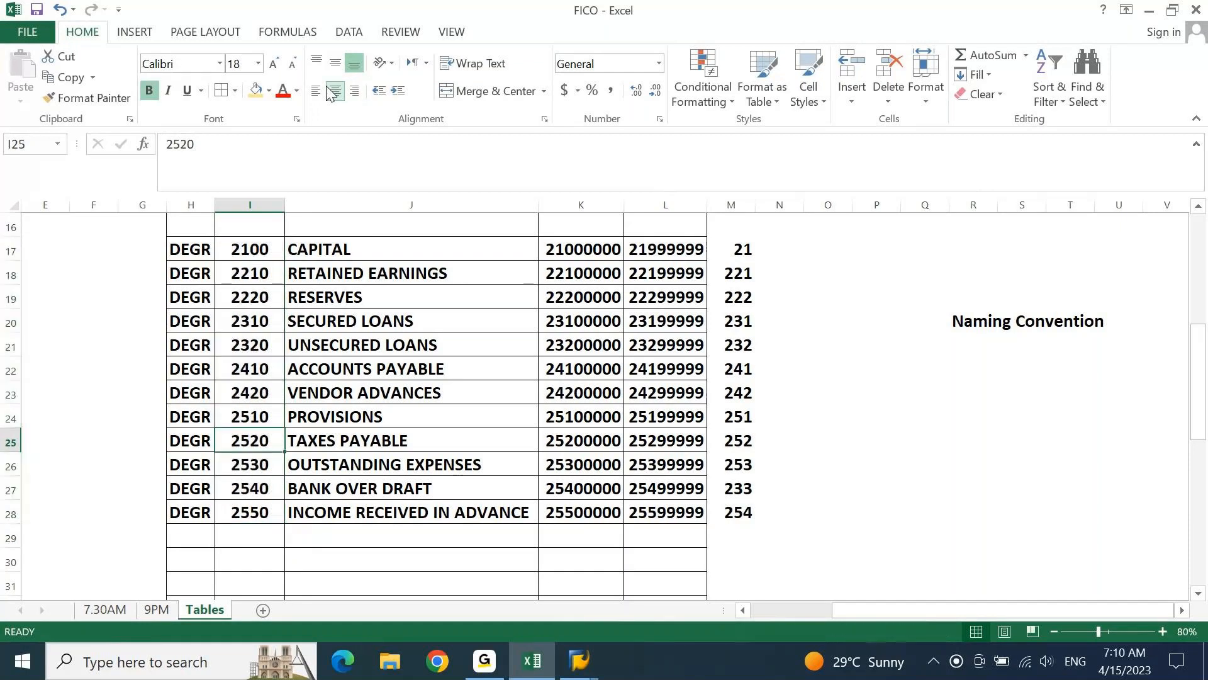
# Copy the DEGR entries from H17:H28 into column H starting at H30 for the next set of account groups
pyautogui.press('Down')
pyautogui.press('Down')
pyautogui.press('Down')
pyautogui.press('Down')
pyautogui.press('Down')
pyautogui.press('Down')
pyautogui.press('Down')
pyautogui.press('Down')
pyautogui.press('Down')
pyautogui.press('Down')
pyautogui.press('Down')
pyautogui.press('Down')
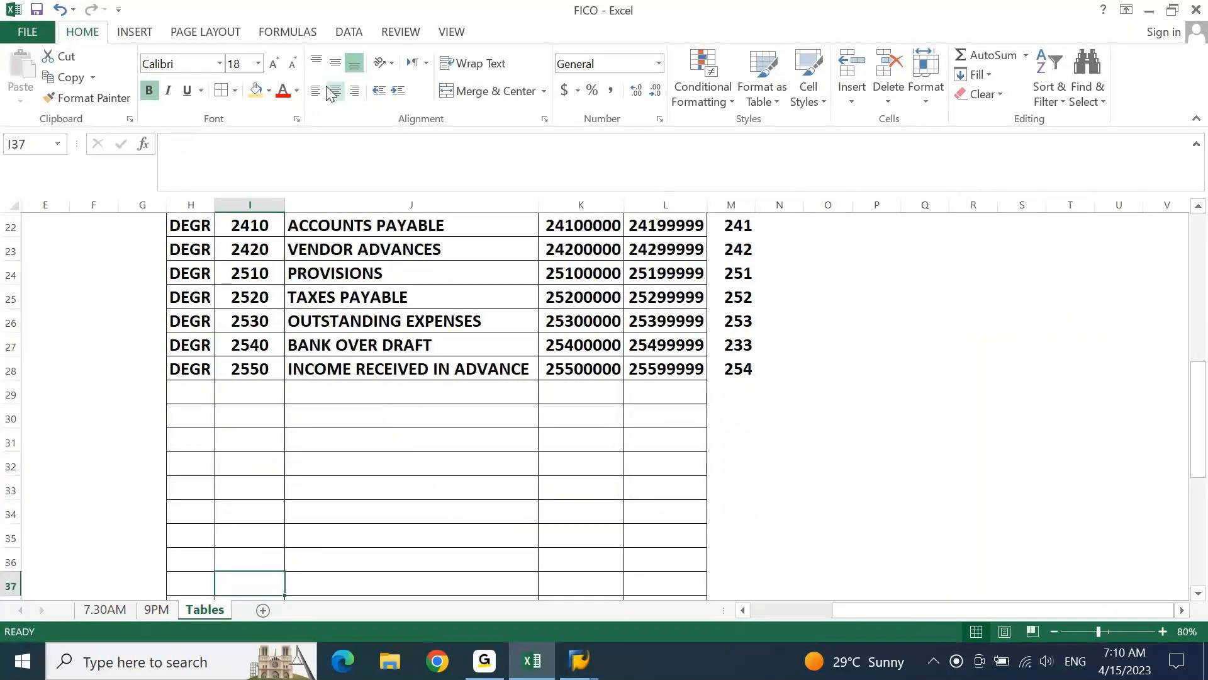
pyautogui.press('Down')
pyautogui.press('Down')
pyautogui.press('Down')
pyautogui.press('Down')
pyautogui.press('Down')
pyautogui.press('Down')
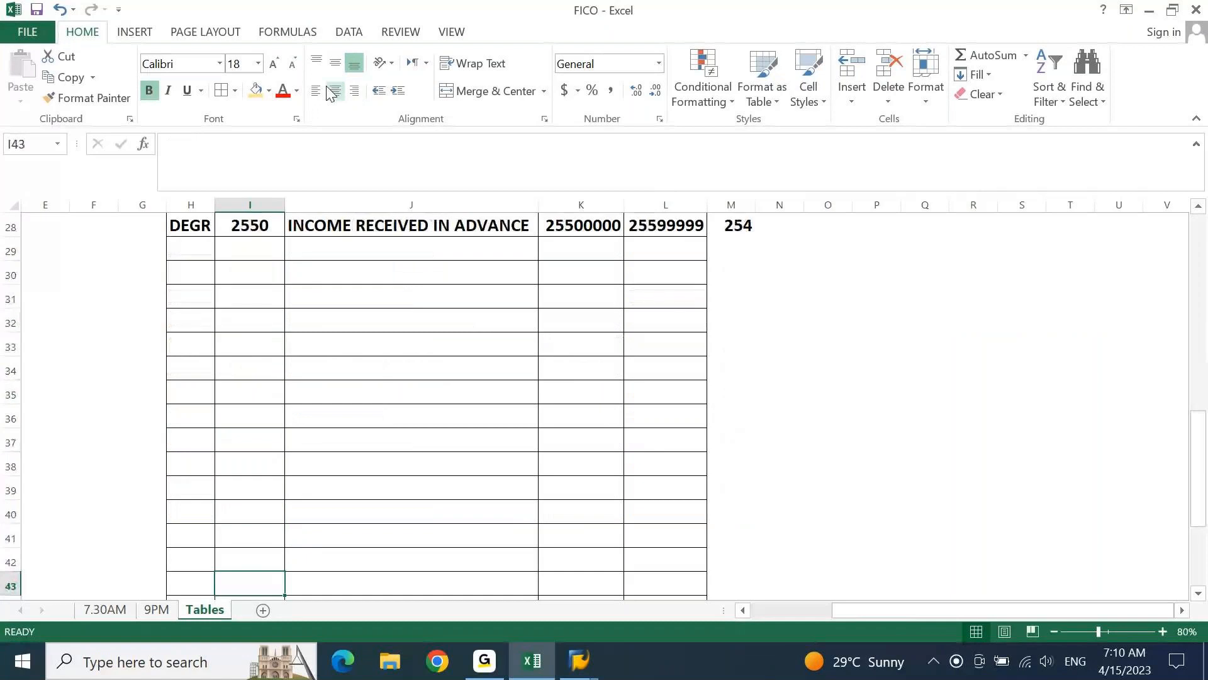
pyautogui.press('Up')
pyautogui.press('Up')
pyautogui.press('Up')
pyautogui.press('Up')
pyautogui.press('Up')
pyautogui.press('Up')
pyautogui.press('Up')
pyautogui.press('Up')
pyautogui.press('Up')
pyautogui.press('Up')
pyautogui.press('Up')
pyautogui.press('Up')
pyautogui.press('Up')
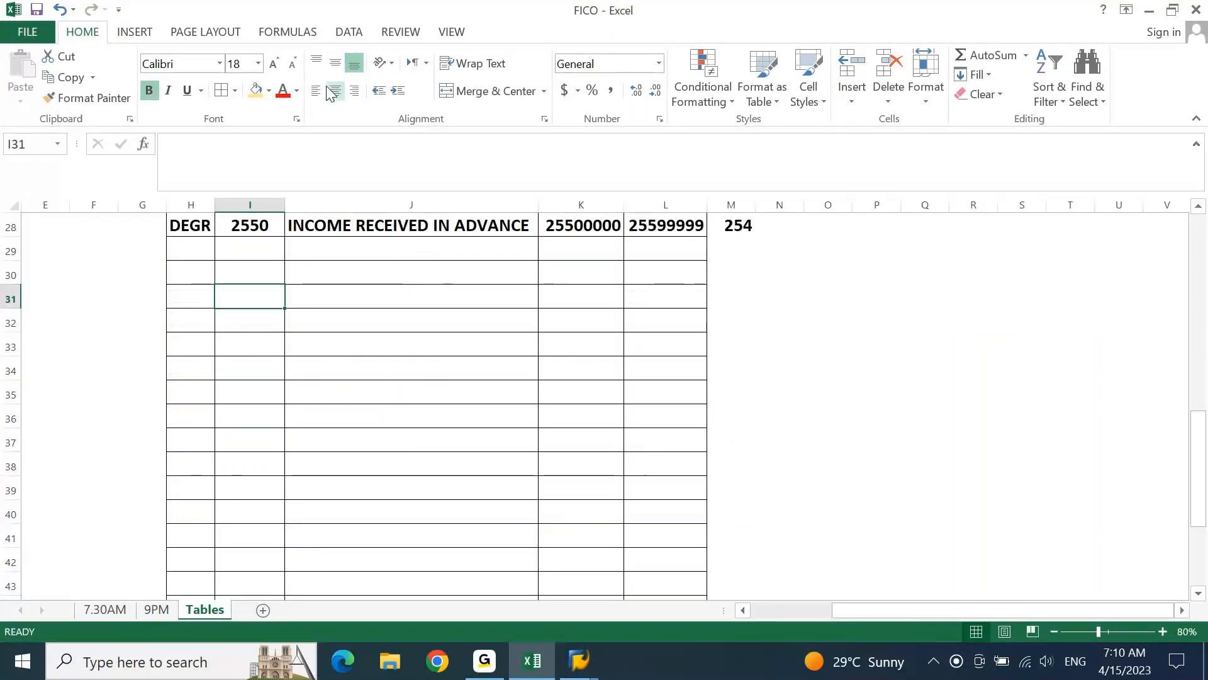
pyautogui.press('Left')
pyautogui.press('Up')
pyautogui.press('Up')
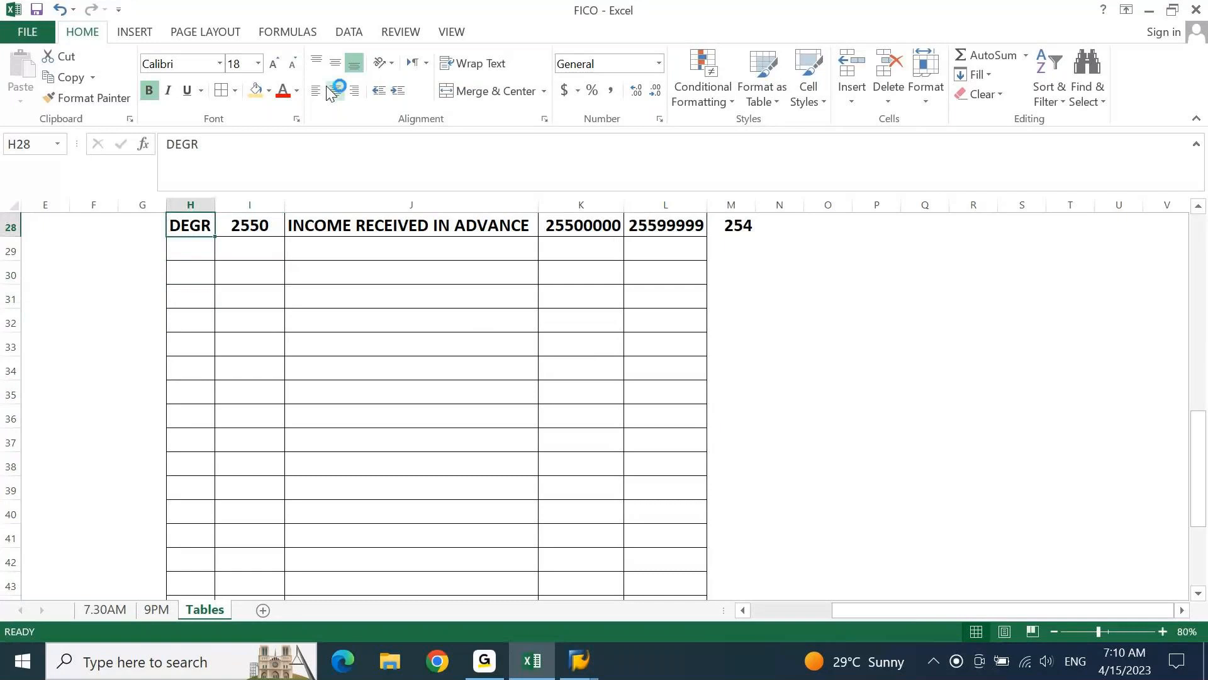
pyautogui.hotkey('ctrl', 'shift', 'Up')
pyautogui.hotkey('ctrl', 'c')
pyautogui.press('Down')
pyautogui.press('Down')
pyautogui.press('Down')
pyautogui.press('Down')
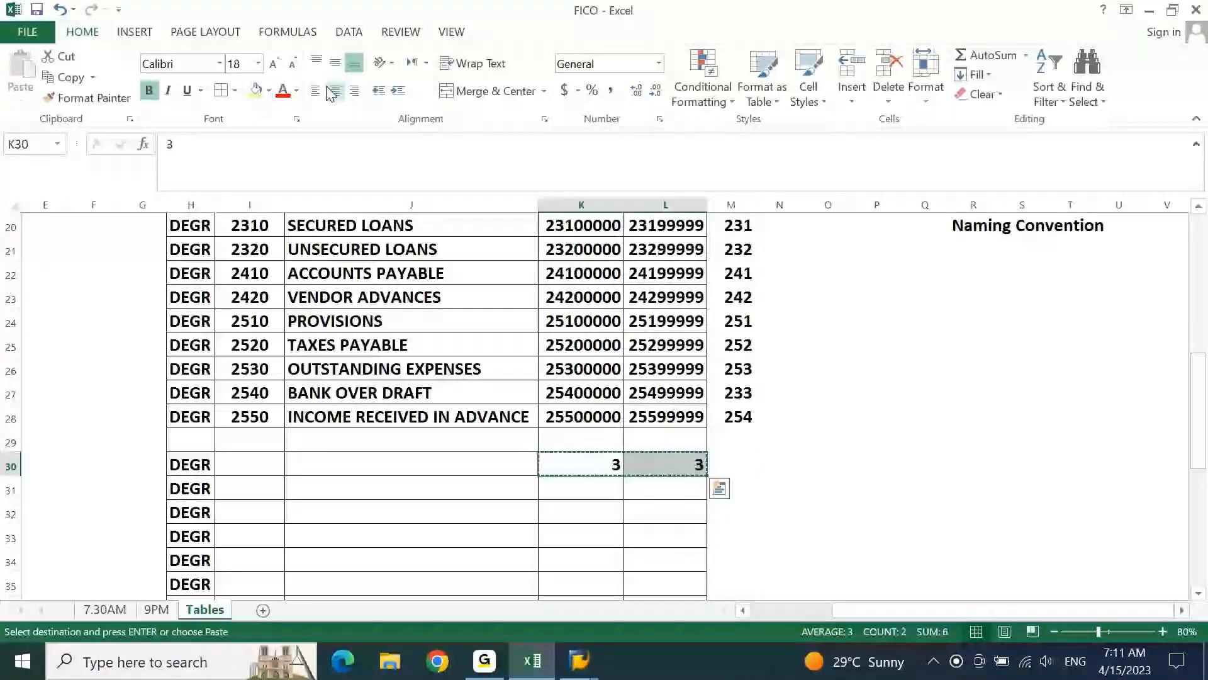
# Copy the leading digit 3 from K30:L30 down through row 39
pyautogui.hotkey('shift', 'Down')
pyautogui.hotkey('shift', 'Down')
pyautogui.hotkey('shift', 'Down')
pyautogui.hotkey('shift', 'Down')
pyautogui.hotkey('shift', 'Down')
pyautogui.hotkey('shift', 'Down')
pyautogui.hotkey('shift', 'Down')
pyautogui.hotkey('shift', 'Down')
pyautogui.hotkey('shift', 'Down')
pyautogui.press('Return')
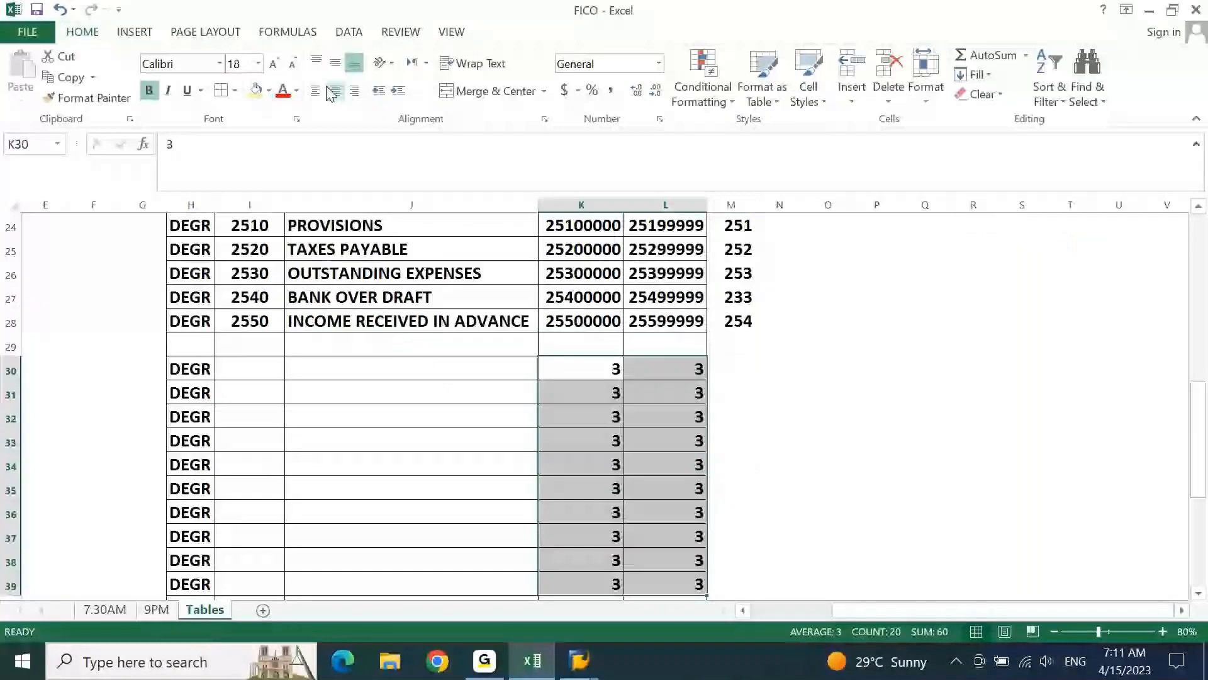
# Set the range start number of BANK OVER DRAFT in K27 to 23300000
pyautogui.press('Up')
pyautogui.press('Up')
pyautogui.press('Up')
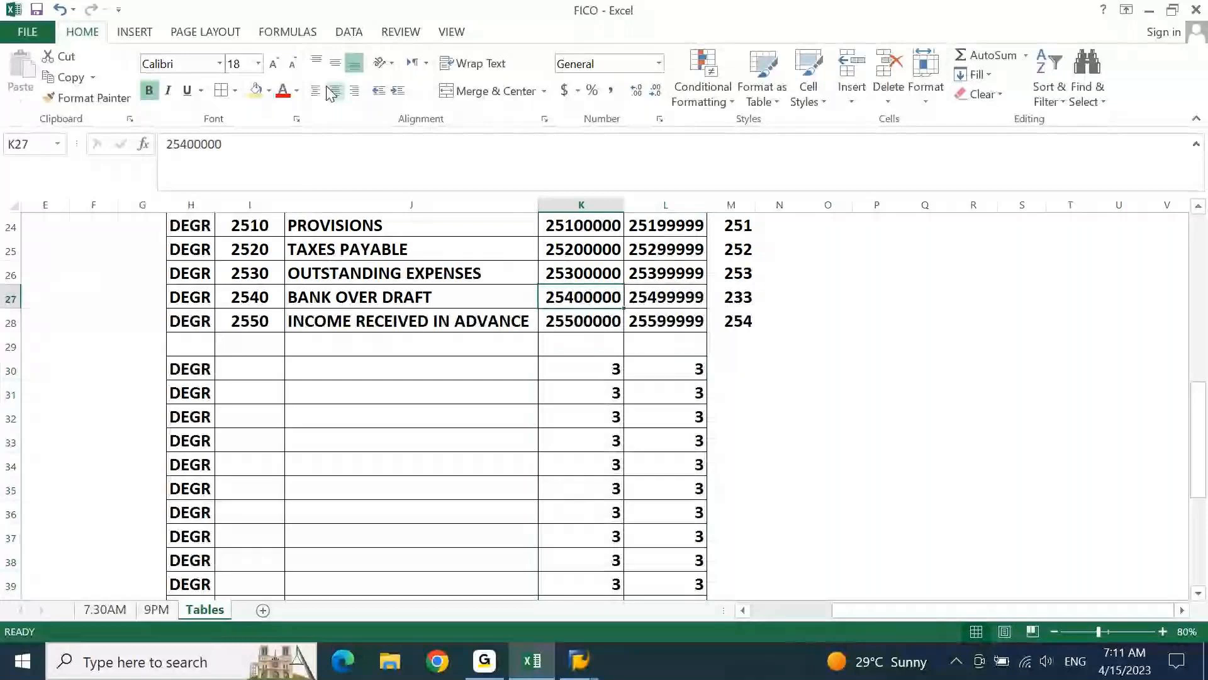
pyautogui.press('Up')
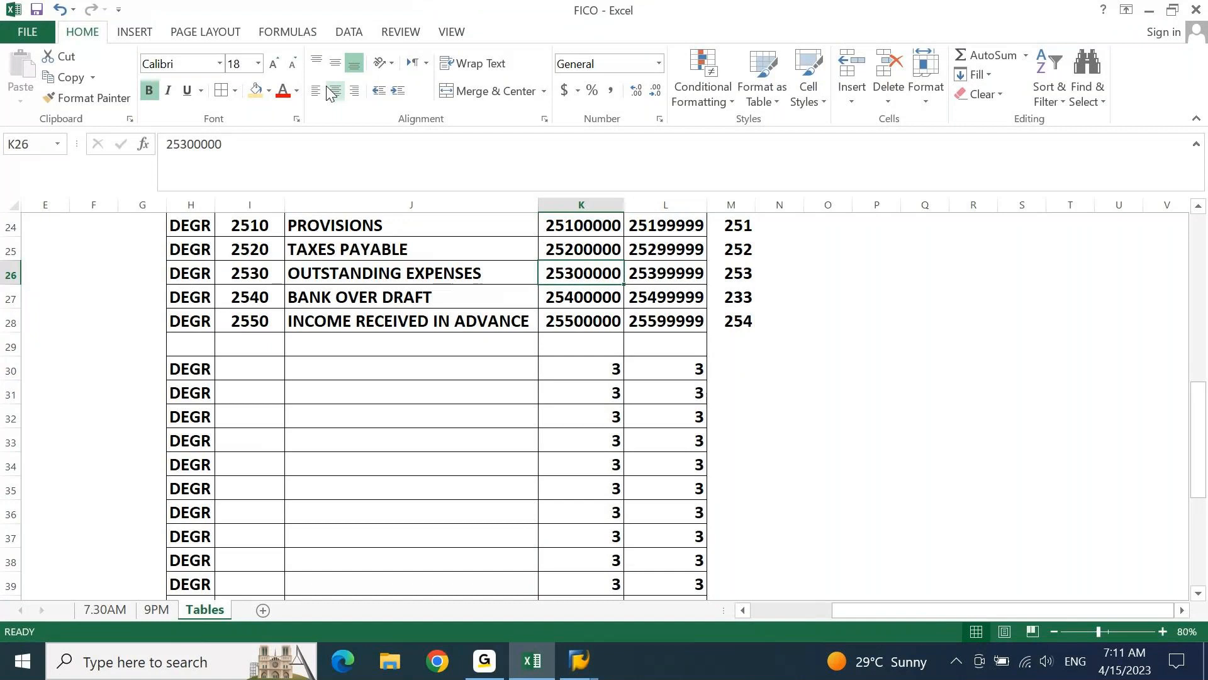
pyautogui.press('Up')
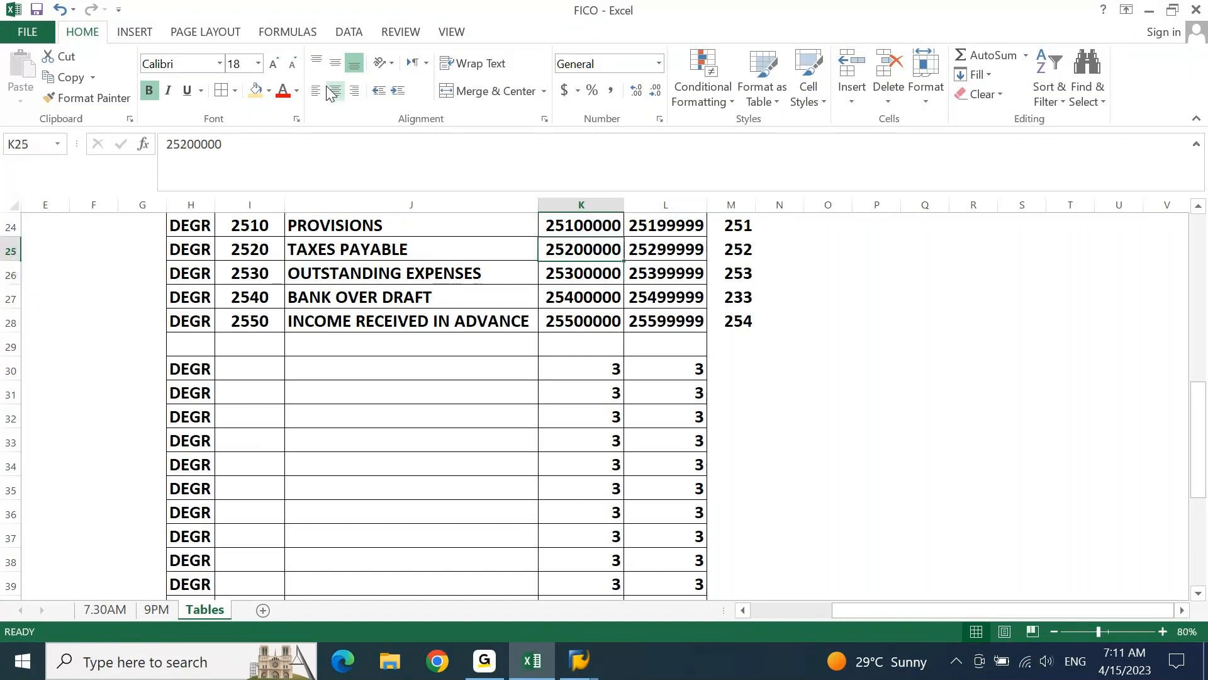
pyautogui.press('Up')
pyautogui.press('Up')
pyautogui.hotkey('ctrl', 'Down')
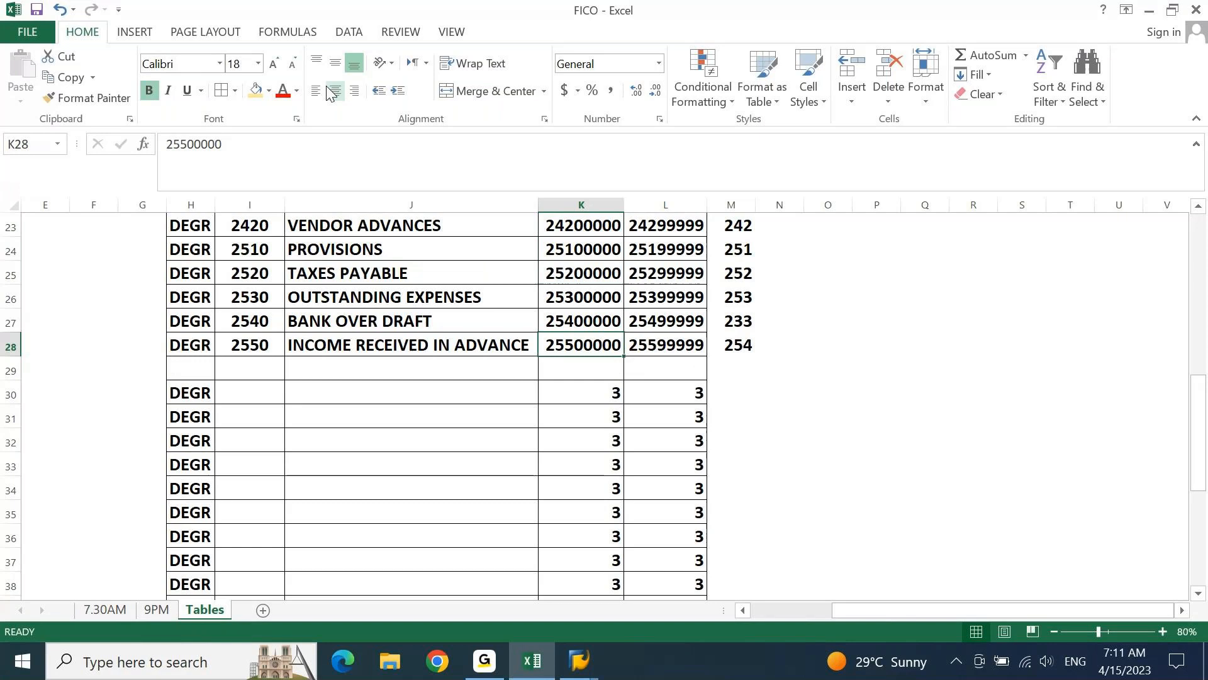
pyautogui.press('Up')
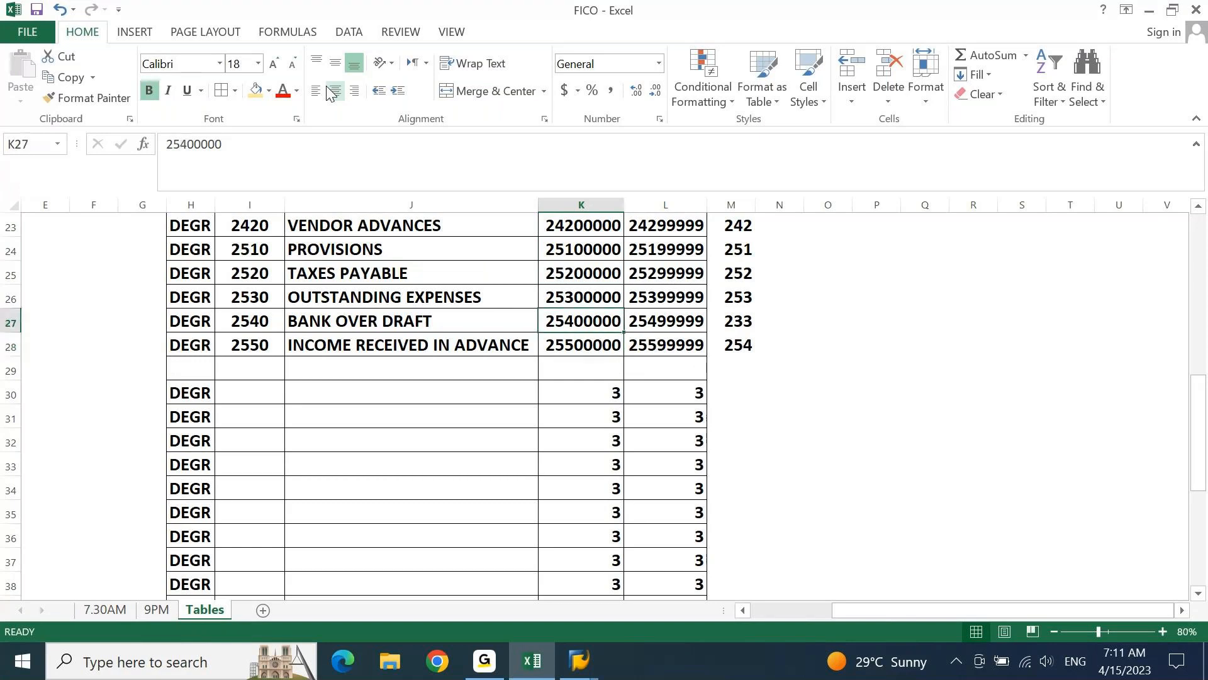
pyautogui.press('F2')
pyautogui.press('Left')
pyautogui.press('Left')
pyautogui.press('Left')
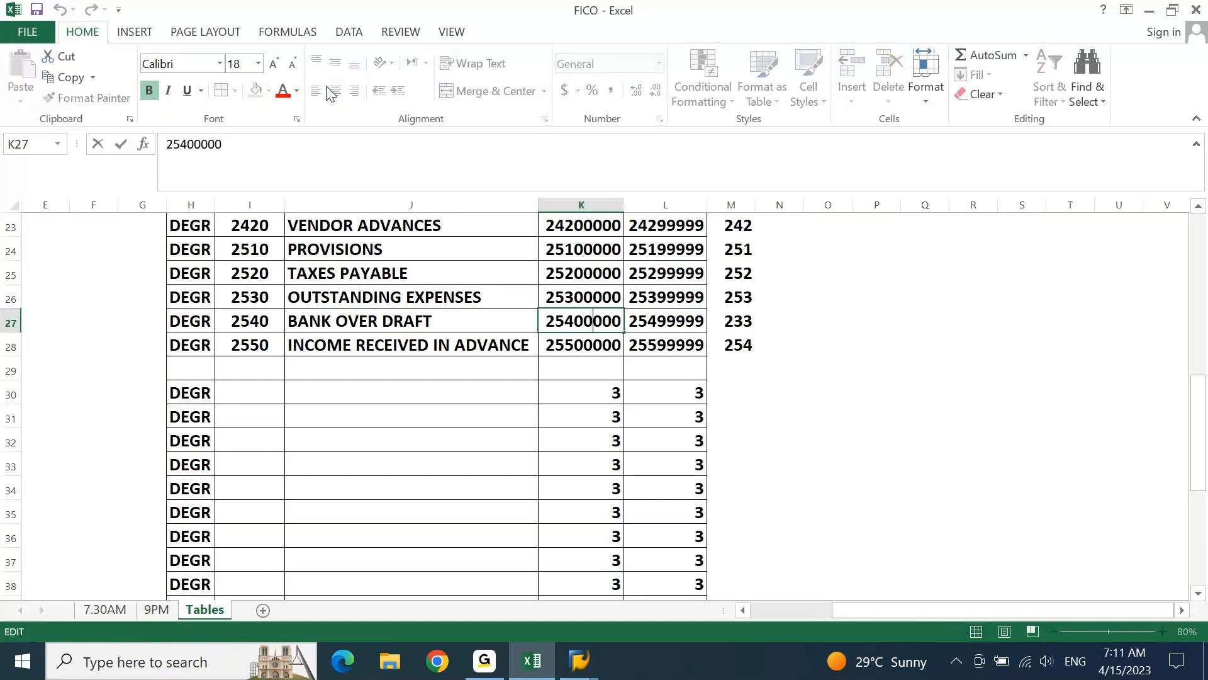
pyautogui.press('Left')
pyautogui.press('Left')
pyautogui.hotkey('shift', 'Left')
pyautogui.hotkey('shift', 'Left')
pyautogui.write('33')
pyautogui.press('Tab')
# Set the range end number of BANK OVER DRAFT in L27 to 23399999
pyautogui.press('F2')
pyautogui.press('Left')
pyautogui.press('Left')
pyautogui.press('Left')
pyautogui.press('Left')
pyautogui.press('Left')
pyautogui.press('Left')
pyautogui.press('Left')
pyautogui.hotkey('shift', 'Right')
pyautogui.hotkey('shift', 'Right')
pyautogui.write('33')
pyautogui.press('Return')
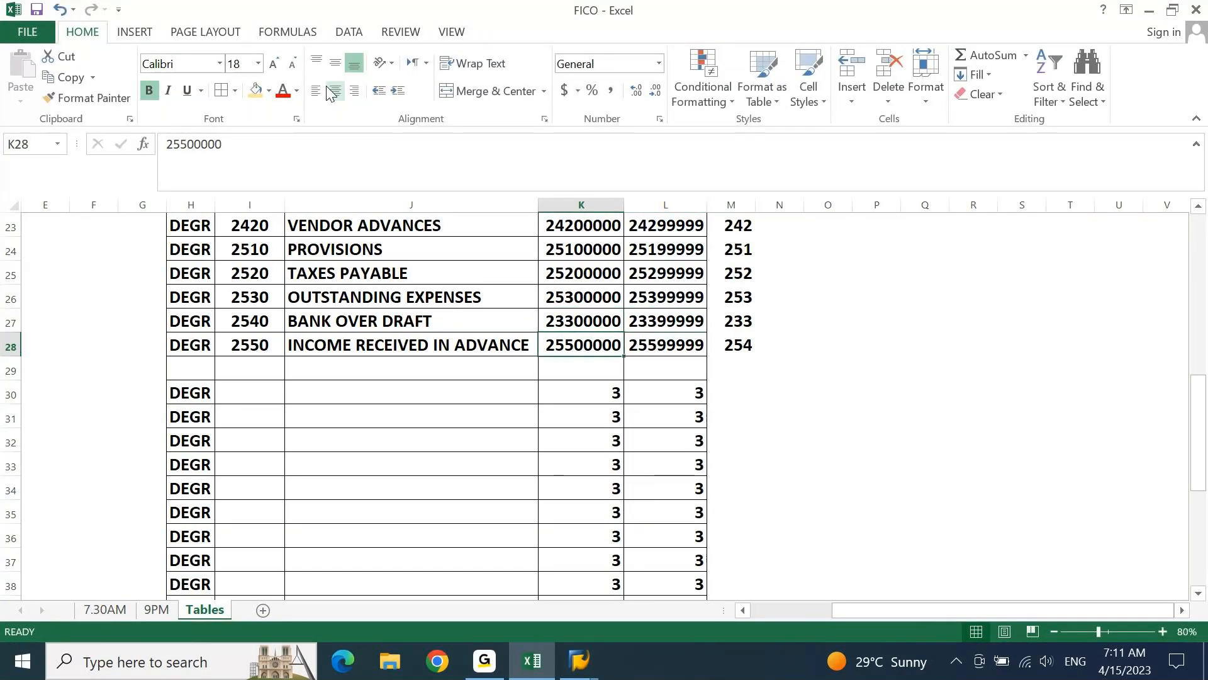
# Set the range start number of INCOME RECEIVED IN ADVANCE in K28 to 25400000
pyautogui.press('F2')
pyautogui.press('Left')
pyautogui.press('Left')
pyautogui.press('Left')
pyautogui.press('Left')
pyautogui.press('Left')
pyautogui.press('Left')
pyautogui.hotkey('shift', 'Right')
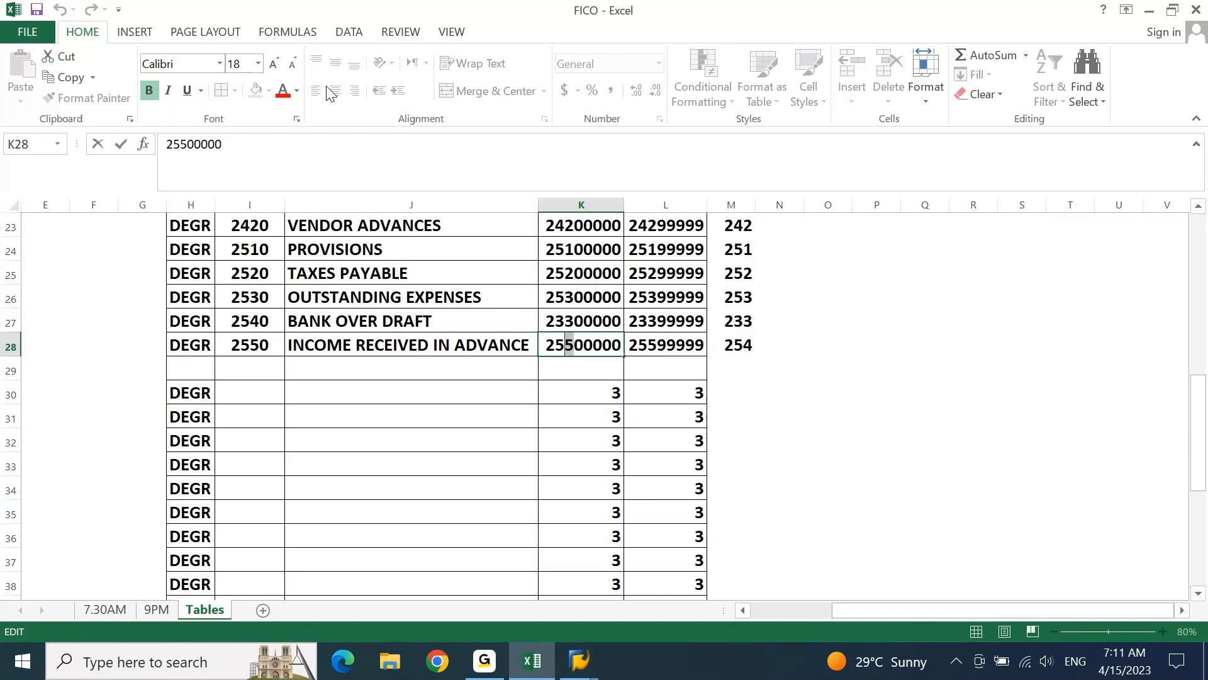
pyautogui.write('4')
pyautogui.press('Tab')
# Set the range end number of INCOME RECEIVED IN ADVANCE in L28 to 25499999
pyautogui.press('F2')
pyautogui.press('Left')
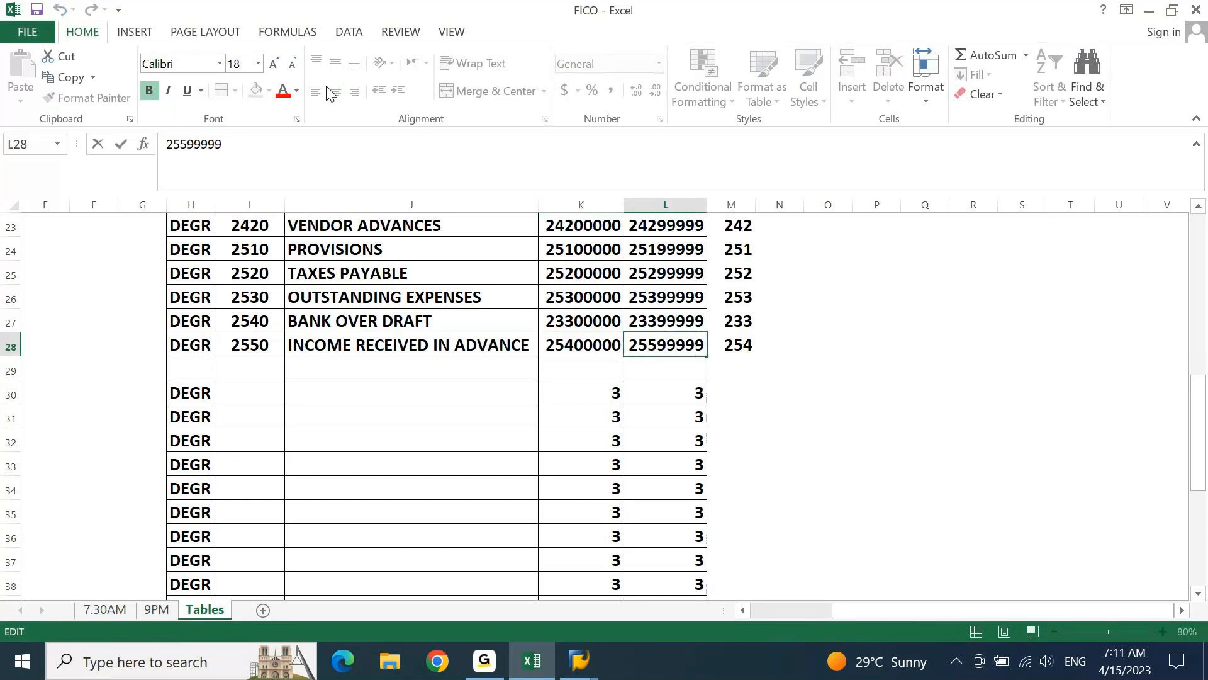
pyautogui.press('Left')
pyautogui.press('Left')
pyautogui.press('Left')
pyautogui.press('Left')
pyautogui.press('Left')
pyautogui.hotkey('shift', 'Right')
pyautogui.write('4')
pyautogui.press('Return')
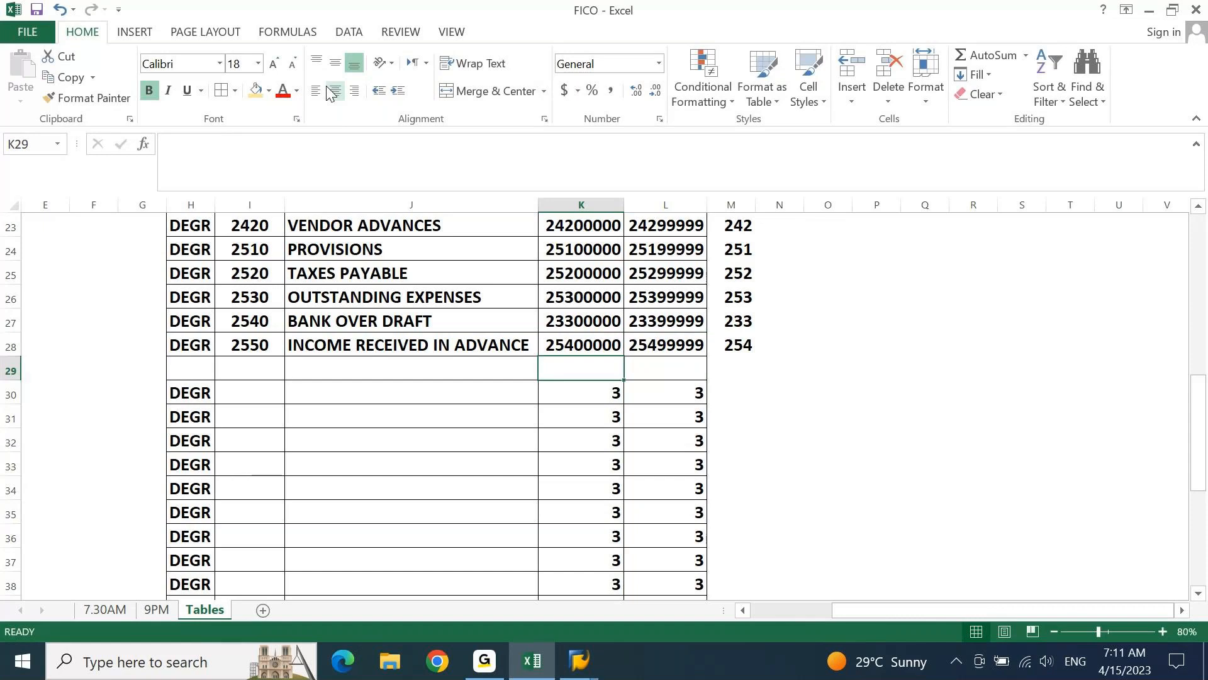
# Review the number ranges of the last three liability groups in K26:L28
pyautogui.press('Up')
pyautogui.press('Up')
pyautogui.press('Up')
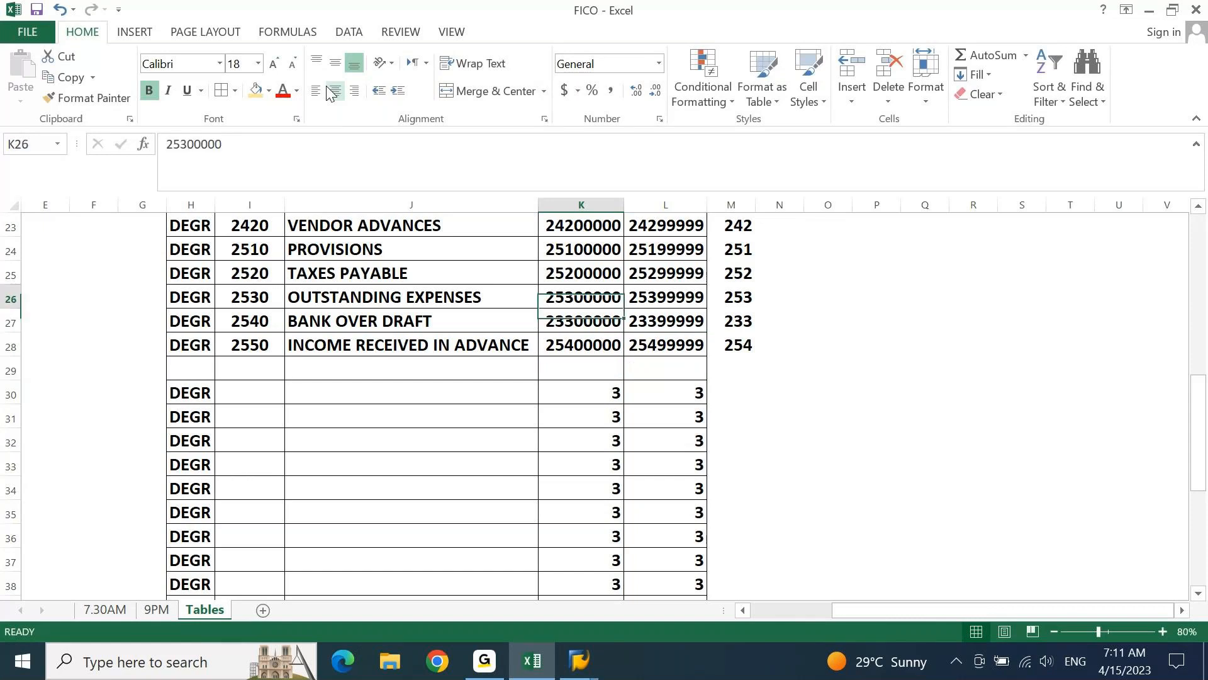
pyautogui.hotkey('shift', 'Right')
pyautogui.hotkey('shift', 'Down')
pyautogui.hotkey('shift', 'Down')
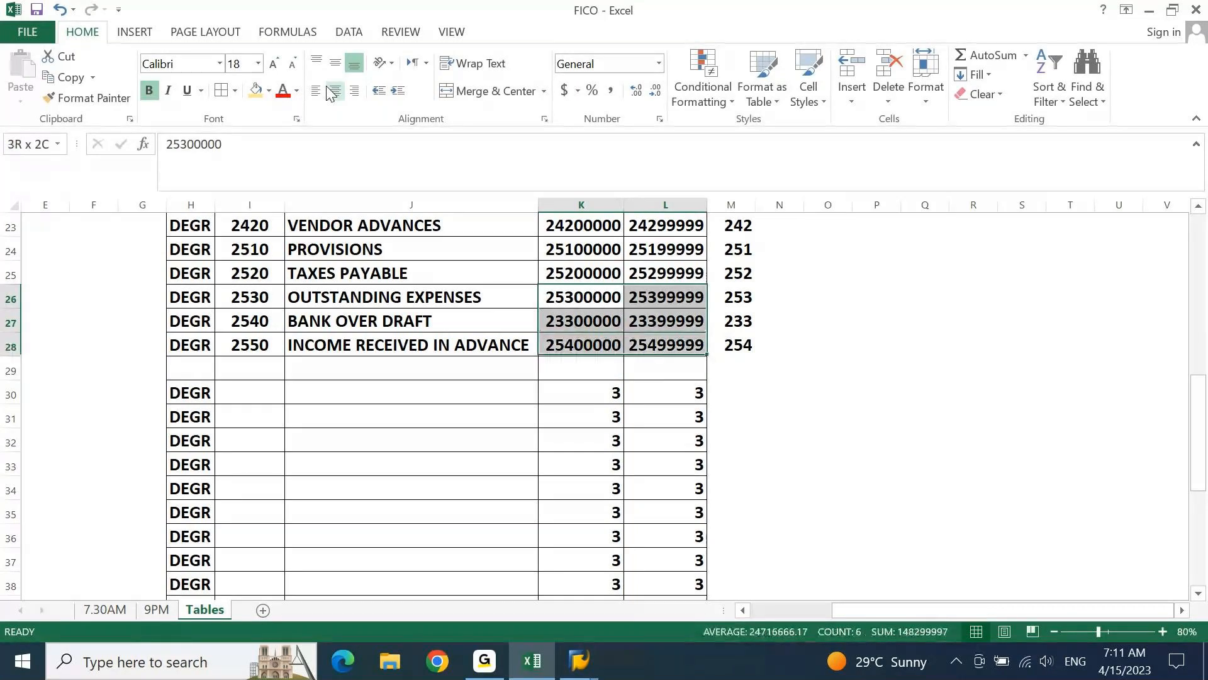
pyautogui.press('Down')
pyautogui.press('Down')
pyautogui.press('Down')
pyautogui.press('Down')
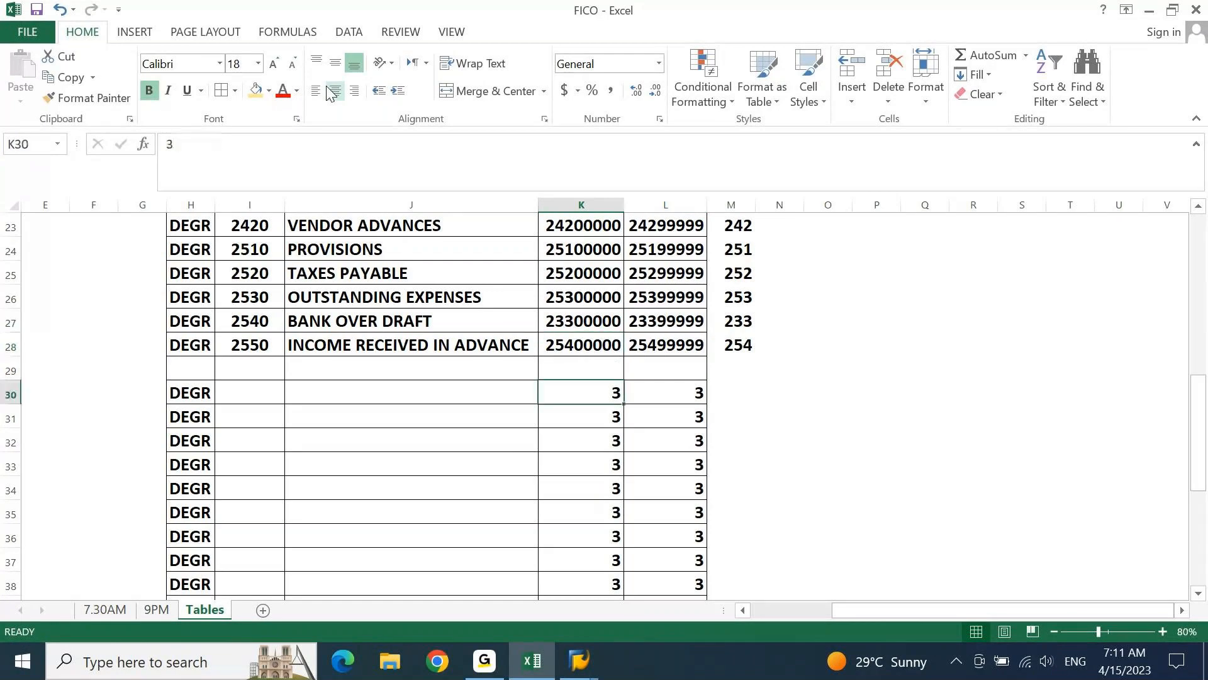
# Enter the group names Domestic Sales in J30 and Export Sales in J31
pyautogui.press('Left')
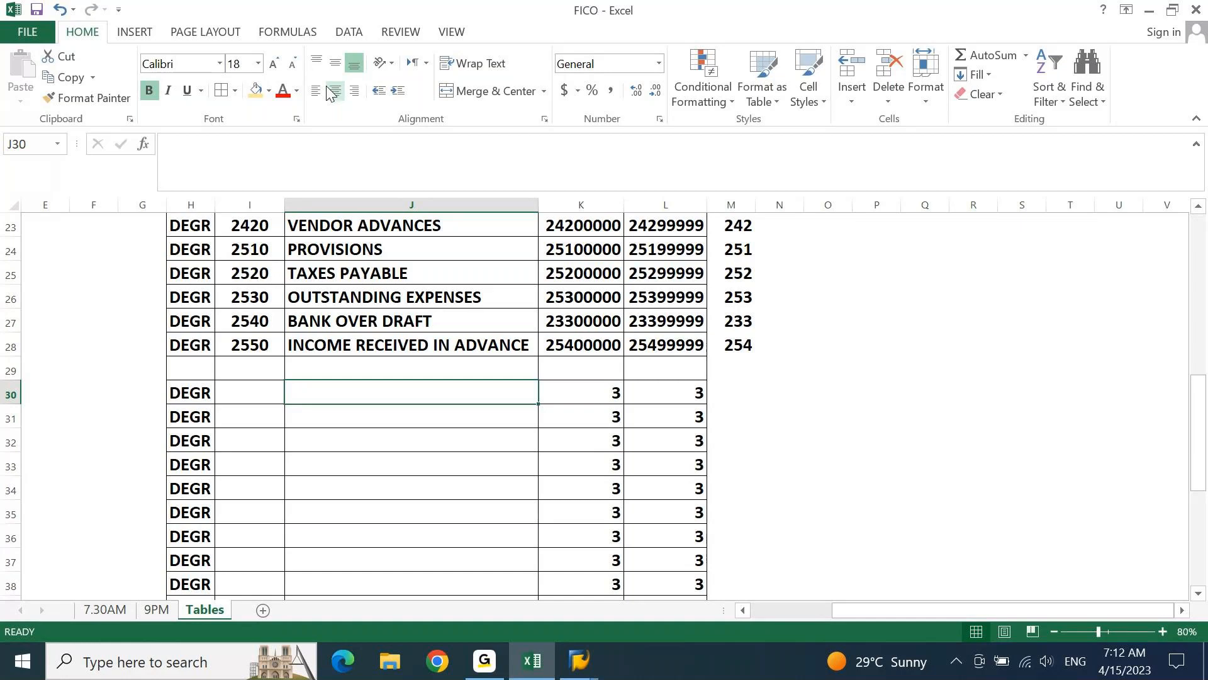
pyautogui.write('Domestic Sales')
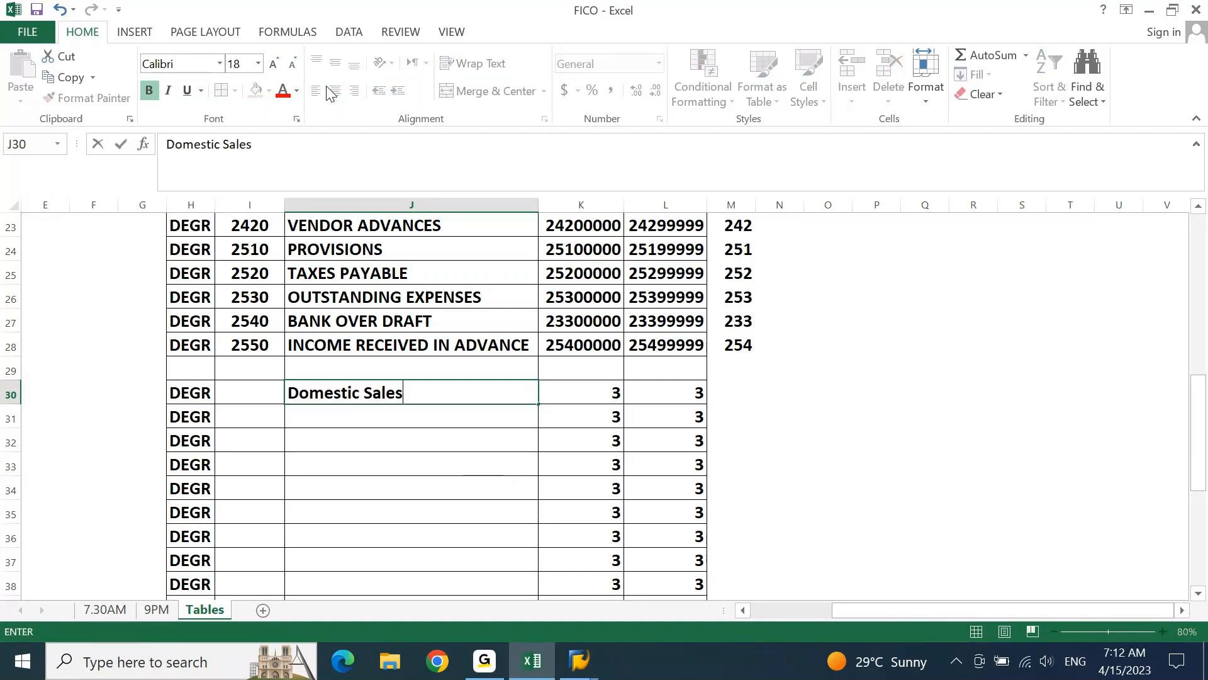
pyautogui.press('Return')
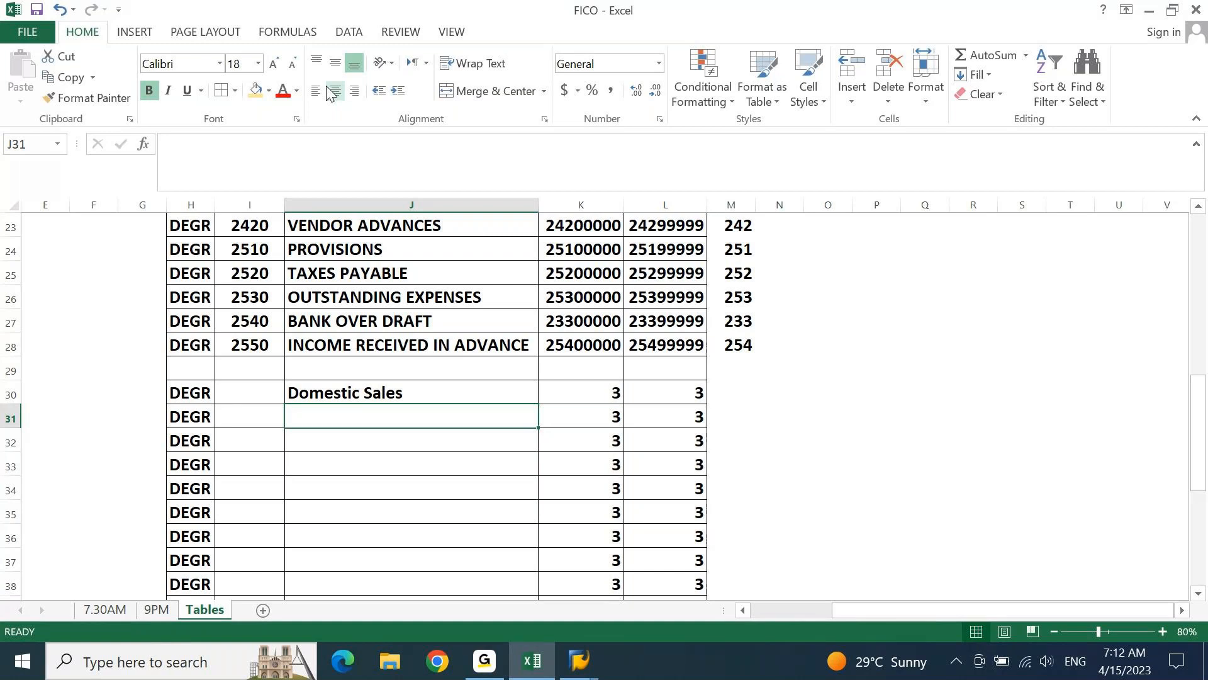
pyautogui.write('Expo')
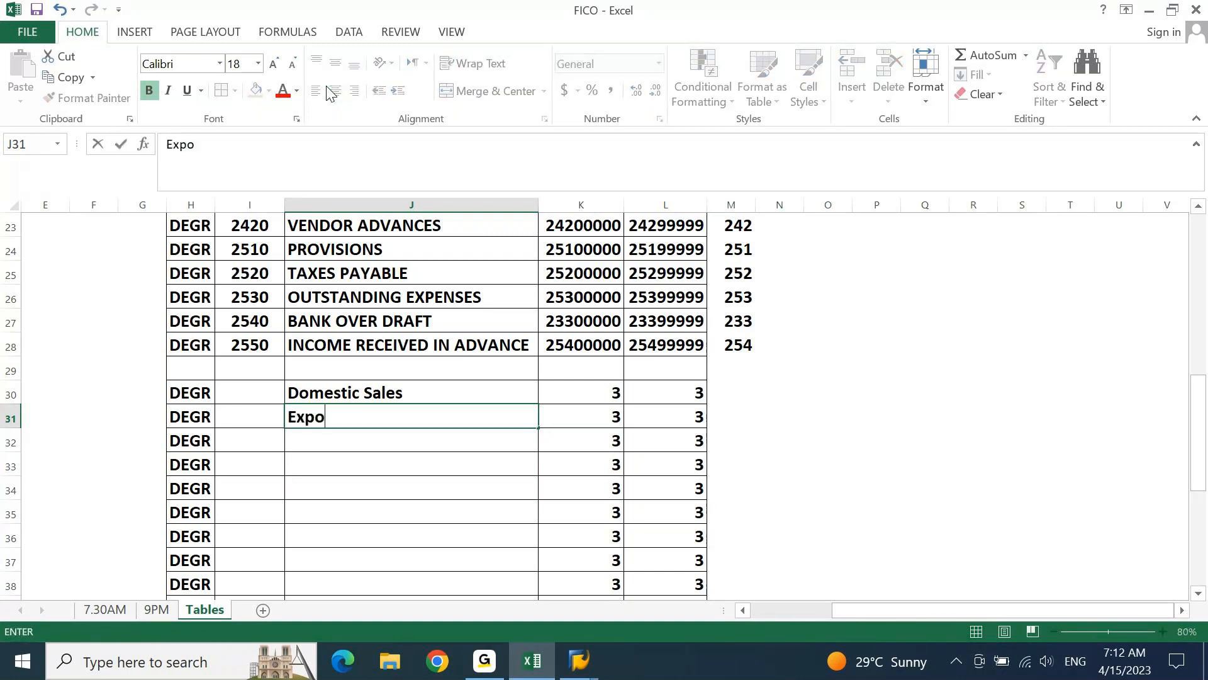
pyautogui.write('rt Sales')
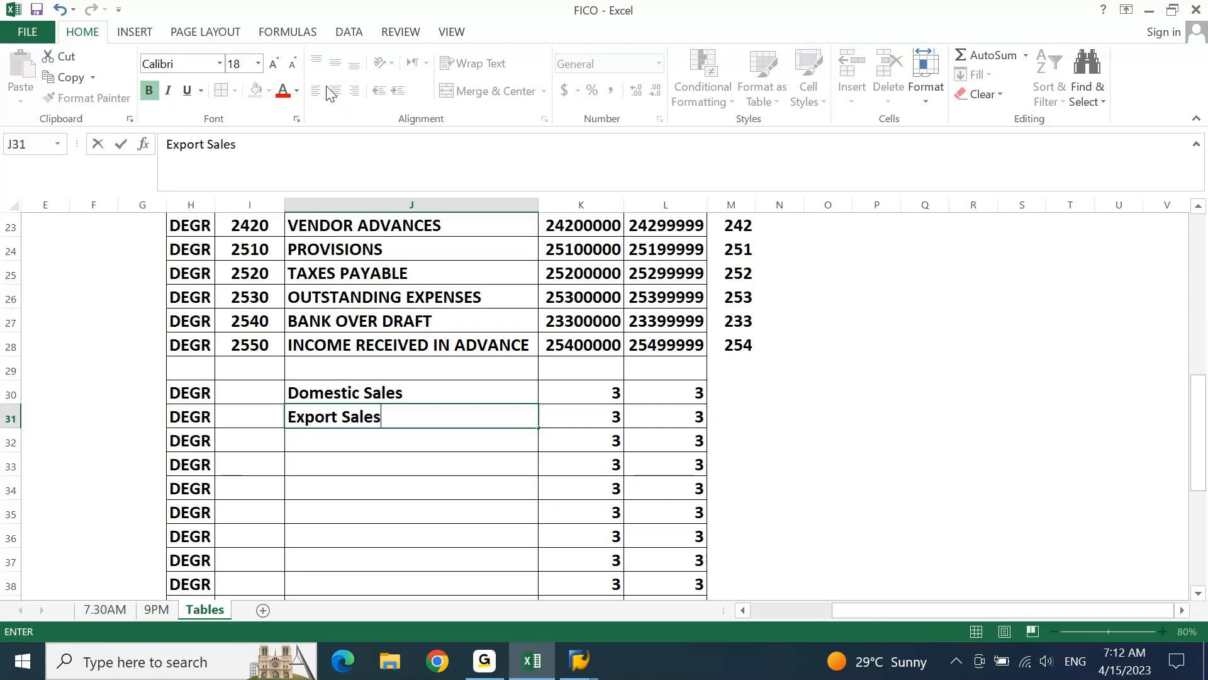
pyautogui.press('Return')
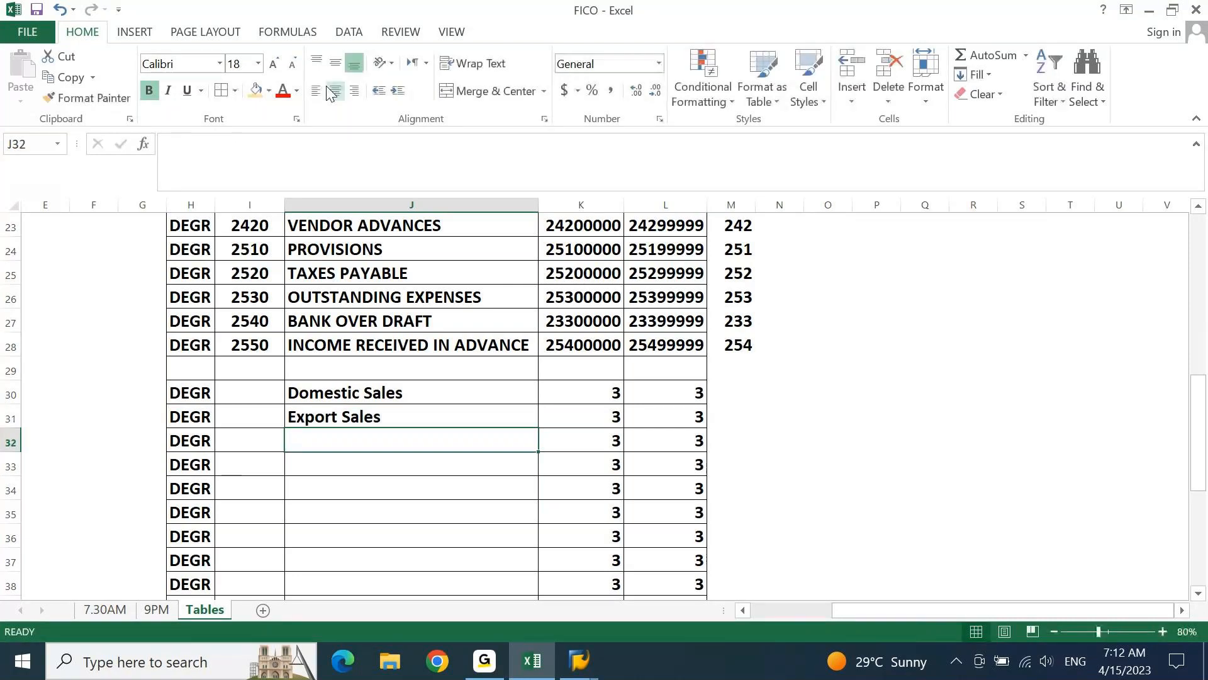
# Enter the group name Inter company Sales in J32 and return to the empty group code cell I30
pyautogui.write('Inter')
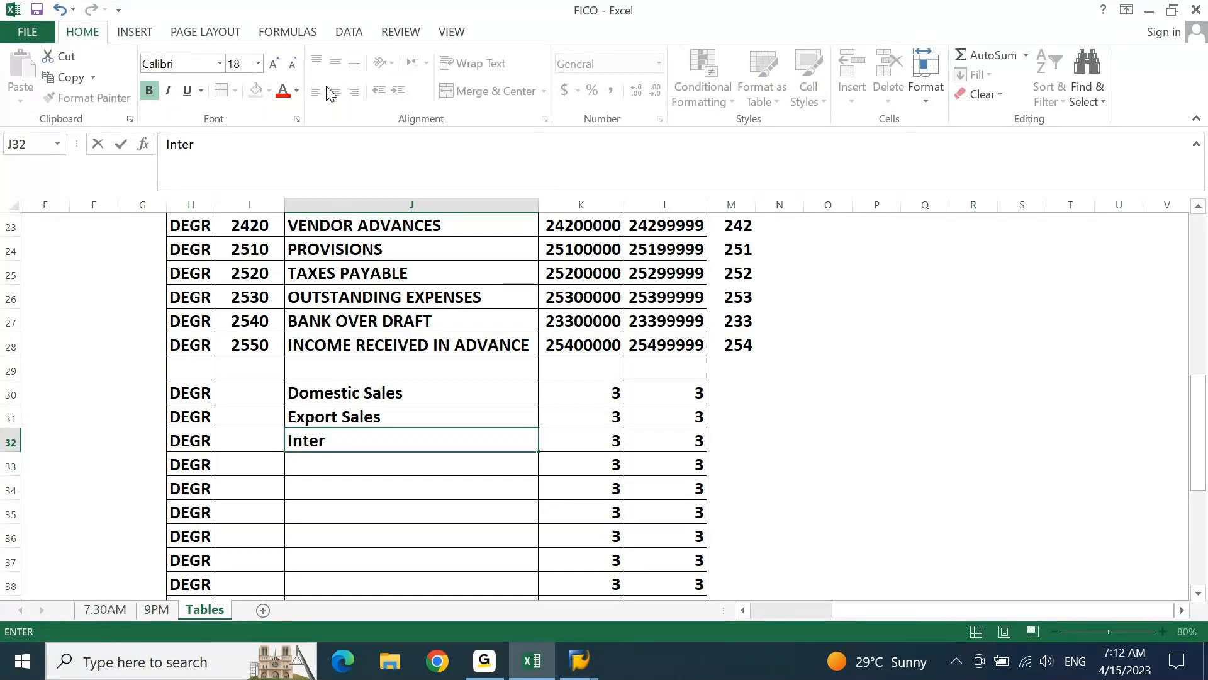
pyautogui.write(' compan')
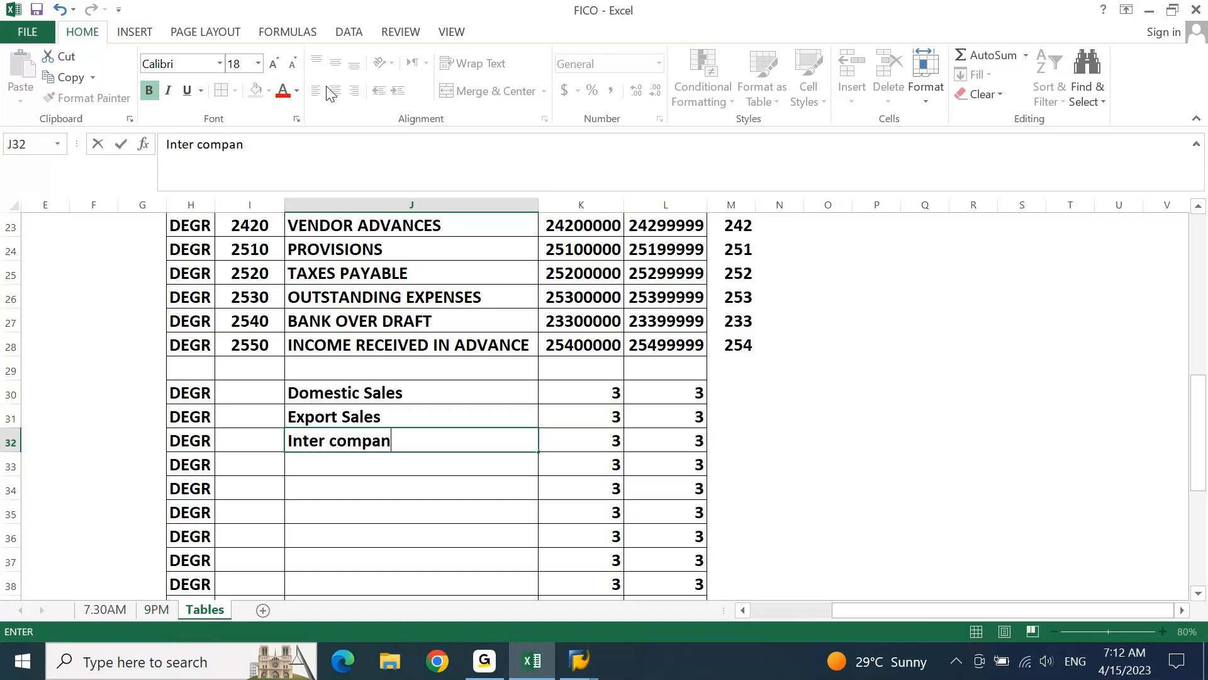
pyautogui.write('y Sales')
pyautogui.press('Return')
pyautogui.press('Up')
pyautogui.press('Up')
pyautogui.press('Up')
pyautogui.press('Left')
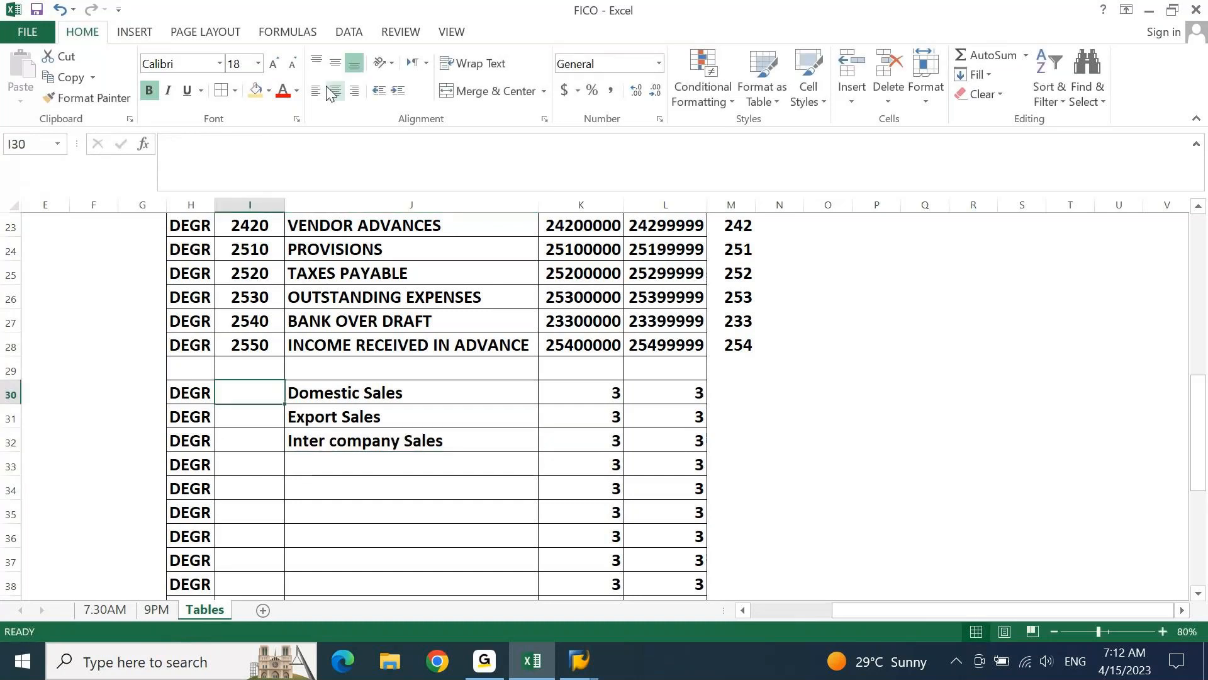
# Fill I30:I32 with UPPER formulas that convert the three sales group names in column J to uppercase
pyautogui.write('=upp')
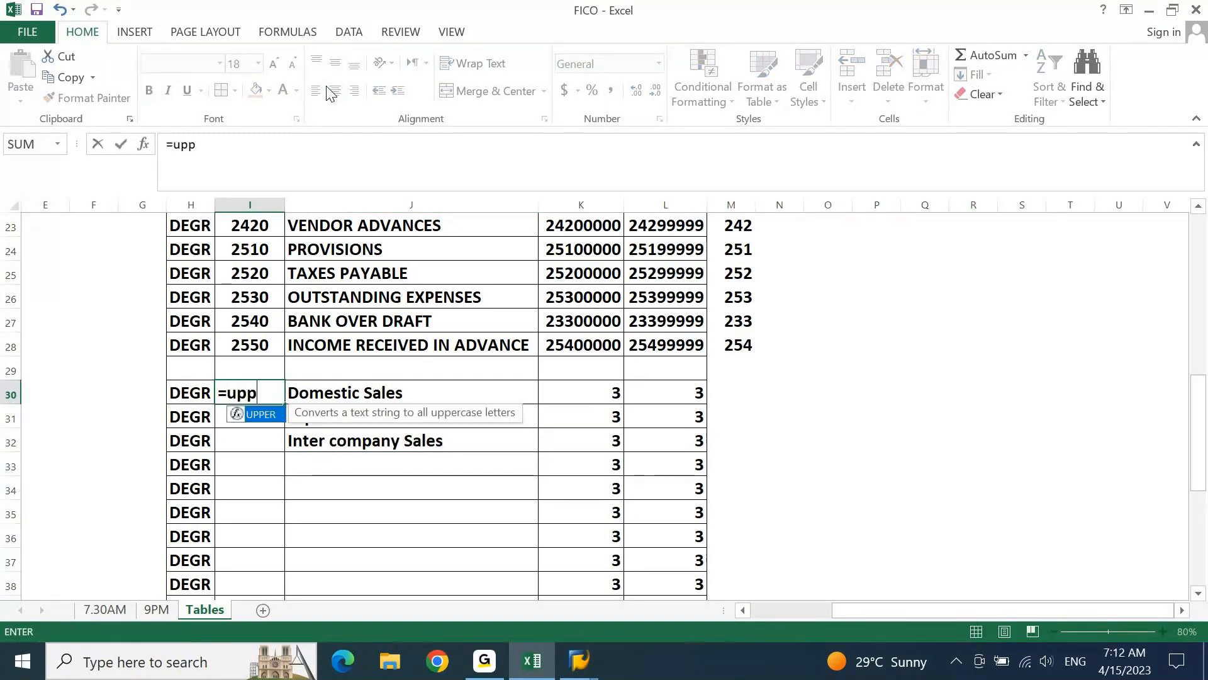
pyautogui.press('Tab')
pyautogui.press('Right')
pyautogui.press('Return')
pyautogui.hotkey('ctrl', 'd')
pyautogui.press('Down')
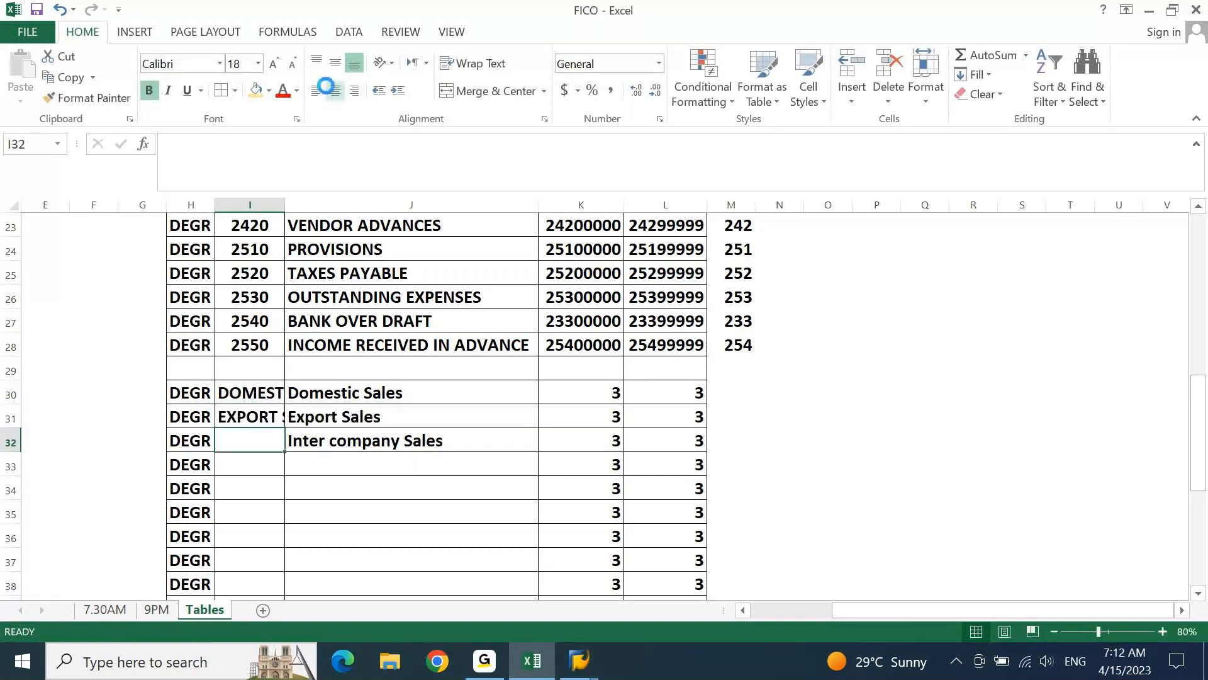
pyautogui.hotkey('shift', 'Up')
pyautogui.hotkey('shift', 'Up')
pyautogui.hotkey('ctrl', 'd')
# Copy the uppercase names from I30:I32 and paste them as values over the group names in J30:J32
pyautogui.hotkey('ctrl', 'c')
pyautogui.press('Right')
pyautogui.press('Up')
pyautogui.press('Up')
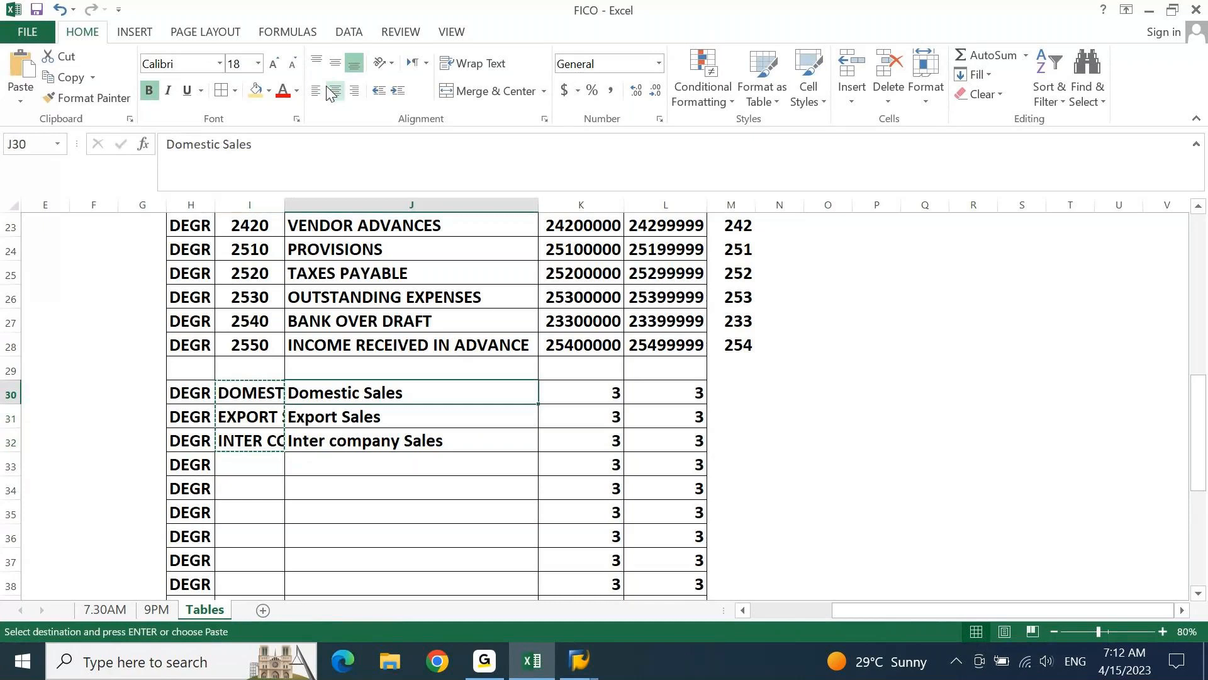
pyautogui.hotkey('alt', 'e')
pyautogui.press('s')
pyautogui.press('v')
pyautogui.press('Return')
pyautogui.press('Escape')
# Clear the helper formulas from I30:I32 and go to the empty group name cell J33
pyautogui.press('Left')
pyautogui.hotkey('shift', 'Down')
pyautogui.hotkey('shift', 'Down')
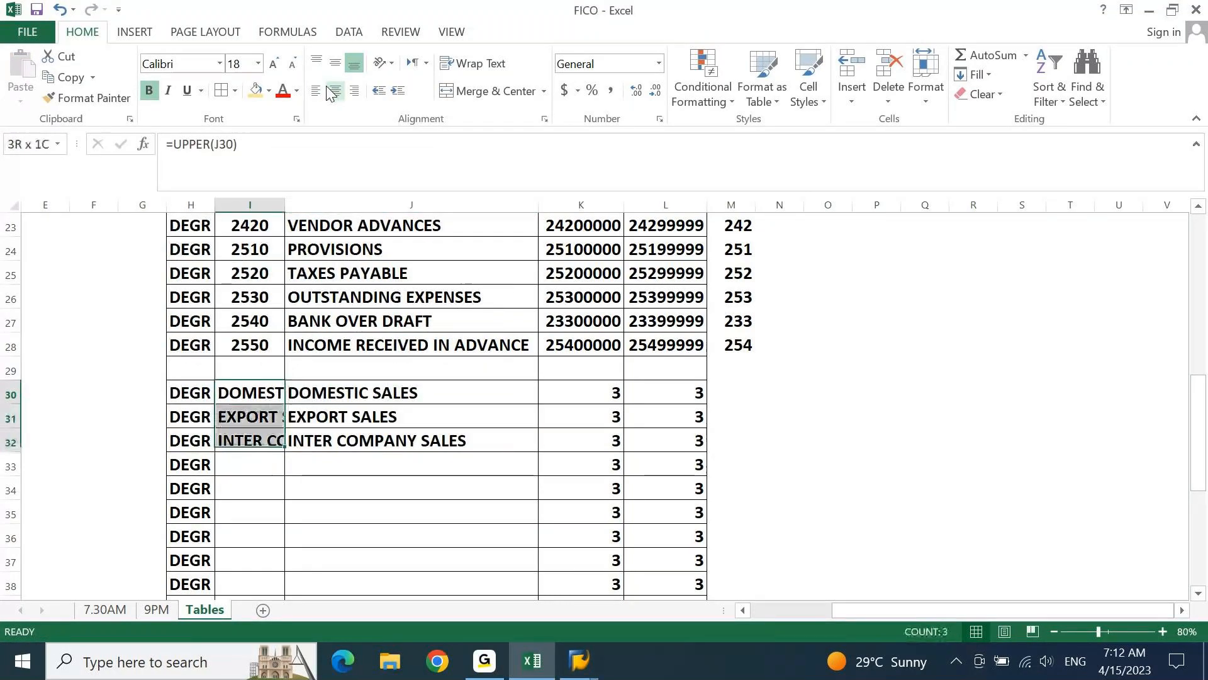
pyautogui.press('Delete')
pyautogui.press('Right')
pyautogui.press('Down')
pyautogui.press('Down')
pyautogui.press('Down')
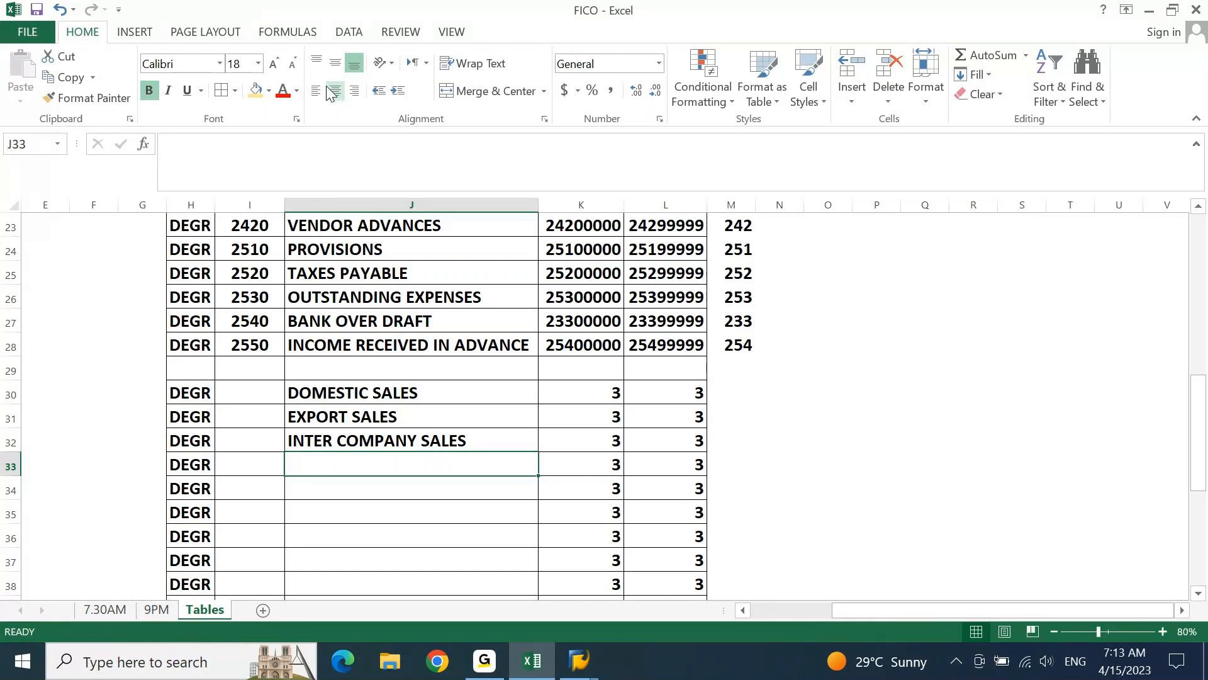
# Try the group name CREDIT SALES in J33 and clear the cell again
pyautogui.write('Cred')
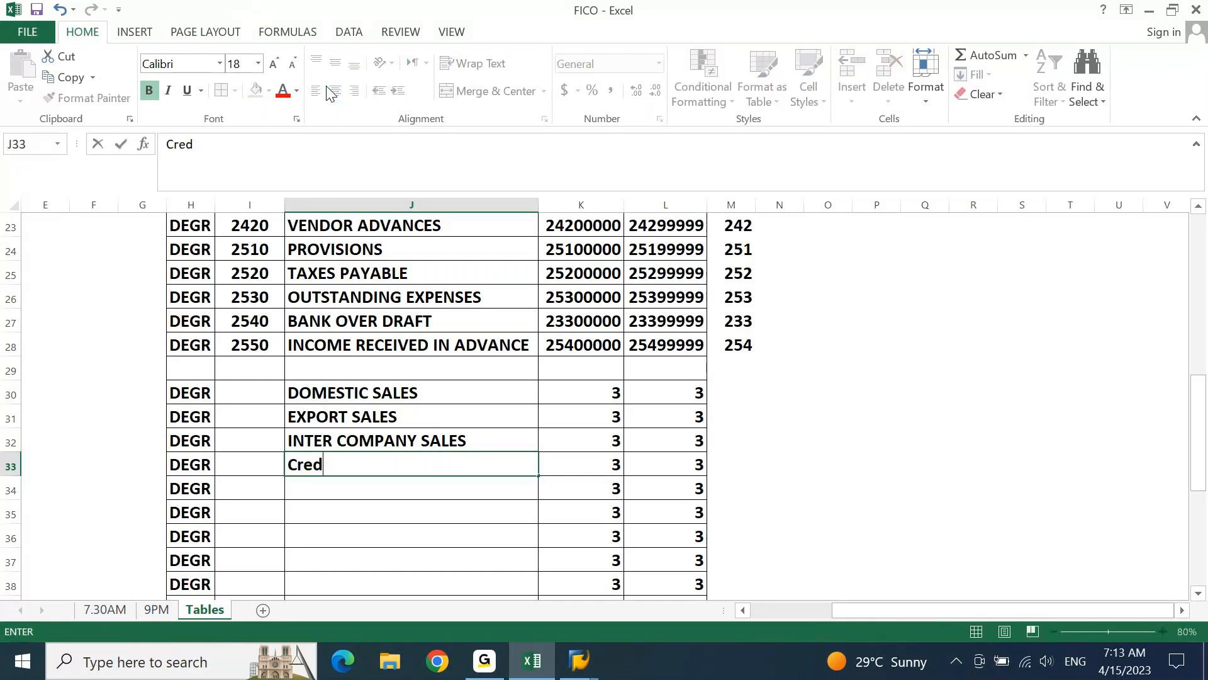
pyautogui.write('it')
pyautogui.press('BackSpace')
pyautogui.press('BackSpace')
pyautogui.press('BackSpace')
pyautogui.press('BackSpace')
pyautogui.press('BackSpace')
pyautogui.write('REDIT ')
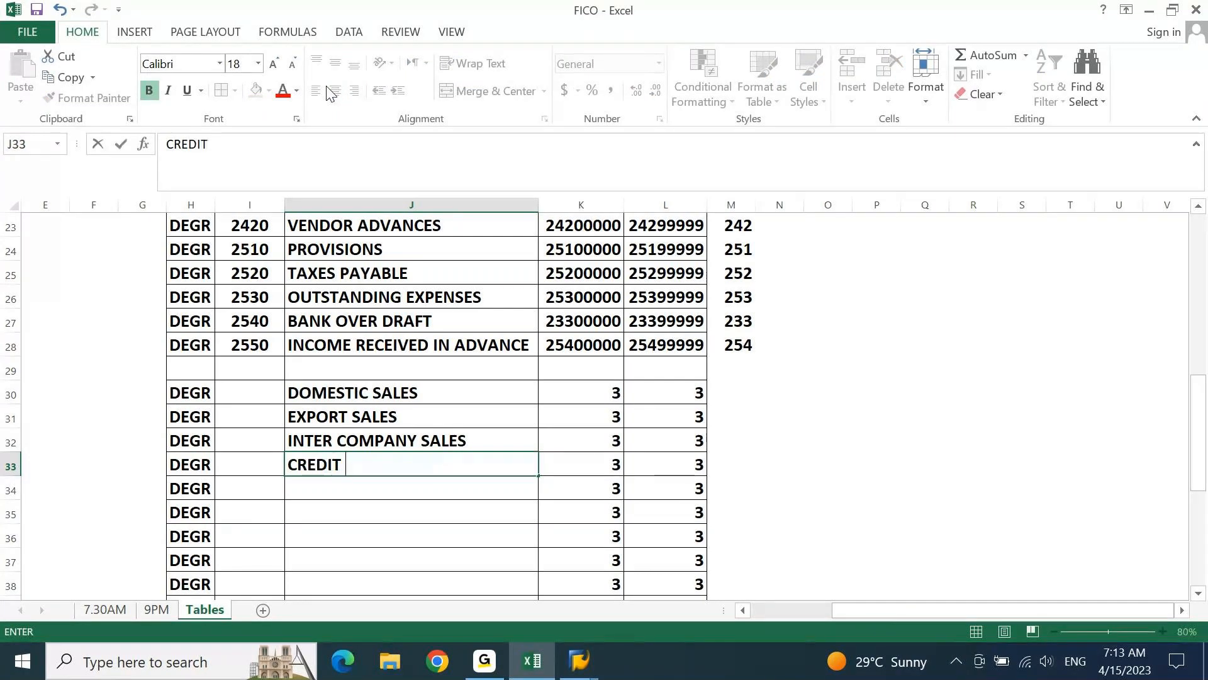
pyautogui.write('SALES')
pyautogui.hotkey('ctrl', 'Return')
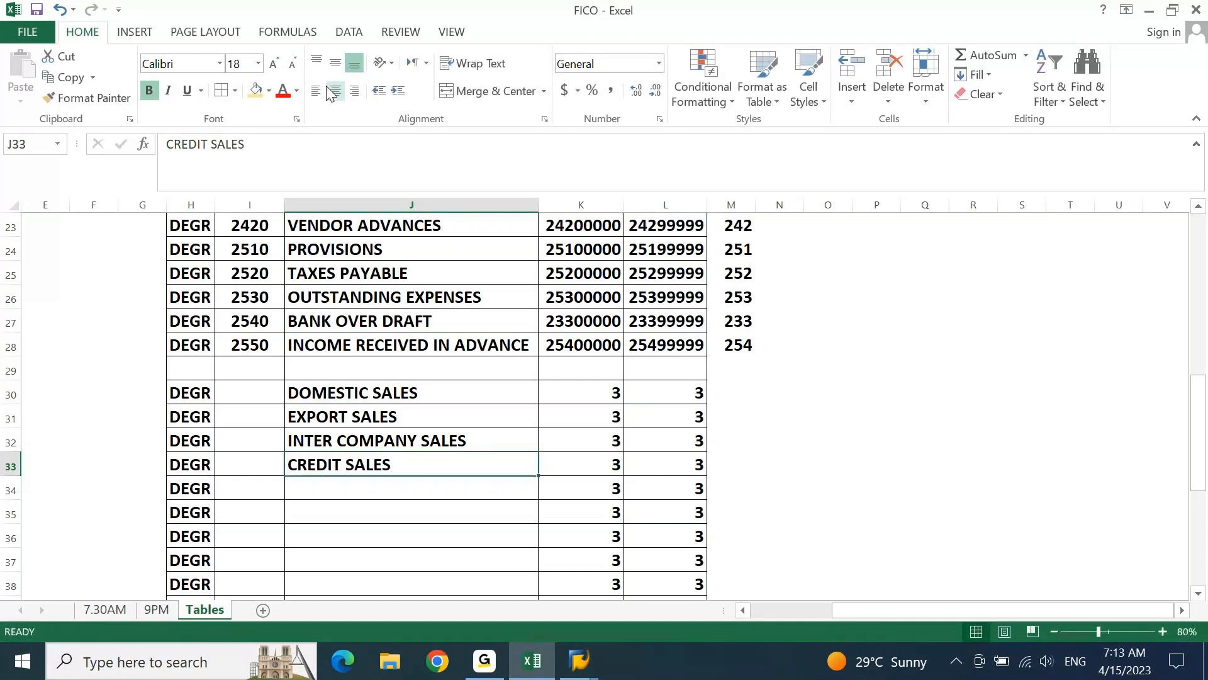
pyautogui.click(326, 87)
pyautogui.press('Delete')
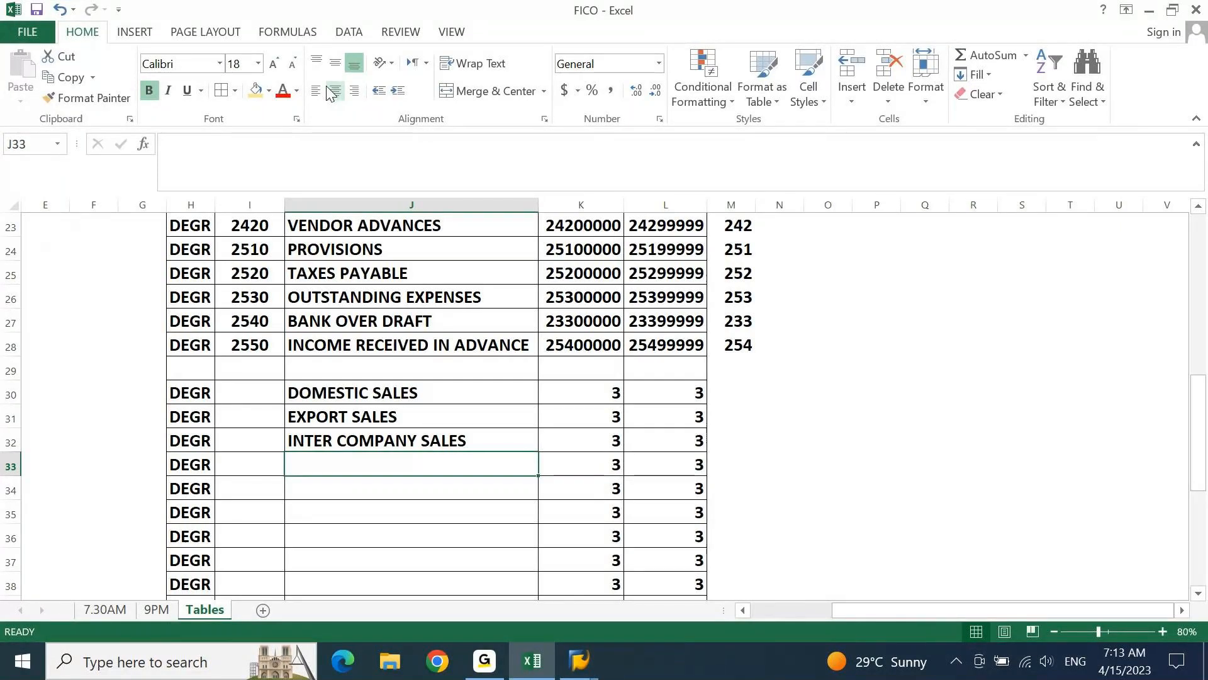
# Enter the group names OPERATING INCOME in J33 and NON OPERATING INCOME in J34
pyautogui.write('O')
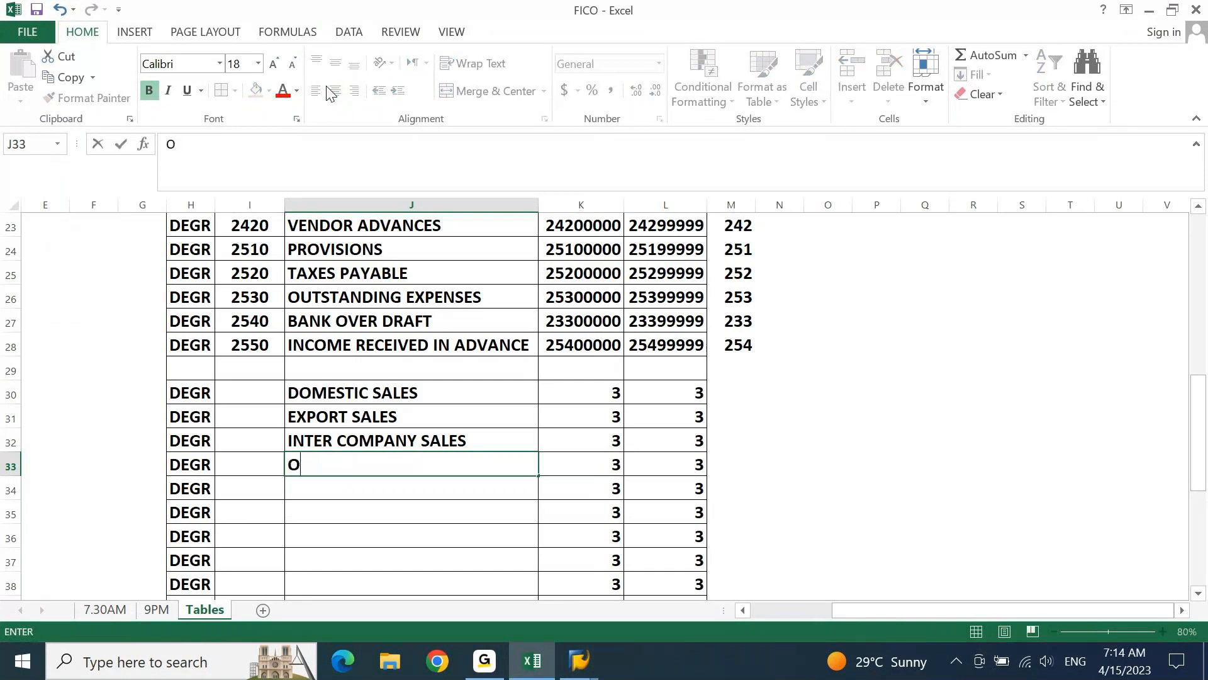
pyautogui.press('BackSpace')
pyautogui.write('OPERATING INCOME')
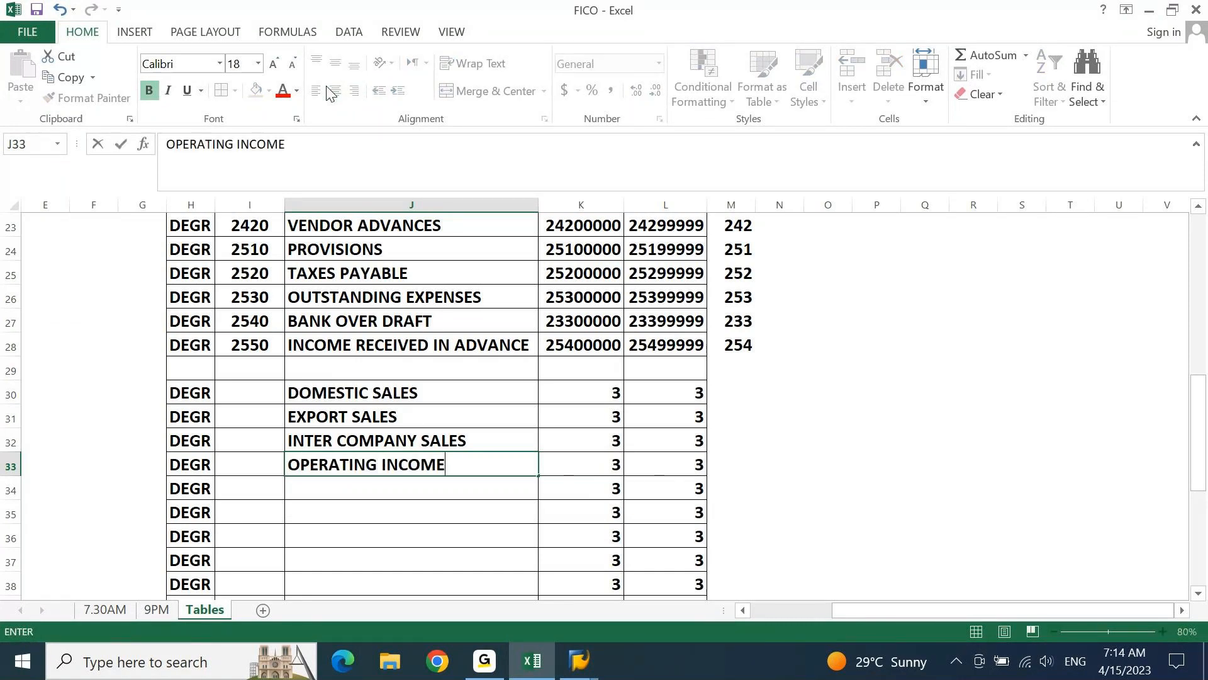
pyautogui.press('Return')
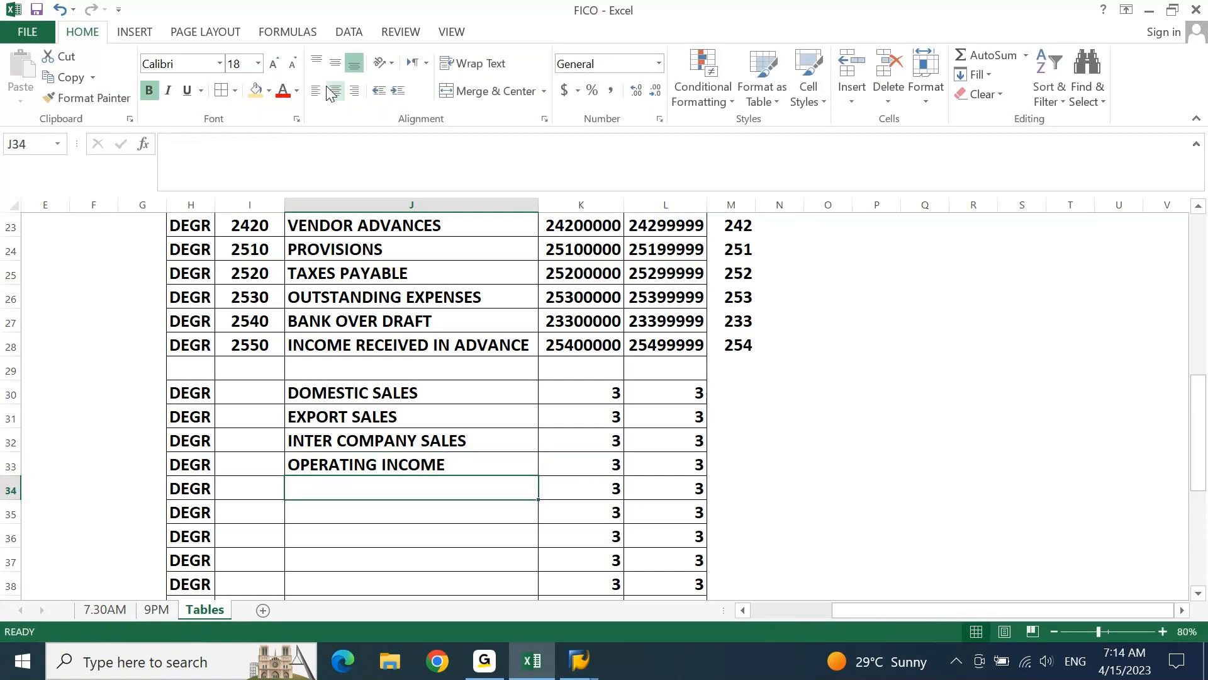
pyautogui.write('NON OPERAT')
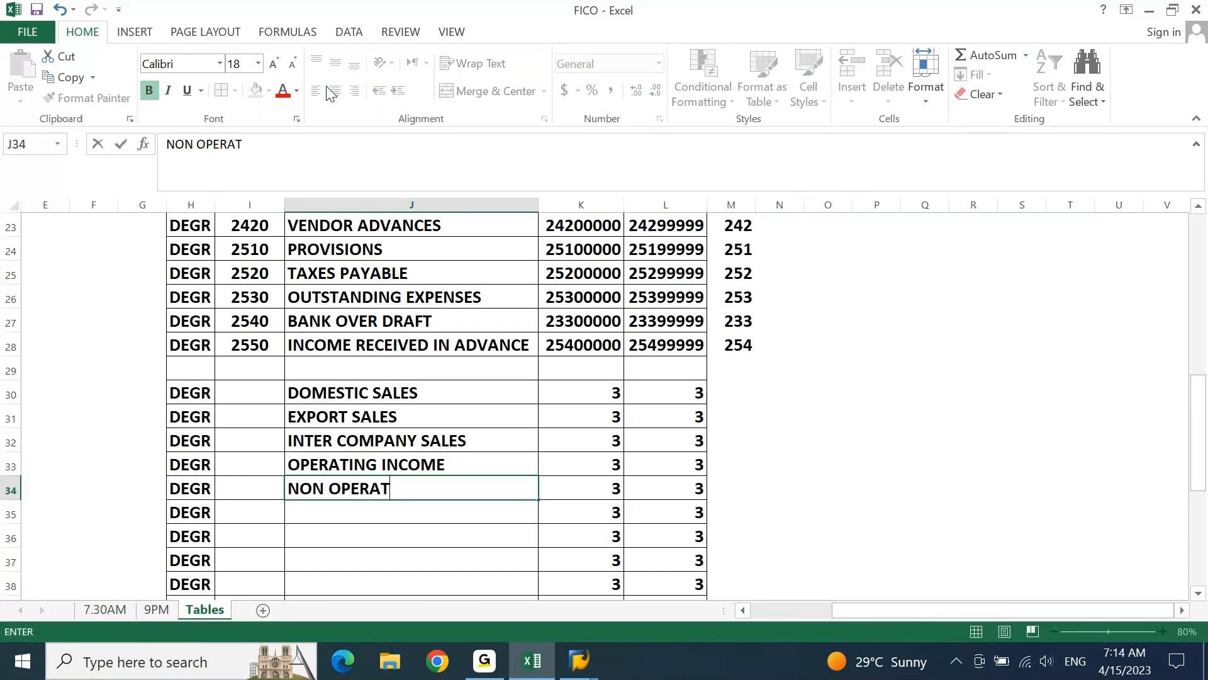
pyautogui.write('ING INCOME')
pyautogui.press('Return')
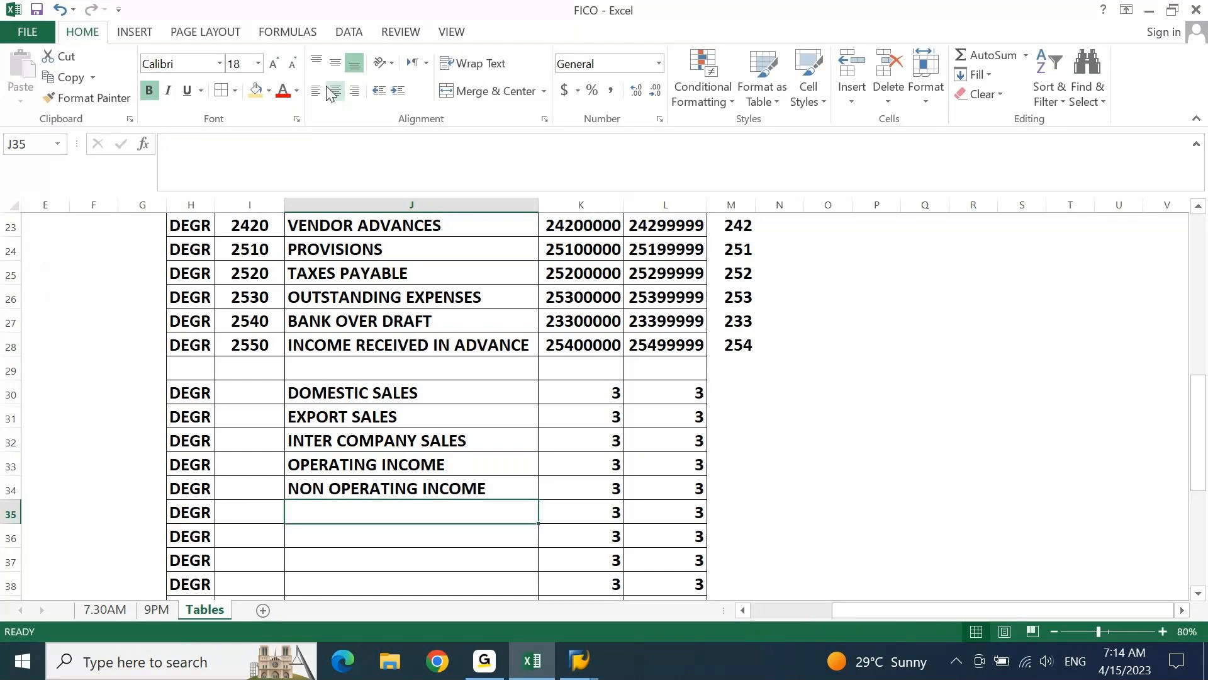
# Enter the group names INTEREST RECEIVED in J35 and DISCOUNTS RECEIVED in J36
pyautogui.write('INT')
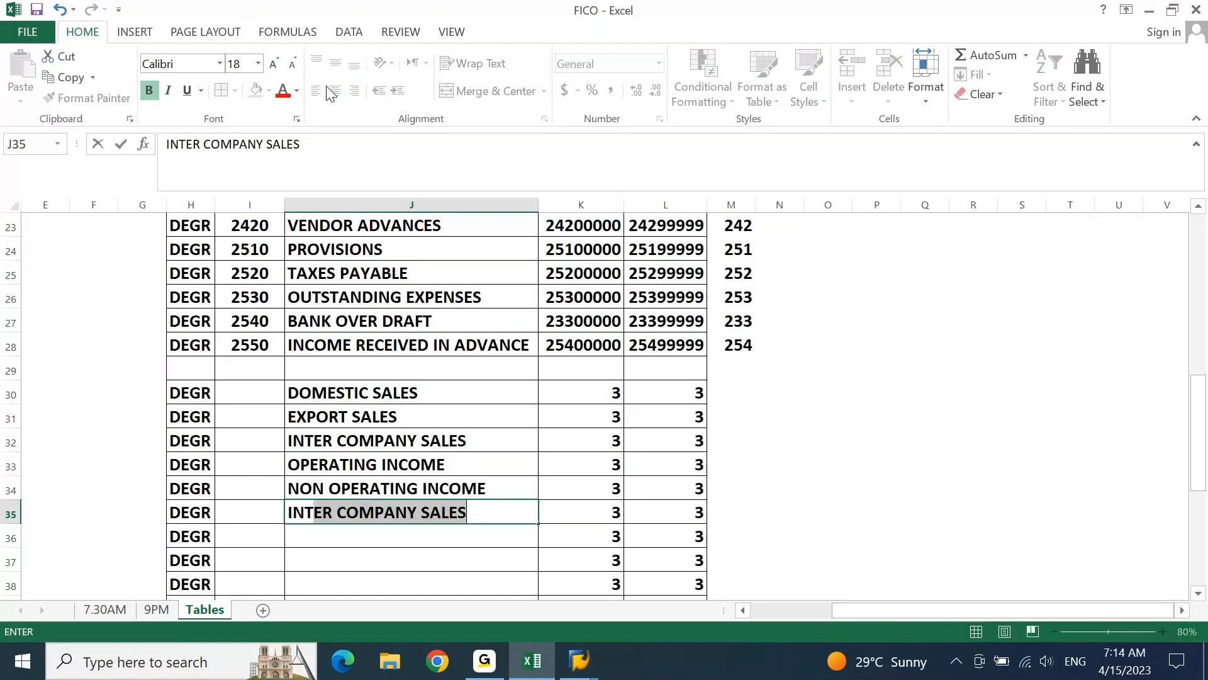
pyautogui.write('EREST')
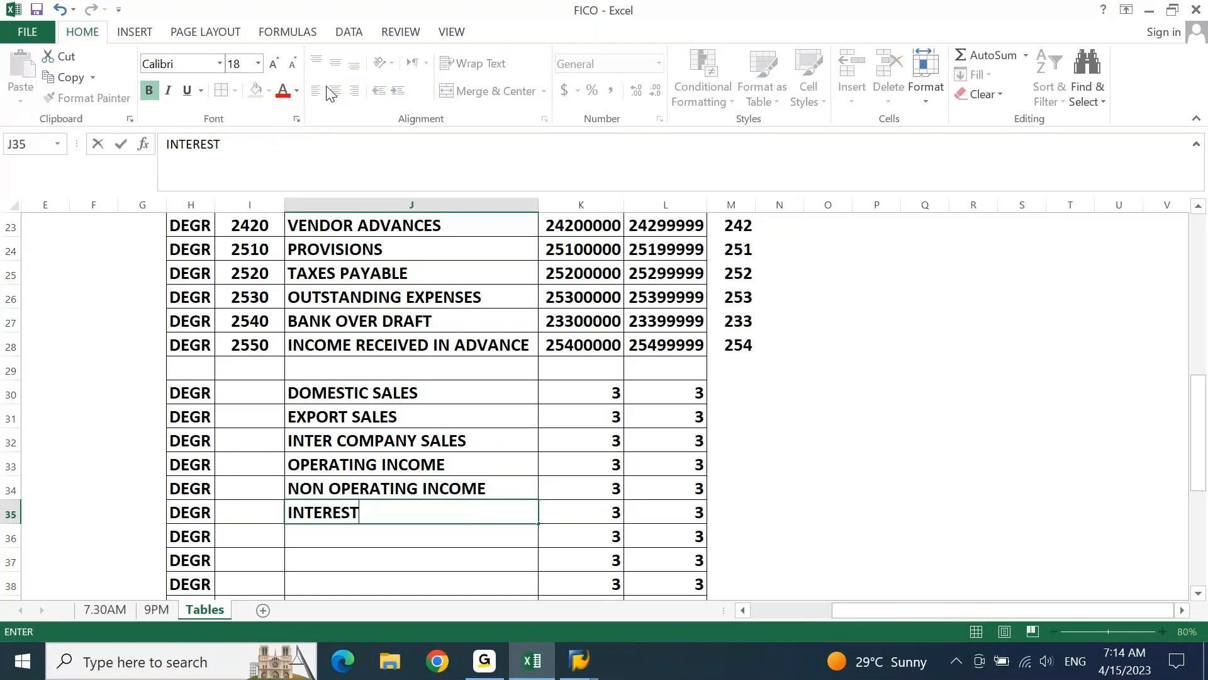
pyautogui.write(' RECEIVED')
pyautogui.press('Return')
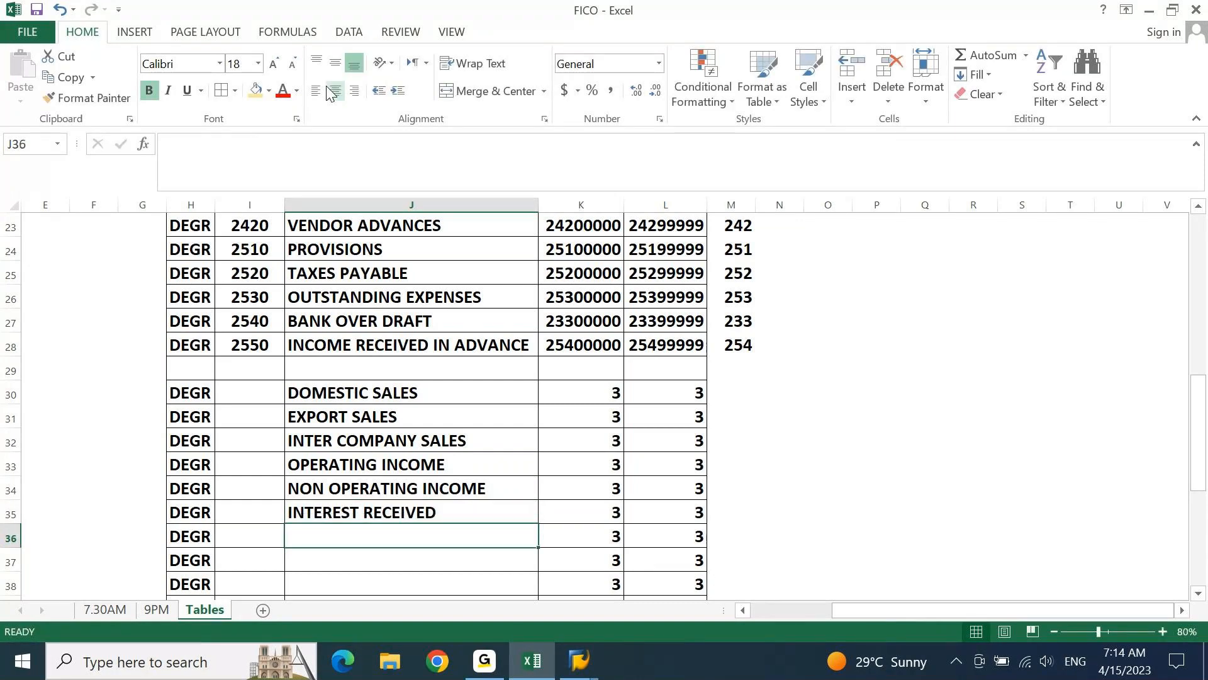
pyautogui.write('DISCOI')
pyautogui.write('N')
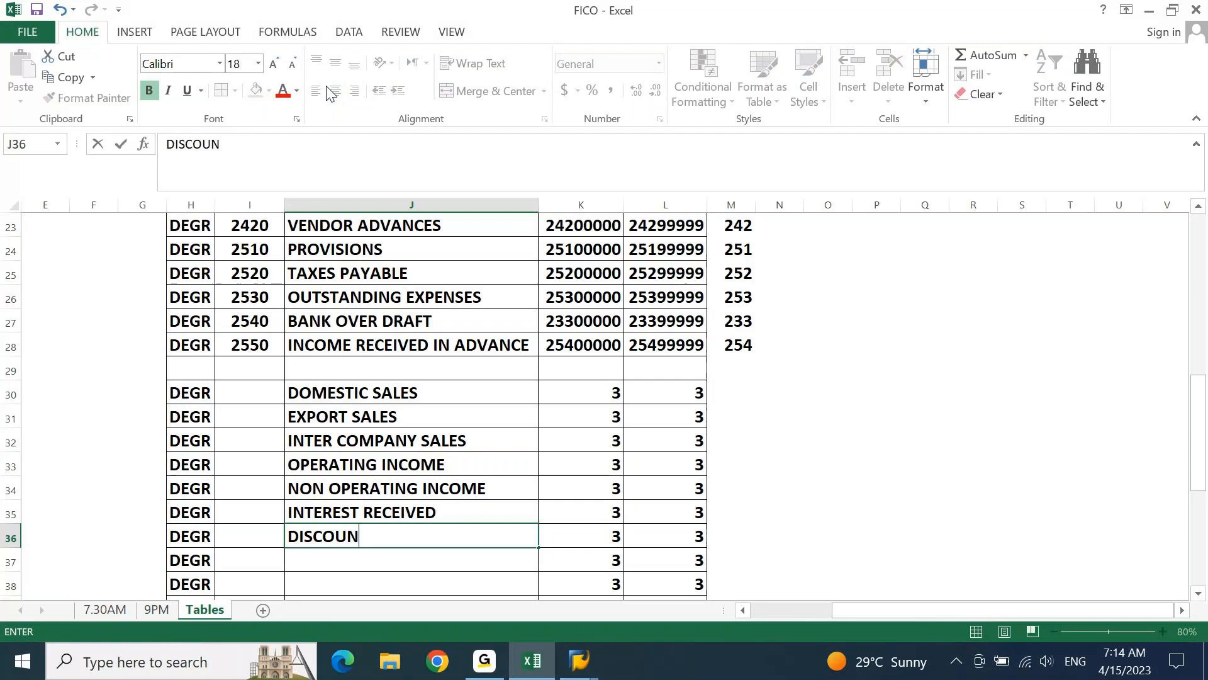
pyautogui.write('TS RECEIVED')
pyautogui.press('Return')
pyautogui.press('Return')
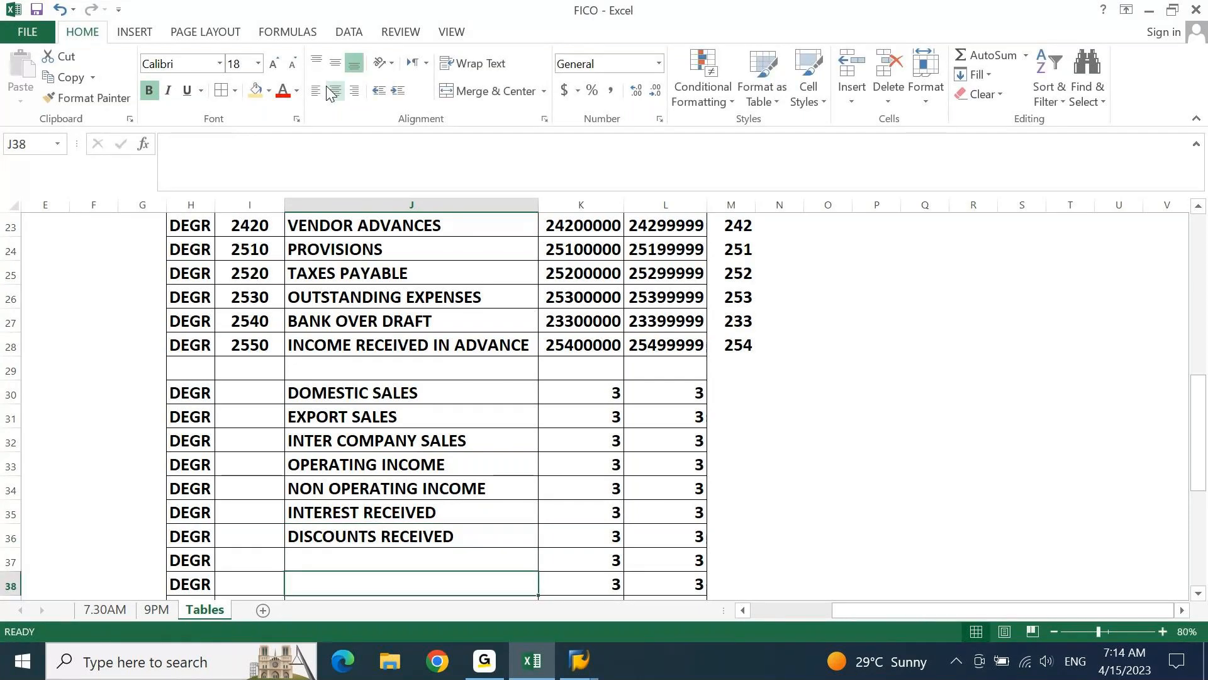
# Enter the group name COMMISSIONS RECEIVED in J37, directly below DISCOUNTS RECEIVED
pyautogui.press('Down')
pyautogui.press('Down')
pyautogui.press('Down')
pyautogui.press('Down')
pyautogui.press('Down')
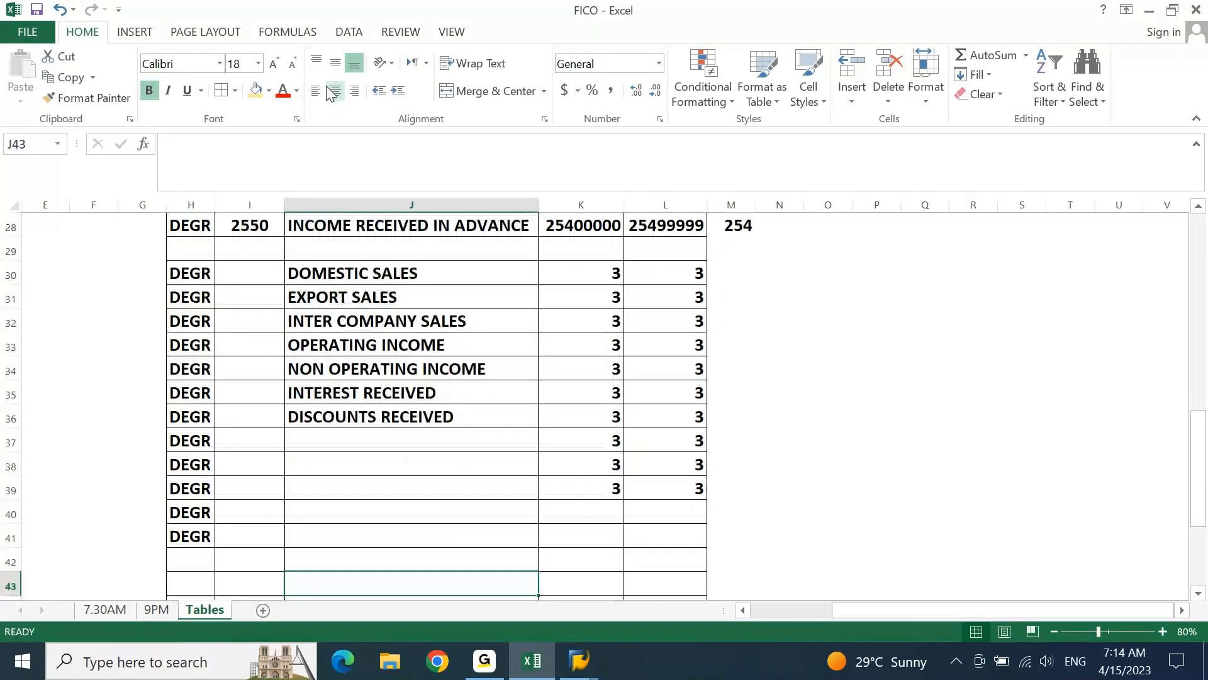
pyautogui.press('Up')
pyautogui.press('Up')
pyautogui.press('Up')
pyautogui.press('Up')
pyautogui.press('Up')
pyautogui.press('Up')
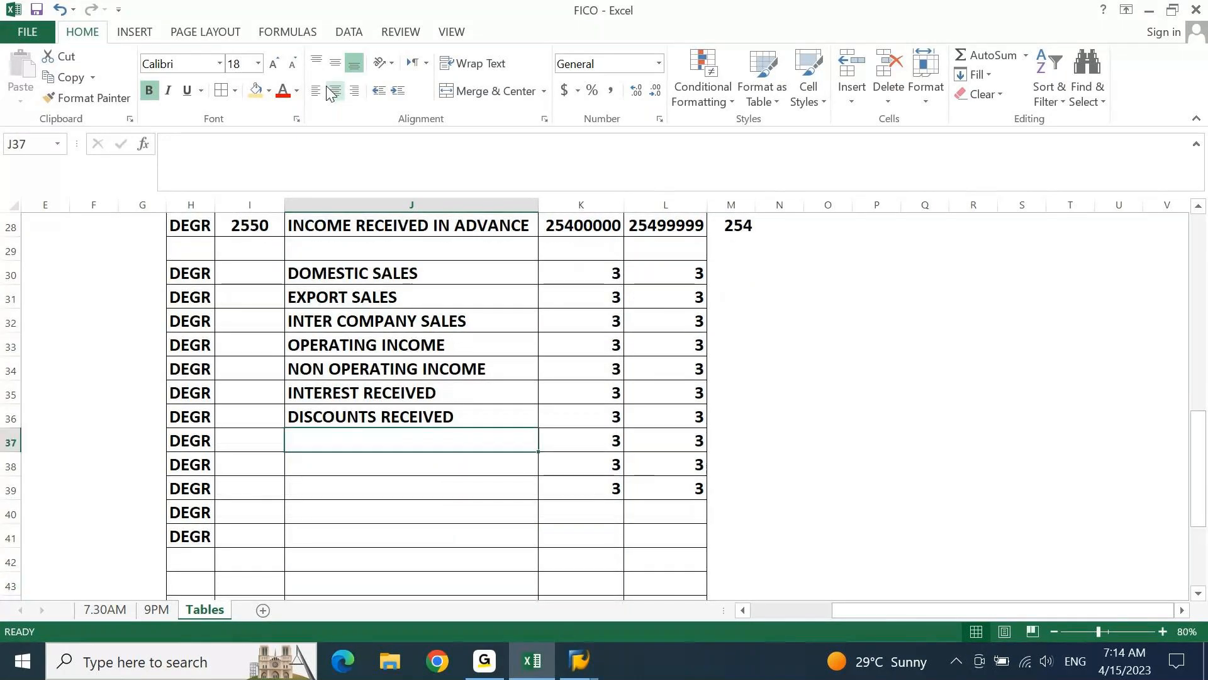
pyautogui.write('COMMI')
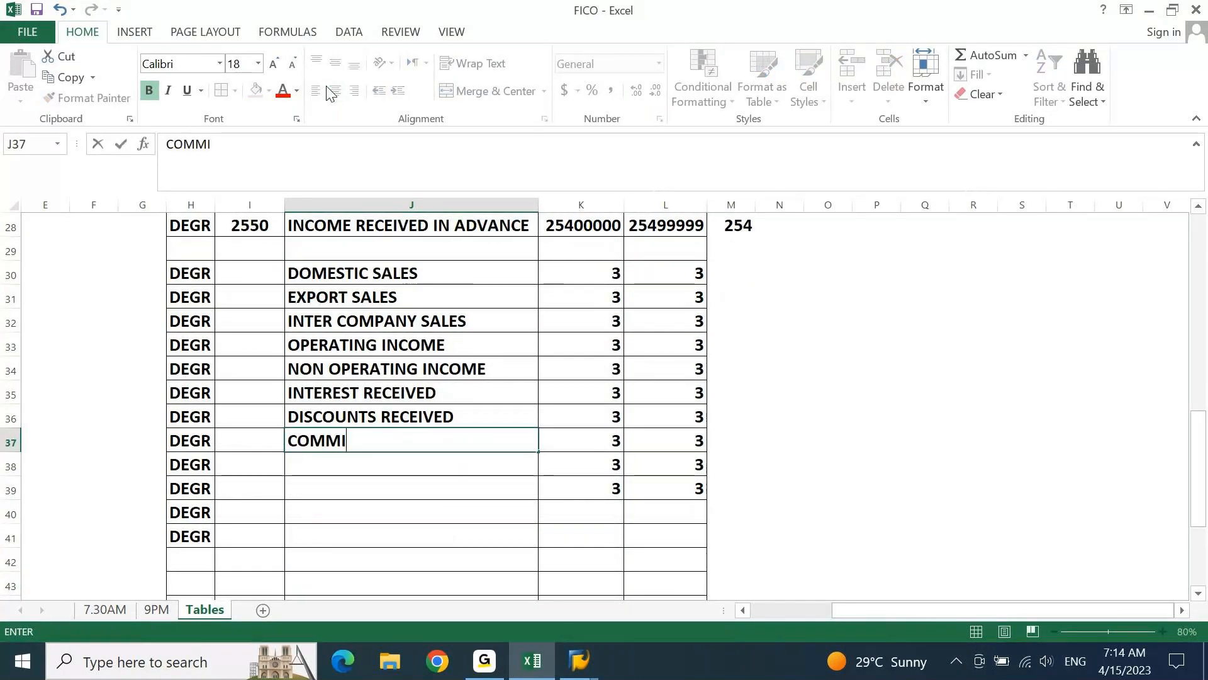
pyautogui.write('SSIONS RECE')
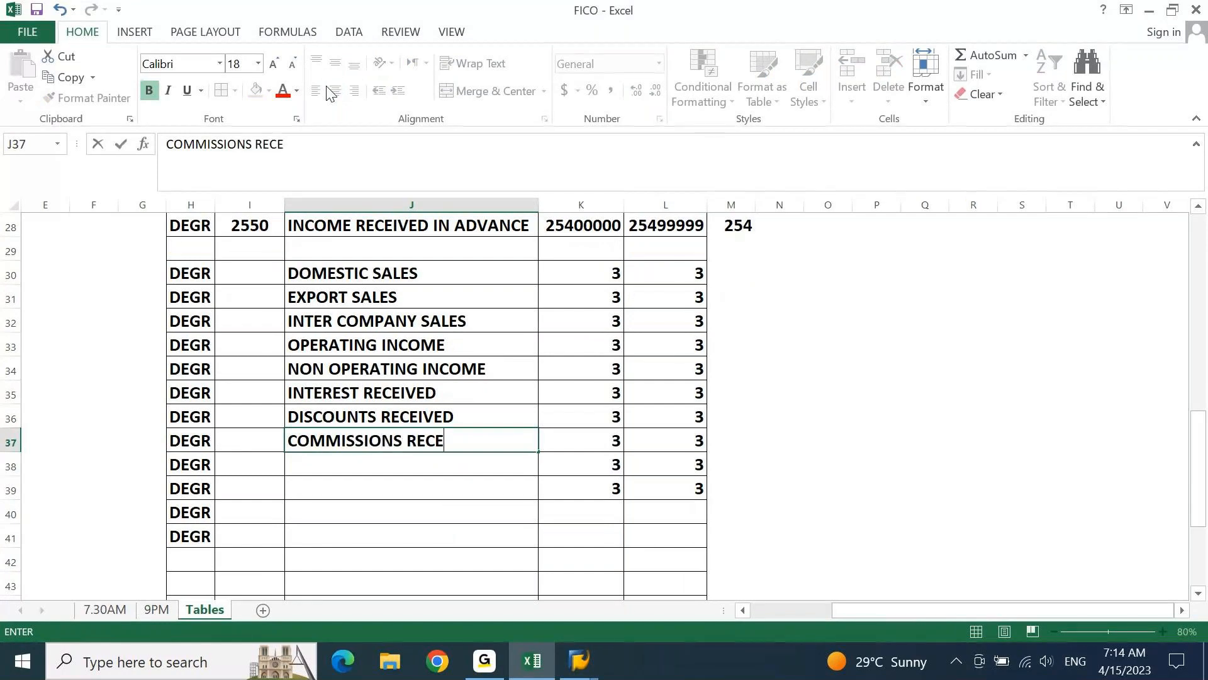
pyautogui.write('IVED')
pyautogui.press('Return')
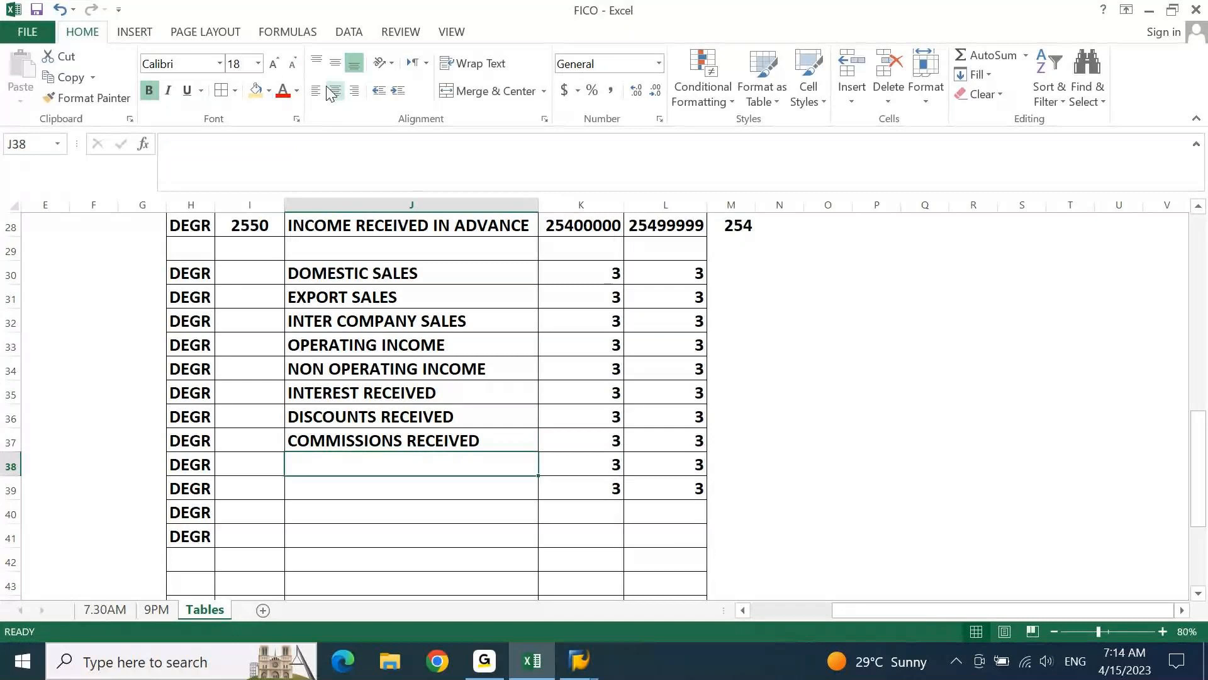
# Enter the group name MISCELLANEOUS INCOME in J38 and decline to continue the spelling check from the beginning of the sheet
pyautogui.write('MIS')
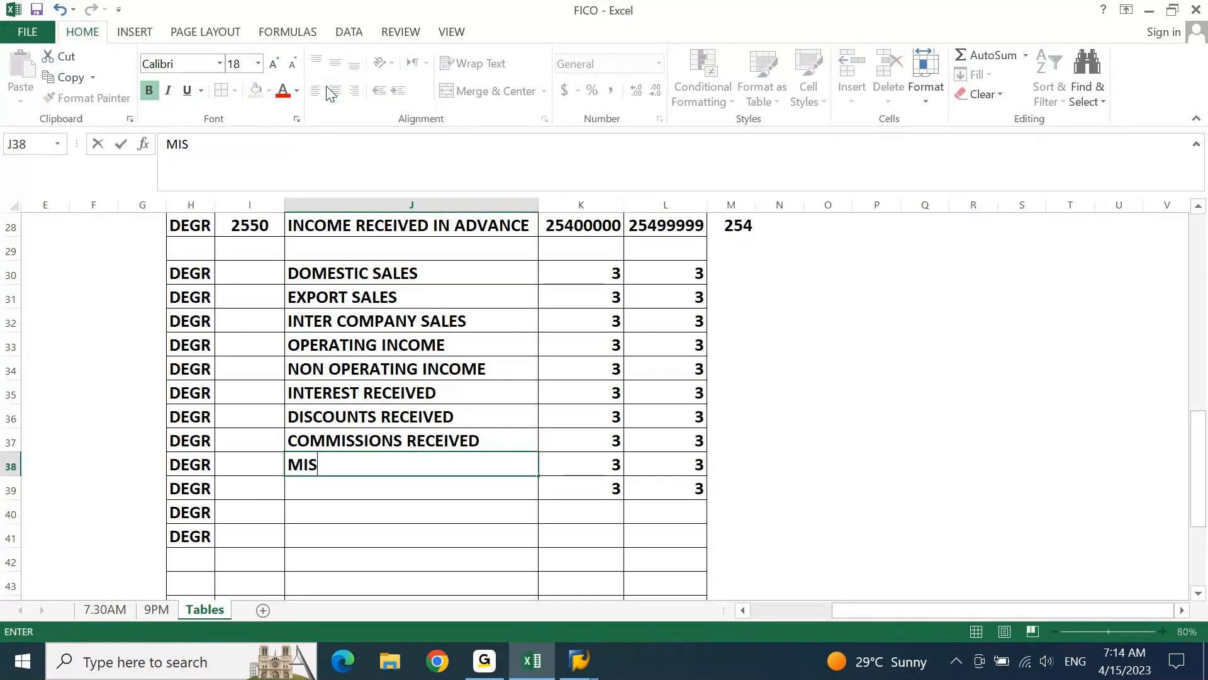
pyautogui.write('CELLANEOUS INCOE')
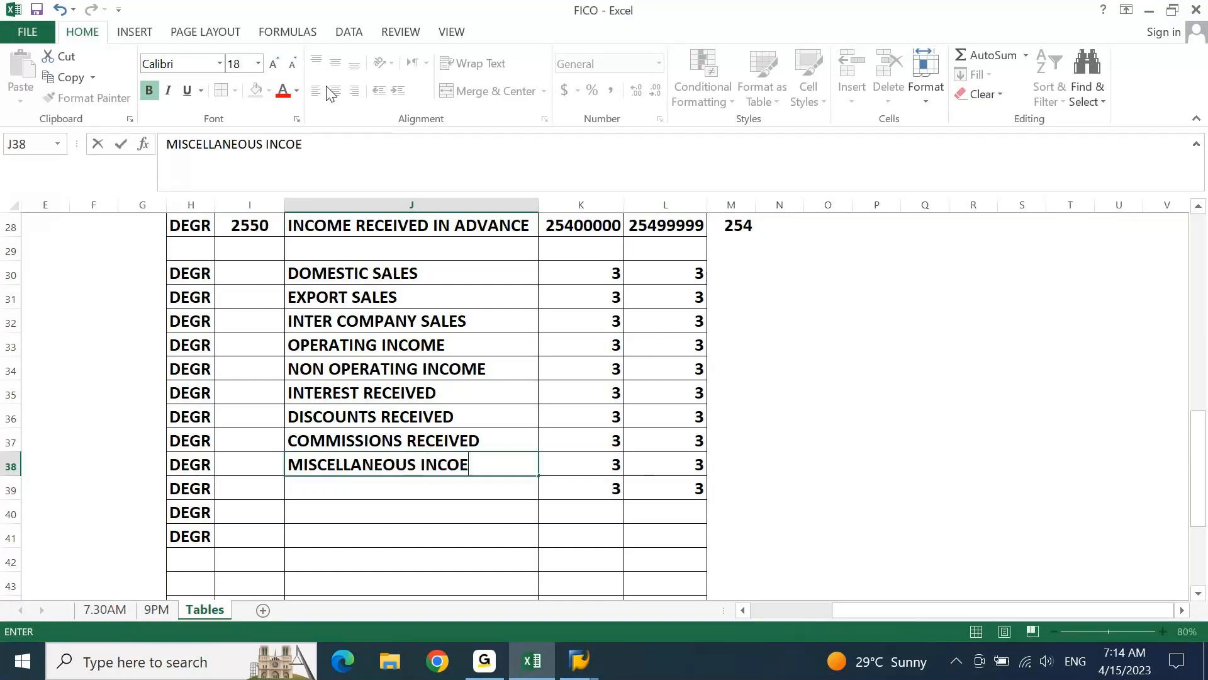
pyautogui.press('BackSpace')
pyautogui.write('ME')
pyautogui.press('Return')
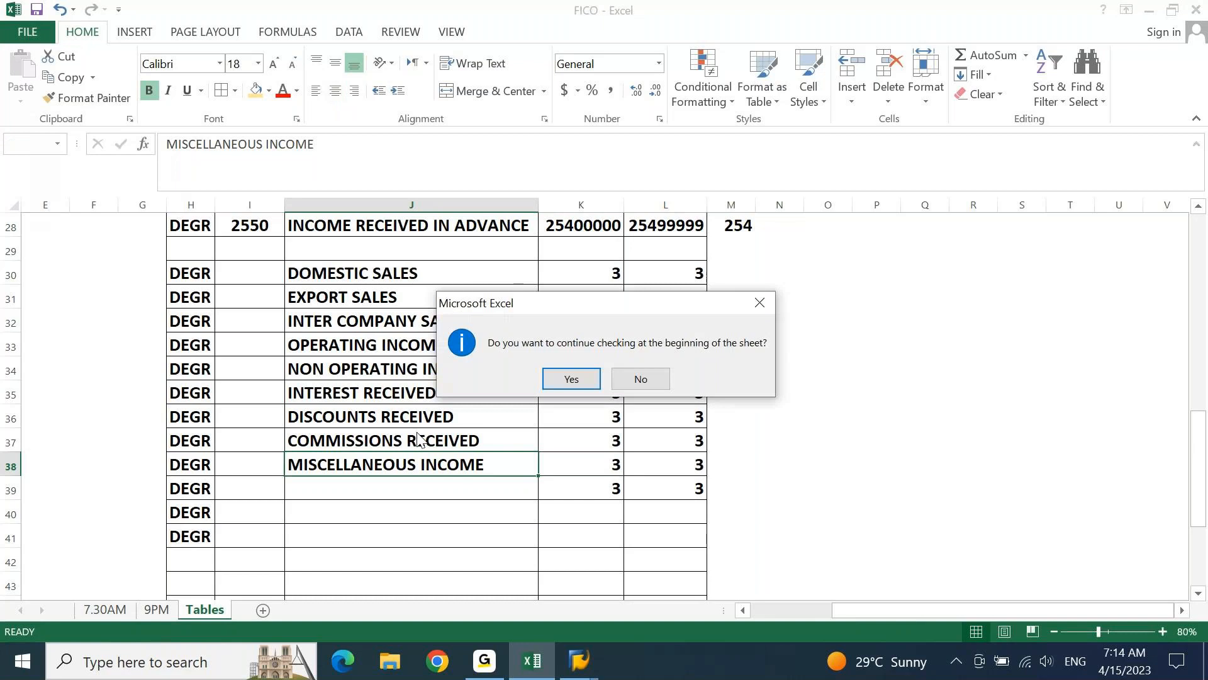
pyautogui.click(637, 381)
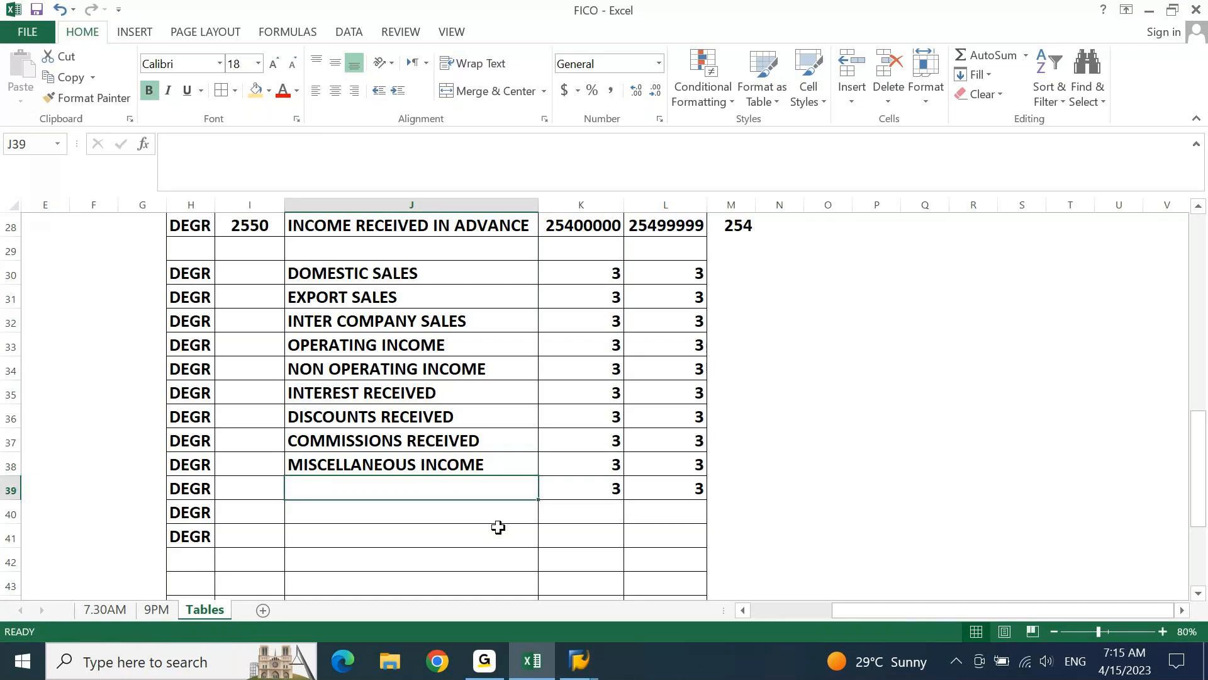
# Turn the computer's speaker volume down to 0
pyautogui.click(1041, 673)
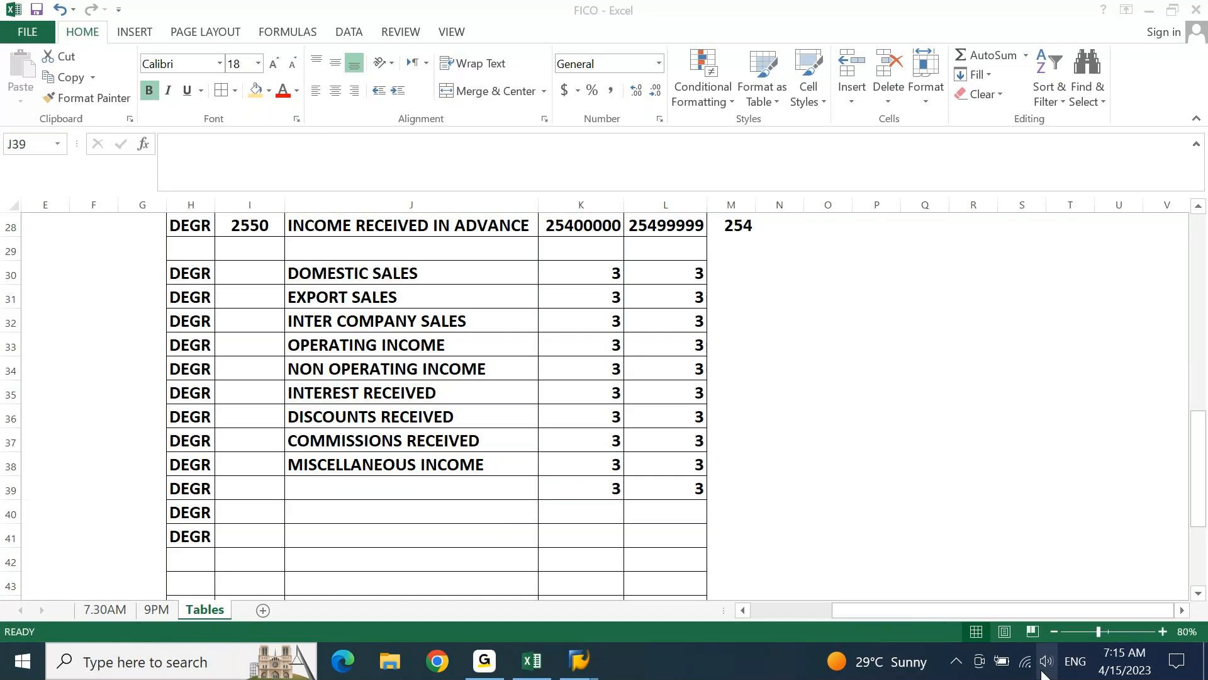
pyautogui.click(1047, 662)
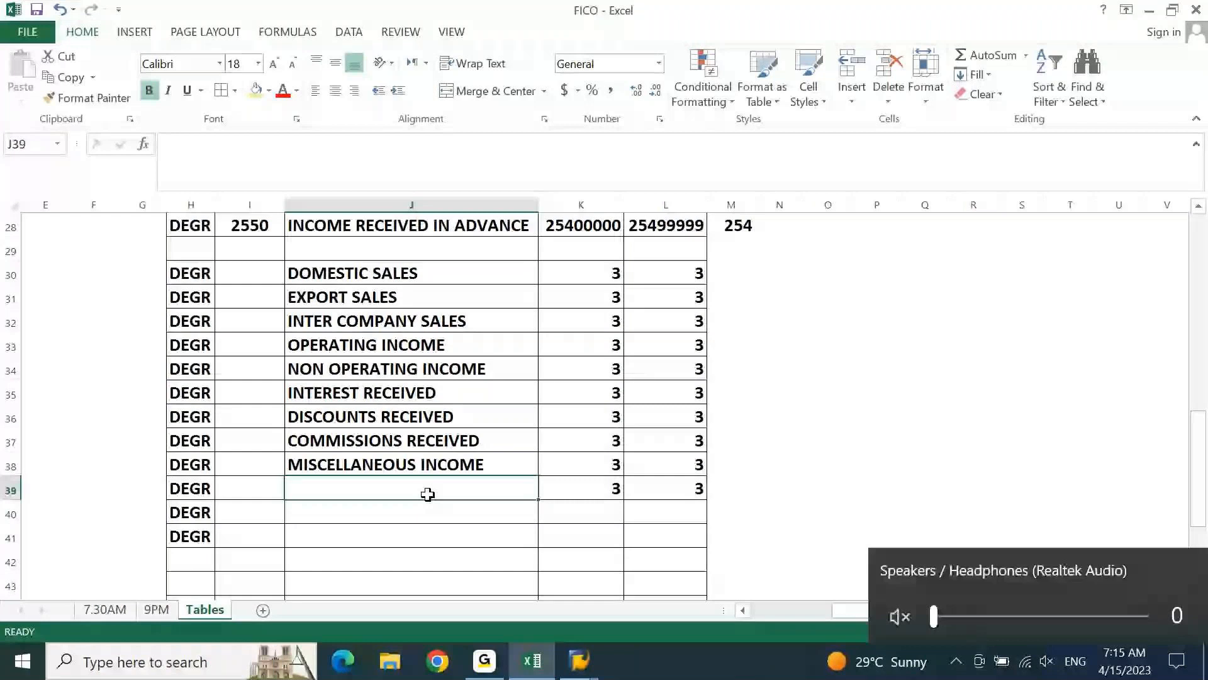
# Enter the group name SALE OF FIXED ASSETS in J39
pyautogui.click(428, 494)
pyautogui.write('SALE OF FIXE')
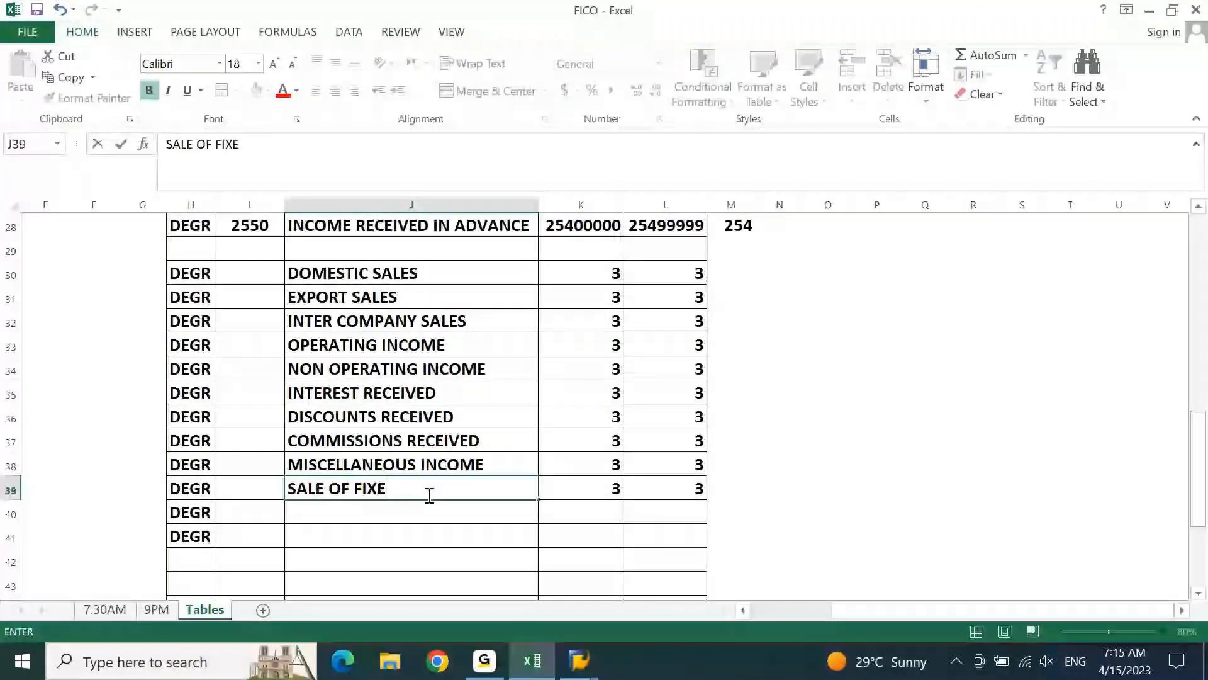
pyautogui.write('D ASS')
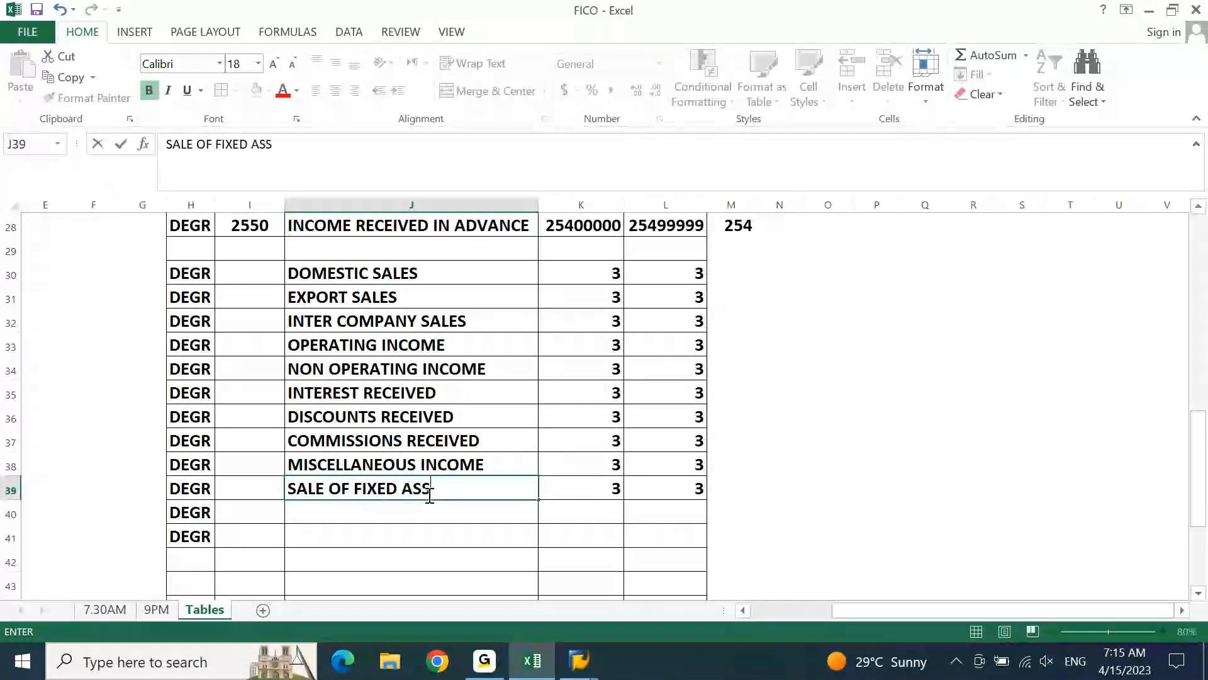
pyautogui.write('ETS')
pyautogui.press('Return')
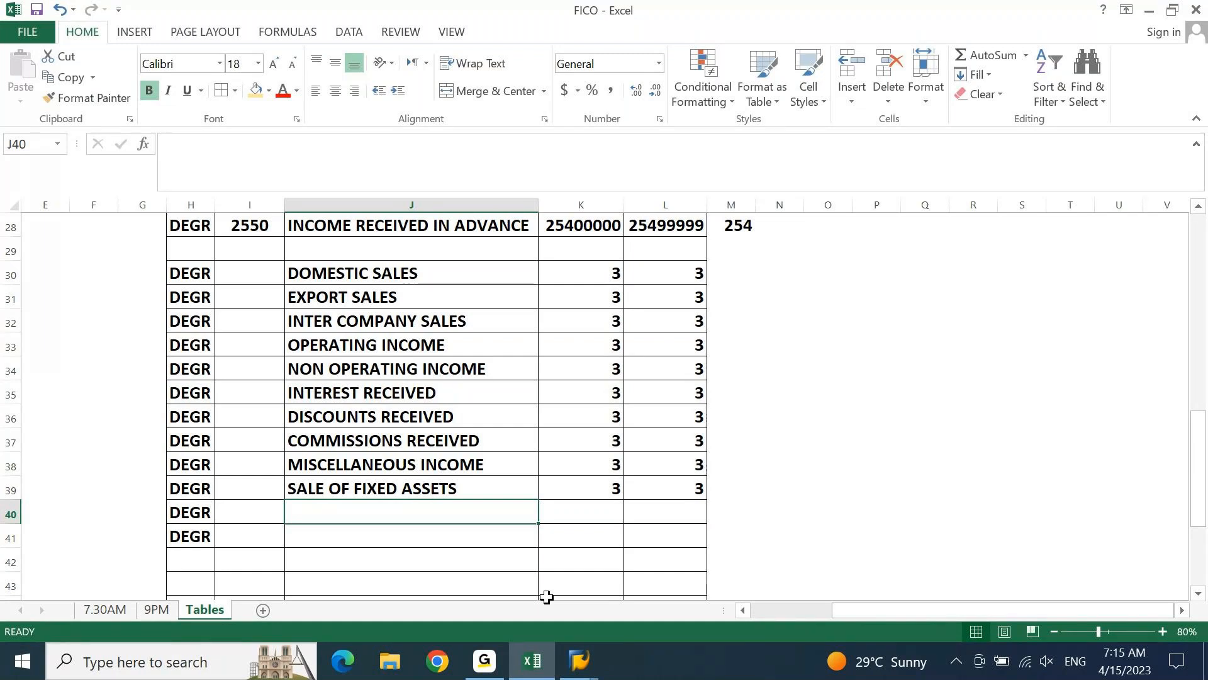
# Enter the group name FOREX ACCOUNTS in J40
pyautogui.write('FOREX')
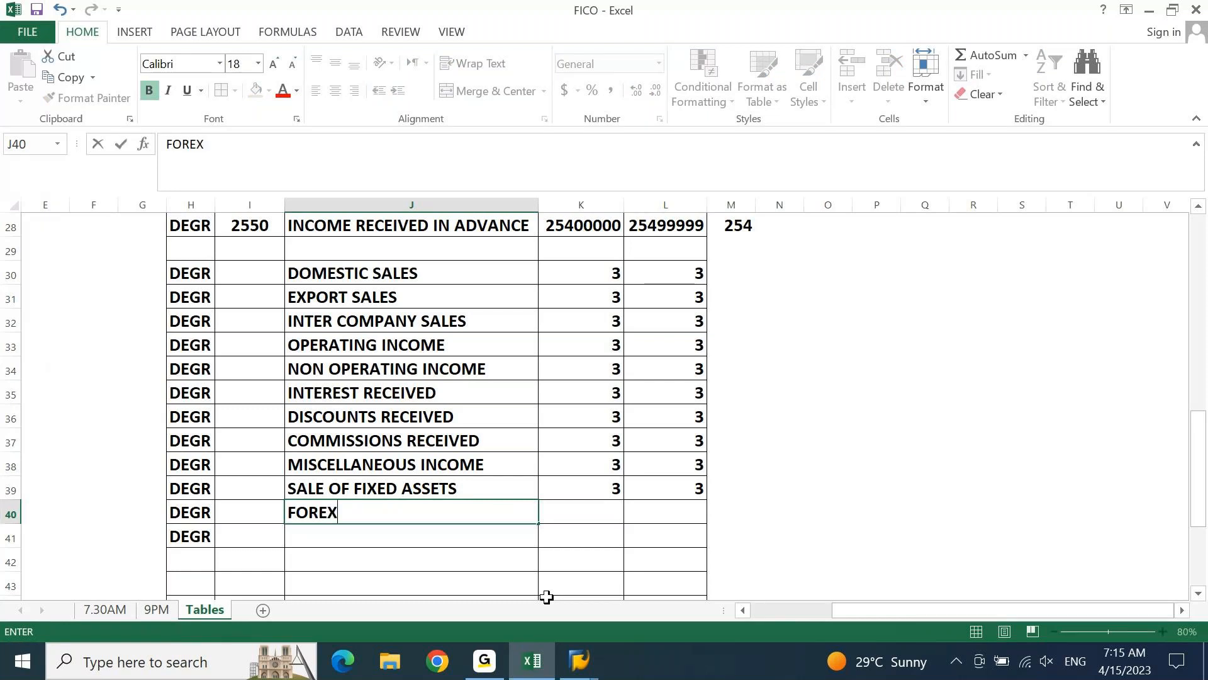
pyautogui.write(' ACCOUNTS')
pyautogui.press('Return')
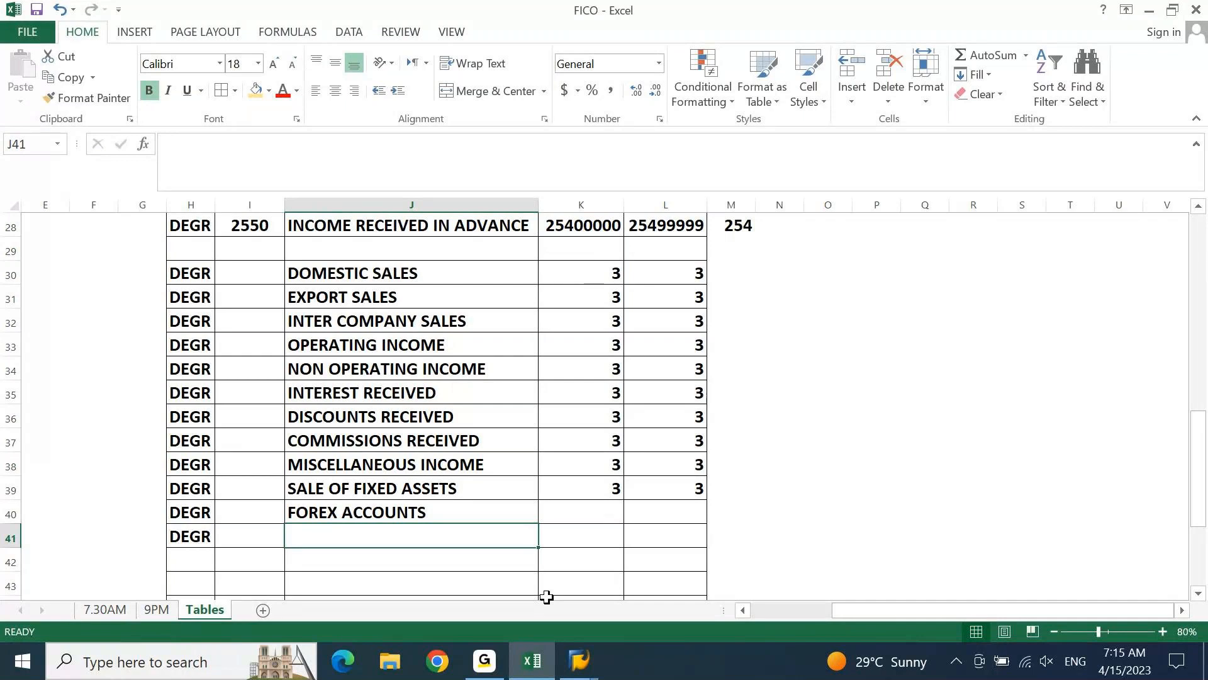
# Edit the group name in J40, replacing the word ACCOUNTS so it reads FOREX REALIZED INCOME
pyautogui.press('Up')
pyautogui.press('Right')
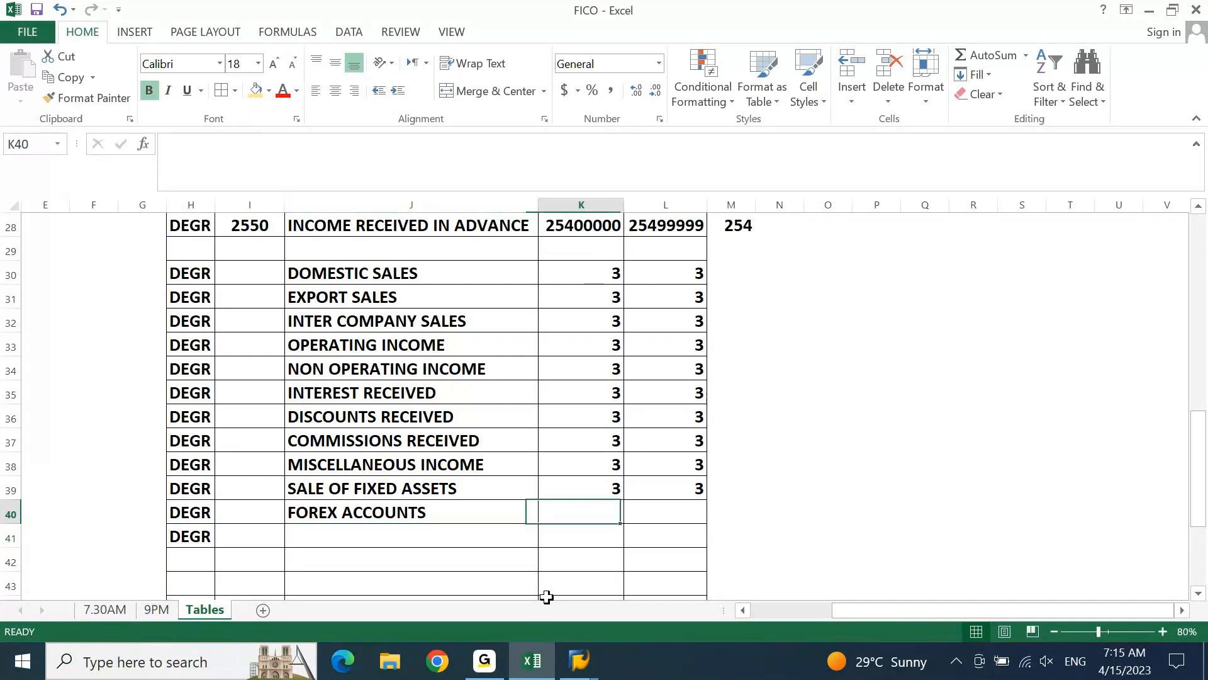
pyautogui.press('Left')
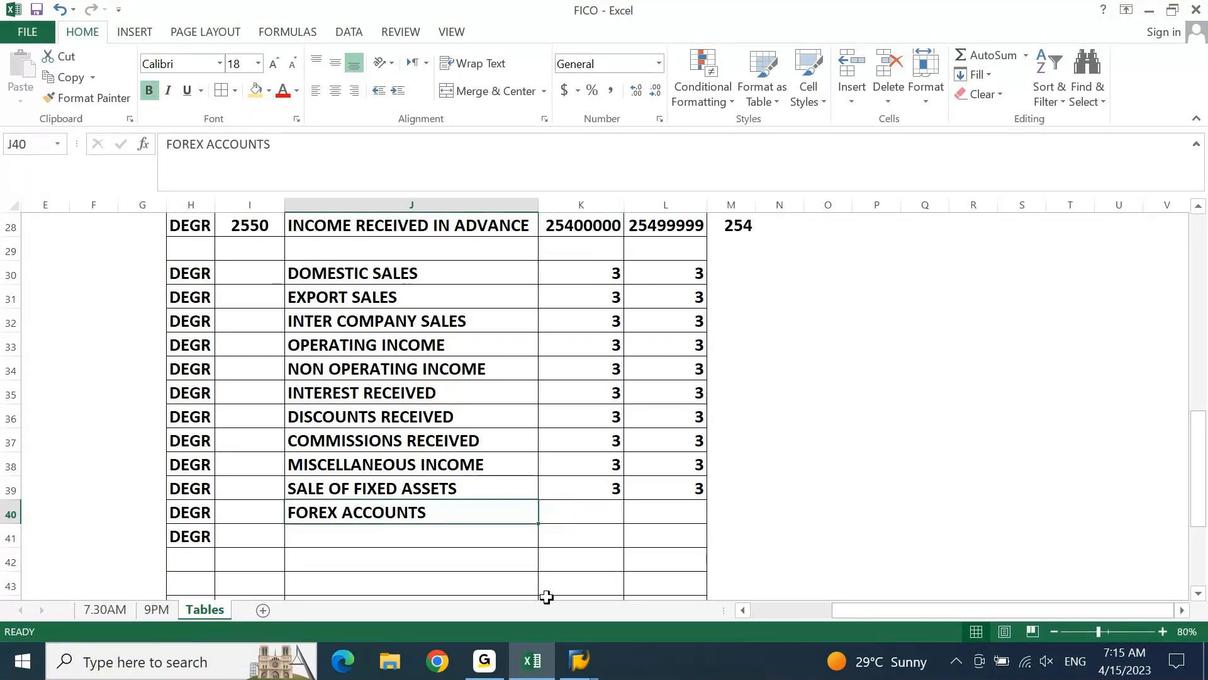
pyautogui.press('F2')
pyautogui.hotkey('ctrl', 'shift', 'Left')
pyautogui.write('REAL')
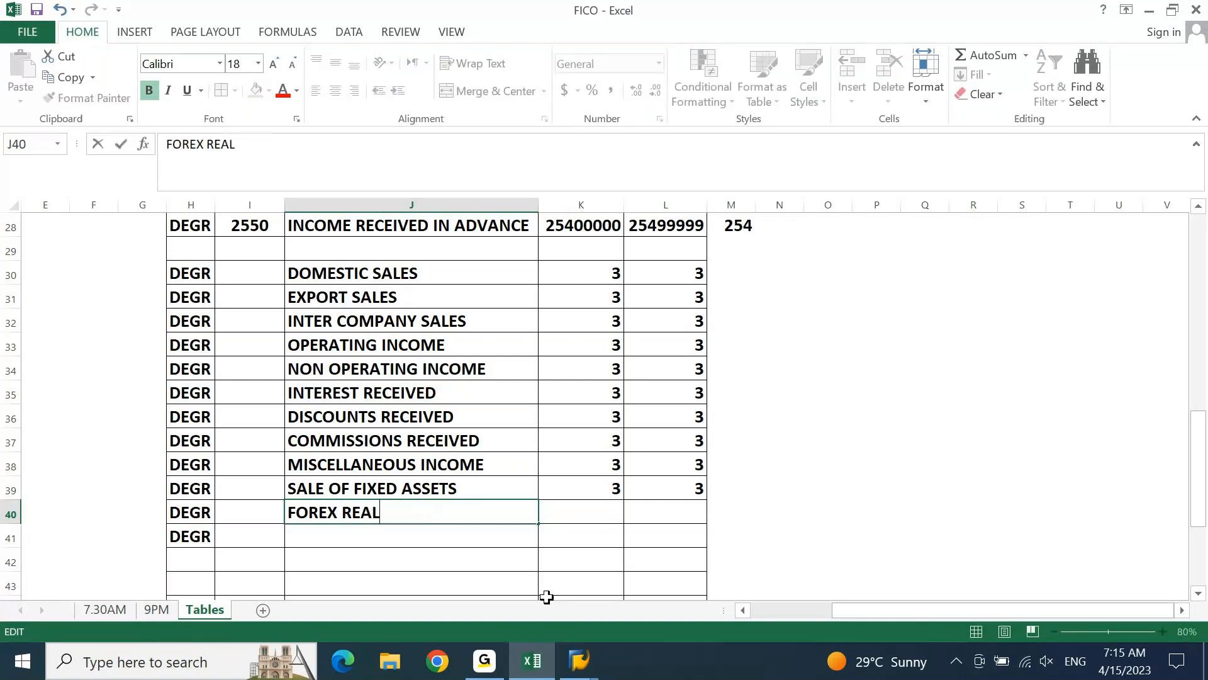
pyautogui.write('IZED IN')
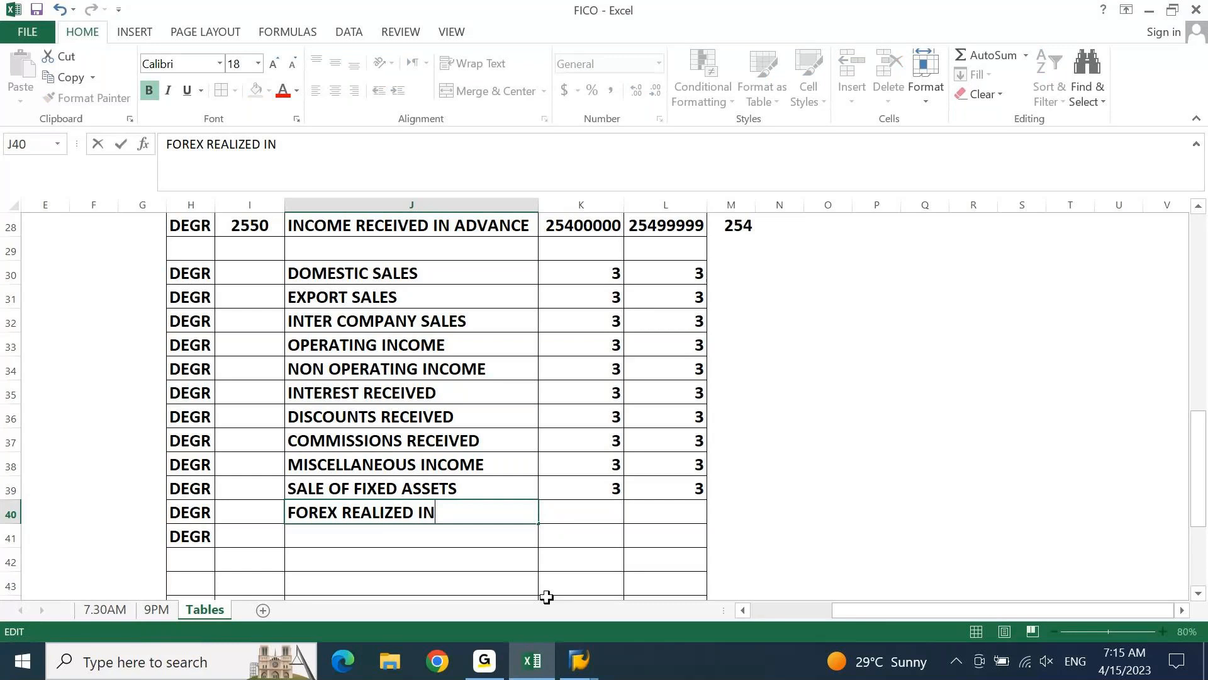
pyautogui.write('COME')
pyautogui.press('Return')
# Fill the group name from J40 down into J41 and edit the copy to FOREX UNREALIZED INCOME
pyautogui.hotkey('ctrl', 'd')
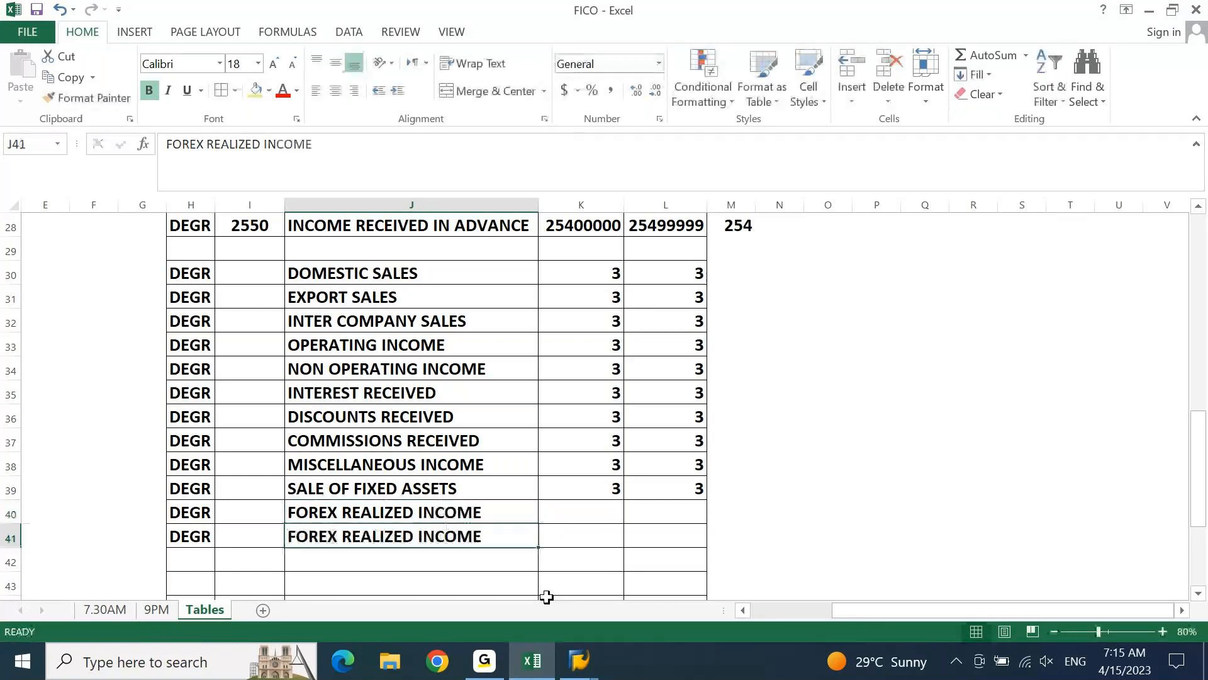
pyautogui.press('F2')
pyautogui.hotkey('ctrl', 'Left')
pyautogui.hotkey('ctrl', 'Left')
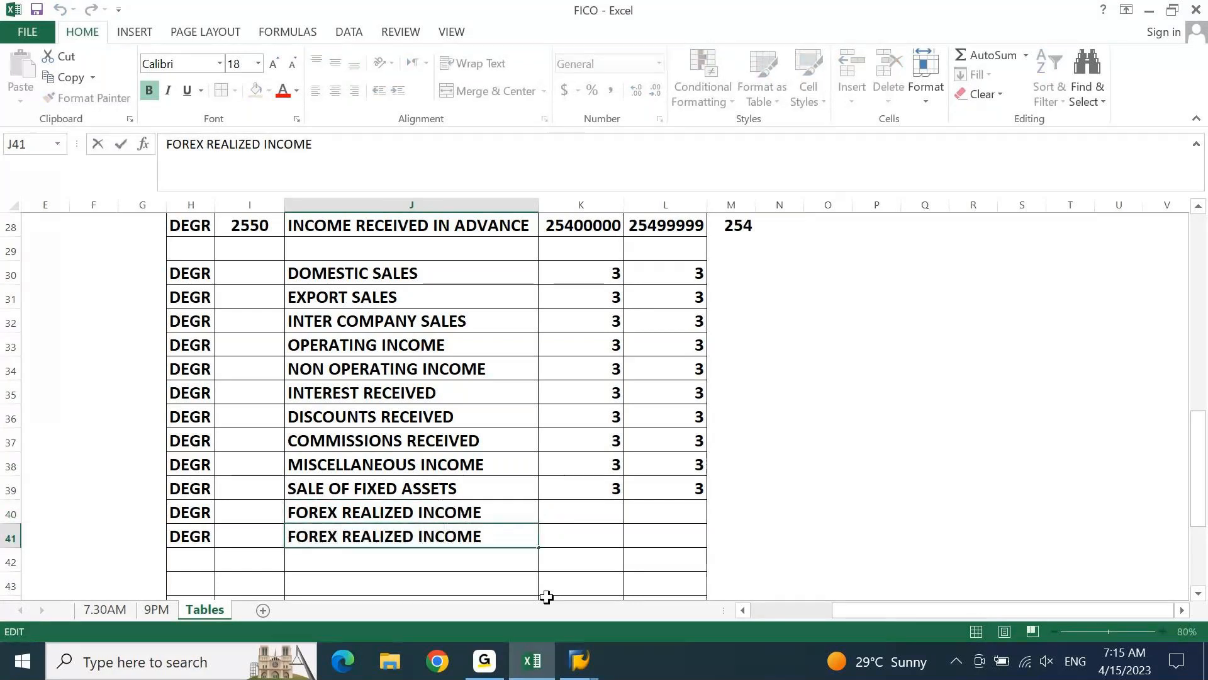
pyautogui.write('UN')
pyautogui.press('Return')
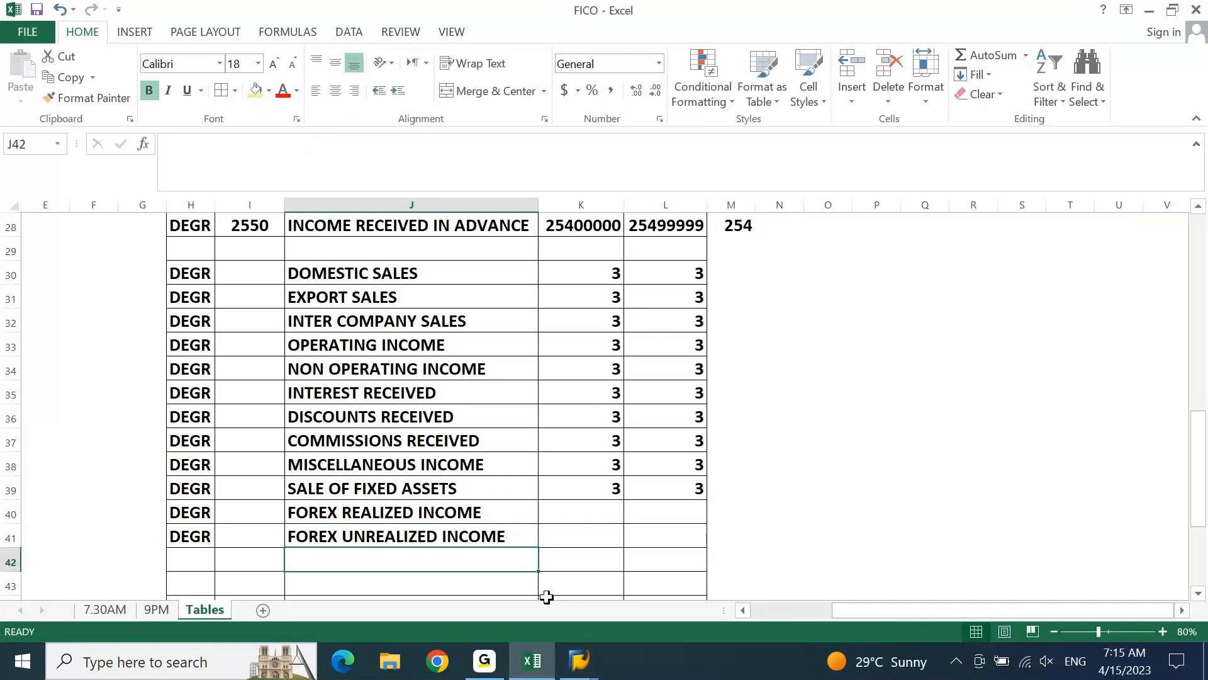
pyautogui.press('Down')
pyautogui.press('Down')
pyautogui.press('Down')
pyautogui.press('Down')
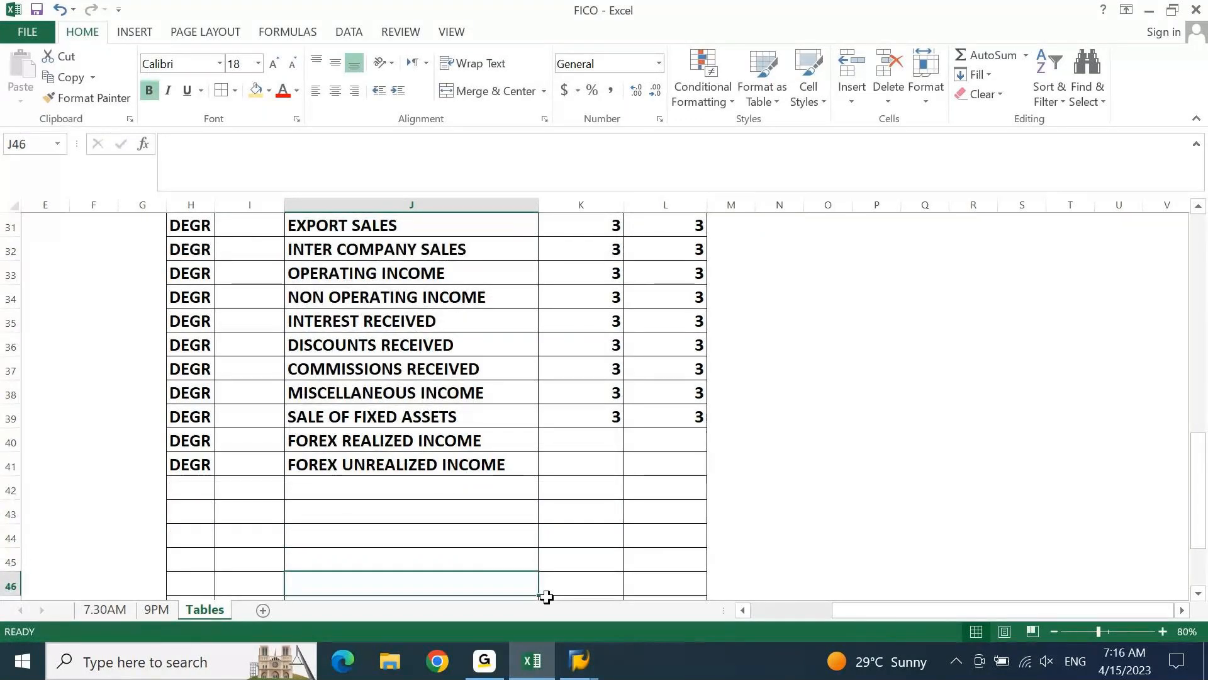
pyautogui.hotkey('ctrl', 'Up')
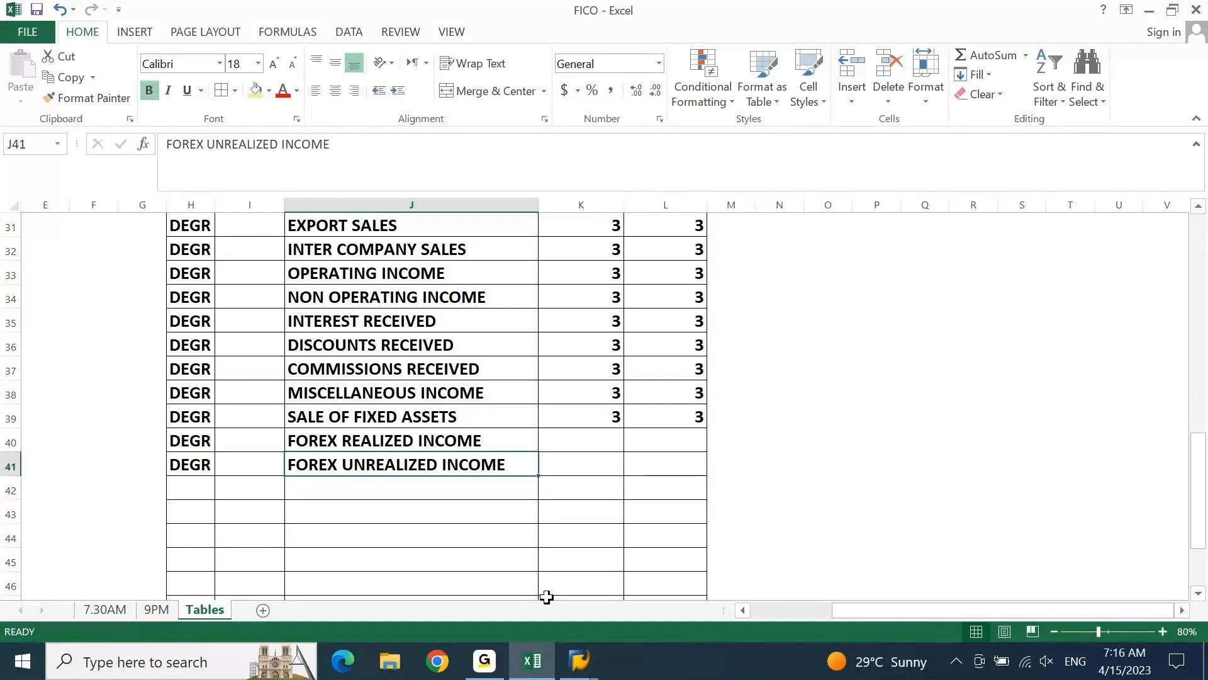
# Enter the group name PROFIT ON SALES in J42, below FOREX UNREALIZED INCOME
pyautogui.press('Down')
pyautogui.write('PRO')
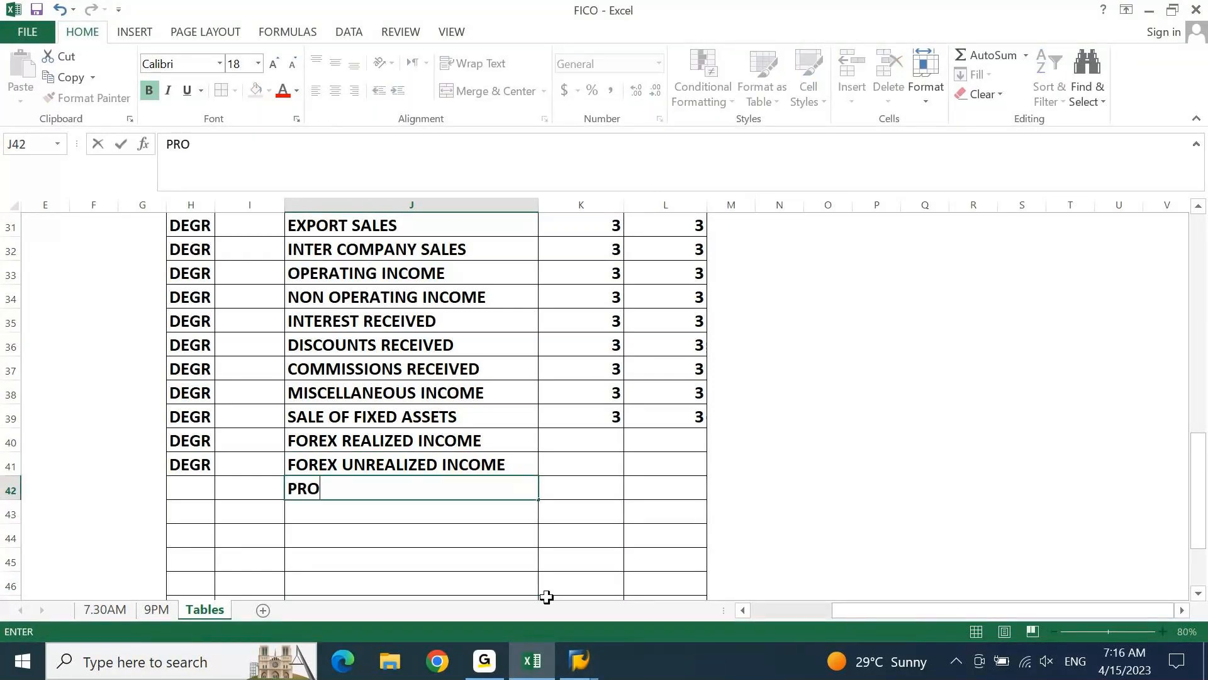
pyautogui.write('FIT ON SALE')
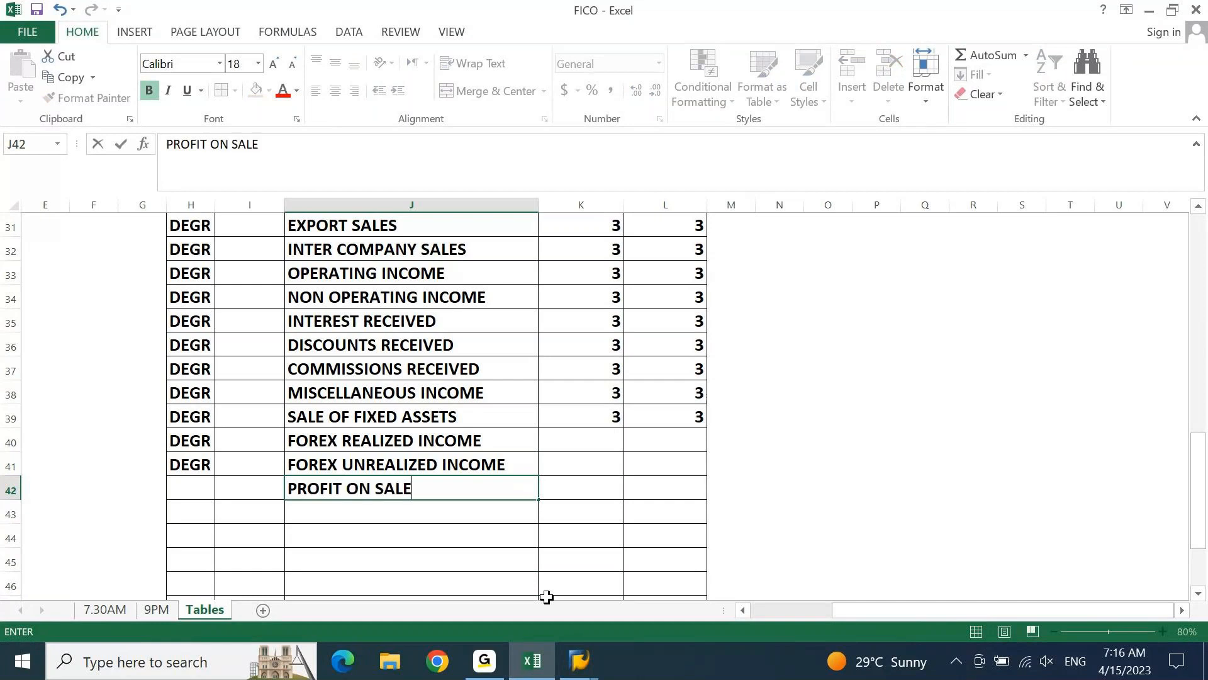
pyautogui.write('S')
pyautogui.press('Return')
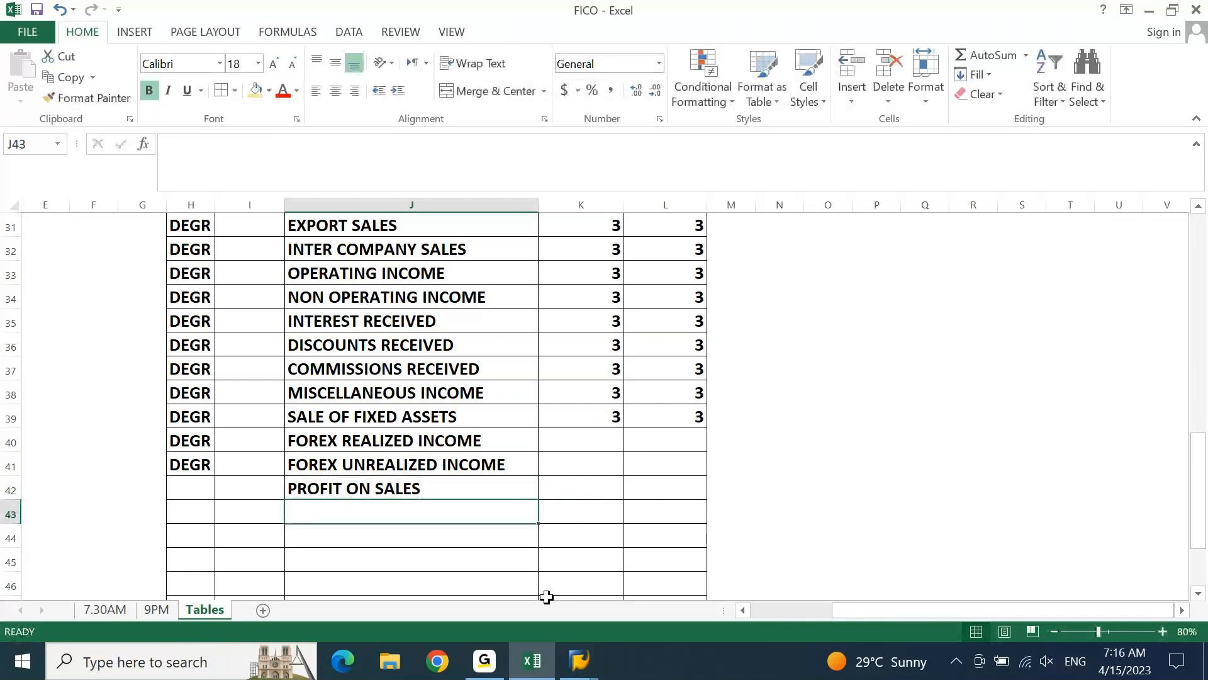
# Fill the chart of accounts code DEGR down into H42 for the PROFIT ON SALES row
pyautogui.press('Up')
pyautogui.press('Left')
pyautogui.press('Left')
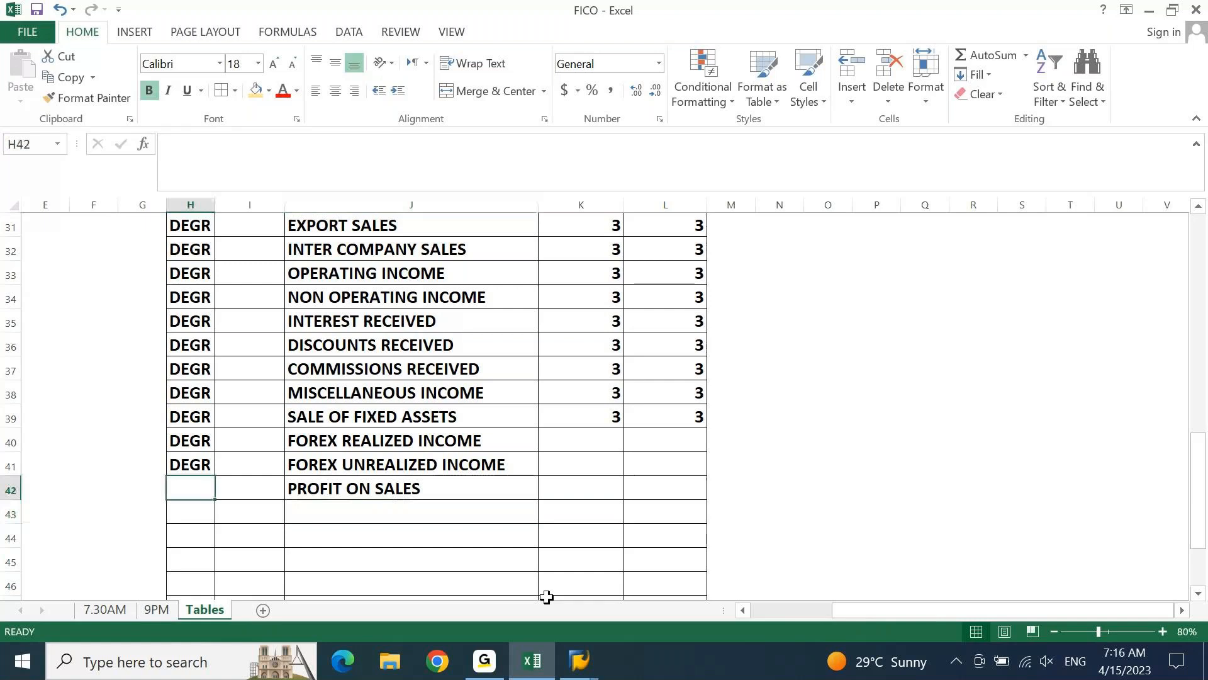
pyautogui.hotkey('ctrl', 'd')
# Fill the value 3 from K39:L39 down through row 42 in both columns
pyautogui.press('Right')
pyautogui.press('Right')
pyautogui.press('Right')
pyautogui.hotkey('shift', 'Right')
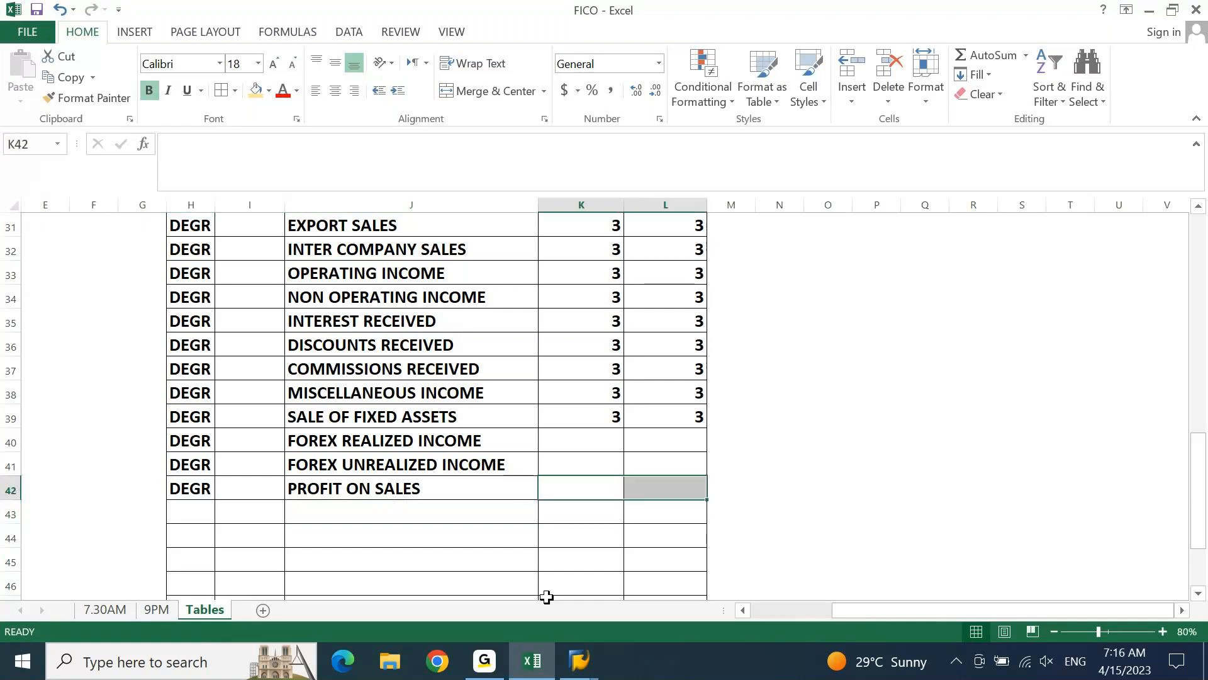
pyautogui.hotkey('shift', 'Up')
pyautogui.hotkey('shift', 'Up')
pyautogui.hotkey('shift', 'Up')
pyautogui.hotkey('ctrl', 'd')
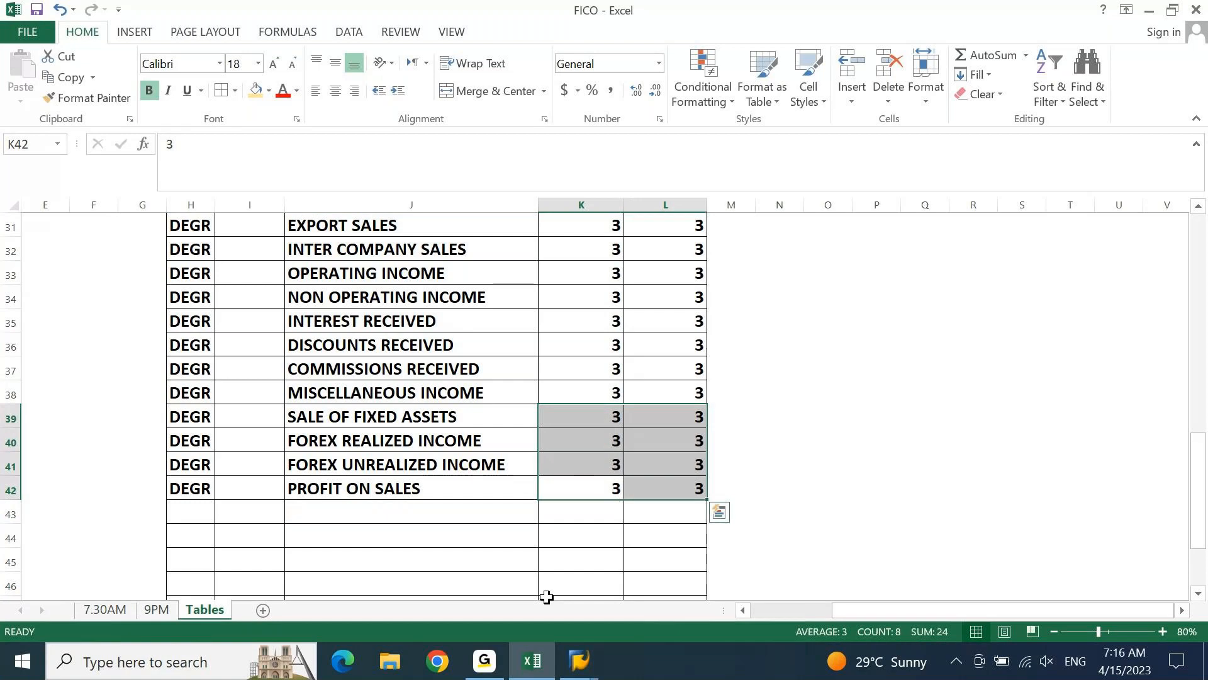
# Enter the codes 31, 32 and 33 in M30:M32 beside the domestic, export and inter company sales groups
pyautogui.press('Left')
pyautogui.hotkey('ctrl', 'Up')
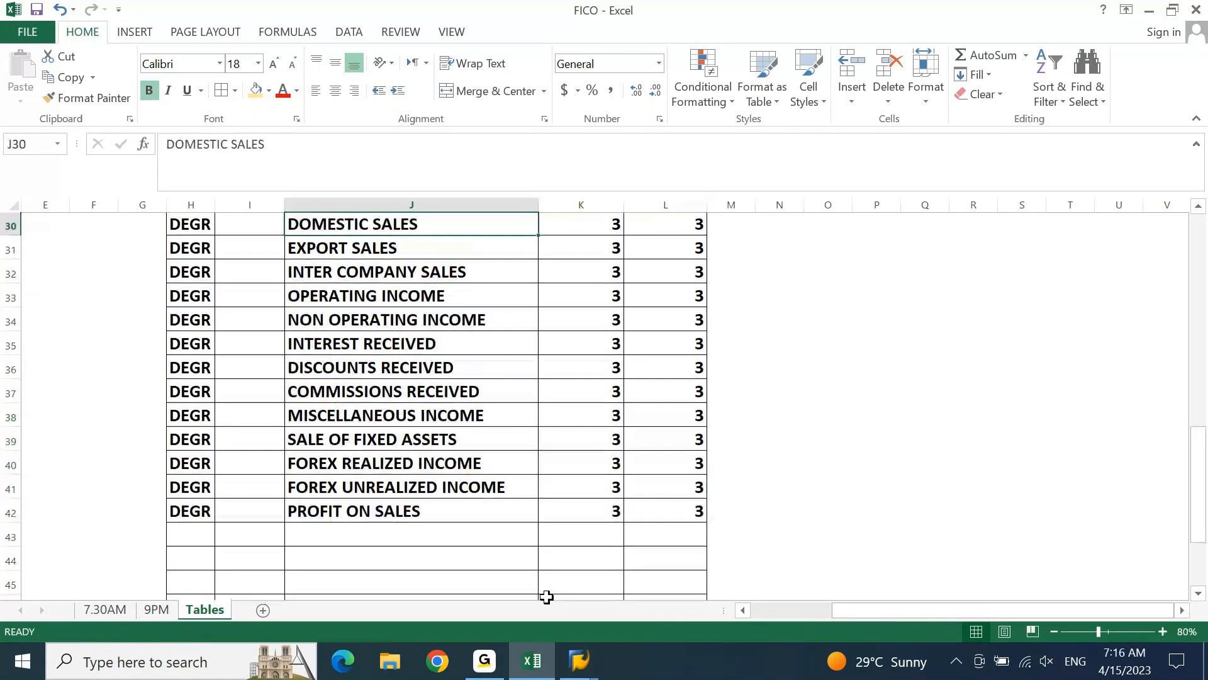
pyautogui.press('Up')
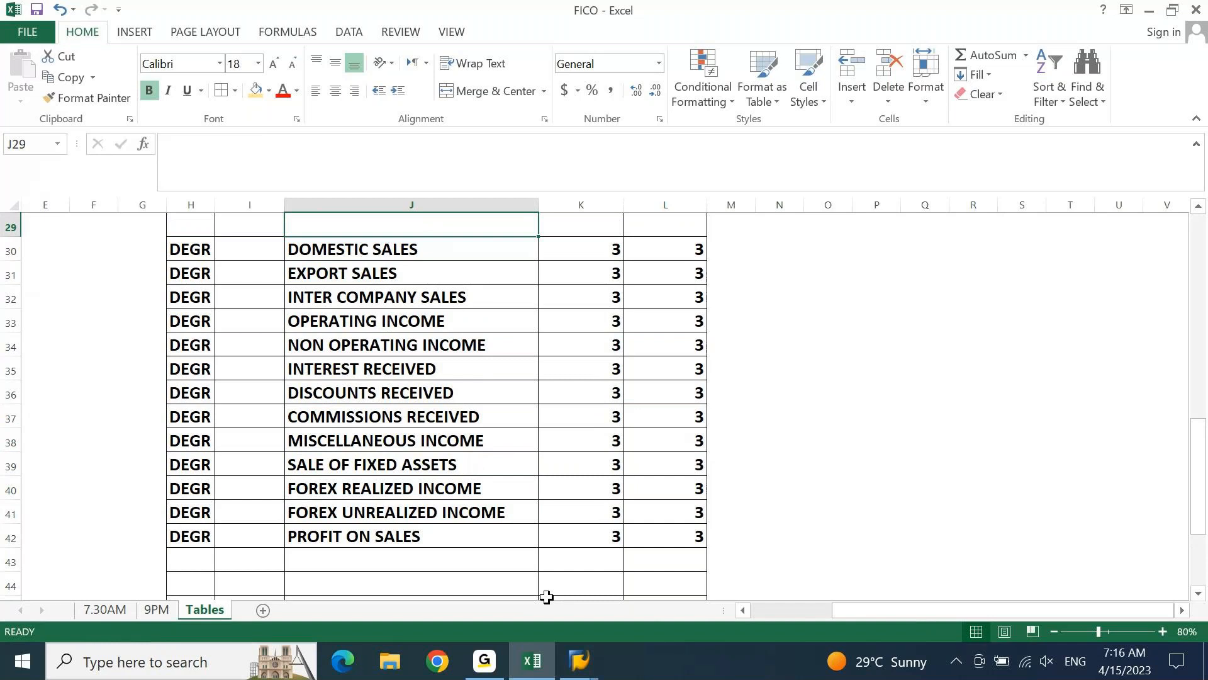
pyautogui.press('Down')
pyautogui.press('Right')
pyautogui.press('Right')
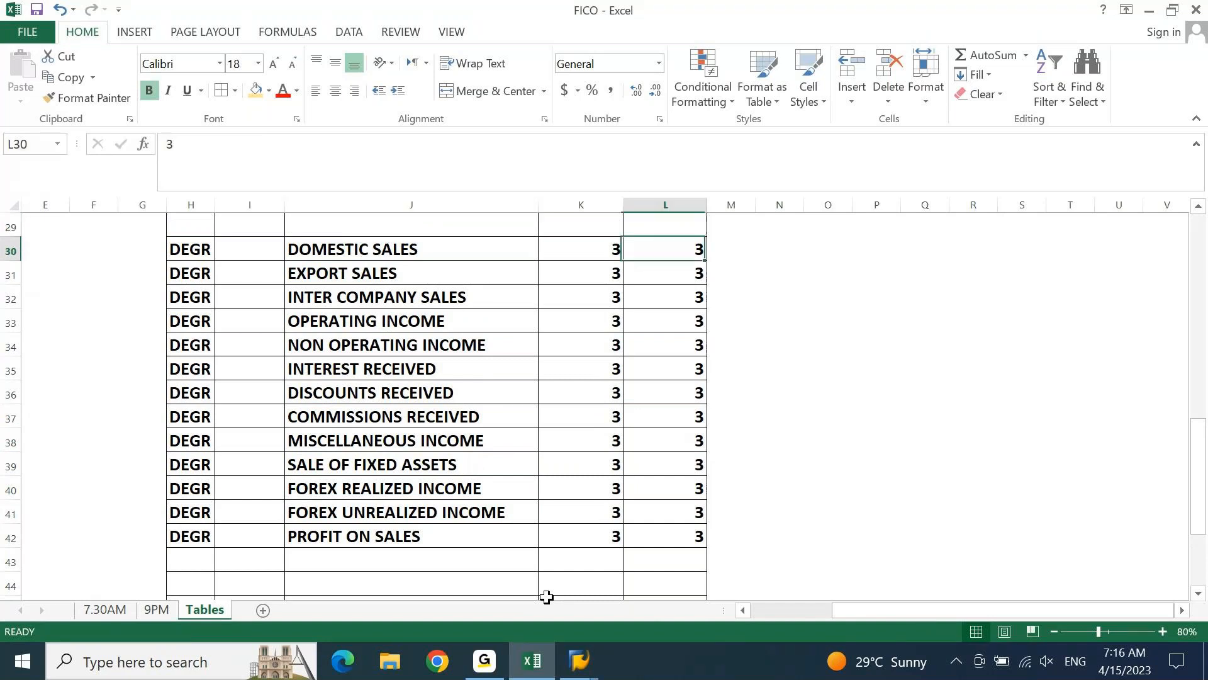
pyautogui.press('Right')
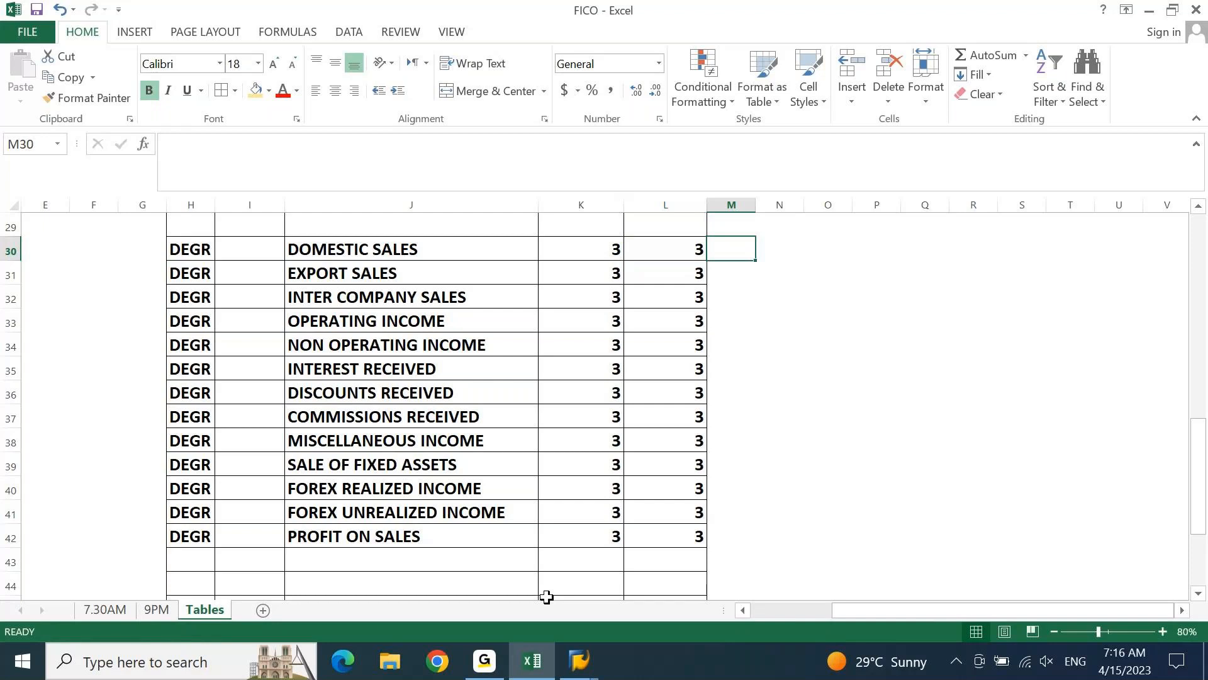
pyautogui.press('Left')
pyautogui.press('Right')
pyautogui.write('31')
pyautogui.press('Return')
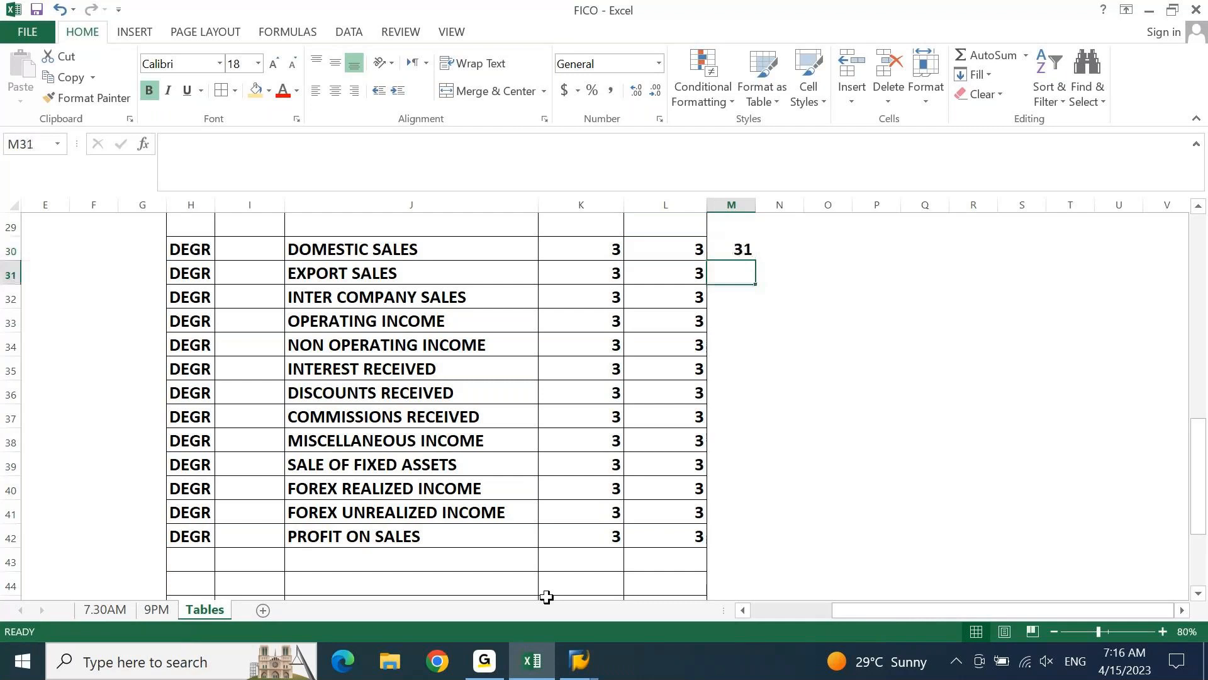
pyautogui.write('32')
pyautogui.press('Return')
pyautogui.write('33')
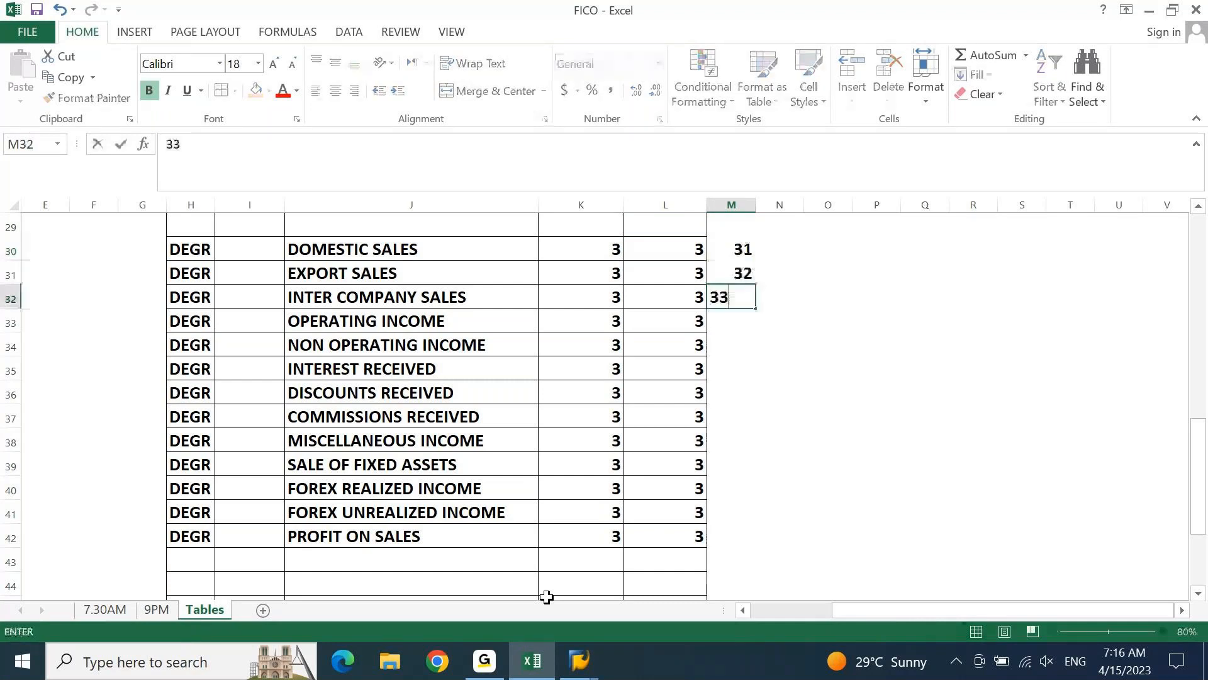
pyautogui.press('Return')
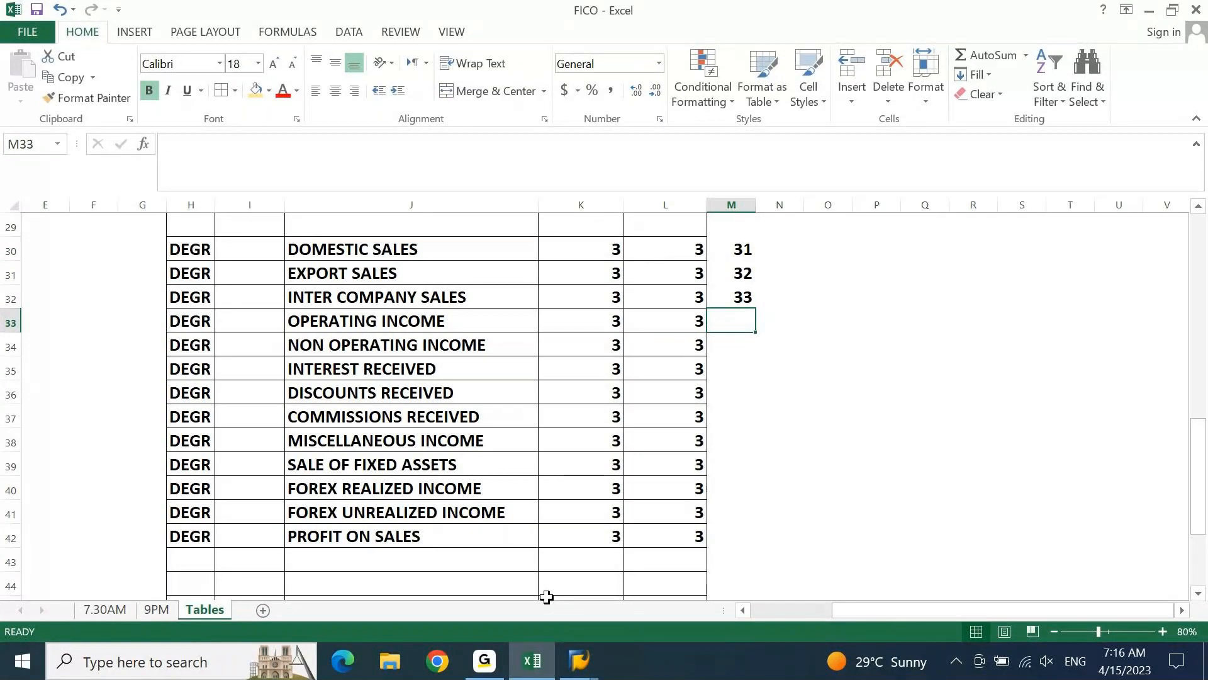
# Set the codes in M30:M32 to 311, 312 and 313 for the three sales groups
pyautogui.press('Up')
pyautogui.press('Up')
pyautogui.press('Up')
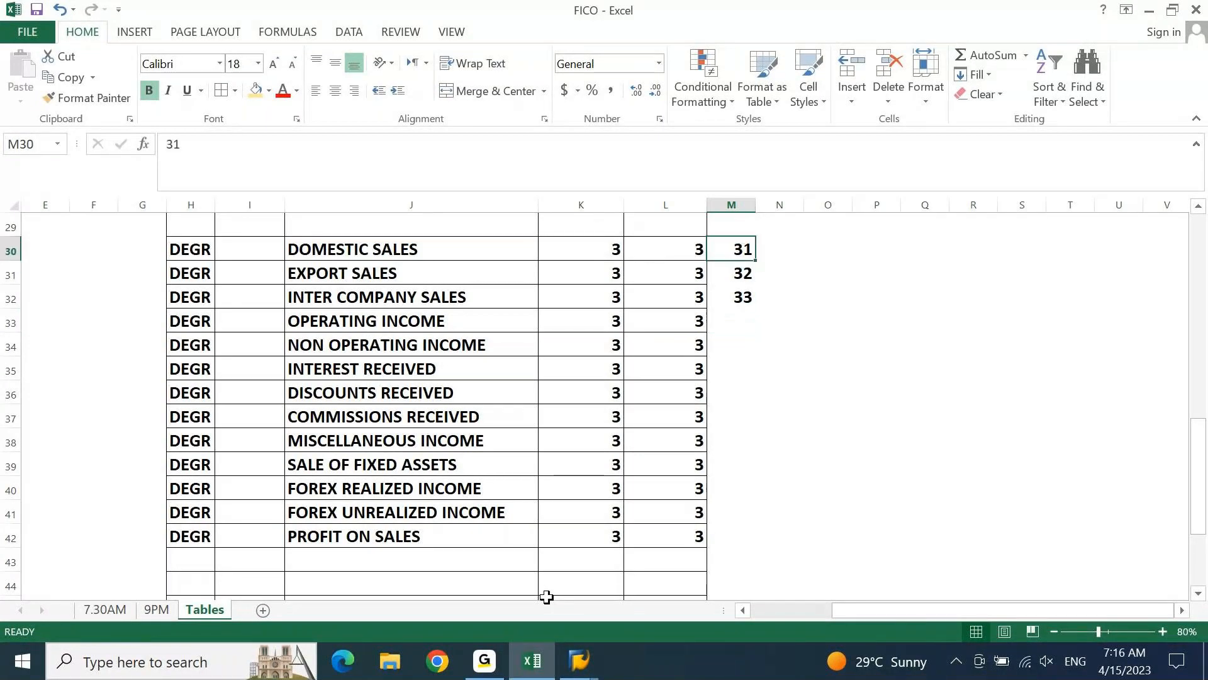
pyautogui.write('311')
pyautogui.press('Return')
pyautogui.write('3')
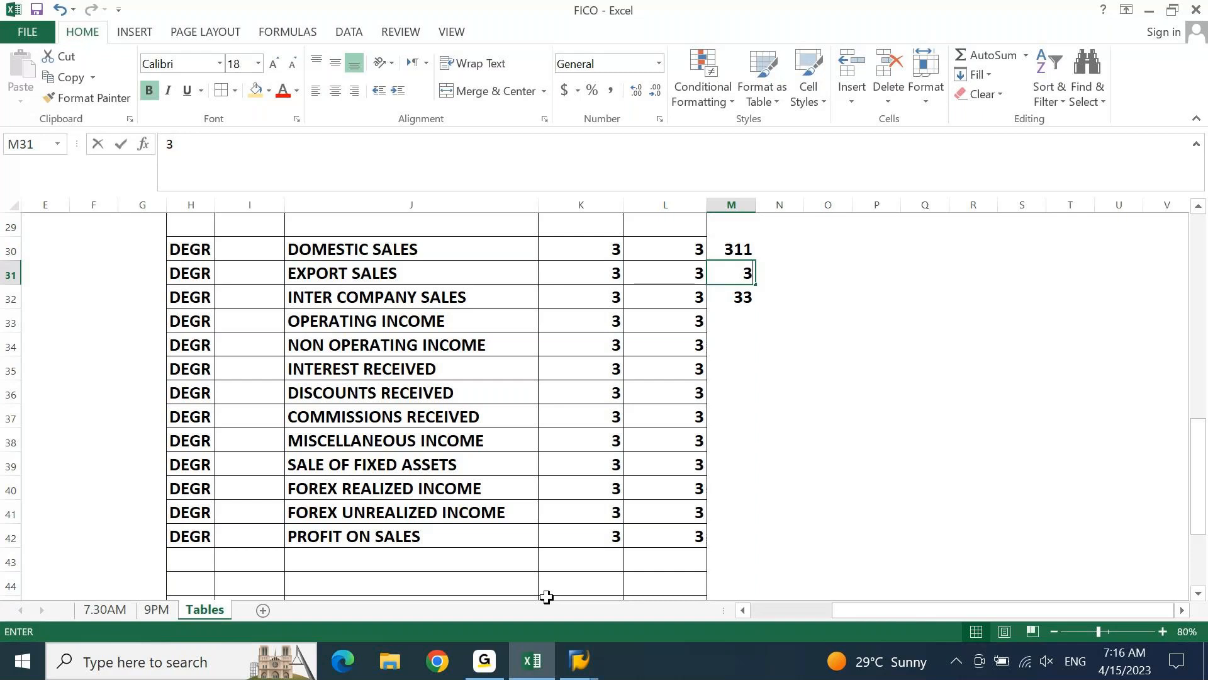
pyautogui.write('12')
pyautogui.press('Return')
pyautogui.write('313')
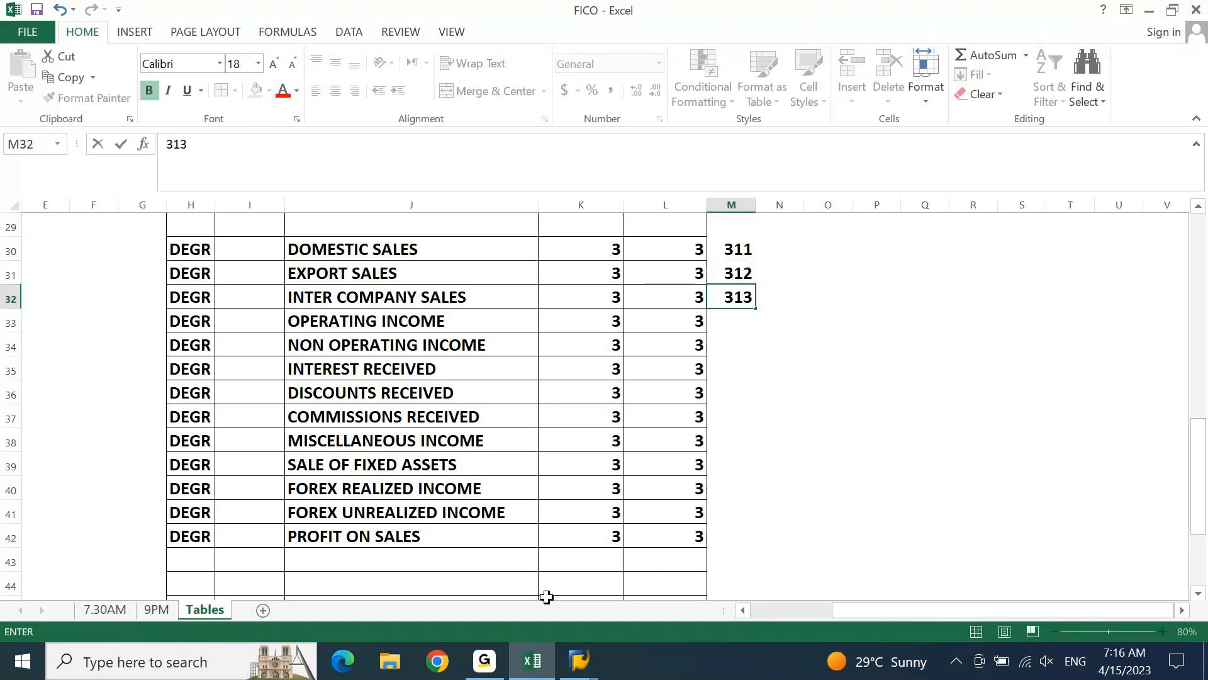
pyautogui.press('Return')
# Enter the code 314 in M39 beside SALE OF FIXED ASSETS
pyautogui.press('Down')
pyautogui.press('Down')
pyautogui.press('Down')
pyautogui.press('Down')
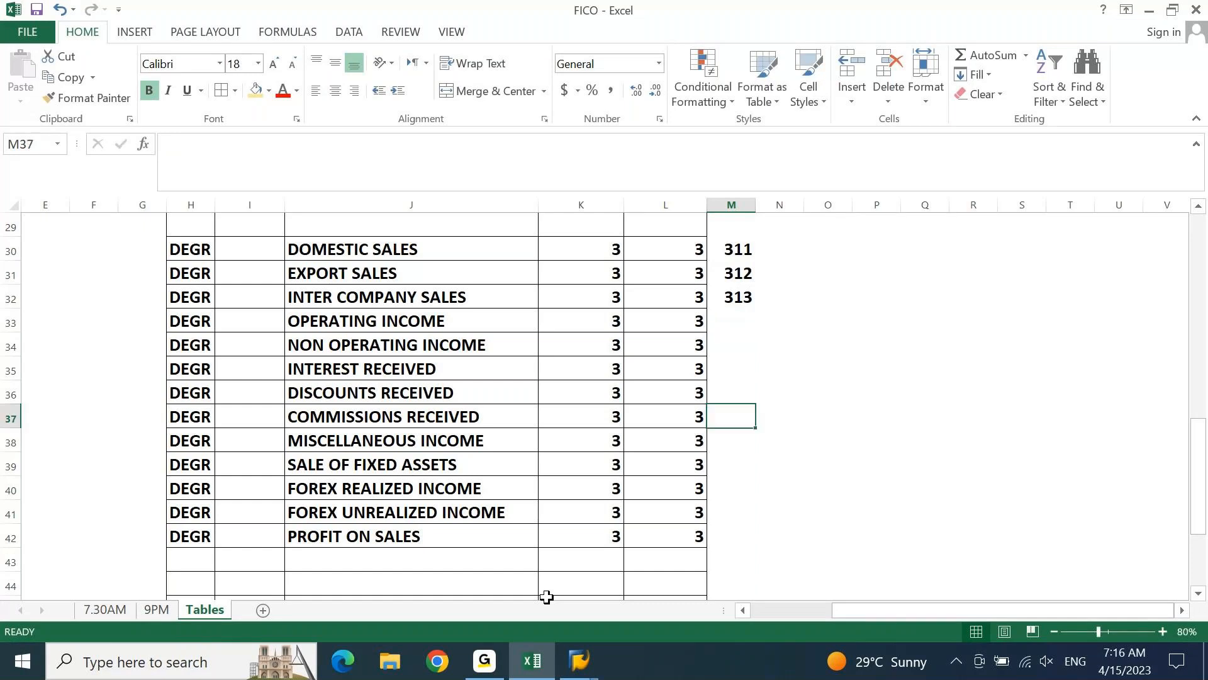
pyautogui.press('Down')
pyautogui.press('Down')
pyautogui.write('4')
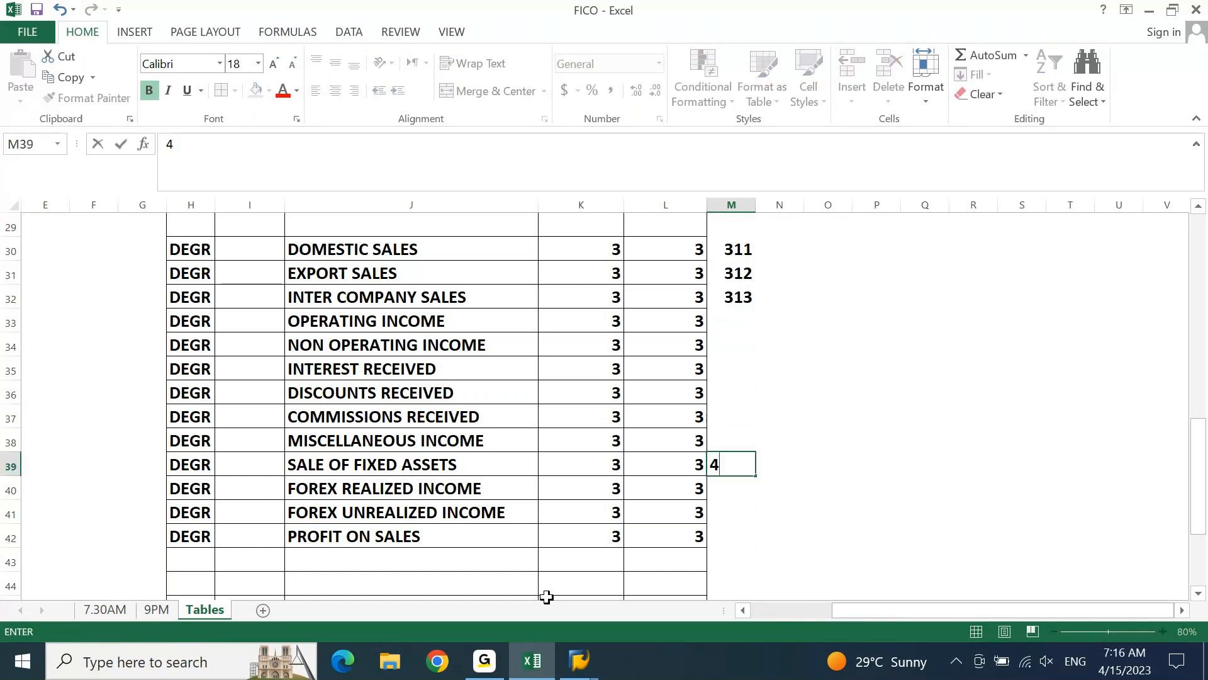
pyautogui.press('BackSpace')
pyautogui.write('314')
pyautogui.hotkey('ctrl', 'Return')
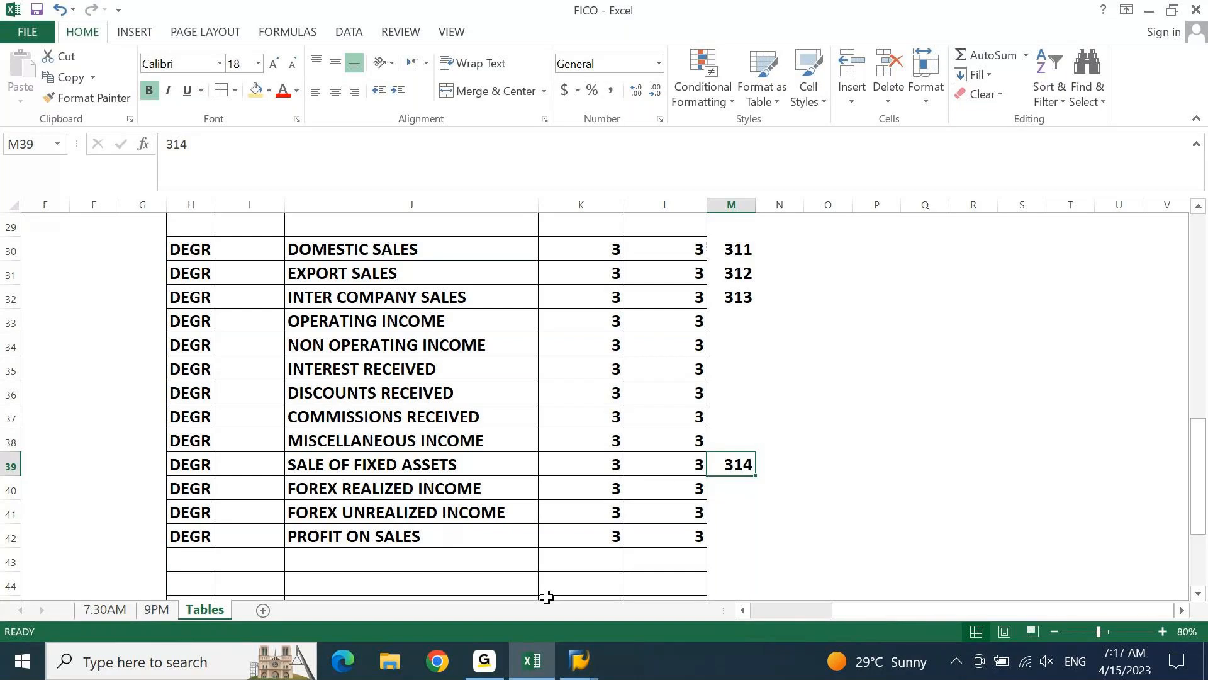
# Enter the codes 321 and 322 in M33:M34 for OPERATING INCOME and NON OPERATING INCOME
pyautogui.hotkey('ctrl', 'Up')
pyautogui.press('Down')
pyautogui.write('3')
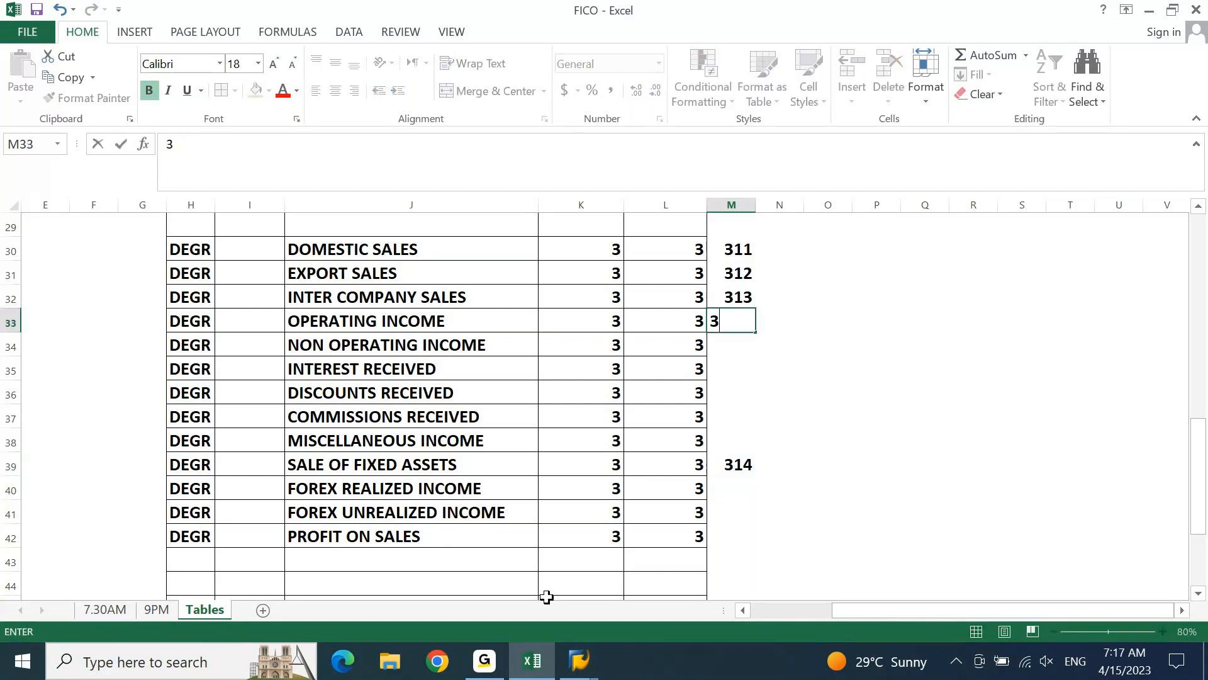
pyautogui.write('221')
pyautogui.press('BackSpace')
pyautogui.press('BackSpace')
pyautogui.write('1')
pyautogui.press('Return')
pyautogui.write('32')
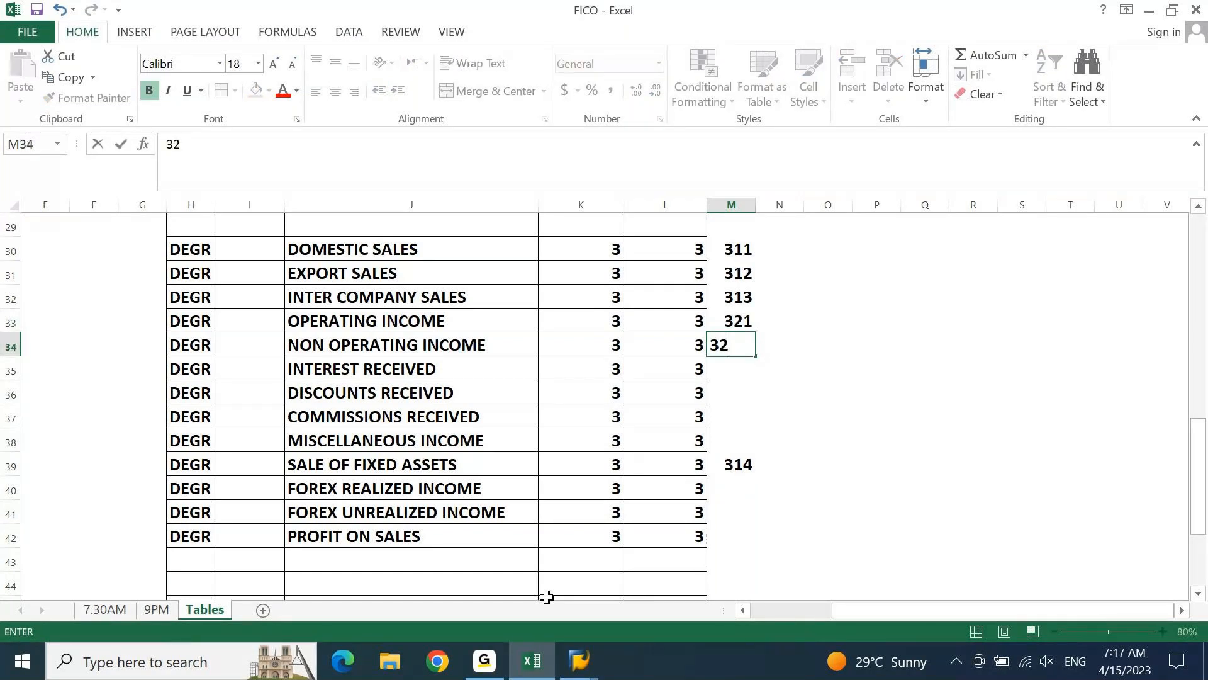
pyautogui.write('2')
pyautogui.press('Return')
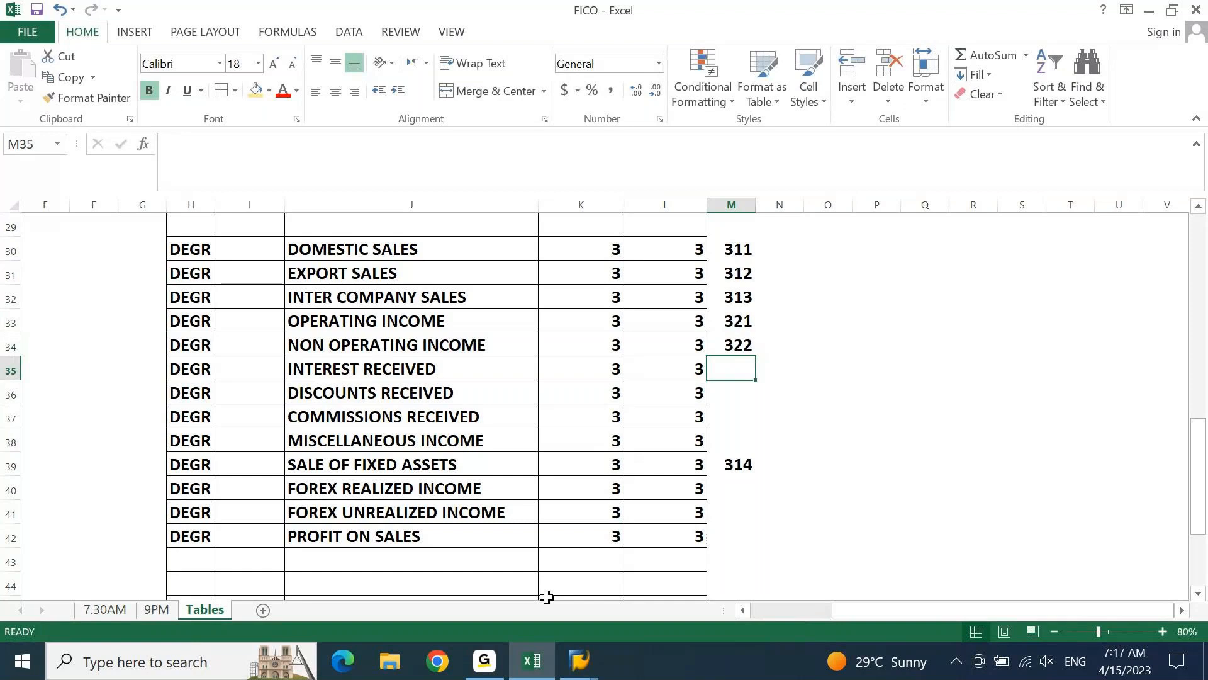
# Enter the codes 331, 332, 333 and 334 in M35:M38 for the interest, discounts, commissions and miscellaneous income groups
pyautogui.write('3')
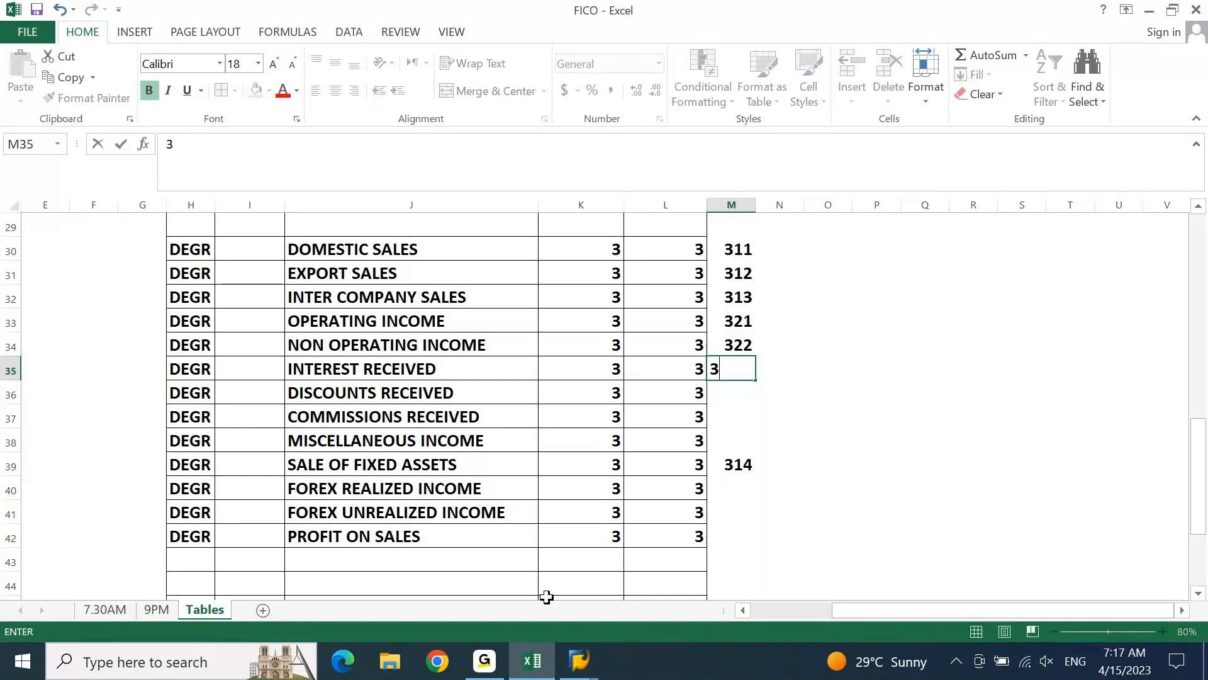
pyautogui.write('31')
pyautogui.press('Return')
pyautogui.write('332')
pyautogui.press('Return')
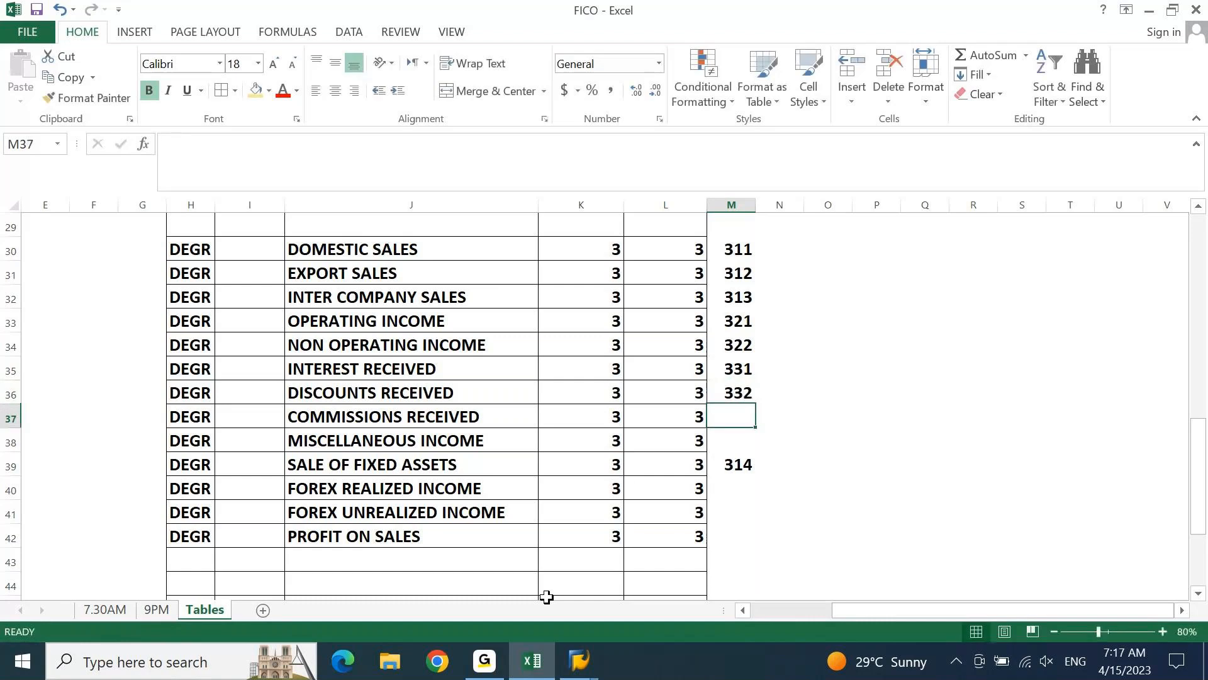
pyautogui.write('333')
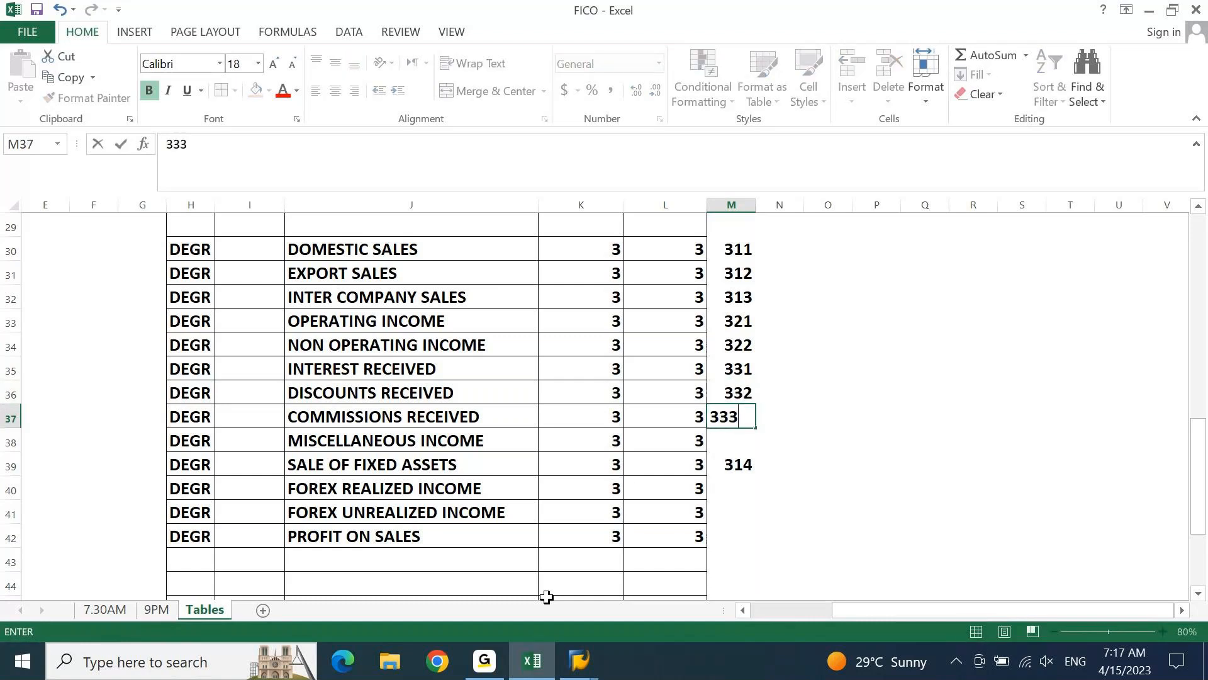
pyautogui.press('Return')
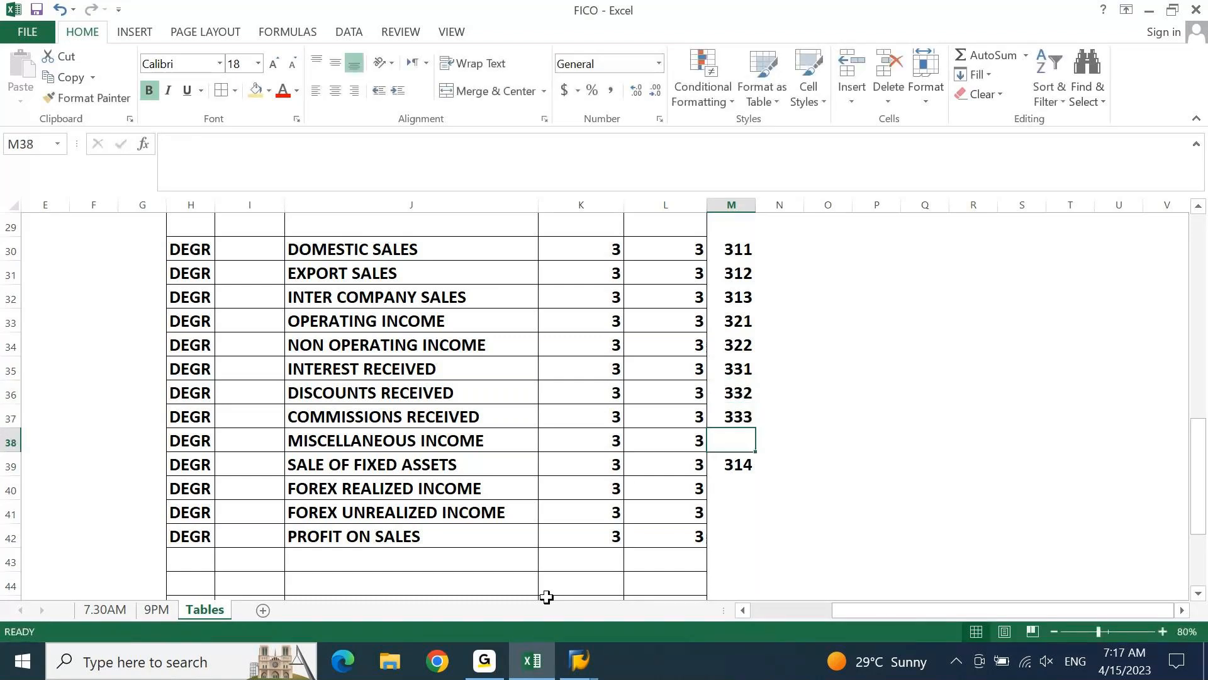
pyautogui.write('33')
pyautogui.write('4')
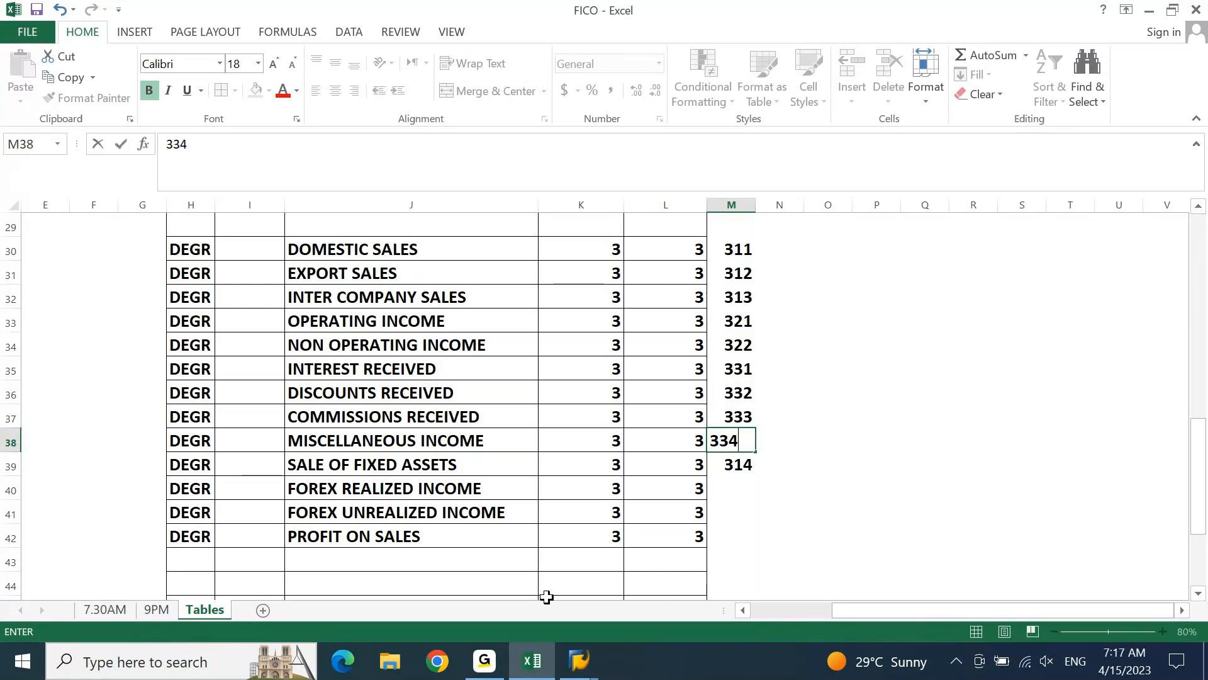
pyautogui.press('Return')
pyautogui.press('Return')
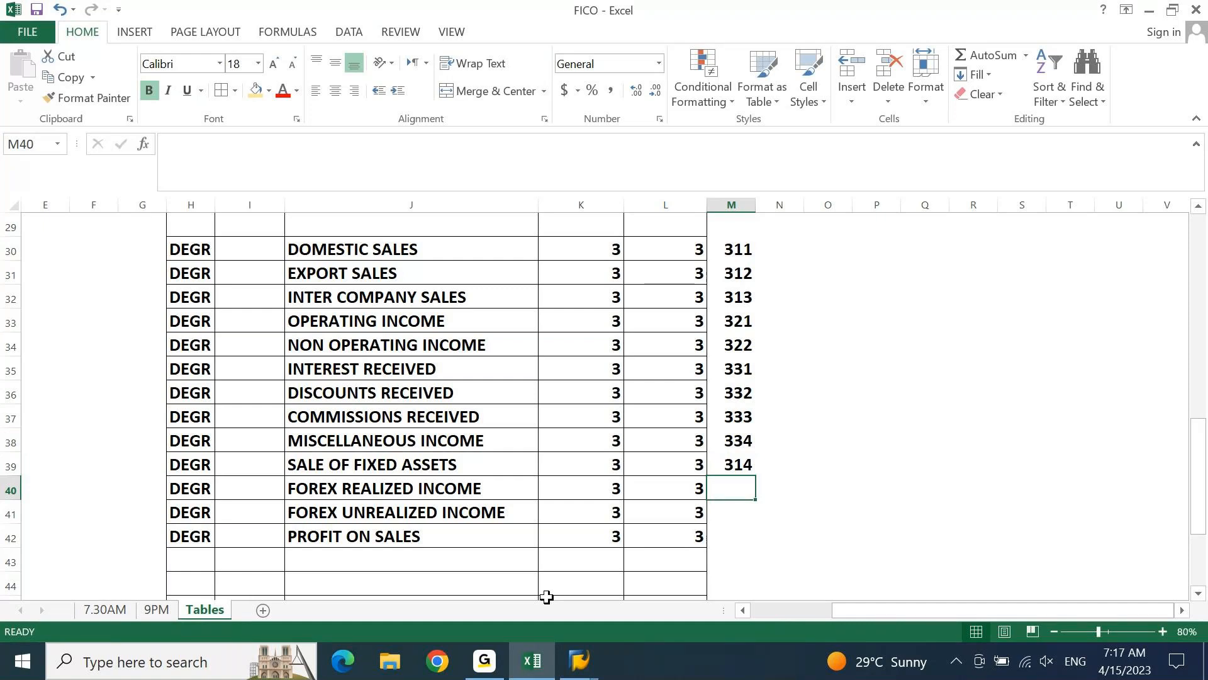
# Enter the codes 341 and 342 in M40:M41 for the realized and unrealized forex income groups
pyautogui.write('3`4')
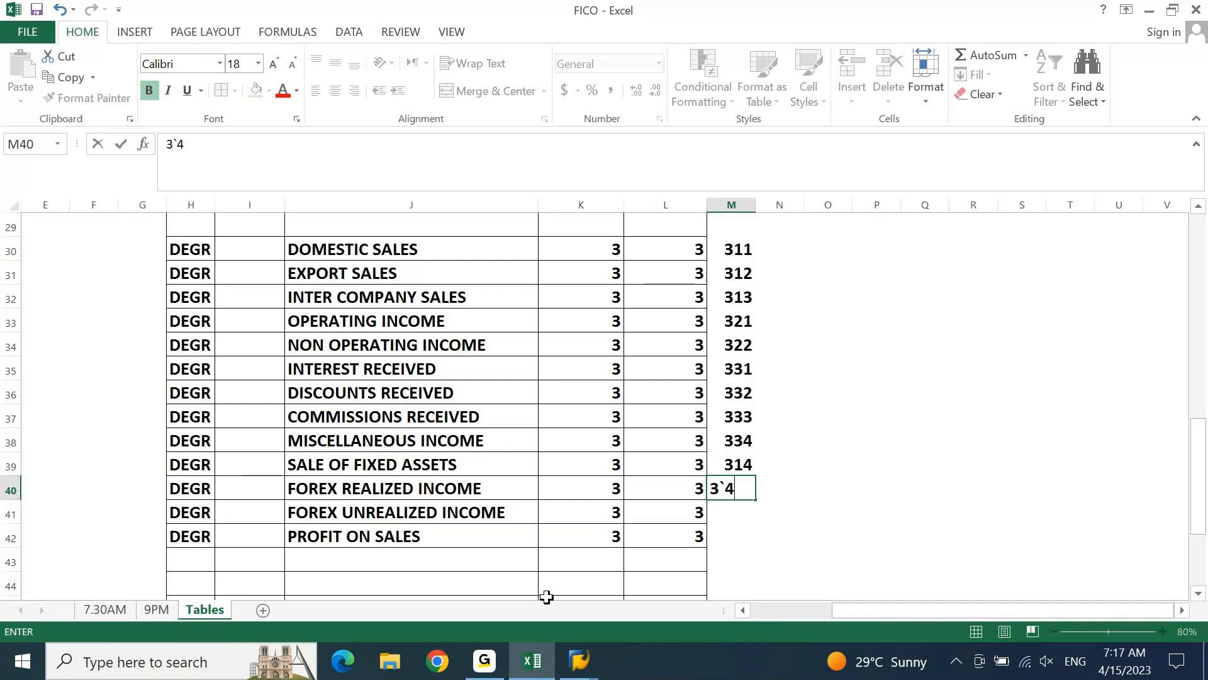
pyautogui.write('1')
pyautogui.press('BackSpace')
pyautogui.press('BackSpace')
pyautogui.press('BackSpace')
pyautogui.write('41')
pyautogui.press('Return')
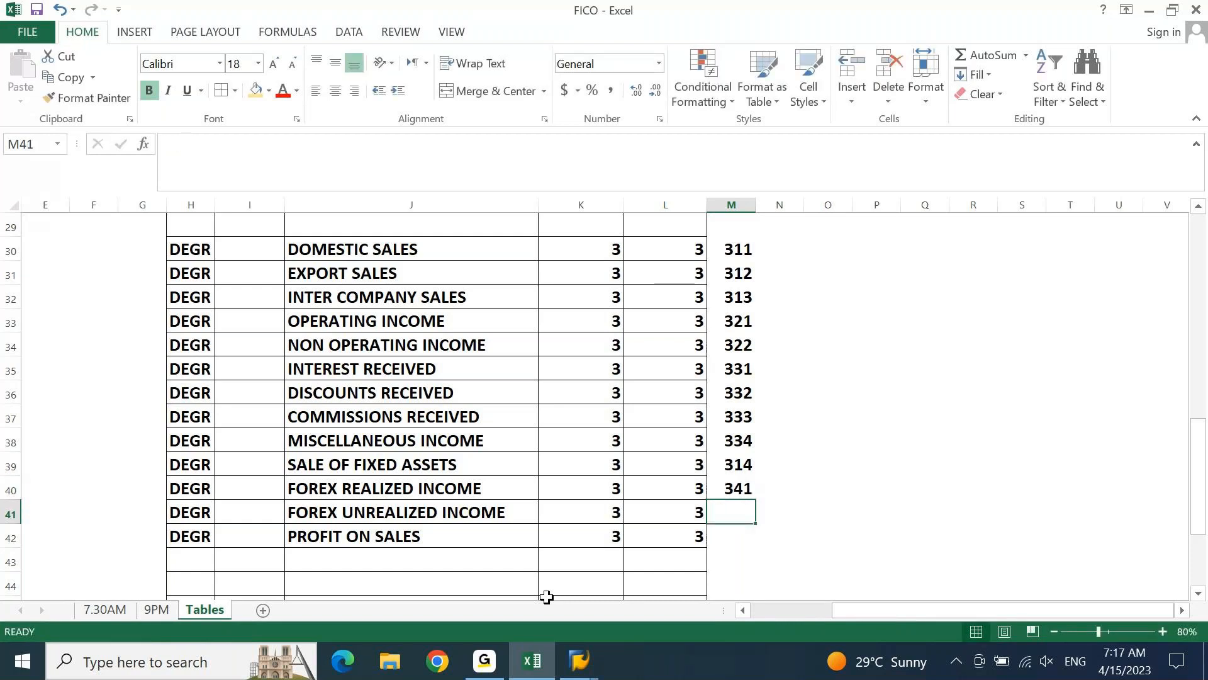
pyautogui.write('342')
pyautogui.press('Return')
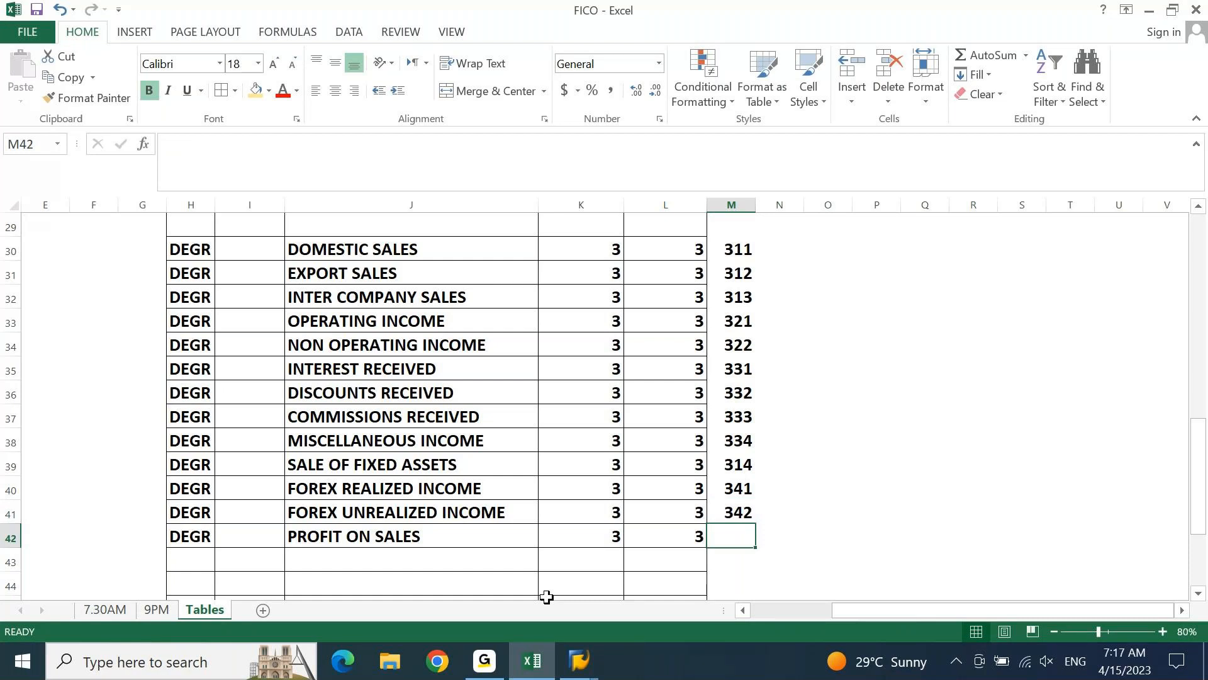
# Enter the code 351 in M42 beside PROFIT ON SALES
pyautogui.press('Up')
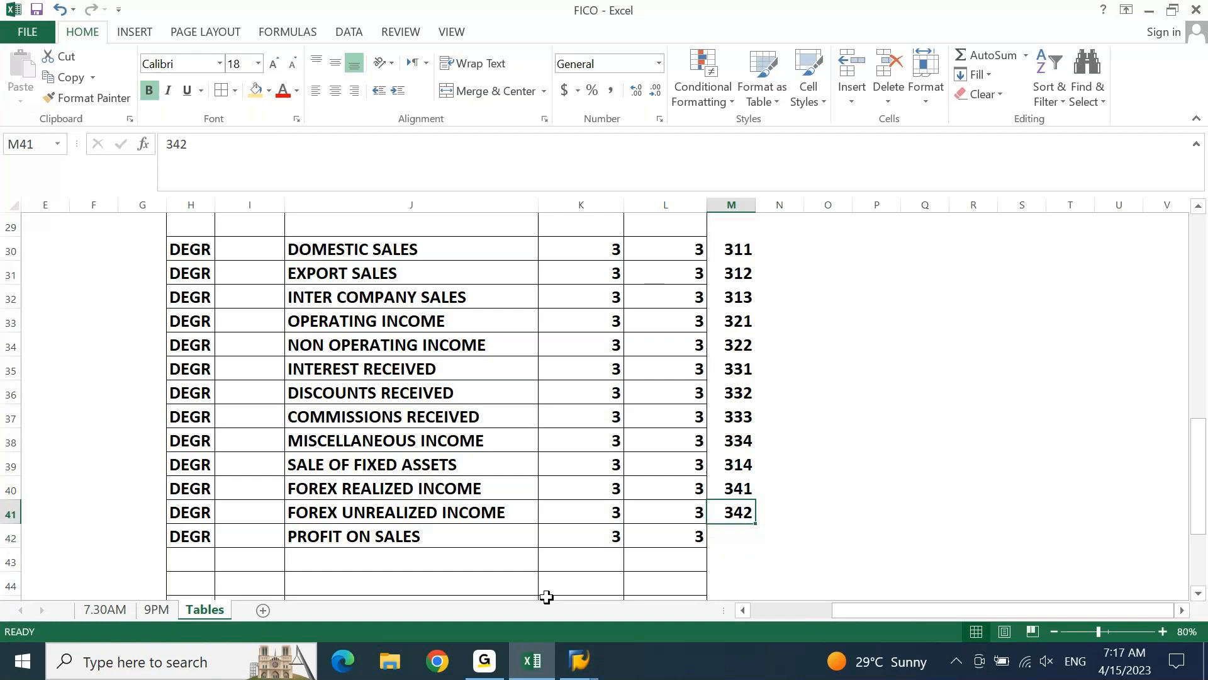
pyautogui.press('Up')
pyautogui.press('Up')
pyautogui.press('Up')
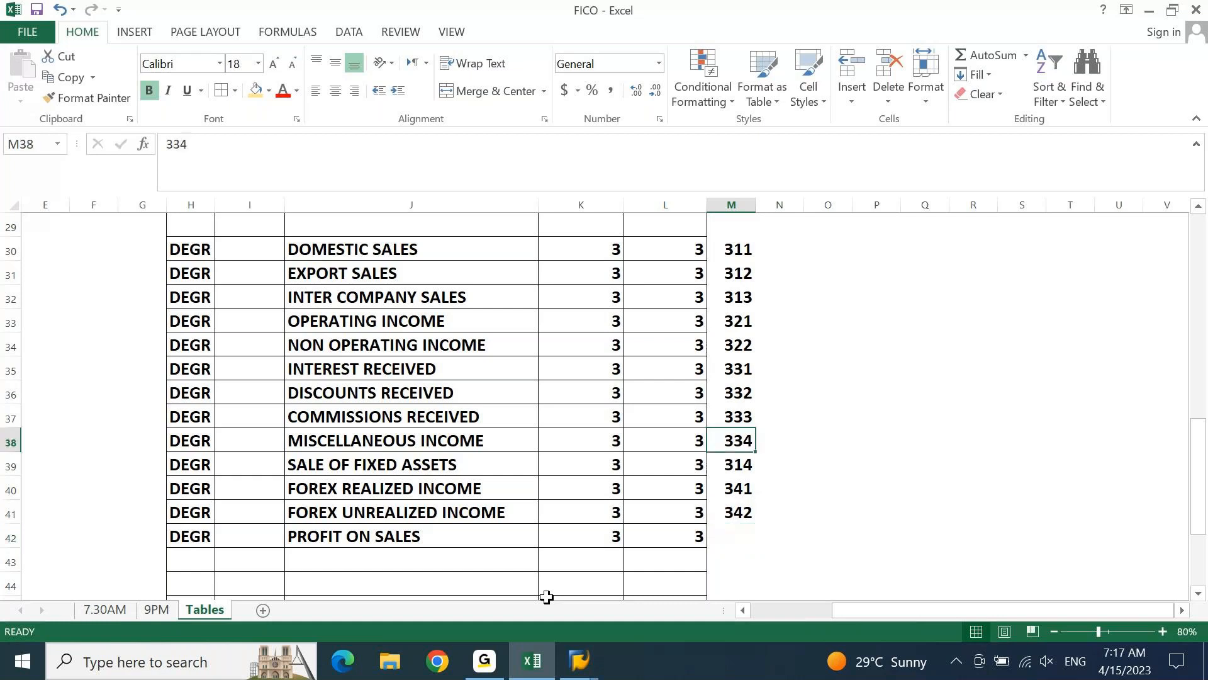
pyautogui.press('Down')
pyautogui.press('Down')
pyautogui.press('Down')
pyautogui.press('Down')
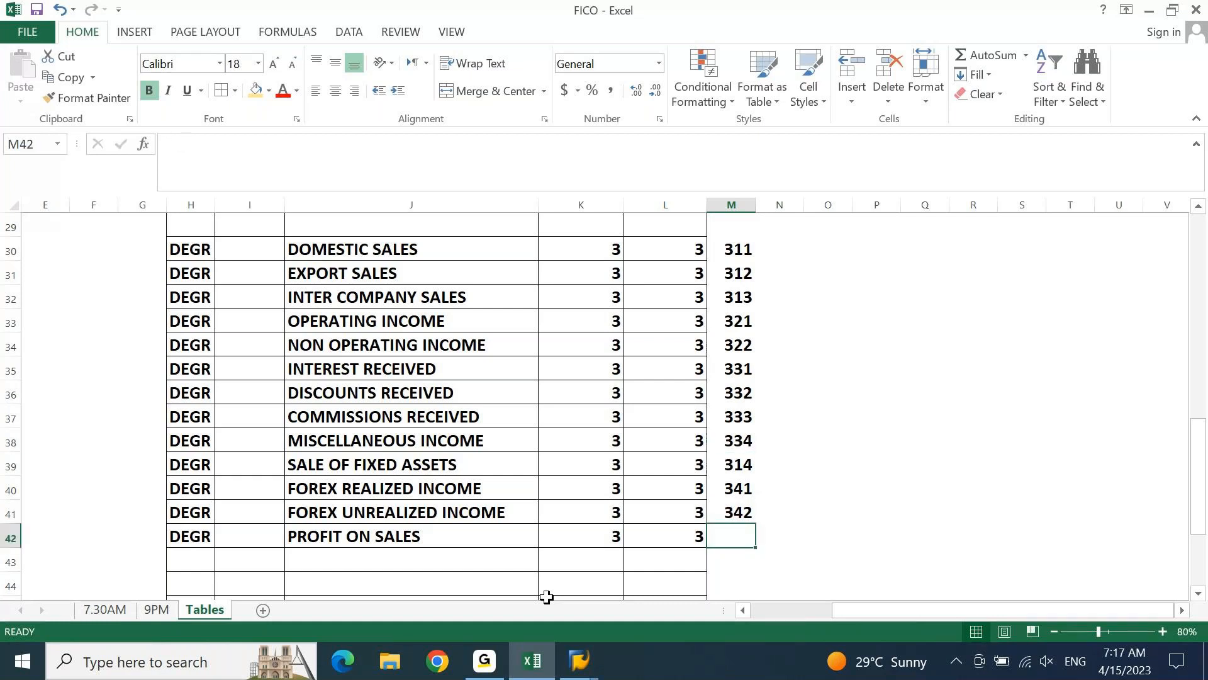
pyautogui.write('35')
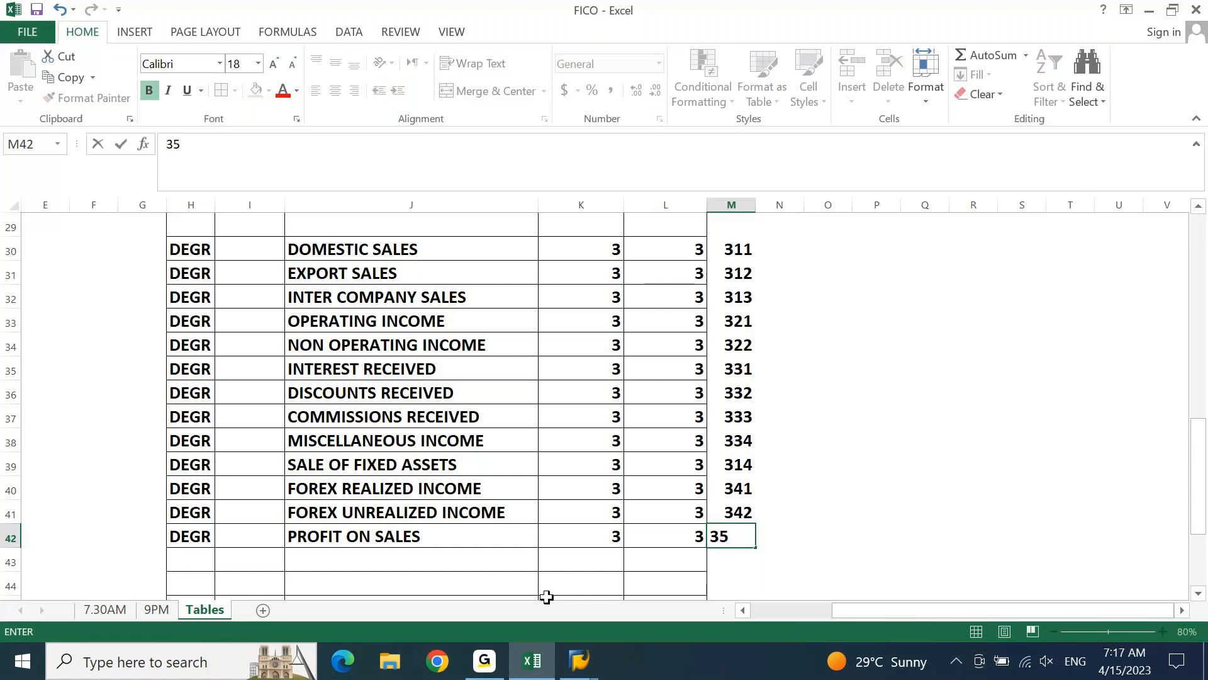
pyautogui.write('1')
# Enter the DOMESTIC SALES account range 31100000 to 31199999 in K30:L30
pyautogui.press('Left')
pyautogui.press('Left')
pyautogui.hotkey('ctrl', 'Up')
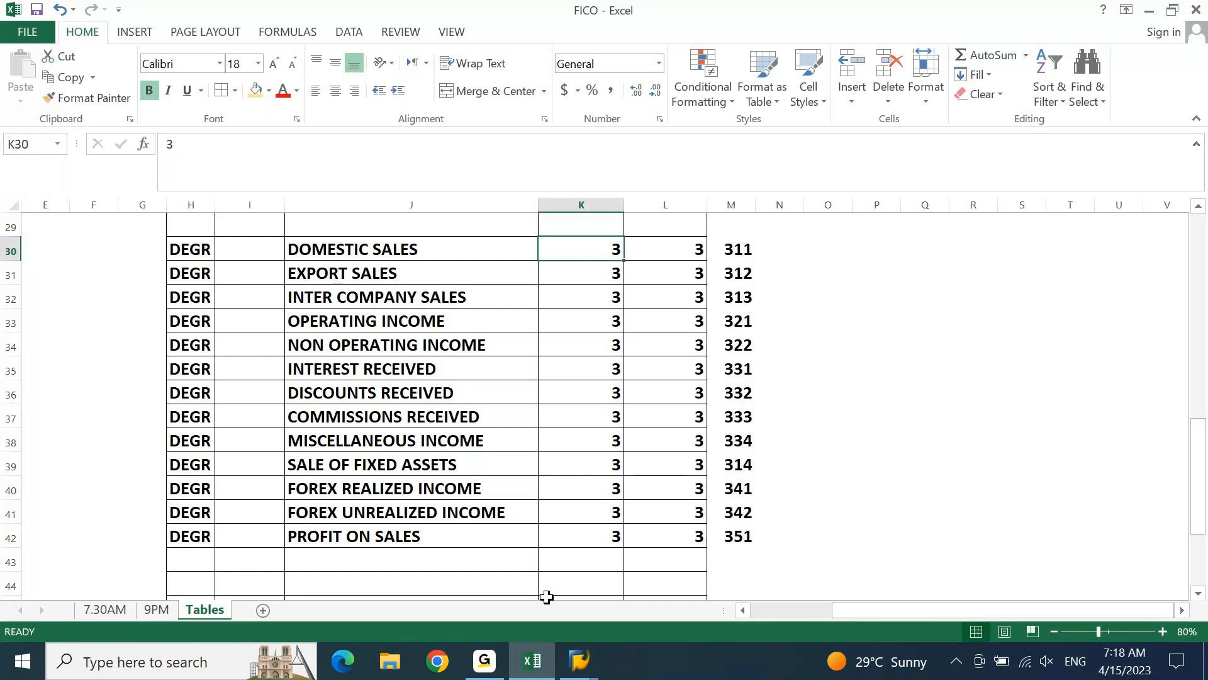
pyautogui.write('211')
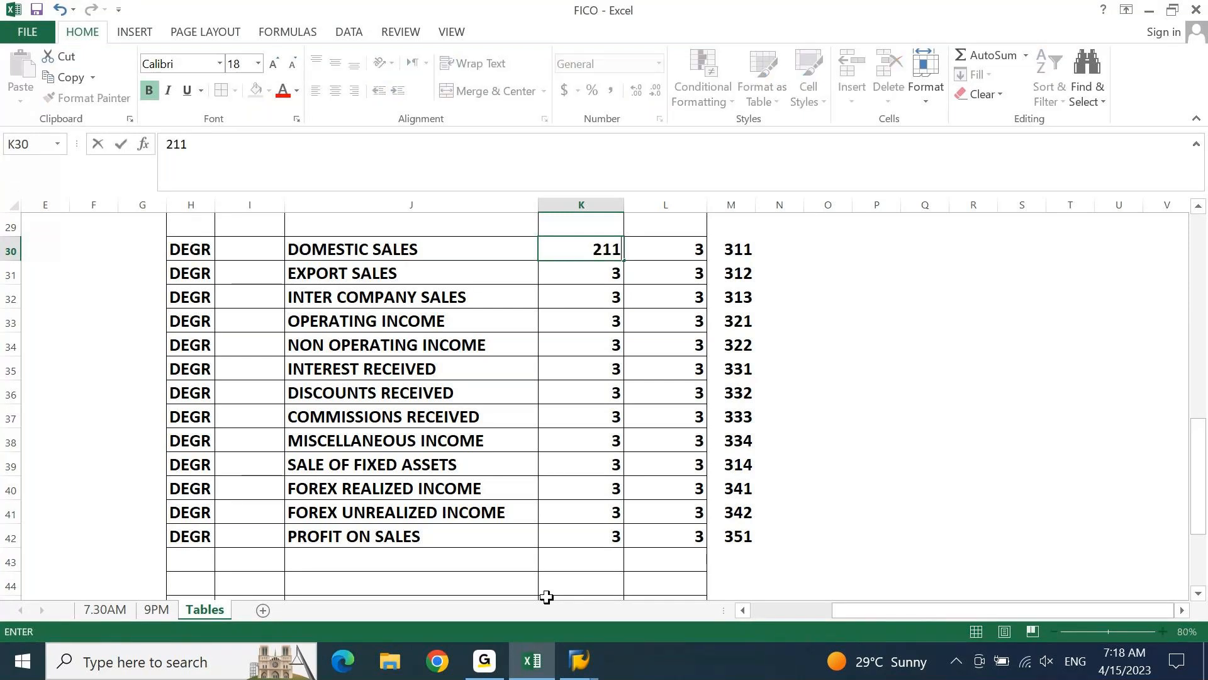
pyautogui.press('Escape')
pyautogui.write('31100000')
pyautogui.press('Tab')
pyautogui.write('311')
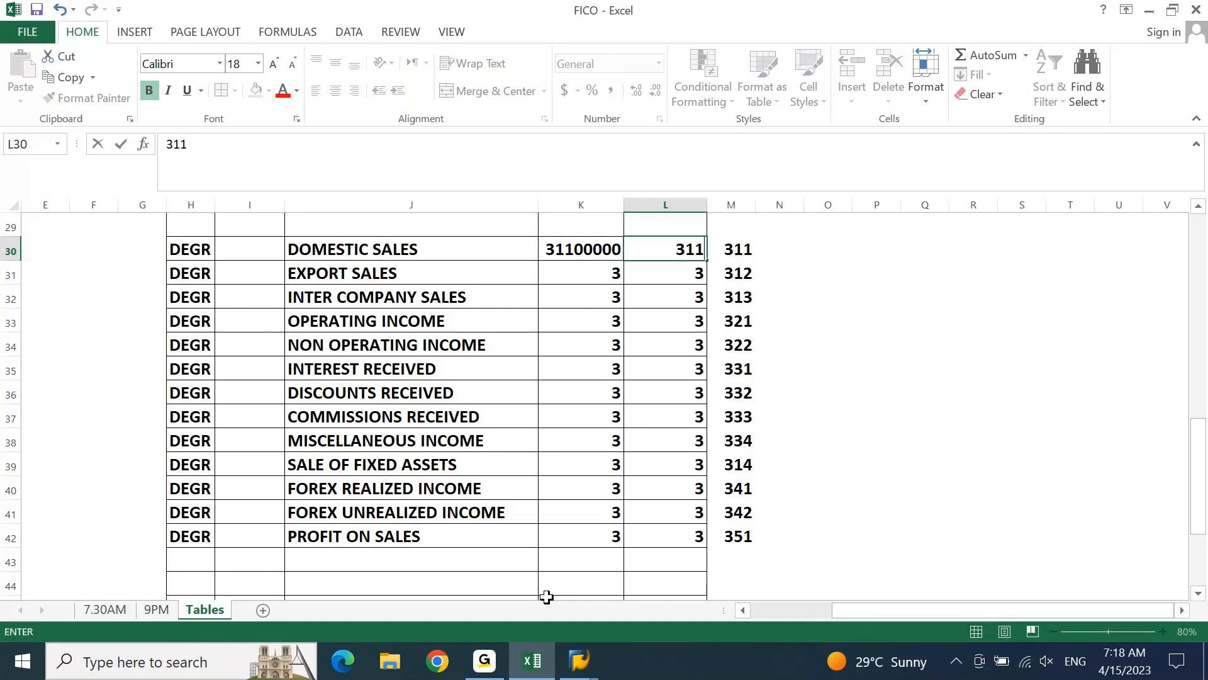
pyautogui.write('99999')
pyautogui.press('Return')
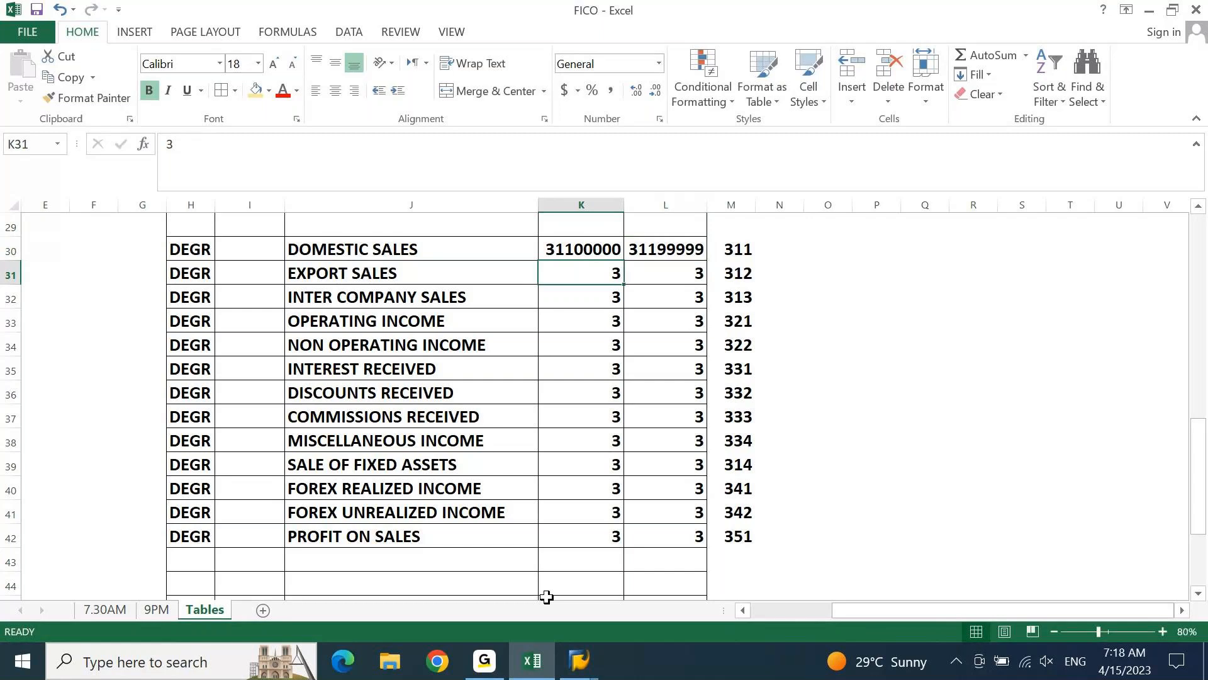
# Fill K31:L32 for EXPORT SALES and INTER COMPANY SALES with the range 31100000 to 31199999
pyautogui.write('31100000')
pyautogui.press('Return')
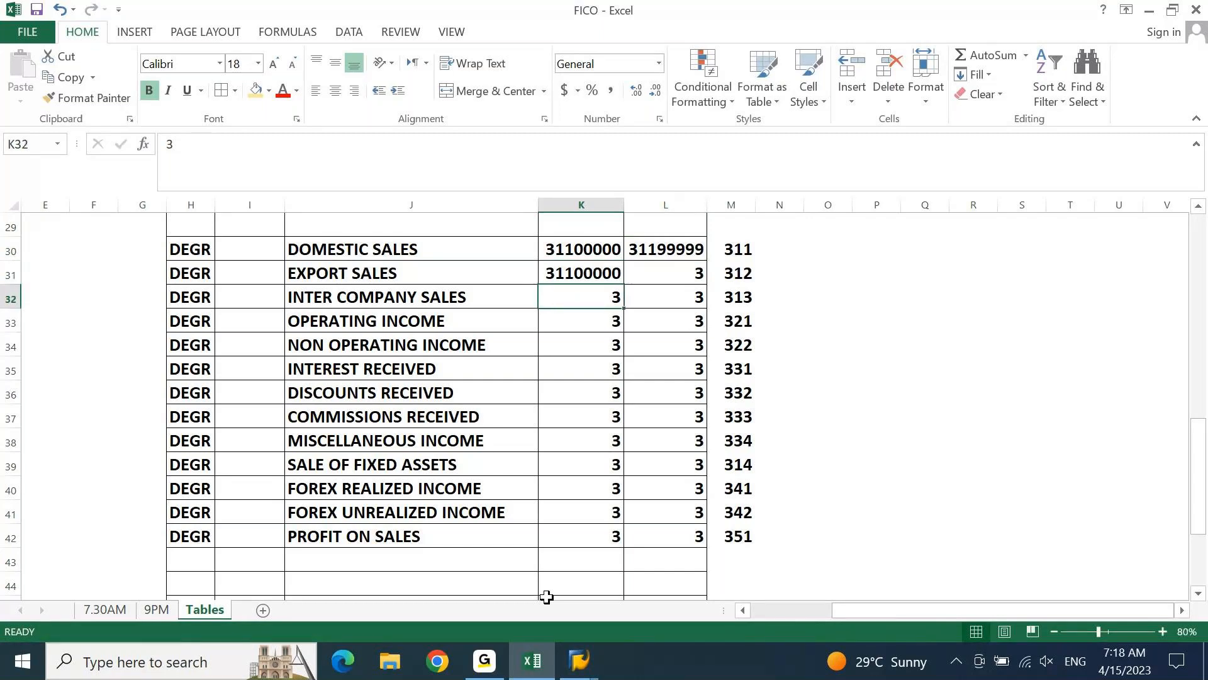
pyautogui.hotkey('ctrl', 'd')
pyautogui.press('Right')
pyautogui.hotkey('shift', 'Up')
pyautogui.hotkey('shift', 'Up')
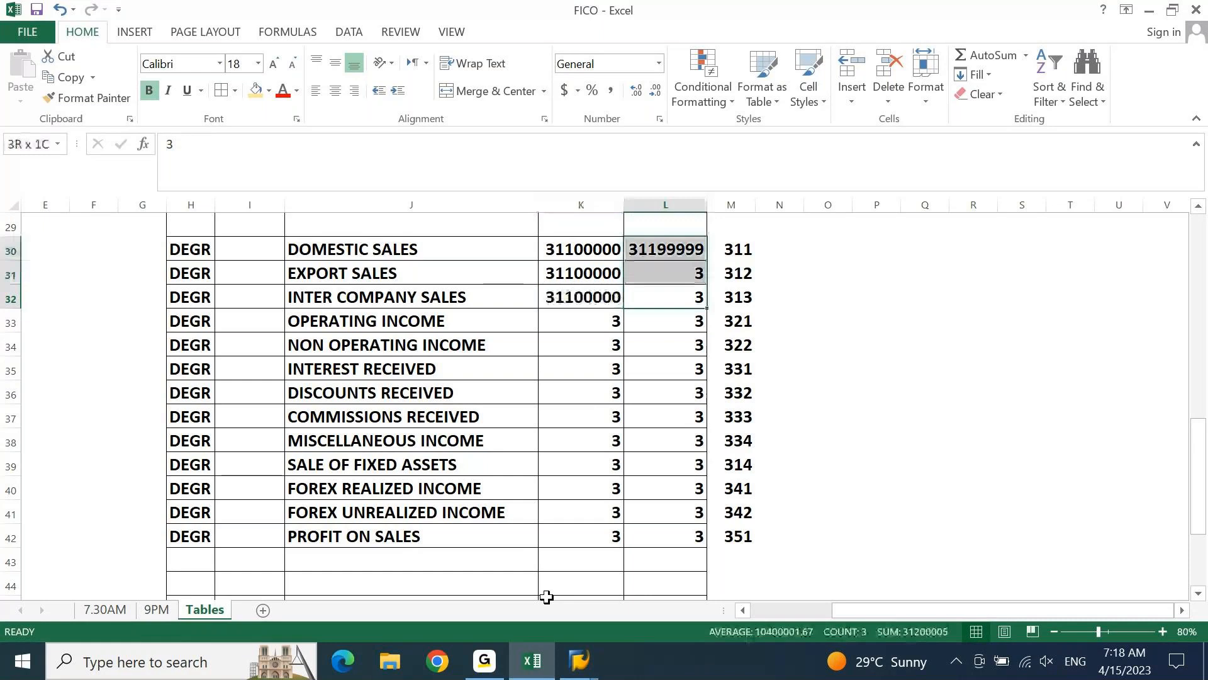
pyautogui.hotkey('ctrl', 'd')
# Set the range starts to 31200000 in K31 for EXPORT SALES and 31300000 in K32 for INTER COMPANY SALES
pyautogui.press('Left')
pyautogui.press('Up')
pyautogui.press('F2')
pyautogui.press('Left')
pyautogui.press('Left')
pyautogui.press('Left')
pyautogui.press('Left')
pyautogui.press('Left')
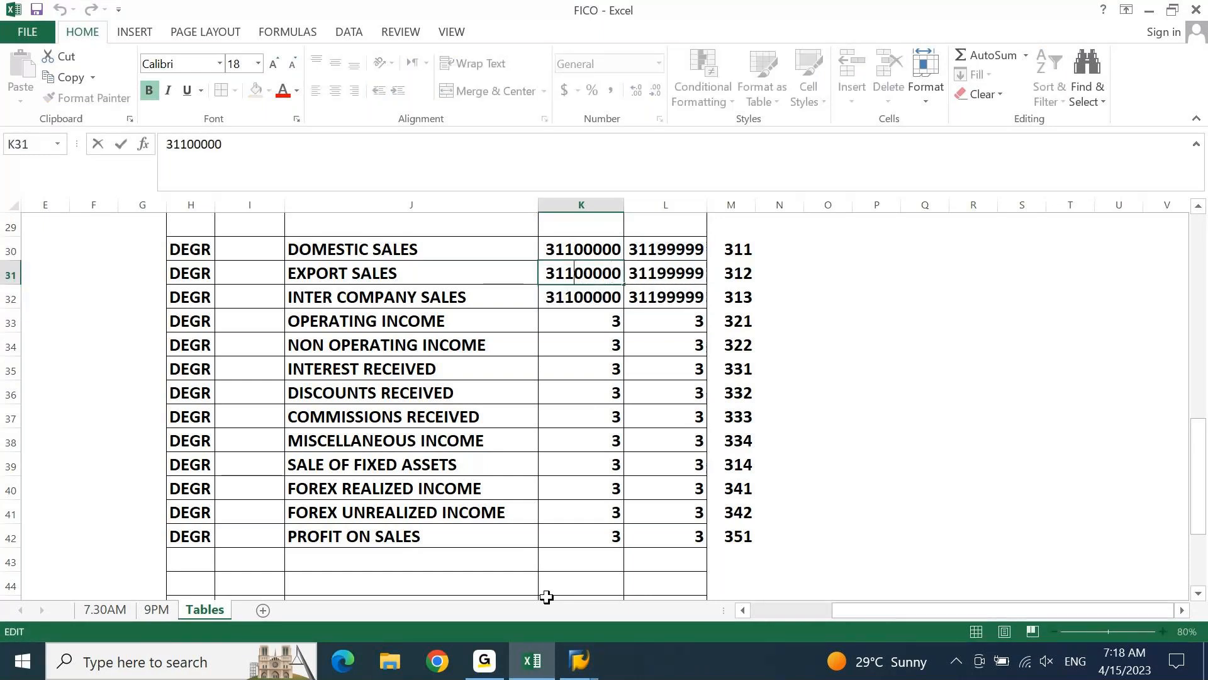
pyautogui.hotkey('shift', 'Left')
pyautogui.write('2')
pyautogui.press('Return')
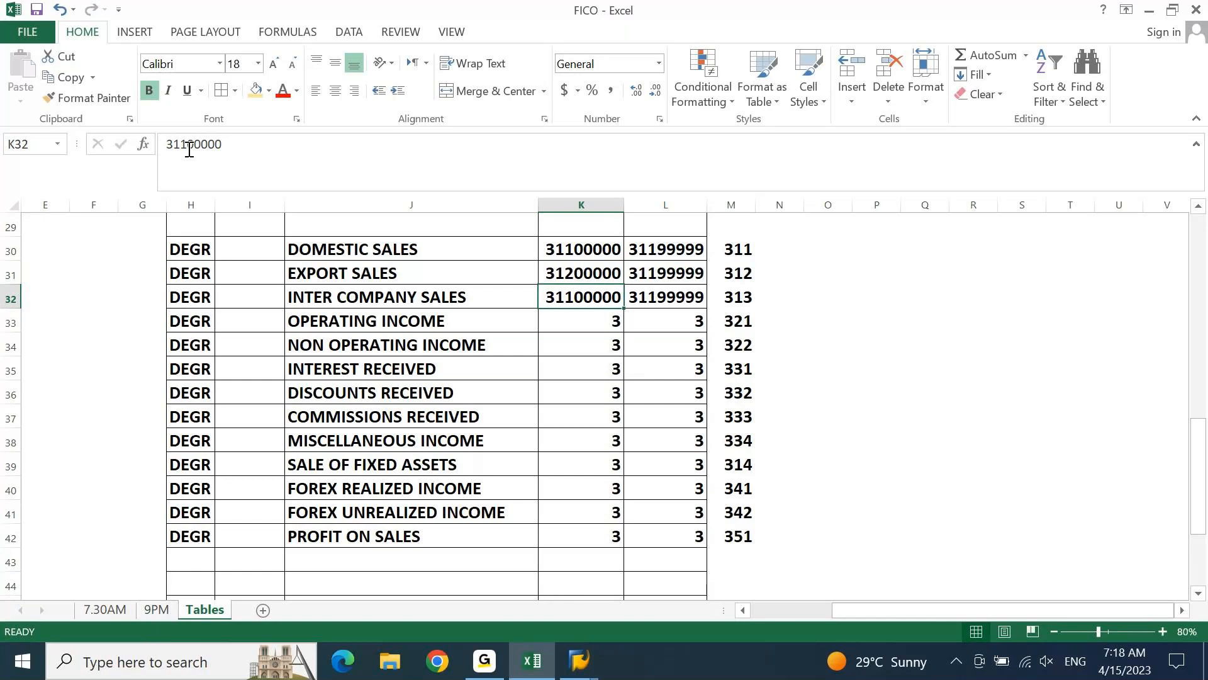
pyautogui.moveTo(189, 149); pyautogui.dragTo(182, 147)
pyautogui.write('3')
pyautogui.press('Tab')
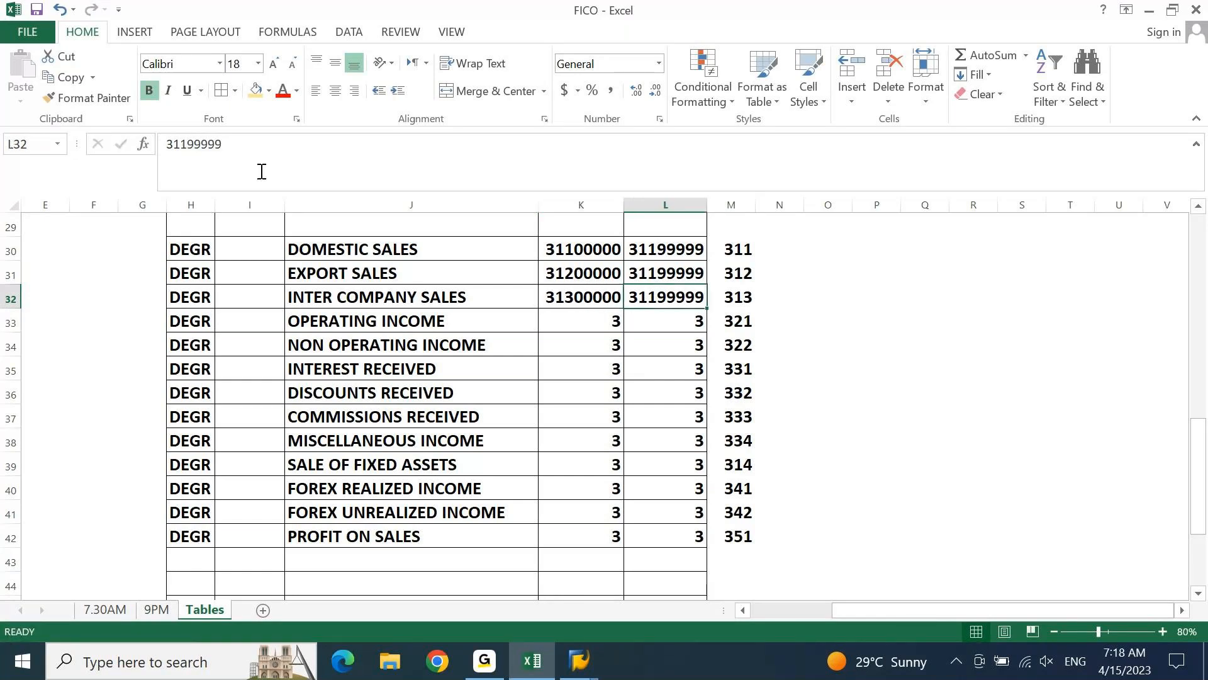
# Set the range ends to 31299999 in L31 for EXPORT SALES and 31399999 in L32 for INTER COMPANY SALES
pyautogui.press('Up')
pyautogui.moveTo(187, 140); pyautogui.dragTo(181, 140)
pyautogui.write('2')
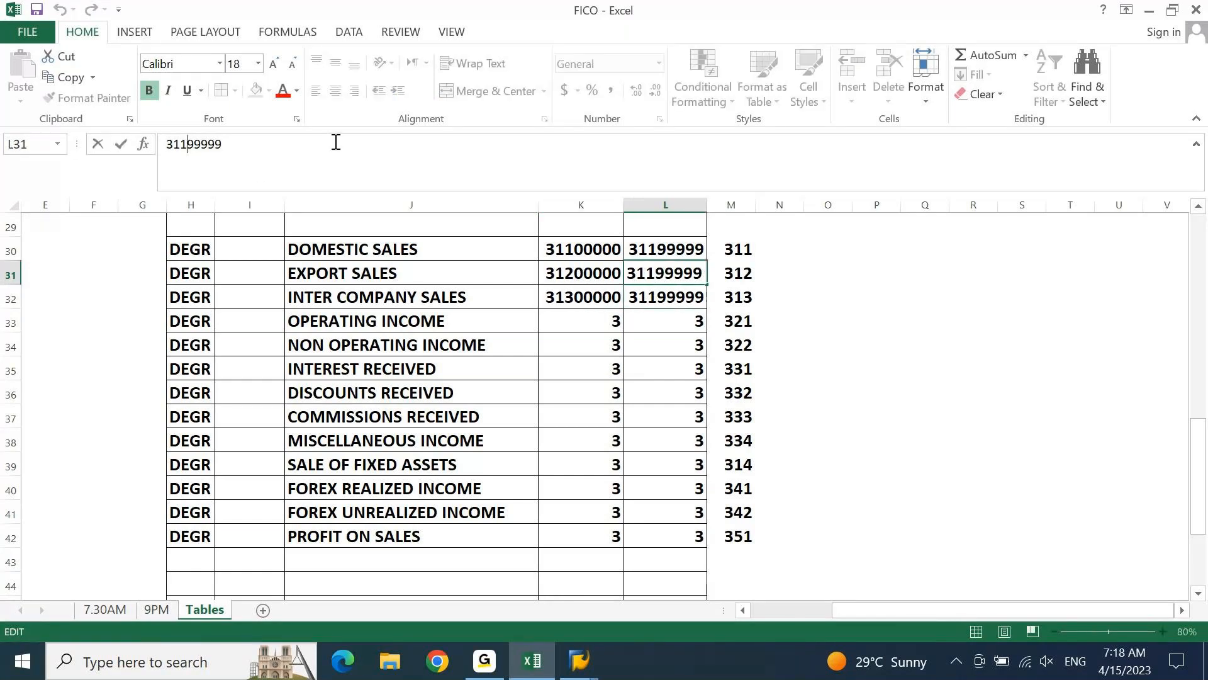
pyautogui.press('Return')
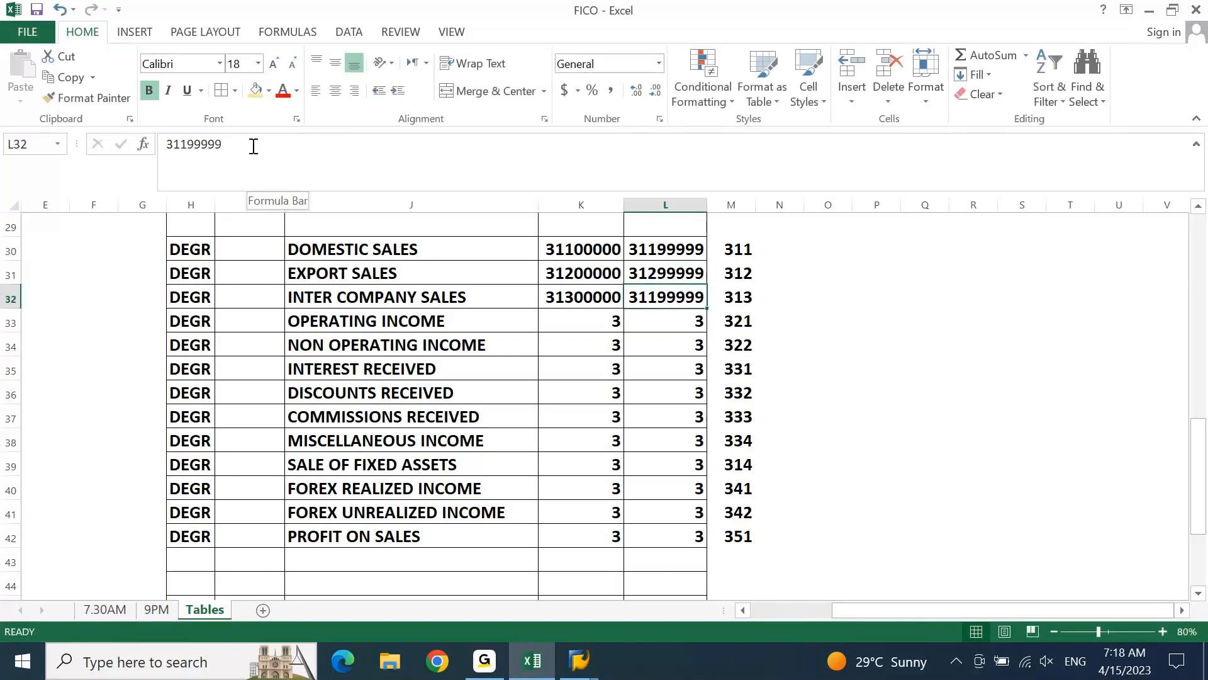
pyautogui.click(183, 145)
pyautogui.press('BackSpace')
pyautogui.write('3')
pyautogui.press('Return')
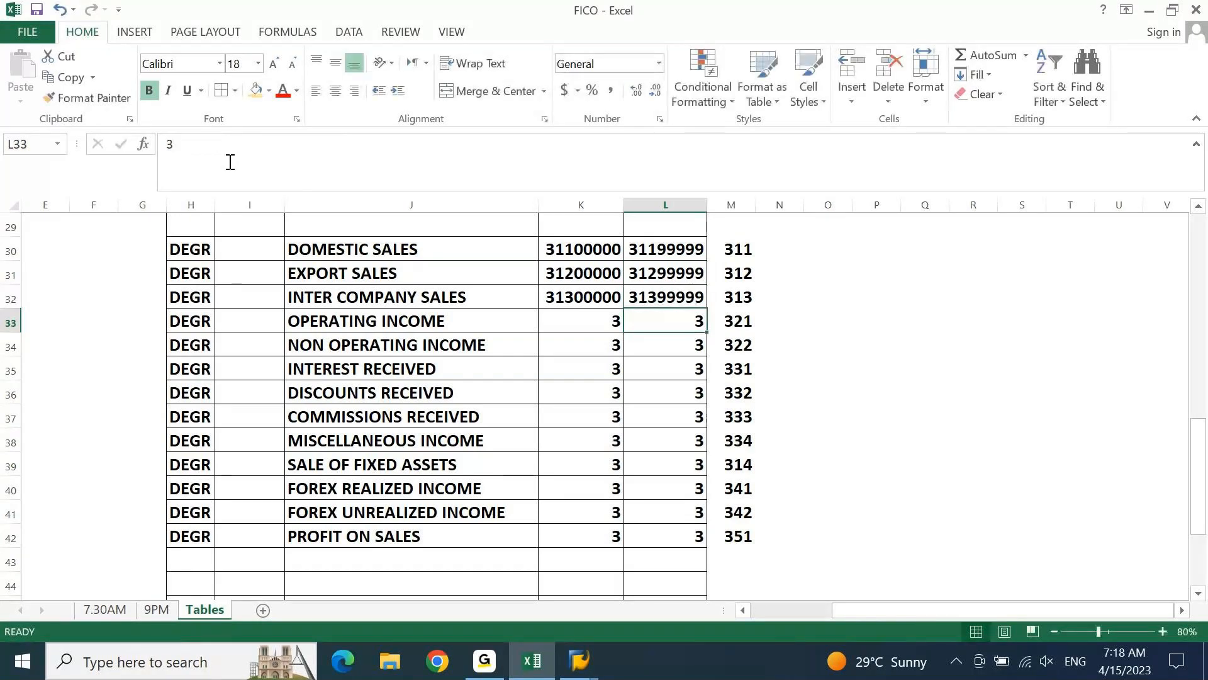
# Fill the INTER COMPANY SALES range from K32:L32 down through row 42, PROFIT ON SALES
pyautogui.press('Left')
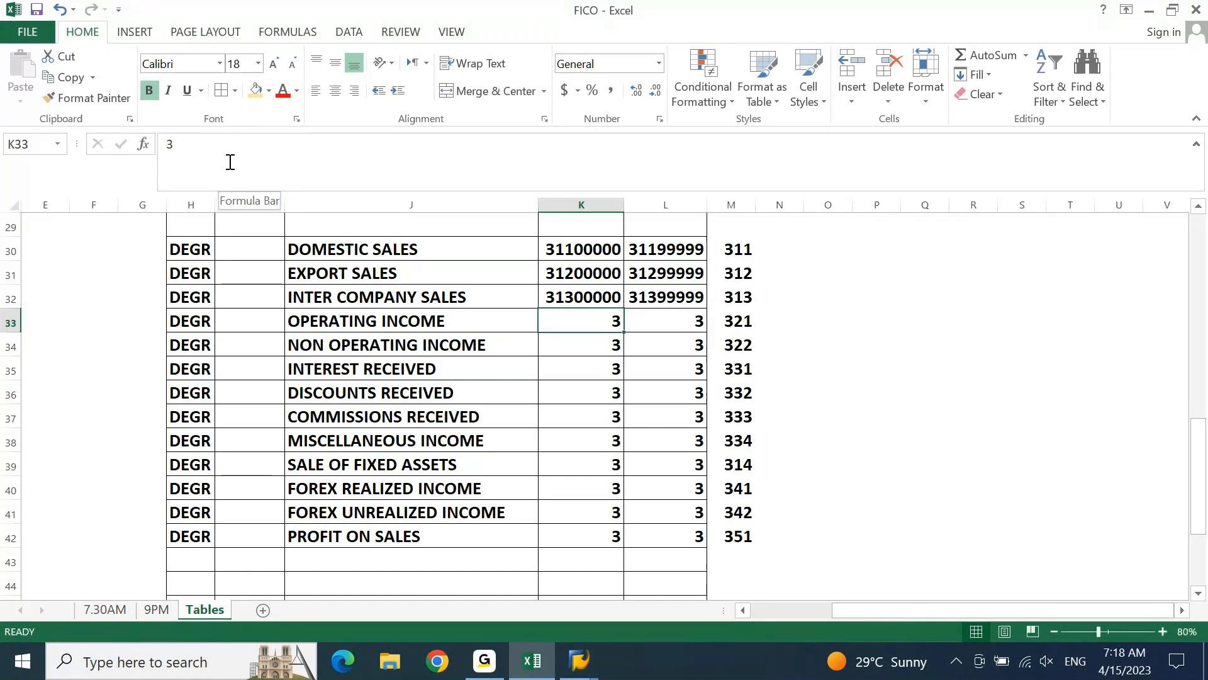
pyautogui.press('Up')
pyautogui.hotkey('ctrl', 'shift', 'Down')
pyautogui.hotkey('shift', 'Right')
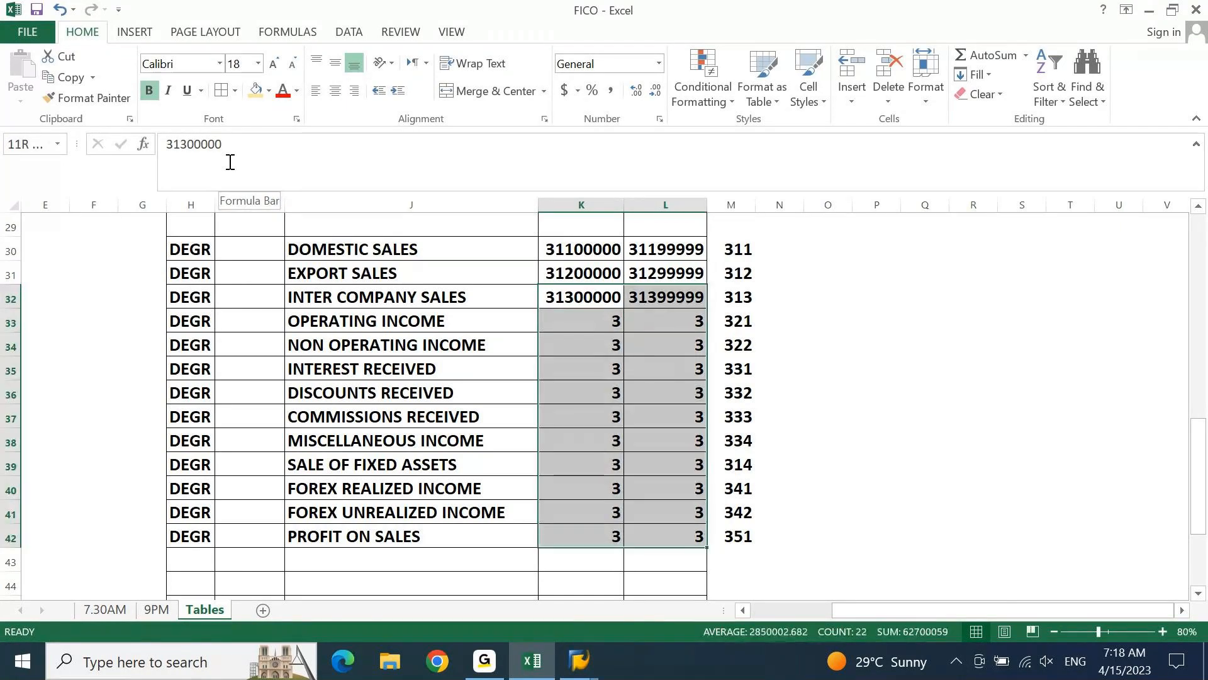
pyautogui.hotkey('ctrl', 'd')
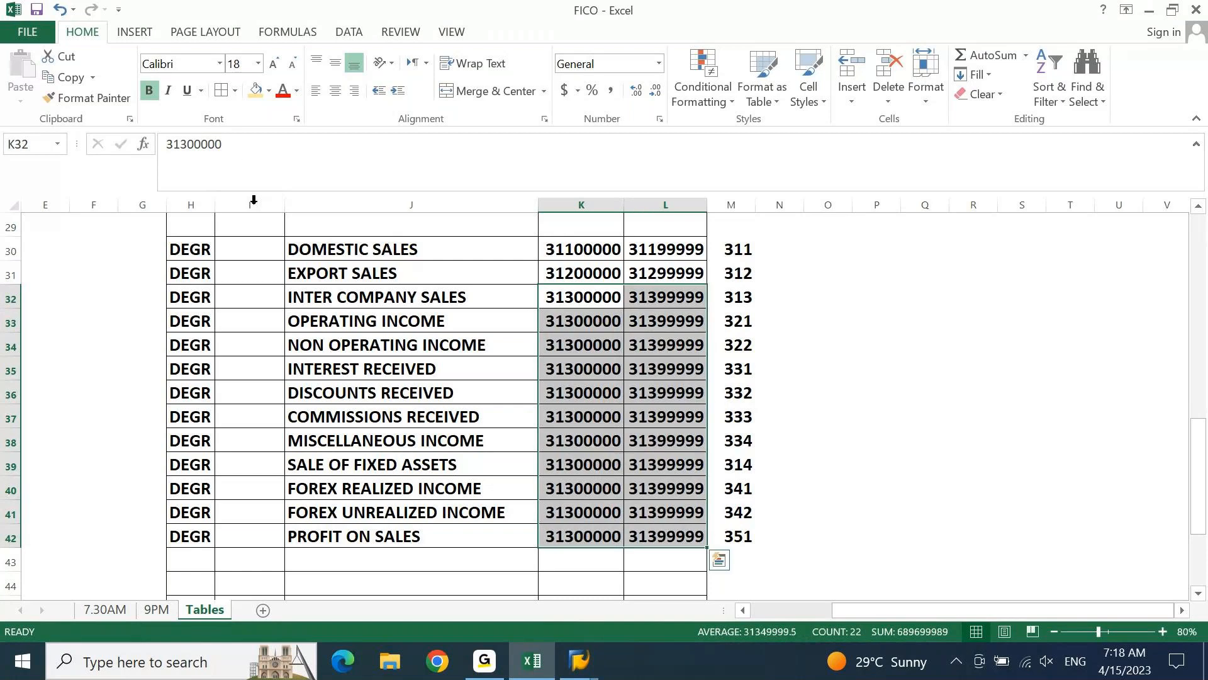
# Change the OPERATING INCOME range in K33:L33 to 32100000 and 32199999
pyautogui.click(597, 321)
pyautogui.click(187, 145)
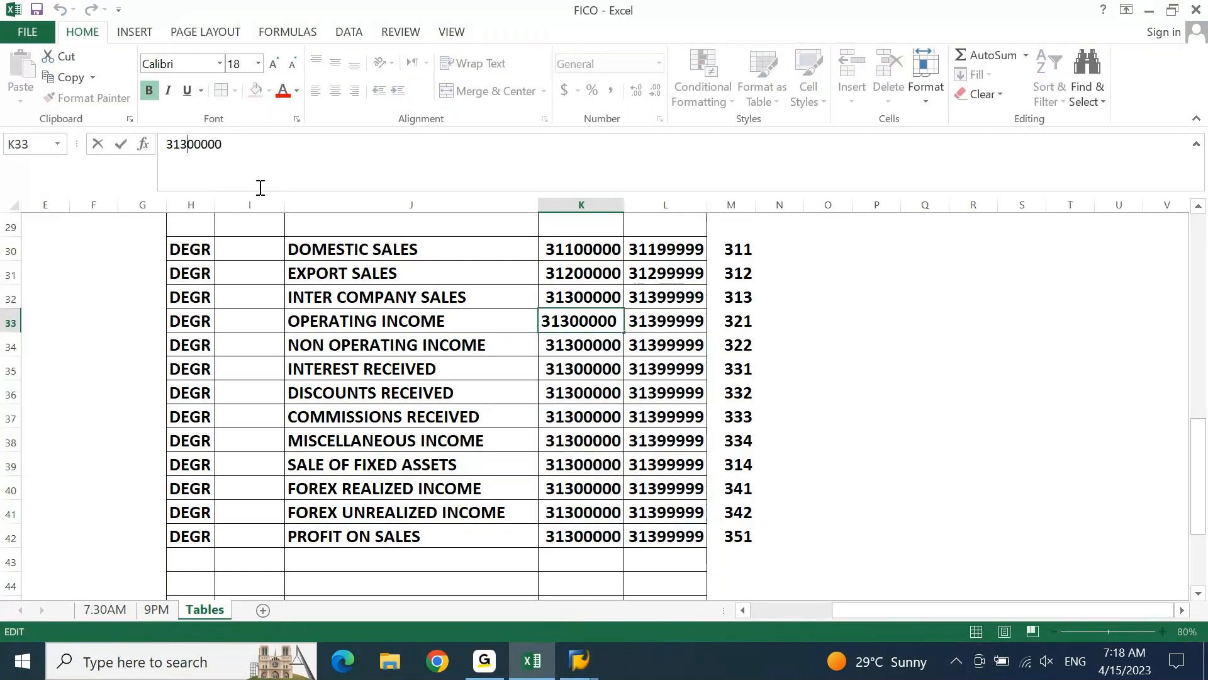
pyautogui.hotkey('shift', 'Left')
pyautogui.hotkey('shift', 'Left')
pyautogui.write('21')
pyautogui.press('Tab')
pyautogui.press('Left')
pyautogui.press('Left')
pyautogui.press('Left')
pyautogui.press('Left')
pyautogui.press('Left')
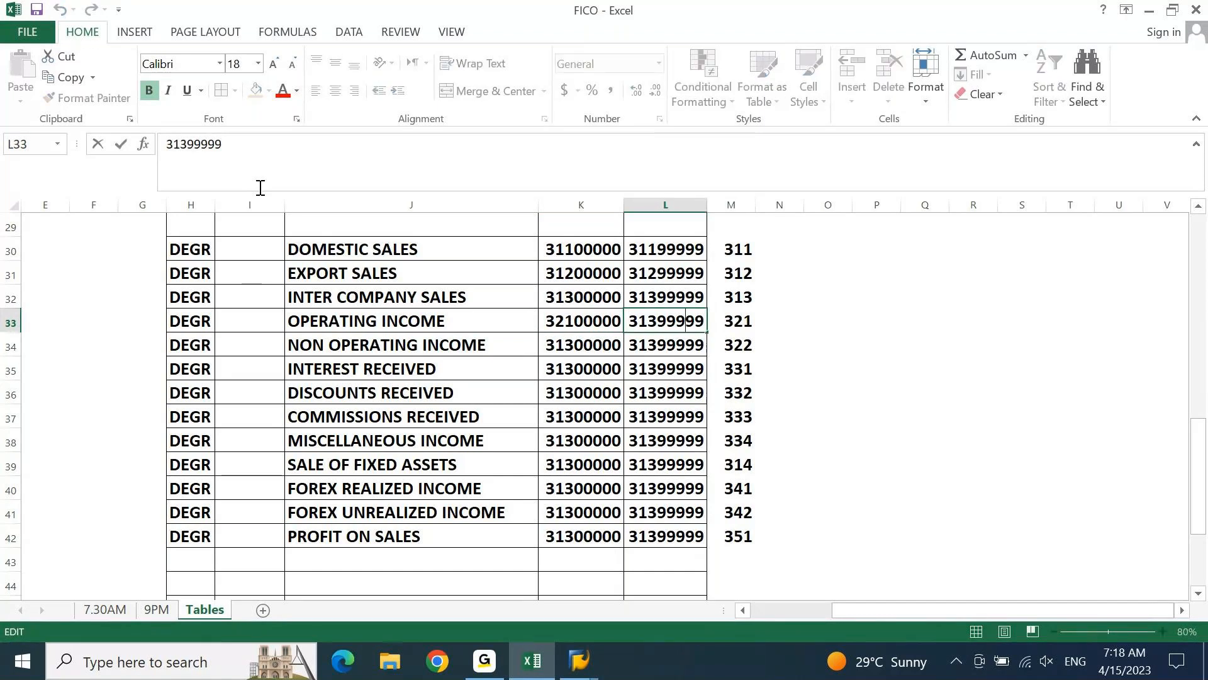
pyautogui.hotkey('shift', 'Left')
pyautogui.hotkey('shift', 'Left')
pyautogui.write('21')
pyautogui.press('Return')
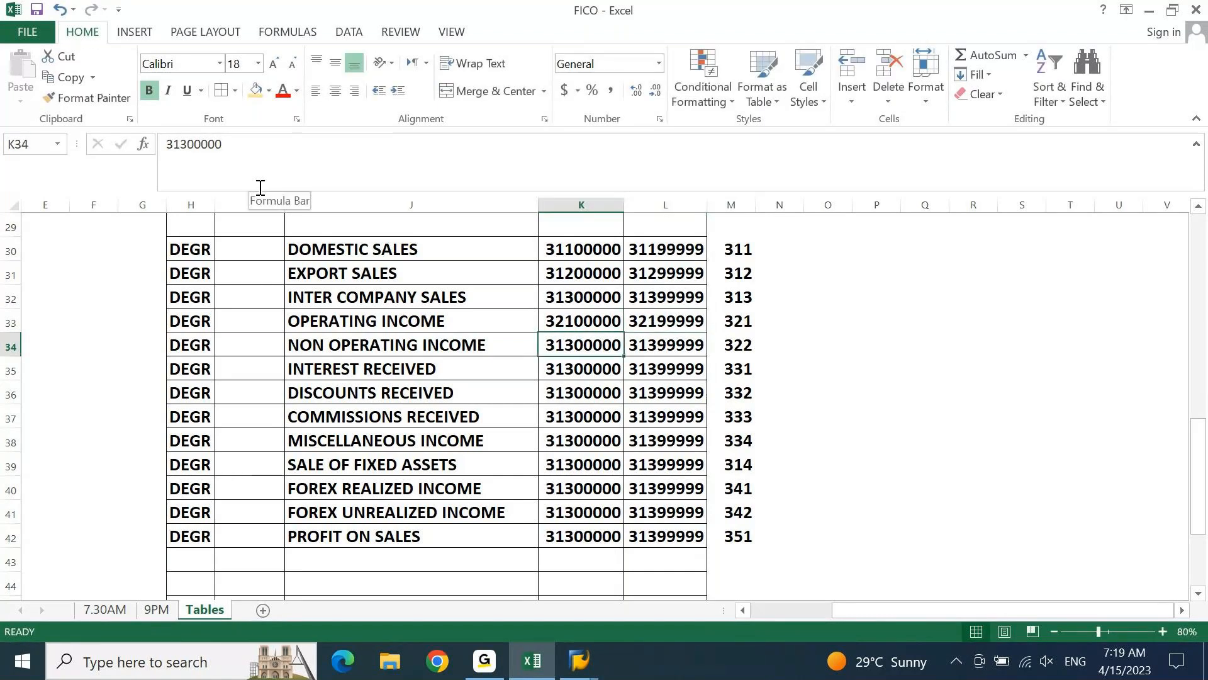
# Copy the OPERATING INCOME range down to K34:L34 and set the NON OPERATING INCOME range end to 32299999
pyautogui.hotkey('ctrl', 'd')
pyautogui.press('Right')
pyautogui.hotkey('ctrl', 'd')
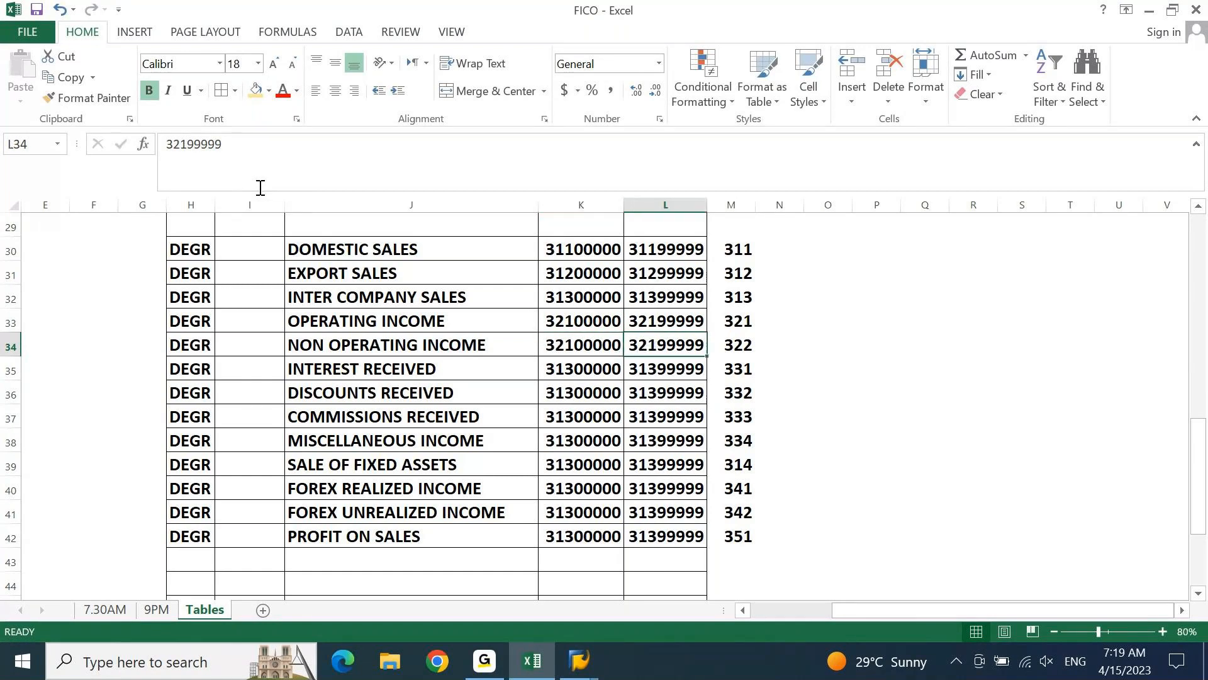
pyautogui.press('F2')
pyautogui.press('Left')
pyautogui.press('Left')
pyautogui.press('Left')
pyautogui.press('Left')
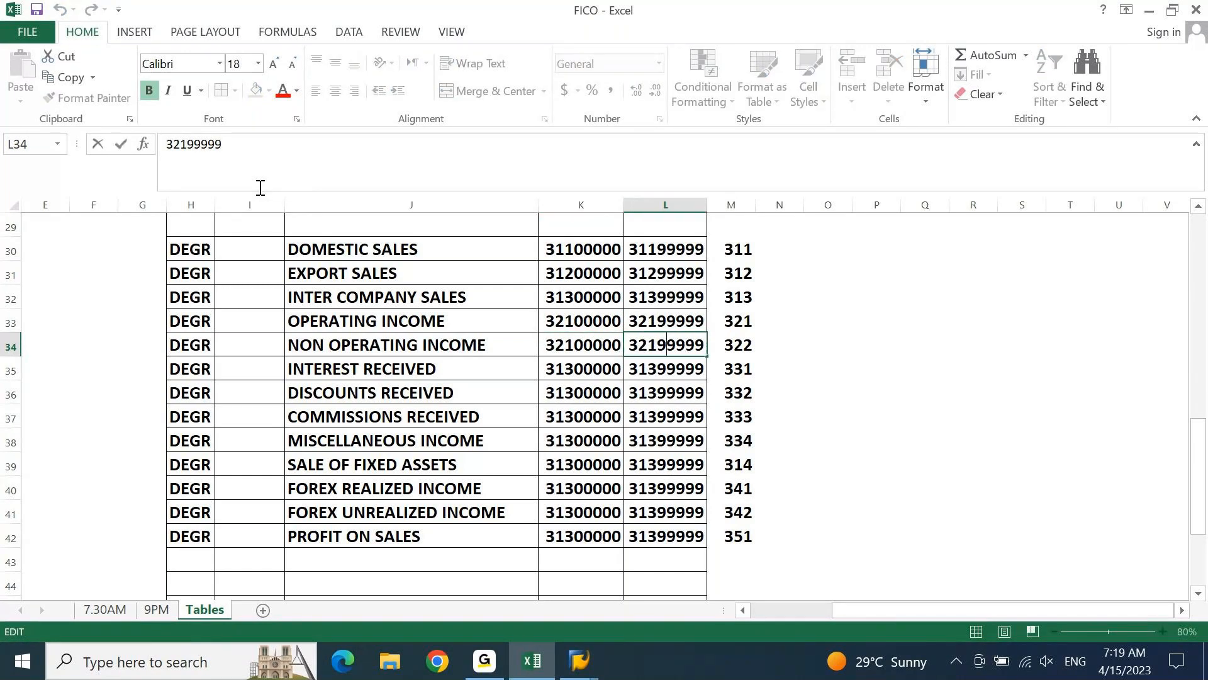
# Set the NON OPERATING INCOME range start in K34 to 32200000
pyautogui.press('Left')
pyautogui.press('BackSpace')
pyautogui.write('2')
pyautogui.hotkey('shift', 'Tab')
pyautogui.press('F2')
pyautogui.press('Left')
pyautogui.press('Left')
pyautogui.press('Left')
pyautogui.press('Left')
pyautogui.press('Left')
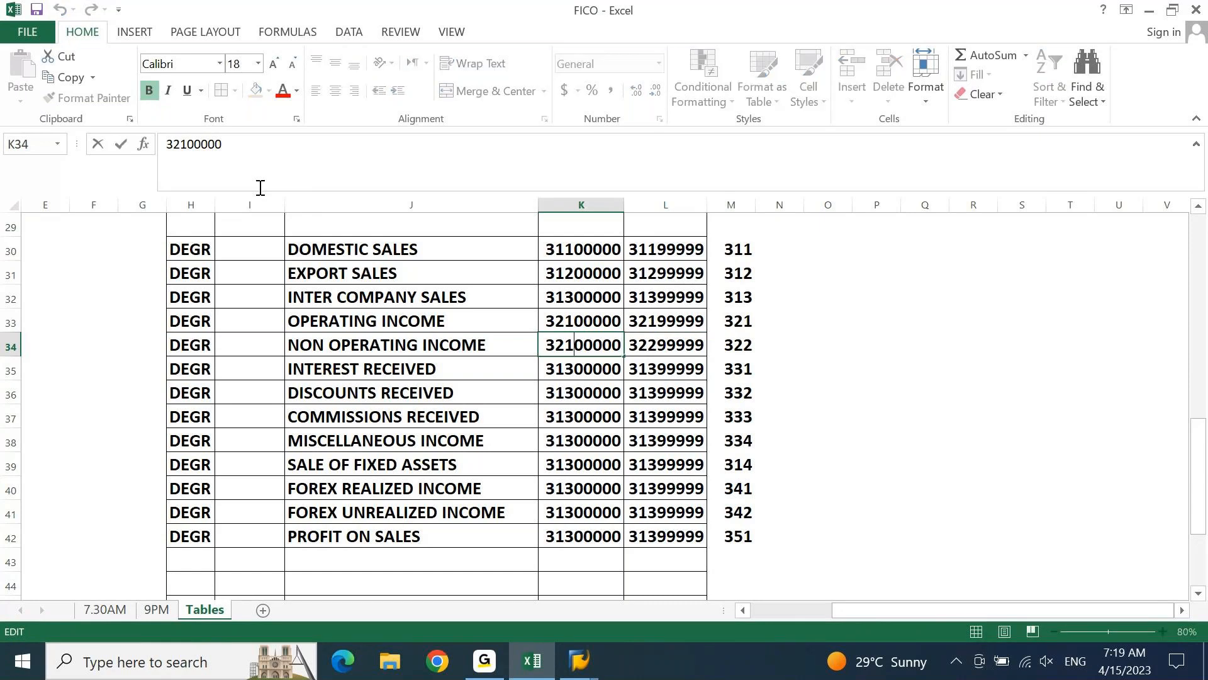
pyautogui.hotkey('shift', 'Left')
pyautogui.write('2')
pyautogui.press('Return')
# Set the INTEREST RECEIVED range start in K35 to 33100000
pyautogui.click(260, 188)
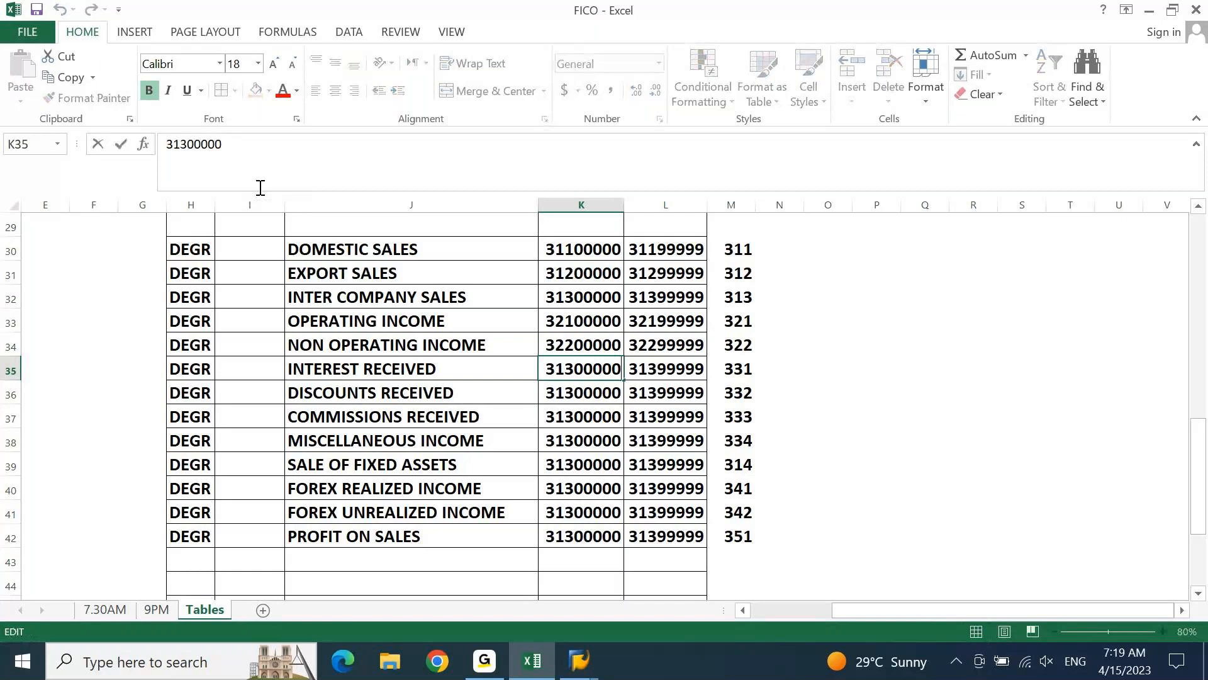
pyautogui.press('Left')
pyautogui.press('Left')
pyautogui.press('Left')
# Set the INTEREST RECEIVED range end in L35 to 33199999
pyautogui.press('Left')
pyautogui.press('Left')
pyautogui.press('Left')
pyautogui.hotkey('shift', 'Left')
pyautogui.hotkey('shift', 'Left')
pyautogui.write('31')
pyautogui.press('Tab')
pyautogui.press('F2')
pyautogui.press('Left')
pyautogui.press('Left')
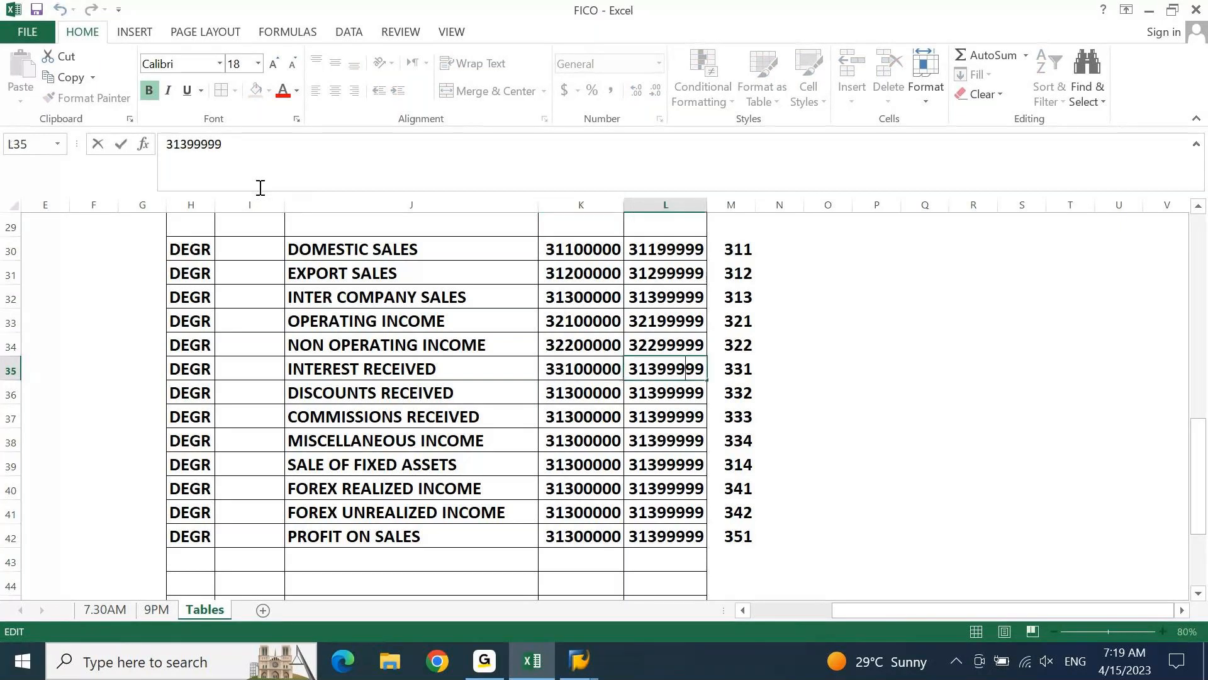
pyautogui.press('Left')
pyautogui.press('Left')
pyautogui.press('Left')
pyautogui.press('Left')
pyautogui.press('Left')
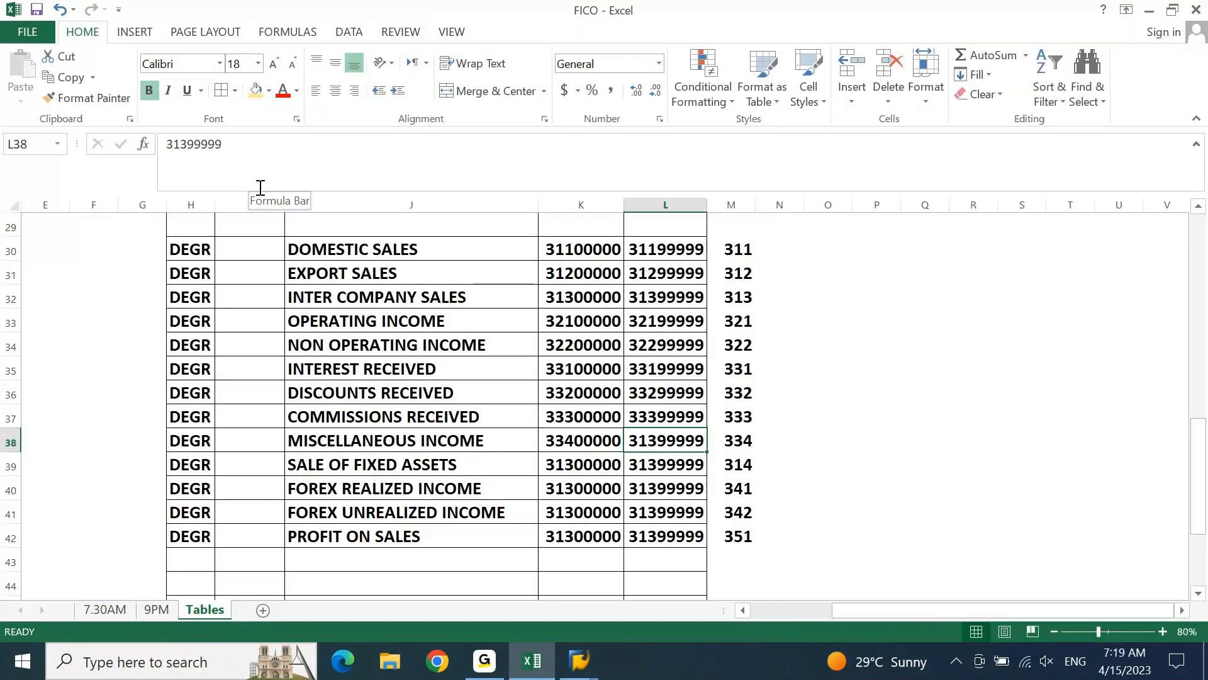
# Set the MISCELLANEOUS INCOME range end in L38 to 33499999
pyautogui.press('F2')
pyautogui.write('34')
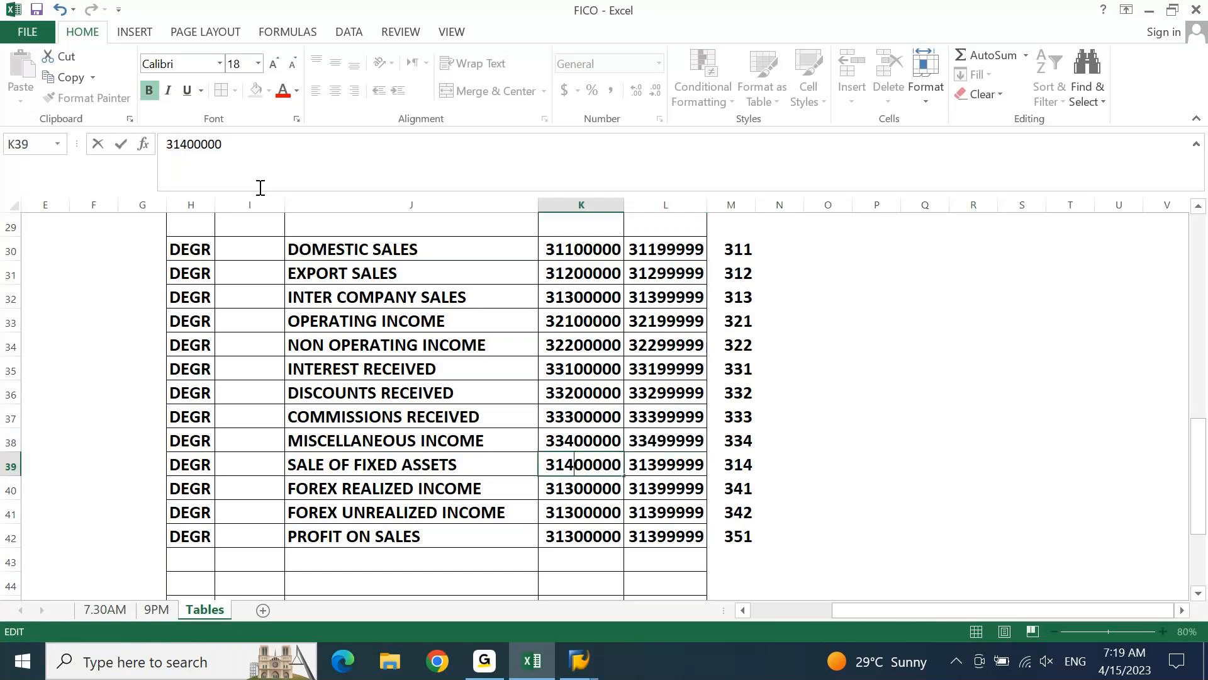
pyautogui.press('Tab')
# Set the SALE OF FIXED ASSETS range end in L39 to 31499999
pyautogui.press('F2')
pyautogui.press('Left')
pyautogui.press('Left')
pyautogui.press('Left')
pyautogui.press('Left')
pyautogui.press('Left')
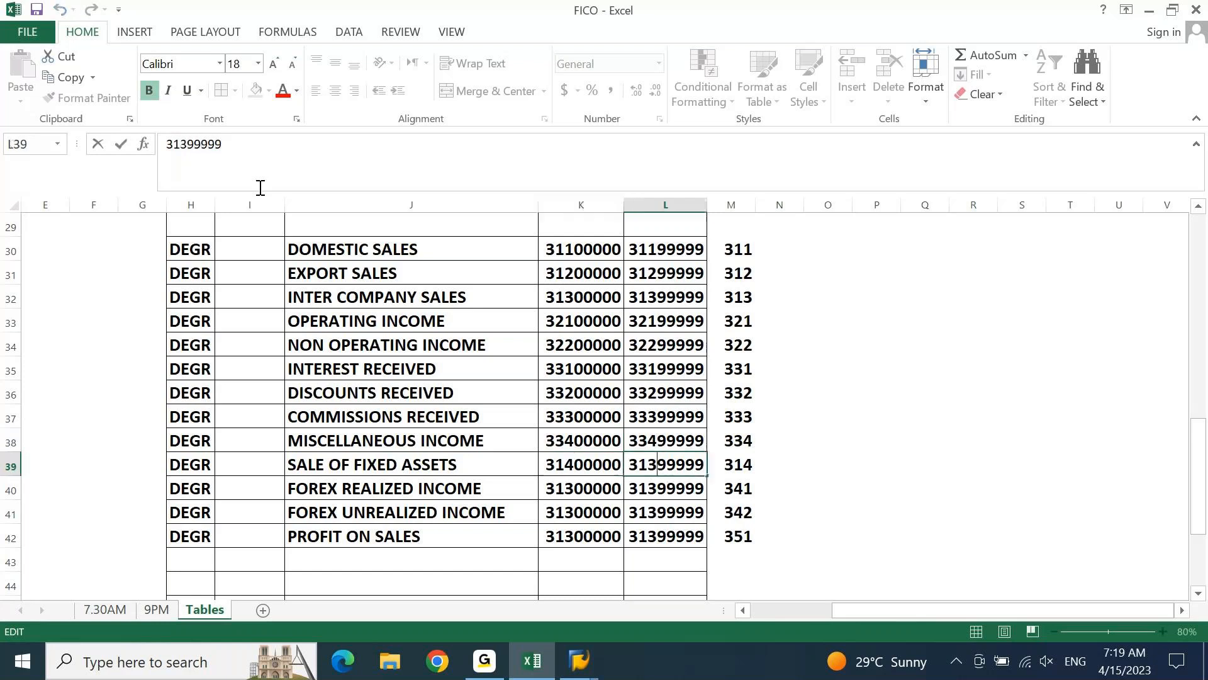
pyautogui.press('BackSpace')
pyautogui.write('4')
pyautogui.press('Return')
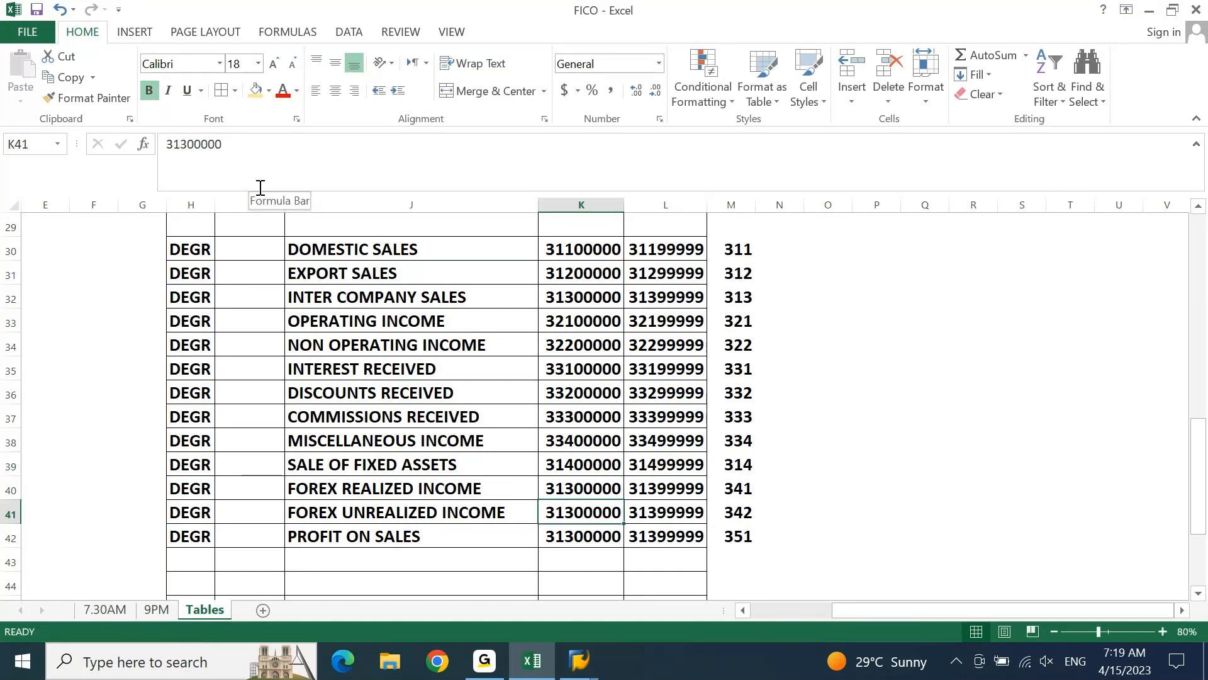
# Set the FOREX REALIZED INCOME range start in K40 to 34100000
pyautogui.press('F2')
pyautogui.press('Left')
pyautogui.press('Left')
pyautogui.press('Left')
pyautogui.press('Left')
pyautogui.press('Left')
pyautogui.press('BackSpace')
pyautogui.press('BackSpace')
pyautogui.write('4')
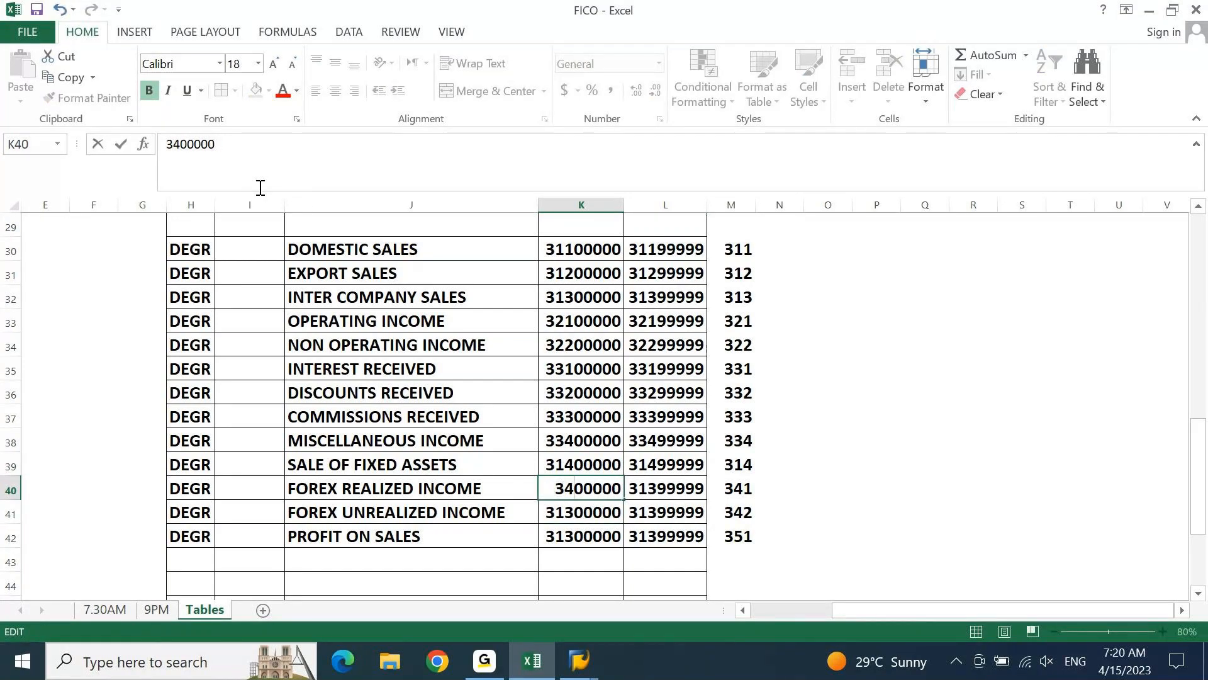
pyautogui.write('1')
pyautogui.press('Tab')
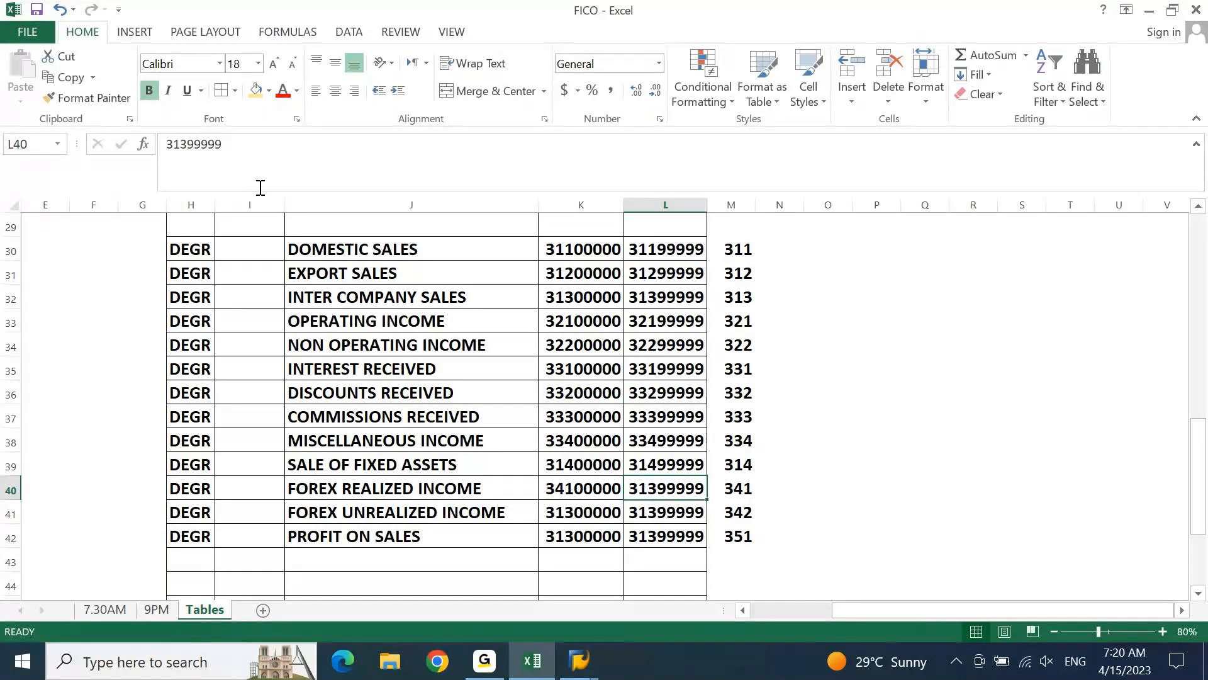
# Set the FOREX REALIZED INCOME range end in L40 to 34199999
pyautogui.press('F2')
pyautogui.press('Left')
pyautogui.press('Left')
pyautogui.press('Left')
pyautogui.press('Left')
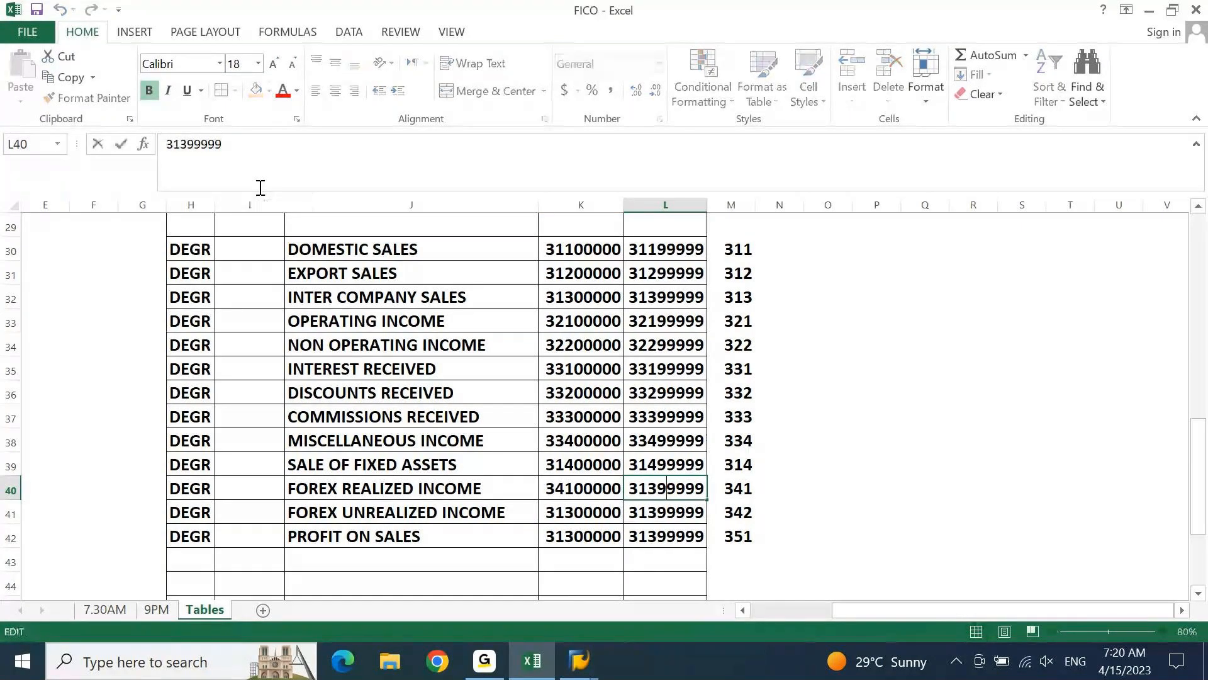
pyautogui.press('BackSpace')
pyautogui.press('BackSpace')
pyautogui.write('4')
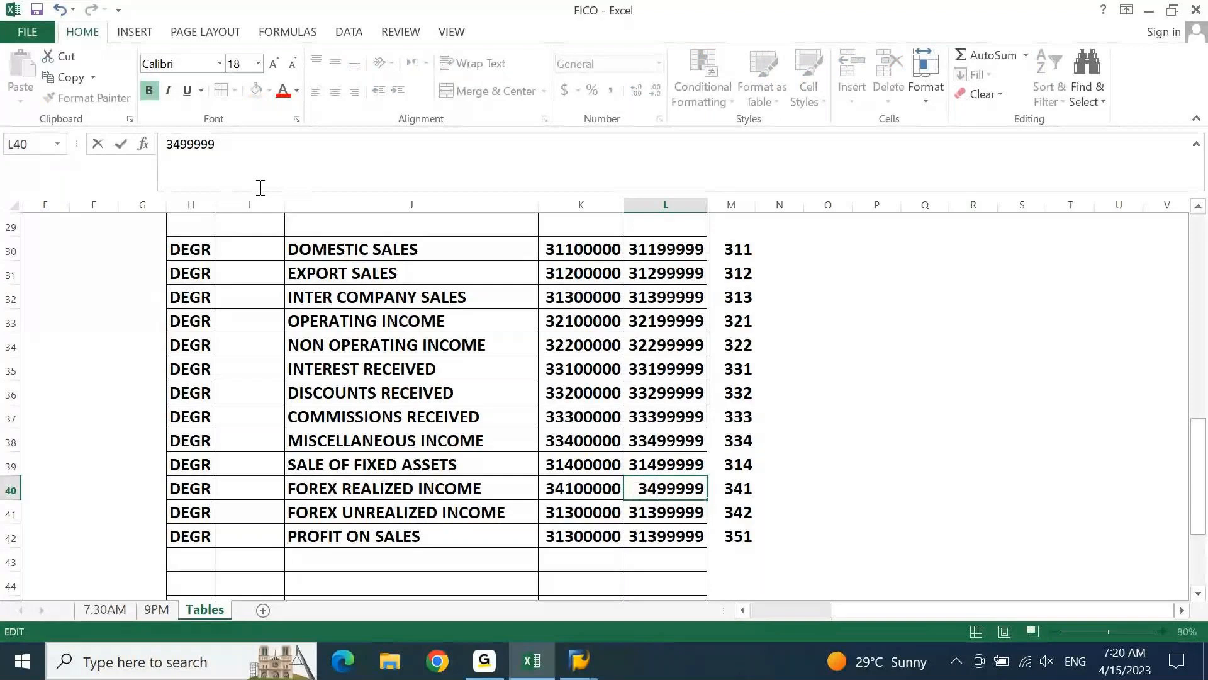
pyautogui.write('1')
pyautogui.press('Return')
# Fill the range start from K40 down into K41 and change it to 34200000 for FOREX UNREALIZED INCOME
pyautogui.press('Left')
pyautogui.hotkey('ctrl', 'd')
pyautogui.press('F2')
pyautogui.press('Left')
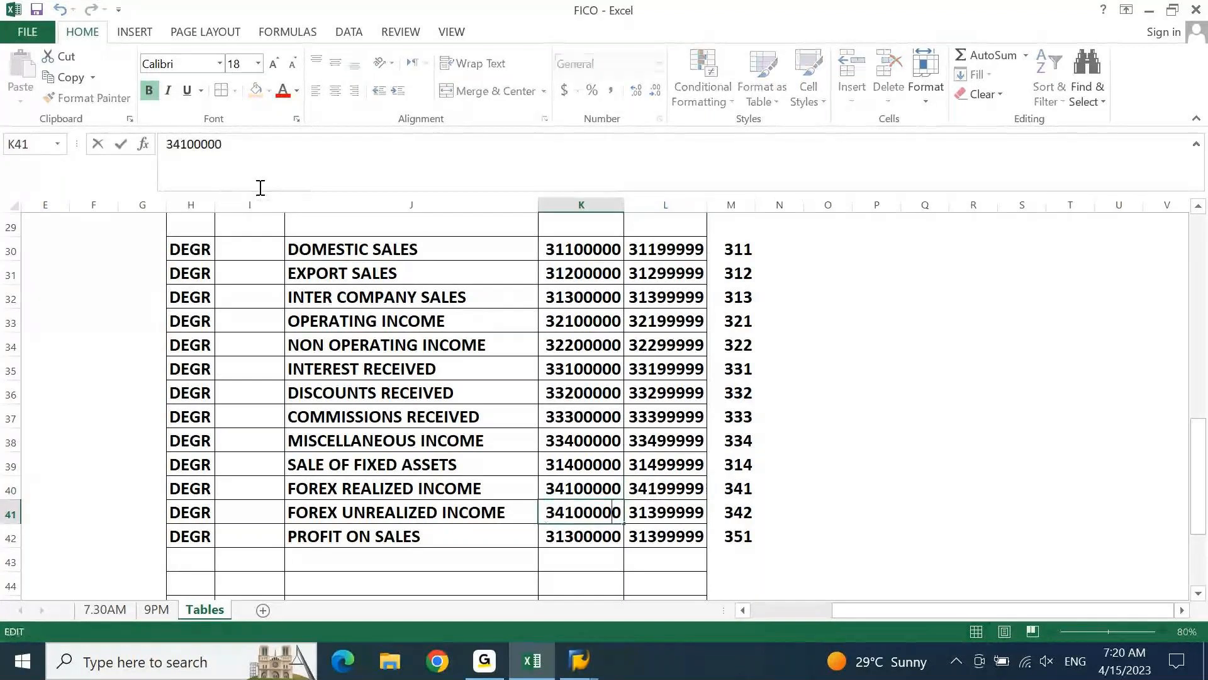
pyautogui.press('Left')
pyautogui.press('Left')
pyautogui.press('Left')
pyautogui.press('BackSpace')
pyautogui.write('2')
pyautogui.press('Tab')
# Set the FOREX UNREALIZED INCOME range end in L41 to 34299999
pyautogui.press('F2')
pyautogui.press('Left')
pyautogui.press('Left')
pyautogui.press('Left')
pyautogui.press('Left')
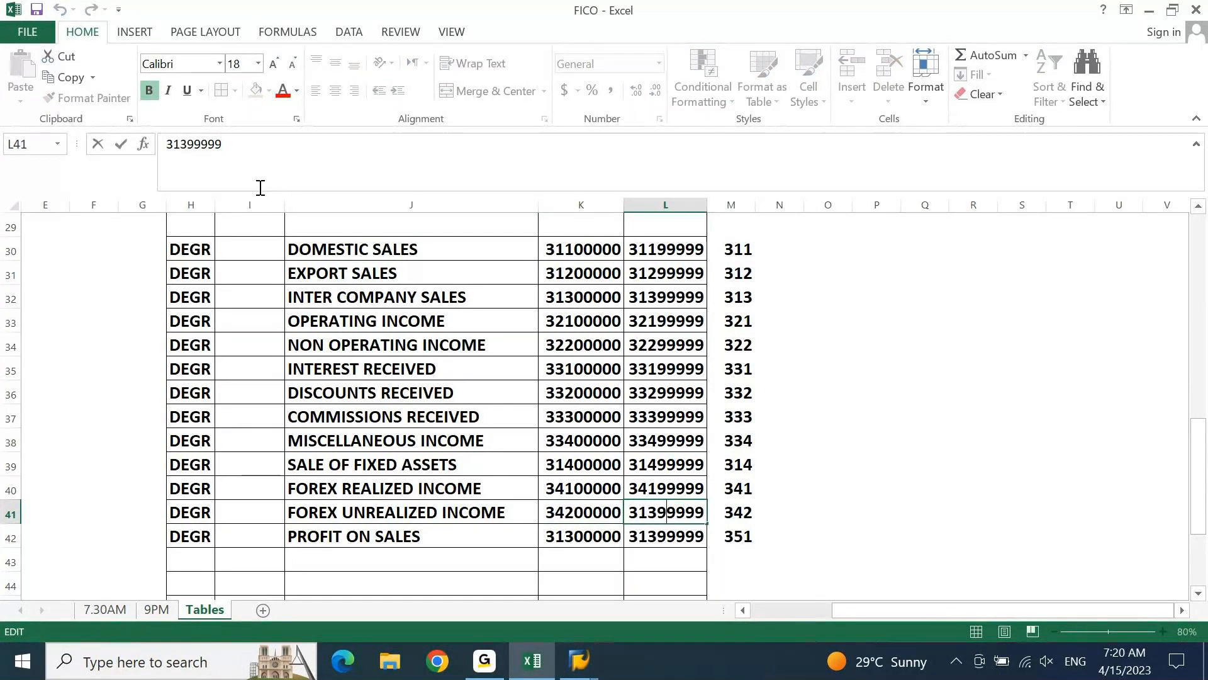
pyautogui.press('BackSpace')
pyautogui.press('BackSpace')
pyautogui.write('42')
pyautogui.press('Return')
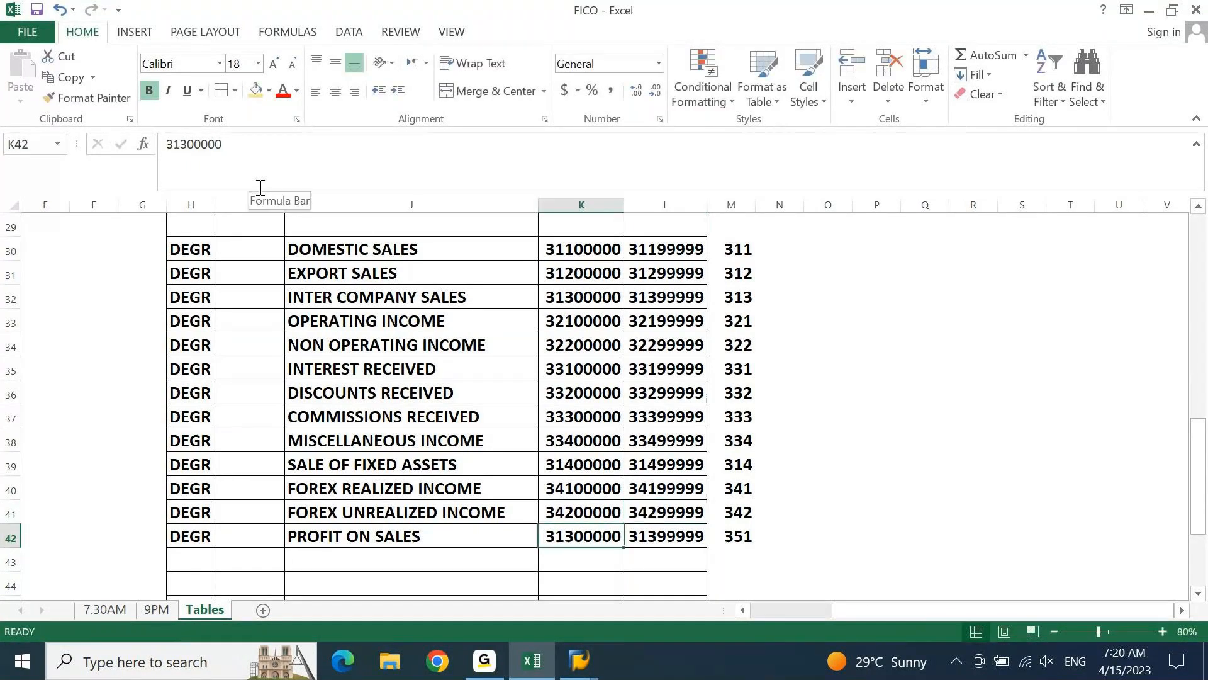
pyautogui.hotkey('alt', 'Tab')
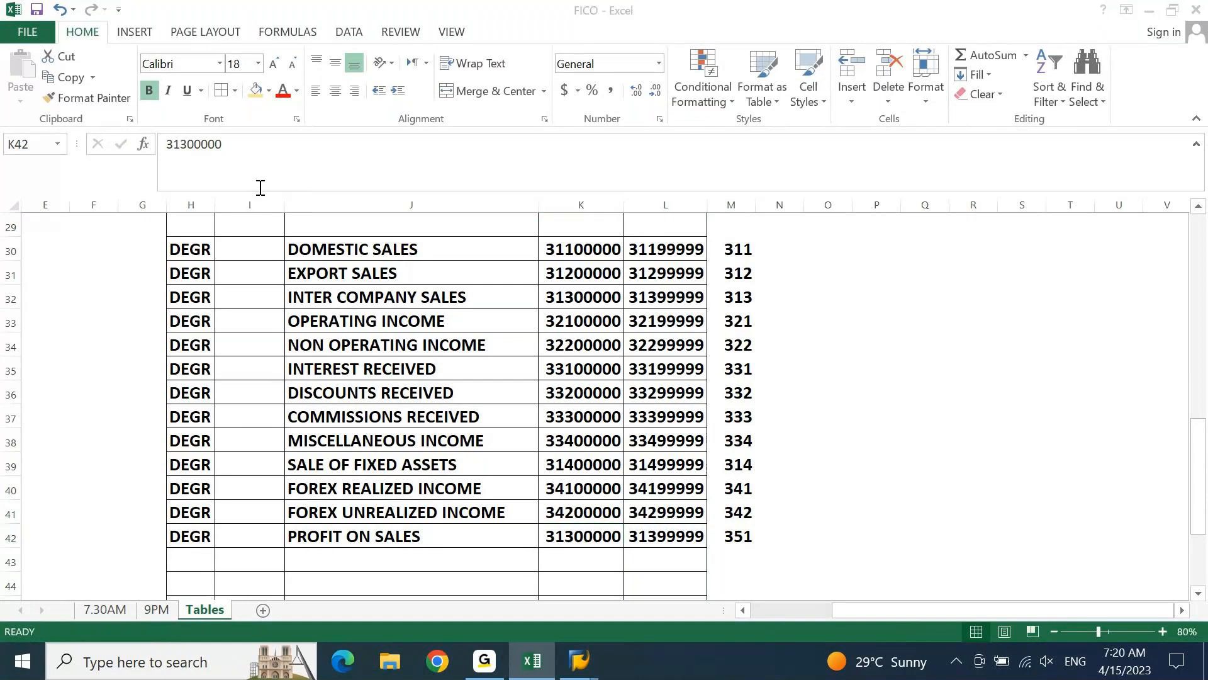
pyautogui.press('F1')
pyautogui.press('Escape')
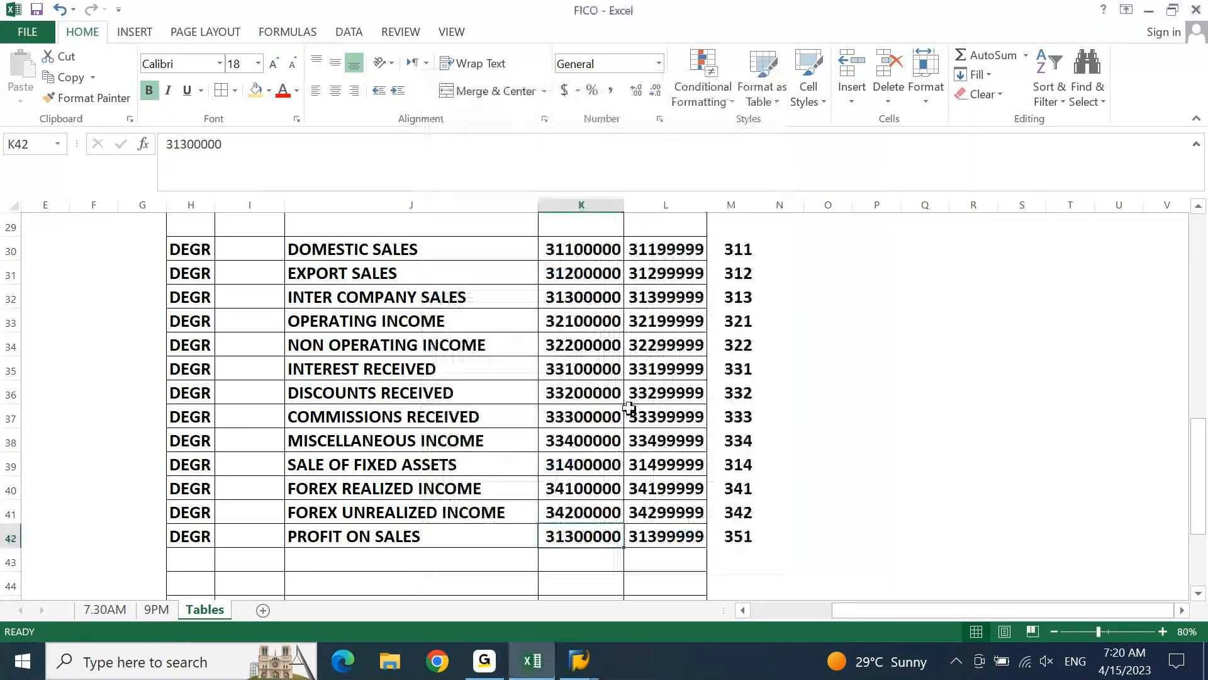
# Set the PROFIT ON SALES range start in K42 to 35100000
pyautogui.press('F2')
pyautogui.press('Left')
pyautogui.press('Left')
pyautogui.press('Left')
# Set the PROFIT ON SALES range end in L42 to 35199999
pyautogui.press('Left')
pyautogui.press('Left')
pyautogui.press('BackSpace')
pyautogui.press('BackSpace')
pyautogui.write('51')
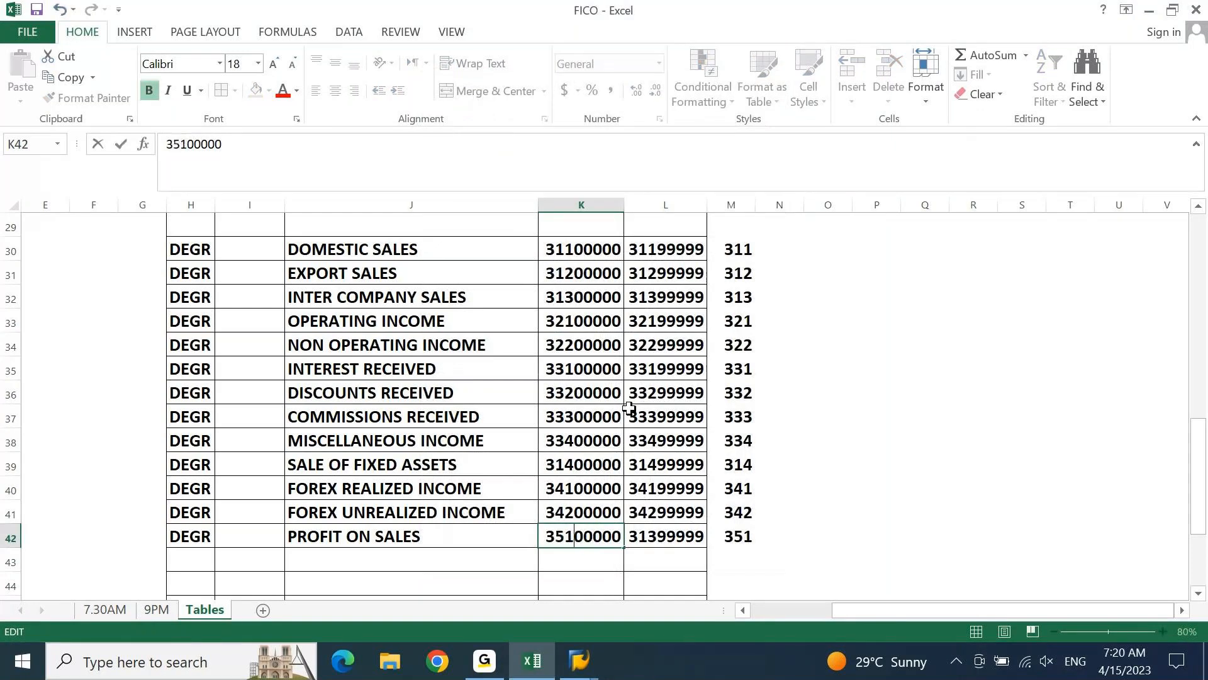
pyautogui.press('Tab')
pyautogui.press('F2')
pyautogui.press('Left')
pyautogui.press('Left')
pyautogui.press('Left')
pyautogui.press('Left')
pyautogui.press('Left')
pyautogui.hotkey('shift', 'Left')
pyautogui.hotkey('shift', 'Left')
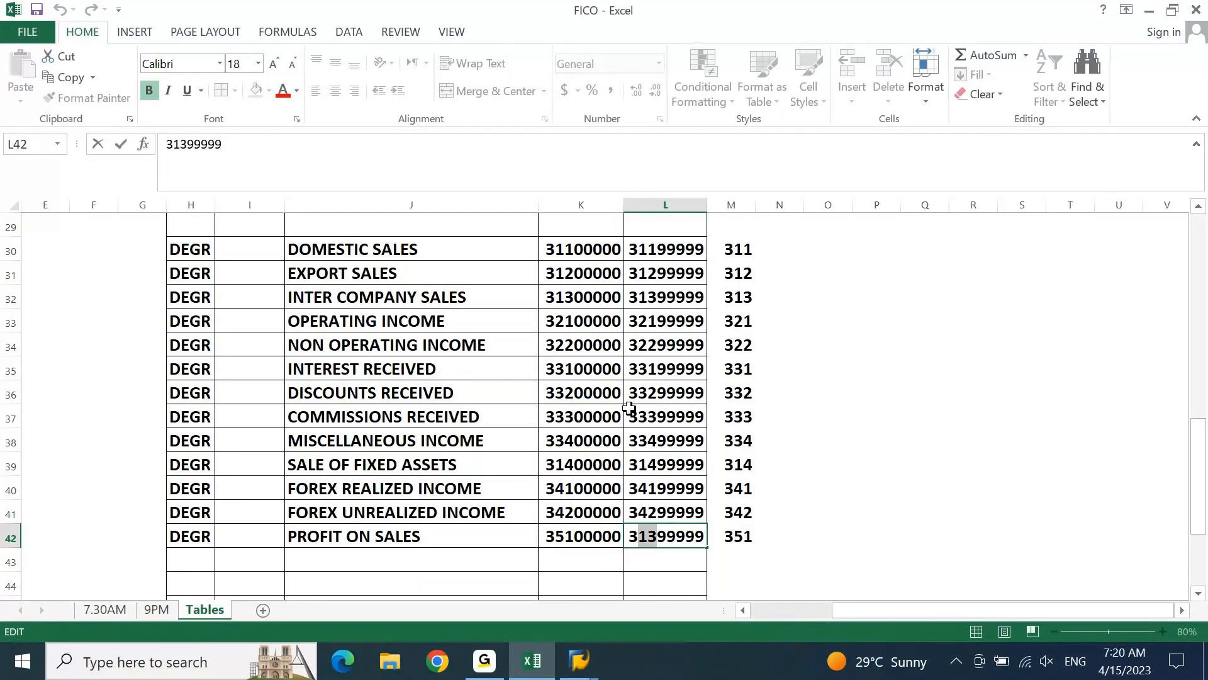
pyautogui.write('51')
pyautogui.hotkey('shift', 'Return')
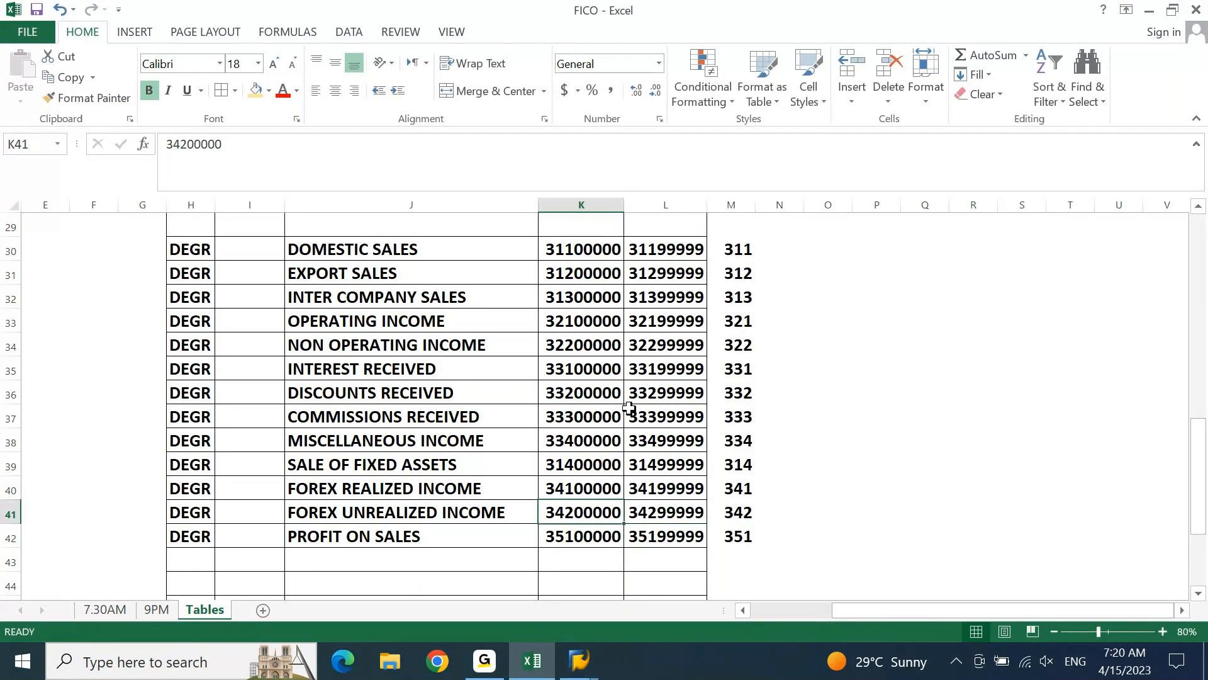
# Enter the formula =LEFT(K30,4) in I30 to derive the DOMESTIC SALES group code
pyautogui.press('Up')
pyautogui.press('Left')
pyautogui.hotkey('ctrl', 'Up')
pyautogui.press('Left')
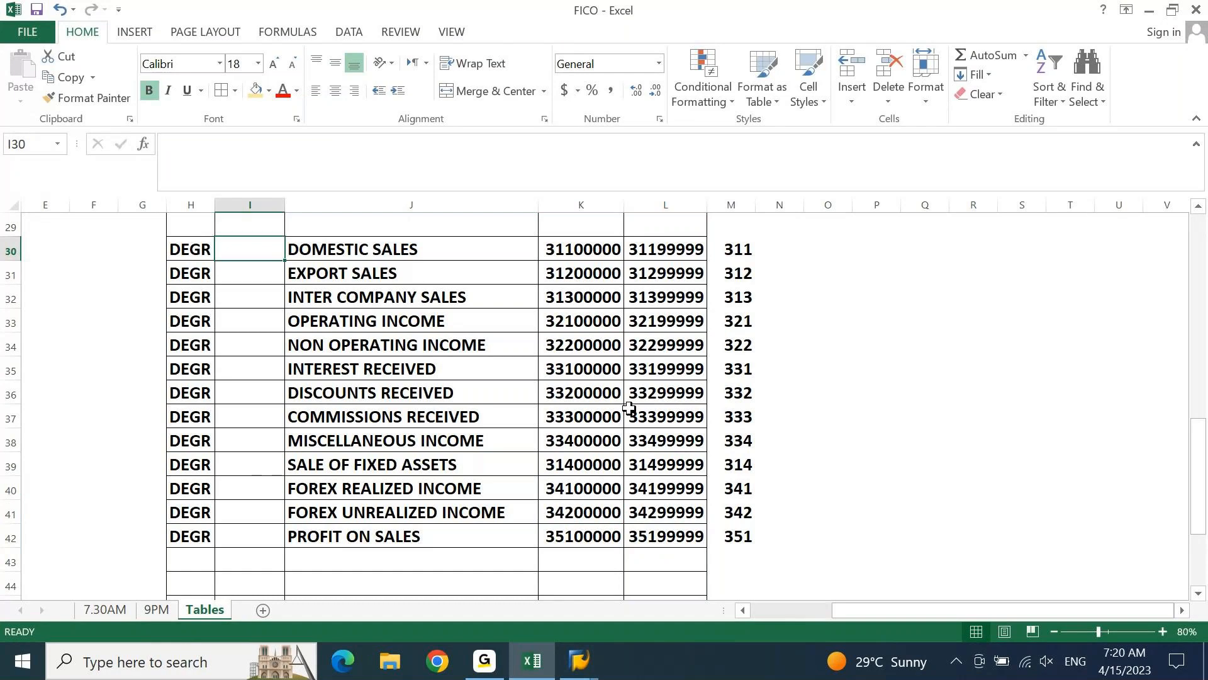
pyautogui.write('=LE')
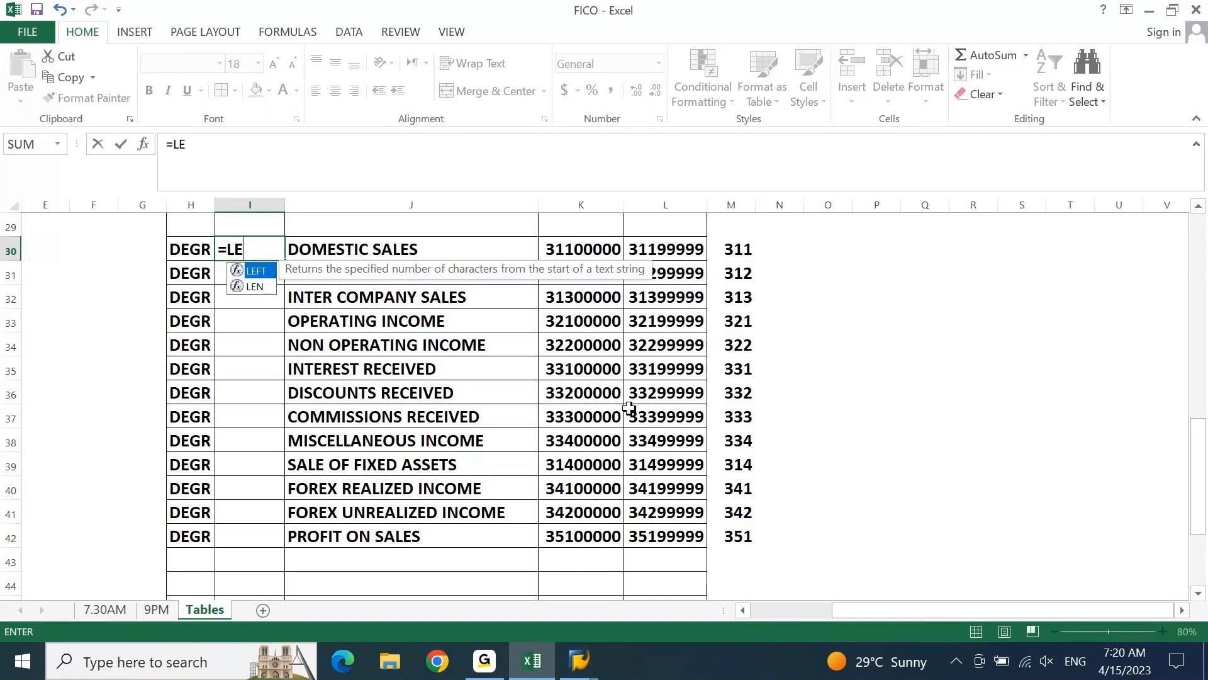
pyautogui.press('Tab')
pyautogui.press('Right')
pyautogui.press('Right')
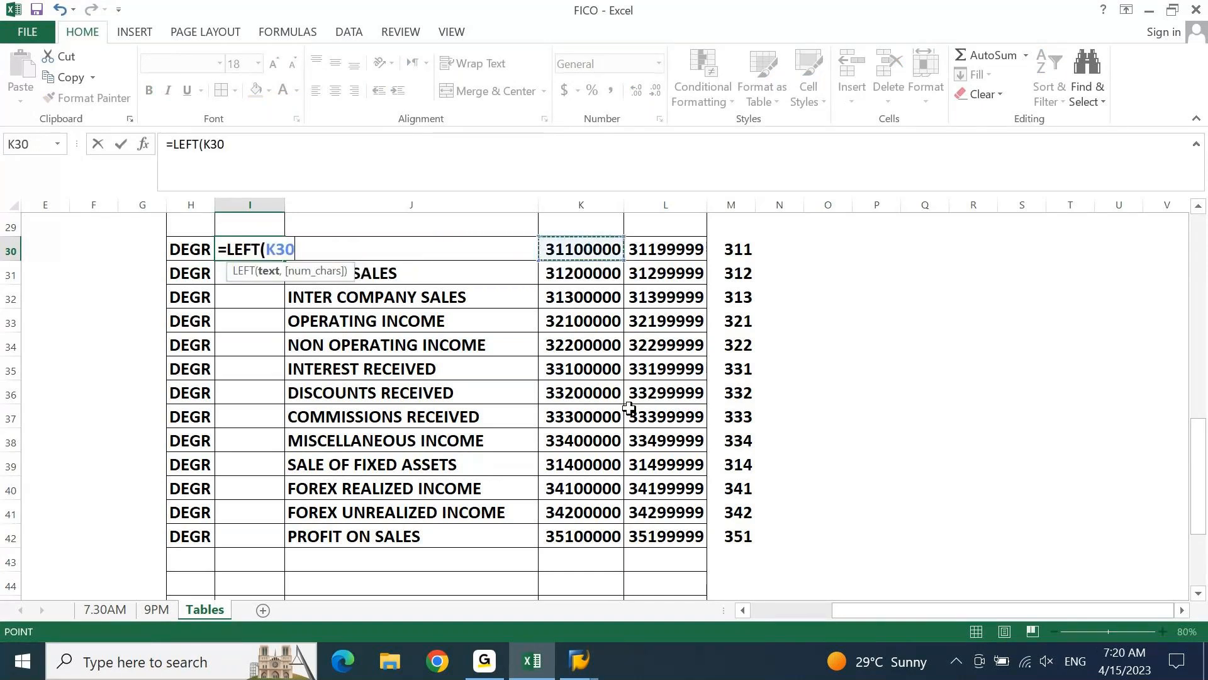
pyautogui.write(',4)')
pyautogui.press('Return')
pyautogui.press('Down')
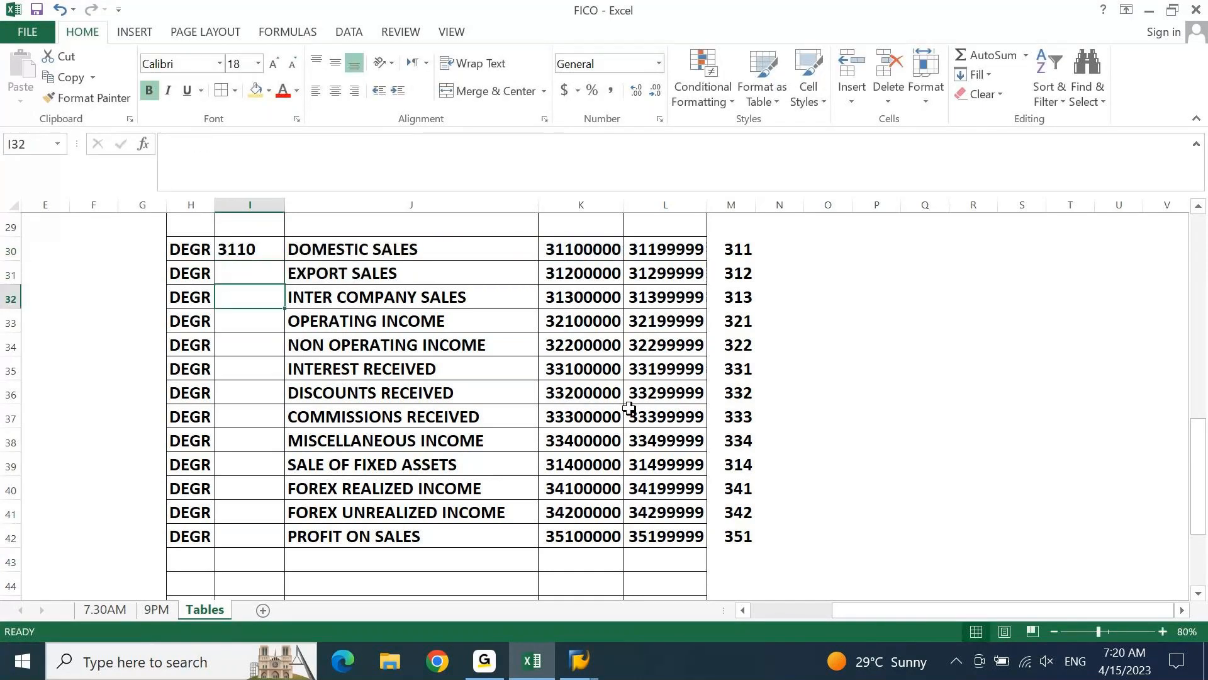
# Copy the group code formula from I30 through I42 for all income groups
pyautogui.press('Up')
pyautogui.press('Up')
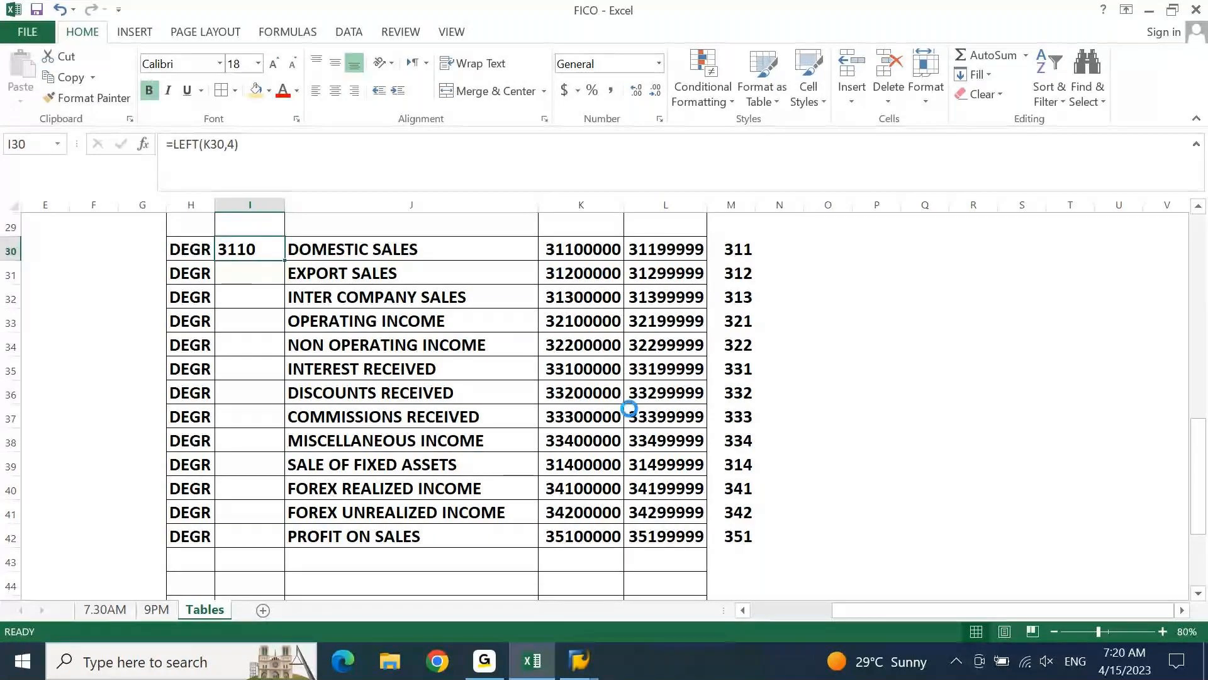
pyautogui.hotkey('ctrl', 'c')
pyautogui.press('Left')
pyautogui.hotkey('ctrl', 'Down')
pyautogui.press('Right')
pyautogui.hotkey('ctrl', 'shift', 'Up')
pyautogui.hotkey('ctrl', 'v')
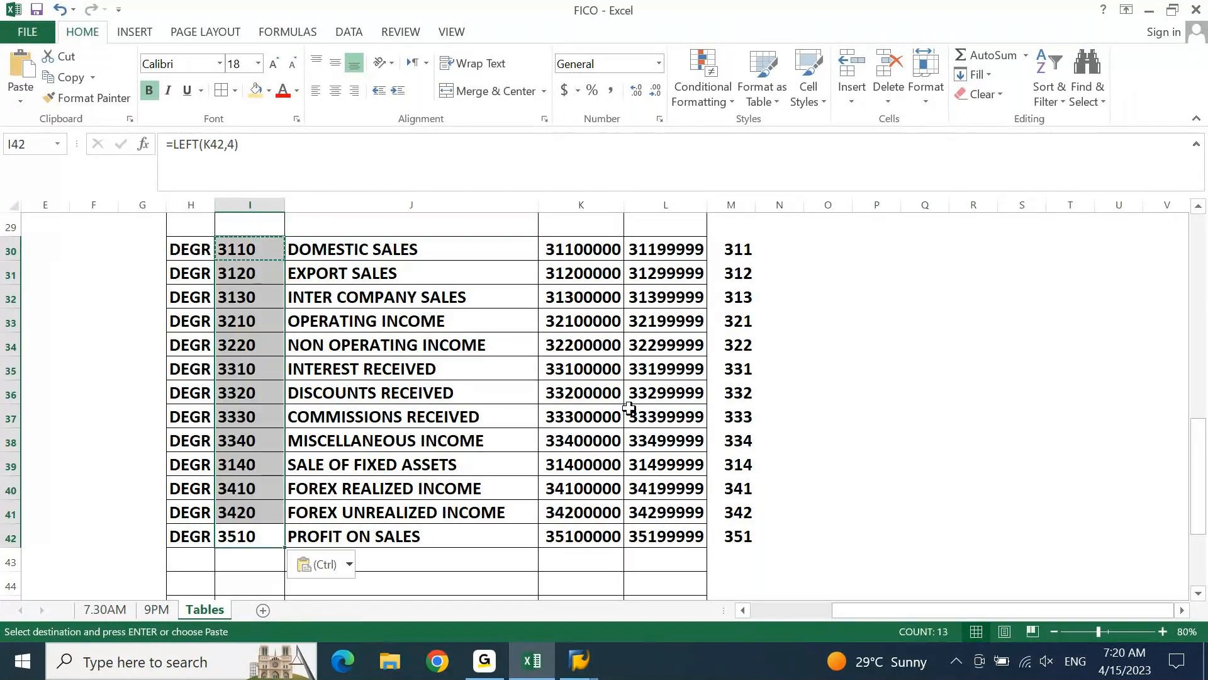
pyautogui.press('Escape')
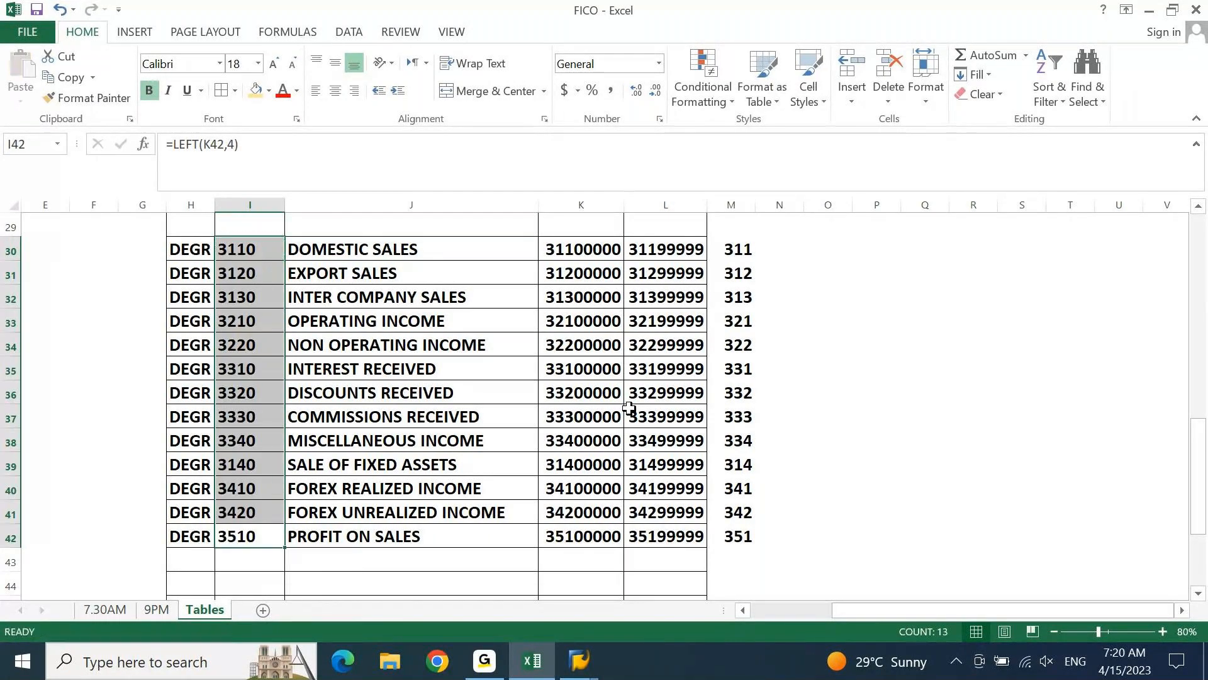
# Replace the group code formulas in I30:I42 with their values
pyautogui.hotkey('ctrl', 'c')
pyautogui.hotkey('ctrl', 'alt', 'v')
pyautogui.press('v')
pyautogui.press('Return')
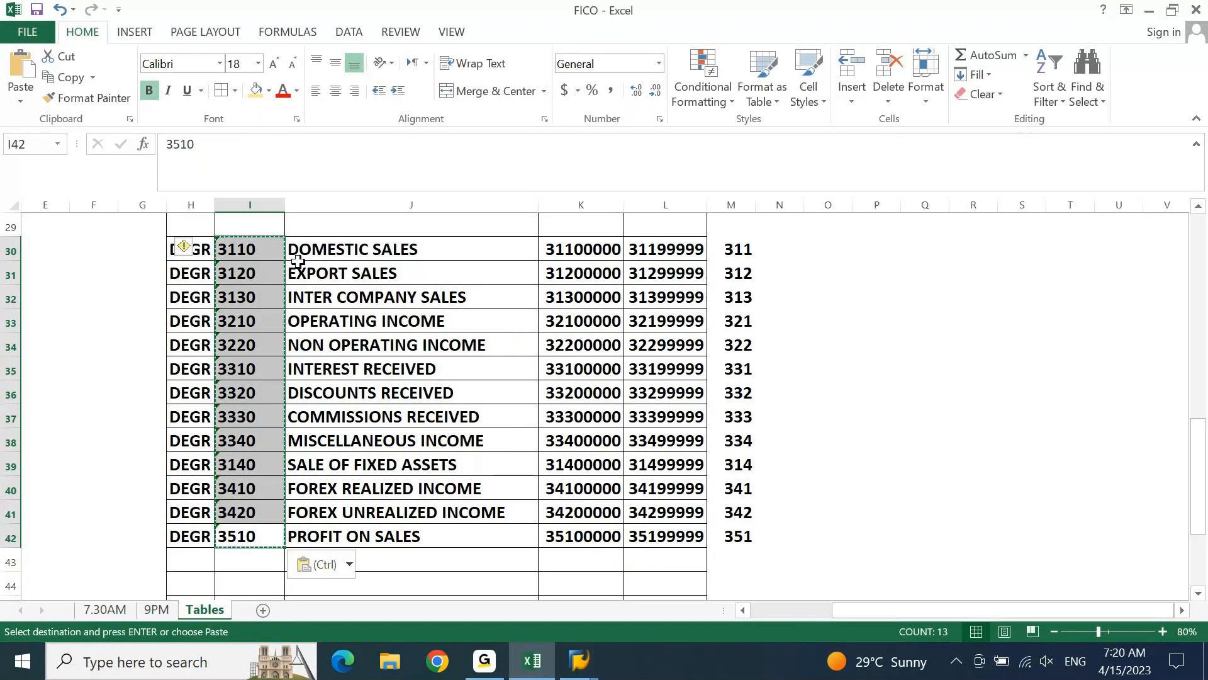
# Convert the text group codes in I30:I42 to numbers with Text to Columns and centre them
pyautogui.hotkey('alt', 'd')
pyautogui.press('e')
pyautogui.press('f')
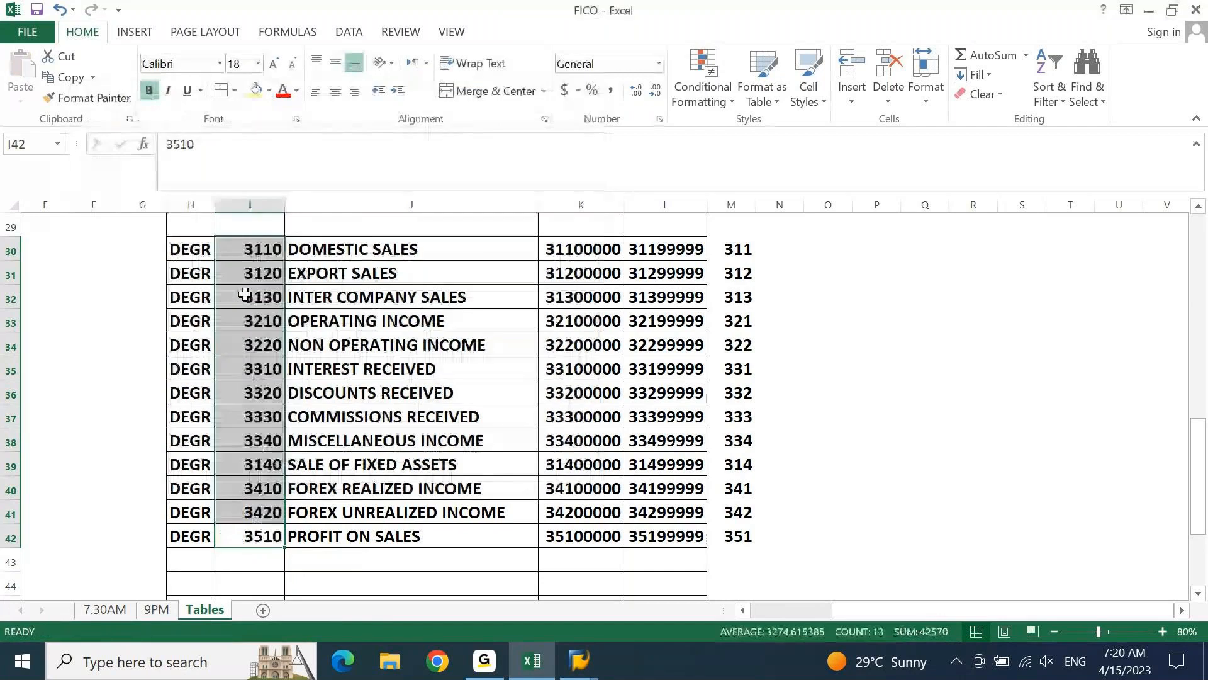
pyautogui.click(336, 93)
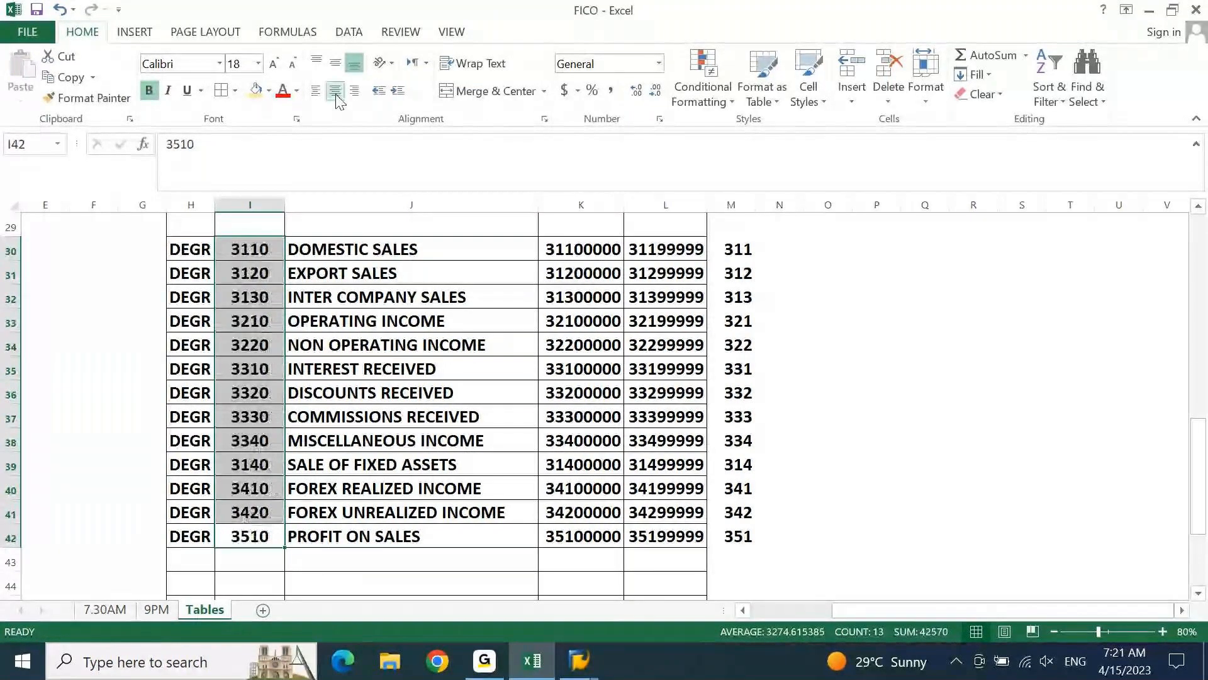
# Copy the DEGR chart of accounts entries from H30:H42 into H44:H56 for the next block of groups
pyautogui.press('Left')
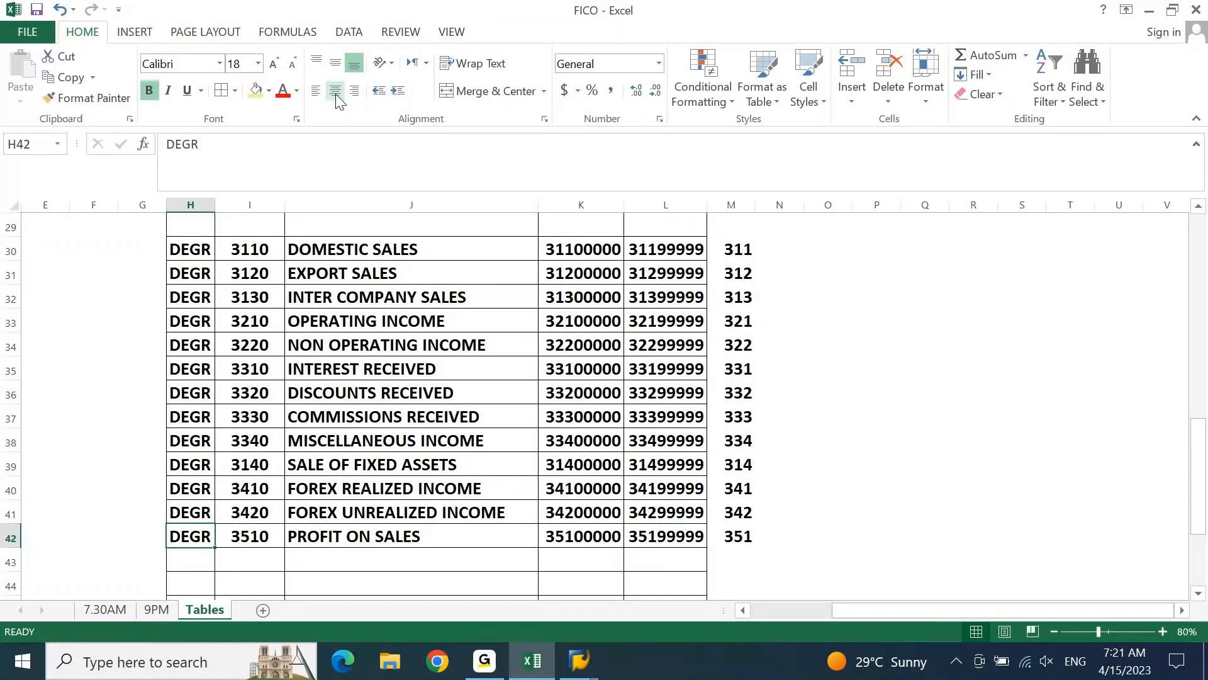
pyautogui.hotkey('ctrl', 'shift', 'Up')
pyautogui.hotkey('ctrl', 'c')
pyautogui.scroll(-4, 337, 101)
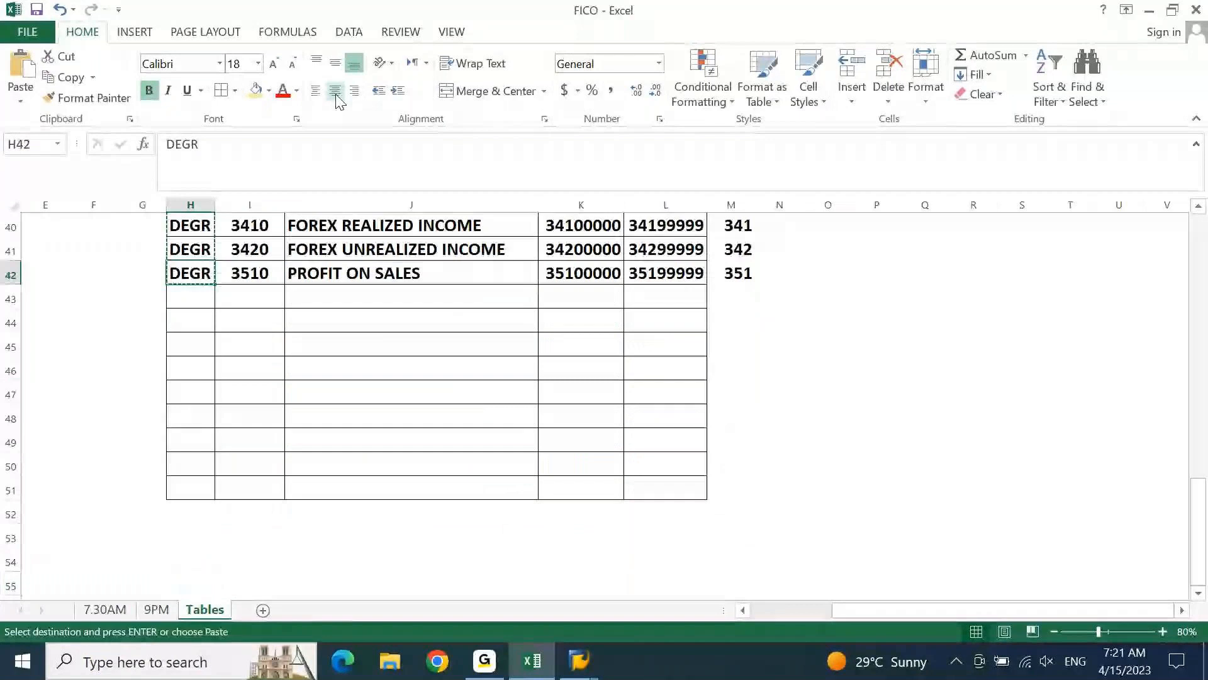
pyautogui.press('Down')
pyautogui.press('Down')
pyautogui.press('Return')
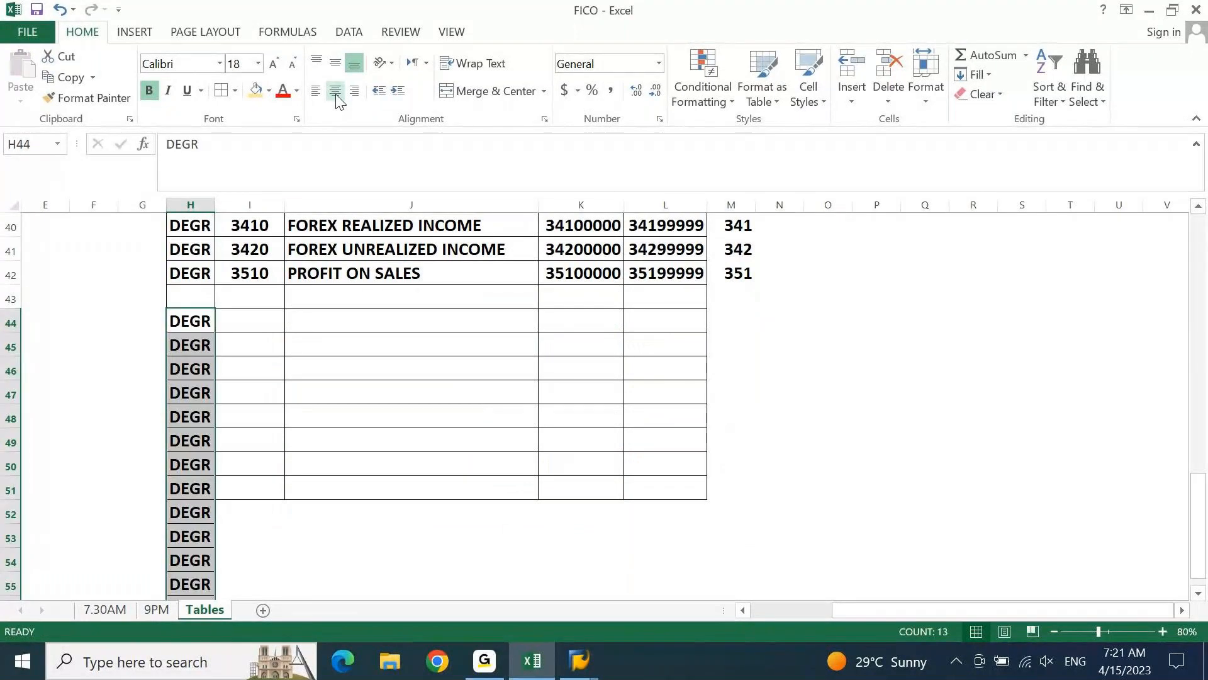
# Enter 4 as the leading digit of the from and to accounts in K44 and L44
pyautogui.press('Right')
pyautogui.press('Right')
pyautogui.press('Right')
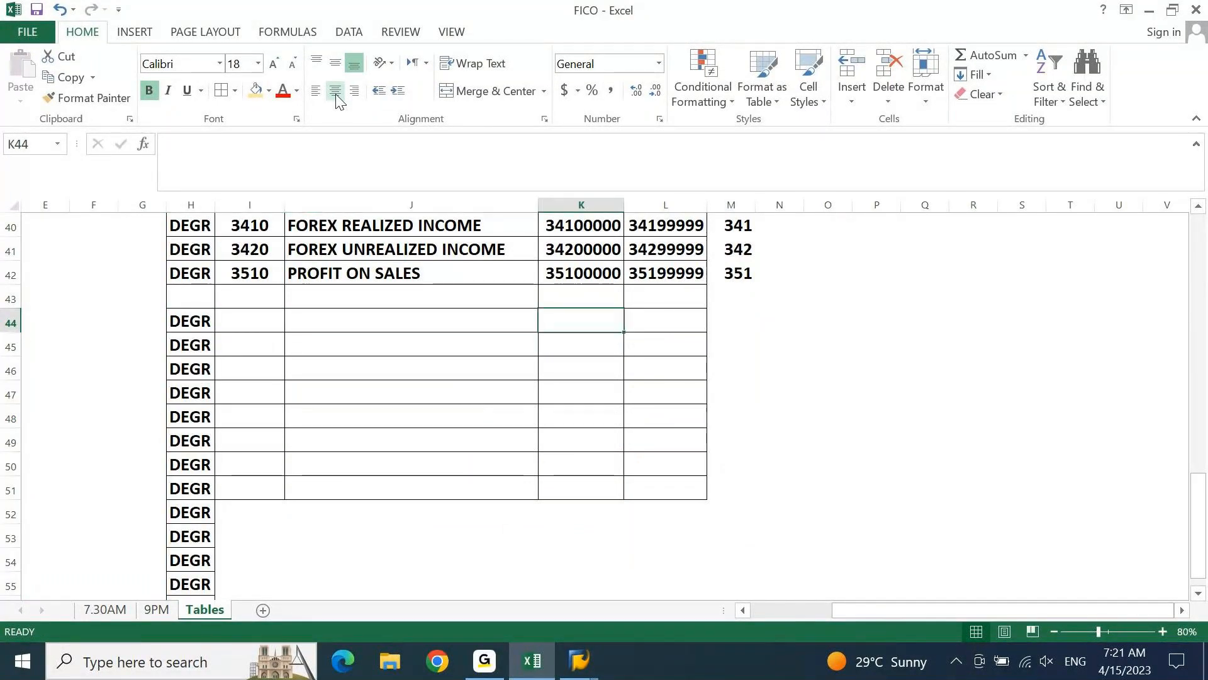
pyautogui.write('4')
pyautogui.press('Right')
pyautogui.write('4')
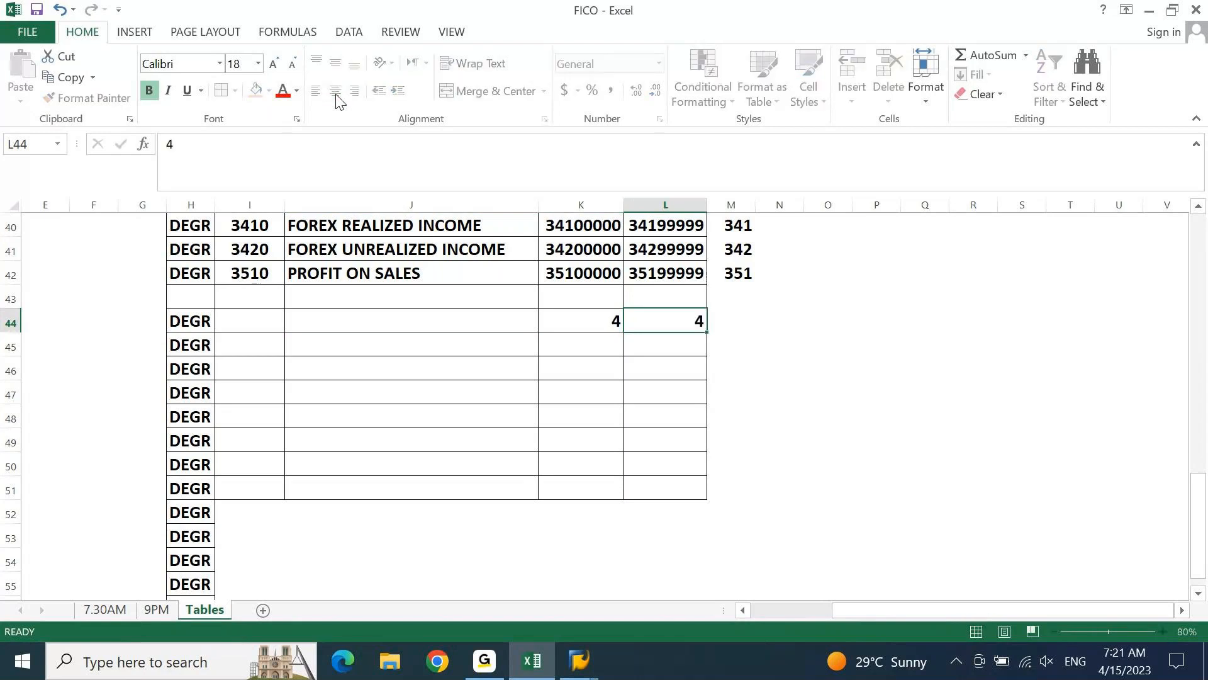
# Copy the leading digit 4 from K44:L44 through row 56 in both account range columns
pyautogui.hotkey('shift', 'Left')
pyautogui.hotkey('ctrl', 'c')
pyautogui.press('Left')
pyautogui.press('Left')
pyautogui.press('Left')
pyautogui.press('Left')
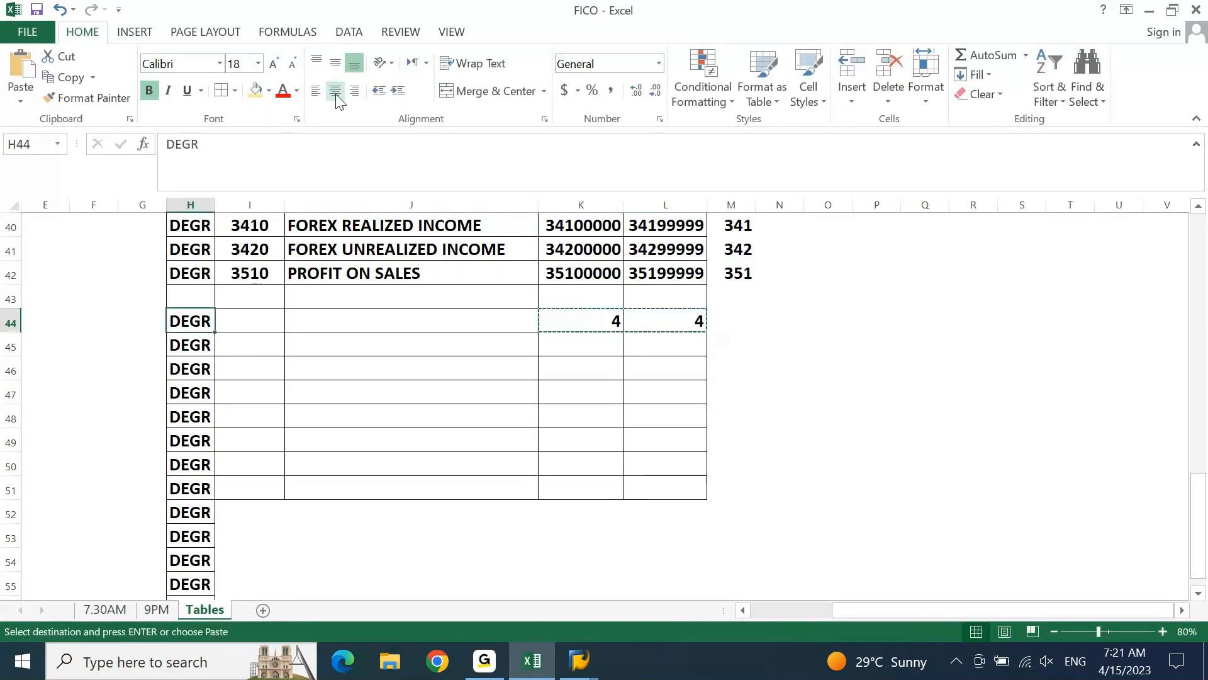
pyautogui.hotkey('ctrl', 'Down')
pyautogui.press('Right')
pyautogui.press('Right')
pyautogui.press('Right')
pyautogui.press('Right')
pyautogui.press('Left')
pyautogui.hotkey('ctrl', 'shift', 'Up')
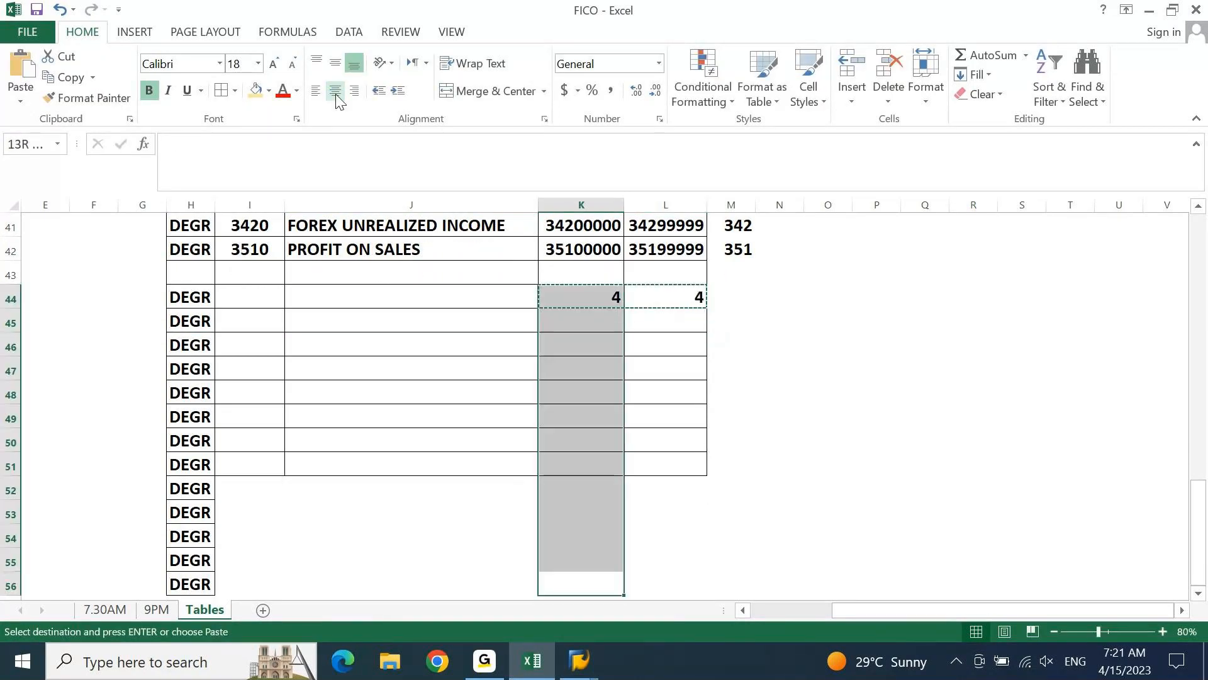
pyautogui.press('Return')
# Apply all borders to the cells H51:K56 to extend the table grid
pyautogui.press('Left')
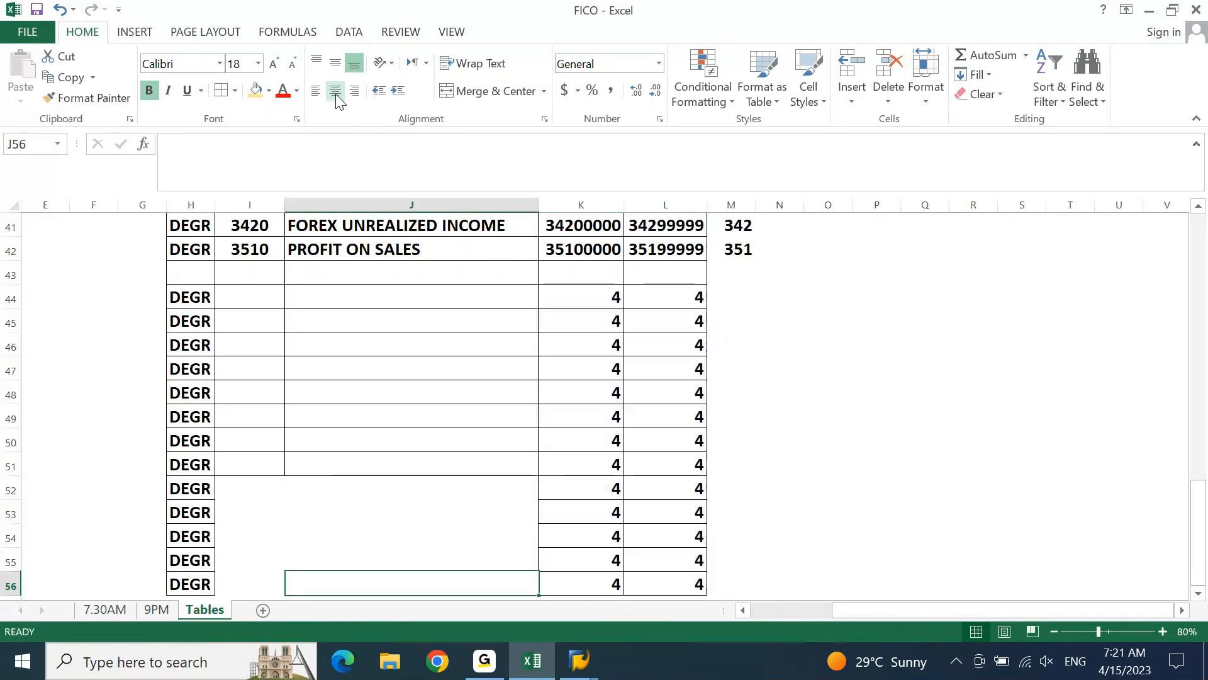
pyautogui.hotkey('ctrl', 'Left')
pyautogui.hotkey('ctrl', 'shift', 'Right')
pyautogui.hotkey('shift', 'Up')
pyautogui.hotkey('shift', 'Up')
pyautogui.hotkey('shift', 'Up')
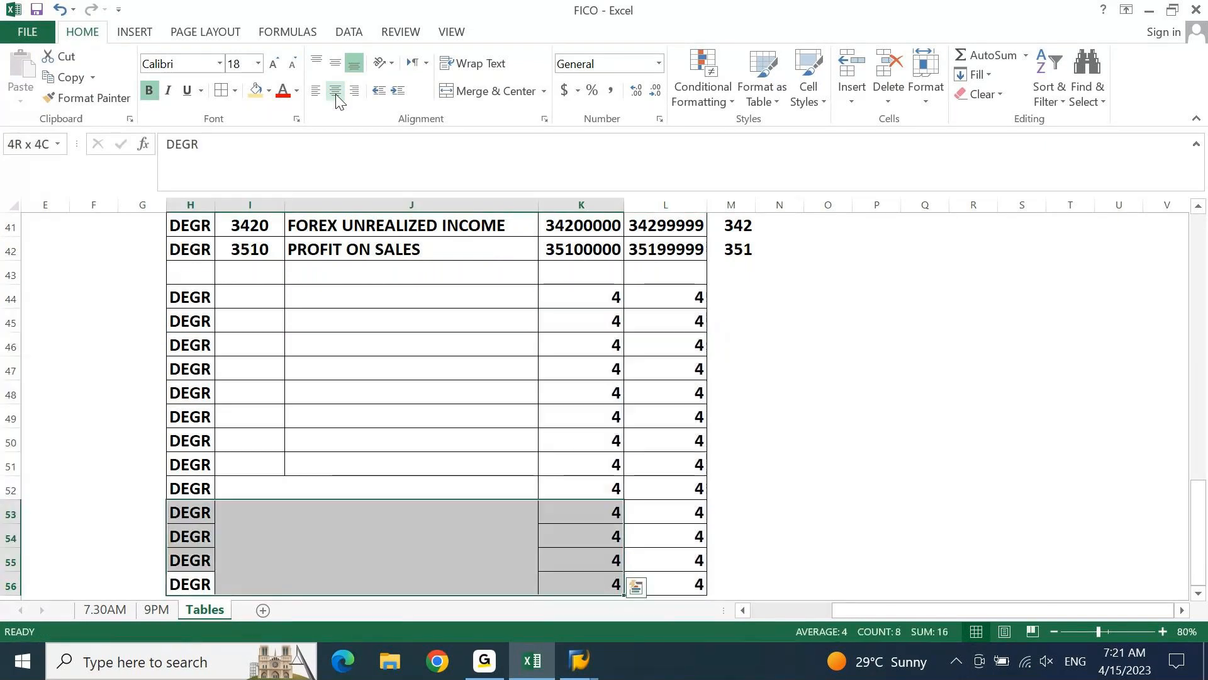
pyautogui.hotkey('shift', 'Up')
pyautogui.hotkey('shift', 'Up')
pyautogui.press('alt')
pyautogui.press('h')
pyautogui.press('b')
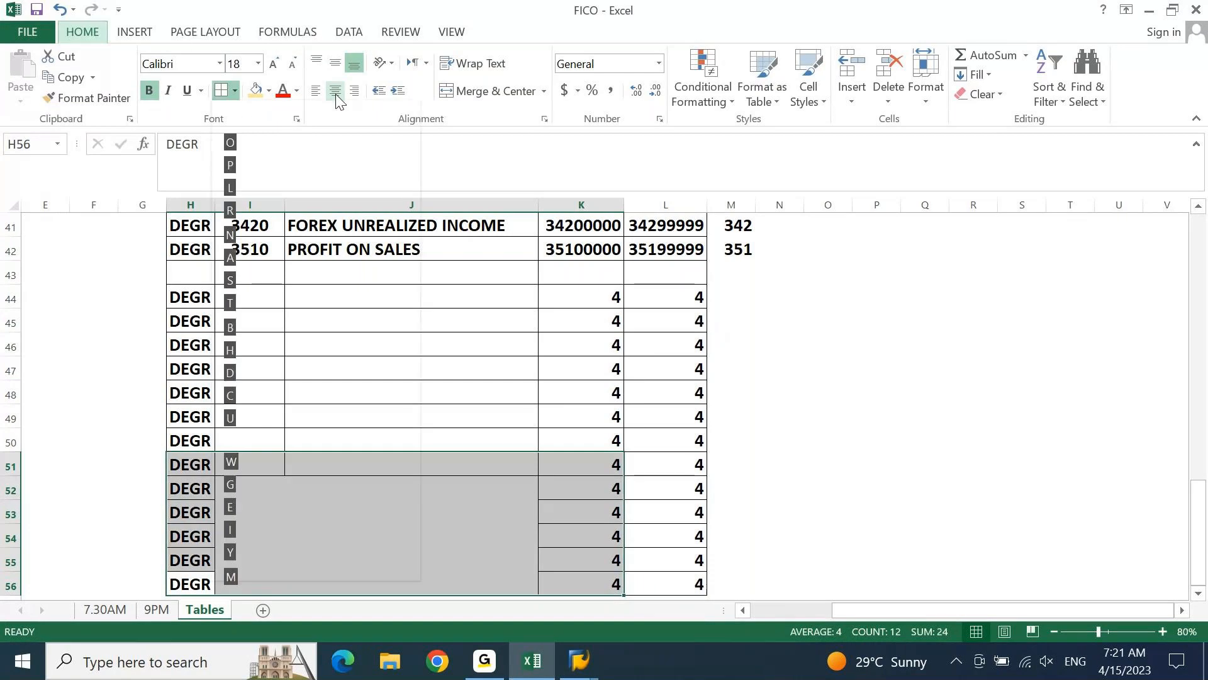
pyautogui.press('a')
# Enter the expense group names DIRECT EXPENSES in J44 and INDIRECT EXPENSES in J45
pyautogui.press('Up')
pyautogui.press('Right')
pyautogui.hotkey('ctrl', 'Up')
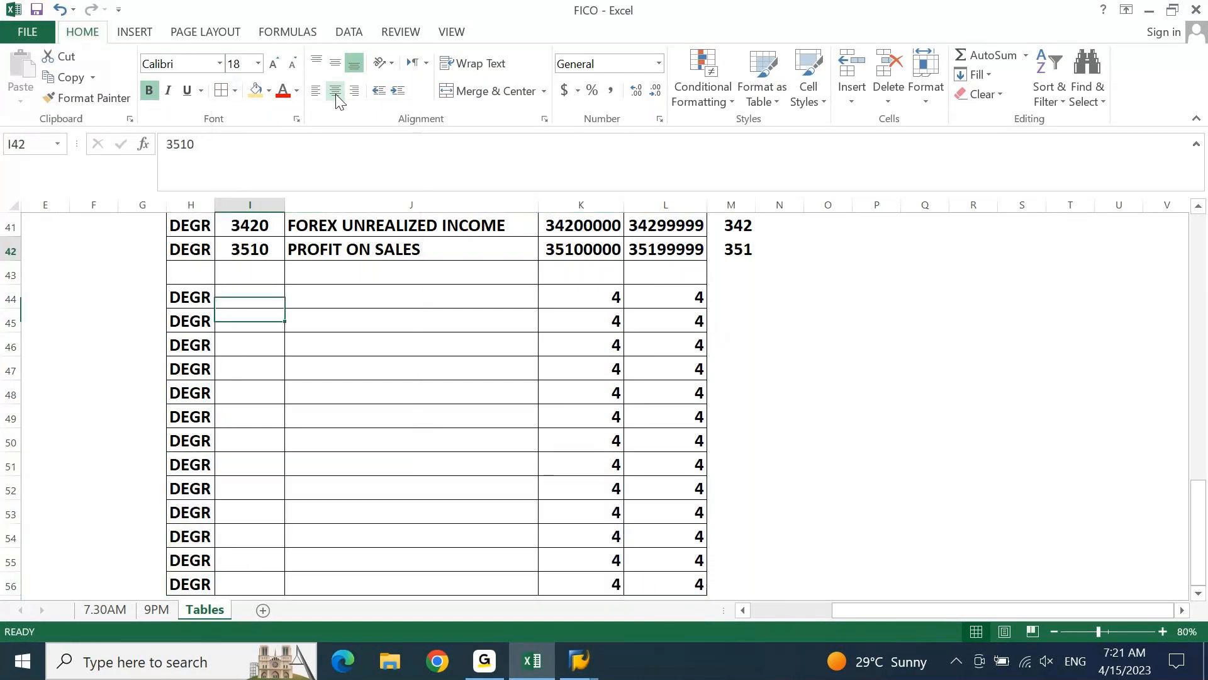
pyautogui.press('Down')
pyautogui.press('Down')
pyautogui.press('Right')
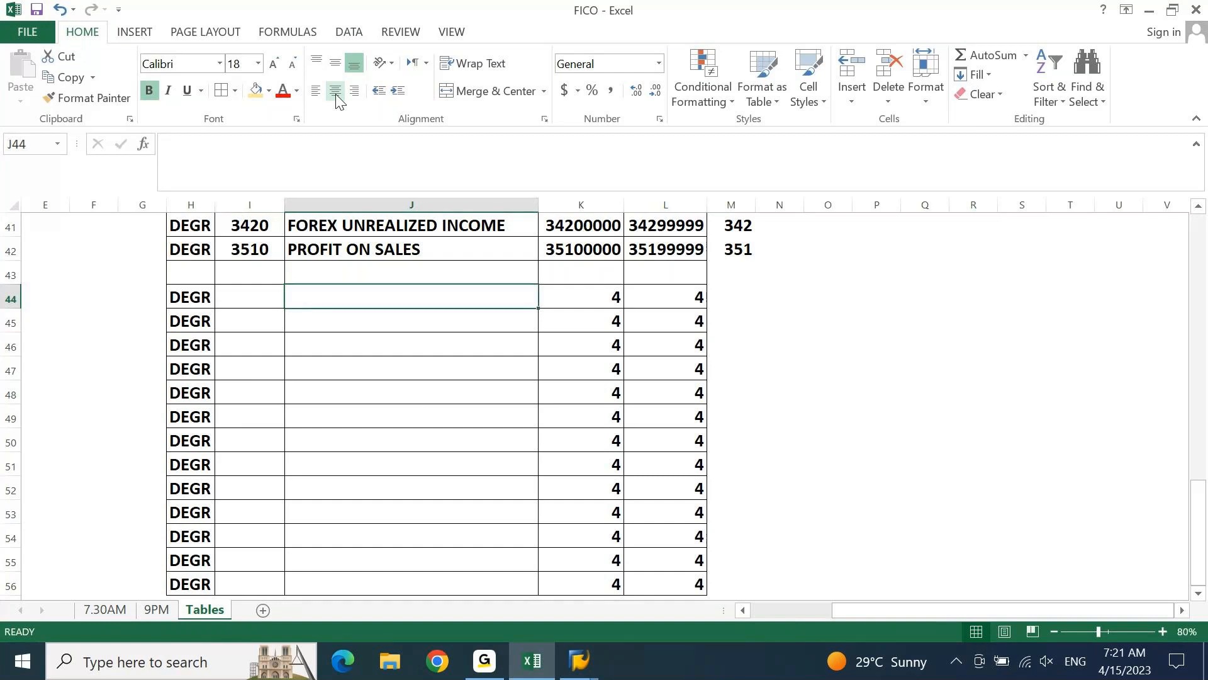
pyautogui.write('DIREC')
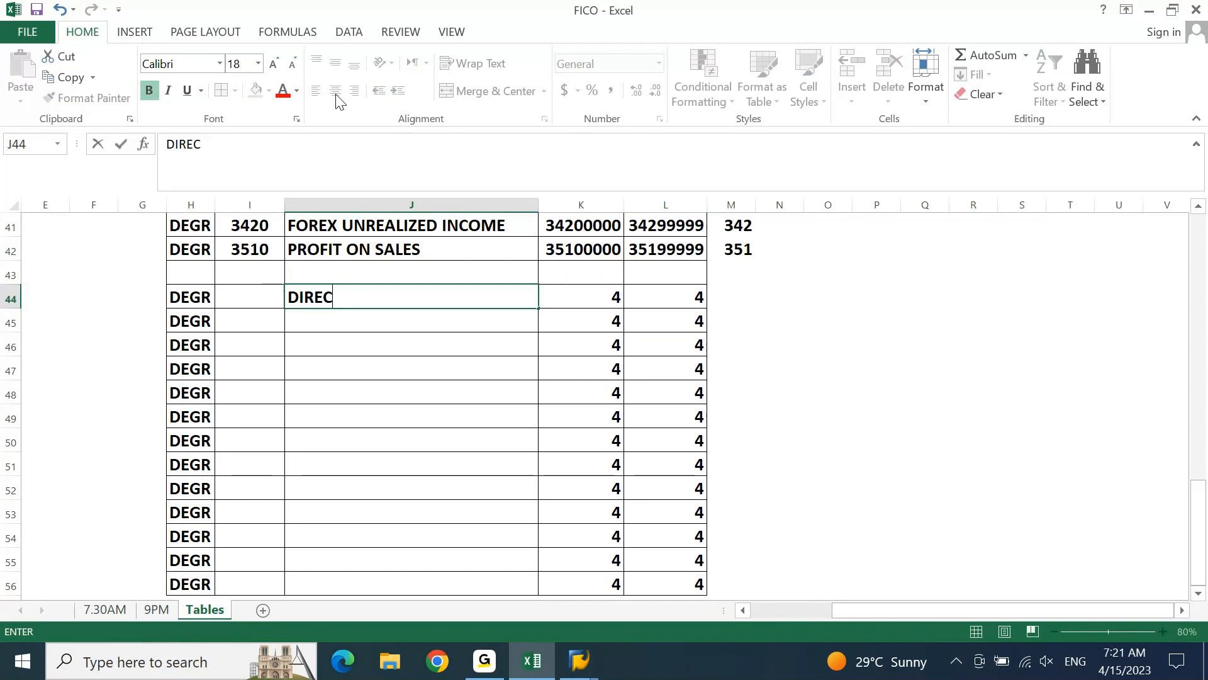
pyautogui.write('T EXPENSES')
pyautogui.press('Return')
pyautogui.write('INDIRECT ')
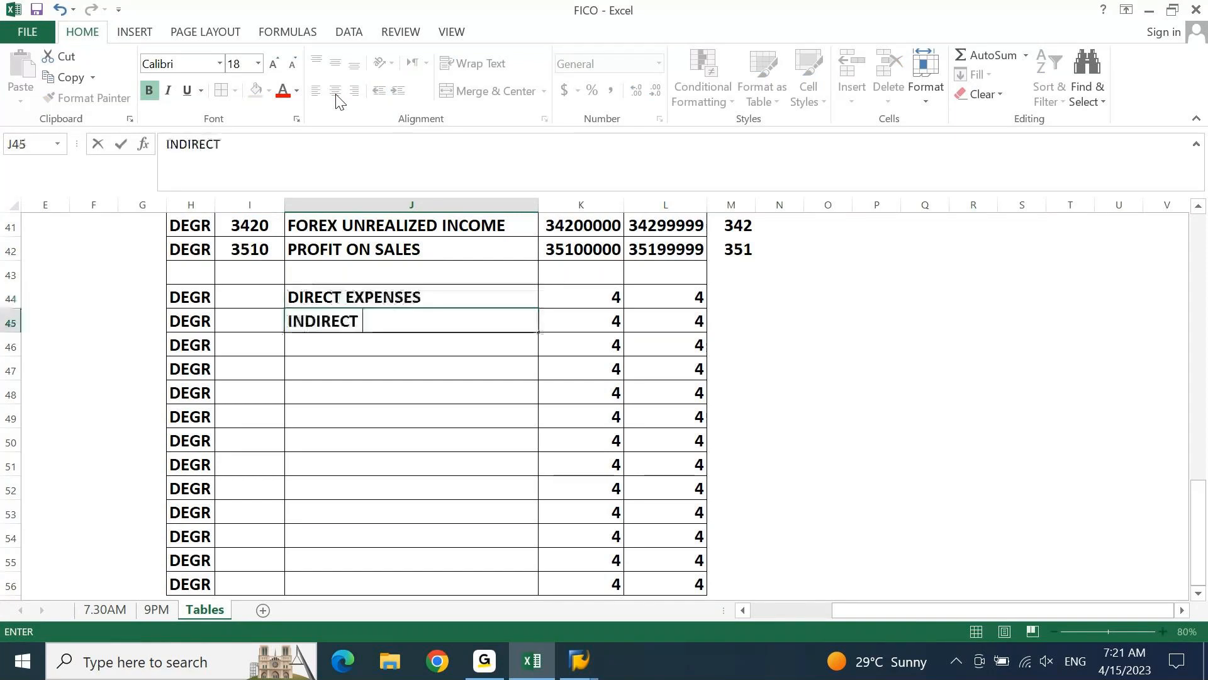
pyautogui.write('EXPENSES')
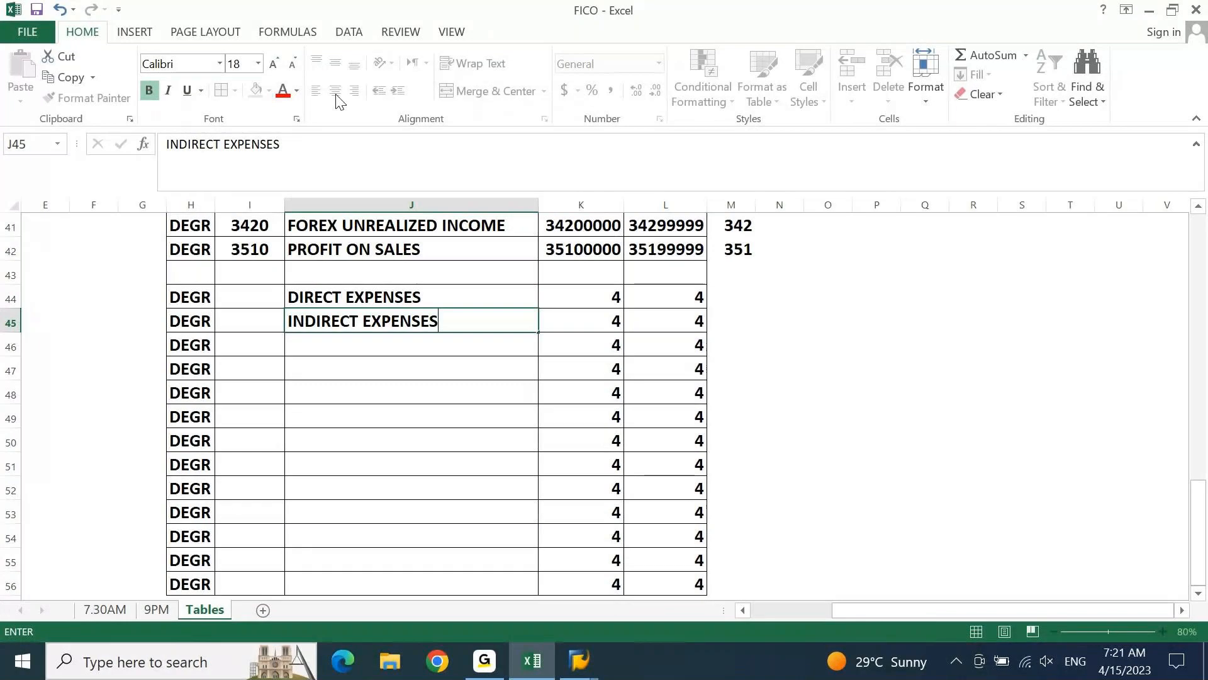
# Enter OPERATING EXPENSES as the expense group name in J46
pyautogui.press('Return')
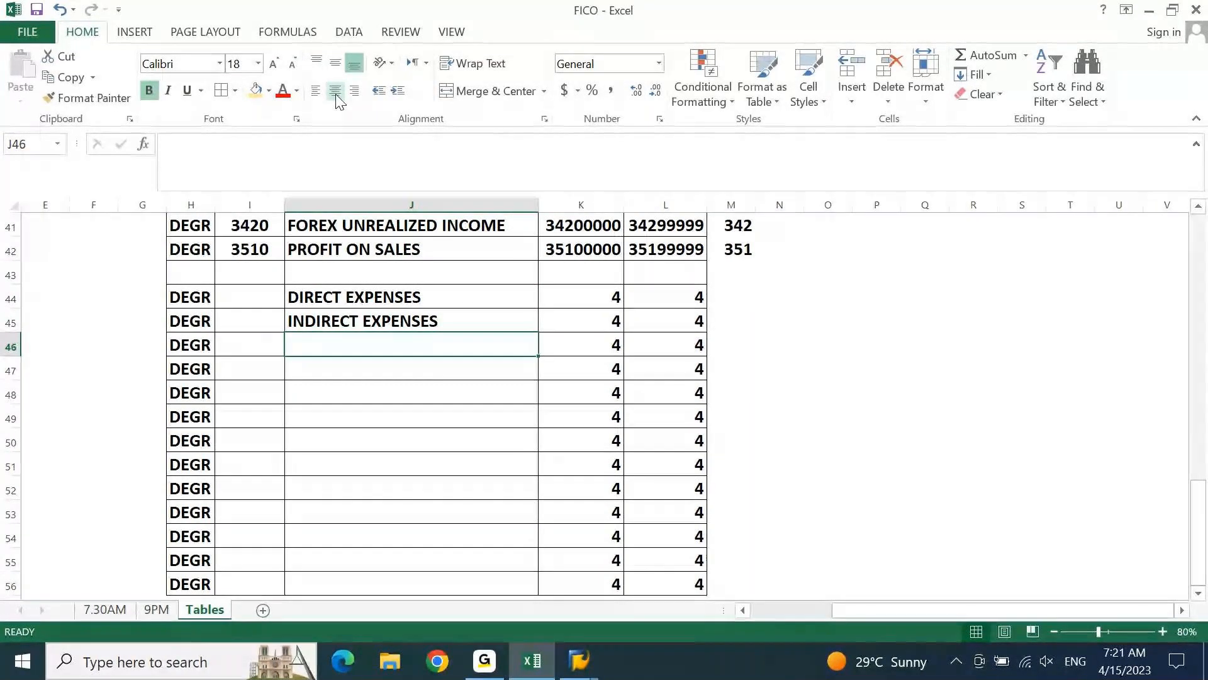
pyautogui.write('OPERA')
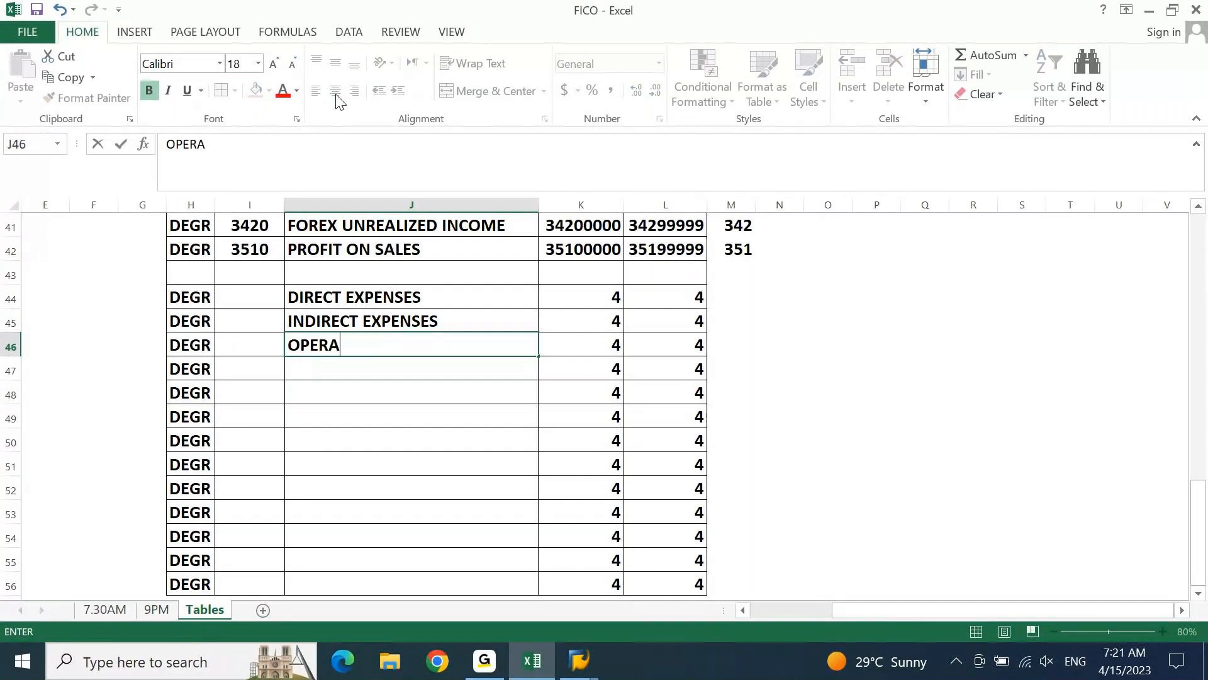
pyautogui.write('TING EXP')
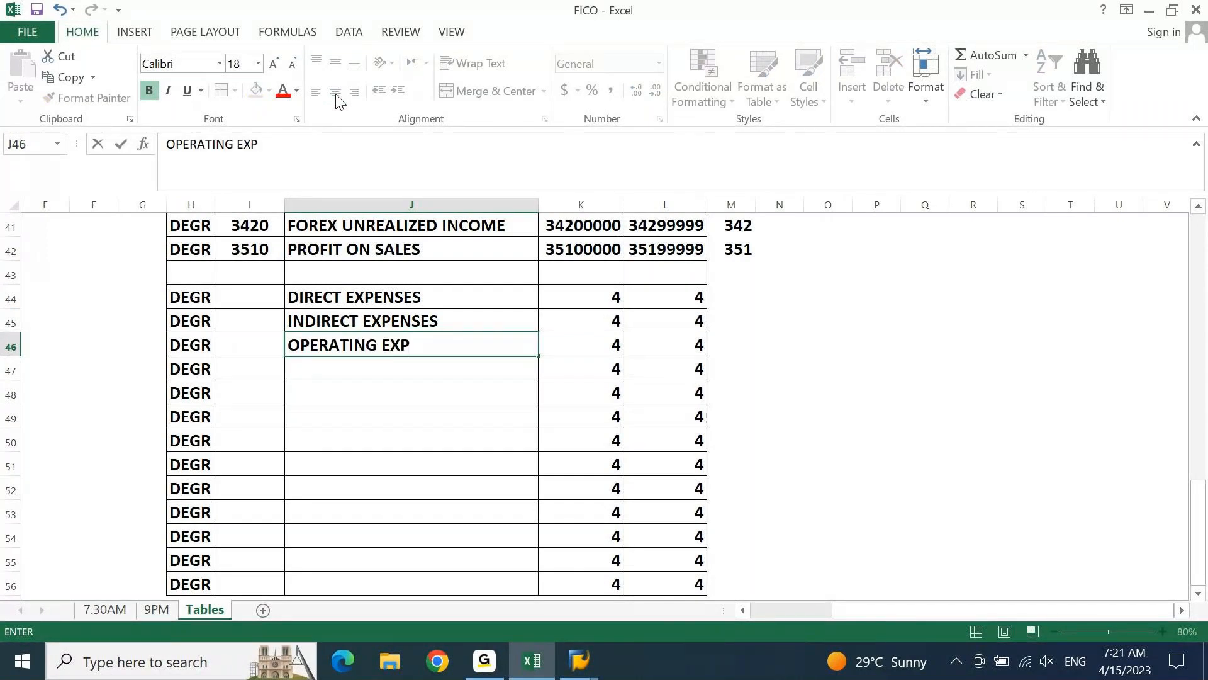
pyautogui.write('ENSES')
pyautogui.press('Return')
# Enter NON OPERATING EXPENSES as the expense group name in J47
pyautogui.write('NOO')
pyautogui.write('N')
pyautogui.press('BackSpace')
pyautogui.press('BackSpace')
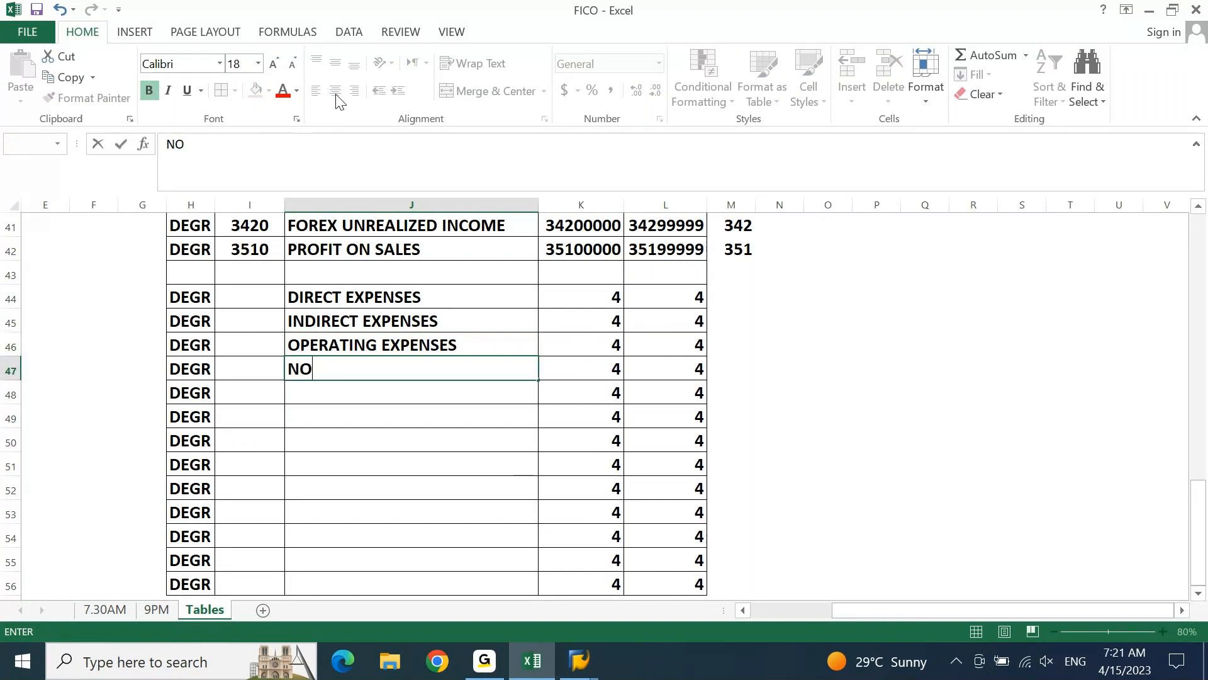
pyautogui.write('N OPERATING EXP')
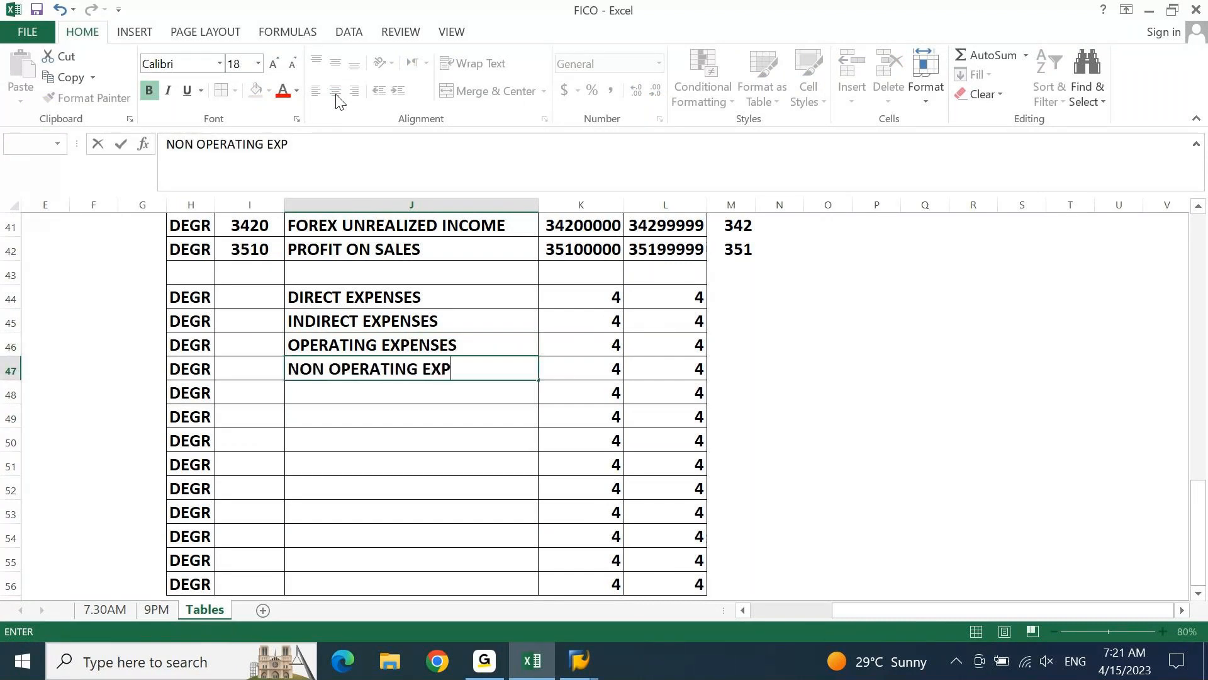
pyautogui.write('E')
pyautogui.write('N')
pyautogui.write('SES')
pyautogui.press('Return')
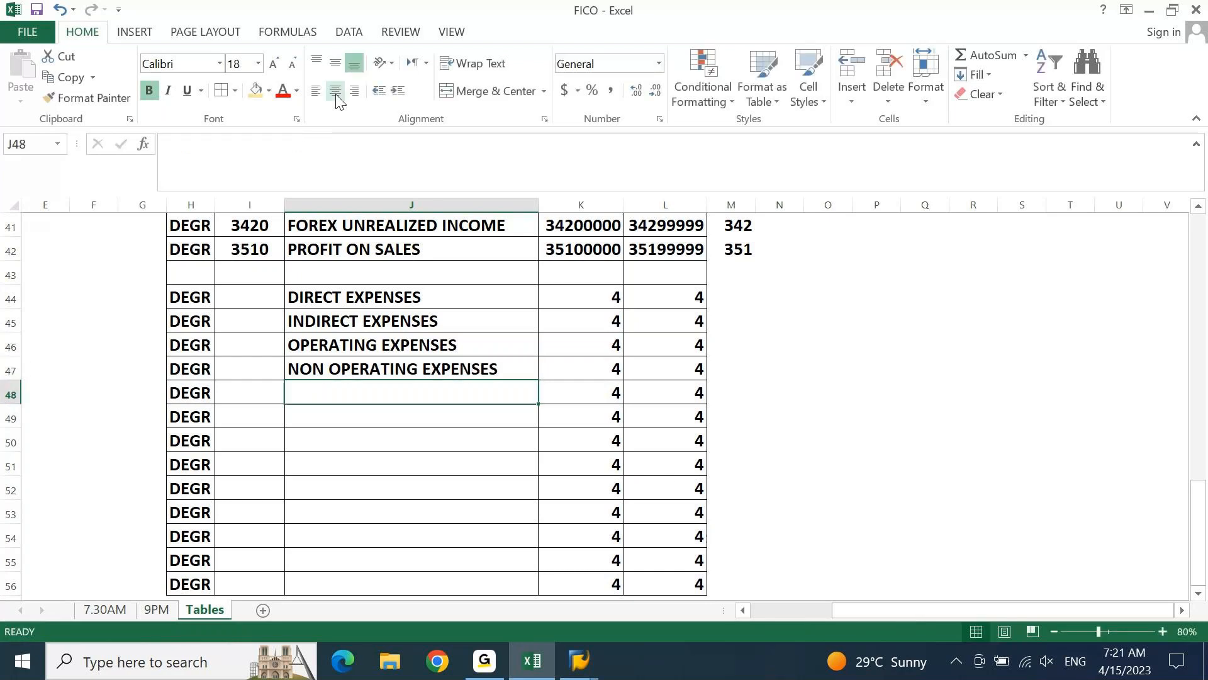
# Enter the expense group names DEPRECIATION in J48 and SCRAPPING in J49
pyautogui.write('DEPRECU')
pyautogui.press('BackSpace')
pyautogui.write('IATION')
pyautogui.press('Return')
pyautogui.write('SCRAPPING')
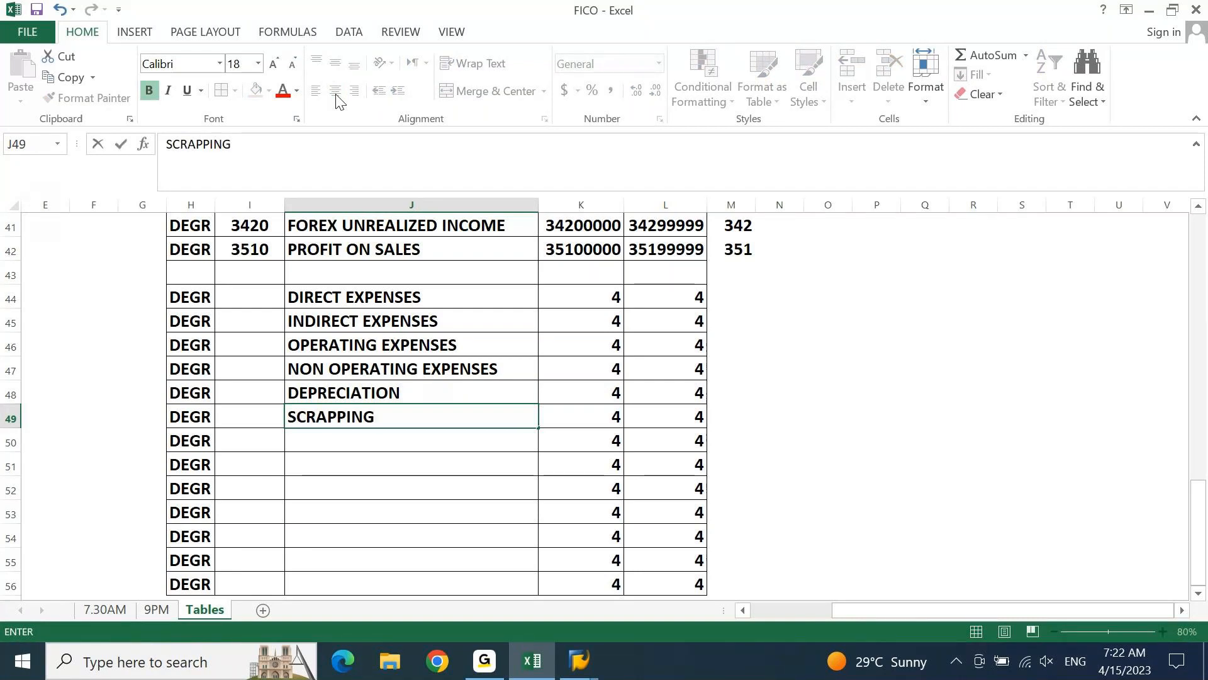
pyautogui.press('Return')
# Enter DISCOUNTS GIVEN as the expense group name in J50
pyautogui.write('DISCO')
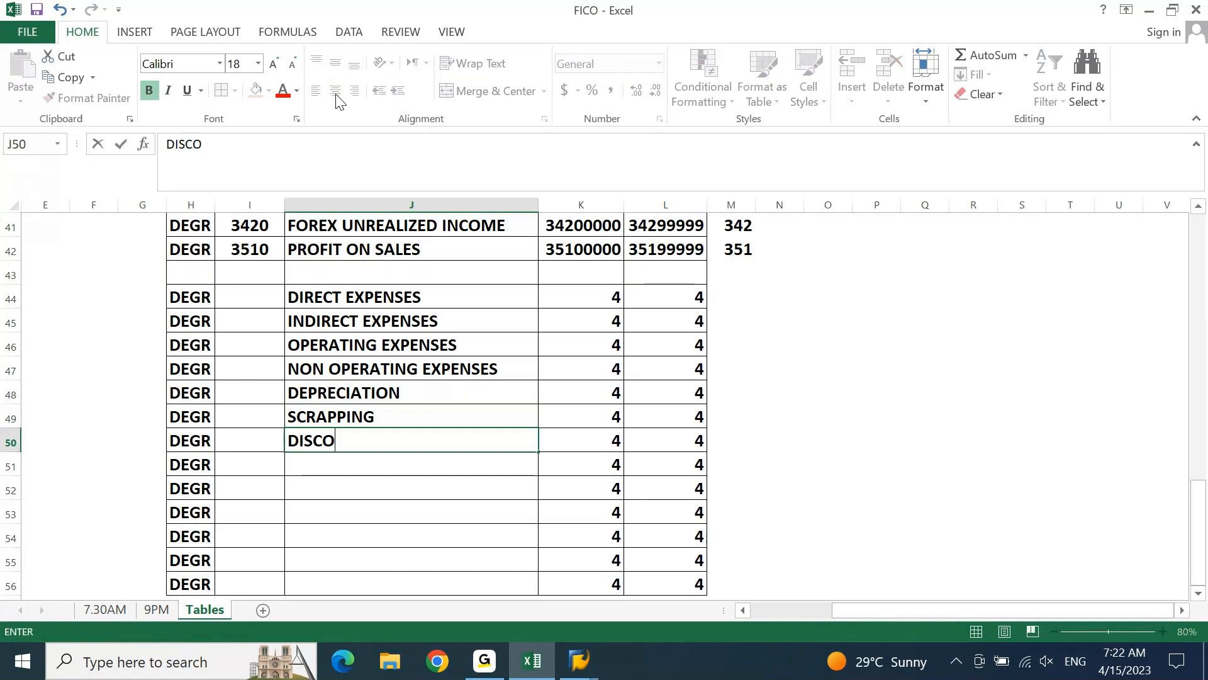
pyautogui.write('UNTS')
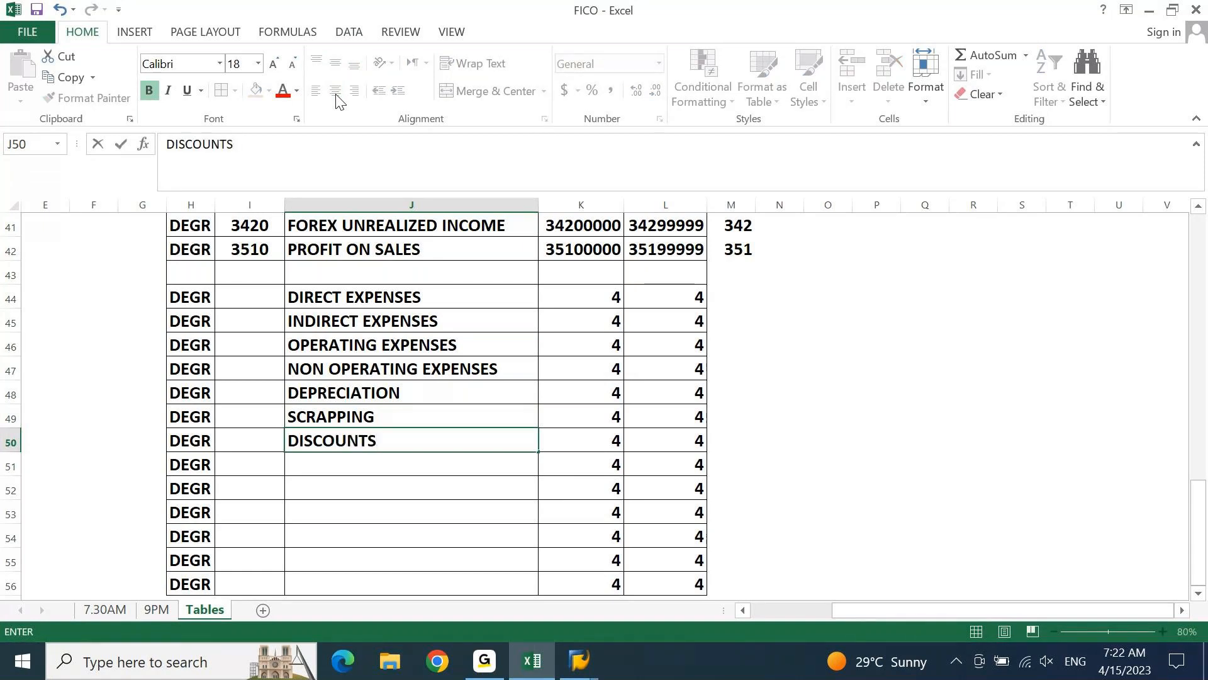
pyautogui.write(' GIVEN')
pyautogui.press('Return')
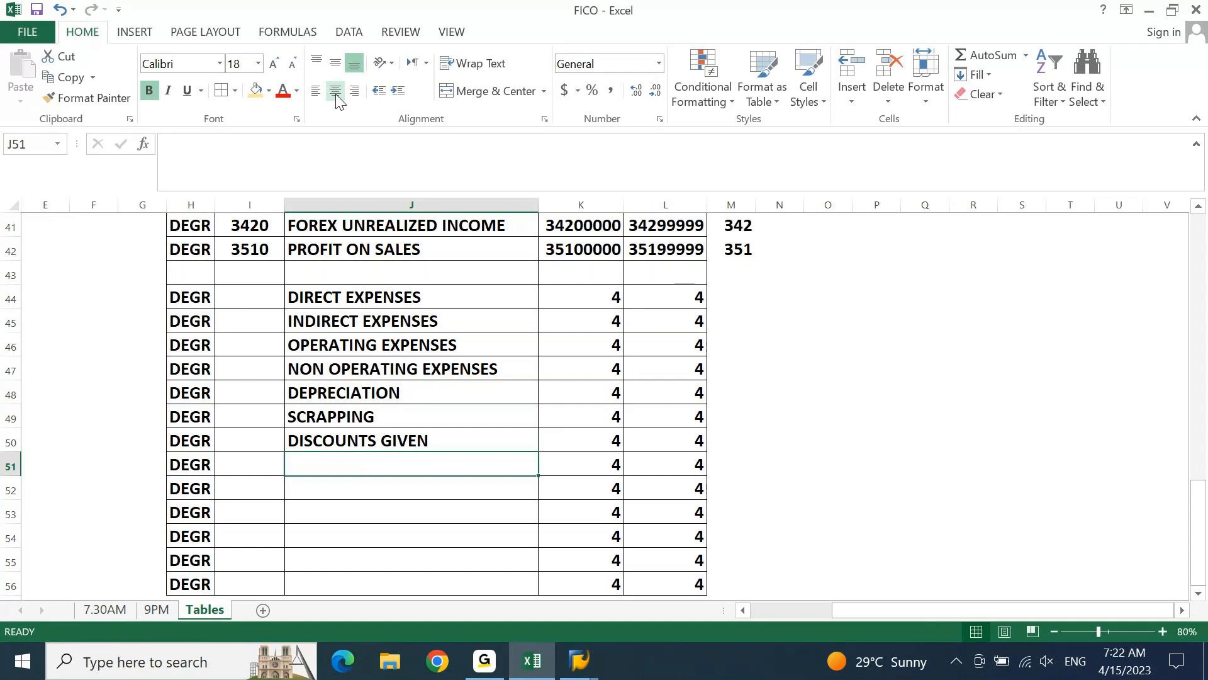
# Enter the expense group names COMMISSIONS PAID in J51 and TRAVEL EXPENSES in J52
pyautogui.write('COMMISSIO')
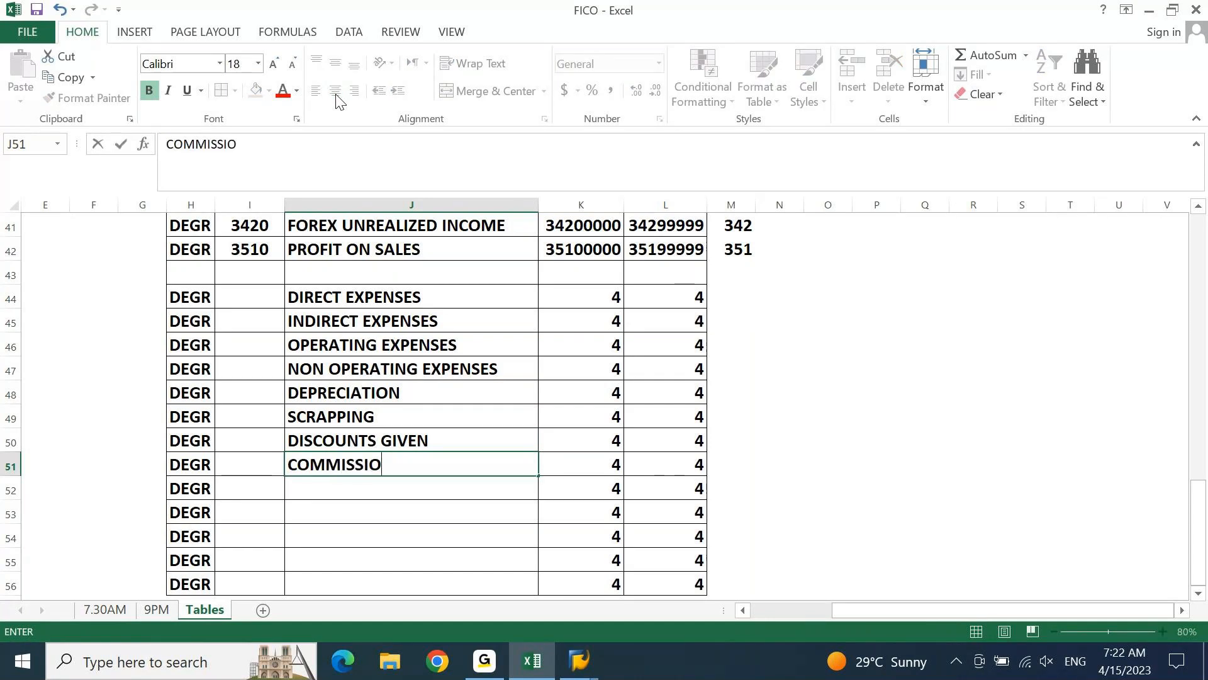
pyautogui.write('NS PAID')
pyautogui.press('Return')
pyautogui.write('T')
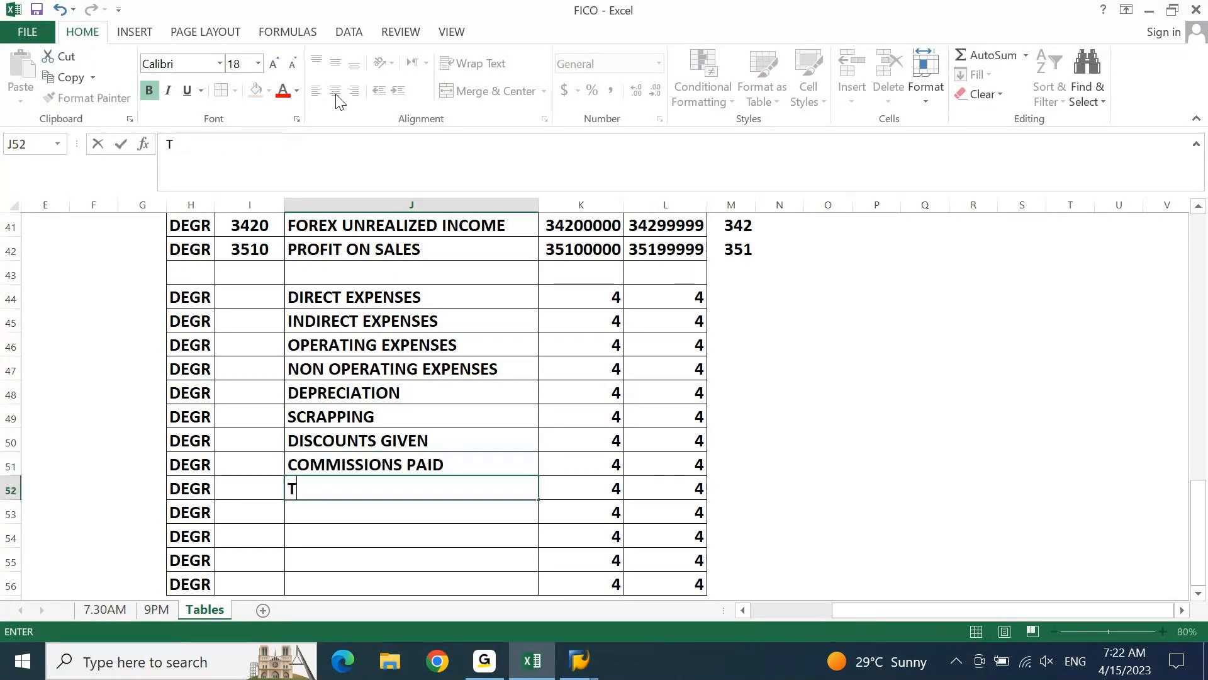
pyautogui.write('RAVEL EXPENSE')
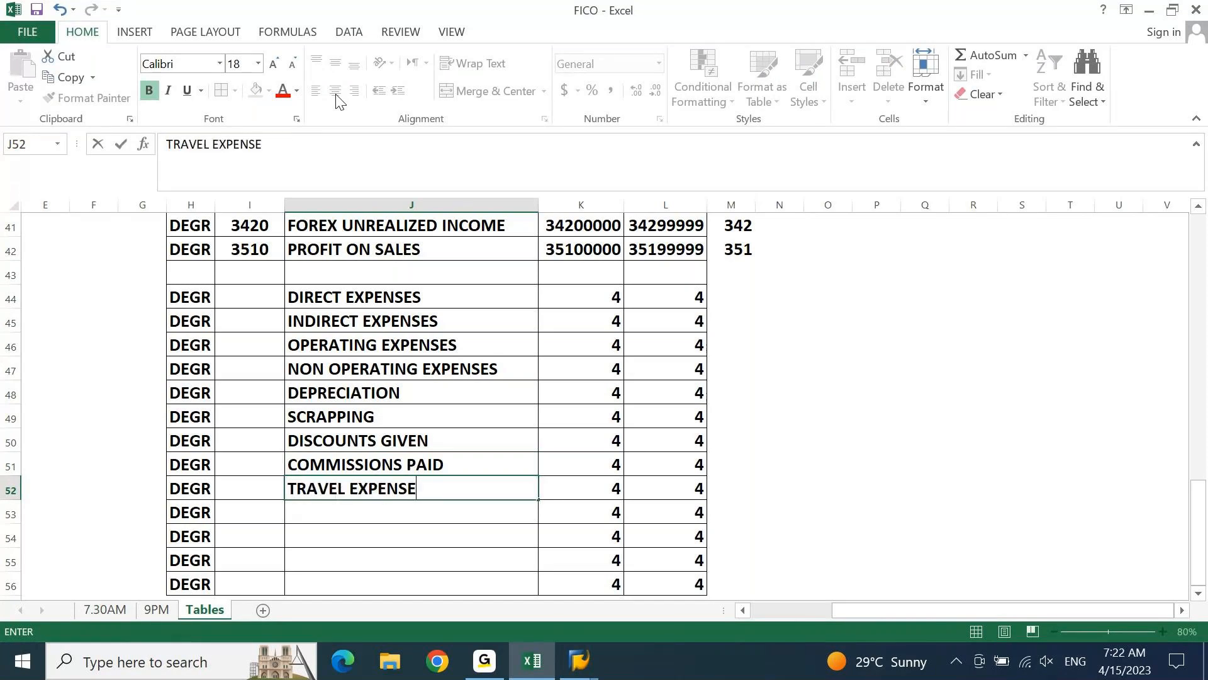
pyautogui.write('S')
pyautogui.press('Return')
# Copy the realized and unrealized forex income names from J40:J41 into J53:J54 below TRAVEL EXPENSES
pyautogui.hotkey('ctrl', 'Up')
pyautogui.hotkey('ctrl', 'Up')
pyautogui.hotkey('ctrl', 'Up')
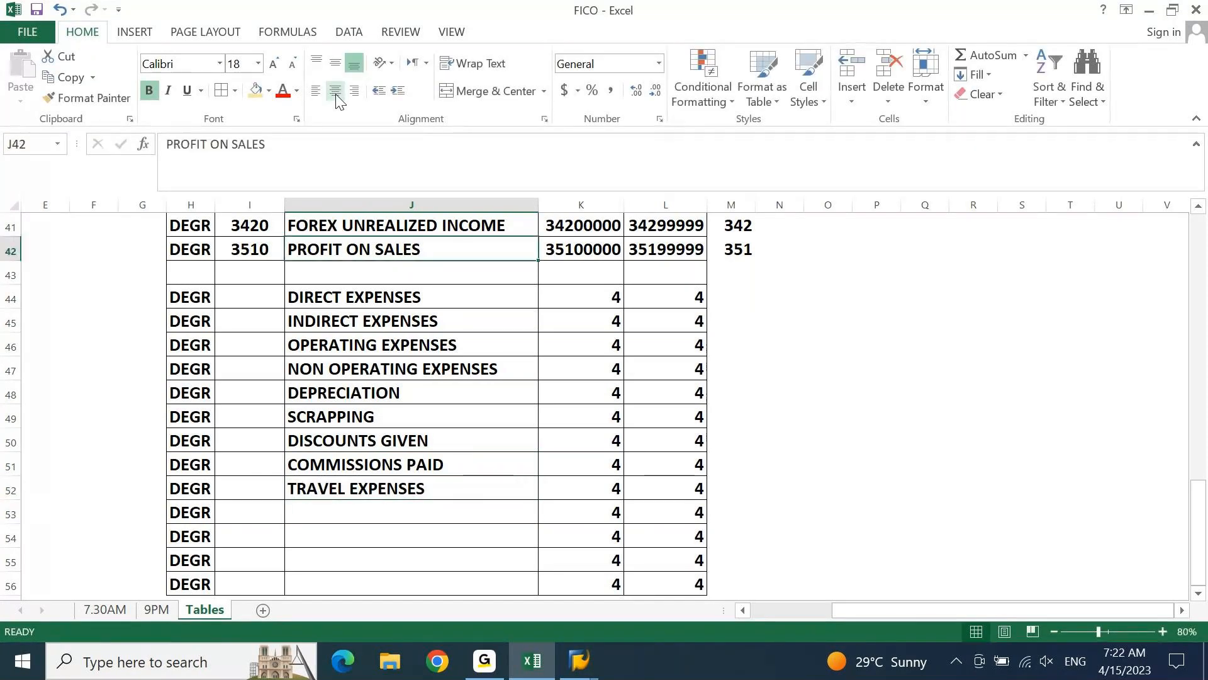
pyautogui.press('Up')
pyautogui.press('Up')
pyautogui.hotkey('shift', 'Down')
pyautogui.hotkey('ctrl', 'c')
pyautogui.hotkey('ctrl', 'Down')
pyautogui.hotkey('ctrl', 'Down')
pyautogui.hotkey('ctrl', 'Down')
pyautogui.press('Down')
pyautogui.hotkey('ctrl', 'v')
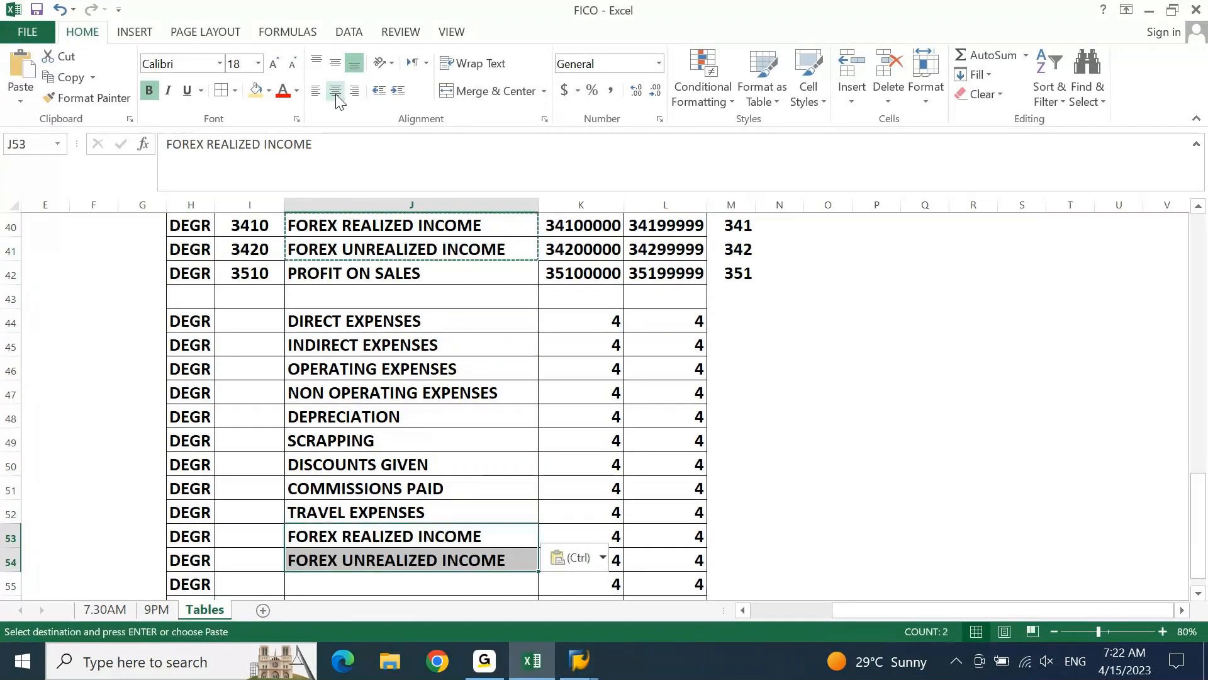
# Replace INCOME with LOSS in the copied names, giving FOREX REALIZED LOSS in J53 and FOREX UNREALIZED LOSS in J54
pyautogui.hotkey('shift', 'Up')
pyautogui.press('F2')
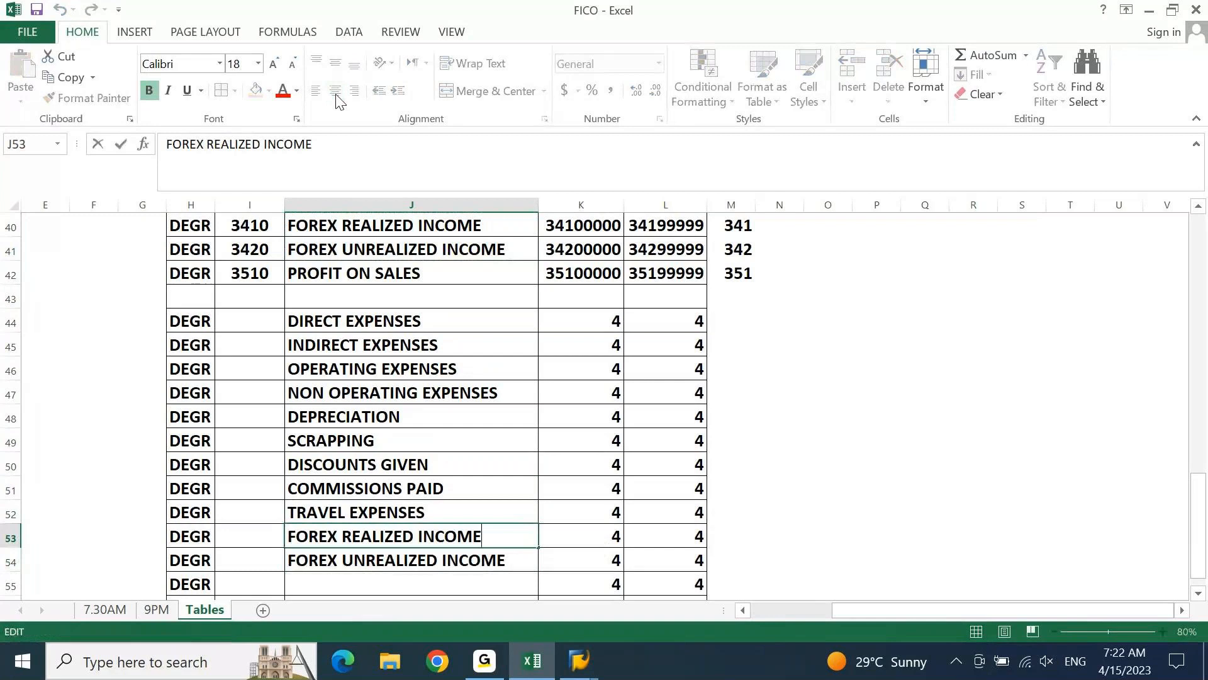
pyautogui.hotkey('ctrl', 'shift', 'Left')
pyautogui.write('LOSS')
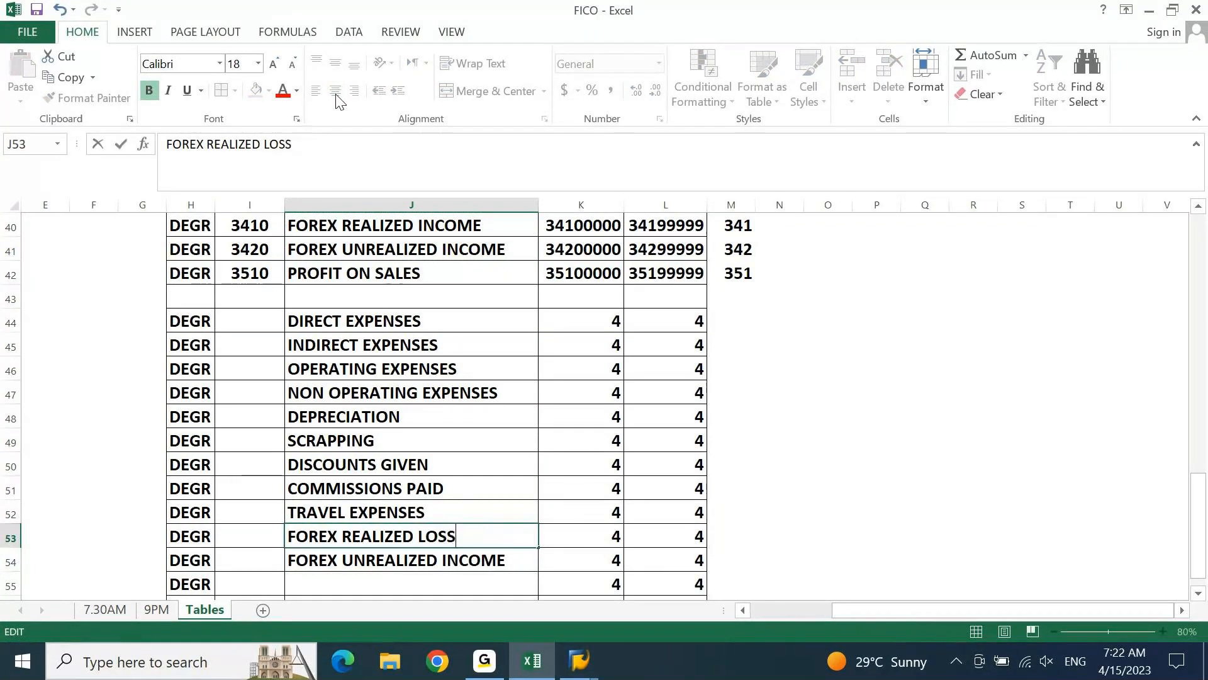
pyautogui.press('Return')
pyautogui.press('F2')
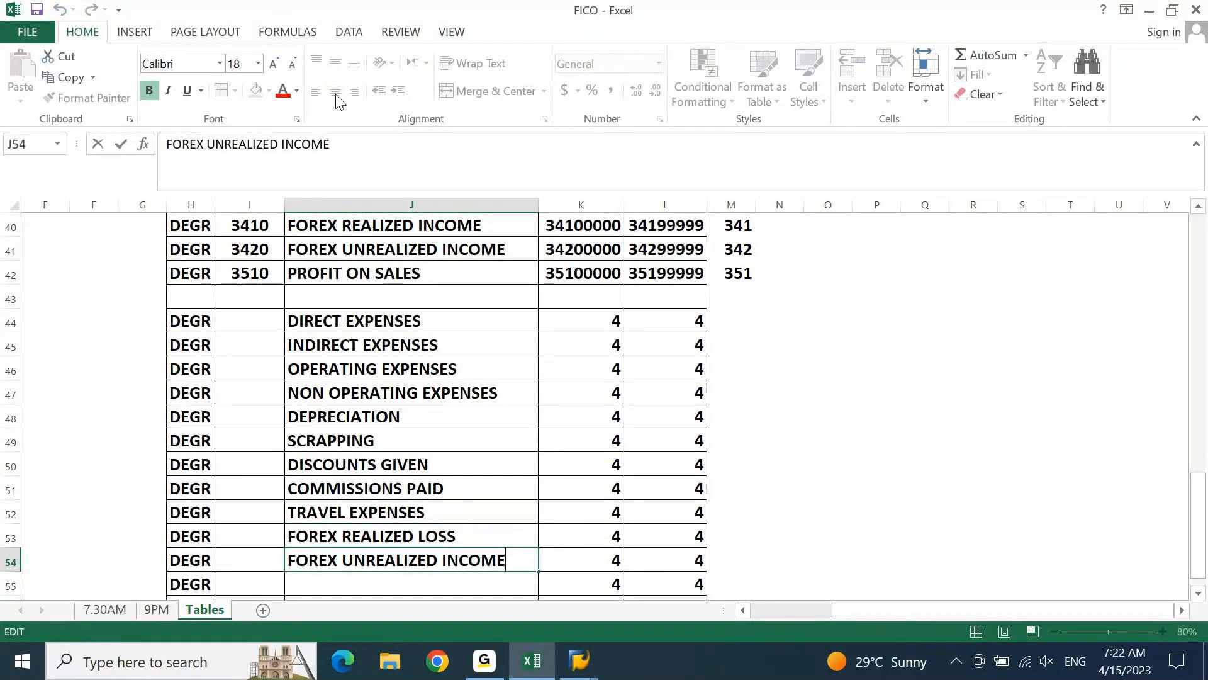
pyautogui.hotkey('ctrl', 'shift', 'Left')
pyautogui.write('LOSS')
pyautogui.press('Return')
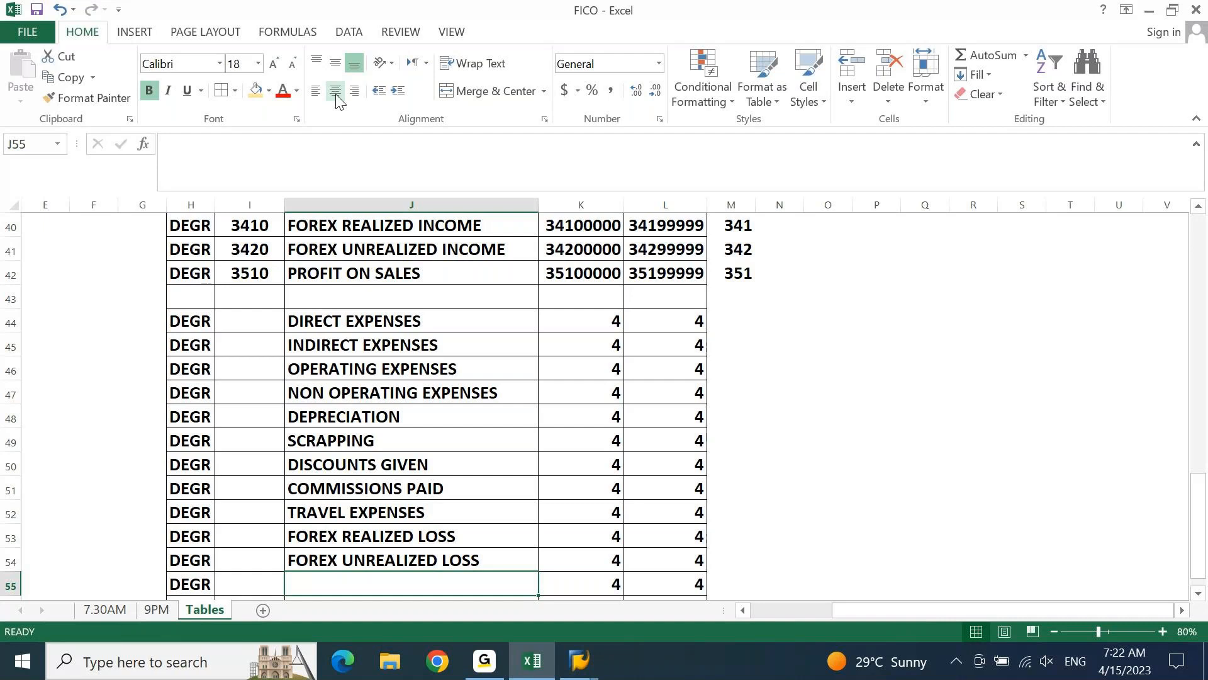
# Enter the expense group names BANK CHARGES in J55 and FINANCIAL CHARGES in J56
pyautogui.write('BAN')
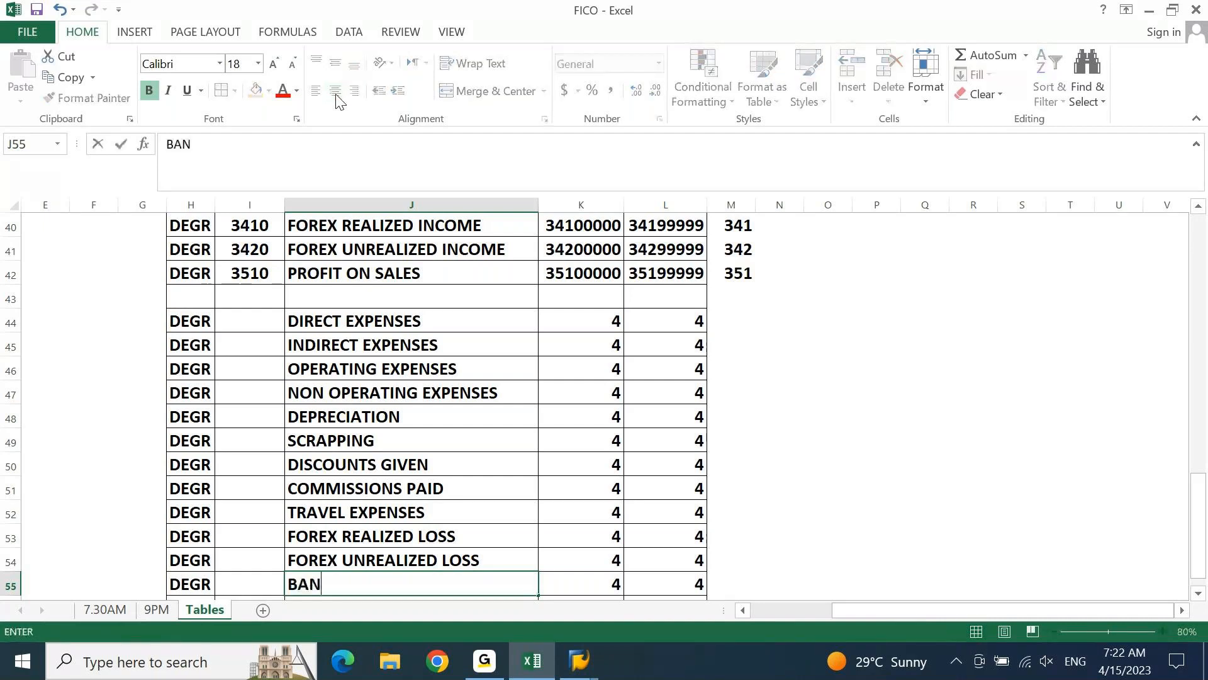
pyautogui.write('K CHARGES')
pyautogui.hotkey('ctrl', 'Return')
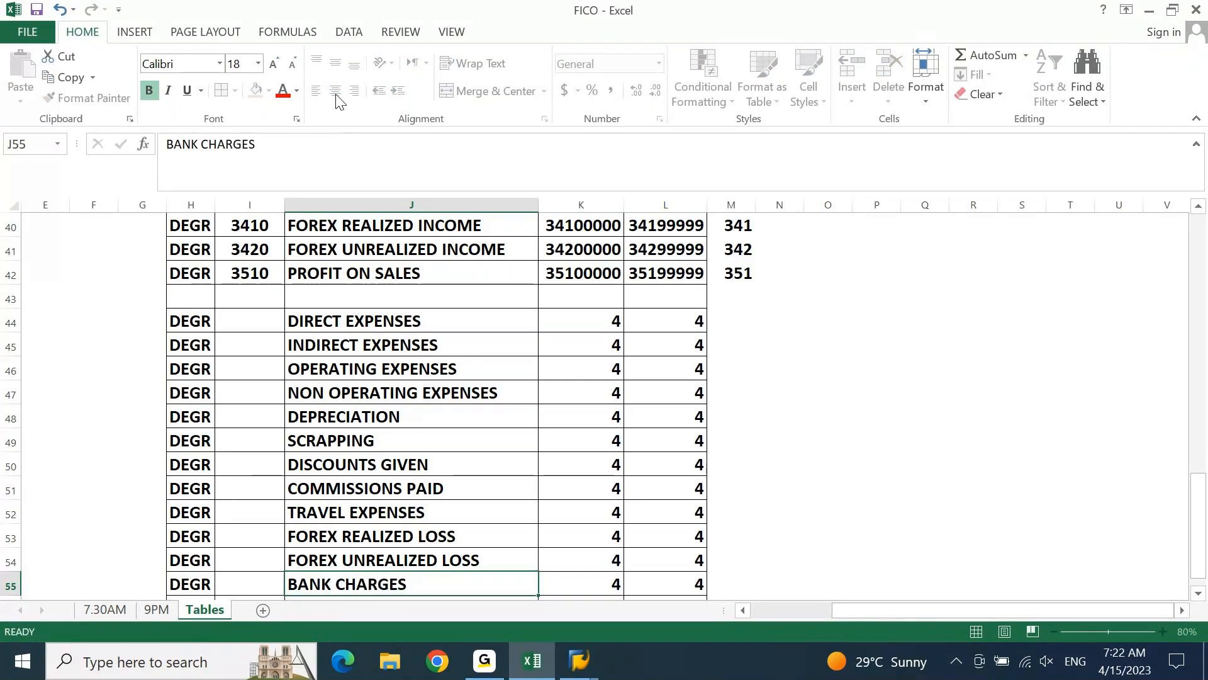
pyautogui.press('Down')
pyautogui.press('Down')
pyautogui.press('Up')
pyautogui.write('FINANCIAL ')
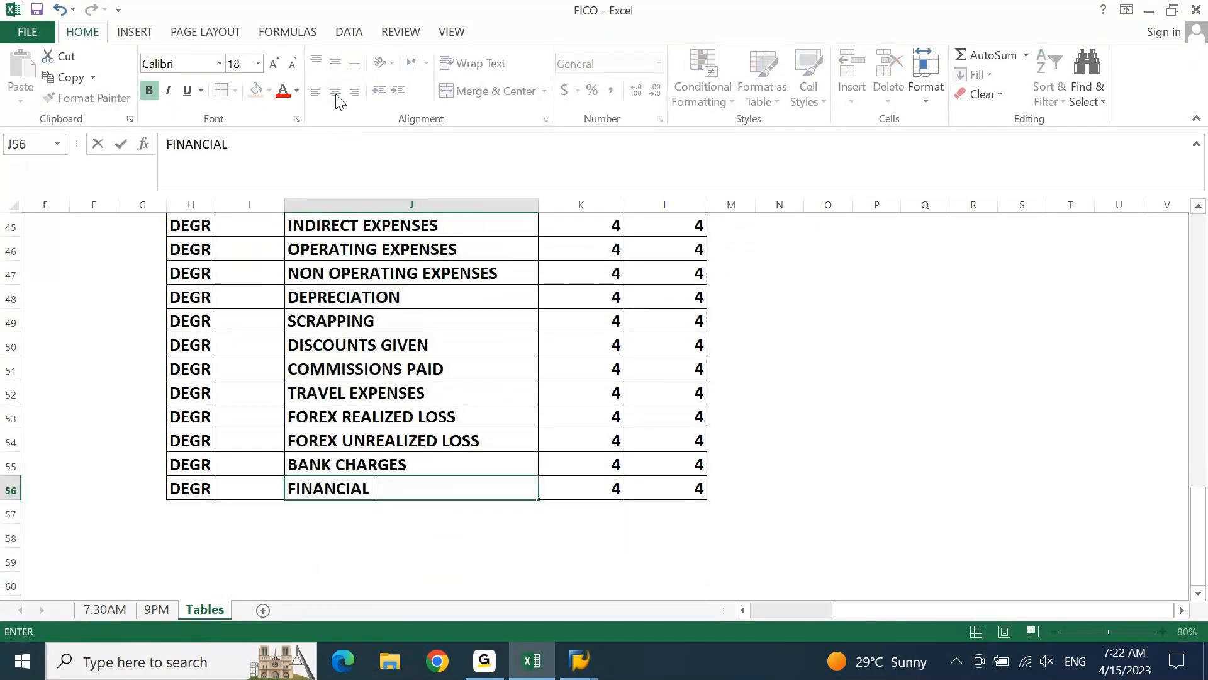
pyautogui.write('CHARGES')
pyautogui.press('Return')
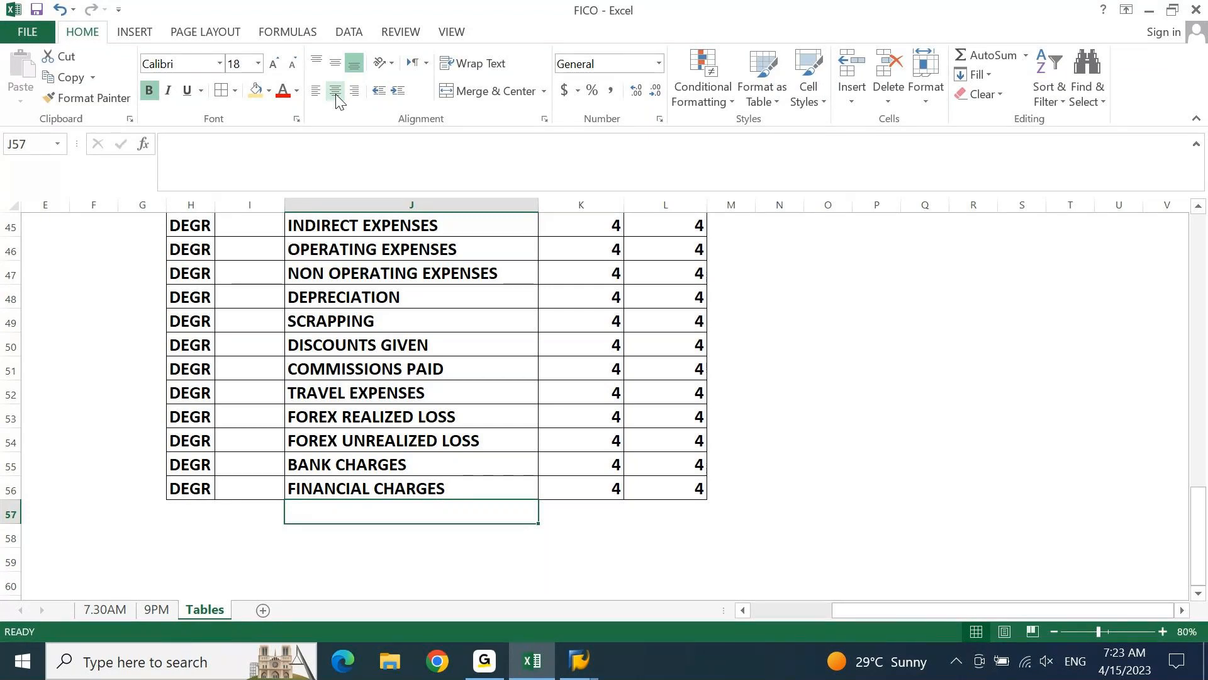
# Add PRINTING & STATIONARY as a further expense group name in J57
pyautogui.write('P')
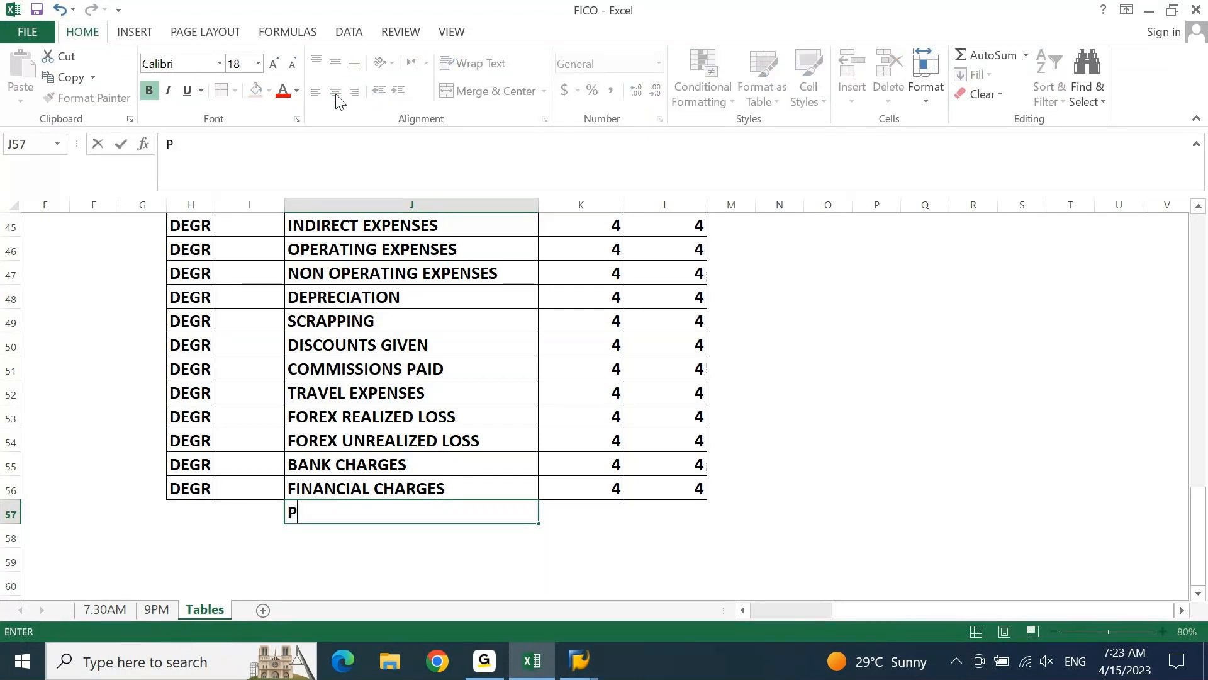
pyautogui.write('RINTING & STT')
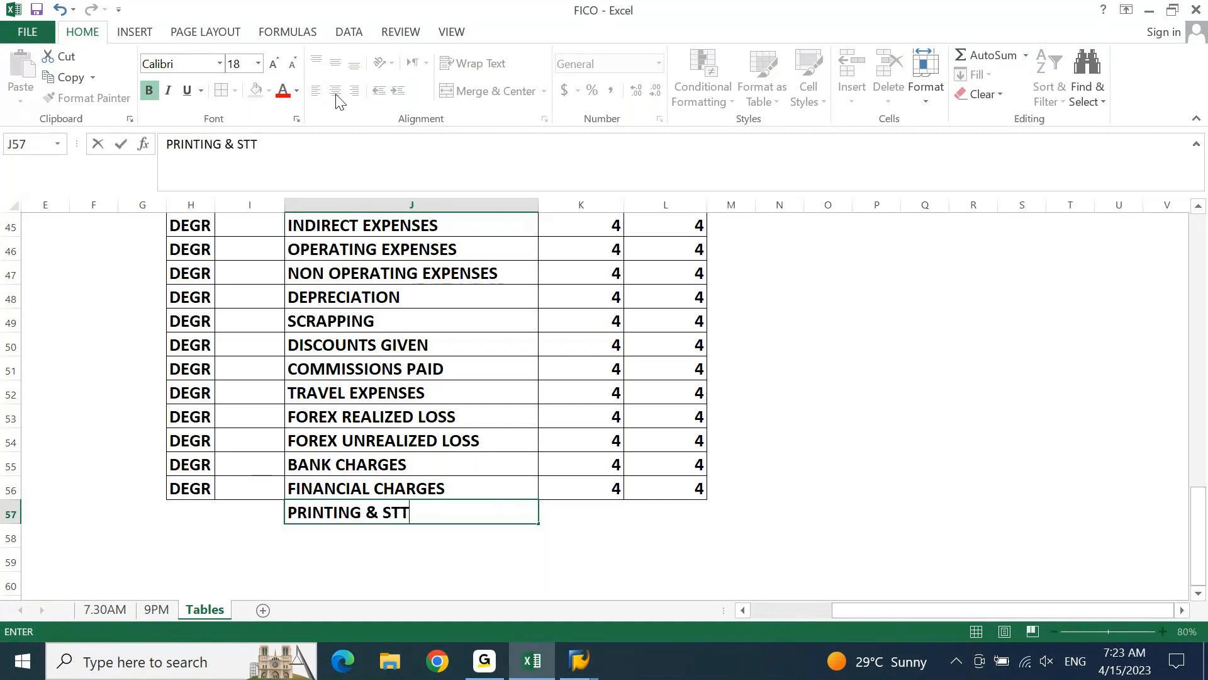
pyautogui.press('BackSpace')
pyautogui.write('ATIONA')
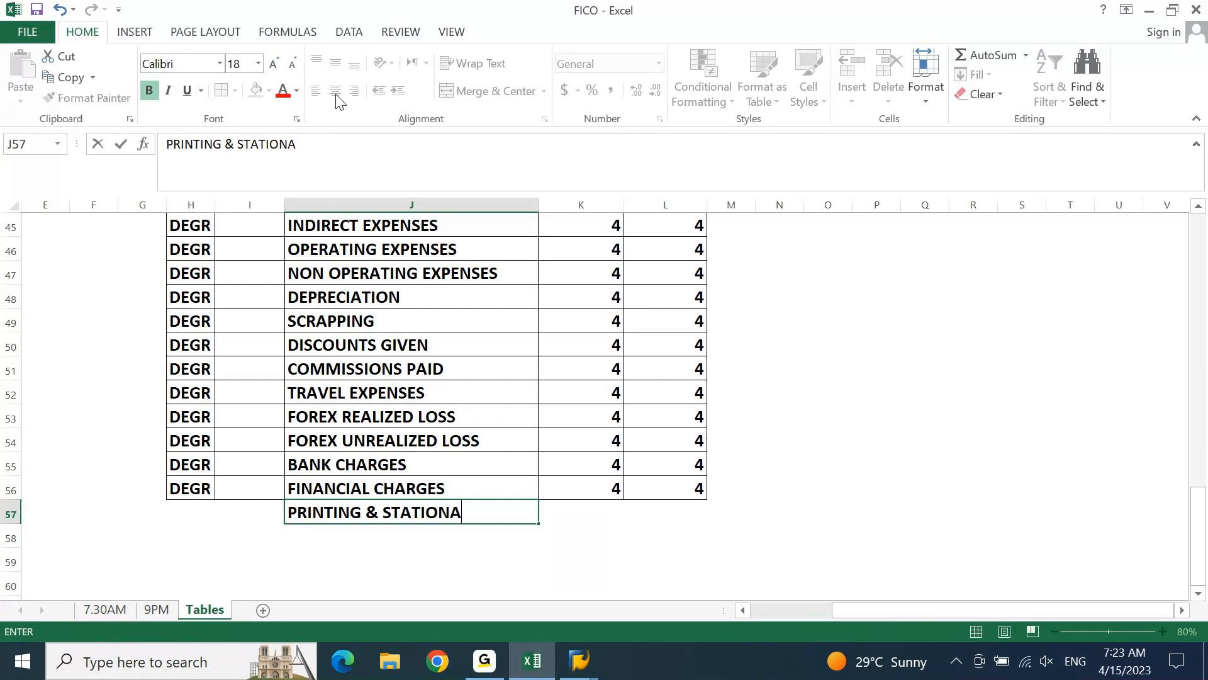
pyautogui.write('RY')
pyautogui.press('Return')
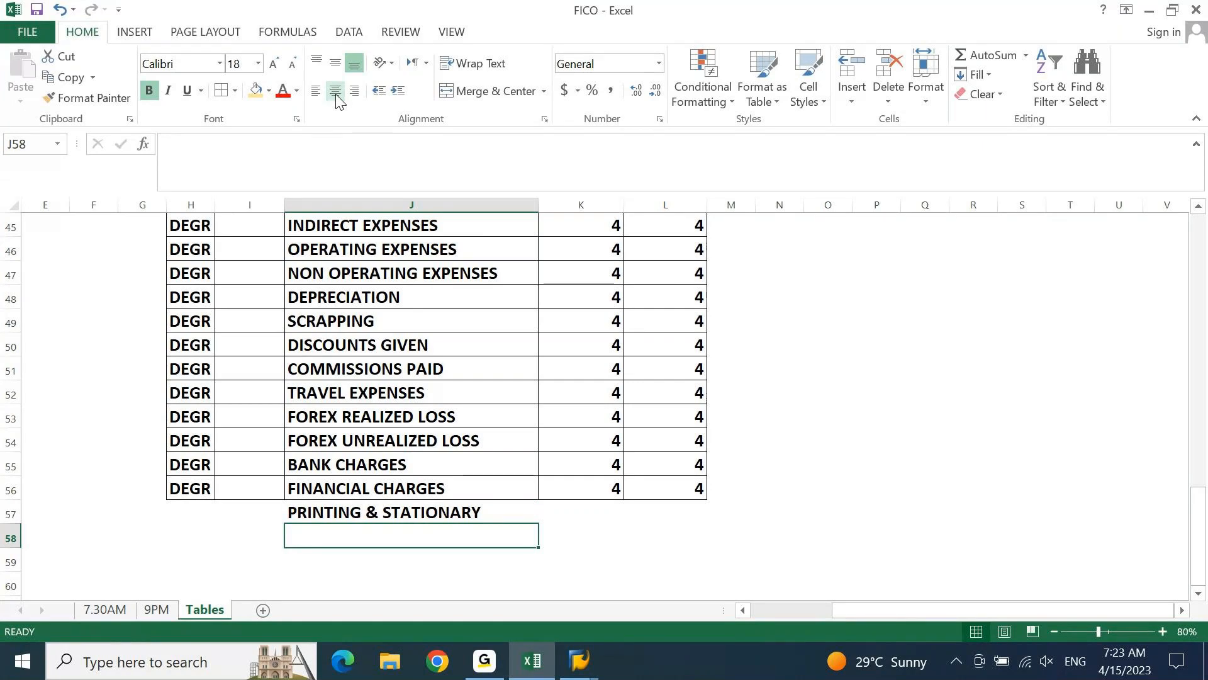
# Add OFFICE & ADMIN EXPENSES as a further expense group name in J58
pyautogui.write('OFFICE & AD')
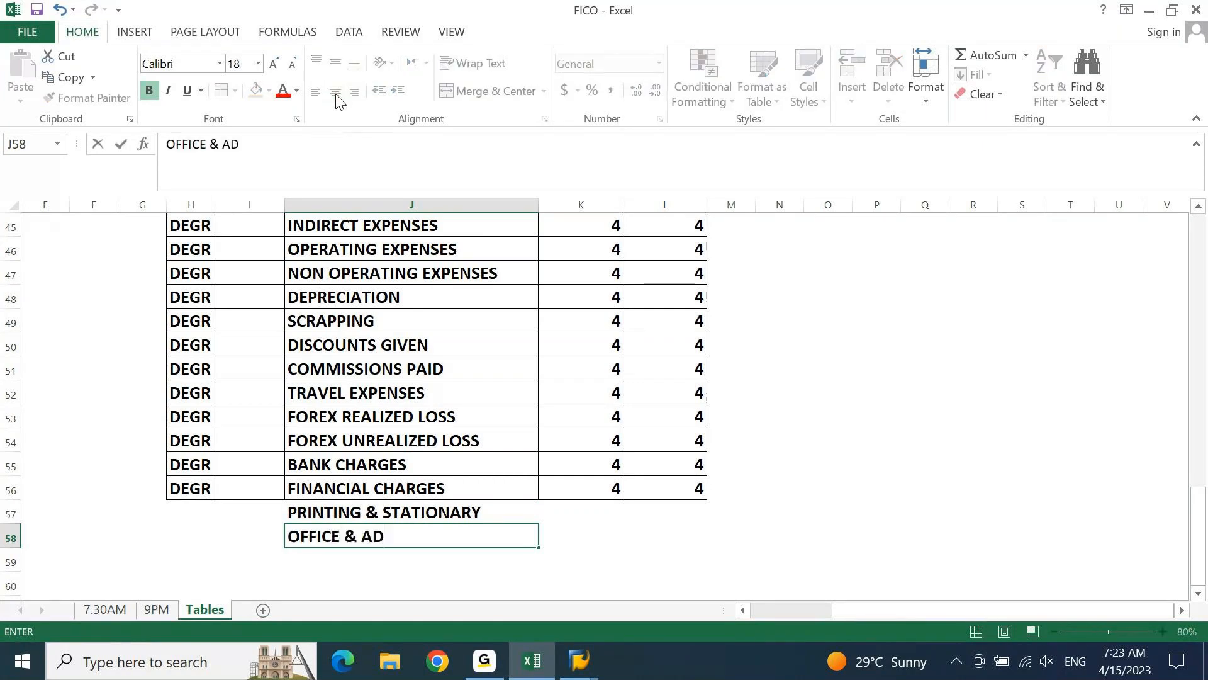
pyautogui.write('MIN')
pyautogui.write('EXPENSE')
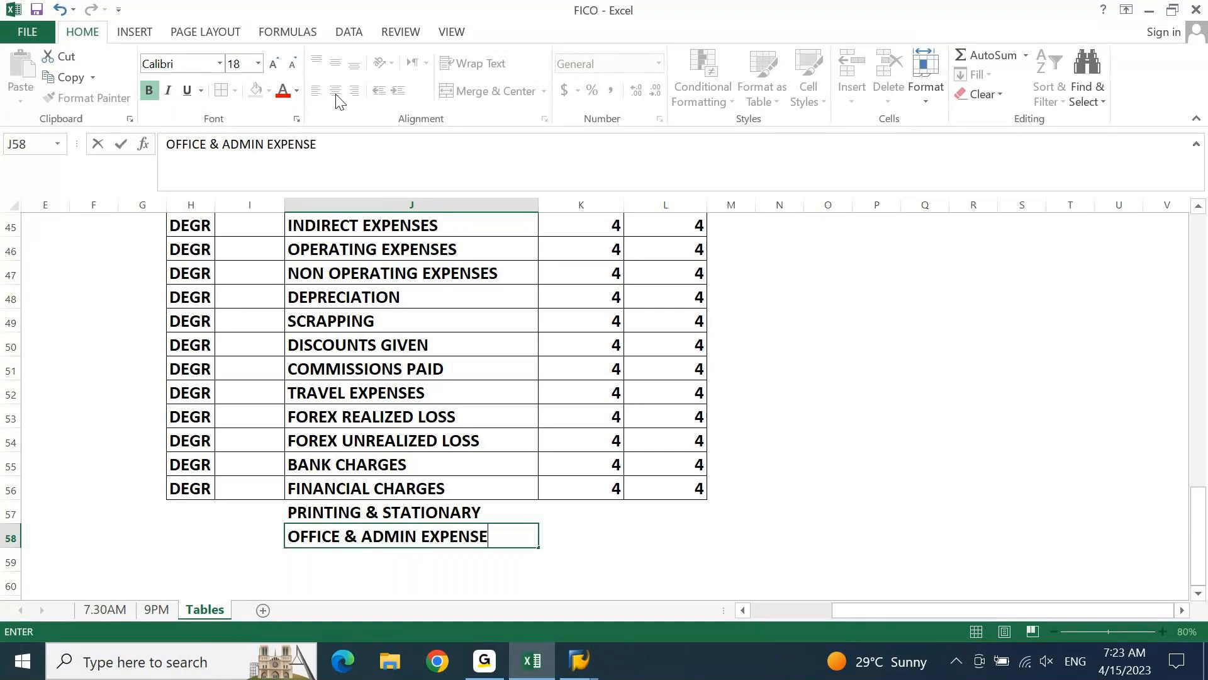
pyautogui.write('S')
pyautogui.press('Return')
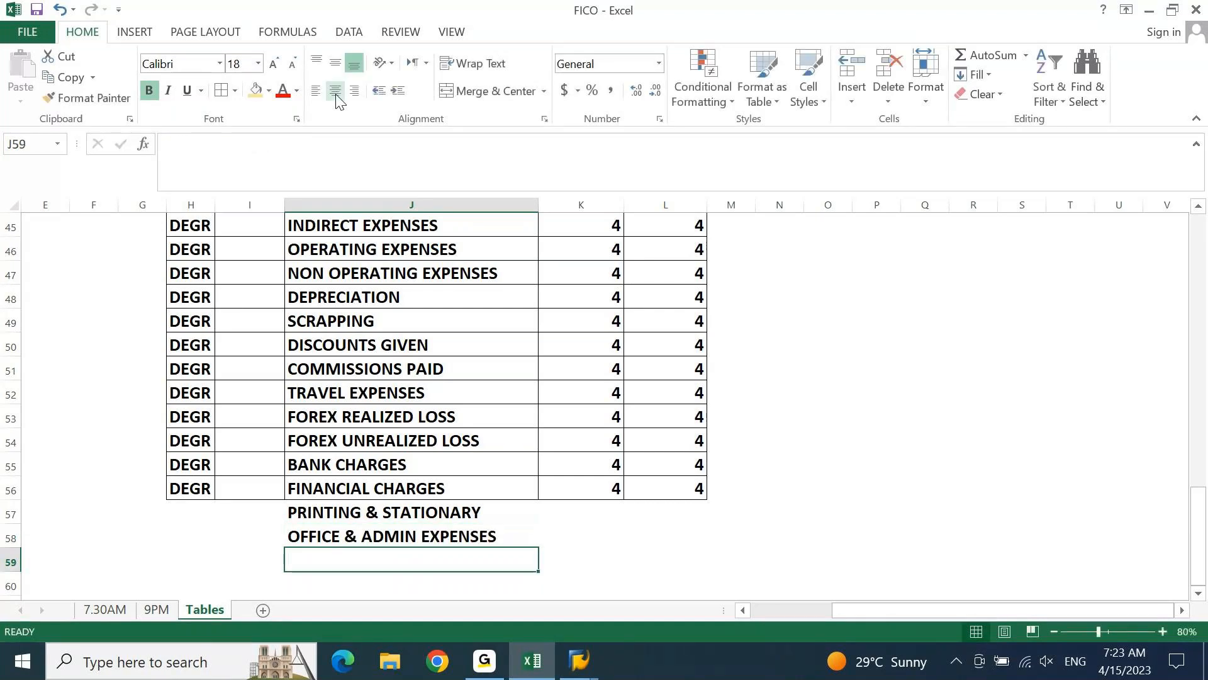
# Review the expense group names in J44:J58, comparing the operating categories with the entries at the end of the list
pyautogui.hotkey('ctrl', 'Up')
pyautogui.hotkey('ctrl', 'Up')
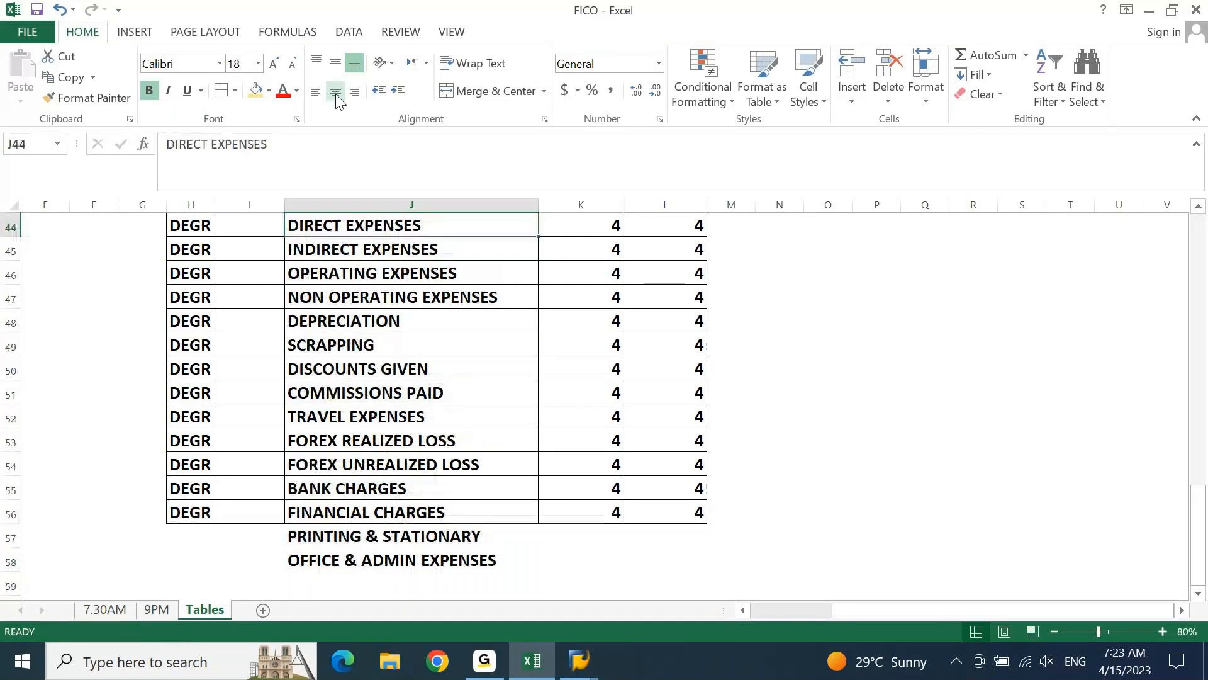
pyautogui.press('Down')
pyautogui.press('Down')
pyautogui.press('Down')
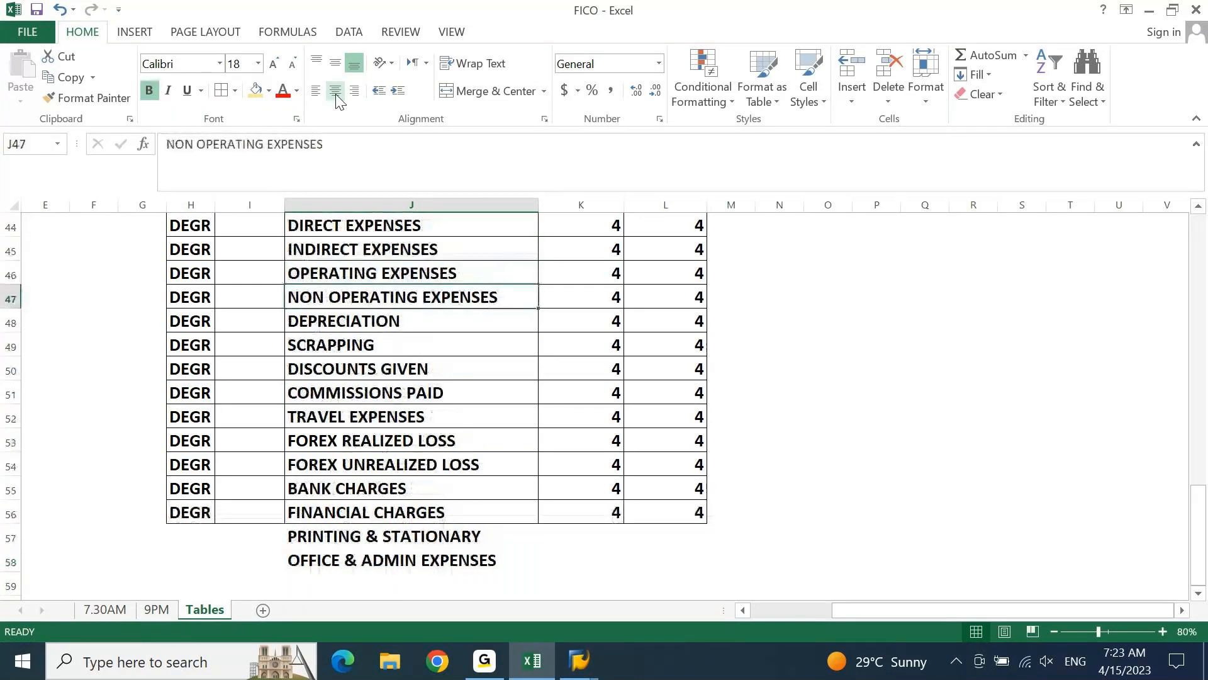
pyautogui.hotkey('ctrl', 'Down')
pyautogui.hotkey('shift', 'Up')
pyautogui.hotkey('shift', 'Up')
pyautogui.hotkey('shift', 'Up')
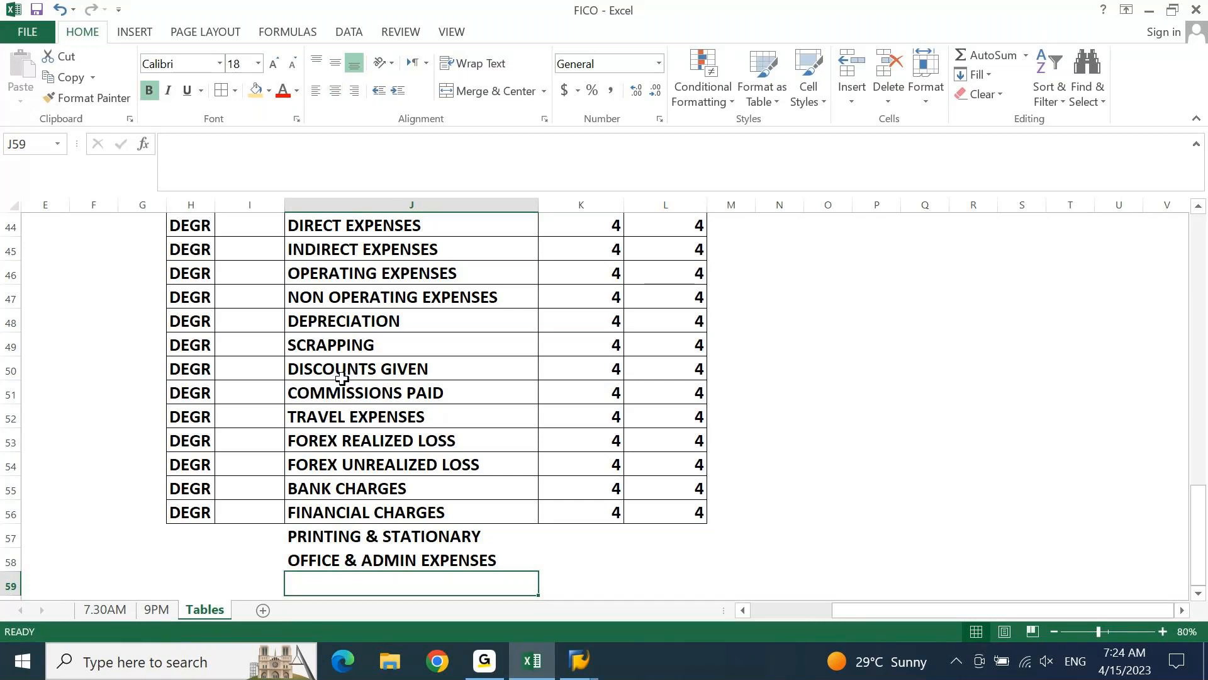
pyautogui.click(387, 537)
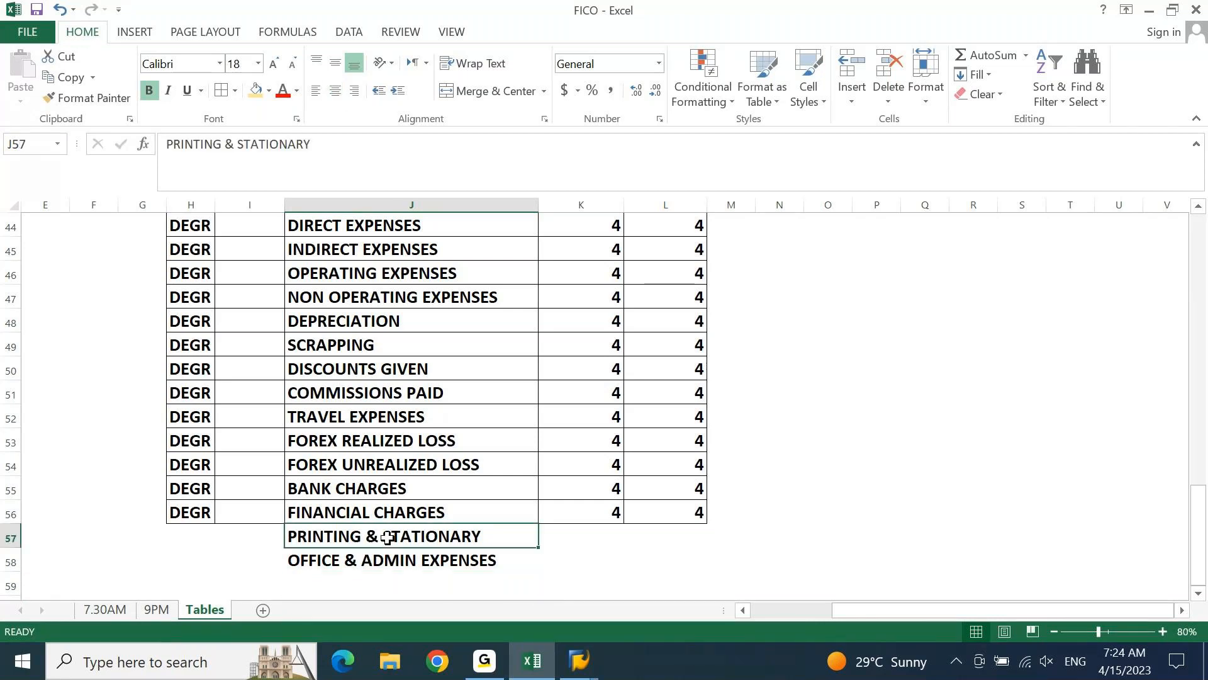
pyautogui.click(404, 281)
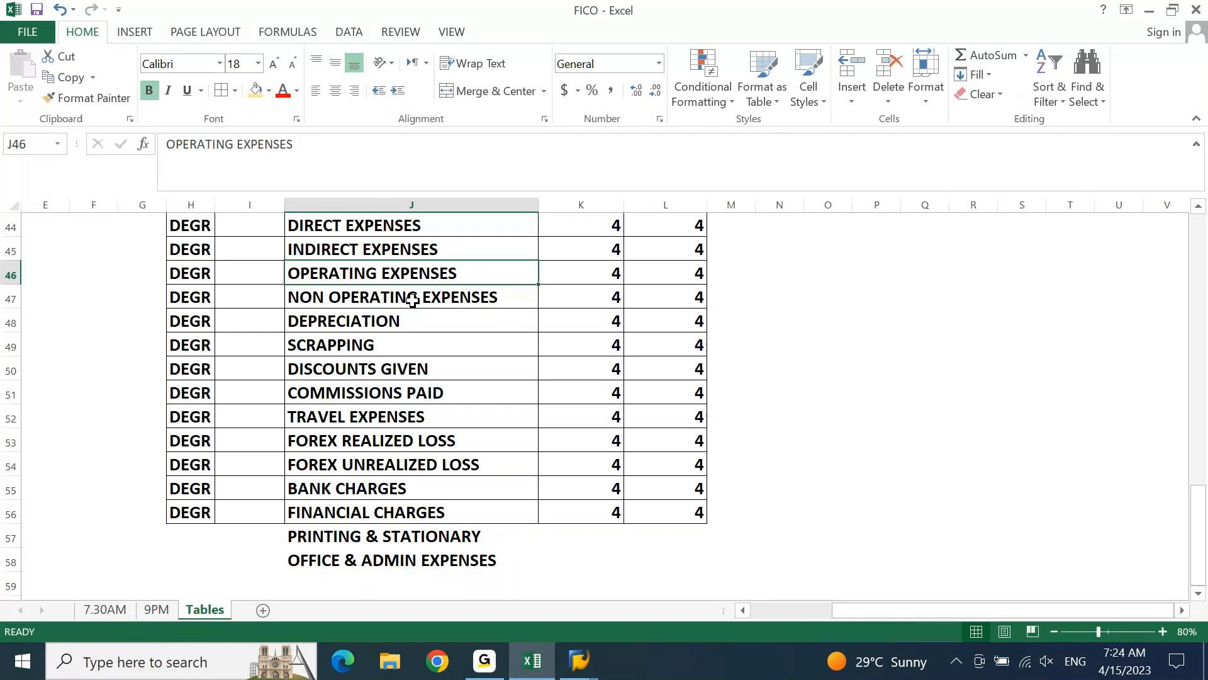
# Add SELLING & DISTRIBUTION EXPENSES as a further expense group name in J59
pyautogui.click(442, 553)
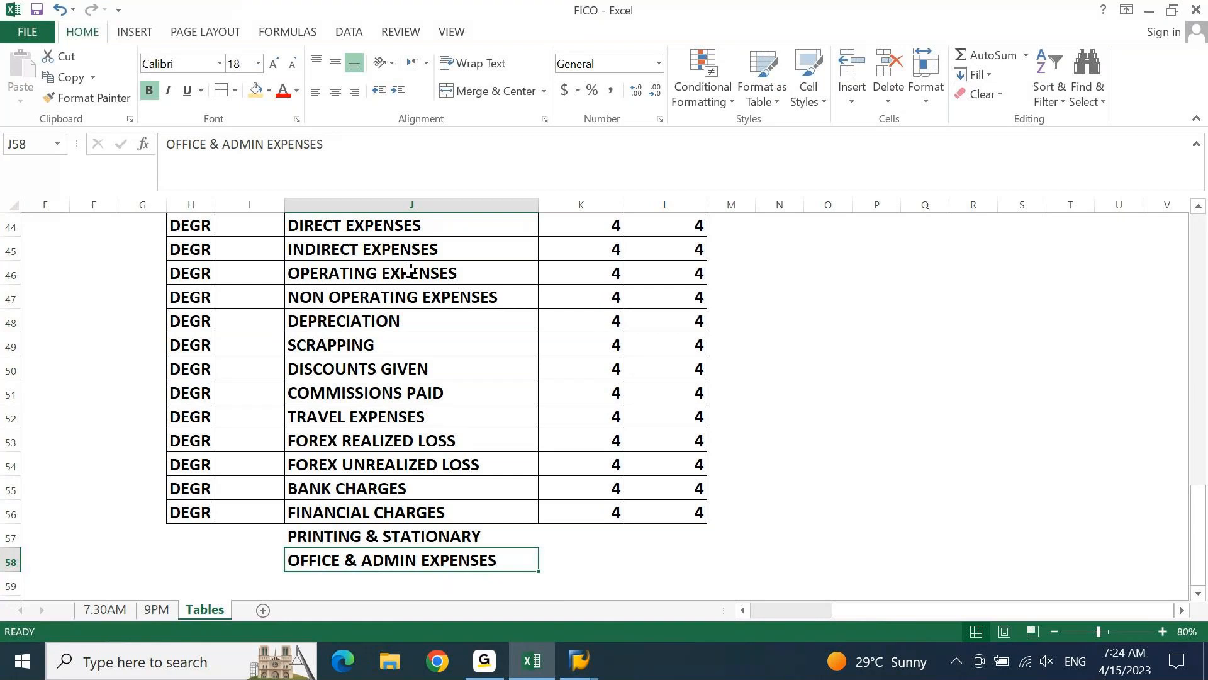
pyautogui.press('Return')
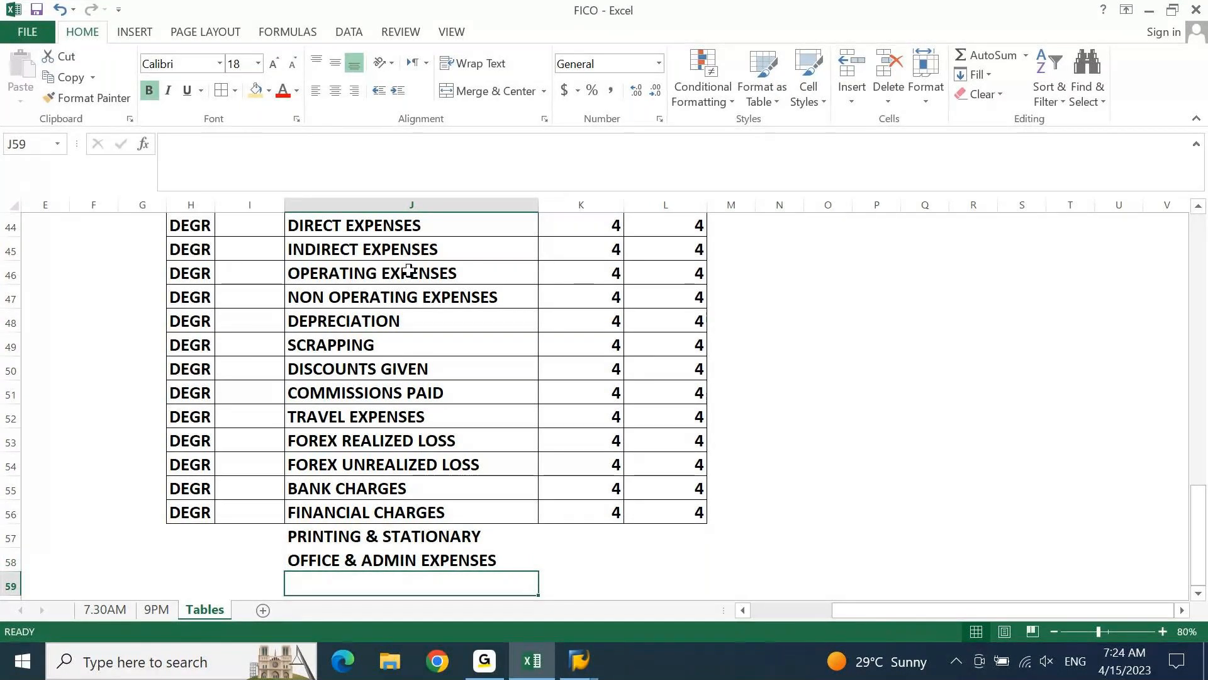
pyautogui.write('SELLING & DIS')
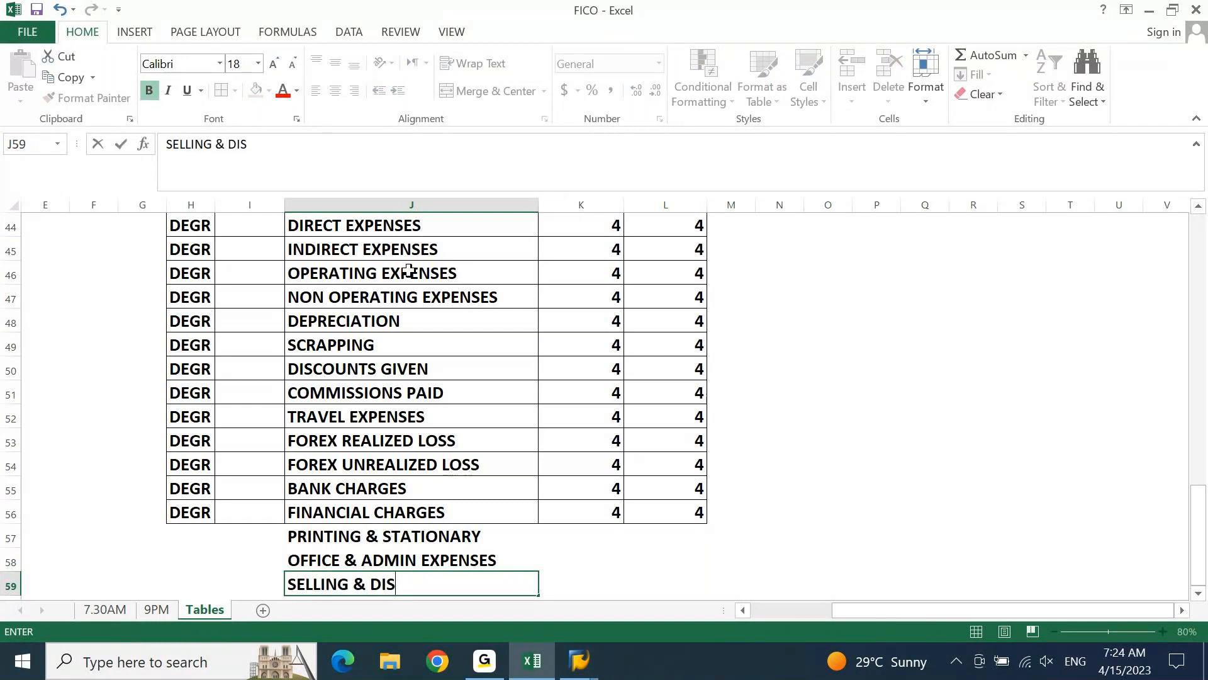
pyautogui.write('TRIBUTION EXP')
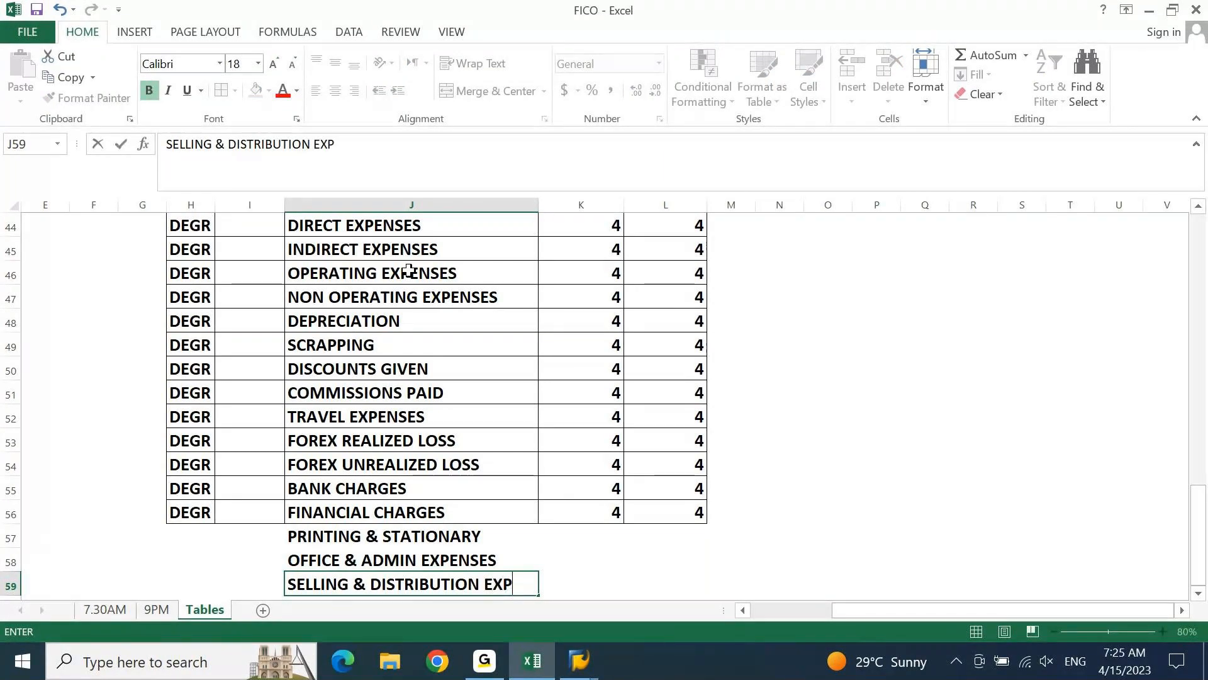
pyautogui.write('ENSES')
pyautogui.press('Return')
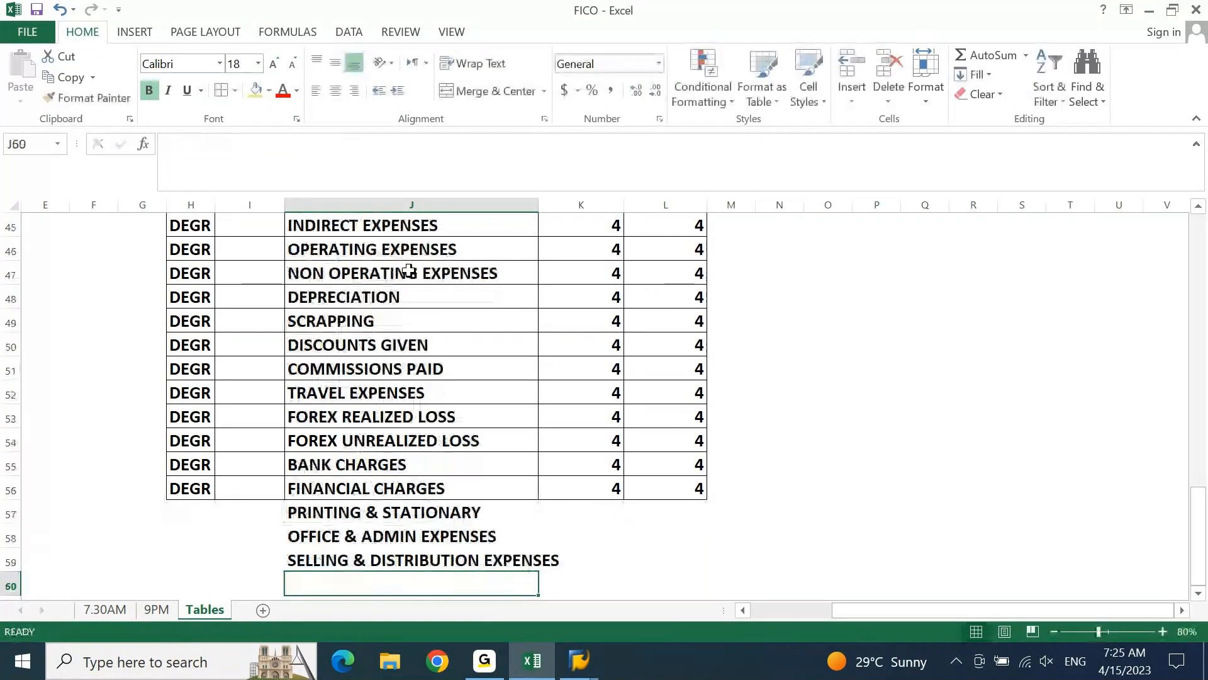
# Enter the expense group name MARKETING EXPENSES in J60, declining the detailed error description in the SAP logout message
pyautogui.press('Up')
pyautogui.press('Up')
pyautogui.press('Up')
pyautogui.press('Up')
pyautogui.press('Up')
pyautogui.press('Up')
pyautogui.press('Up')
pyautogui.press('Up')
pyautogui.press('Up')
pyautogui.press('Up')
pyautogui.press('Up')
pyautogui.press('Up')
pyautogui.press('Up')
pyautogui.press('Up')
pyautogui.press('Up')
pyautogui.press('Up')
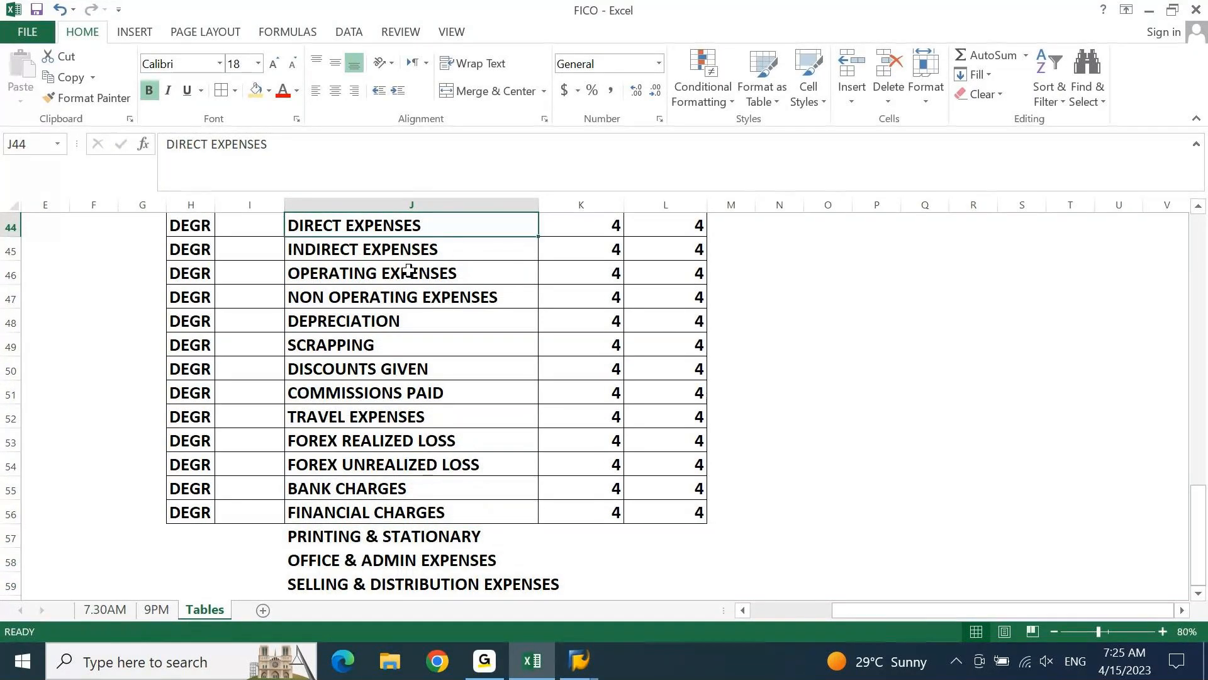
pyautogui.hotkey('ctrl', 'Down')
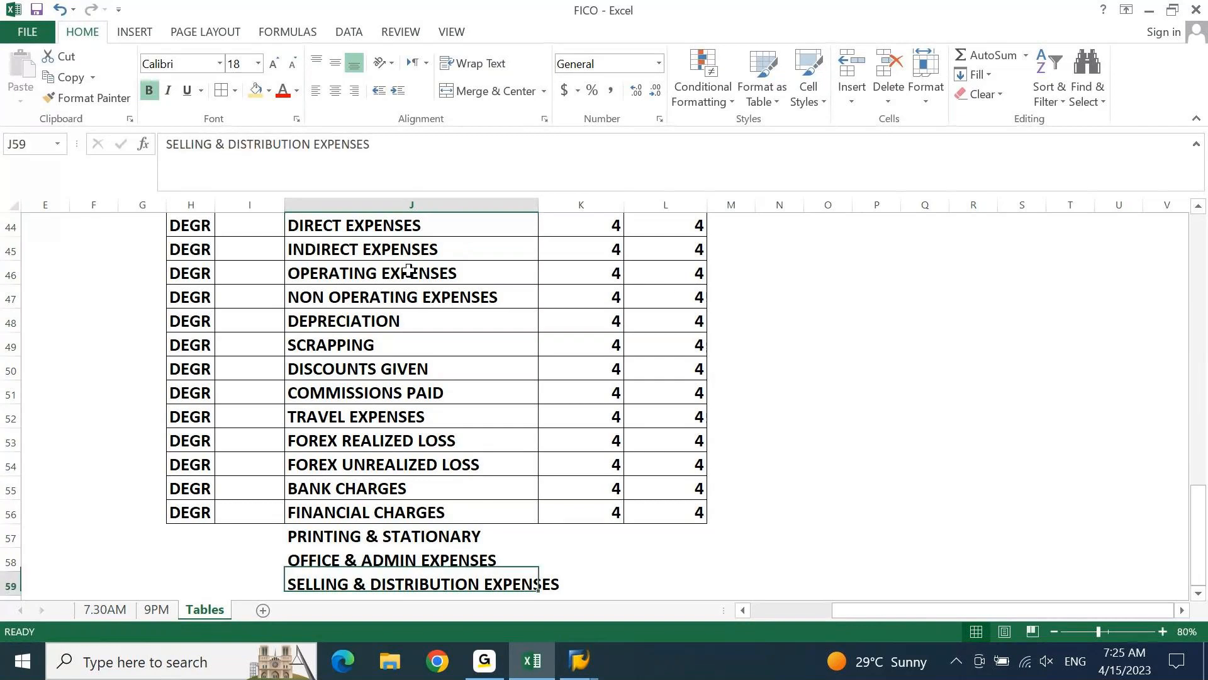
pyautogui.press('Down')
pyautogui.write('MARKE')
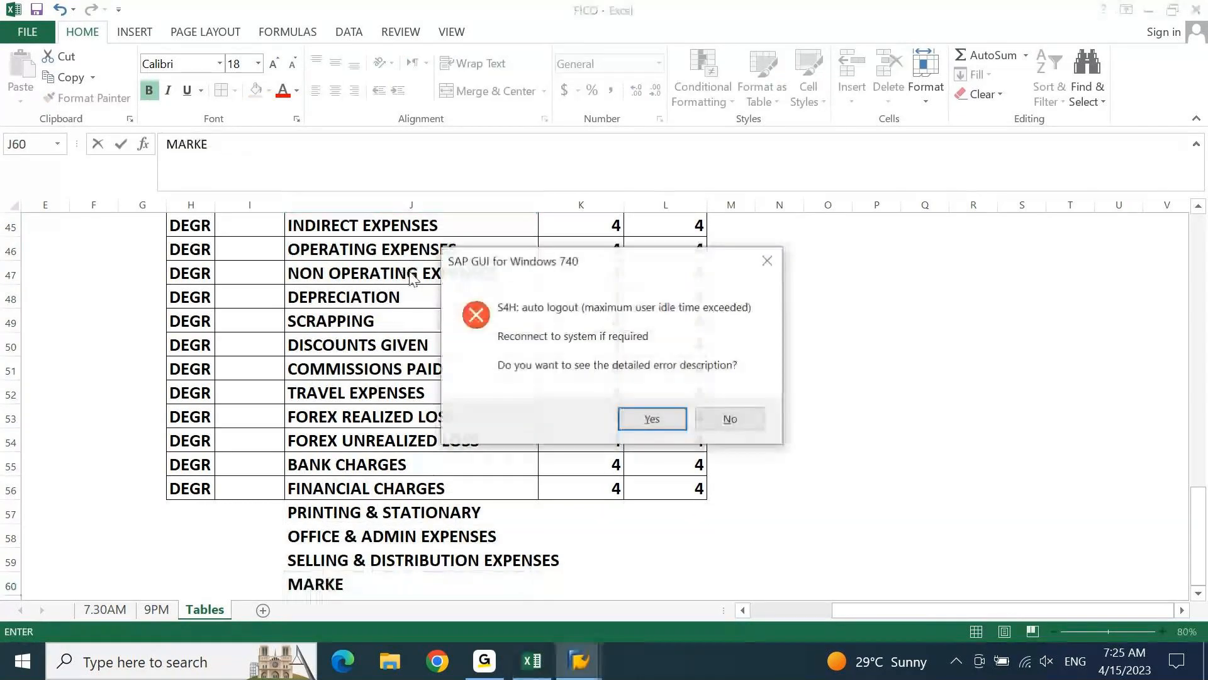
pyautogui.write('n')
pyautogui.write('TING ')
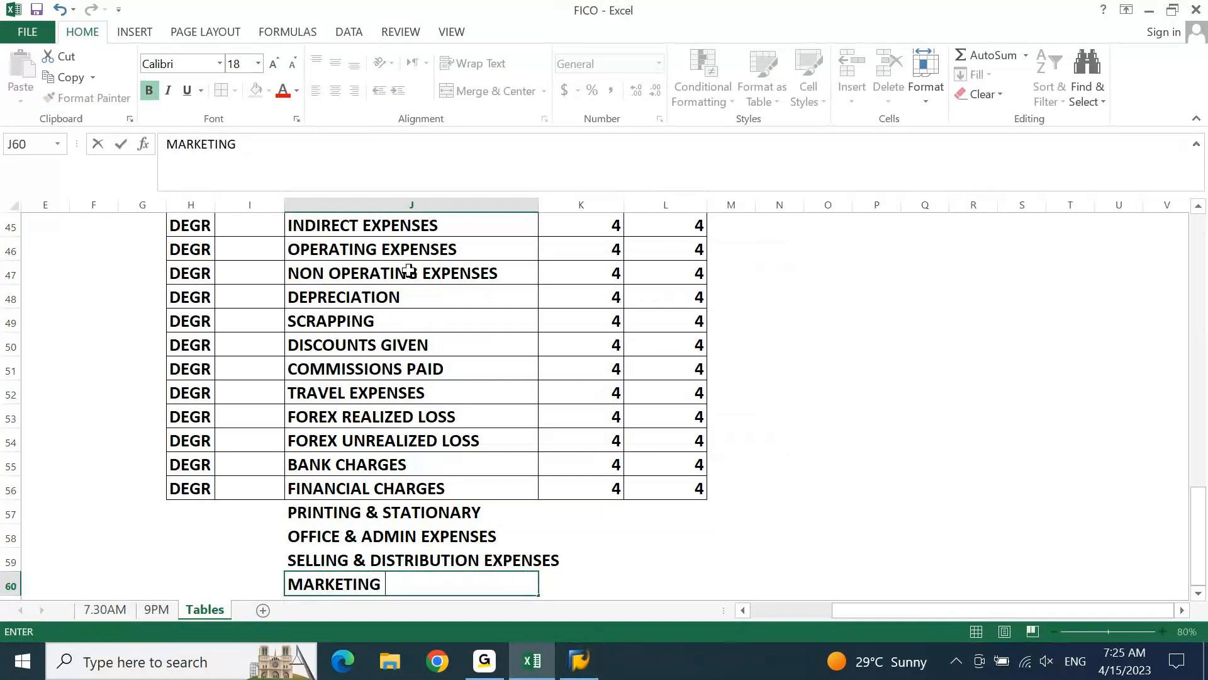
pyautogui.write('EXPENSE')
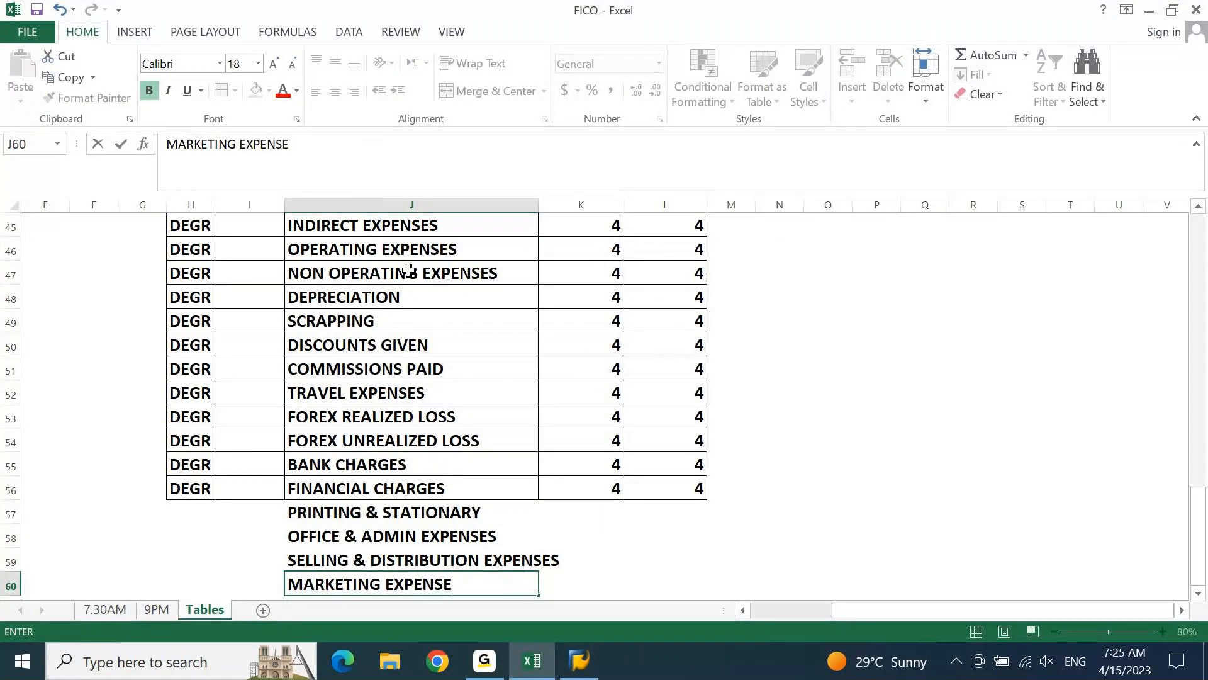
pyautogui.write('S')
pyautogui.press('Return')
# Add MISC EXPENSES as a further expense group name in J61
pyautogui.write('MISC')
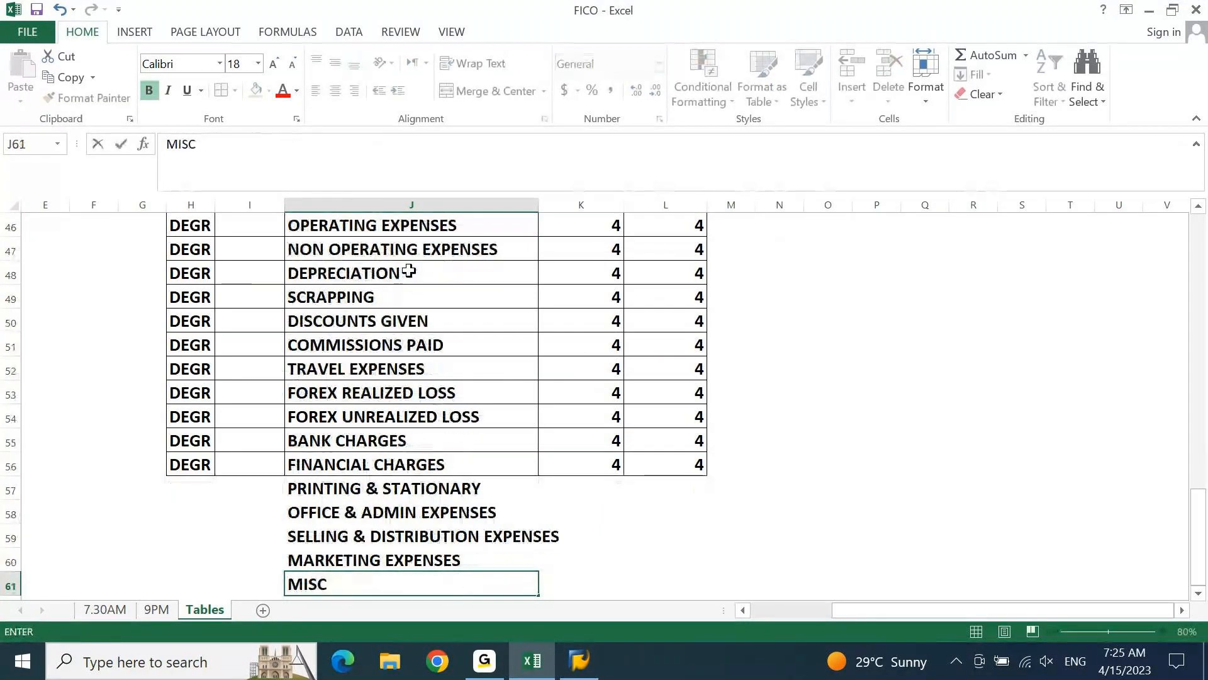
pyautogui.write('E')
pyautogui.write('NE')
pyautogui.press('BackSpace')
pyautogui.press('BackSpace')
pyautogui.press('BackSpace')
pyautogui.write('EXPE')
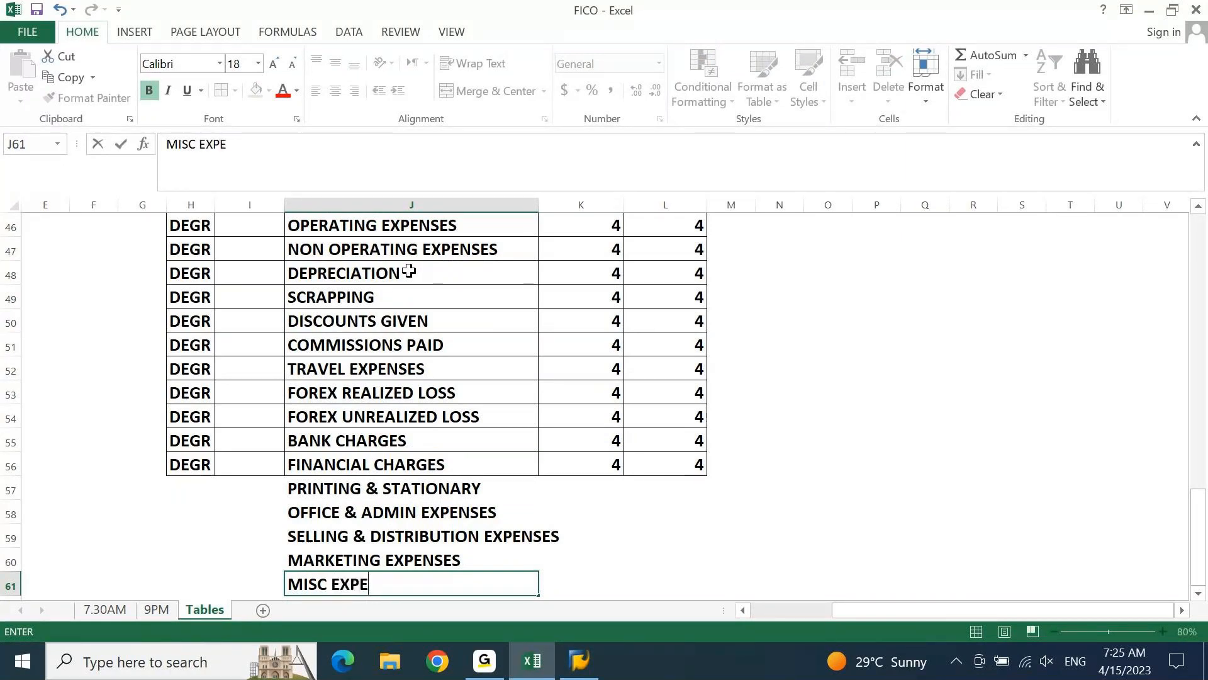
pyautogui.write('NSES')
pyautogui.press('Return')
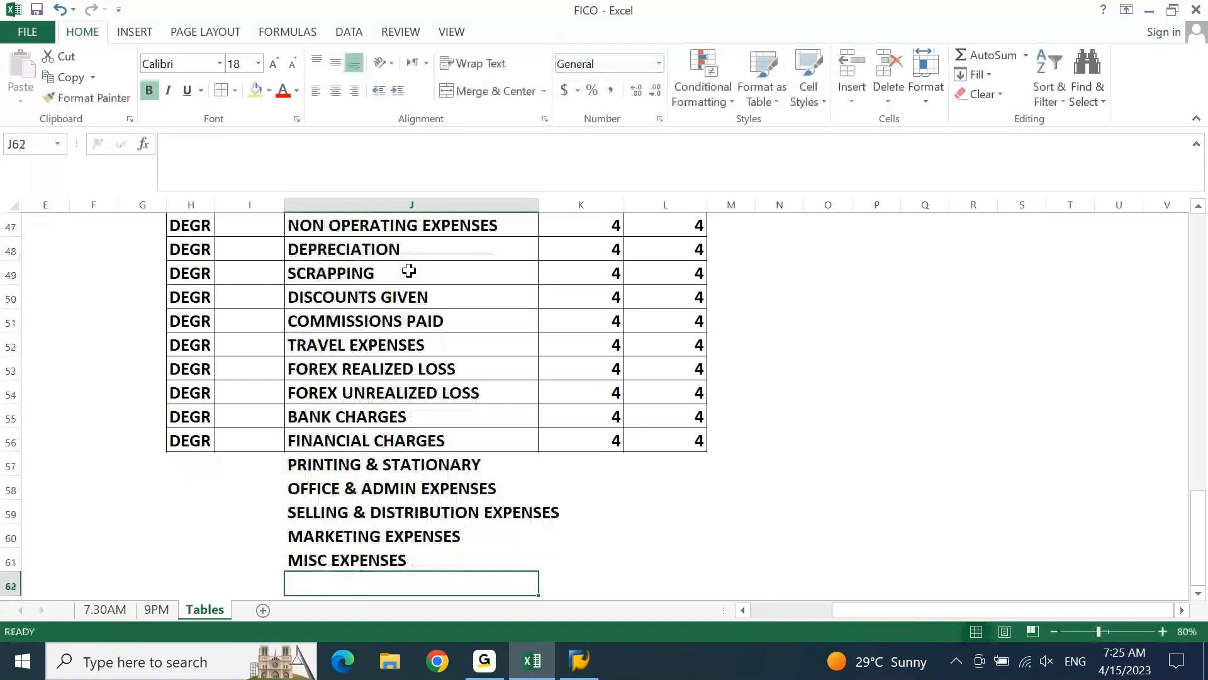
# Add ADVERTISEMENT EXPENSES as a further expense group name in J62
pyautogui.write('ADVERTISEM')
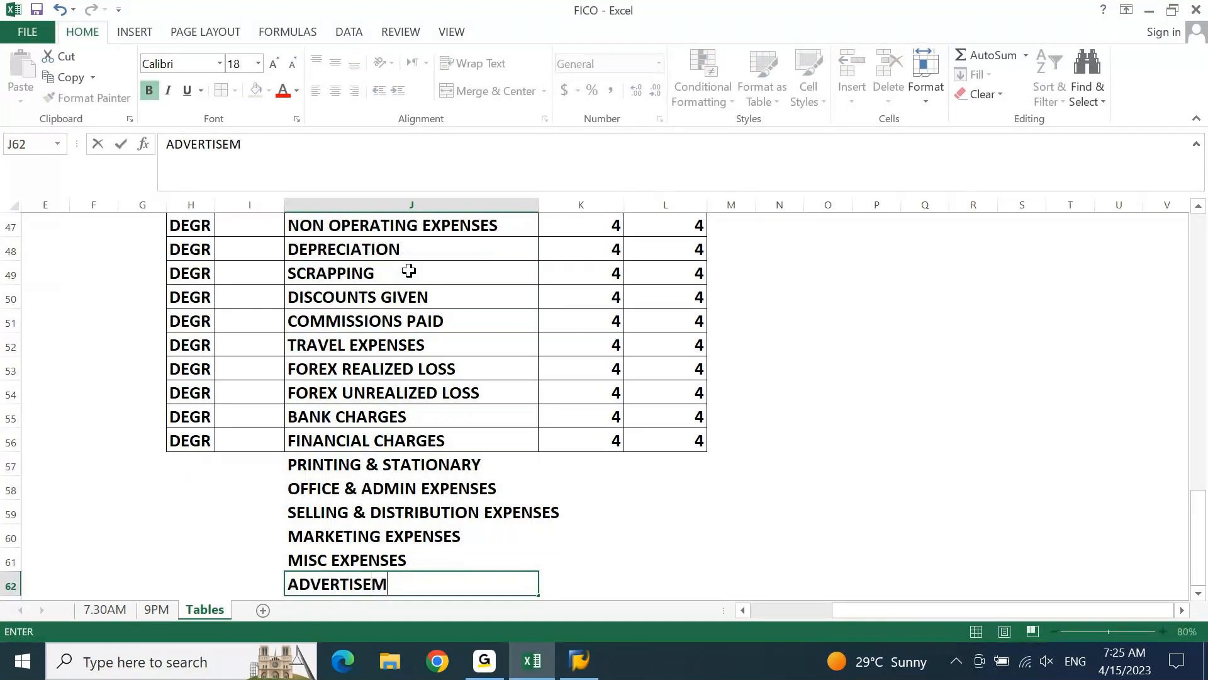
pyautogui.write('ENET')
pyautogui.press('BackSpace')
pyautogui.press('BackSpace')
pyautogui.write('T EXPENSES')
pyautogui.press('Return')
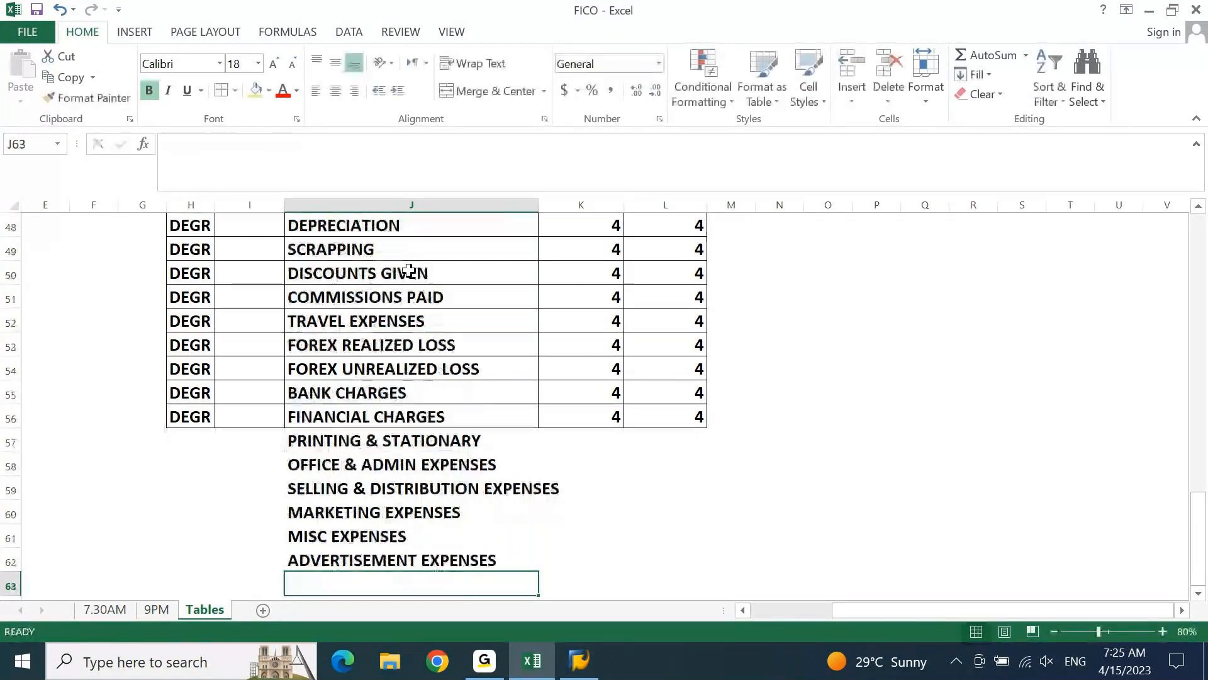
# Fill the chart of accounts code DEGR down column H from row 56 to row 62
pyautogui.press('Up')
pyautogui.press('Left')
pyautogui.press('Left')
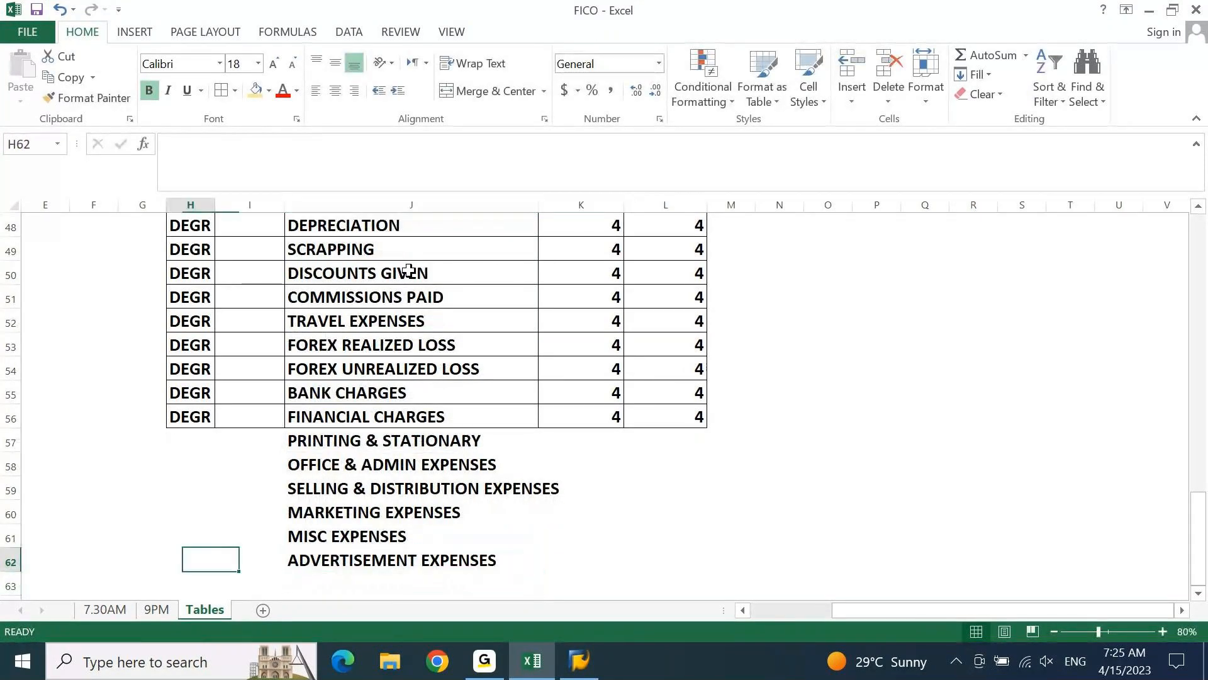
pyautogui.hotkey('ctrl', 'shift', 'Up')
pyautogui.hotkey('ctrl', 'd')
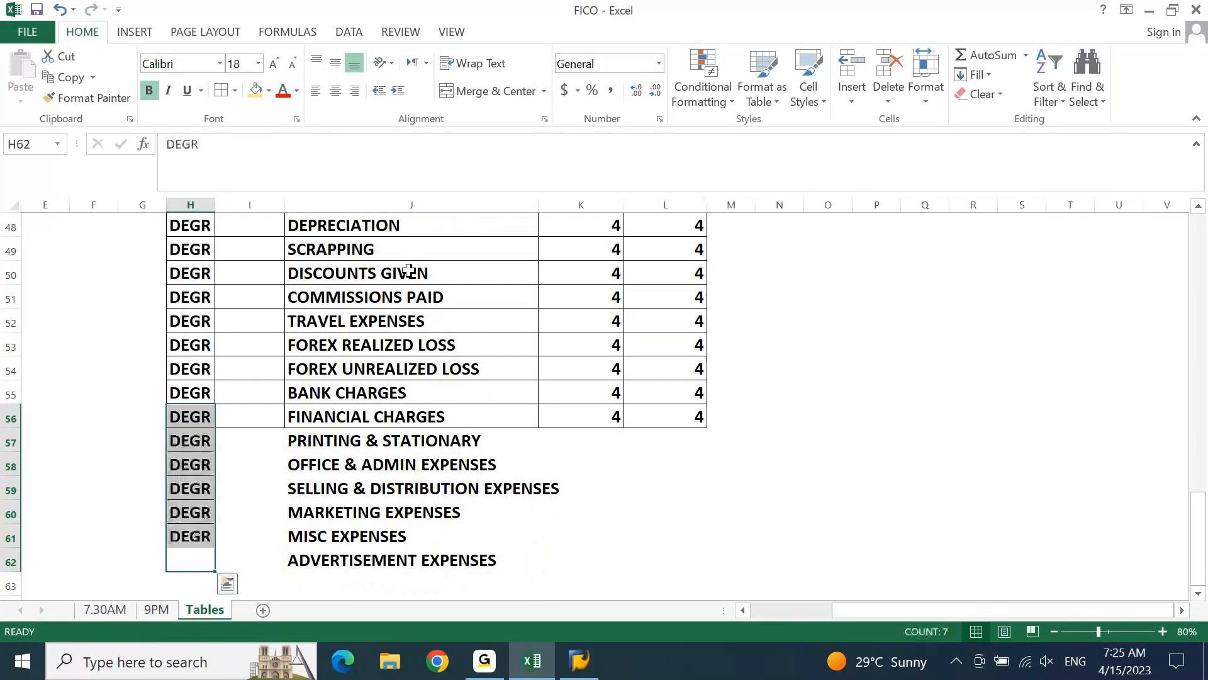
# Fill the starting digit 4 down both account range columns, K and L, from row 56 to row 62
pyautogui.press('Right')
pyautogui.press('Right')
pyautogui.press('Right')
pyautogui.hotkey('shift', 'Right')
pyautogui.hotkey('ctrl', 'shift', 'Up')
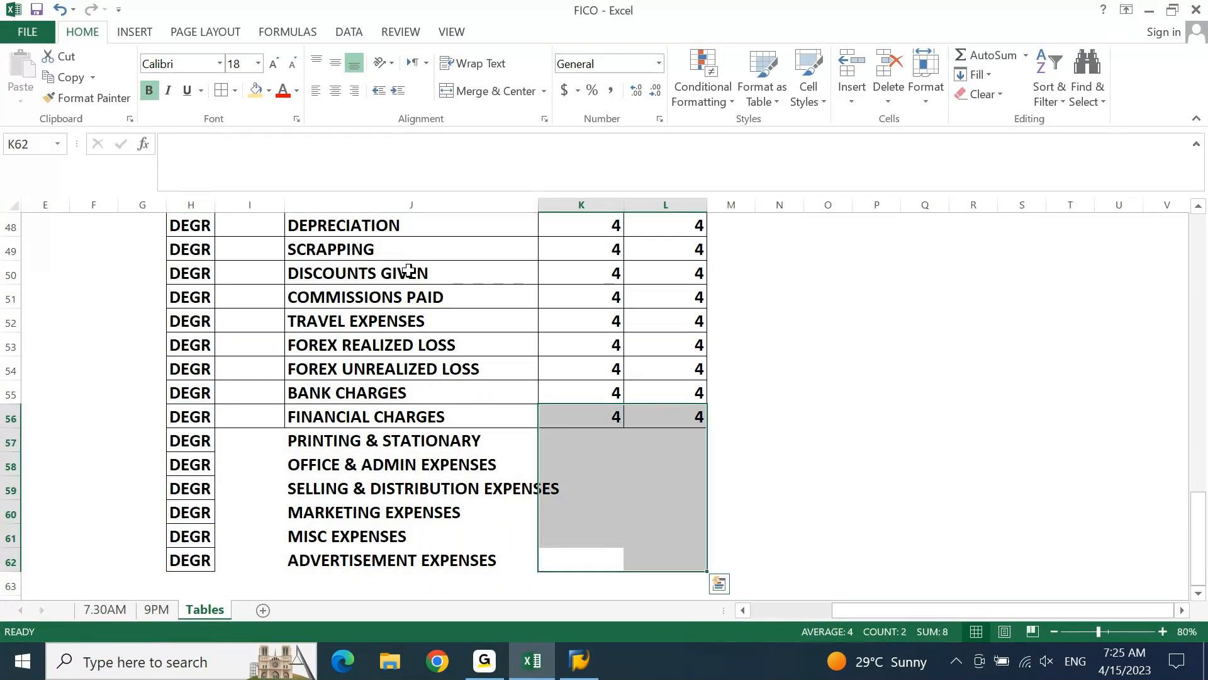
pyautogui.hotkey('ctrl', 'd')
# Apply cell borders to all the newly added expense rows in H57:L62
pyautogui.press('Left')
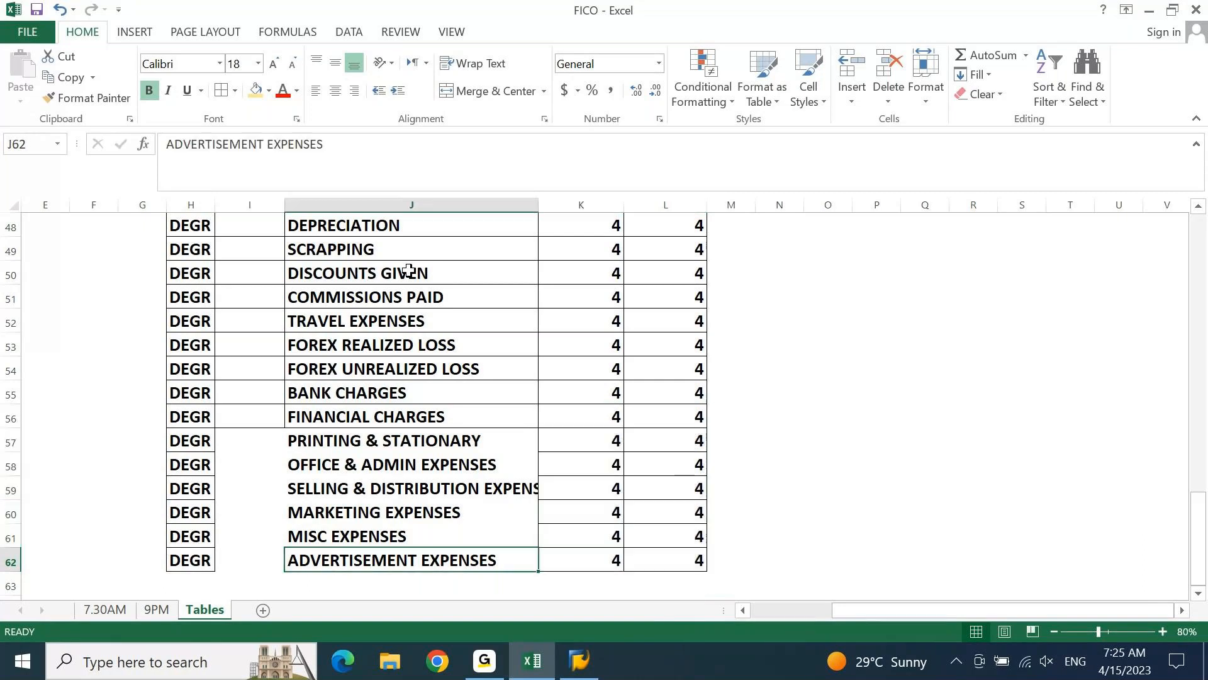
pyautogui.press('Left')
pyautogui.press('Left')
pyautogui.hotkey('shift', 'Right')
pyautogui.hotkey('shift', 'Right')
pyautogui.hotkey('shift', 'Right')
pyautogui.hotkey('shift', 'Right')
pyautogui.hotkey('shift', 'Up')
pyautogui.hotkey('shift', 'Up')
pyautogui.hotkey('shift', 'Up')
pyautogui.hotkey('shift', 'Up')
pyautogui.hotkey('shift', 'Up')
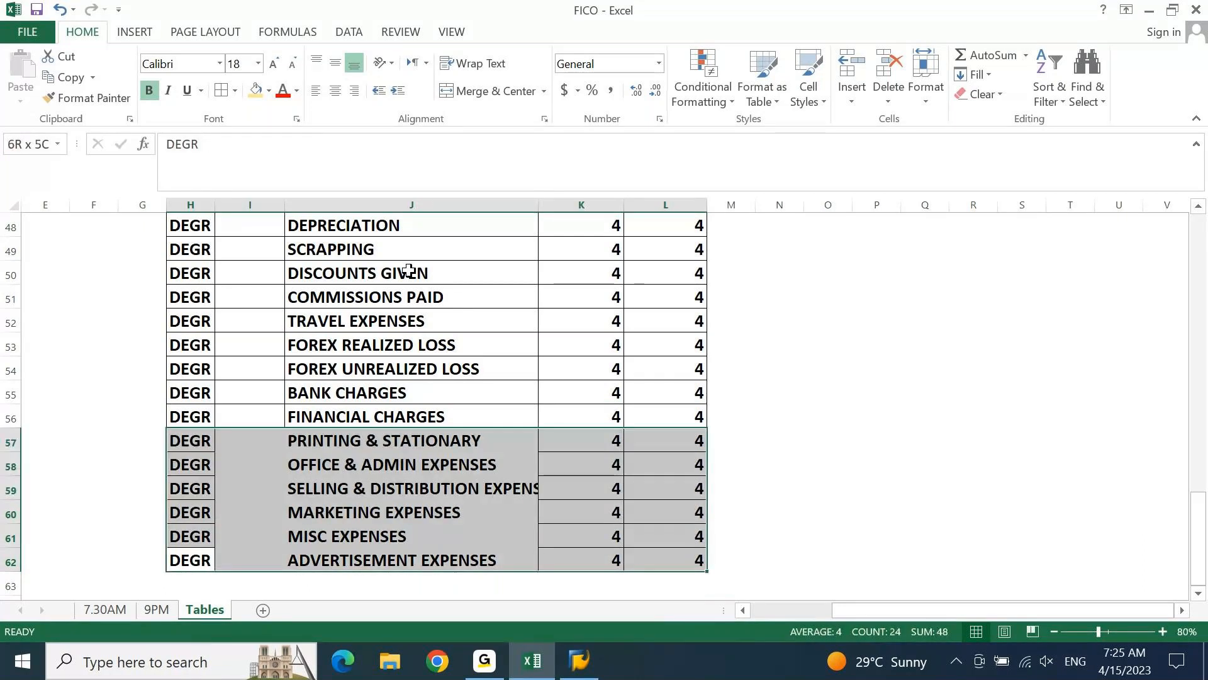
pyautogui.click(612, 269)
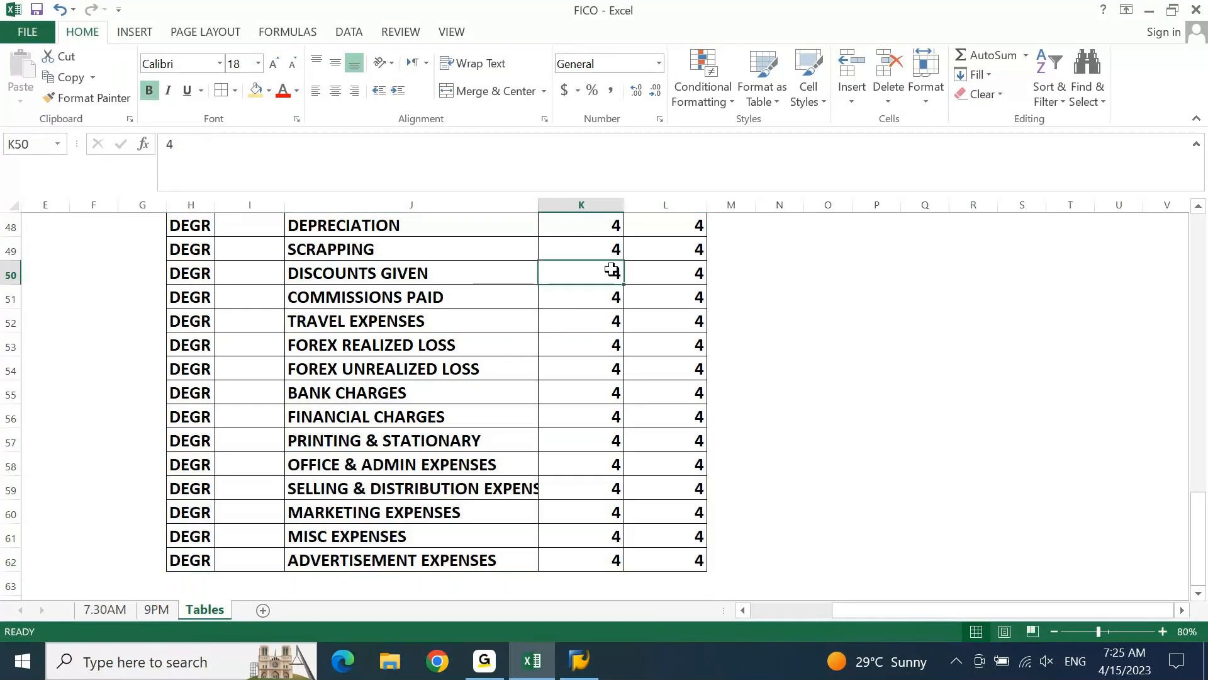
# Enter the account number prefixes 411 for direct expenses in M44 and 412 for indirect expenses in M45
pyautogui.hotkey('ctrl', 'Up')
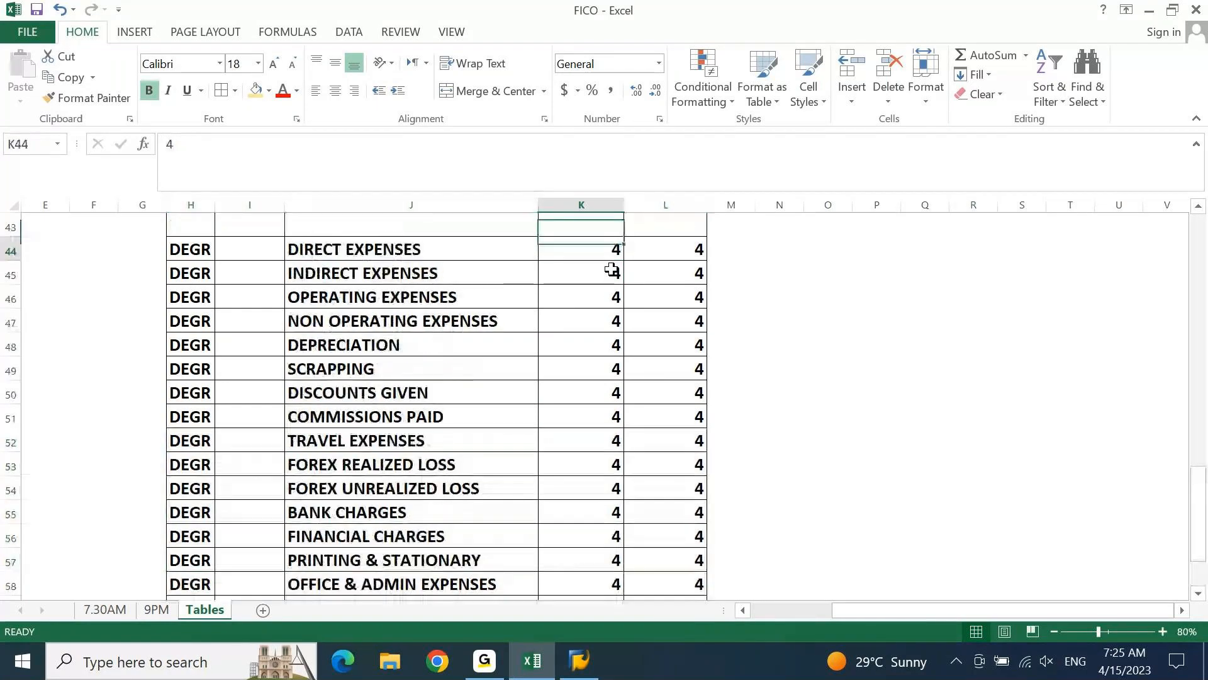
pyautogui.press('Right')
pyautogui.press('Right')
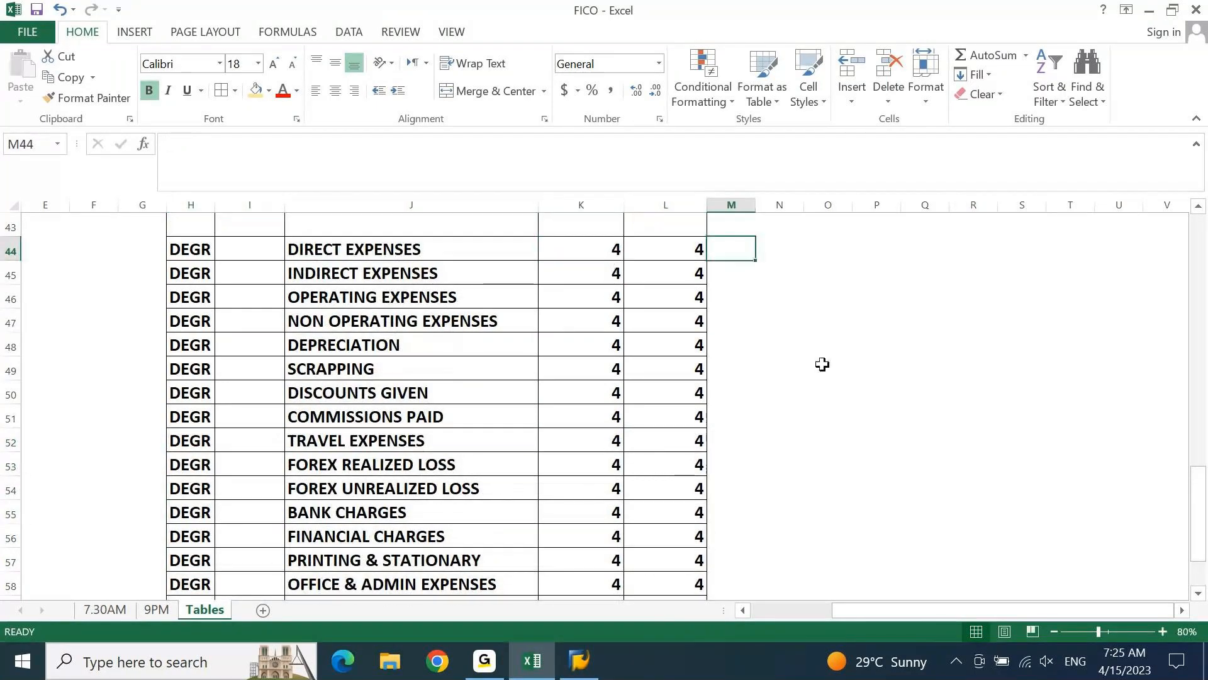
pyautogui.press('Left')
pyautogui.hotkey('ctrl', 'shift', 'Down')
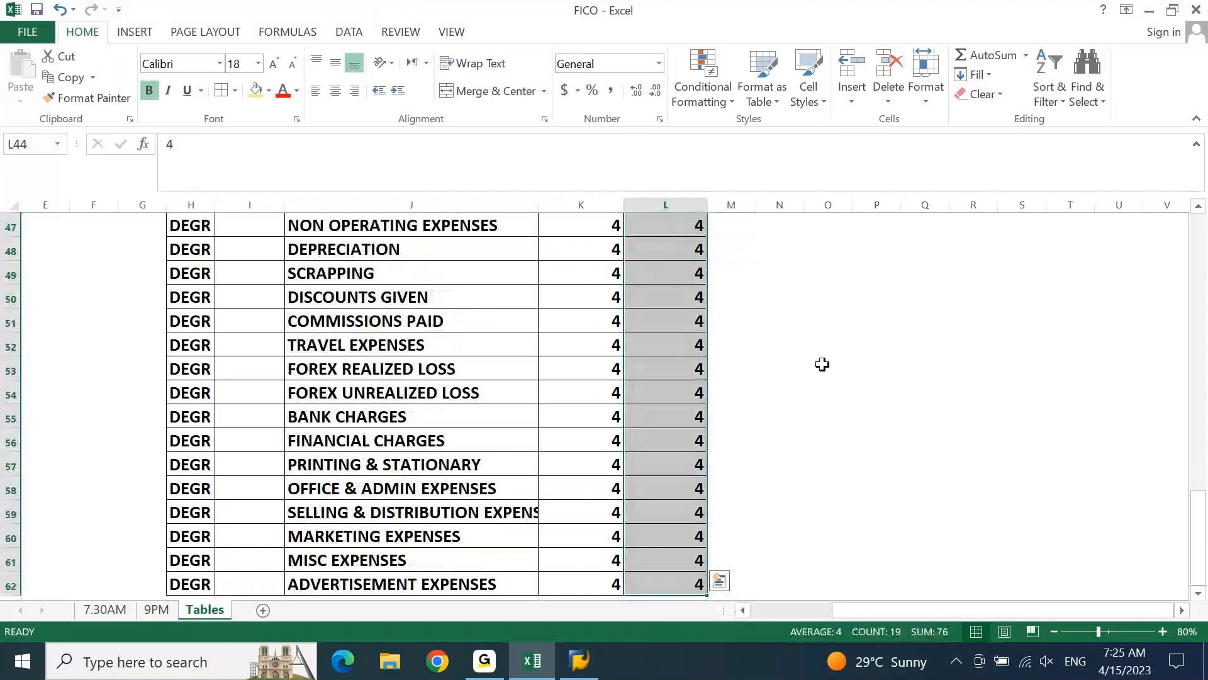
pyautogui.press('Up')
pyautogui.press('Down')
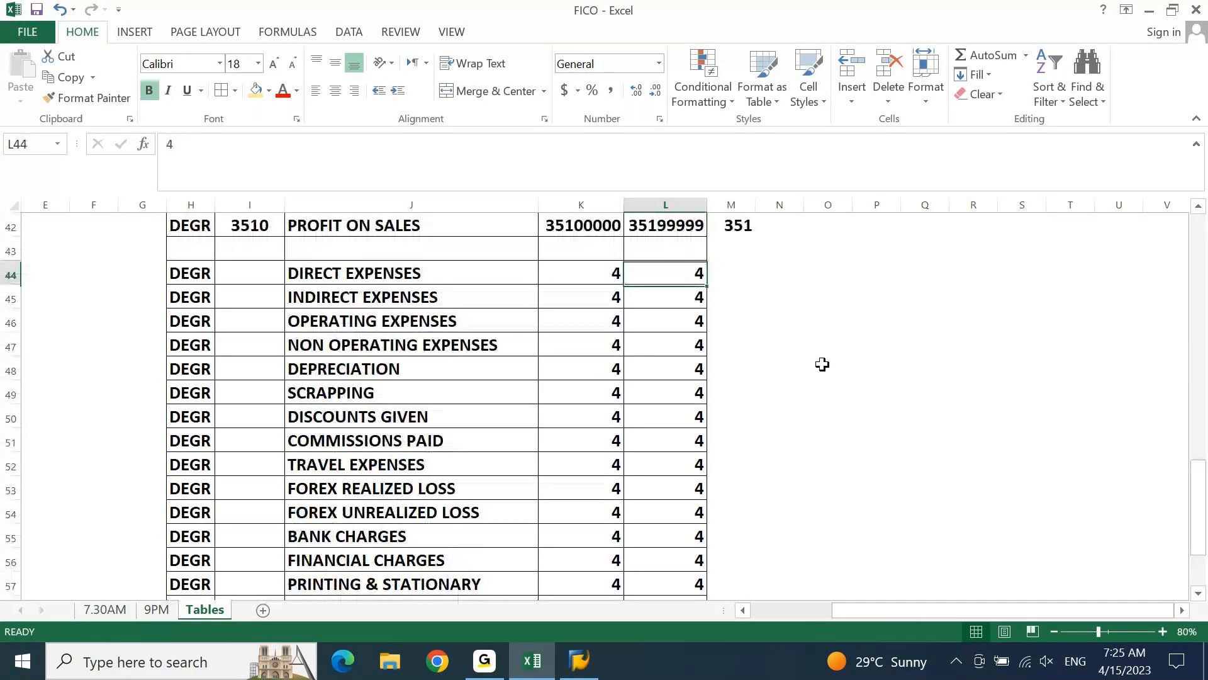
pyautogui.scroll(-1, 823, 364)
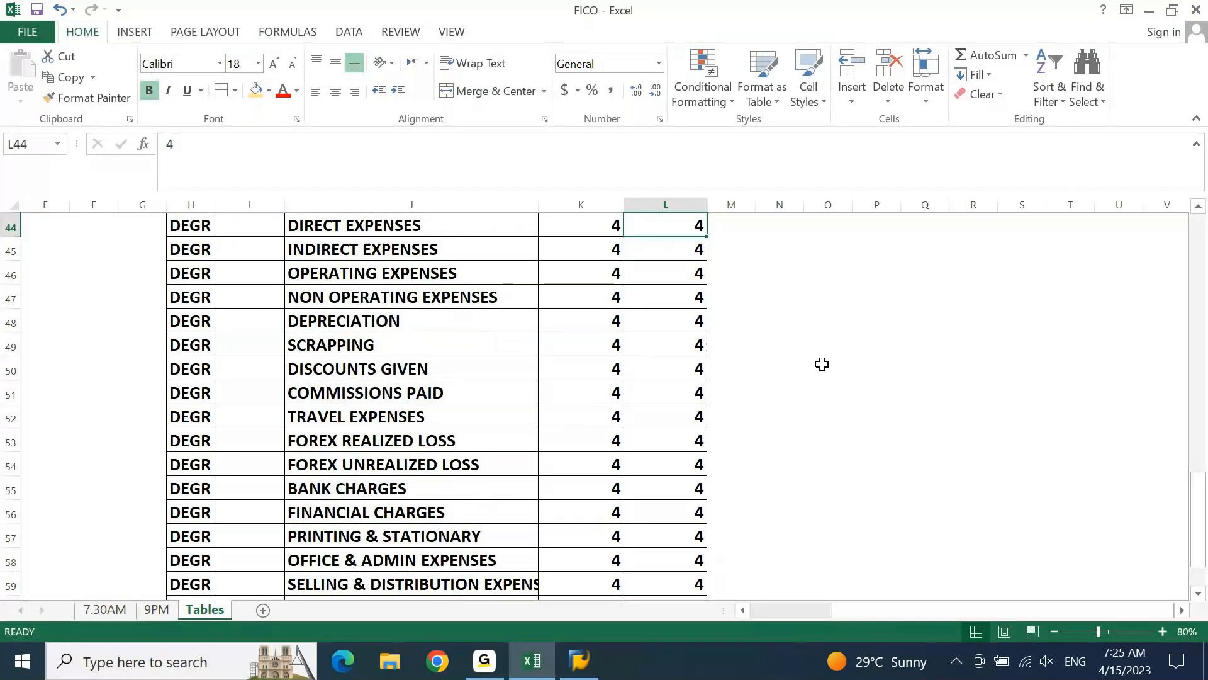
pyautogui.press('Right')
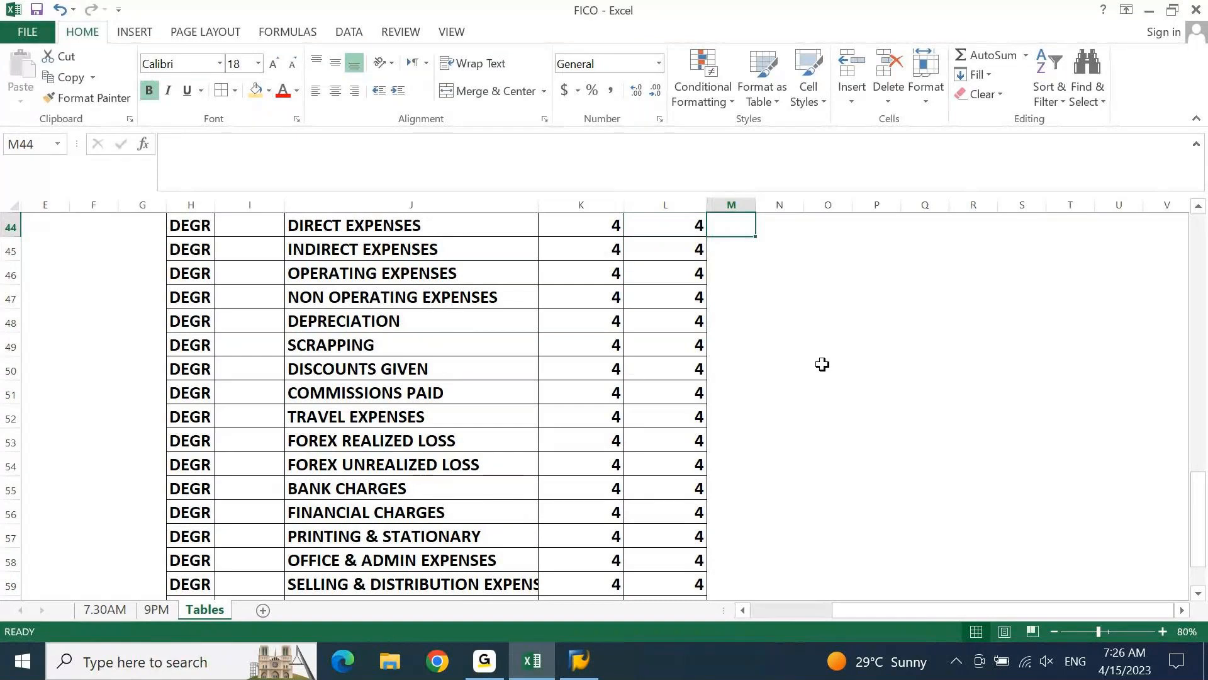
pyautogui.write('41')
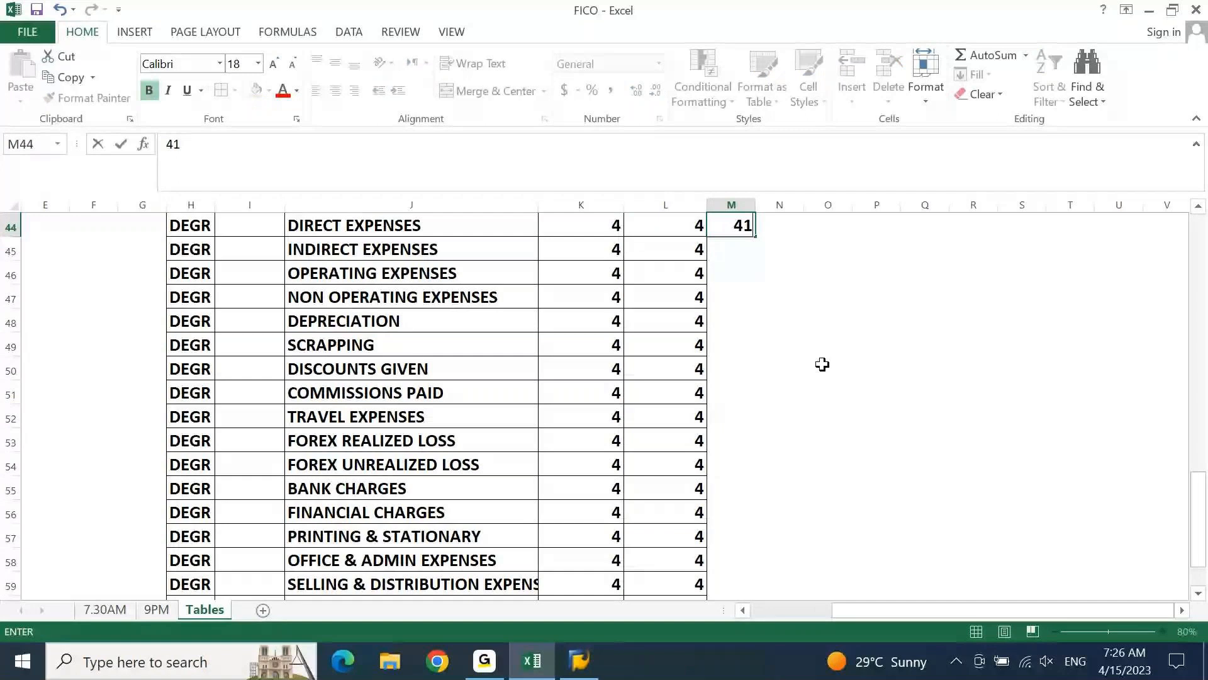
pyautogui.write('1')
pyautogui.press('Return')
pyautogui.write('412')
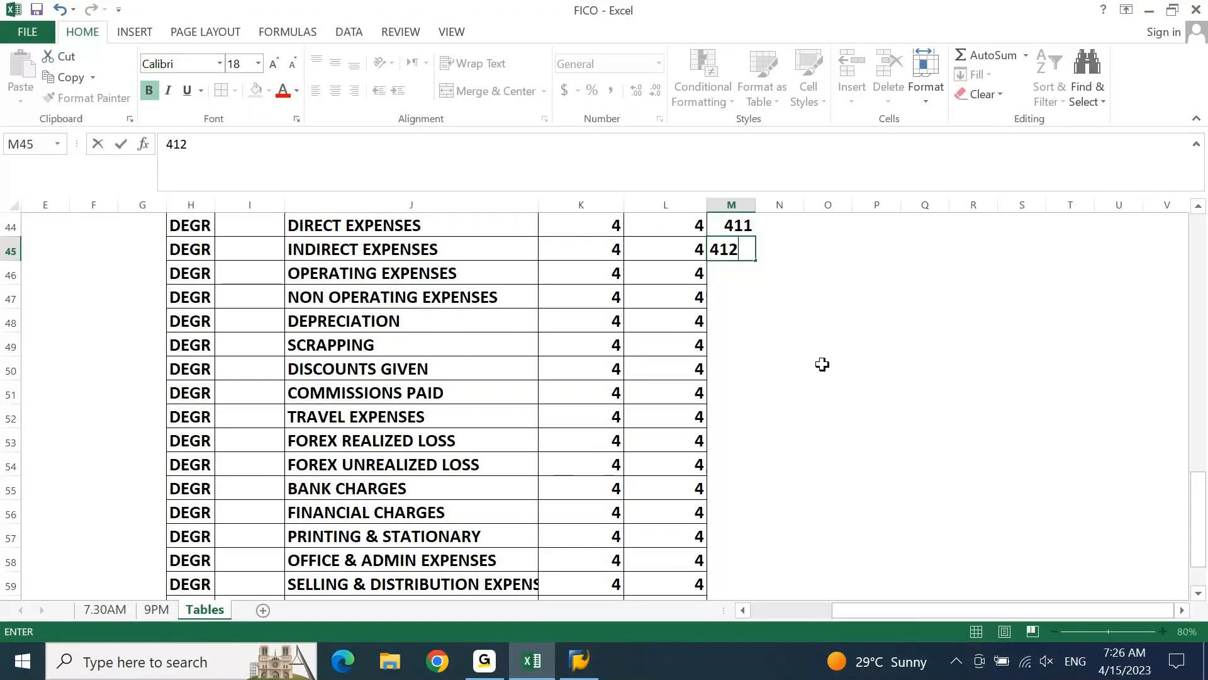
pyautogui.press('Return')
# Enter the prefixes 421 for operating expenses in M46 and 422 for non operating expenses in M47
pyautogui.write('421')
pyautogui.press('Return')
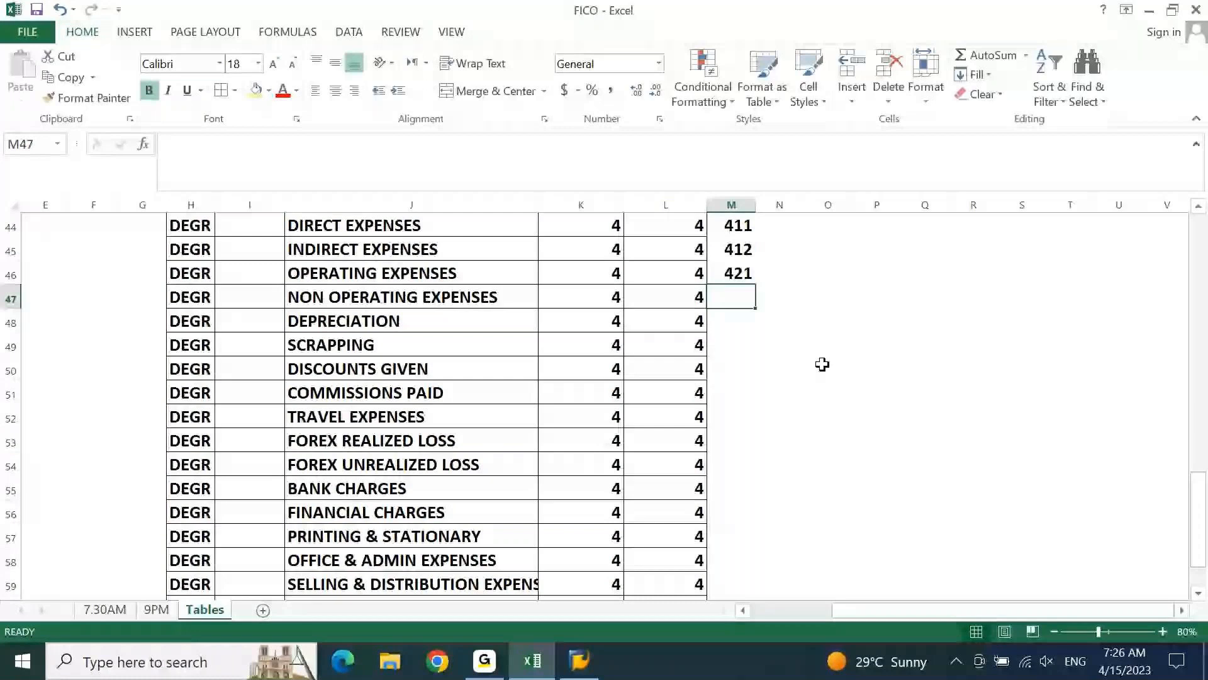
pyautogui.write('422')
pyautogui.press('Return')
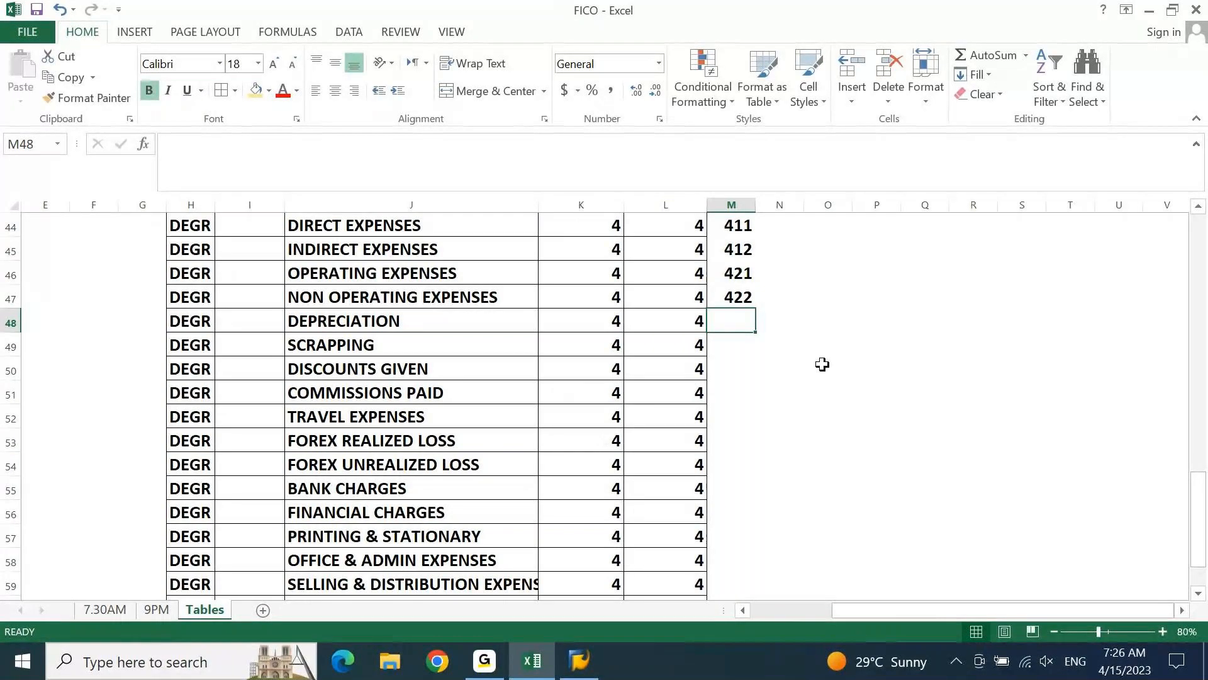
# Enter the prefixes 431 for depreciation in M48 and 441 for scrapping in M49
pyautogui.write('423')
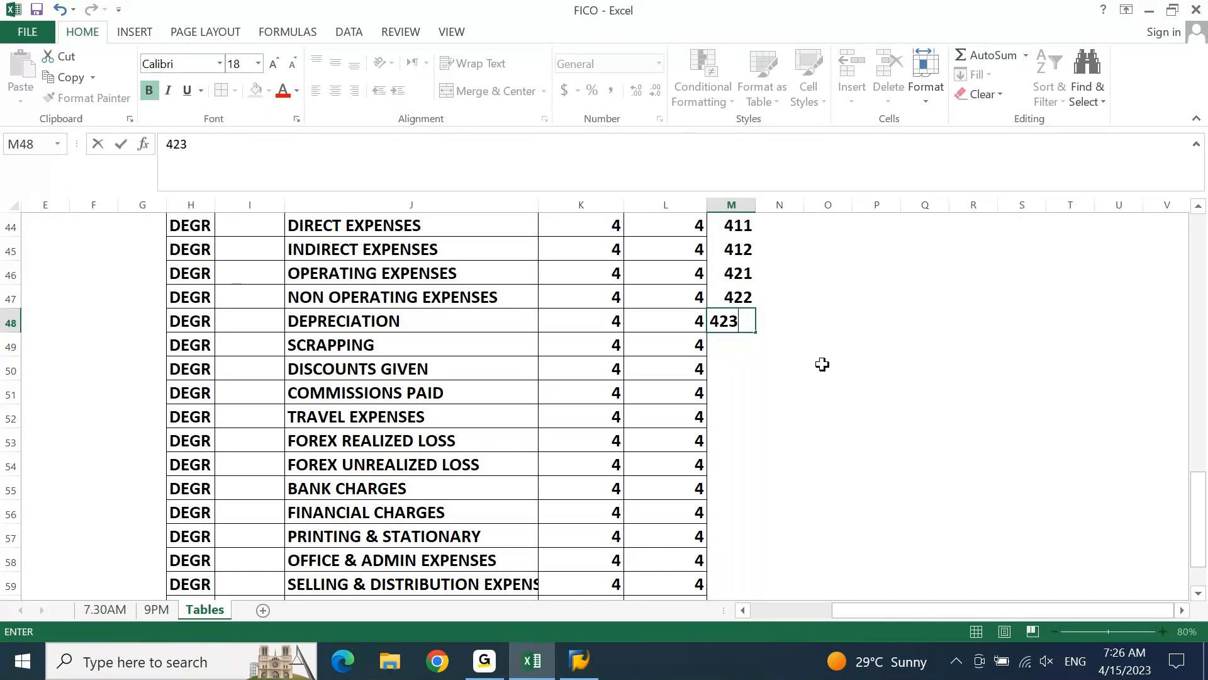
pyautogui.press('BackSpace')
pyautogui.press('BackSpace')
pyautogui.write('31')
pyautogui.press('Return')
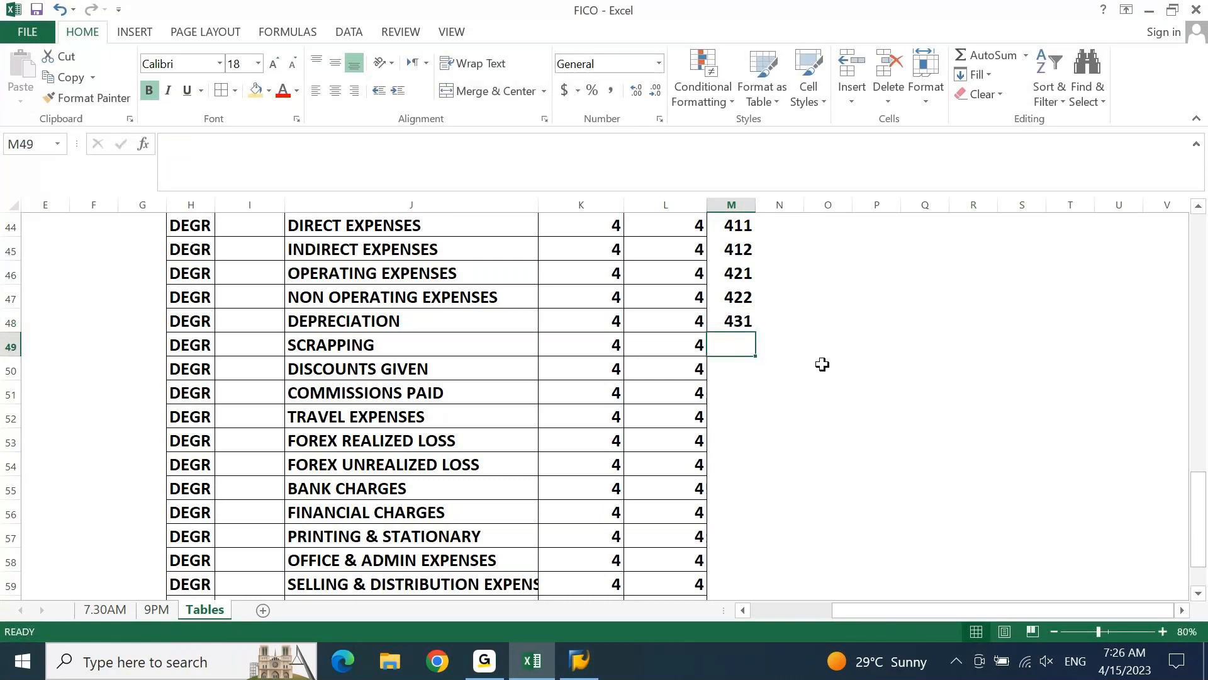
pyautogui.write('441')
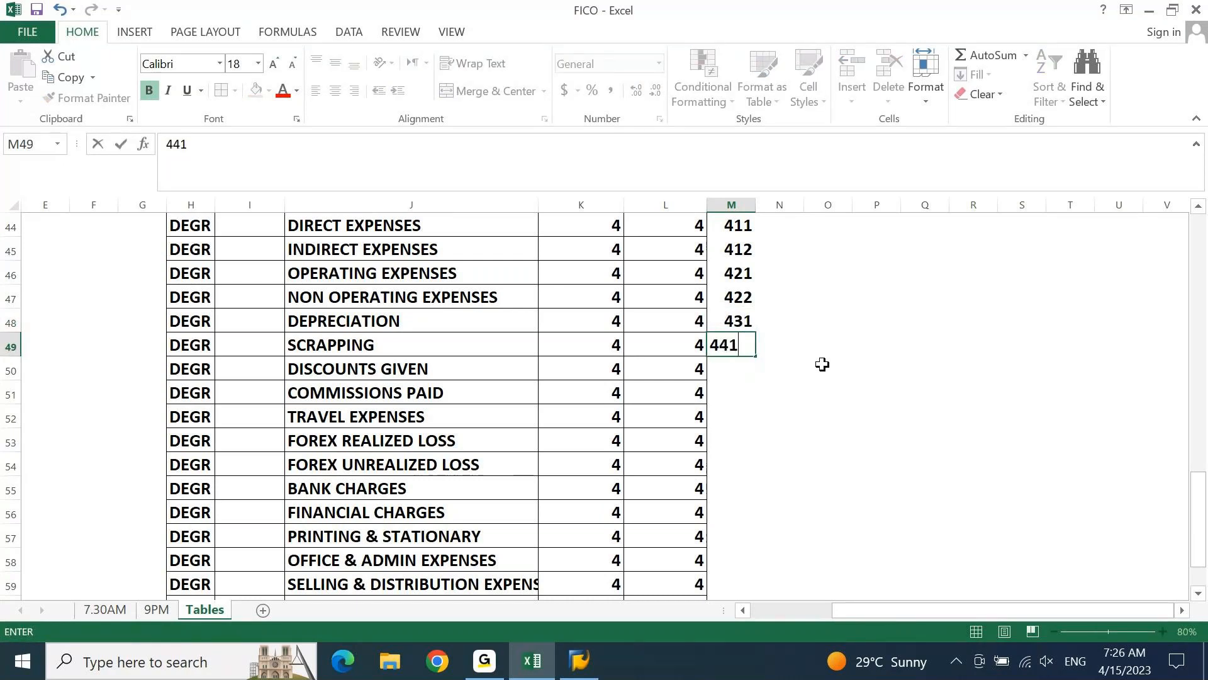
pyautogui.press('Return')
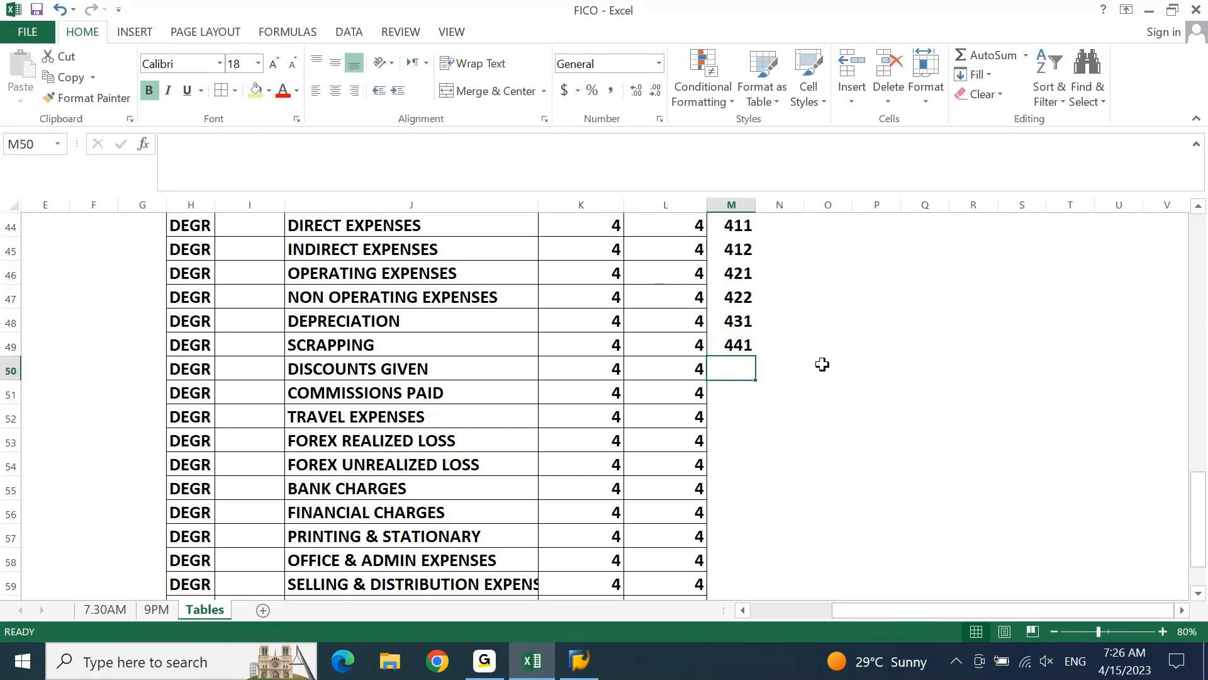
# Change the account number prefix for scrapping in M49 to 432
pyautogui.press('Up')
pyautogui.write('432')
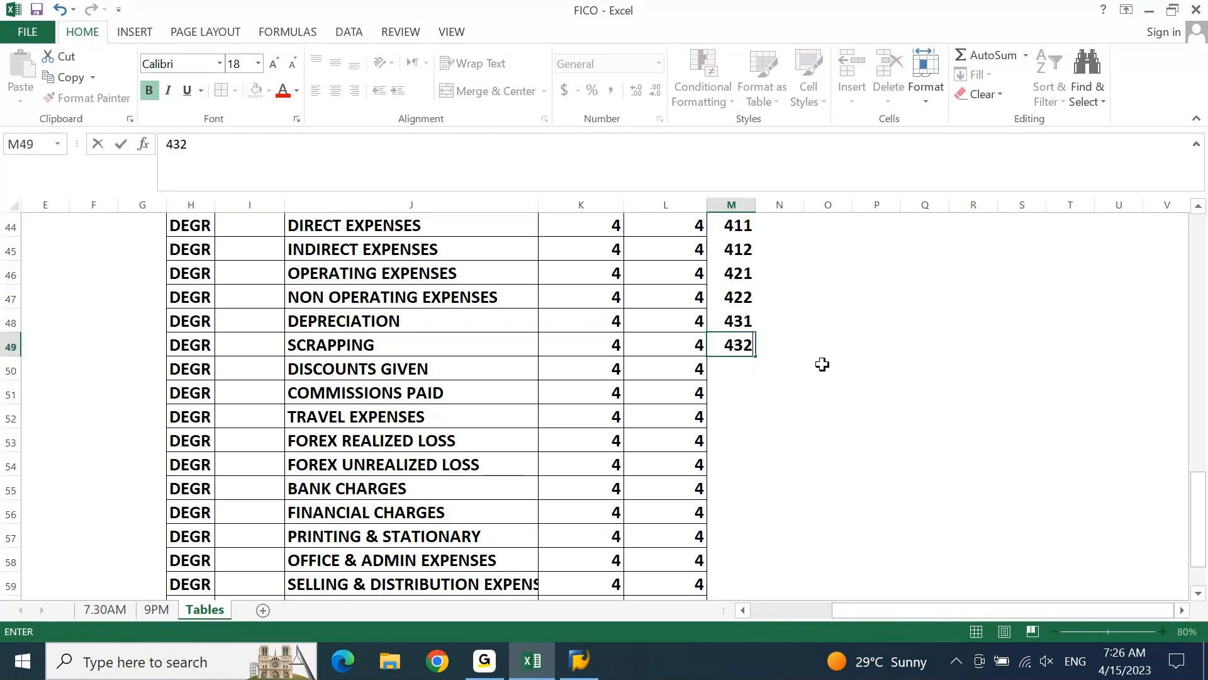
pyautogui.press('Return')
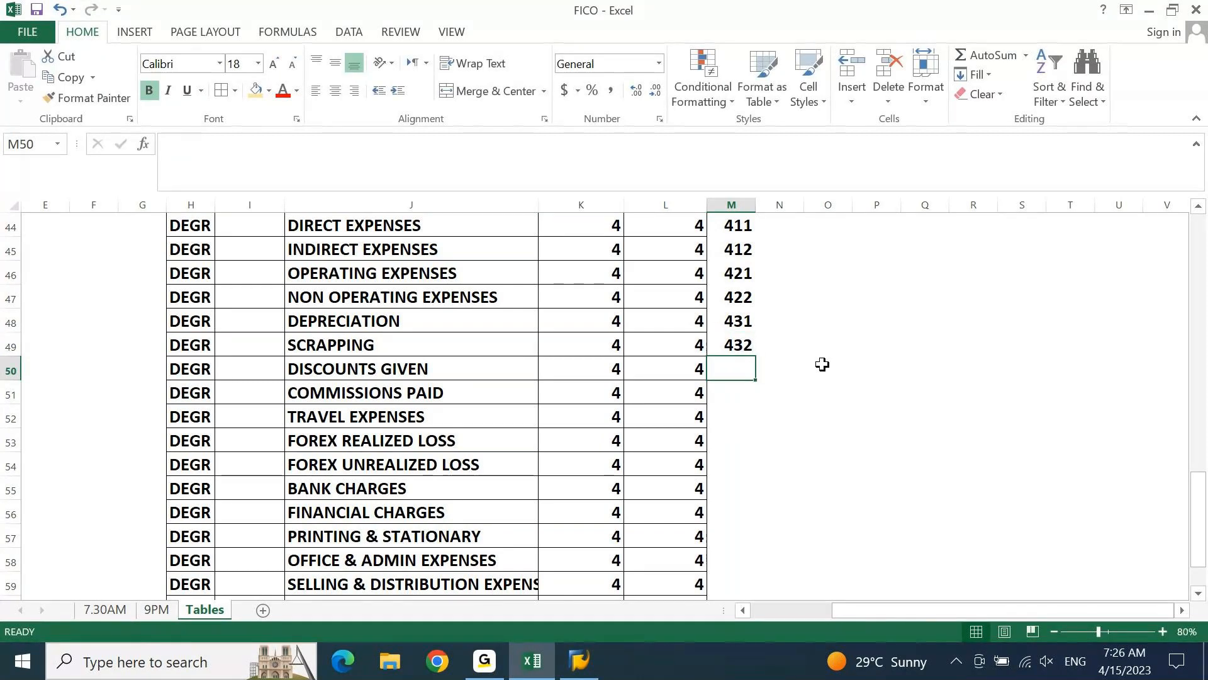
# Enter the prefixes 441 for discounts given, 442 for commissions paid and 443 for travel expenses in M50:M52
pyautogui.write('441')
pyautogui.press('Return')
pyautogui.write('44')
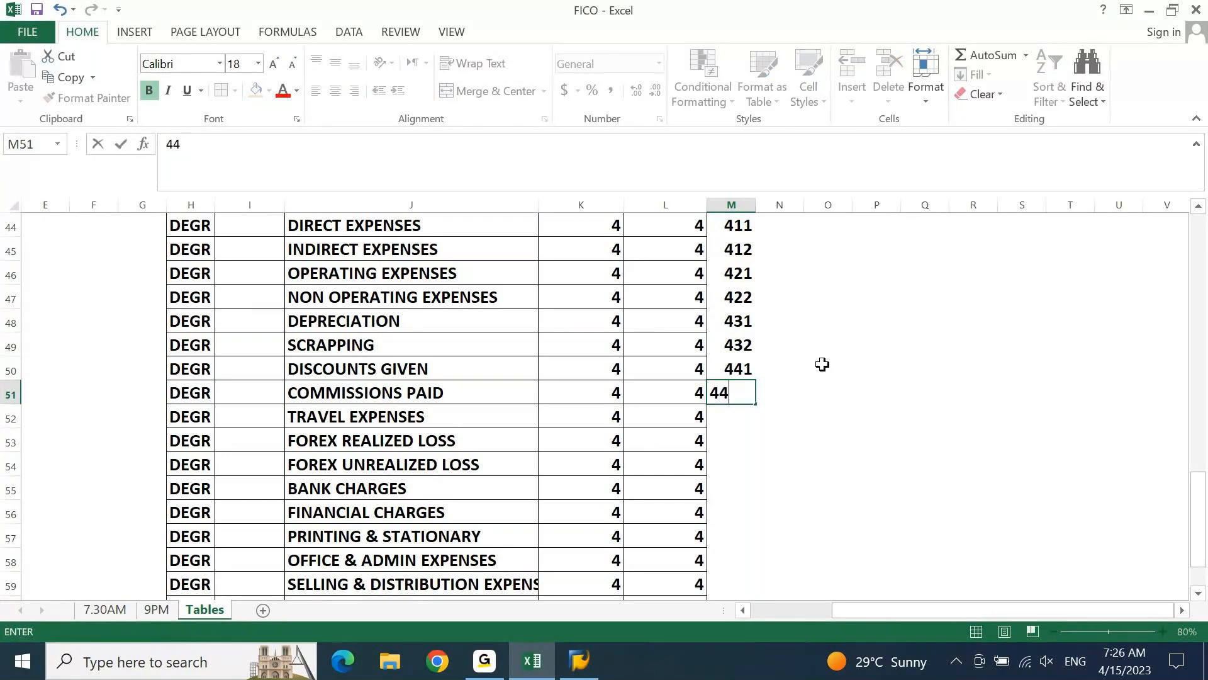
pyautogui.write('2')
pyautogui.press('Return')
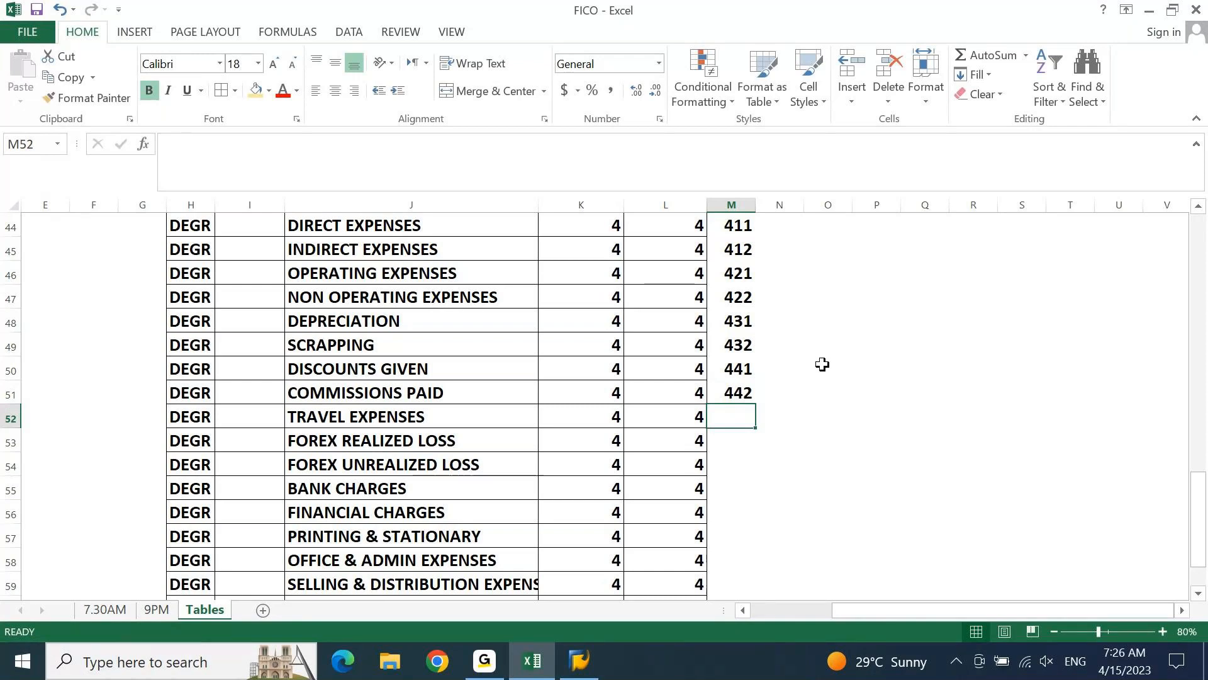
pyautogui.write('443')
pyautogui.press('Return')
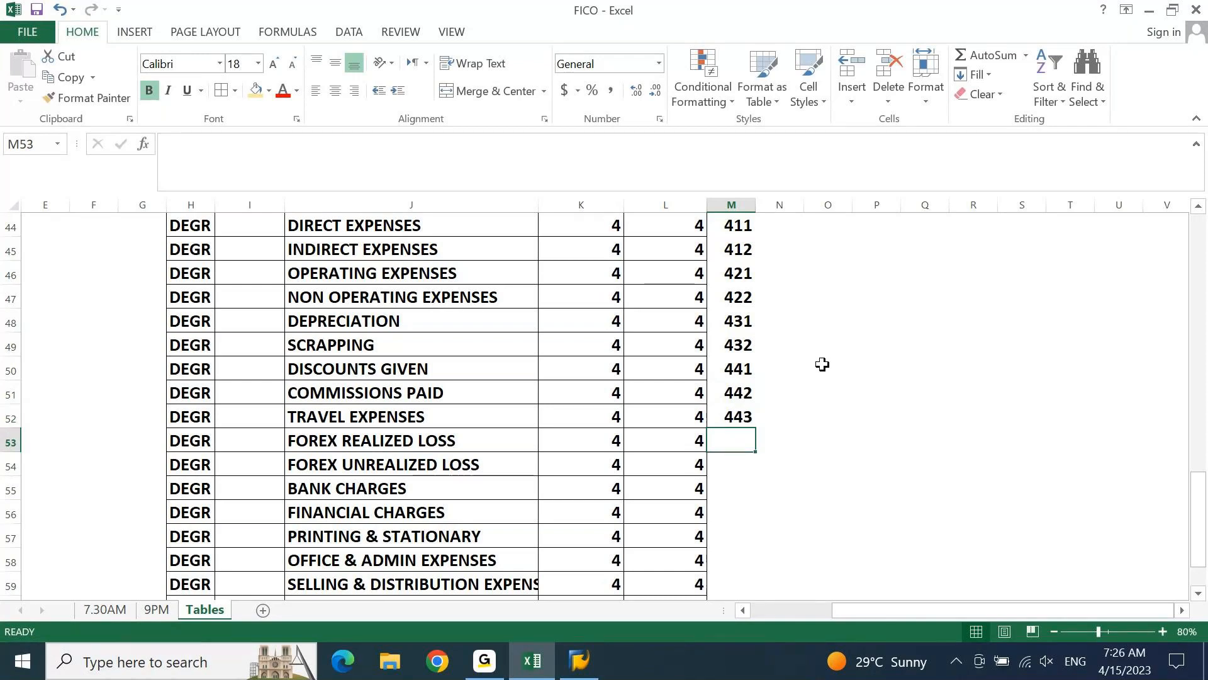
# Enter the prefixes 451 for forex realized loss in M53 and 452 for forex unrealized loss in M54
pyautogui.write('4')
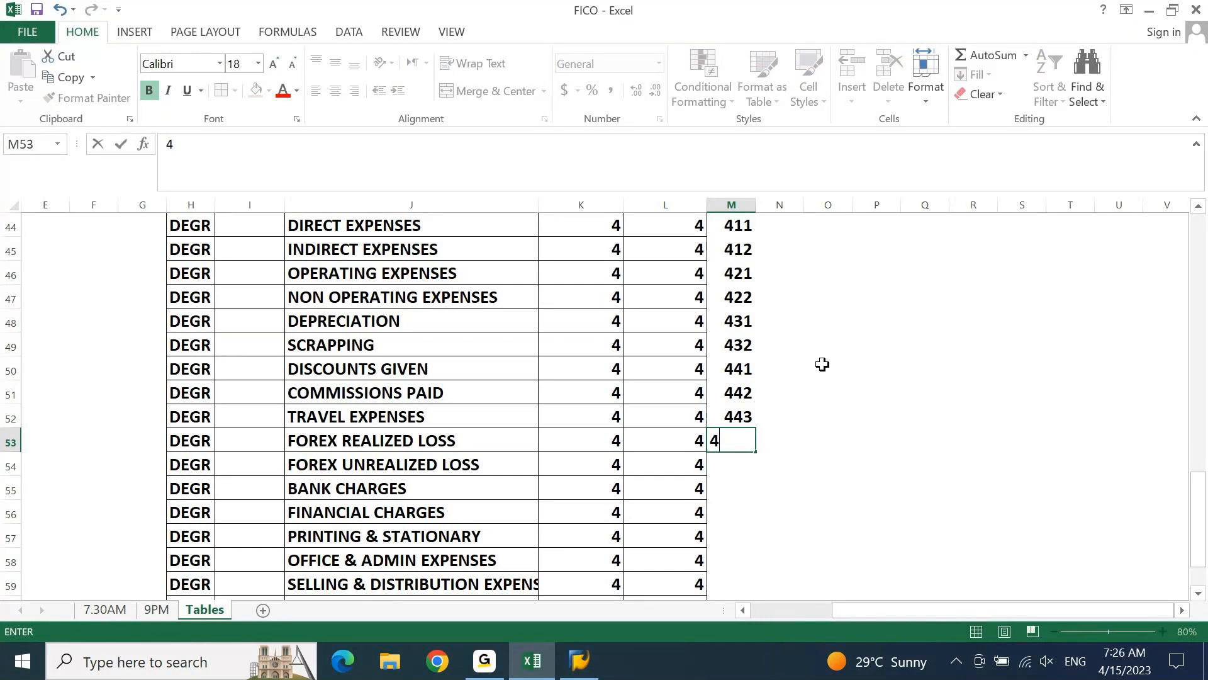
pyautogui.write('51')
pyautogui.press('Return')
pyautogui.write('452')
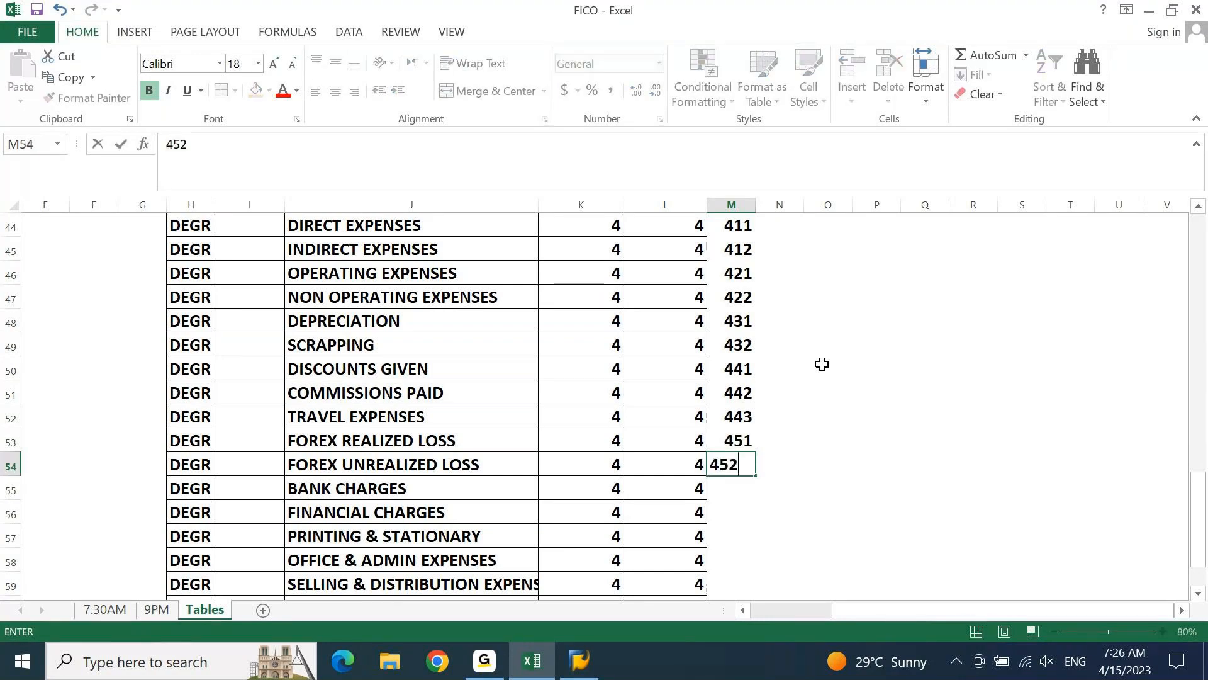
pyautogui.press('Return')
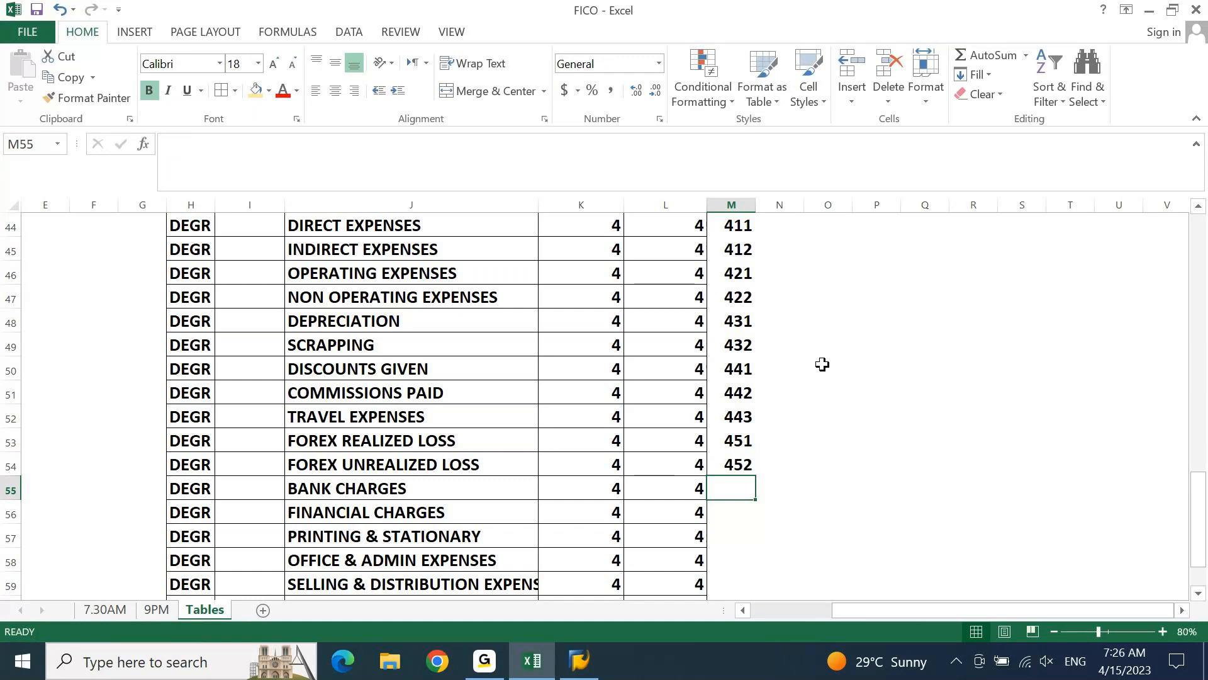
# Enter the prefixes 461 for bank charges in M55 and 462 for financial charges in M56
pyautogui.write('461')
pyautogui.hotkey('ctrl', 'Return')
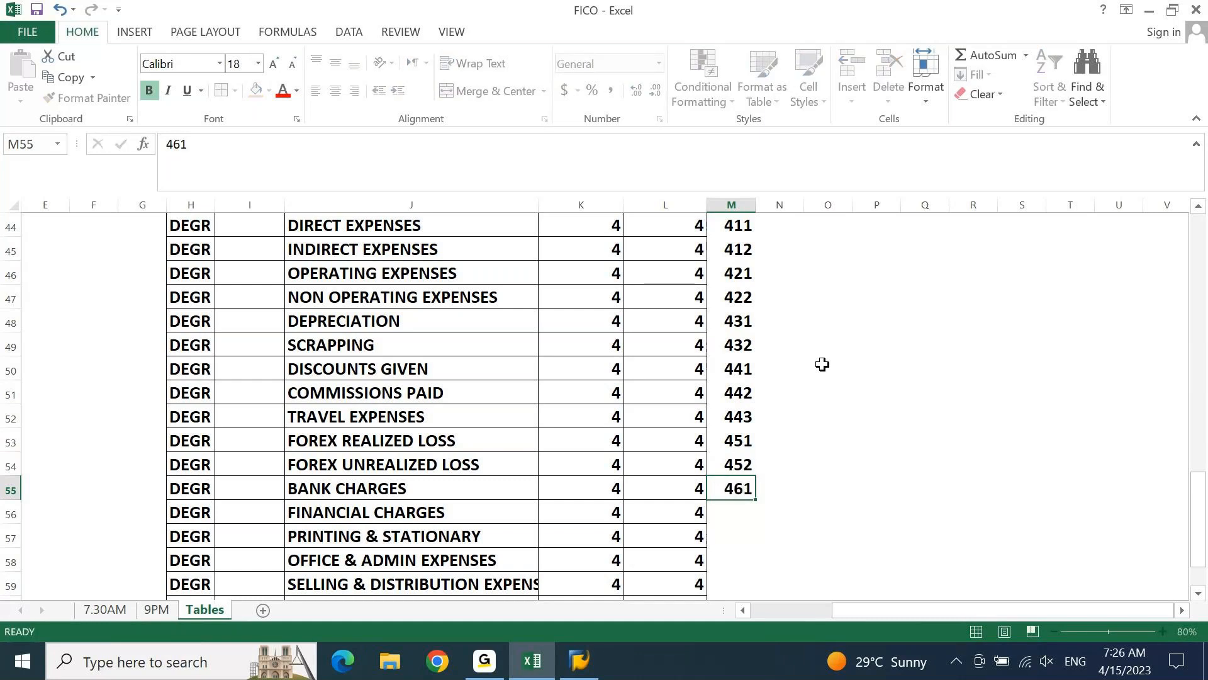
pyautogui.press('Return')
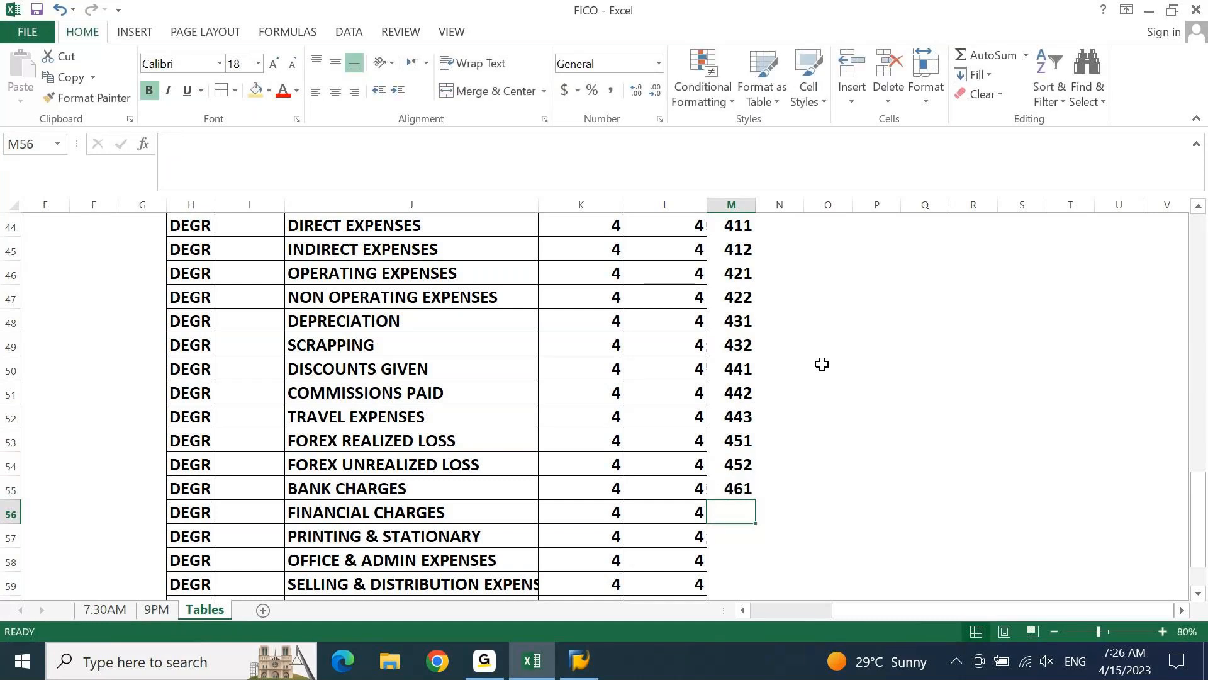
pyautogui.write('462')
pyautogui.press('Return')
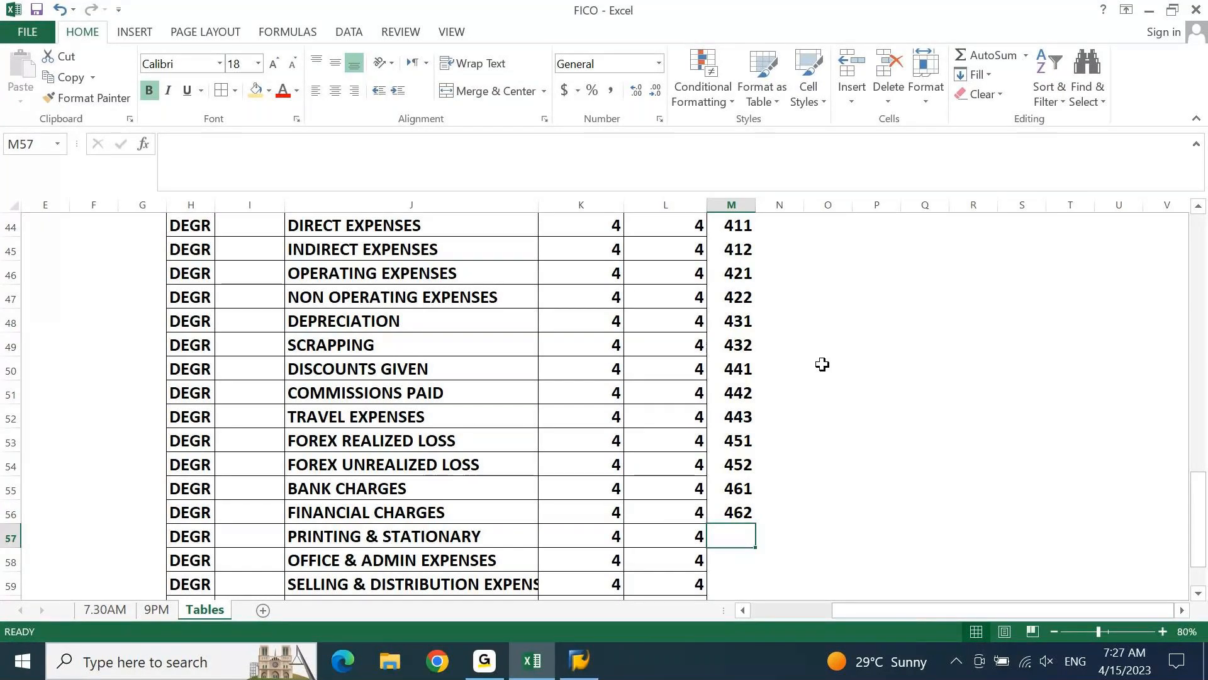
# Enter the prefix 444 for printing & stationary in M57, continuing the 44x series used for travel expenses
pyautogui.press('Up')
pyautogui.press('Up')
pyautogui.press('Up')
pyautogui.press('Up')
pyautogui.press('Up')
pyautogui.press('Up')
pyautogui.press('Up')
pyautogui.press('Down')
pyautogui.press('Down')
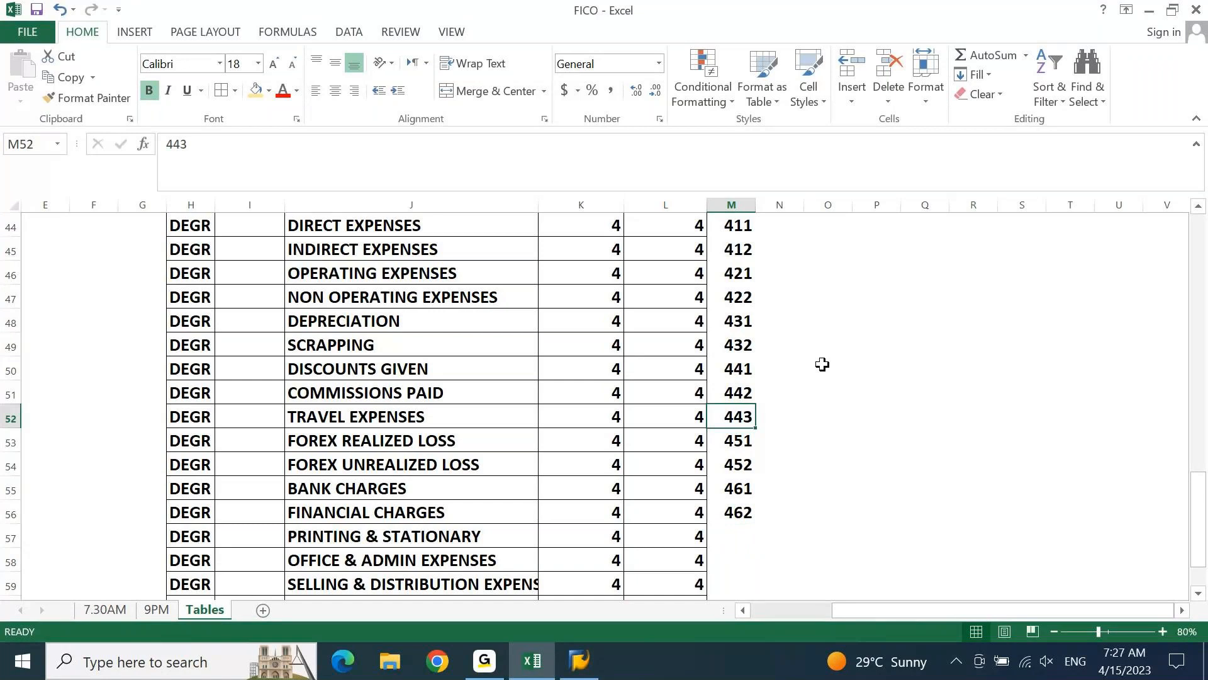
pyautogui.press('Down')
pyautogui.press('Down')
pyautogui.press('Down')
pyautogui.press('Down')
pyautogui.press('Down')
pyautogui.write('44')
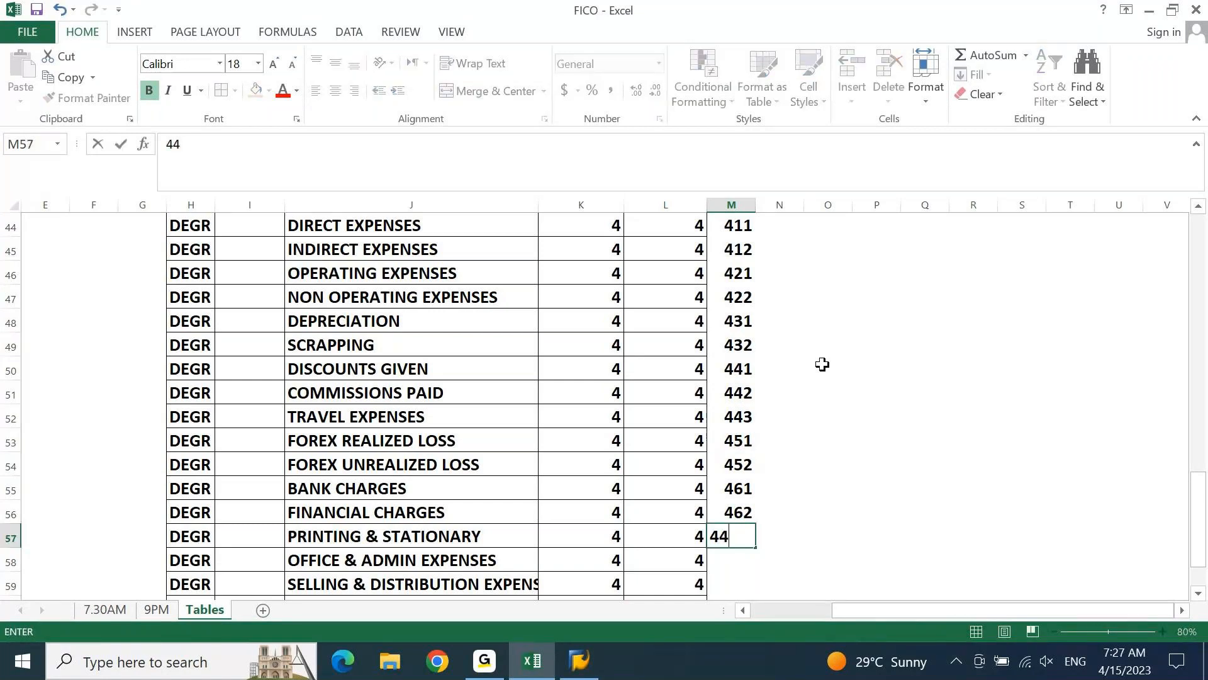
pyautogui.write('4')
pyautogui.press('Return')
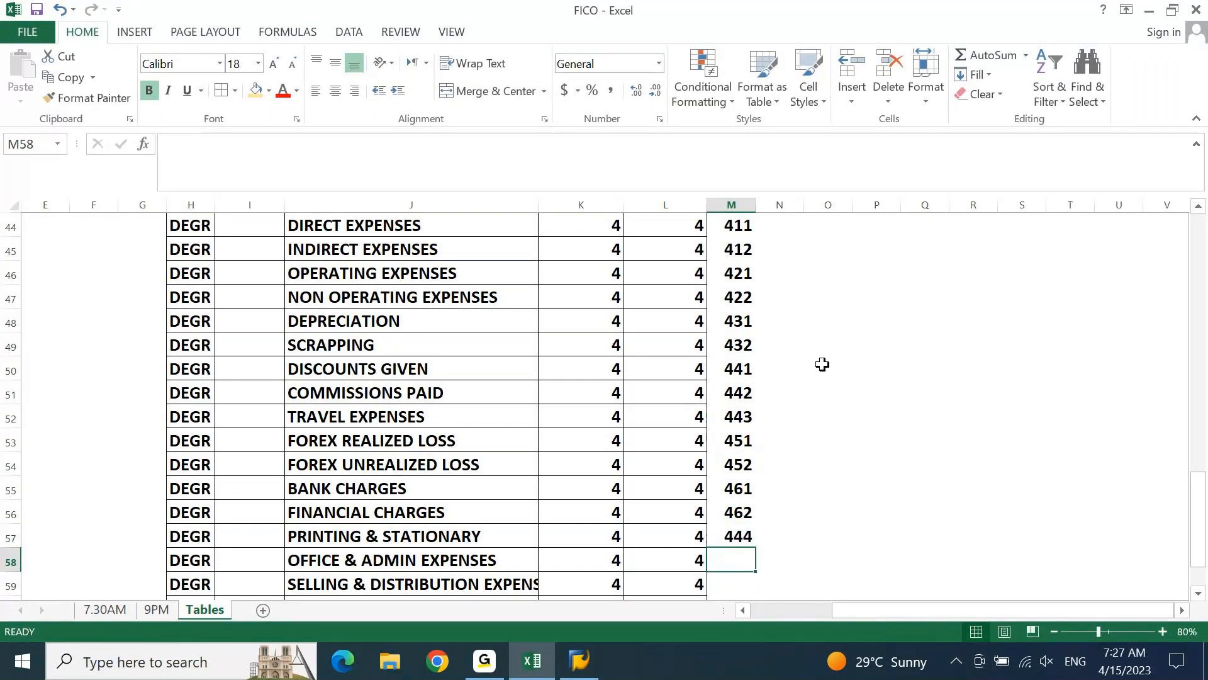
# Enter the prefix 445 for office & admin expenses in M58
pyautogui.write('445')
pyautogui.press('Down')
pyautogui.press('Down')
pyautogui.press('Down')
pyautogui.press('Down')
pyautogui.press('Down')
pyautogui.press('Down')
pyautogui.press('Down')
pyautogui.hotkey('shift', 'Up')
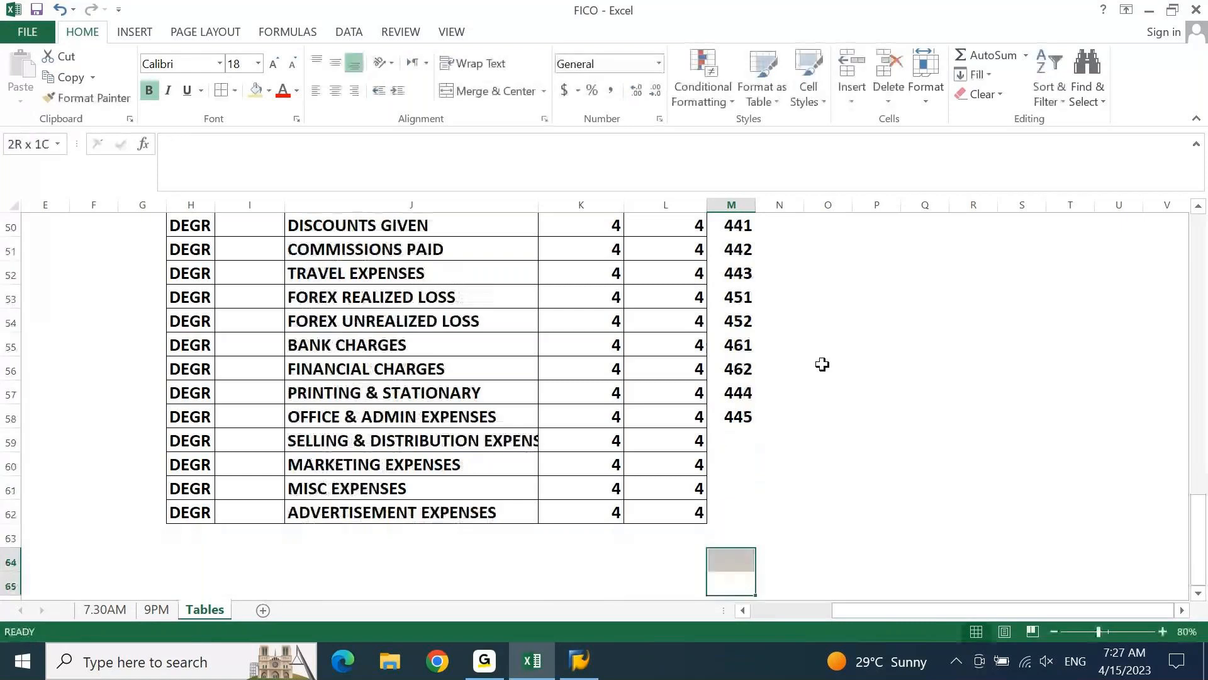
pyautogui.press('Down')
pyautogui.hotkey('ctrl', 'Up')
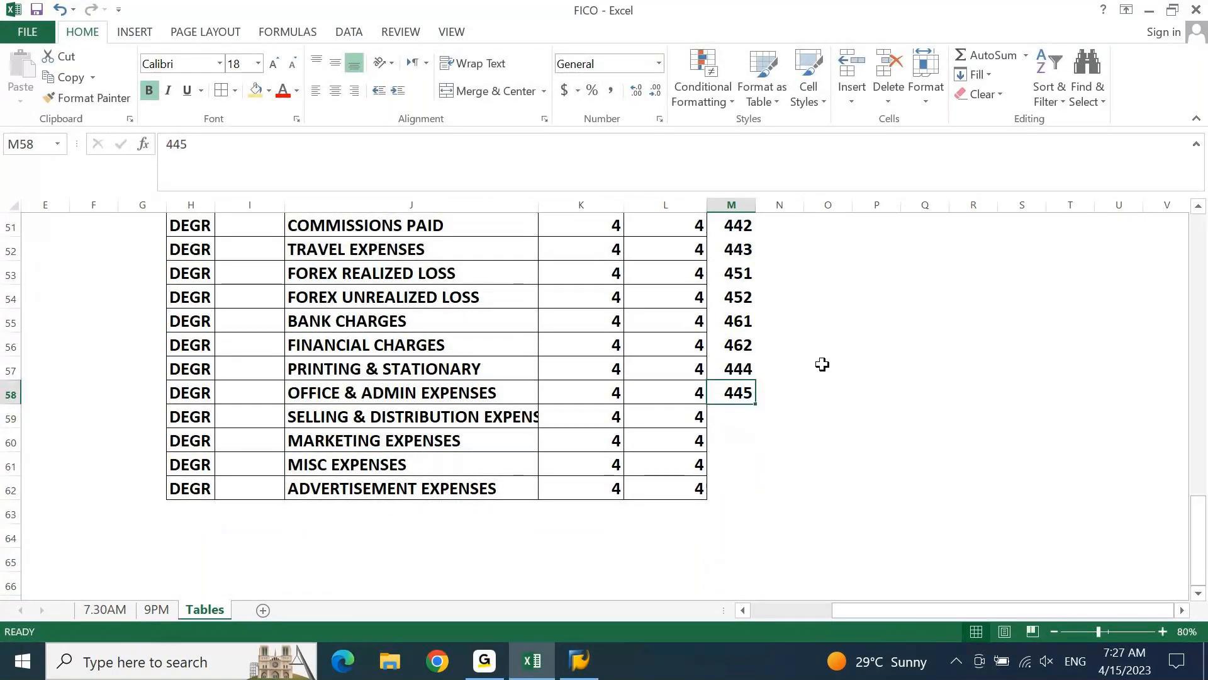
# Enter the prefixes 446, 447, 448 and 449 in M59:M62 for selling & distribution, marketing, misc and advertisement expenses
pyautogui.press('Down')
pyautogui.write('446')
pyautogui.press('Return')
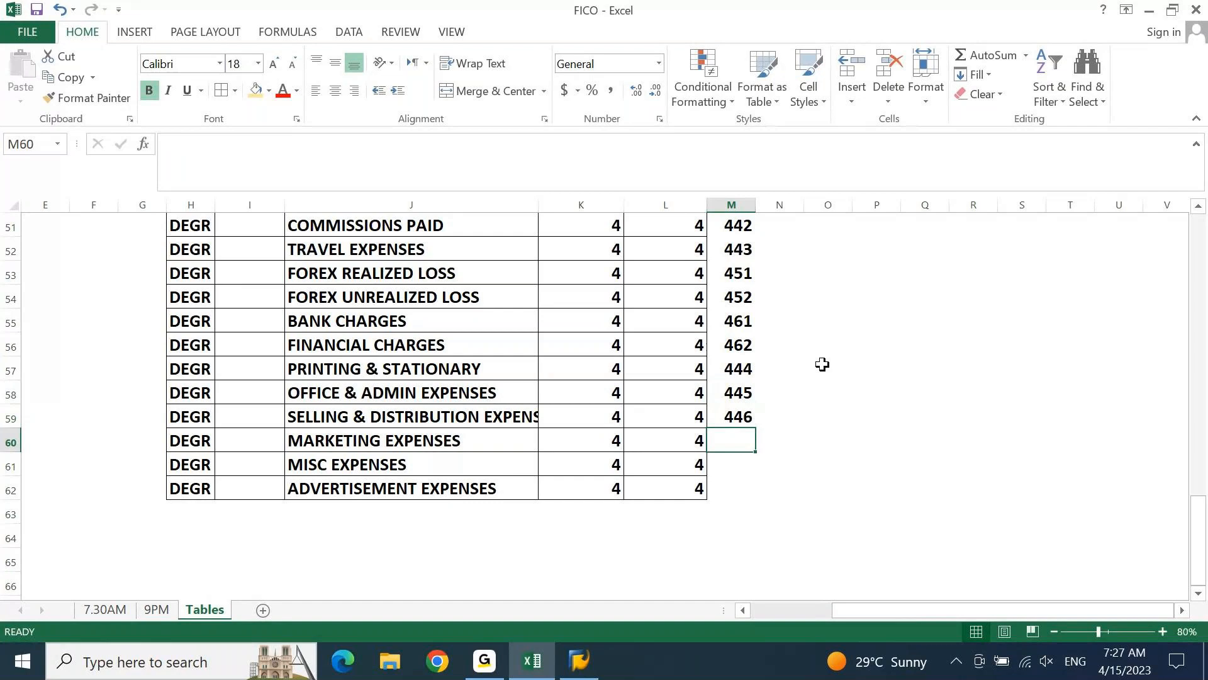
pyautogui.write('447')
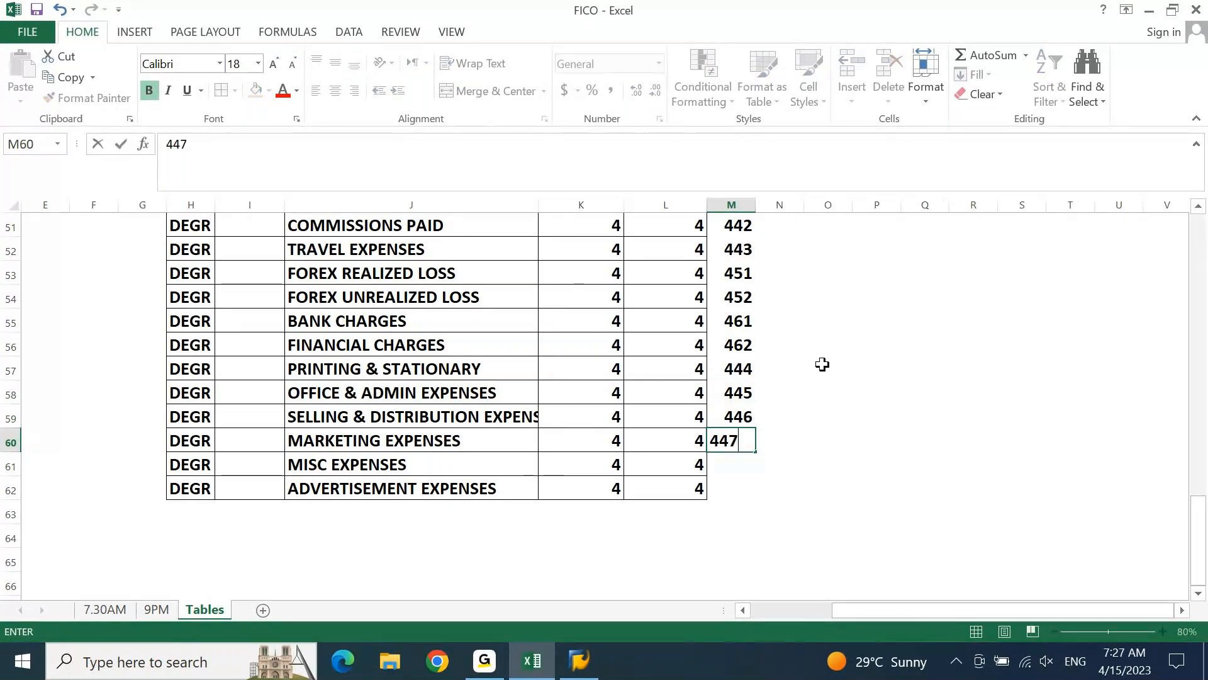
pyautogui.press('Return')
pyautogui.write('448')
pyautogui.press('Return')
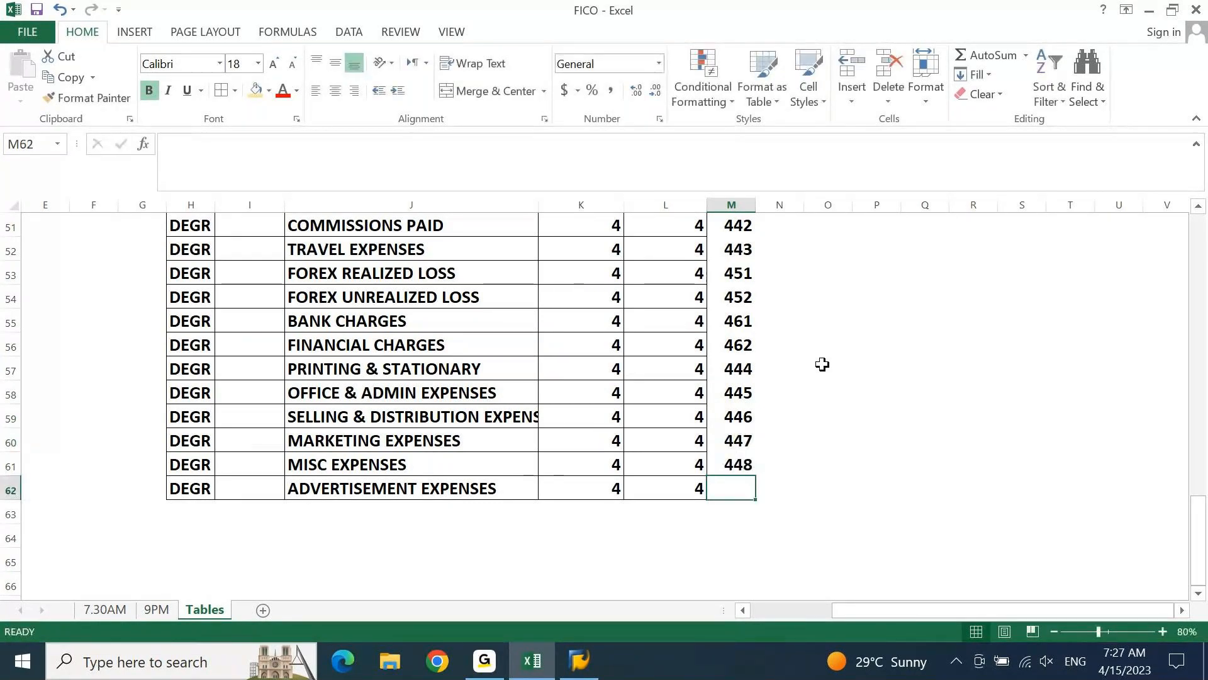
pyautogui.write('449')
pyautogui.press('Return')
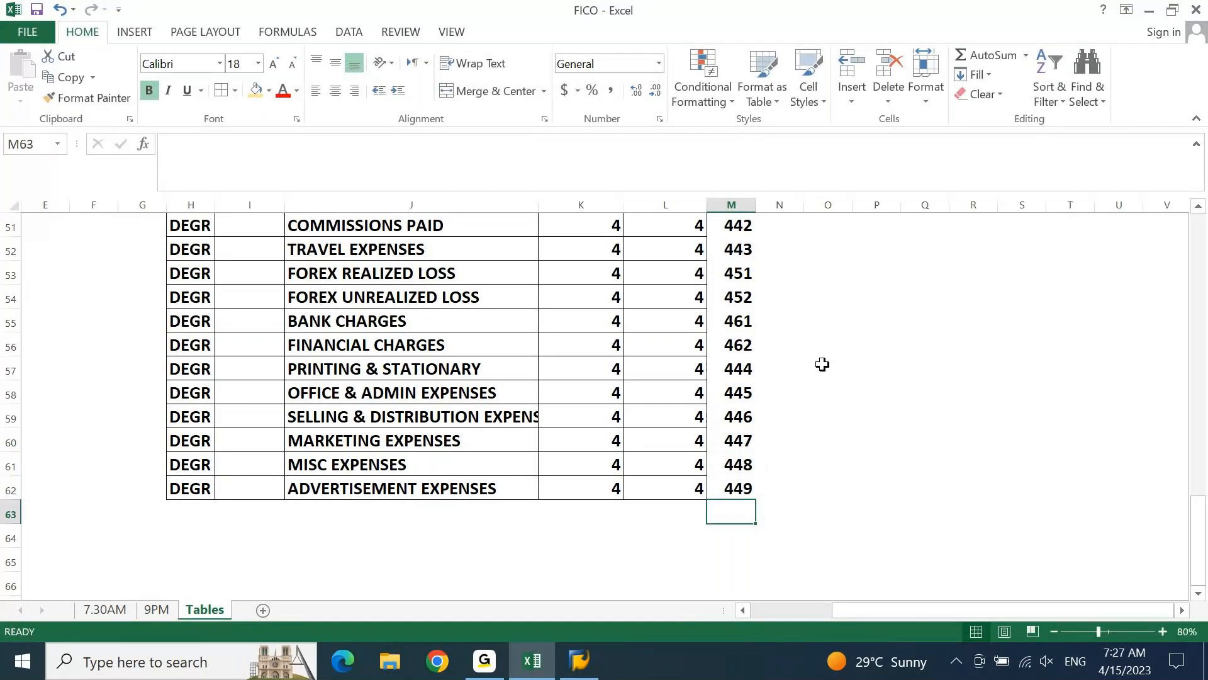
# Review the expense group names in column J against their prefixes in column M, rows 44 to 62
pyautogui.press('Up')
pyautogui.hotkey('ctrl', 'Up')
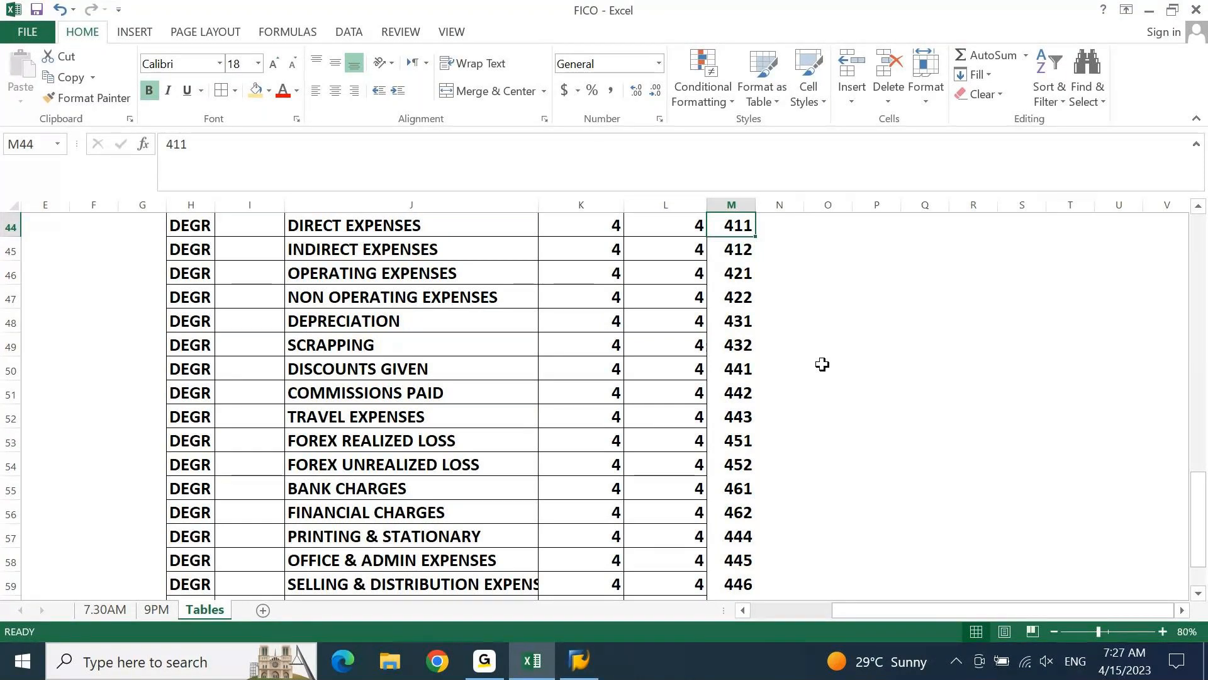
pyautogui.press('Left')
pyautogui.press('Left')
pyautogui.press('Left')
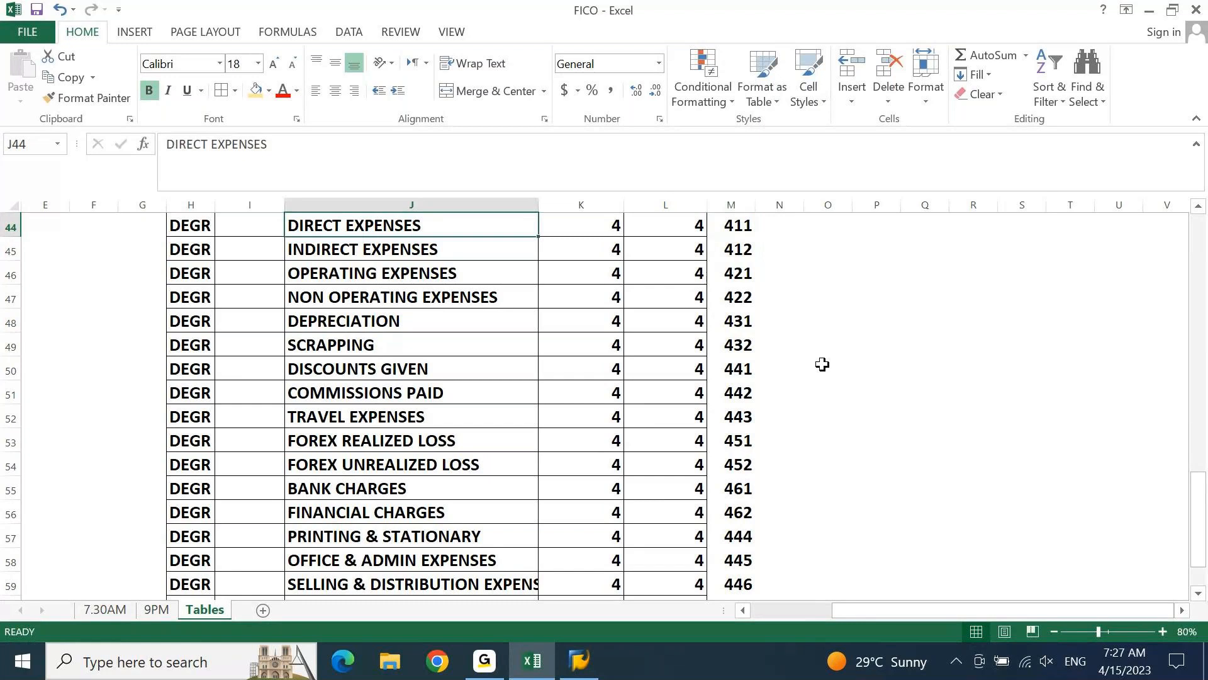
pyautogui.press('Up')
pyautogui.press('Down')
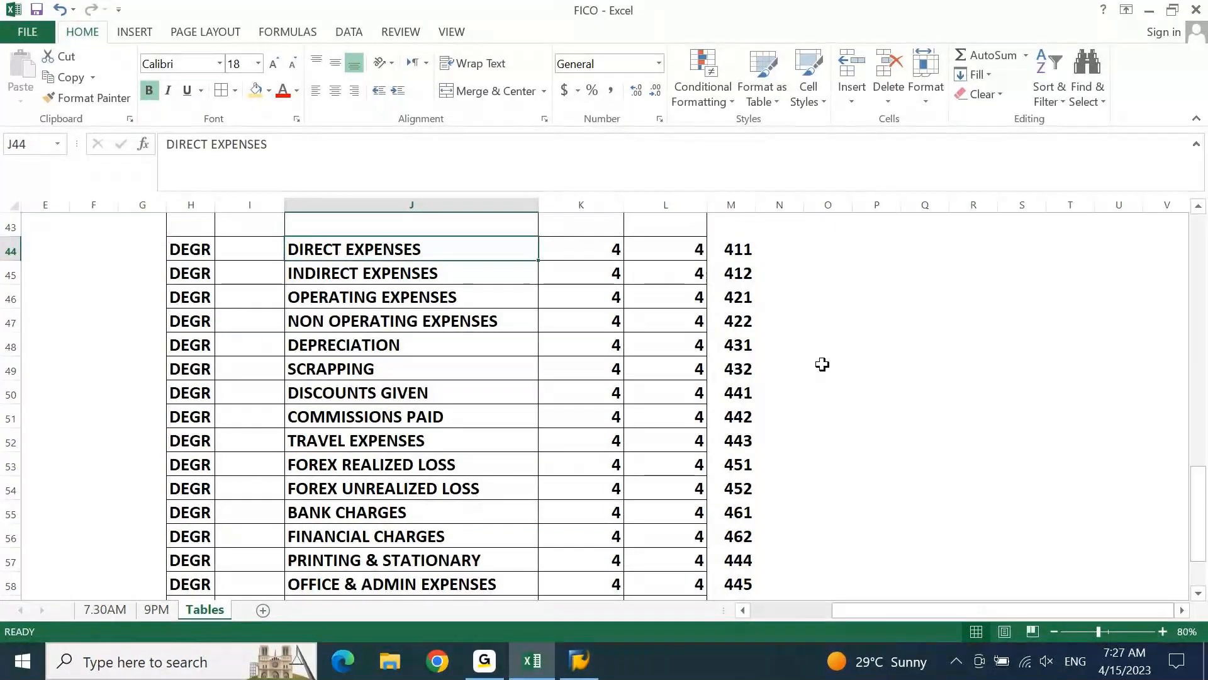
pyautogui.press('Right')
pyautogui.press('Right')
pyautogui.press('Right')
pyautogui.hotkey('ctrl', 'Down')
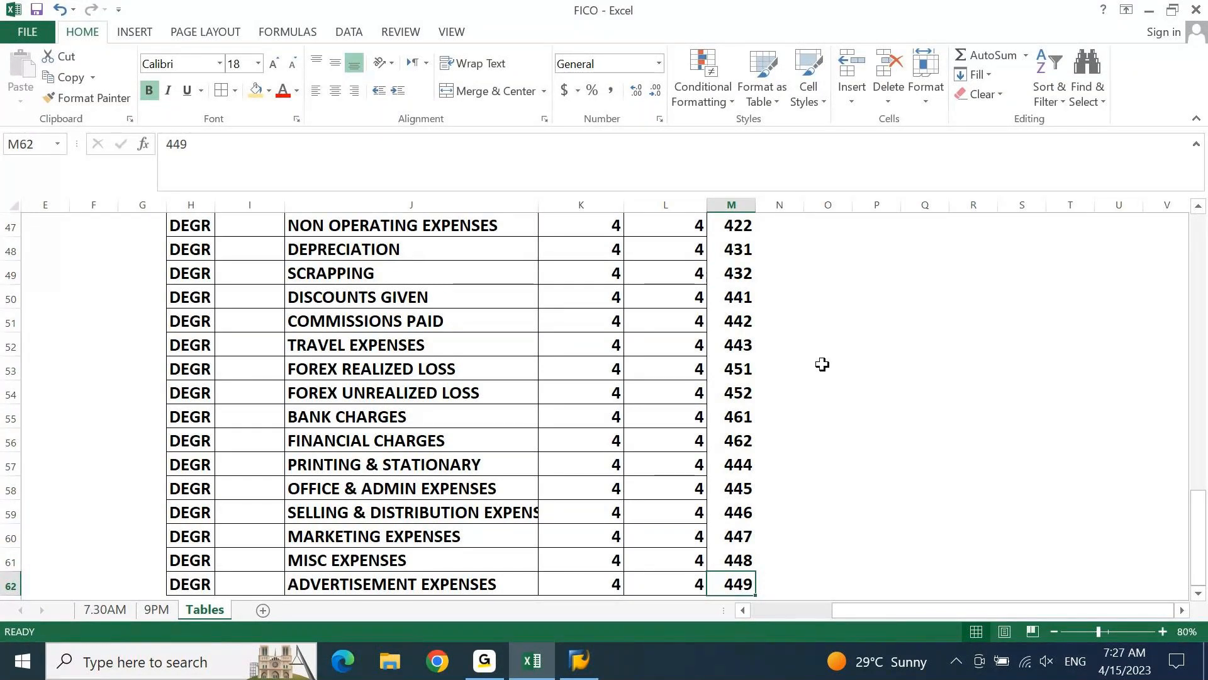
# Enter 41100000 as the starting account number for direct expenses in K44
pyautogui.press('Left')
pyautogui.press('Left')
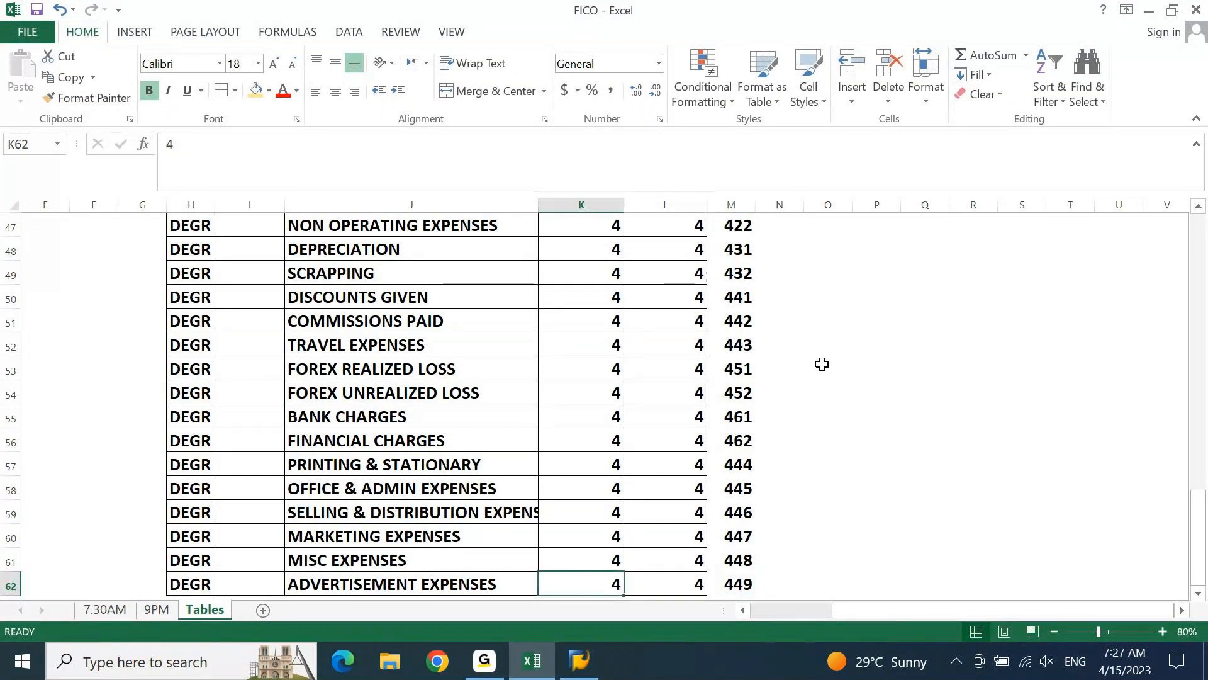
pyautogui.hotkey('ctrl', 'Up')
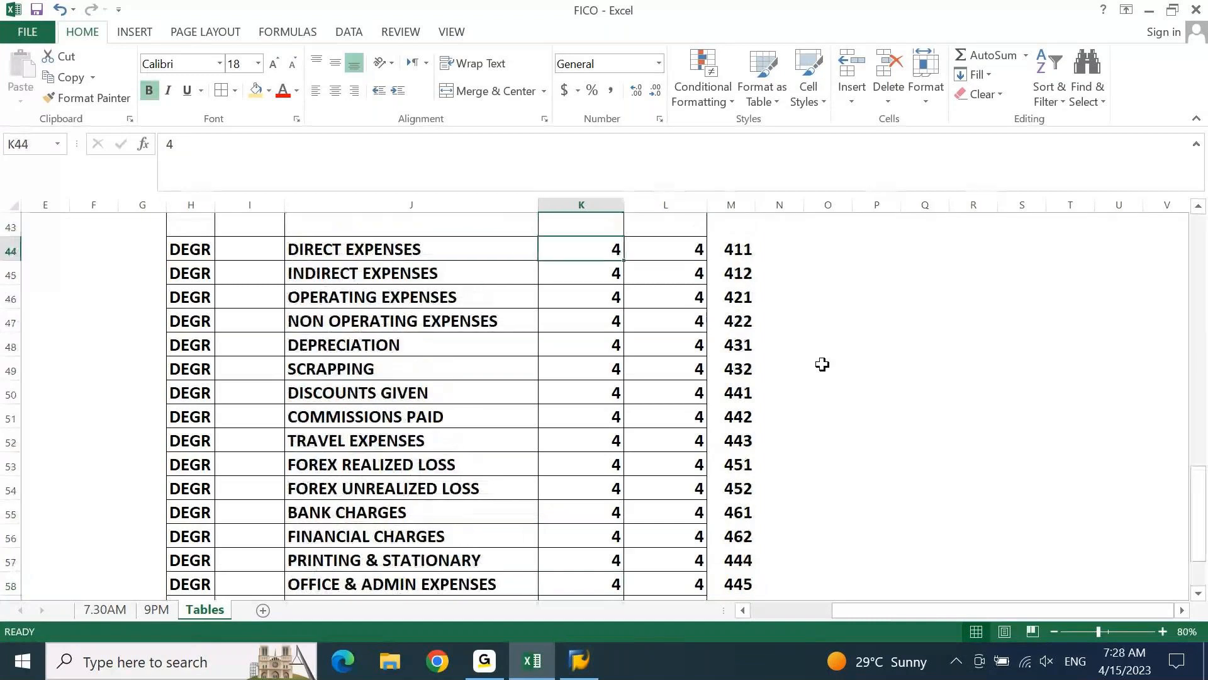
pyautogui.write('4110000')
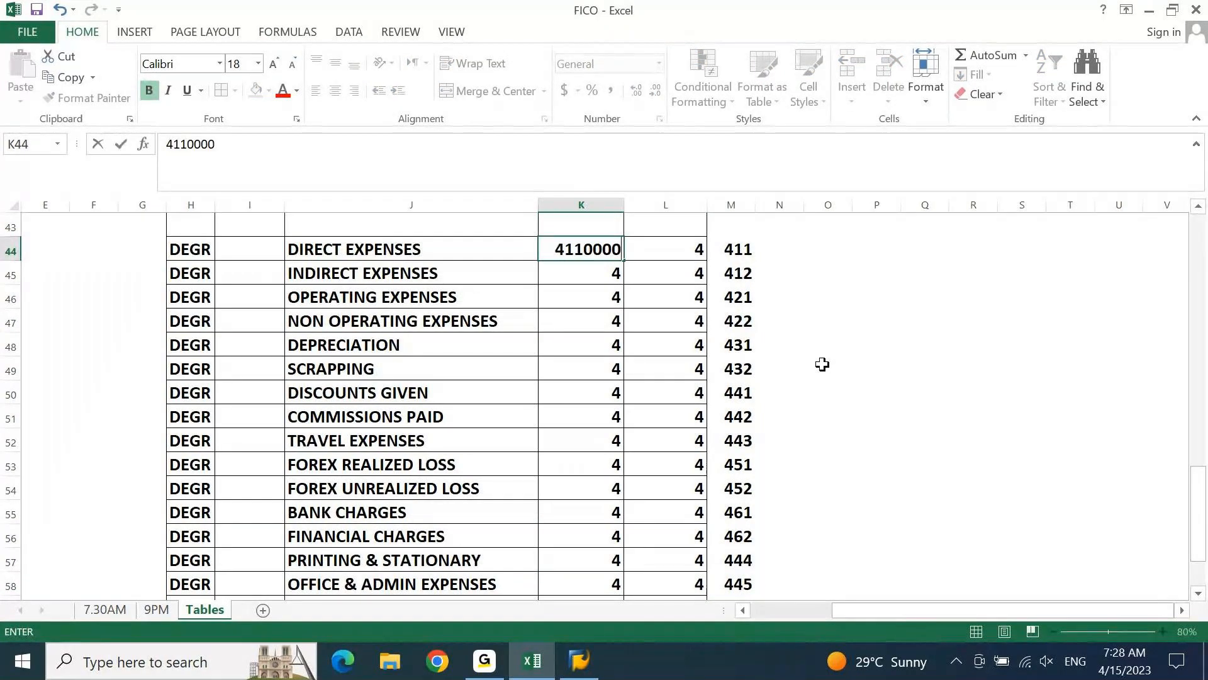
pyautogui.write('0')
pyautogui.press('Tab')
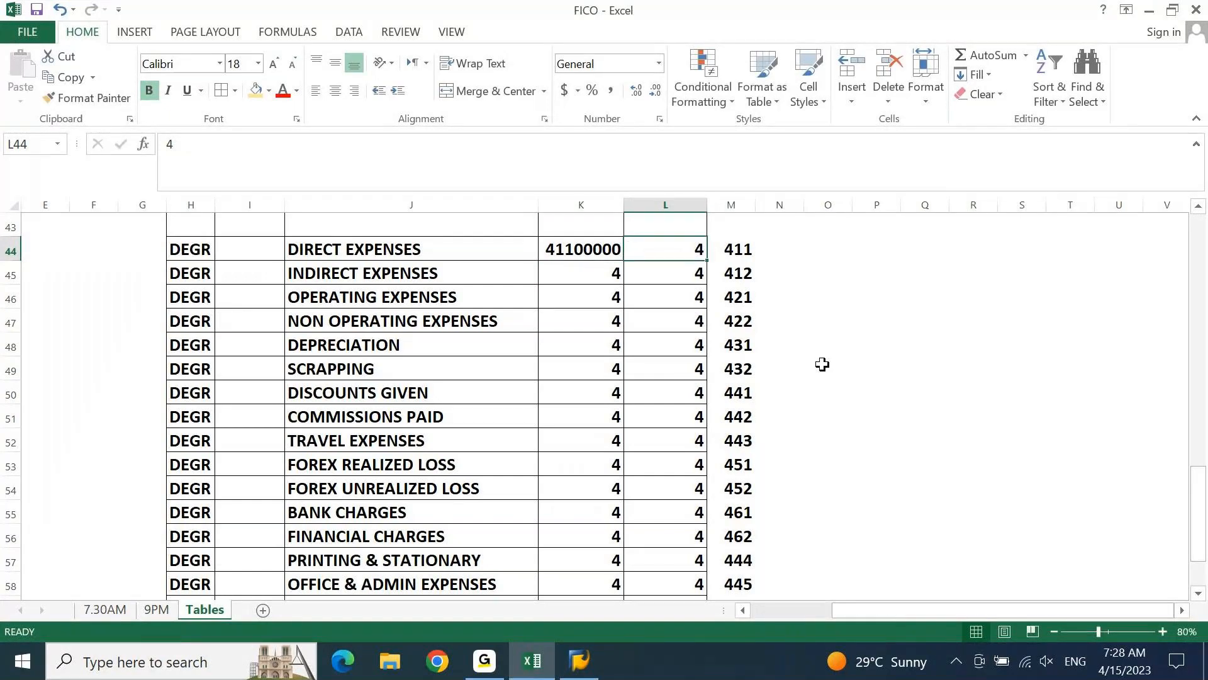
# Enter 41199999 as the ending account number for direct expenses in L44
pyautogui.write('411999')
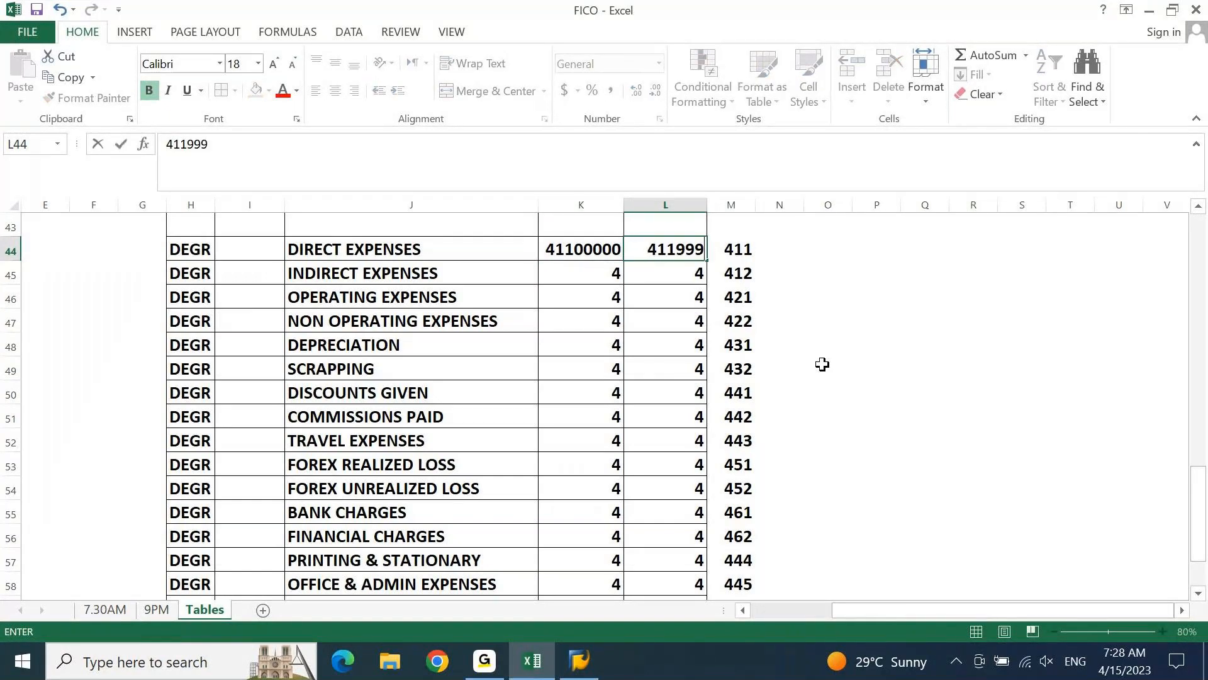
pyautogui.write('99')
pyautogui.hotkey('ctrl', 'Return')
# Fill the direct expenses account range from K44:L44 down through row 62 for all expense groups
pyautogui.press('Down')
pyautogui.press('Left')
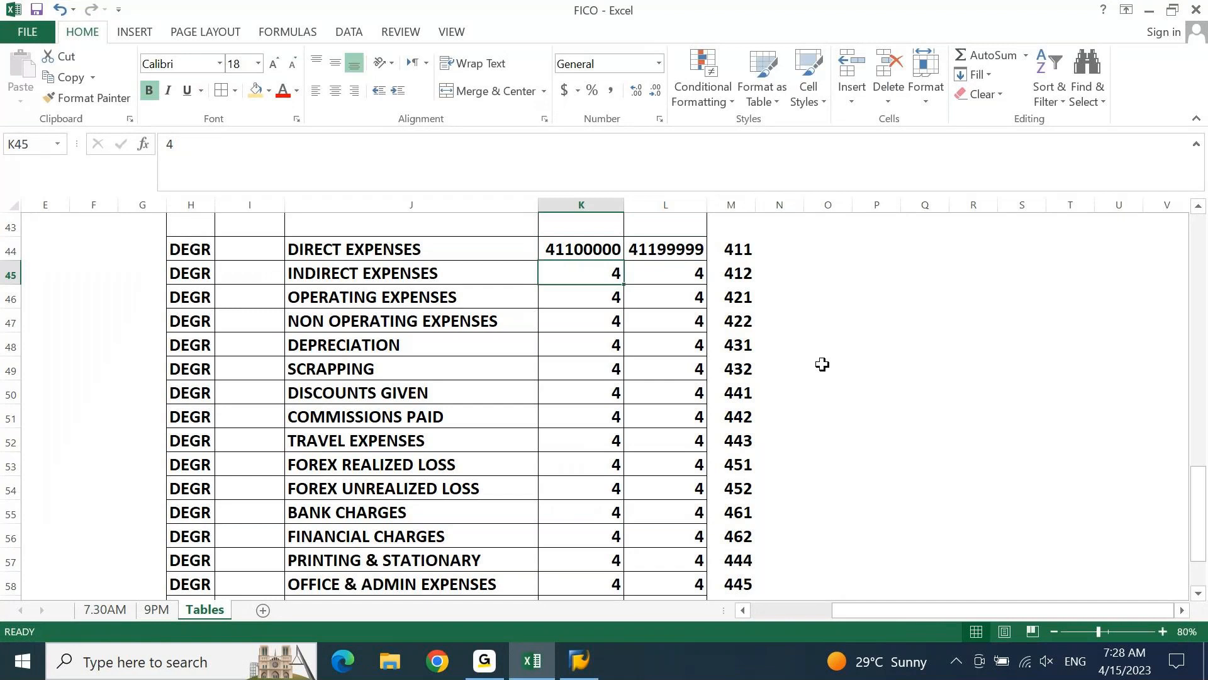
pyautogui.press('Up')
pyautogui.hotkey('shift', 'Right')
pyautogui.hotkey('ctrl', 'shift', 'Down')
pyautogui.hotkey('ctrl', 'd')
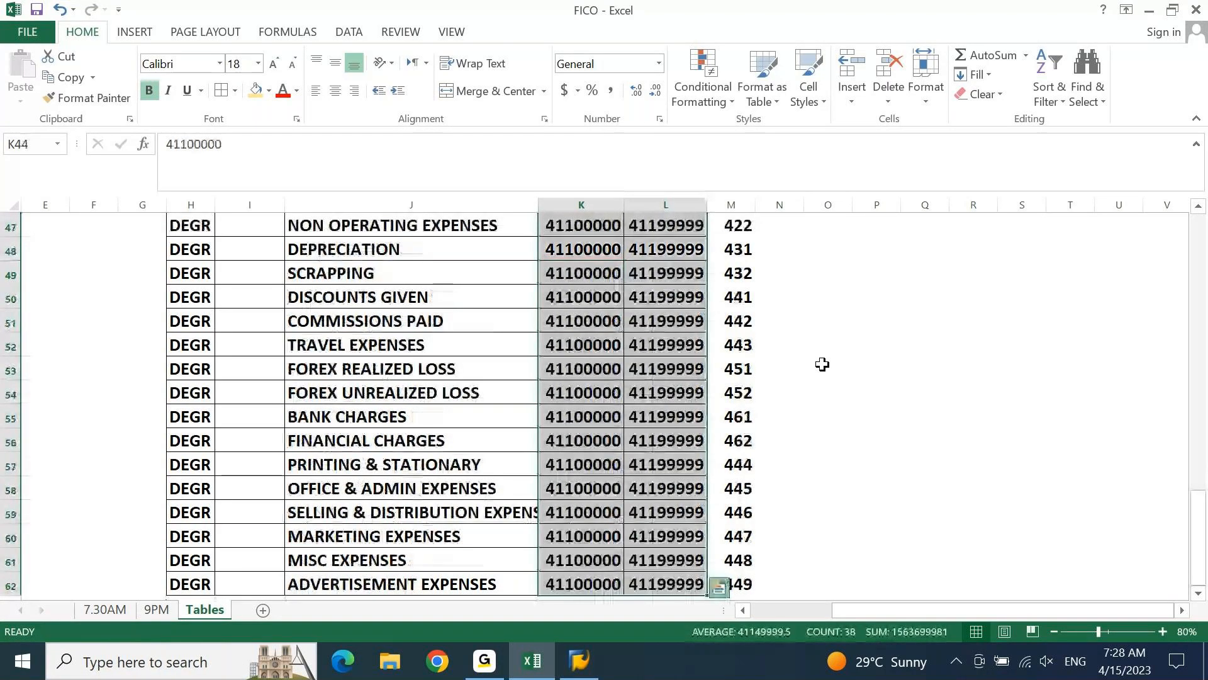
# Change the starting account number for indirect expenses in K45 to 41200000
pyautogui.press('Up')
pyautogui.press('Up')
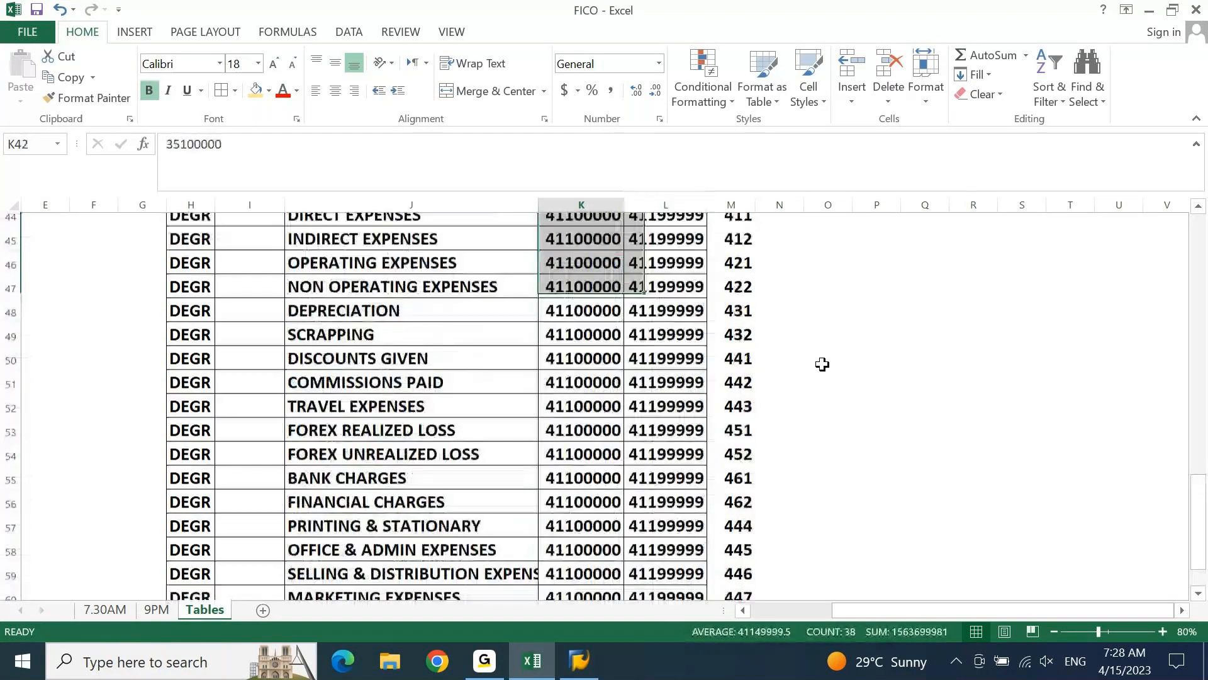
pyautogui.press('Down')
pyautogui.press('Down')
pyautogui.press('Down')
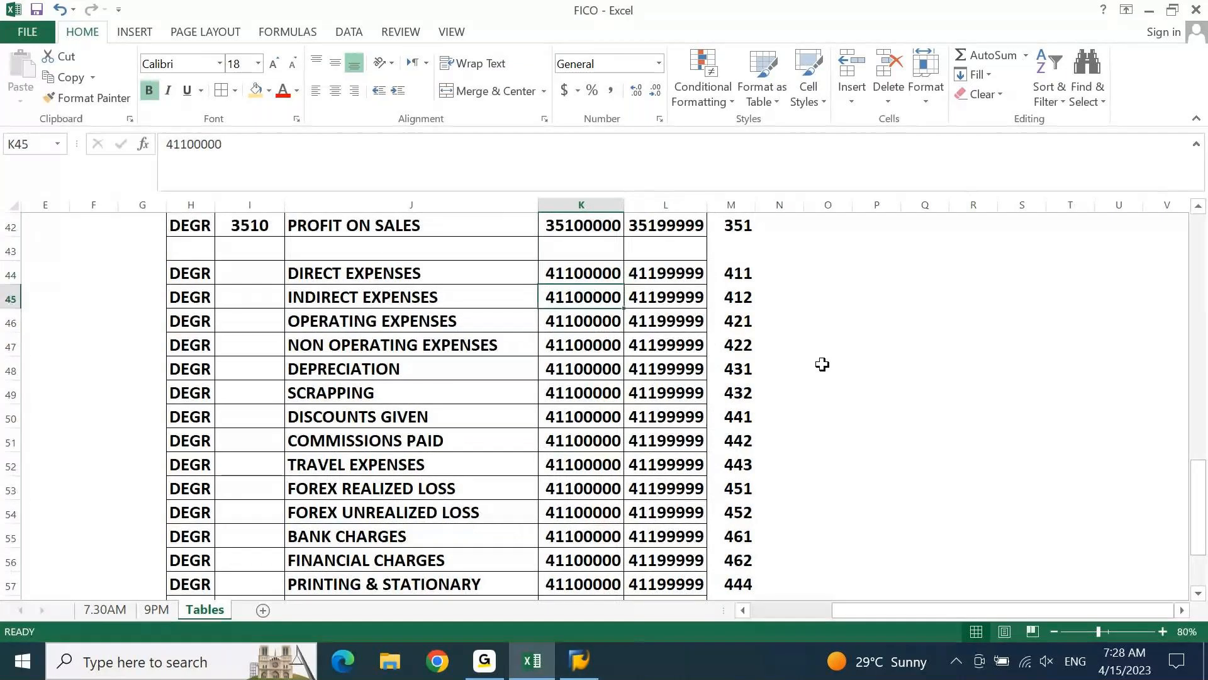
pyautogui.press('F2')
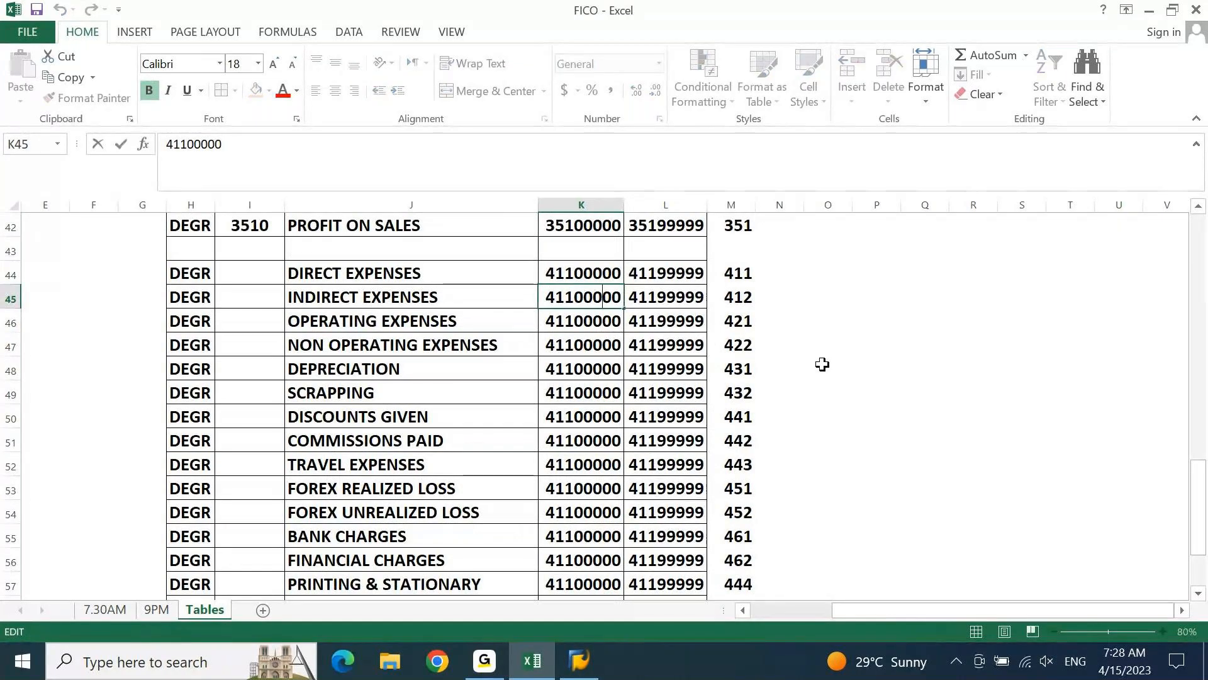
pyautogui.press('Left')
# Change the ending account number for indirect expenses in L45 to 41299999
pyautogui.press('Left')
pyautogui.press('Left')
pyautogui.press('BackSpace')
pyautogui.write('2')
pyautogui.press('Tab')
pyautogui.press('F2')
pyautogui.press('Left')
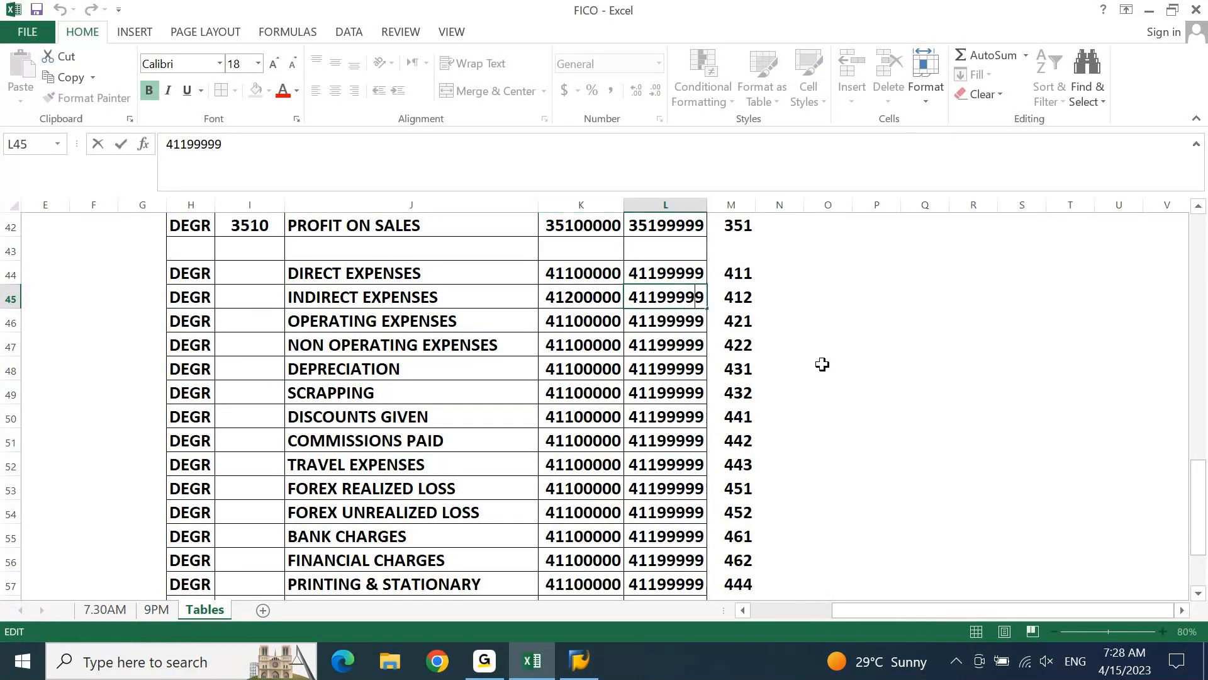
# Change the starting account number for operating expenses in K46 to 42100000
pyautogui.press('Left')
pyautogui.press('Left')
pyautogui.press('Left')
pyautogui.press('Left')
pyautogui.hotkey('shift', 'Left')
pyautogui.write('2')
pyautogui.press('Return')
pyautogui.press('F2')
pyautogui.press('Left')
pyautogui.press('Left')
pyautogui.press('Left')
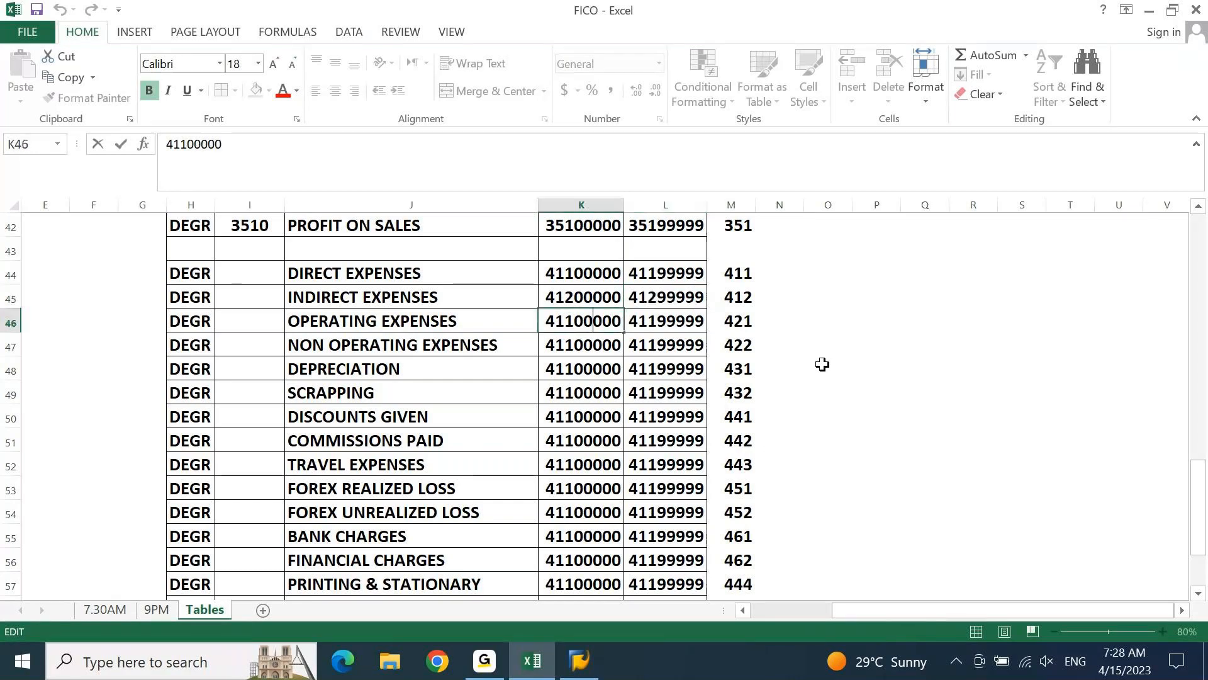
# Change the ending account number for operating expenses in L46 to 42199999
pyautogui.press('Left')
pyautogui.press('Left')
pyautogui.press('Left')
pyautogui.press('BackSpace')
pyautogui.write('2')
pyautogui.press('Tab')
pyautogui.press('F2')
pyautogui.press('Left')
pyautogui.press('Left')
pyautogui.press('Left')
pyautogui.press('Left')
pyautogui.press('Left')
pyautogui.press('Left')
pyautogui.press('Left')
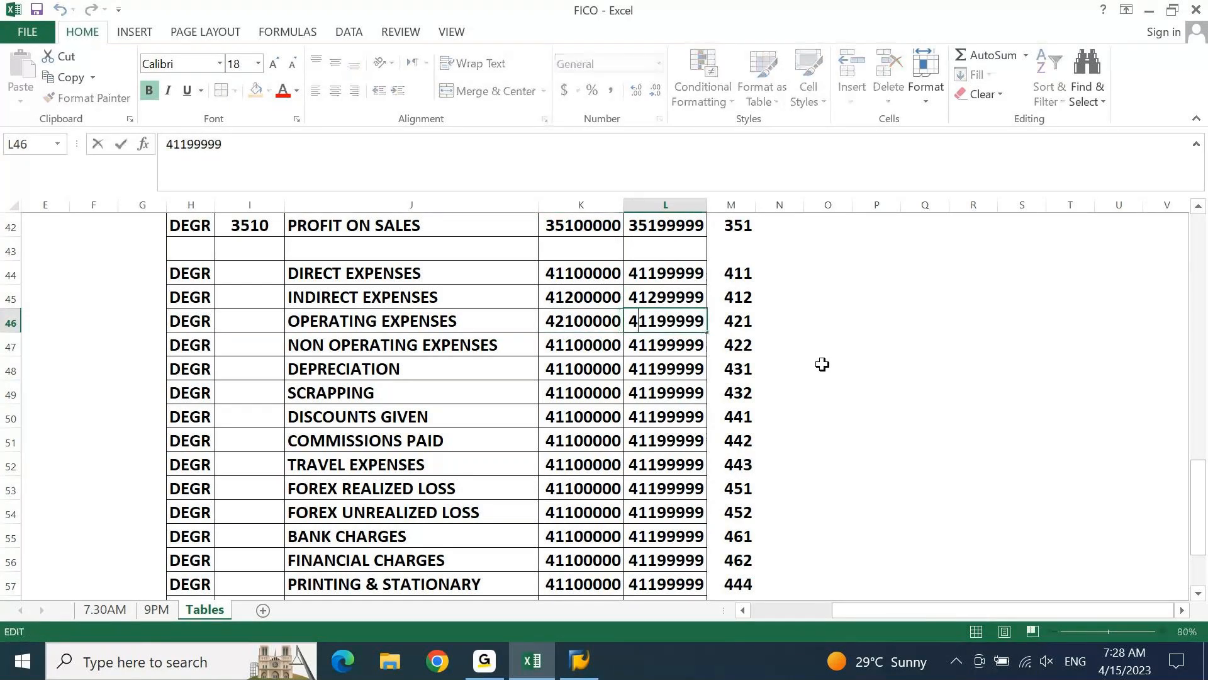
pyautogui.press('Delete')
pyautogui.write('2')
pyautogui.press('Return')
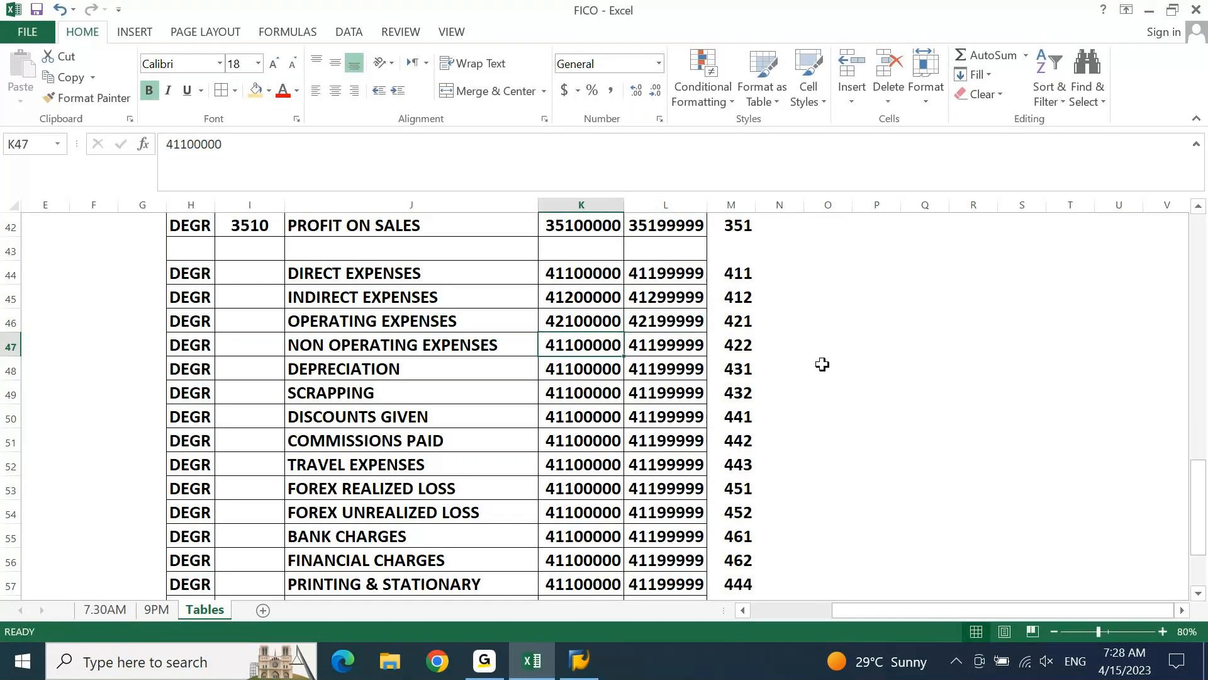
# Change the starting account number for non operating expenses in K47 to 42200000
pyautogui.press('F2')
pyautogui.press('Left')
pyautogui.press('Left')
pyautogui.press('Left')
pyautogui.press('Left')
pyautogui.press('Left')
pyautogui.press('Left')
pyautogui.press('Left')
pyautogui.hotkey('shift', 'Right')
pyautogui.hotkey('shift', 'Right')
pyautogui.write('22')
pyautogui.press('Tab')
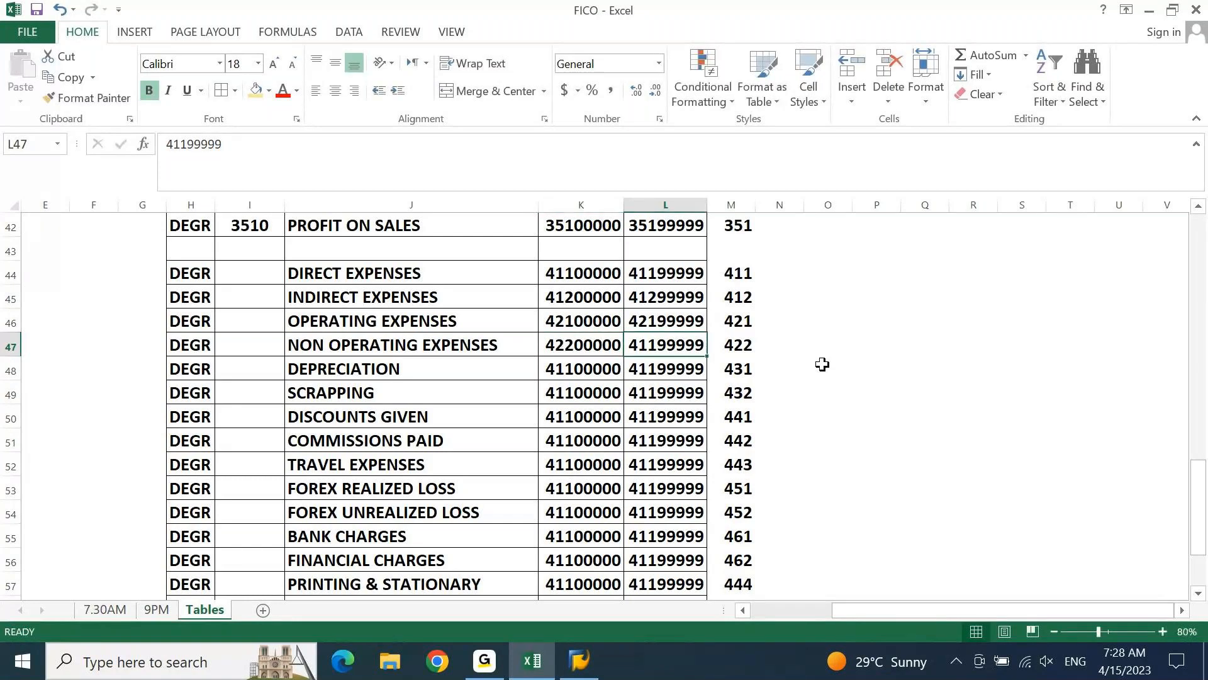
# Change the ending account number for non operating expenses in L47 to 42299999
pyautogui.press('F2')
pyautogui.press('Left')
pyautogui.press('Left')
pyautogui.press('Left')
pyautogui.press('Left')
pyautogui.press('Left')
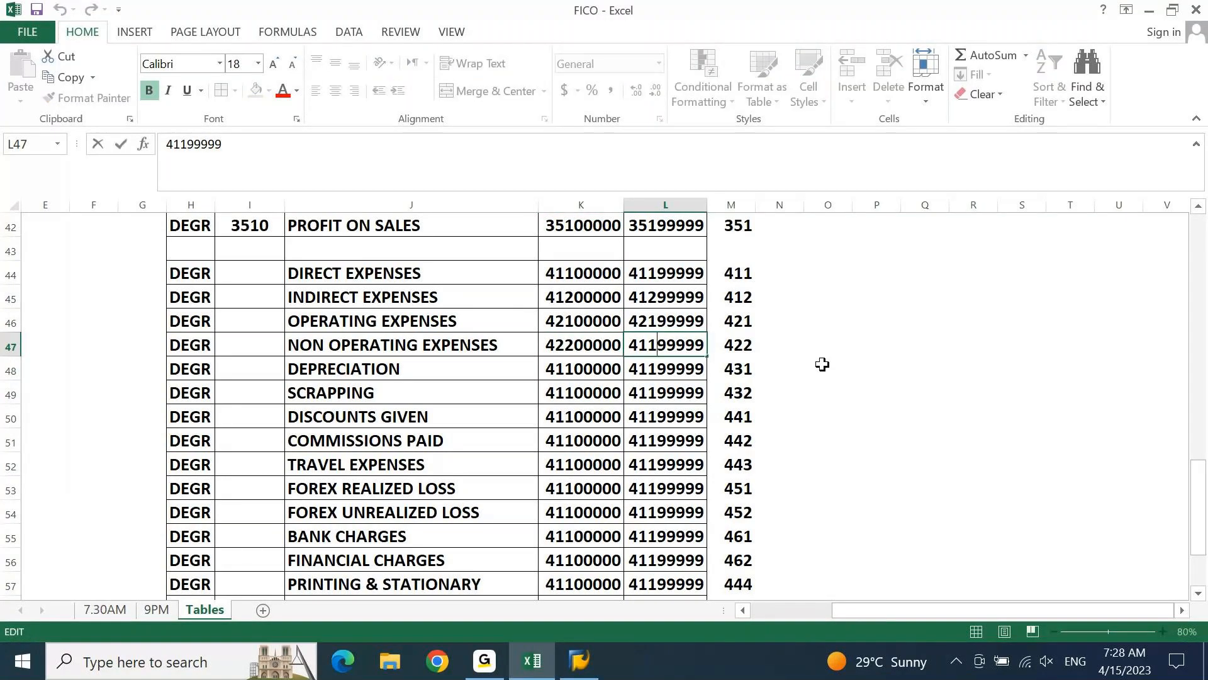
pyautogui.press('BackSpace')
pyautogui.press('BackSpace')
pyautogui.write('22')
pyautogui.press('Return')
# Change the starting account number for depreciation in K48 to 43100000
pyautogui.press('Left')
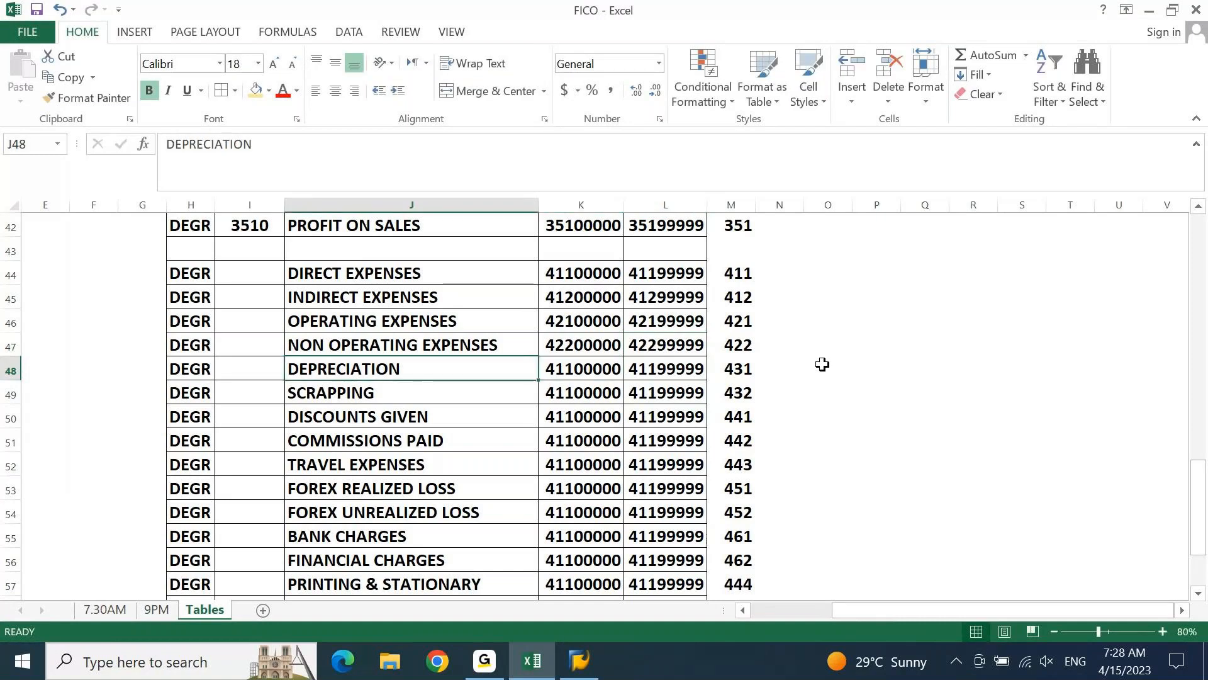
pyautogui.press('Right')
pyautogui.press('F2')
pyautogui.press('Left')
pyautogui.press('Left')
# Change the ending account number for depreciation in L48 to 43199999
pyautogui.press('Left')
pyautogui.press('Left')
pyautogui.press('Left')
pyautogui.press('Left')
pyautogui.press('BackSpace')
pyautogui.write('3')
pyautogui.press('Tab')
pyautogui.press('F2')
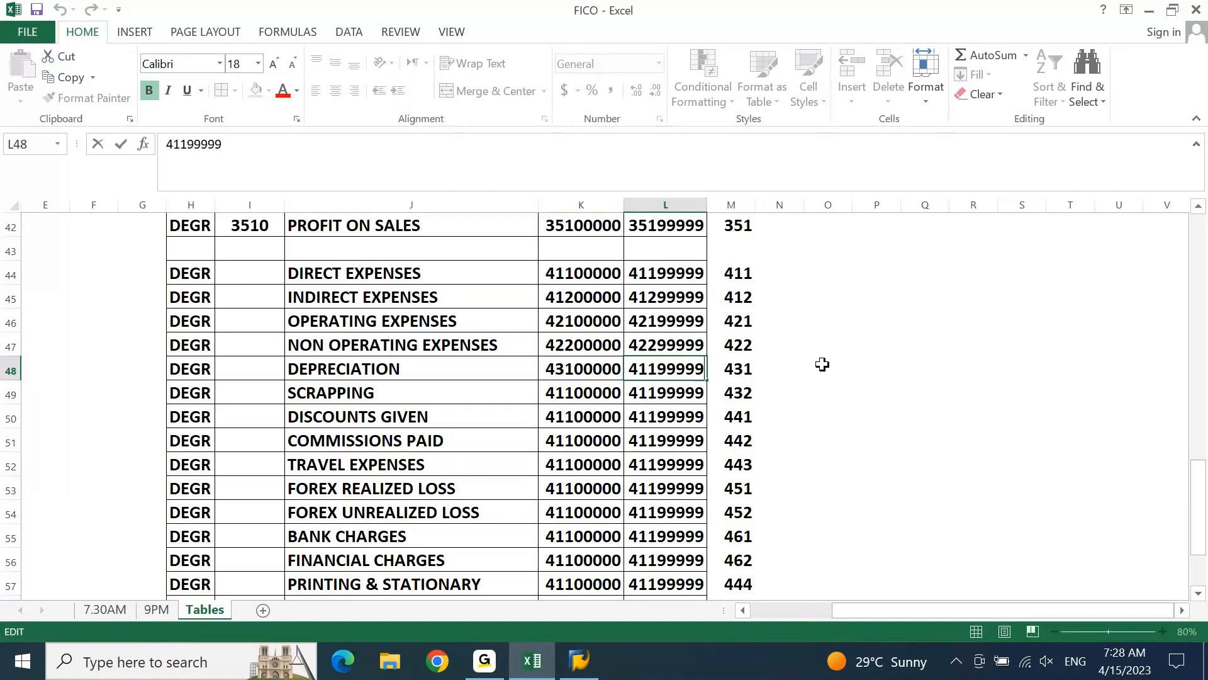
# Change the starting account number for scrapping in K49 to 43200000
pyautogui.press('Left')
pyautogui.press('Left')
pyautogui.press('Left')
pyautogui.press('Left')
pyautogui.press('Left')
pyautogui.press('Left')
pyautogui.press('BackSpace')
pyautogui.write('3')
pyautogui.press('Return')
pyautogui.press('F2')
# Change the ending account number for scrapping in L49 to 43299999
pyautogui.press('Left')
pyautogui.press('Left')
pyautogui.press('Left')
pyautogui.press('Left')
pyautogui.press('Left')
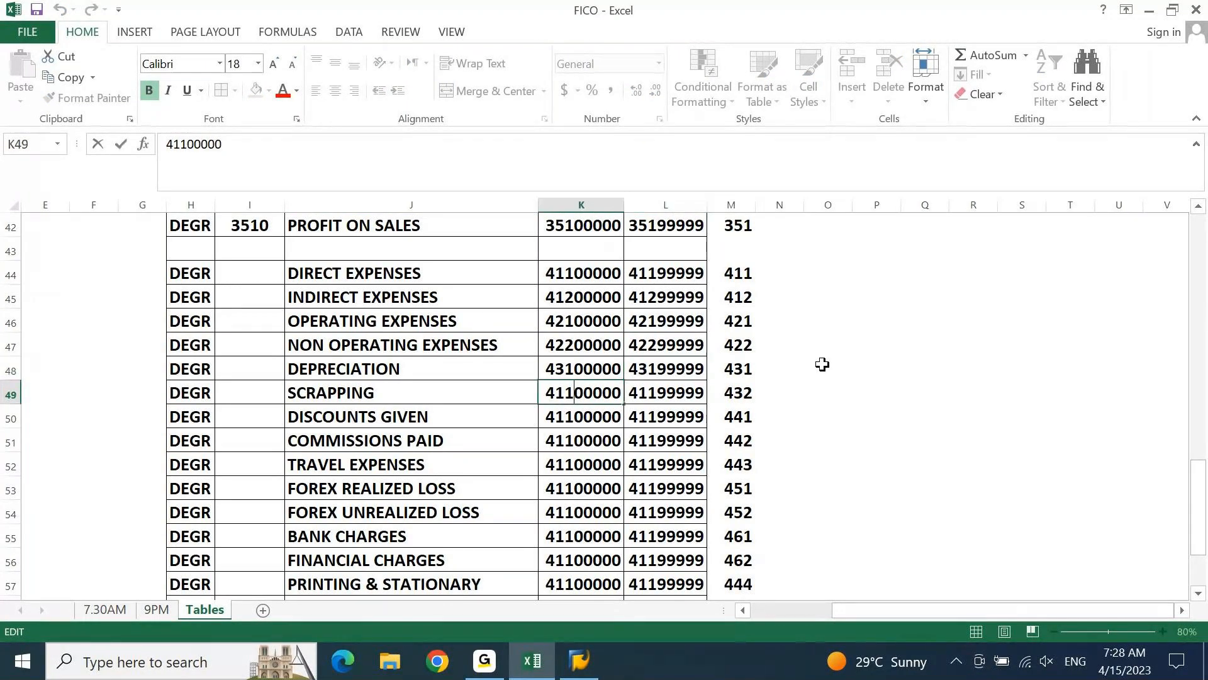
pyautogui.hotkey('shift', 'Left')
pyautogui.hotkey('shift', 'Left')
pyautogui.write('32')
pyautogui.press('Tab')
pyautogui.press('F2')
pyautogui.press('Left')
pyautogui.press('Left')
pyautogui.press('Left')
pyautogui.press('Left')
pyautogui.press('Left')
pyautogui.hotkey('shift', 'Left')
pyautogui.hotkey('shift', 'Left')
pyautogui.write('32')
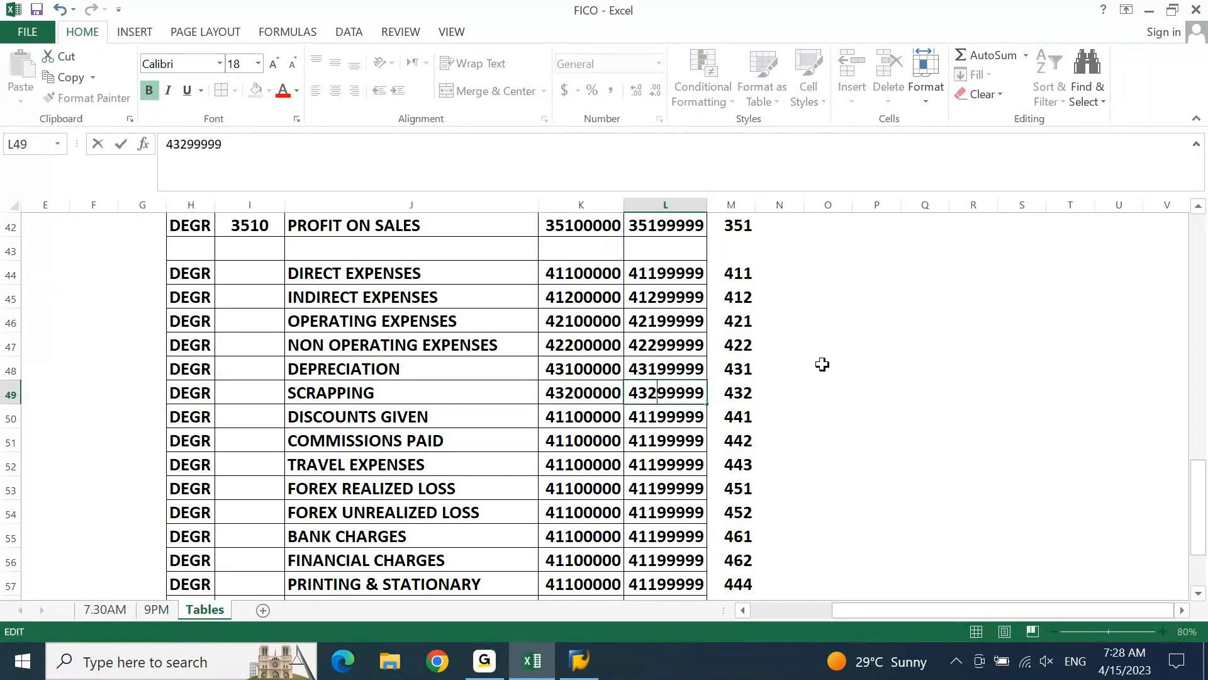
pyautogui.press('Return')
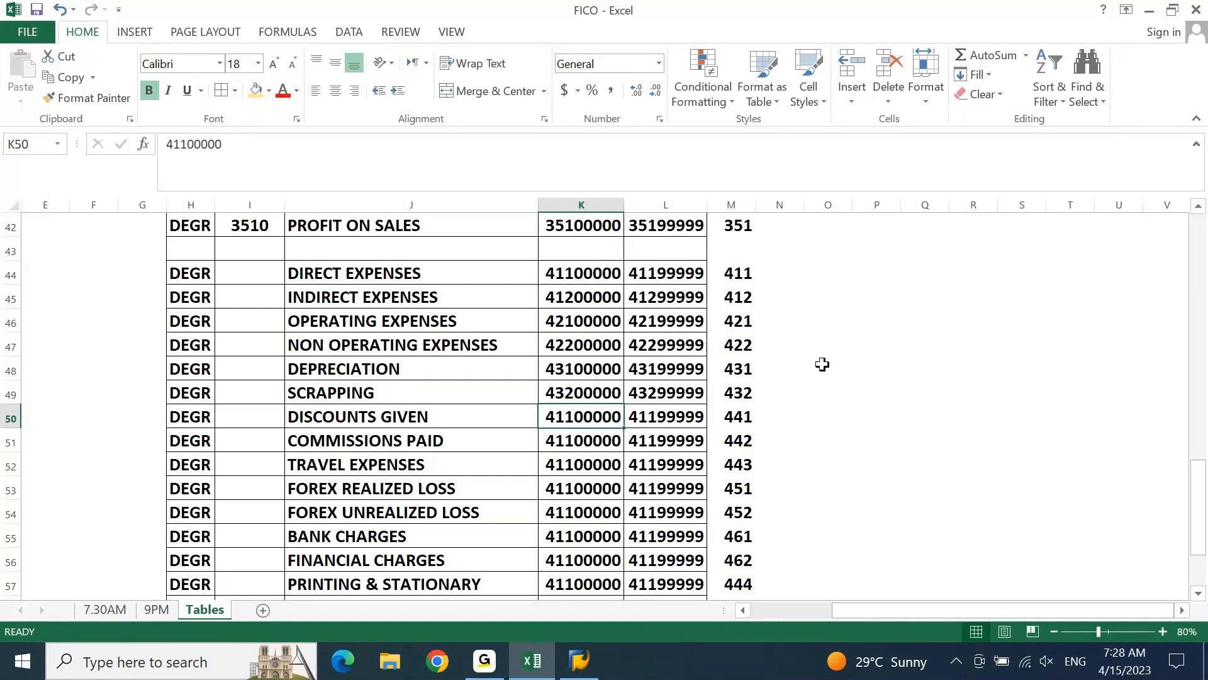
# Change the starting account number for discounts given in K50 to 44100000
pyautogui.press('F2')
pyautogui.press('Left')
pyautogui.press('Left')
pyautogui.press('Left')
pyautogui.press('Left')
pyautogui.press('Left')
pyautogui.hotkey('shift', 'Left')
pyautogui.hotkey('shift', 'Left')
pyautogui.write('41')
pyautogui.press('Tab')
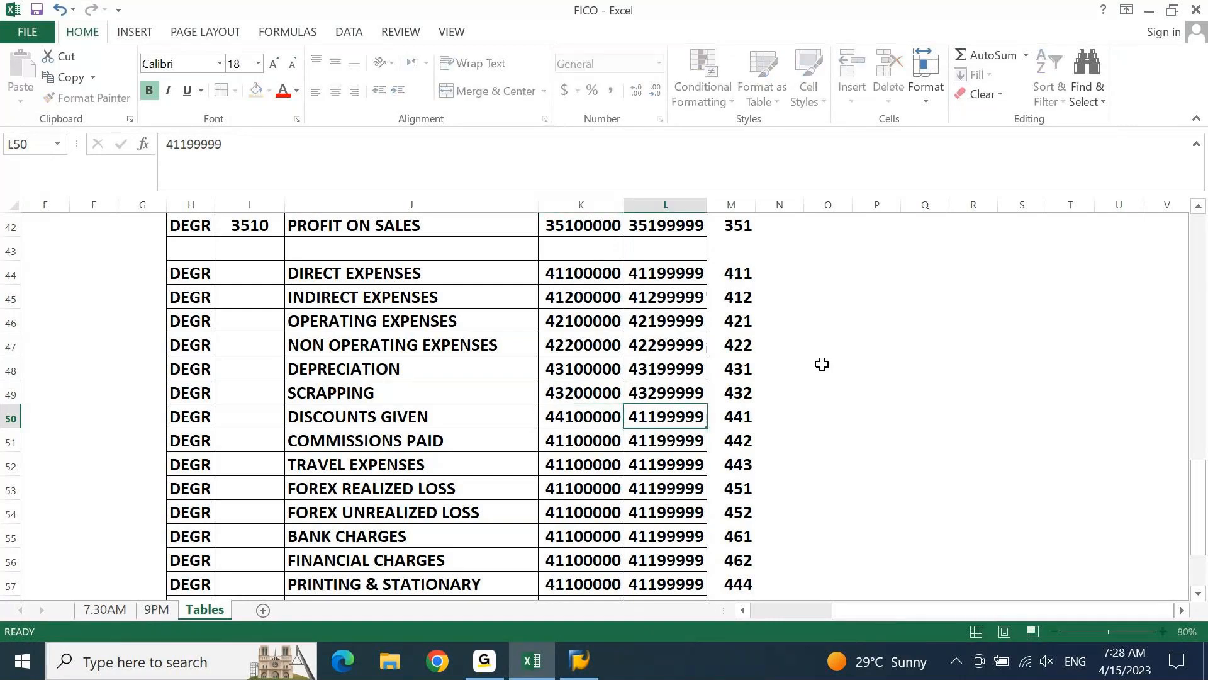
# Change the ending account number for discounts given in L50 to 44199999
pyautogui.press('F2')
pyautogui.press('Left')
pyautogui.press('Left')
pyautogui.press('Left')
pyautogui.press('Left')
pyautogui.press('Left')
pyautogui.press('Left')
pyautogui.press('BackSpace')
pyautogui.write('4')
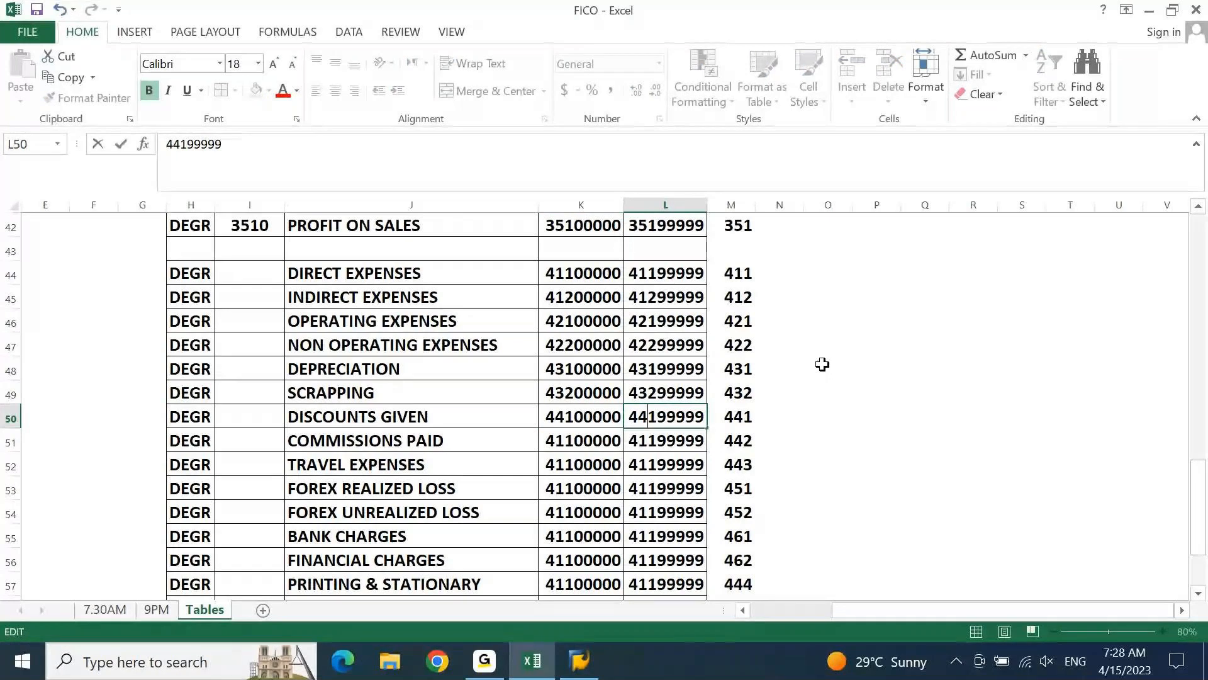
pyautogui.press('Return')
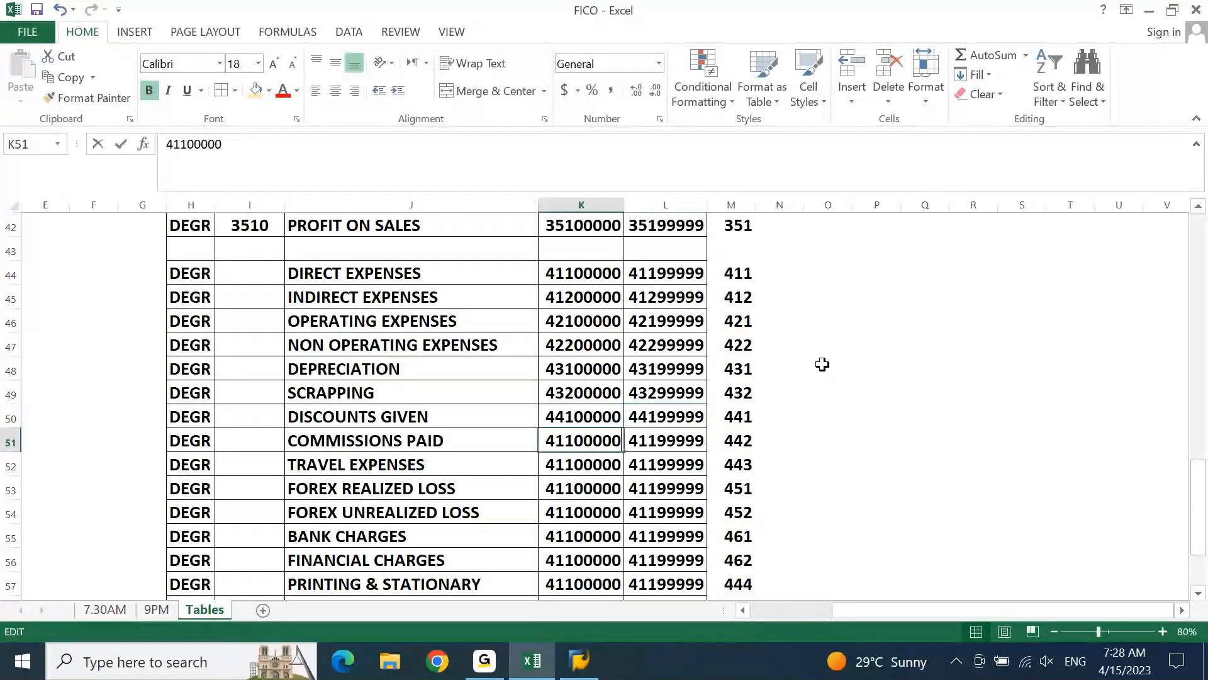
# Change the starting account number for commissions paid in K51 to 44200000
pyautogui.press('Left')
pyautogui.press('Left')
pyautogui.press('Left')
pyautogui.press('Left')
pyautogui.press('Left')
pyautogui.press('BackSpace')
pyautogui.press('BackSpace')
pyautogui.write('42')
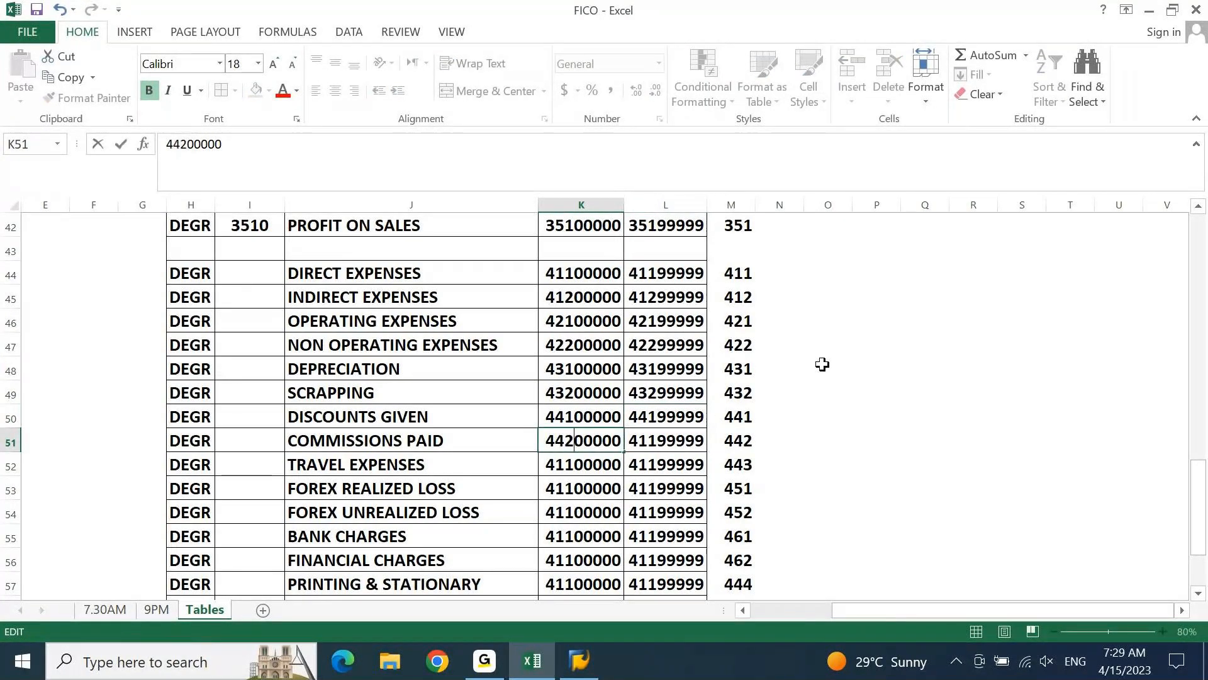
pyautogui.press('Tab')
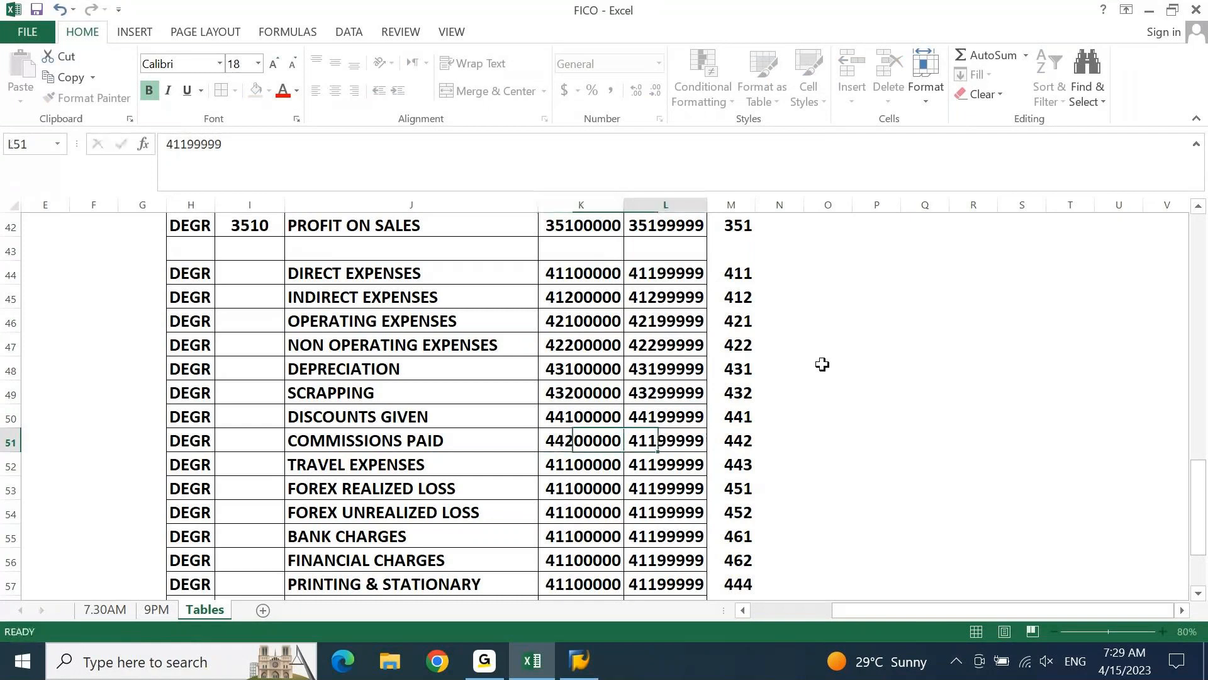
# Change the ending account number for commissions paid in L51 to 44299999
pyautogui.press('F2')
pyautogui.press('Left')
pyautogui.press('Left')
pyautogui.press('Left')
pyautogui.press('Left')
pyautogui.press('Left')
pyautogui.press('Left')
pyautogui.hotkey('shift', 'Right')
pyautogui.hotkey('shift', 'Right')
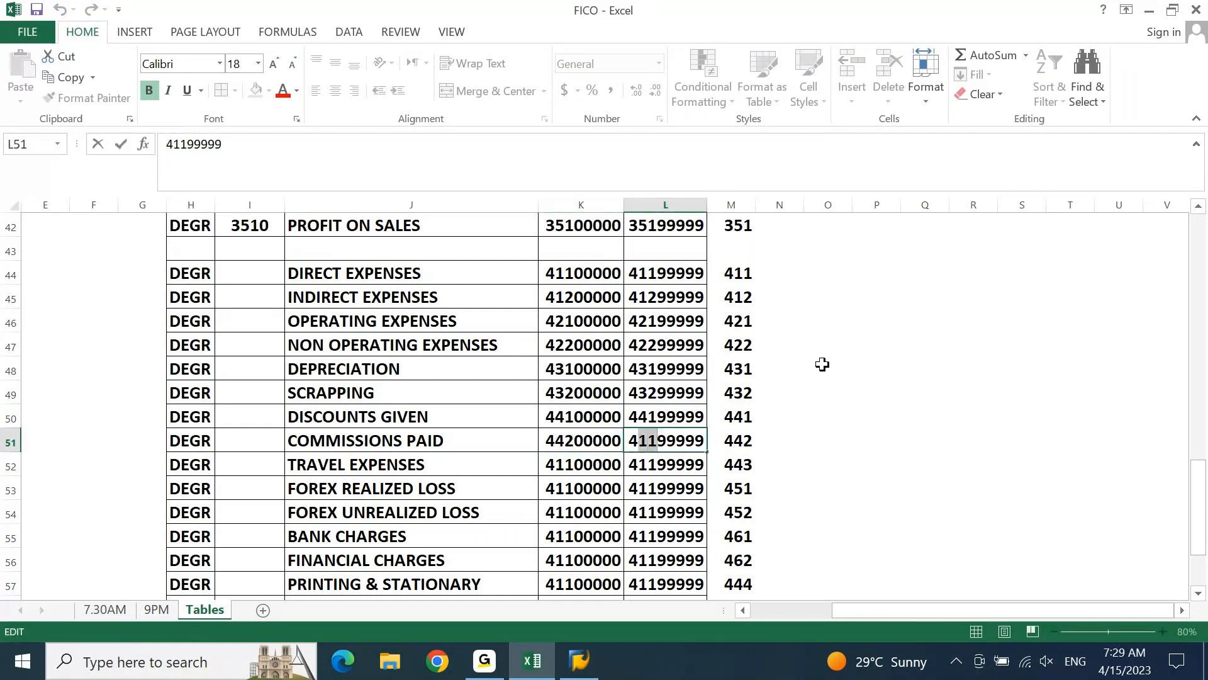
pyautogui.write('4')
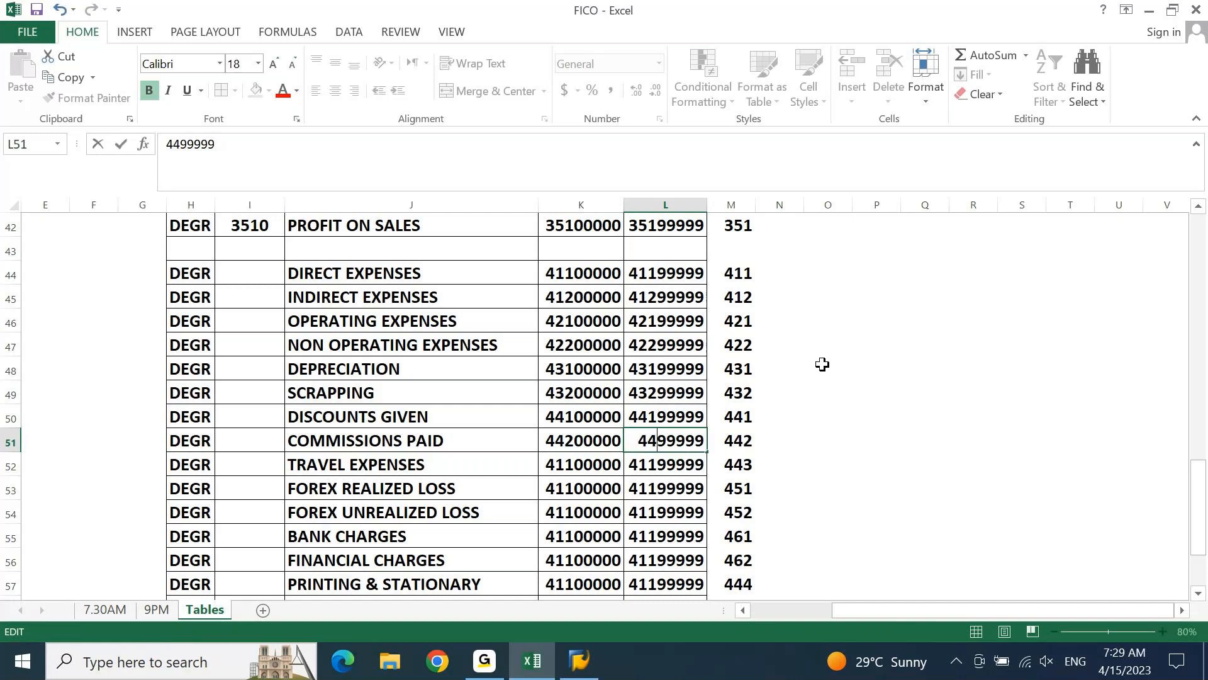
pyautogui.write('2')
pyautogui.press('Return')
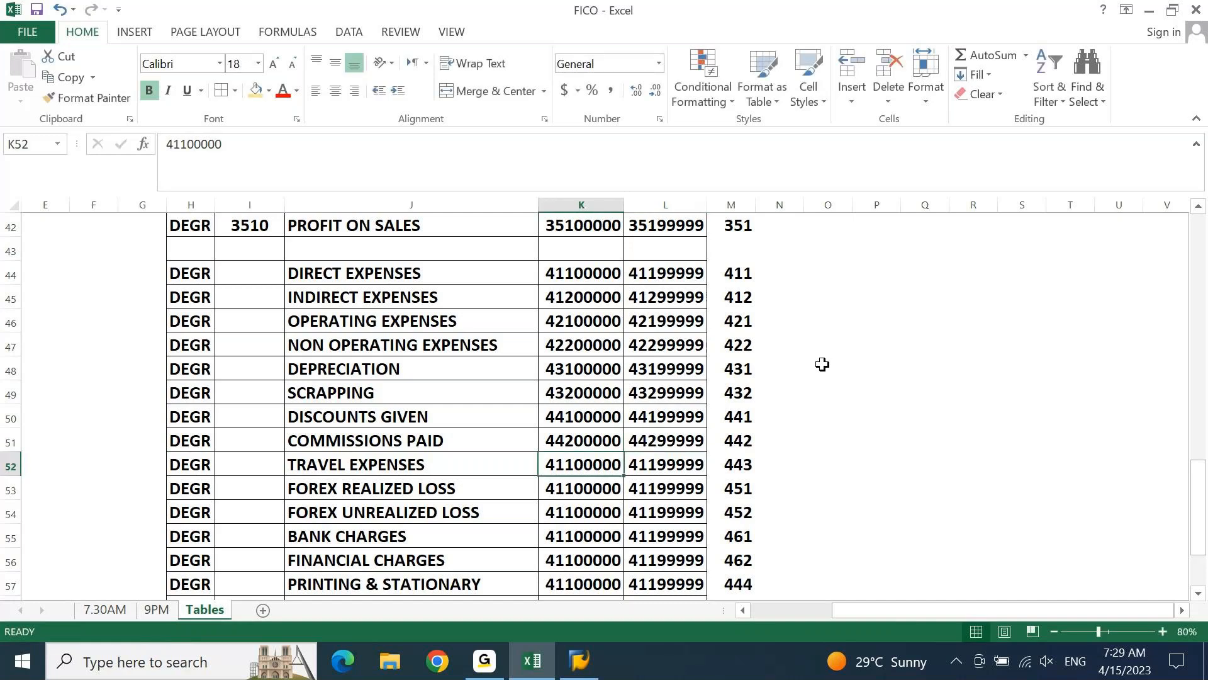
# Change the starting account number for travel expenses in K52 to 44300000
pyautogui.press('F2')
pyautogui.press('Left')
pyautogui.press('Left')
pyautogui.press('Left')
pyautogui.press('Left')
pyautogui.press('Left')
pyautogui.hotkey('shift', 'Left')
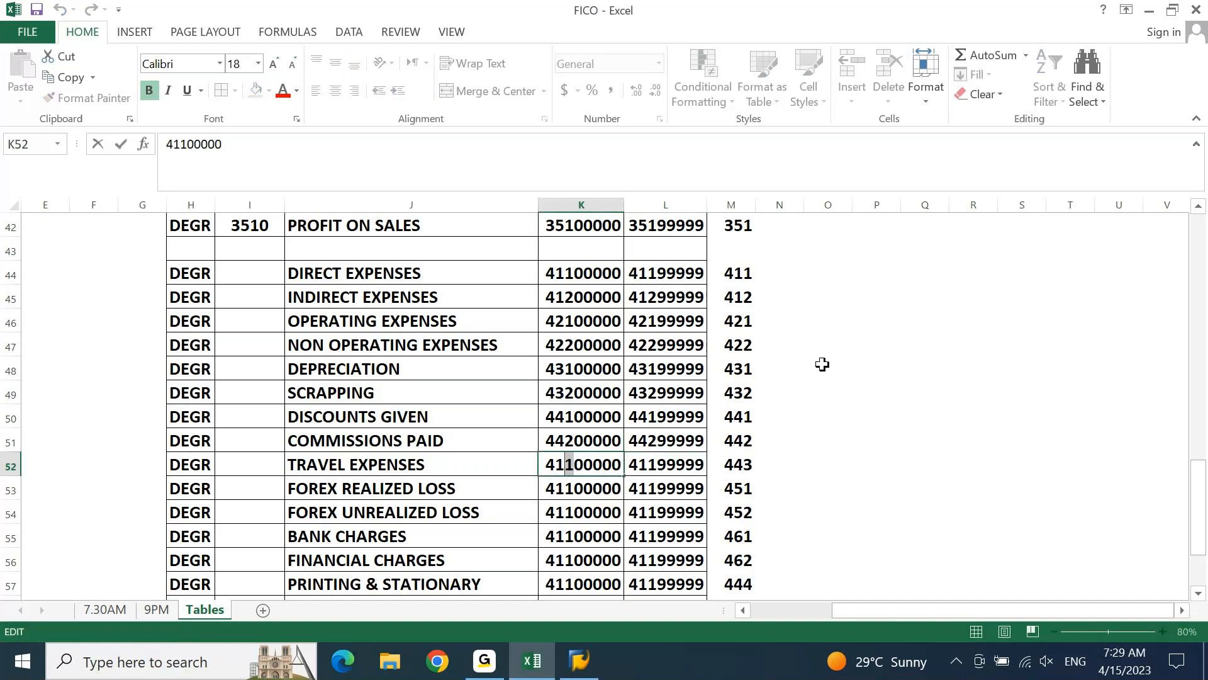
pyautogui.hotkey('shift', 'Left')
pyautogui.write('4')
pyautogui.write('3')
pyautogui.press('Tab')
# Change the ending account number for travel expenses in L52 to 44399999
pyautogui.press('F2')
pyautogui.press('Left')
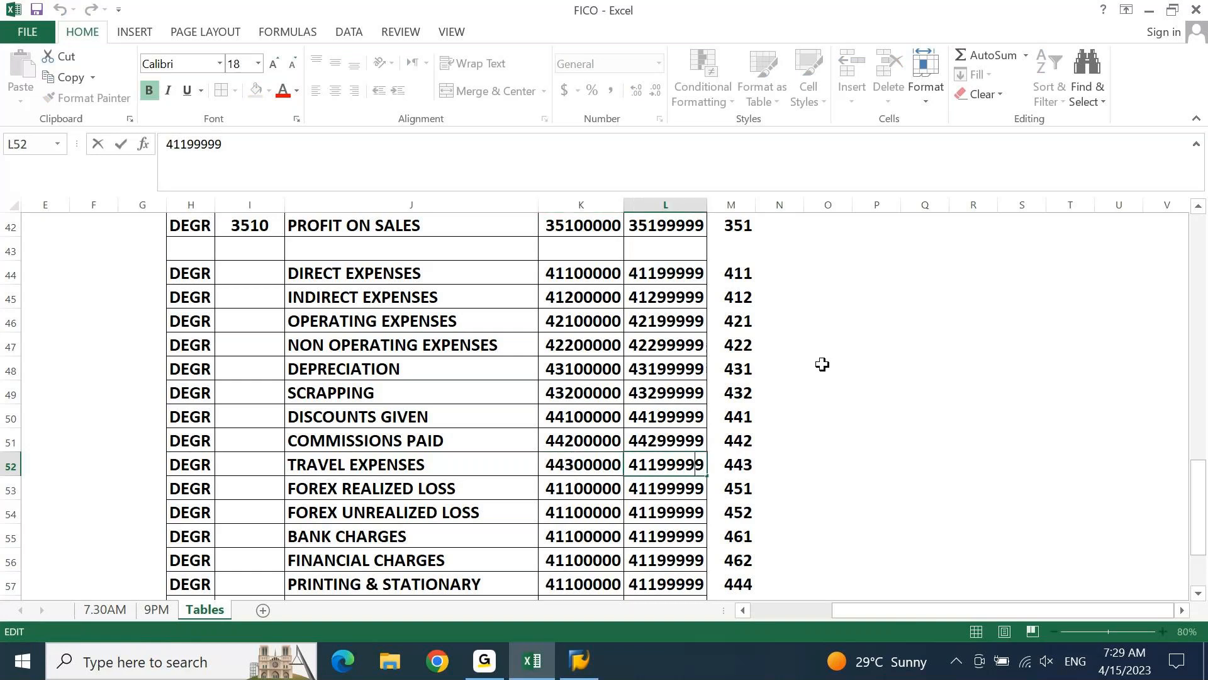
pyautogui.press('Left')
pyautogui.press('Left')
pyautogui.press('Left')
pyautogui.press('Left')
pyautogui.hotkey('shift', 'Left')
pyautogui.hotkey('shift', 'Left')
pyautogui.write('43')
pyautogui.press('Return')
# Change the starting account number for forex realized loss in K53 to 45100000
pyautogui.press('F2')
pyautogui.press('Left')
pyautogui.press('Left')
pyautogui.press('Left')
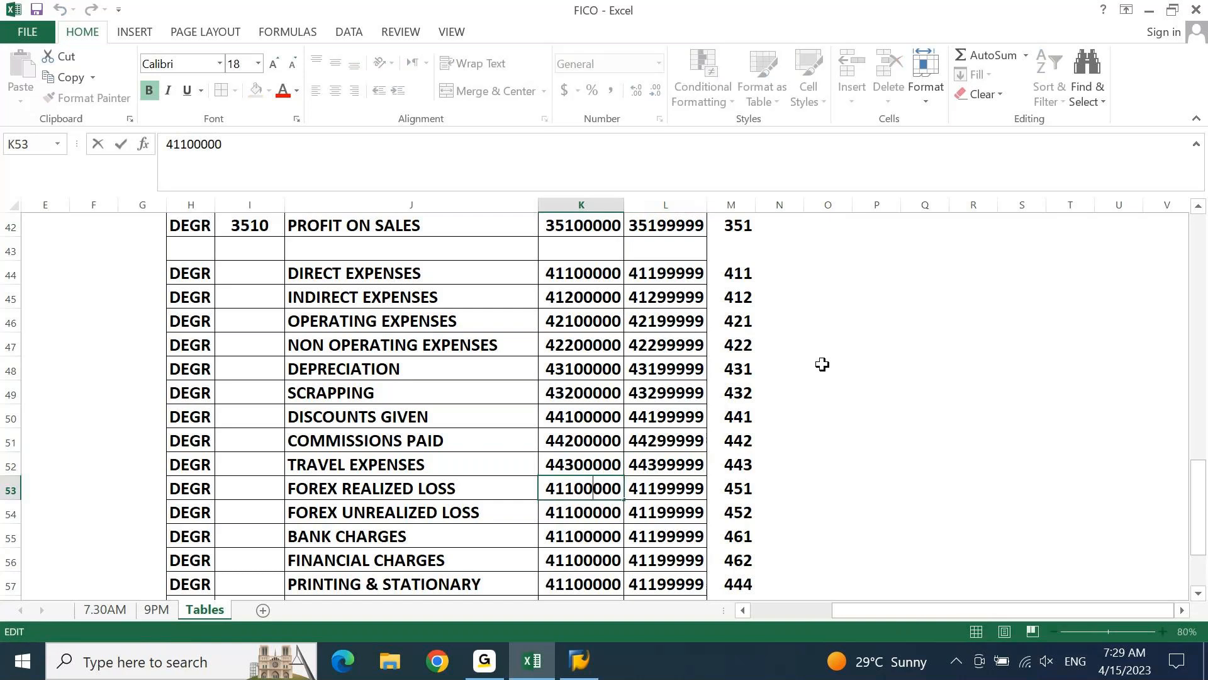
pyautogui.press('Left')
pyautogui.press('Left')
pyautogui.press('Left')
pyautogui.hotkey('shift', 'Left')
pyautogui.write('5')
pyautogui.press('Tab')
# Change the ending account number for forex realized loss in L53 to 45199999
pyautogui.press('F2')
pyautogui.press('Left')
pyautogui.press('Left')
pyautogui.press('Left')
pyautogui.press('Left')
pyautogui.press('Left')
pyautogui.press('Left')
pyautogui.hotkey('shift', 'Left')
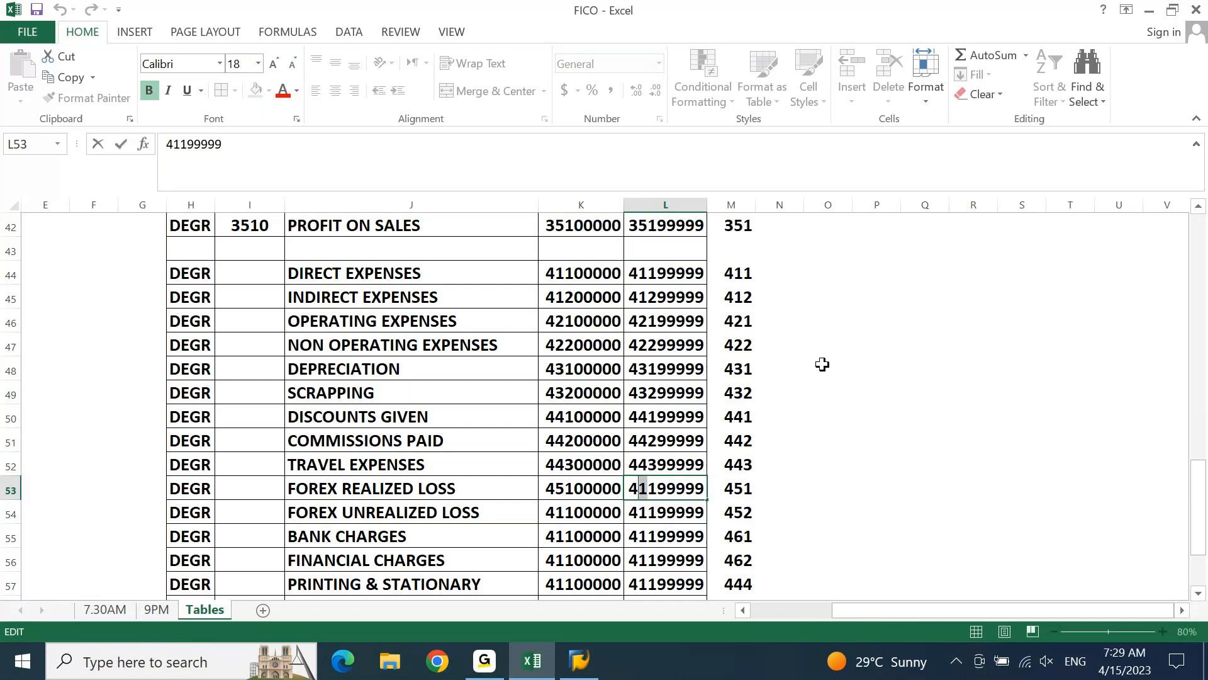
pyautogui.write('5')
pyautogui.press('Return')
# Change the starting account number for forex unrealized loss in K54 to 45200000
pyautogui.press('F2')
pyautogui.press('Left')
pyautogui.press('Left')
pyautogui.press('Left')
pyautogui.press('Left')
pyautogui.press('Left')
pyautogui.press('Left')
pyautogui.hotkey('shift', 'Left')
pyautogui.write('5')
pyautogui.press('Delete')
pyautogui.write('2')
pyautogui.press('Tab')
# Change the ending account number for forex unrealized loss in L54 to 45299999
pyautogui.press('F2')
pyautogui.press('Left')
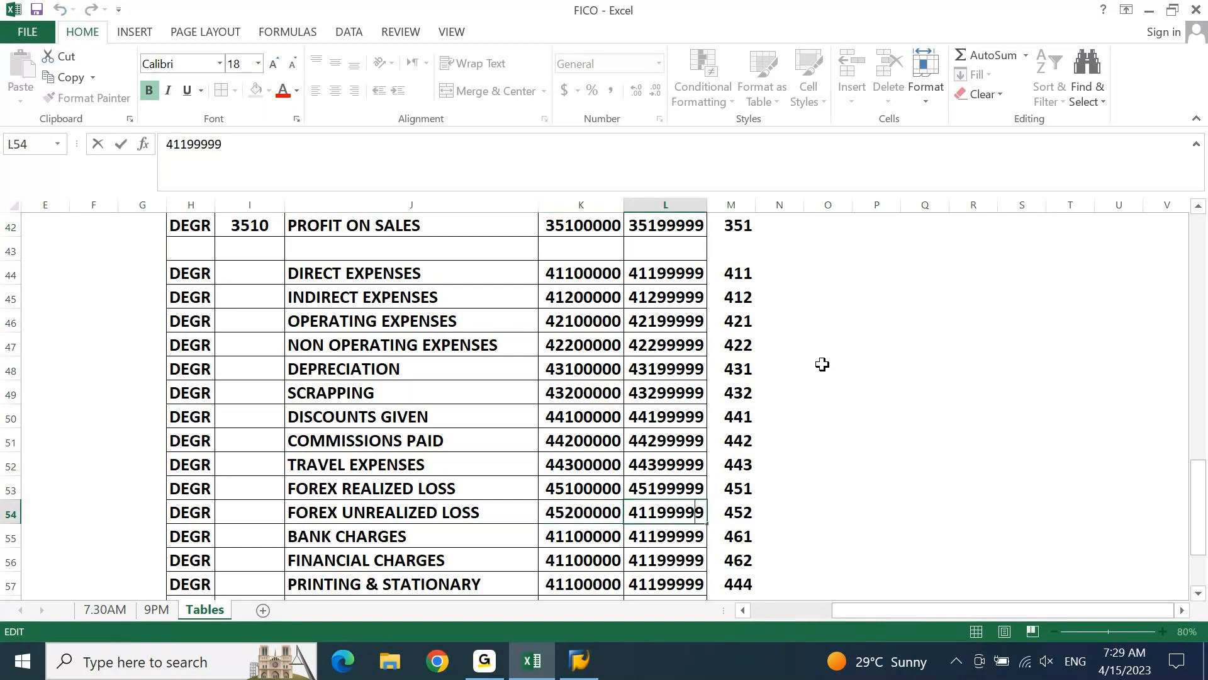
pyautogui.press('Left')
pyautogui.press('Left')
pyautogui.press('Left')
pyautogui.press('Left')
pyautogui.hotkey('shift', 'Left')
pyautogui.hotkey('shift', 'Left')
pyautogui.write('52')
pyautogui.press('Return')
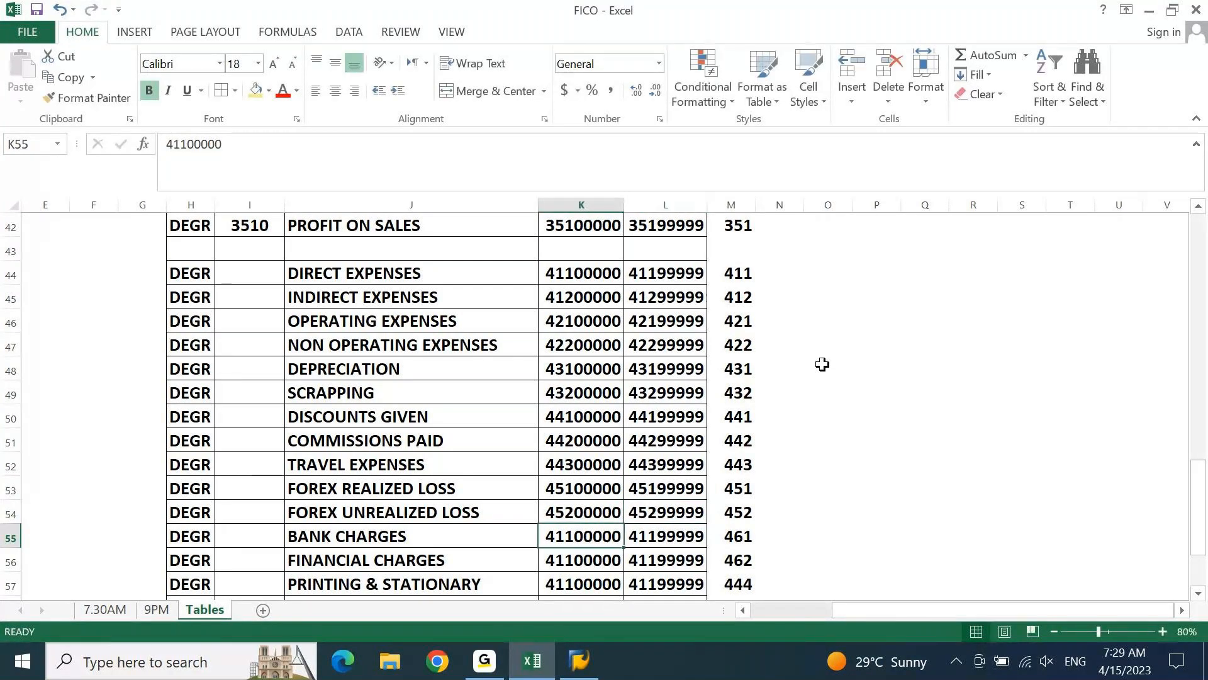
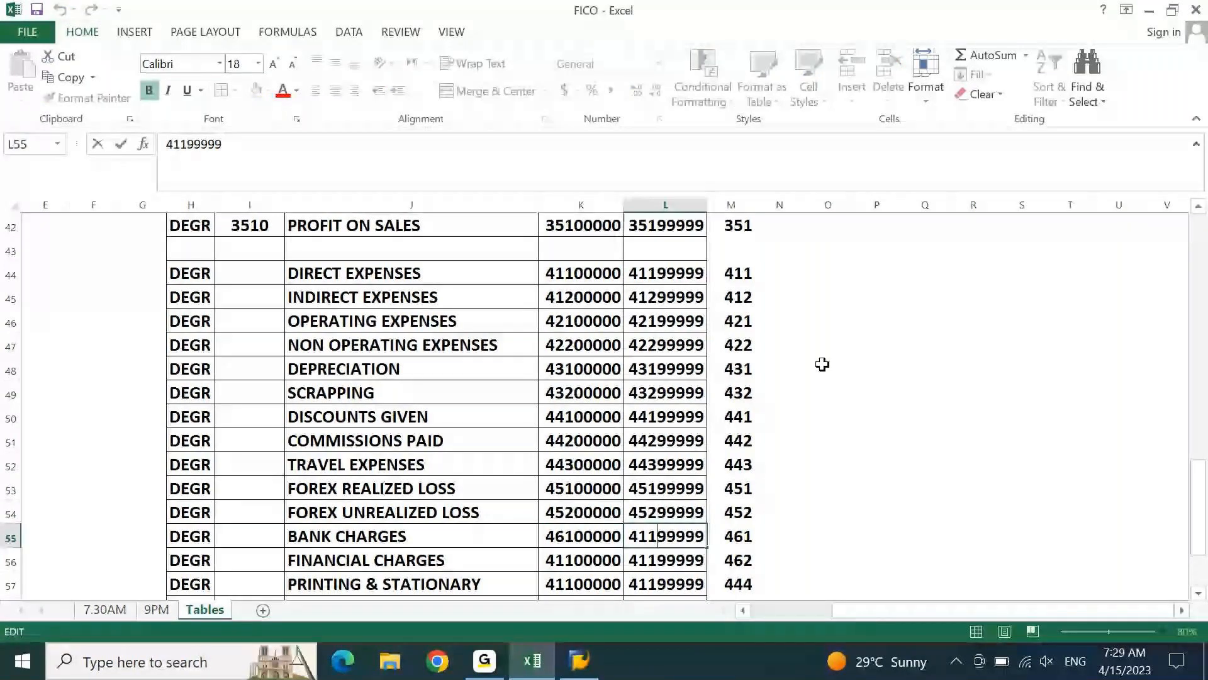
# Set the upper account number of the BANK CHARGES row to 46199999
pyautogui.press('BackSpace')
pyautogui.press('BackSpace')
pyautogui.write('61')
pyautogui.press('Return')
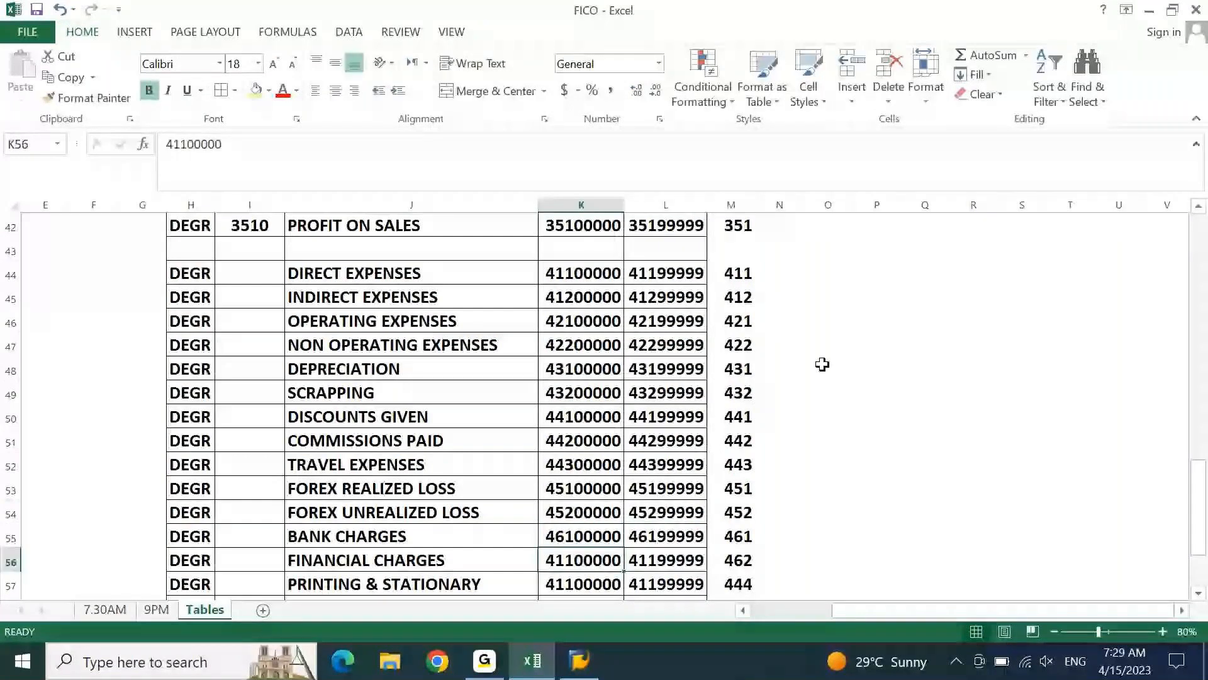
# Set the FINANCIAL CHARGES account range to 46200000 through 46299999
pyautogui.press('F2')
pyautogui.press('Left')
pyautogui.press('Left')
pyautogui.press('Left')
pyautogui.press('Left')
pyautogui.press('Left')
pyautogui.hotkey('shift', 'Left')
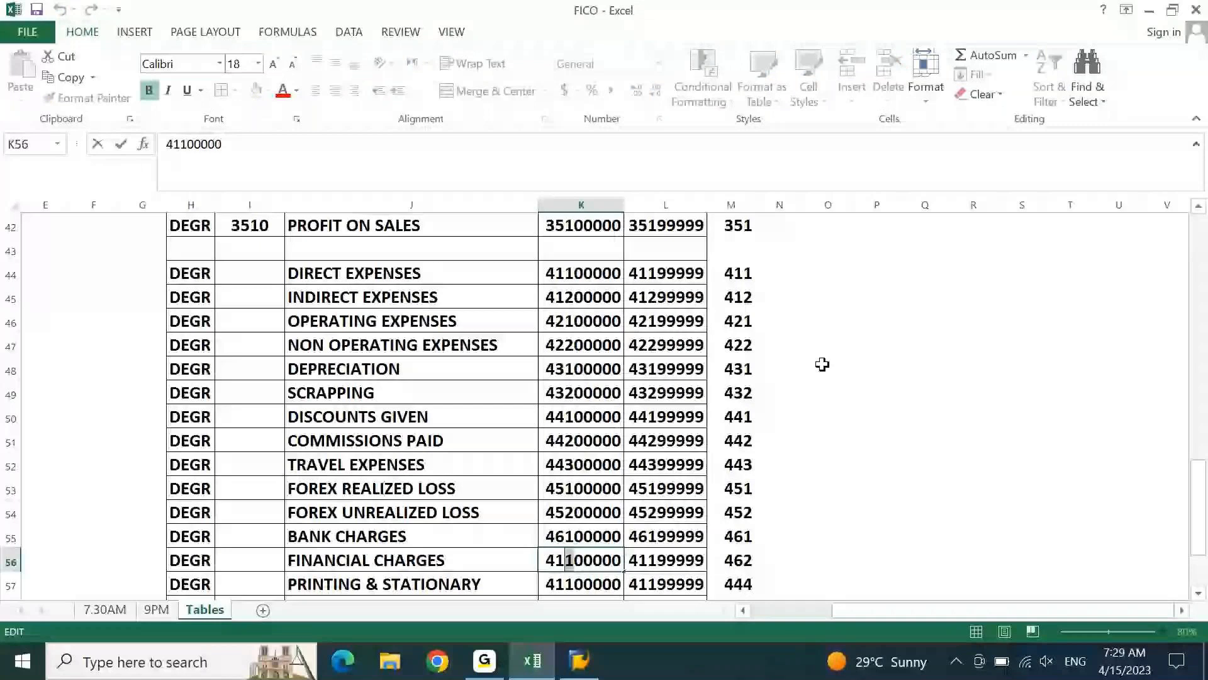
pyautogui.write('62')
pyautogui.press('BackSpace')
pyautogui.press('Tab')
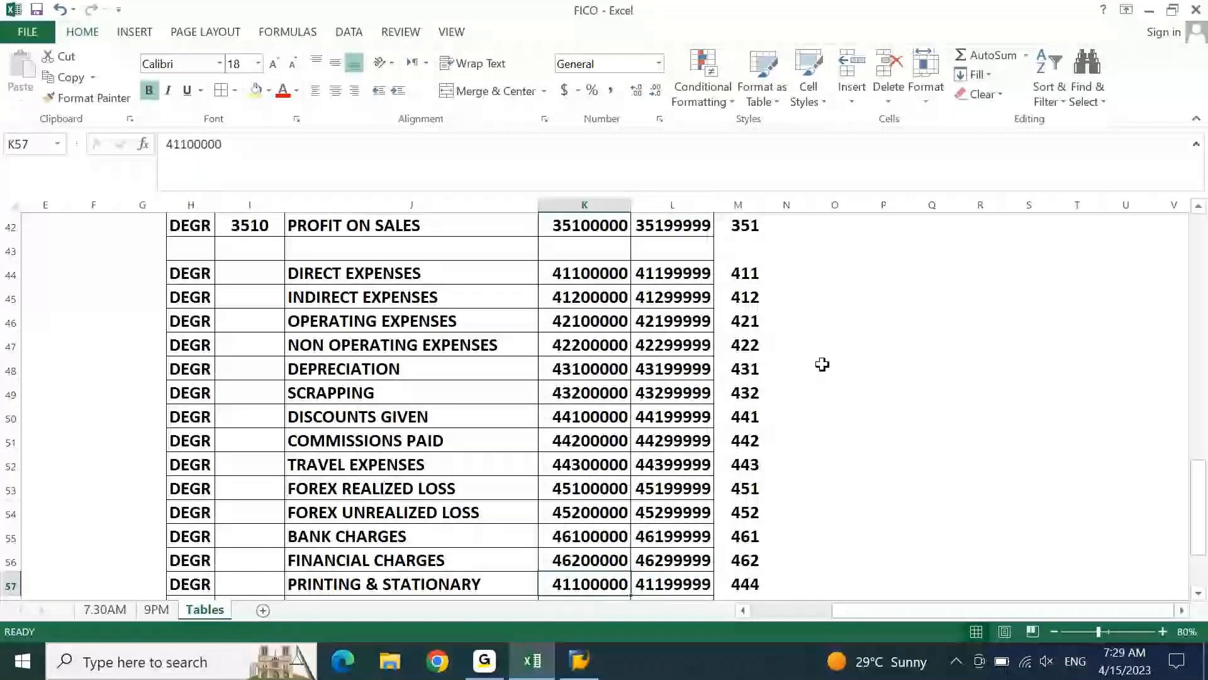
pyautogui.hotkey('ctrl', 'd')
# Set the PRINTING & STATIONARY account range to 46400000 through 46499999
pyautogui.press('F2')
pyautogui.press('Left')
pyautogui.press('Left')
pyautogui.press('Left')
pyautogui.press('Left')
pyautogui.press('Left')
pyautogui.press('BackSpace')
pyautogui.write('4')
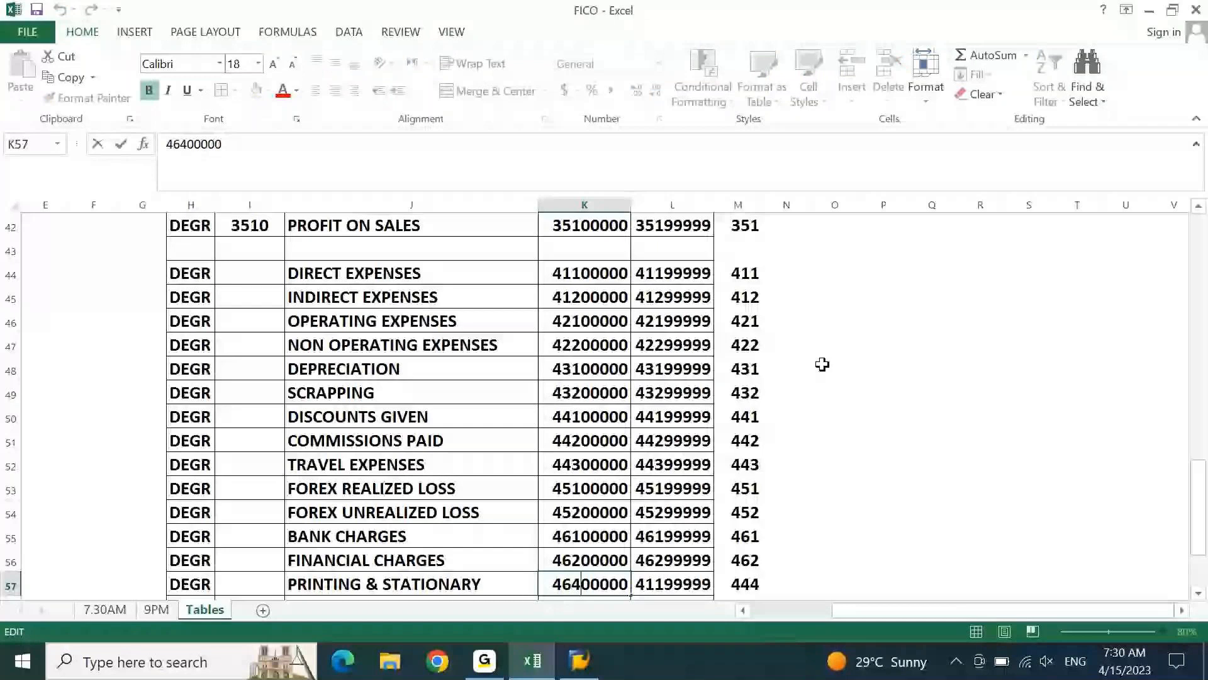
pyautogui.press('Return')
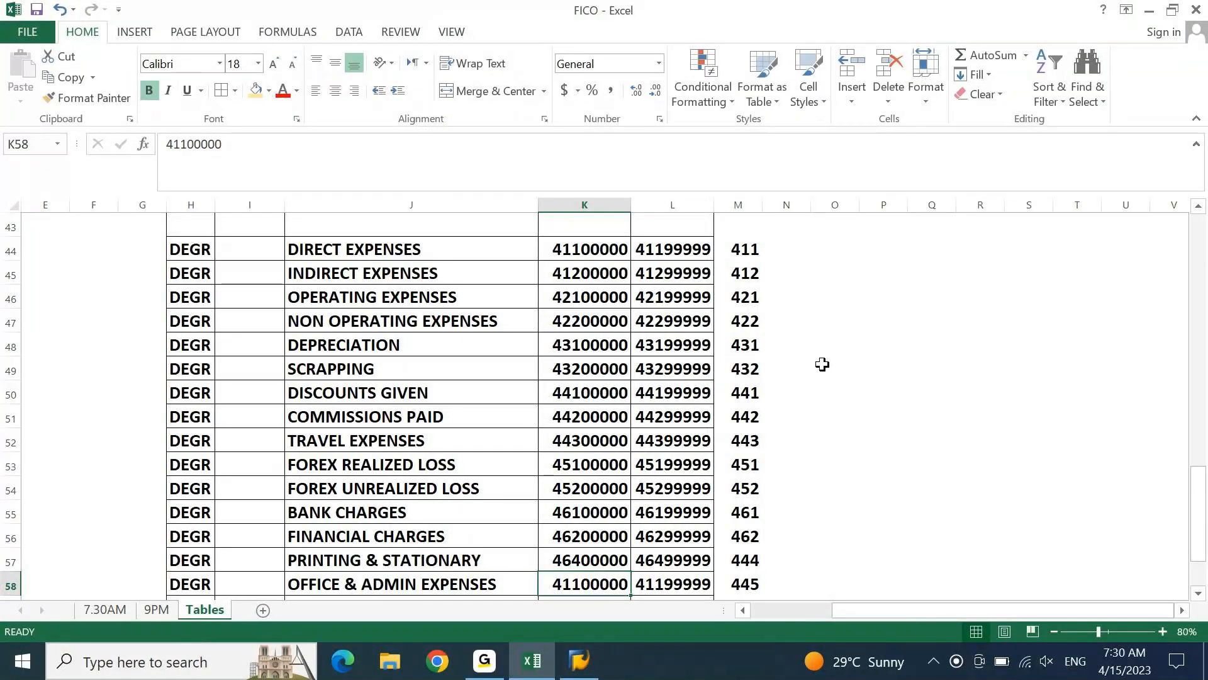
# Enter the formula =LEFT(K44,4) in cell I44 to derive the DIRECT EXPENSES group code
pyautogui.press('Left')
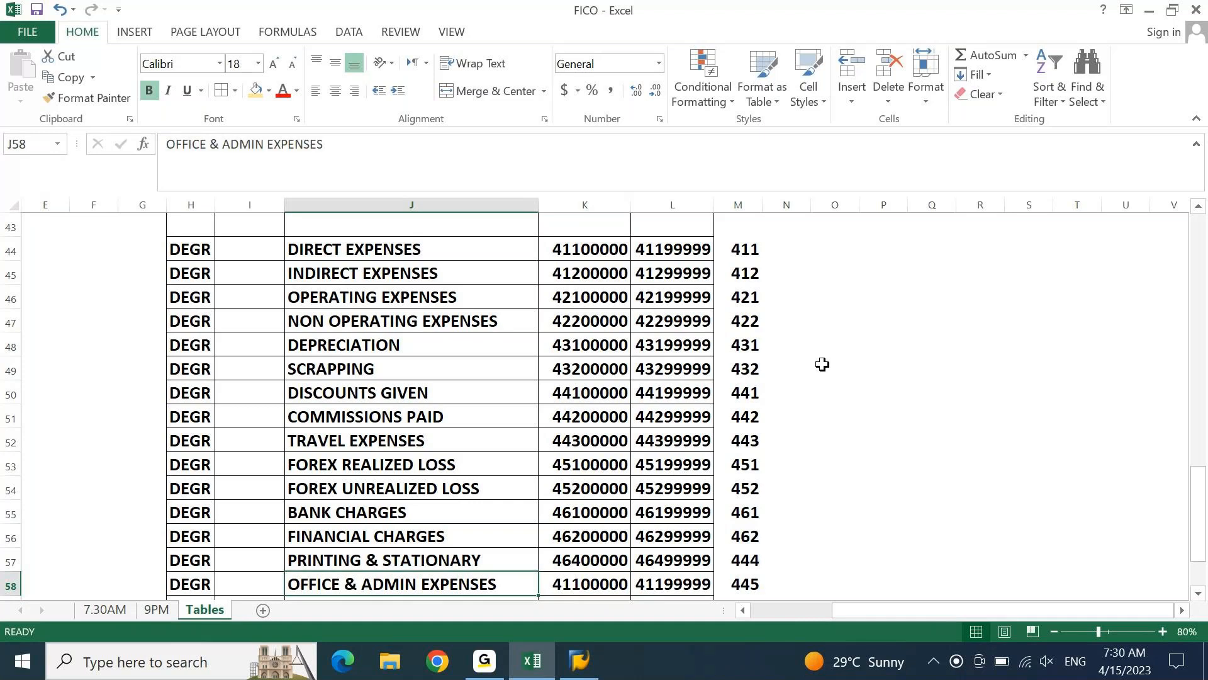
pyautogui.hotkey('ctrl', 'Up')
pyautogui.press('Left')
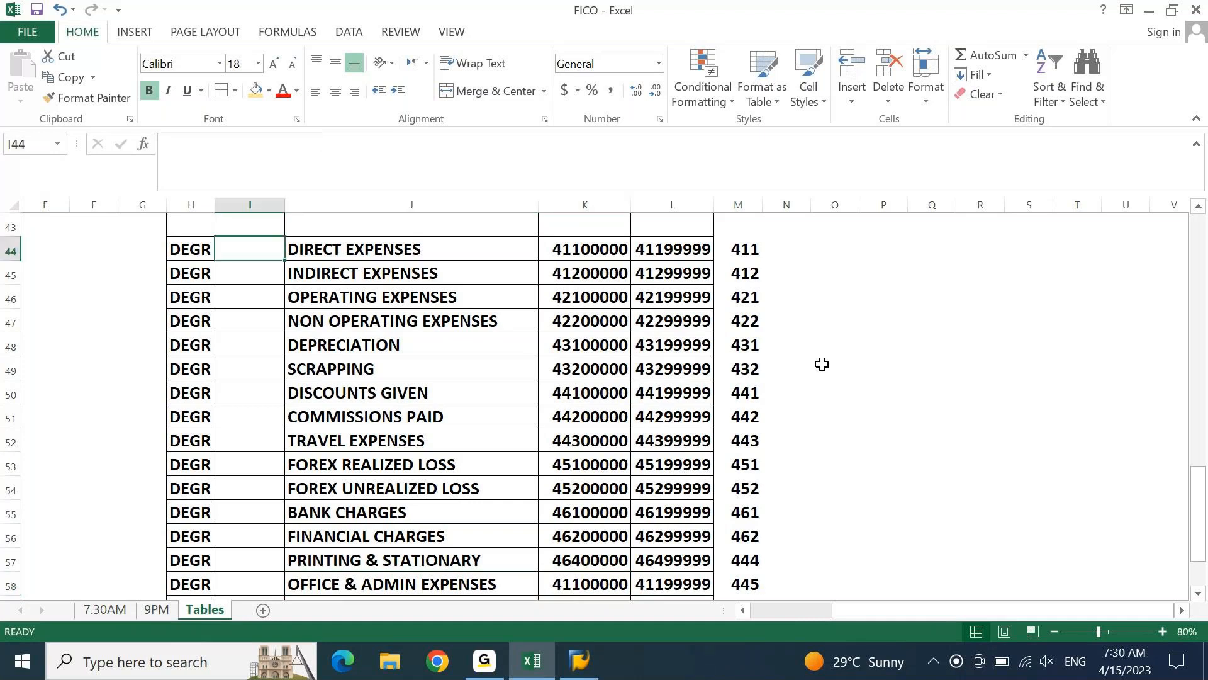
pyautogui.write('=LEDT')
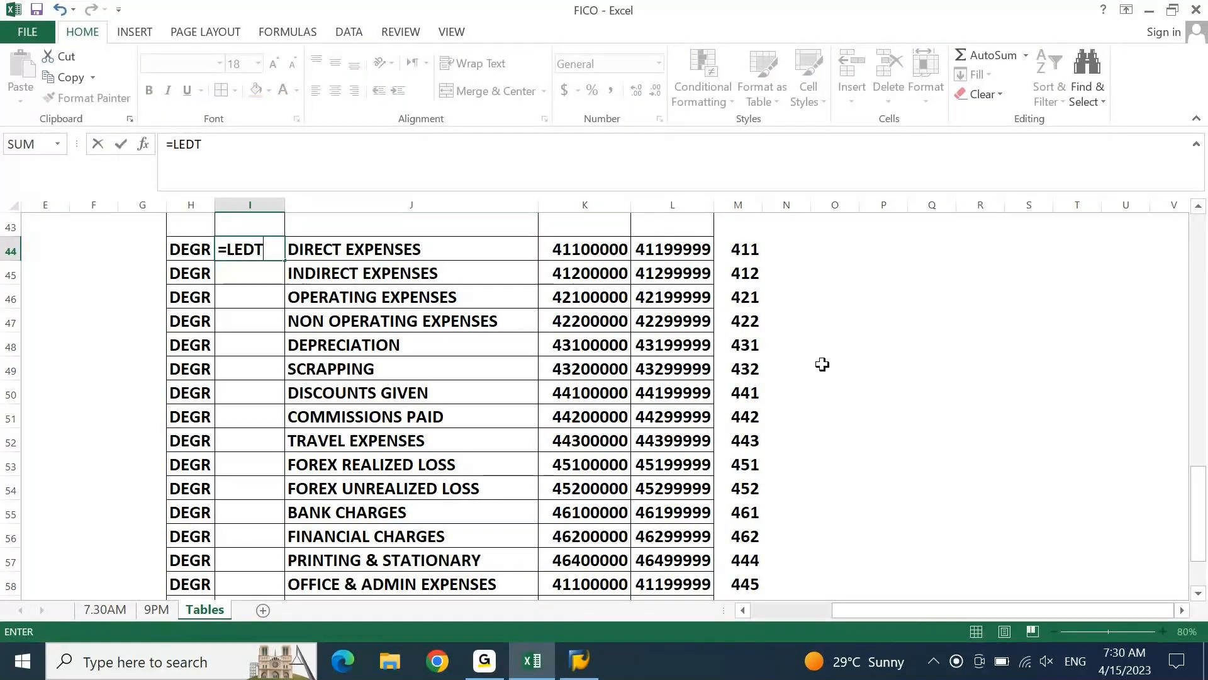
pyautogui.press('BackSpace')
pyautogui.press('BackSpace')
pyautogui.write('FT')
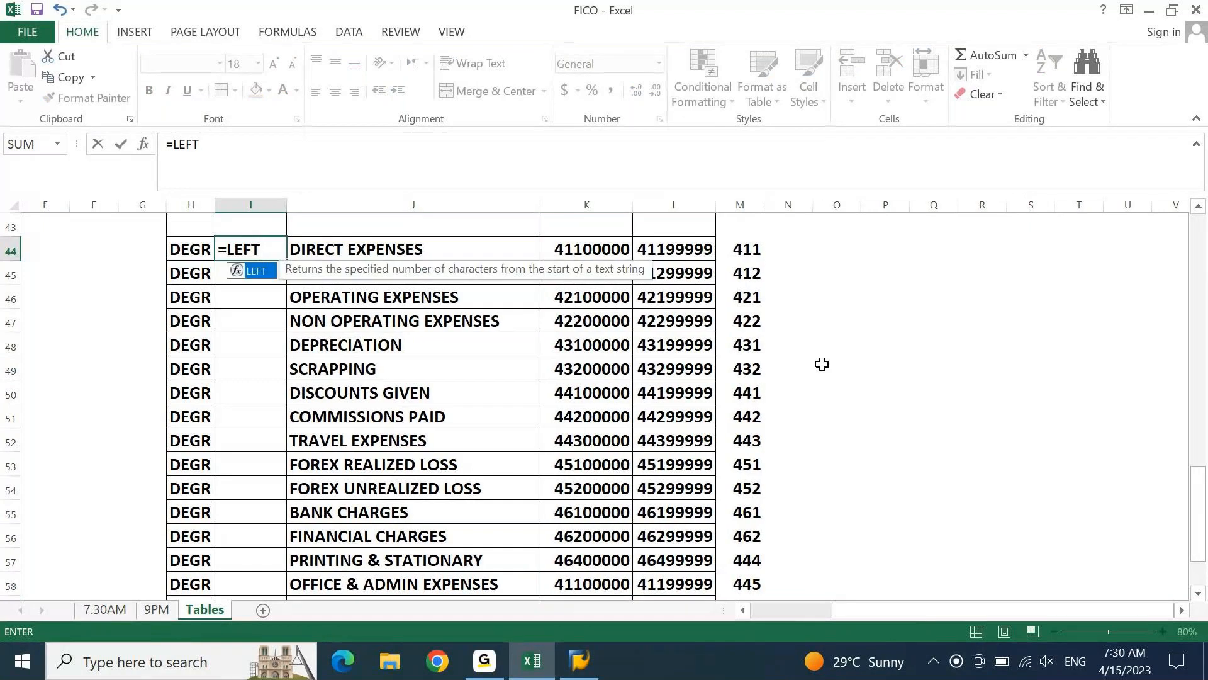
pyautogui.write('(')
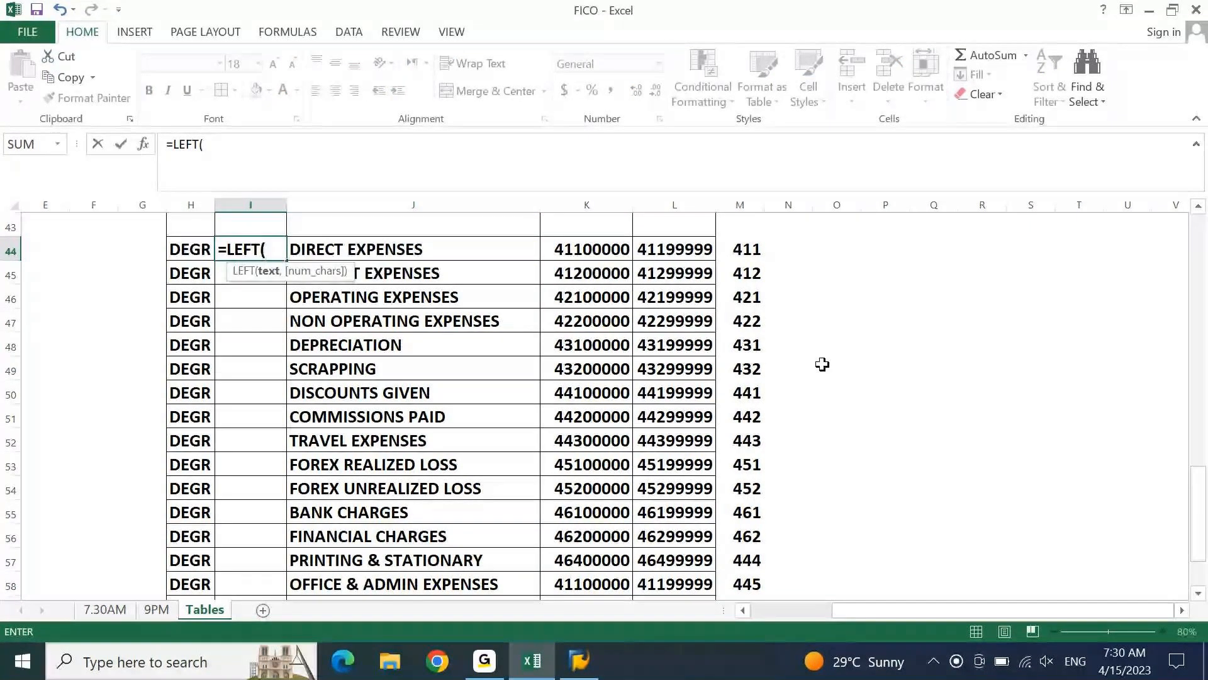
pyautogui.write('K44,4)')
pyautogui.press('Return')
pyautogui.press('Up')
# Copy the group code formula down through I62 and replace the formulas with their values
pyautogui.hotkey('ctrl', 'c')
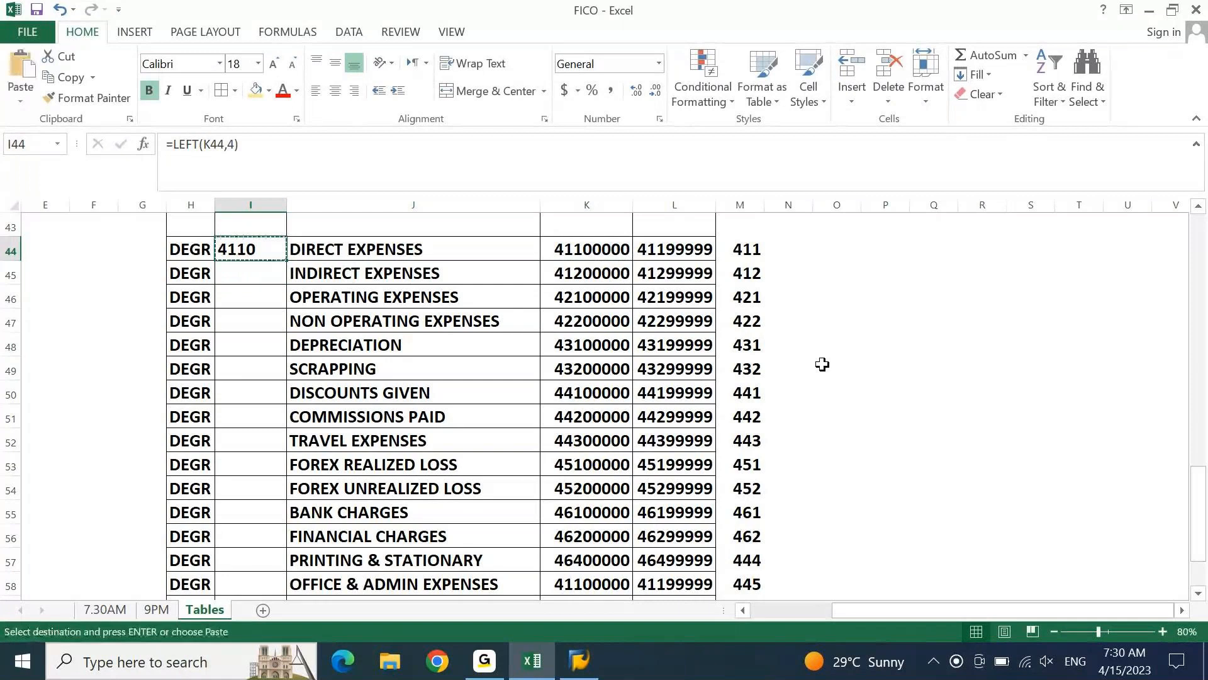
pyautogui.press('Right')
pyautogui.hotkey('ctrl', 'Down')
pyautogui.press('Left')
pyautogui.hotkey('ctrl', 'shift', 'Up')
pyautogui.hotkey('ctrl', 'v')
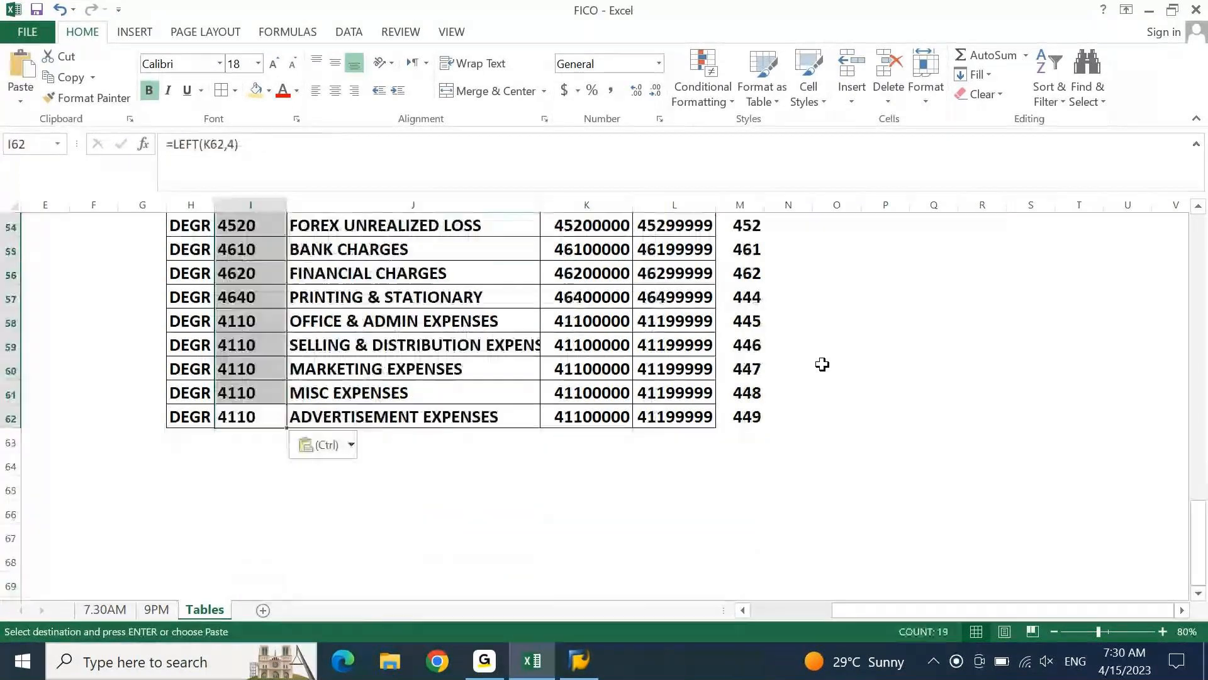
pyautogui.hotkey('ctrl', 'alt', 'v')
pyautogui.press('v')
pyautogui.press('Return')
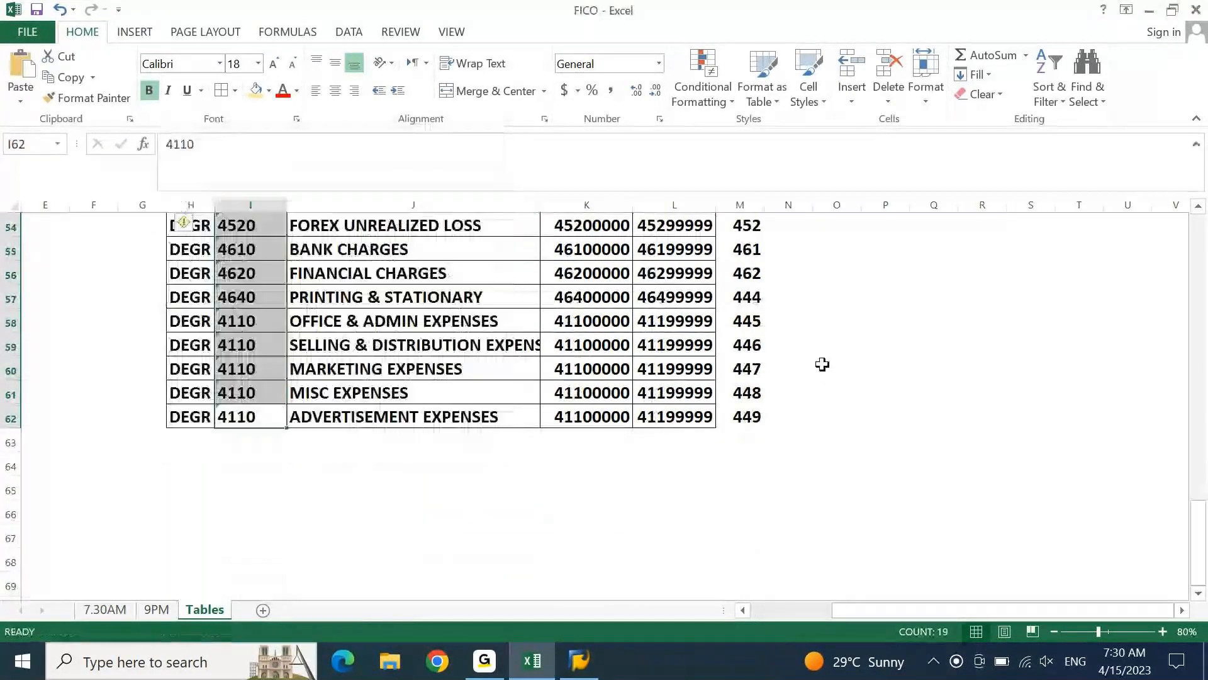
# Convert the expense group codes from text to numbers with delimited Text to Columns and centre them
pyautogui.hotkey('alt', 'a')
pyautogui.press('e')
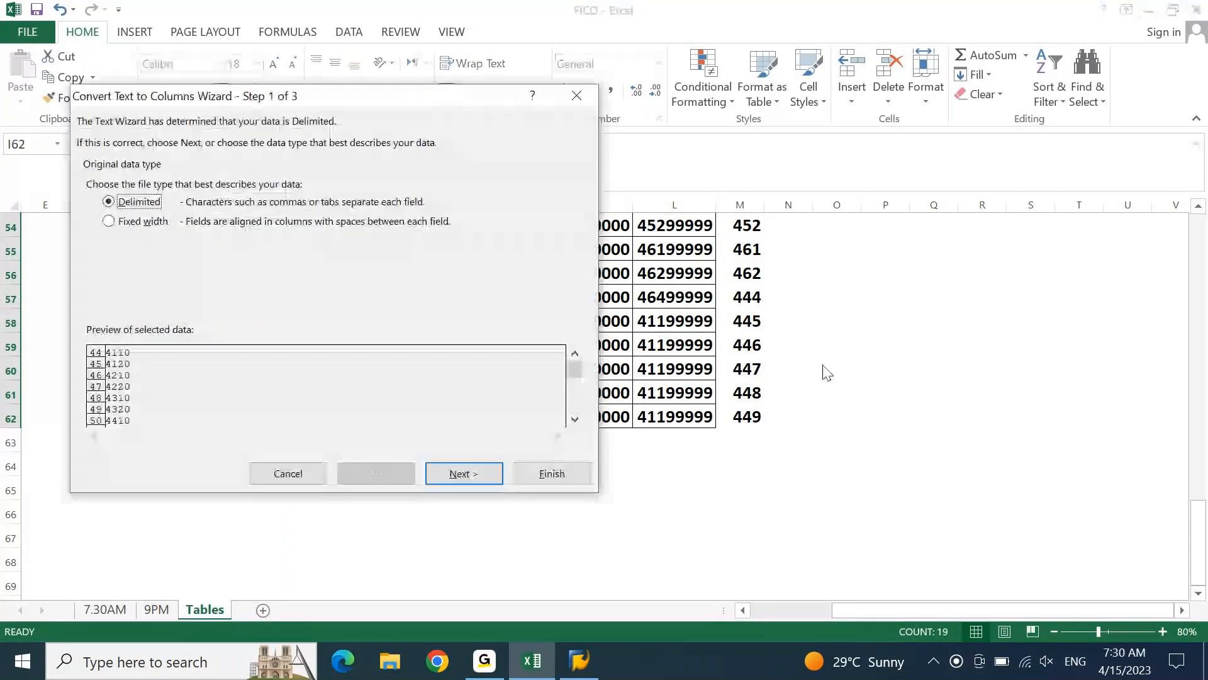
pyautogui.hotkey('alt', 'n')
pyautogui.hotkey('alt', 'n')
pyautogui.press('Return')
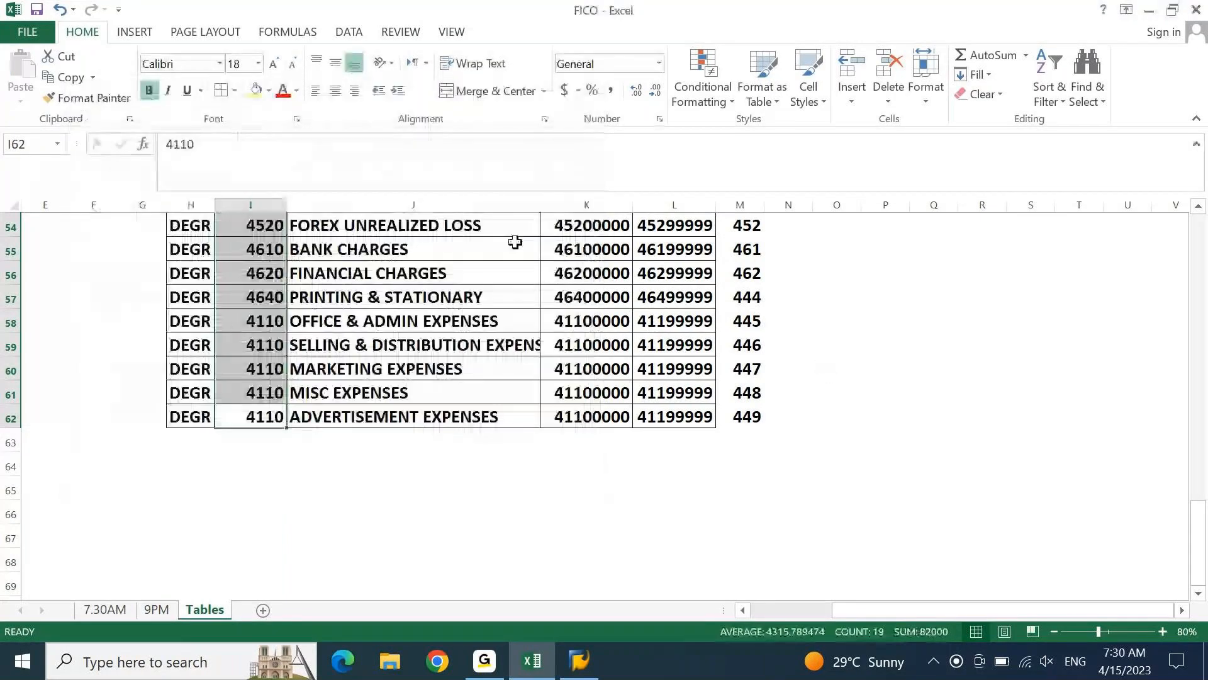
pyautogui.click(335, 90)
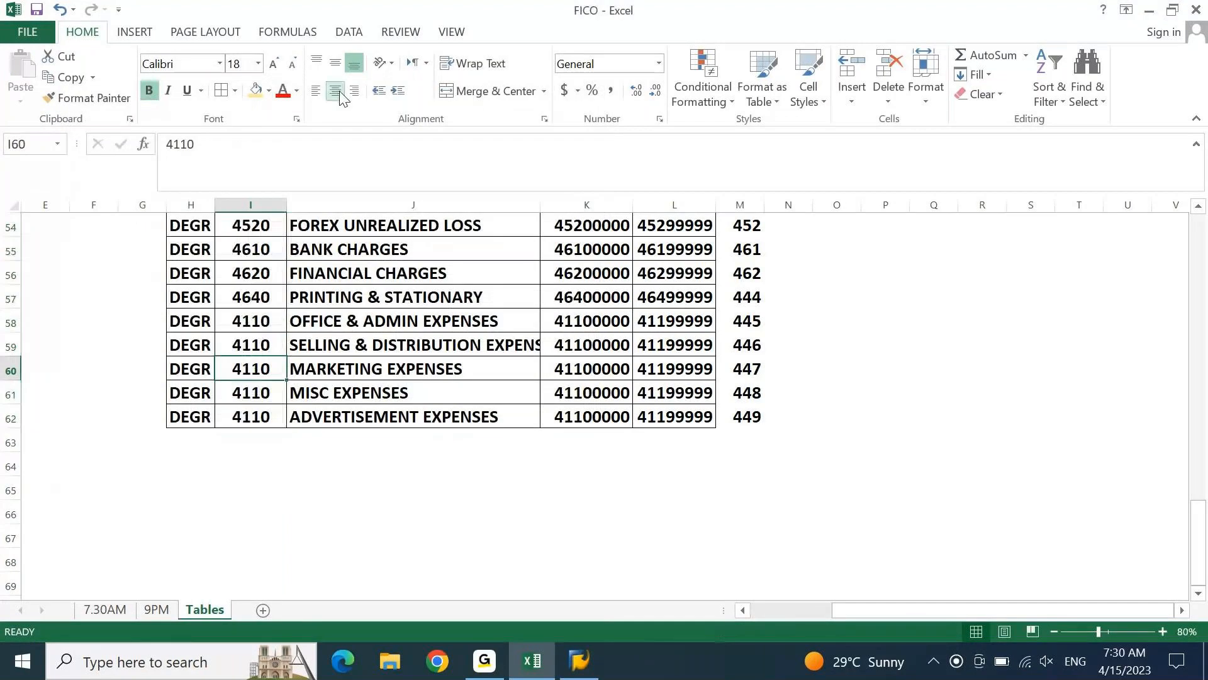
# Review the expense group codes against their account ranges and the three-digit prefixes beside them
pyautogui.hotkey('ctrl', 'Up')
pyautogui.hotkey('ctrl', 'Down')
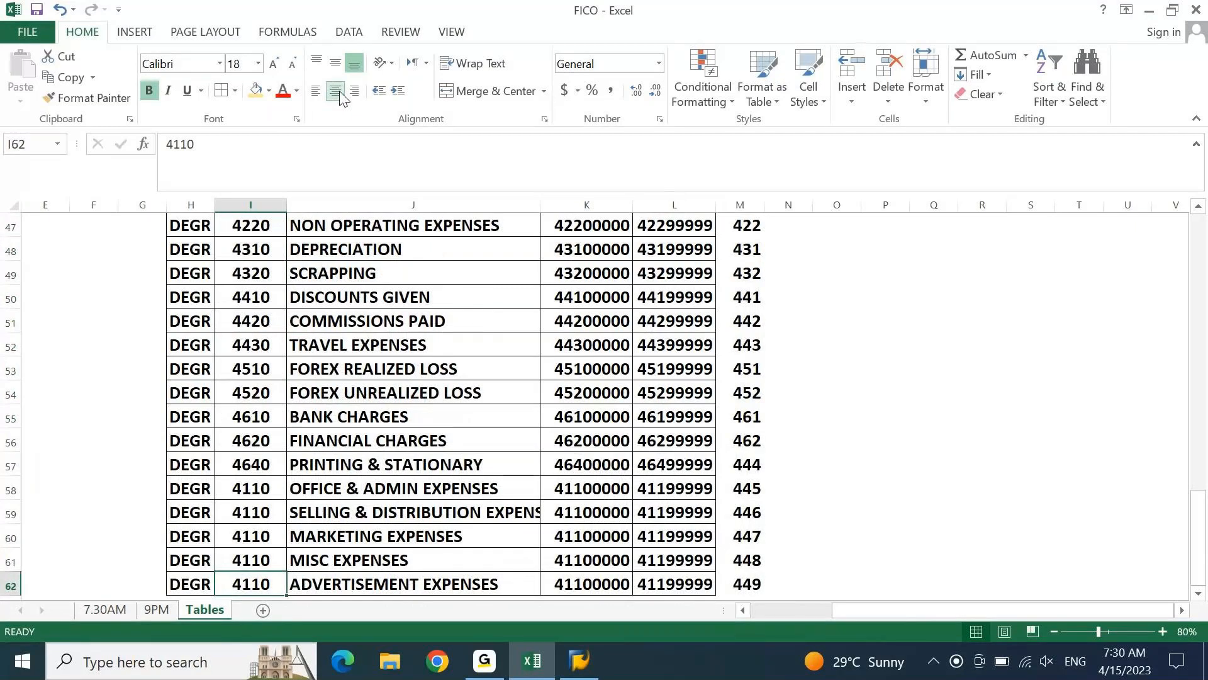
pyautogui.moveTo(760, 363); pyautogui.dragTo(757, 418)
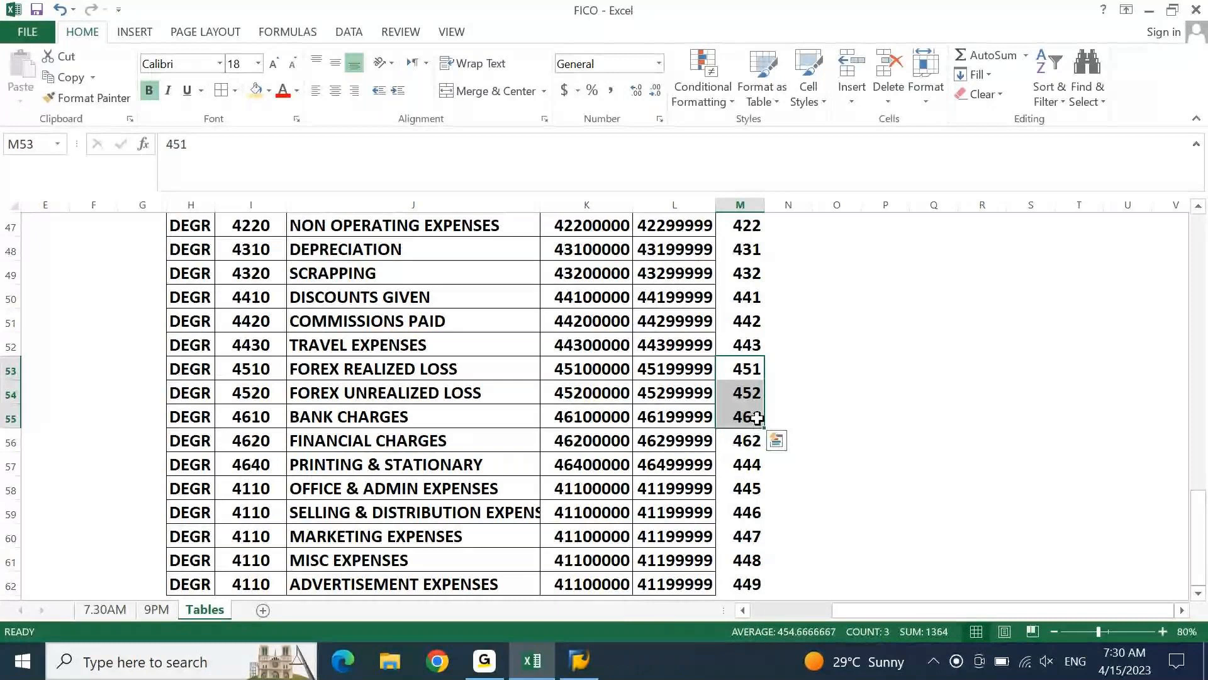
pyautogui.press('Left')
pyautogui.press('Left')
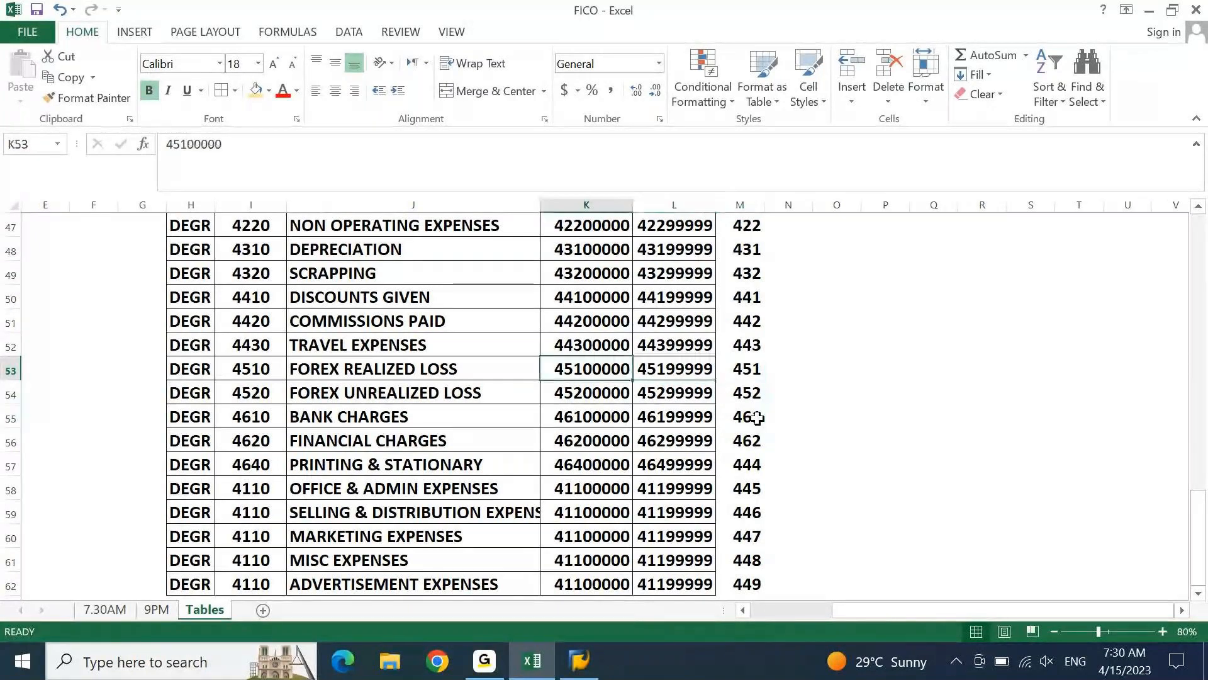
pyautogui.press('Left')
pyautogui.press('Left')
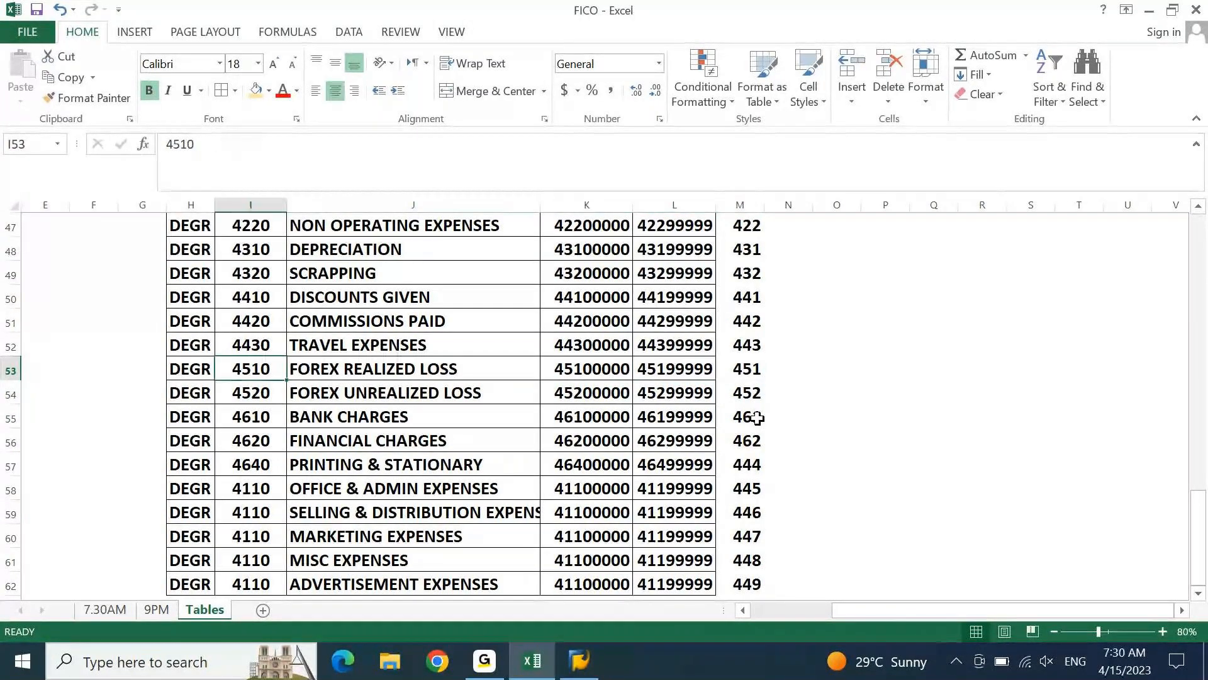
pyautogui.press('Down')
pyautogui.press('Down')
pyautogui.press('Down')
pyautogui.press('Down')
pyautogui.press('Down')
pyautogui.press('Down')
pyautogui.press('Down')
pyautogui.press('Down')
pyautogui.press('Down')
pyautogui.press('Down')
pyautogui.press('Down')
pyautogui.press('Down')
pyautogui.press('Down')
pyautogui.press('Down')
pyautogui.press('Down')
pyautogui.press('Down')
pyautogui.press('Down')
pyautogui.press('Down')
pyautogui.press('Down')
pyautogui.press('Down')
pyautogui.press('Up')
pyautogui.press('Up')
pyautogui.press('Up')
pyautogui.press('Up')
pyautogui.press('Up')
pyautogui.press('Up')
pyautogui.press('Up')
pyautogui.press('Up')
pyautogui.press('Up')
pyautogui.press('Up')
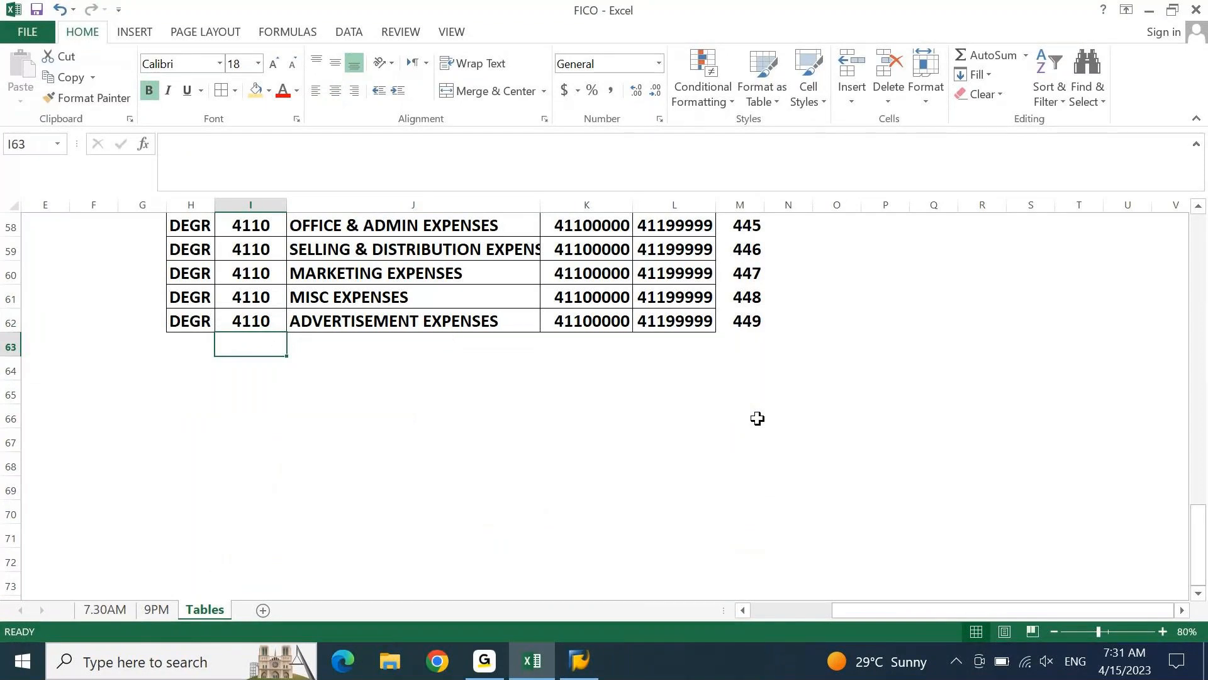
# Apply cell borders to the empty range H64:M65 beneath the expense groups
pyautogui.press('Left')
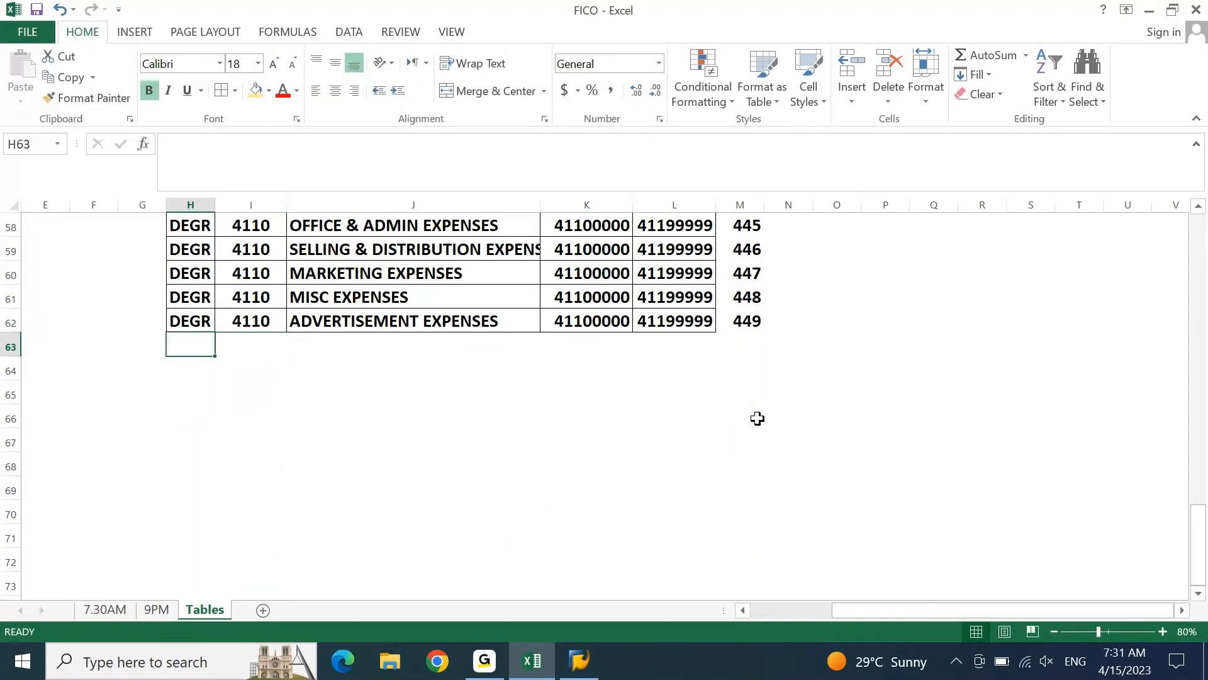
pyautogui.press('Up')
pyautogui.press('Down')
pyautogui.press('Down')
pyautogui.press('Right')
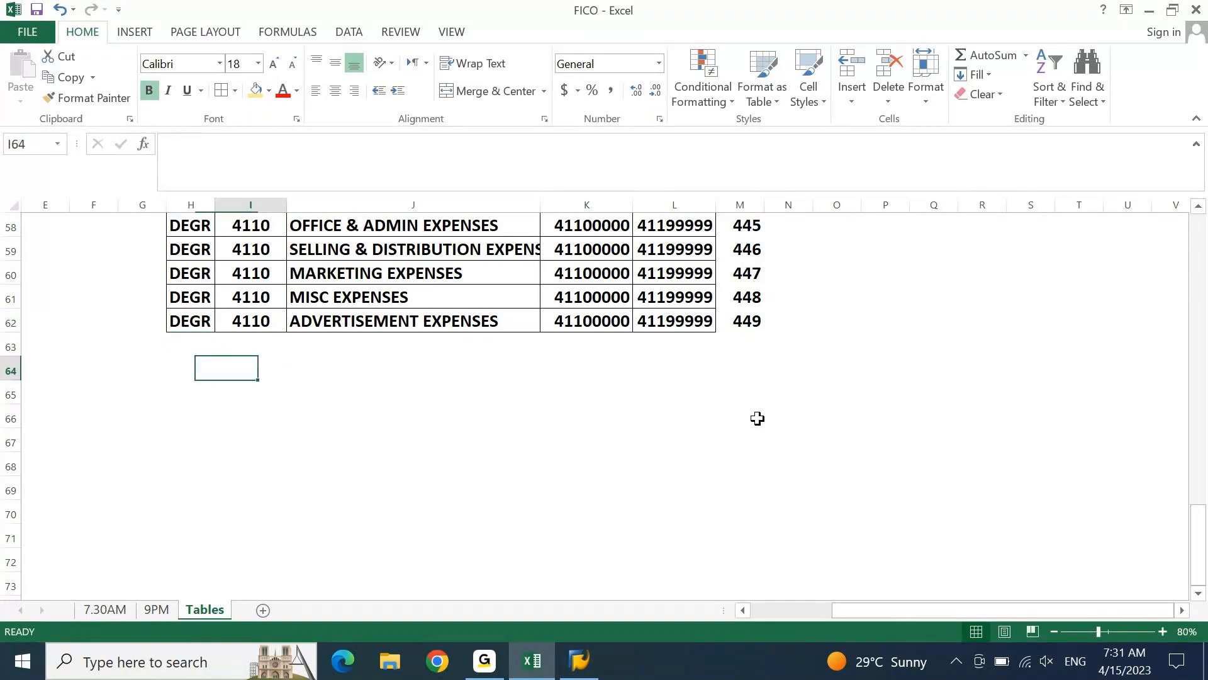
pyautogui.press('Right')
pyautogui.press('Right')
pyautogui.press('Right')
pyautogui.press('Left')
pyautogui.press('Left')
pyautogui.press('Left')
pyautogui.press('Left')
pyautogui.hotkey('shift', 'Right')
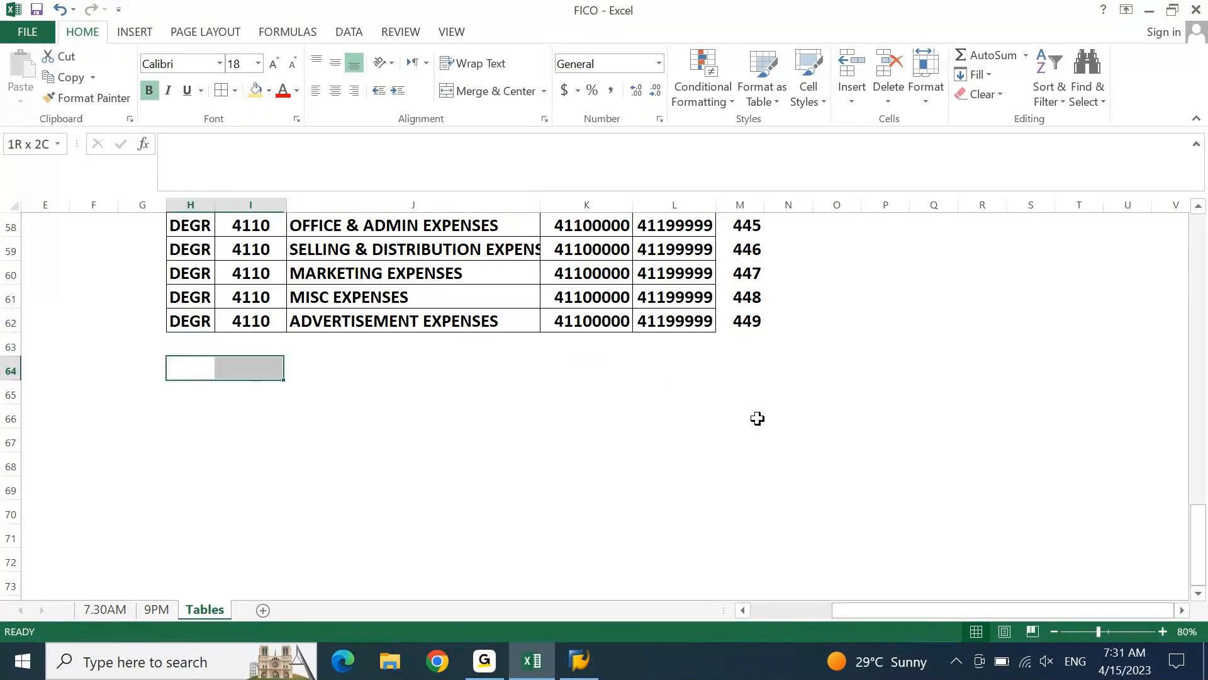
pyautogui.hotkey('shift', 'Right')
pyautogui.hotkey('shift', 'Right')
pyautogui.hotkey('shift', 'Right')
pyautogui.hotkey('shift', 'Right')
pyautogui.hotkey('shift', 'Down')
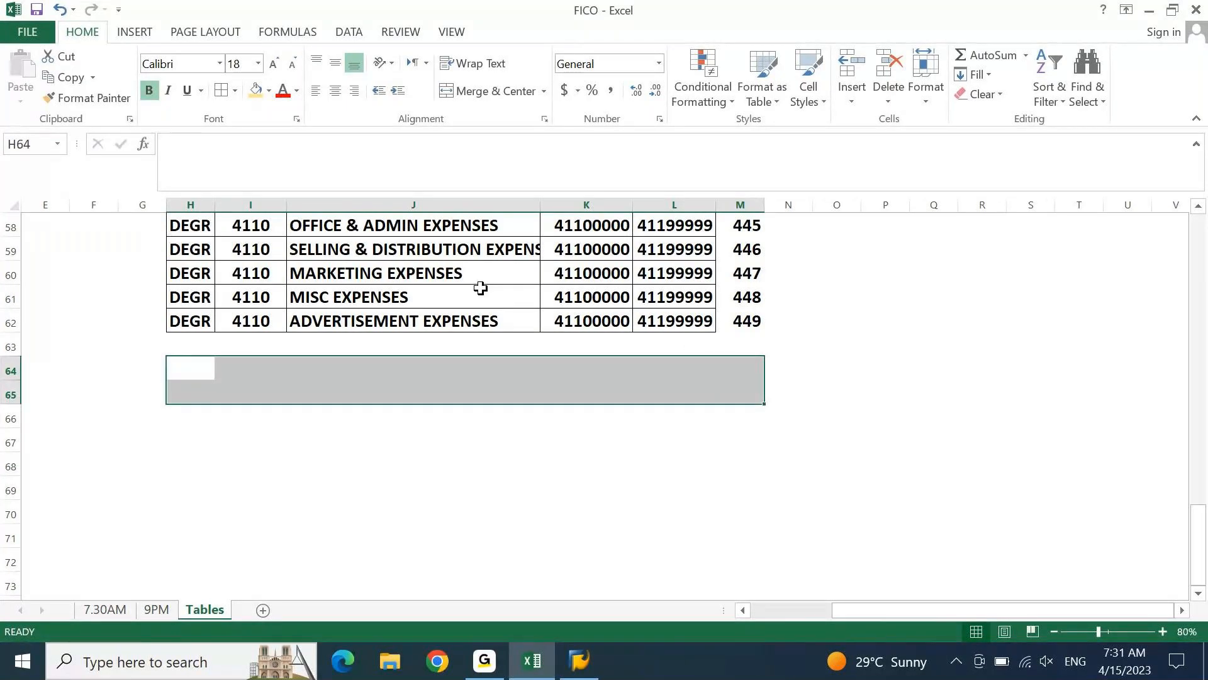
pyautogui.click(221, 90)
# Copy the DEGR entries from H61:H62 into H64:H65
pyautogui.press('Up')
pyautogui.press('Left')
pyautogui.press('Up')
pyautogui.press('Right')
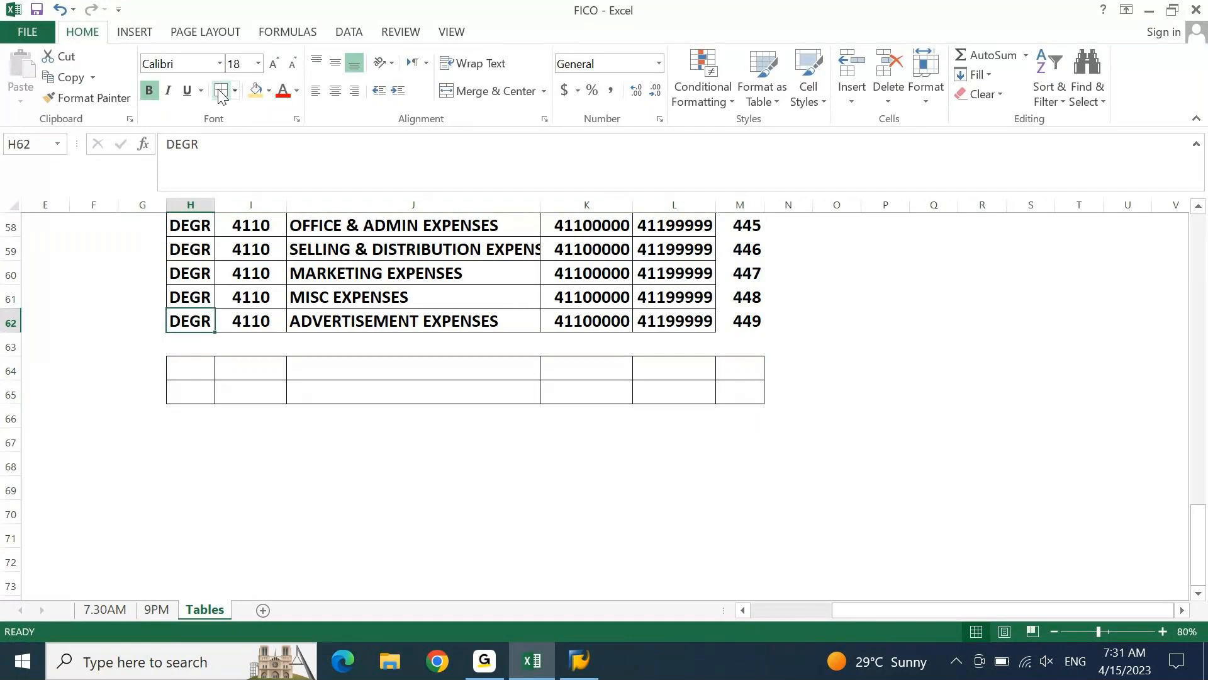
pyautogui.hotkey('shift', 'Up')
pyautogui.hotkey('ctrl', 'c')
pyautogui.press('Down')
pyautogui.press('Down')
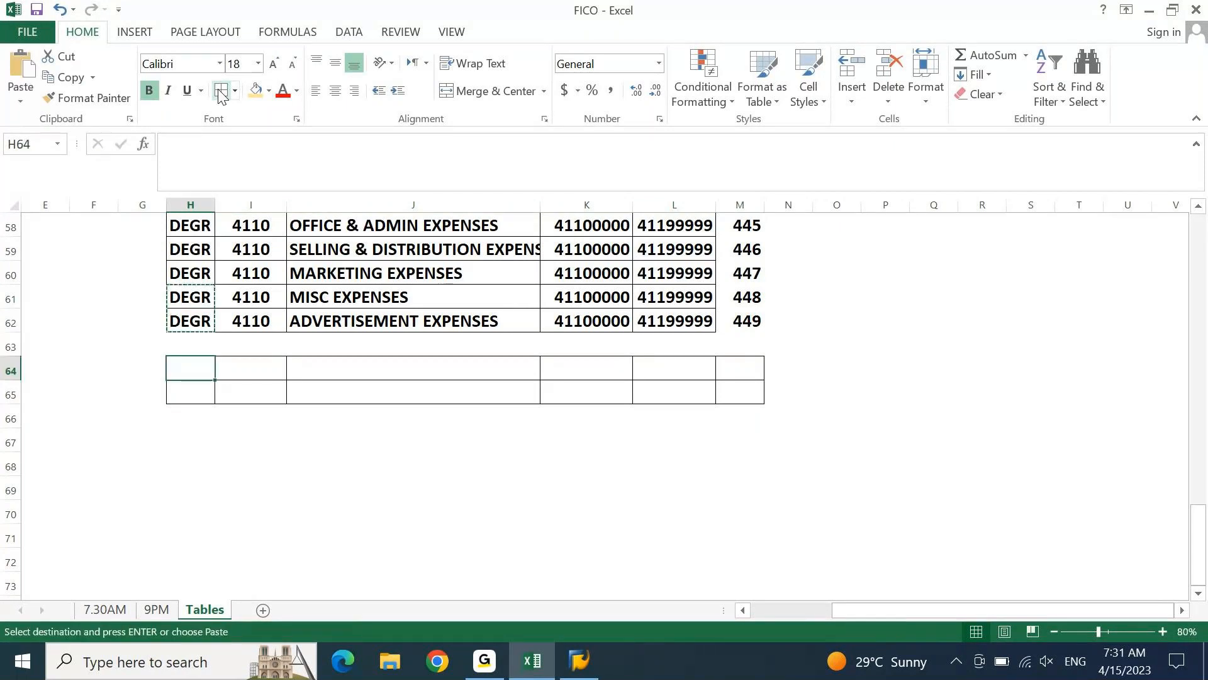
pyautogui.press('Return')
# Enter SECONDARY COST as the group name in cell J64
pyautogui.press('Right')
pyautogui.press('Right')
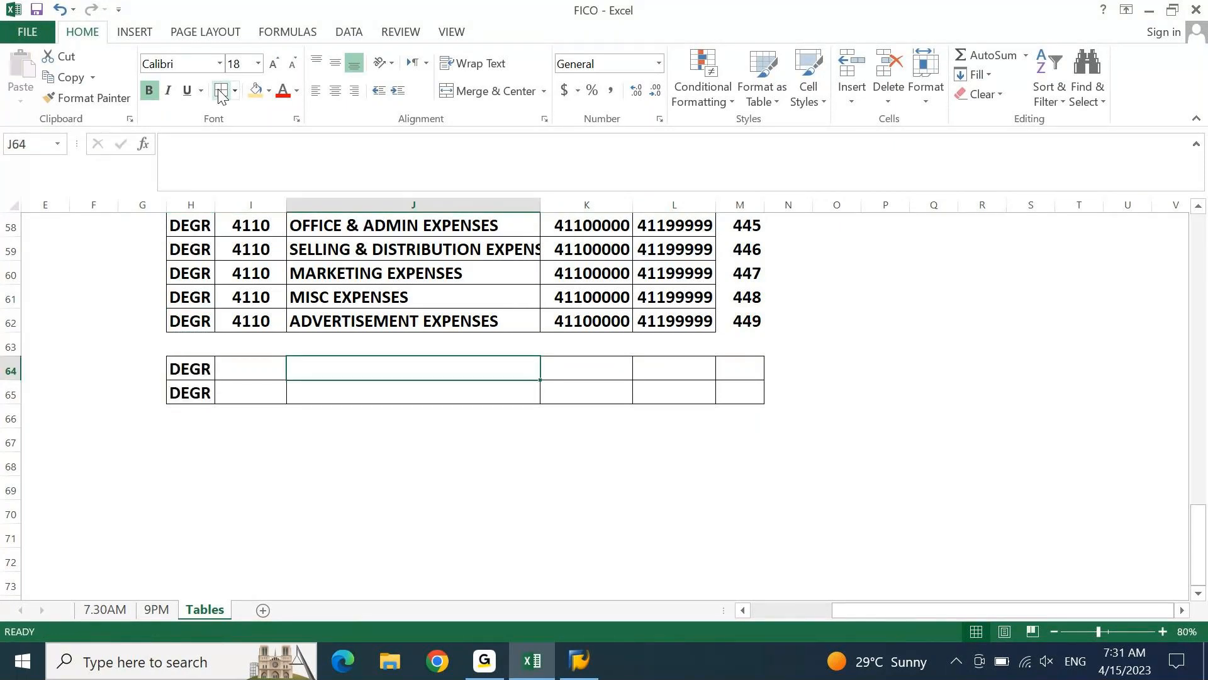
pyautogui.write('se')
pyautogui.press('BackSpace')
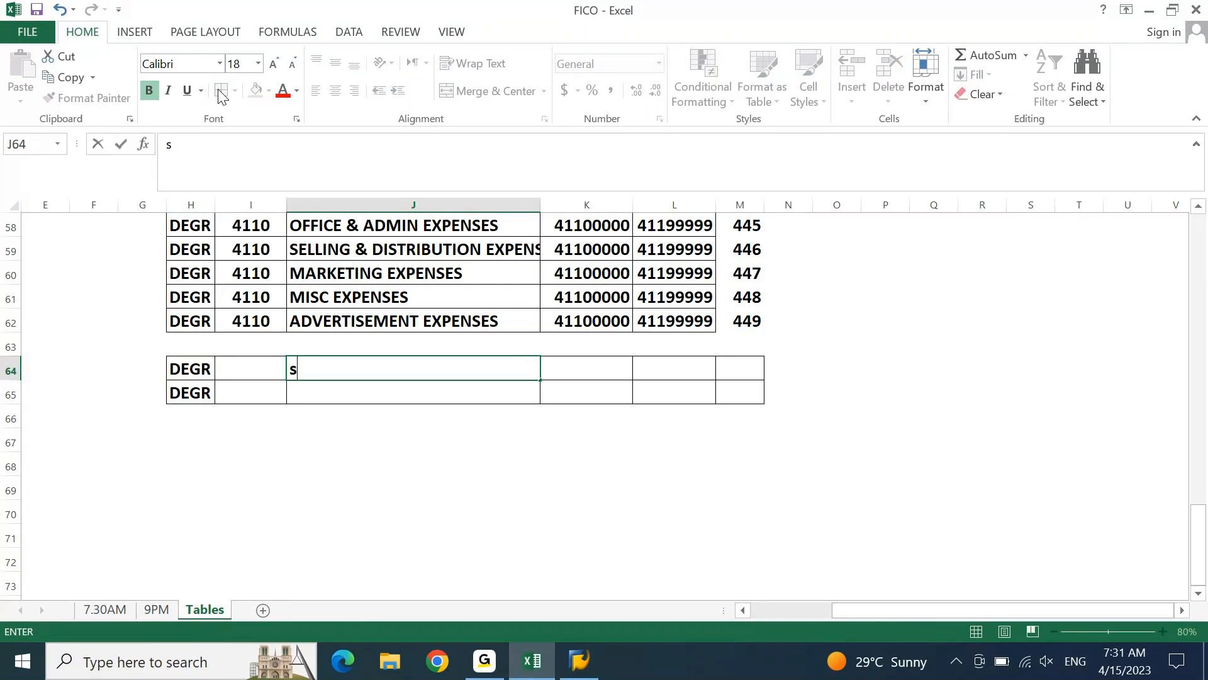
pyautogui.press('BackSpace')
pyautogui.write('SECONDARY')
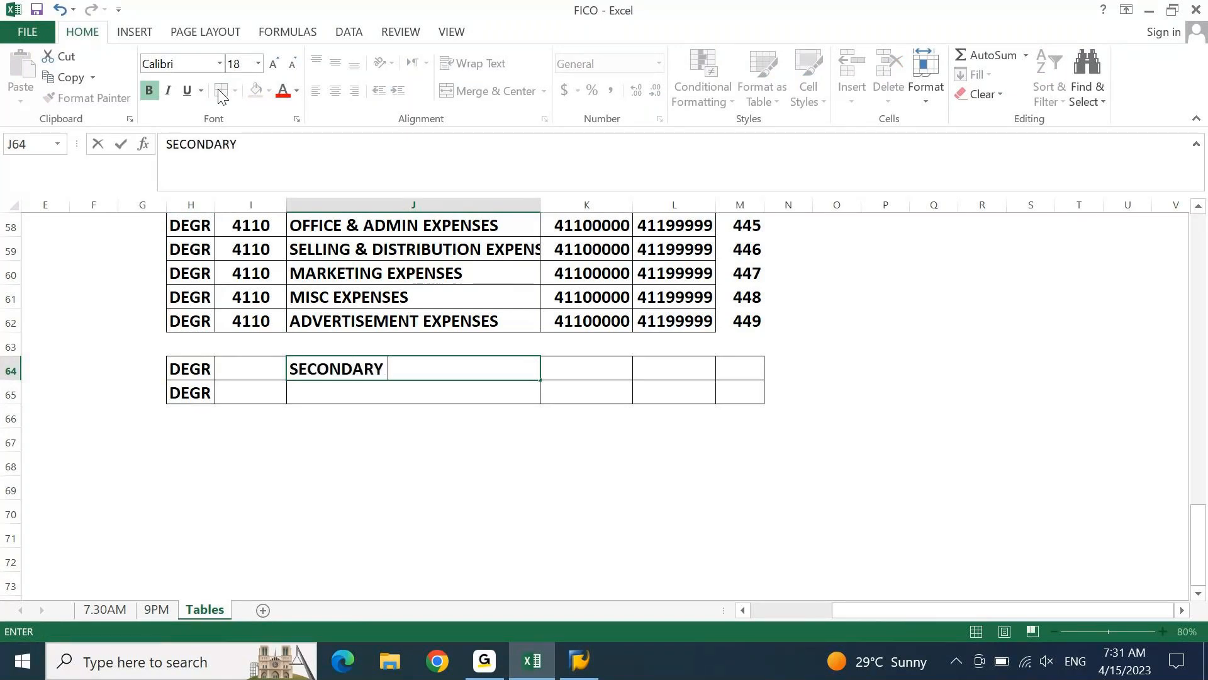
pyautogui.write(' COST')
pyautogui.press('Return')
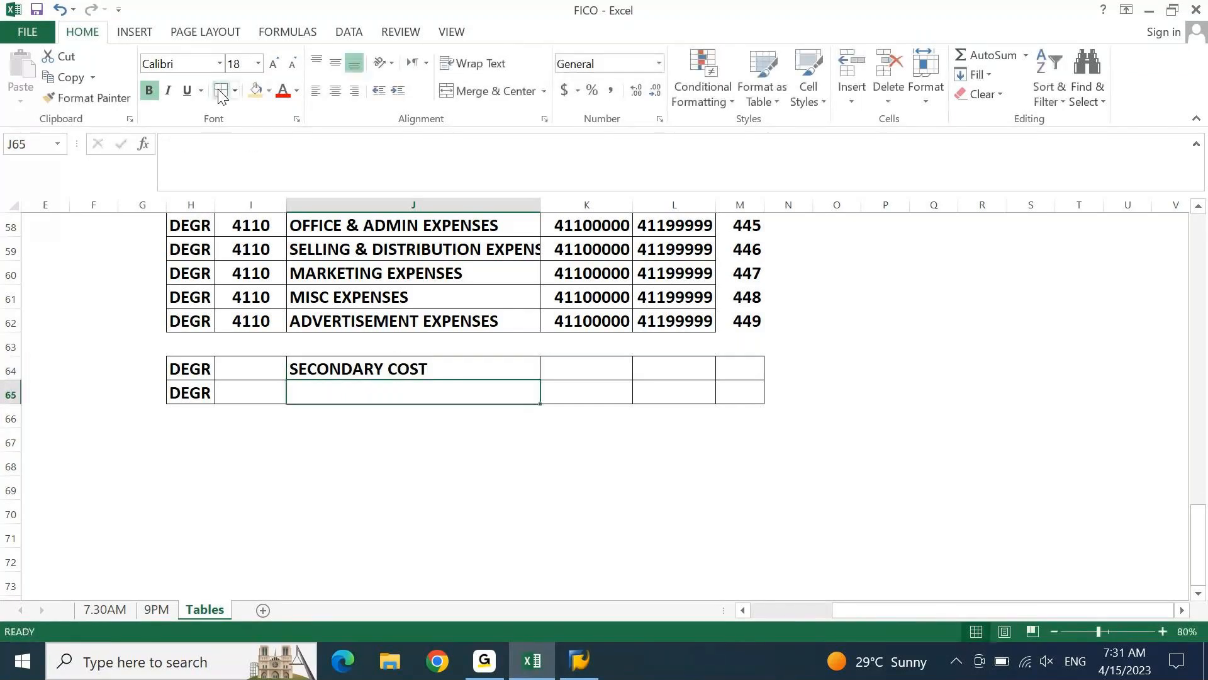
# Enter TAKEOVER ACCOUNTS as the group name in cell J65
pyautogui.write('T')
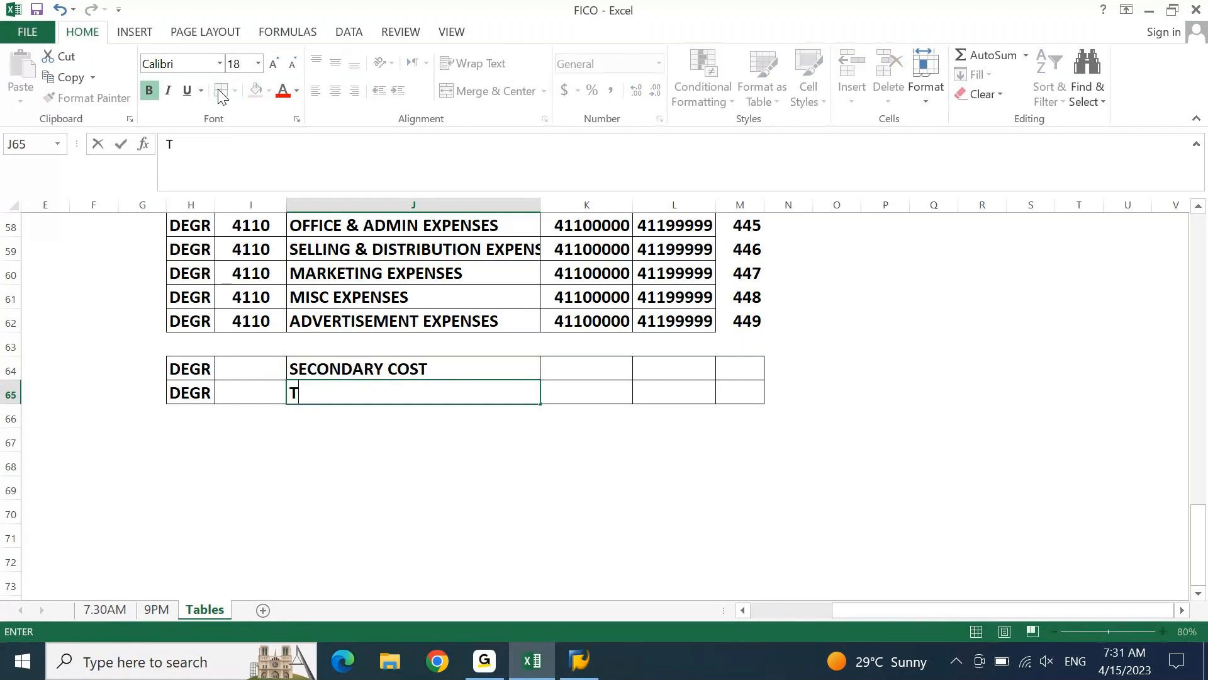
pyautogui.write('AKEIV')
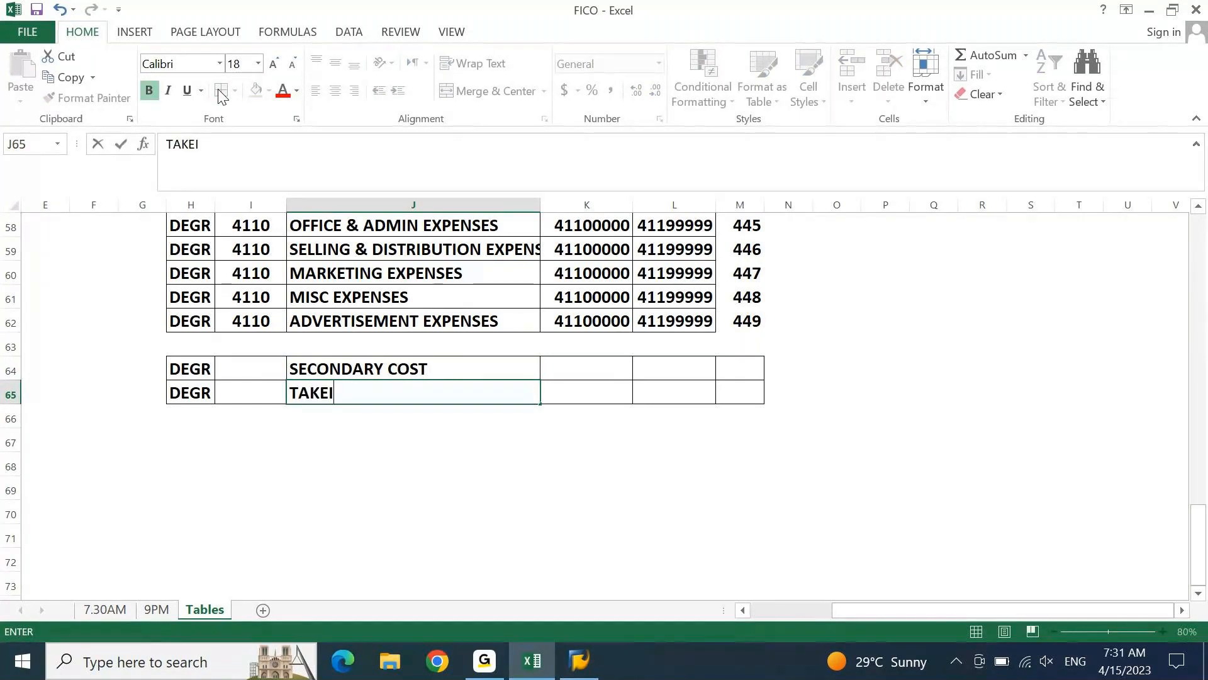
pyautogui.write('R')
pyautogui.press('BackSpace')
pyautogui.press('BackSpace')
pyautogui.press('BackSpace')
pyautogui.write('OVER ACCOUNTS')
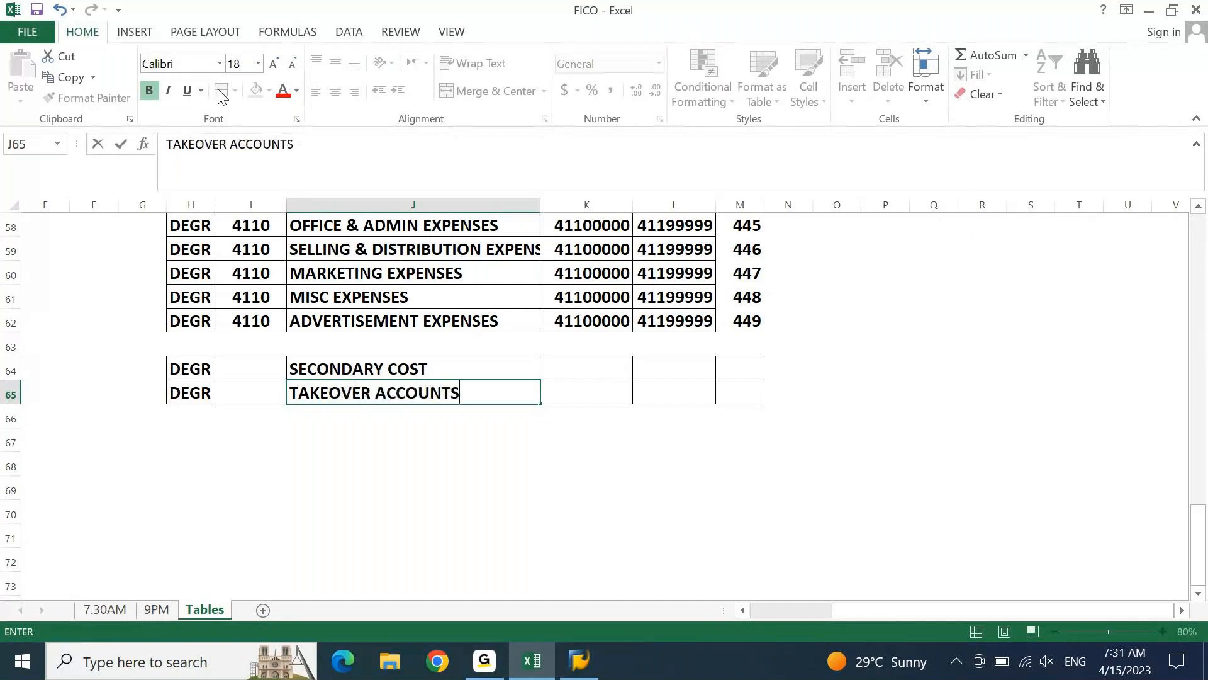
pyautogui.press('Return')
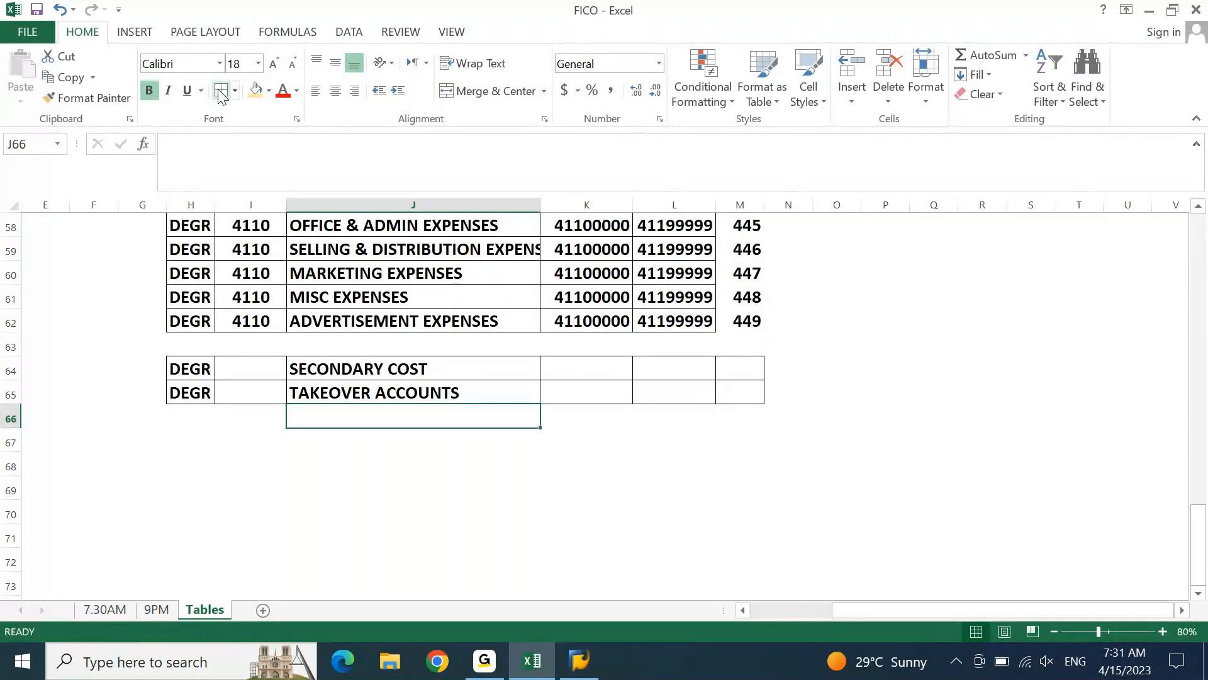
# Enter 5 in cells K64 and L64 and the number prefix 51 in M64 for the SECONDARY COST row
pyautogui.press('Up')
pyautogui.press('Up')
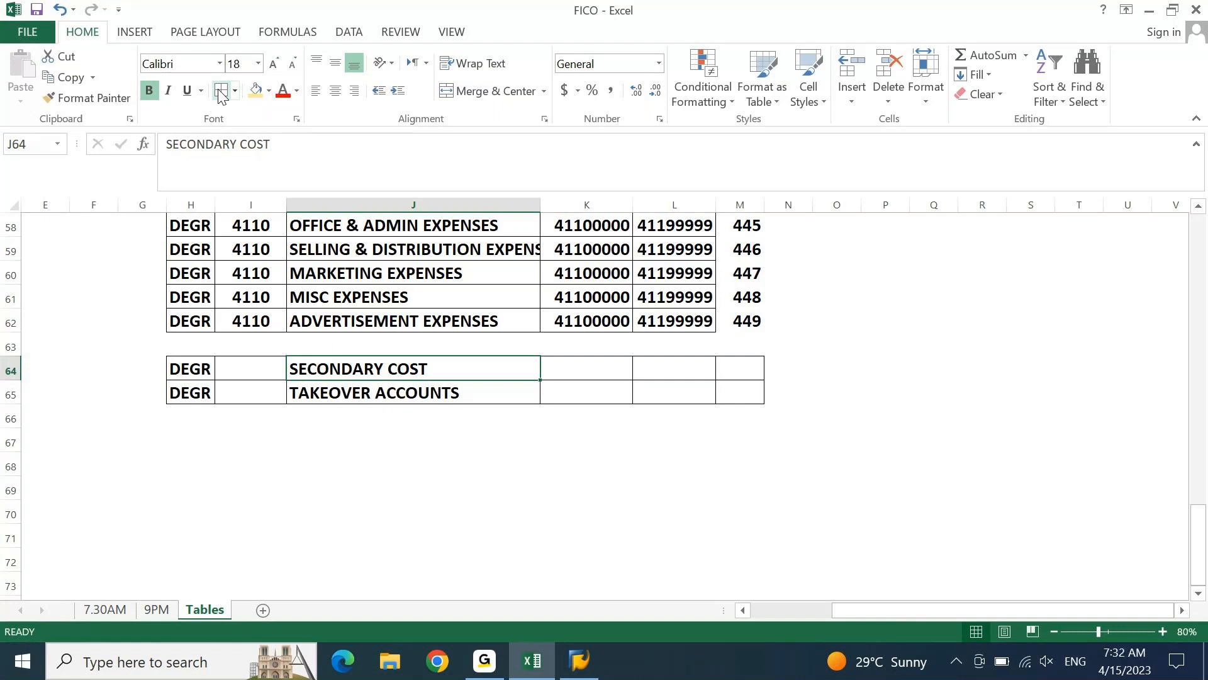
pyautogui.press('Right')
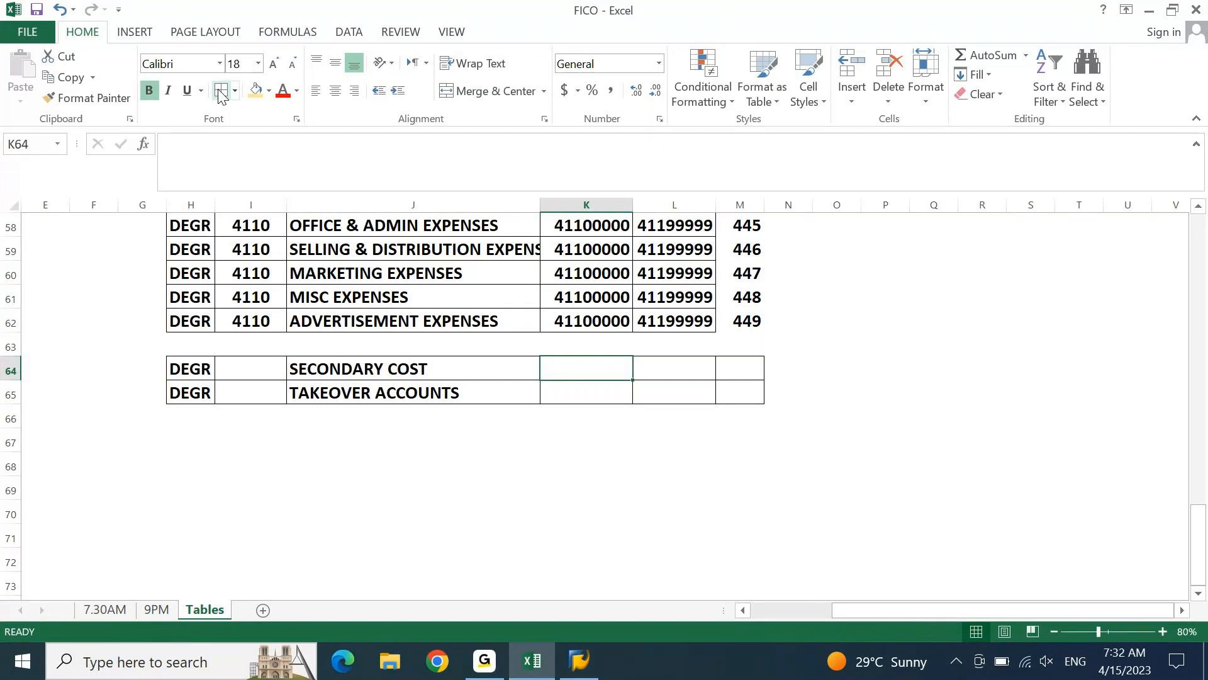
pyautogui.write('5')
pyautogui.press('Tab')
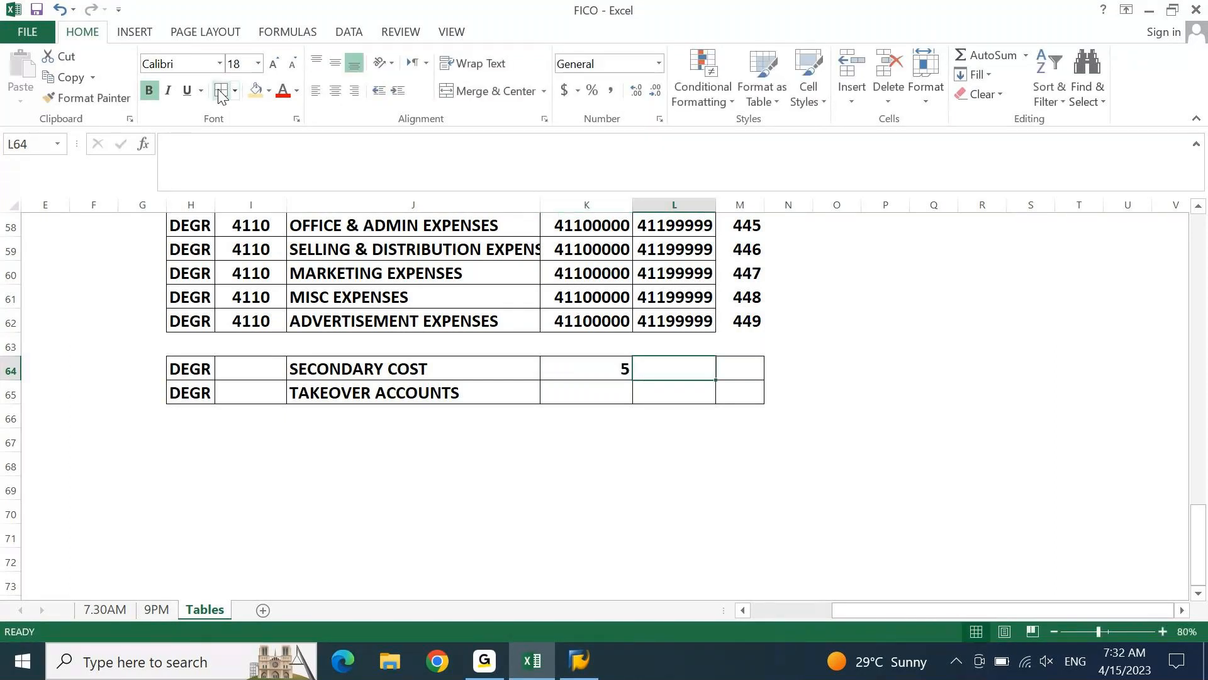
pyautogui.write('51')
pyautogui.press('Tab')
pyautogui.write('51')
# Set the SECONDARY COST account range to 51000000 in K64 and 51999999 in L64
pyautogui.press('Left')
pyautogui.press('Left')
pyautogui.press('F2')
pyautogui.write('100')
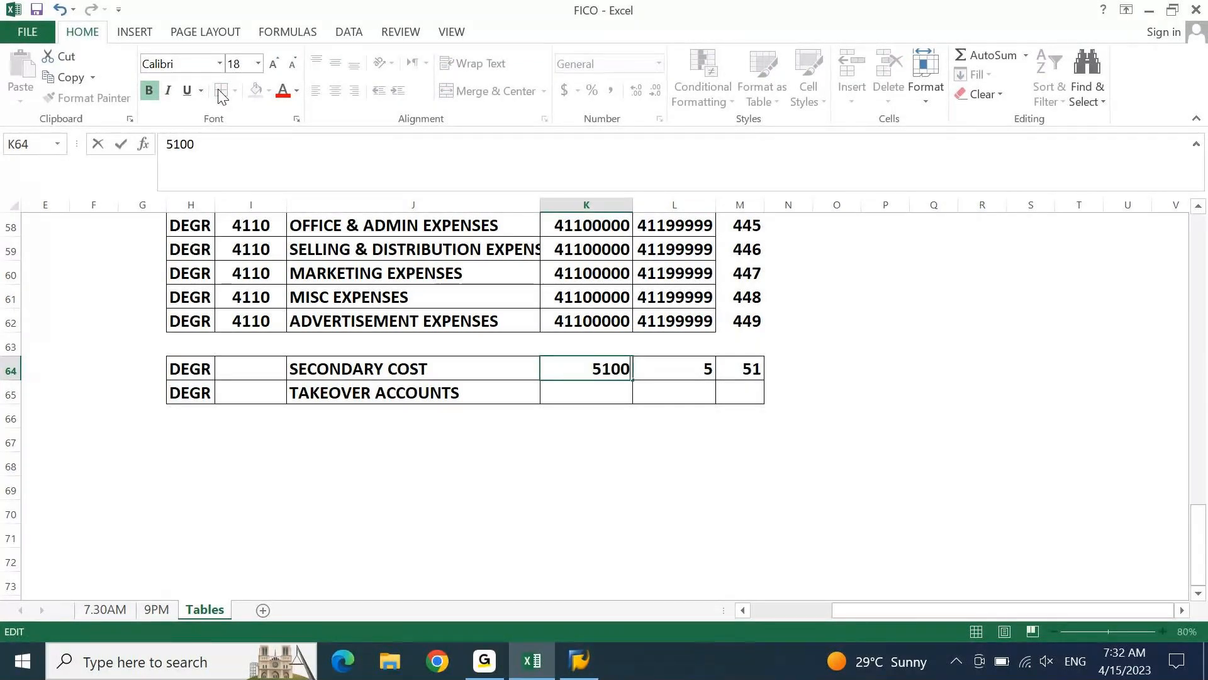
pyautogui.write('0000')
pyautogui.press('Tab')
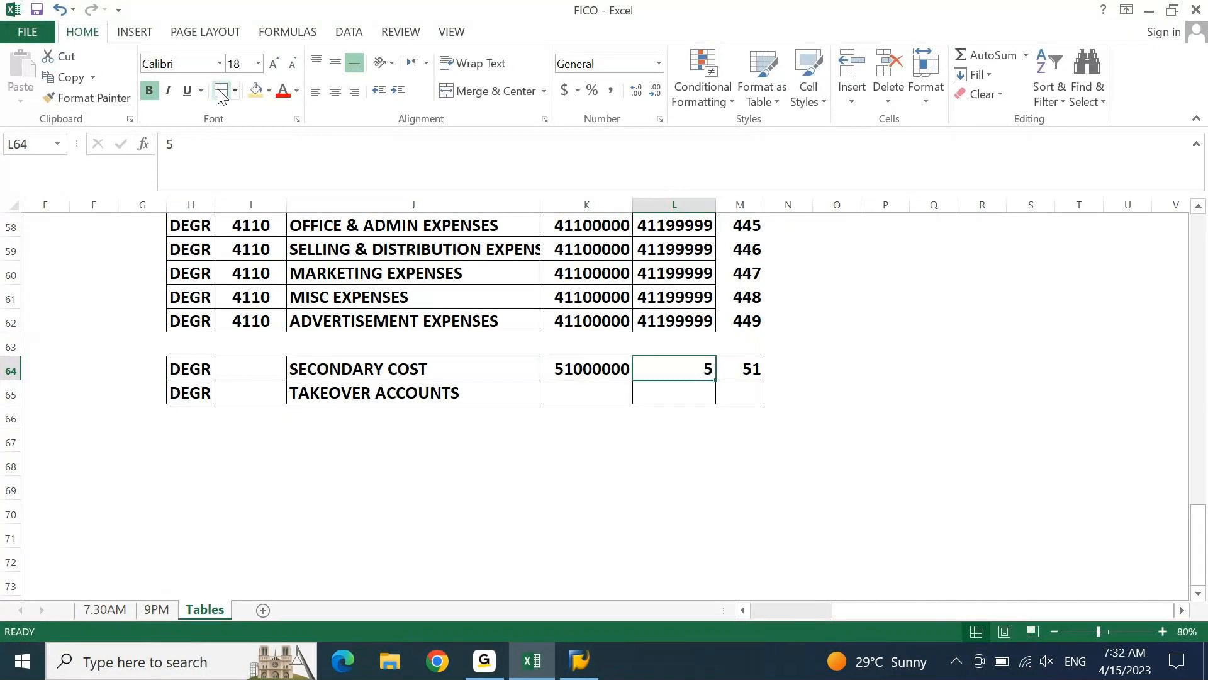
pyautogui.write('51999999')
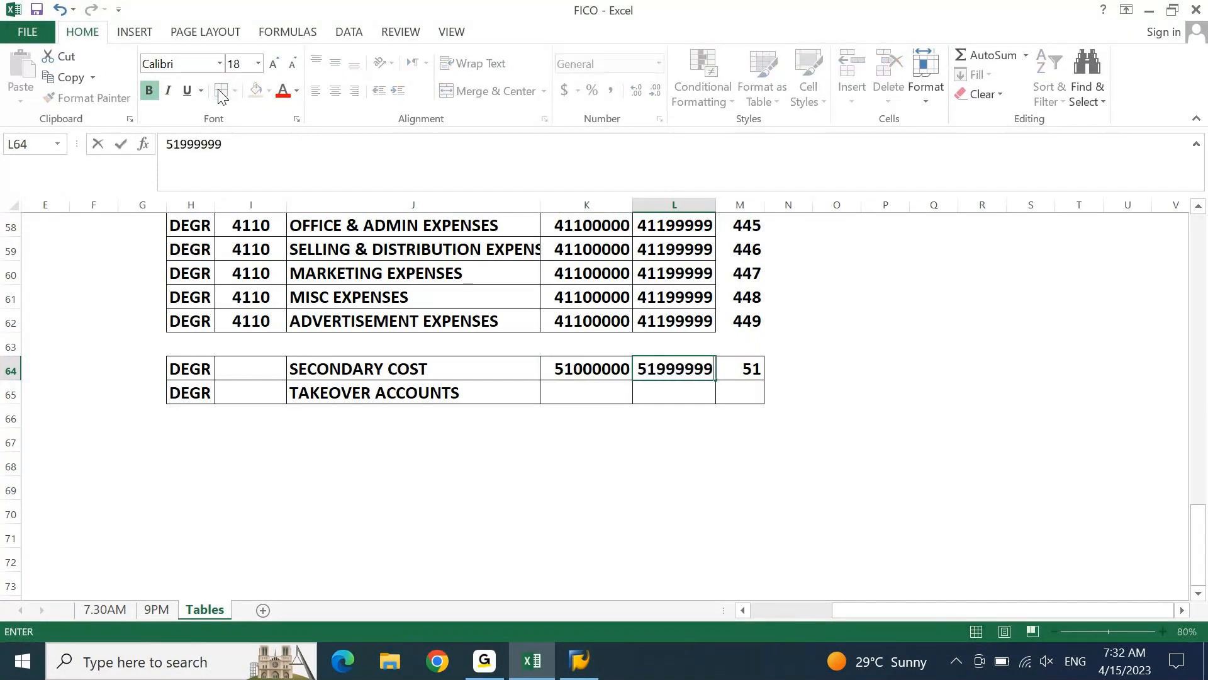
pyautogui.press('Return')
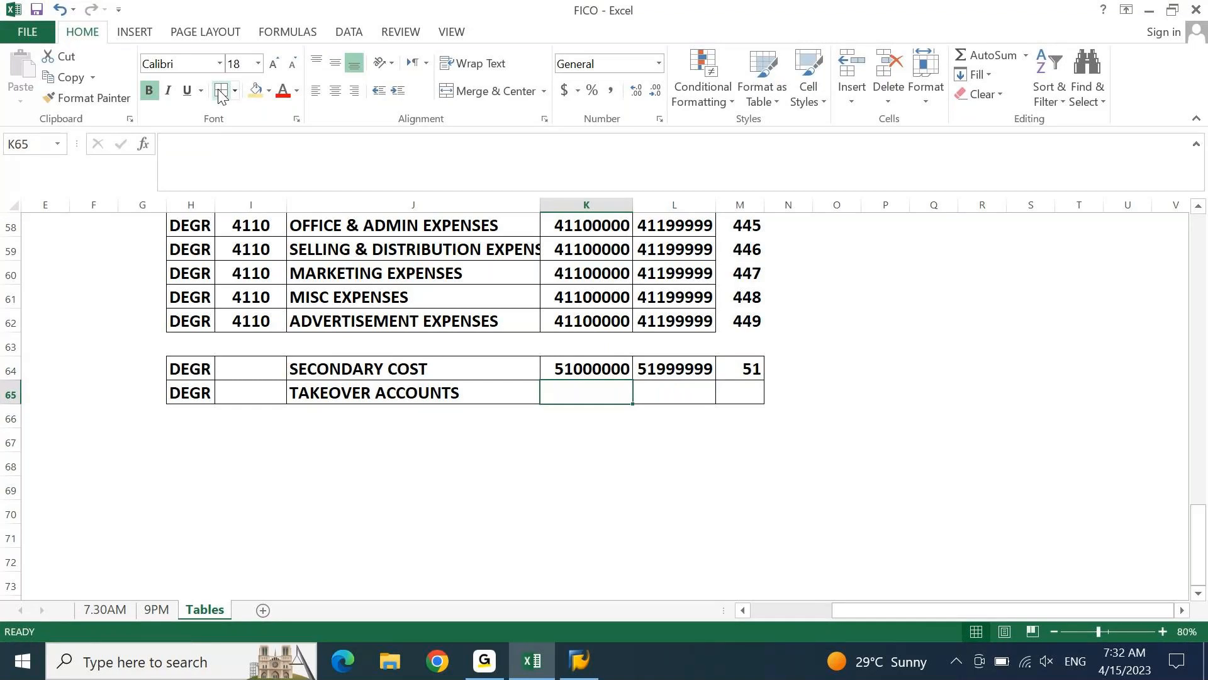
# Enter the number prefix 81 in cell M65 for the TAKEOVER ACCOUNTS row
pyautogui.press('Tab')
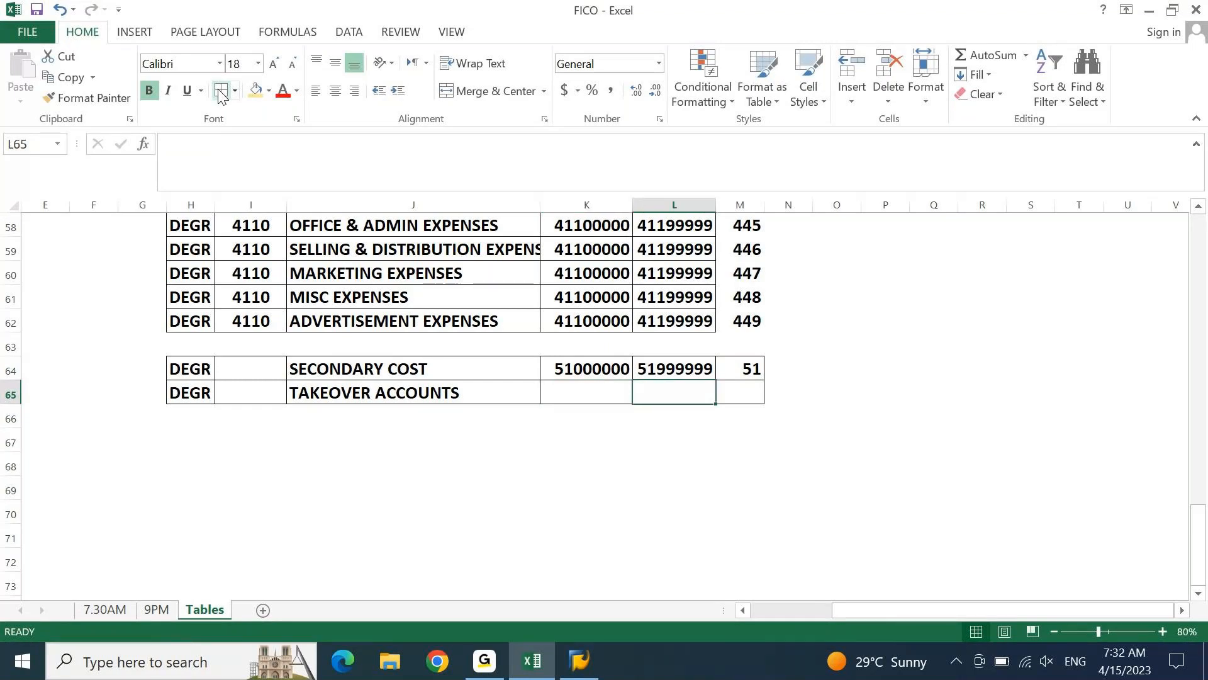
pyautogui.press('Tab')
pyautogui.write('91')
pyautogui.press('BackSpace')
pyautogui.press('BackSpace')
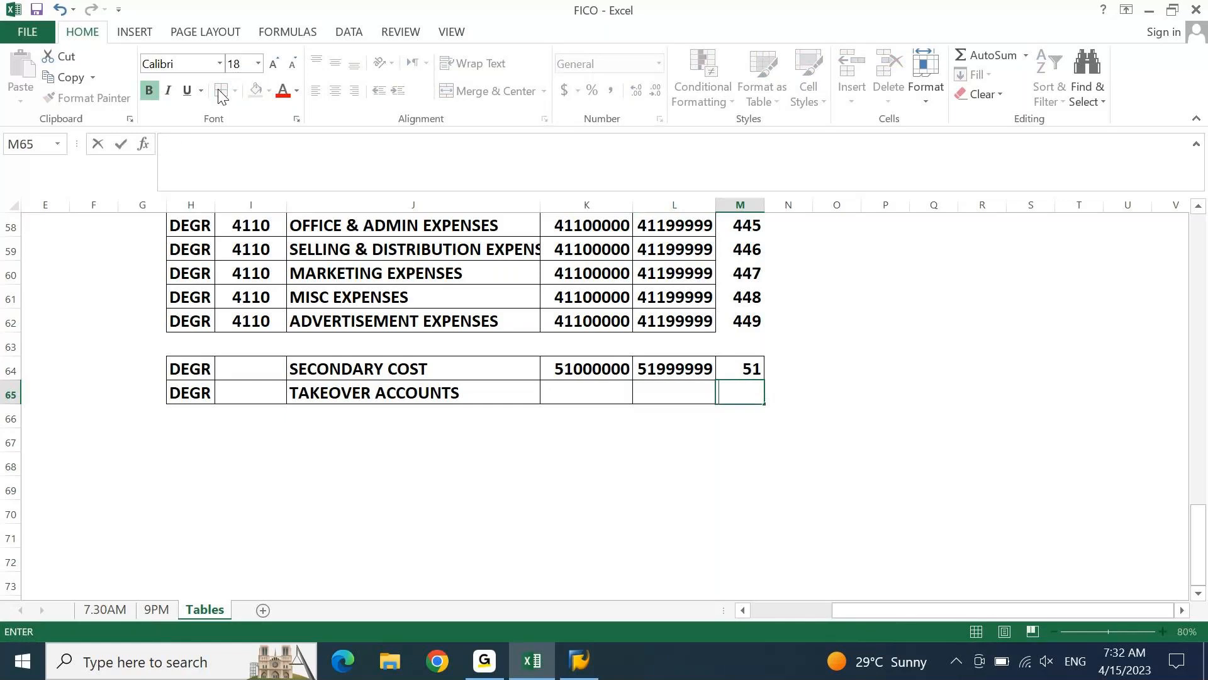
pyautogui.write('81')
pyautogui.press('Return')
# Fill the starting account number from K64 down into K65 and change it to 81000000
pyautogui.press('Up')
pyautogui.press('Left')
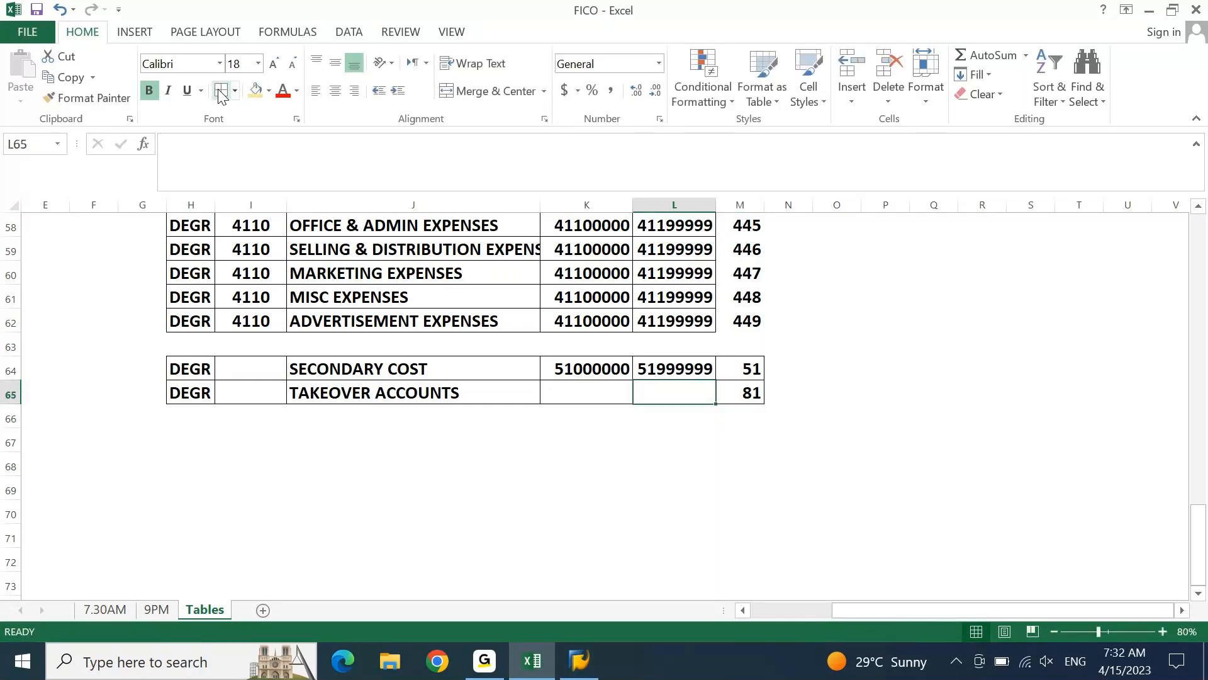
pyautogui.press('Left')
pyautogui.hotkey('ctrl', 'd')
pyautogui.press('F2')
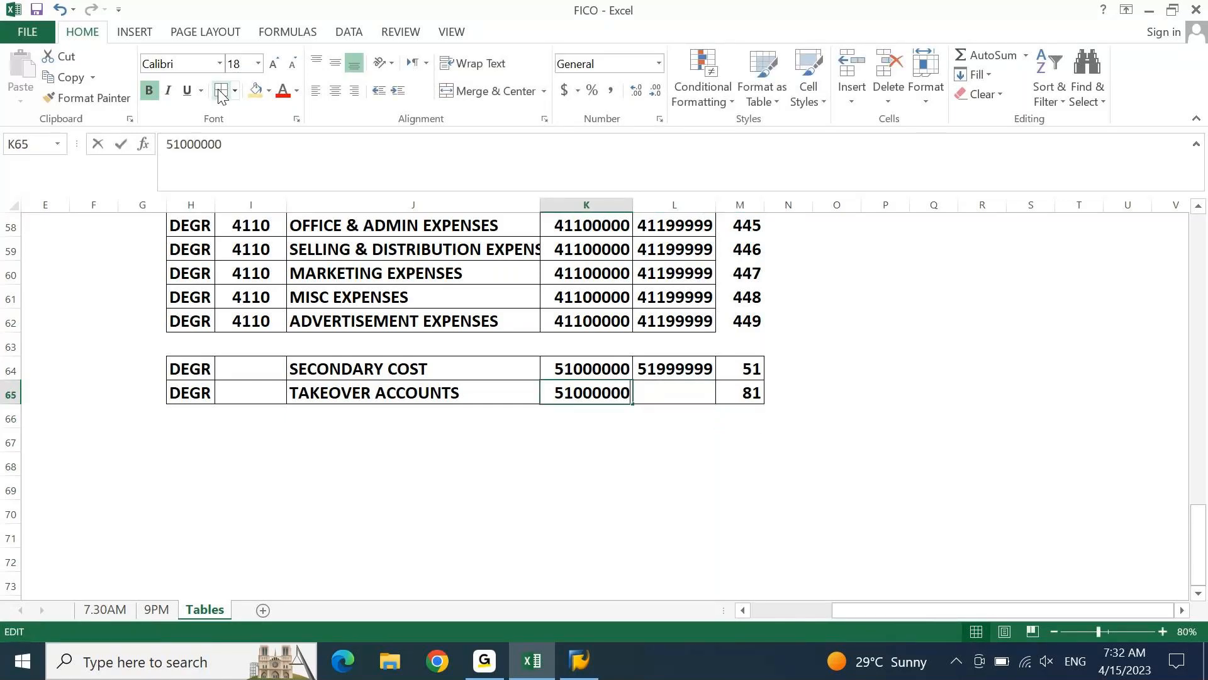
pyautogui.press('Home')
pyautogui.hotkey('shift', 'Right')
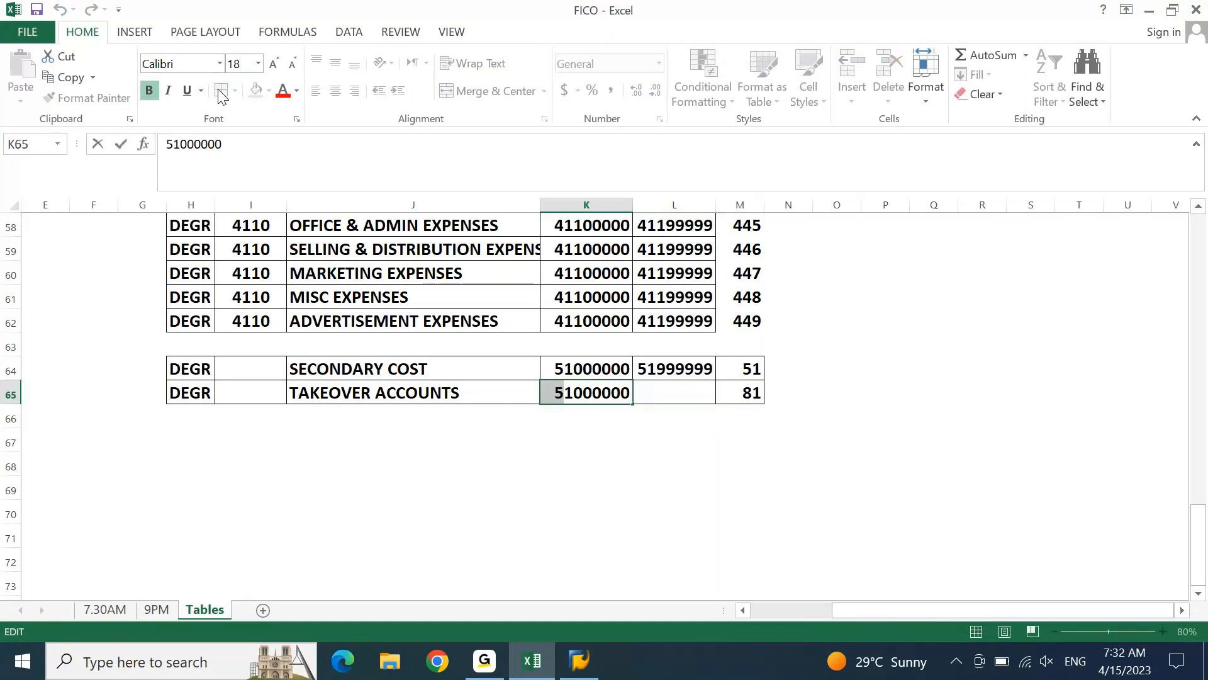
pyautogui.write('8')
pyautogui.press('Tab')
# Set the TAKEOVER ACCOUNTS ending account number in cell L65 to 81999999
pyautogui.press('F2')
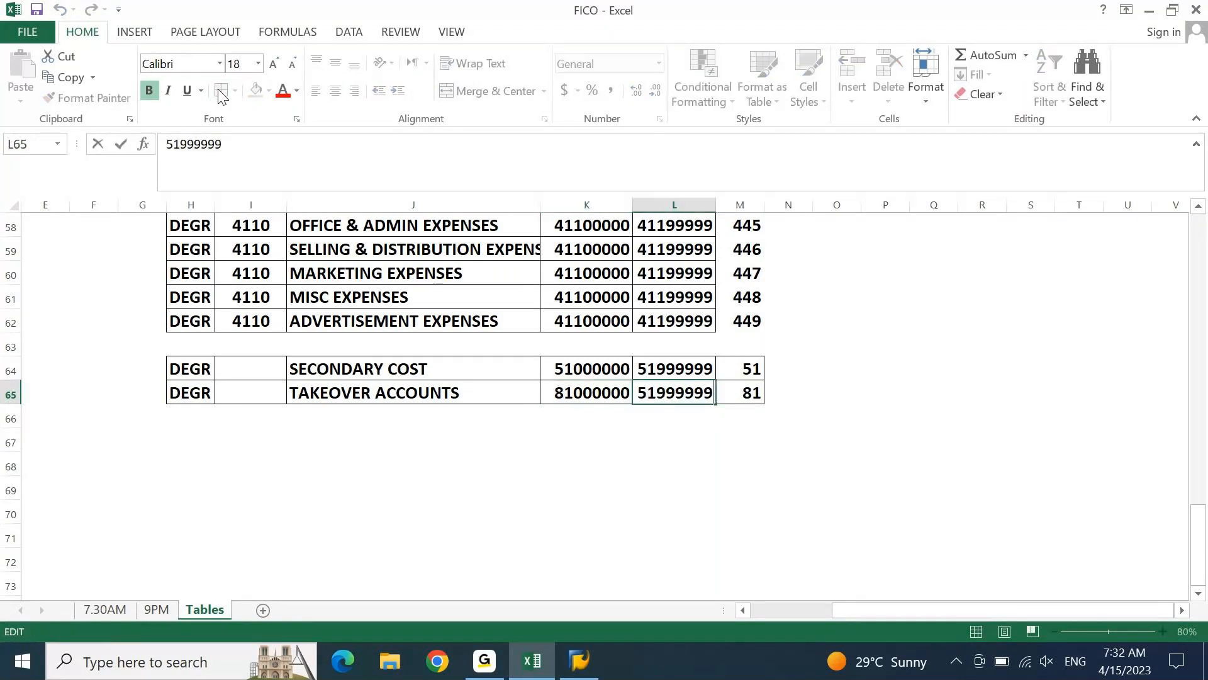
pyautogui.press('Home')
pyautogui.hotkey('shift', 'Right')
pyautogui.write('8')
pyautogui.press('Return')
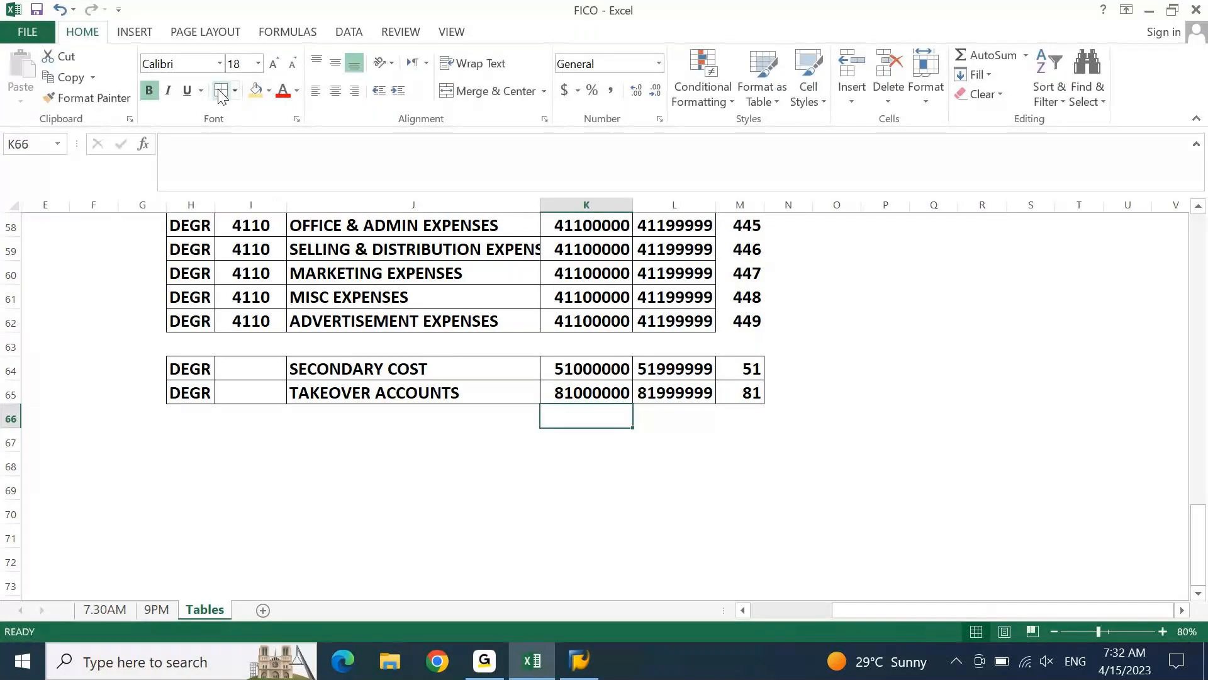
# Enter the account group codes 5100 in I64 and 8100 in I65
pyautogui.press('Up')
pyautogui.press('Up')
pyautogui.press('Left')
pyautogui.press('Left')
pyautogui.press('Left')
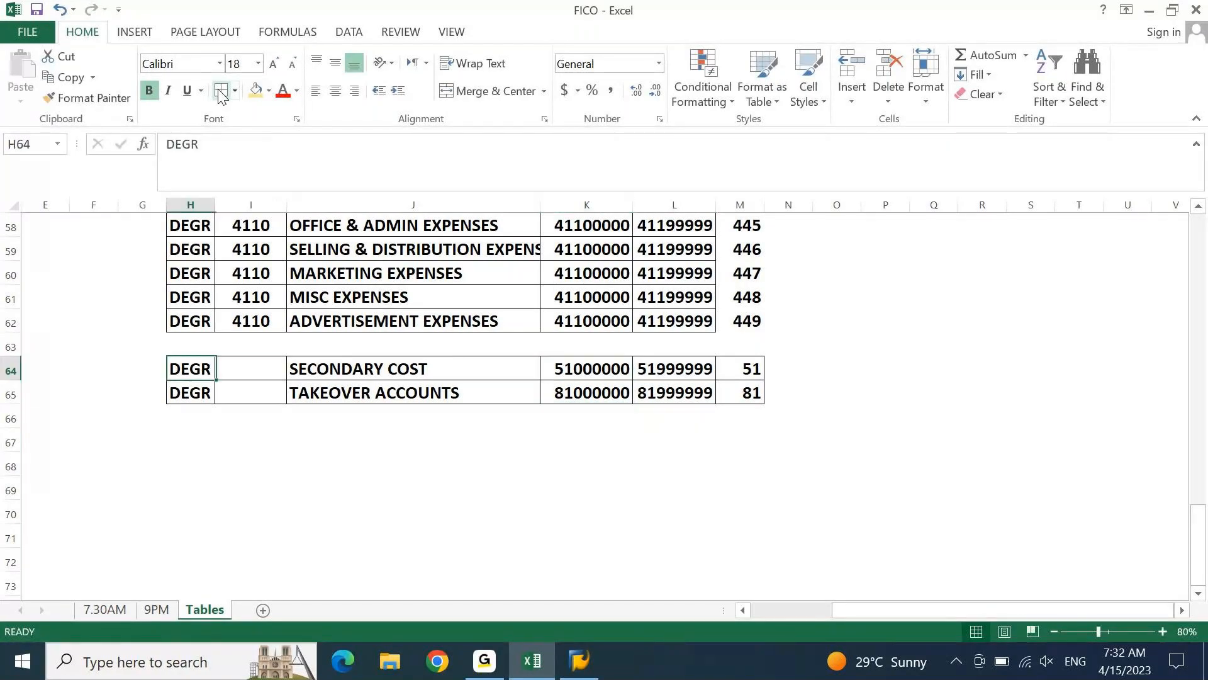
pyautogui.press('Right')
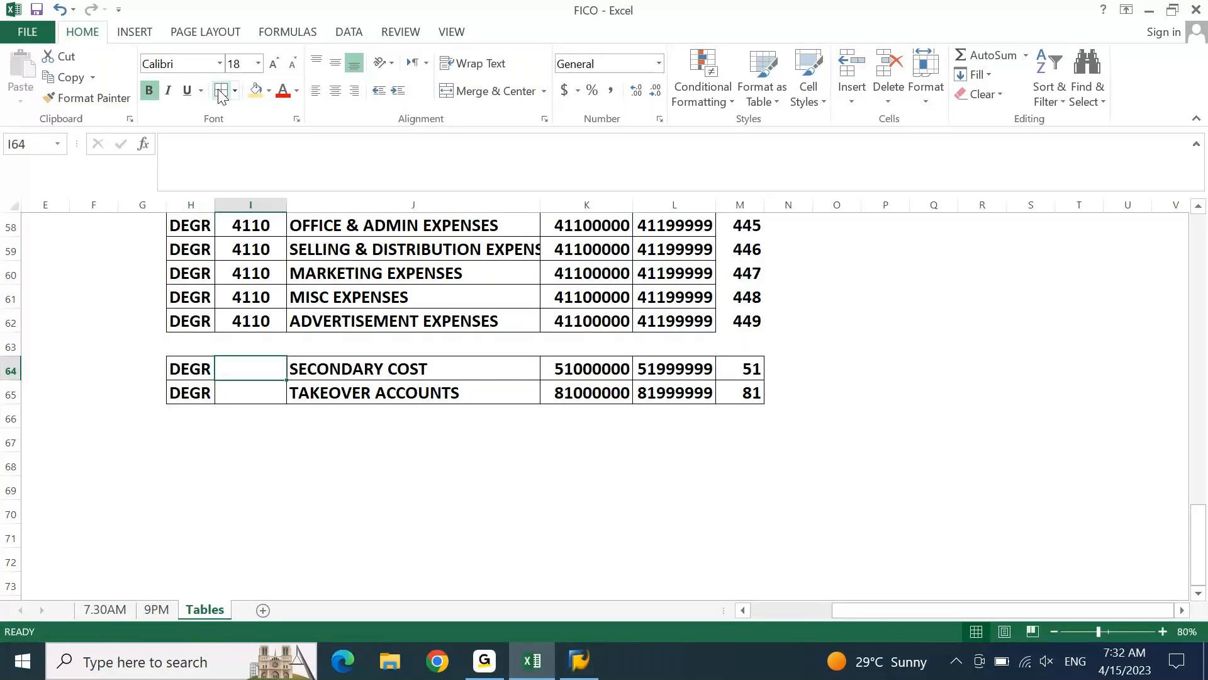
pyautogui.write('5100')
pyautogui.press('Return')
pyautogui.write('8100')
pyautogui.press('Return')
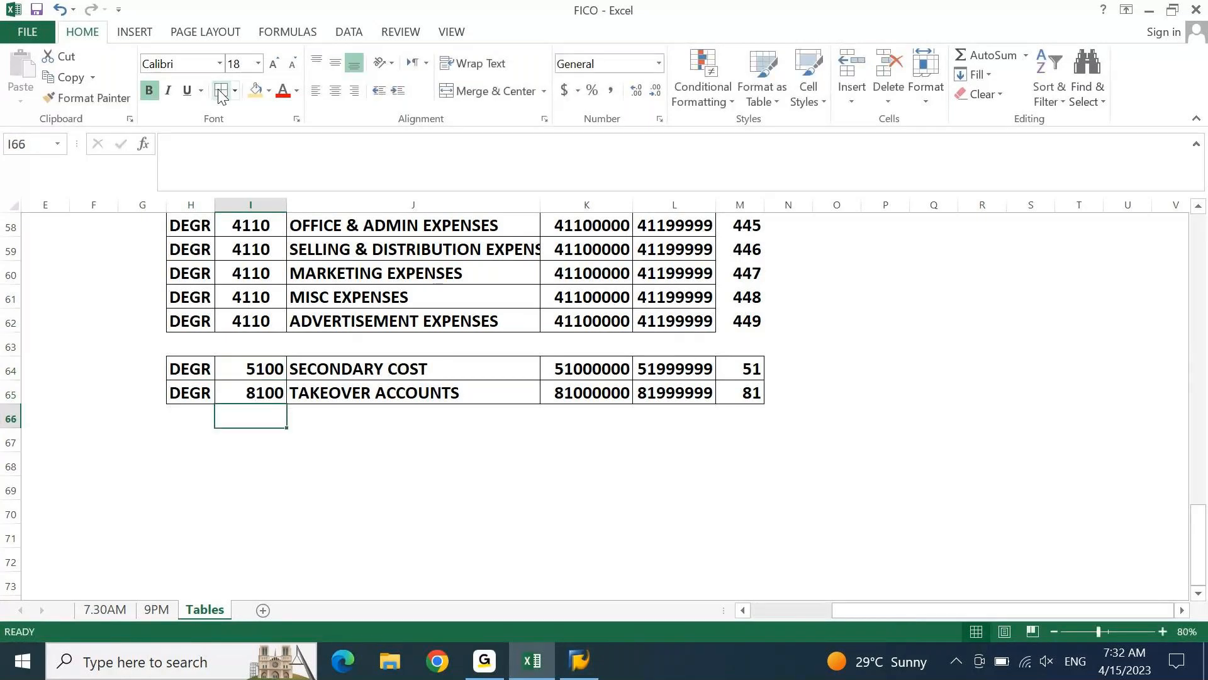
# Center the account group codes in cells I64:I65
pyautogui.press('Up')
pyautogui.hotkey('shift', 'Up')
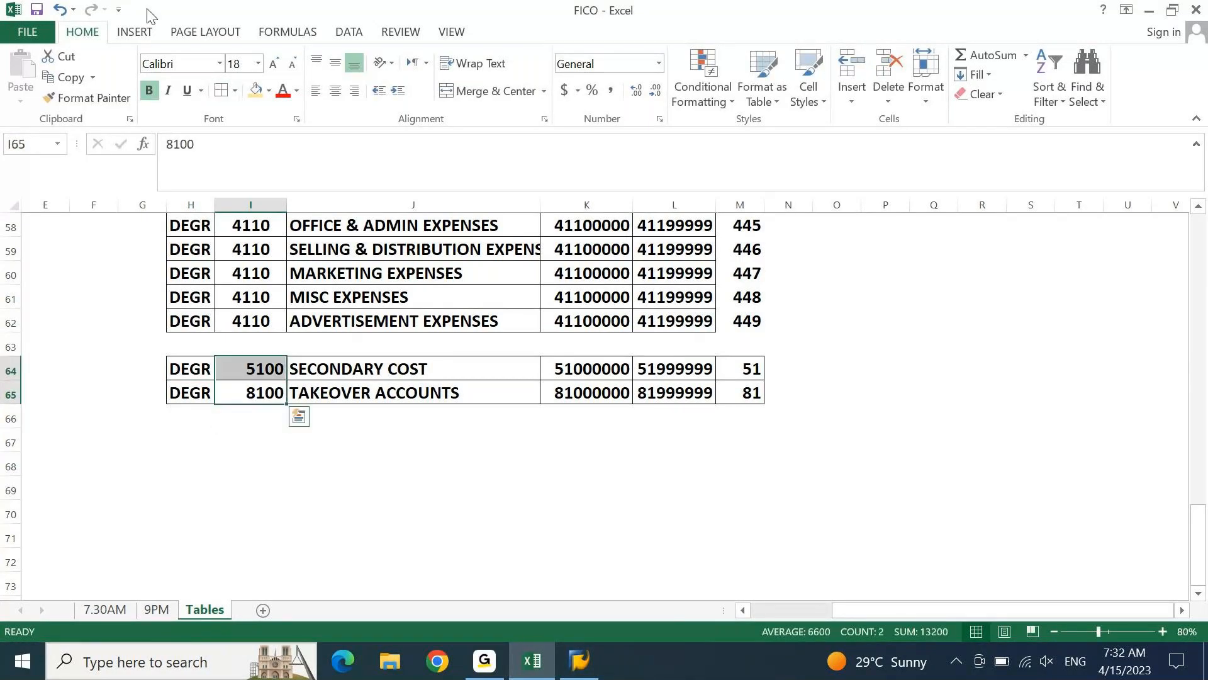
pyautogui.click(335, 92)
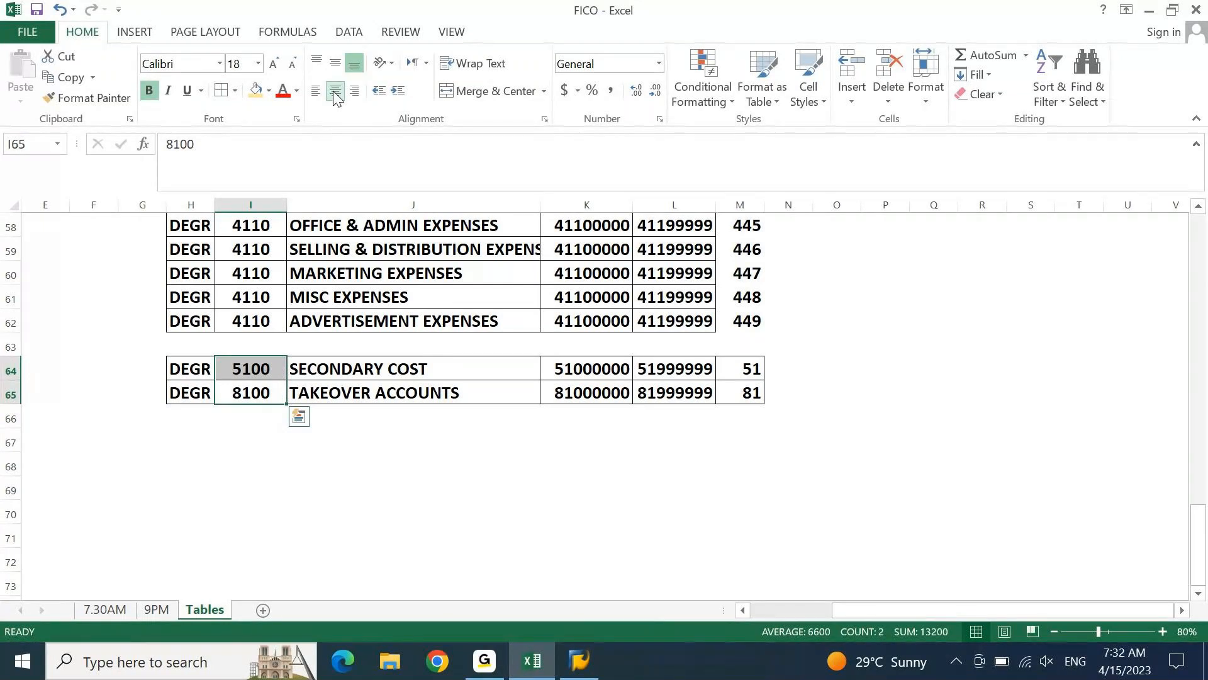
# Review the account groups table up to its header, examining the A/C GRP and FROM A/C columns
pyautogui.press('Up')
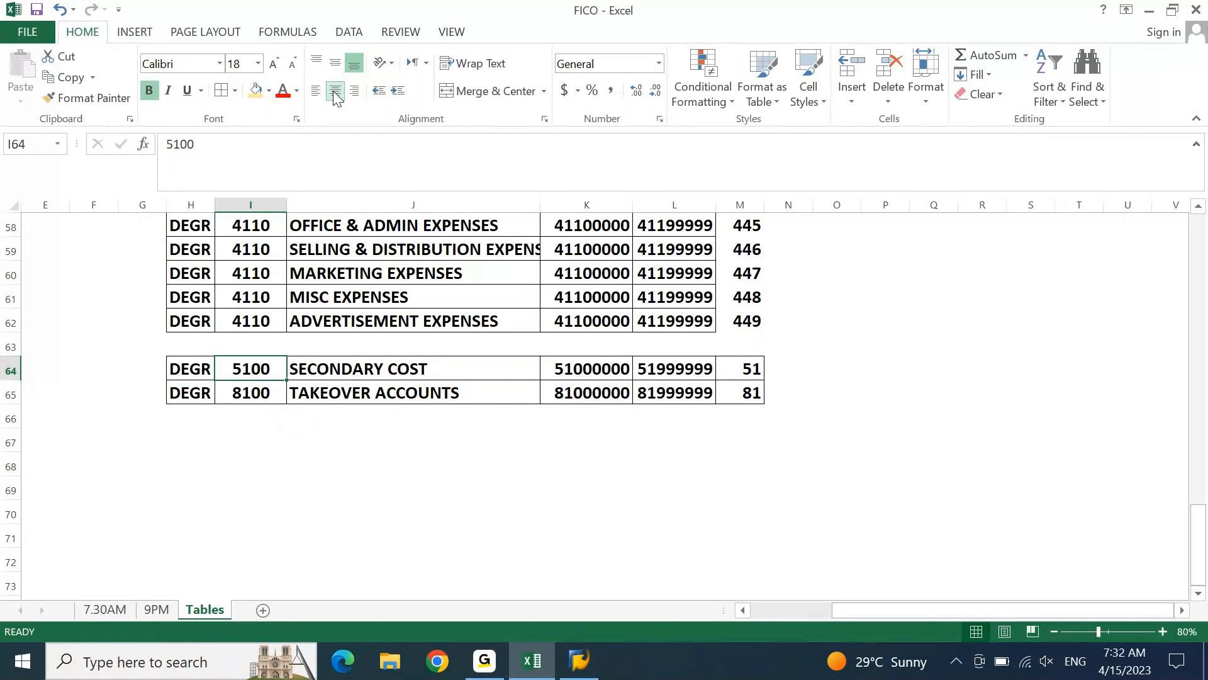
pyautogui.hotkey('ctrl', 'Up')
pyautogui.hotkey('ctrl', 'Up')
pyautogui.hotkey('ctrl', 'Up')
pyautogui.hotkey('ctrl', 'Up')
pyautogui.hotkey('ctrl', 'Up')
pyautogui.hotkey('ctrl', 'Up')
pyautogui.hotkey('ctrl', 'Up')
pyautogui.hotkey('ctrl', 'space')
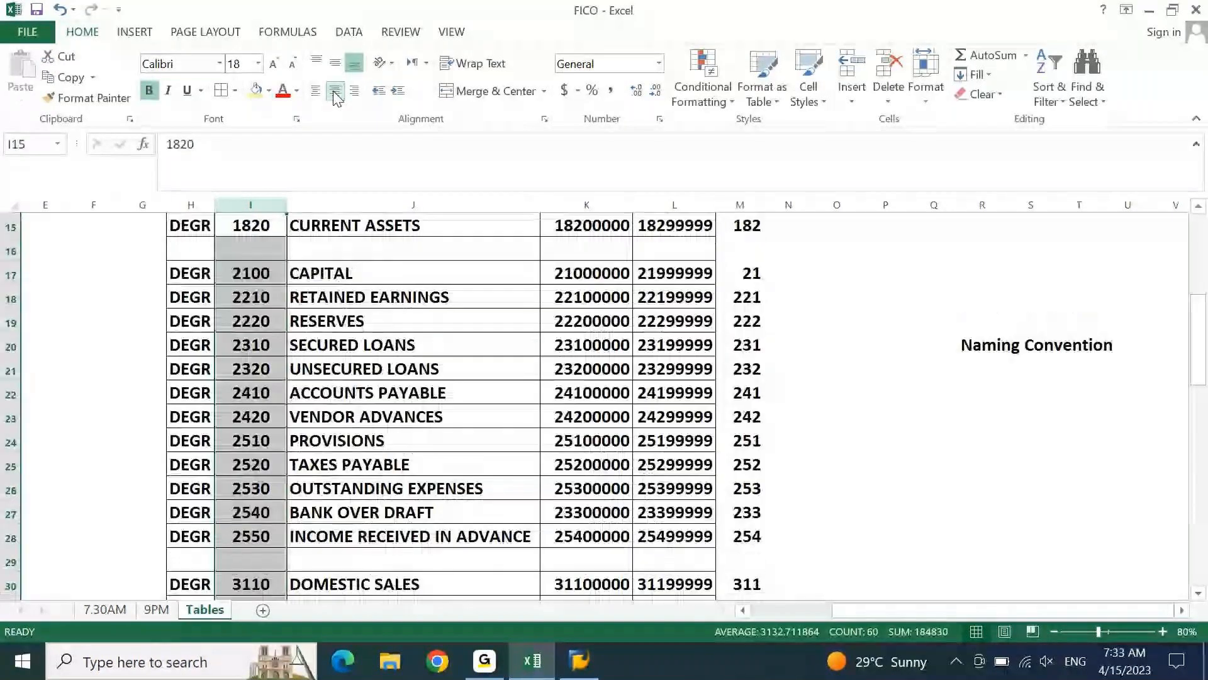
pyautogui.hotkey('ctrl', 'Up')
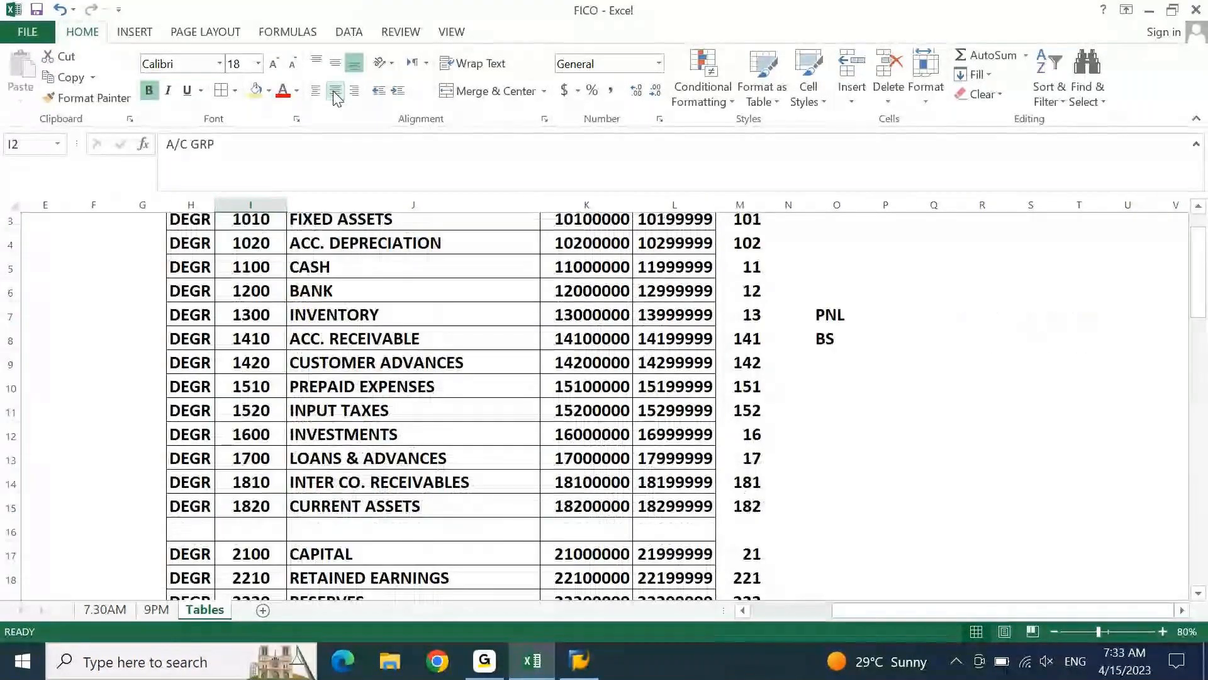
pyautogui.hotkey('ctrl', 'Up')
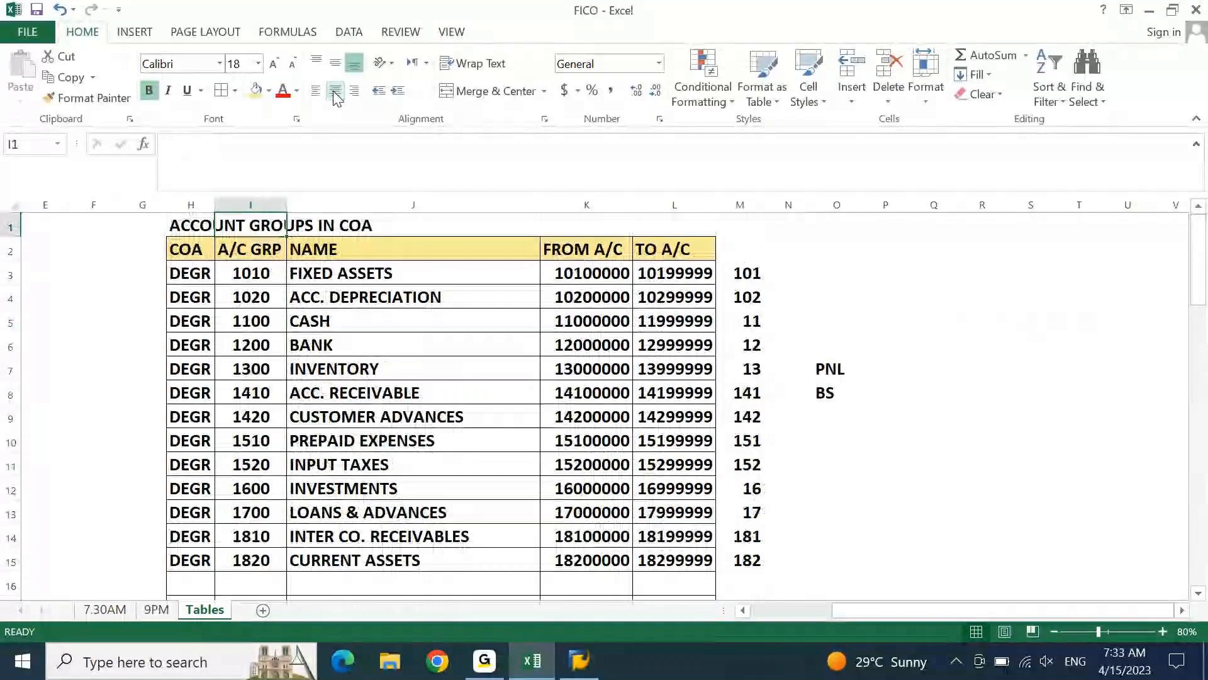
pyautogui.press('Down')
pyautogui.press('Down')
pyautogui.press('Right')
pyautogui.press('Right')
pyautogui.hotkey('ctrl', 'space')
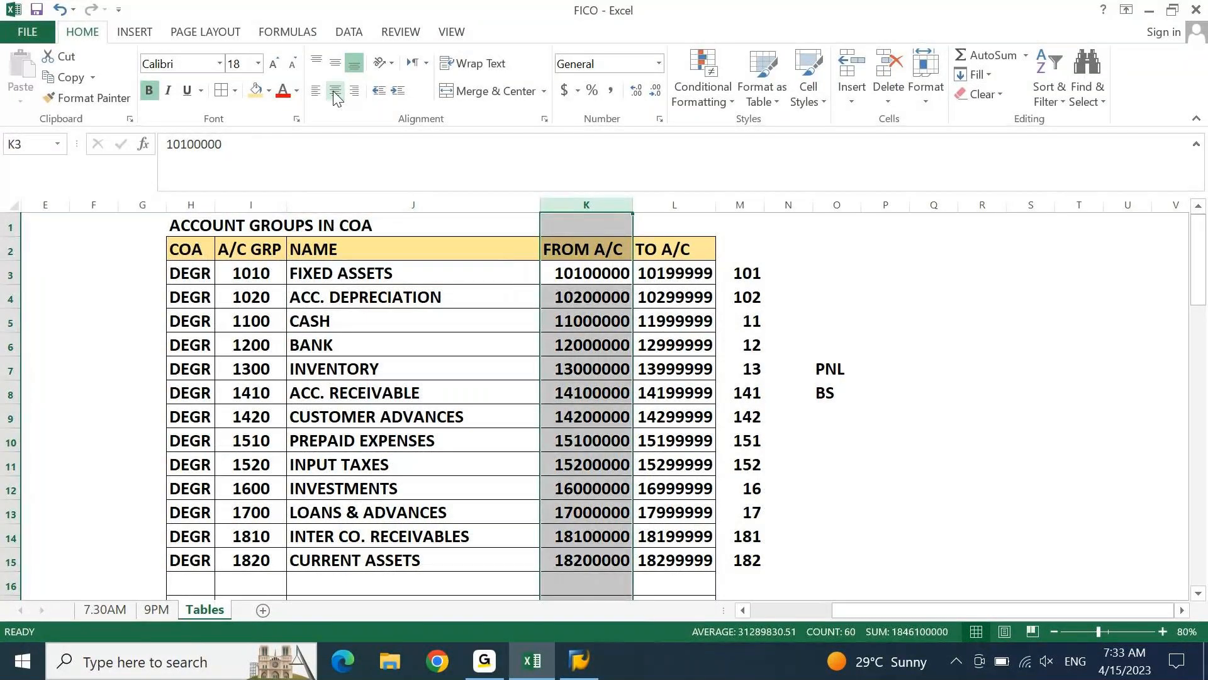
pyautogui.press('Down')
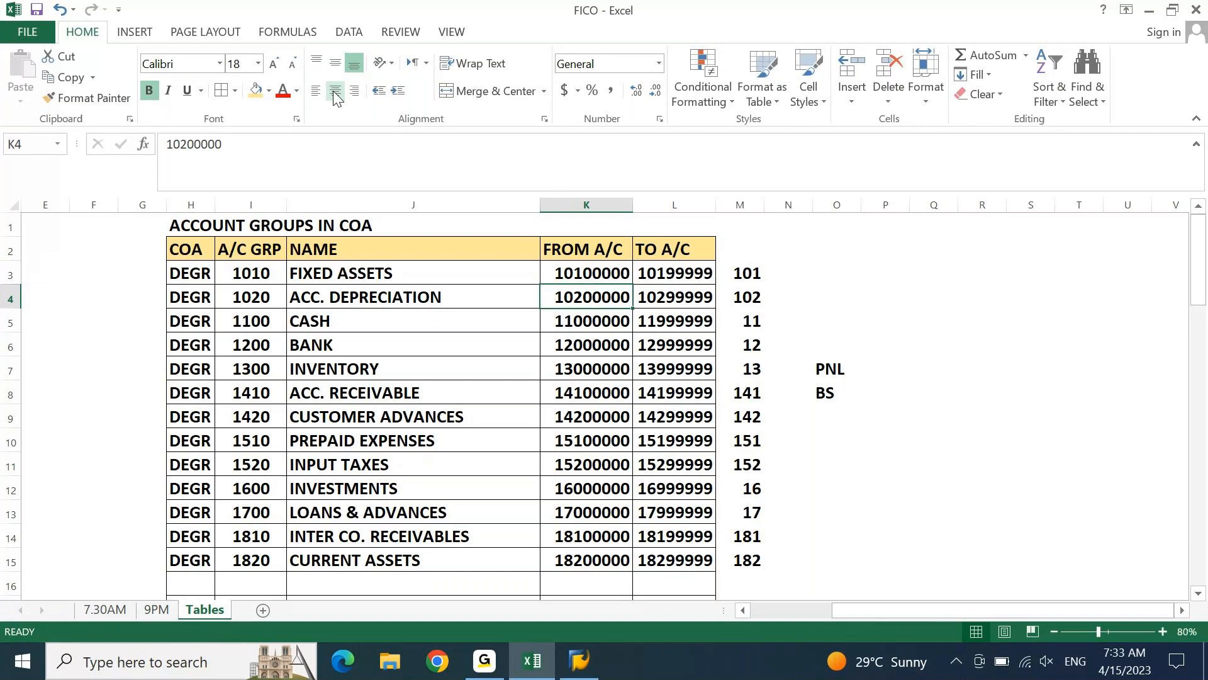
# Switch to SAP Logon, open the S4 1909 system, and log on with the user ID and password
pyautogui.click(578, 672)
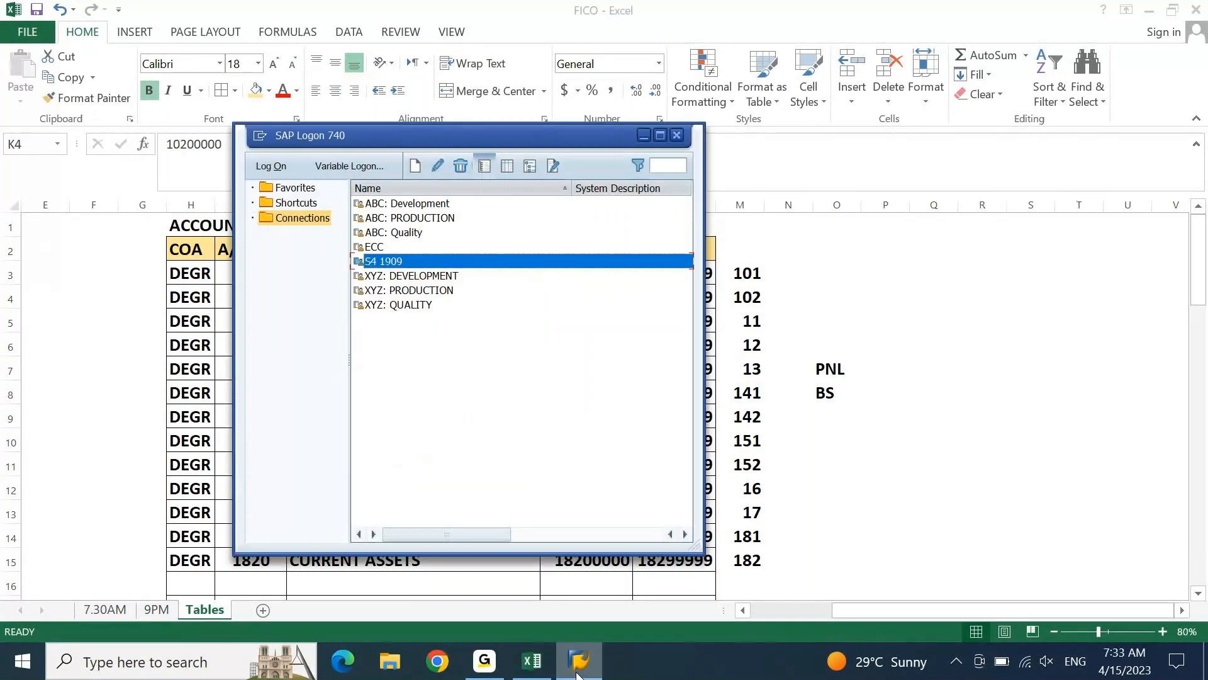
pyautogui.doubleClick(407, 261)
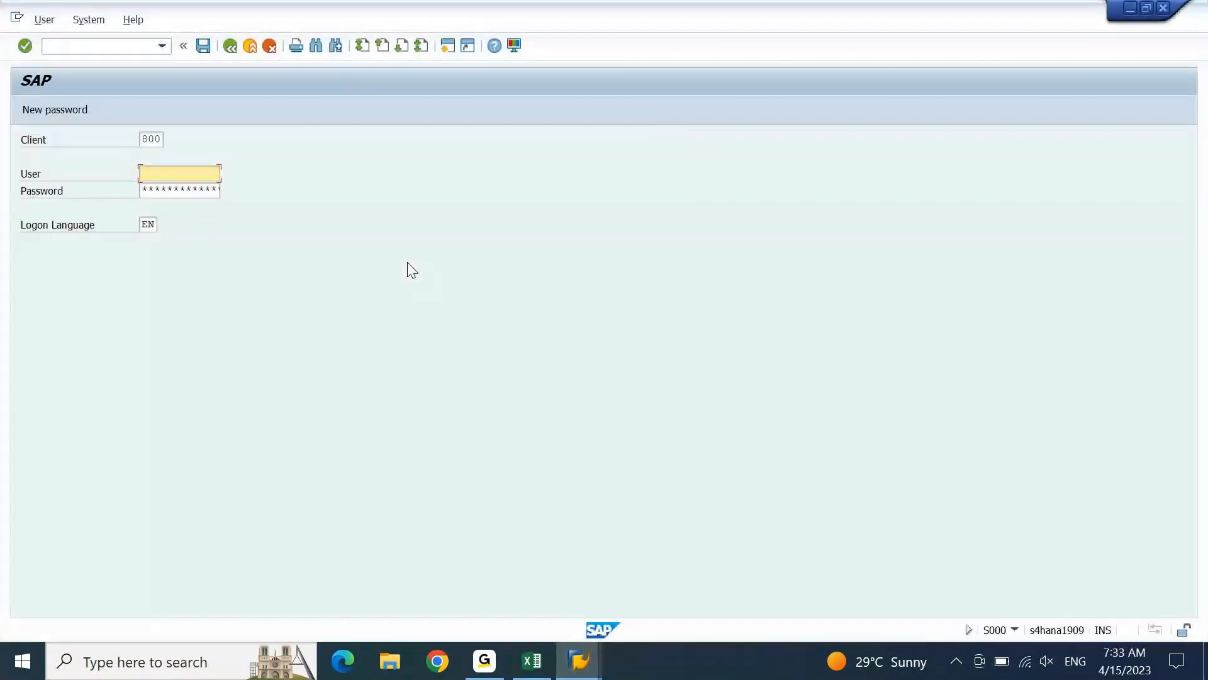
pyautogui.write('aj08')
pyautogui.press('Tab')
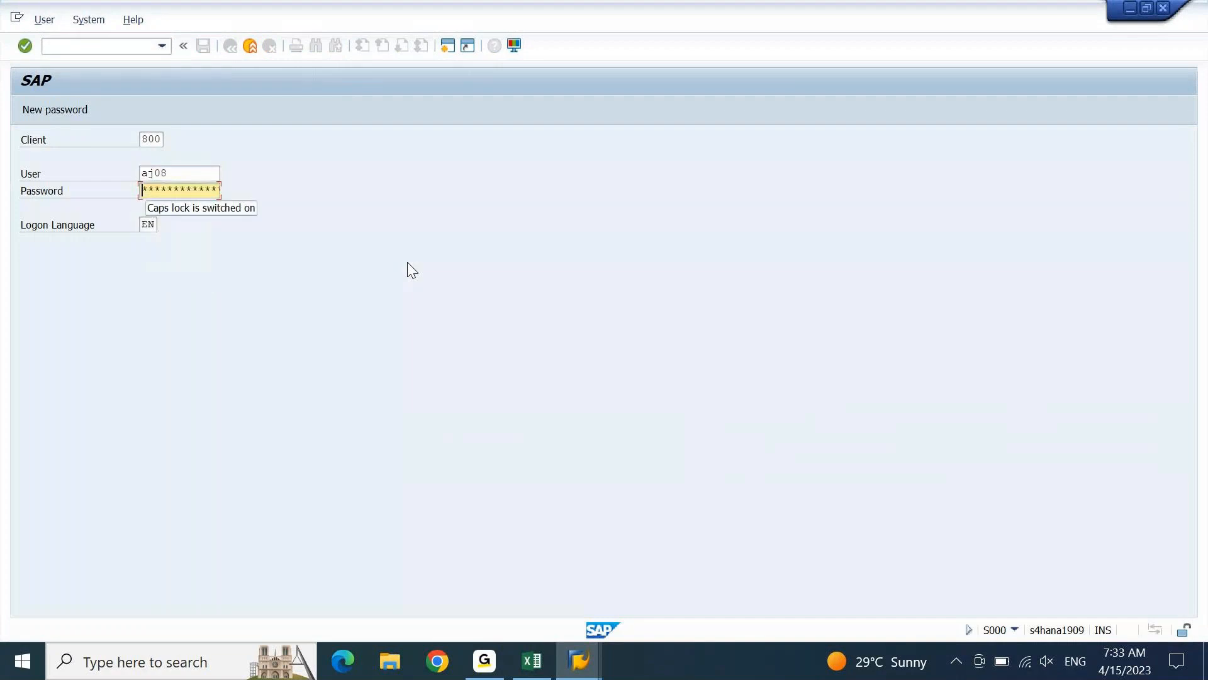
pyautogui.press('Return')
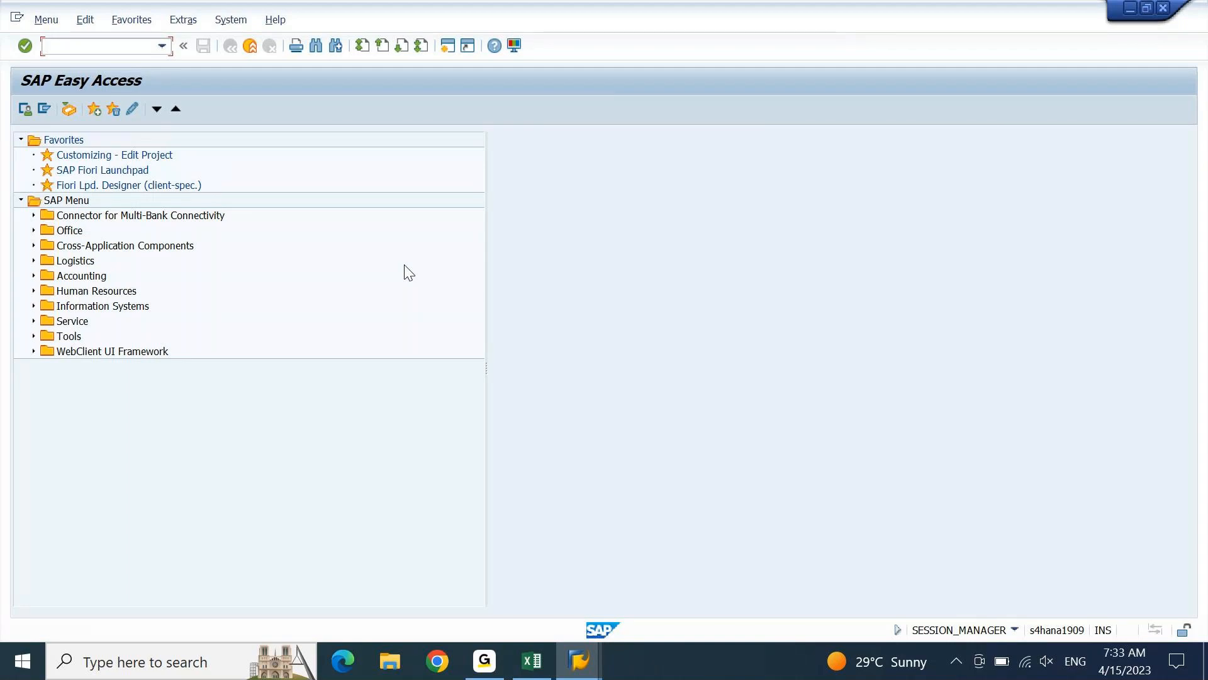
# Run transaction OBD4 and open a blank new entries table for G/L account groups
pyautogui.write('od')
pyautogui.press('BackSpace')
pyautogui.write('bd4')
pyautogui.press('Return')
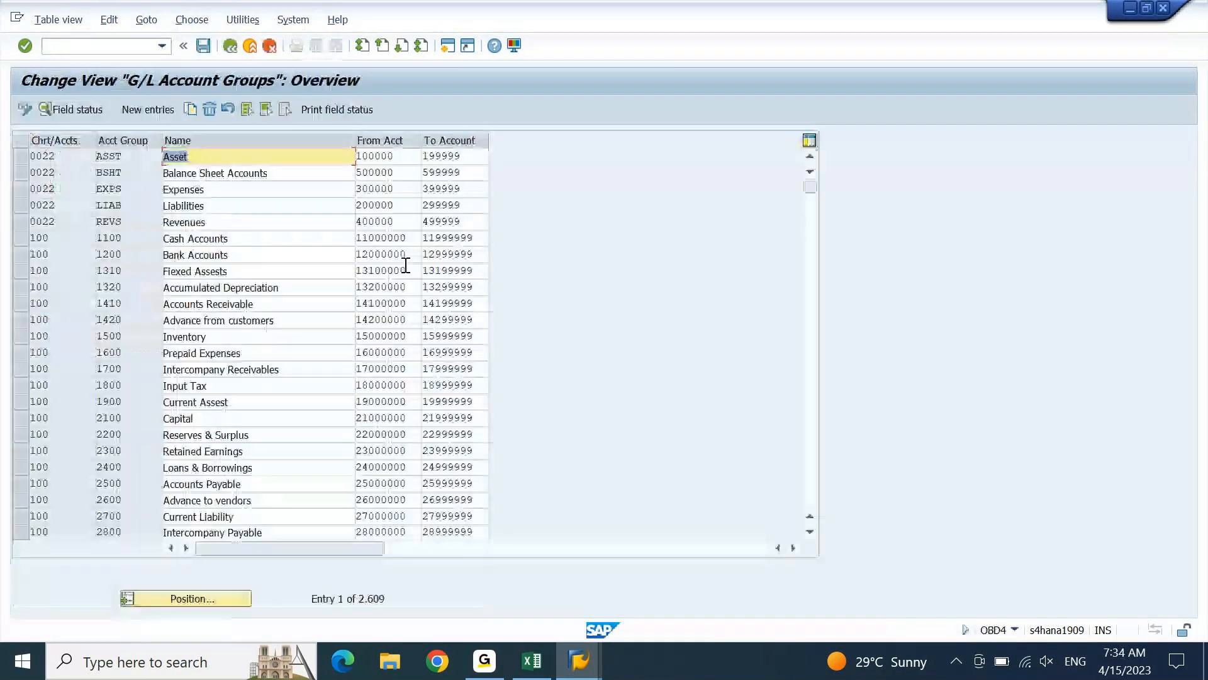
pyautogui.click(151, 111)
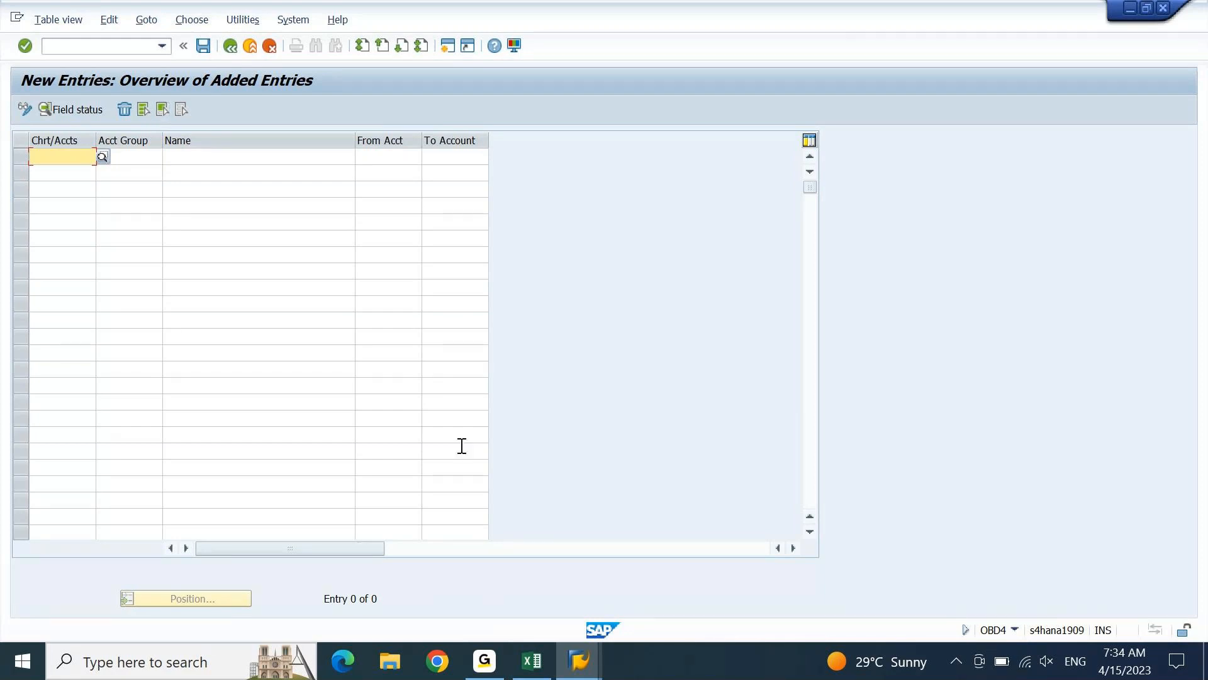
# Copy the asset account groups in H3:L15 of the FICO Excel workbook and return to the SAP new entries table
pyautogui.click(522, 659)
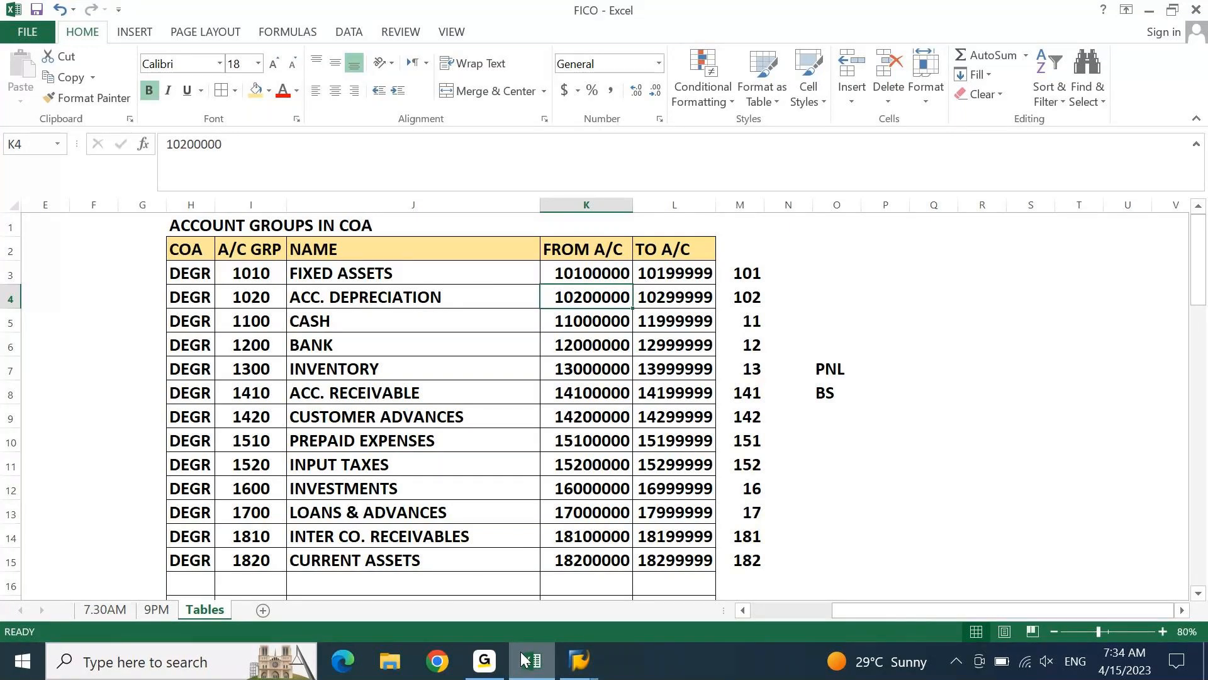
pyautogui.click(189, 273)
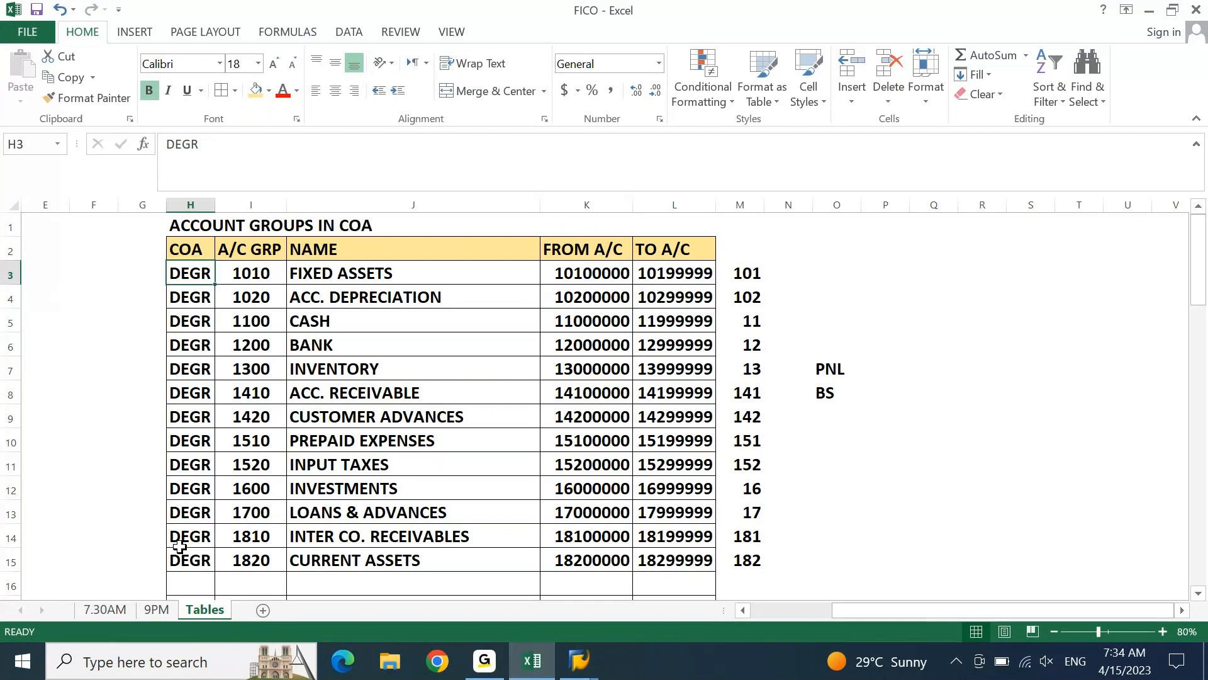
pyautogui.hotkey('ctrl', 'shift', 'Right')
pyautogui.hotkey('ctrl', 'shift', 'Down')
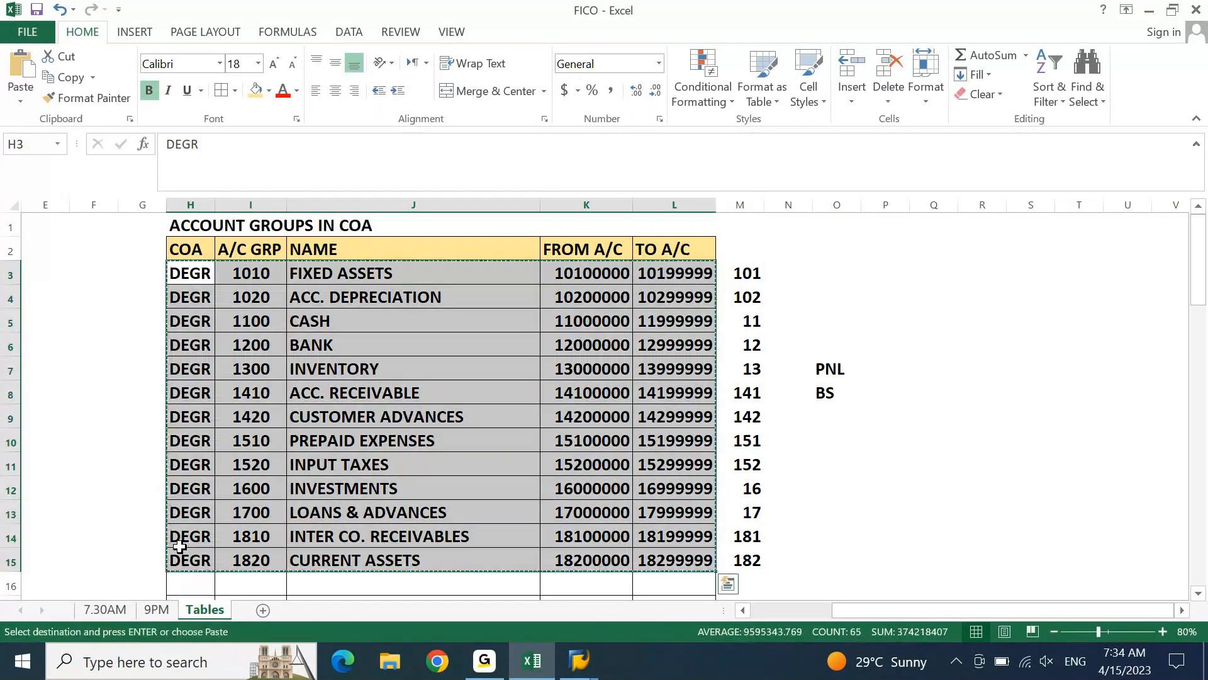
pyautogui.hotkey('alt', 'Tab')
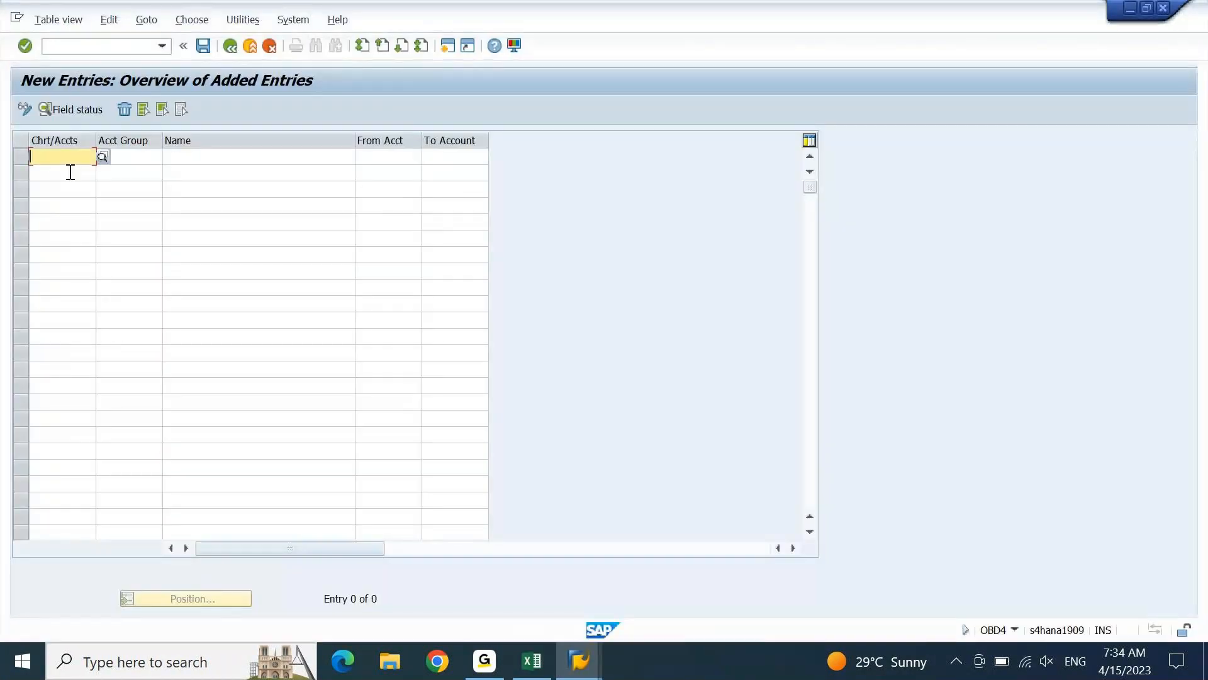
# Paste the copied asset account groups into the new entries table, validate them, and save
pyautogui.hotkey('ctrl', 'v')
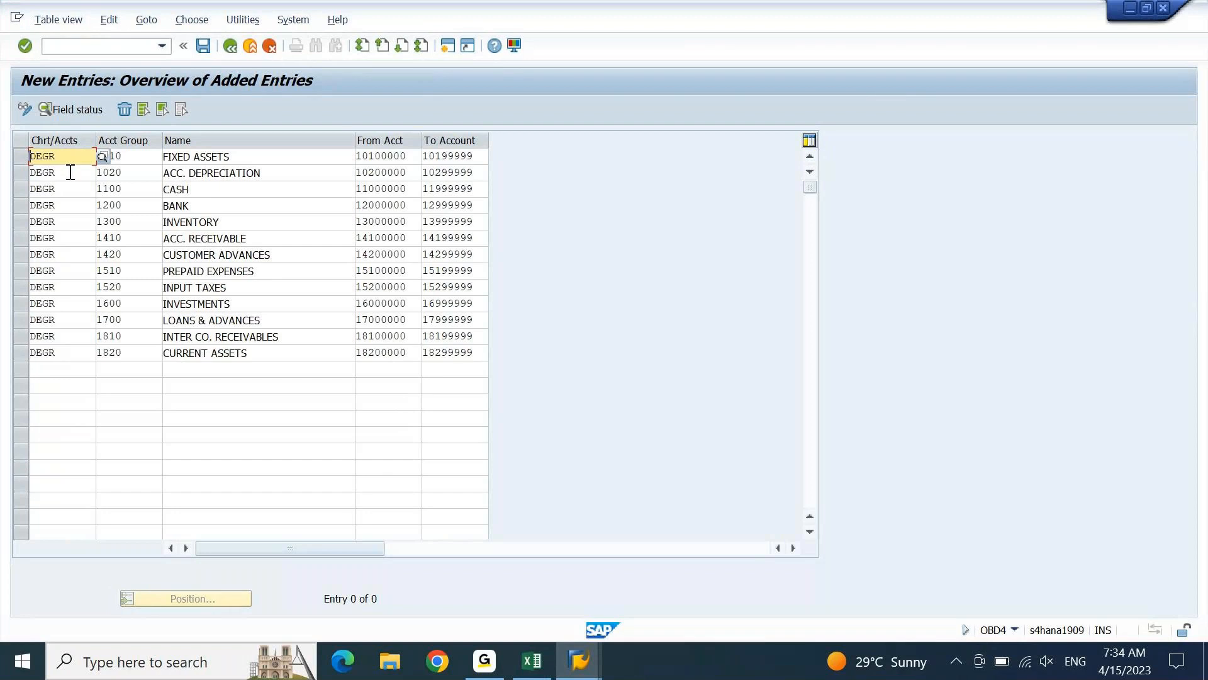
pyautogui.press('Return')
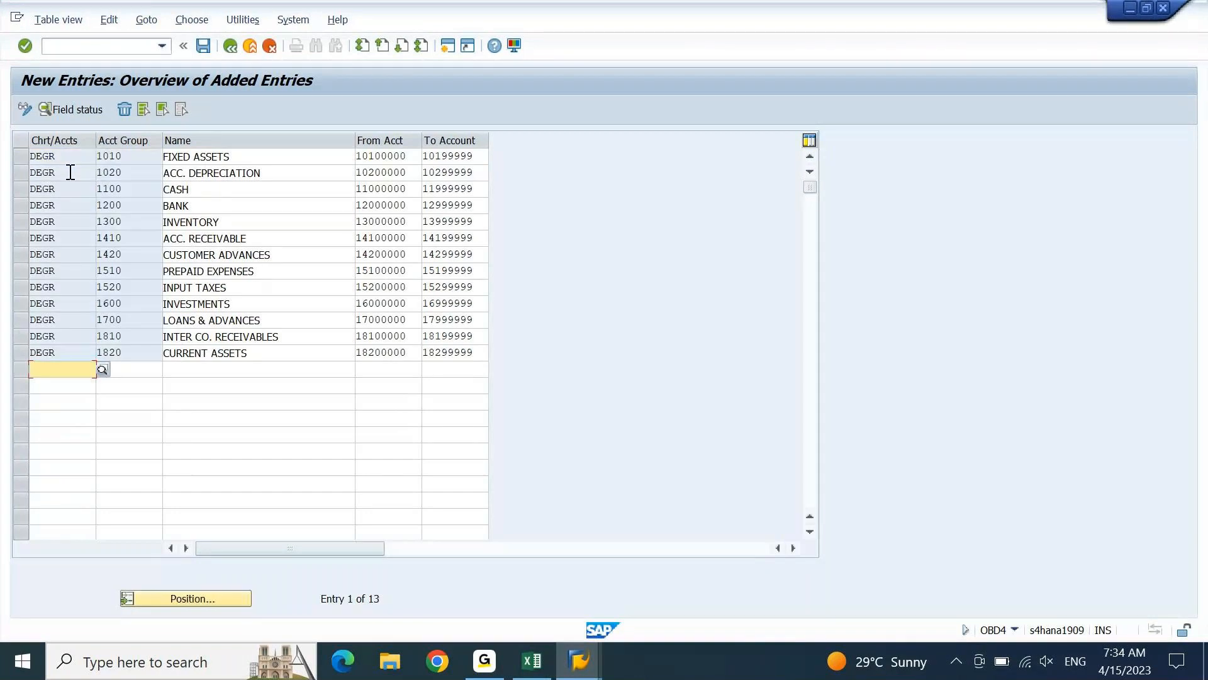
pyautogui.click(203, 45)
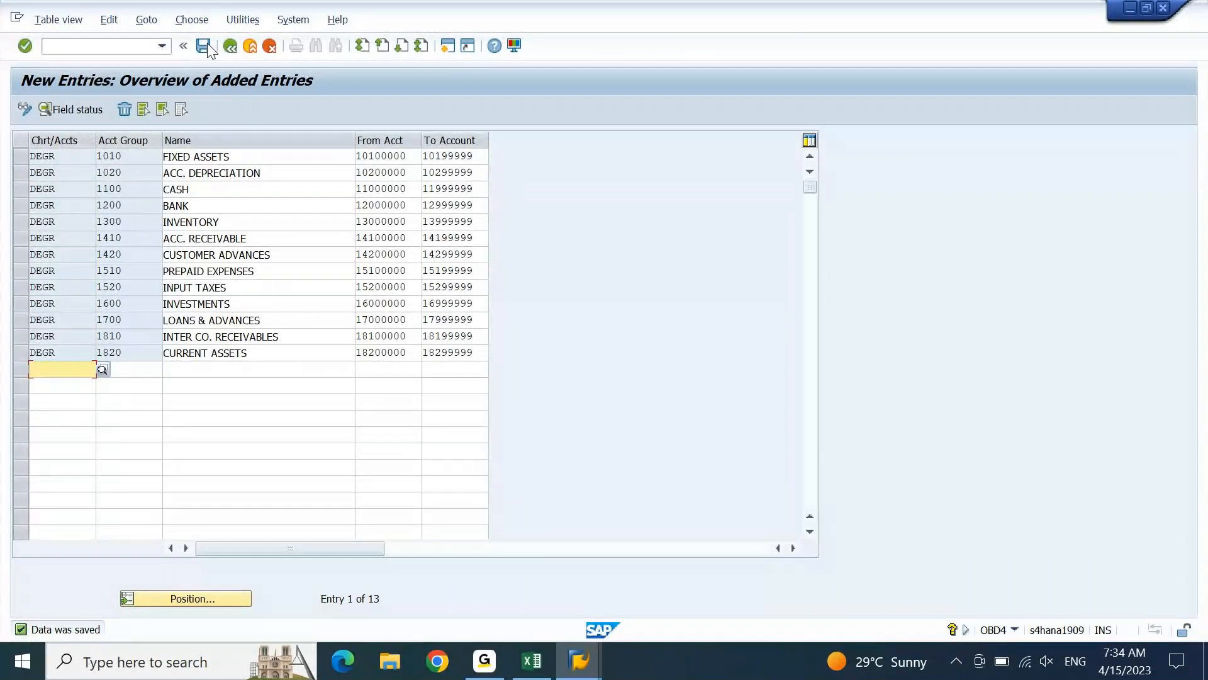
# Switch to the FICO Excel workbook and copy the liability account groups in H17:L28, from CAPITAL to INCOME RECEIVED IN ADVANCE
pyautogui.hotkey('alt', 'Tab')
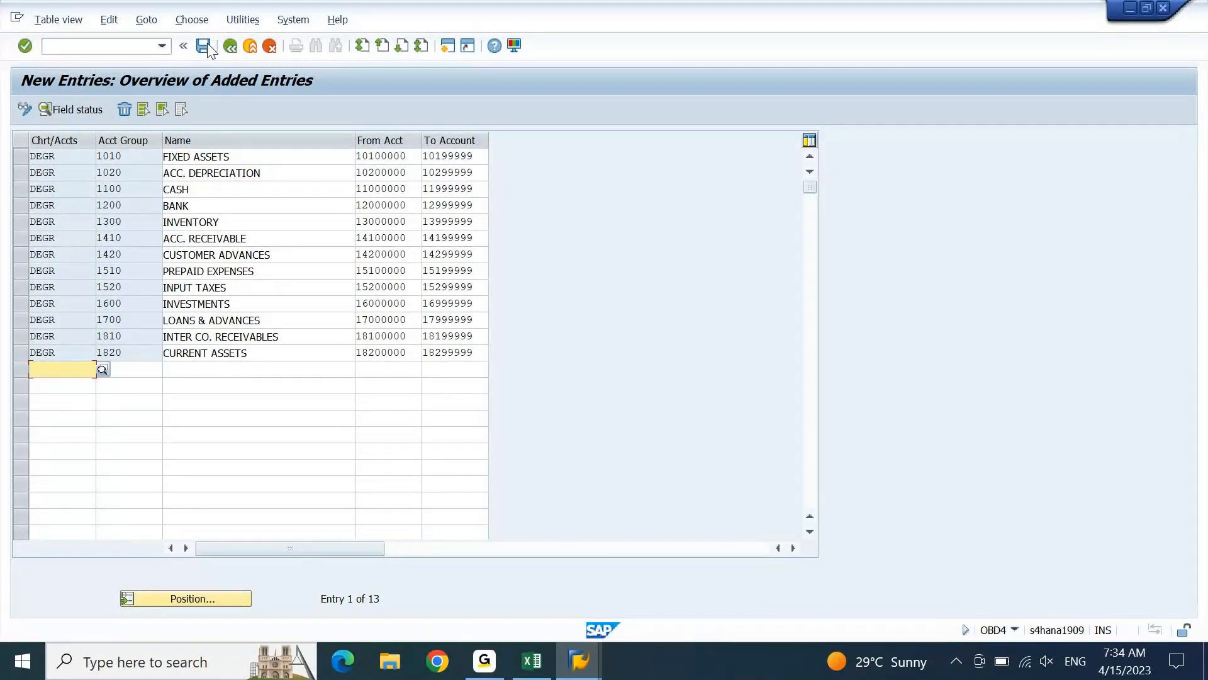
pyautogui.click(809, 466)
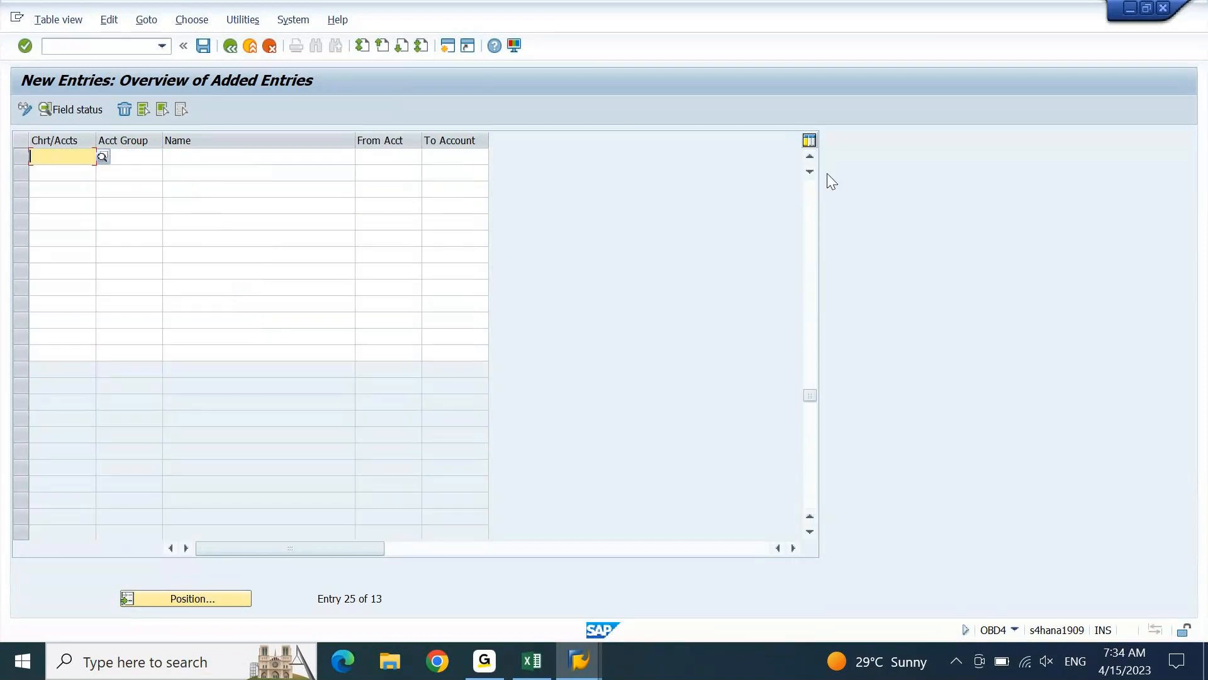
pyautogui.click(809, 155)
pyautogui.click(808, 155)
pyautogui.click(808, 154)
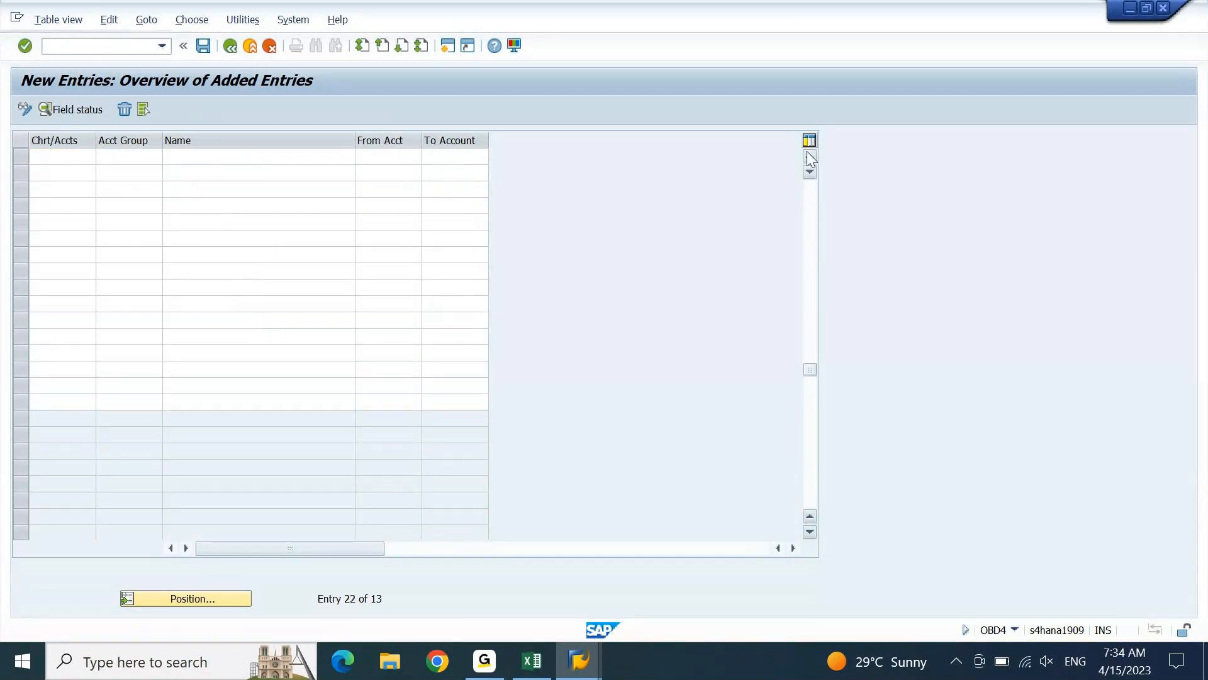
pyautogui.click(807, 155)
pyautogui.click(808, 154)
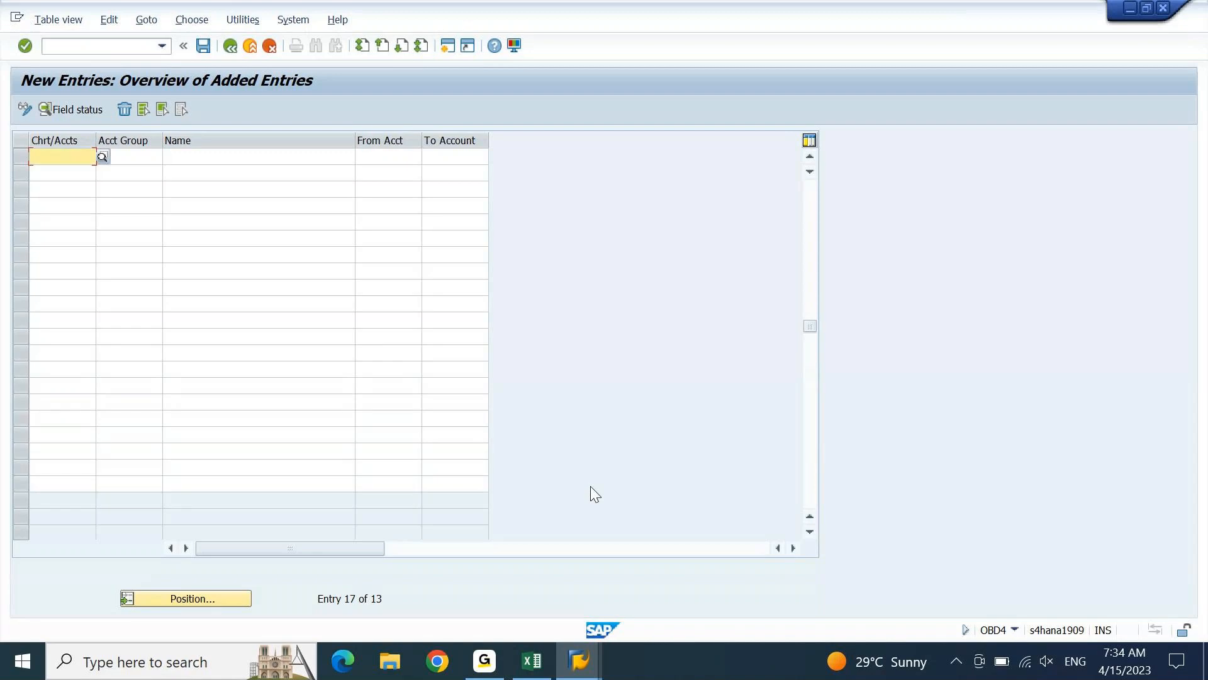
pyautogui.click(532, 661)
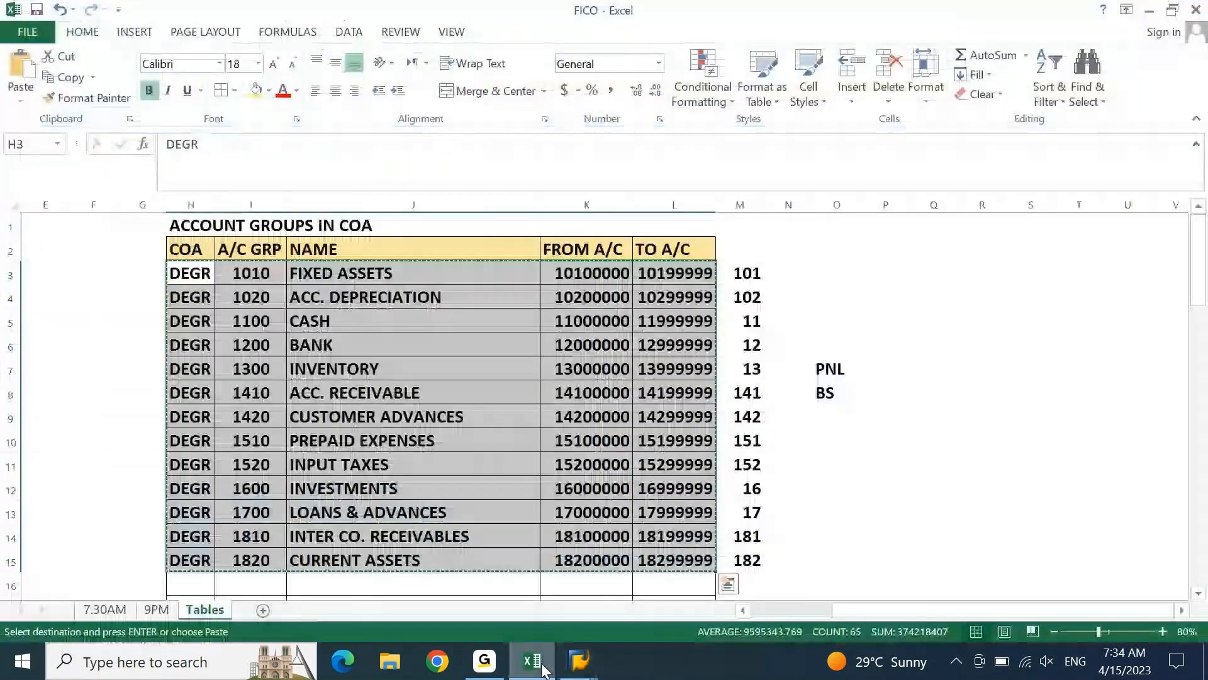
pyautogui.hotkey('ctrl', 'Down')
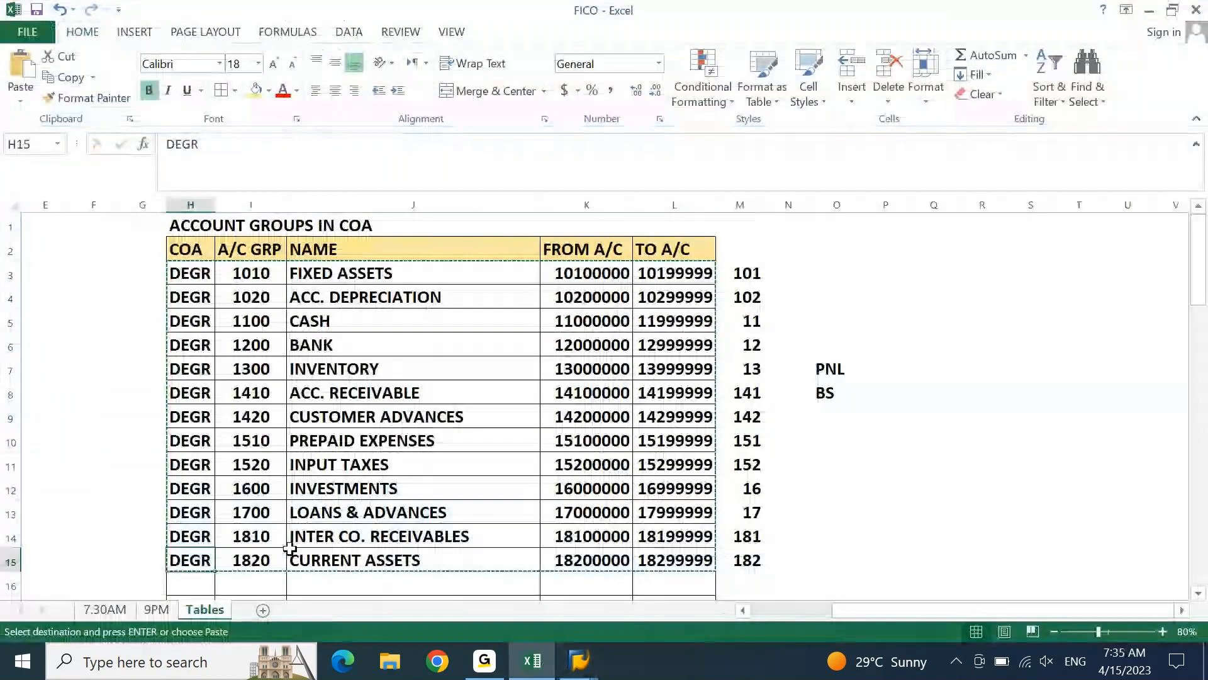
pyautogui.press('Down')
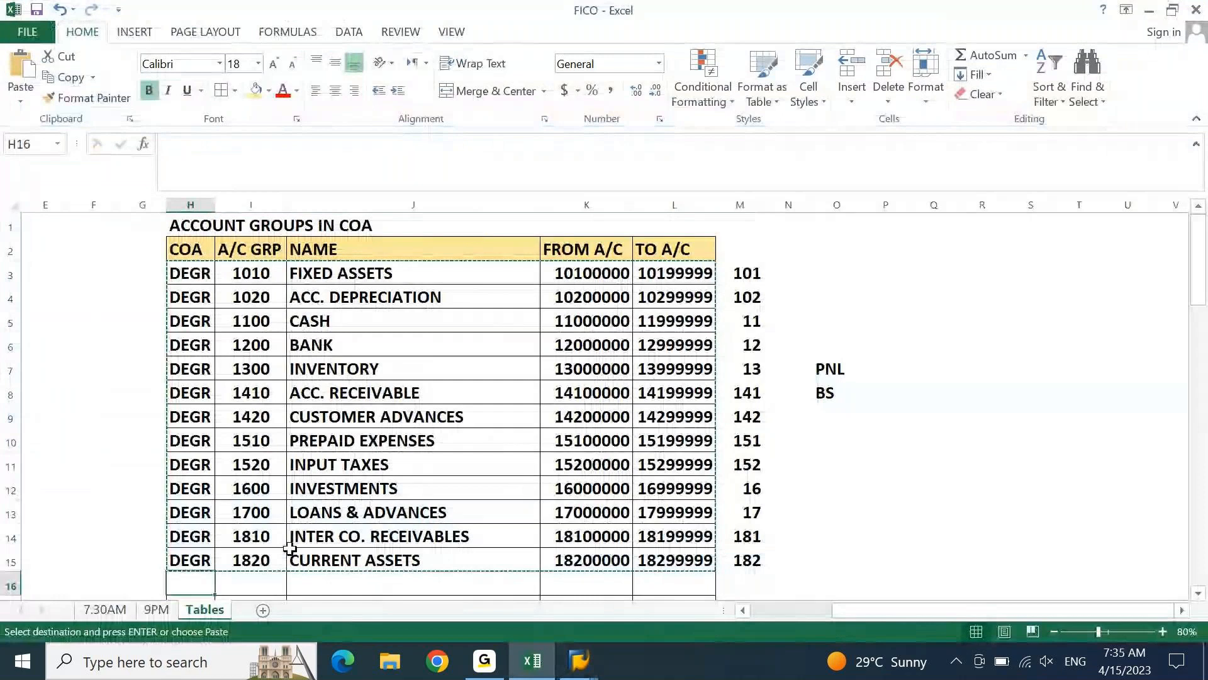
pyautogui.press('Down')
pyautogui.press('Down')
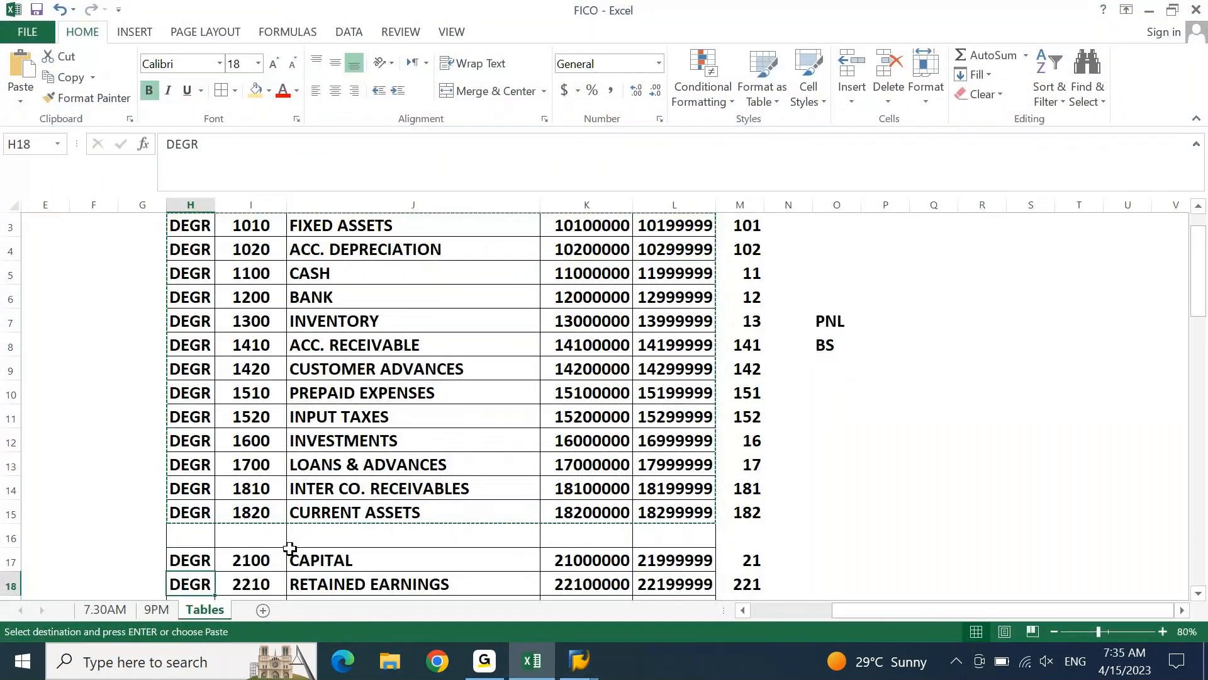
pyautogui.press('Up')
pyautogui.hotkey('ctrl', 'shift', 'Right')
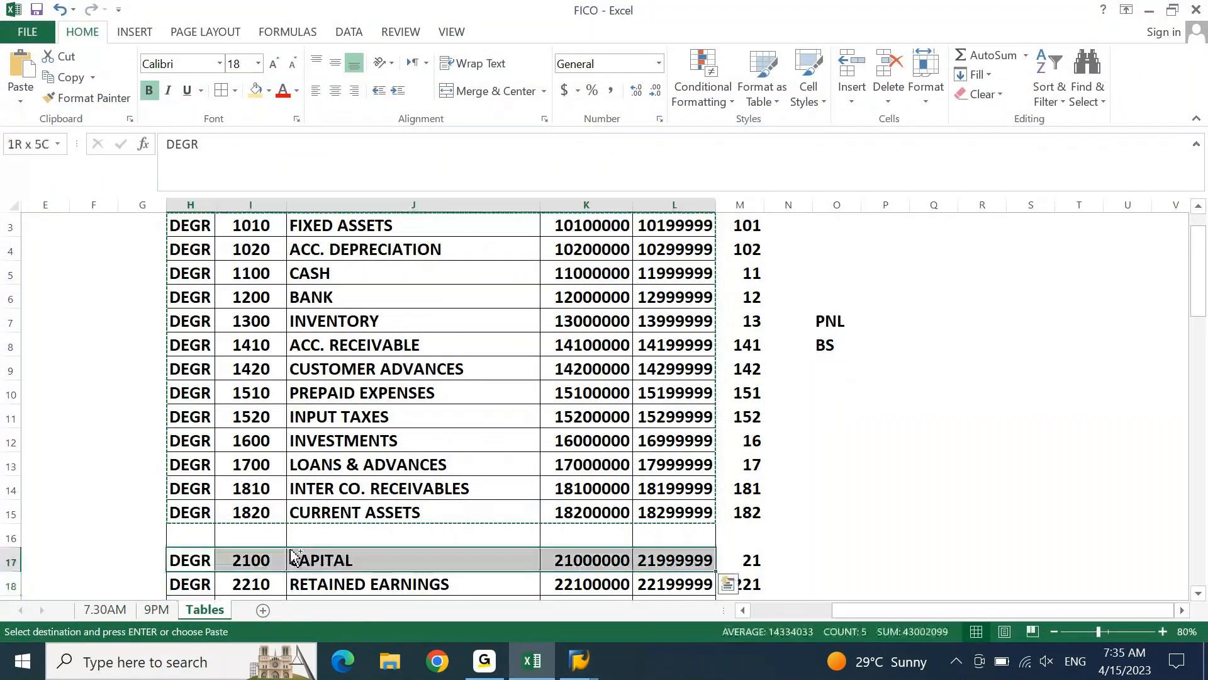
pyautogui.hotkey('ctrl', 'shift', 'Down')
pyautogui.hotkey('ctrl', 'c')
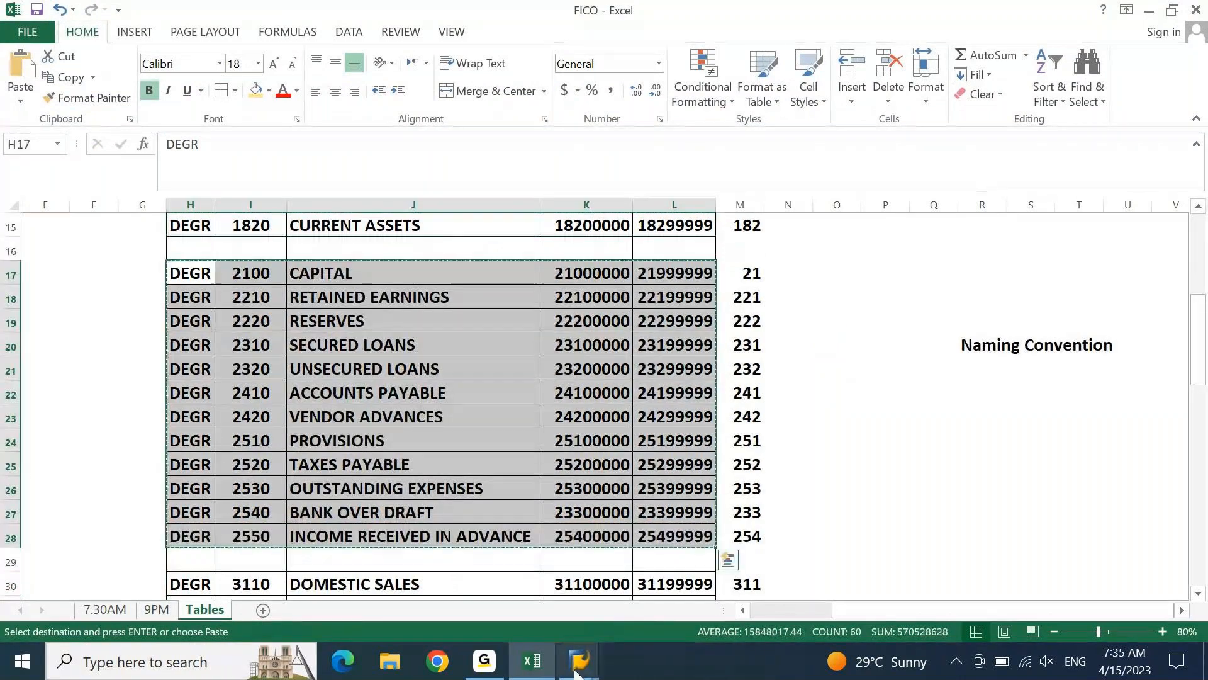
# Return to SAP and enter the copied liability account groups in the blank rows of the new entries table
pyautogui.hotkey('alt', 'Tab')
pyautogui.hotkey('ctrl', 'v')
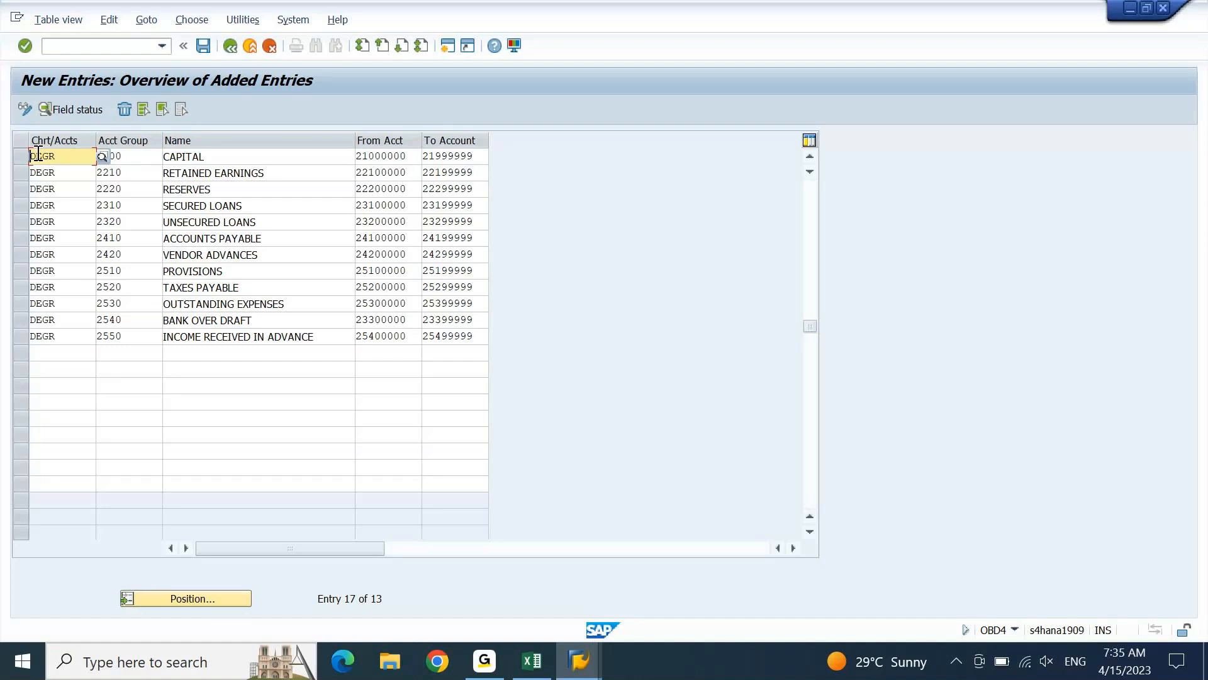
pyautogui.press('Return')
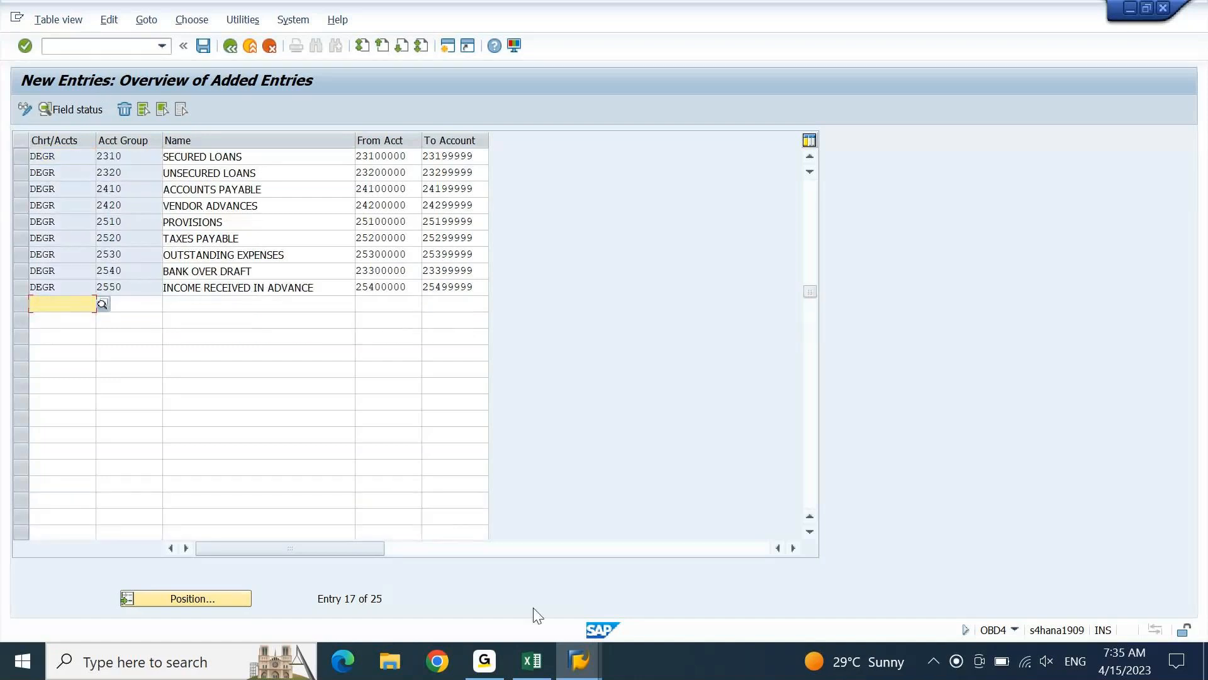
# Switch to the Excel workbook and copy the income account groups in H30:L42, from DOMESTIC SALES to PROFIT ON SALES
pyautogui.click(532, 661)
pyautogui.hotkey('ctrl', 'Down')
pyautogui.hotkey('ctrl', 'Down')
pyautogui.hotkey('shift', 'Right')
pyautogui.hotkey('shift', 'Right')
pyautogui.hotkey('shift', 'Right')
pyautogui.hotkey('shift', 'Right')
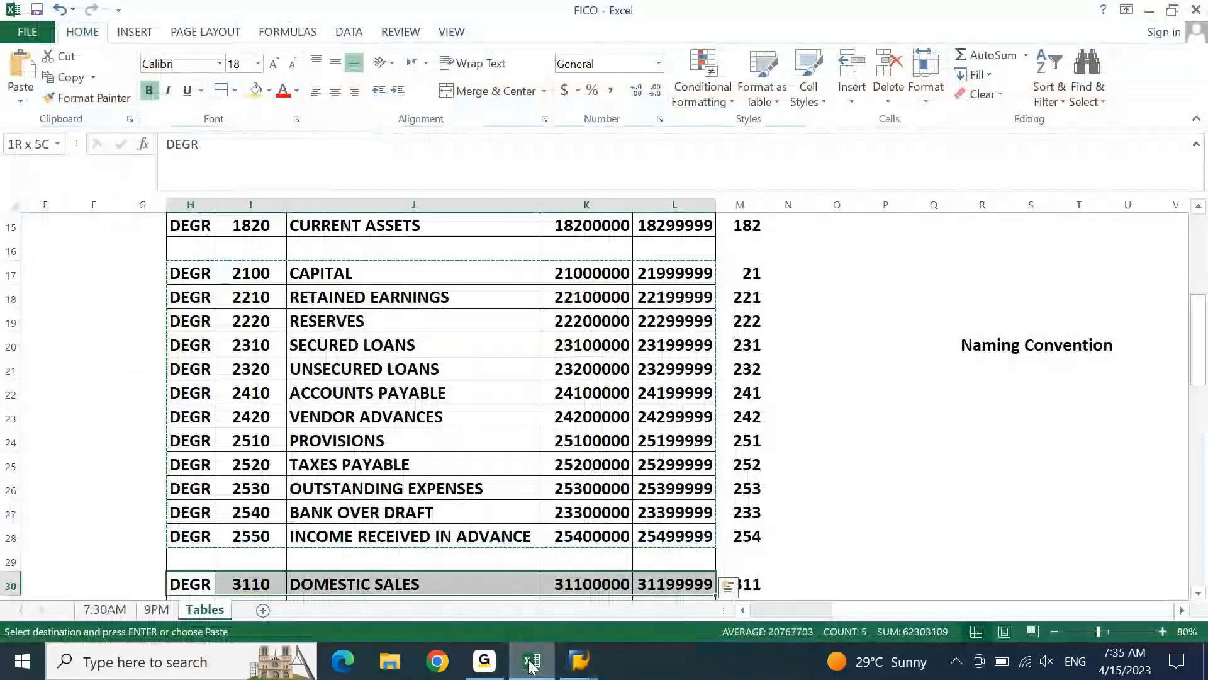
pyautogui.hotkey('ctrl', 'shift', 'Down')
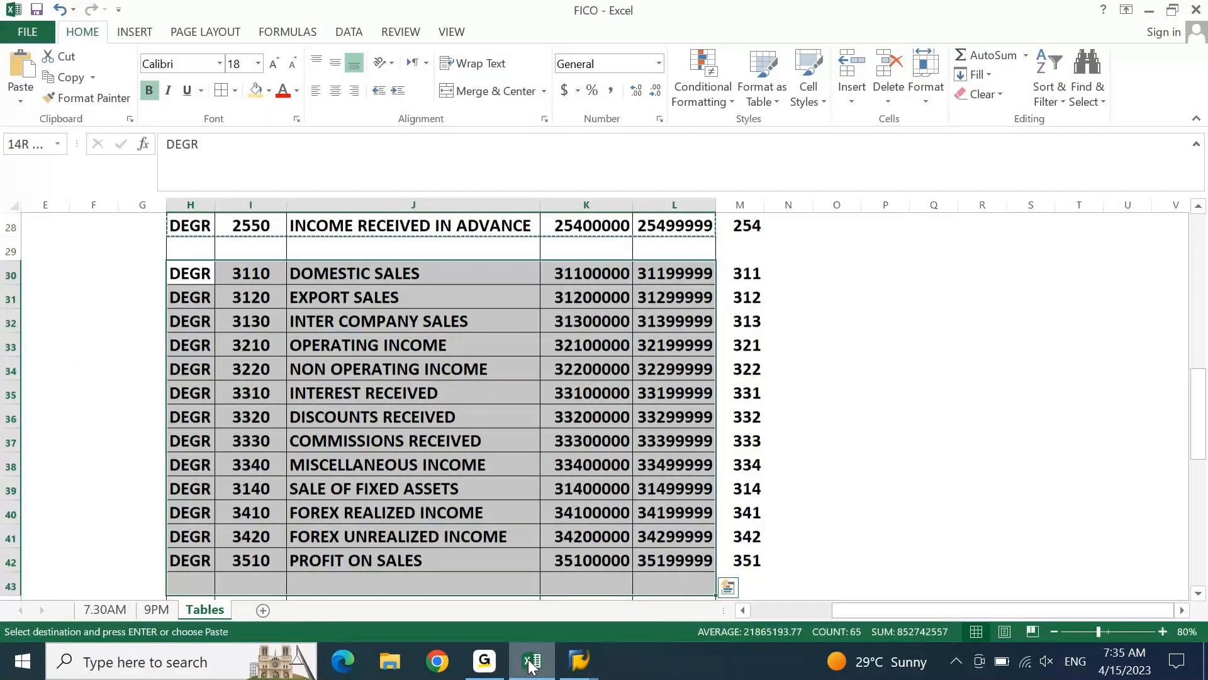
pyautogui.hotkey('ctrl', 'c')
# Return to SAP and enter the copied income account groups directly below the INCOME RECEIVED IN ADVANCE row
pyautogui.click(531, 662)
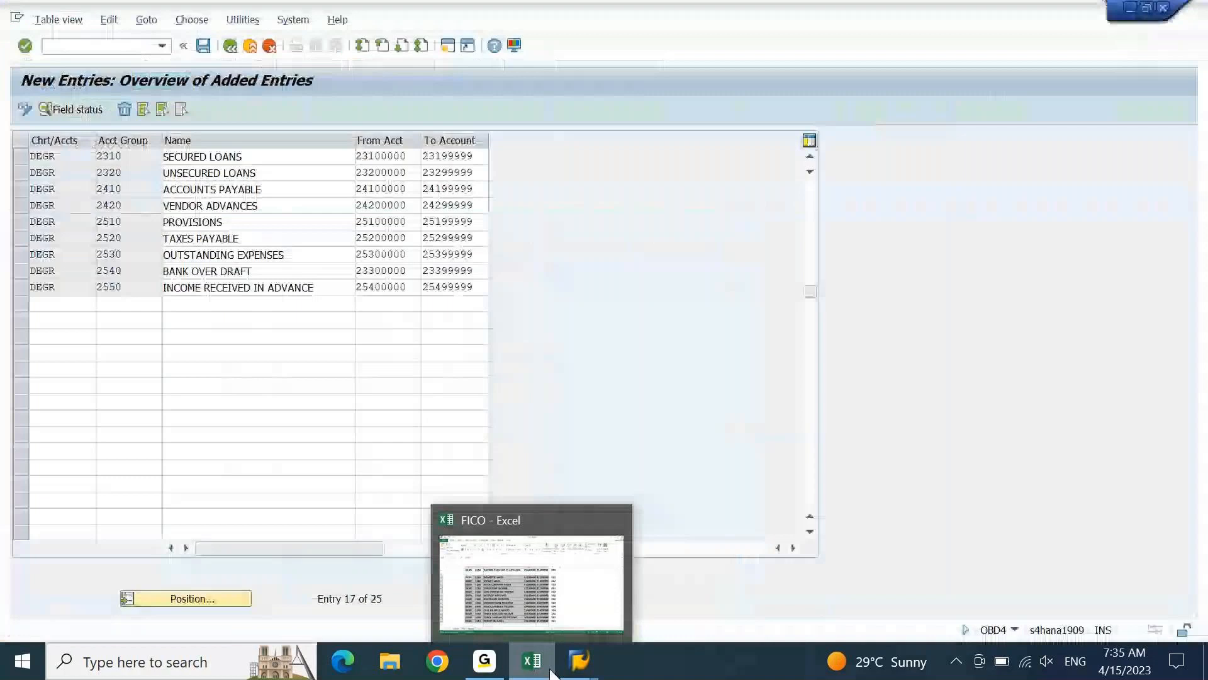
pyautogui.hotkey('ctrl', 'v')
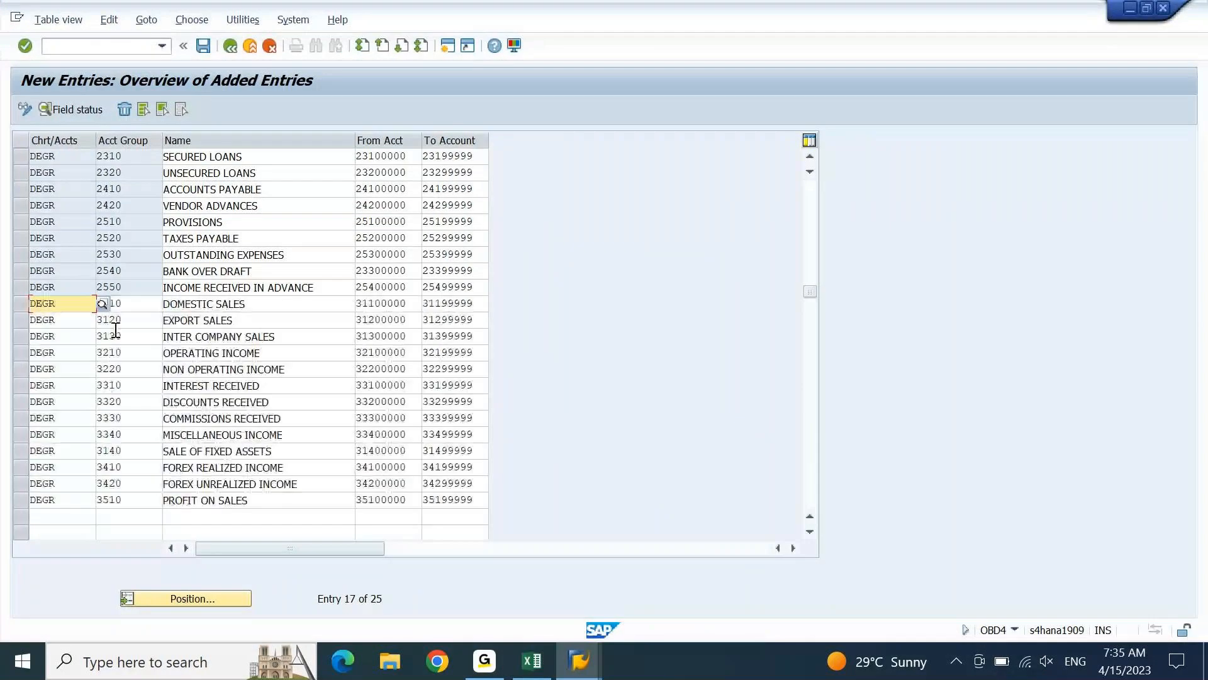
pyautogui.press('Return')
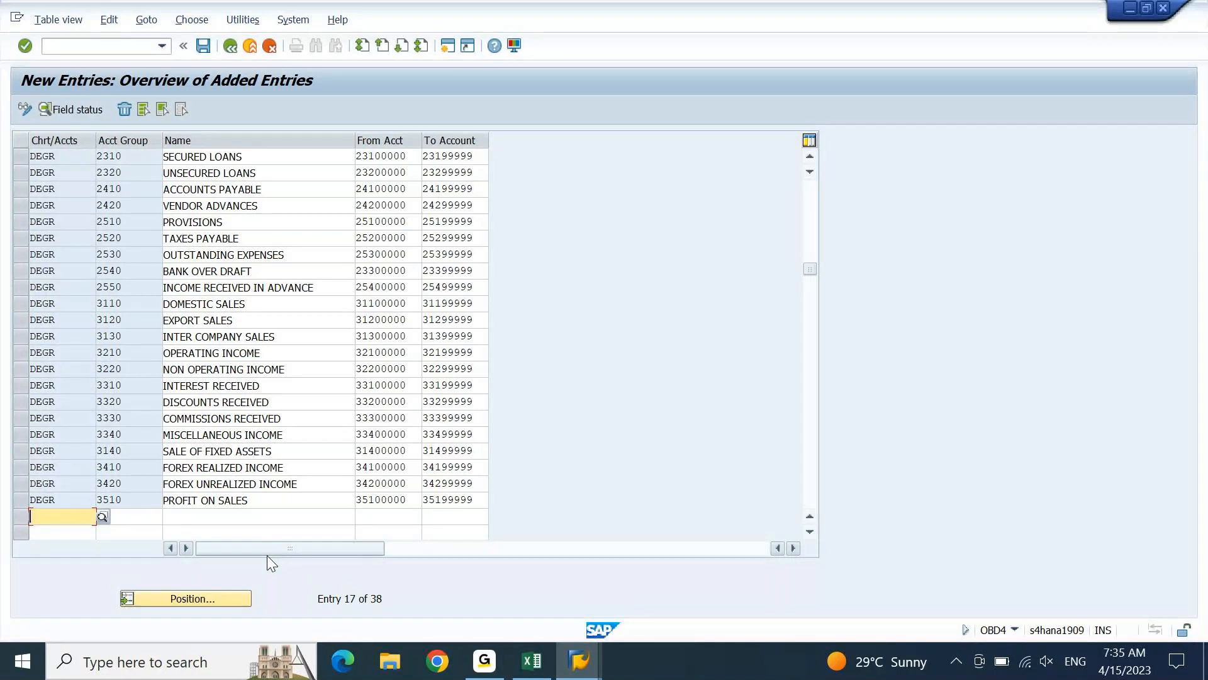
# Switch to the Excel workbook and copy the expense account groups in H44:L62, from DIRECT EXPENSES to ADVERTISEMENT EXPENSES
pyautogui.click(811, 476)
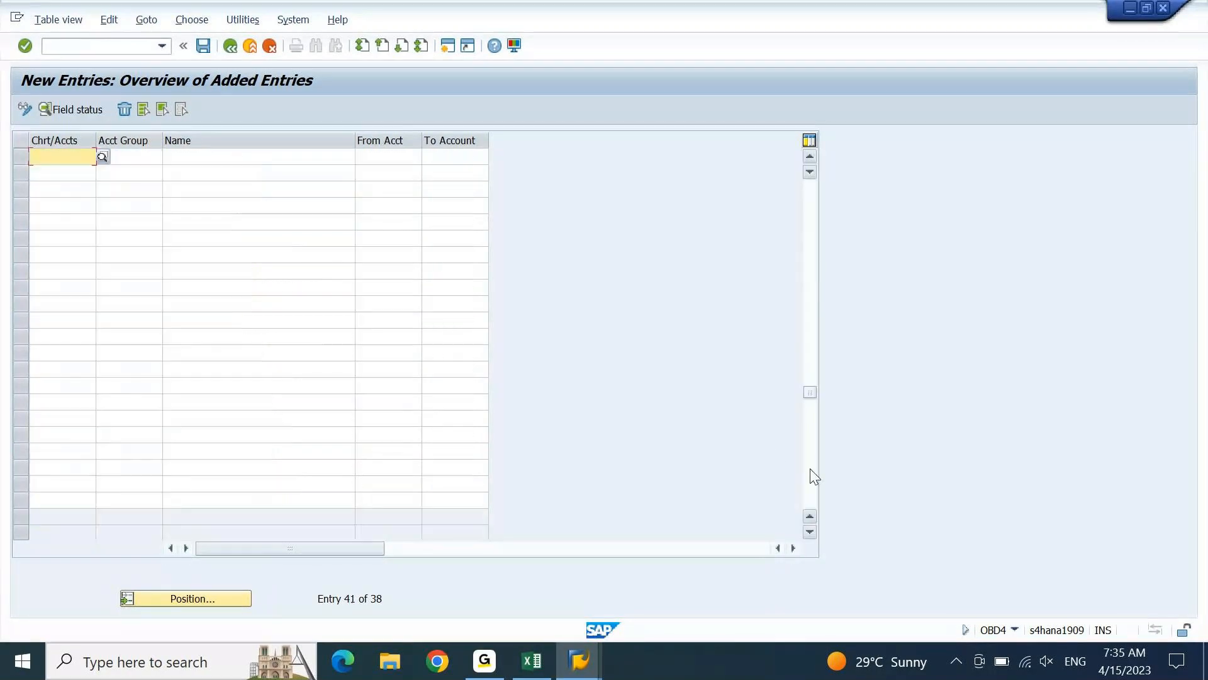
pyautogui.click(533, 659)
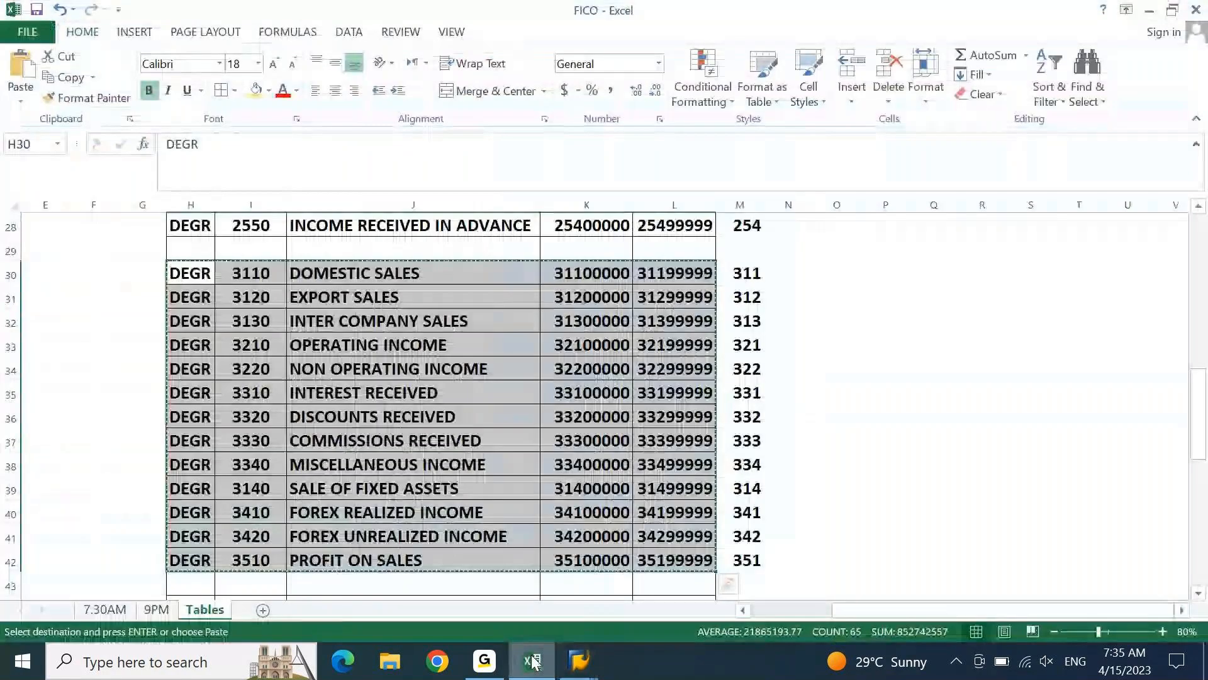
pyautogui.hotkey('ctrl', 'Down')
pyautogui.hotkey('ctrl', 'Down')
pyautogui.hotkey('shift', 'Right')
pyautogui.hotkey('shift', 'Right')
pyautogui.hotkey('shift', 'Right')
pyautogui.hotkey('shift', 'Right')
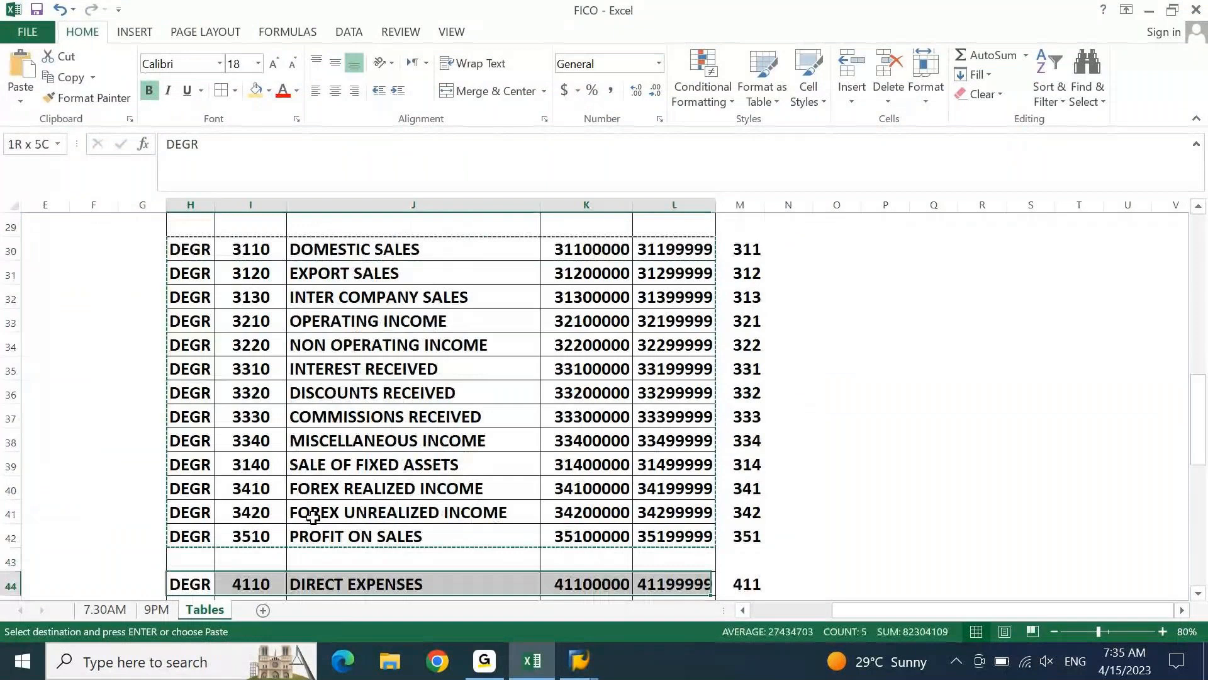
pyautogui.hotkey('ctrl', 'shift', 'Down')
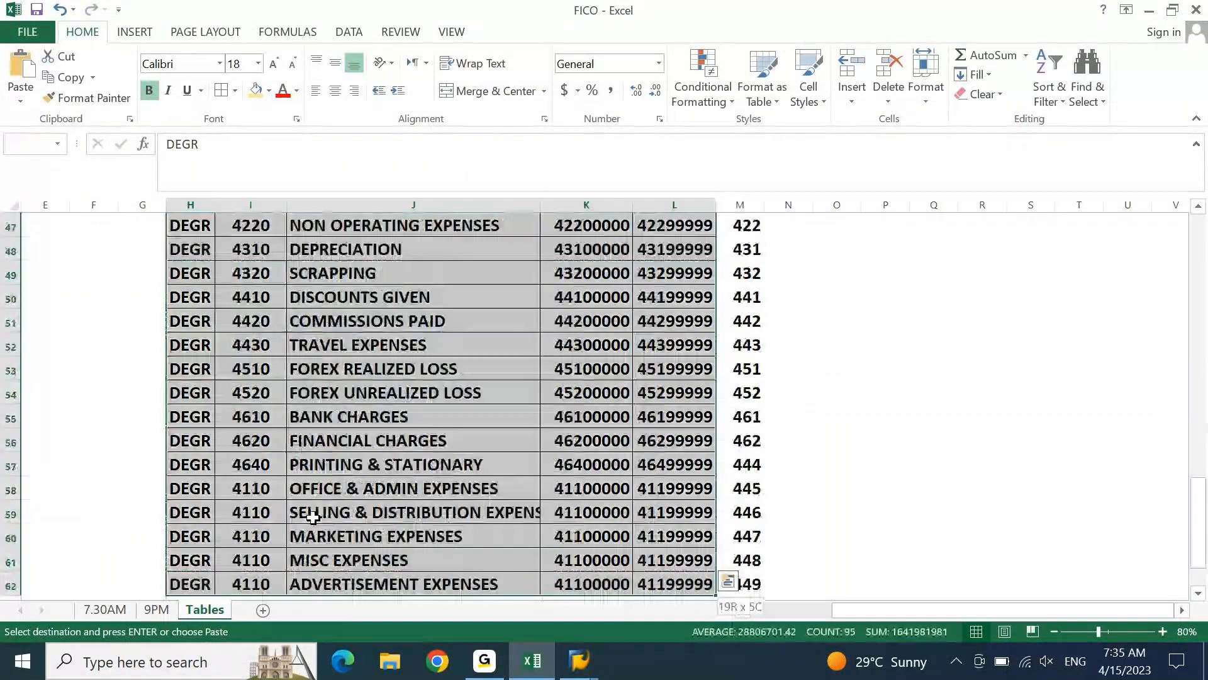
# Return to SAP, paste the expense account groups into the blank rows, validate them, and go to the OFFICE & ADMIN EXPENSES account group
pyautogui.hotkey('alt', 'Tab')
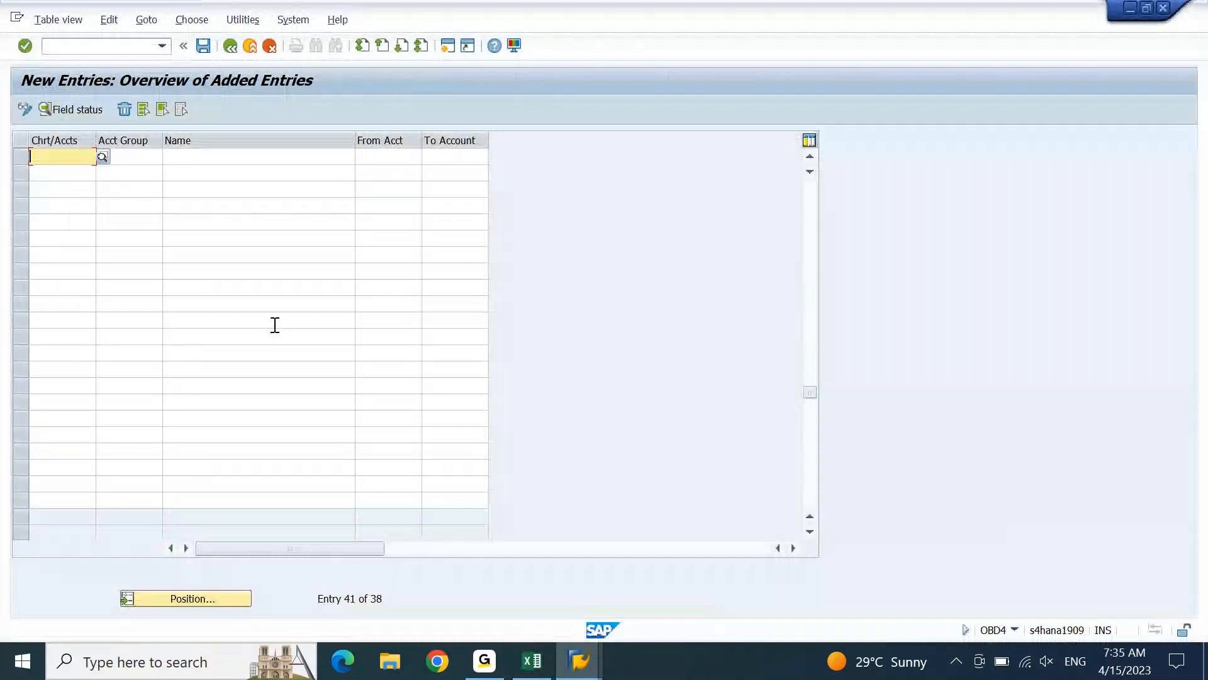
pyautogui.hotkey('ctrl', 'v')
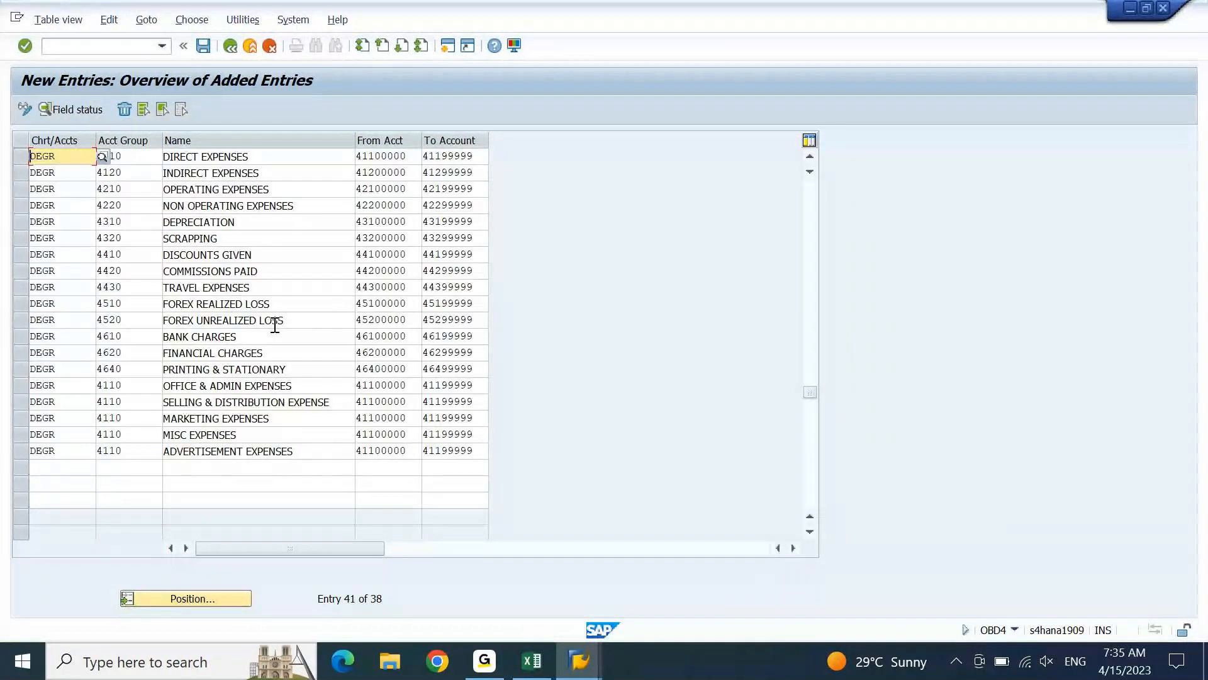
pyautogui.press('Return')
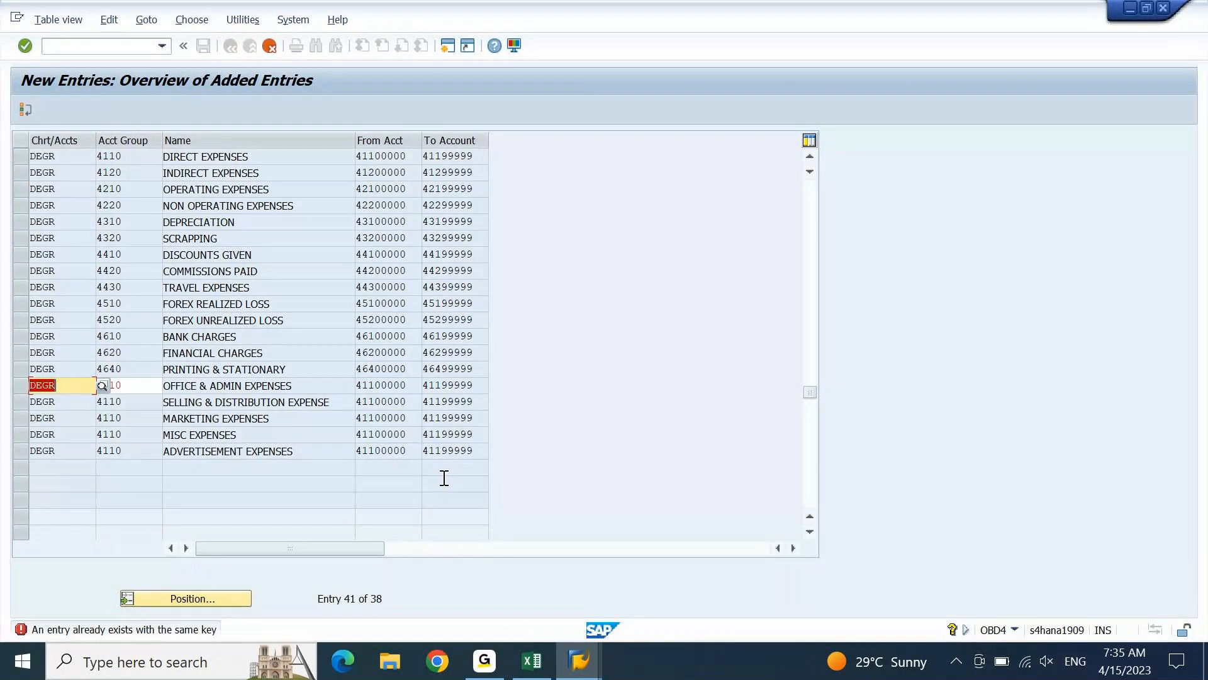
pyautogui.press('Tab')
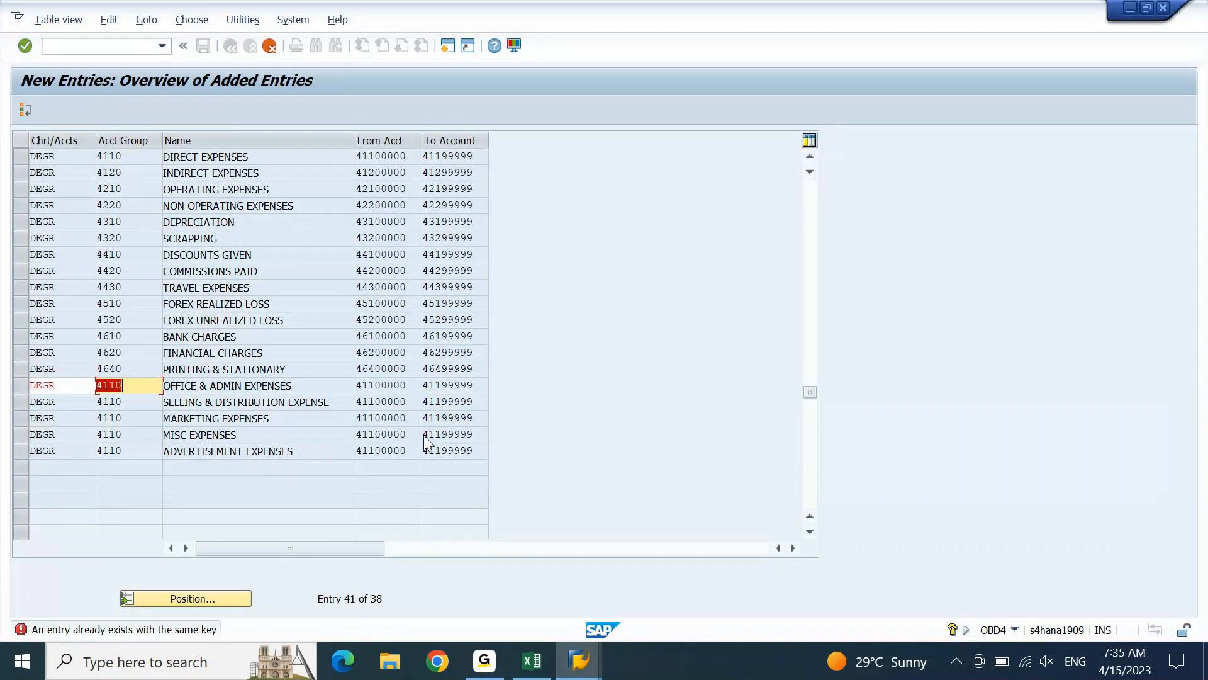
# Switch to the Excel workbook, clear the pending copy range, and go to the OFFICE & ADMIN EXPENSES From Account in K58
pyautogui.click(533, 662)
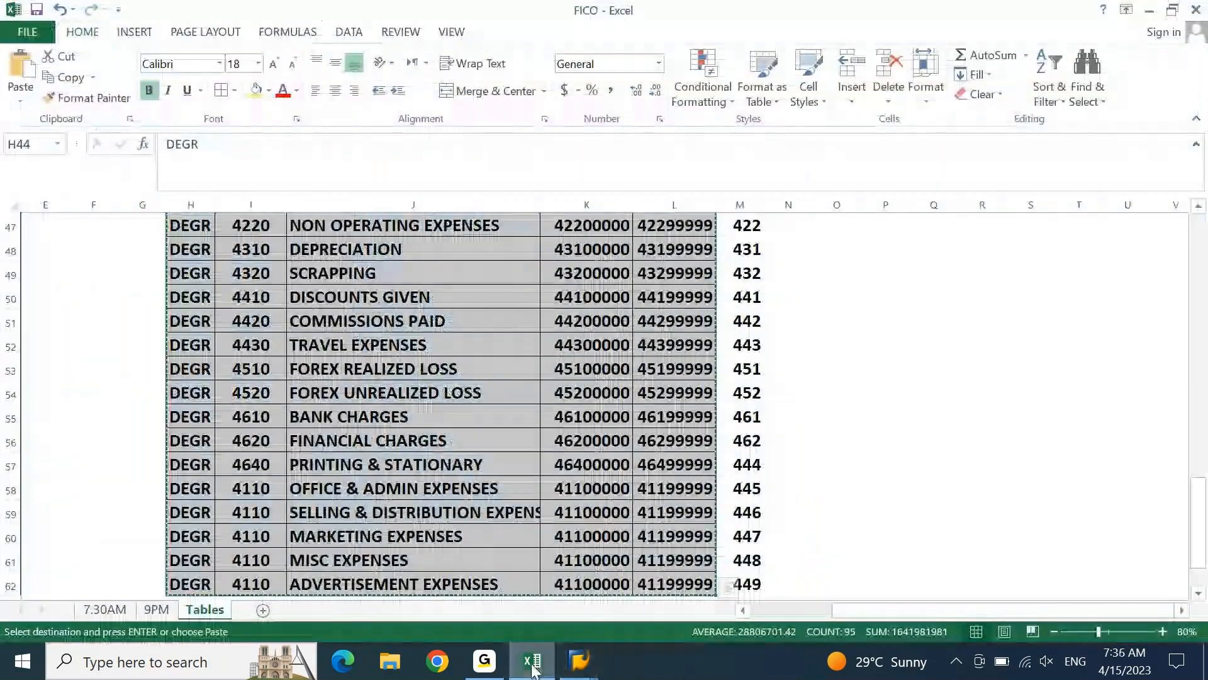
pyautogui.press('Escape')
pyautogui.hotkey('ctrl', 'Down')
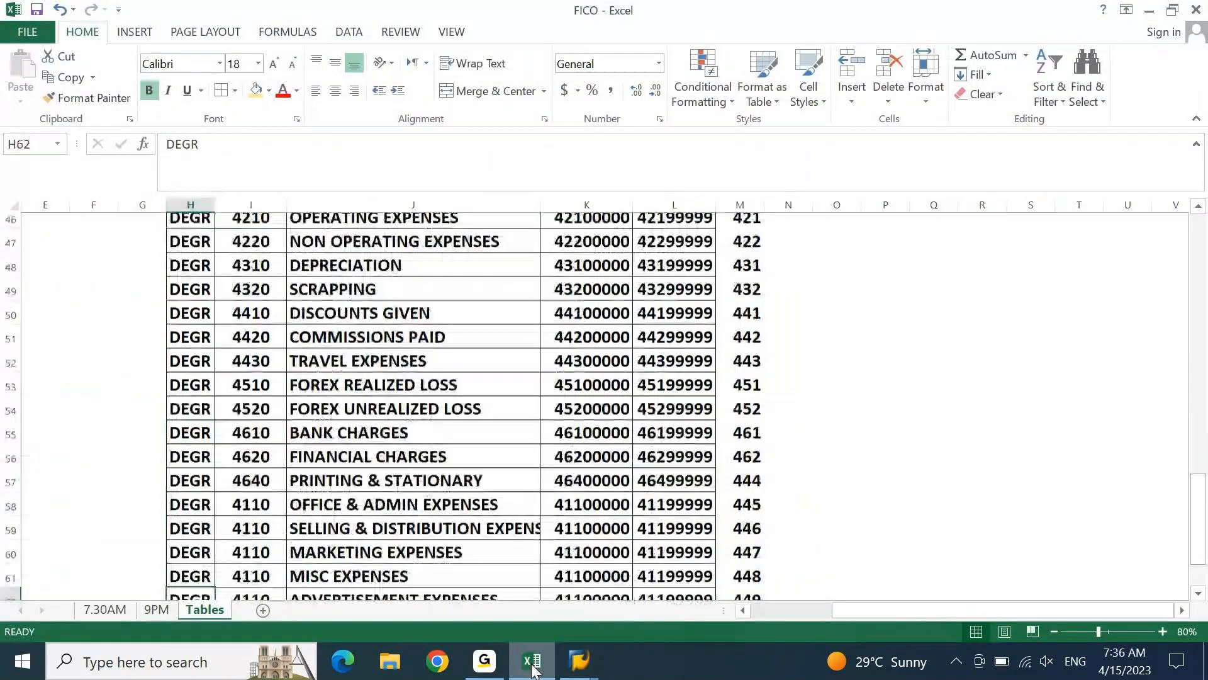
pyautogui.press('Up')
pyautogui.press('Up')
pyautogui.press('Up')
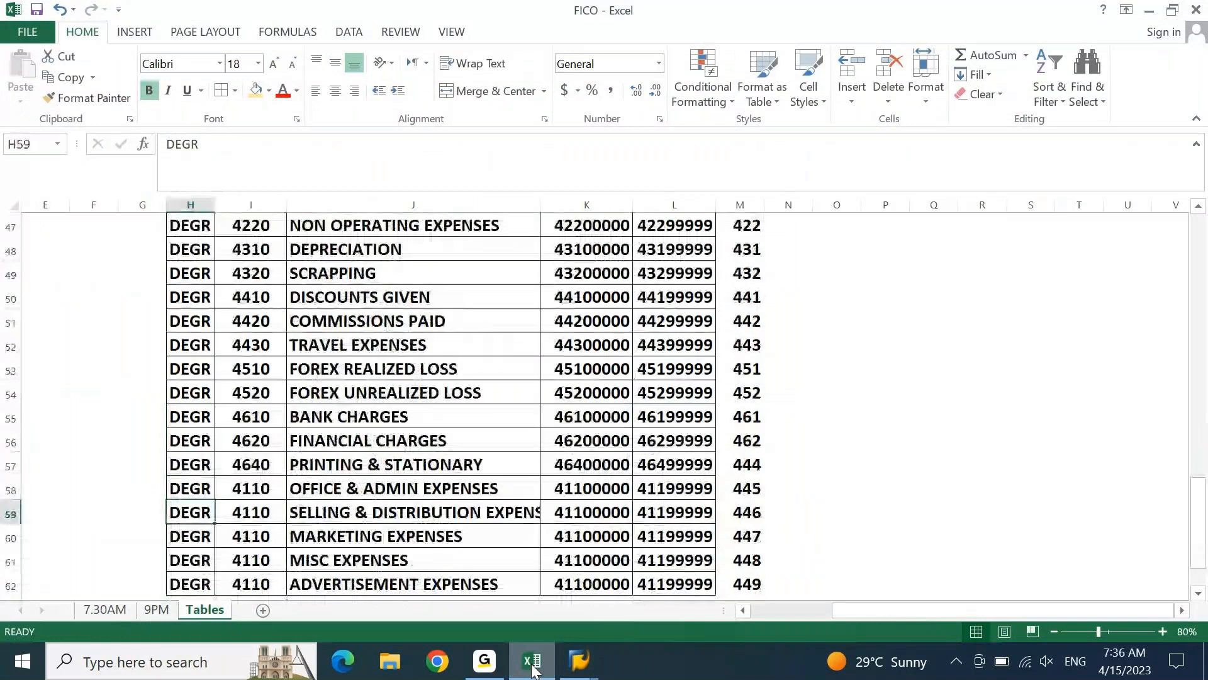
pyautogui.press('Up')
pyautogui.press('Right')
pyautogui.press('Right')
pyautogui.press('Right')
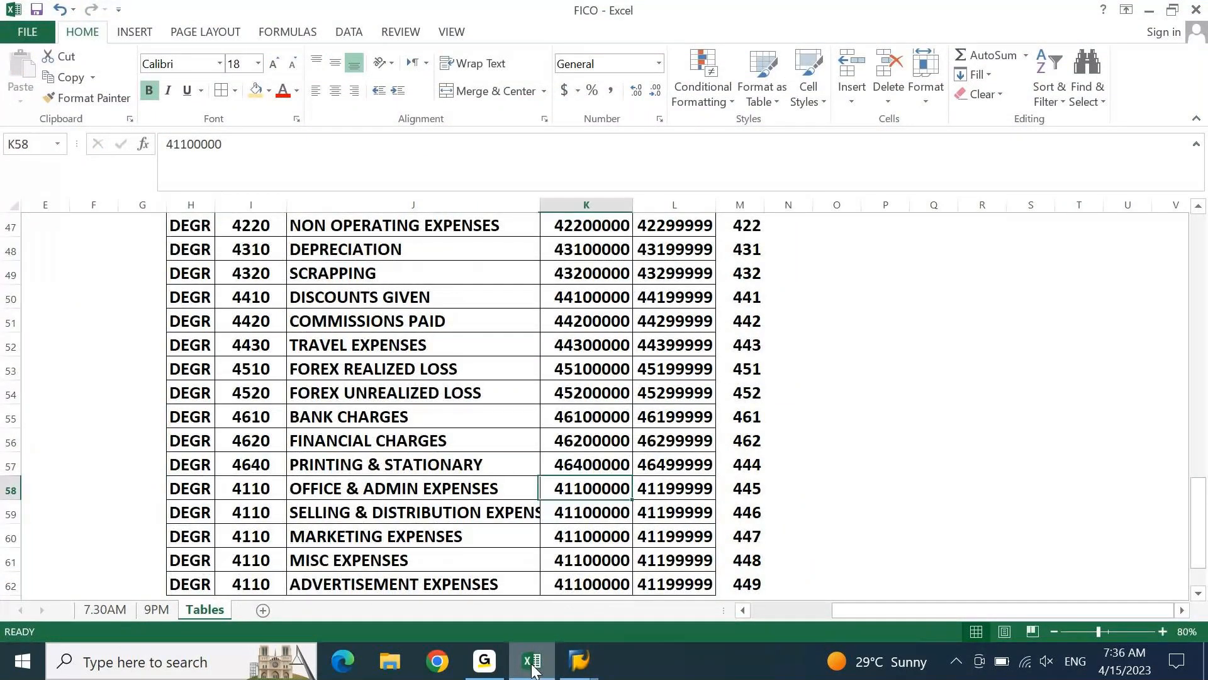
pyautogui.press('Left')
pyautogui.press('Left')
pyautogui.press('Right')
pyautogui.press('Right')
pyautogui.press('F2')
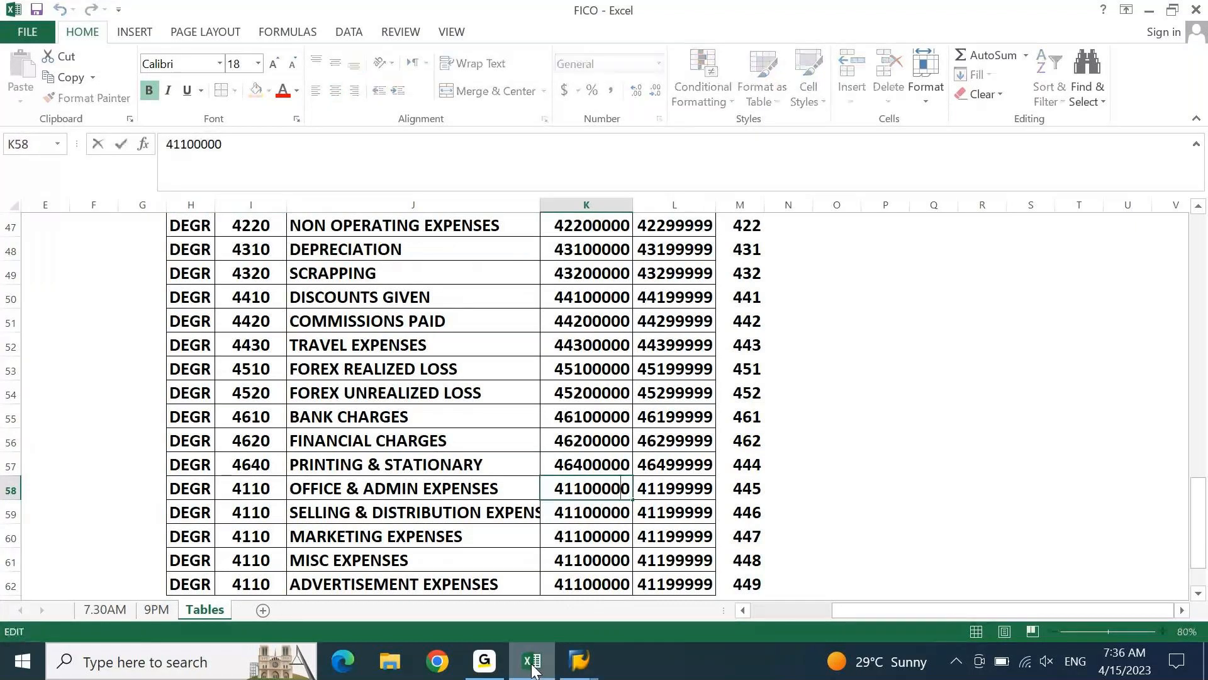
pyautogui.press('Escape')
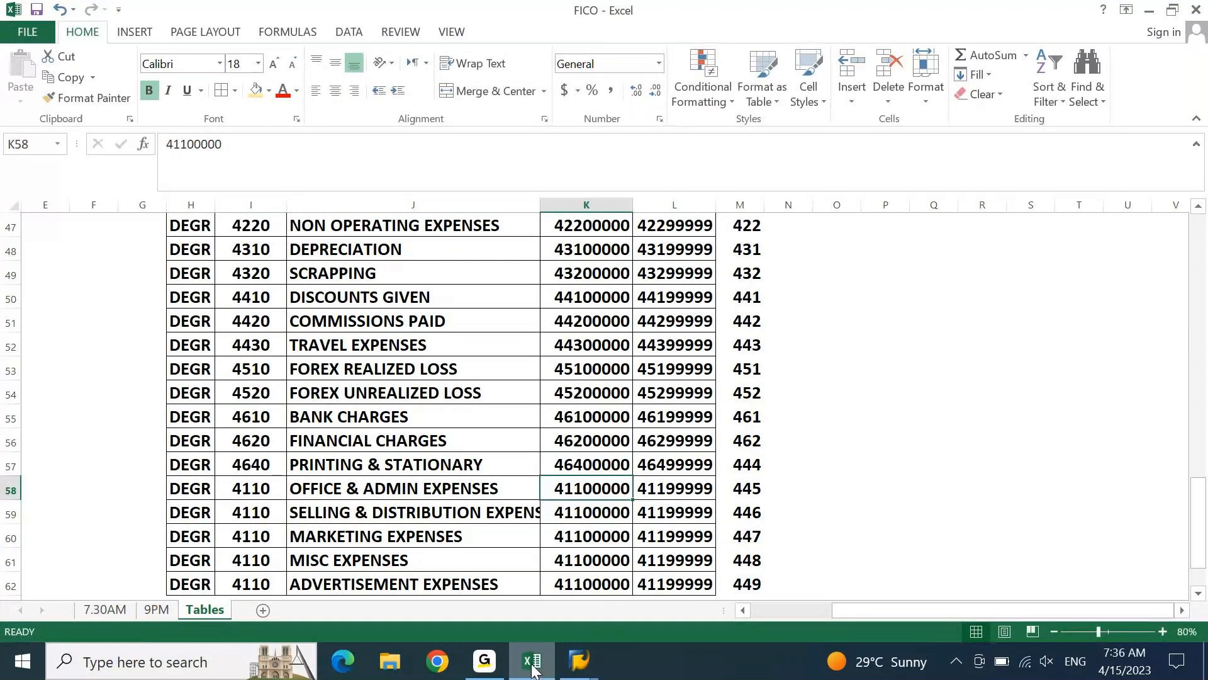
# Set the PRINTING & STATIONARY account range in row 57 to 44400000 through 44499999
pyautogui.press('Up')
pyautogui.press('Up')
pyautogui.press('Up')
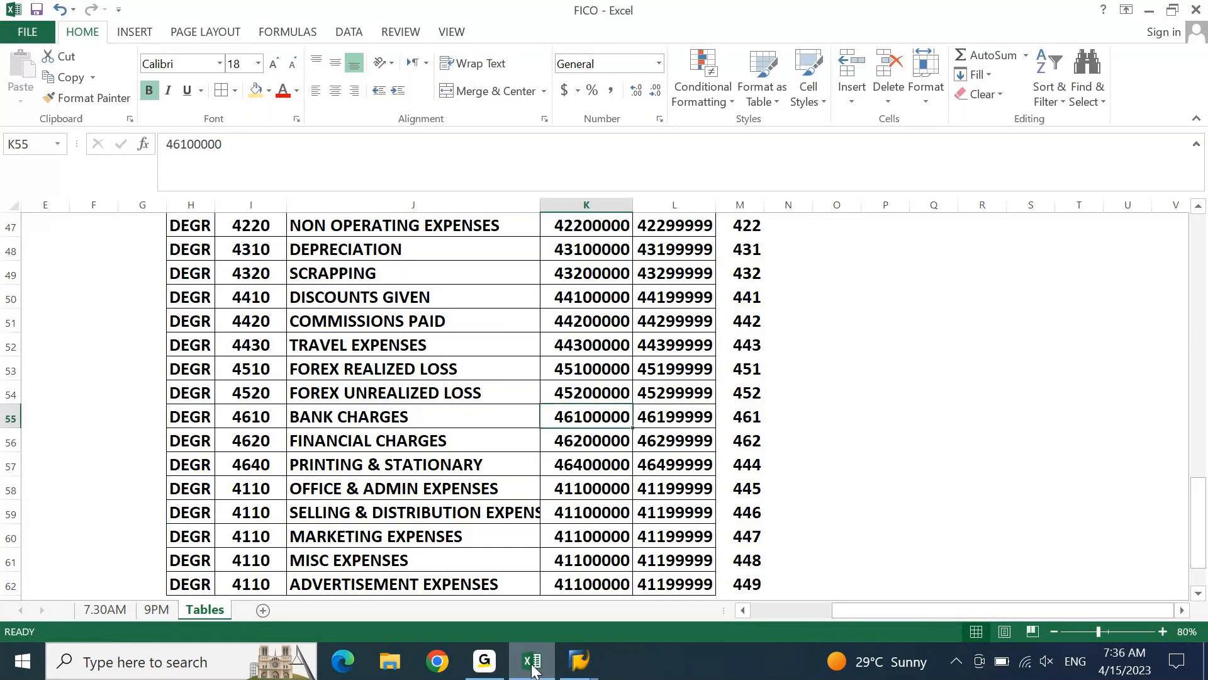
pyautogui.press('Up')
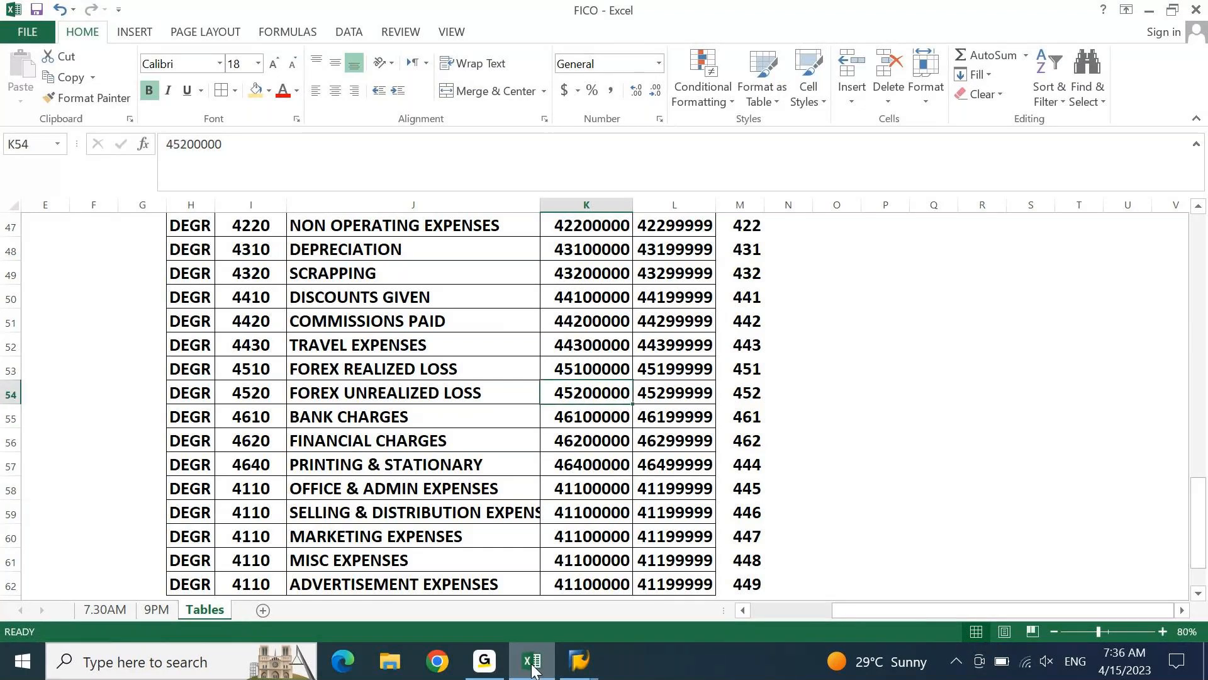
pyautogui.press('Down')
pyautogui.press('Down')
pyautogui.press('Down')
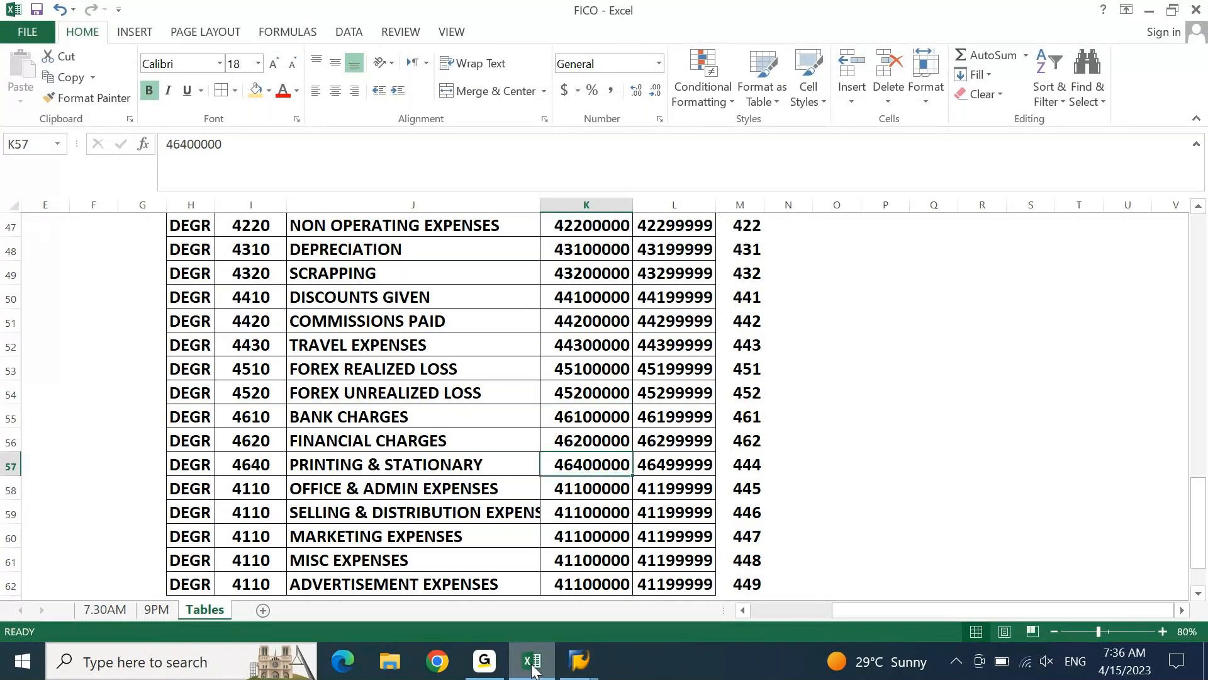
pyautogui.press('Left')
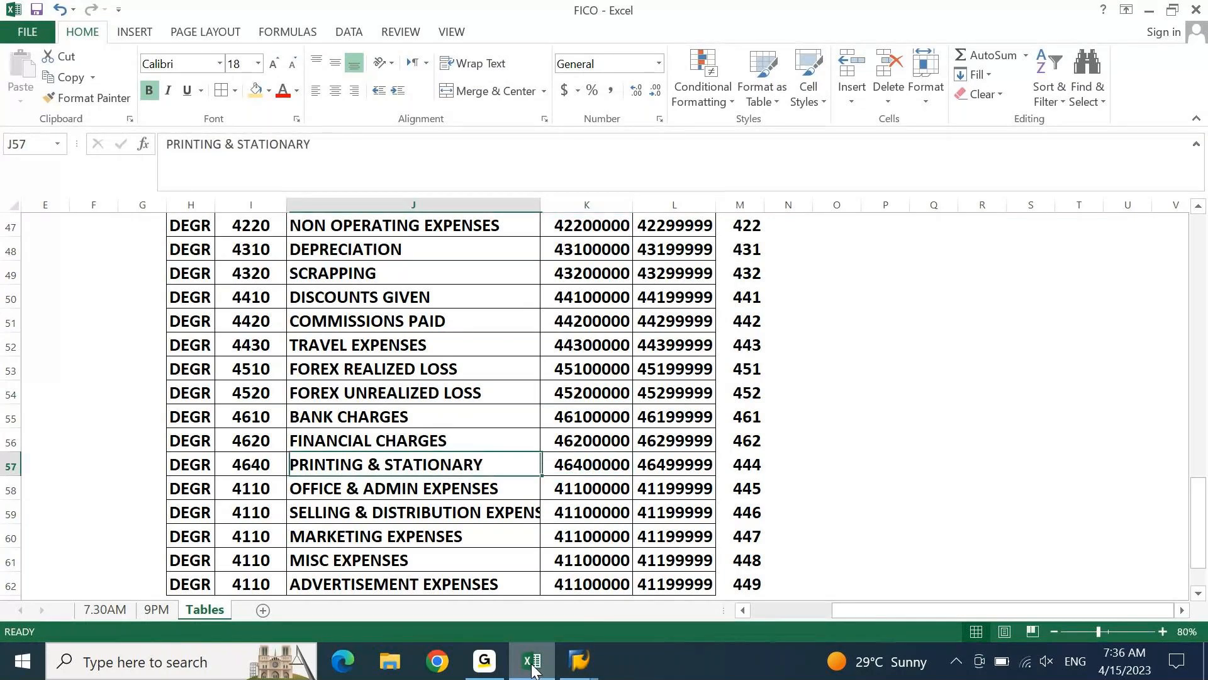
pyautogui.press('Right')
pyautogui.press('F2')
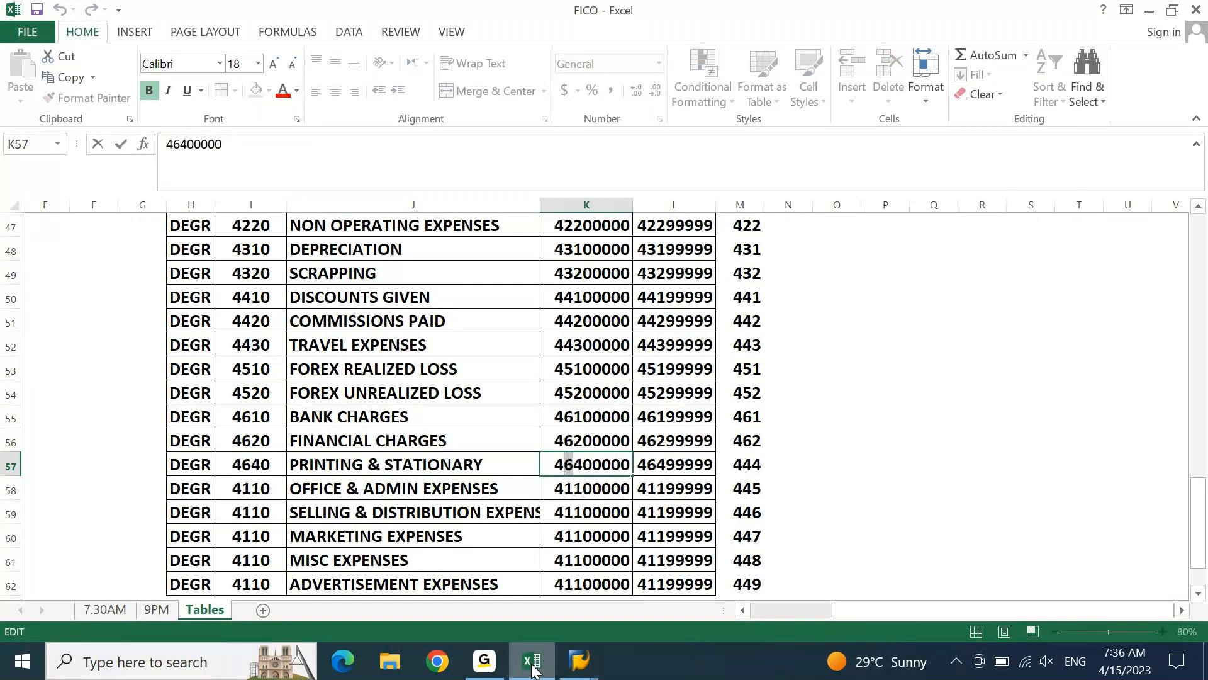
pyautogui.write('4')
pyautogui.press('Tab')
pyautogui.press('F2')
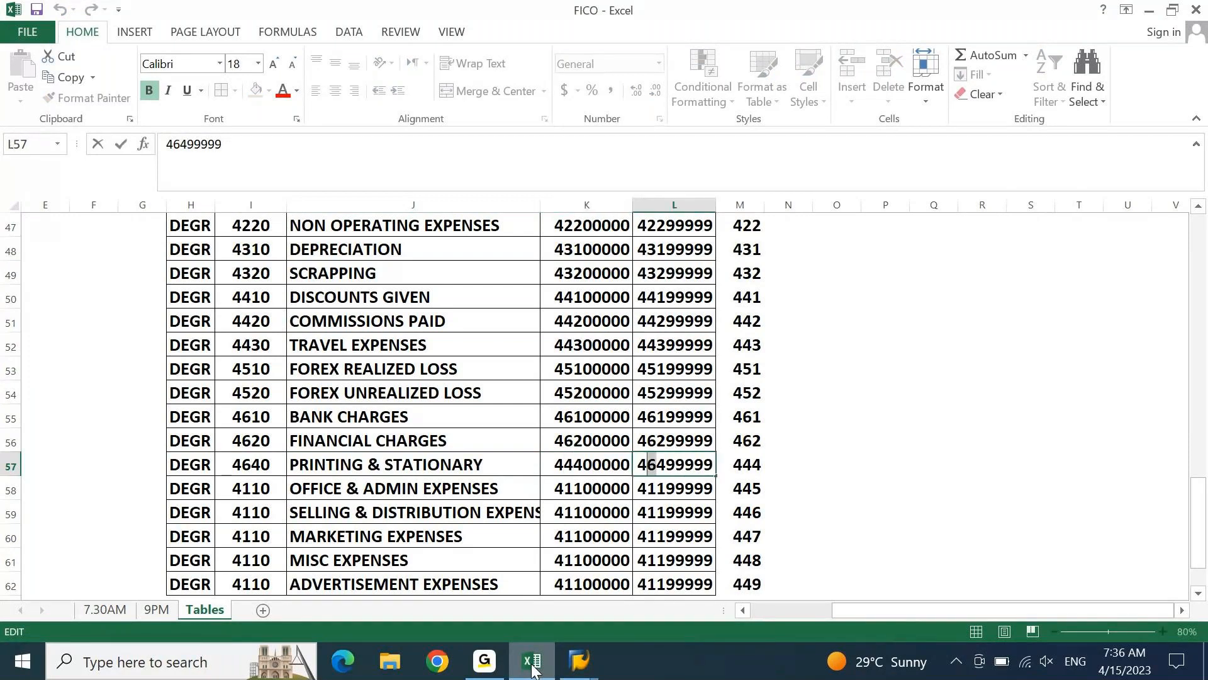
pyautogui.write('4')
pyautogui.press('Return')
# Set the OFFICE & ADMIN EXPENSES starting account in K58 to 44500000
pyautogui.press('F2')
pyautogui.press('Left')
pyautogui.press('Left')
pyautogui.press('Left')
pyautogui.press('Left')
pyautogui.press('Left')
pyautogui.press('Left')
pyautogui.hotkey('shift', 'Left')
pyautogui.hotkey('shift', 'Right')
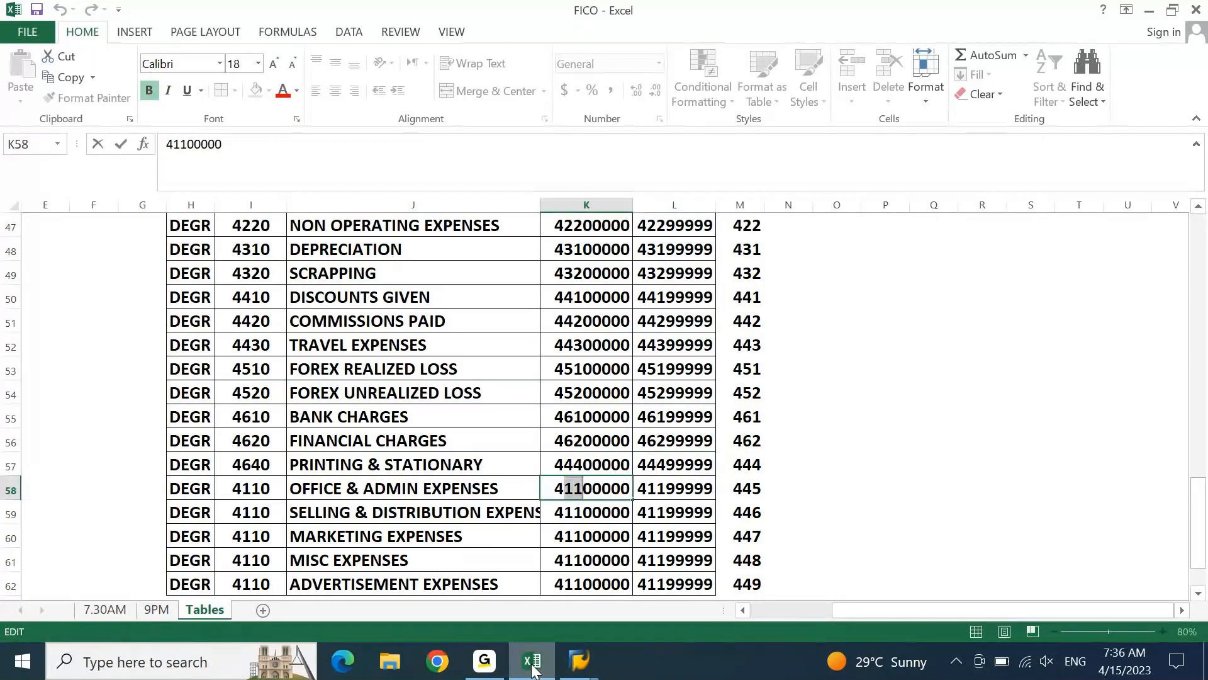
pyautogui.write('45')
pyautogui.press('Tab')
# Fill the OFFICE & ADMIN EXPENSES ending account in L58 from the row above and change it to 44599999
pyautogui.hotkey('ctrl', 'd')
pyautogui.press('F2')
pyautogui.press('Left')
pyautogui.press('Left')
pyautogui.press('Left')
pyautogui.press('Left')
pyautogui.press('Left')
pyautogui.press('Left')
pyautogui.hotkey('shift', 'Right')
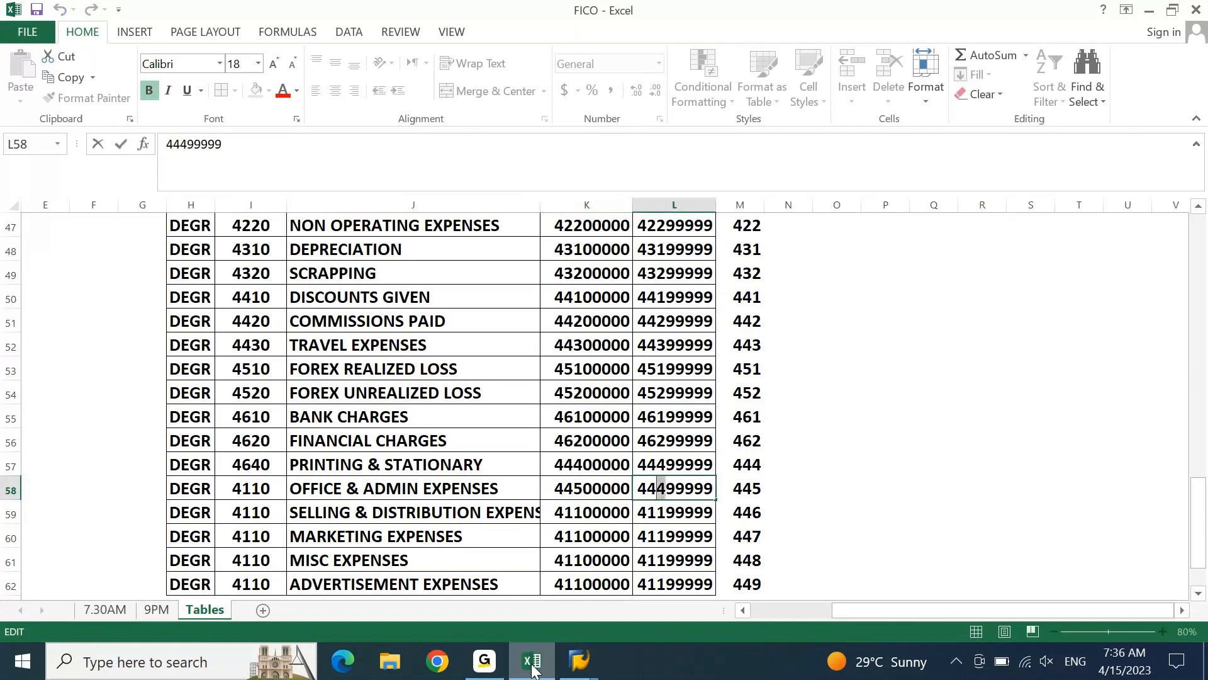
pyautogui.write('5')
pyautogui.press('Return')
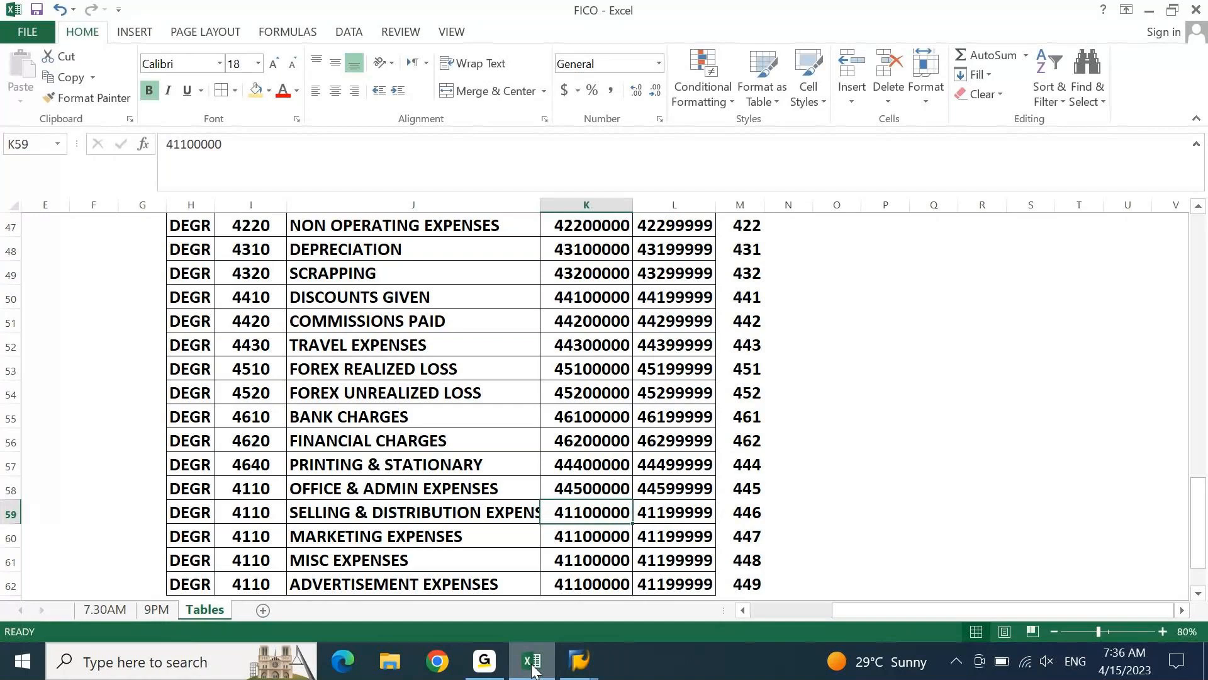
# Fill the SELLING & DISTRIBUTION EXPENSE starting account in K59 from the row above and change it to 44600000
pyautogui.hotkey('ctrl', 'd')
pyautogui.press('F2')
pyautogui.press('Left')
pyautogui.press('Left')
pyautogui.press('Left')
pyautogui.press('Left')
pyautogui.press('Left')
pyautogui.press('Left')
pyautogui.press('Delete')
pyautogui.write('6')
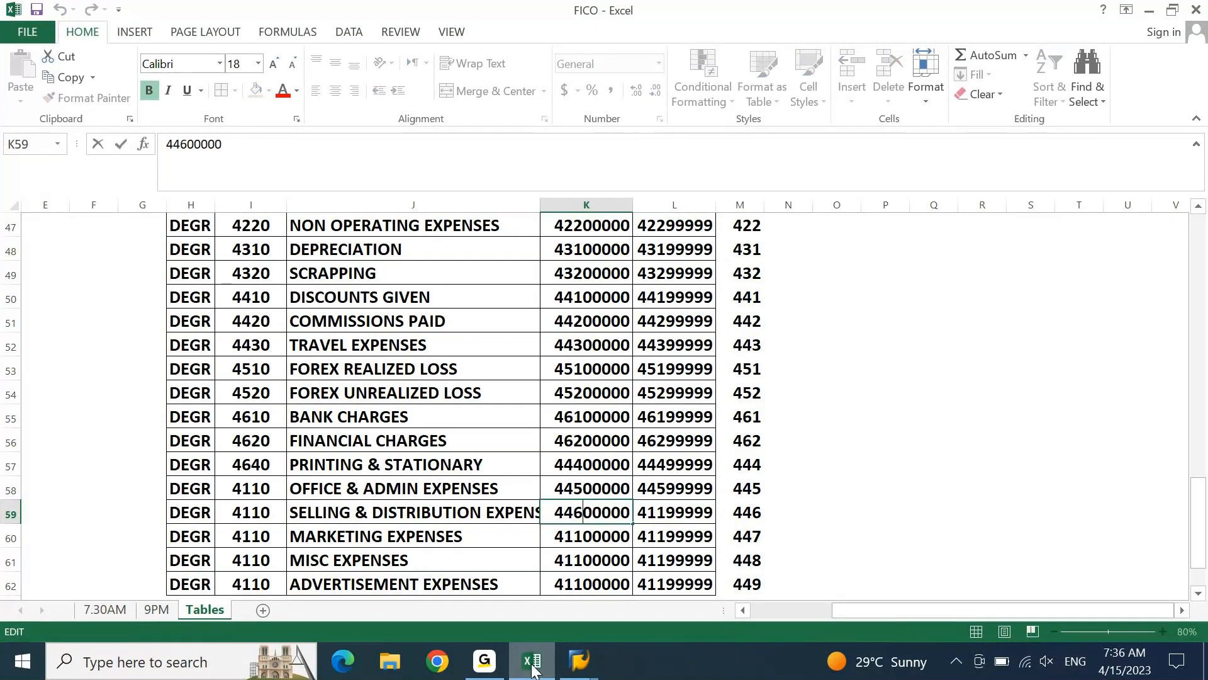
pyautogui.press('Tab')
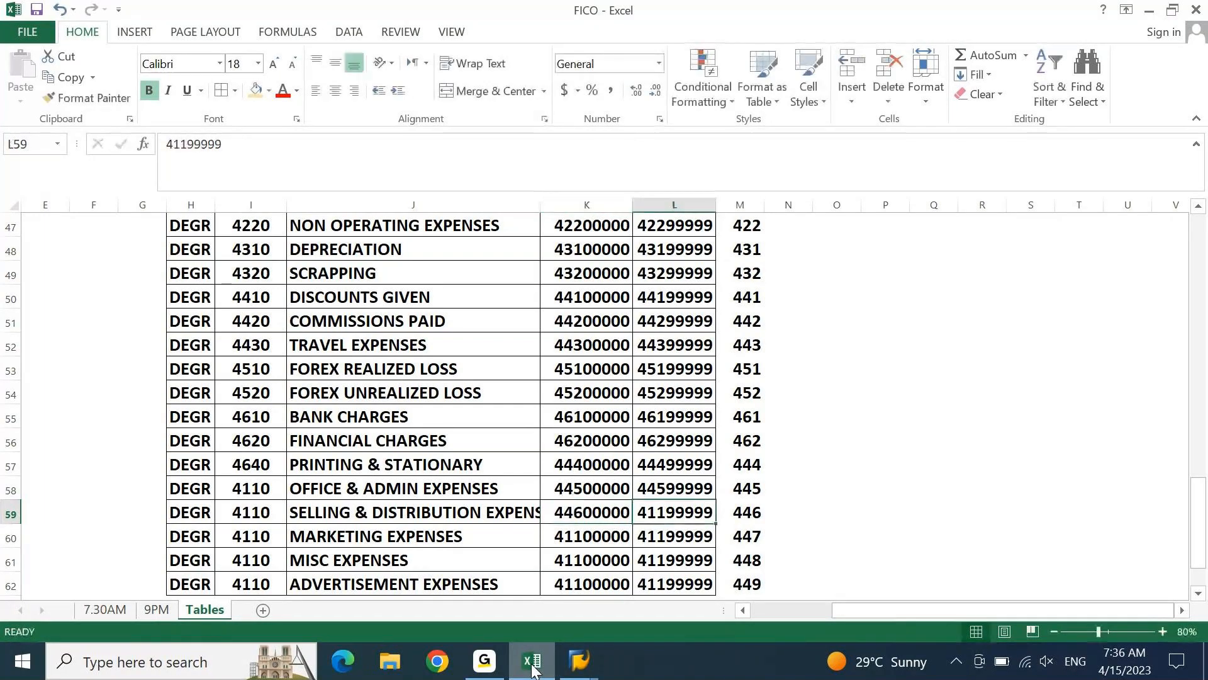
# Fill the SELLING & DISTRIBUTION EXPENSE ending account in L59 from the row above and change it to 44699999
pyautogui.hotkey('ctrl', 'd')
pyautogui.press('F2')
pyautogui.press('Left')
pyautogui.press('Left')
pyautogui.press('Left')
pyautogui.press('Left')
pyautogui.press('Left')
# Fill the MARKETING EXPENSES starting account in K60 from the row above and change it to 44700000
pyautogui.press('Left')
pyautogui.hotkey('shift', 'Right')
pyautogui.write('6')
pyautogui.press('Return')
pyautogui.press('Left')
pyautogui.hotkey('ctrl', 'd')
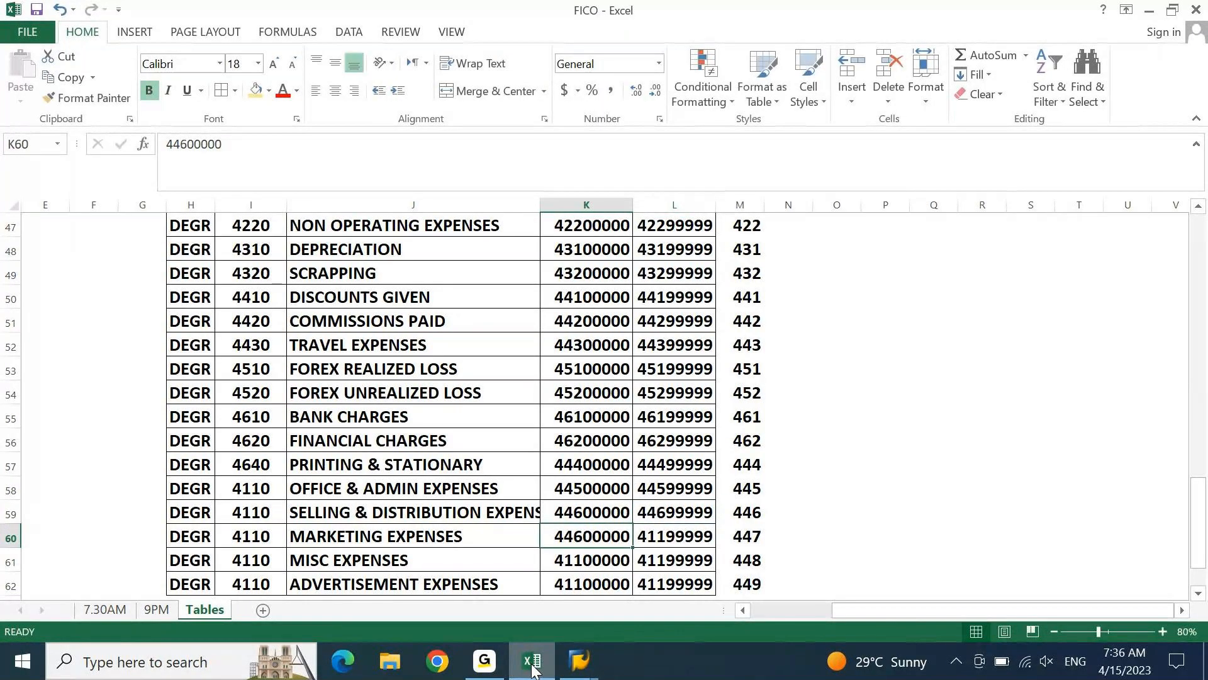
pyautogui.press('F2')
pyautogui.press('Home')
pyautogui.press('Right')
pyautogui.press('Right')
pyautogui.hotkey('shift', 'Right')
pyautogui.write('7')
pyautogui.press('Tab')
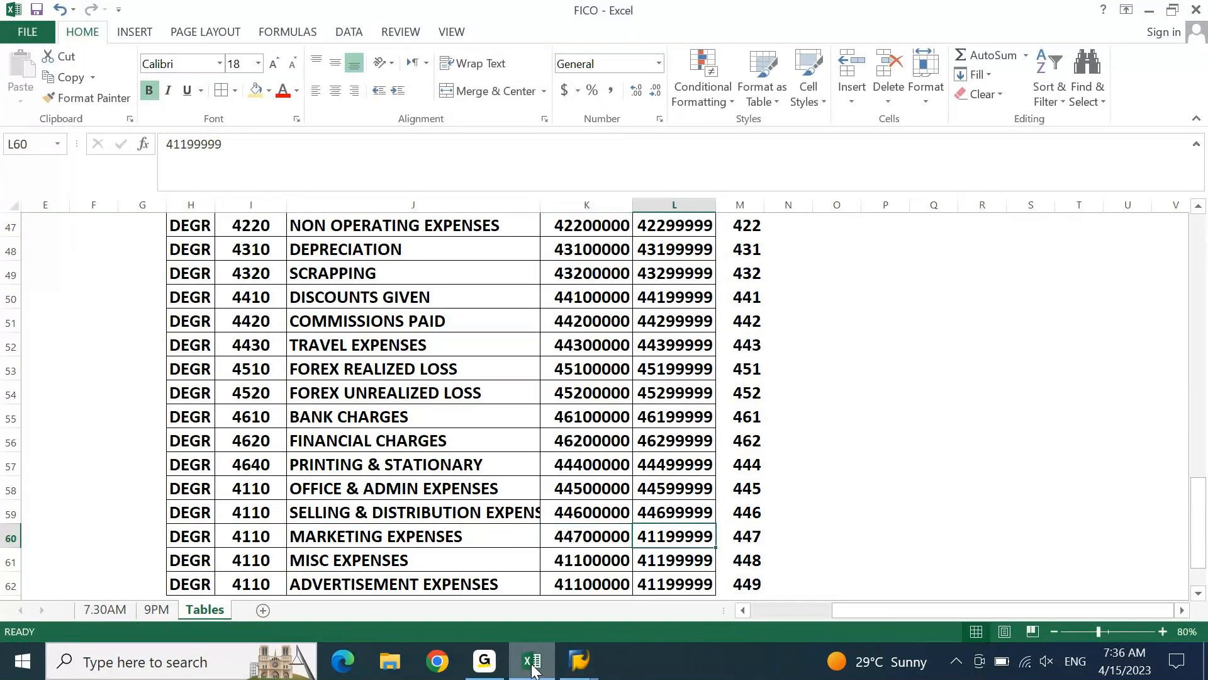
# Fill the MARKETING EXPENSES ending account in L60 from the row above and change it to 44799999
pyautogui.hotkey('ctrl', 'd')
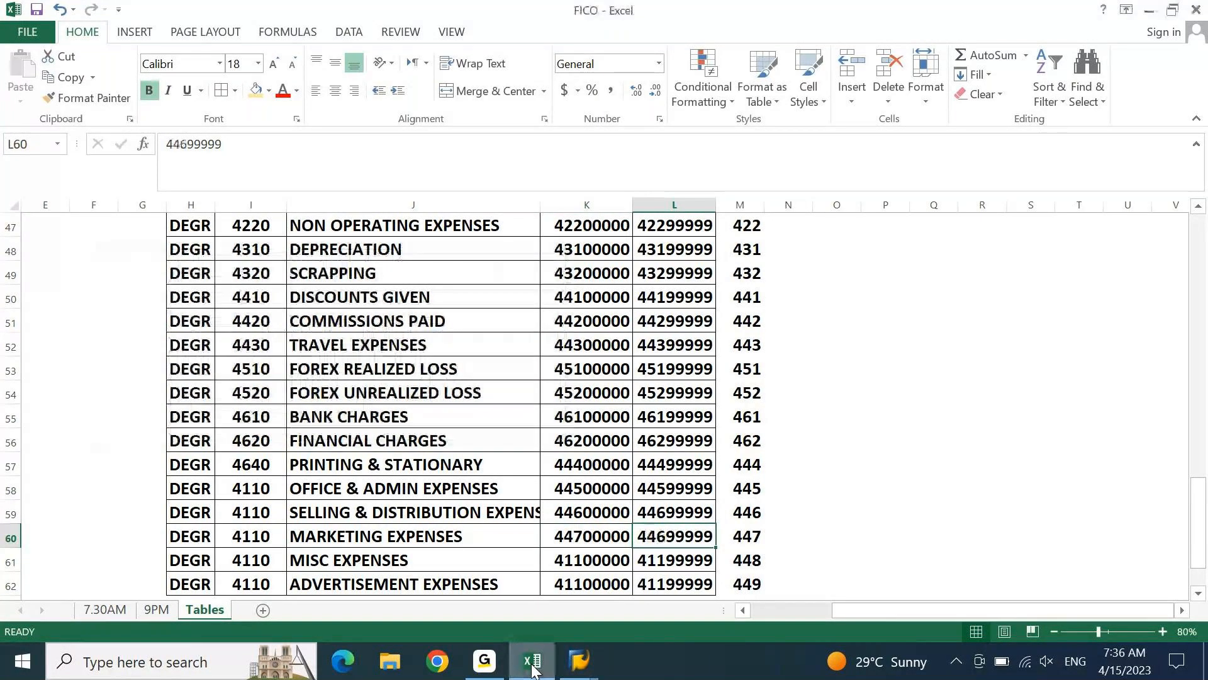
pyautogui.press('F2')
pyautogui.press('Home')
pyautogui.press('Right')
pyautogui.press('Right')
pyautogui.hotkey('shift', 'Right')
pyautogui.write('7')
pyautogui.press('Return')
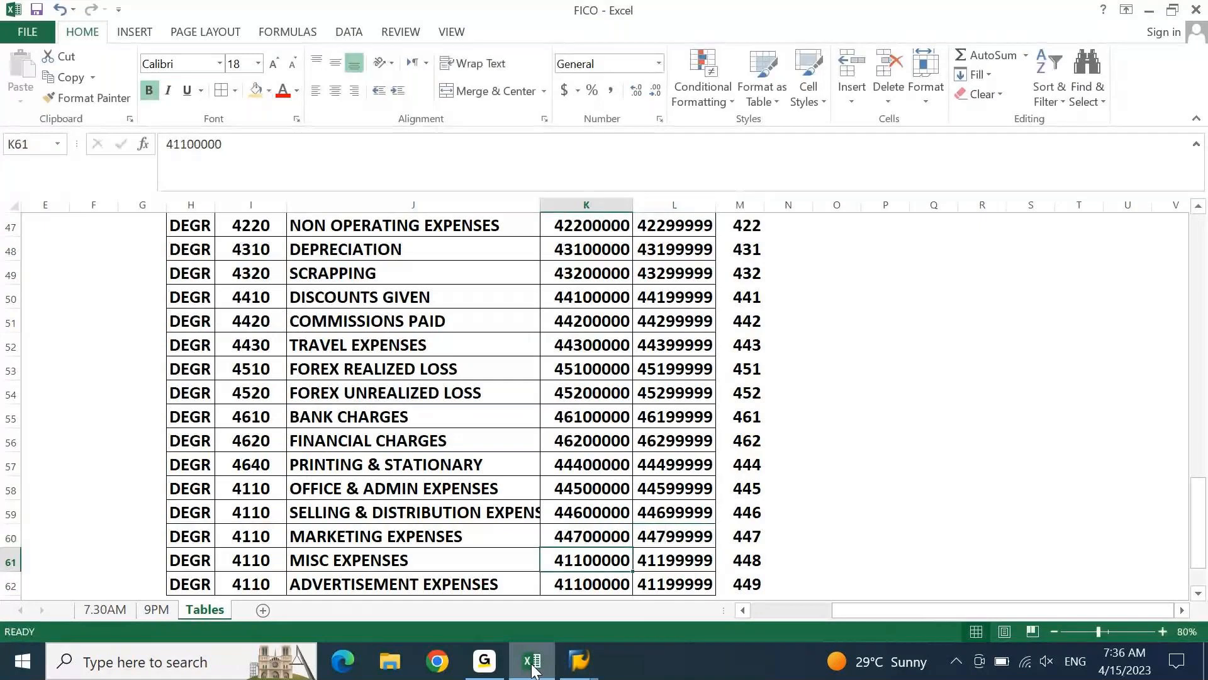
# Copy the cell above into the MISC EXPENSES starting account in K61 and change it to 44800000
pyautogui.hotkey('ctrl', "'")
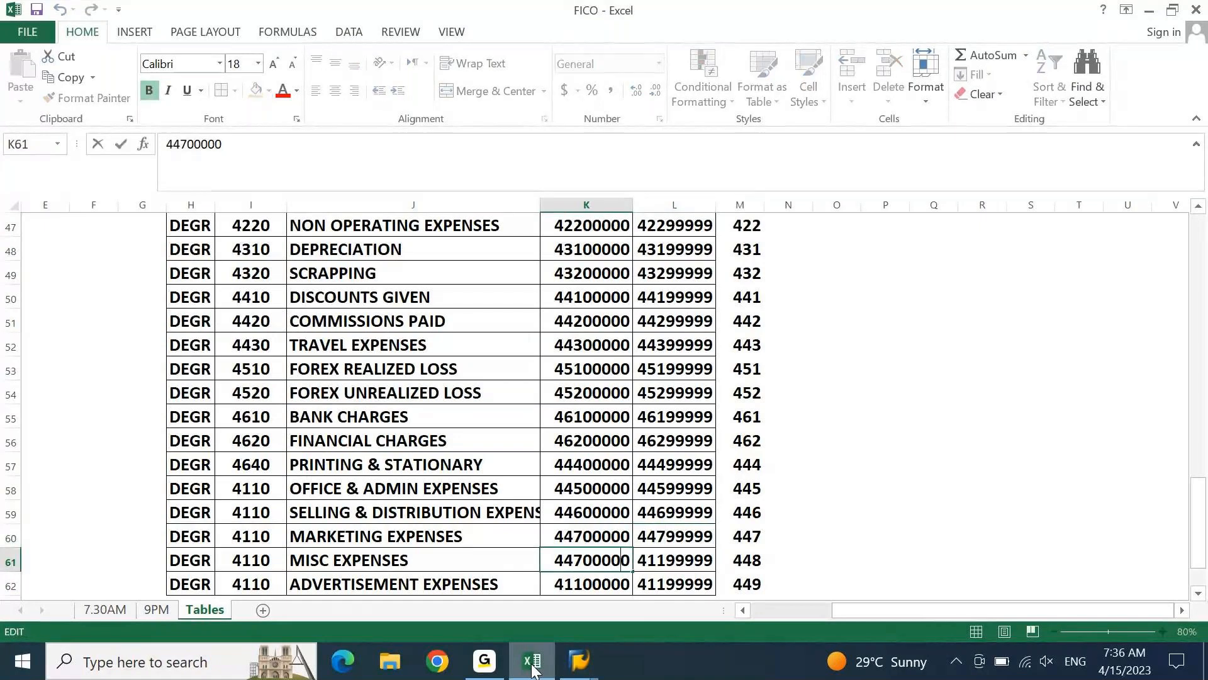
pyautogui.press('Home')
pyautogui.press('Right')
pyautogui.press('Right')
pyautogui.hotkey('shift', 'Right')
pyautogui.write('8')
pyautogui.press('Tab')
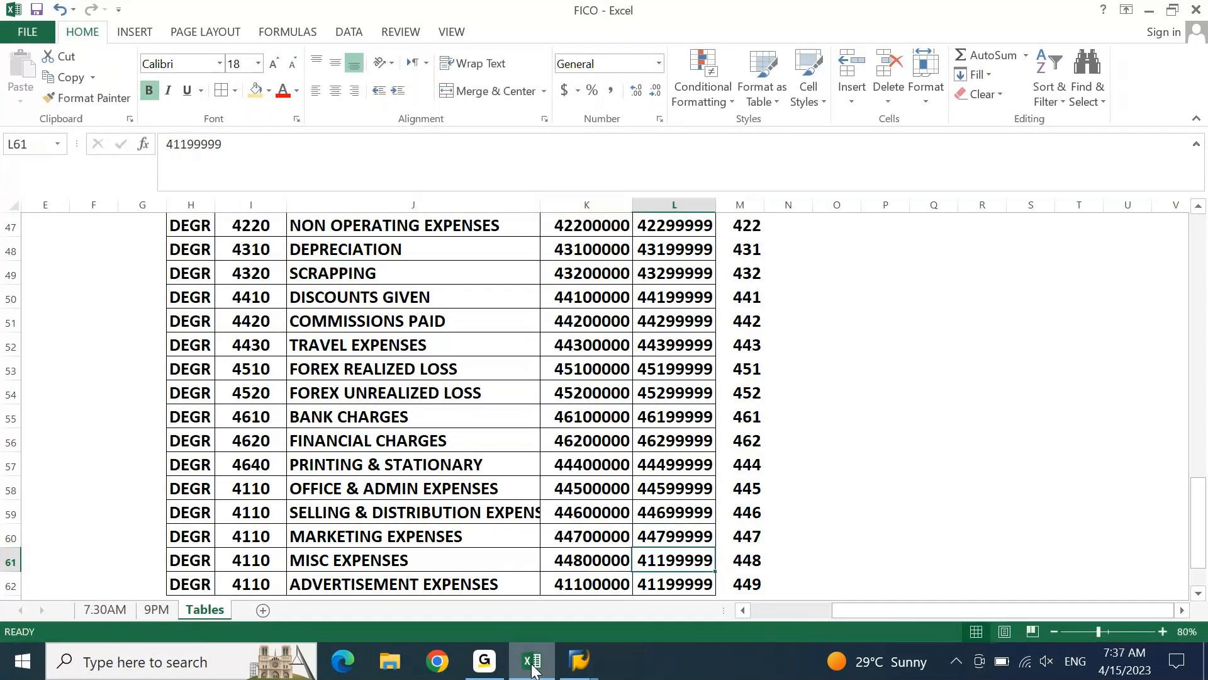
# Copy the cell above into the MISC EXPENSES ending account in L61 and change it to 44899999
pyautogui.hotkey('ctrl', "'")
pyautogui.press('Home')
pyautogui.press('Right')
pyautogui.press('Right')
pyautogui.press('Right')
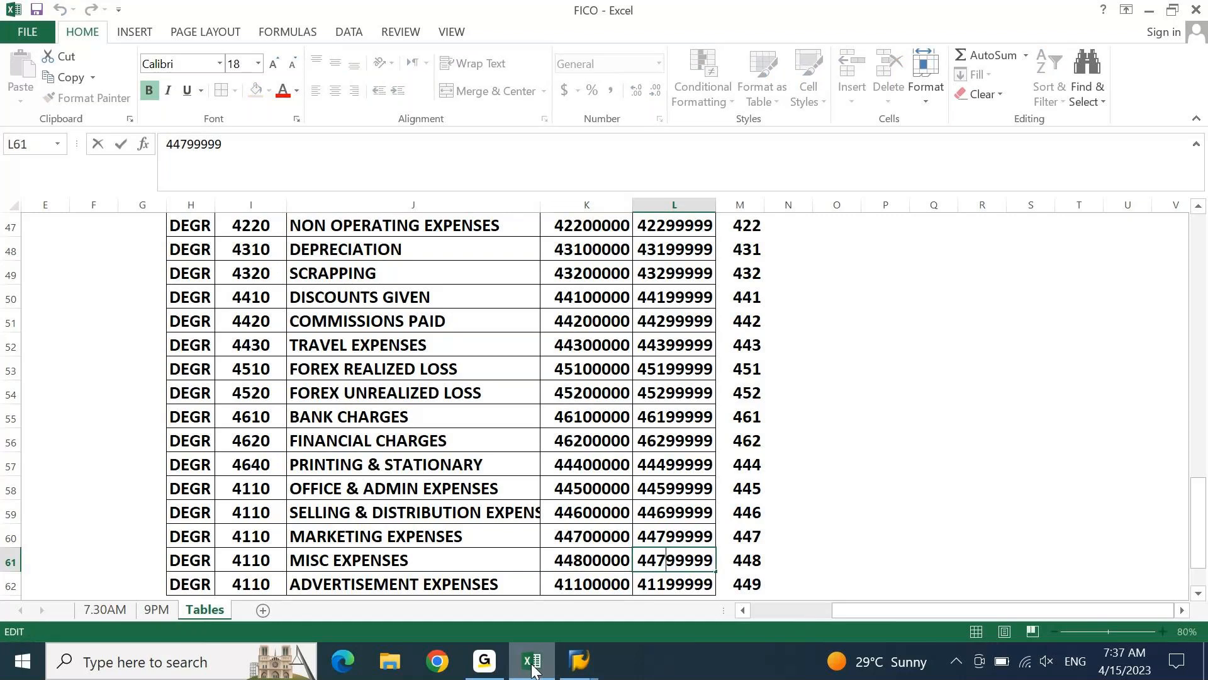
pyautogui.hotkey('shift', 'Left')
pyautogui.write('8')
pyautogui.press('Return')
# Set the ADVERTISEMENT EXPENSES starting account in K62 to 44900000
pyautogui.press('Left')
pyautogui.hotkey('ctrl', "'")
pyautogui.press('Home')
pyautogui.press('Right')
pyautogui.press('Right')
pyautogui.hotkey('shift', 'Right')
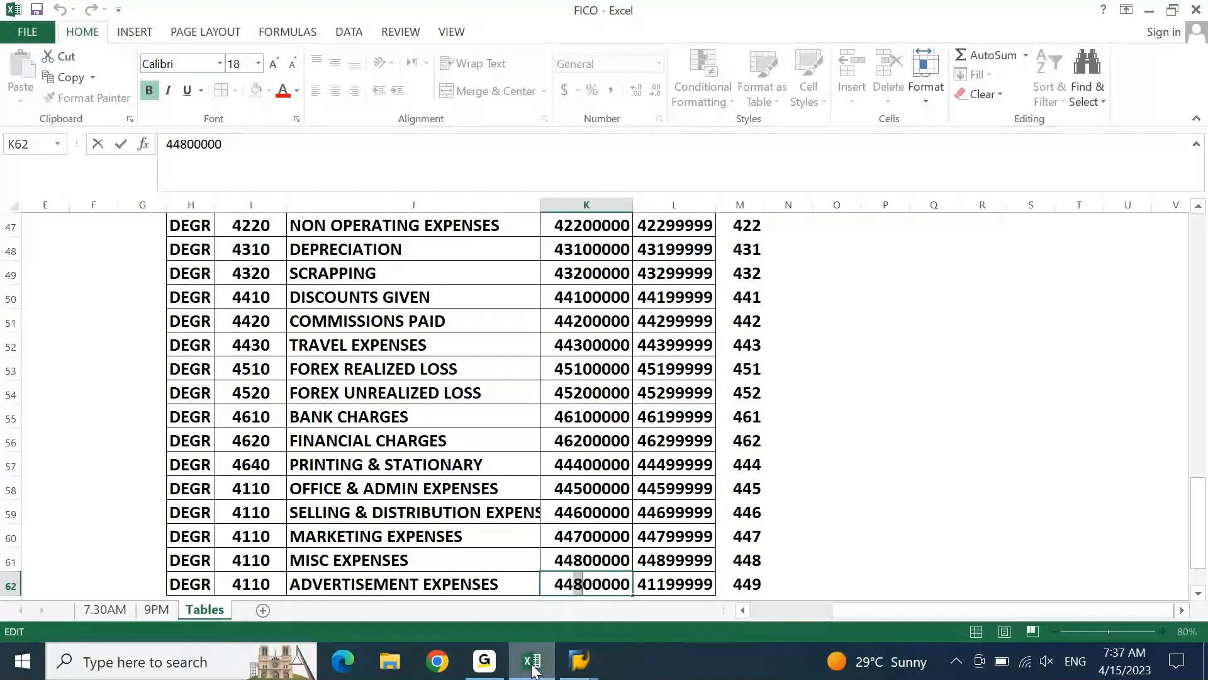
pyautogui.hotkey('shift', 'Tab')
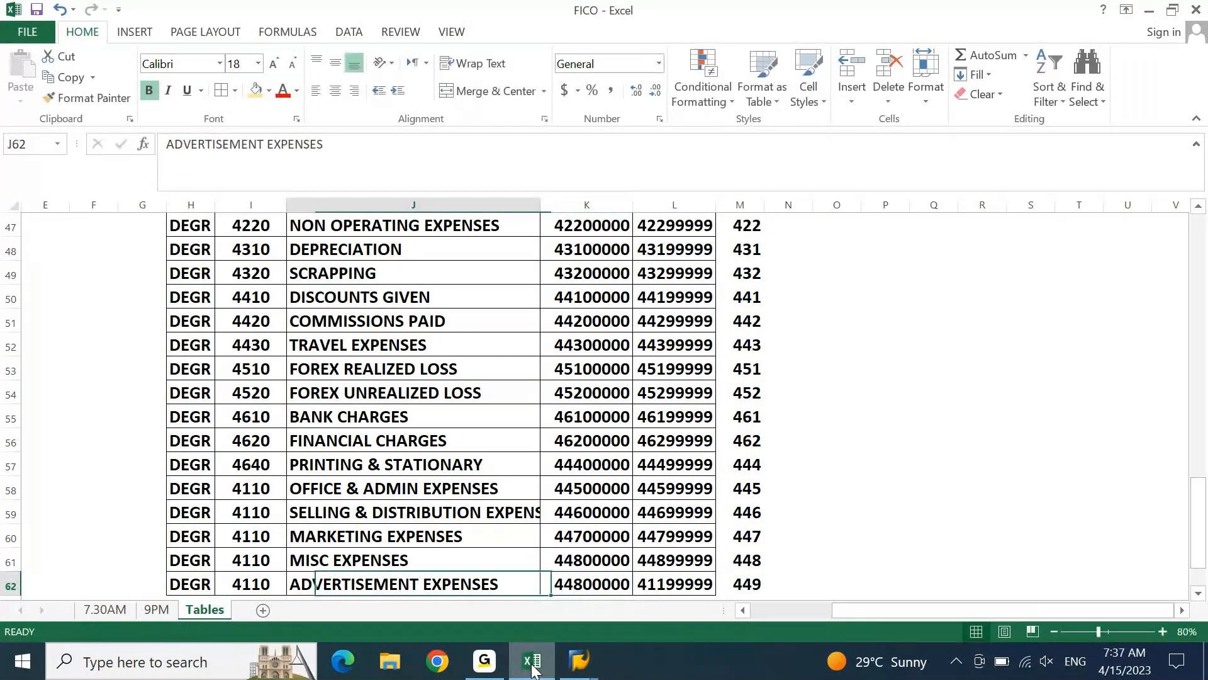
pyautogui.press('Tab')
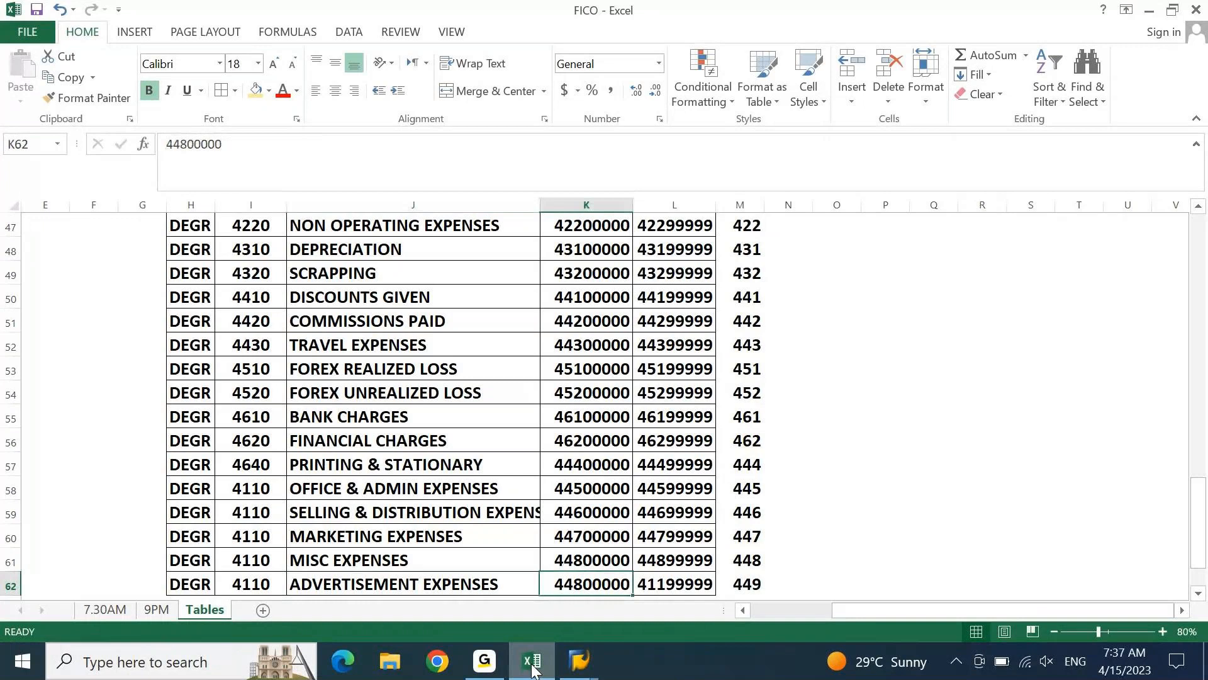
pyautogui.write('44900000')
pyautogui.press('Tab')
# Fill the ADVERTISEMENT EXPENSES ending account in L62 from the row above and change it to 44999999
pyautogui.hotkey('ctrl', 'd')
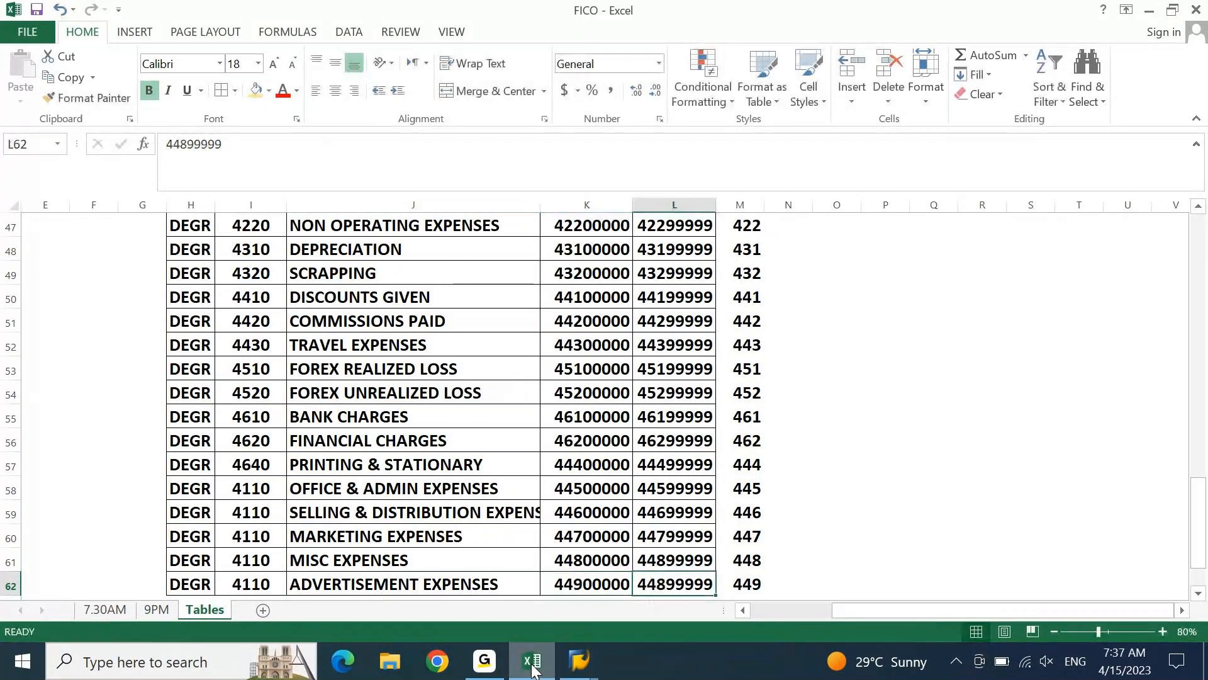
pyautogui.press('F2')
pyautogui.press('Left')
pyautogui.press('Left')
pyautogui.press('Left')
pyautogui.press('Left')
pyautogui.press('Left')
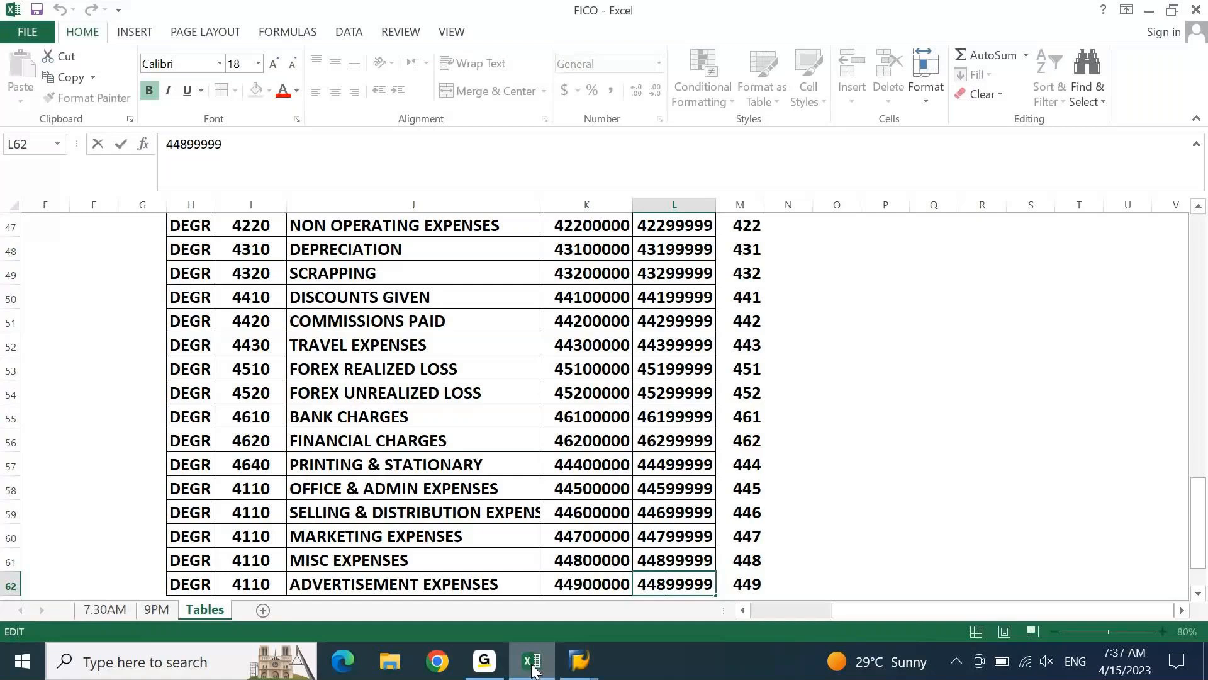
pyautogui.press('BackSpace')
pyautogui.write('9')
pyautogui.press('Return')
# Return to SAP and cancel editing of the duplicate 4110 entries from OFFICE & ADMIN EXPENSES through ADVERTISEMENT EXPENSES
pyautogui.hotkey('ctrl', 'Up')
pyautogui.hotkey('ctrl', 'Up')
pyautogui.hotkey('alt', 'Tab')
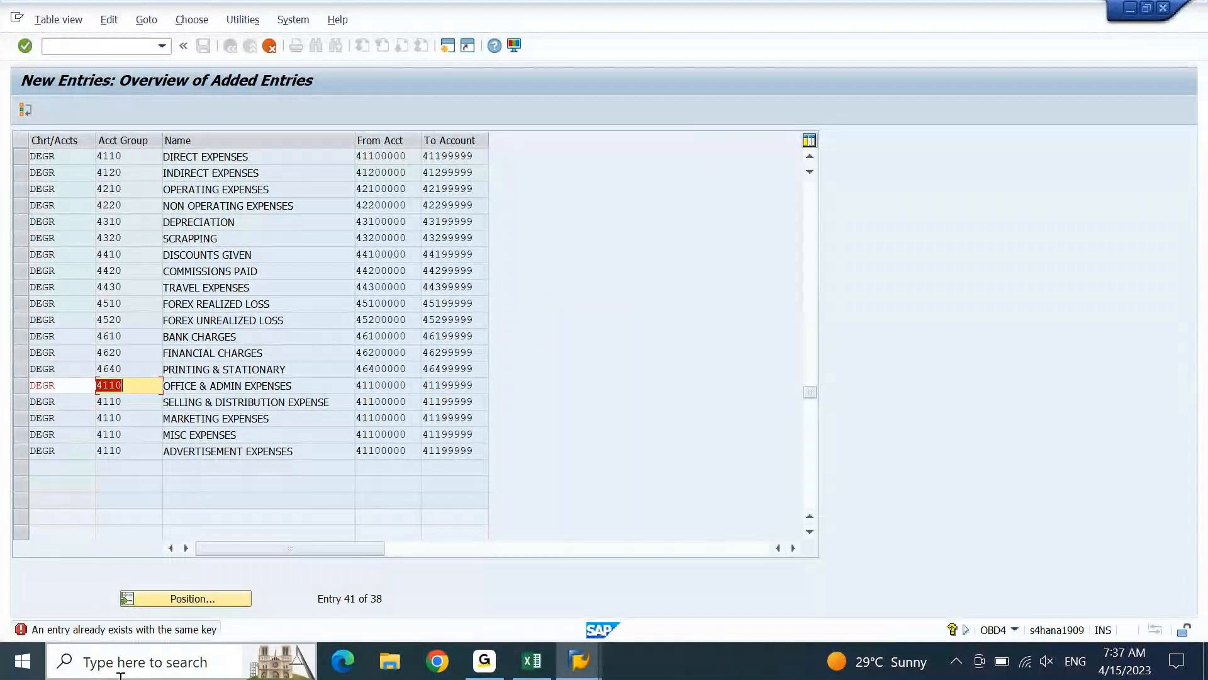
pyautogui.hotkey('alt', 'Tab')
pyautogui.press('F12')
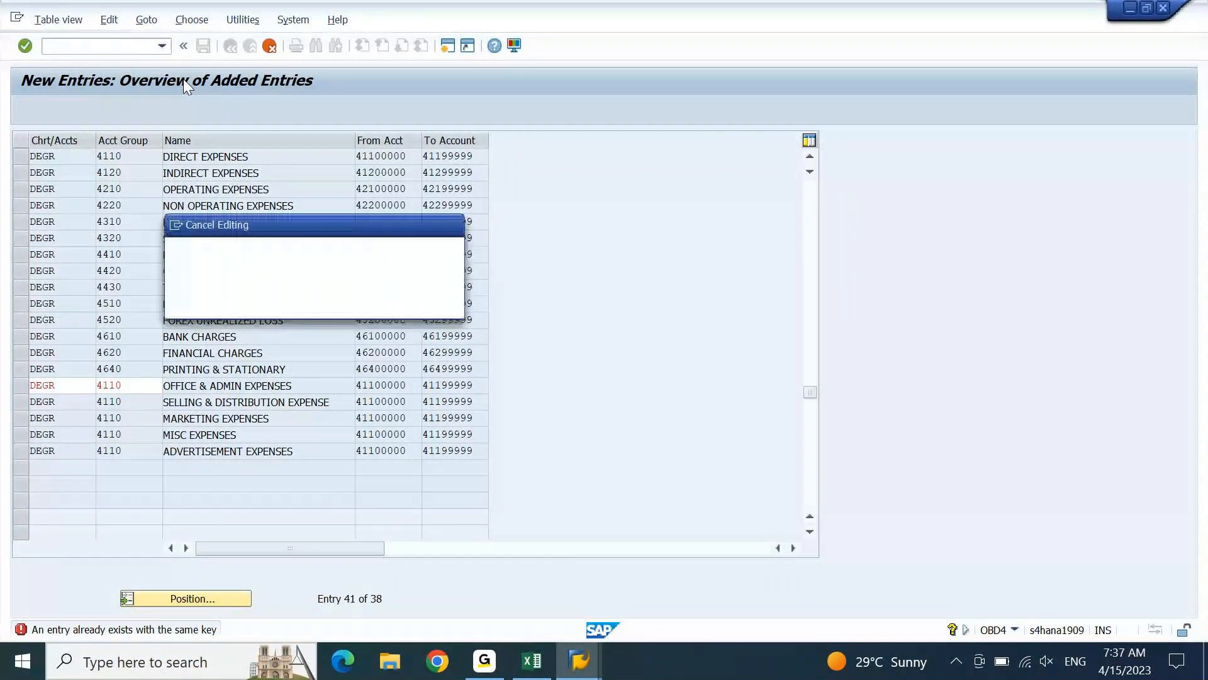
pyautogui.click(236, 307)
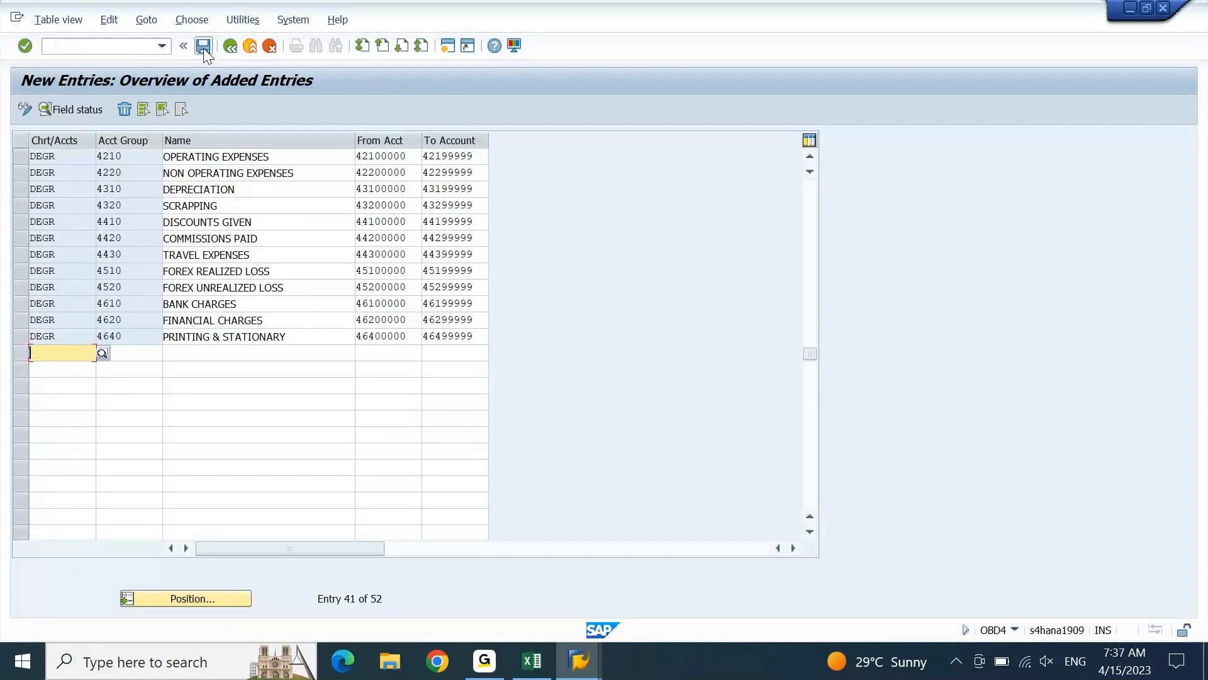
# Save the new account groups and go past PRINTING & STATIONARY to the blank entry rows
pyautogui.click(203, 46)
pyautogui.press('pagedown')
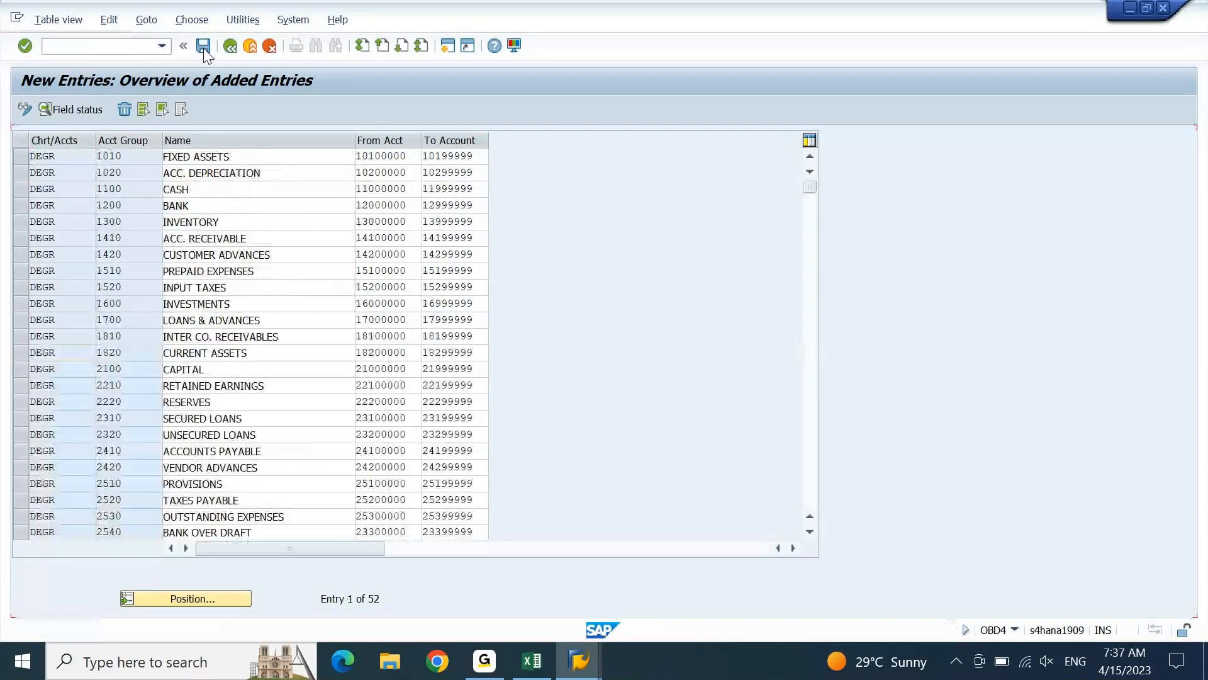
pyautogui.press('pagedown')
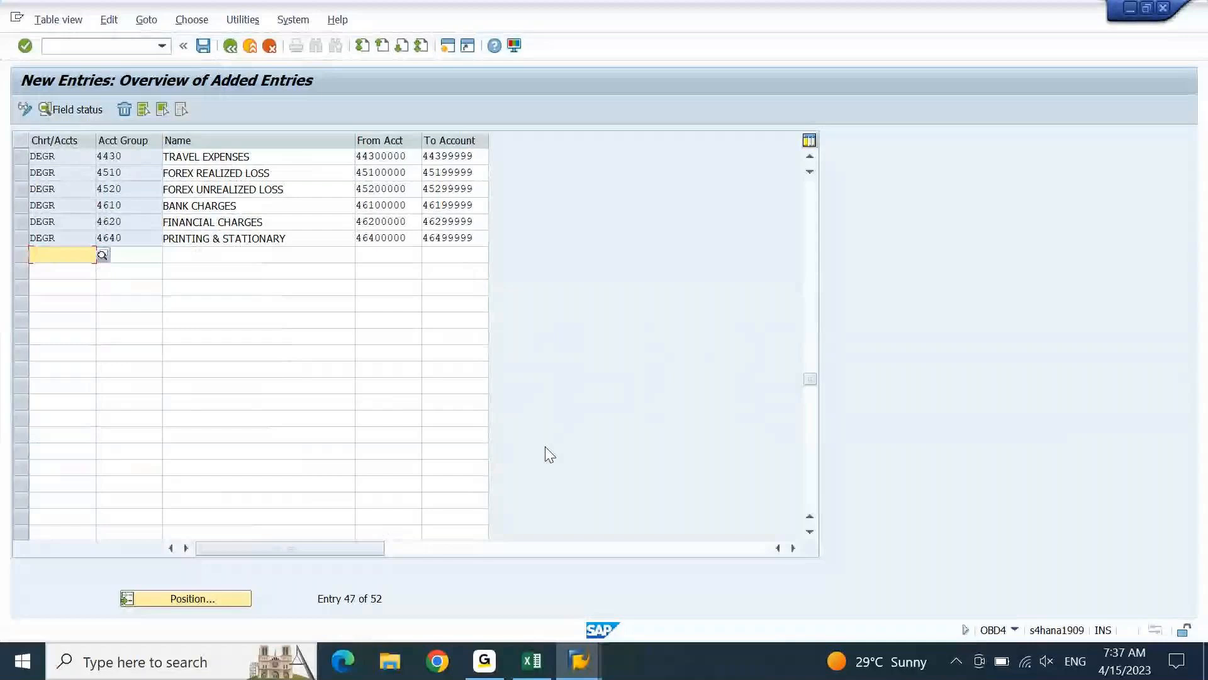
pyautogui.press('pagedown')
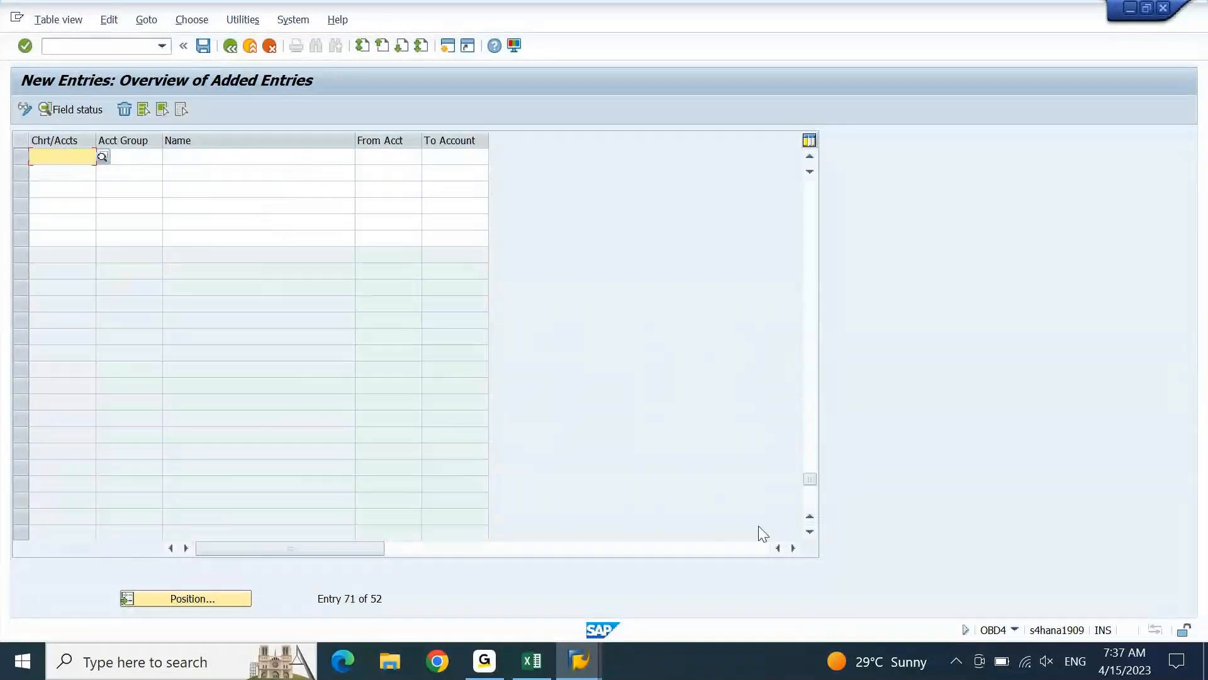
# Switch to the FICO workbook, select the DEGR expense groups from DIRECT EXPENSES through ADVERTISEMENT EXPENSES, and try to paste them into SAP's new entries
pyautogui.click(546, 664)
pyautogui.hotkey('ctrl', 'Left')
pyautogui.hotkey('ctrl', 'Up')
pyautogui.press('Down')
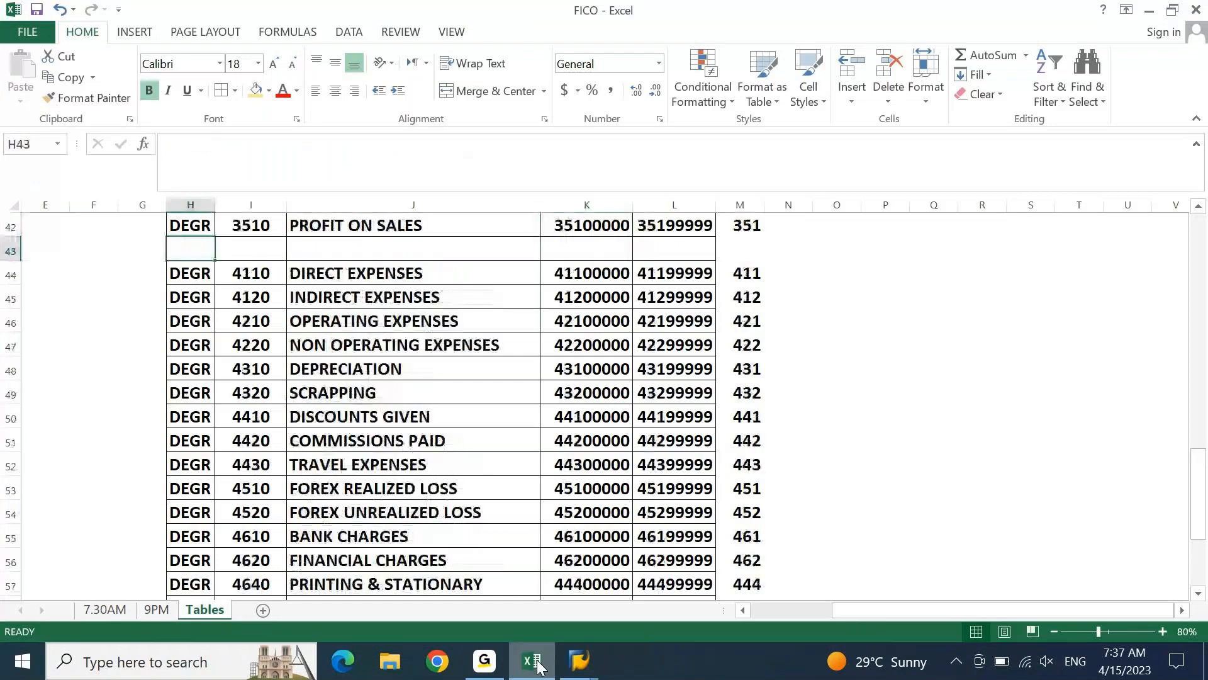
pyautogui.press('Down')
pyautogui.hotkey('shift', 'Right')
pyautogui.hotkey('shift', 'Right')
pyautogui.hotkey('shift', 'Right')
pyautogui.hotkey('shift', 'Right')
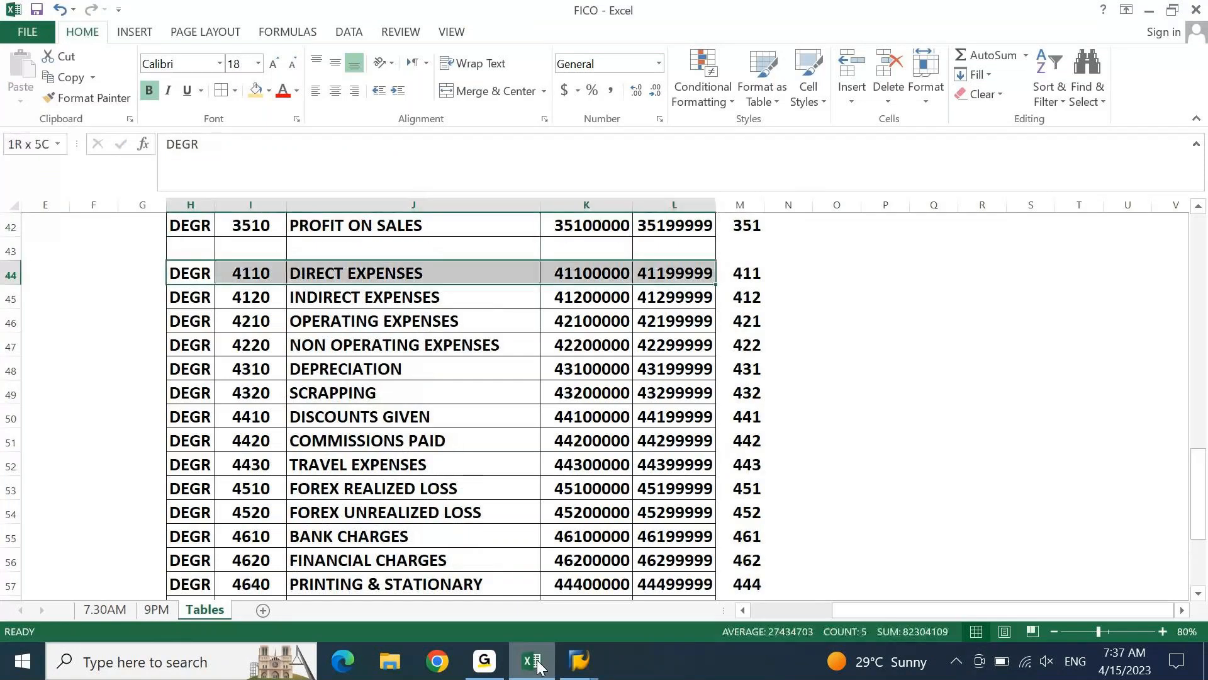
pyautogui.hotkey('ctrl', 'shift', 'Down')
pyautogui.click(533, 662)
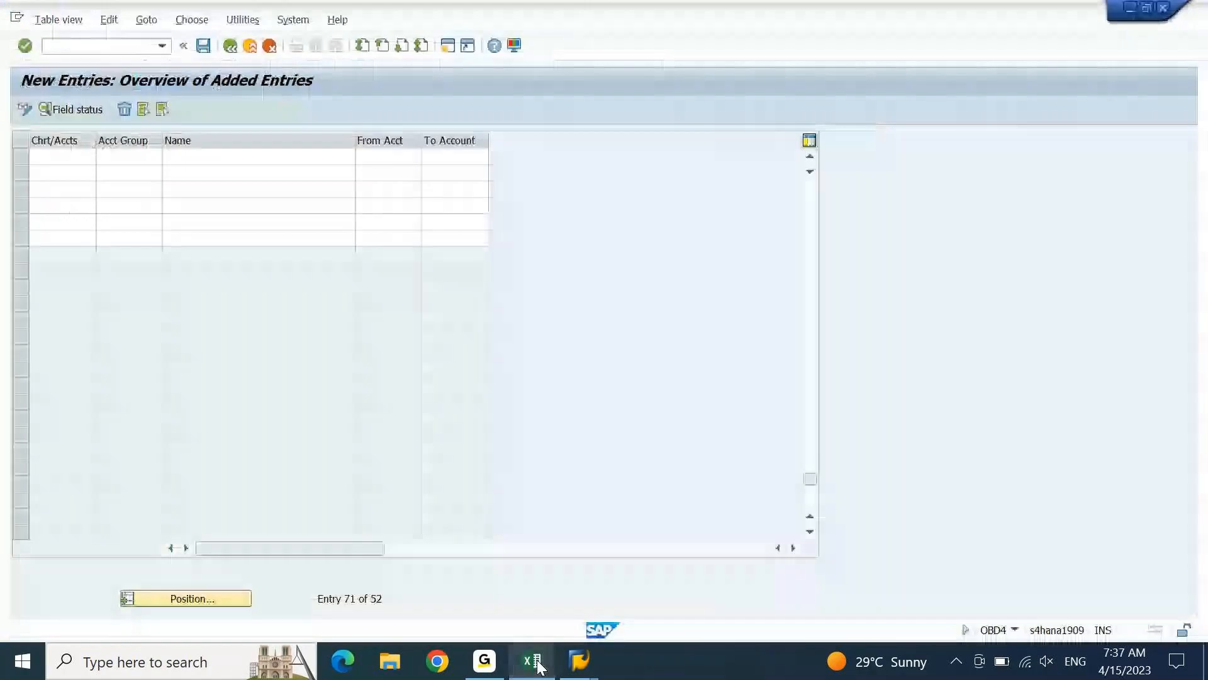
pyautogui.hotkey('ctrl', 'v')
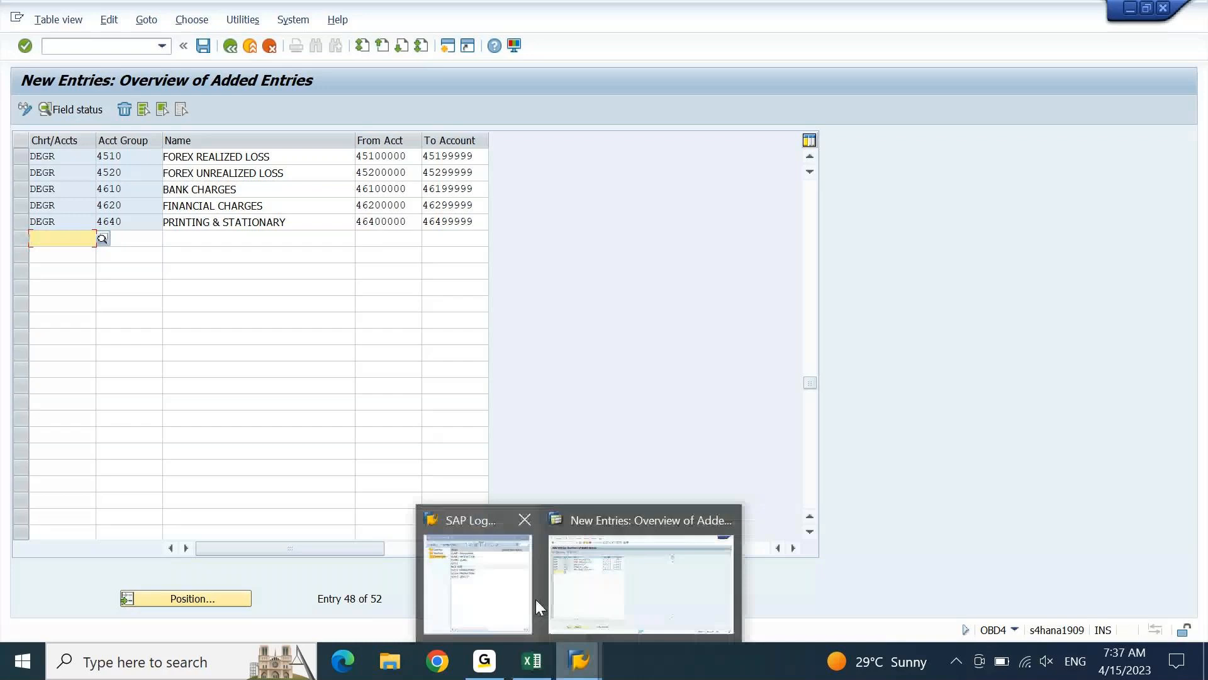
pyautogui.click(403, 289)
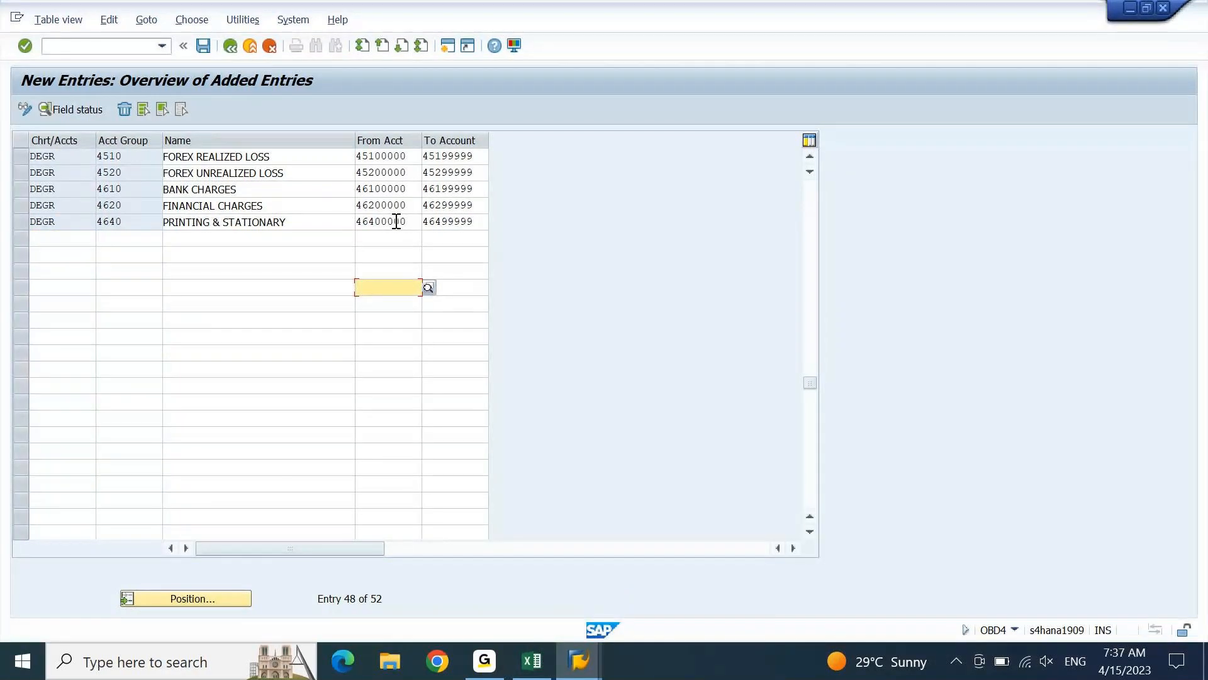
# Return to the workbook and derive the OFFICE & ADMIN EXPENSES account group in I58 with the formula =LEFT(K58,4)
pyautogui.click(543, 670)
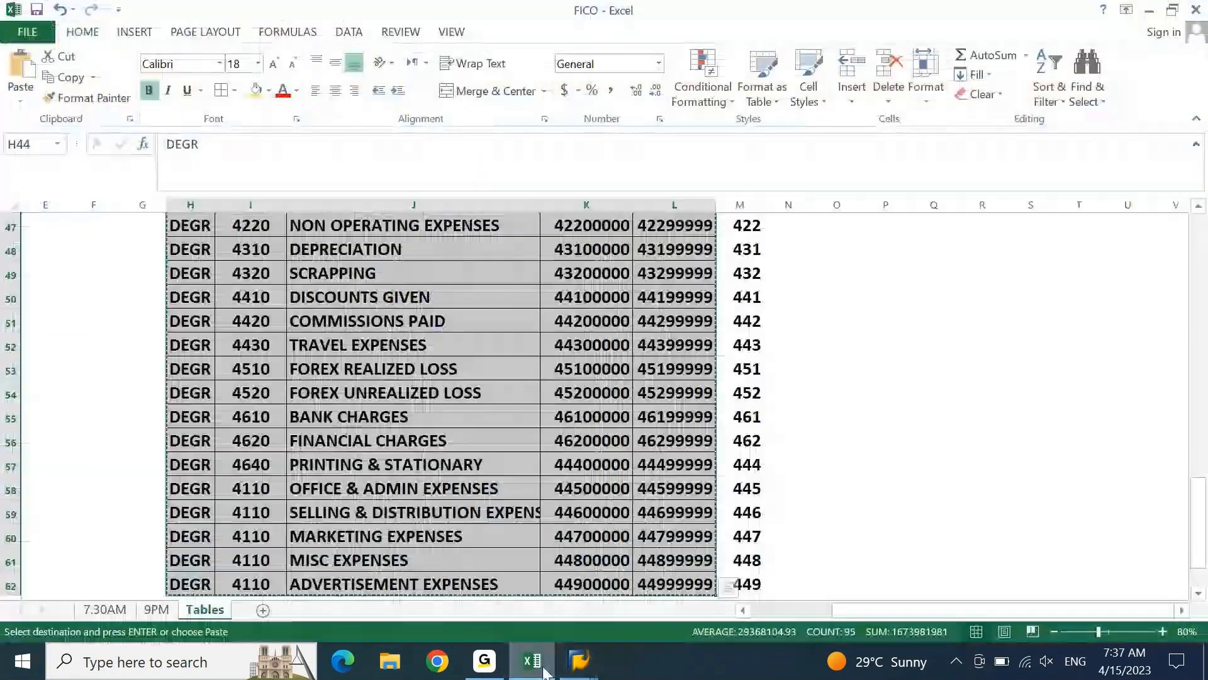
pyautogui.click(330, 512)
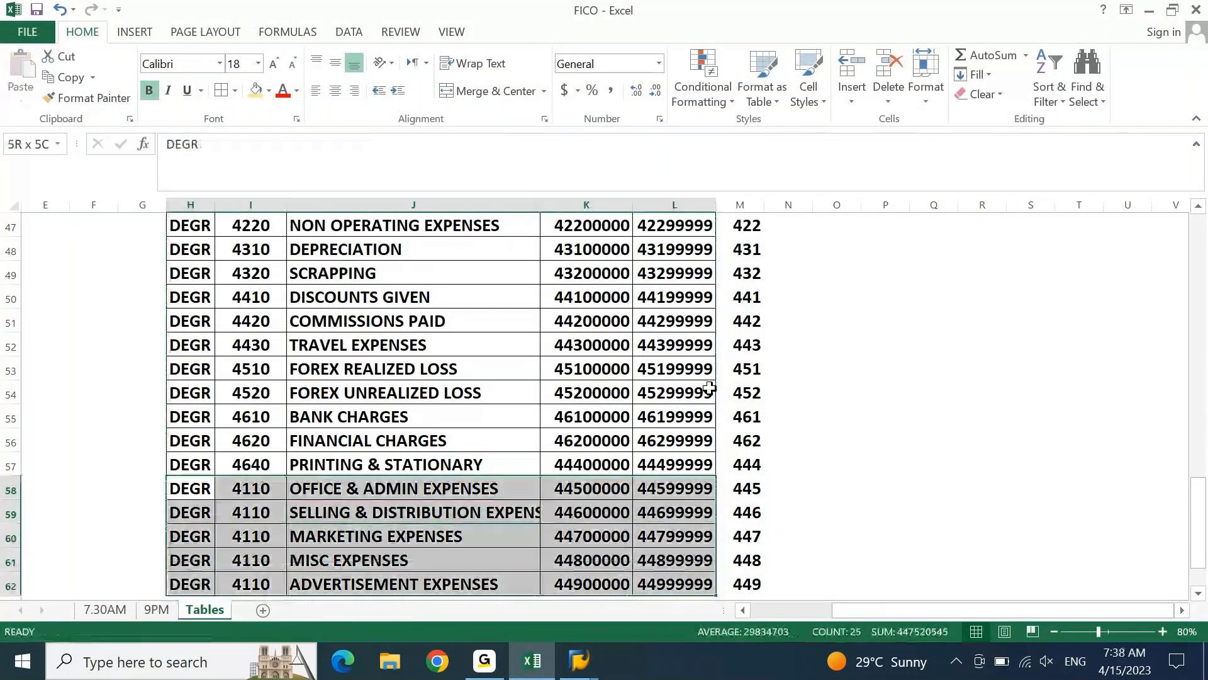
pyautogui.hotkey('shift', 'Down')
pyautogui.hotkey('shift', 'Down')
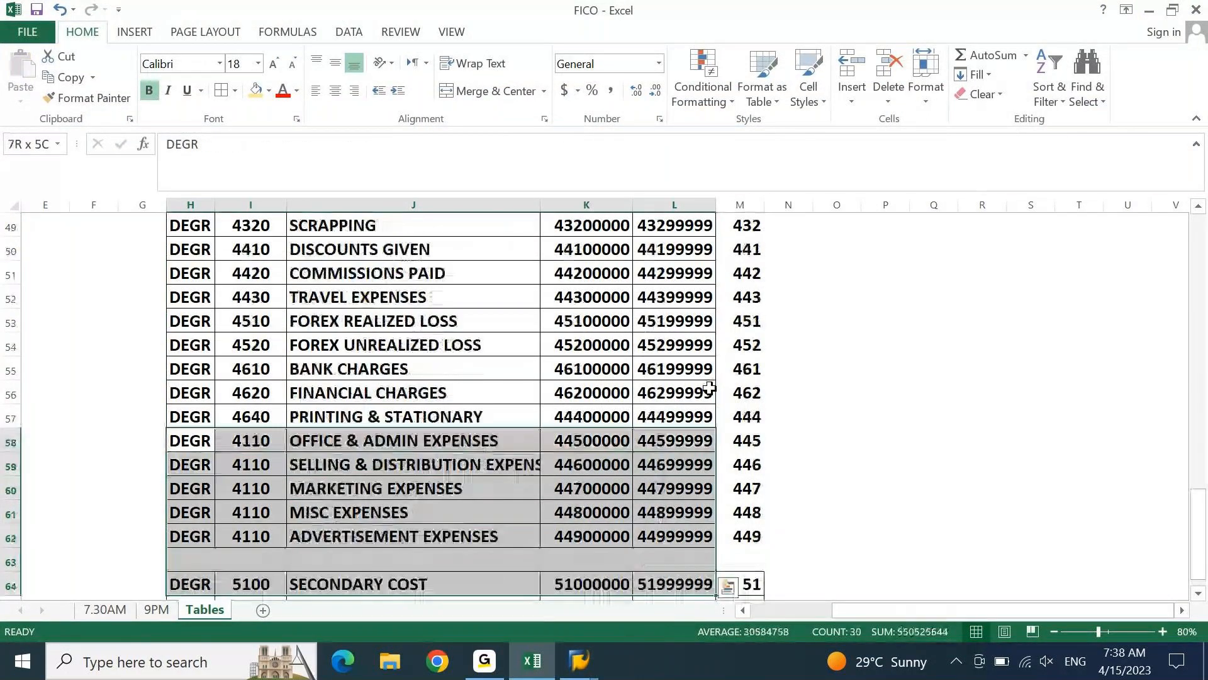
pyautogui.press('Right')
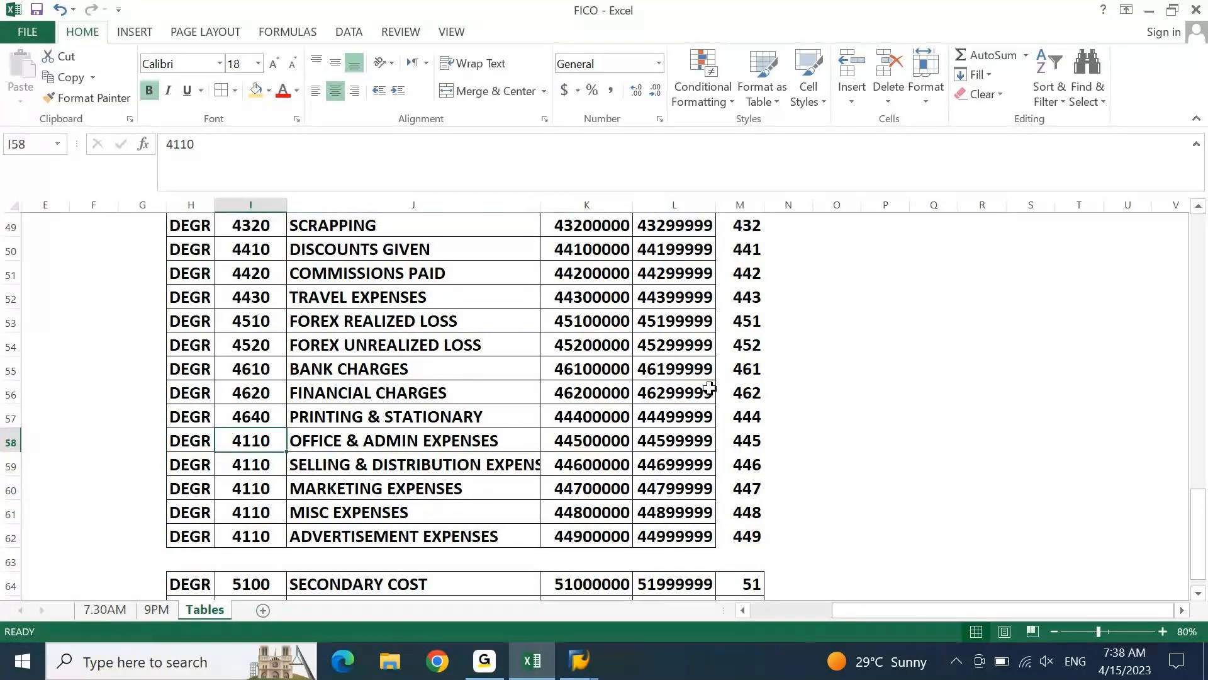
pyautogui.write('=LEFT(')
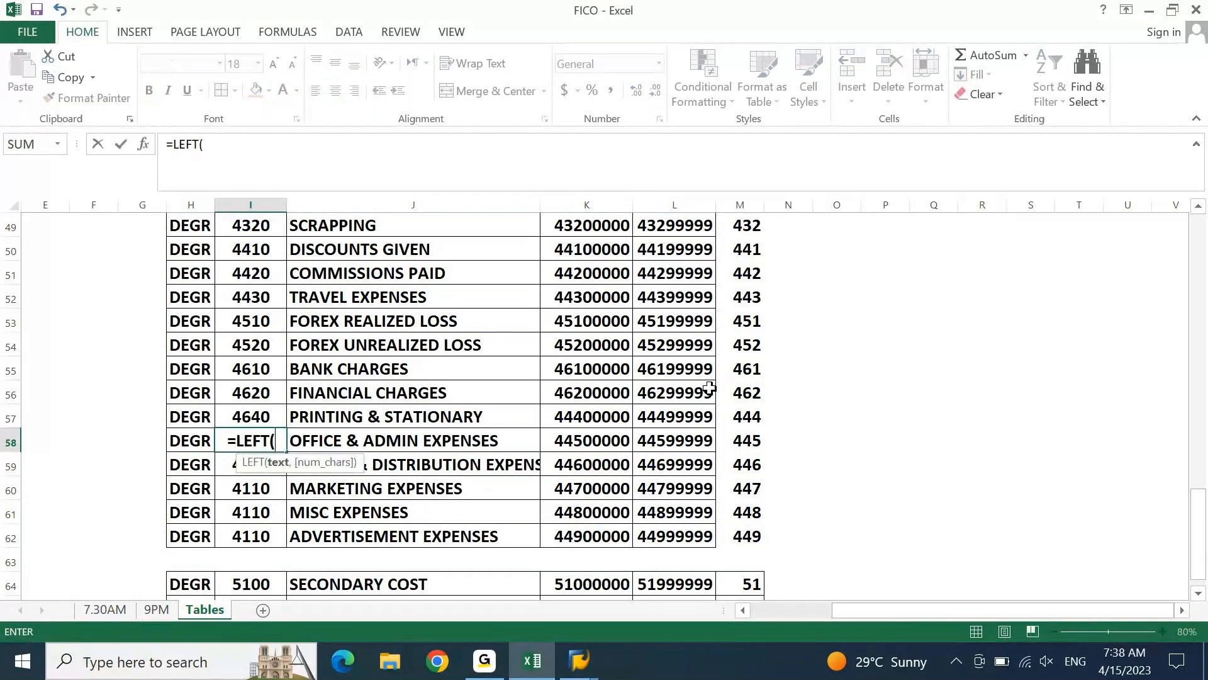
pyautogui.press('Right')
pyautogui.press('Right')
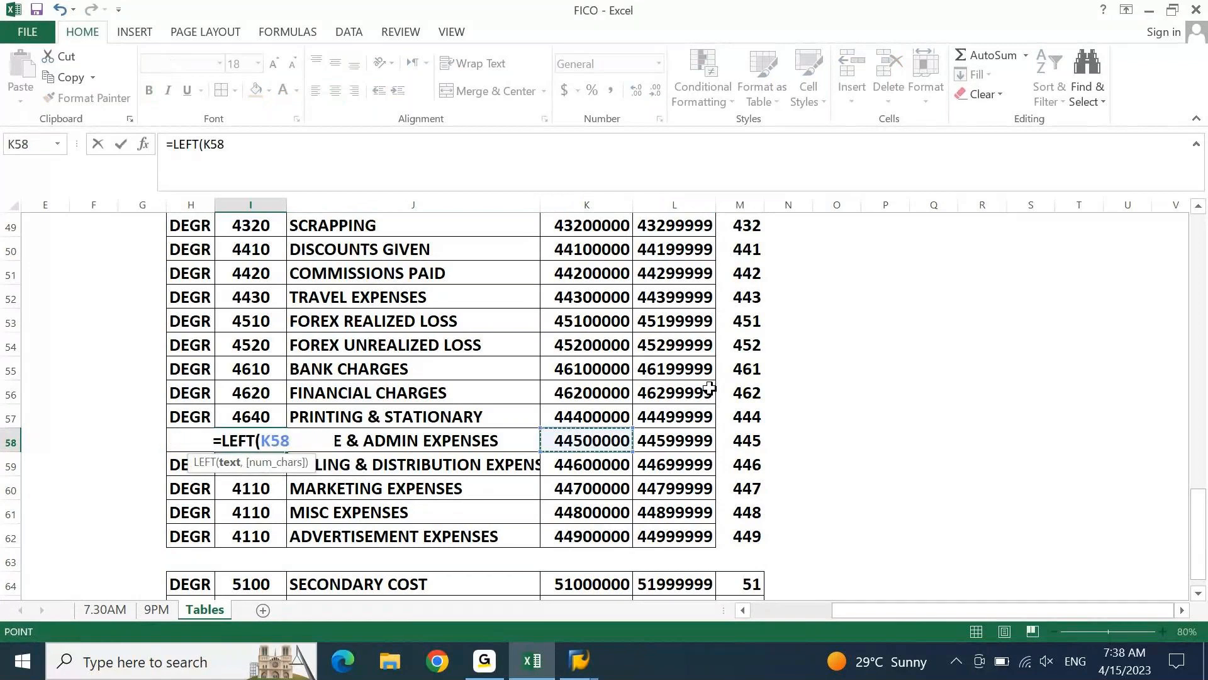
pyautogui.write(',4)')
pyautogui.press('Return')
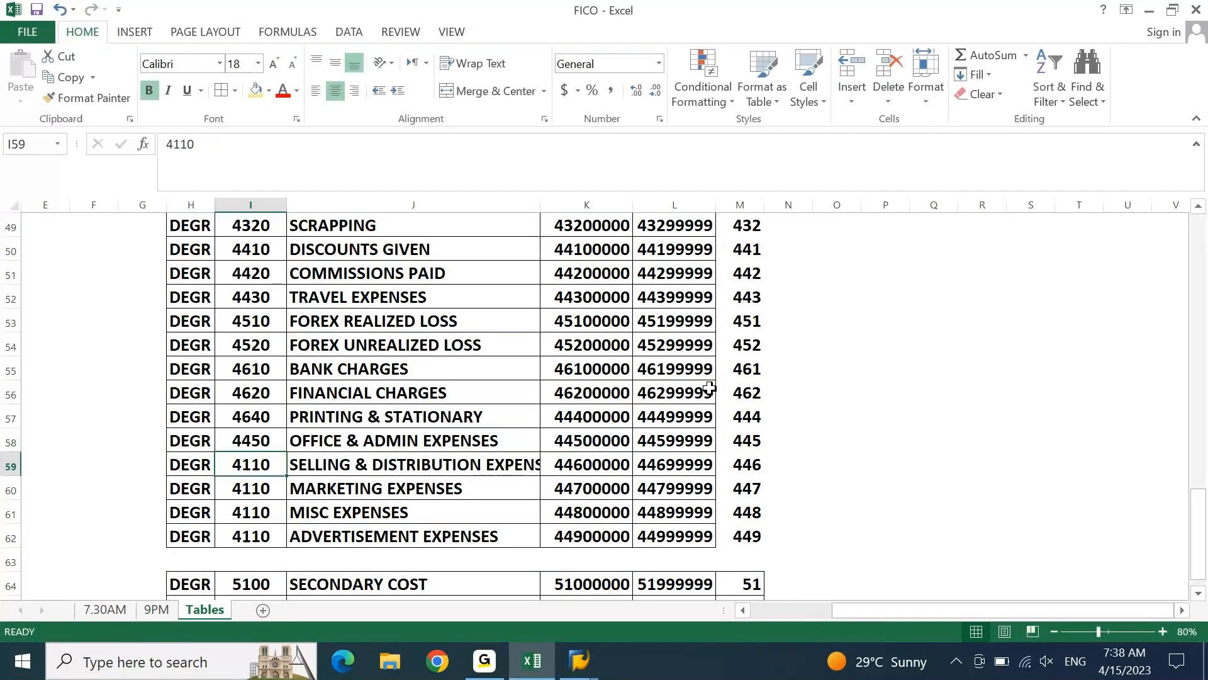
# Fill the account group formula from I58 down to ADVERTISEMENT EXPENSES in I62
pyautogui.press('Up')
pyautogui.hotkey('shift', 'Down')
pyautogui.hotkey('shift', 'Down')
pyautogui.hotkey('shift', 'Down')
pyautogui.hotkey('shift', 'Down')
pyautogui.hotkey('ctrl', 'd')
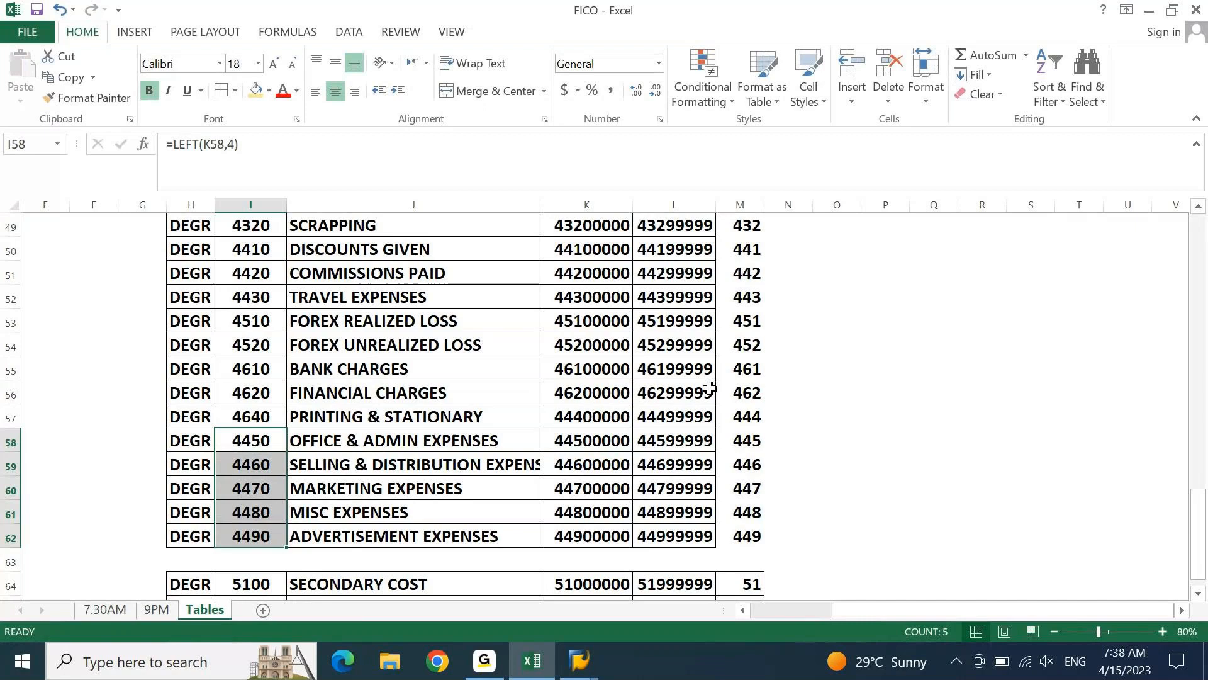
# Replace the formulas in I58:I62 with their values and convert them to numbers with Text to Columns
pyautogui.hotkey('ctrl', 'c')
pyautogui.hotkey('ctrl', 'alt', 'v')
pyautogui.press('v')
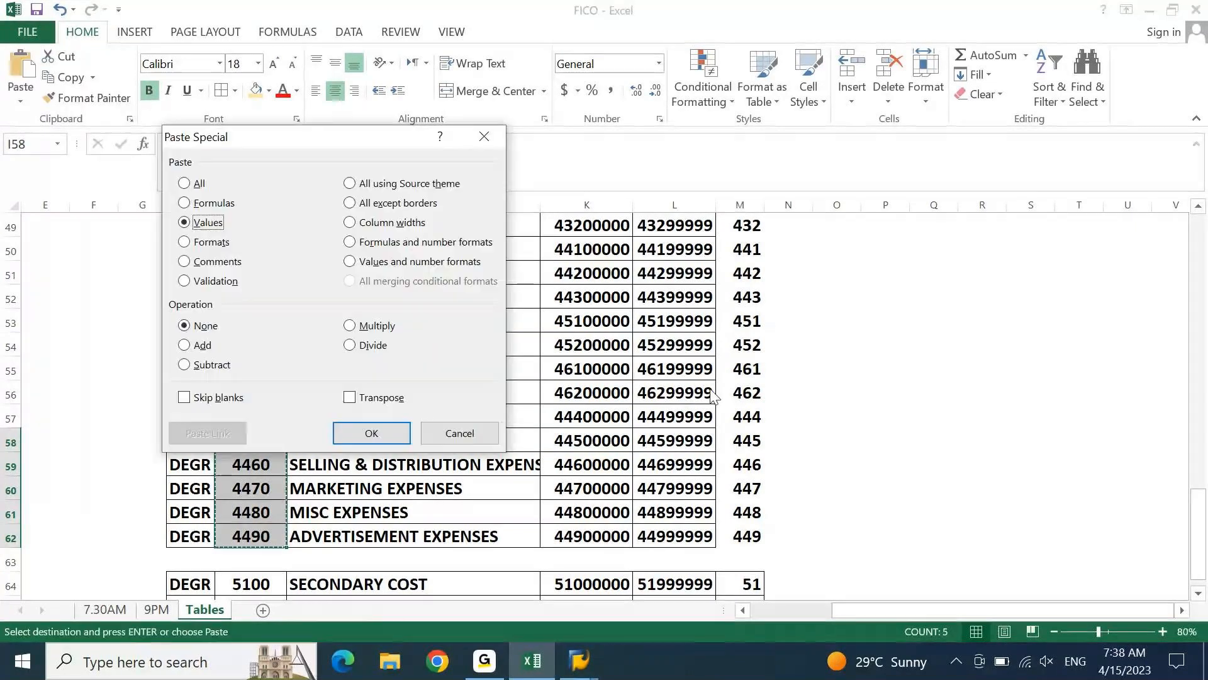
pyautogui.press('Return')
pyautogui.hotkey('alt', 'a')
pyautogui.press('e')
pyautogui.press('Return')
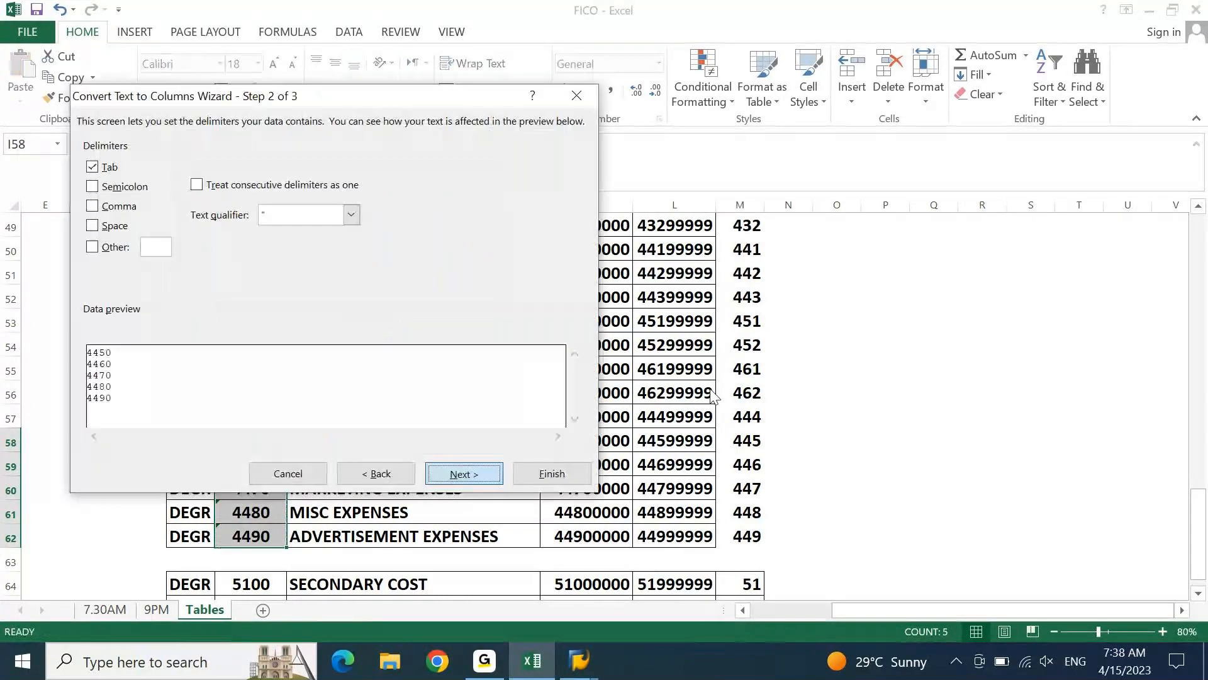
pyautogui.press('Return')
pyautogui.press('Return')
pyautogui.press('Left')
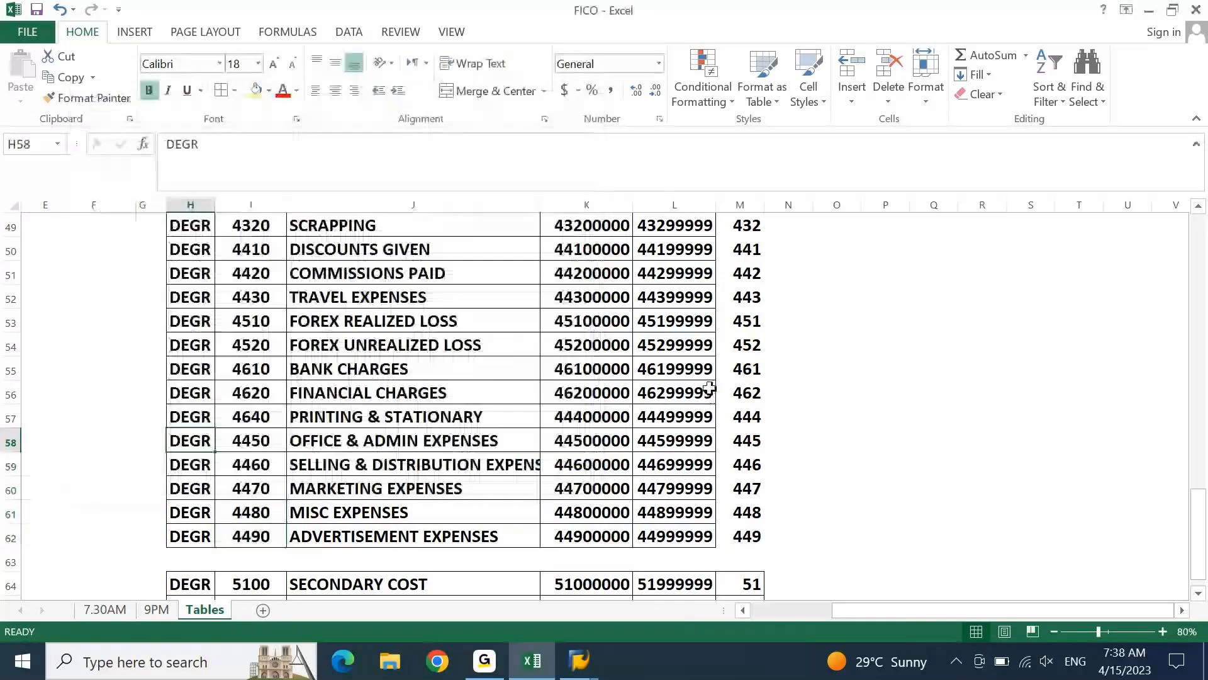
pyautogui.press('Right')
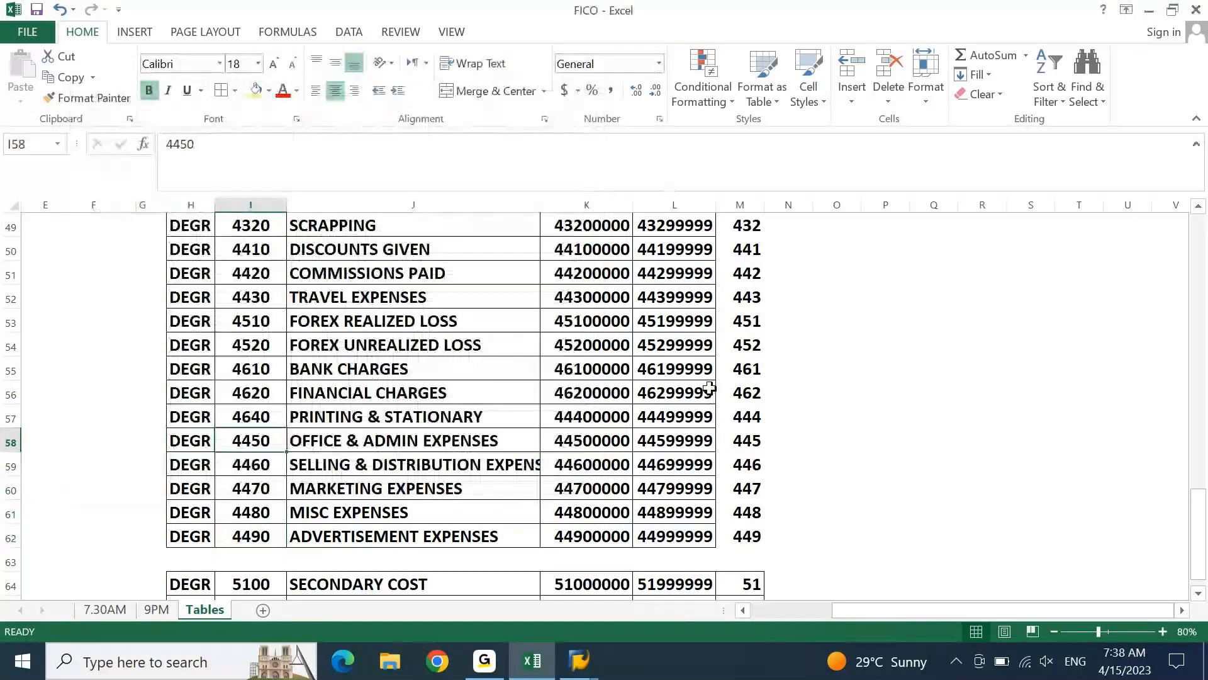
pyautogui.press('Left')
pyautogui.hotkey('shift', 'Right')
pyautogui.hotkey('shift', 'Right')
pyautogui.hotkey('shift', 'Right')
pyautogui.hotkey('shift', 'Right')
pyautogui.hotkey('ctrl', 'shift', 'Down')
pyautogui.hotkey('ctrl', 'c')
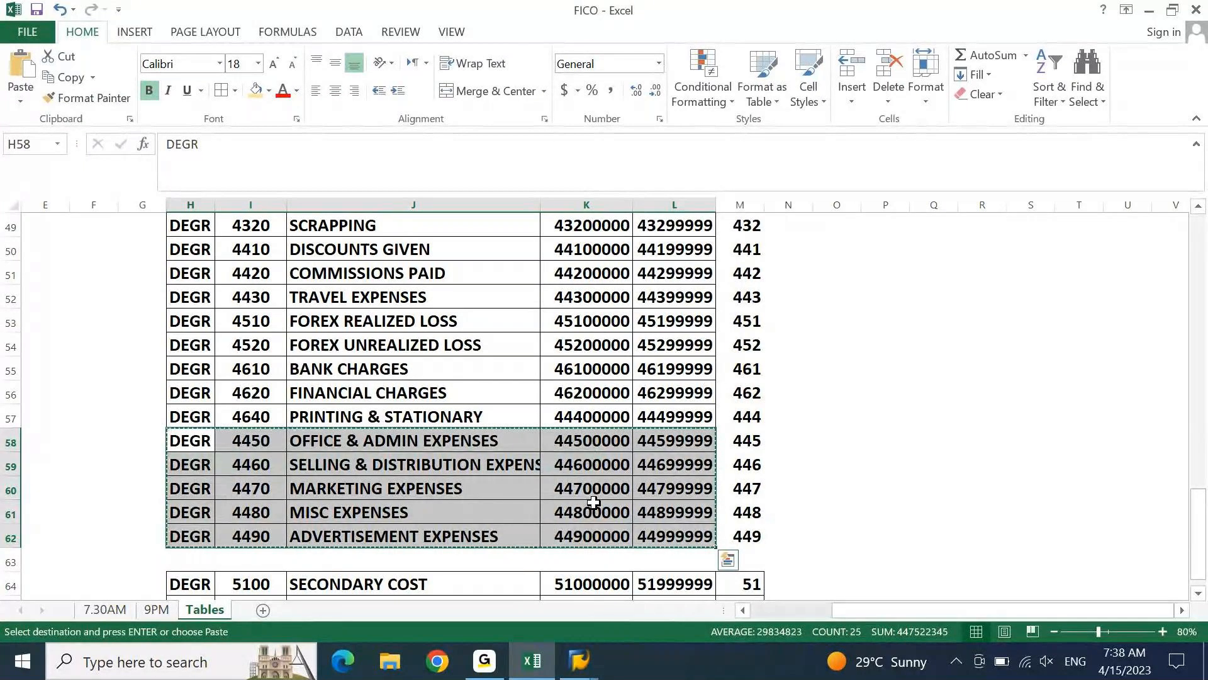
pyautogui.press('Escape')
# Set the PRINTING & STATIONARY account group in I57 to 4440
pyautogui.press('Up')
pyautogui.press('Up')
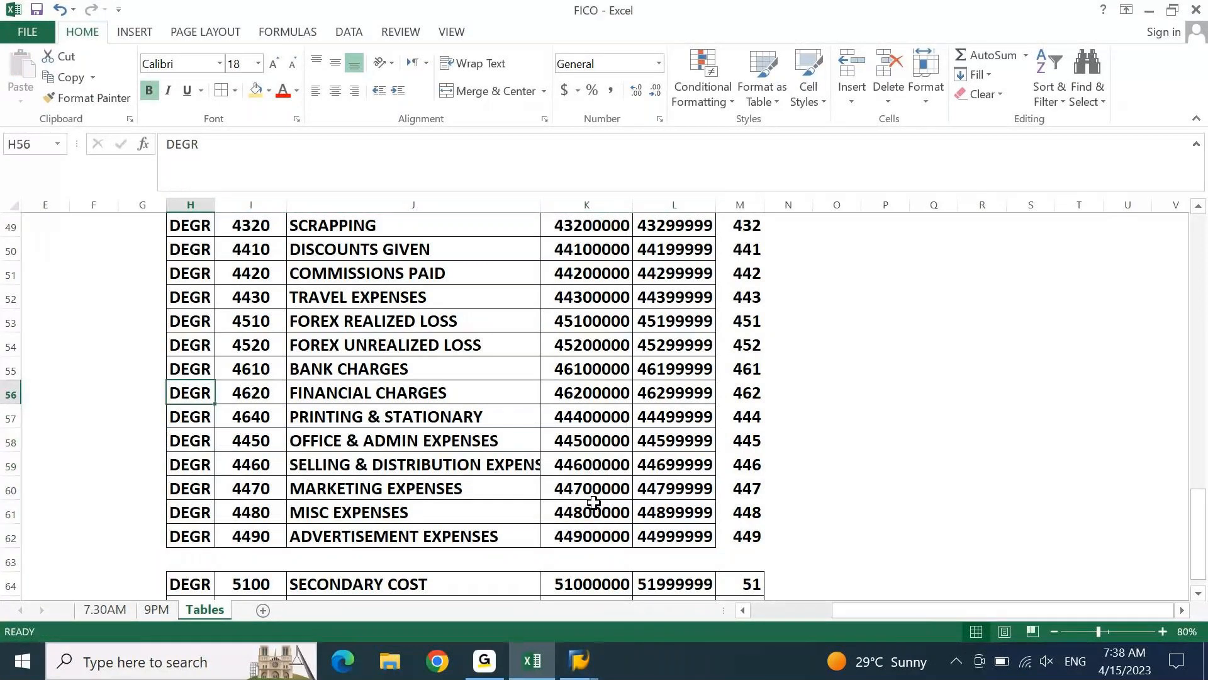
pyautogui.press('Right')
pyautogui.press('Right')
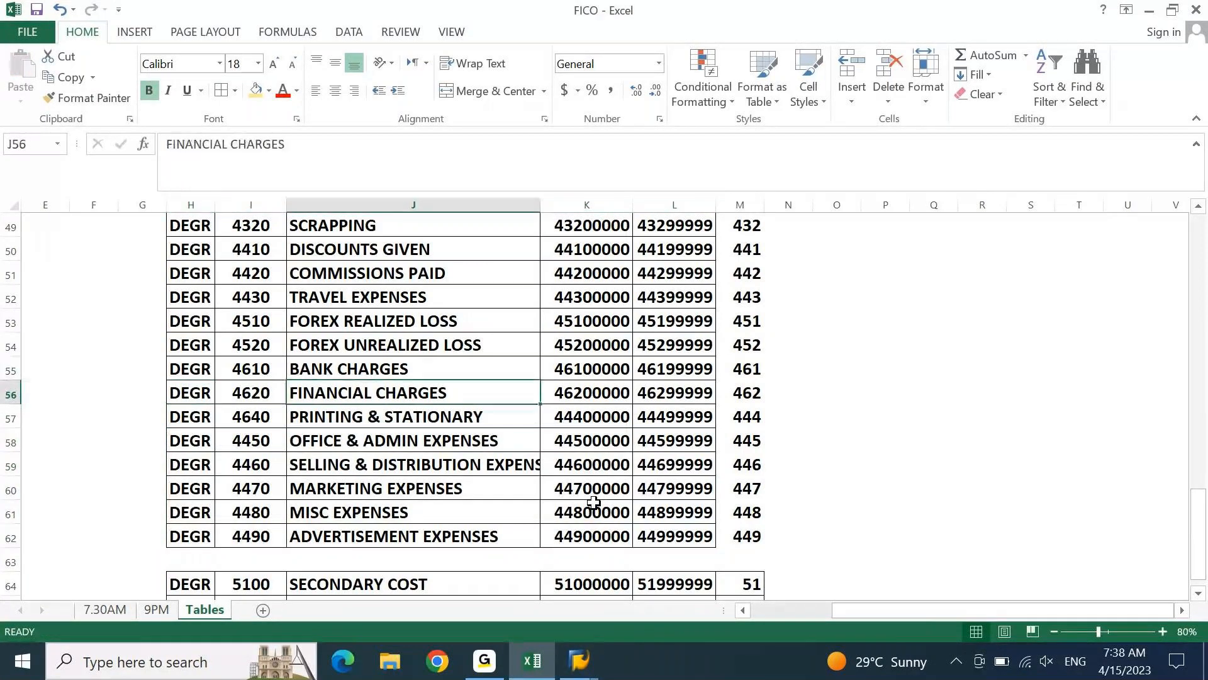
pyautogui.press('Down')
pyautogui.hotkey('shift', 'space')
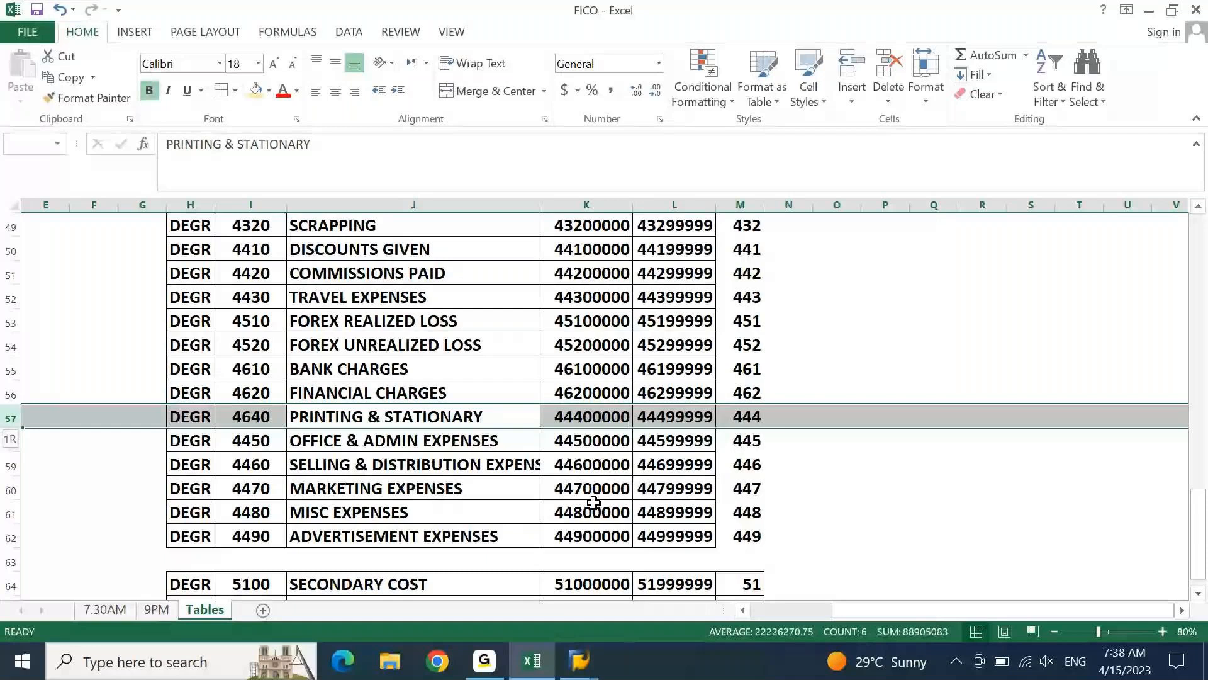
pyautogui.press('Left')
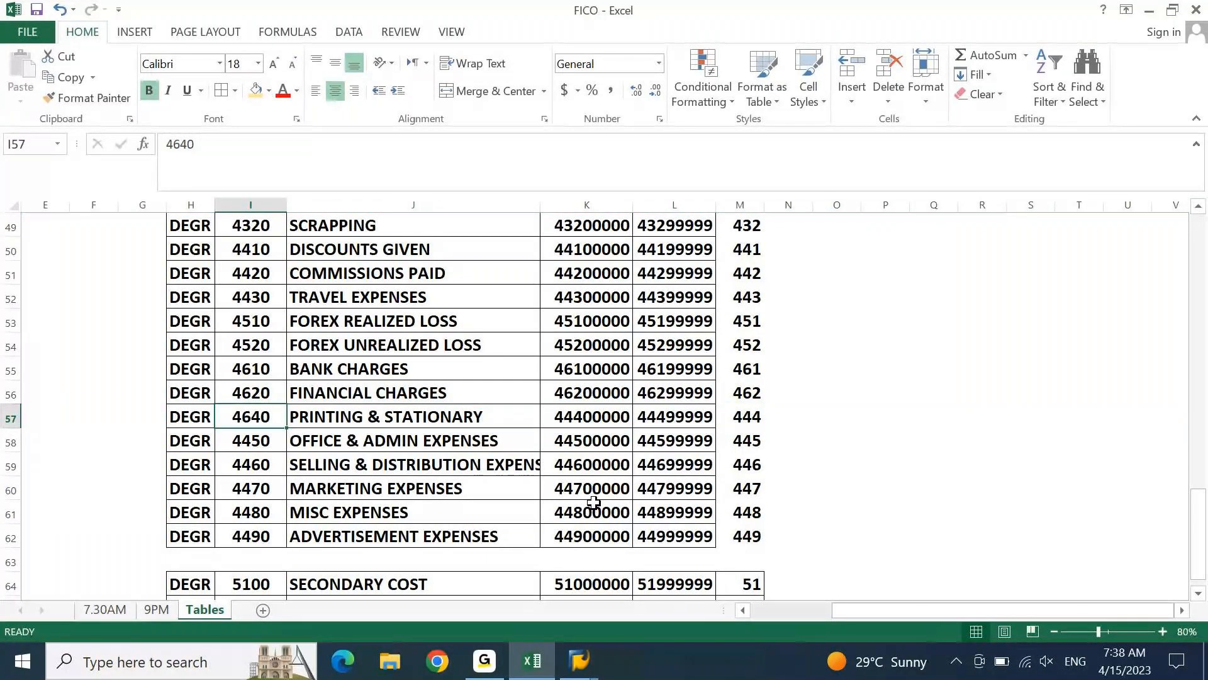
pyautogui.write('4440')
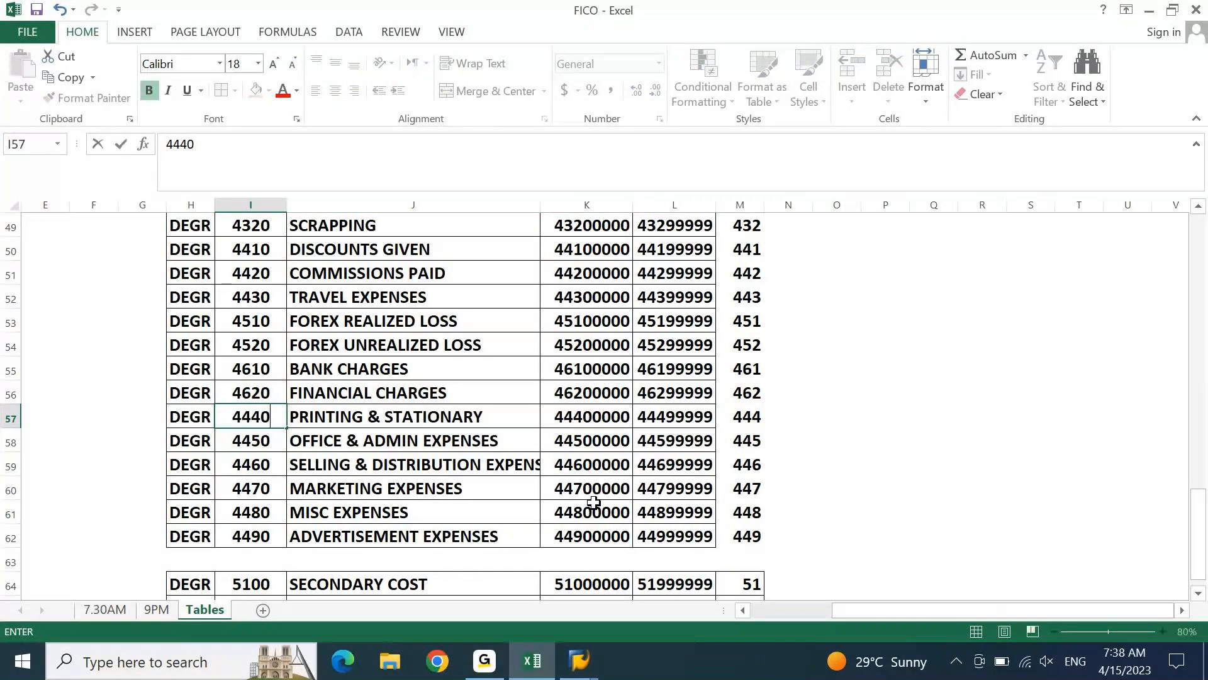
# Switch to SAP, mark the DIRECT EXPENSES and PRINTING & STATIONARY entries, and try to select them as a block
pyautogui.hotkey('alt', 'Tab')
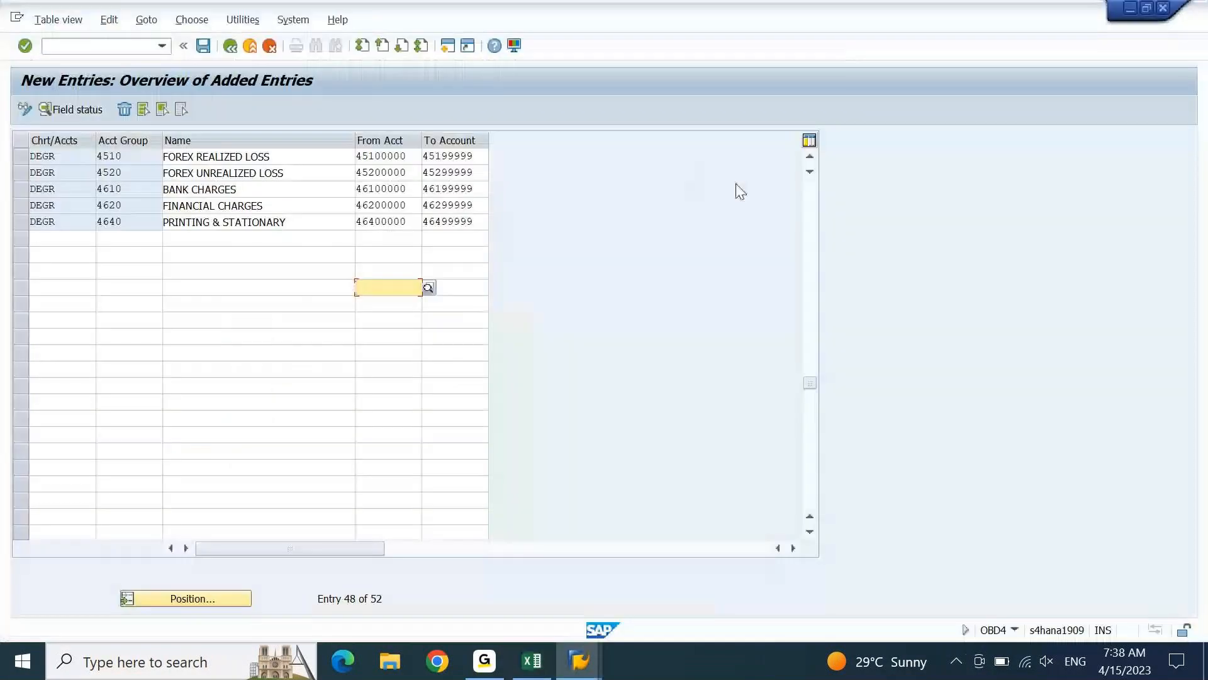
pyautogui.click(810, 156)
pyautogui.click(810, 156)
pyautogui.click(810, 157)
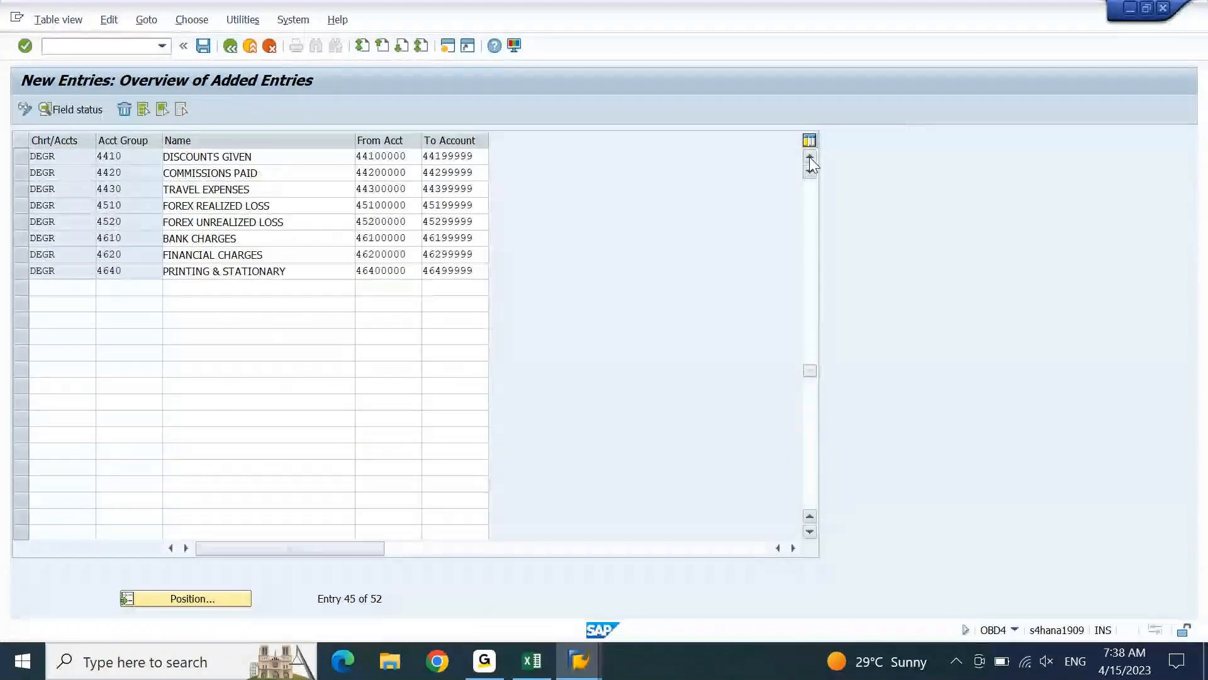
pyautogui.click(809, 156)
pyautogui.click(810, 156)
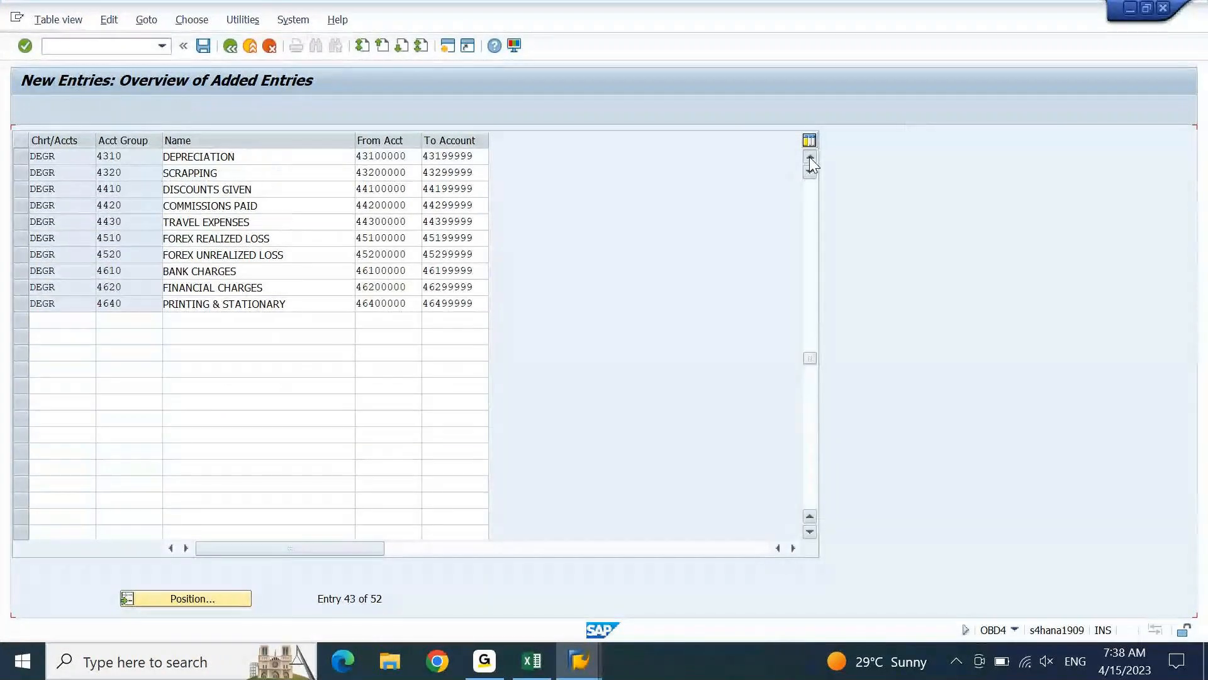
pyautogui.click(810, 157)
pyautogui.click(810, 156)
pyautogui.click(810, 156)
pyautogui.click(810, 156)
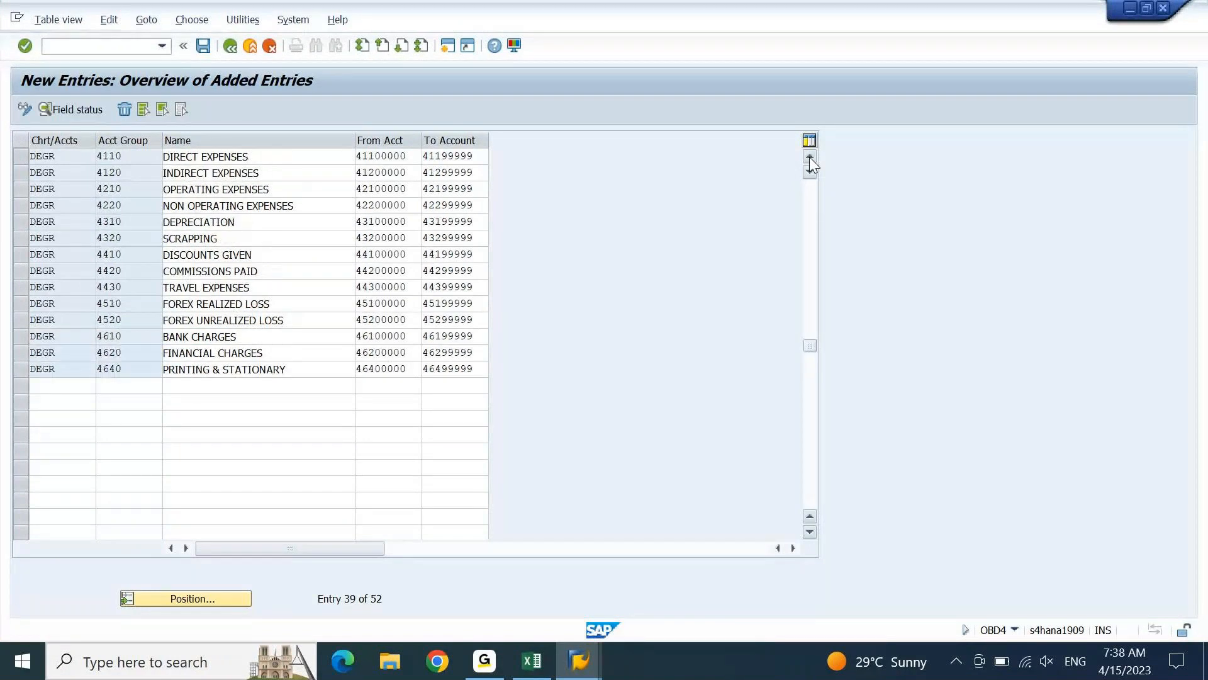
pyautogui.click(810, 157)
pyautogui.click(810, 157)
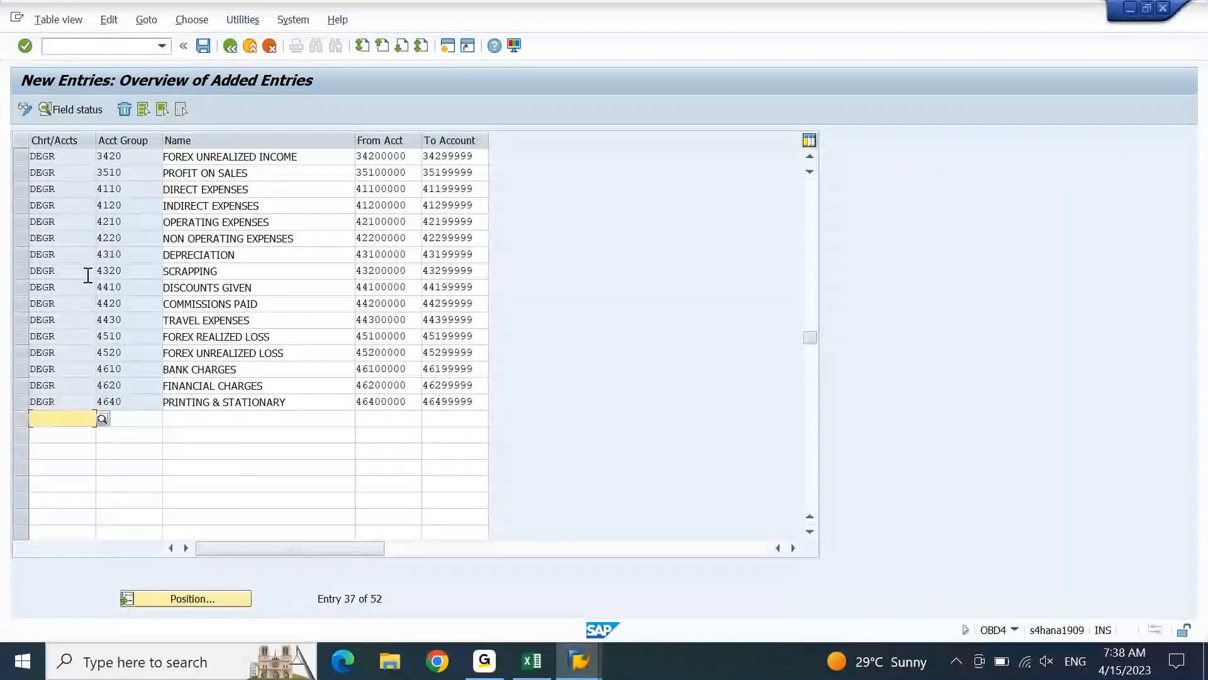
pyautogui.click(19, 189)
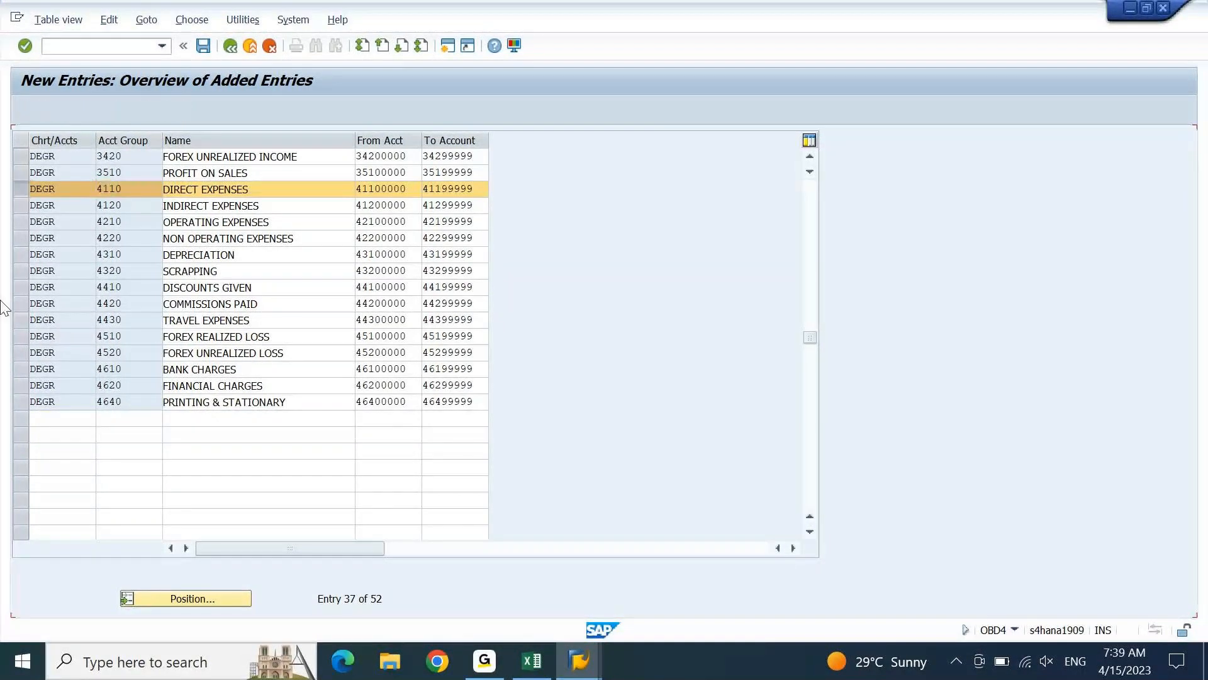
pyautogui.click(24, 406)
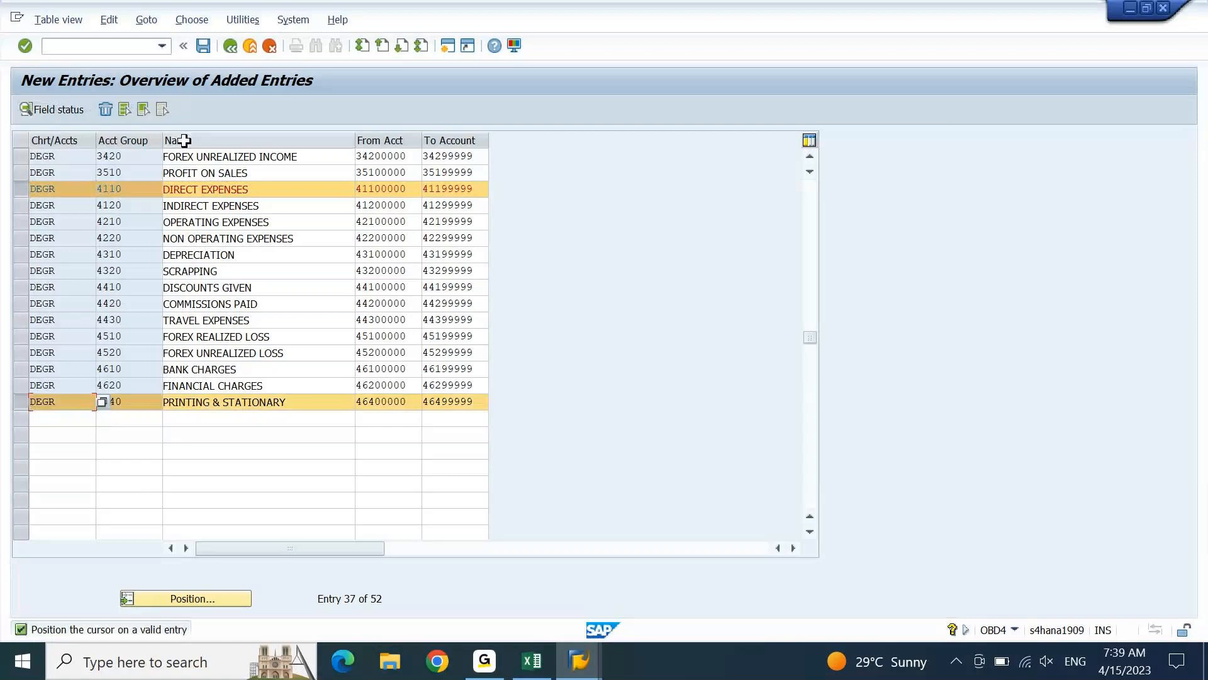
pyautogui.click(146, 106)
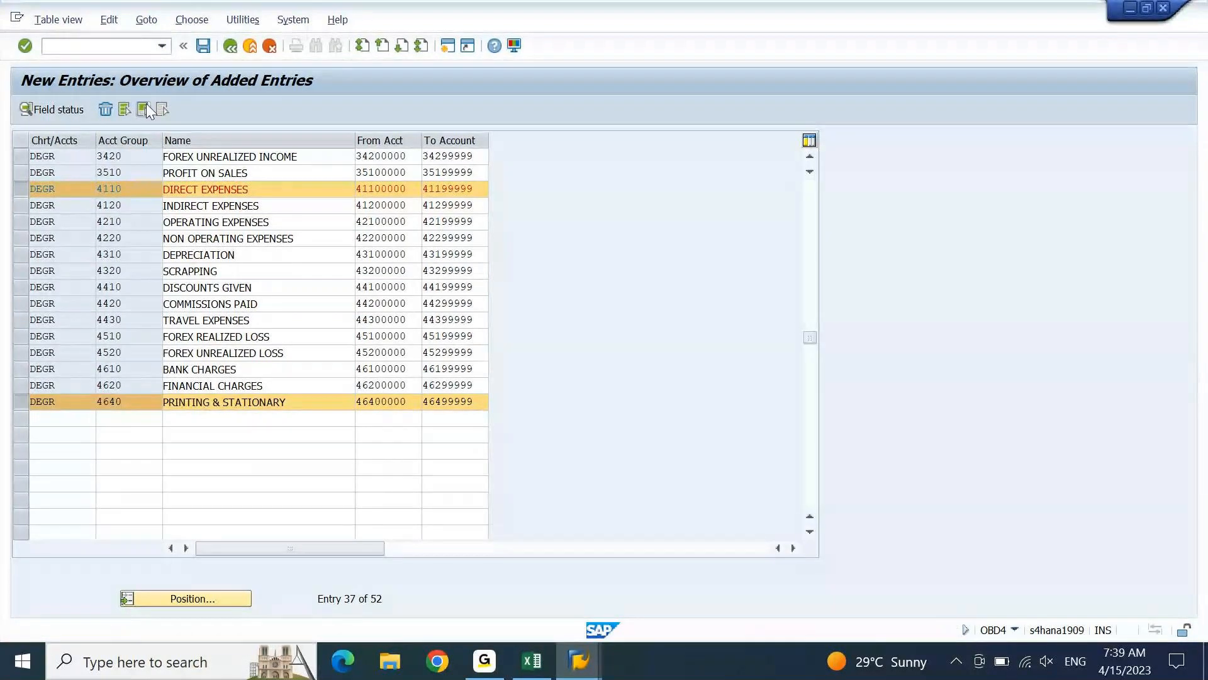
pyautogui.click(26, 401)
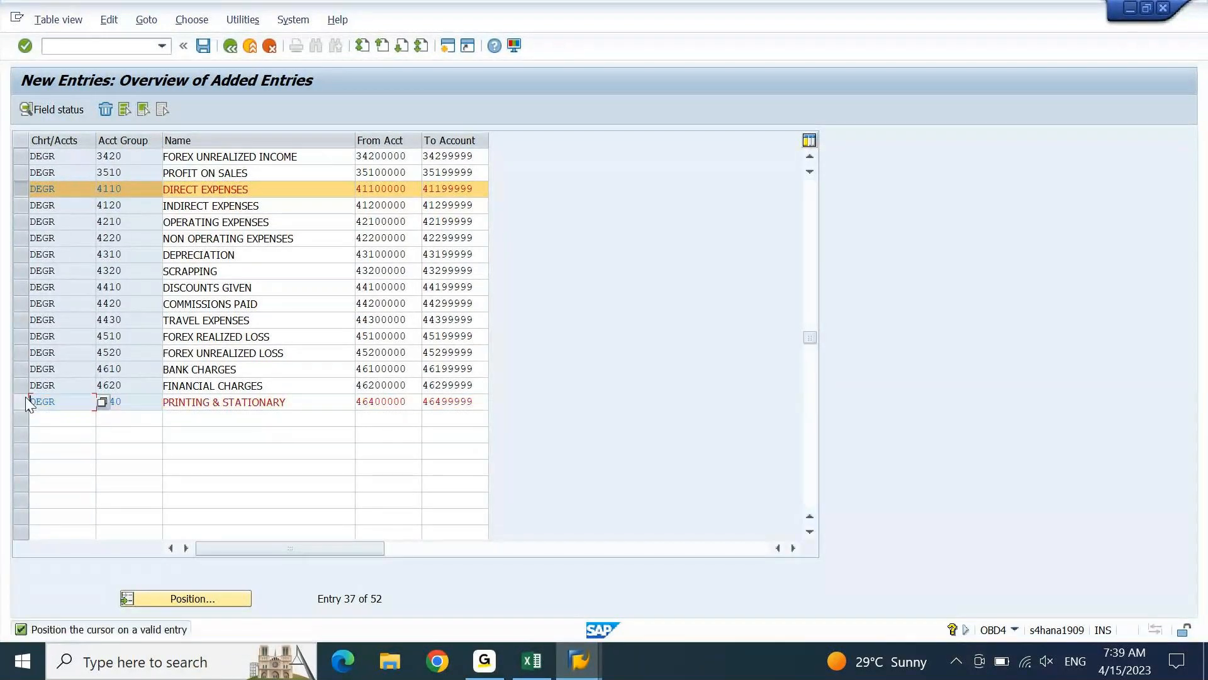
pyautogui.click(25, 401)
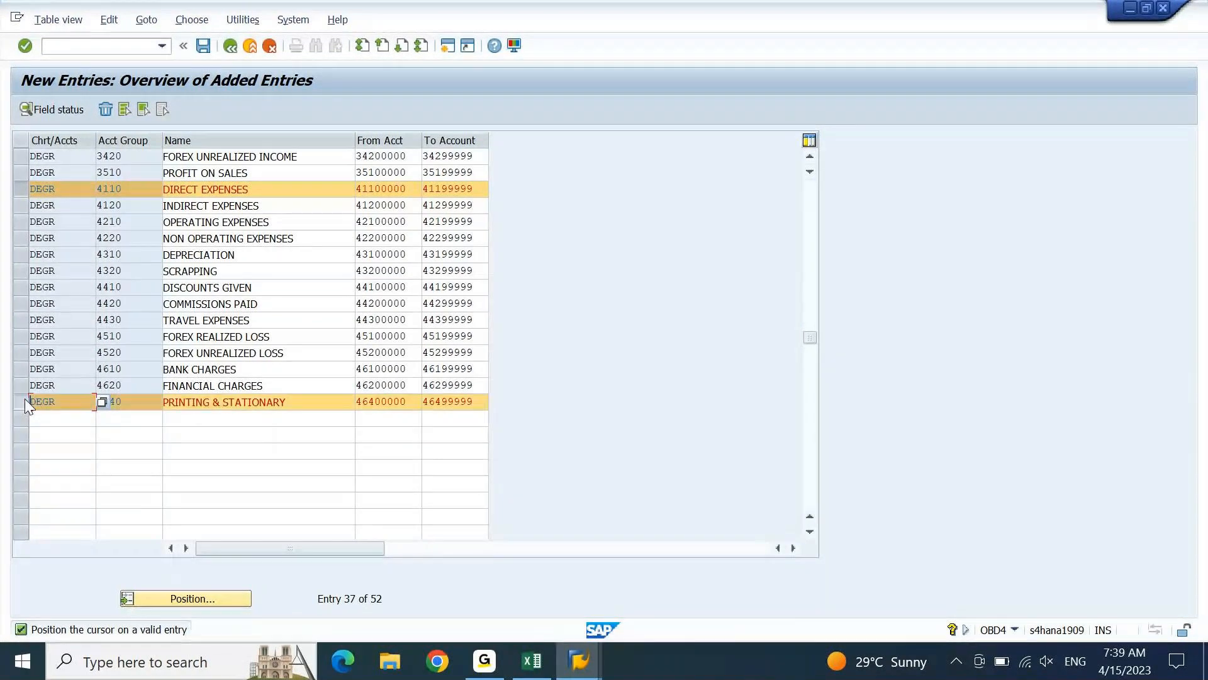
# Delete the entries from DIRECT EXPENSES to PRINTING & STATIONARY and save the account groups
pyautogui.moveTo(24, 401); pyautogui.dragTo(21, 287)
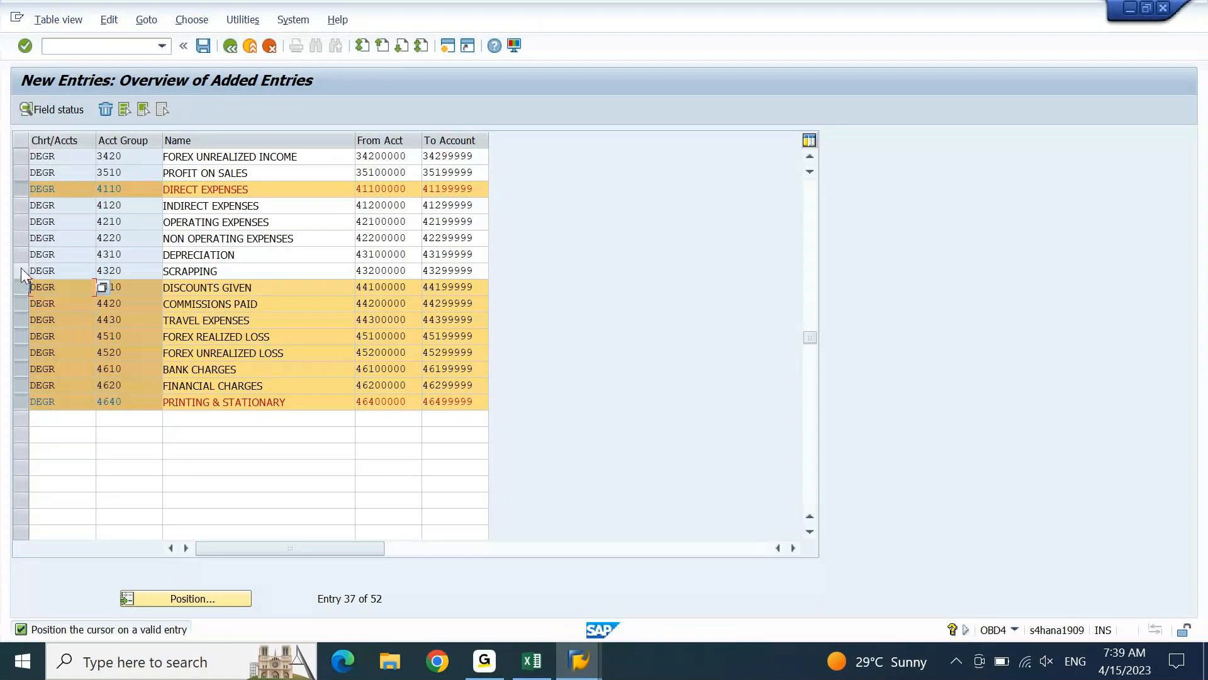
pyautogui.click(20, 267)
pyautogui.click(22, 237)
pyautogui.click(22, 219)
pyautogui.click(21, 209)
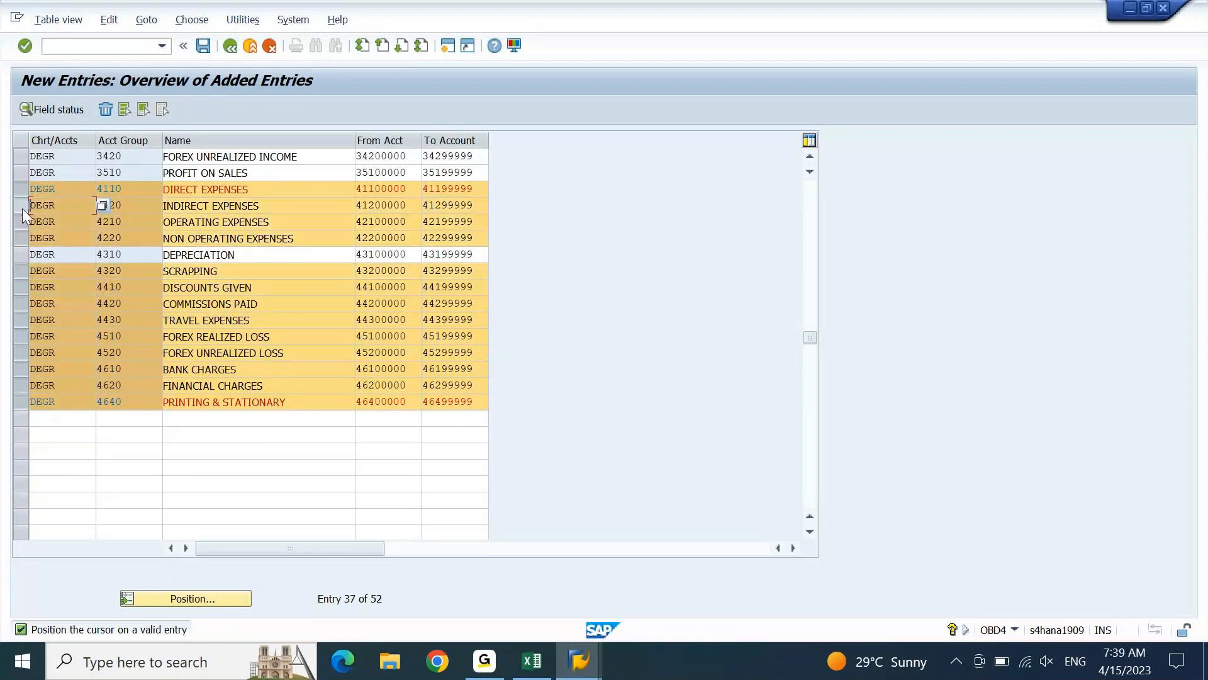
pyautogui.click(21, 254)
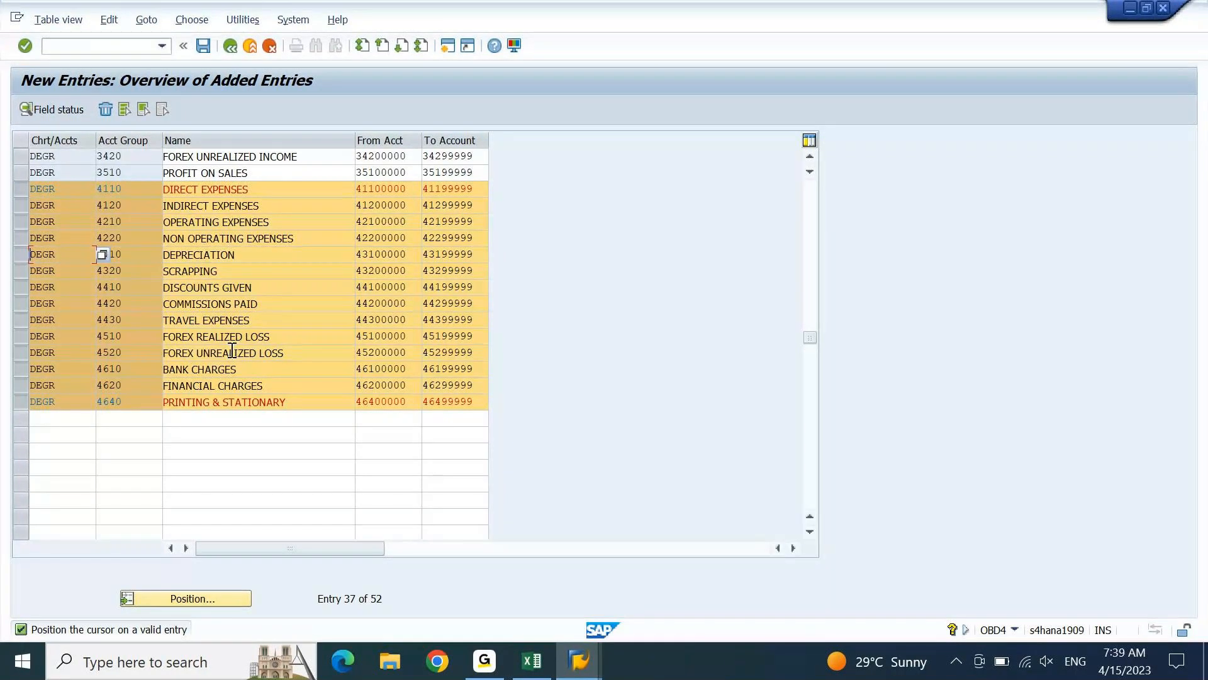
pyautogui.click(105, 109)
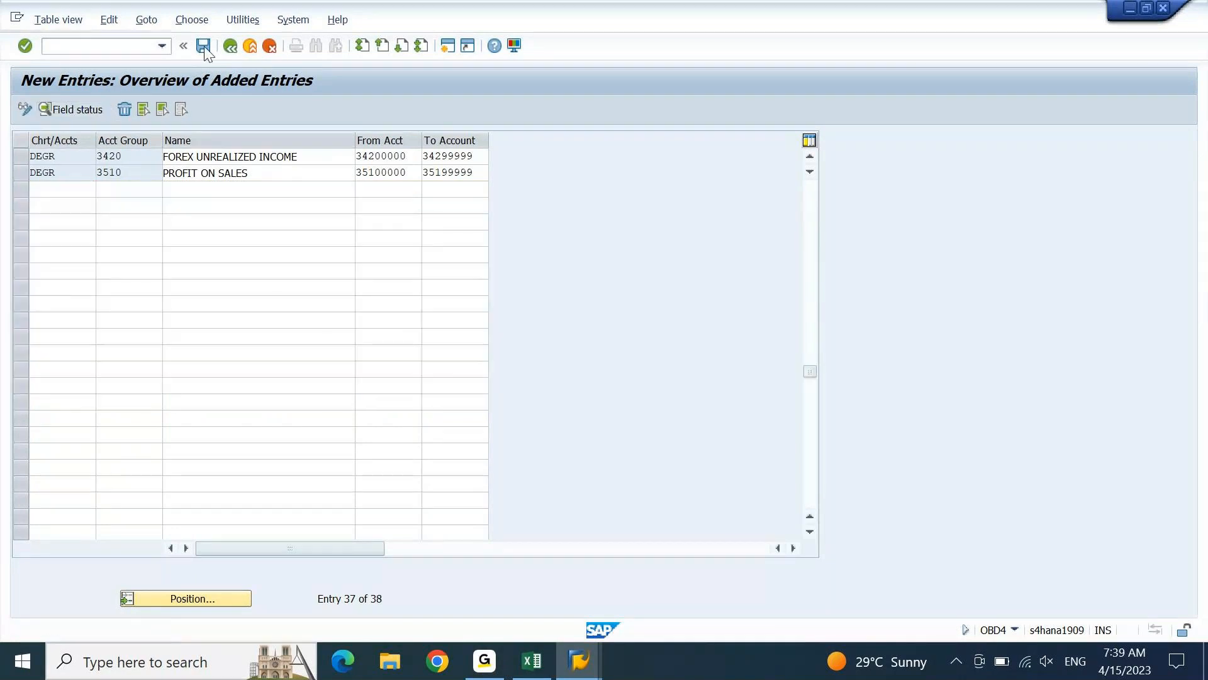
pyautogui.click(203, 46)
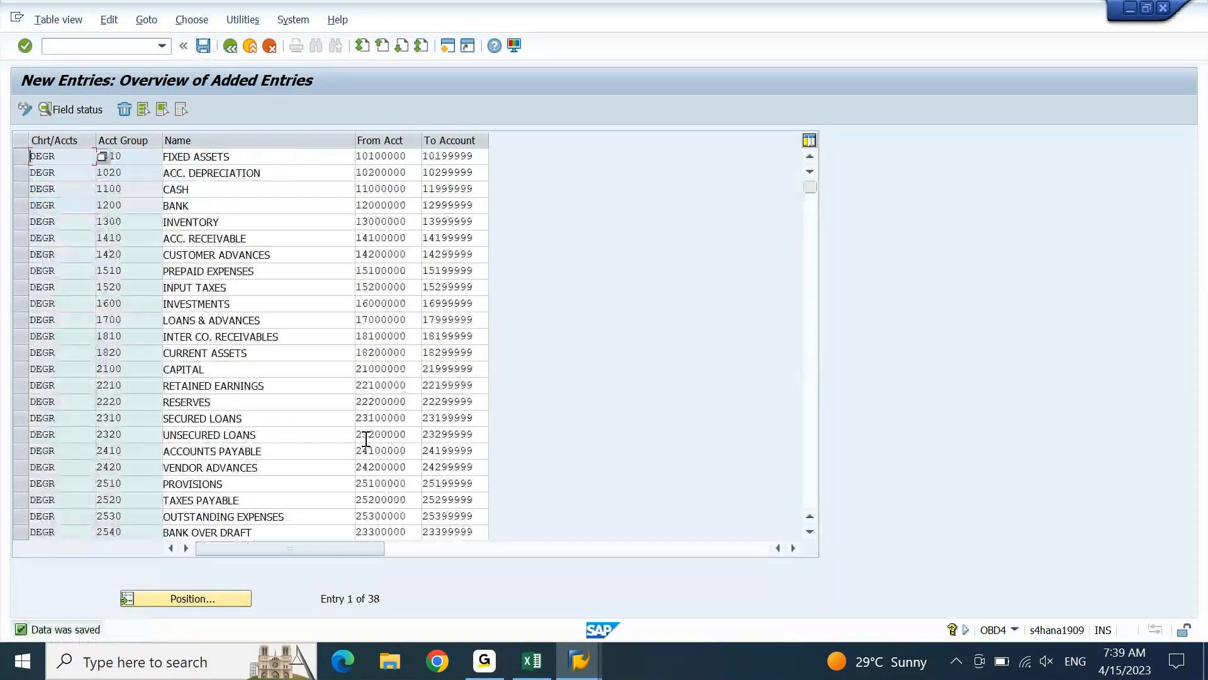
# Look through the saved entries, switch to the FICO workbook in Excel and review the expense account groups down to ADVERTISEMENT EXPENSES
pyautogui.doubleClick(109, 162)
pyautogui.press('F3')
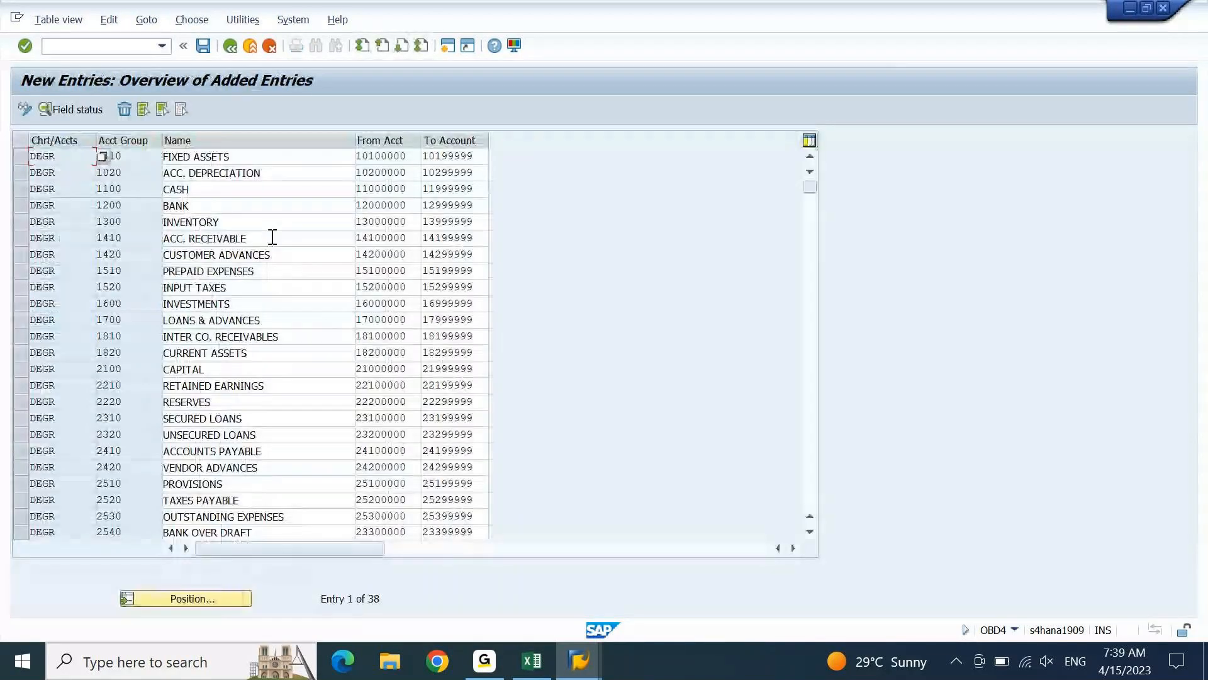
pyautogui.scroll(-5, 275, 259)
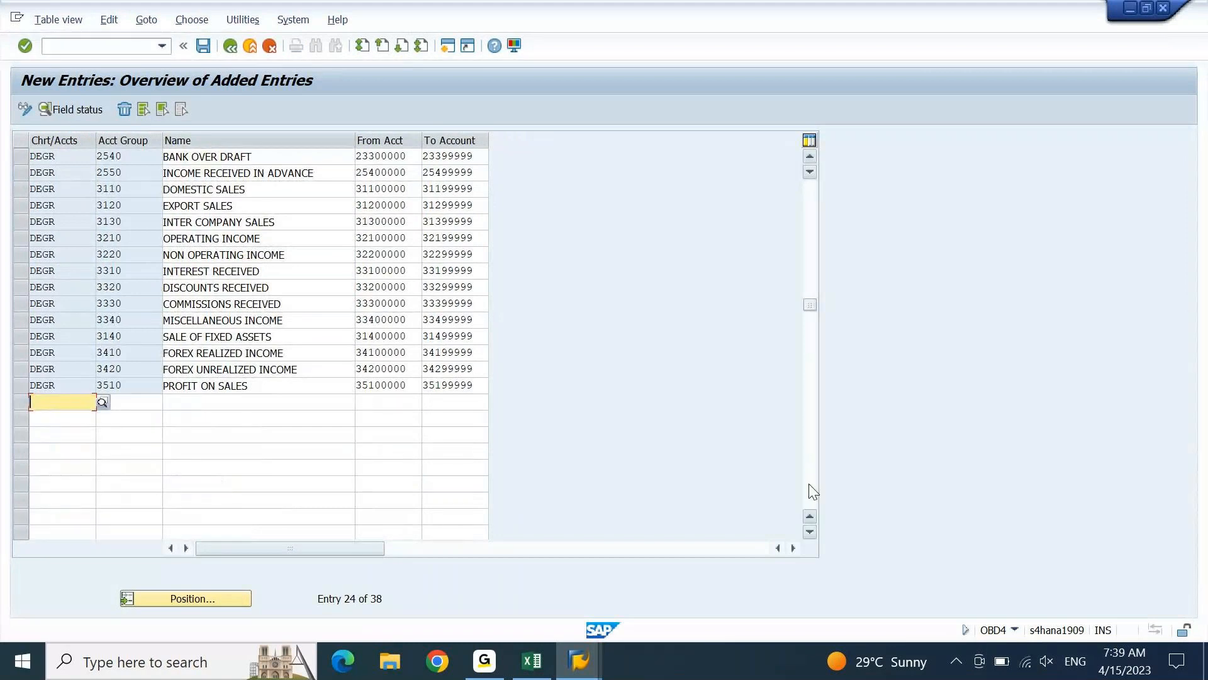
pyautogui.scroll(-5, 812, 491)
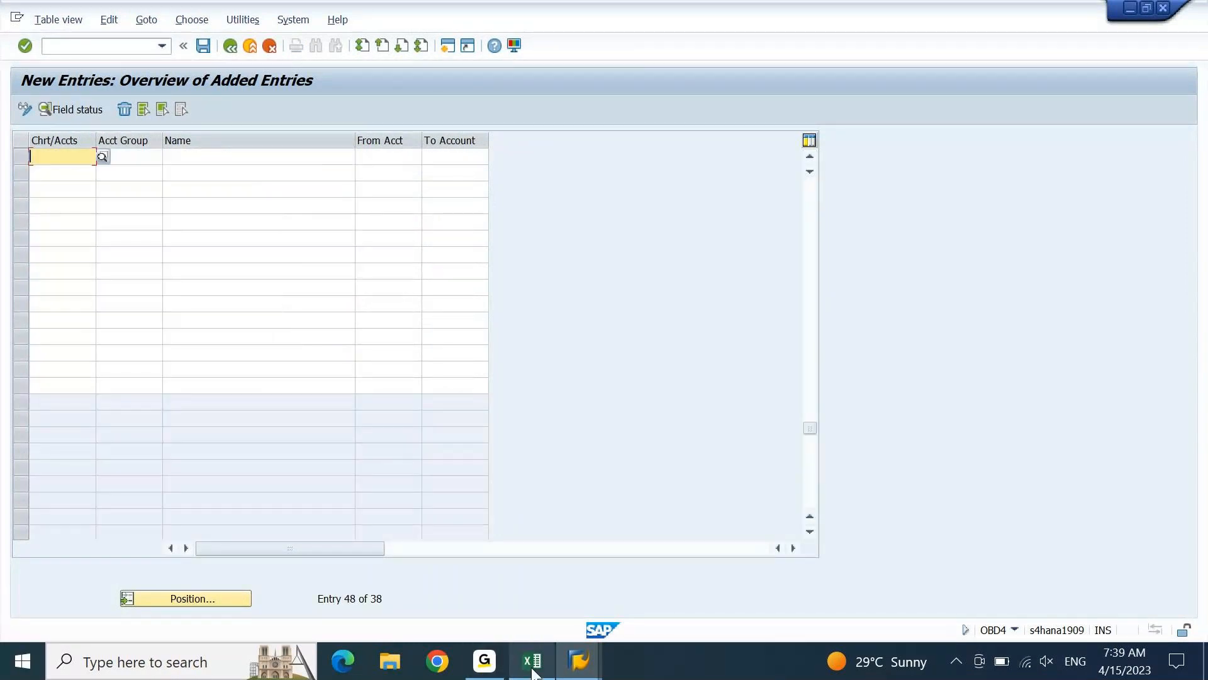
pyautogui.click(533, 671)
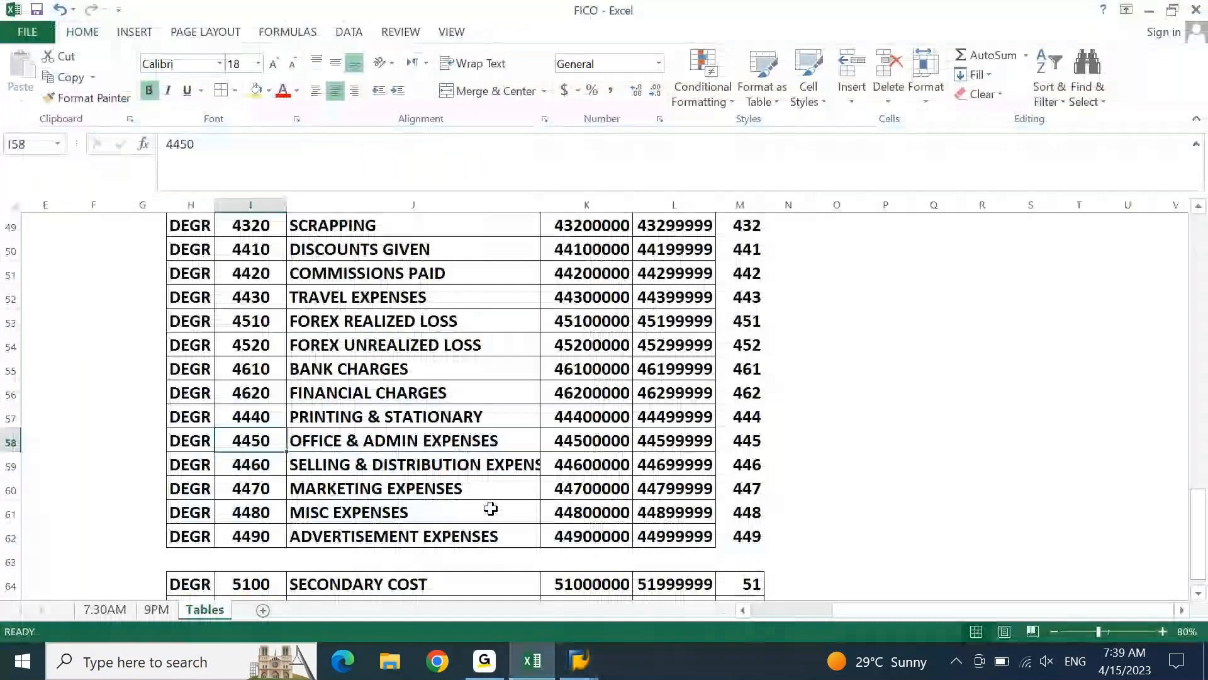
pyautogui.press('Up')
pyautogui.press('Up')
pyautogui.press('Up')
pyautogui.press('Up')
pyautogui.press('Up')
pyautogui.press('Up')
pyautogui.press('Up')
pyautogui.press('Up')
pyautogui.press('Up')
pyautogui.press('Up')
pyautogui.press('Up')
pyautogui.press('Up')
pyautogui.press('Up')
pyautogui.press('Up')
pyautogui.press('Down')
pyautogui.press('Down')
pyautogui.press('Down')
pyautogui.press('Down')
pyautogui.press('Down')
pyautogui.press('Down')
pyautogui.press('Down')
pyautogui.press('Down')
pyautogui.press('Down')
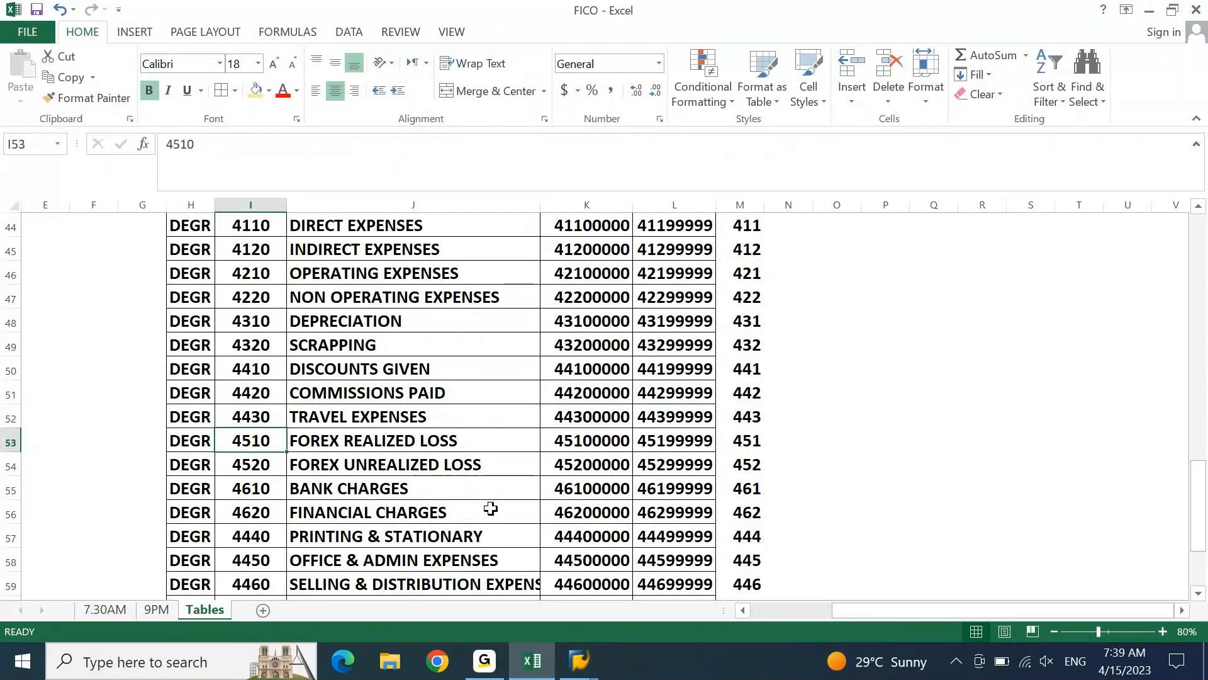
pyautogui.press('Up')
pyautogui.press('Left')
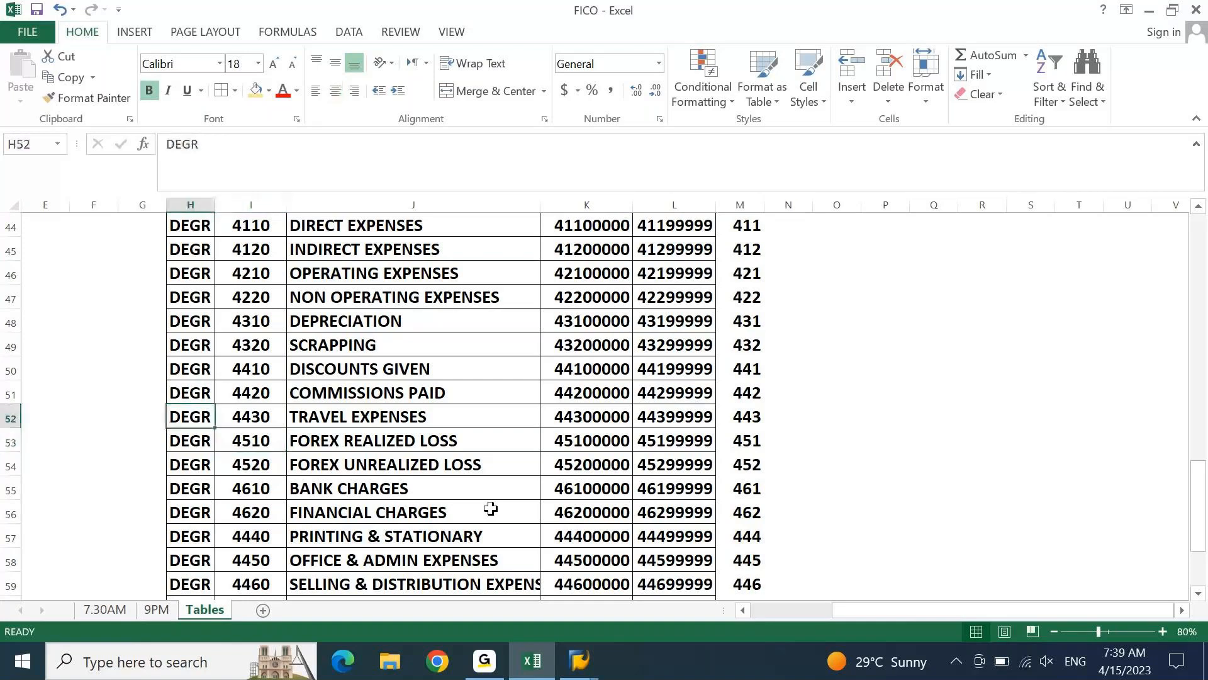
pyautogui.press('Right')
pyautogui.press('Down')
pyautogui.press('Down')
pyautogui.press('Down')
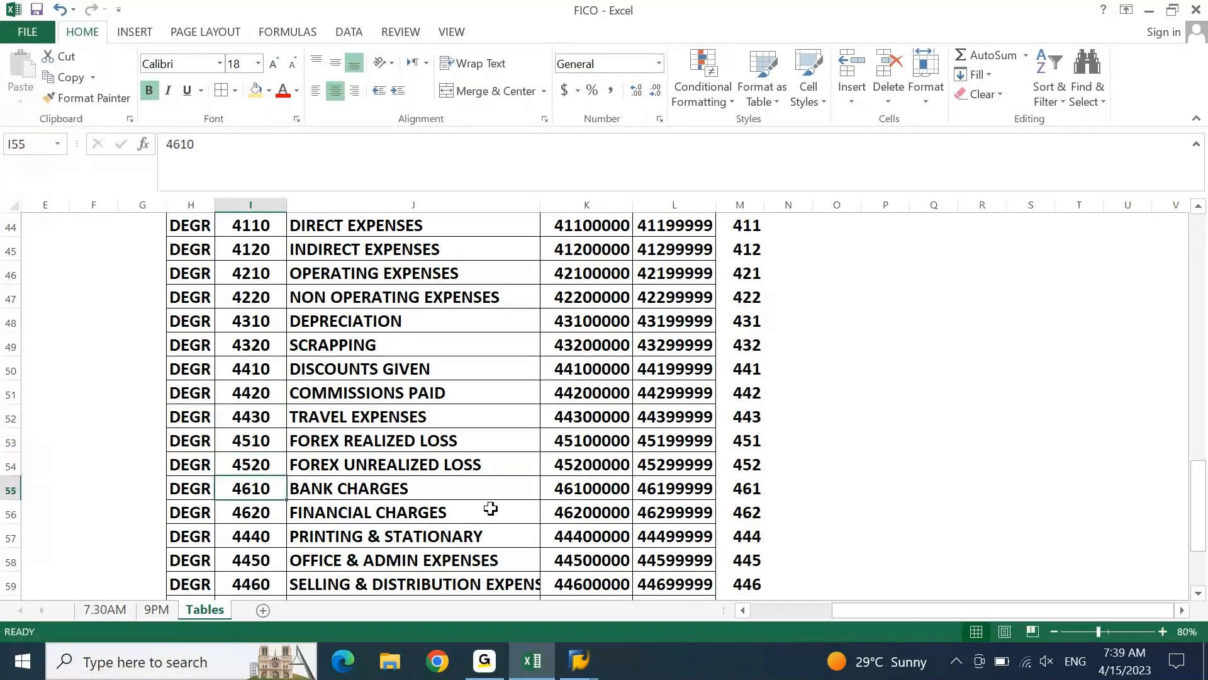
pyautogui.press('Down')
pyautogui.press('Down')
pyautogui.press('Down')
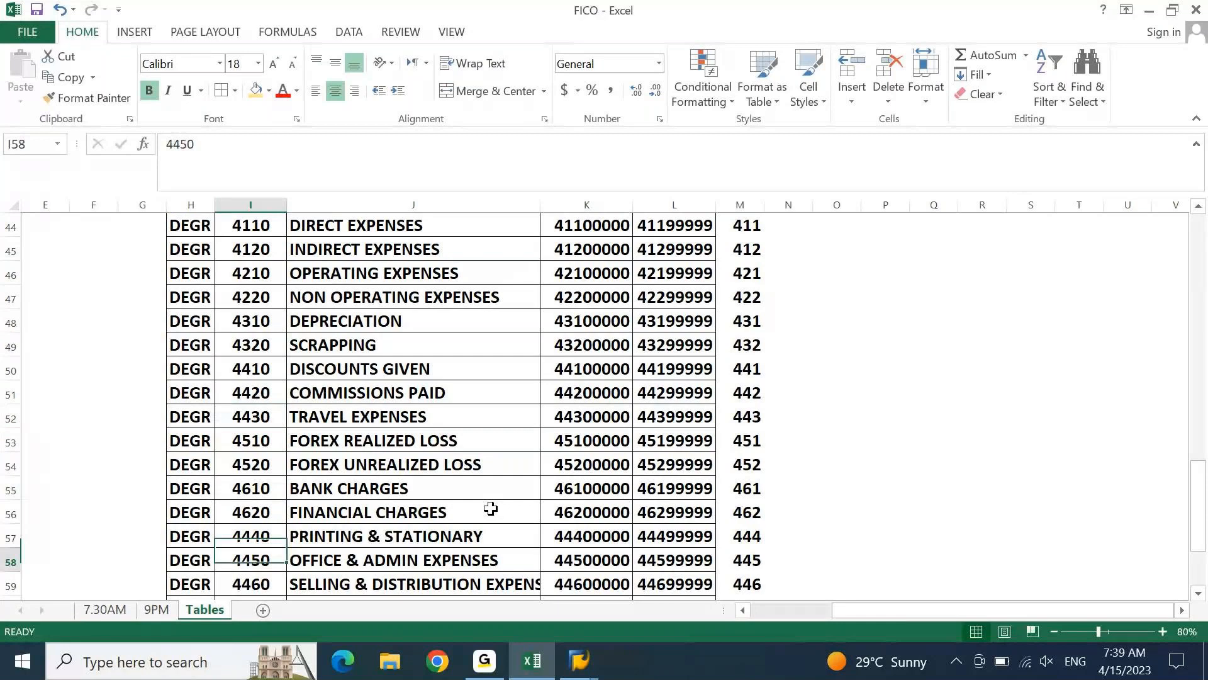
pyautogui.press('Down')
pyautogui.press('Down')
pyautogui.press('Down')
pyautogui.press('Down')
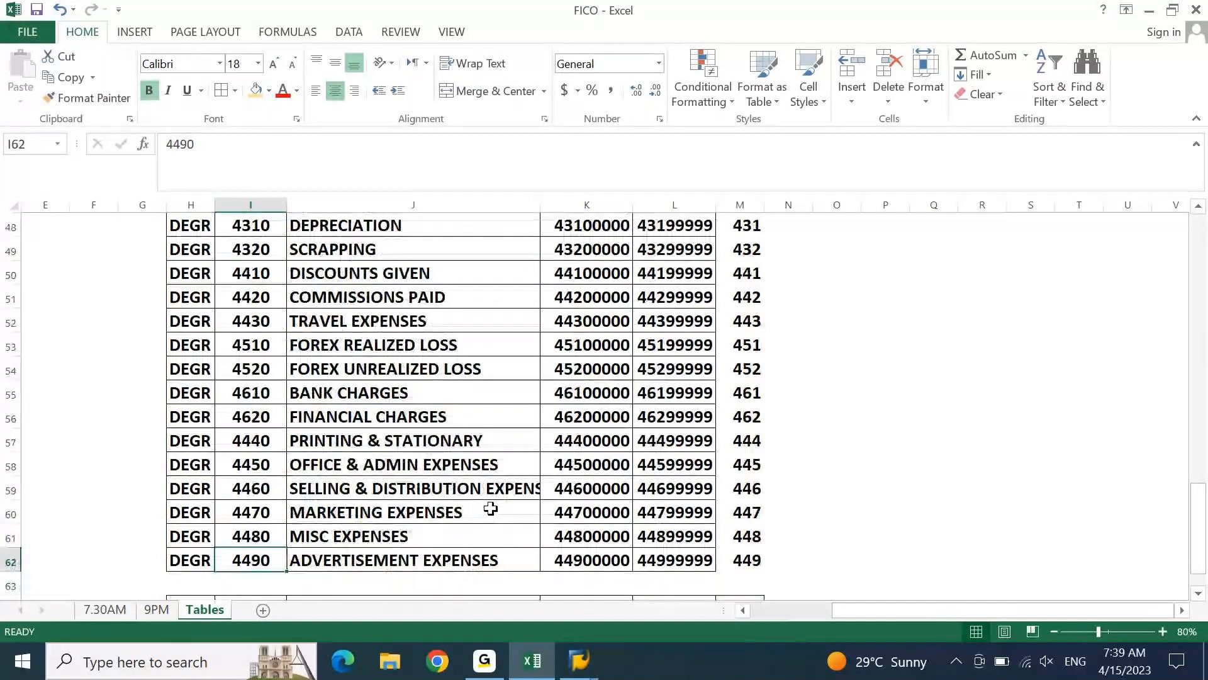
# Copy the expense account groups from DIRECT EXPENSES to ADVERTISEMENT EXPENSES, H44:L62
pyautogui.hotkey('ctrl', 'Up')
pyautogui.press('Left')
pyautogui.hotkey('shift', 'Right')
pyautogui.hotkey('shift', 'Right')
pyautogui.hotkey('shift', 'Right')
pyautogui.hotkey('shift', 'Right')
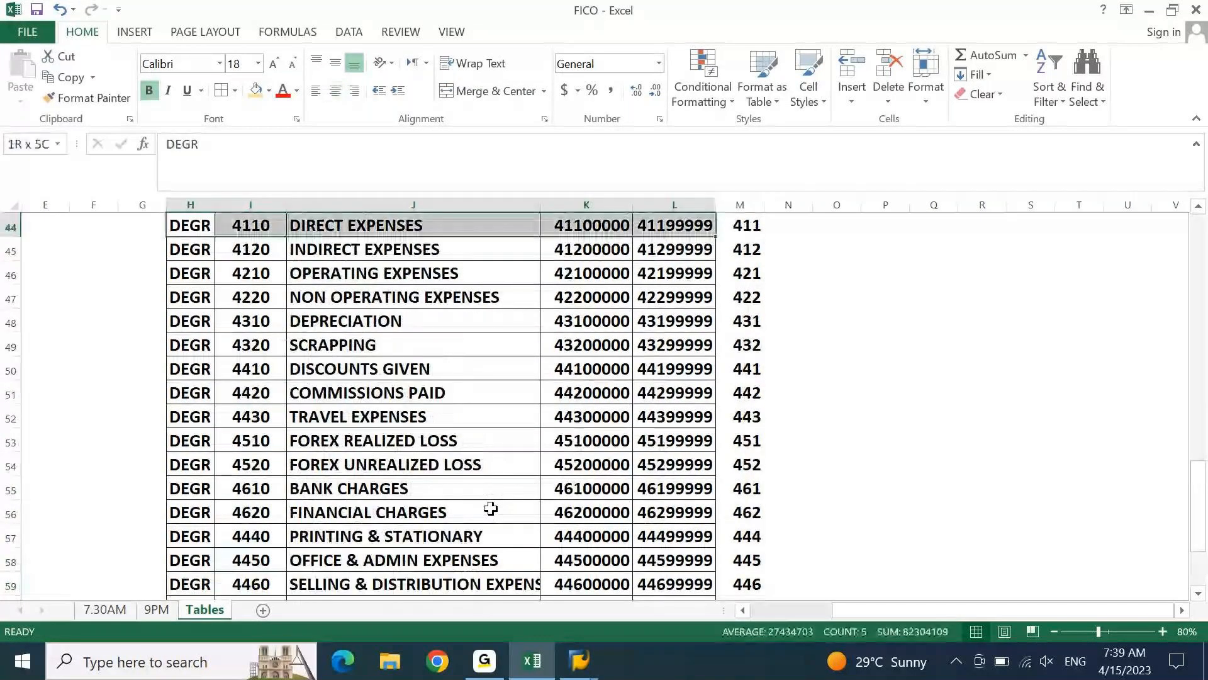
pyautogui.hotkey('ctrl', 'shift', 'Down')
# Switch to SAP and paste the copied expense groups as new entries following PROFIT ON SALES
pyautogui.hotkey('alt', 'Tab')
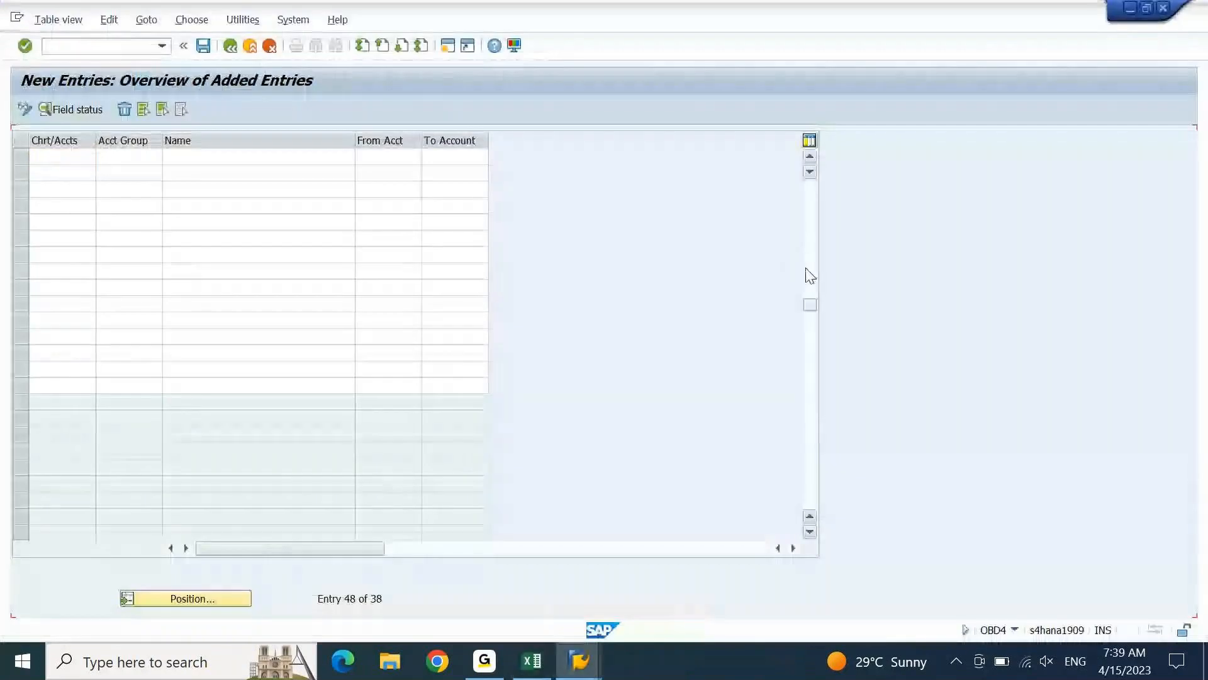
pyautogui.hotkey('ctrl', 'v')
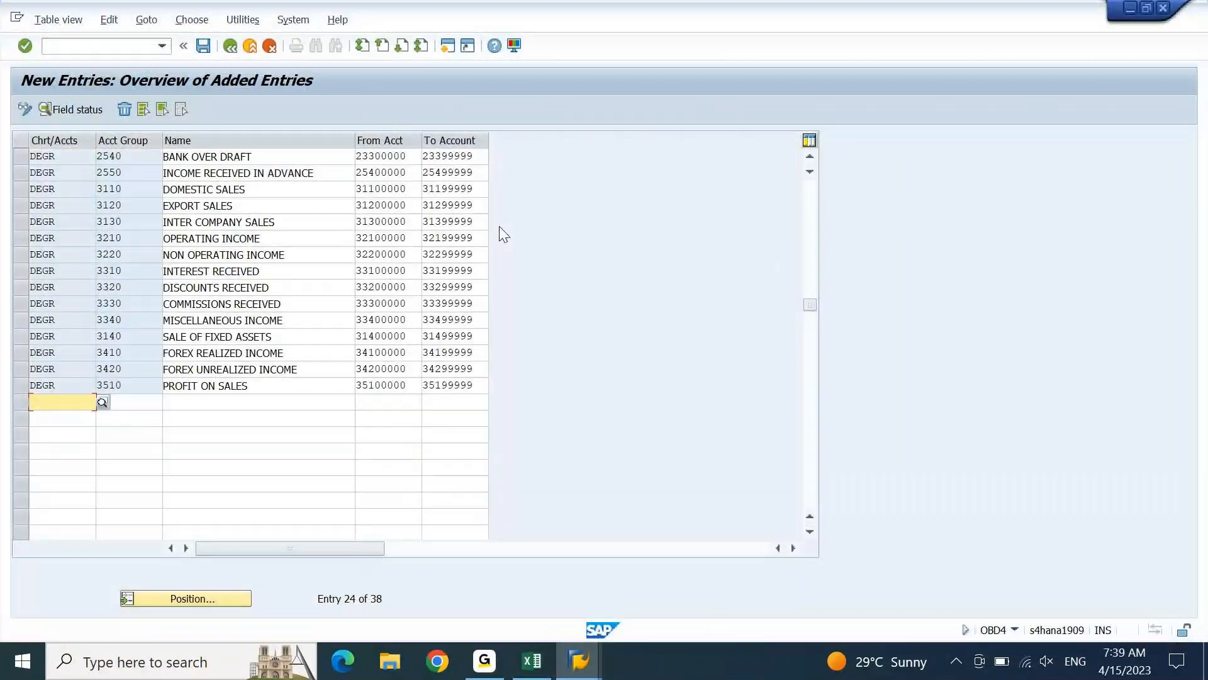
pyautogui.click(810, 502)
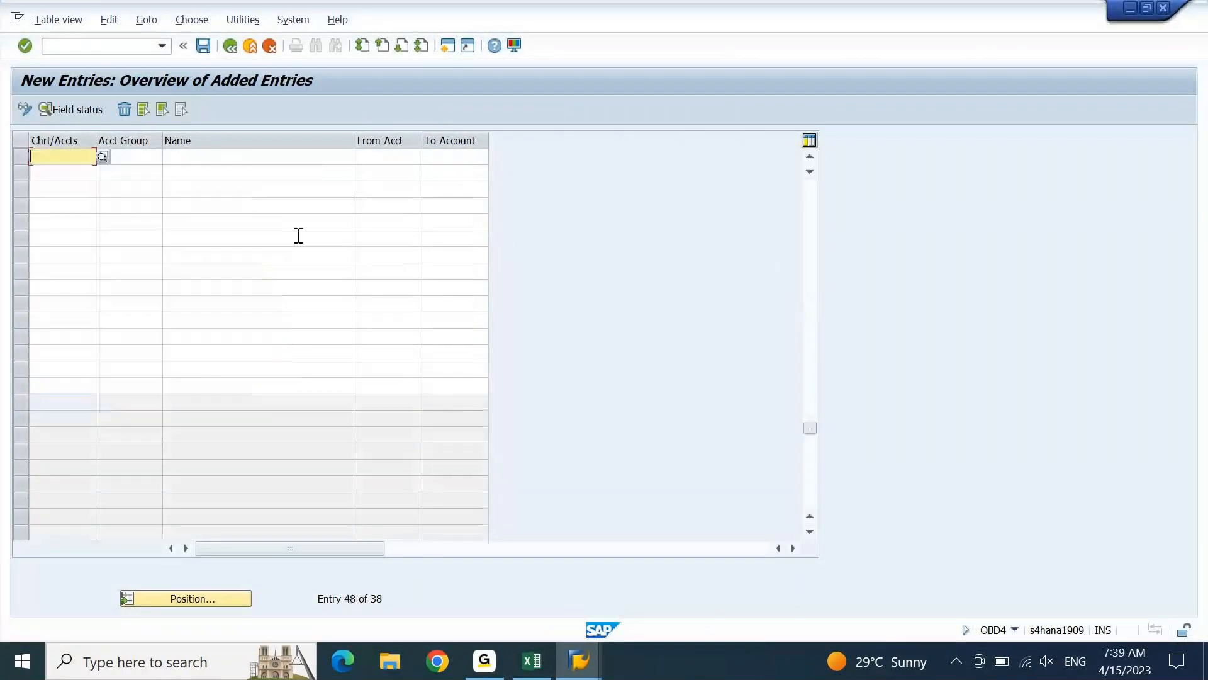
pyautogui.click(810, 157)
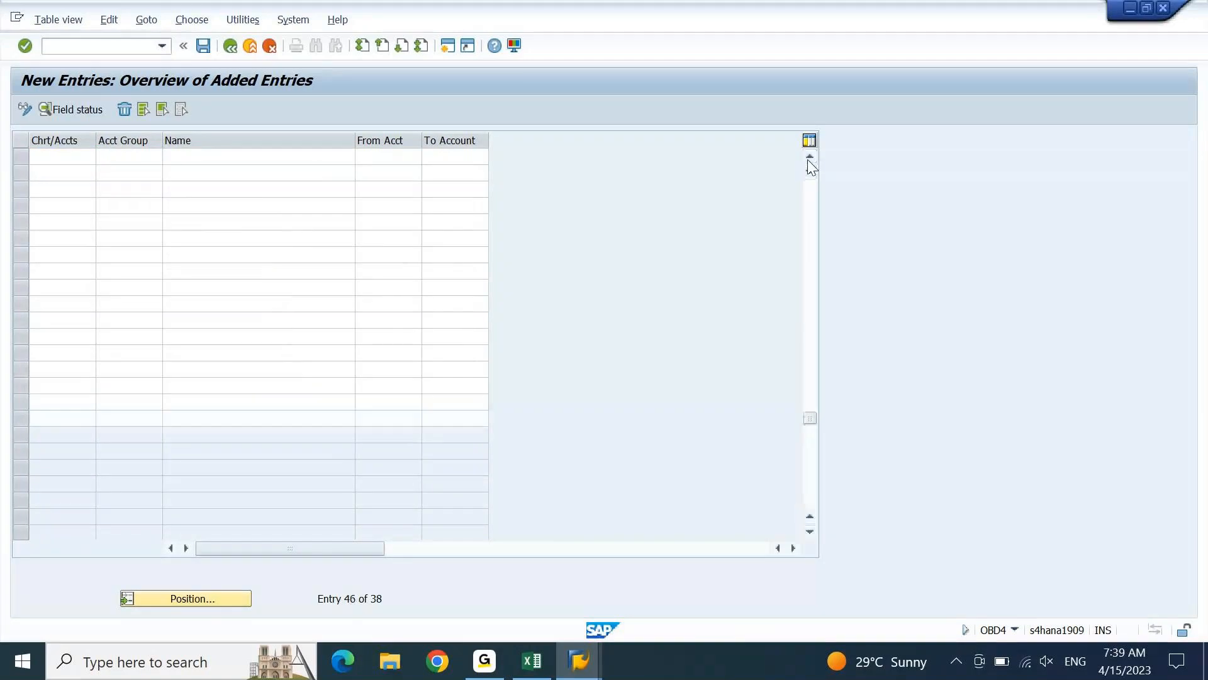
pyautogui.click(810, 157)
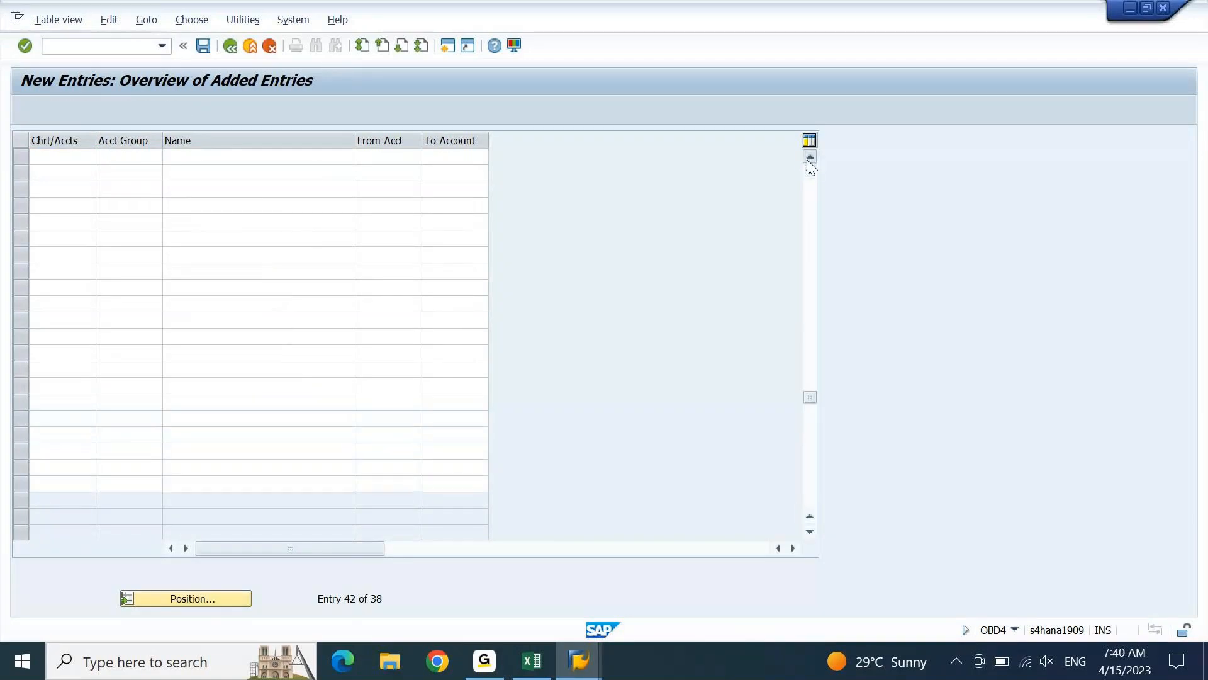
pyautogui.click(810, 157)
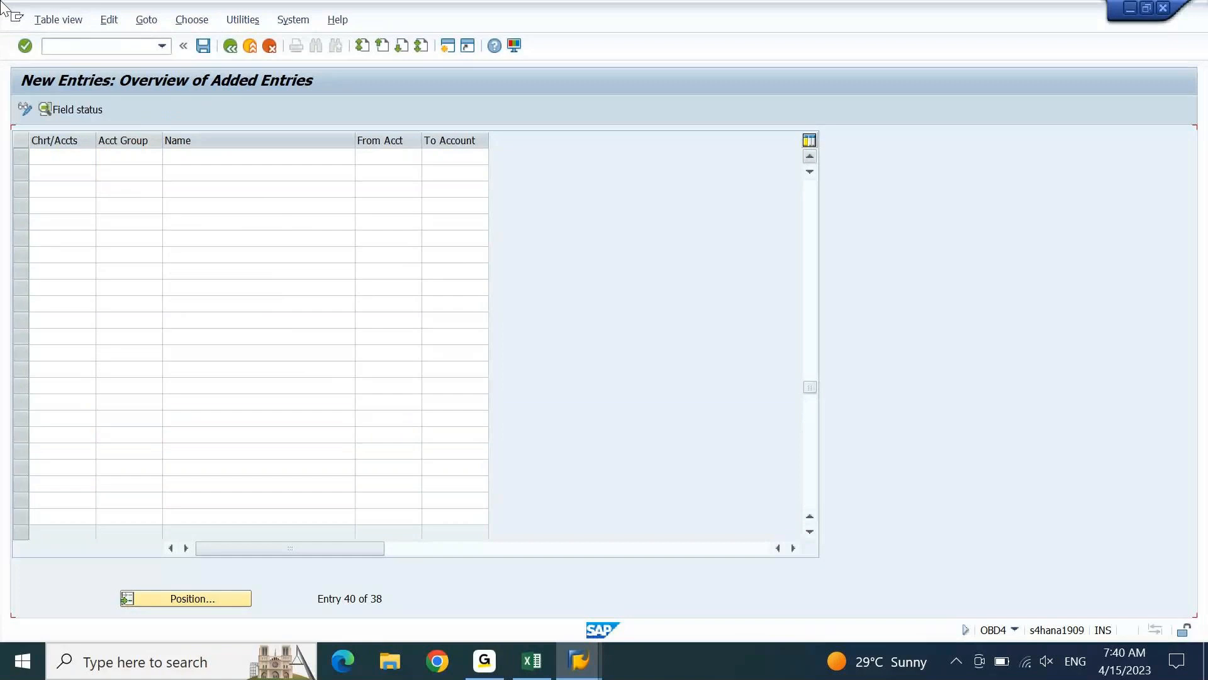
pyautogui.hotkey('ctrl', 'v')
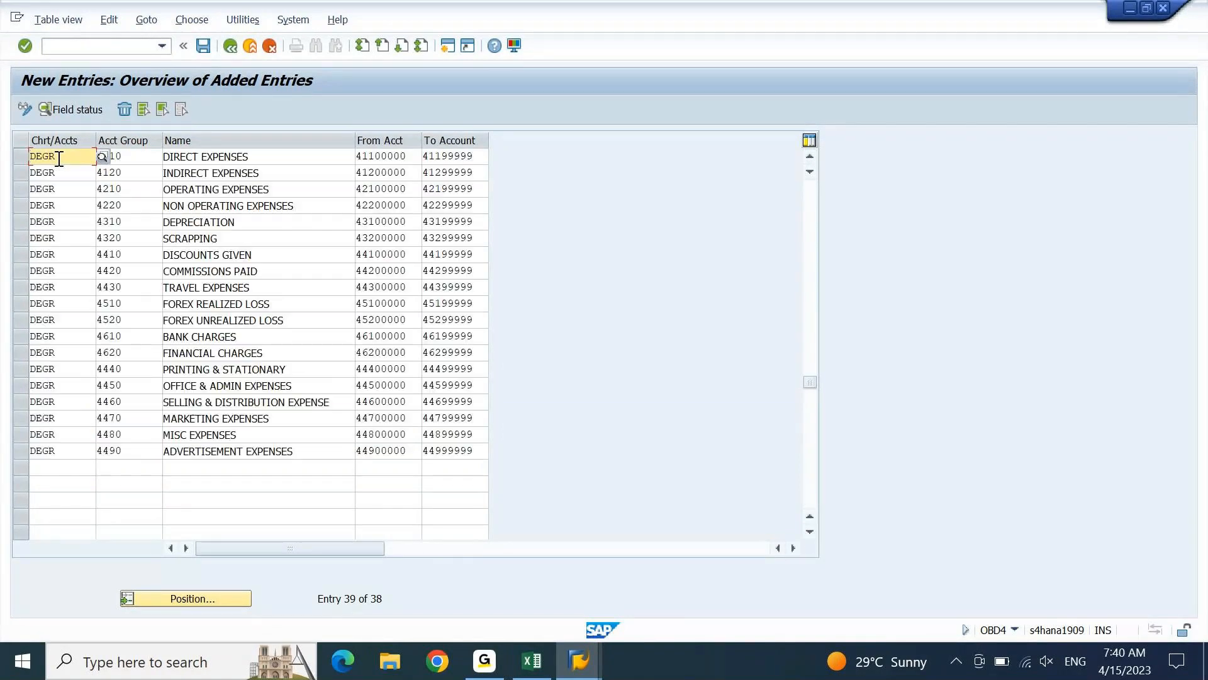
pyautogui.press('Return')
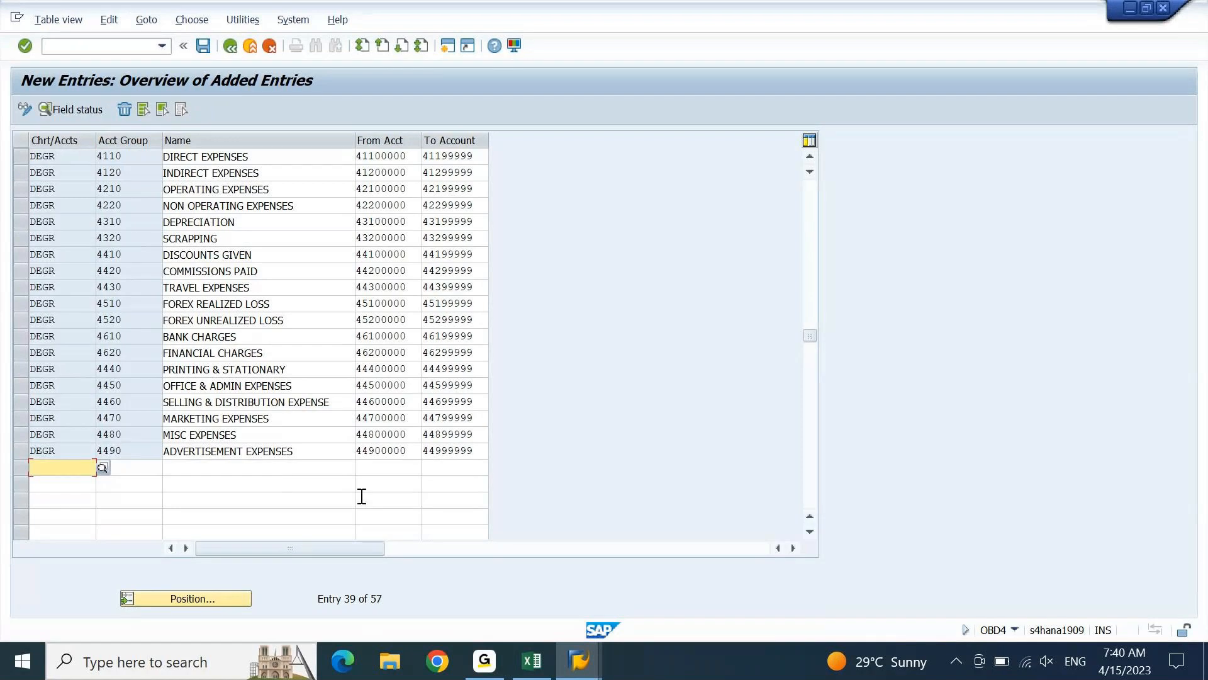
# Switch to Excel and copy the SECONDARY COST and TAKEOVER ACCOUNTS rows, H64:L65
pyautogui.click(533, 662)
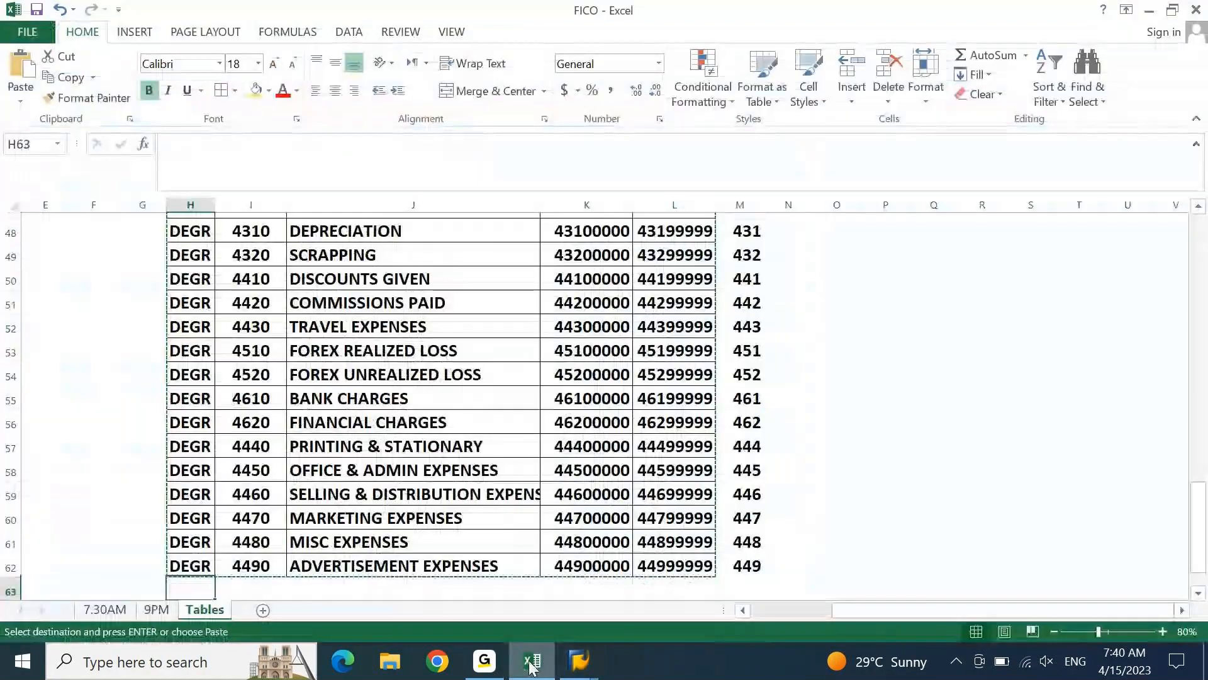
pyautogui.press('Escape')
pyautogui.press('Down')
pyautogui.press('Down')
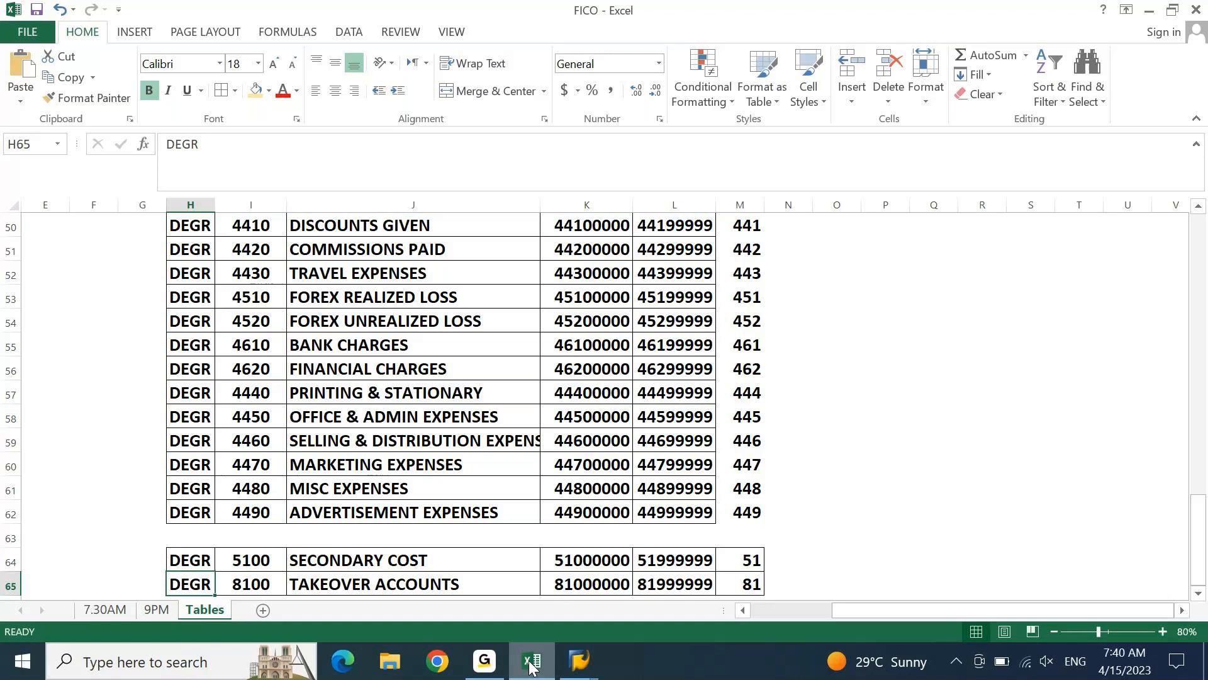
pyautogui.press('Up')
pyautogui.hotkey('shift', 'Down')
pyautogui.hotkey('shift', 'Right')
pyautogui.hotkey('shift', 'Right')
pyautogui.hotkey('shift', 'Right')
pyautogui.hotkey('shift', 'Right')
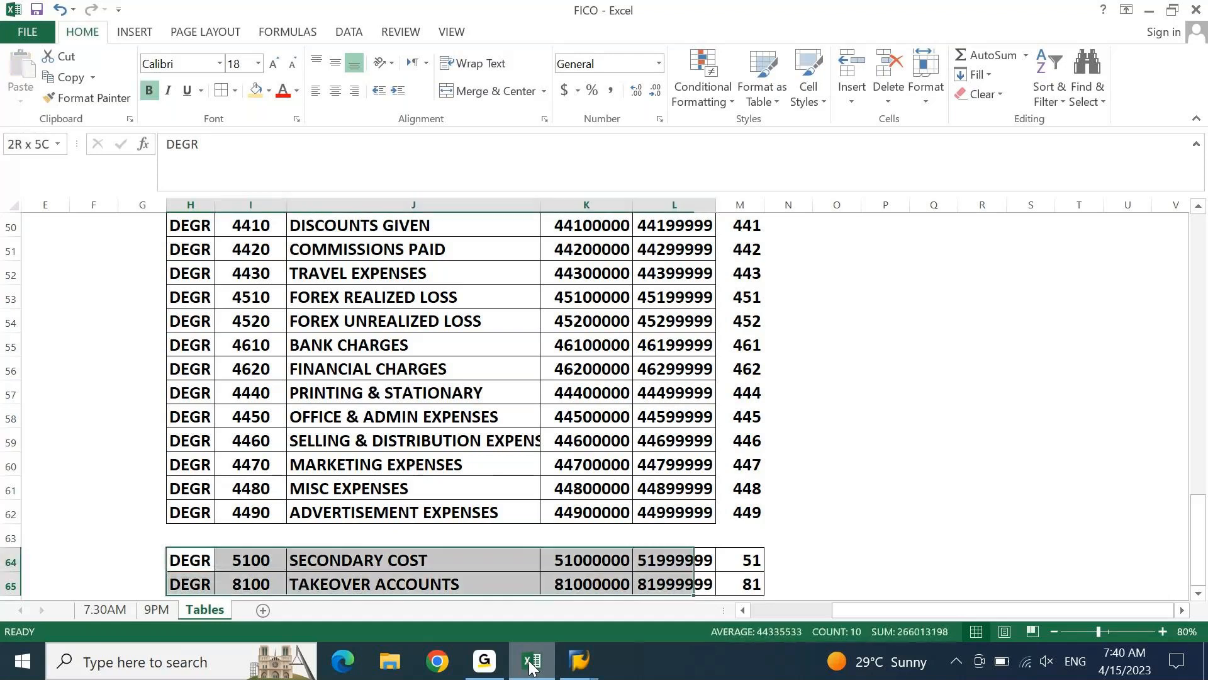
pyautogui.hotkey('ctrl', 'c')
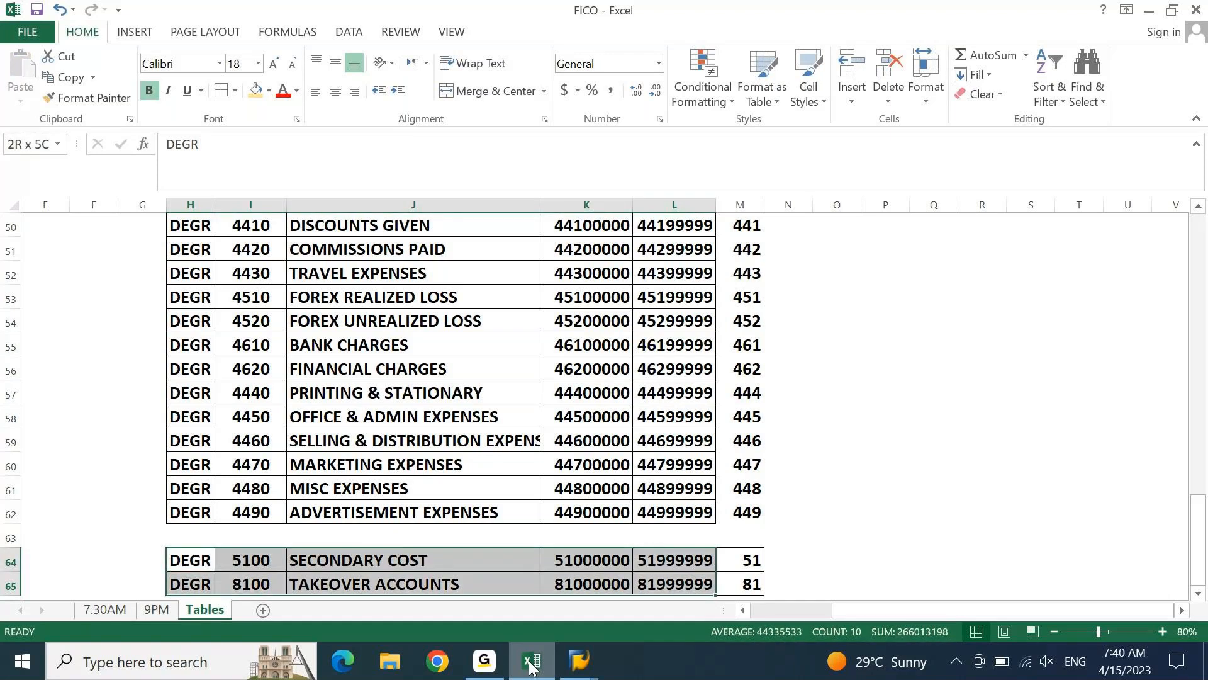
# Switch to SAP, paste the two copied groups below ADVERTISEMENT EXPENSES and save the entries
pyautogui.hotkey('alt', 'Tab')
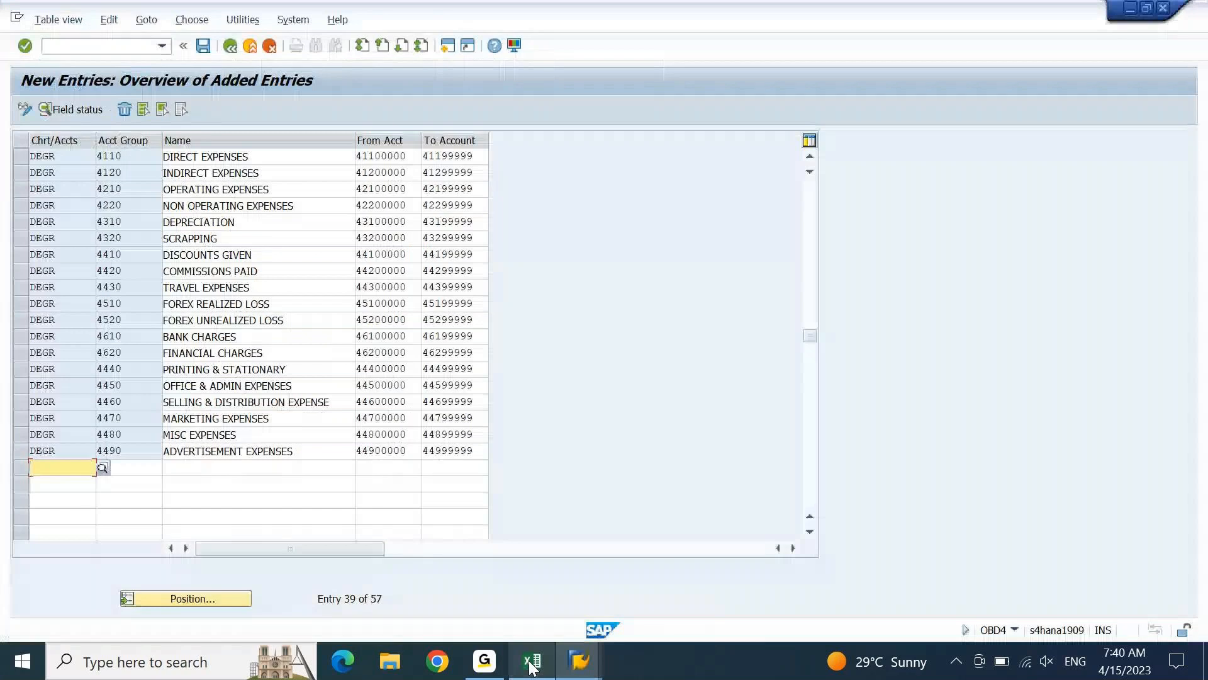
pyautogui.hotkey('ctrl', 'v')
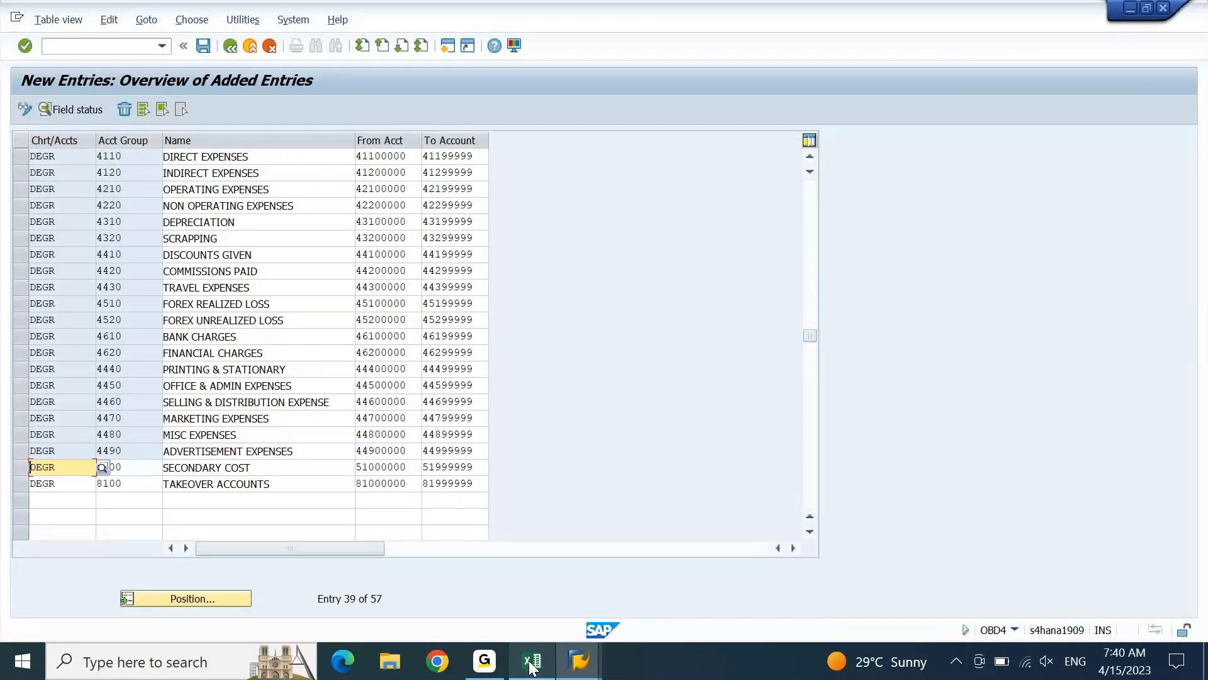
pyautogui.press('Return')
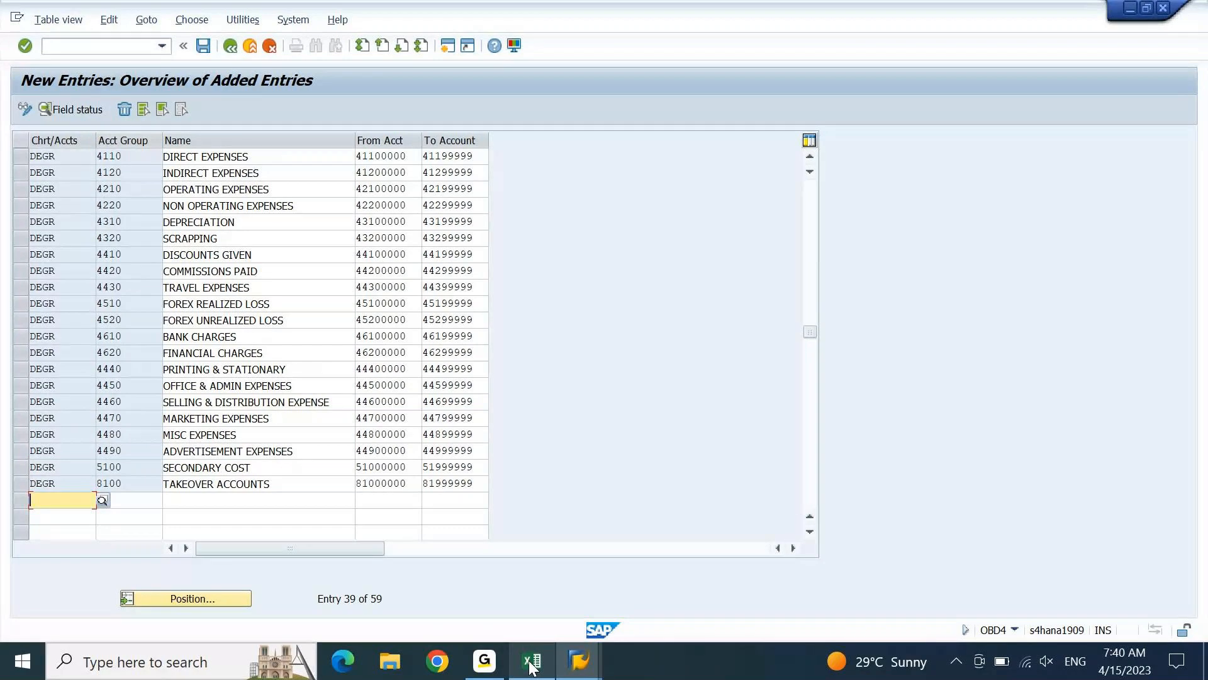
pyautogui.click(202, 47)
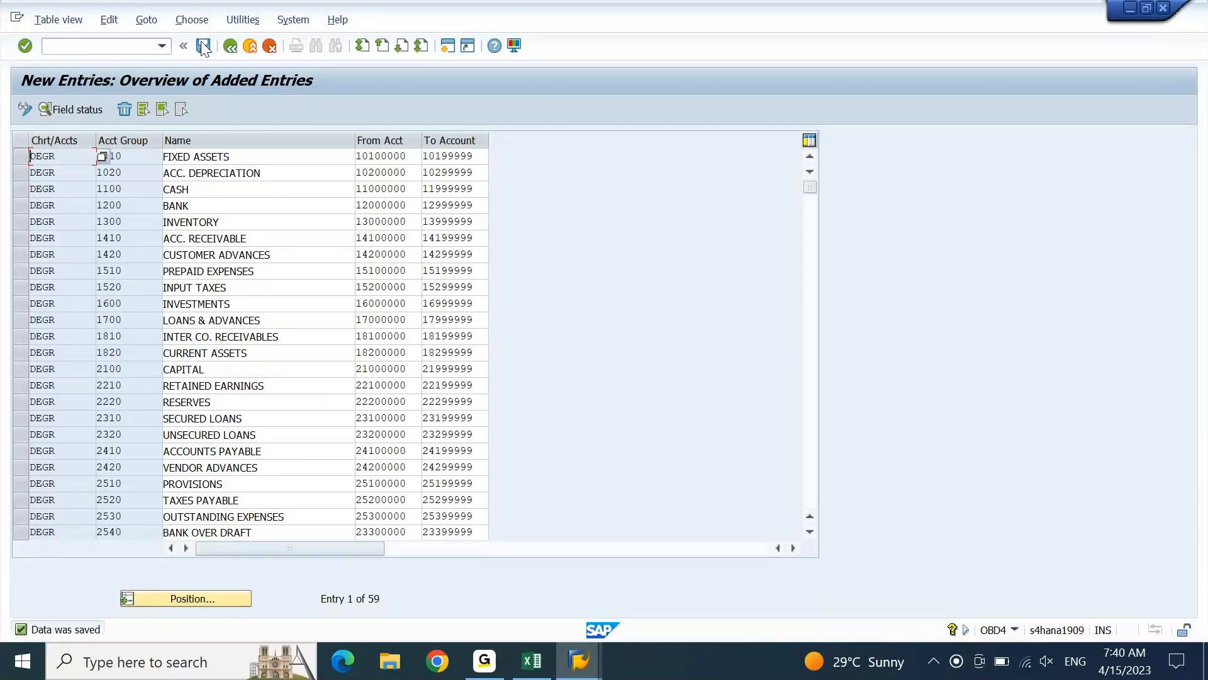
# Compare the total number of SAP entries with the count of the TO A/C column in the Excel workbook
pyautogui.doubleClick(381, 601)
pyautogui.click(580, 664)
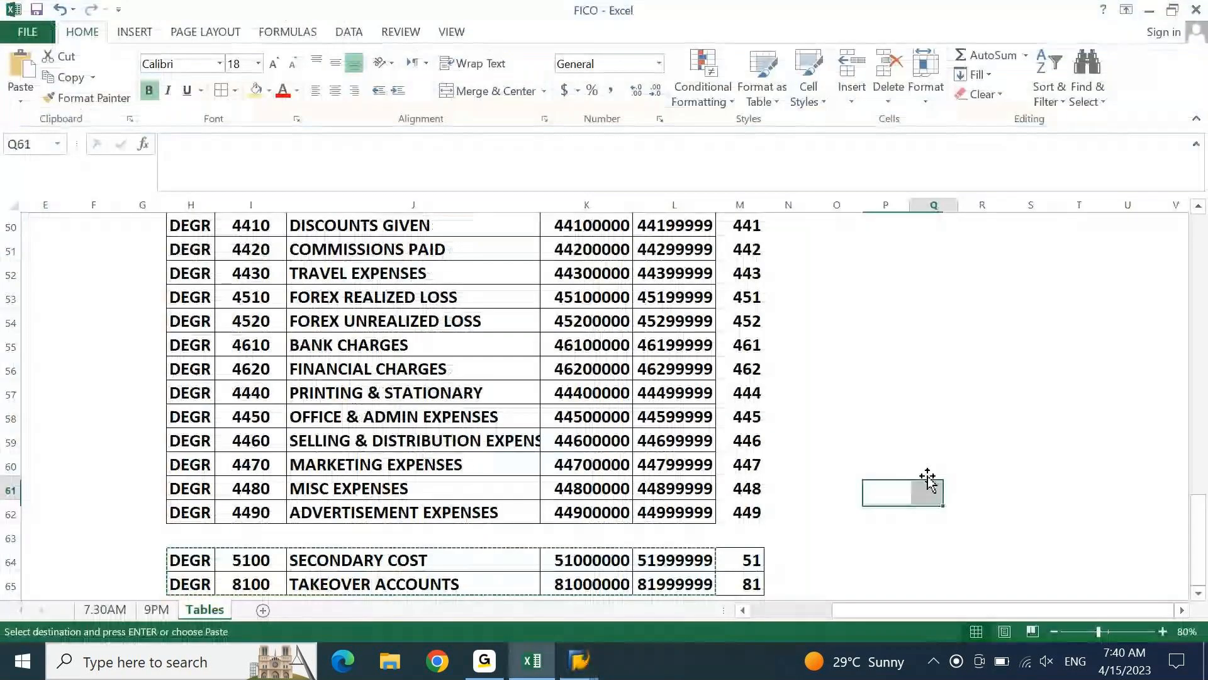
pyautogui.click(674, 206)
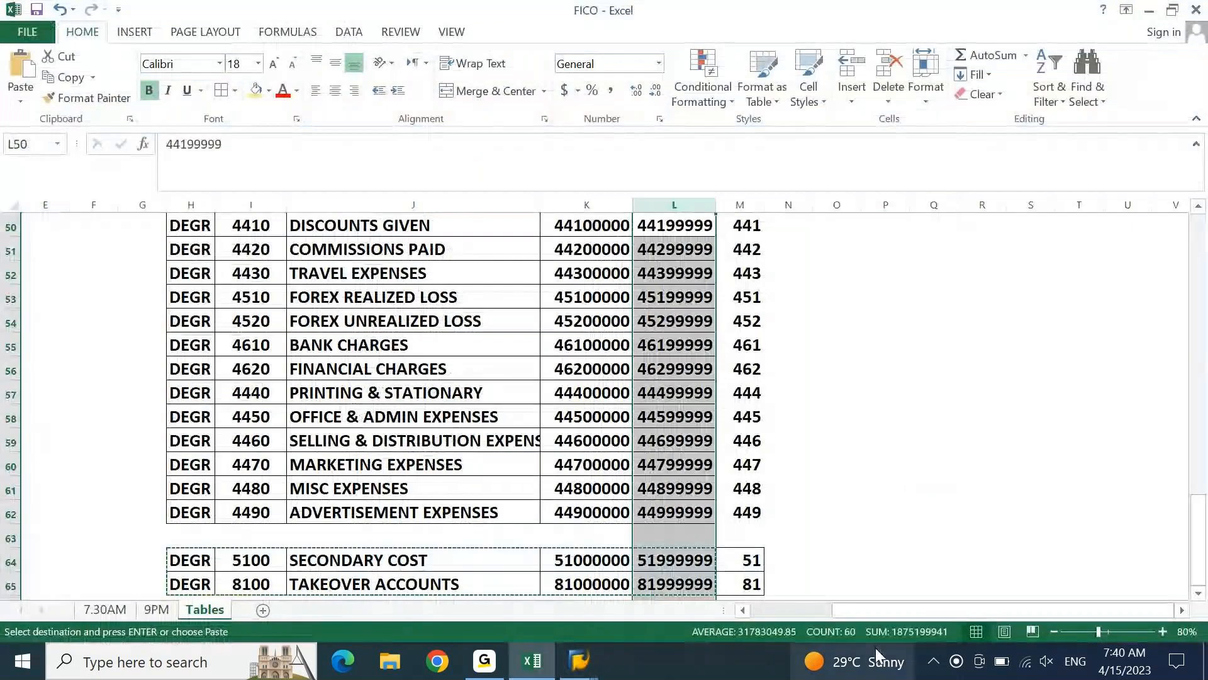
pyautogui.moveTo(1199, 534); pyautogui.dragTo(1207, 229)
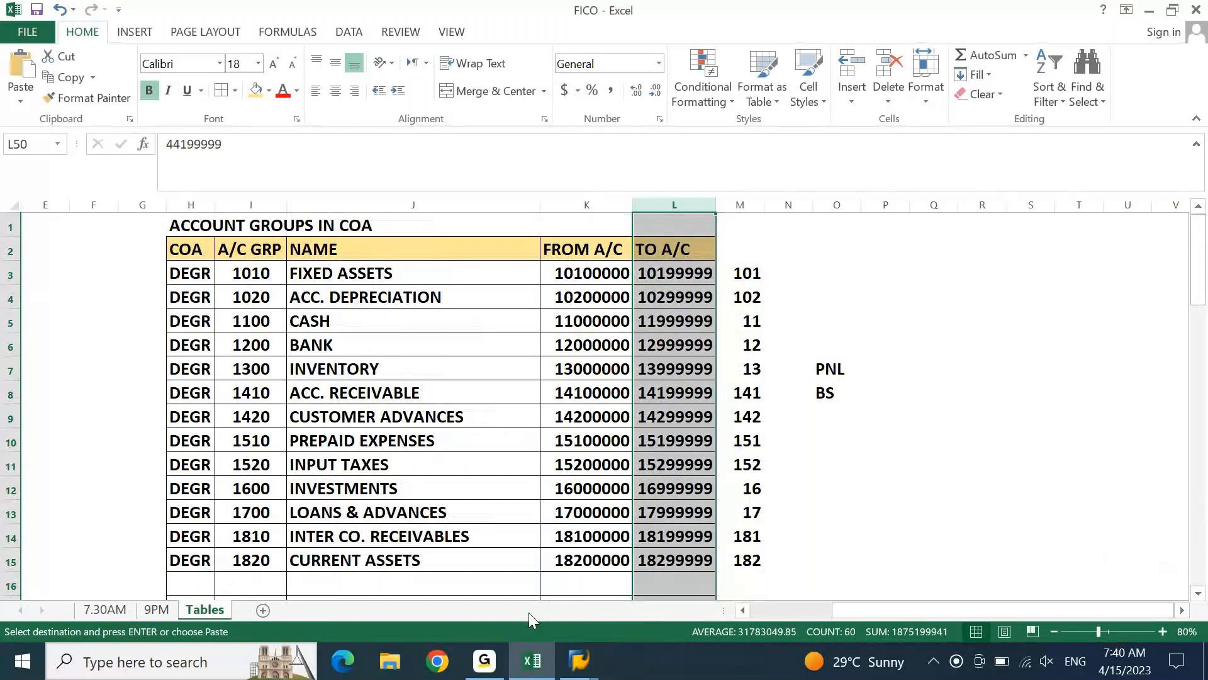
# Switch to SAP, check the total number of added entries, save them again and exit OBD4 to the SAP Easy Access screen
pyautogui.hotkey('alt', 'Tab')
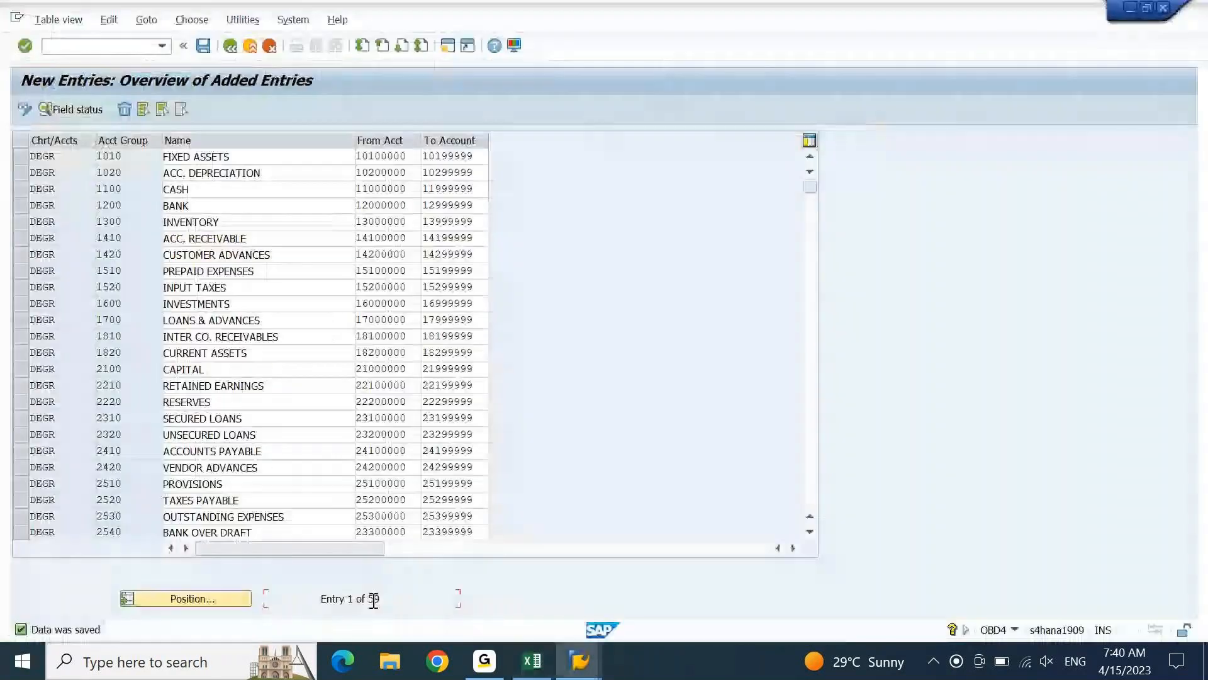
pyautogui.doubleClick(373, 599)
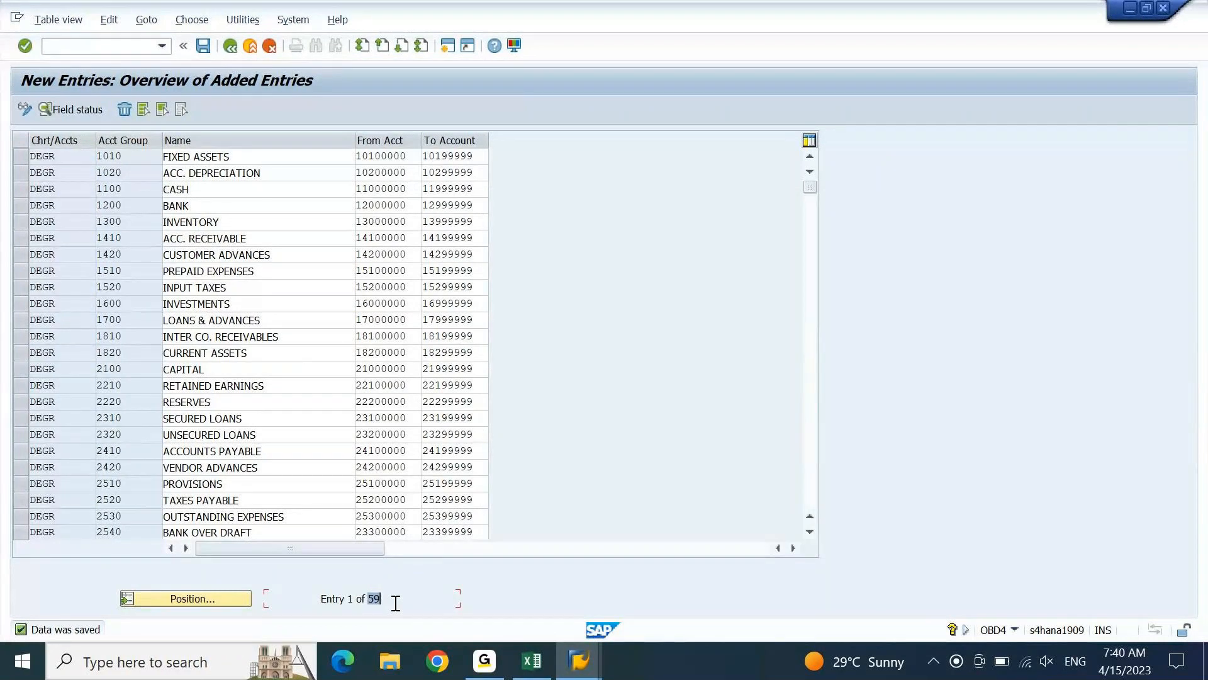
pyautogui.click(206, 53)
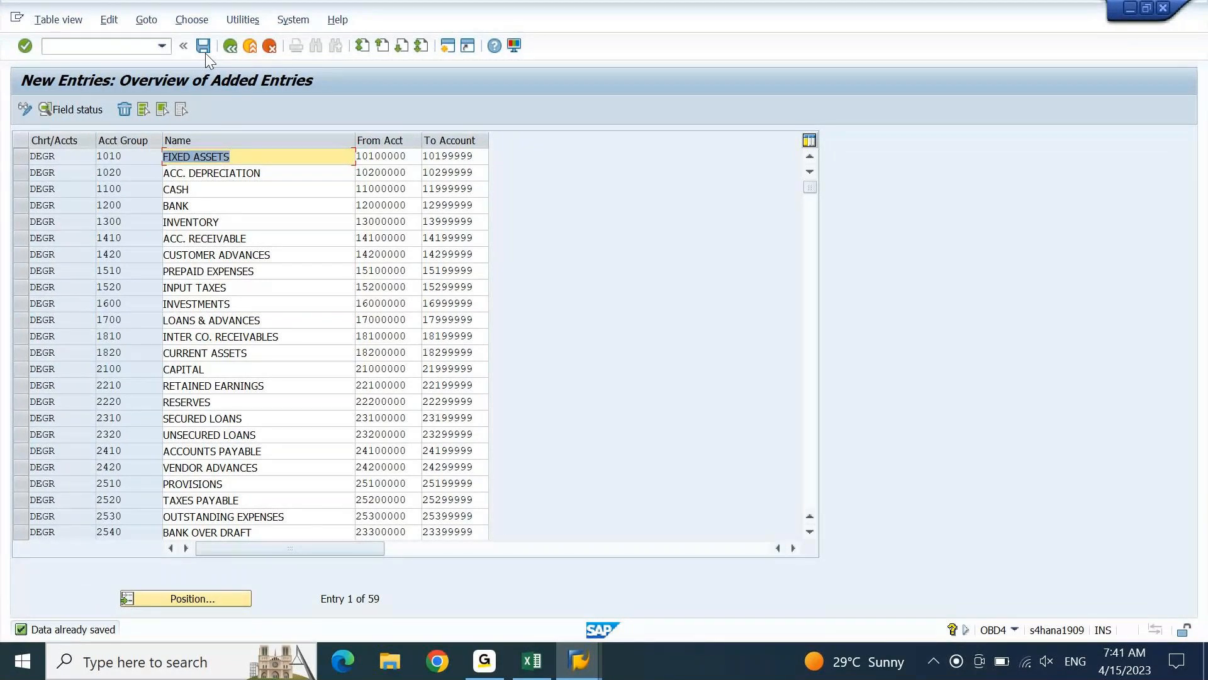
pyautogui.press('F3')
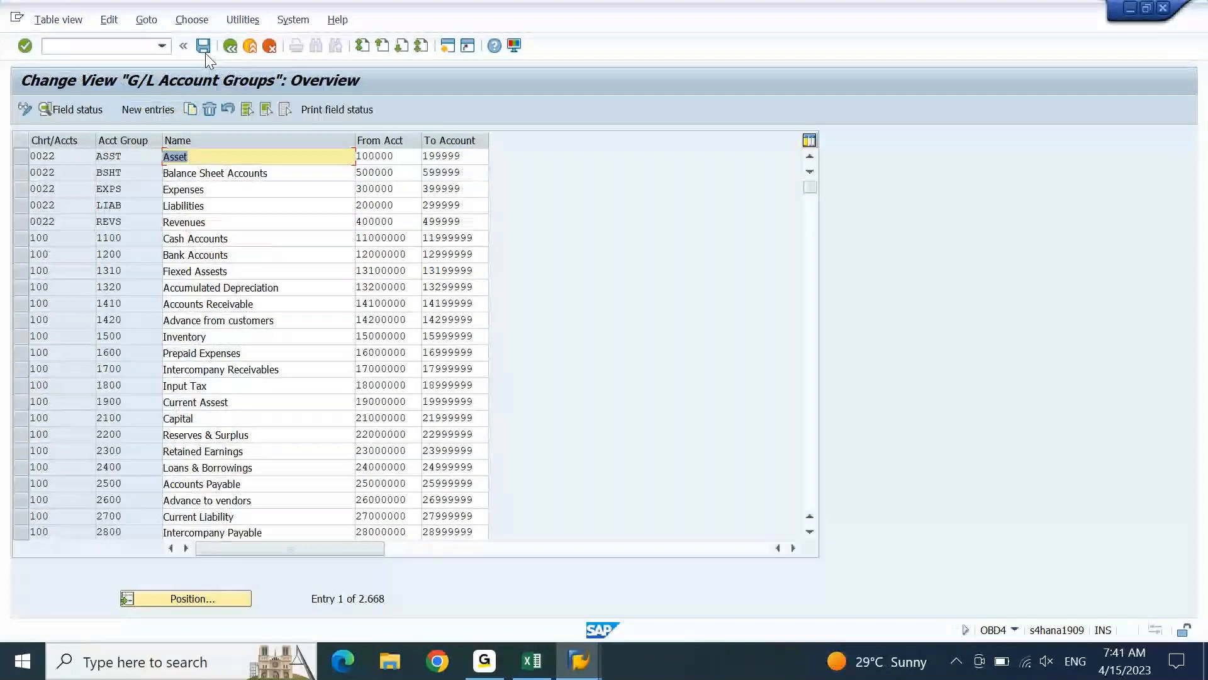
pyautogui.press('F3')
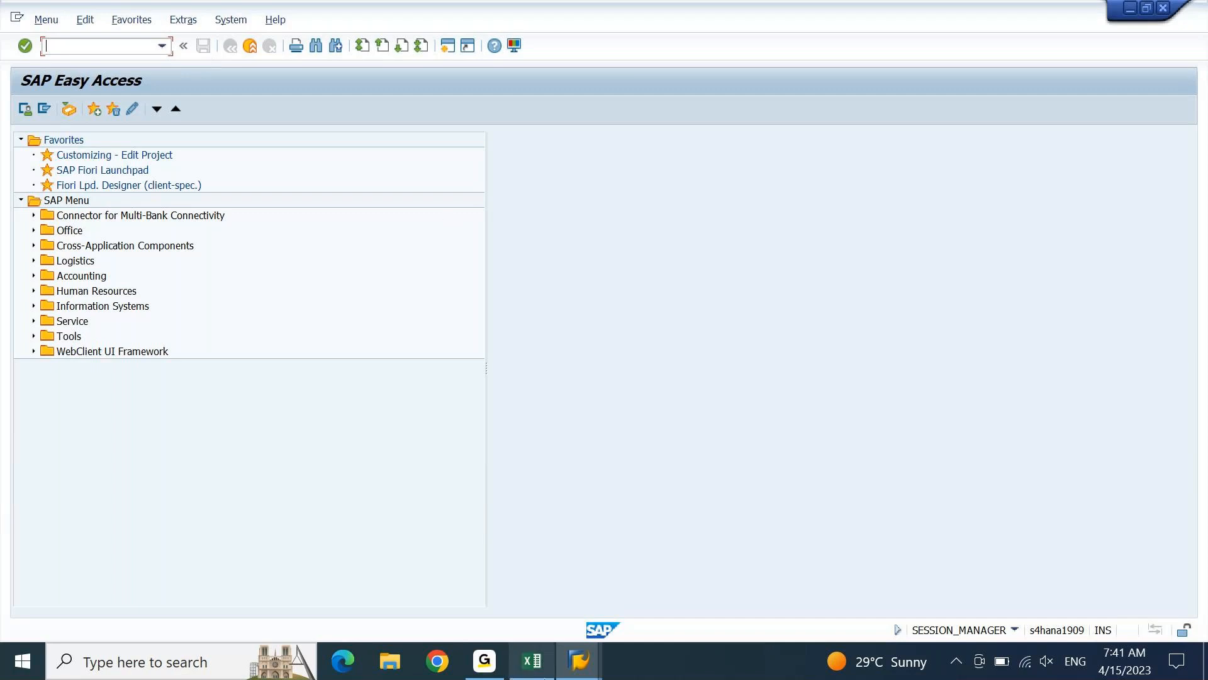
# Switch to Excel, review the account groups table back up to its COA header in H2 and clear the pending copy selection
pyautogui.click(532, 661)
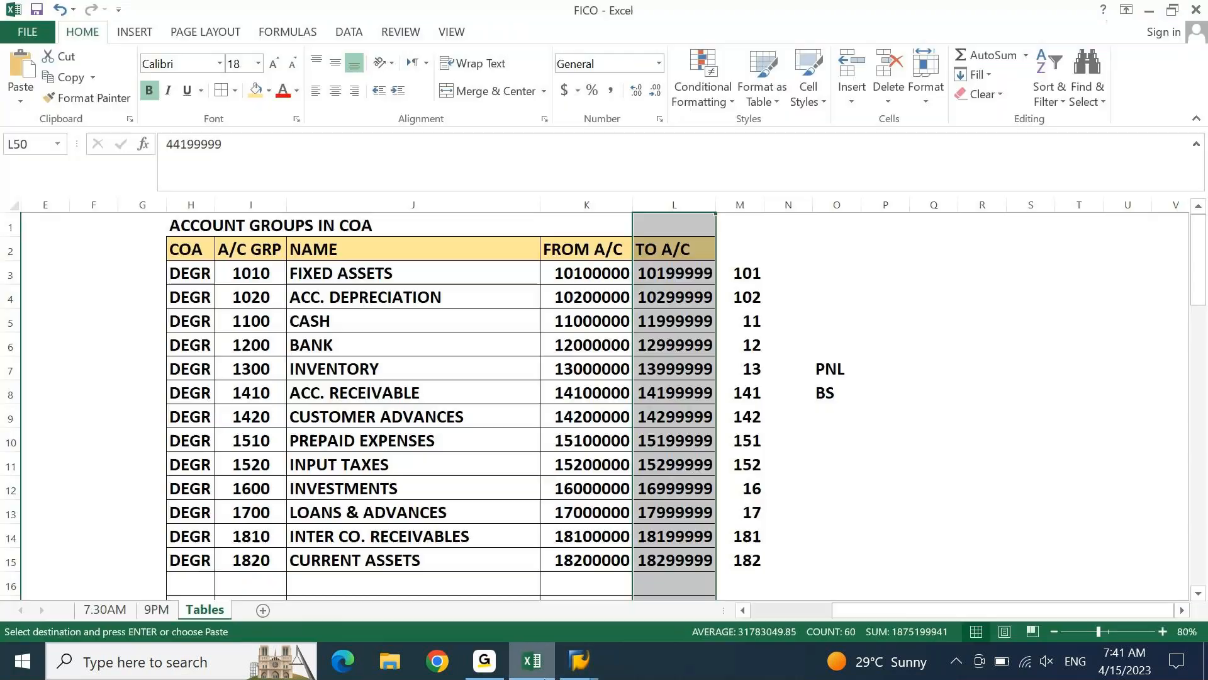
pyautogui.press('Left')
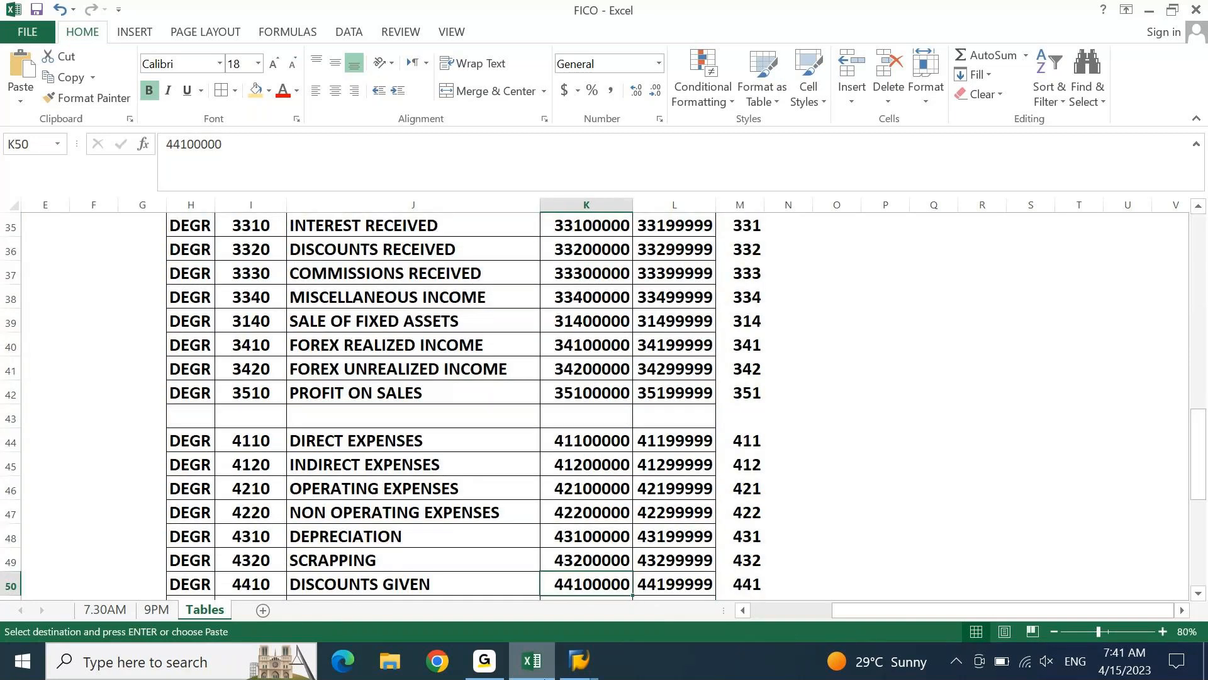
pyautogui.press('pageup')
pyautogui.press('pageup')
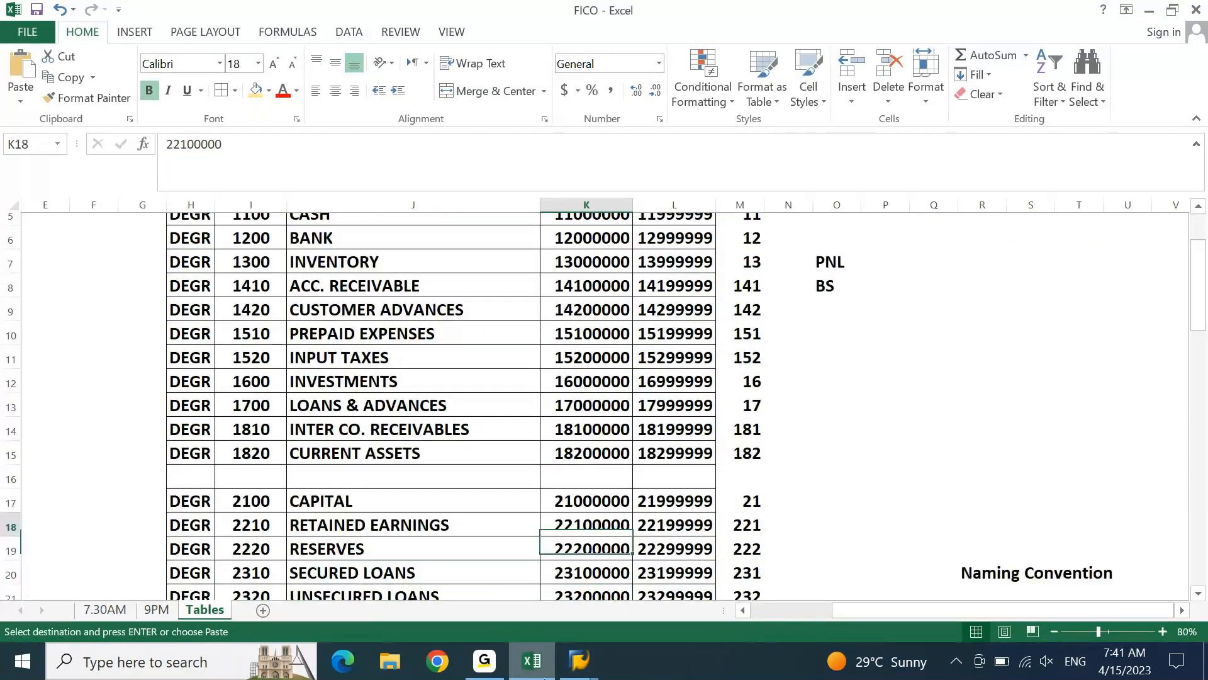
pyautogui.press('pageup')
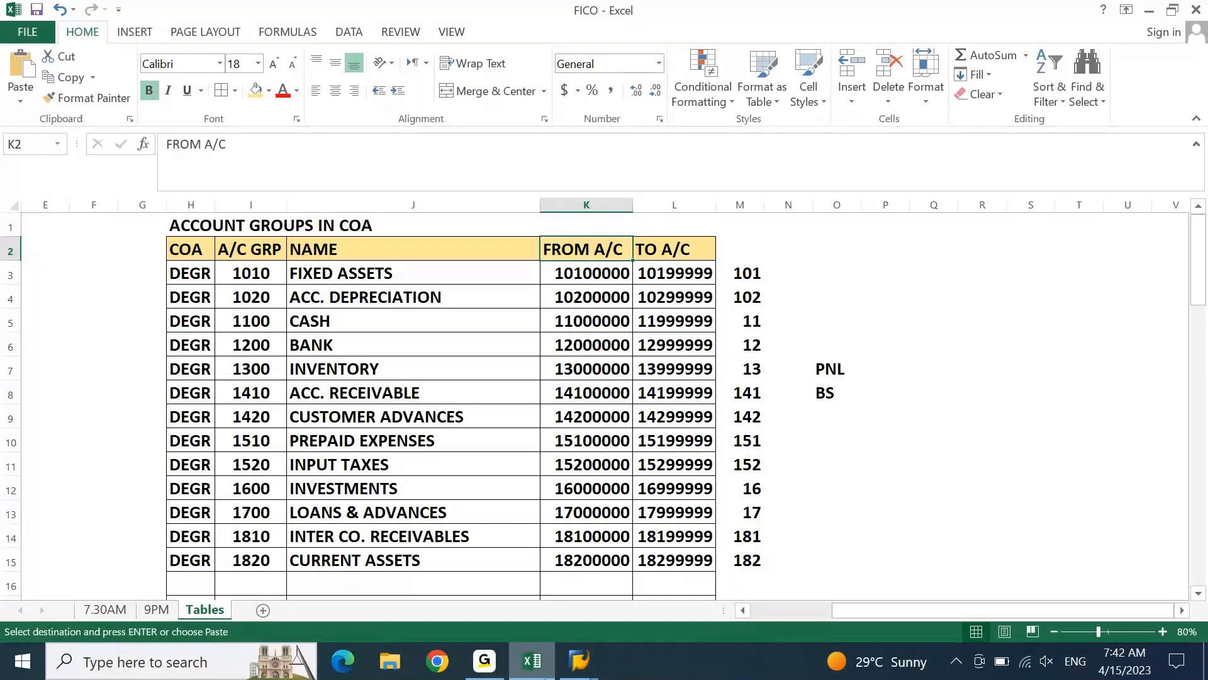
pyautogui.press('Left')
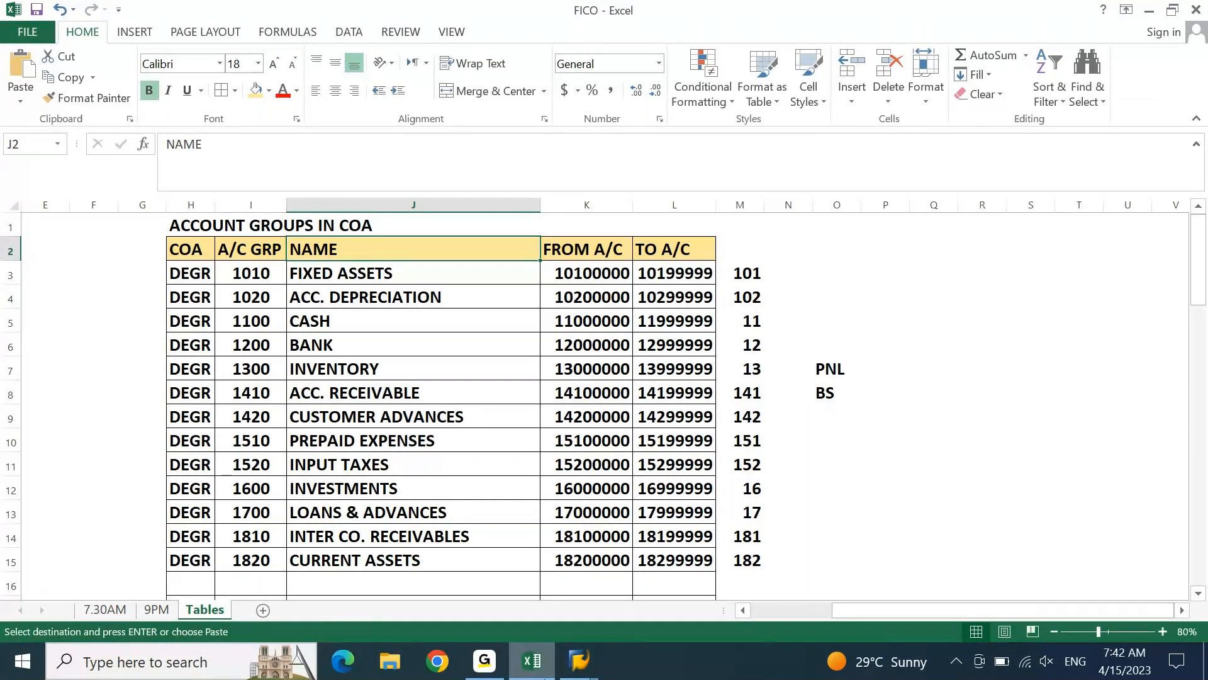
pyautogui.press('Down')
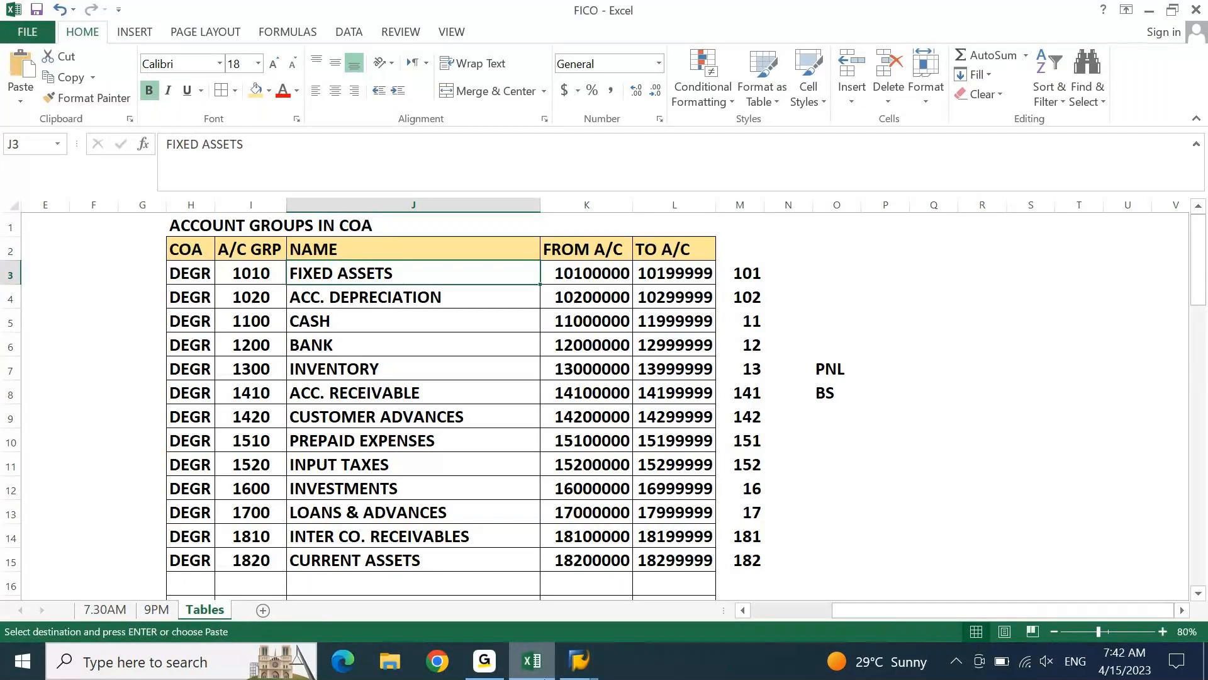
pyautogui.click(190, 226)
pyautogui.press('Down')
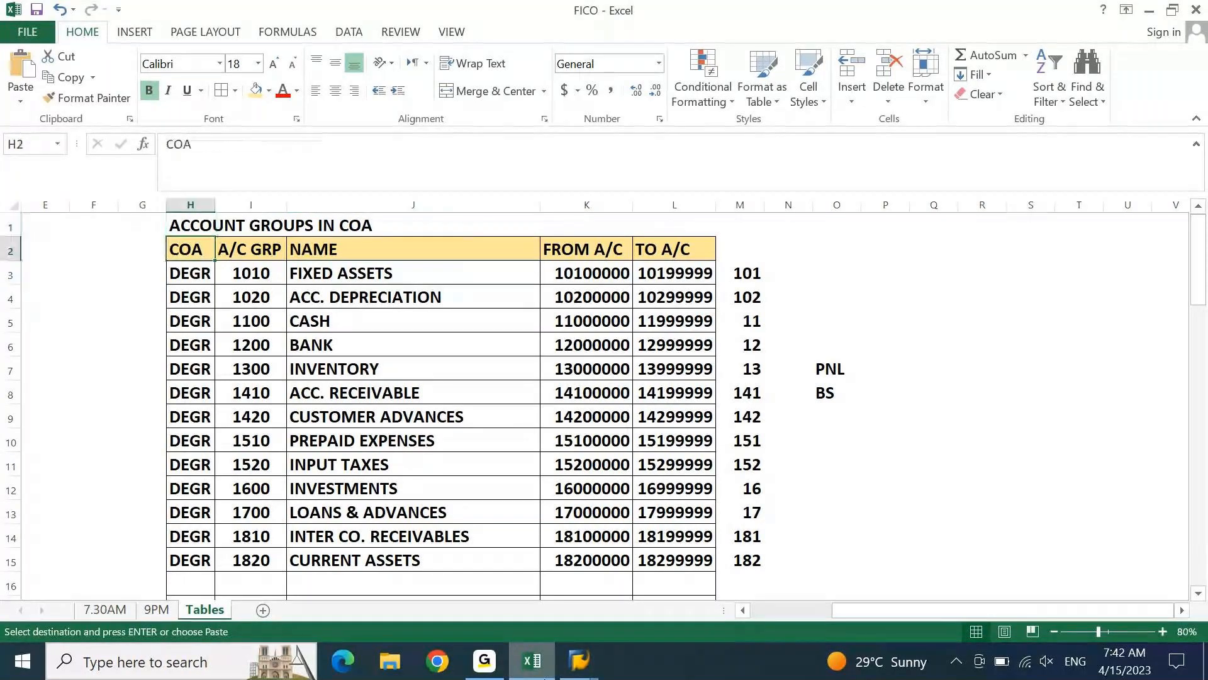
pyautogui.press('Escape')
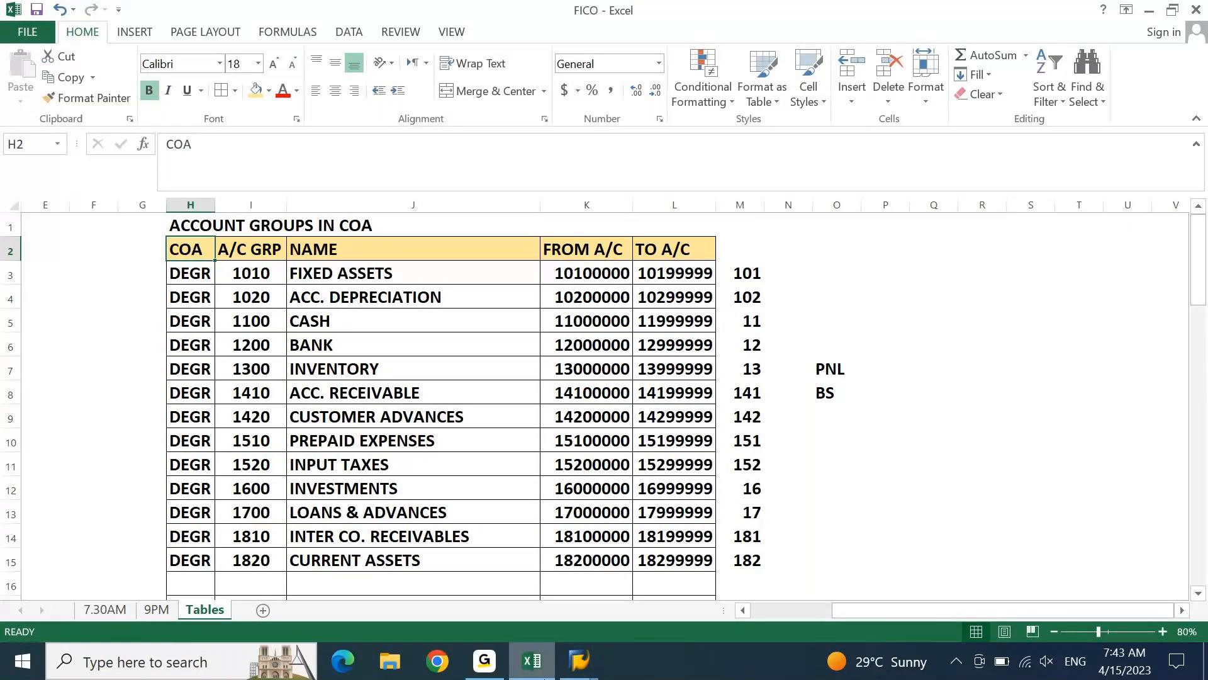
pyautogui.moveTo(215, 252); pyautogui.dragTo(194, 252)
# Switch to SAP, run transaction OBD4 and position the G/L account groups list at chart of accounts DEGR
pyautogui.click(591, 671)
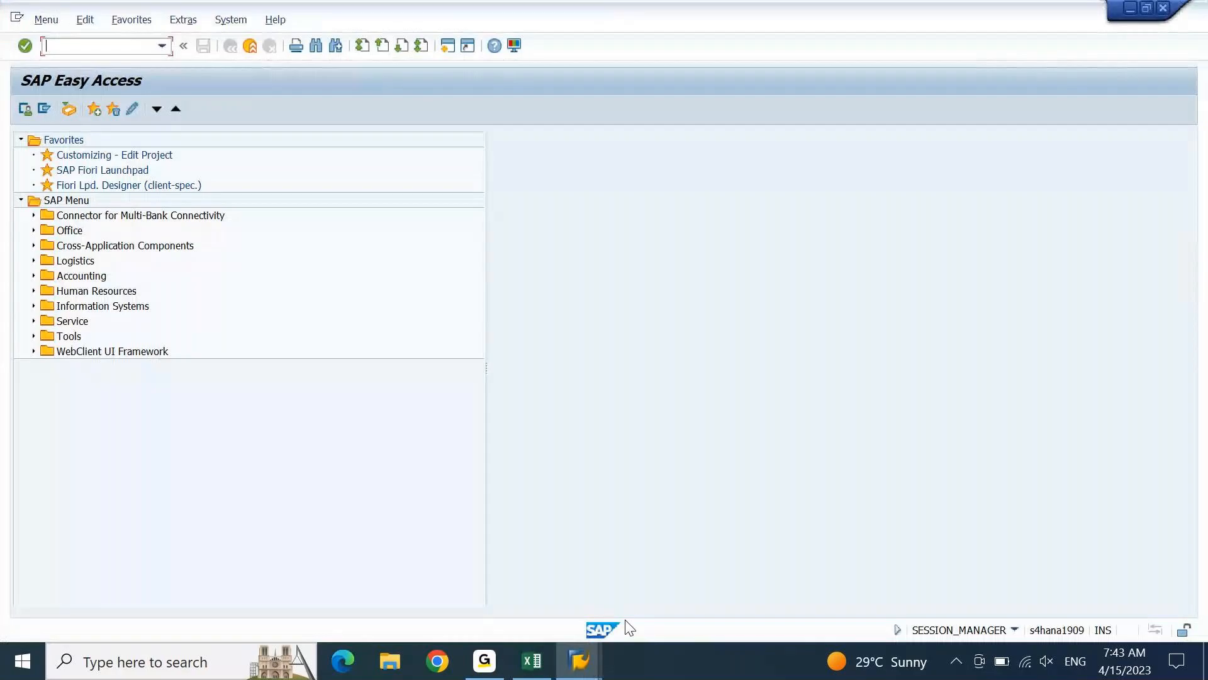
pyautogui.write('obd4')
pyautogui.press('Return')
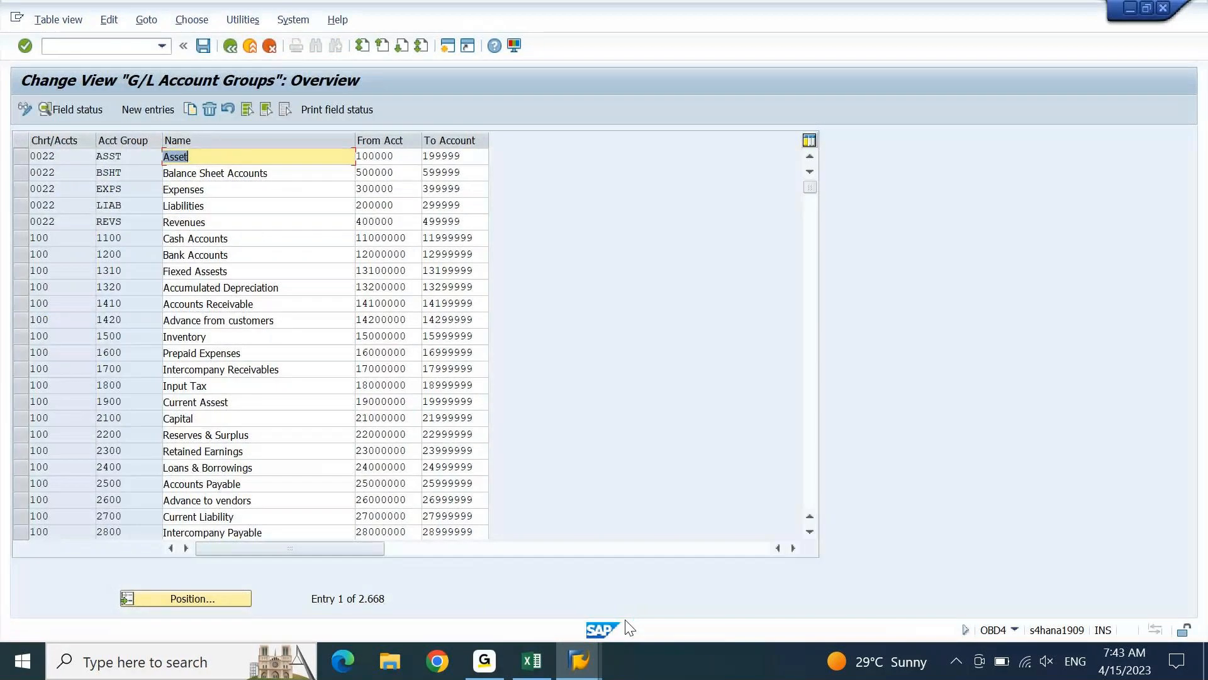
pyautogui.click(191, 598)
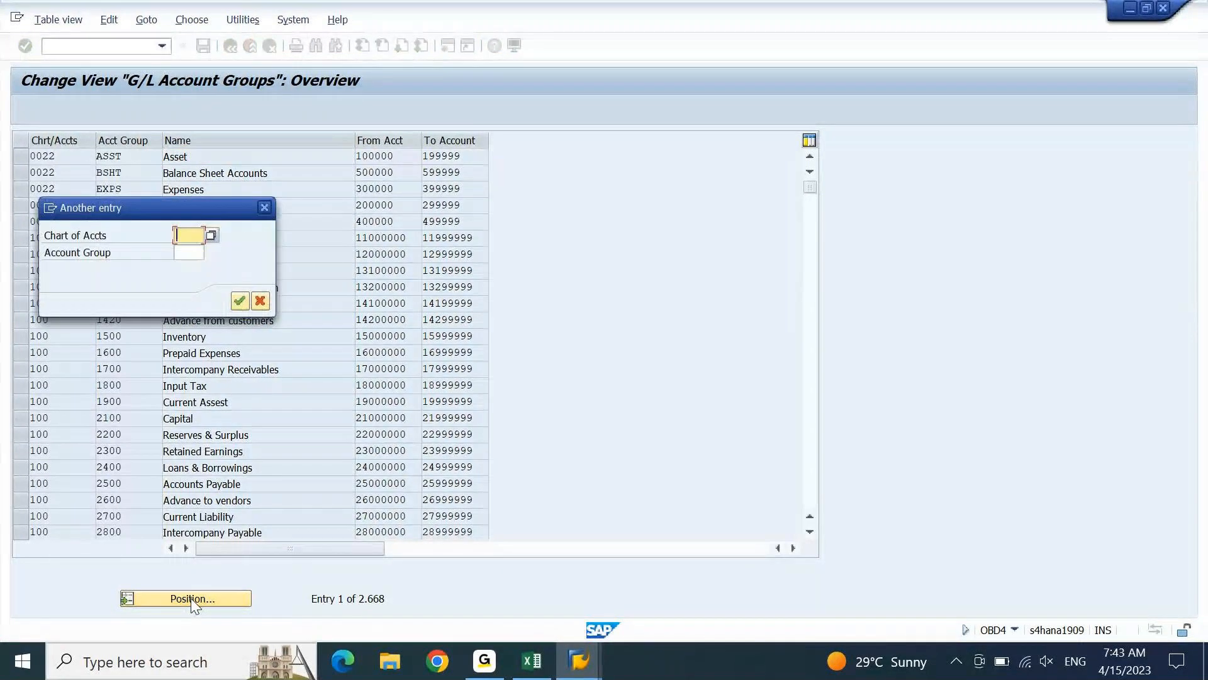
pyautogui.write('degr')
pyautogui.press('Escape')
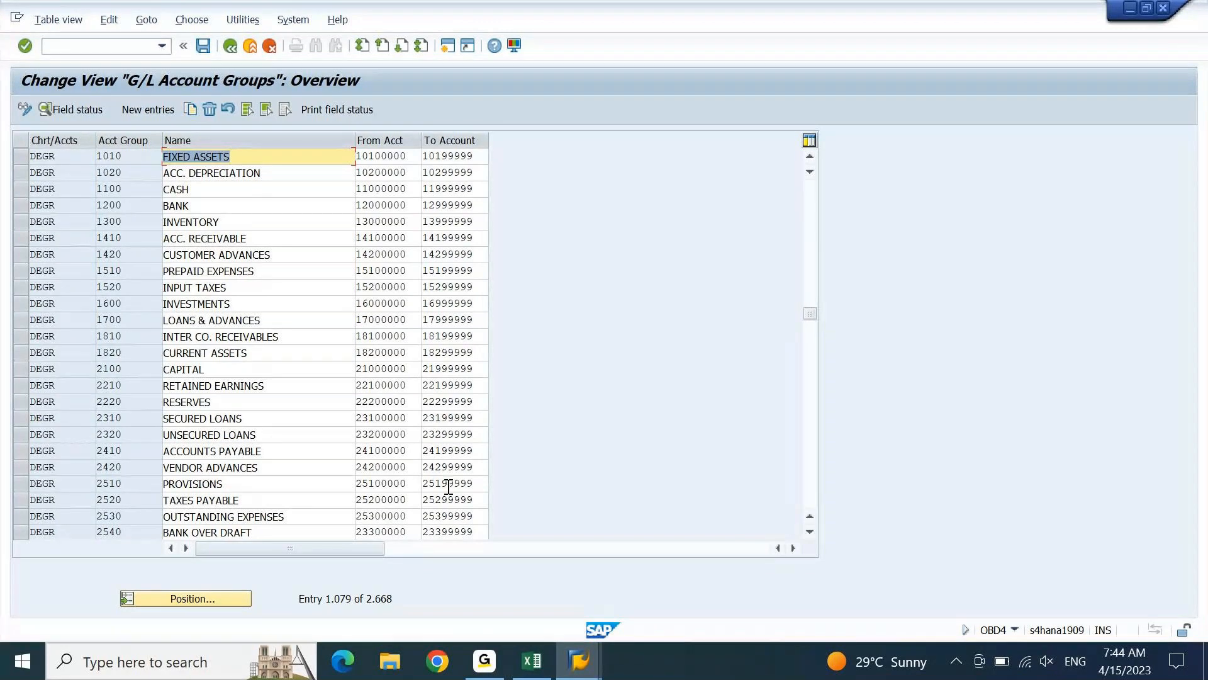
pyautogui.click(495, 671)
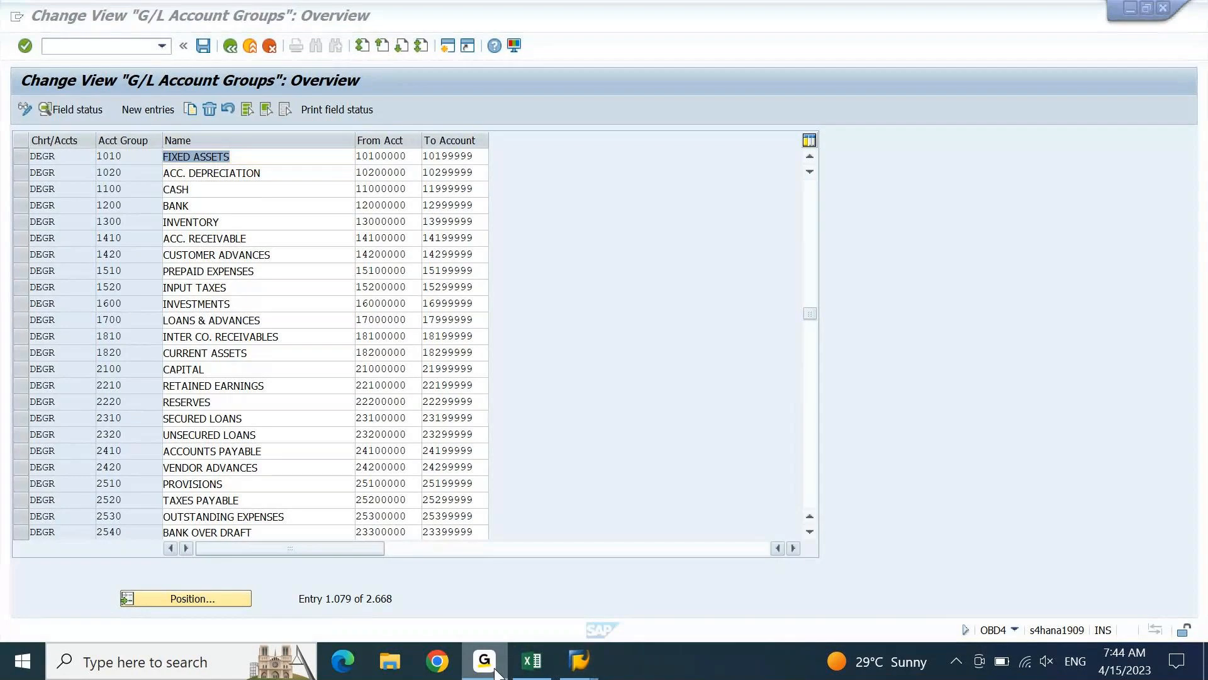